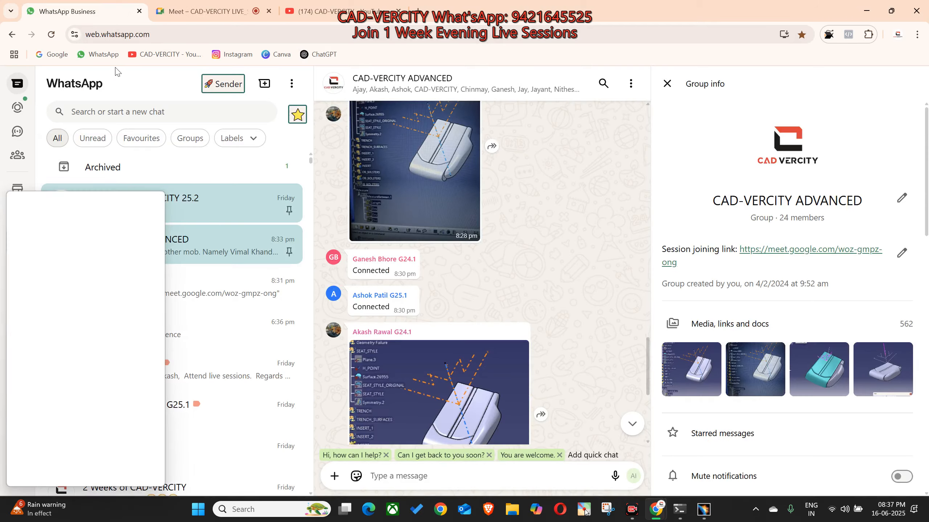
Move the floating meeting window clear of the chat list, widen it, and close the group info.
left_click_drag(93, 191, 114, 408)
left_click_drag(170, 453, 473, 453)
left_click_drag(390, 415, 377, 439)
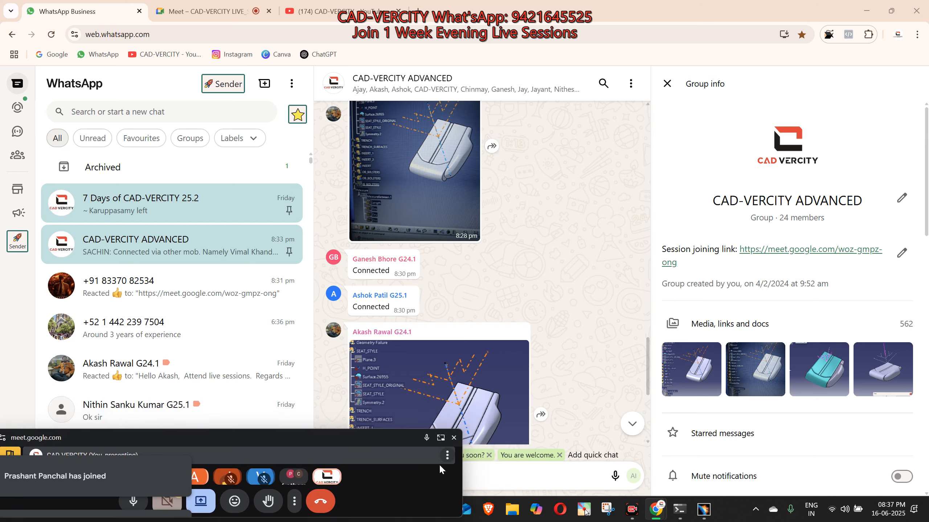
left_click_drag(462, 469, 515, 468)
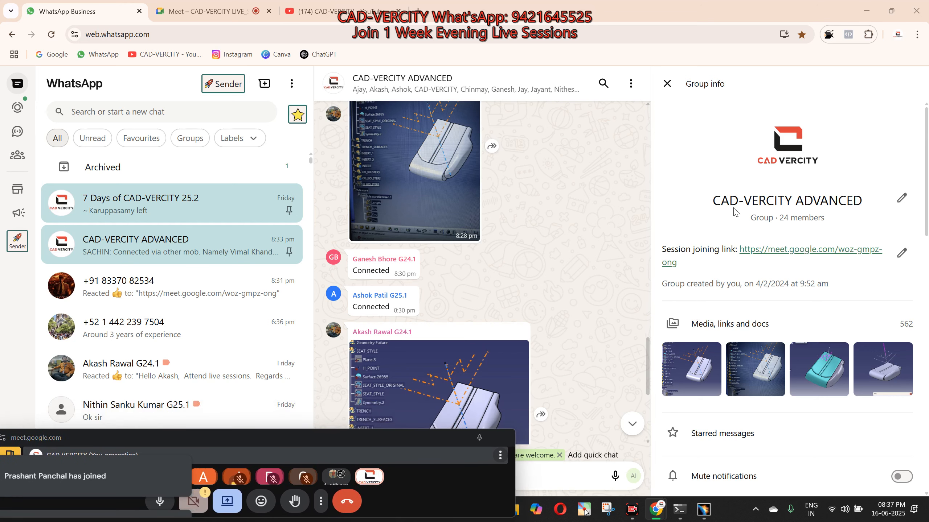
left_click(666, 84)
Browse the CAD-VERCITY ADVANCED group chat and view today's 8:28 pm photo of the seat cushion model enlarged.
scroll(496, 343, "down", 5)
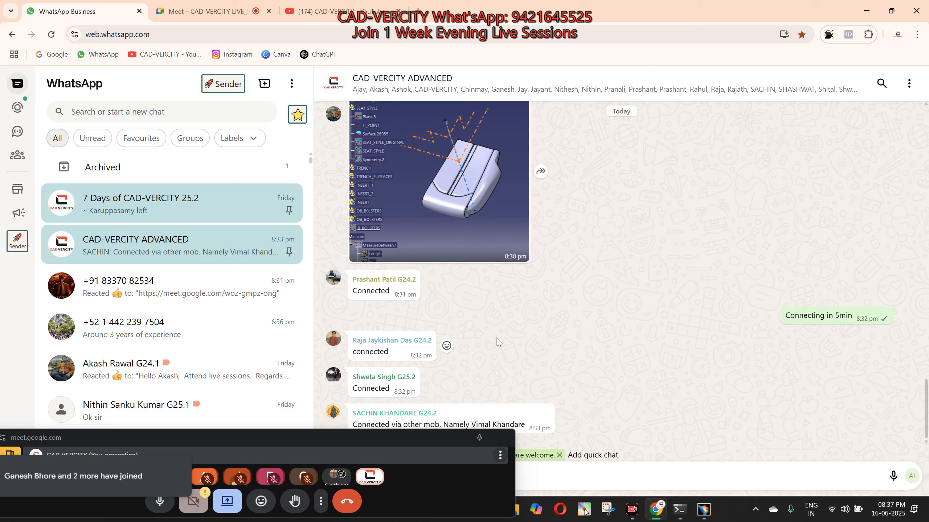
scroll(401, 300, "up", 10)
scroll(402, 300, "up", 10)
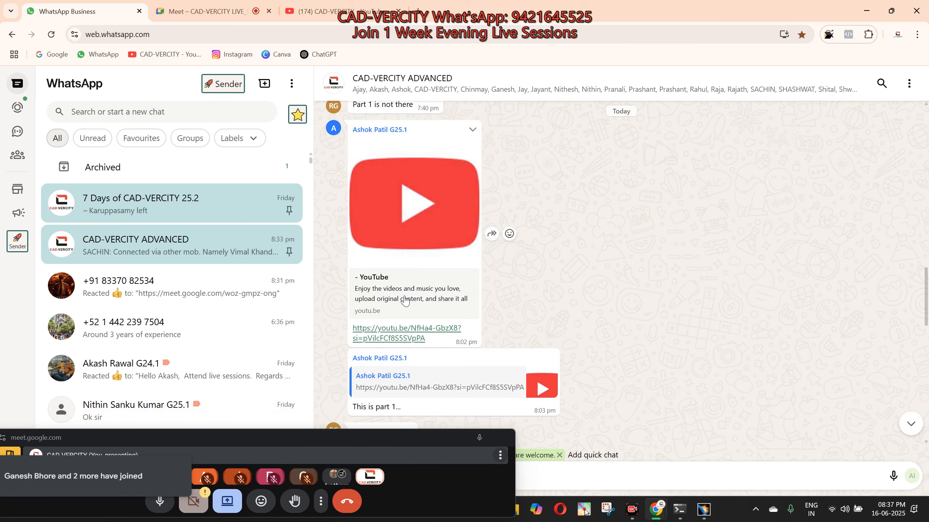
scroll(423, 313, "up", 5)
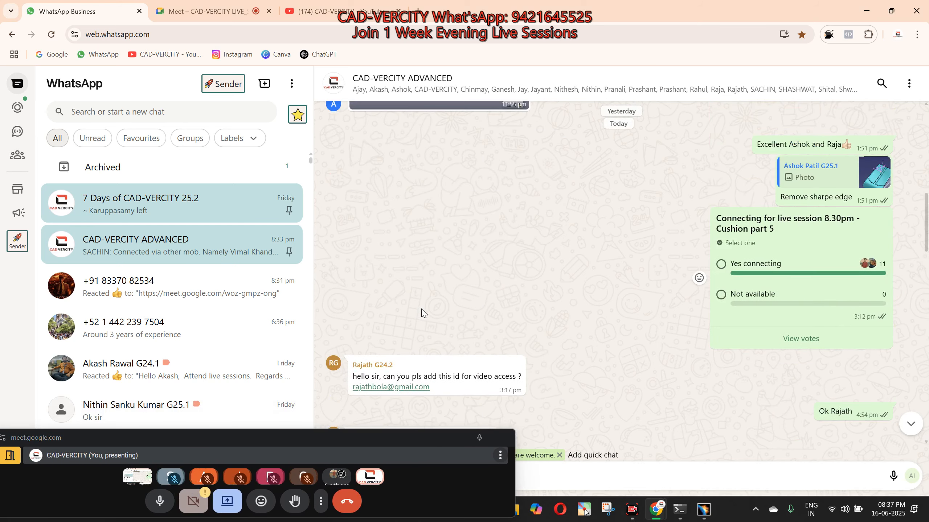
scroll(424, 313, "down", 10)
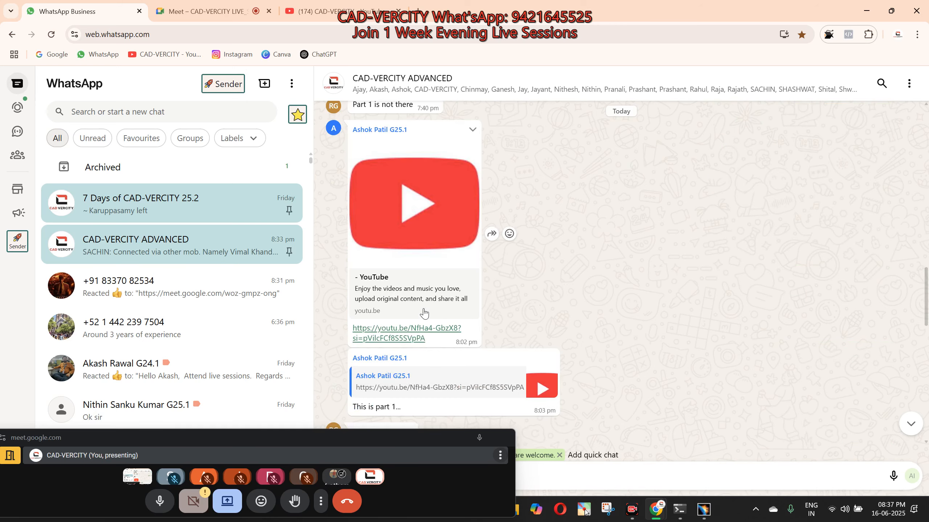
left_click(445, 252)
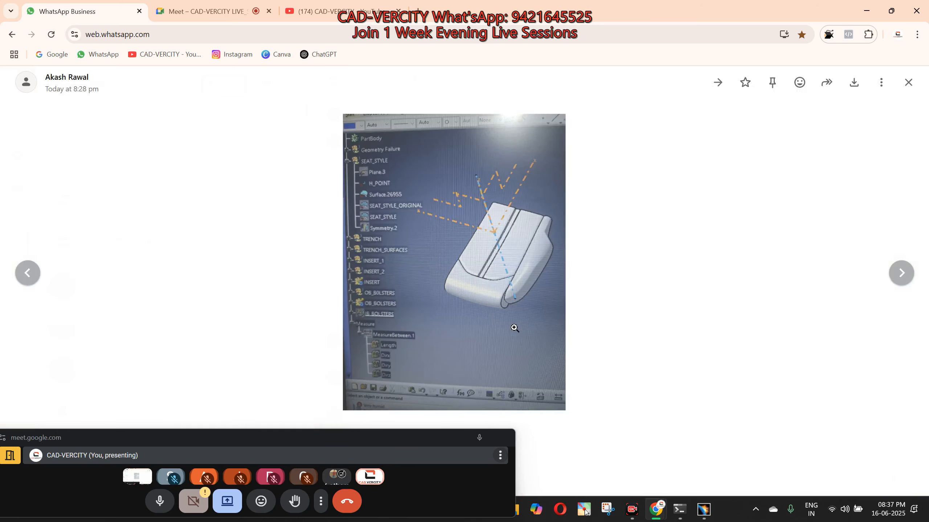
left_click(738, 236)
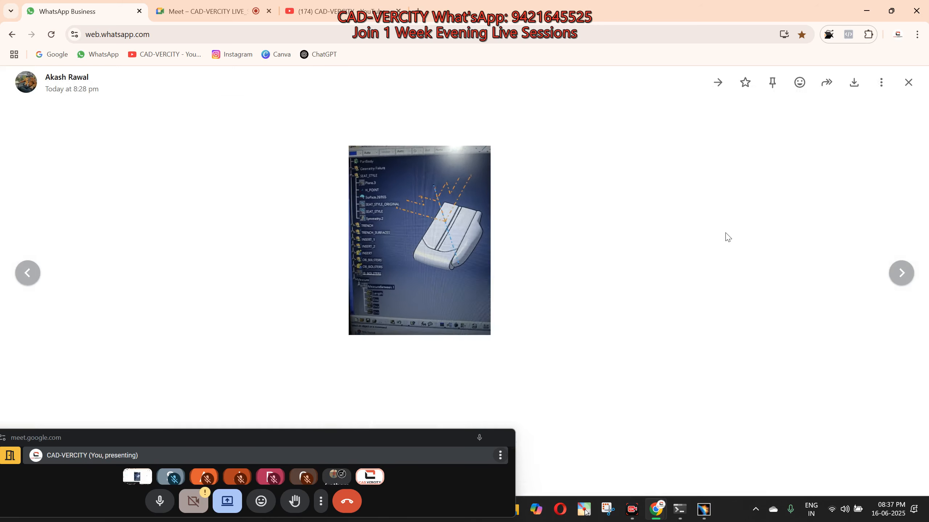
View the 8:30 pm seat cushion screenshot enlarged and compare it with the earlier photo in the chat.
scroll(469, 298, "down", 6)
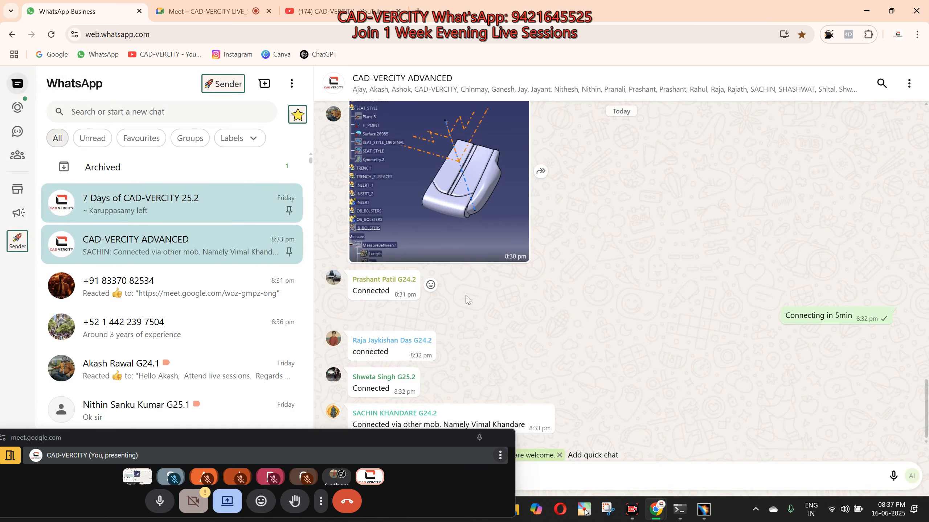
left_click(466, 209)
left_click(718, 278)
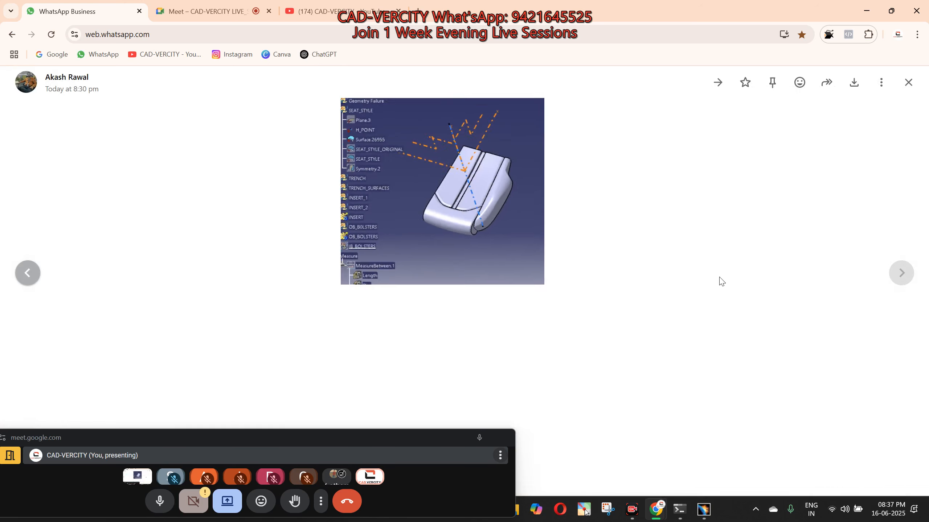
scroll(472, 244, "up", 7)
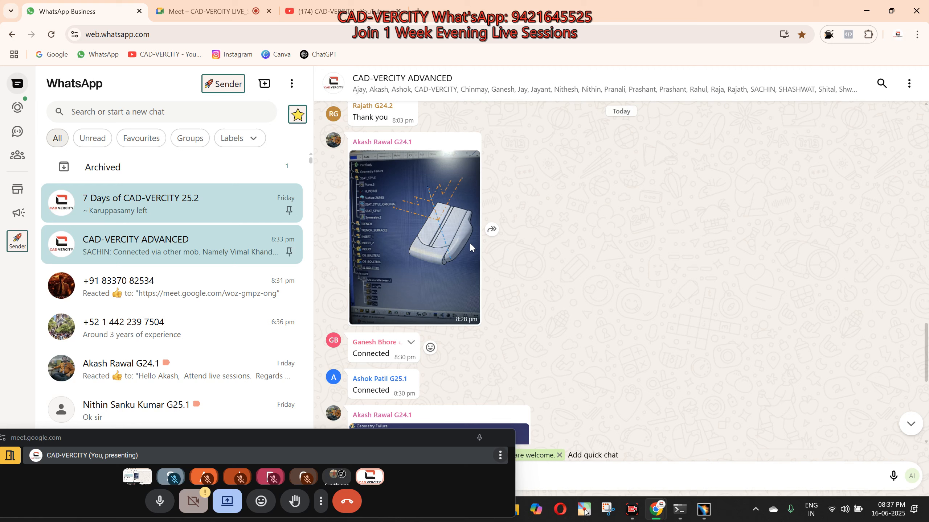
scroll(471, 248, "down", 7)
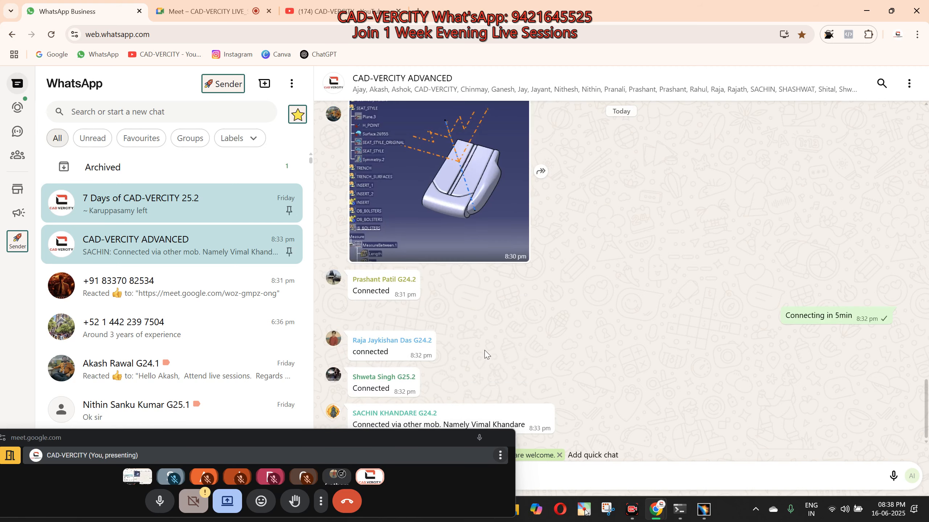
Examine yesterday's 11:55 pm screenshot of the teal cushion model, magnifying the side bolster's rear edge.
scroll(485, 354, "up", 7)
scroll(413, 368, "up", 10)
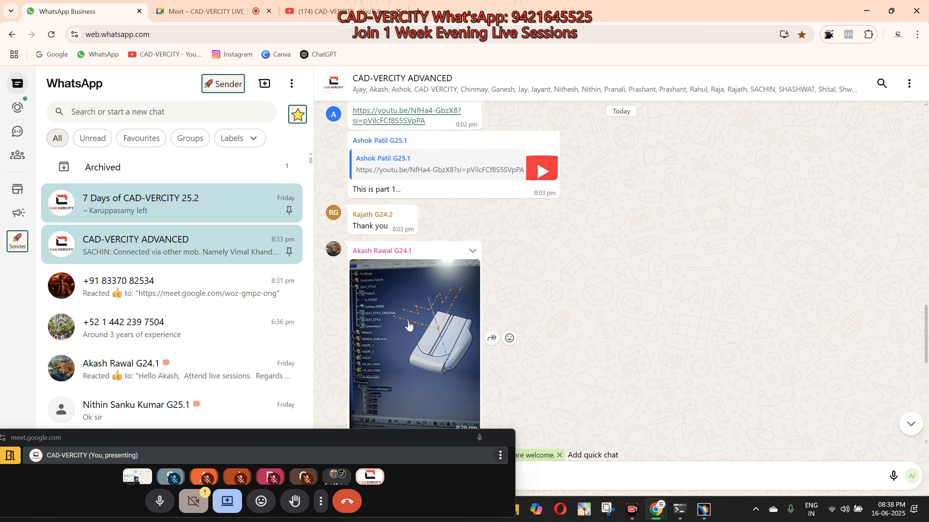
scroll(408, 317, "up", 15)
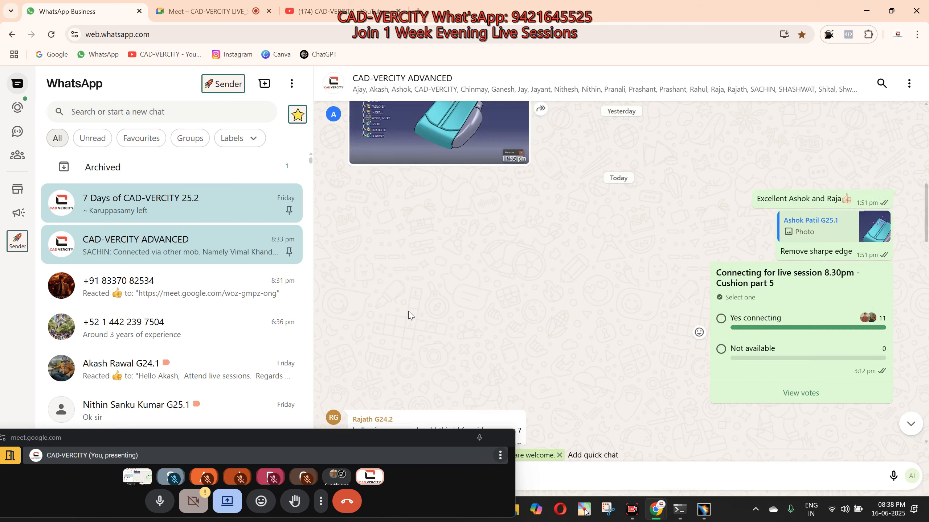
left_click(413, 264)
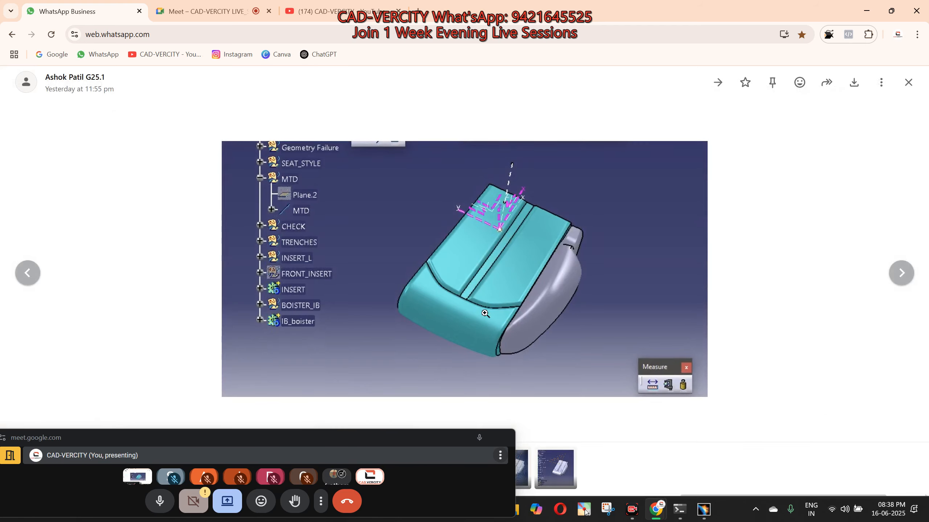
left_click(559, 272)
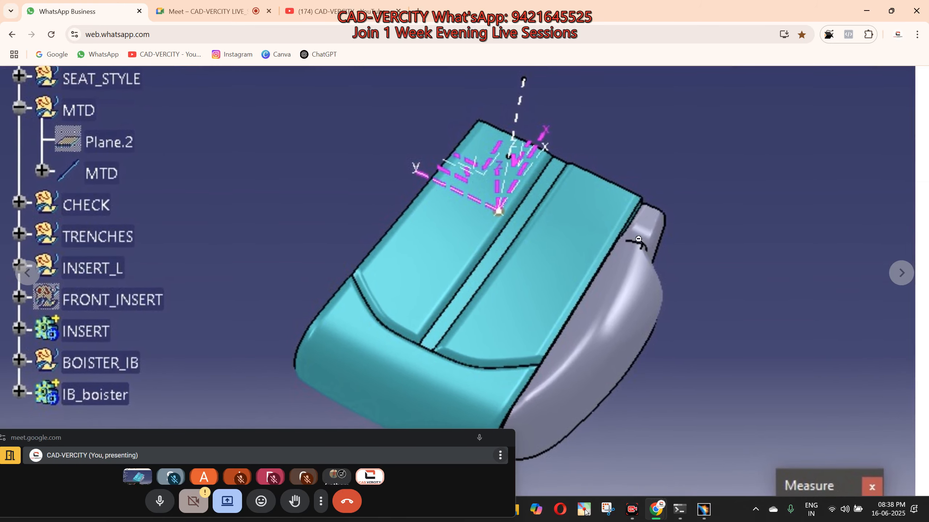
left_click(643, 248)
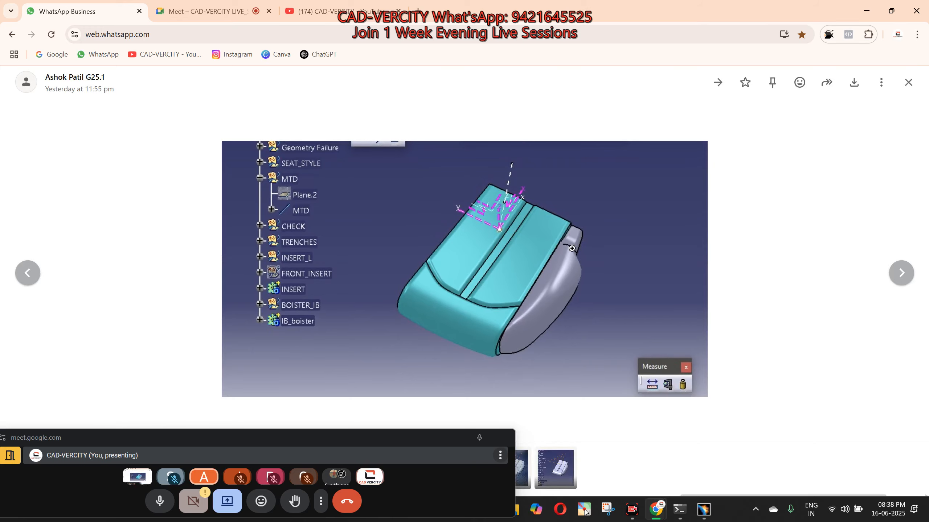
left_click(768, 270)
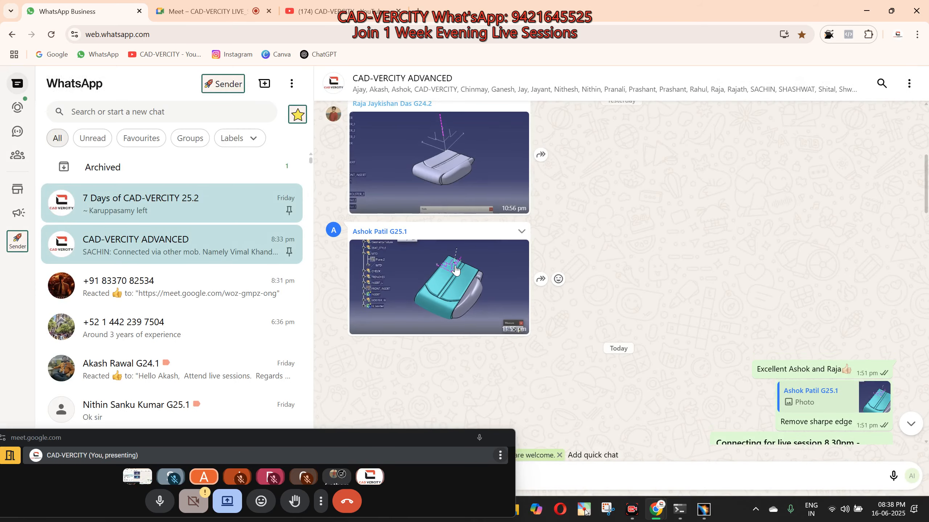
left_click(480, 368)
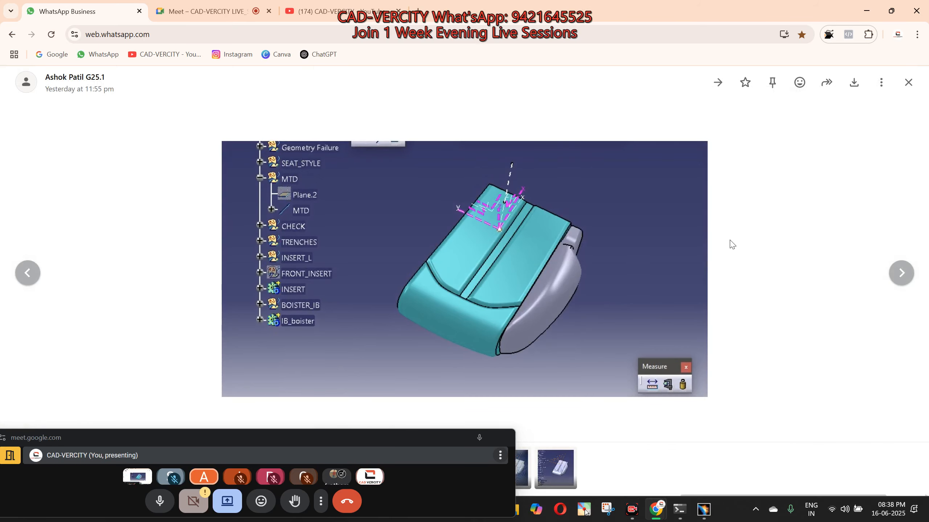
left_click(731, 244)
Examine yesterday's 10:56 pm cushion model screenshot at full view and magnified.
left_click(517, 287)
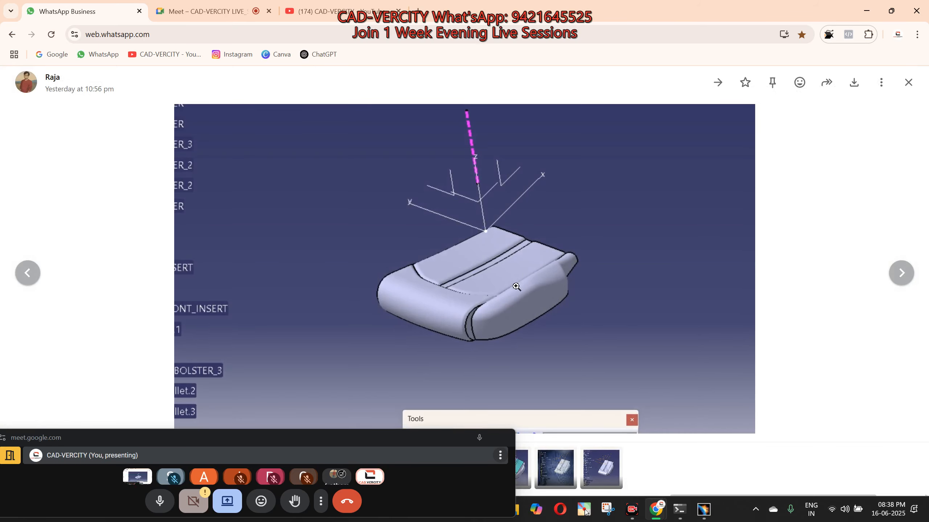
left_click(748, 220)
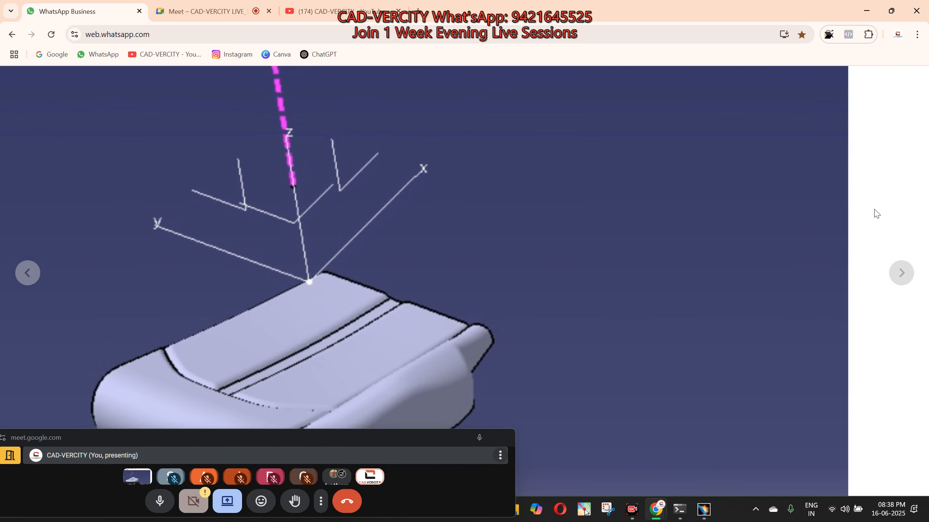
left_click(876, 214)
left_click(844, 237)
View yesterday's 8:57 pm cushion photo and make the floating meeting window taller to show the participant tiles.
scroll(570, 297, "up", 3)
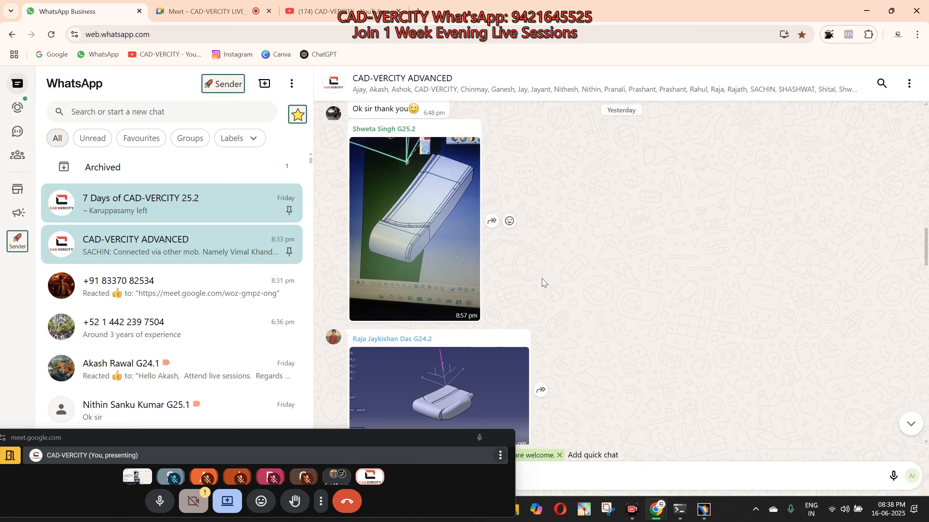
scroll(543, 282, "up", 1)
left_click(428, 272)
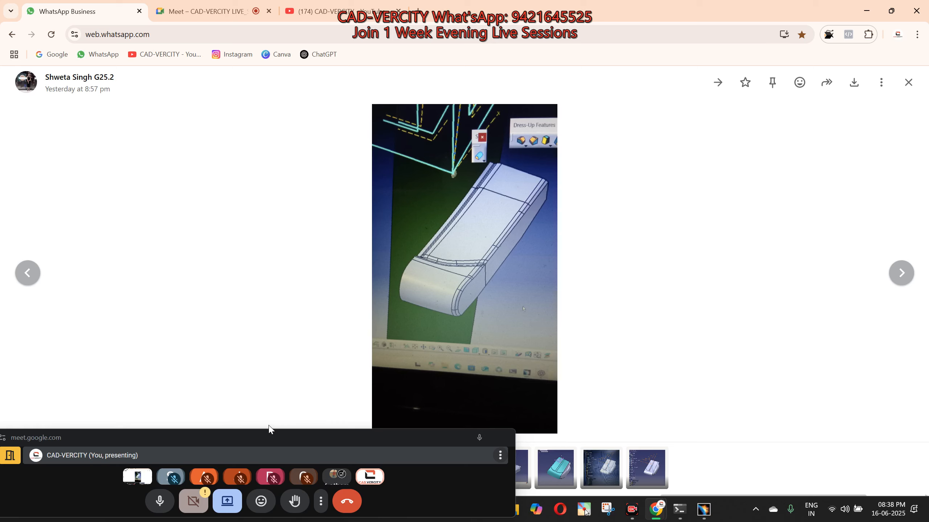
left_click_drag(270, 429, 270, 413)
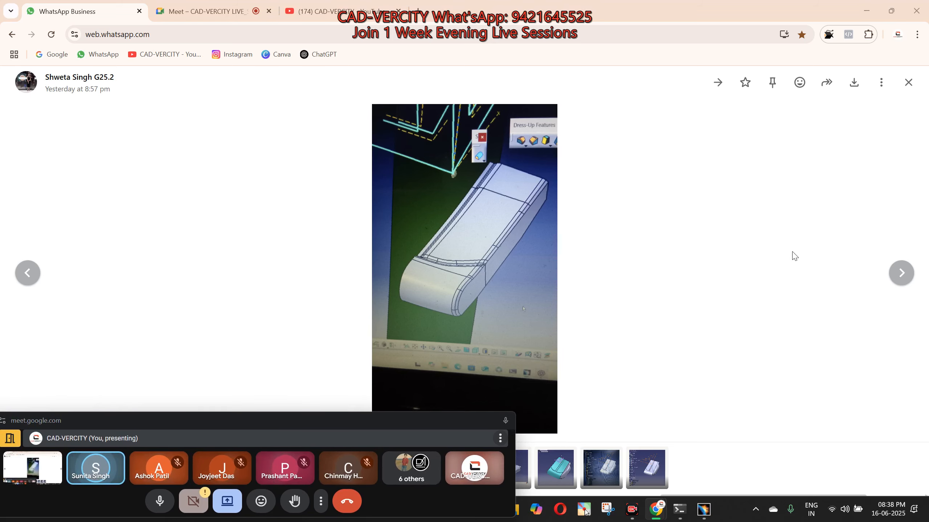
left_click(749, 272)
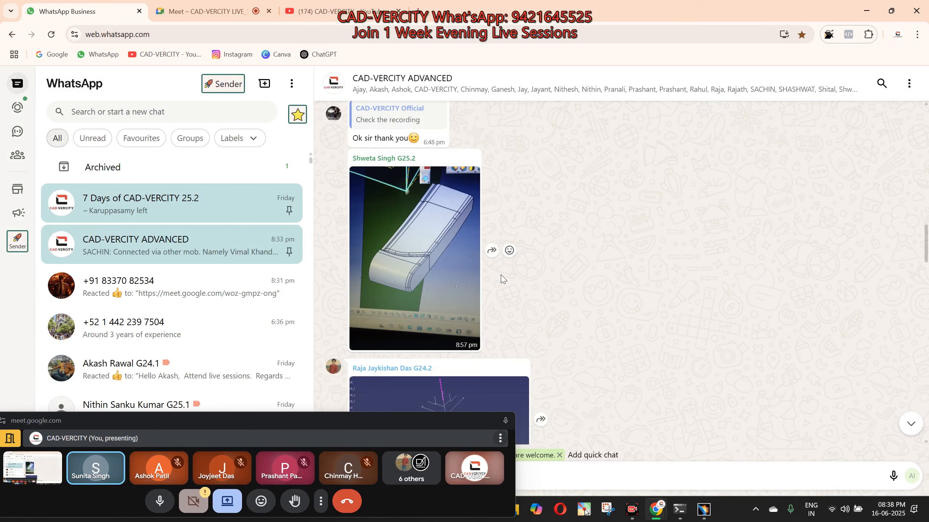
Examine yesterday's 6:19 pm screenshot of the teal cushion model enlarged, checking the front insert corner.
scroll(501, 278, "up", 5)
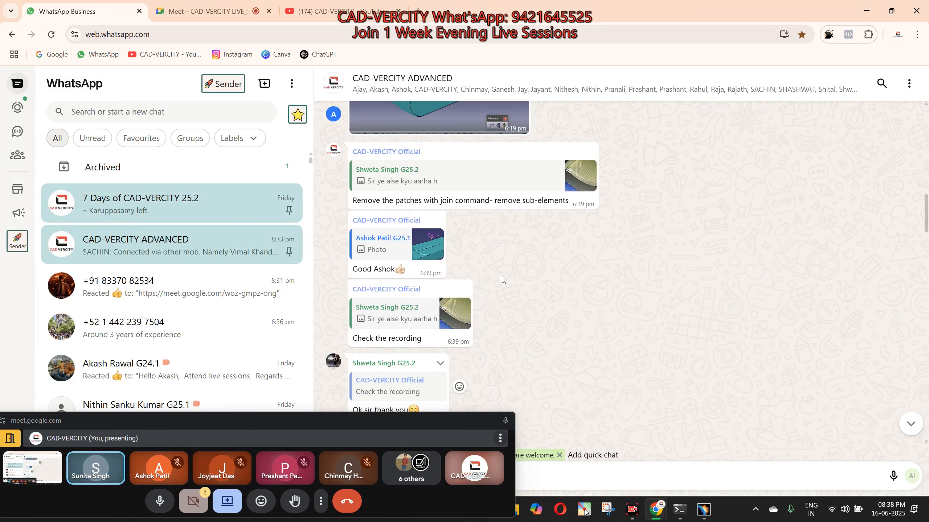
scroll(501, 279, "up", 2)
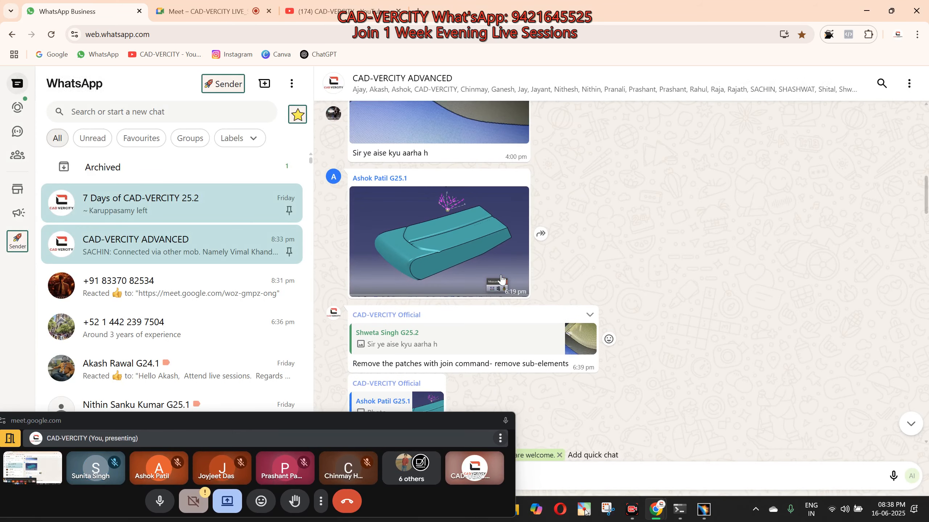
left_click(448, 257)
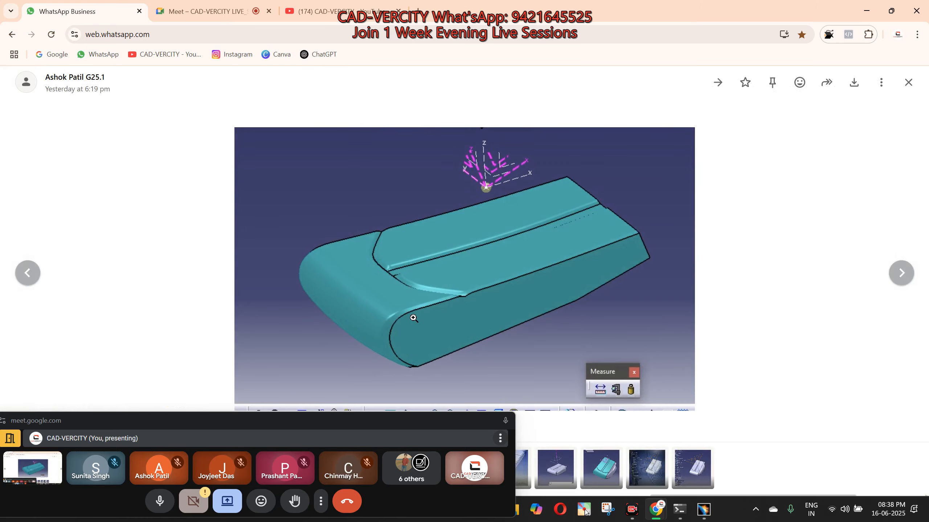
left_click(774, 211)
left_click(388, 272)
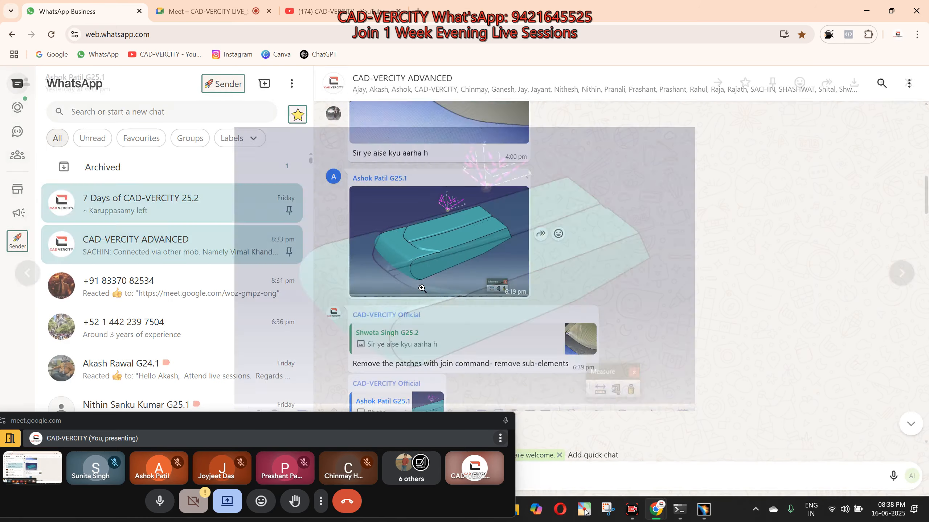
left_click(739, 214)
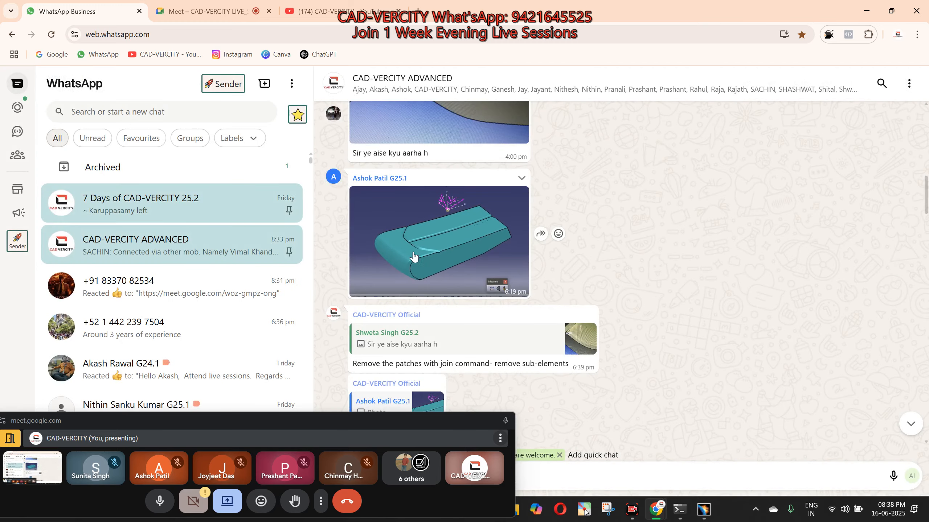
Inspect yesterday's 4:00 pm close-up of the surface corner defect and review the chat's earlier messages.
scroll(414, 257, "up", 4)
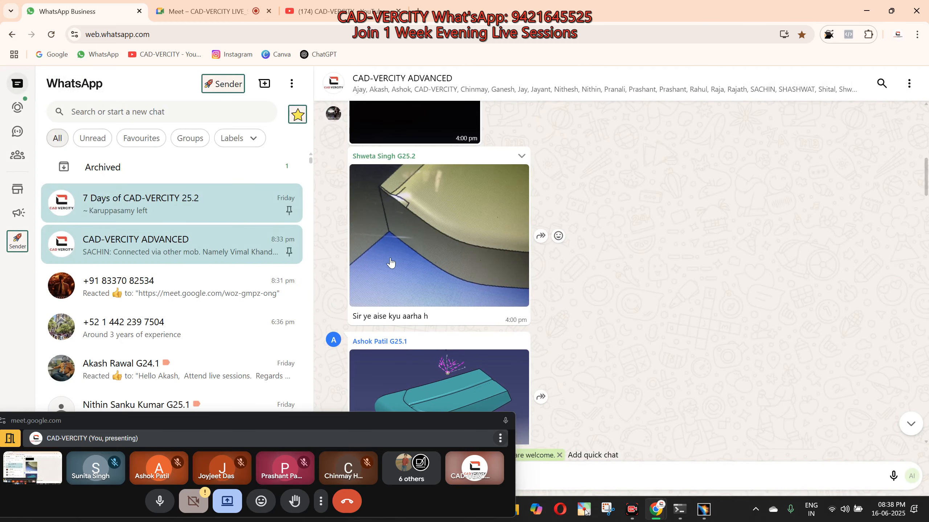
left_click(400, 213)
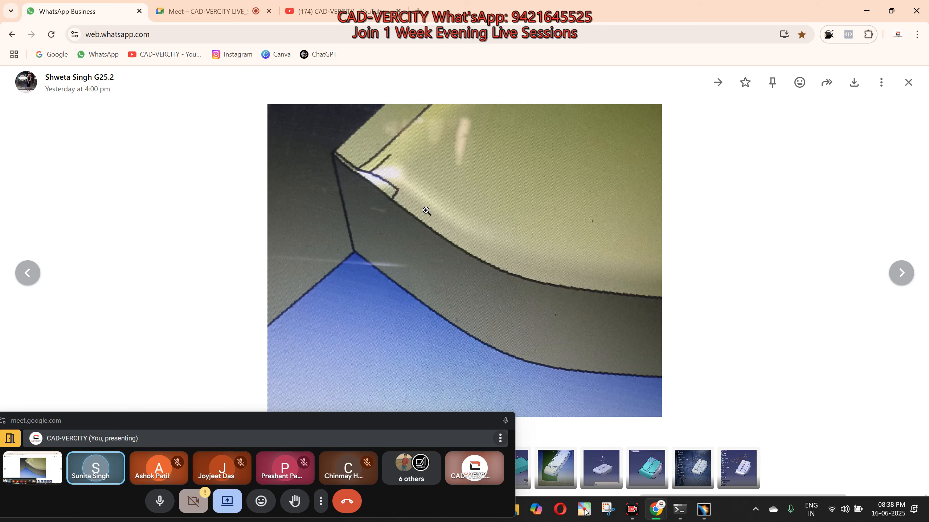
left_click(726, 202)
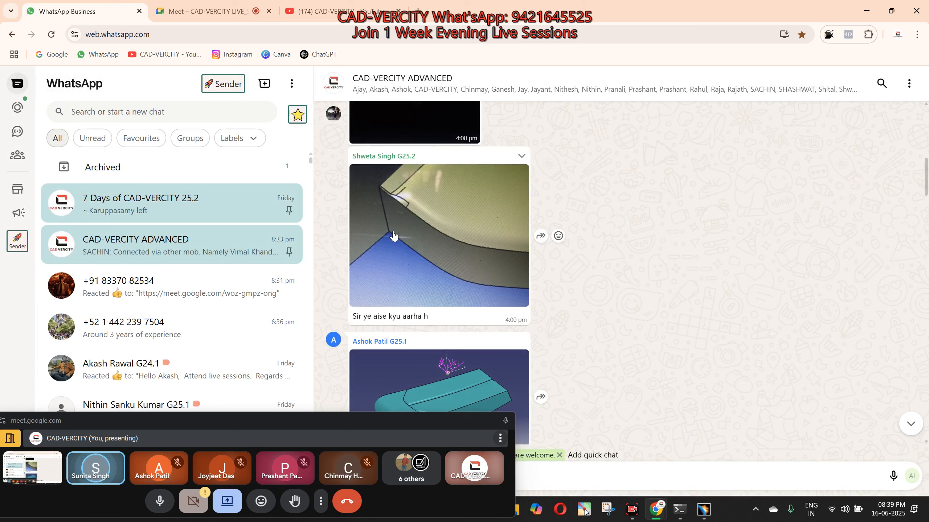
scroll(390, 248, "up", 4)
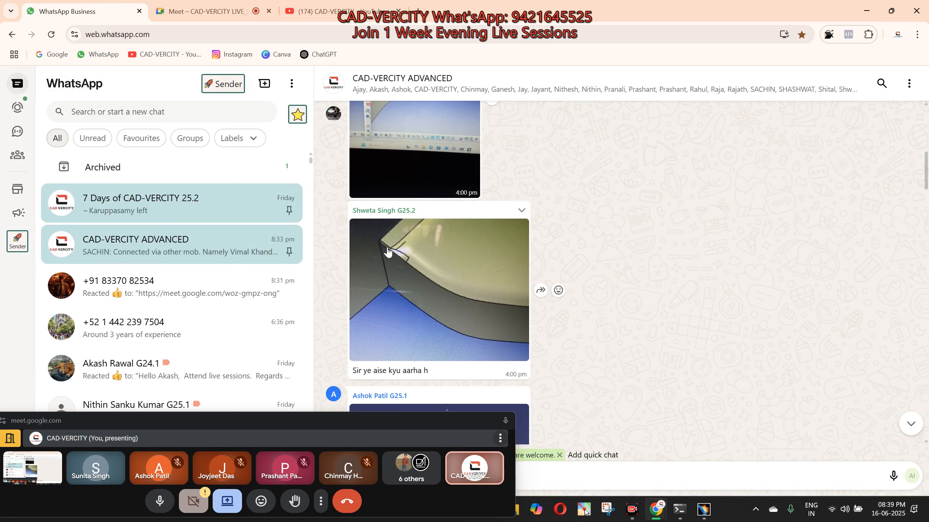
scroll(388, 252, "up", 8)
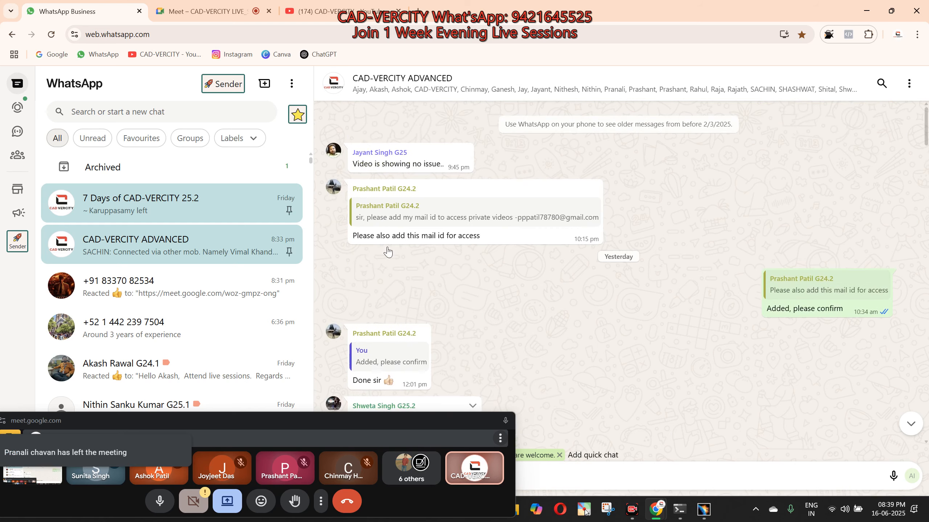
Return to the latest chat messages, switch to CATIA V5 without recovering the previous session data, and widen the floating meeting window.
scroll(388, 252, "down", 12)
scroll(388, 252, "down", 10)
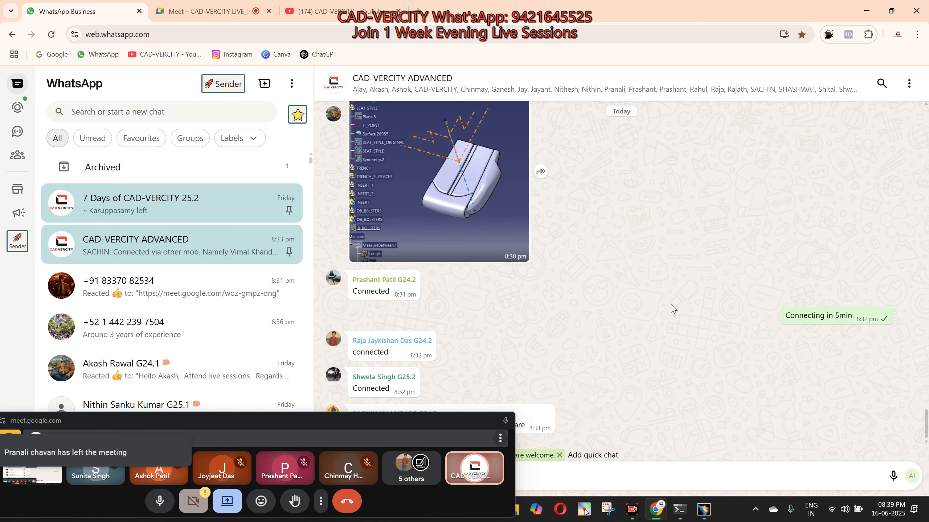
left_click(704, 510)
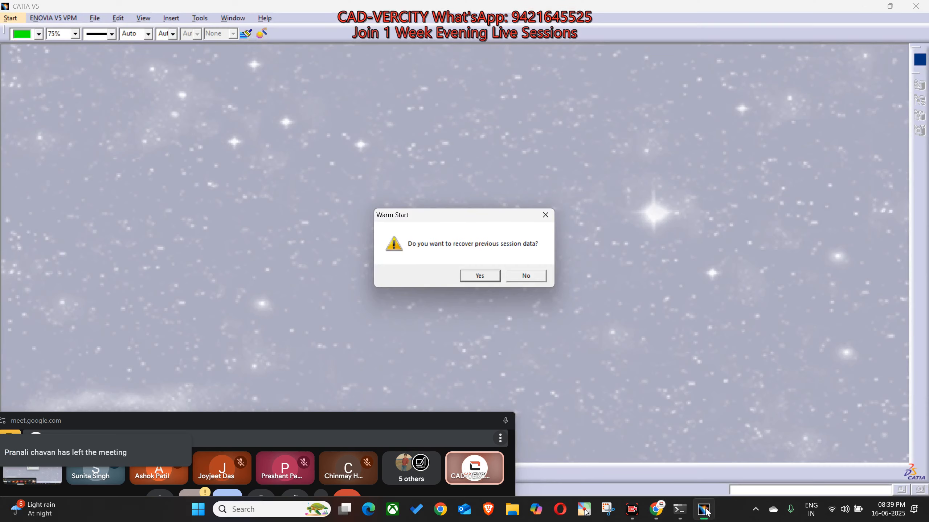
left_click(535, 279)
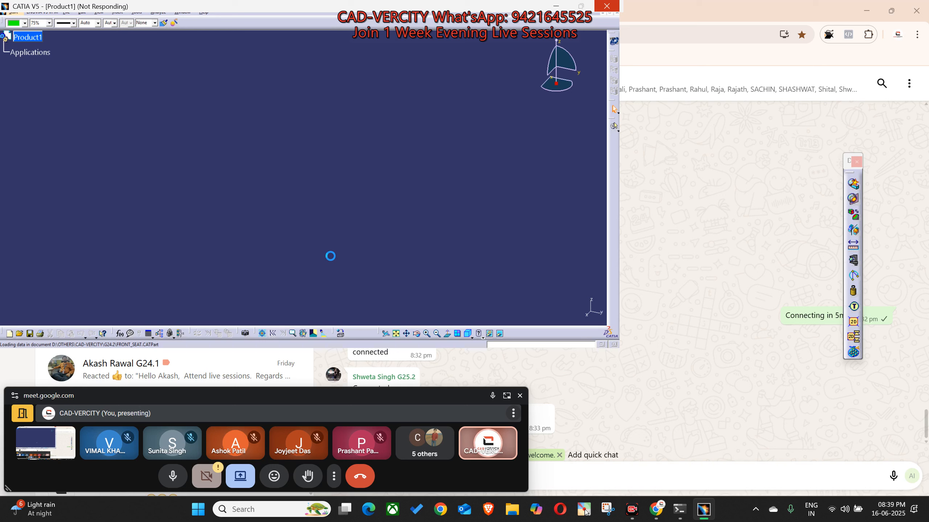
left_click_drag(528, 442, 678, 440)
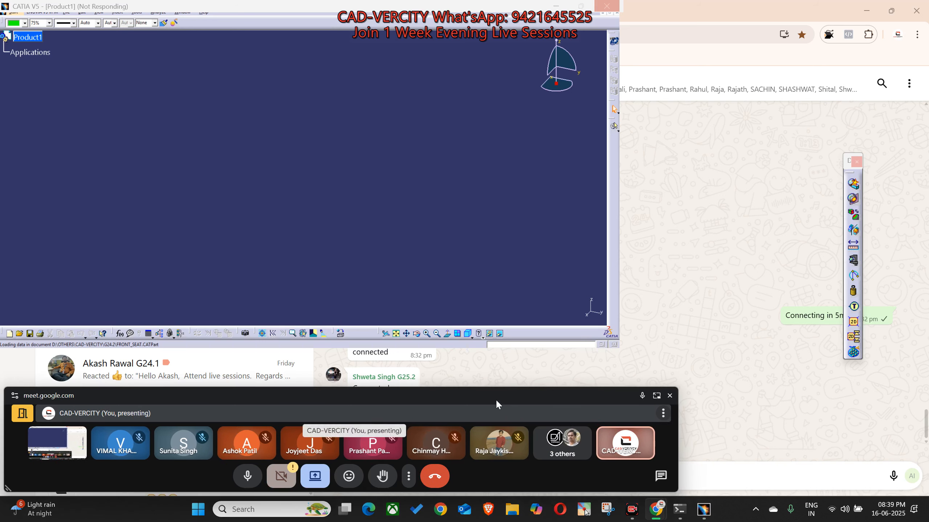
left_click_drag(496, 401, 474, 404)
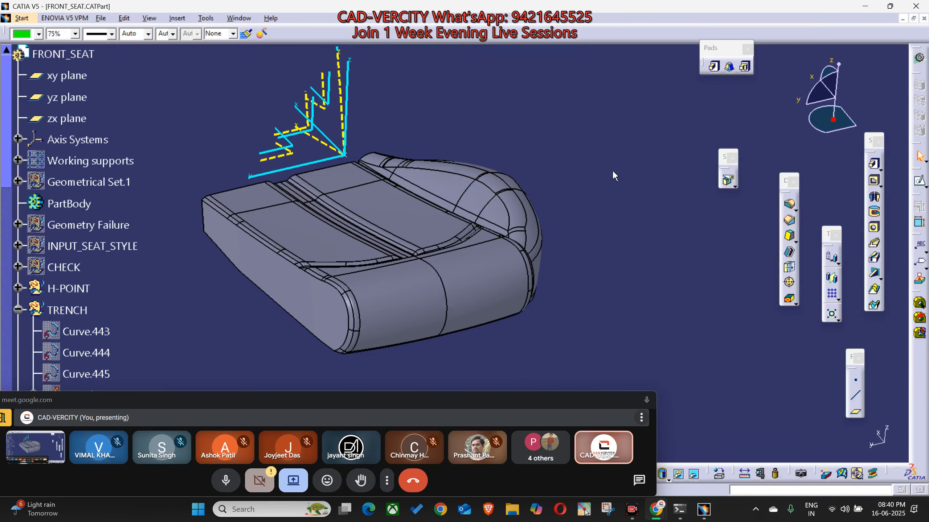
Examine the FRONT_SEAT cushion model from several angles, highlight the side bolster faces, and view it straight from above.
middle_click_drag(517, 185, 498, 220)
middle_click_drag(595, 253, 473, 232)
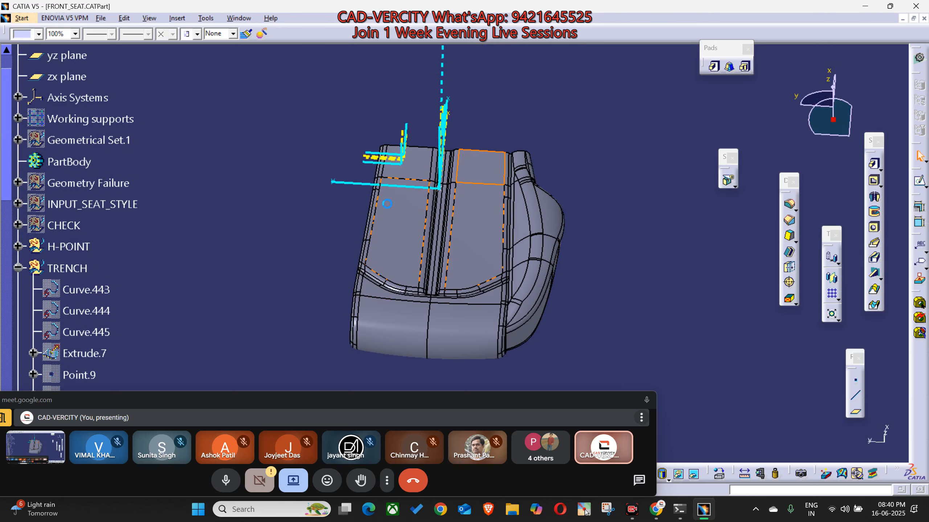
middle_click_drag(415, 172, 498, 162)
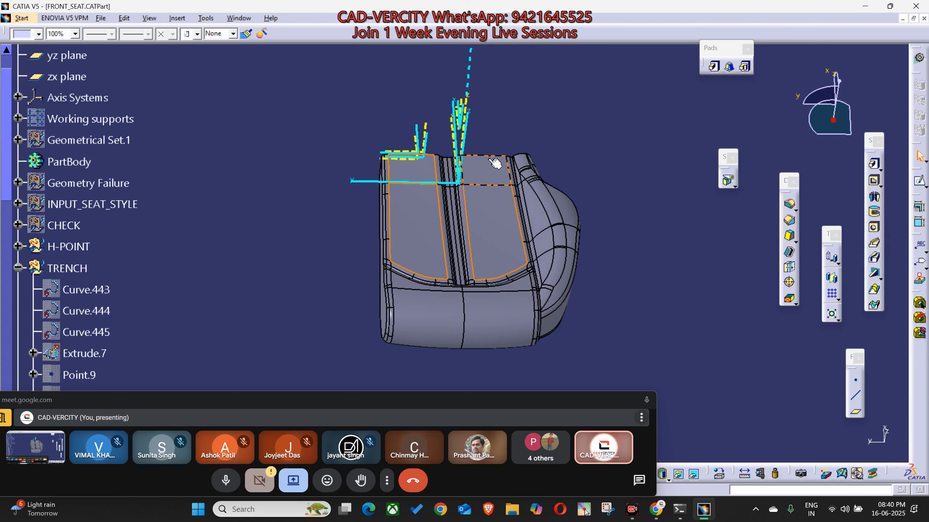
middle_click_drag(423, 190, 373, 151)
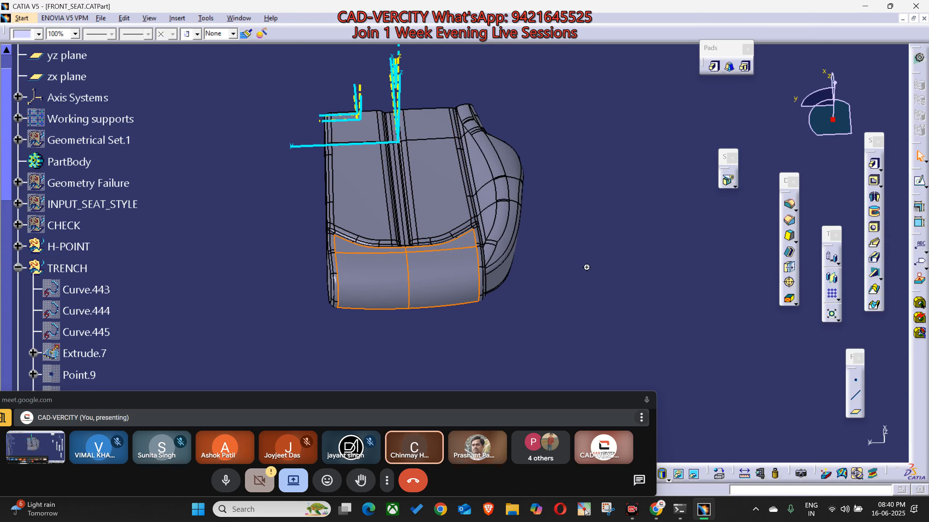
middle_click_drag(587, 268, 506, 330)
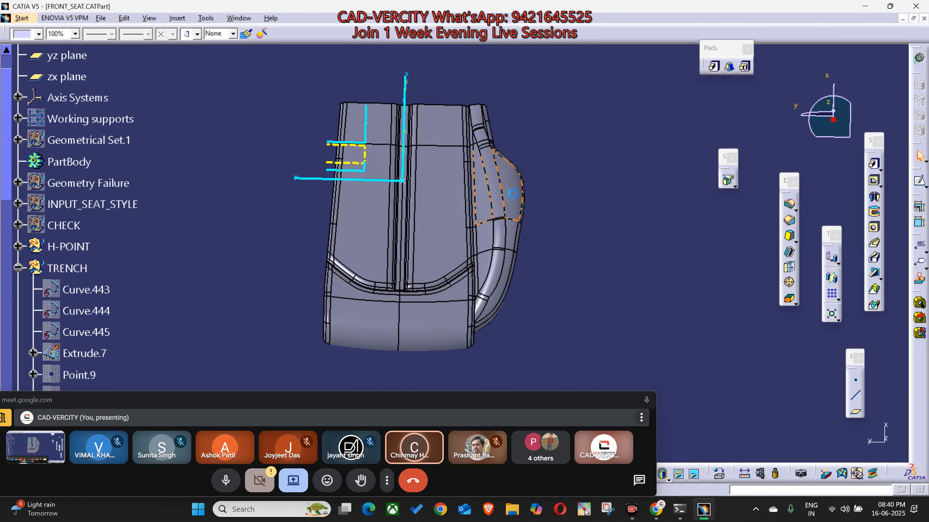
left_click(503, 280, "ctrl")
left_click(485, 265, "ctrl")
scroll(566, 260, "up", 1)
middle_click_drag(566, 260, 563, 285)
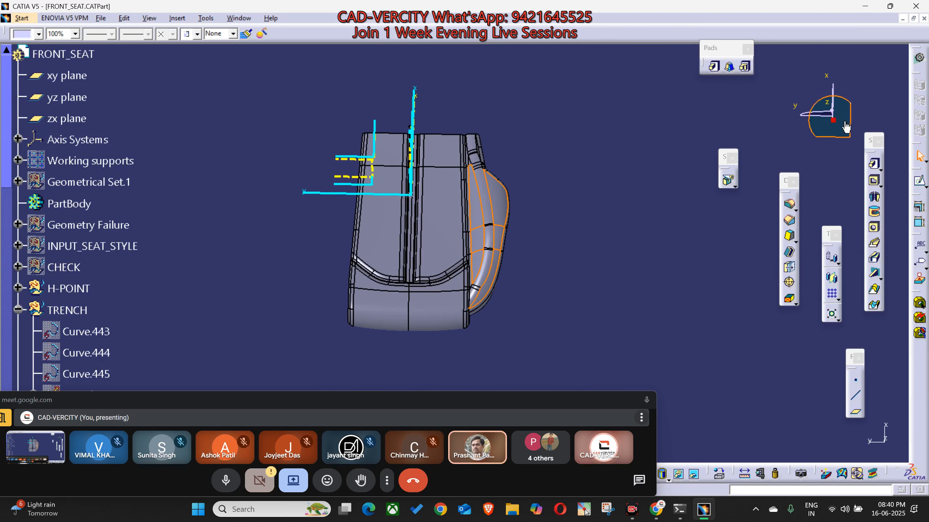
left_click(826, 104)
scroll(120, 260, "up", 2)
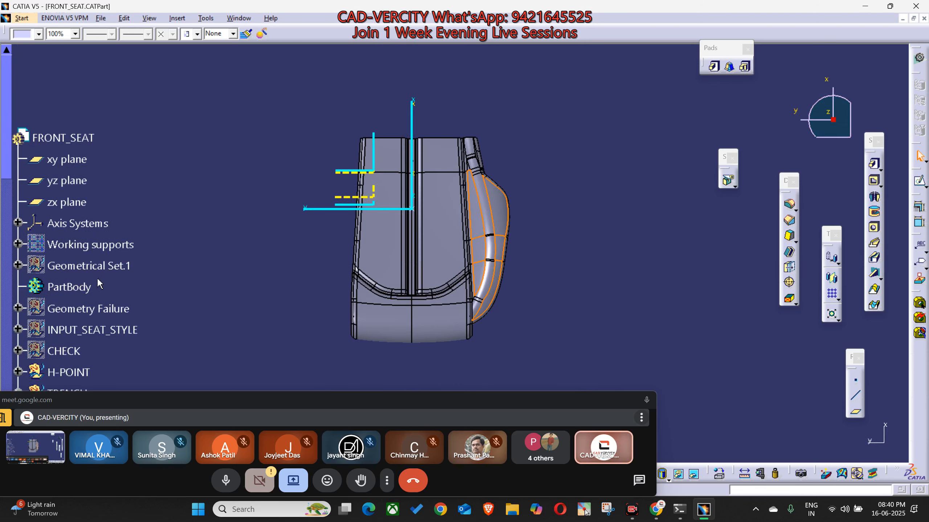
Show Geometrical Set.1 with the seat frame, inspect the cushion on it, and reposition the meeting window below the model.
left_click(97, 272)
middle_click_drag(269, 273, 303, 261)
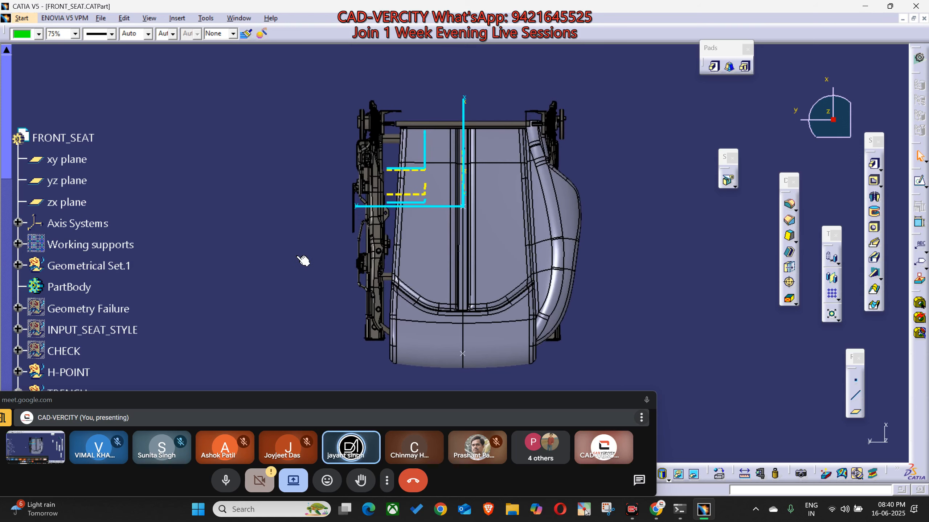
left_click_drag(325, 399, 321, 435)
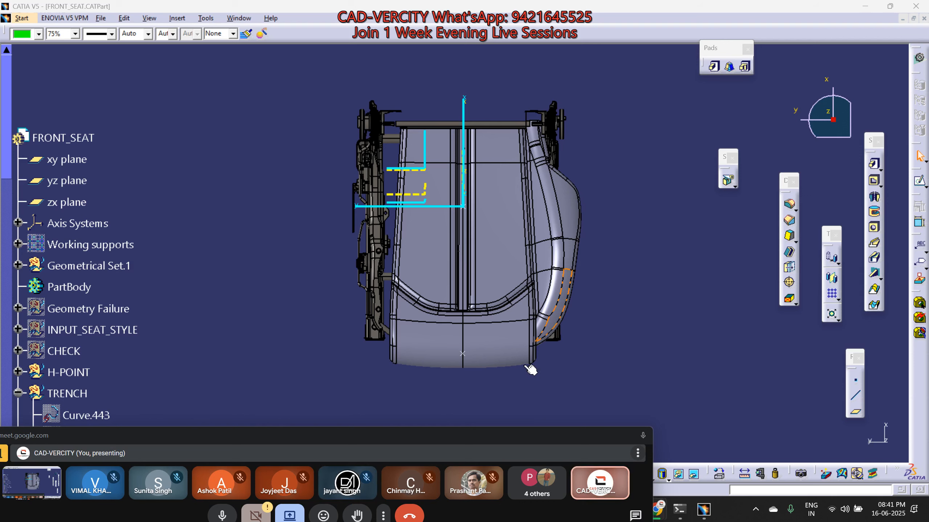
middle_click_drag(531, 369, 465, 329)
left_click_drag(572, 432, 552, 407)
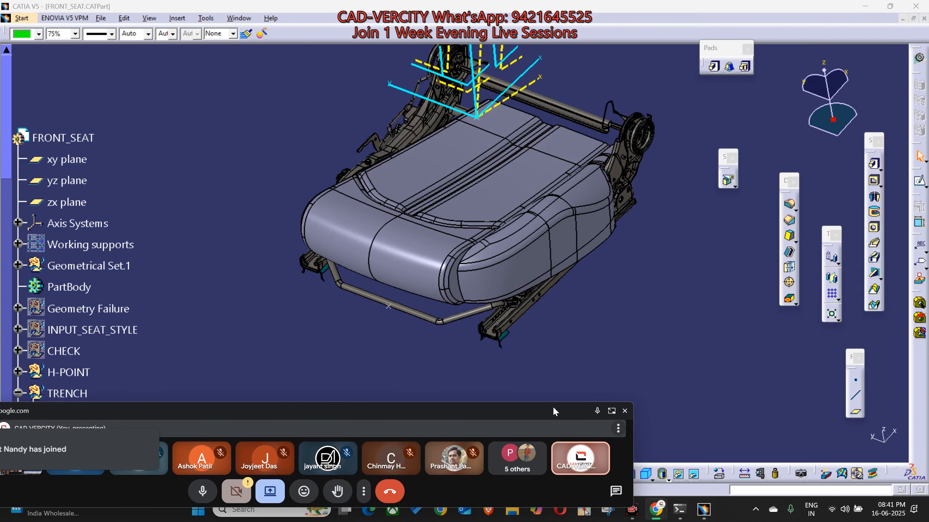
Switch to the WhatsApp group chat and look back through today's messages and cushion images.
mouse_move(656, 510)
left_click(570, 476)
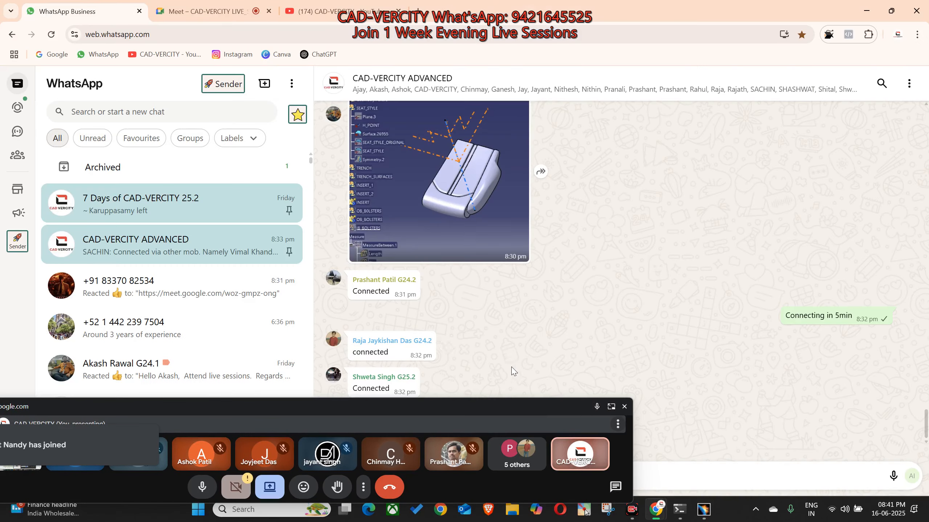
scroll(504, 359, "up", 15)
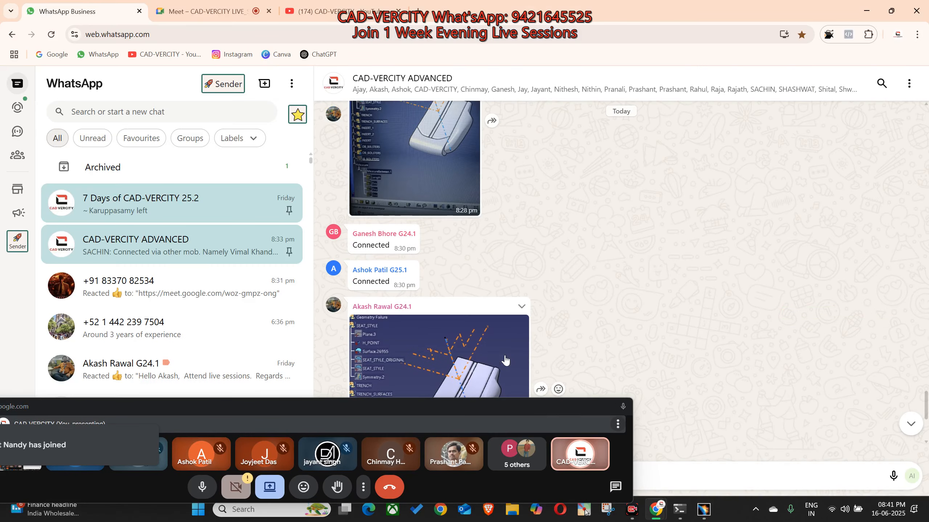
scroll(508, 356, "up", 5)
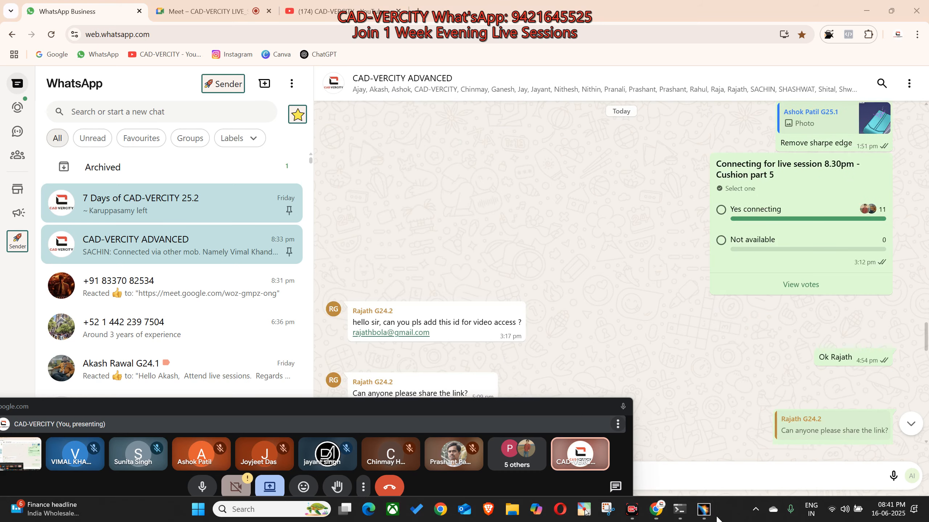
Switch back to CATIA V5, show the INPUT_SEAT_STYLE set, and open its sub-tree in a separate window clear of the model.
left_click(703, 509)
scroll(153, 288, "down", 5)
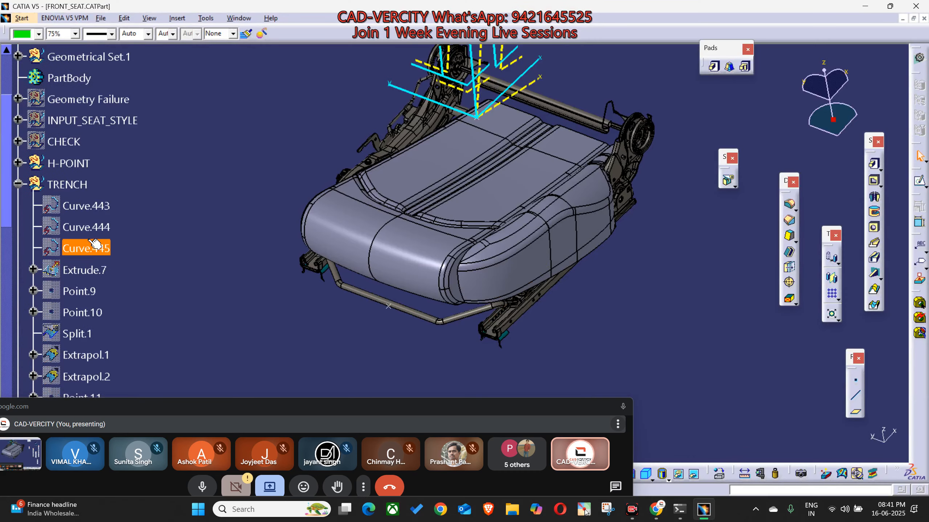
left_click(99, 119)
key("space")
right_click(99, 118)
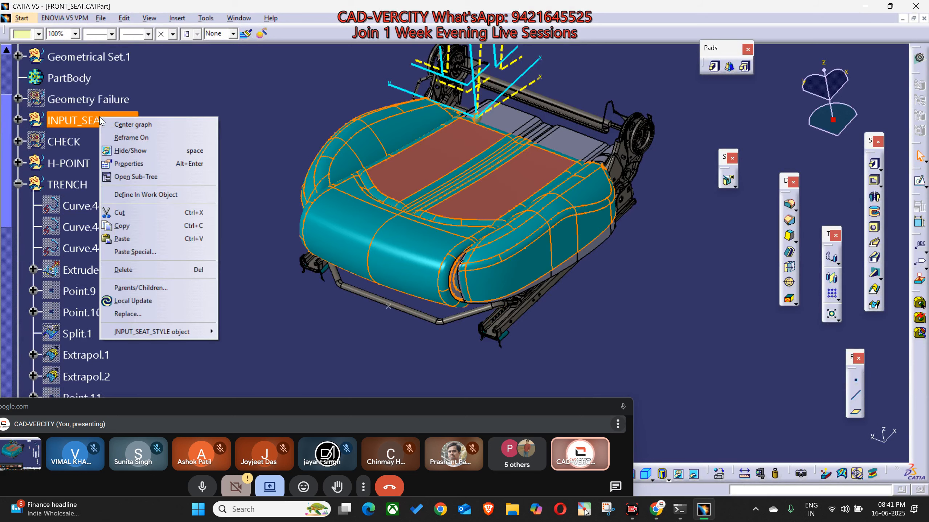
left_click(131, 177)
left_click_drag(628, 248, 763, 420)
left_click(859, 451)
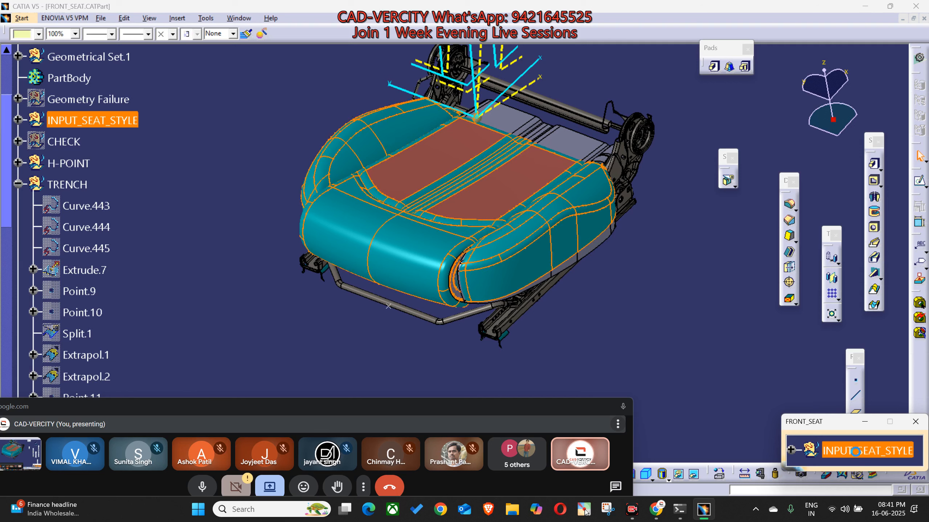
Inspect the INPUT_SEAT_STYLE surfaces over the cushion from several angles and hide the set.
middle_click_drag(502, 393, 608, 214)
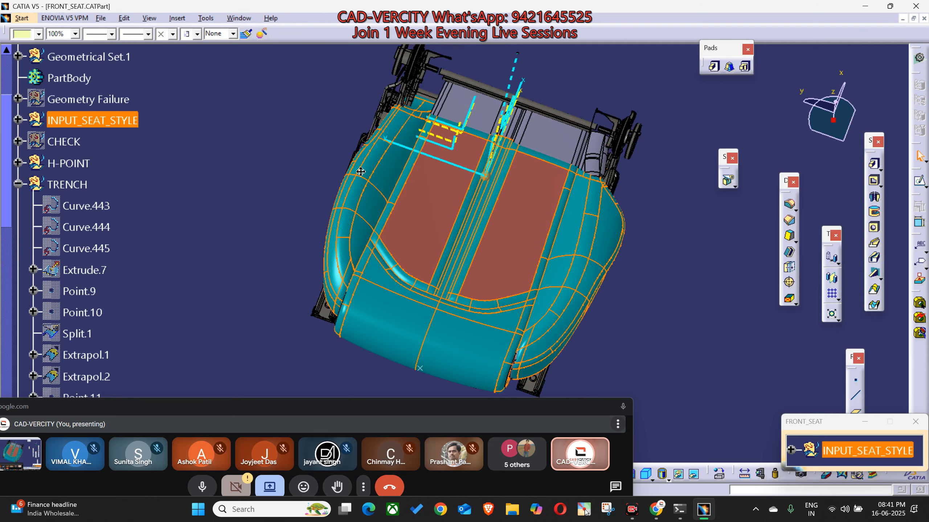
middle_click_drag(361, 172, 480, 265)
middle_click_drag(434, 311, 373, 111)
scroll(373, 111, "down", 2)
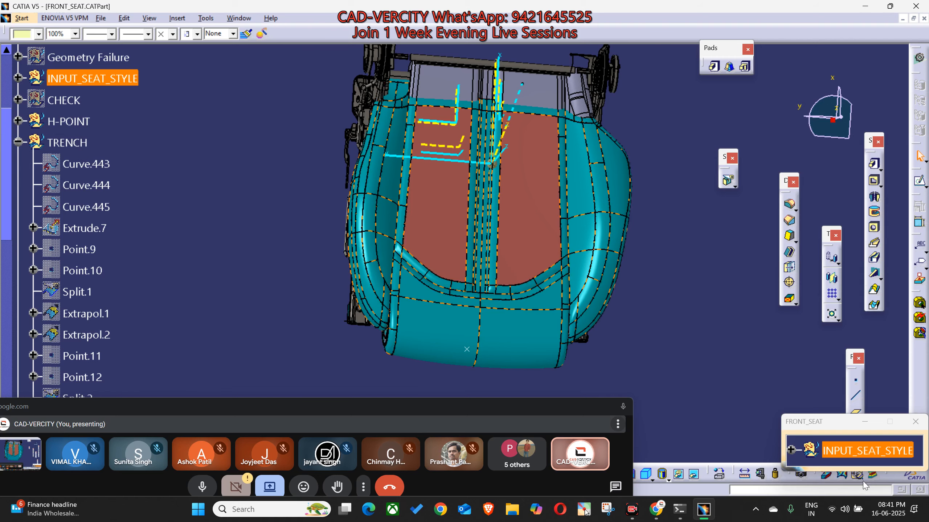
left_click(862, 456)
key("space")
middle_click_drag(554, 352, 637, 206)
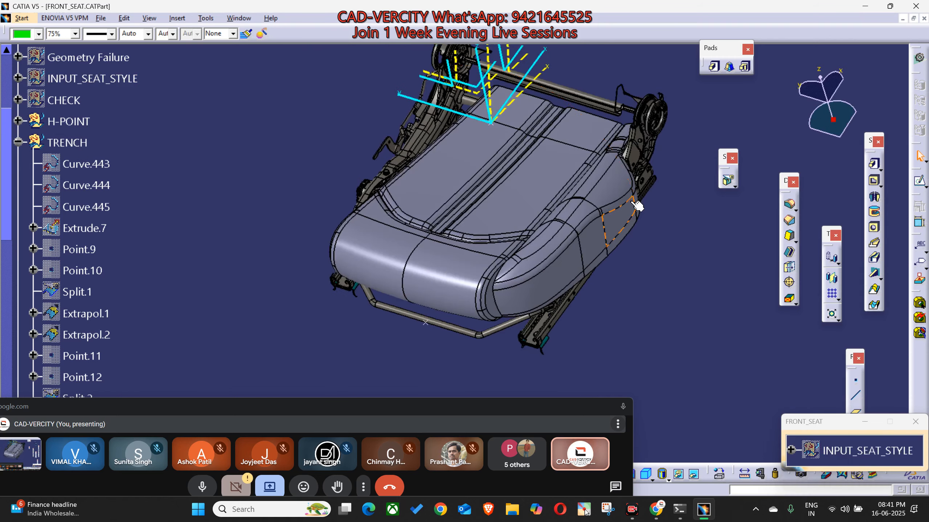
Locate the side bolster's body in the tree from its face and define IB_BOLSTER as the in-work object.
left_click(614, 184)
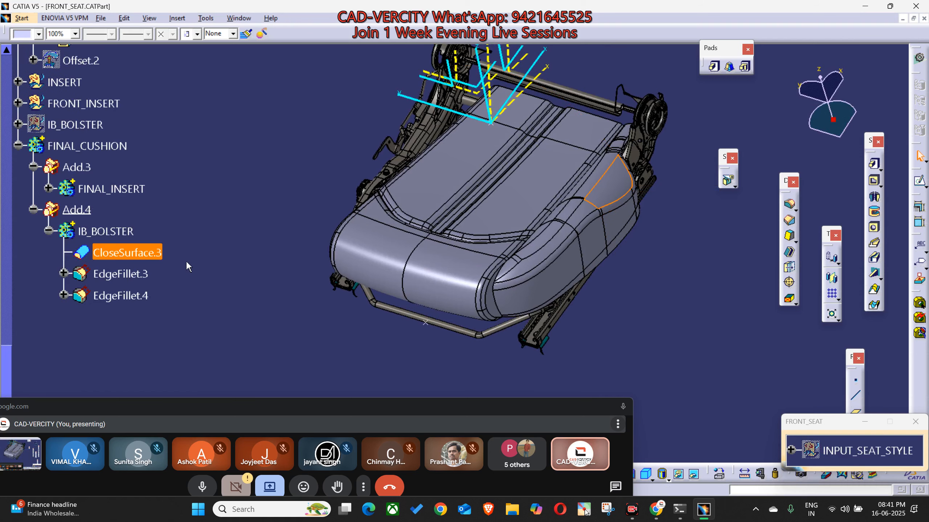
right_click(110, 238)
left_click(145, 311)
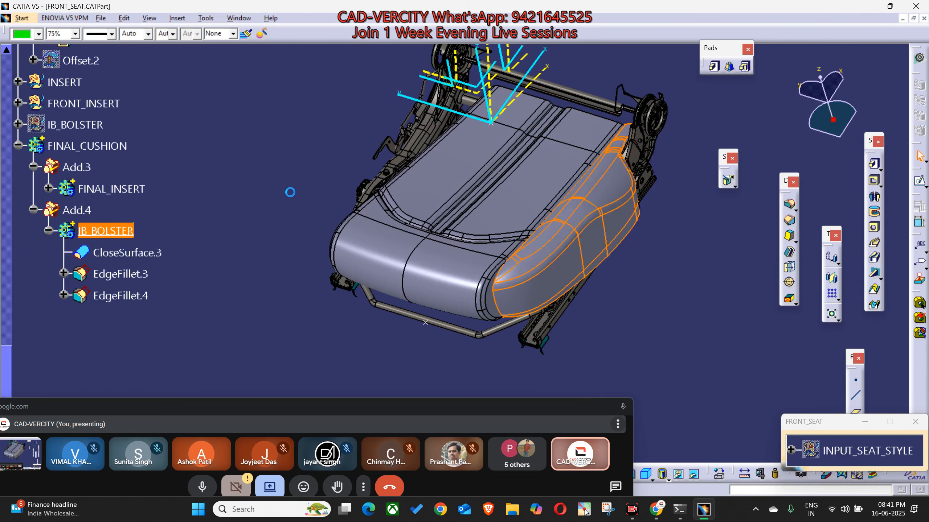
middle_click_drag(290, 191, 219, 249)
Collapse the TRENCH set in the tree and hide Geometrical Set.1 so that only the cushion is displayed.
scroll(95, 228, "up", 3)
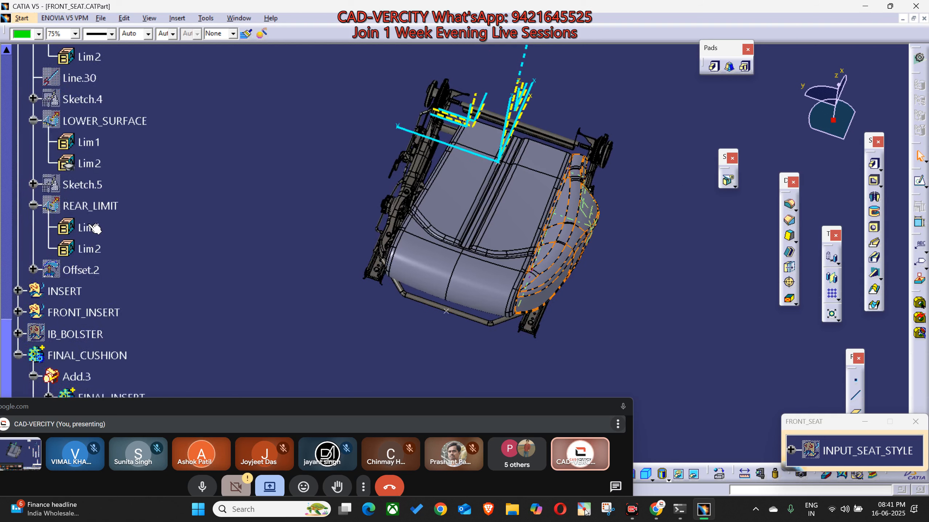
scroll(96, 229, "up", 7)
scroll(5, 78, "up", 10)
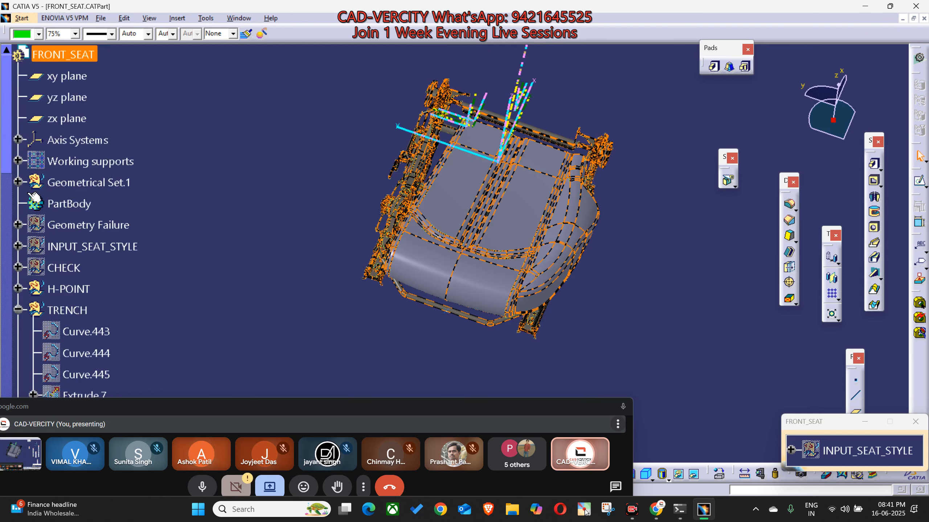
left_click(17, 309)
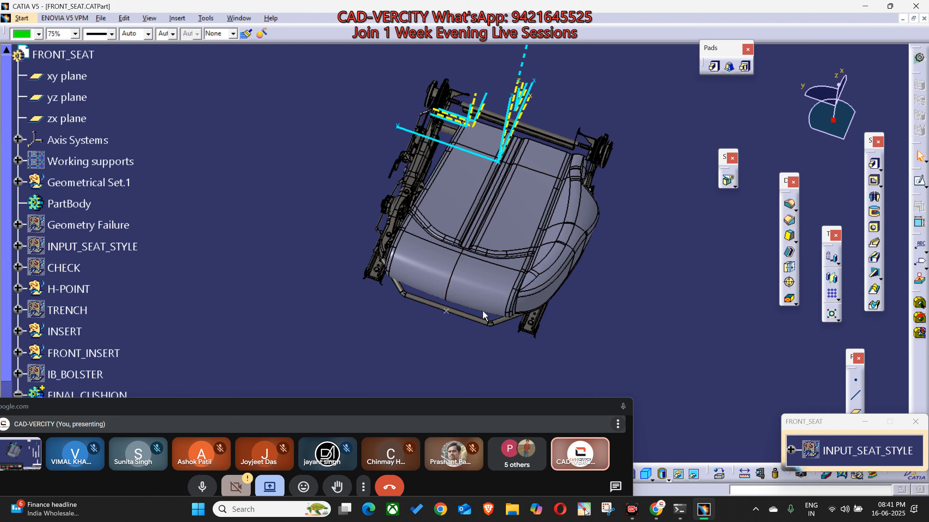
middle_click_drag(531, 329, 578, 236)
middle_click_drag(462, 171, 433, 169)
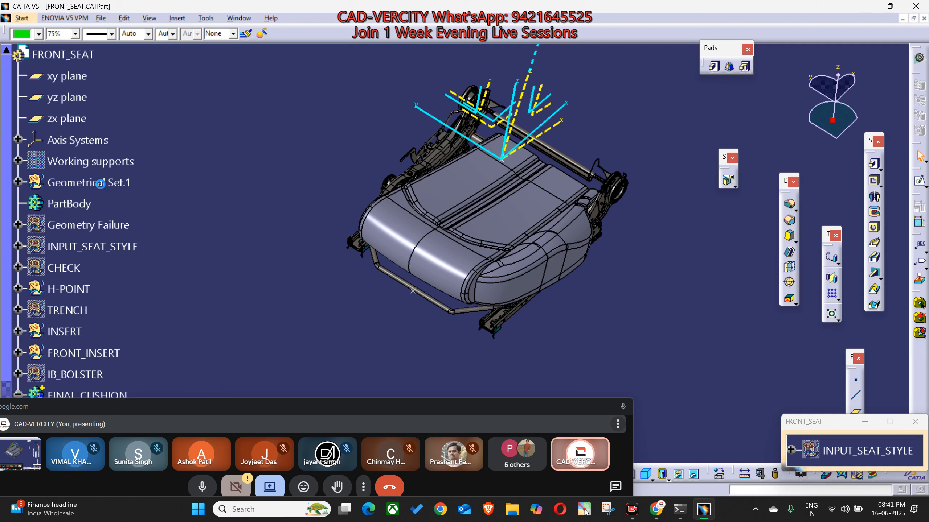
left_click(104, 181)
key("ctrl+h")
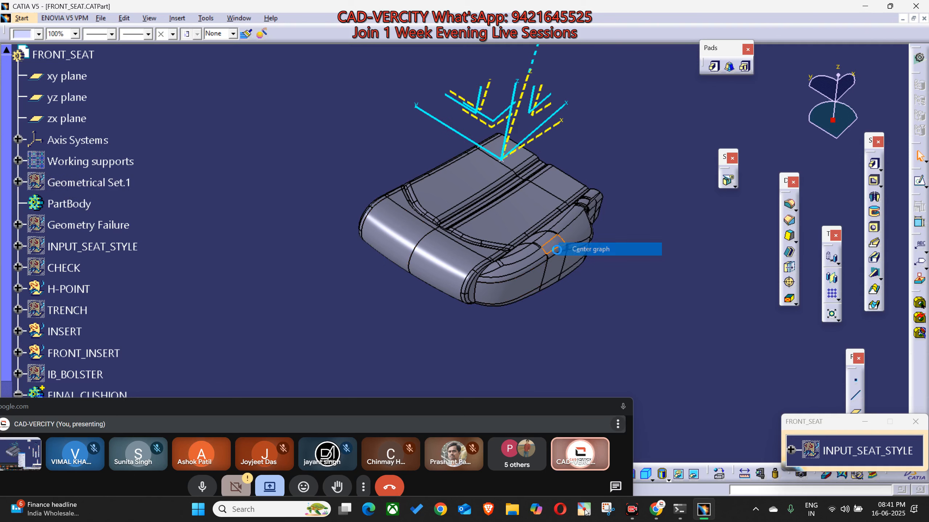
Mirror the IB_BOLSTER body across the cushion's centre plane to form the bolster on the opposite side.
left_click(557, 246)
left_click(272, 288)
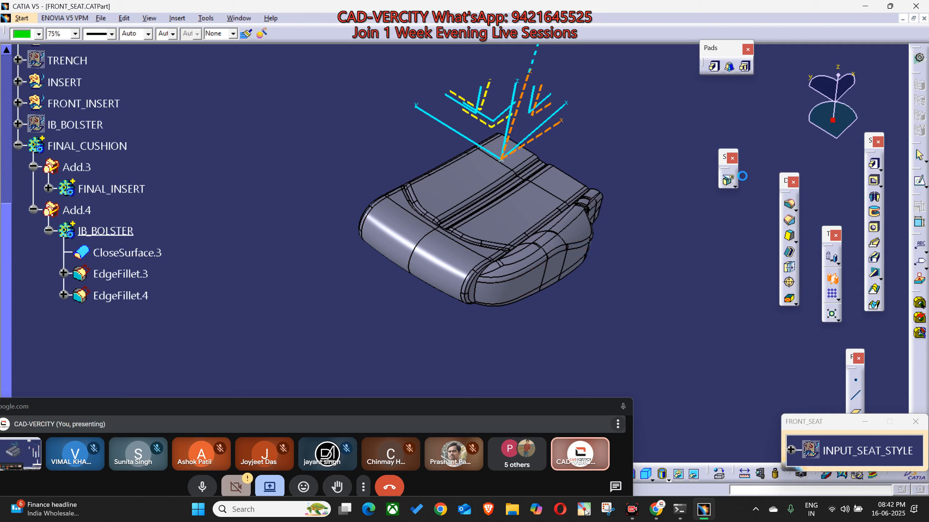
left_click(759, 355)
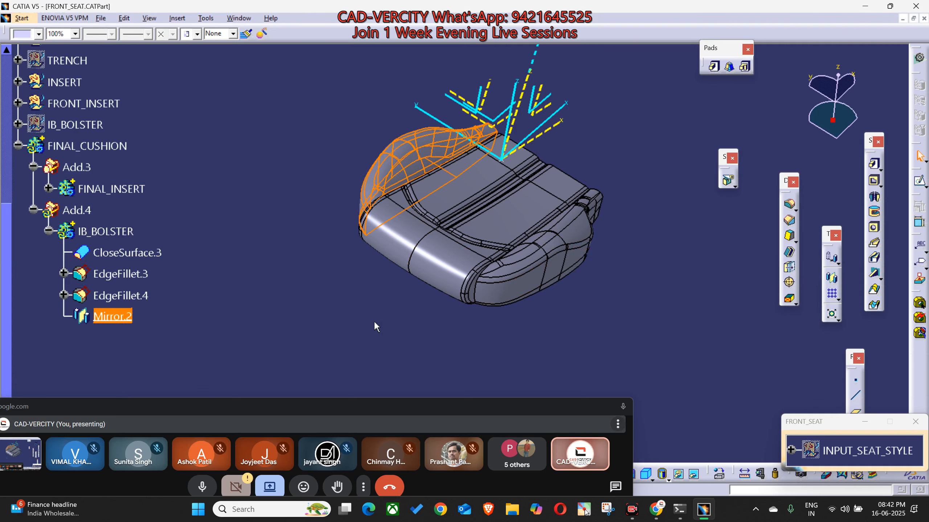
middle_click_drag(376, 327, 431, 330)
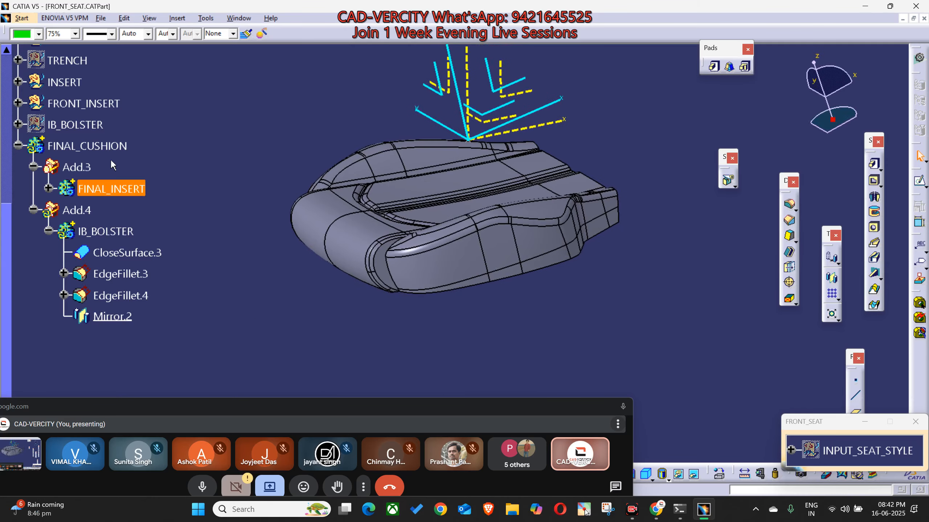
Define the FINAL_CUSHION body as the in-work object and save the part.
right_click(74, 145)
left_click(106, 329)
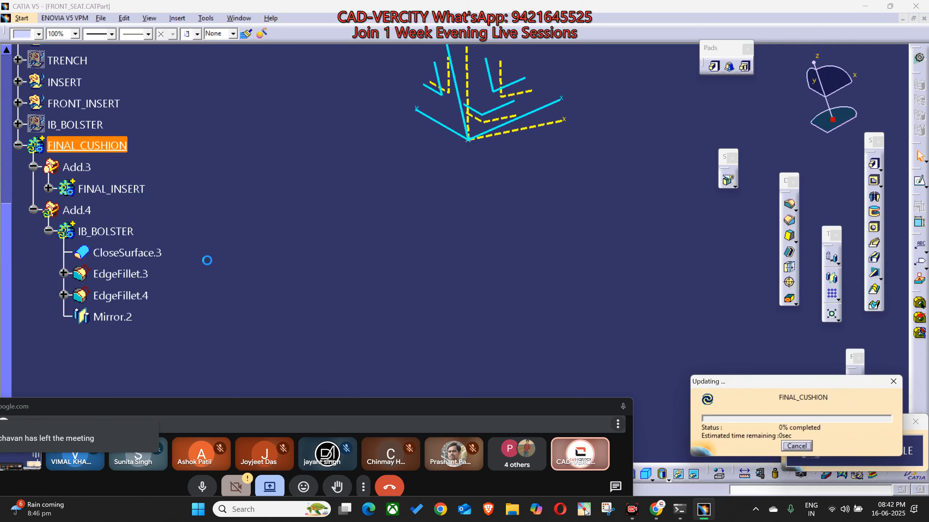
key("ctrl+s")
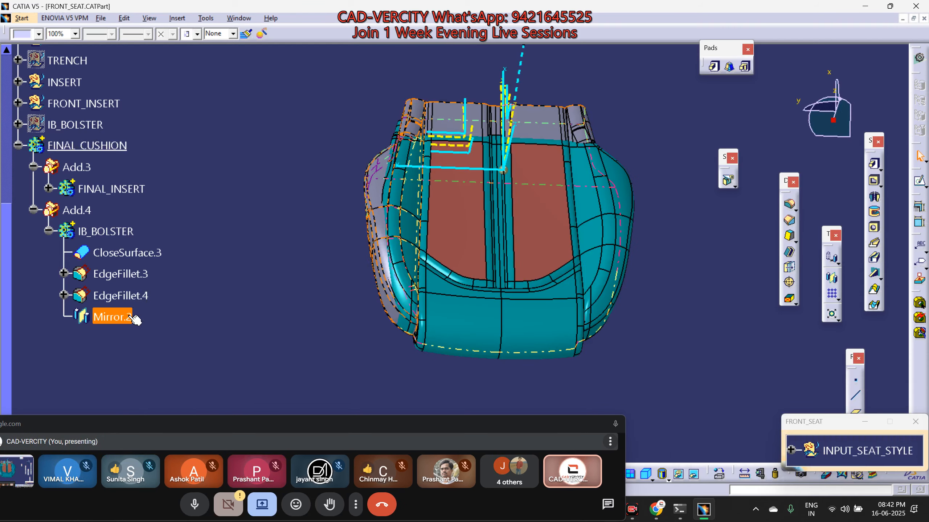
Hide the INPUT_SEAT_STYLE set to check the solid cushion alone, and hide the FINAL_CUSHION body.
left_click(133, 317)
left_click(303, 329)
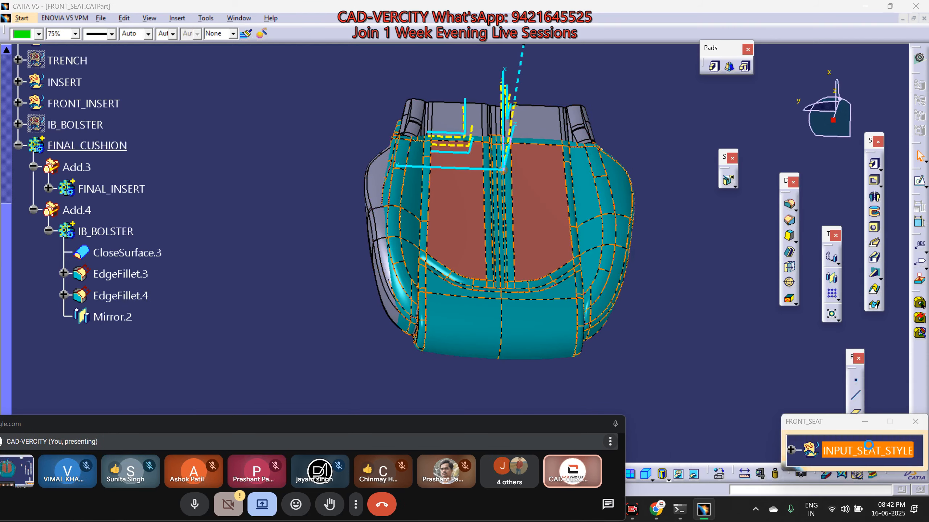
left_click(867, 449)
key("space")
middle_click_drag(523, 335, 421, 227)
left_click(369, 278)
left_click(72, 147)
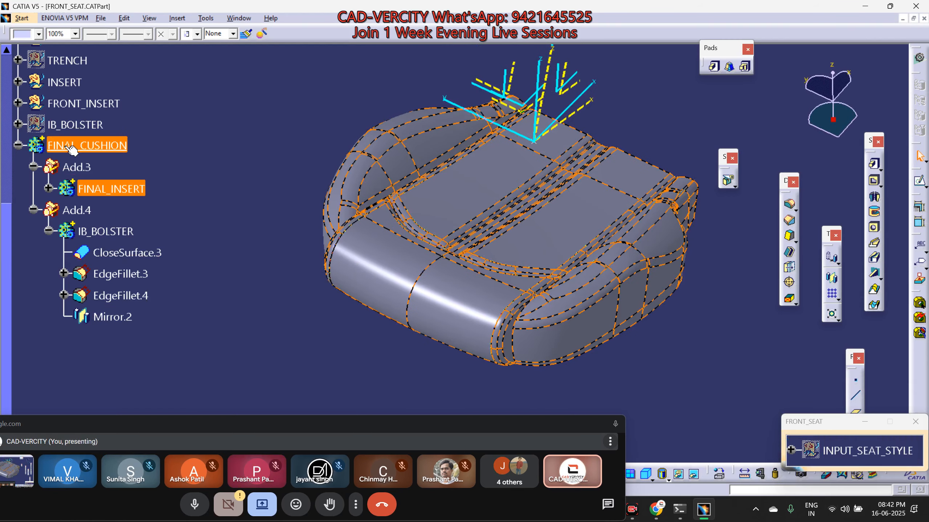
key("space")
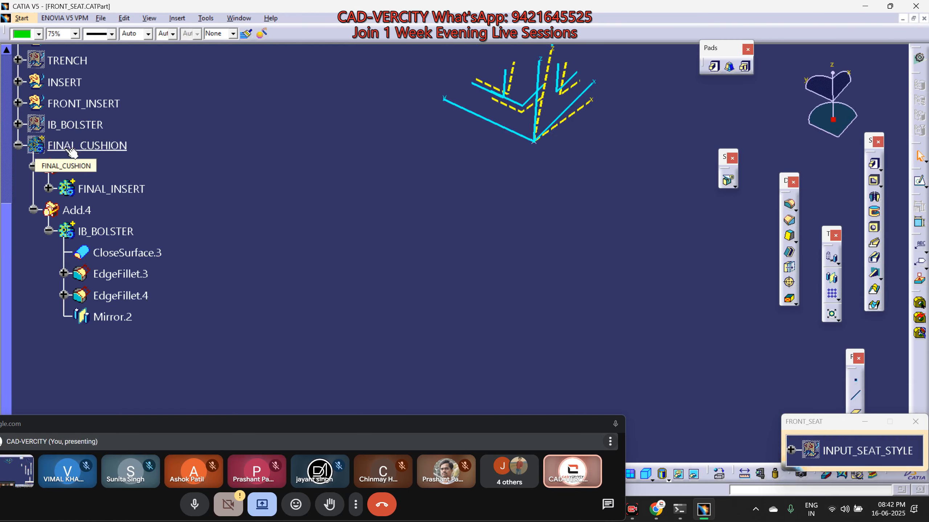
left_click(121, 274)
scroll(98, 248, "up", 2)
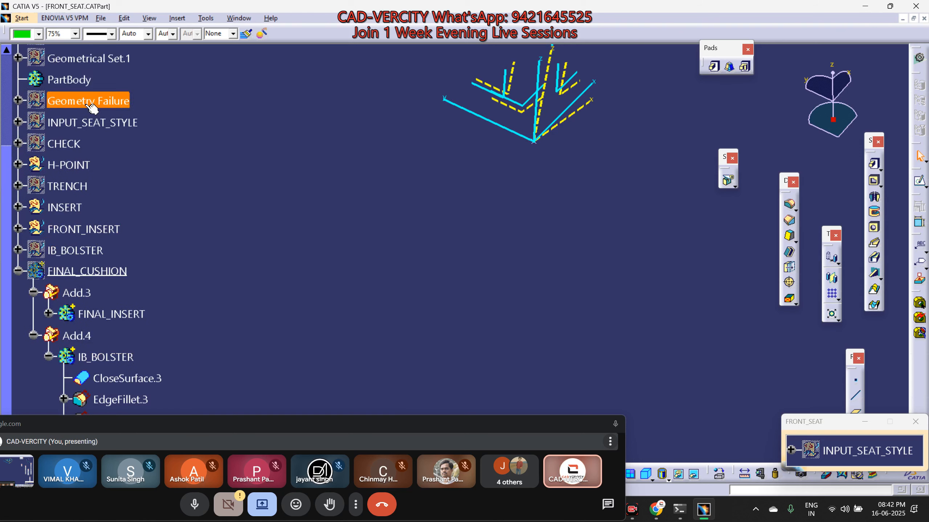
scroll(95, 103, "up", 2)
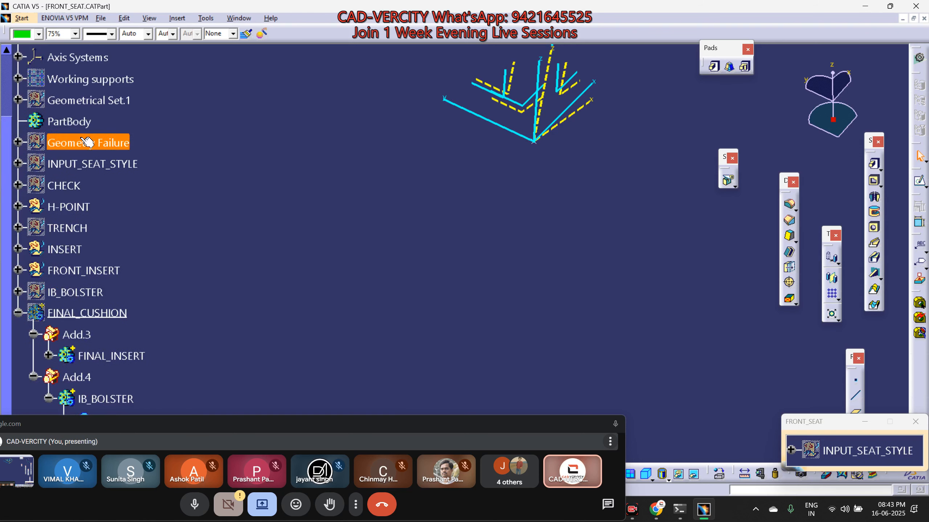
Switch to WhatsApp and open the seat task-list image posted on Saturday in the CAD-VERCITY ADVANCED group.
mouse_move(657, 517)
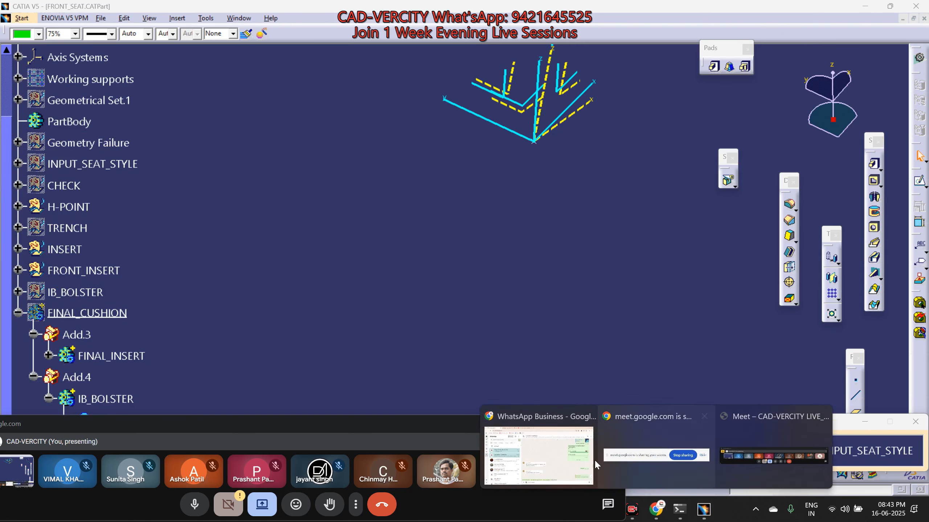
left_click(538, 449)
scroll(573, 252, "up", 15)
scroll(573, 252, "up", 10)
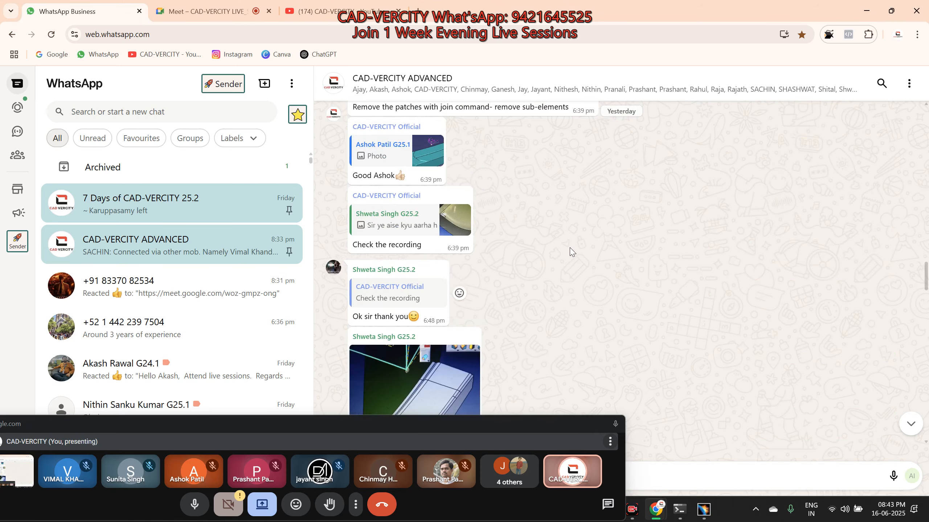
scroll(572, 252, "up", 15)
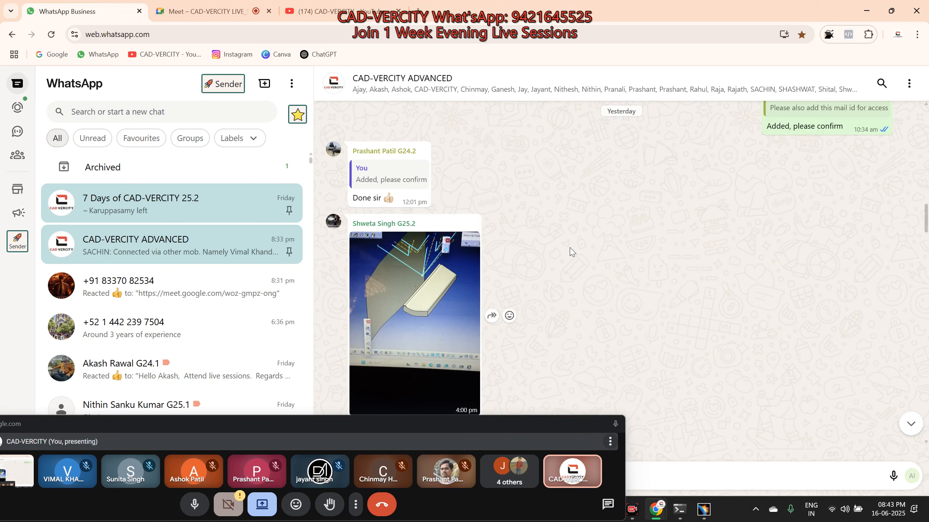
scroll(590, 281, "up", 2)
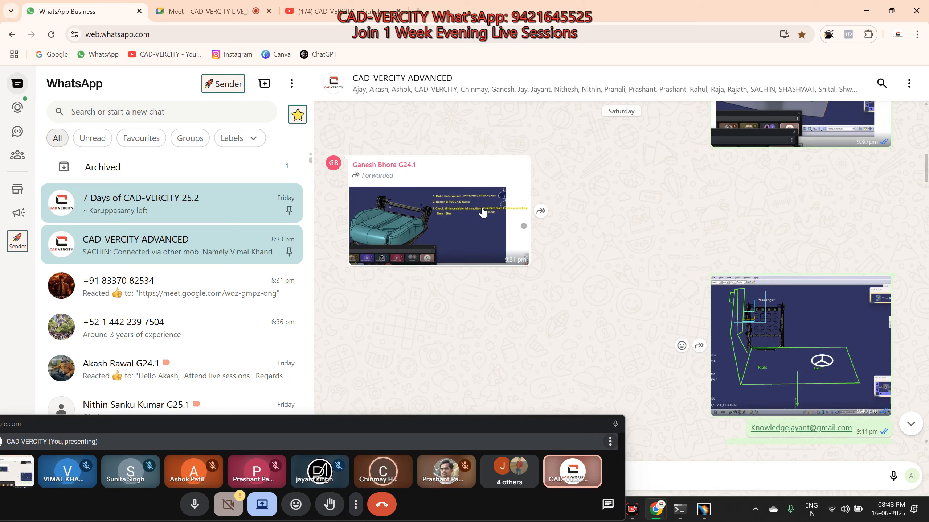
left_click(428, 221)
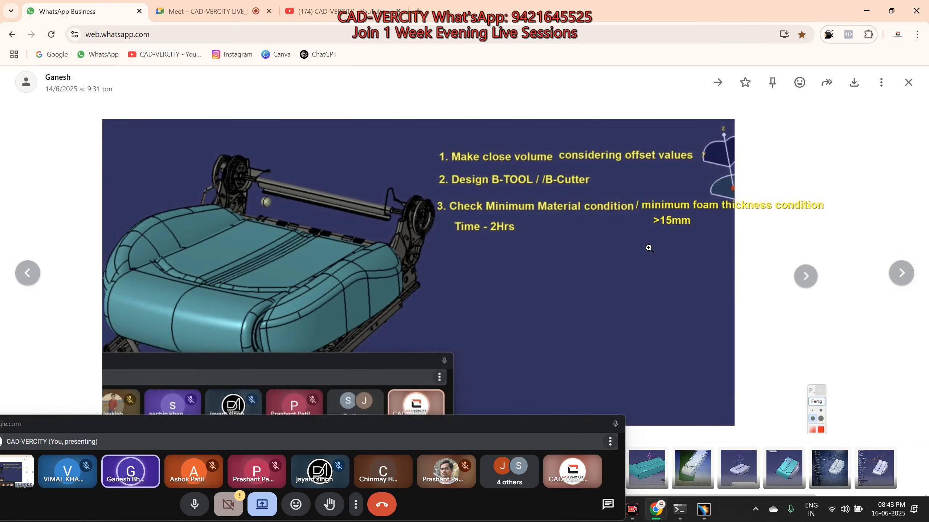
Return to CATIA, show Geometrical Set.1 containing the seat frame, and save the FRONT_SEAT part.
left_click(713, 512)
scroll(105, 184, "up", 3)
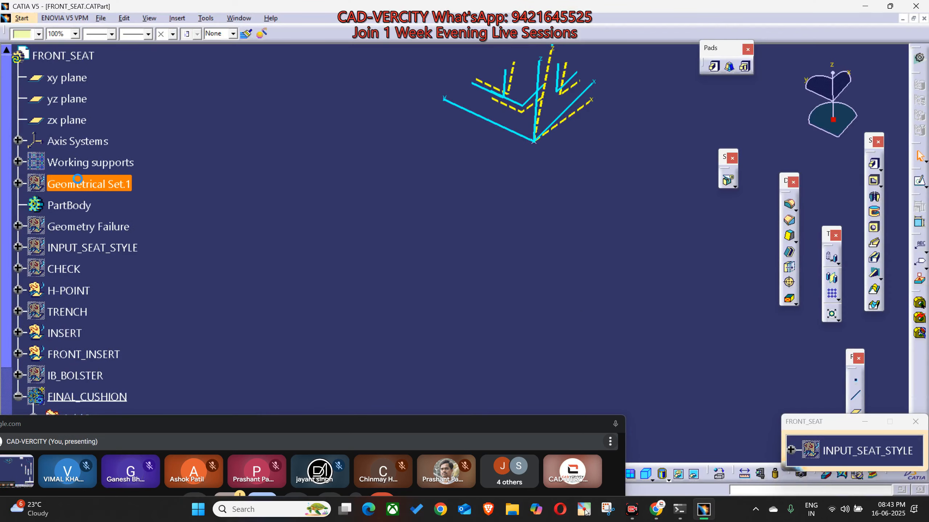
middle_click_drag(555, 255, 497, 242)
key("ctrl+s")
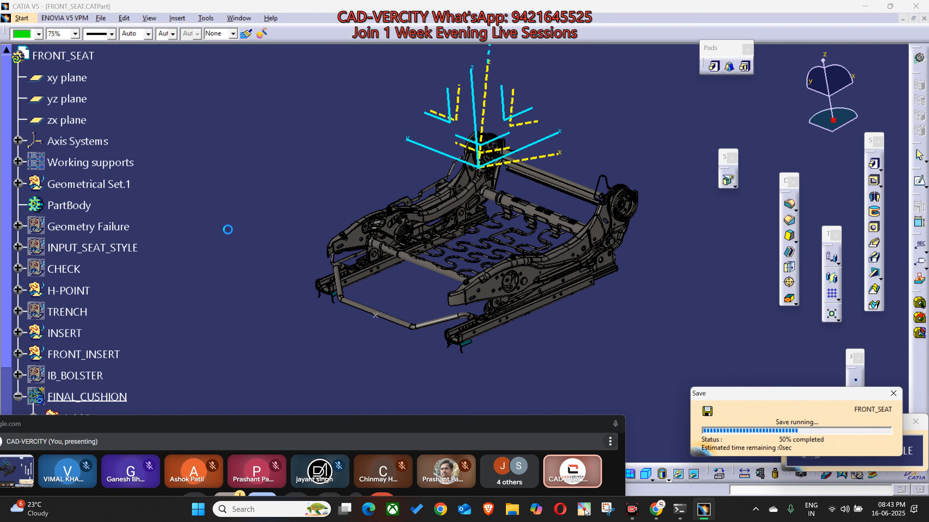
Collapse FINAL_CUSHION in the tree, insert a new body and rename it FINAL_B_TOOL.
scroll(196, 262, "down", 3)
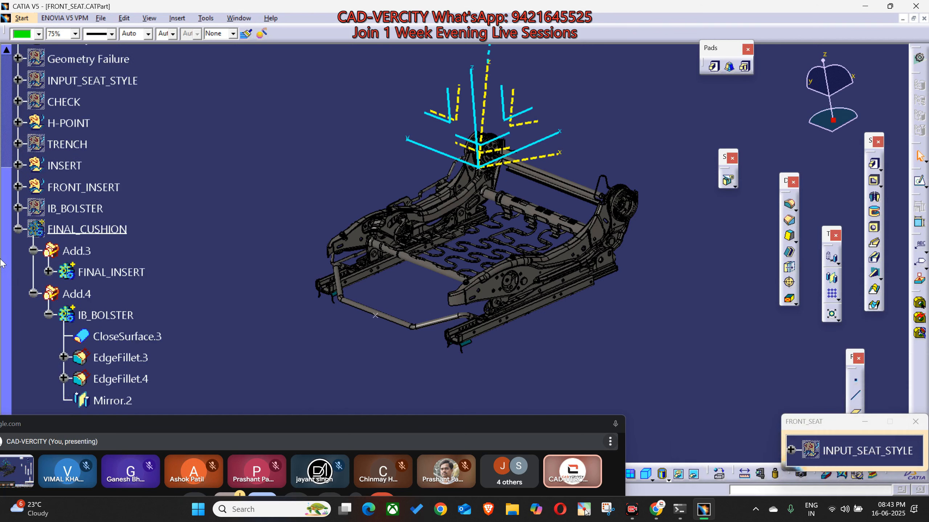
left_click(18, 228)
key("alt+i")
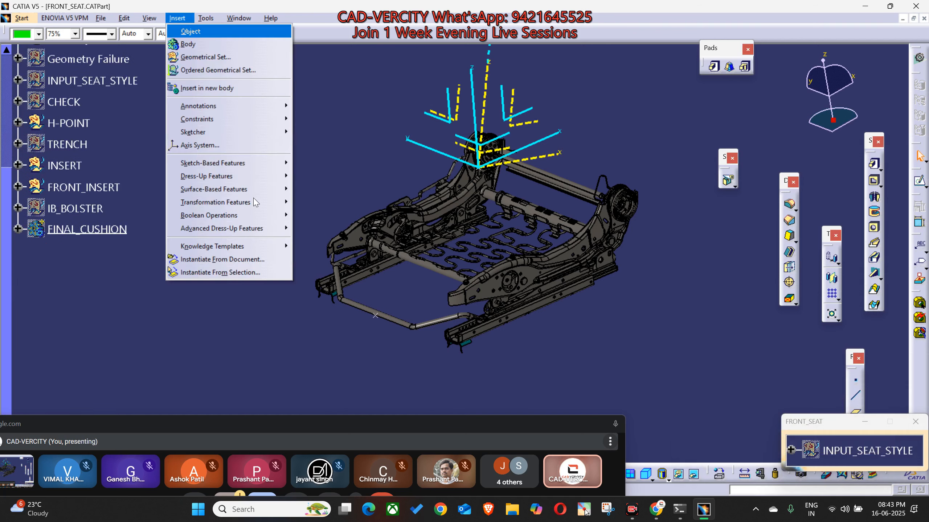
key("Return")
right_click(84, 251)
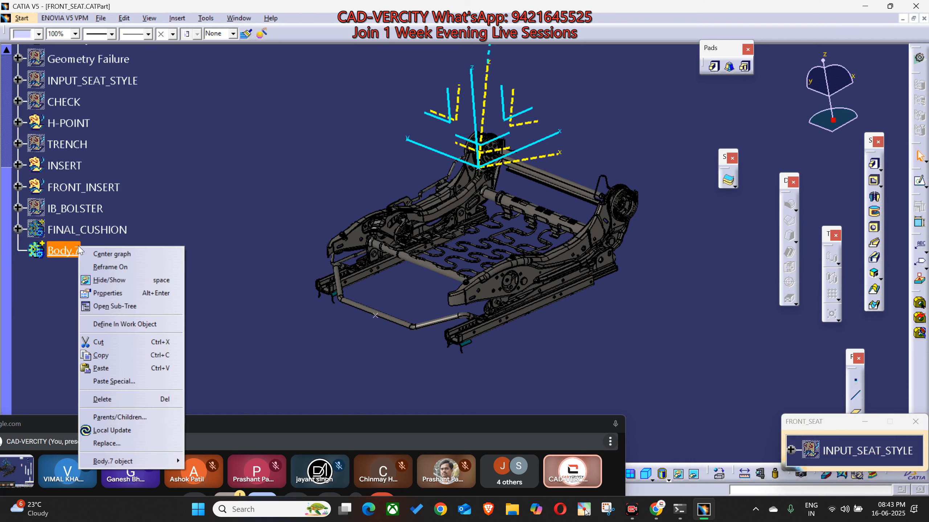
left_click(106, 293)
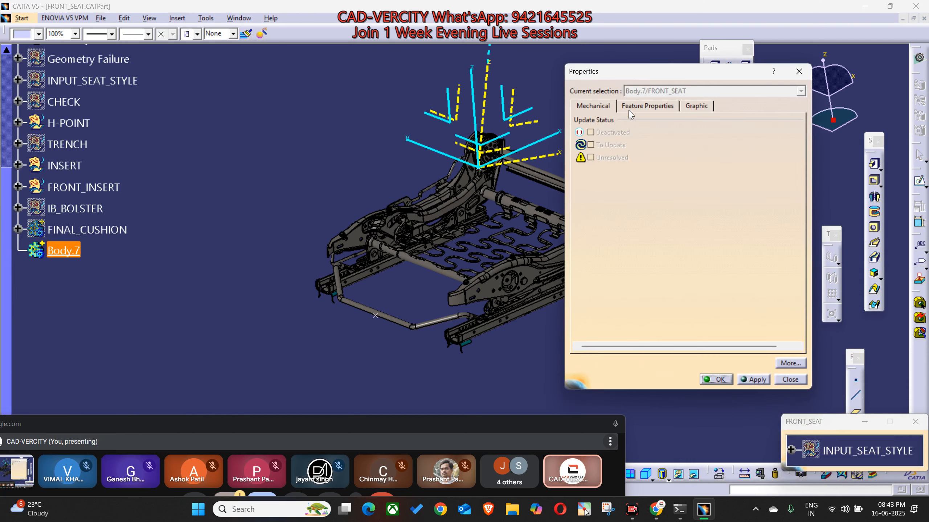
left_click(630, 111)
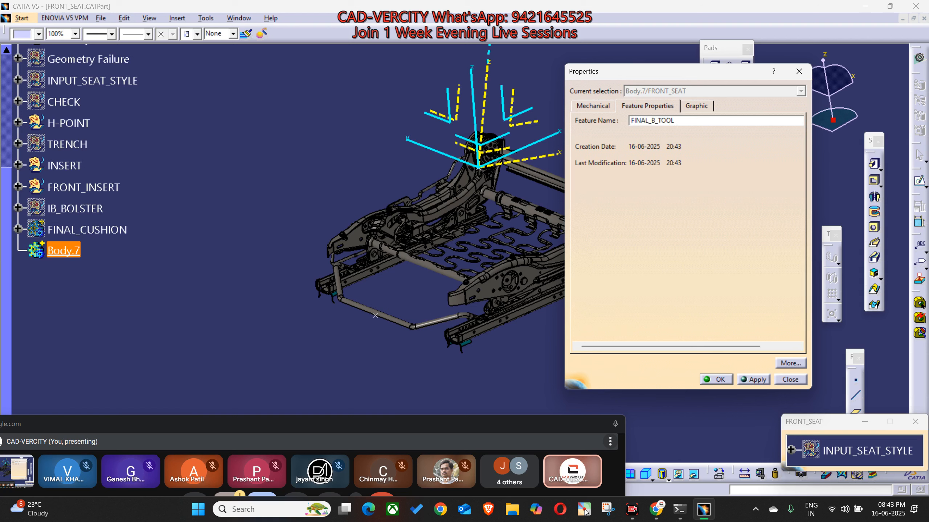
key("Return")
left_click(204, 329)
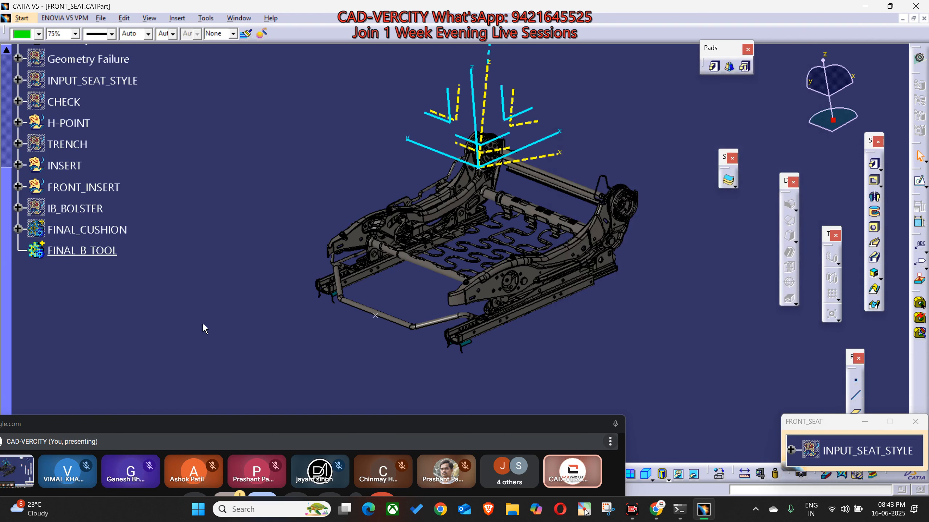
Insert another body and start a positioned sketch in it on Axis System.5's ZX plane with the sketch axes swapped.
key("alt+i")
key("b")
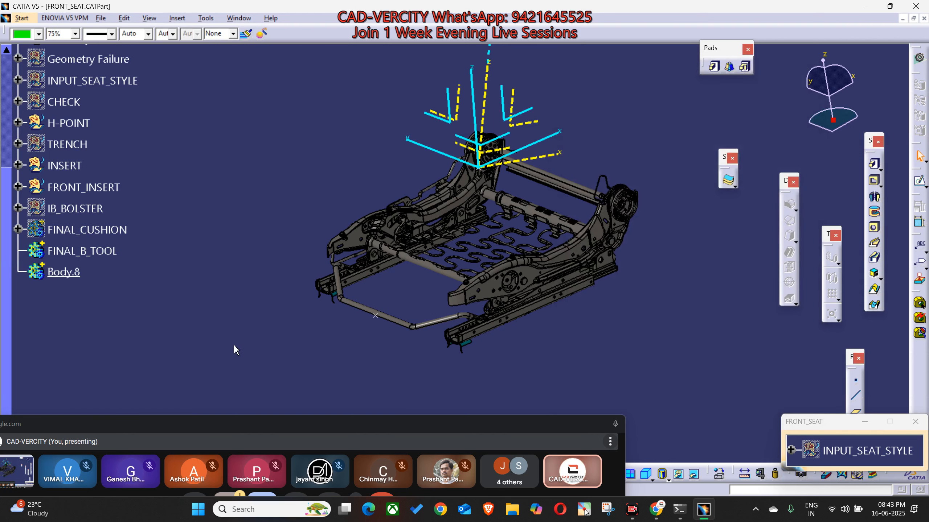
mouse_move(490, 365)
middle_mouse_down()
mouse_move(585, 314)
mouse_move(804, 247)
middle_mouse_up()
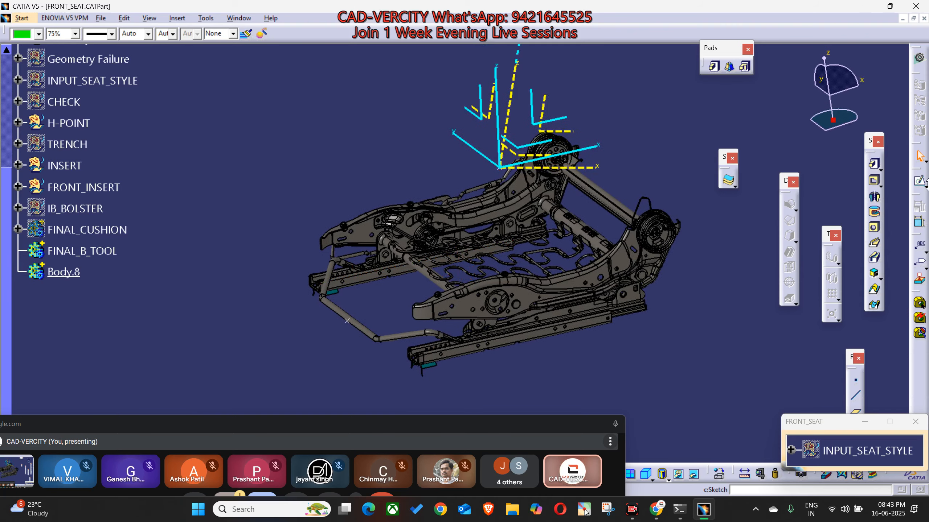
middle_click_drag(643, 134, 524, 103)
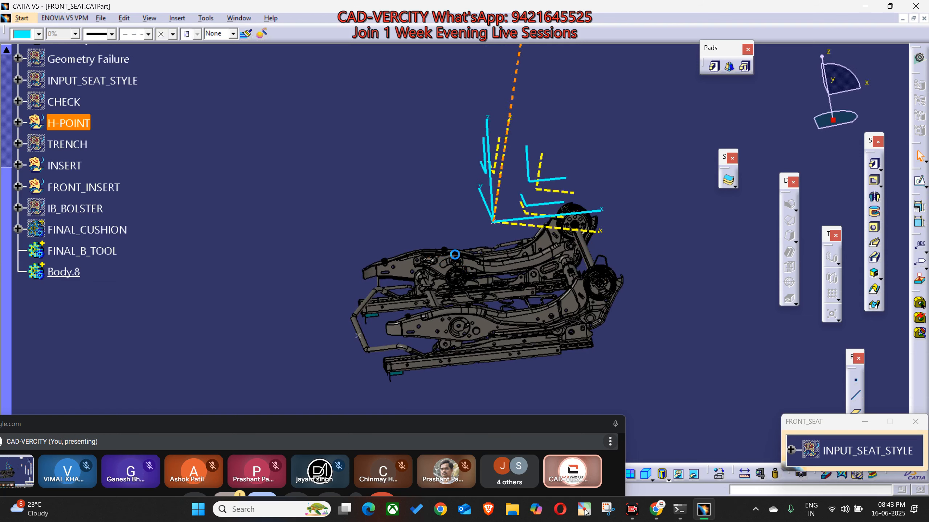
middle_click_drag(434, 300, 569, 260)
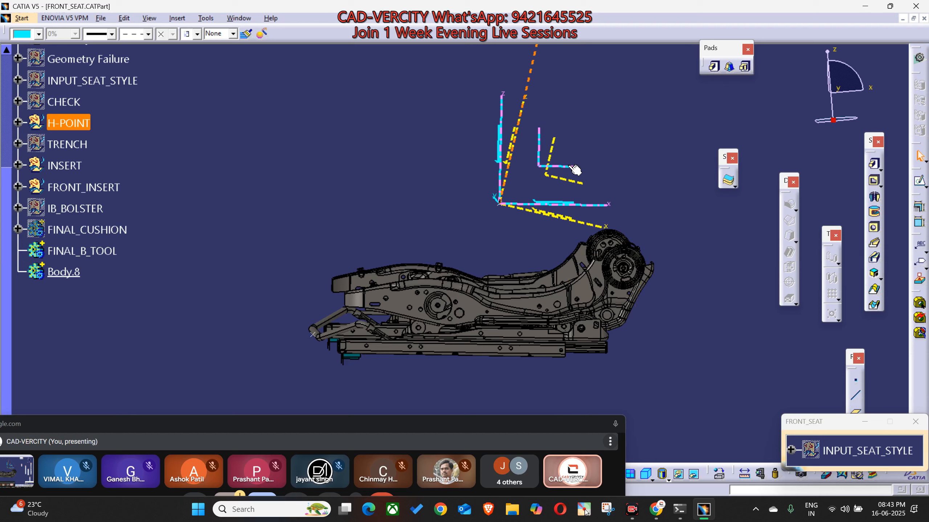
middle_click_drag(377, 199, 637, 178)
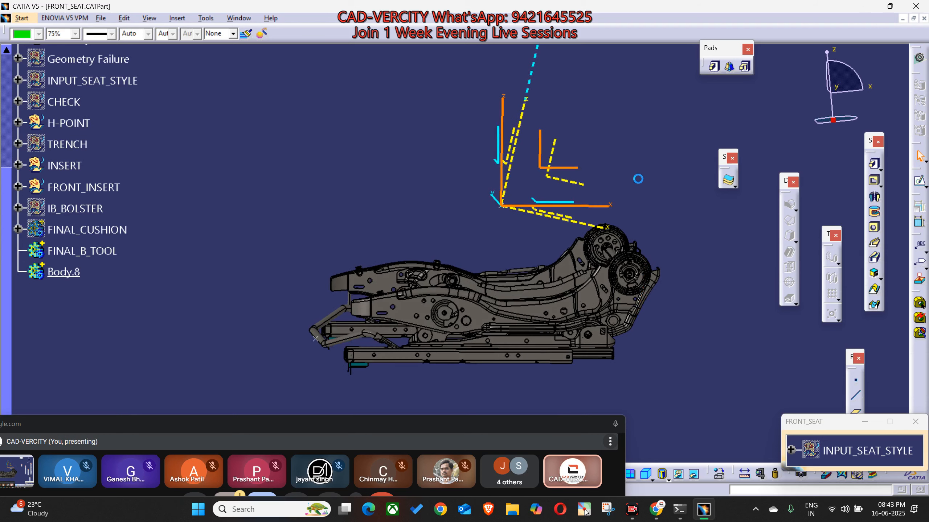
left_click(566, 176)
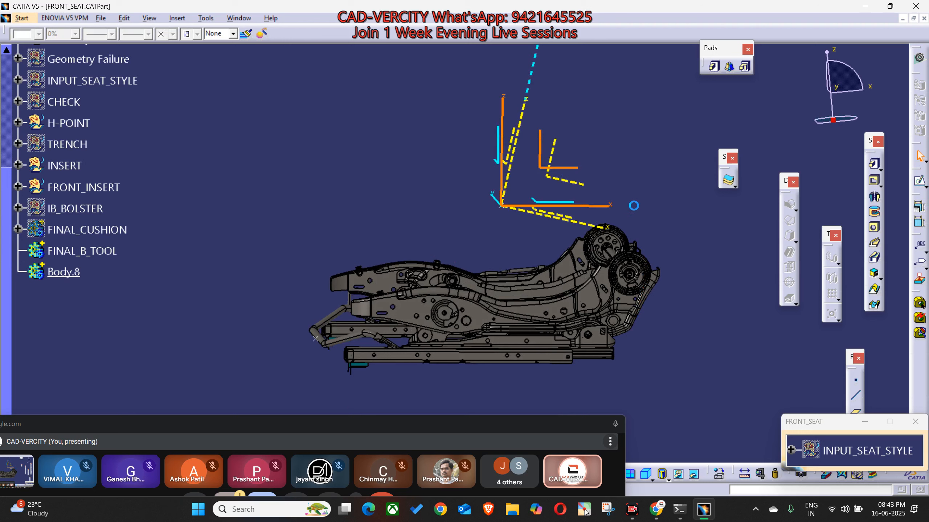
left_click(702, 304)
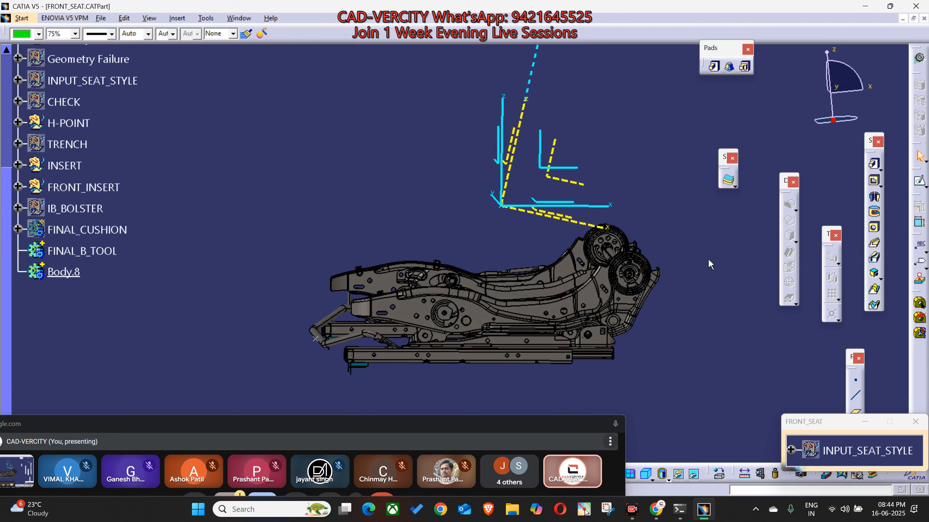
left_click(925, 184)
left_click(911, 201)
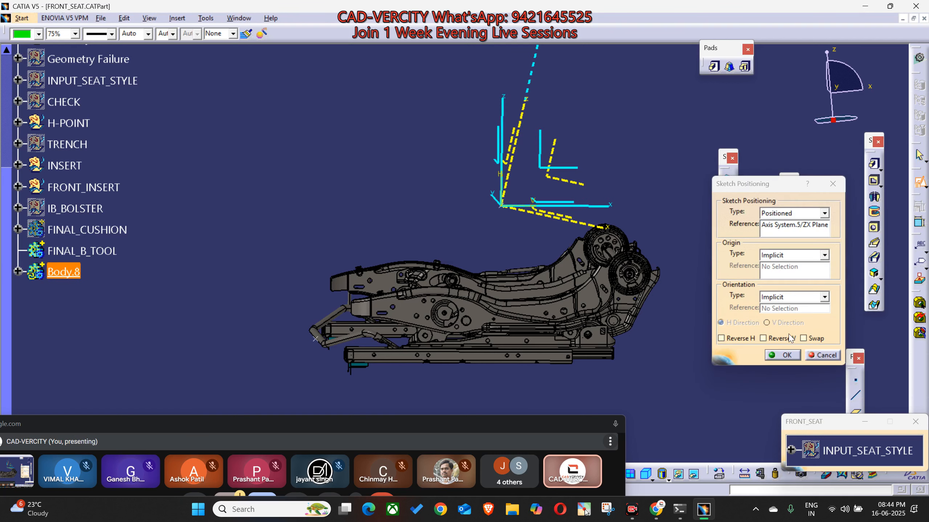
left_click(803, 338)
left_click(780, 355)
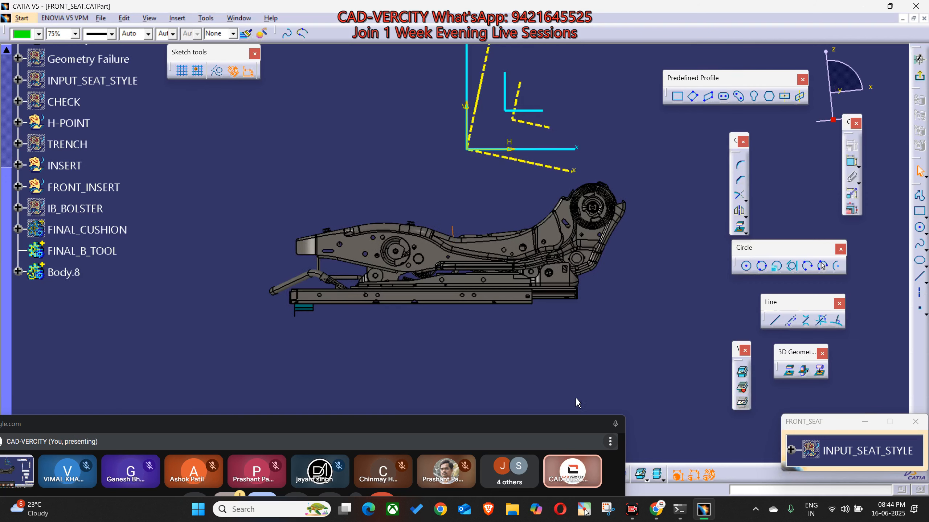
Display the 3D background elements in low light and cut the part by the sketch plane.
left_click(651, 482)
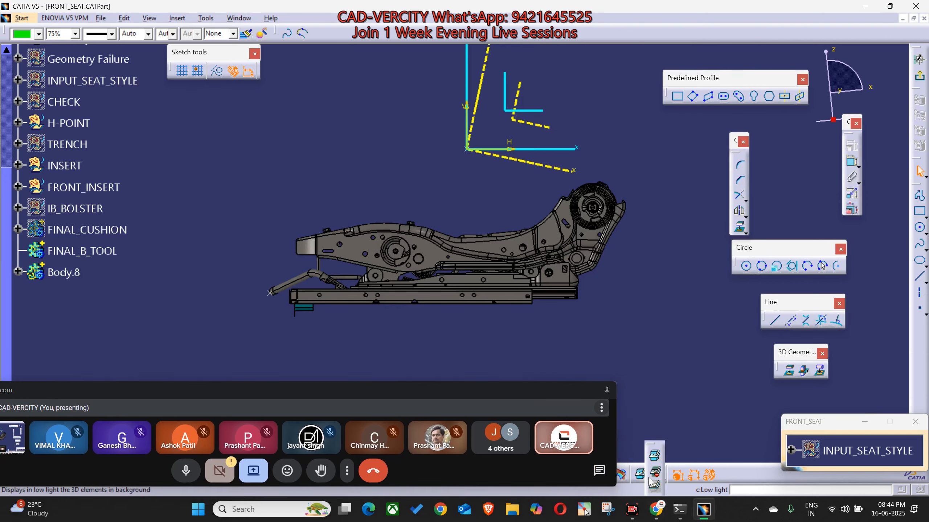
left_click(656, 455)
middle_click_drag(498, 271, 486, 366)
left_click_drag(490, 394, 408, 334)
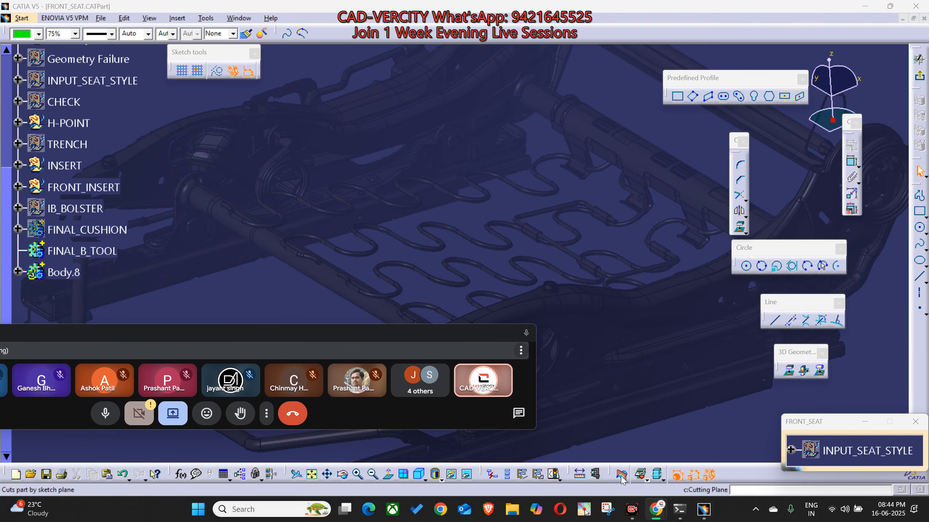
left_click_drag(464, 340, 467, 422)
left_click(731, 472)
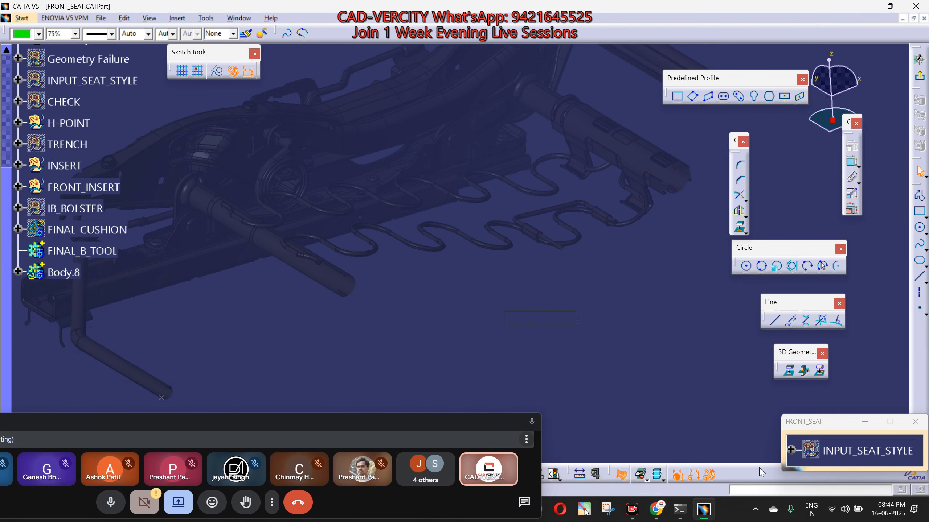
Move the INPUT_SEAT_STYLE tree window and the View toolbar clear of the meeting window, keeping the sketch visualization tools reachable.
left_click_drag(837, 422, 809, 396)
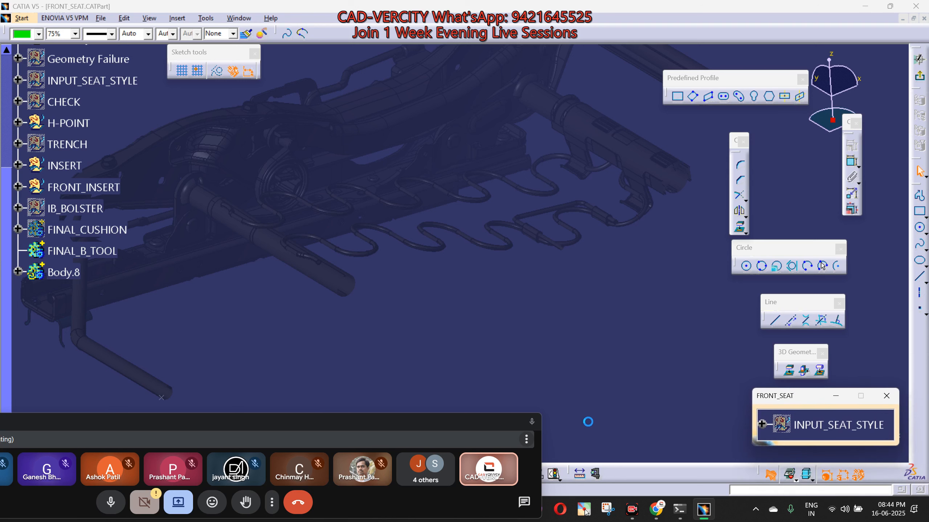
left_click_drag(457, 423, 409, 330)
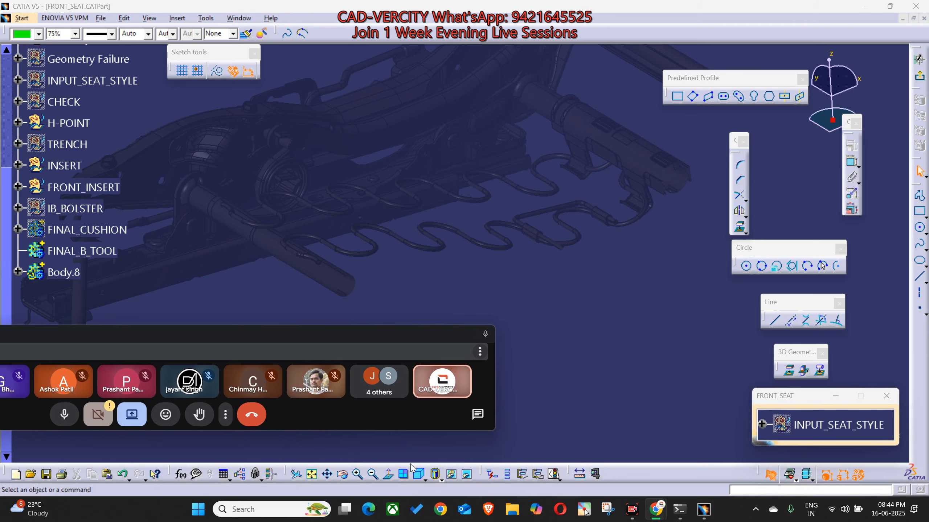
left_click_drag(403, 466, 675, 469)
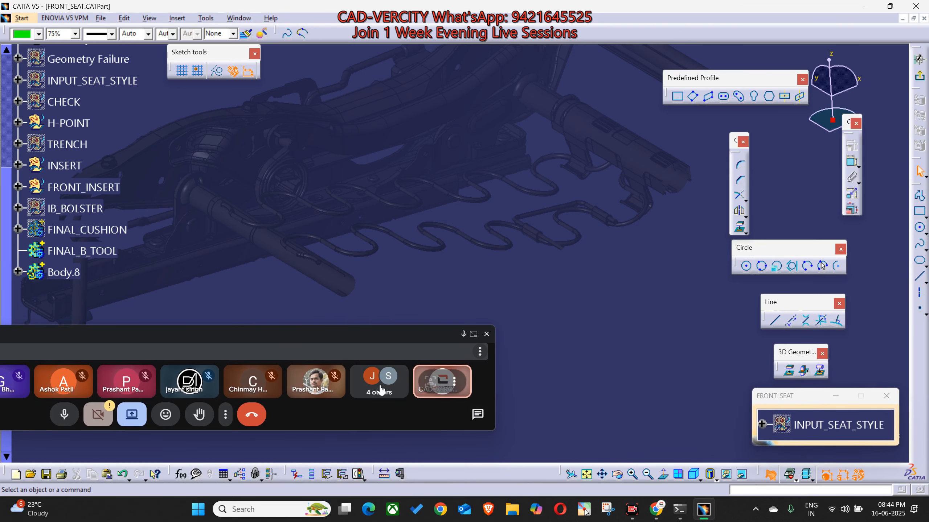
left_click_drag(344, 331, 402, 425)
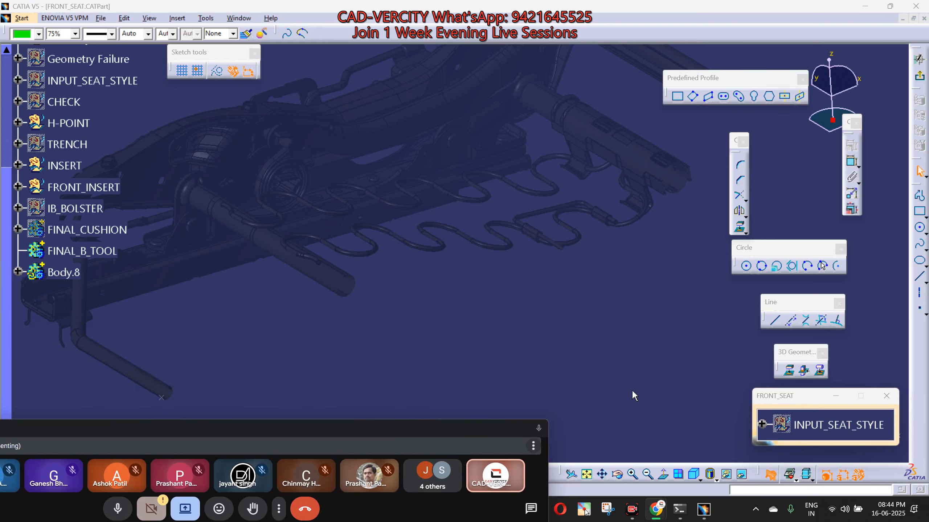
middle_click_drag(522, 302, 556, 327)
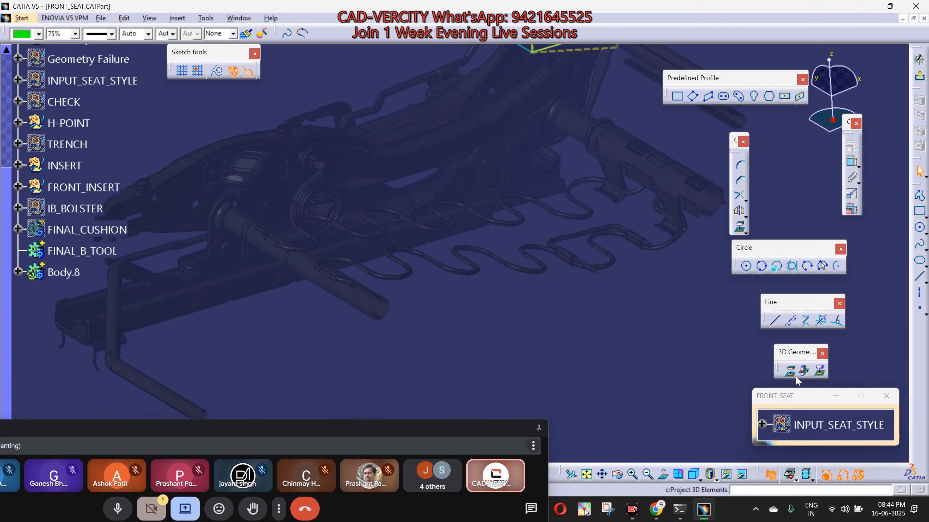
Restore the normal 3D background display and project three edges of the seat's spring wires, two front and one rear, onto the sketch plane.
left_click(793, 475)
left_click(802, 458)
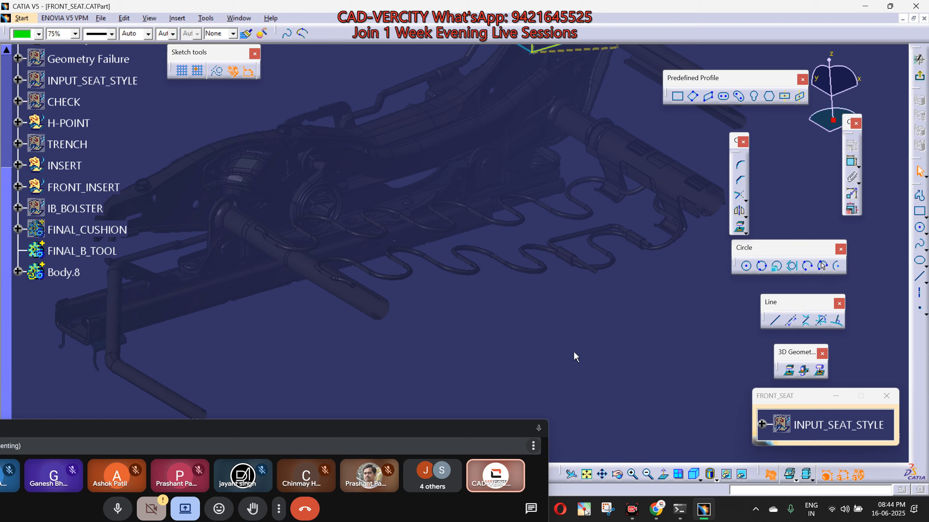
middle_click_drag(567, 349, 367, 340)
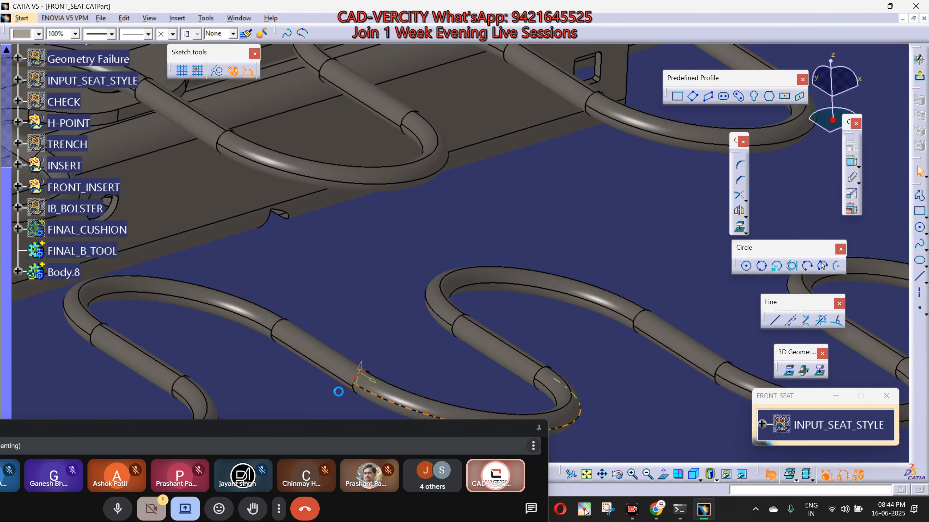
left_click(368, 376)
middle_click_drag(368, 376, 400, 267)
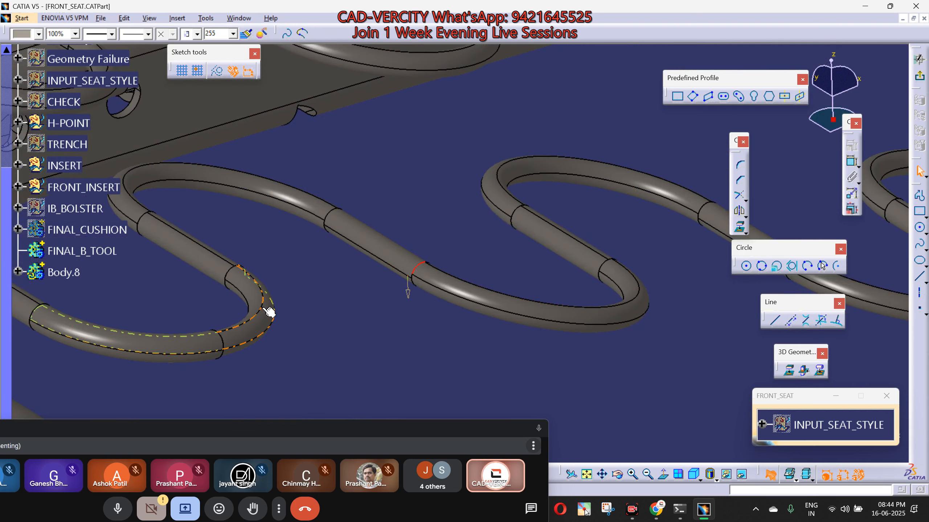
middle_click_drag(569, 333, 418, 355)
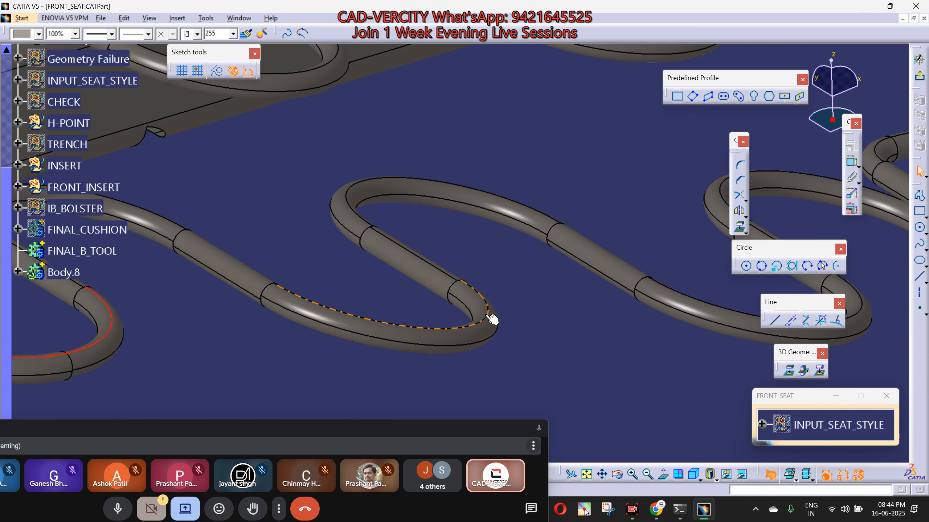
middle_click_drag(414, 390, 427, 328)
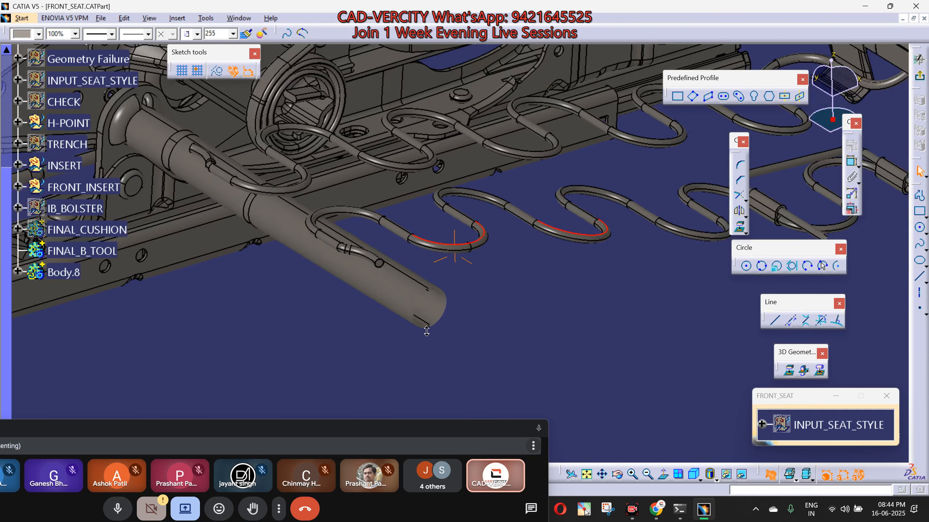
middle_click_drag(271, 368, 555, 316)
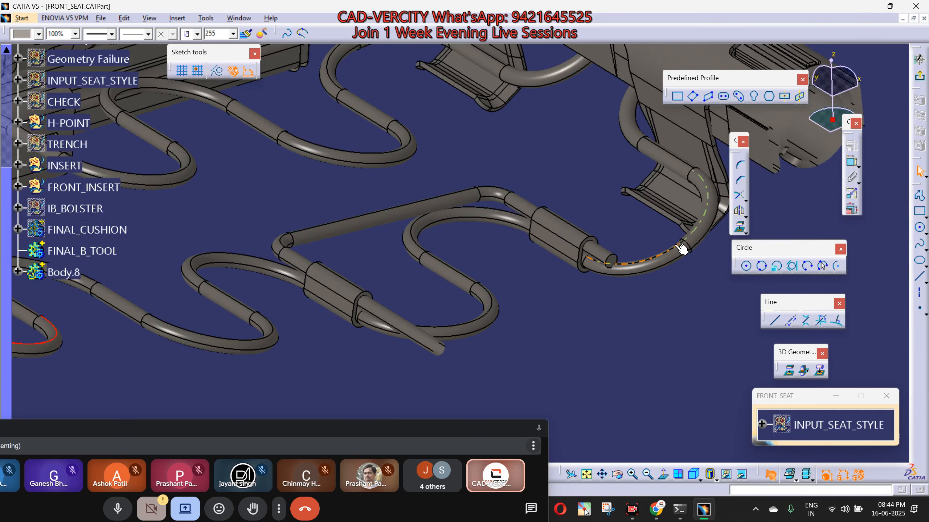
middle_click_drag(582, 344, 838, 292)
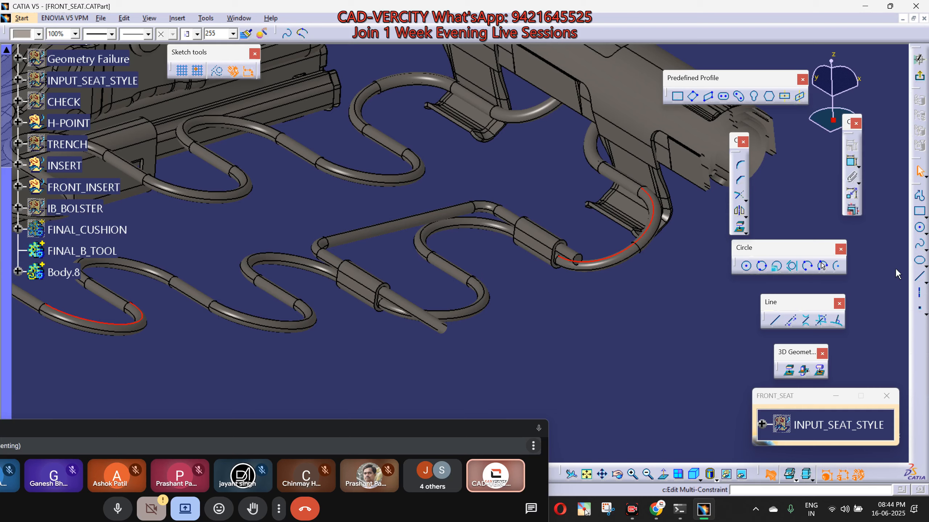
left_click(789, 372)
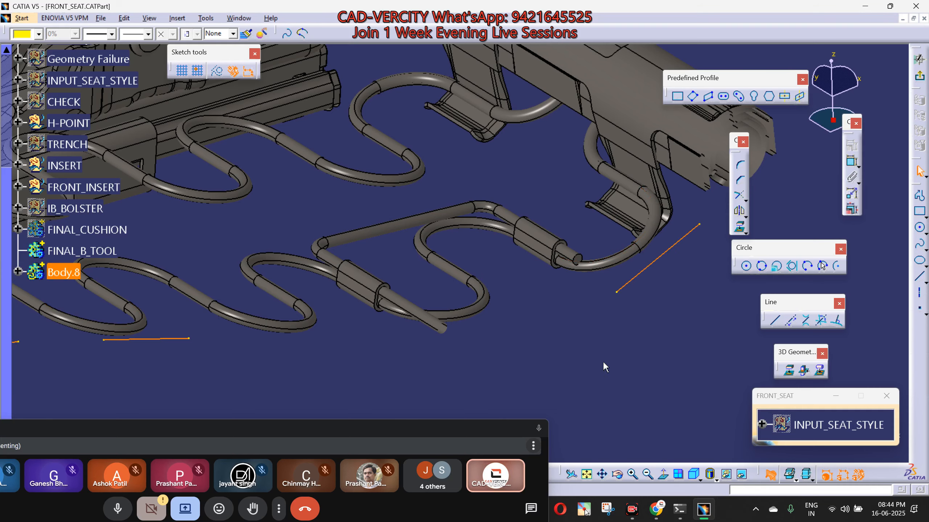
Orient the view normal to the sketch plane and dim the 3D background to low light.
mouse_move(604, 367)
middle_mouse_down()
mouse_move(633, 254)
mouse_move(595, 269)
mouse_move(485, 373)
mouse_move(377, 272)
mouse_move(399, 296)
mouse_move(289, 299)
mouse_move(470, 374)
mouse_move(465, 358)
mouse_move(401, 479)
middle_mouse_up()
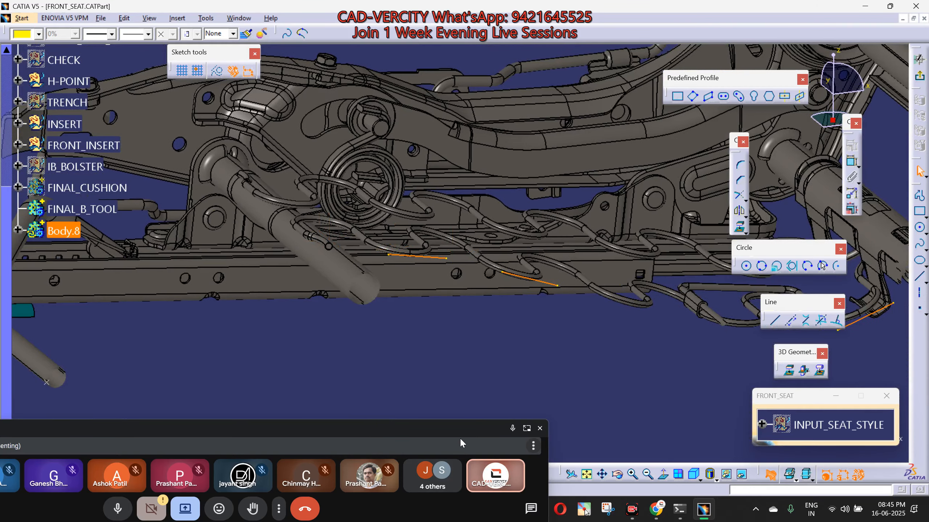
left_click(664, 474)
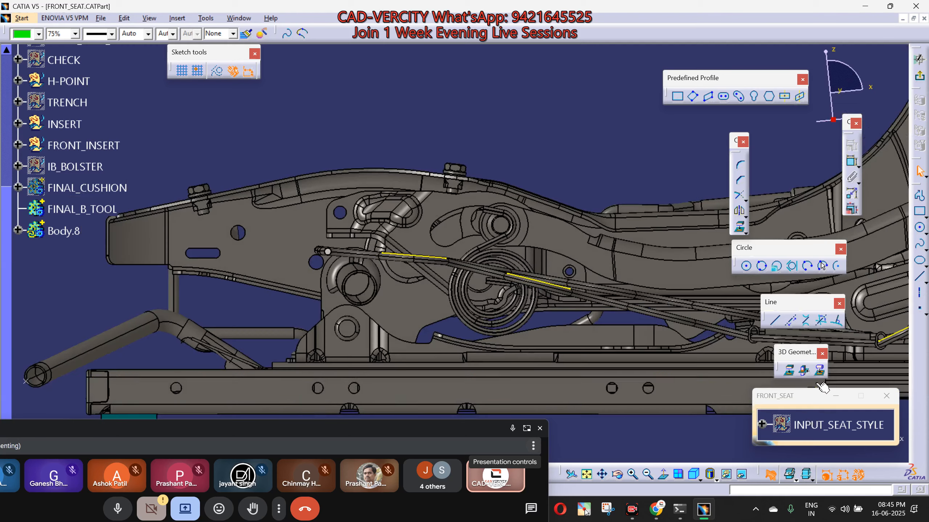
left_click(796, 480)
left_click(801, 476)
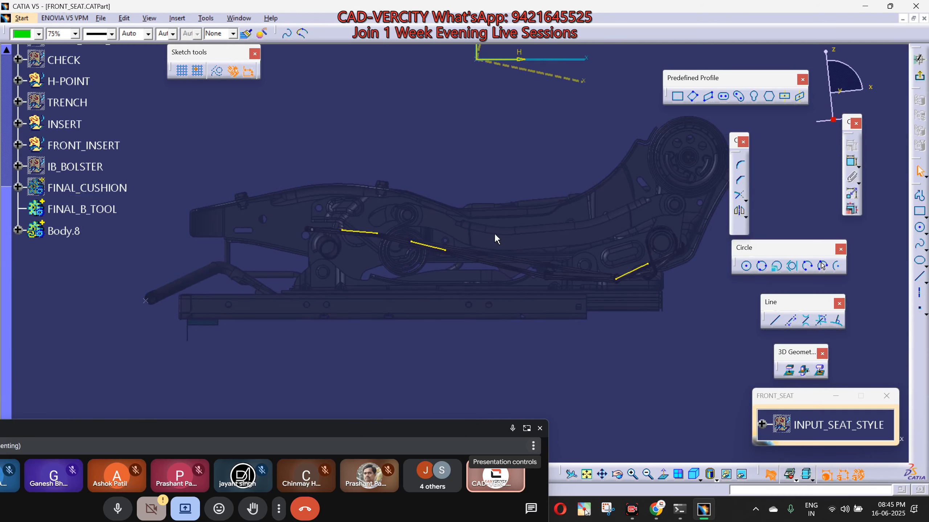
Isolate the three projected lines from their source geometry.
left_click_drag(263, 207, 720, 365)
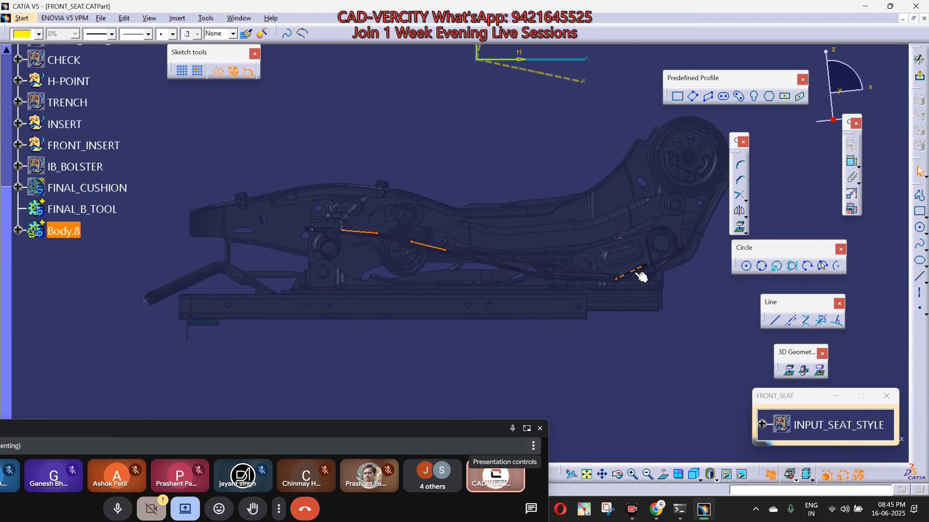
right_click(644, 270)
mouse_move(695, 434)
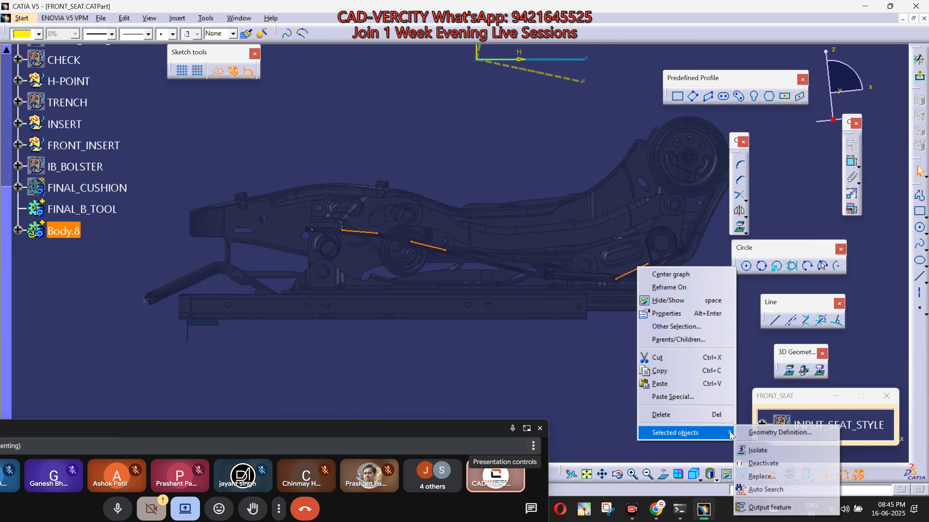
left_click(768, 449)
left_click(719, 365)
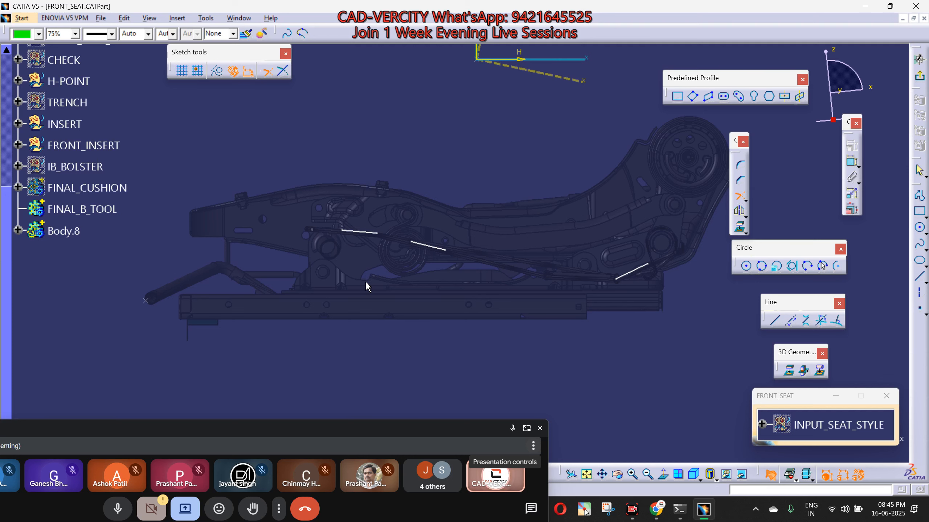
Trim the three isolated lines to one another at their intersections to form a continuous profile along the spring wires.
middle_click_drag(388, 236, 409, 121)
middle_click_drag(205, 296, 564, 400)
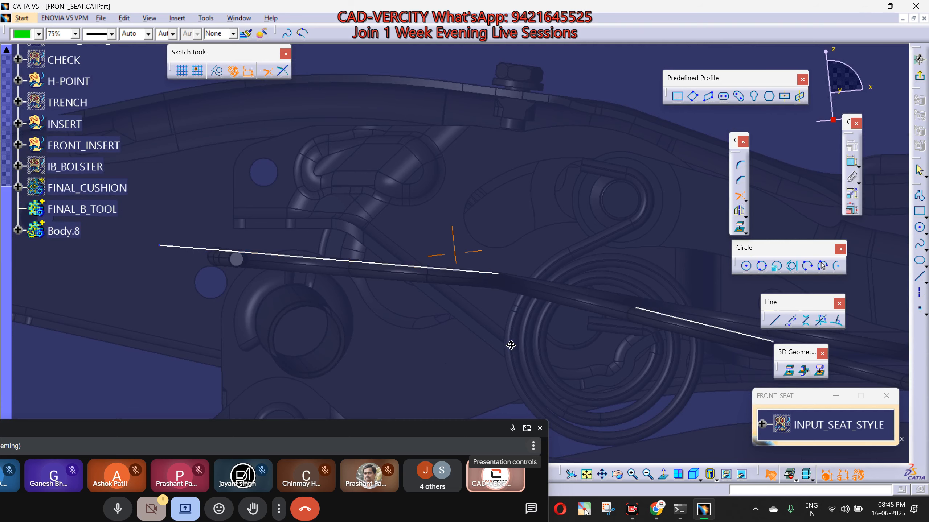
middle_click_drag(511, 346, 381, 335)
left_click(323, 260)
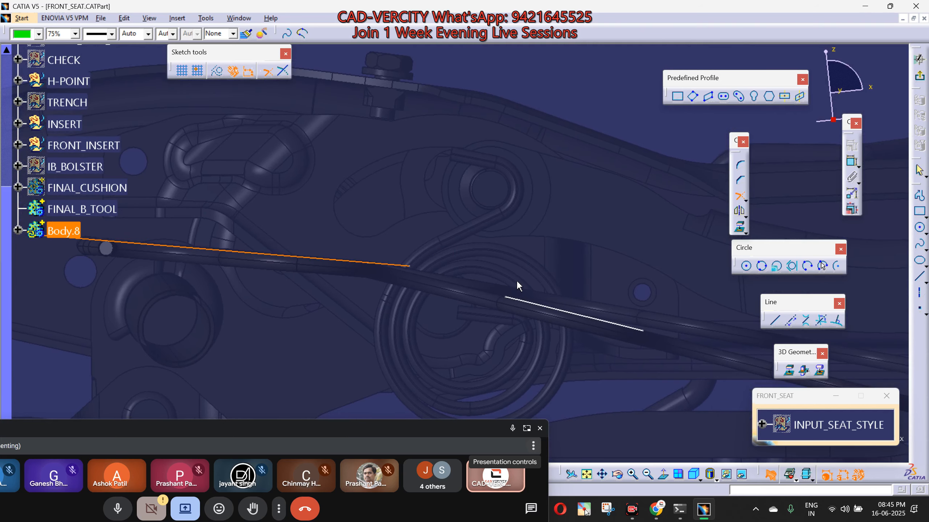
left_click(564, 311)
middle_click_drag(581, 357, 300, 276)
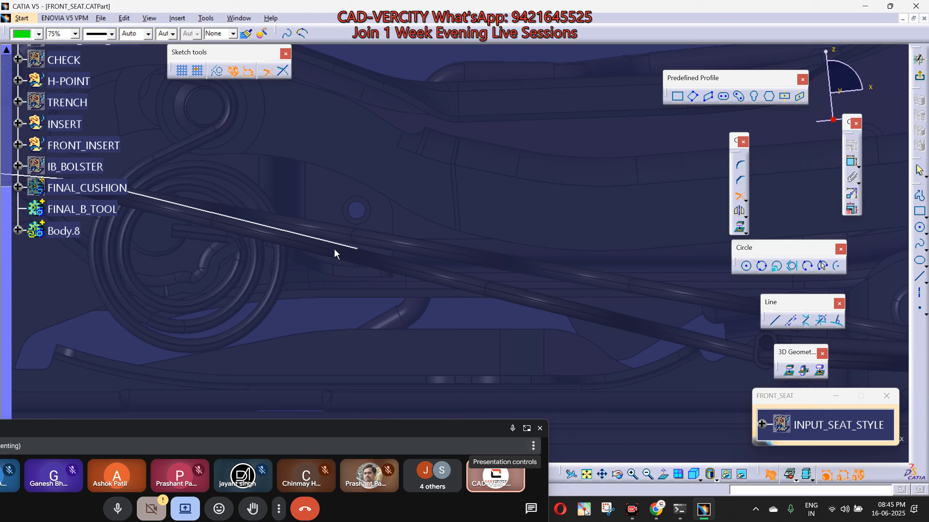
left_click(337, 245)
middle_click_drag(658, 340, 252, 332)
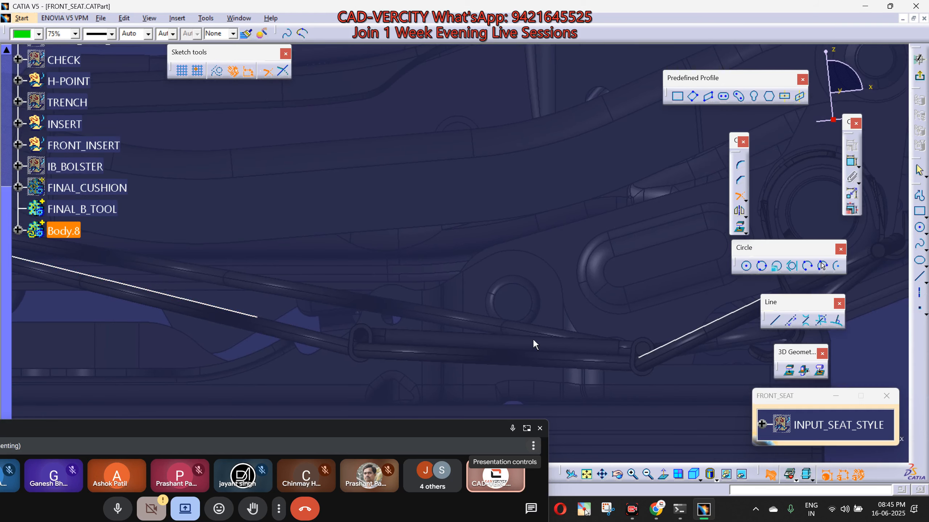
left_click(669, 345)
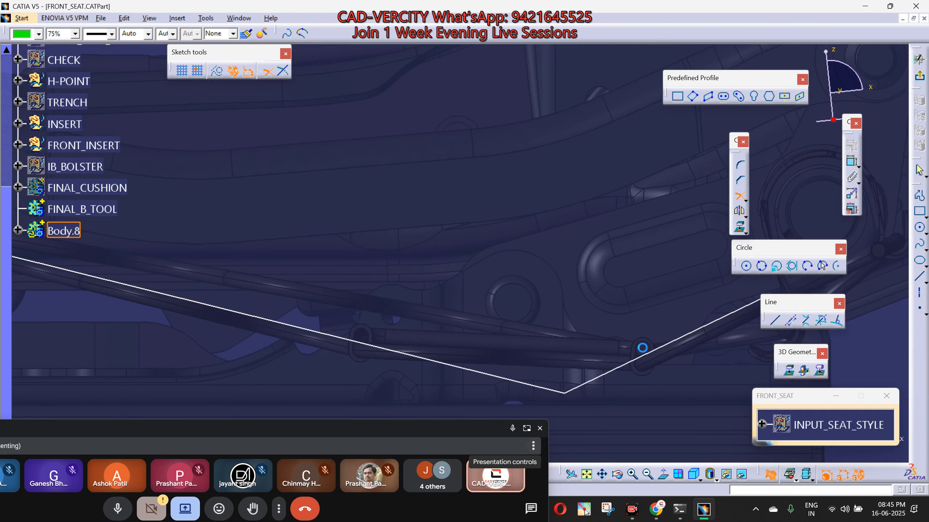
middle_click_drag(498, 363, 471, 319)
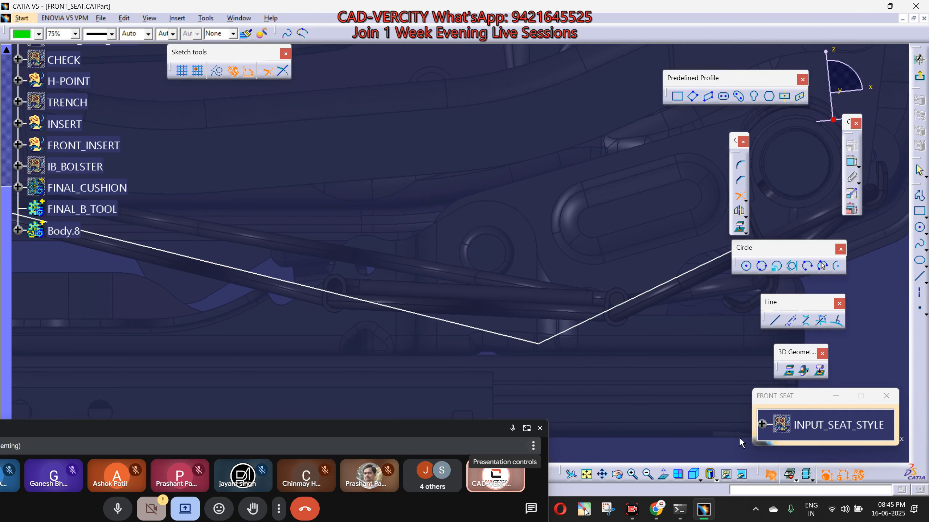
Restore the normal background display and project the straight wire edge between the two clips onto the sketch plane.
left_click(791, 477)
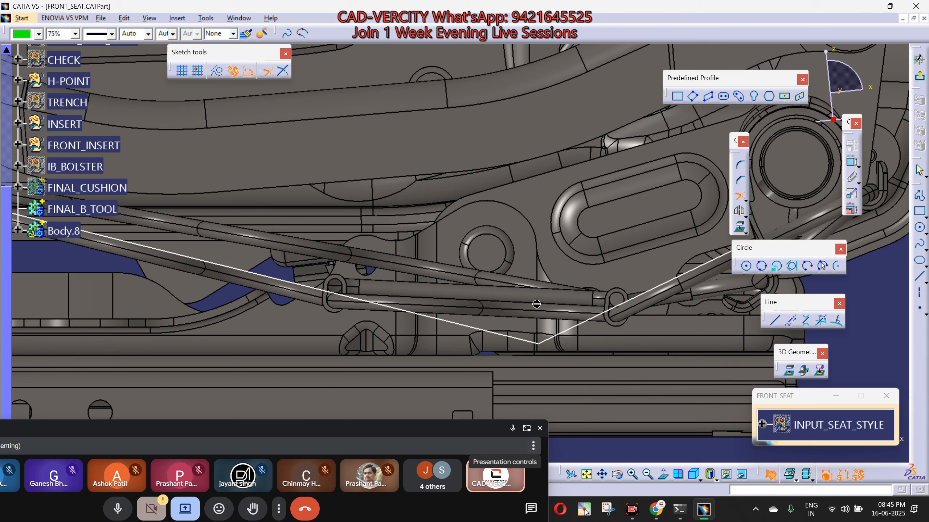
key("Escape")
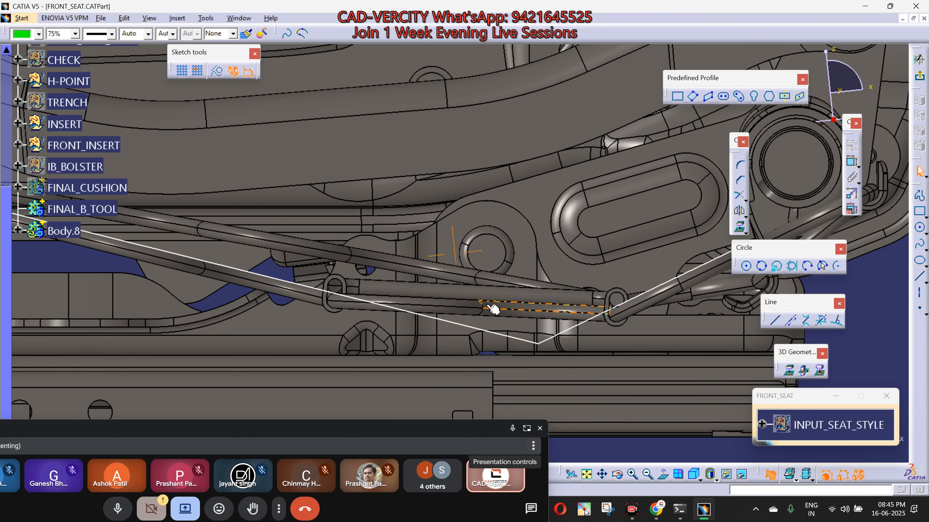
middle_click_drag(492, 309, 483, 246)
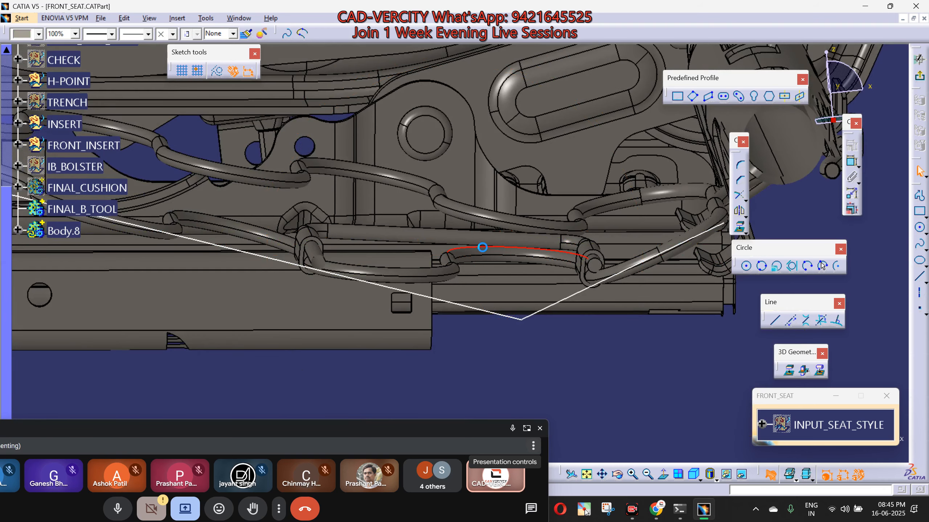
middle_click_drag(515, 341, 419, 249)
left_click(420, 250)
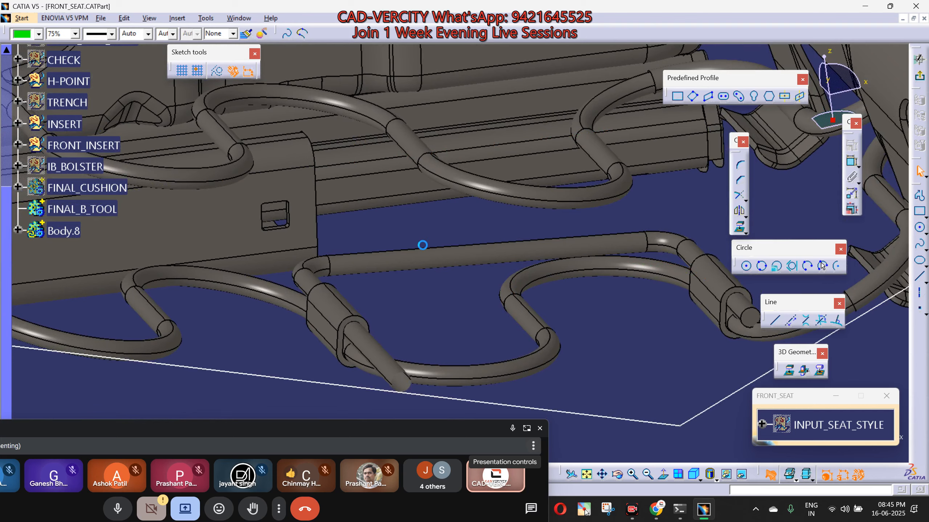
middle_click_drag(424, 252, 454, 322)
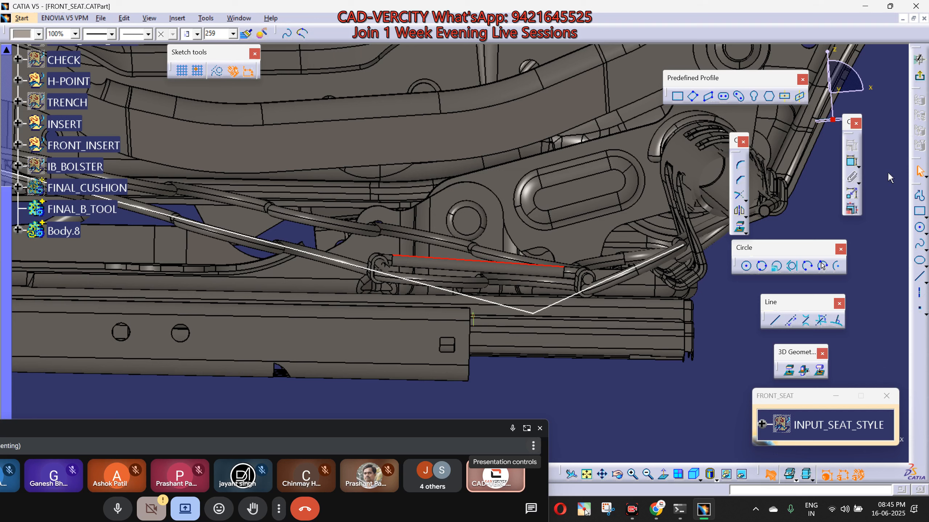
left_click(789, 369)
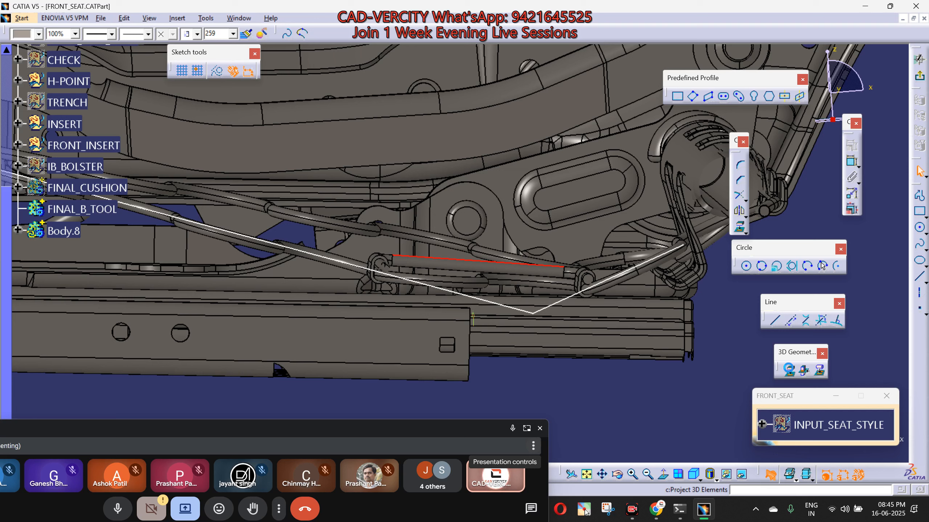
Dim the 3D background to low light and isolate the projected straight wire line.
left_click(796, 481)
left_click(806, 475)
left_click(526, 272)
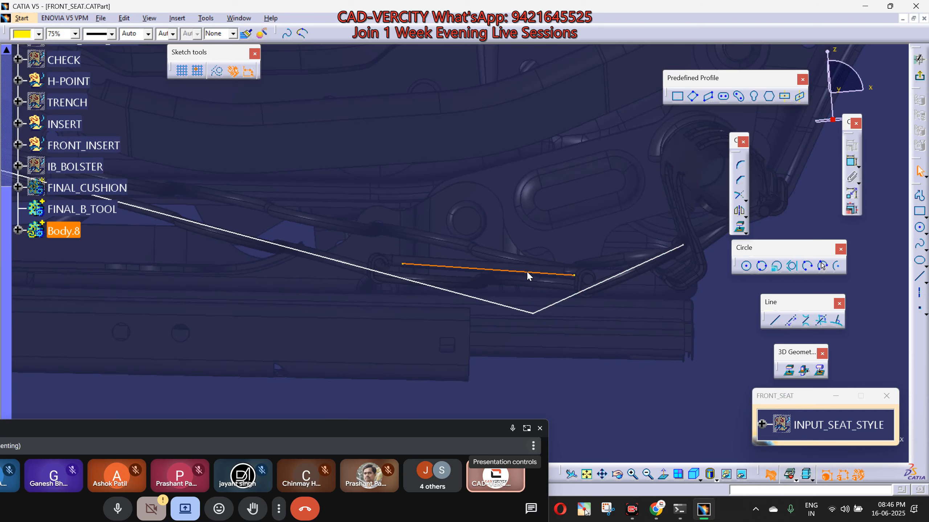
right_click(526, 271)
mouse_move(617, 438)
left_click(654, 382)
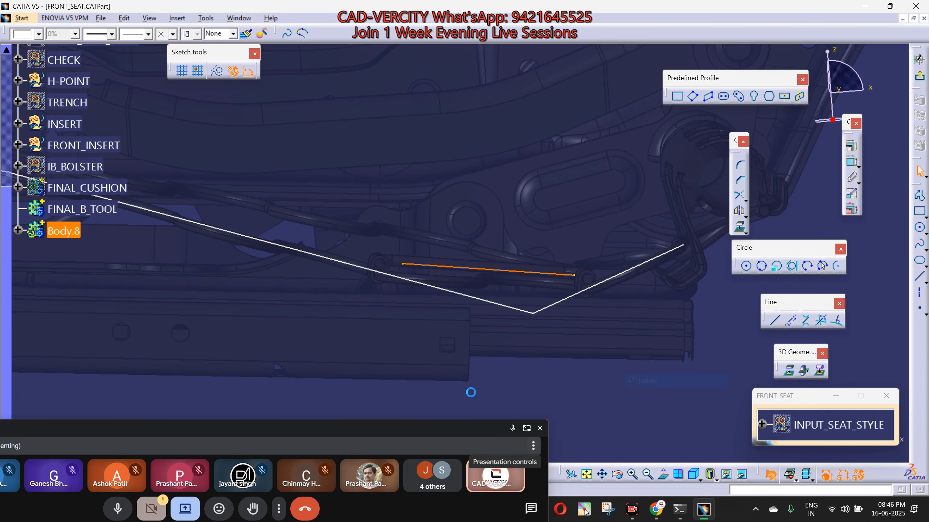
left_click(676, 478)
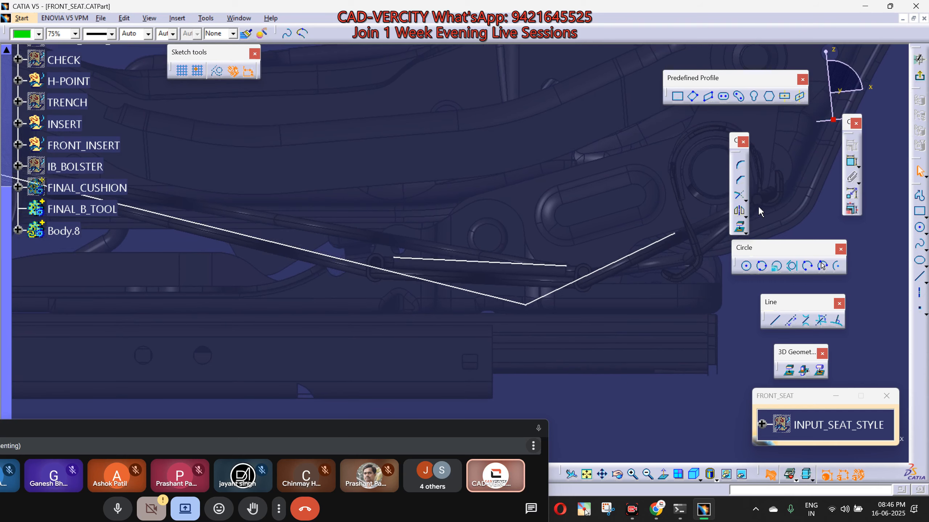
Trim the isolated straight line with the sloping lines on both sides to flatten the profile's lowest corner.
left_click(453, 261)
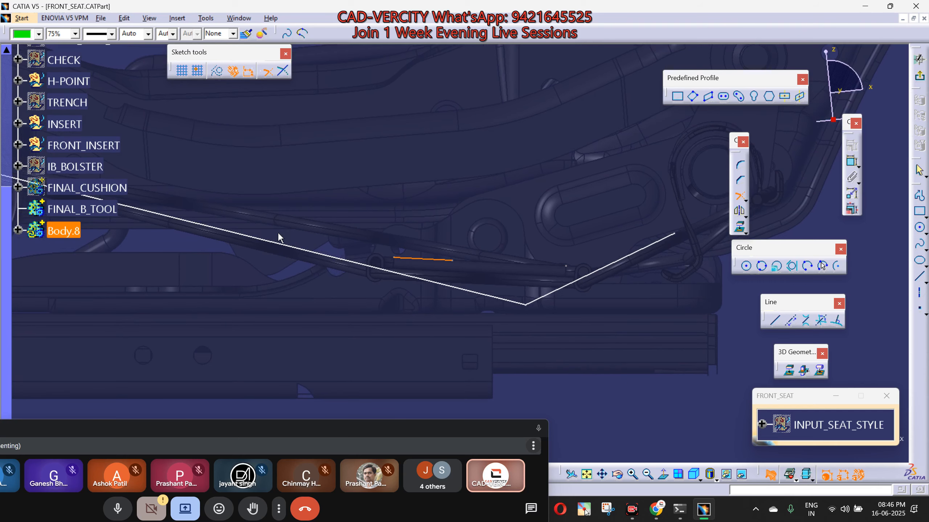
left_click(220, 229)
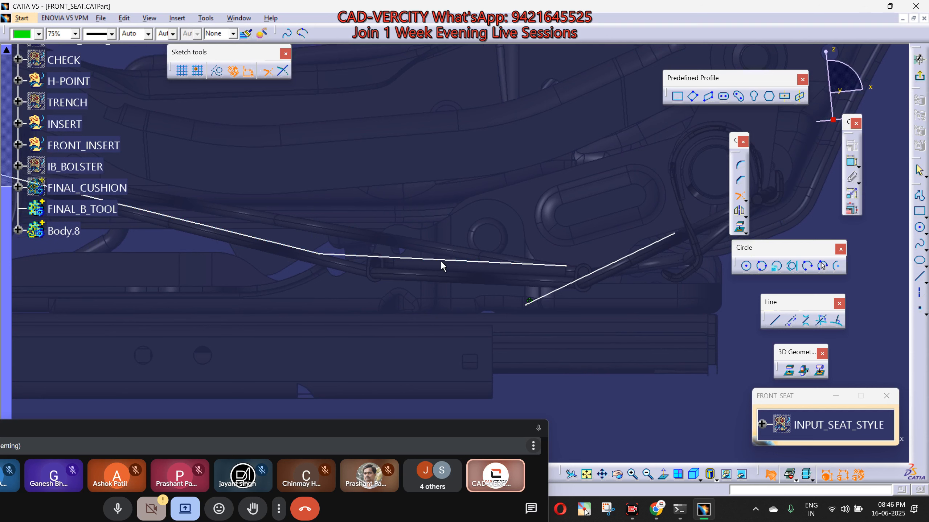
mouse_move(639, 251)
middle_mouse_down()
mouse_move(658, 320)
mouse_move(624, 287)
middle_mouse_up()
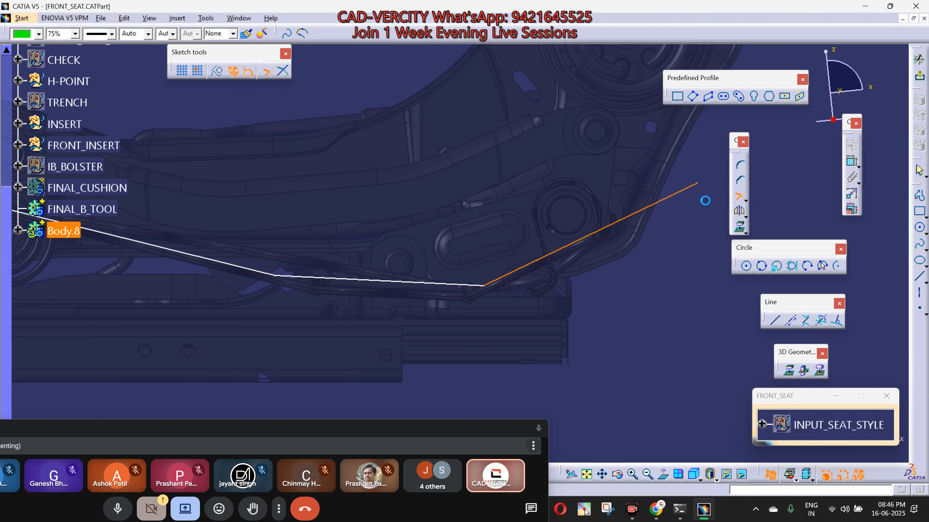
mouse_move(384, 261)
middle_mouse_down()
mouse_move(326, 264)
mouse_move(340, 279)
mouse_move(369, 234)
middle_mouse_up()
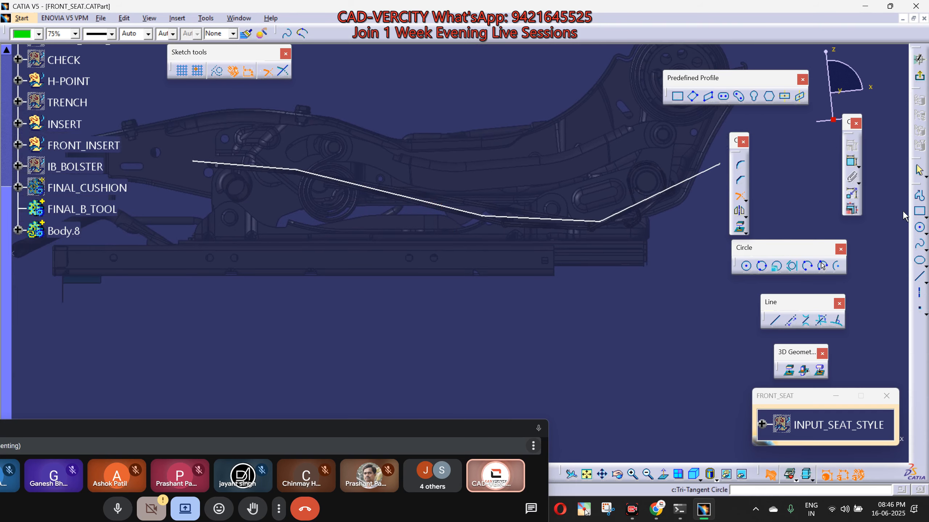
Sketch a rectangle across the trimmed profile, from above its front end to well below its rear end.
left_click(202, 139)
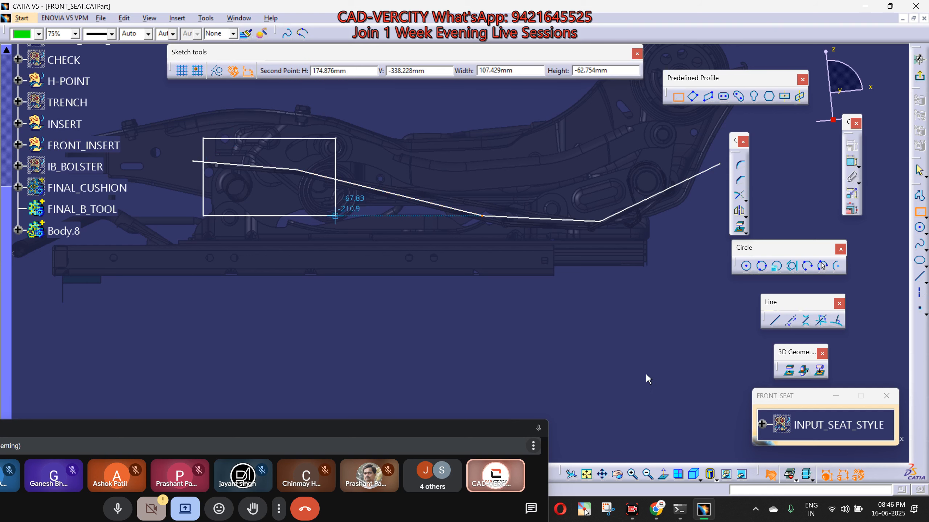
left_click(717, 342)
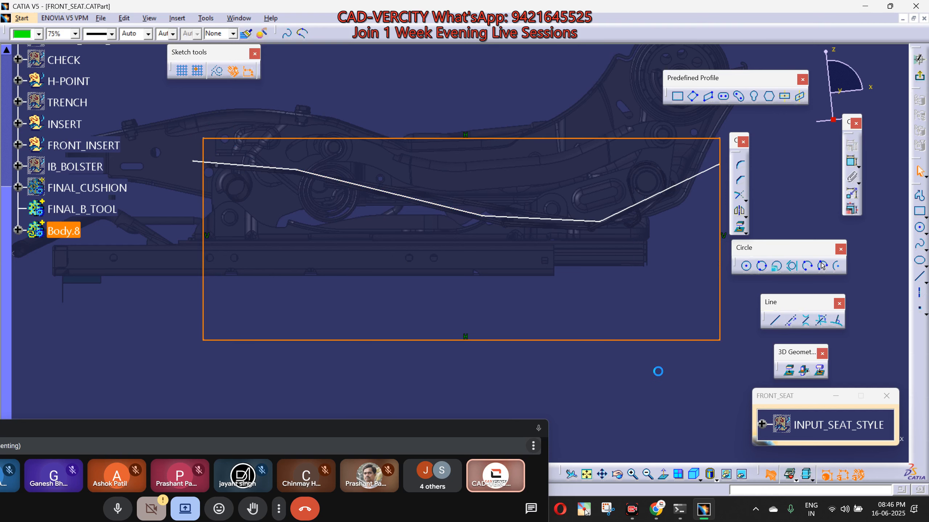
Sketch a horizontal line from below the cylindrical tube to just past the rectangle's rear side.
mouse_move(570, 341)
middle_mouse_down()
mouse_move(542, 310)
mouse_move(448, 147)
middle_mouse_up()
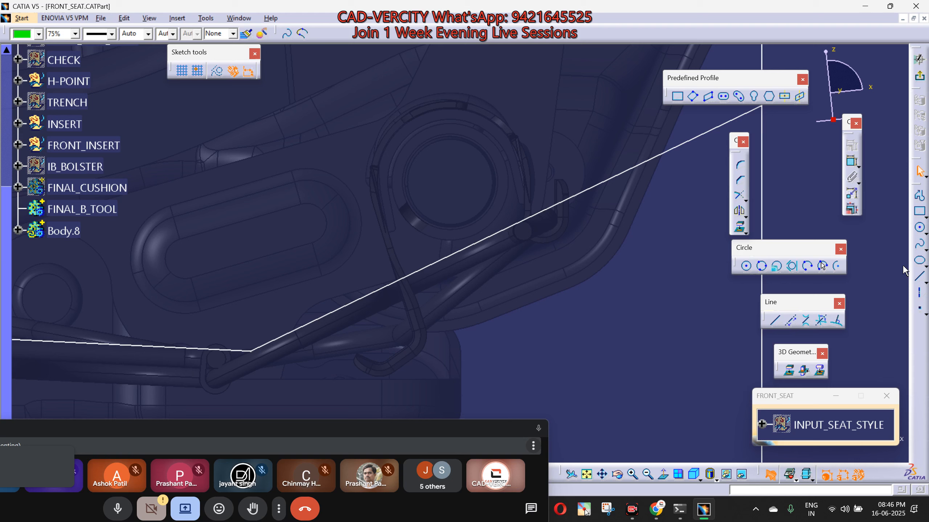
left_click(920, 277)
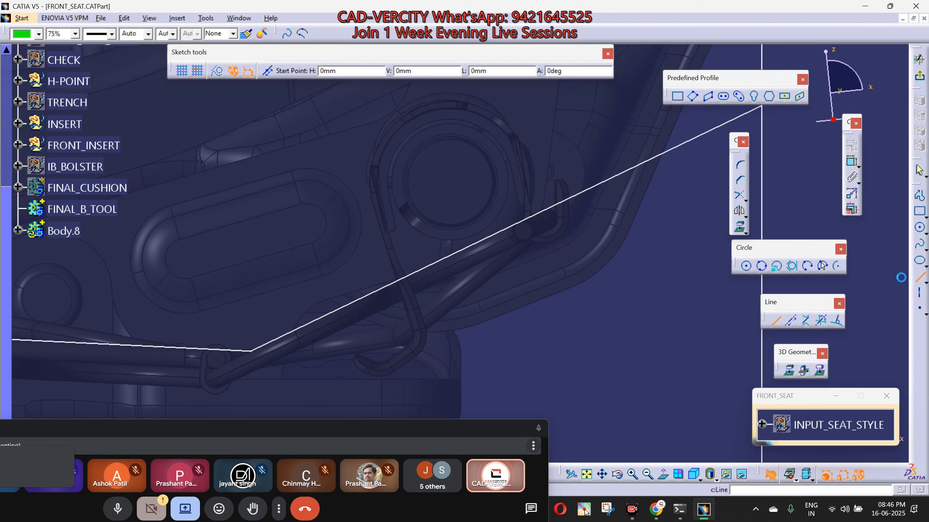
left_click(458, 268)
middle_click_drag(643, 262, 526, 263)
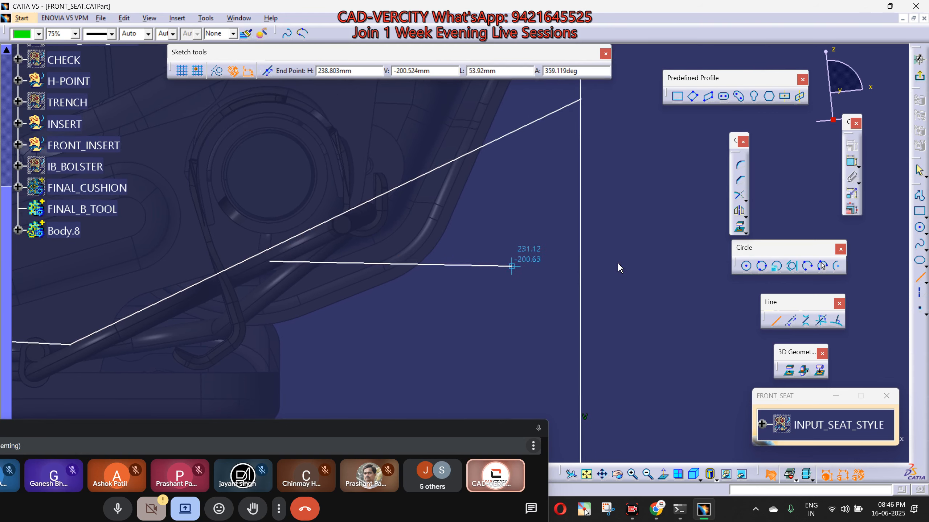
left_click(640, 262)
mouse_move(401, 313)
middle_mouse_down()
mouse_move(543, 369)
mouse_move(643, 432)
middle_mouse_up()
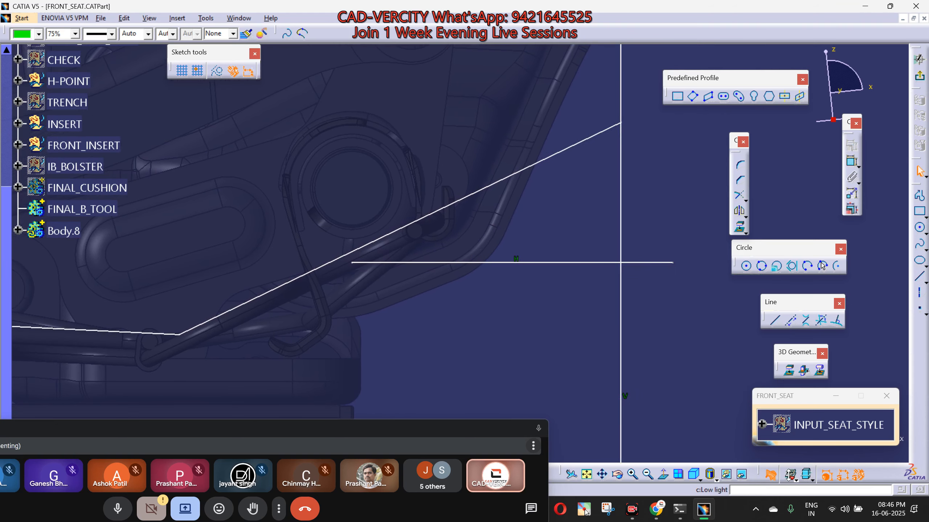
Restore the normal background display, intersect the large tube's cylindrical face with the sketch plane, and dim the background to low light.
left_click(796, 480)
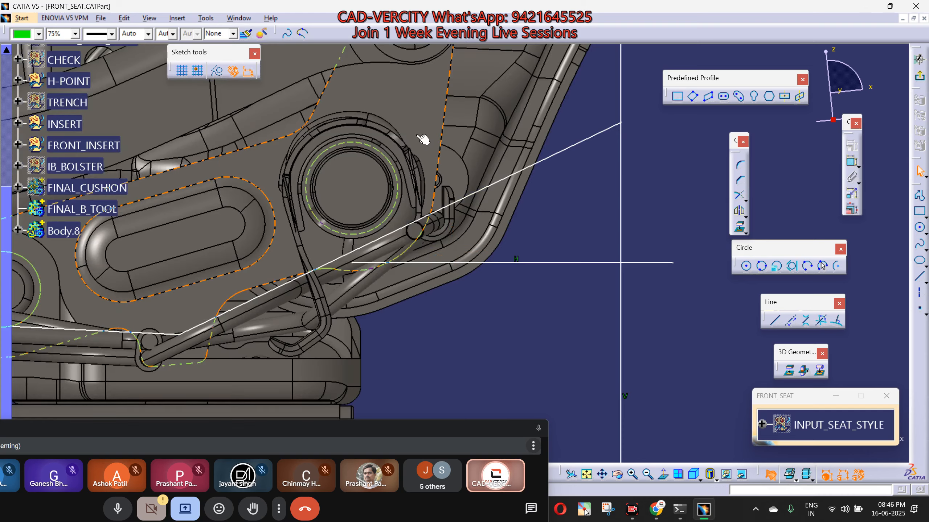
mouse_move(425, 141)
middle_mouse_down()
mouse_move(387, 191)
mouse_move(412, 208)
mouse_move(400, 358)
mouse_move(442, 265)
middle_mouse_up()
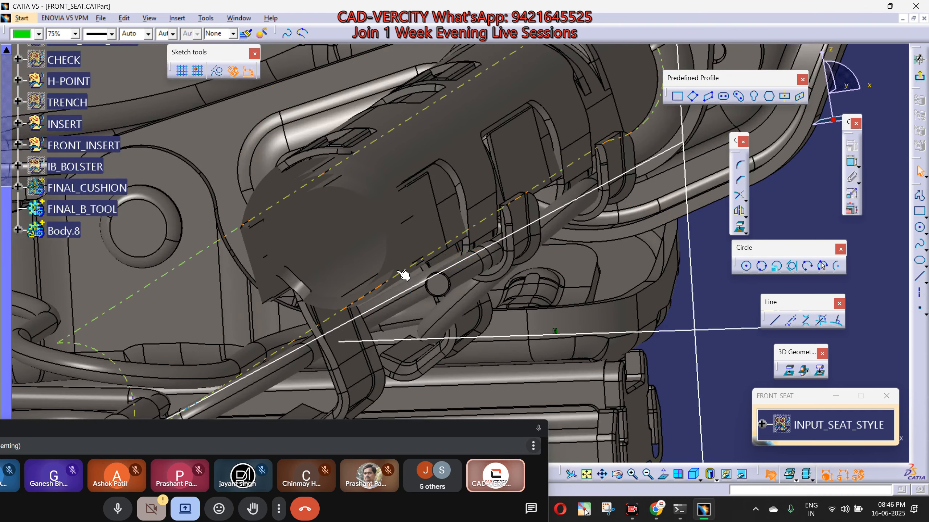
left_click(477, 276)
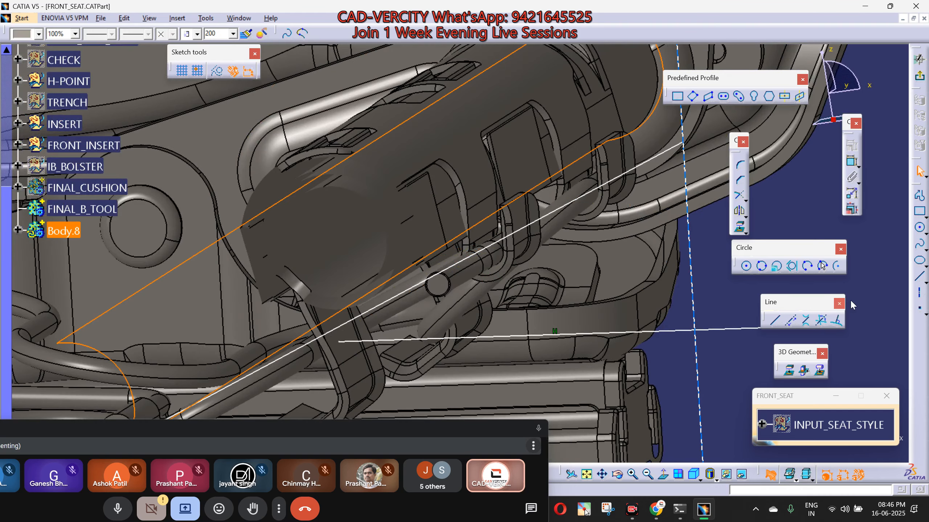
left_click(803, 371)
left_click(790, 476)
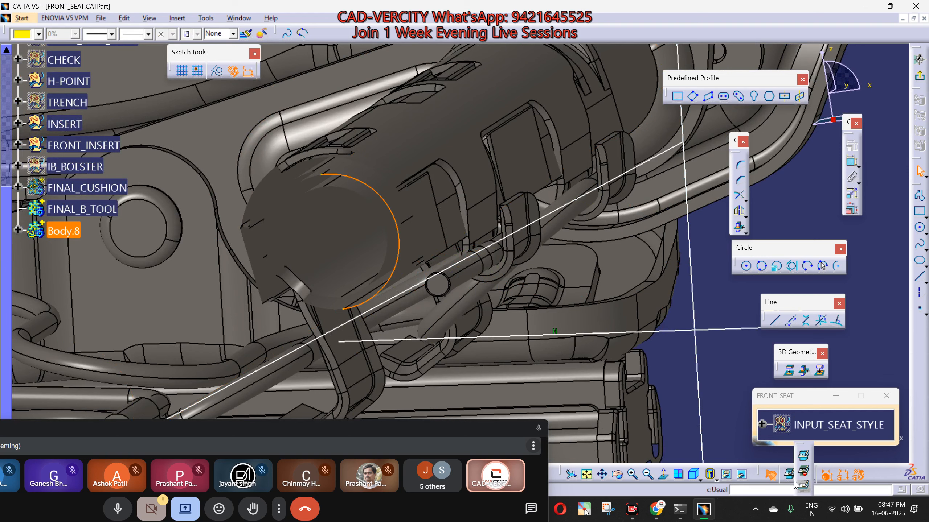
left_click(804, 473)
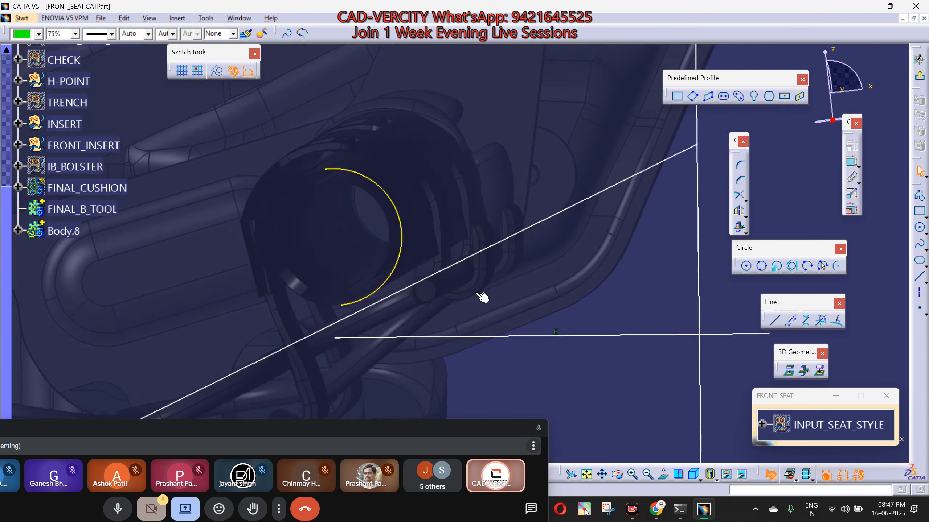
Isolate the intersected tube arc and convert it to a construction element.
right_click(392, 271)
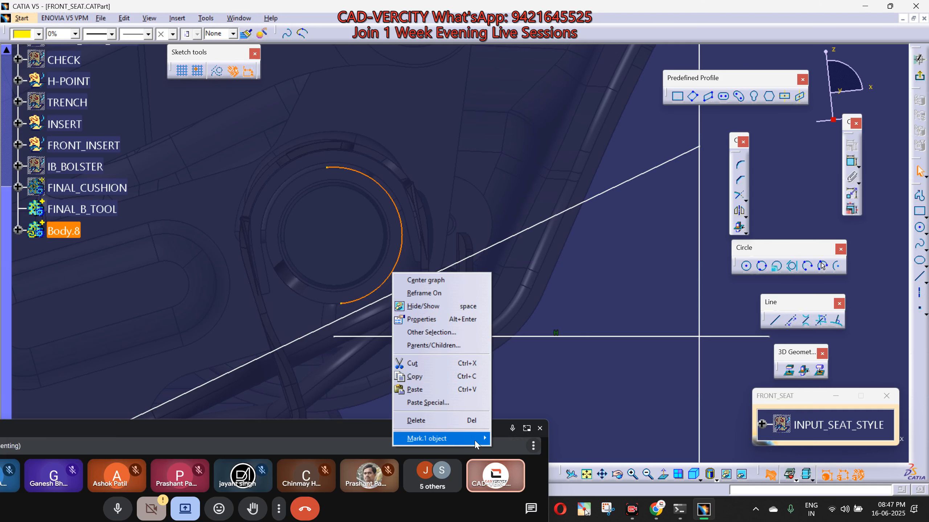
mouse_move(475, 439)
left_click(541, 383)
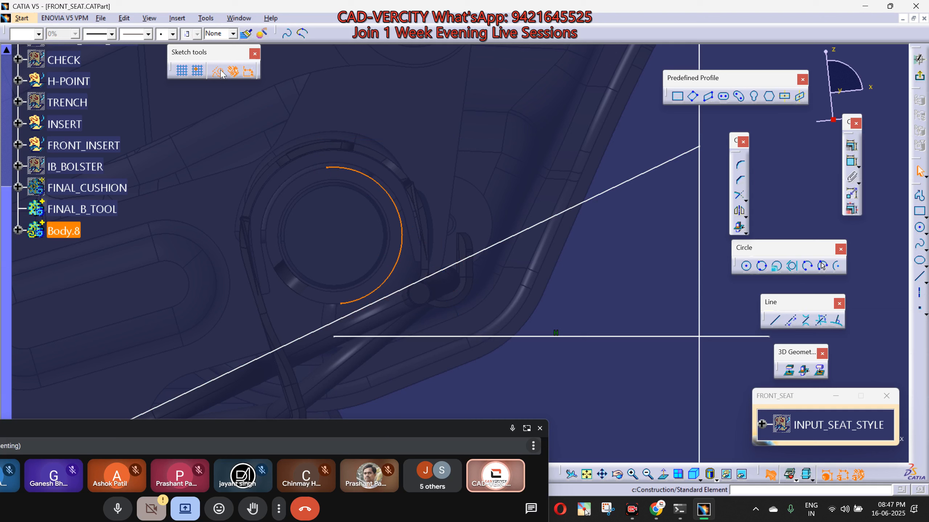
Apply a Fix constraint to the construction arc and its points.
left_click_drag(284, 138, 458, 323)
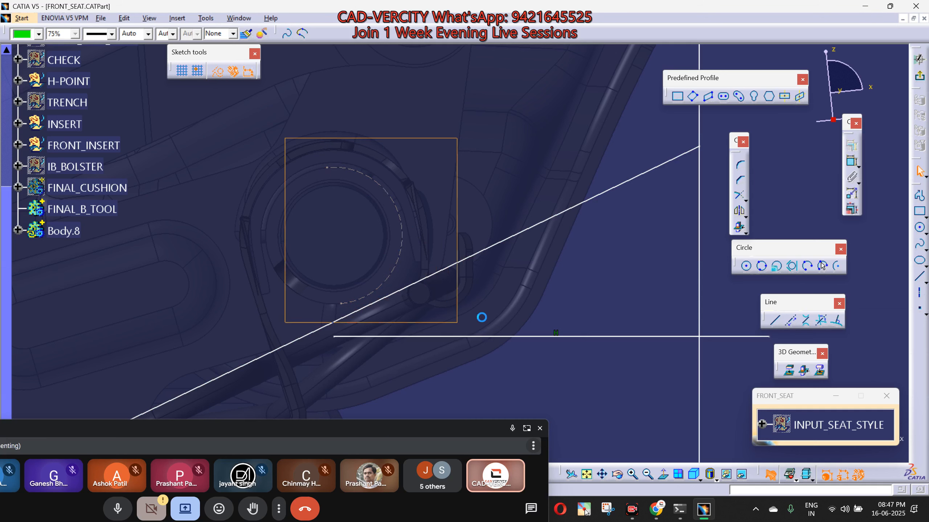
left_click(852, 160)
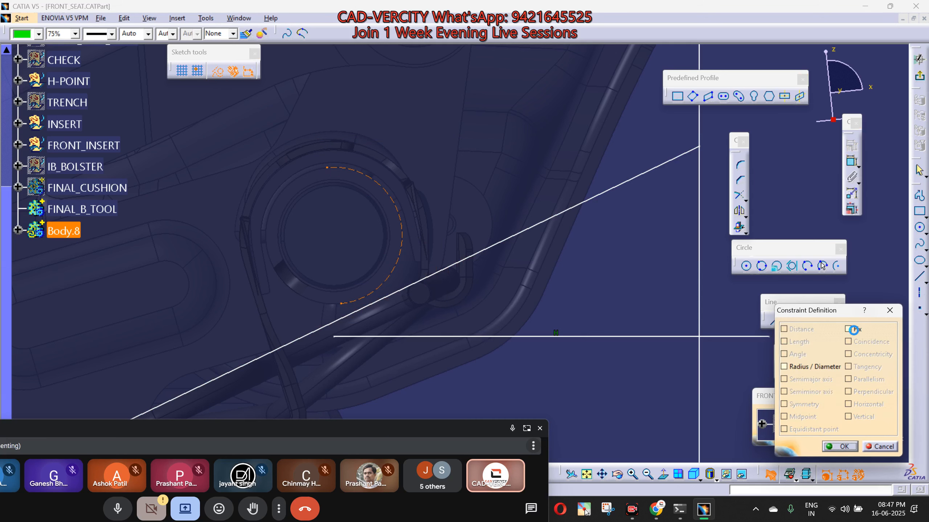
left_click(841, 447)
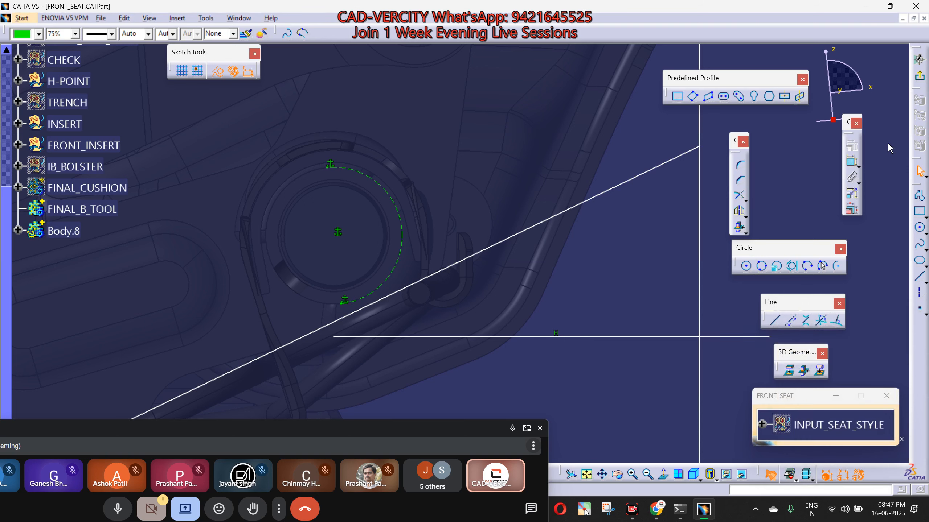
Constrain the distance between the construction arc and the horizontal line to 10 mm.
left_click(850, 163)
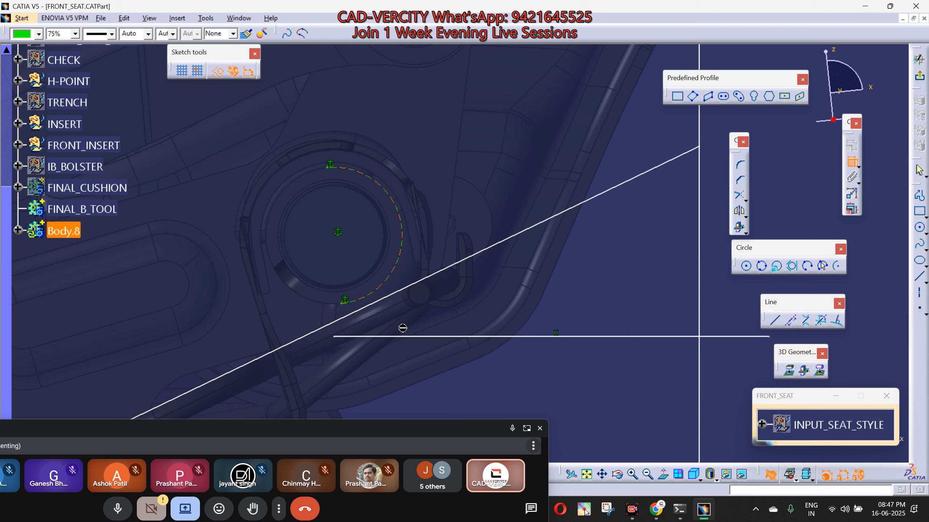
left_click(447, 337)
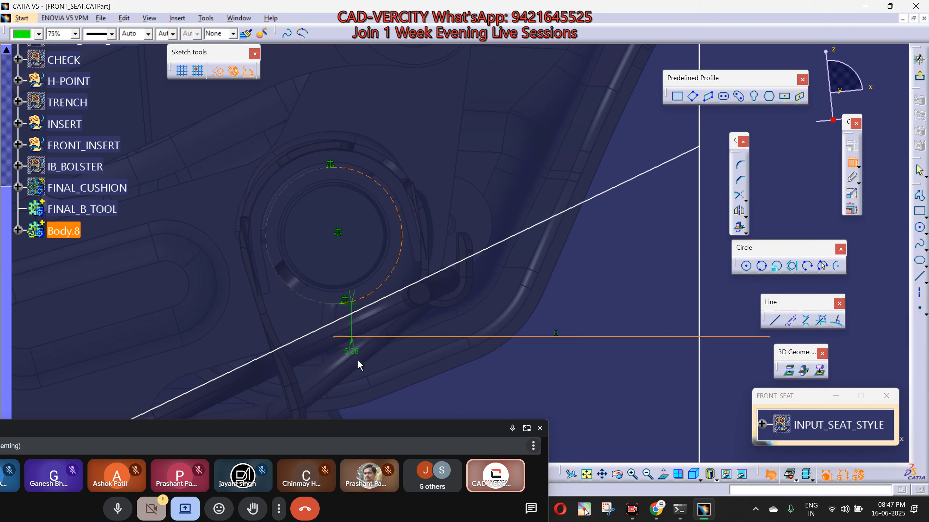
double_click(373, 359)
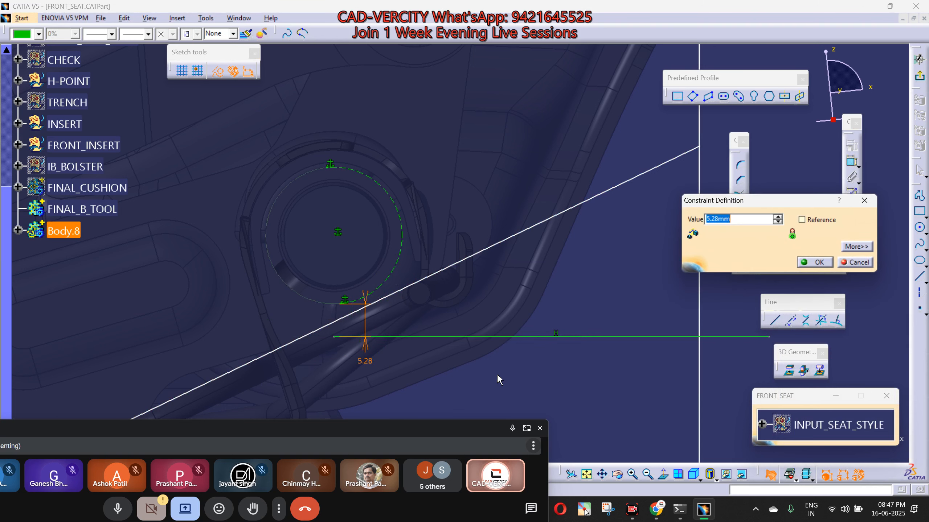
type("10")
key("Return")
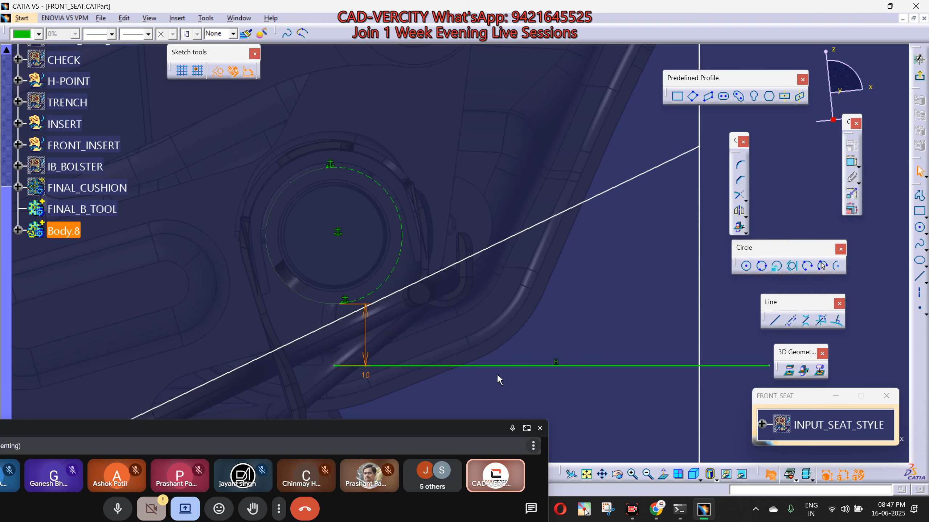
Trim the rear sloping line with the horizontal line, keeping the lower slope and the rearward horizontal portion.
mouse_move(561, 208)
middle_mouse_down()
mouse_move(556, 228)
mouse_move(582, 280)
middle_mouse_up()
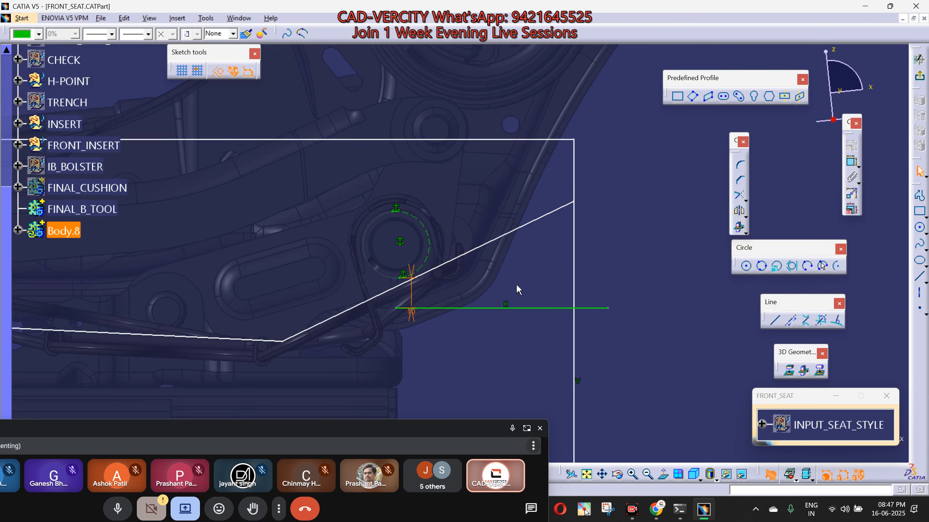
middle_click_drag(667, 316, 701, 298)
left_click(694, 304)
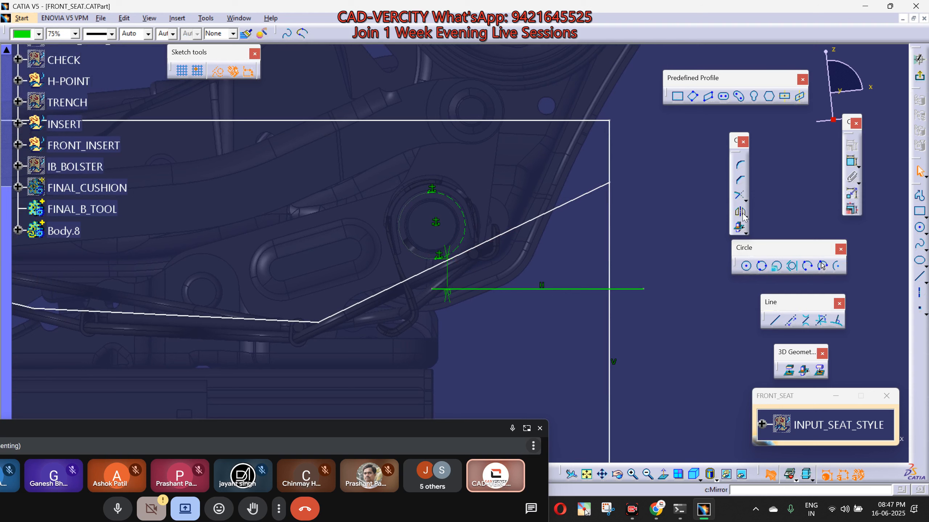
left_click(739, 196)
left_click(368, 296)
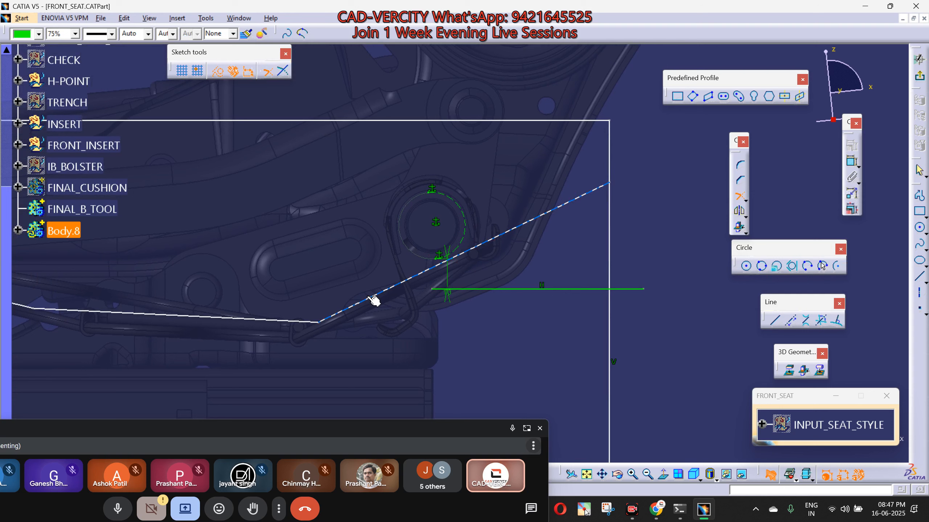
left_click(448, 304)
left_click(487, 325)
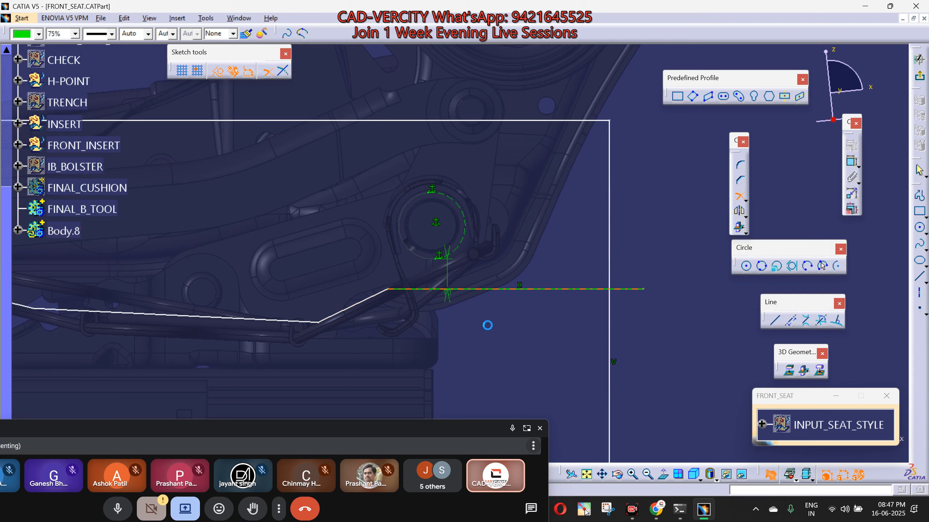
Trim the profile's front and rear ends with the rectangle's vertical sides and delete the rectangle's upper line.
middle_click_drag(310, 314, 313, 366)
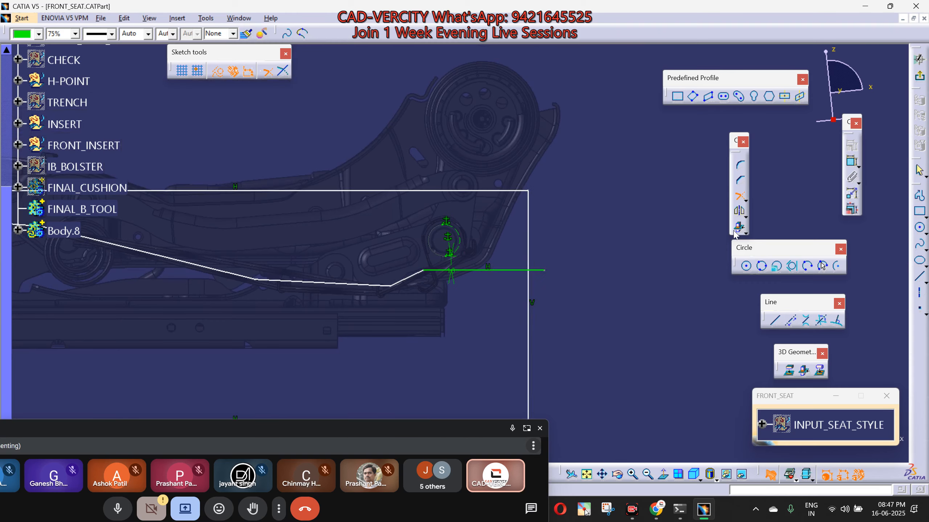
left_click(738, 198)
left_click(490, 271)
left_click(528, 290)
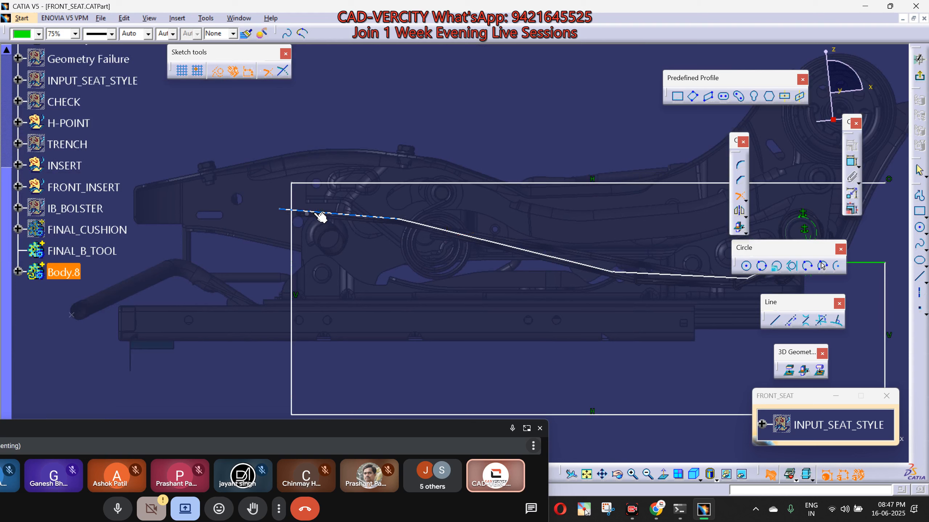
middle_click_drag(378, 270, 541, 311)
key("Escape")
left_click(565, 199)
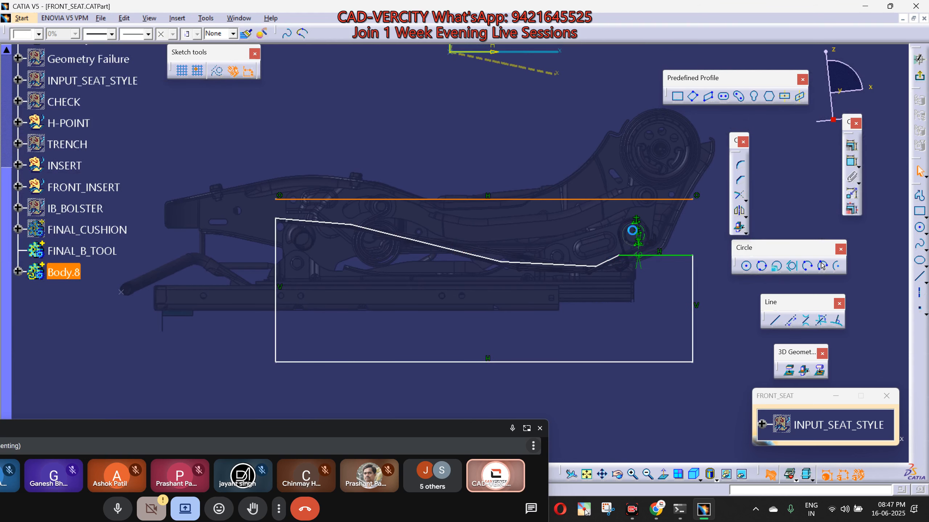
key("Delete")
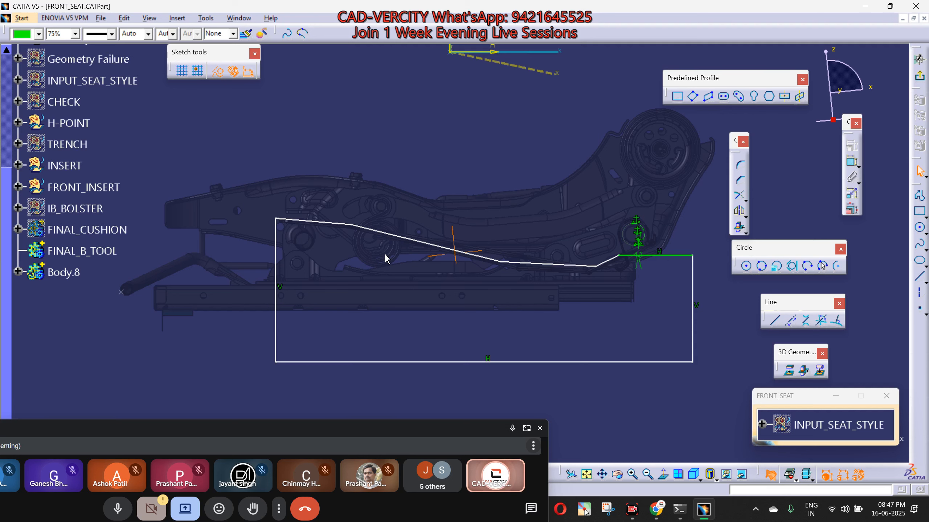
Restore the normal background display and examine how the closed profile follows the spring wires from the front end rearward.
middle_click(385, 255)
mouse_move(367, 274)
middle_mouse_down()
mouse_move(502, 270)
mouse_move(519, 238)
middle_mouse_up()
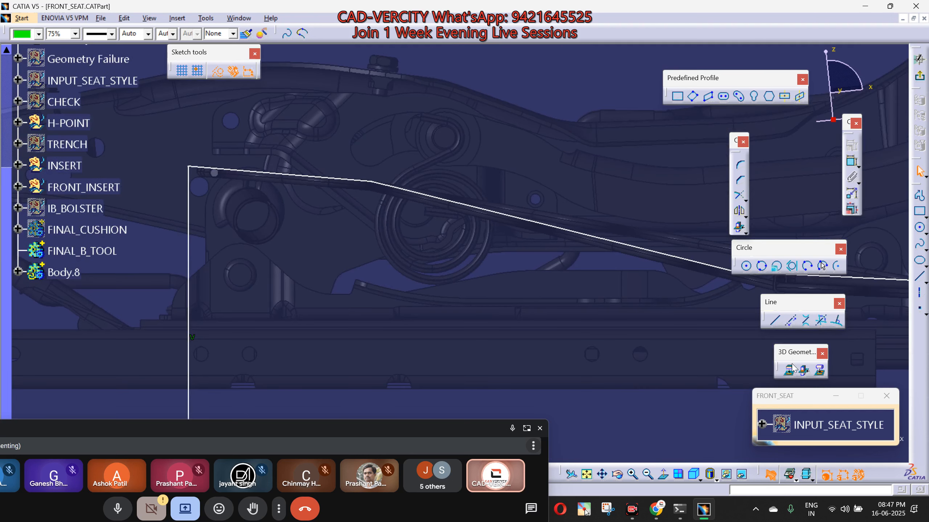
left_click(796, 480)
left_click(801, 455)
middle_click(281, 181)
middle_click_drag(386, 301, 209, 221)
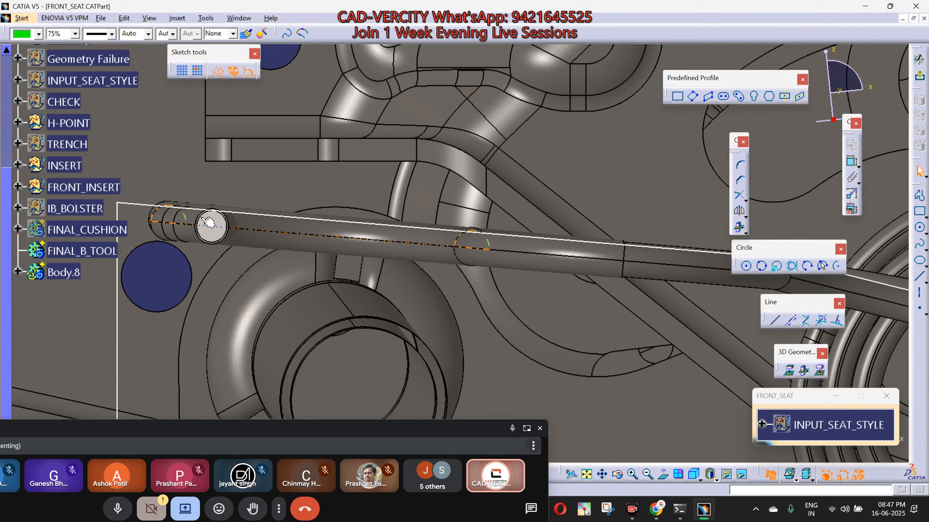
left_click(663, 476)
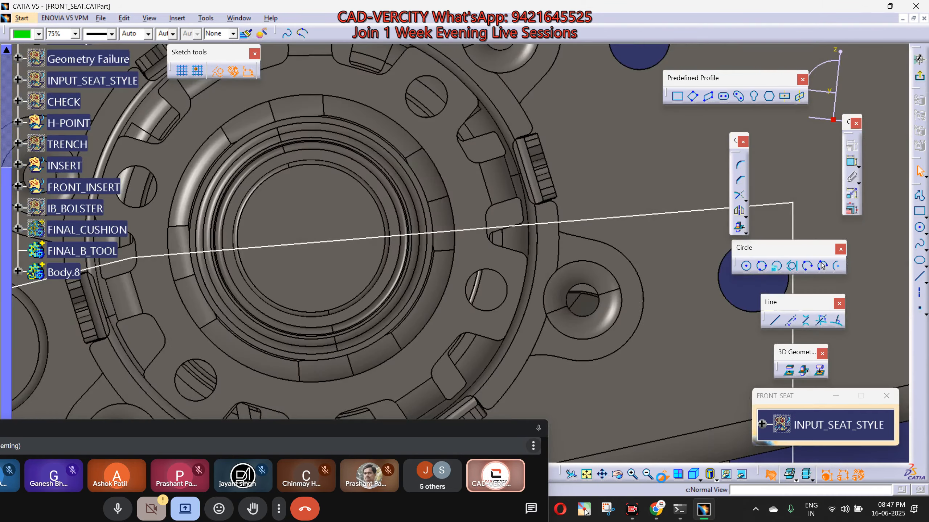
left_click(663, 478)
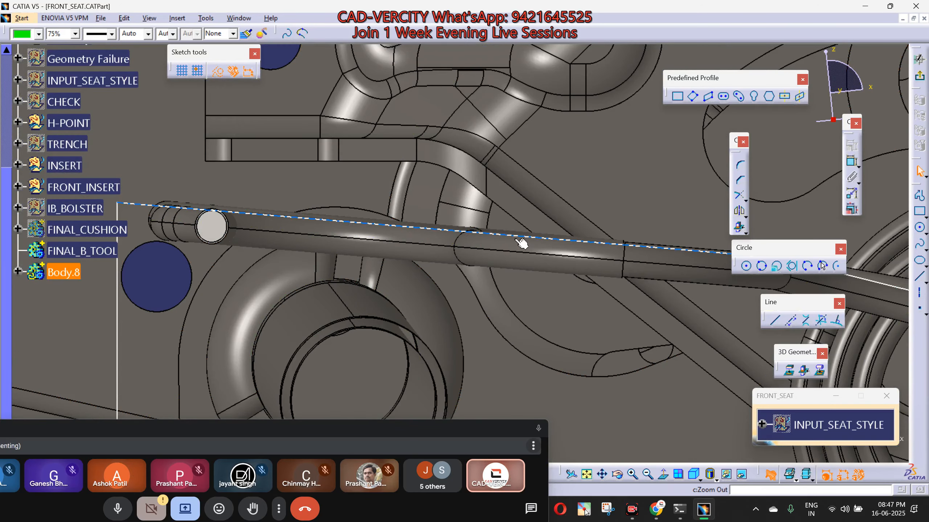
mouse_move(637, 252)
middle_mouse_down()
mouse_move(428, 287)
mouse_move(196, 243)
middle_mouse_up()
middle_click_drag(638, 338, 357, 263)
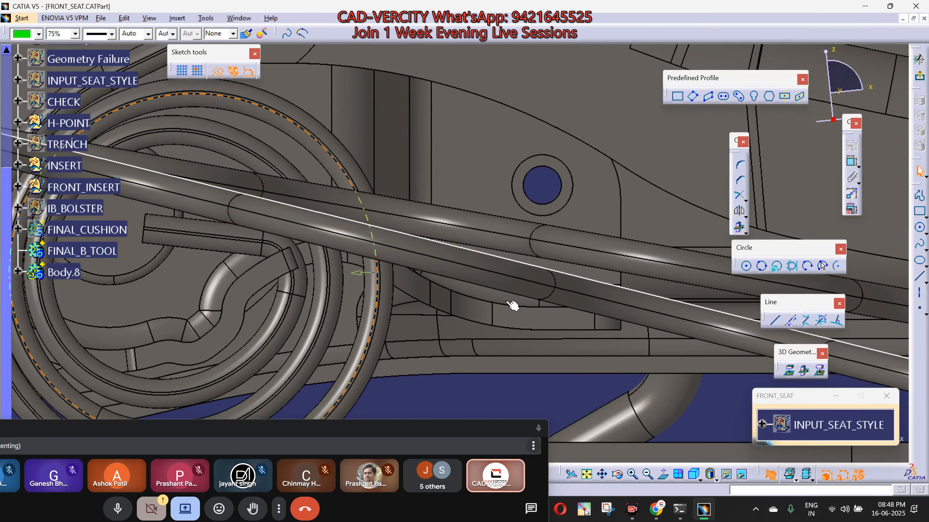
middle_click_drag(658, 315, 591, 292)
Locate the wire surface beneath the sloping profile line in the specification tree and collapse its parent Geometrical Set.1.
right_click(571, 291)
left_click(603, 293)
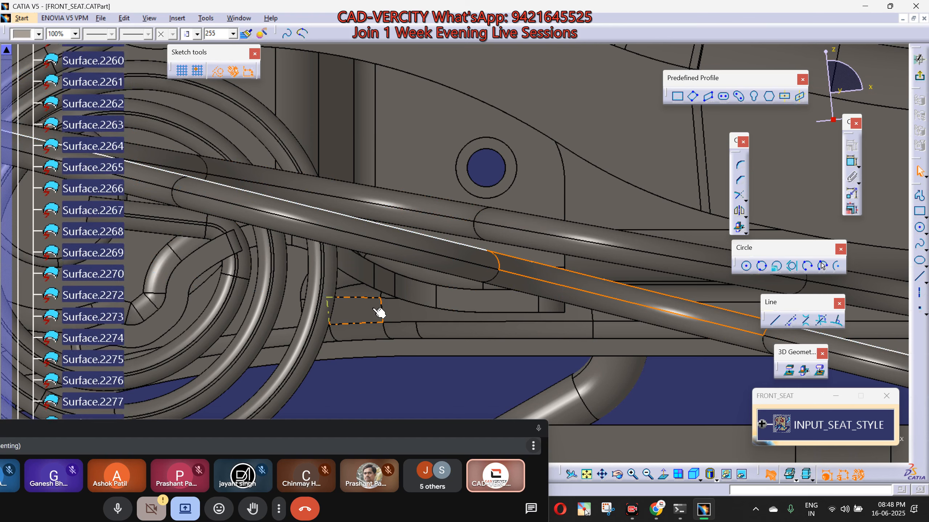
scroll(75, 178, "up", 20)
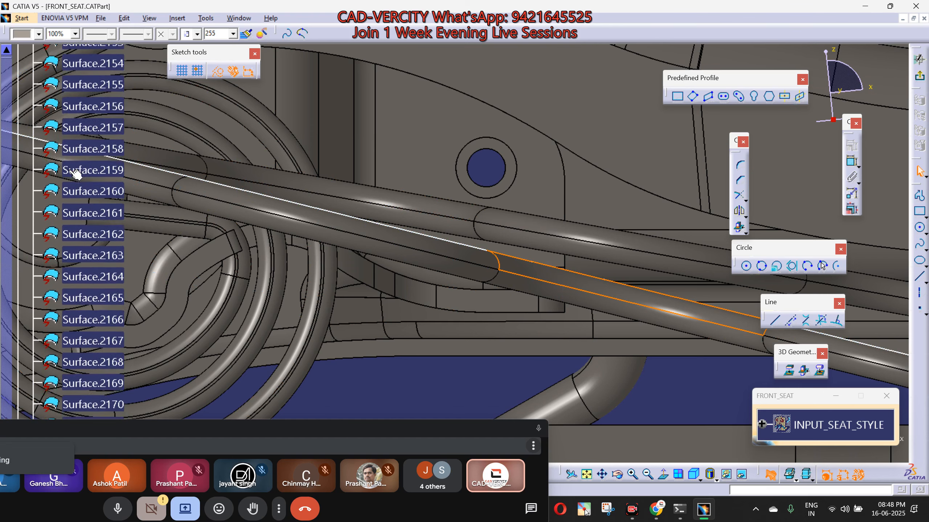
scroll(75, 175, "up", 20)
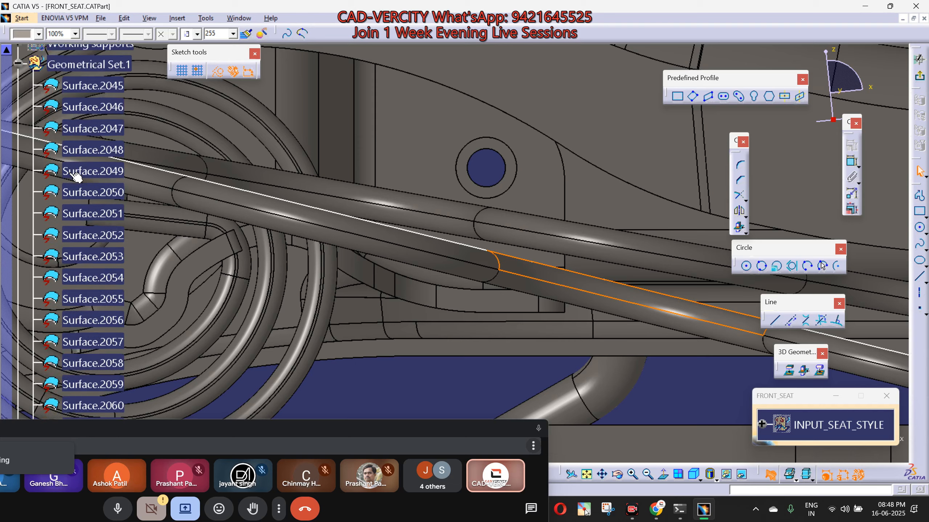
scroll(77, 177, "up", 8)
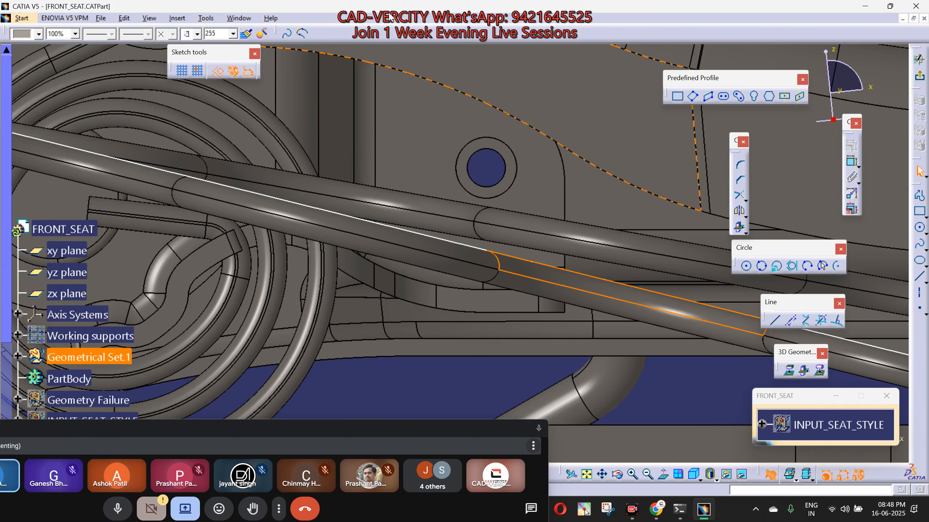
Examine how the profile's sloping and rear lines follow the spring wires, from the coil area to the rear end.
middle_click_drag(576, 330, 468, 295)
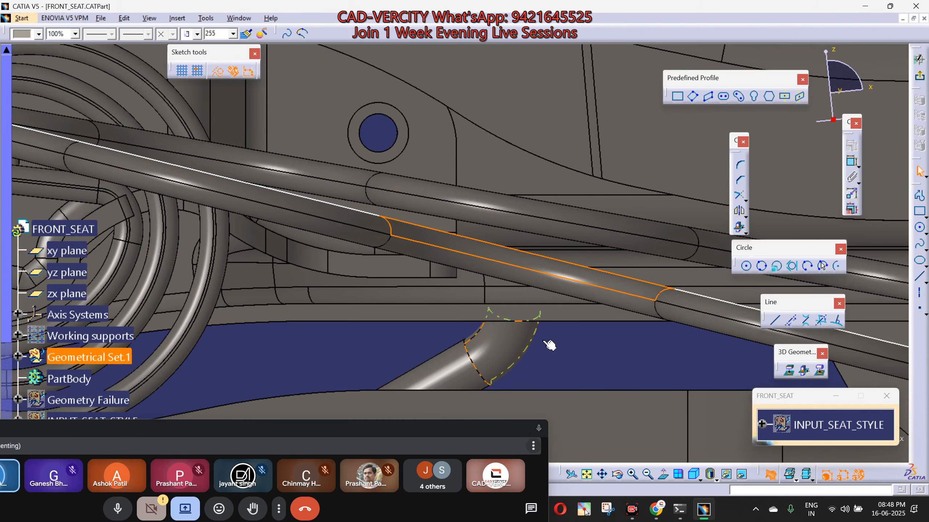
left_click(649, 369)
middle_click_drag(649, 369, 458, 306)
middle_click_drag(562, 317, 480, 306)
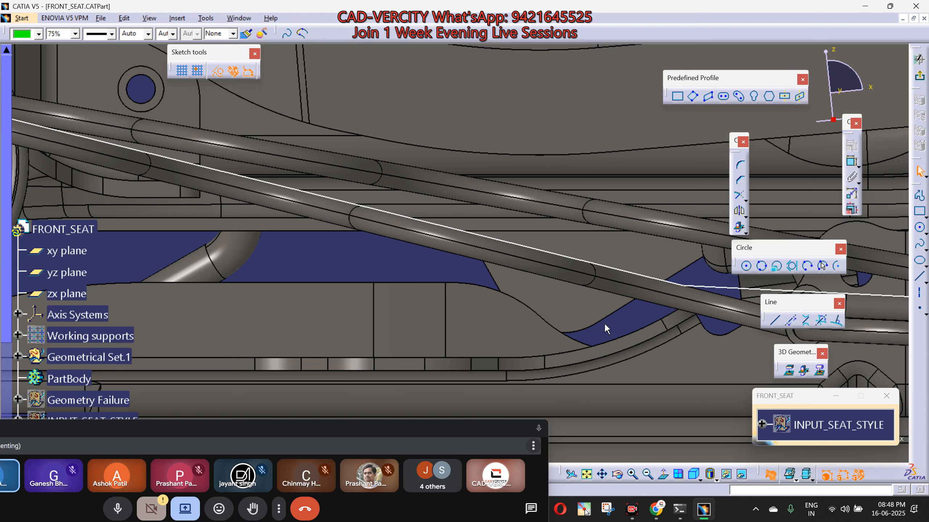
middle_click_drag(605, 325, 616, 336)
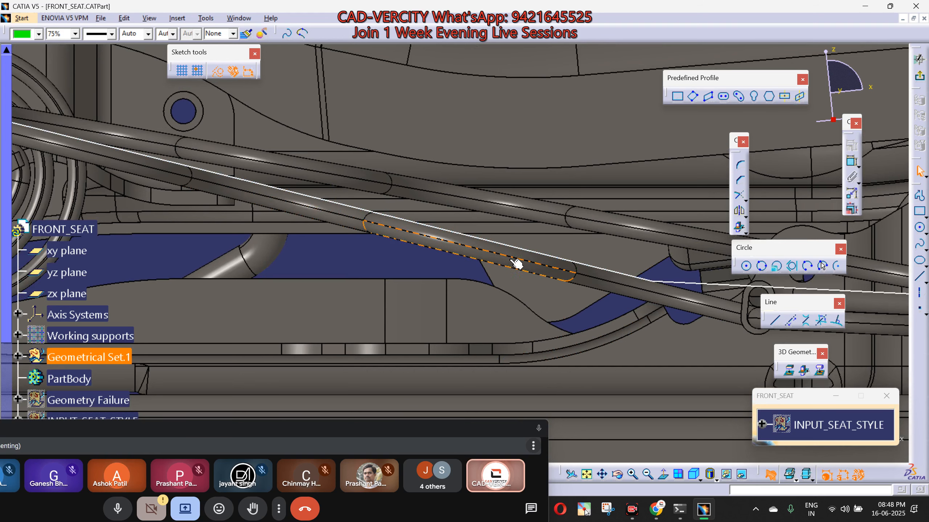
left_click(419, 192)
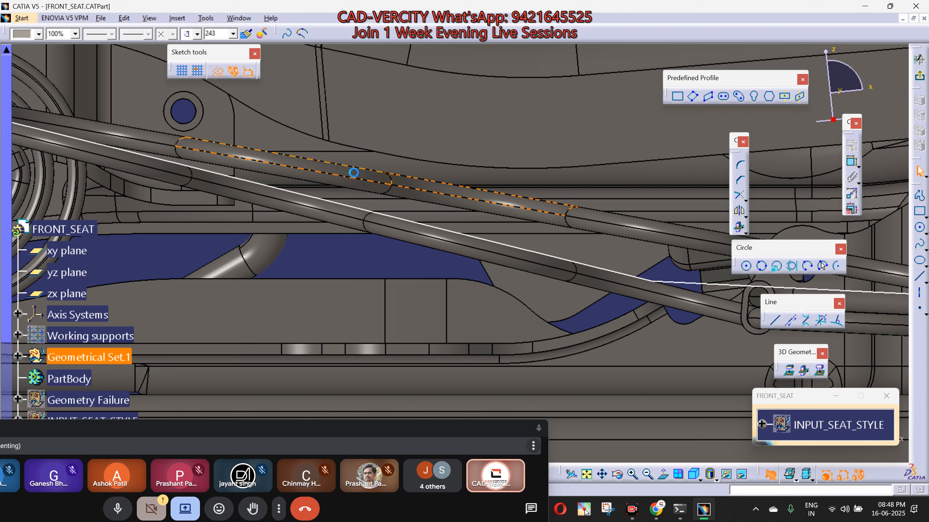
left_click(156, 145)
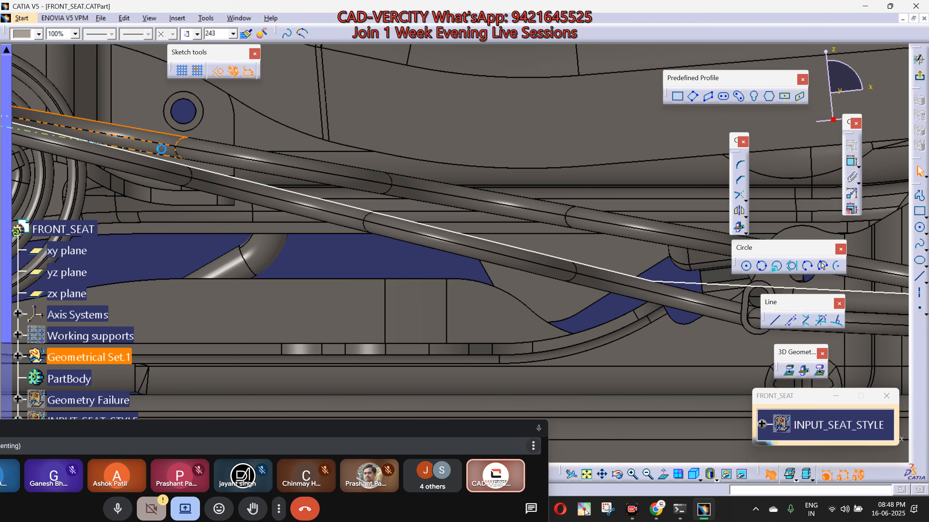
middle_click_drag(569, 249, 653, 400)
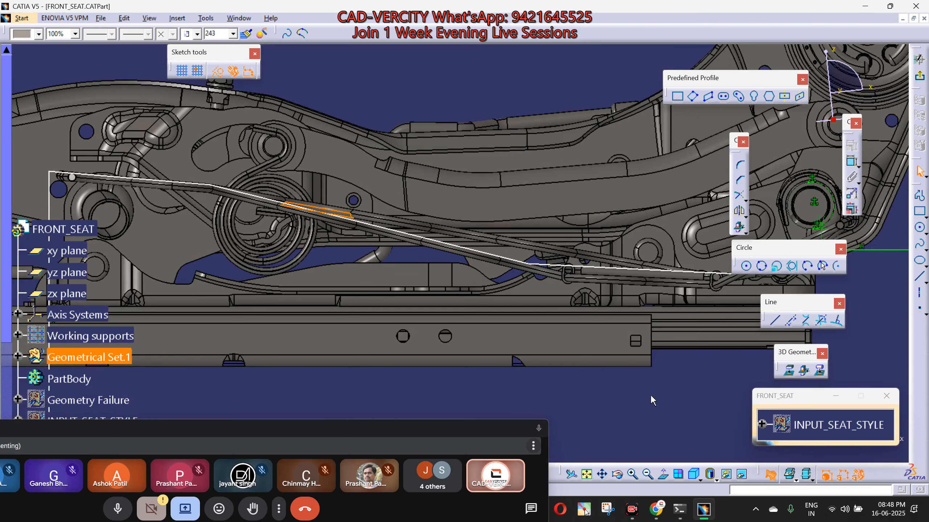
middle_click_drag(567, 389, 456, 284)
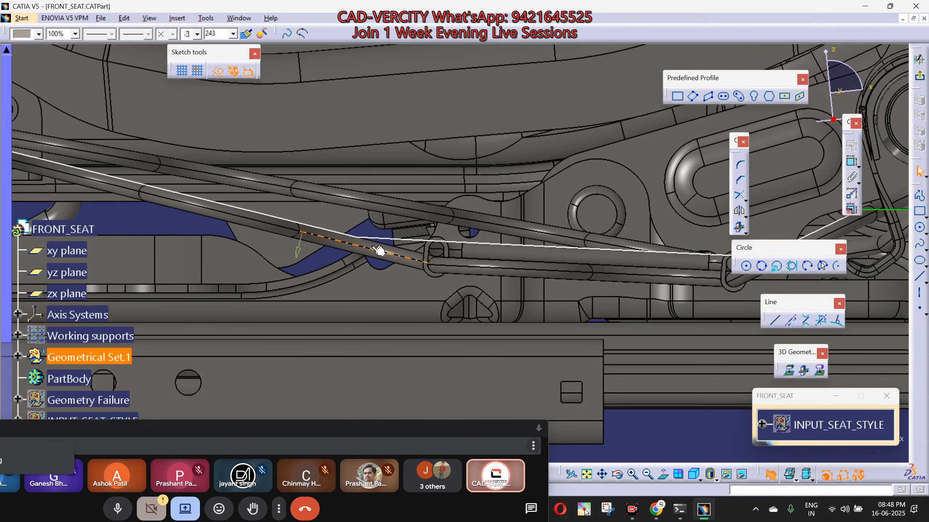
middle_click_drag(587, 271, 442, 273)
middle_click_drag(692, 269, 735, 386)
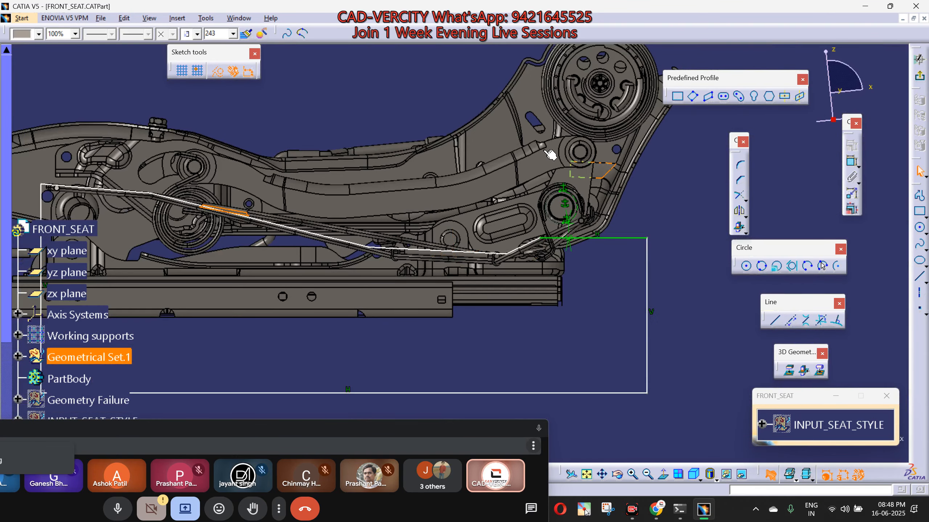
middle_click_drag(549, 154, 515, 225)
Move the closed profile's rear vertical line farther rearward and exit the sketch.
left_click(540, 305)
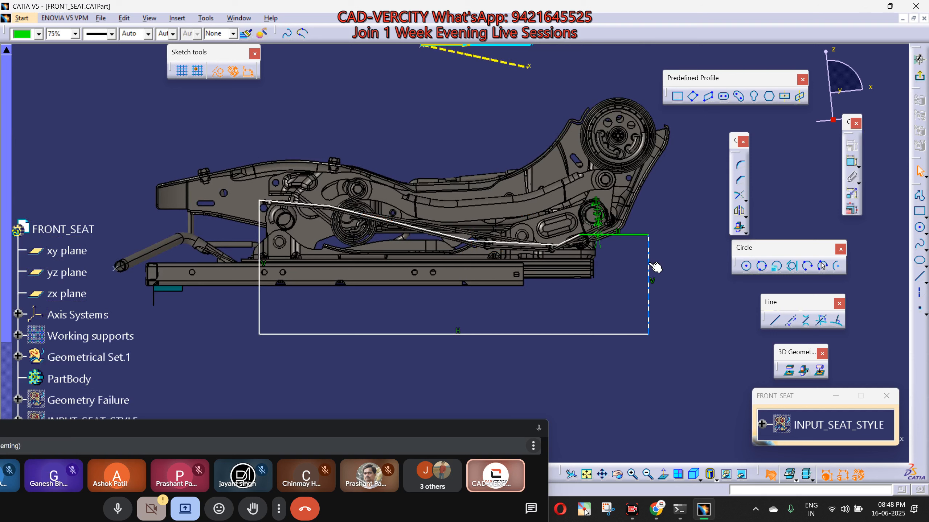
left_click_drag(656, 265, 697, 269)
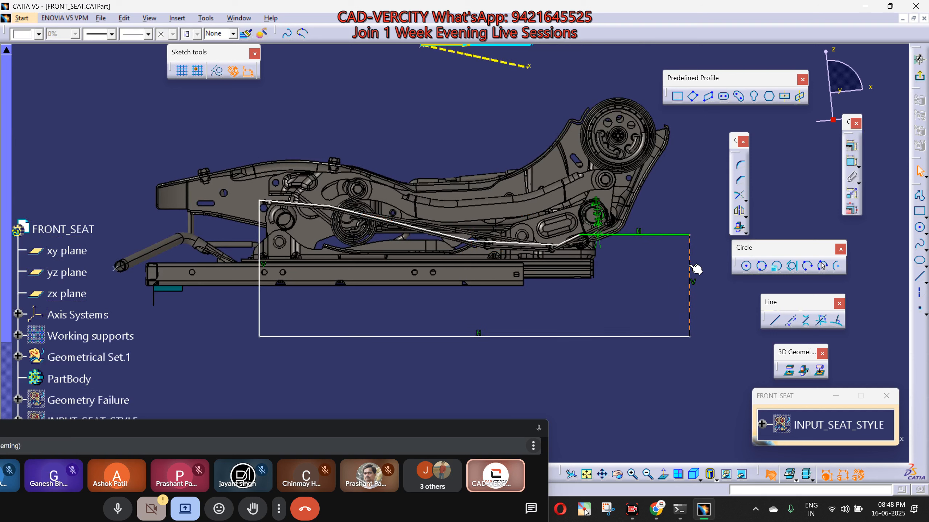
left_click(630, 275)
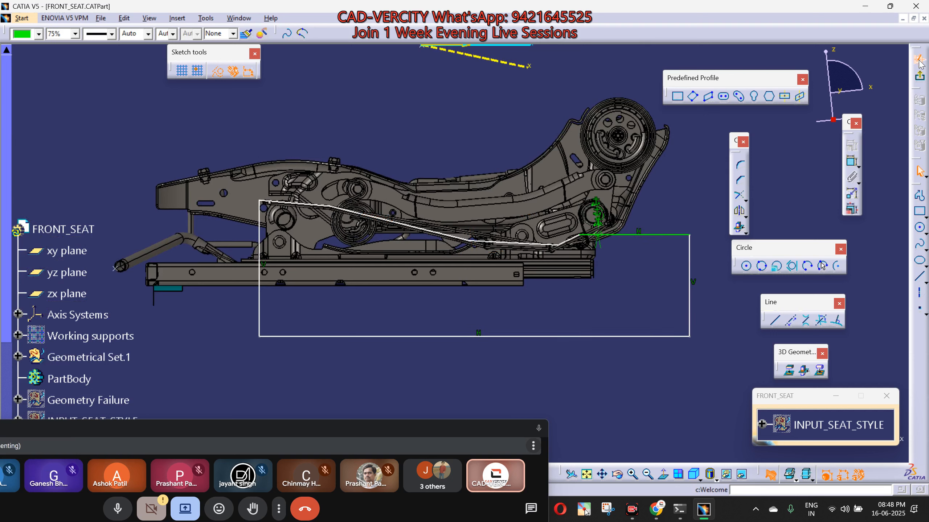
left_click(921, 79)
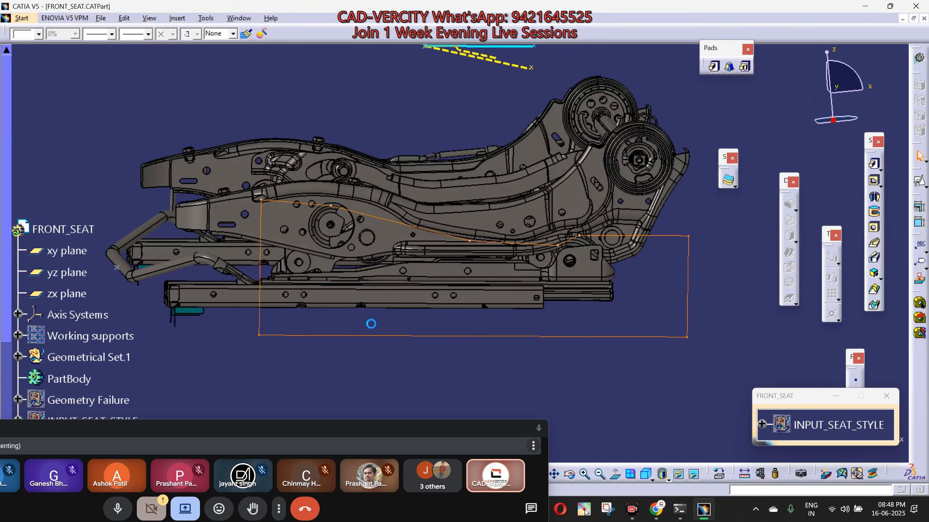
Start a Pad from the closed profile sketch in Body.8.
middle_click_drag(438, 335, 479, 242)
scroll(626, 287, "down", 5)
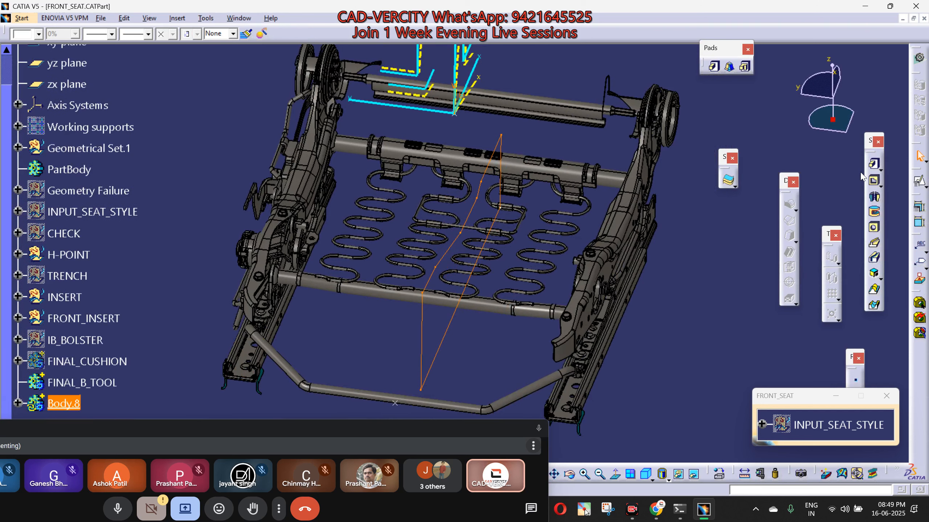
left_click(714, 66)
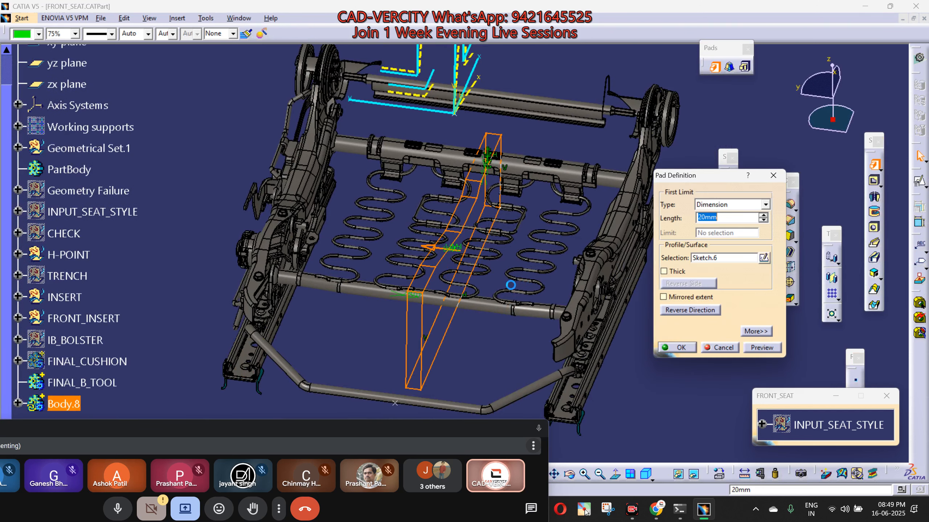
middle_click_drag(466, 317, 472, 250)
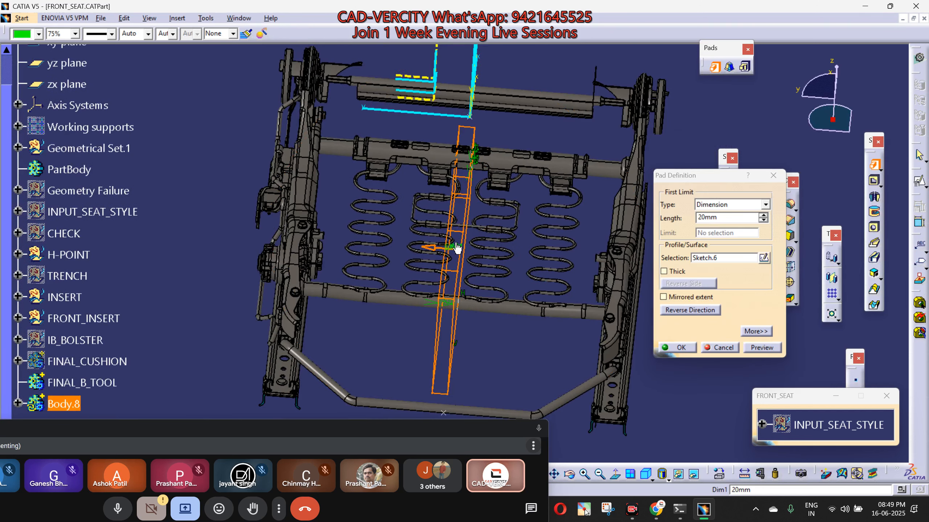
Try the pad in the reversed direction and with a mirrored extent.
left_click(716, 310)
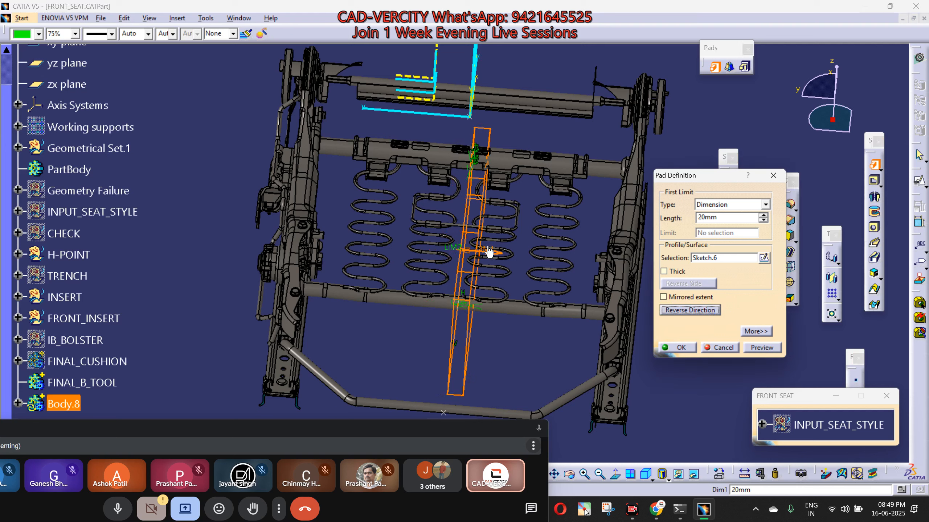
left_click(688, 299)
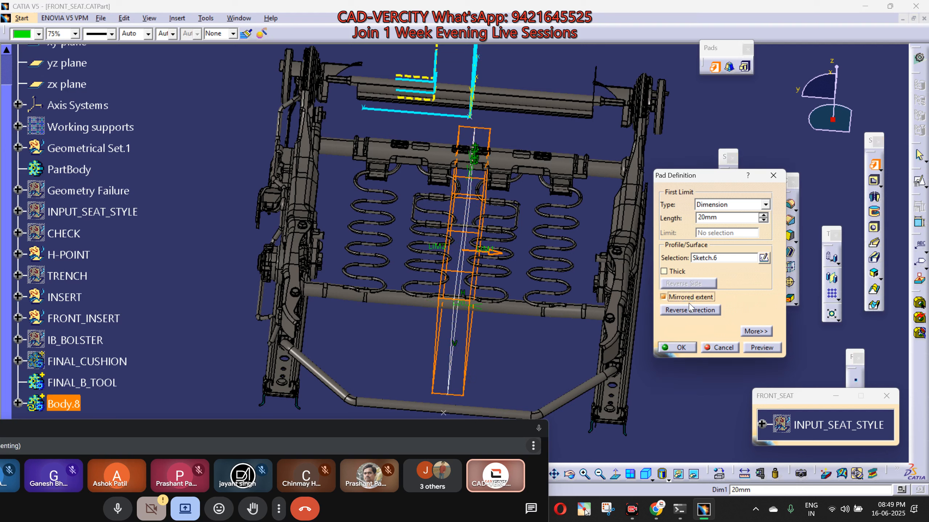
left_click(689, 301)
left_click(686, 311)
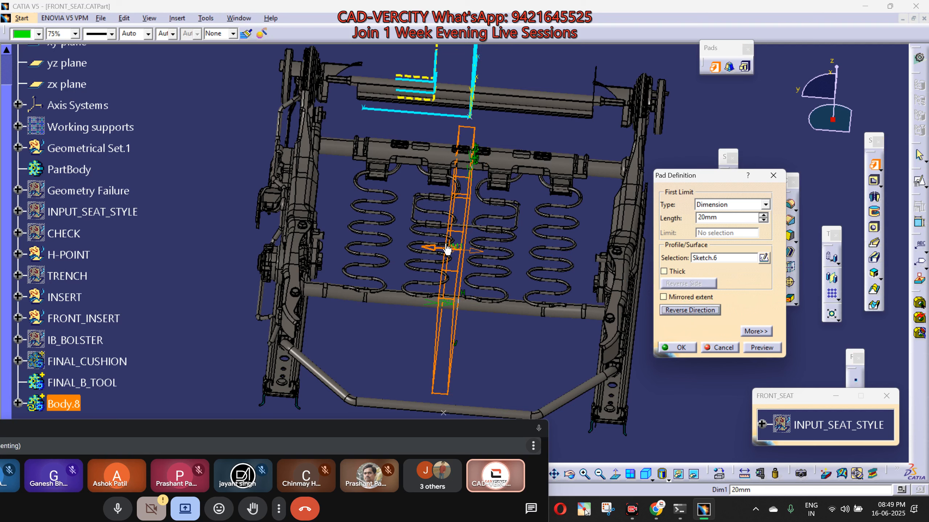
Extend the pad 227 mm from the sketch plane toward the seat frame's side member and create it.
middle_click_drag(447, 246, 538, 241)
left_click_drag(516, 225, 164, 203)
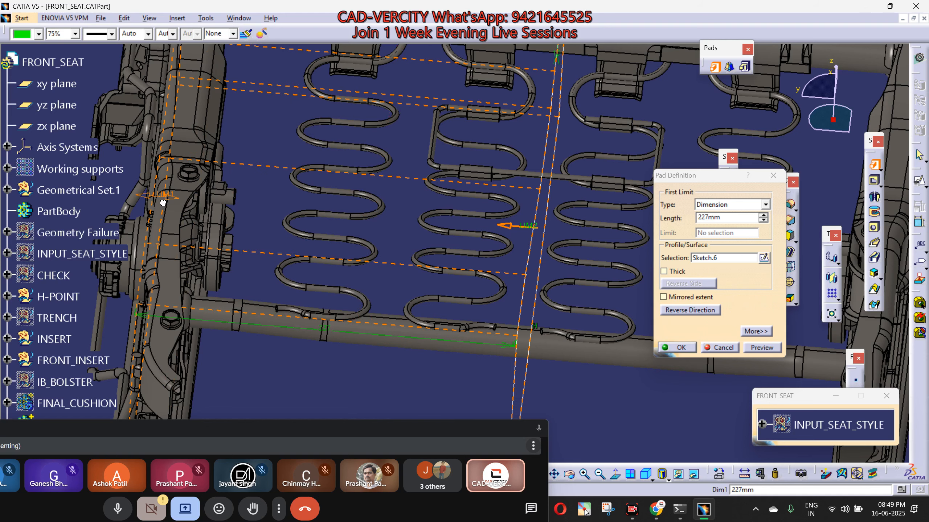
left_click(667, 346)
Examine the spring wires against the pad's upper faces, from the front edge to the rear tube.
middle_click_drag(472, 257, 437, 298)
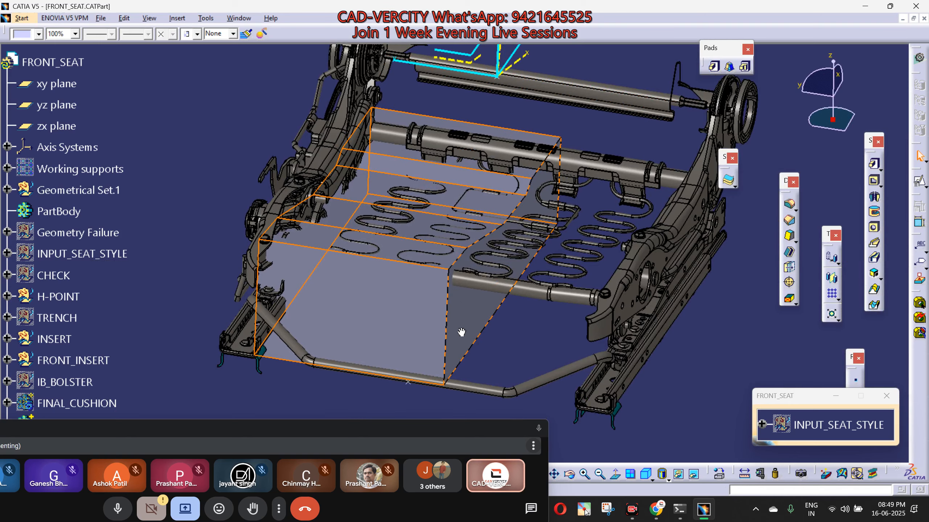
middle_click_drag(455, 328, 587, 151)
scroll(452, 305, "up", 1)
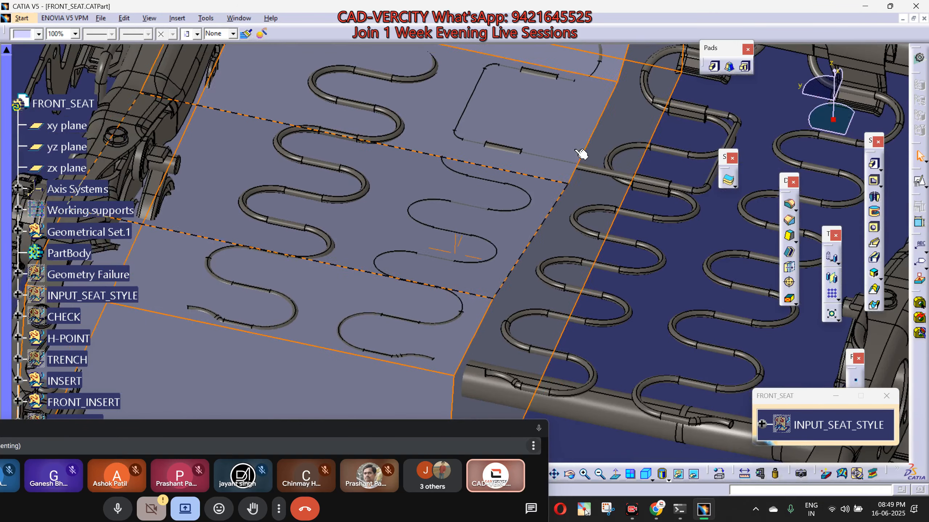
left_click(444, 333)
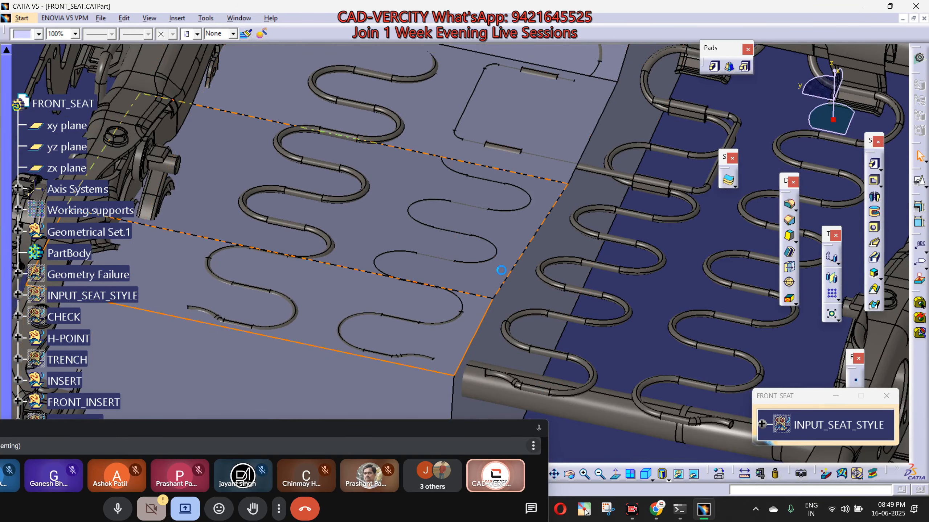
left_click(516, 238)
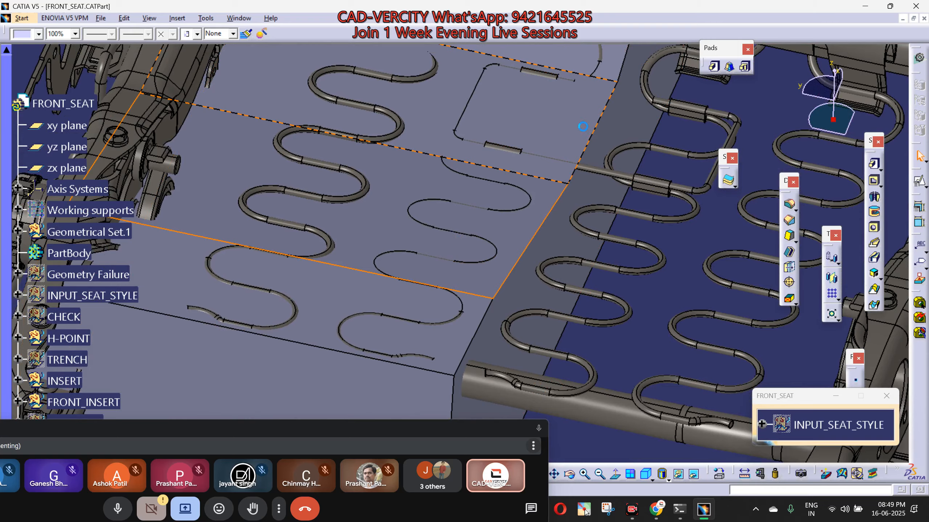
middle_click_drag(585, 136, 505, 335)
middle_click_drag(506, 336, 587, 243, "ctrl")
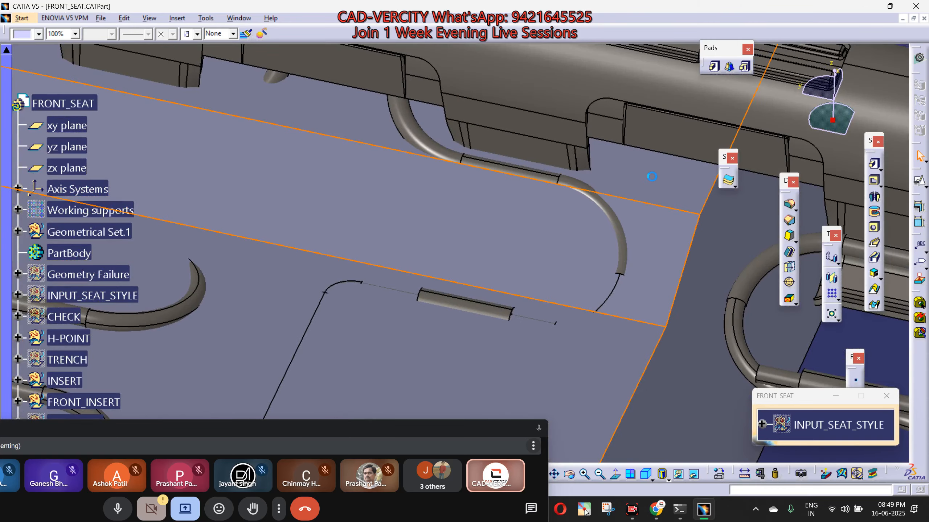
middle_click_drag(494, 290, 508, 238, "ctrl")
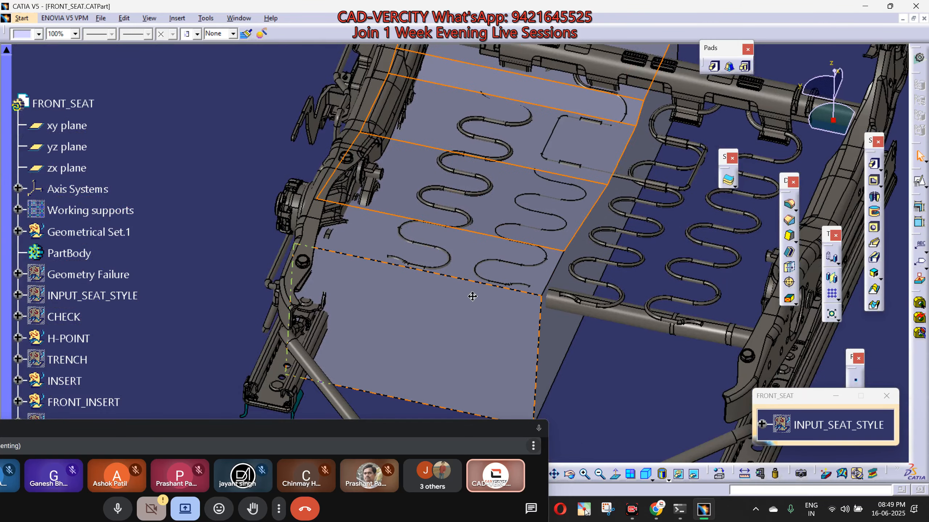
middle_click_drag(473, 296, 504, 237, "ctrl")
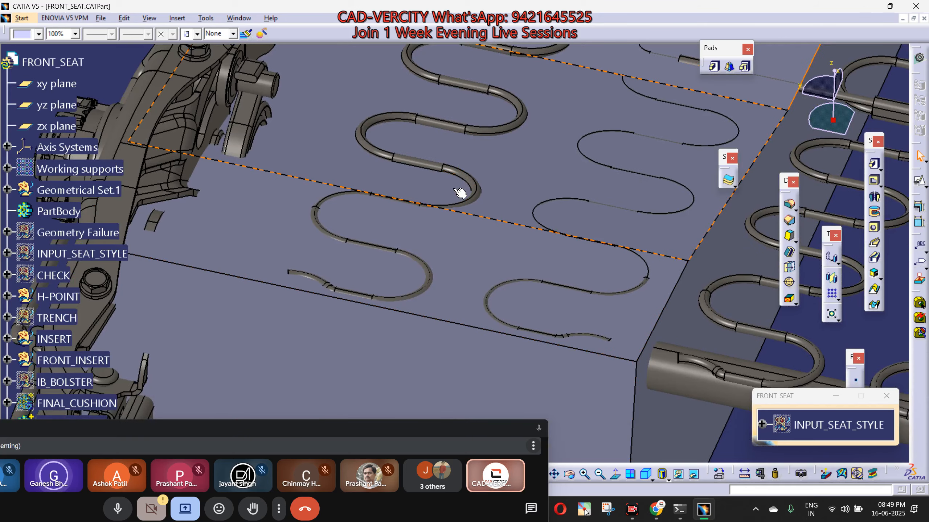
middle_click_drag(495, 250, 552, 110, "ctrl")
left_click(552, 110)
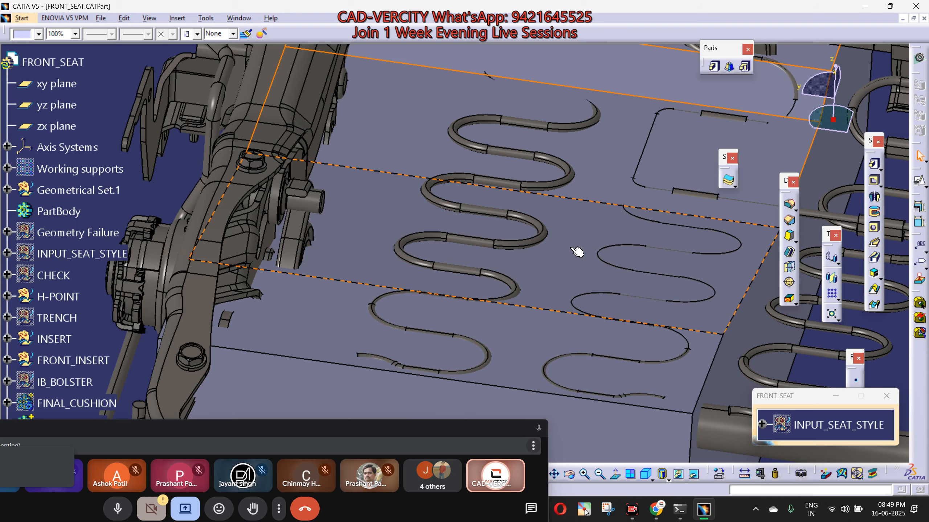
middle_click_drag(464, 270, 369, 275, "ctrl")
left_click(369, 276)
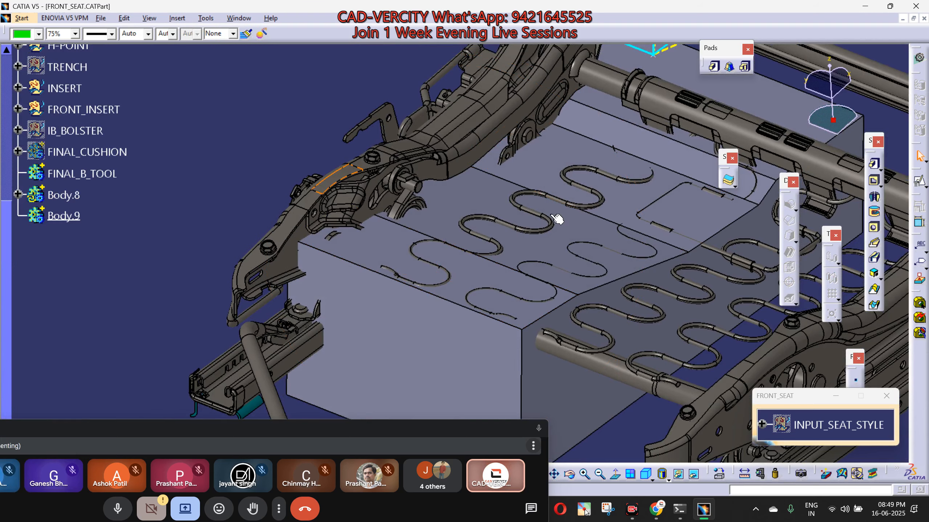
Start a positioned sketch on Axis System.5's ZX plane in the new Body.9 and cut the part by the sketch plane.
left_click(614, 220)
middle_click_drag(608, 218, 585, 94)
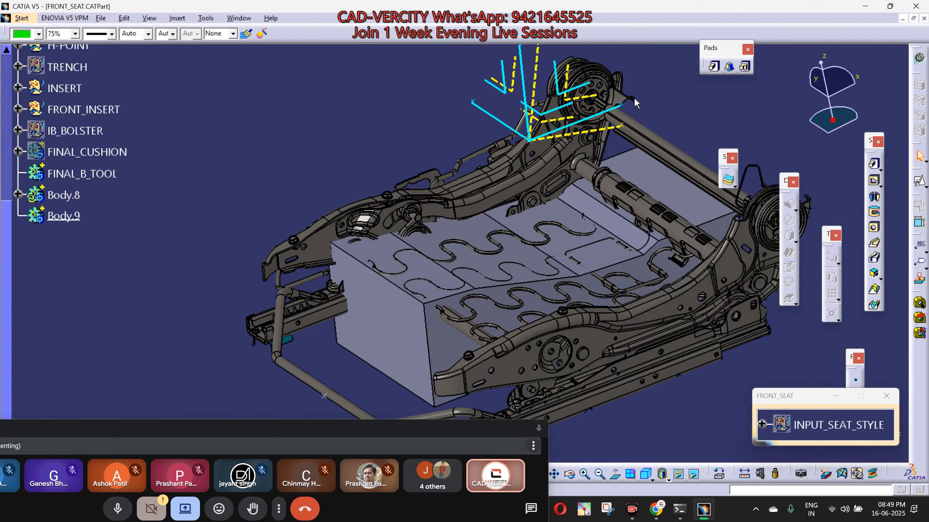
left_click(591, 87)
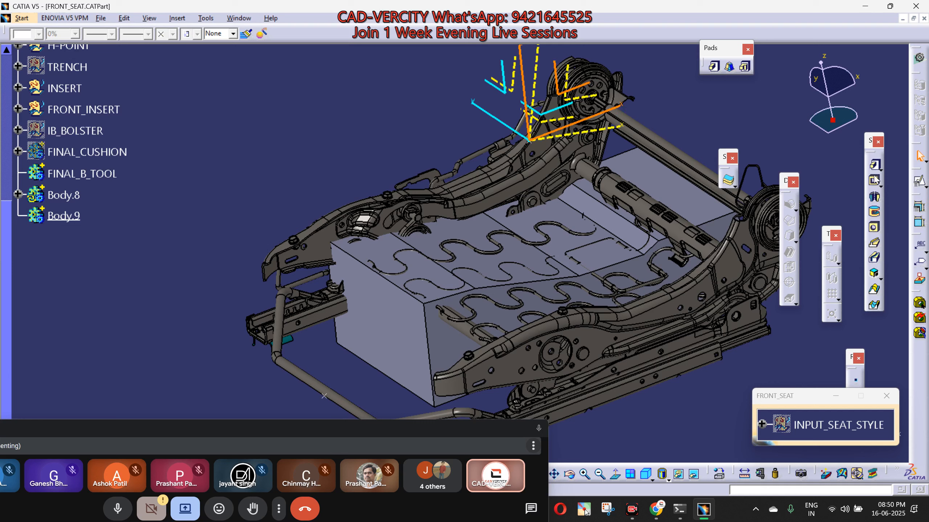
left_click(919, 181)
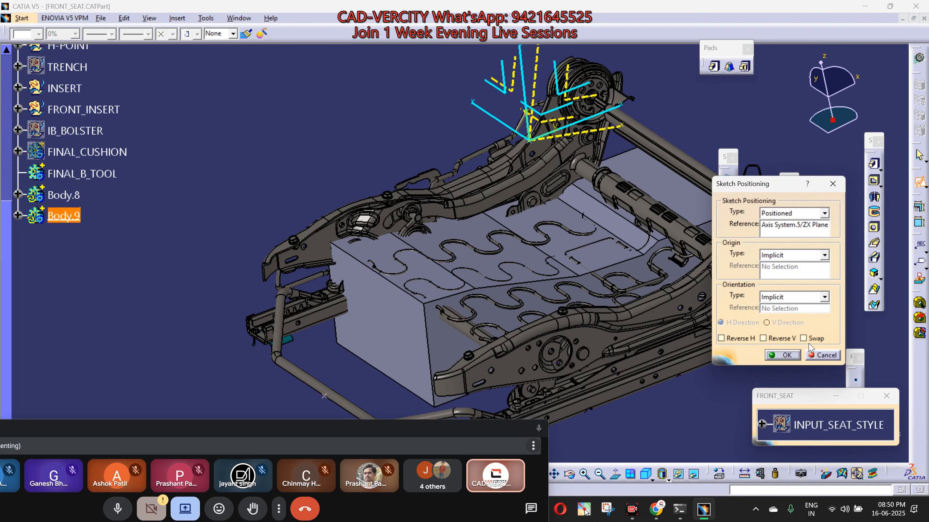
left_click(783, 355)
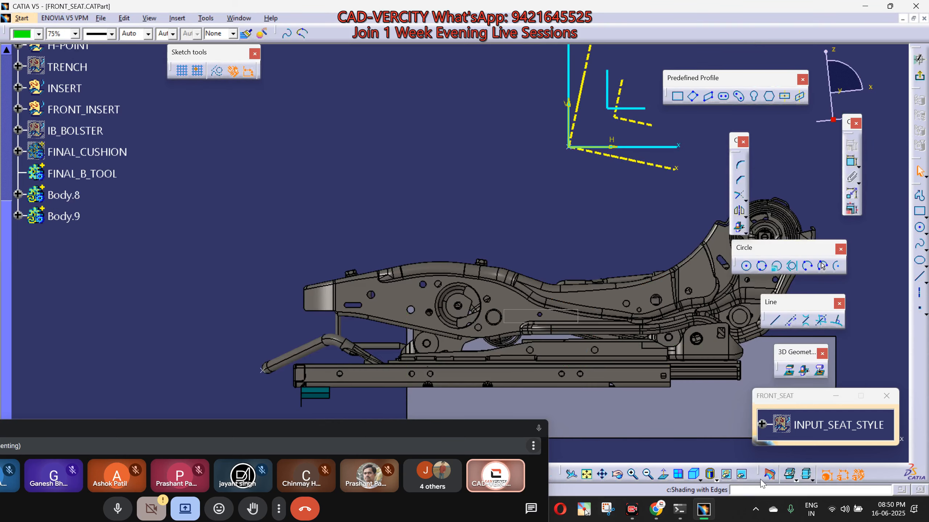
left_click(771, 474)
Project the surface of the spring wire's bend near the coil into the sketch and switch the background display to low light.
middle_click_drag(546, 225, 475, 189)
scroll(475, 188, "up", 10)
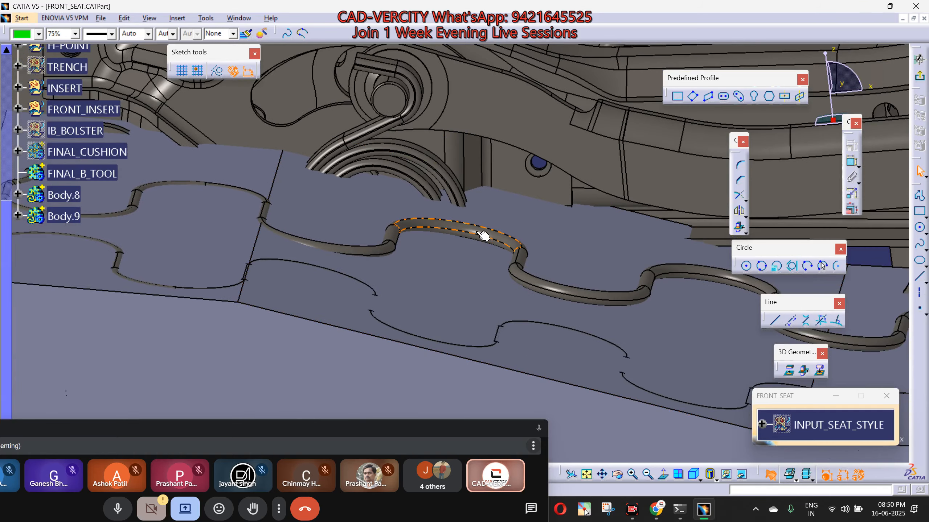
left_click(481, 230)
mouse_move(746, 301)
middle_mouse_down()
mouse_move(580, 277)
mouse_move(614, 275)
mouse_move(398, 170)
mouse_move(423, 230)
mouse_move(311, 197)
mouse_move(383, 224)
mouse_move(407, 288)
mouse_move(387, 237)
middle_mouse_up()
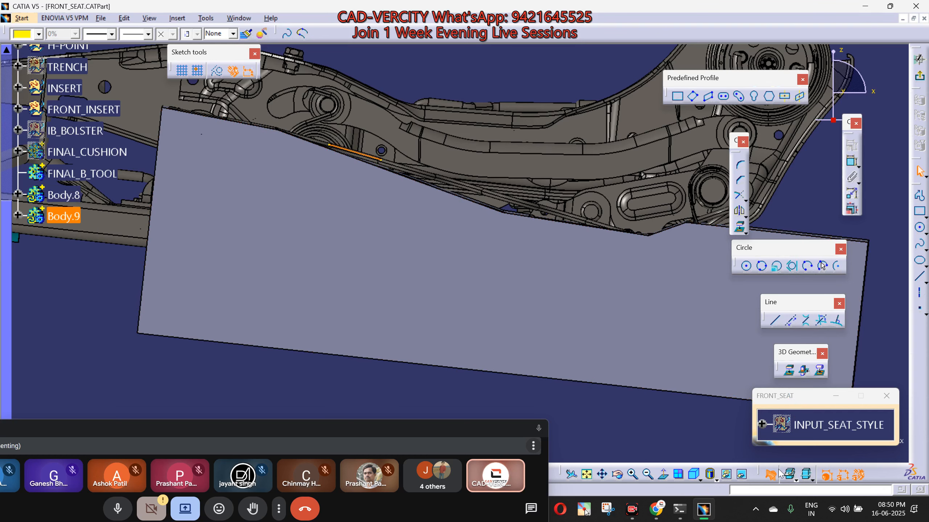
left_click(808, 476)
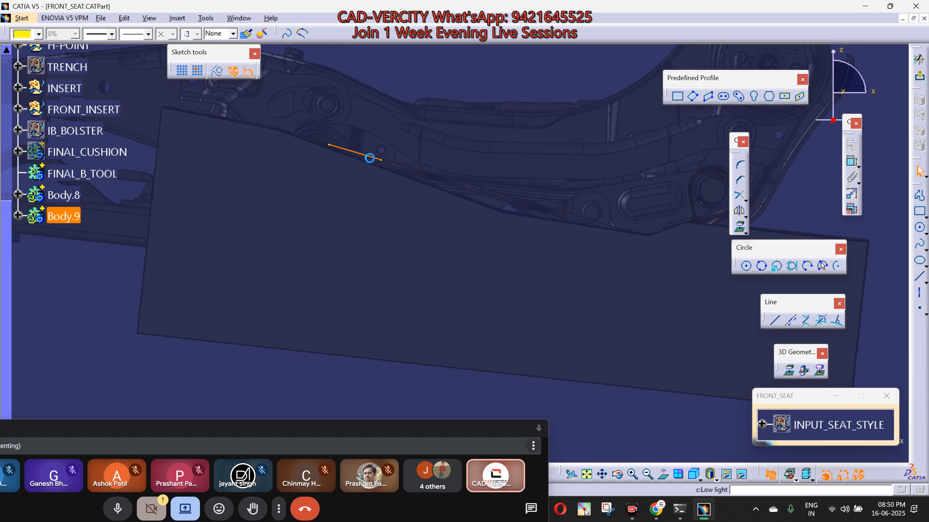
Isolate the projected spring wire line from its source geometry.
right_click(369, 156)
mouse_move(421, 322)
left_click(495, 352)
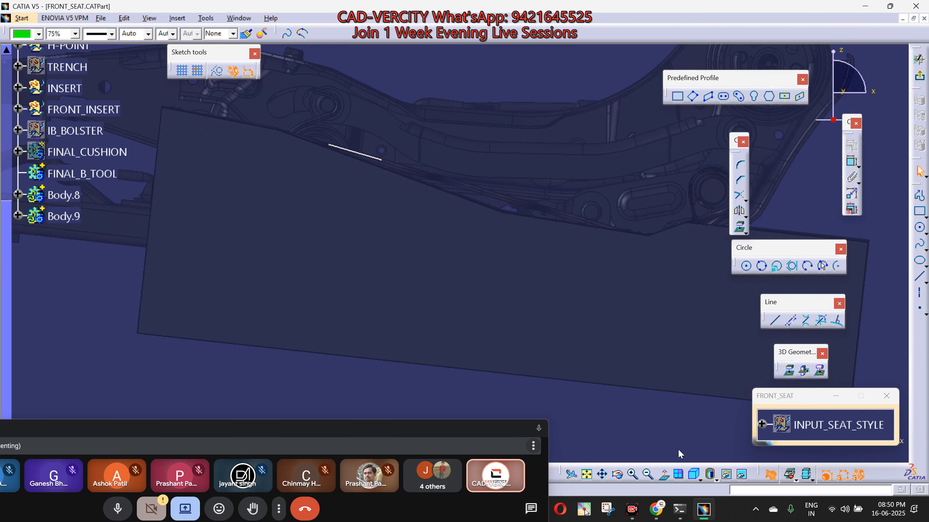
Show Sketch.6 under Body.8's pad and return the sketch background display to normal brightness.
middle_click_drag(628, 318, 649, 333)
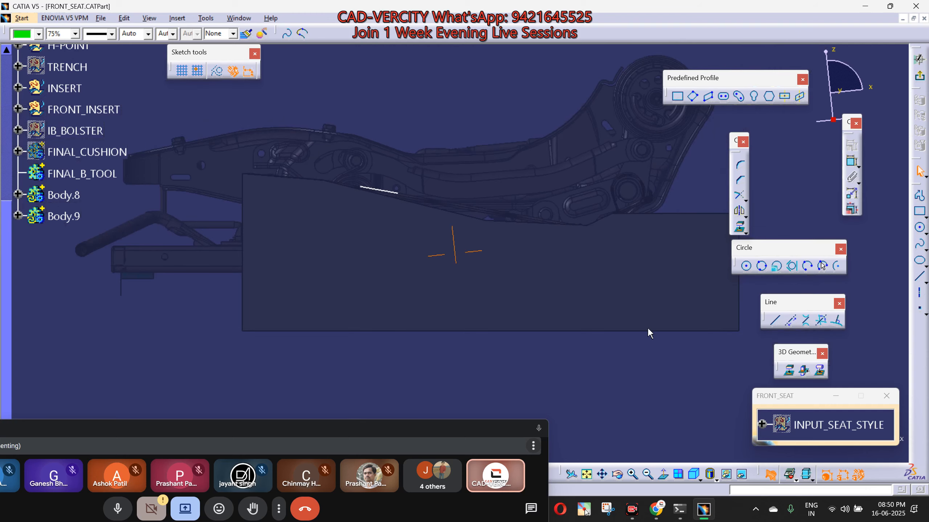
left_click(17, 194)
left_click(86, 240)
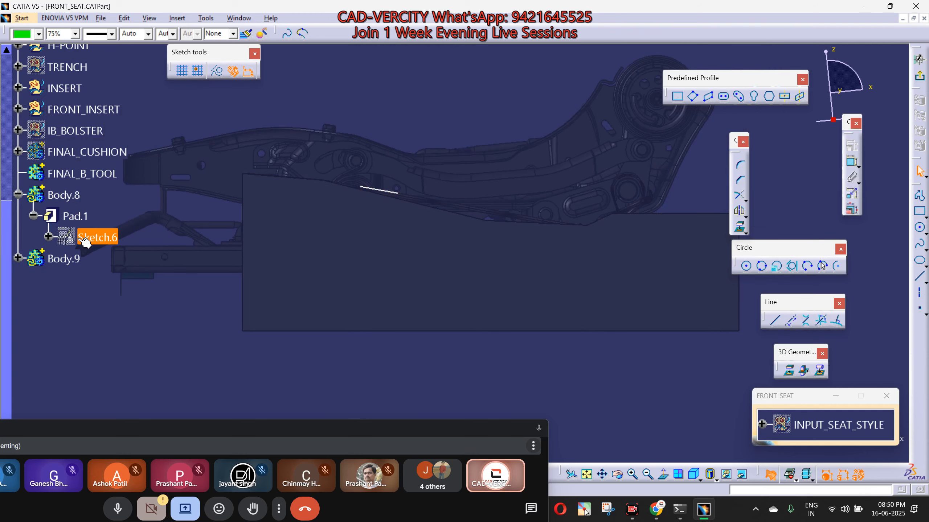
double_click(86, 239)
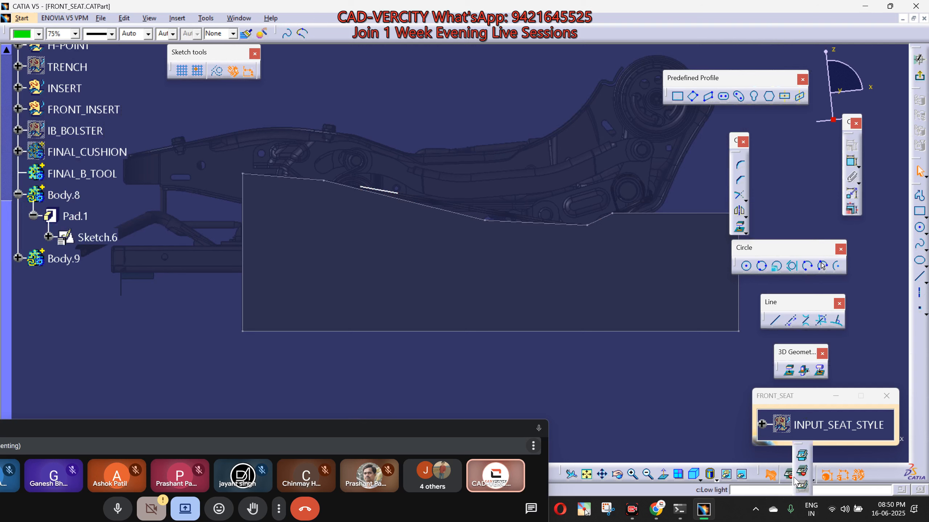
left_click(806, 475)
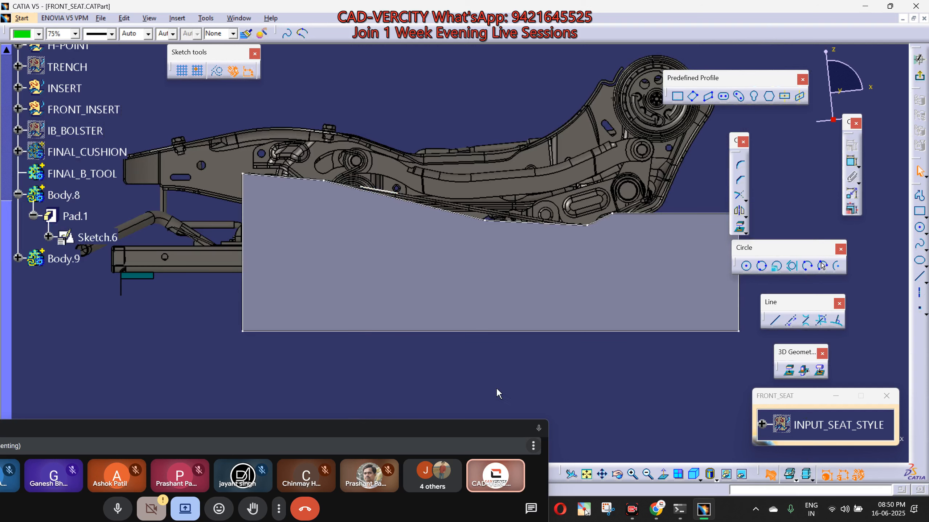
Project Sketch.6's rear, bottom and front lines and its foremost upper line into the current sketch.
middle_click_drag(608, 346, 543, 344)
double_click(673, 282)
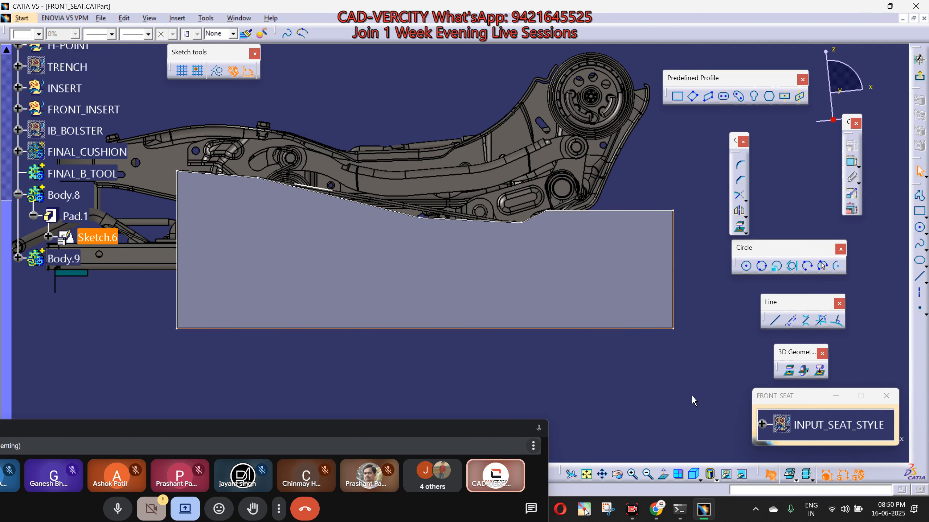
middle_click_drag(112, 343, 155, 348)
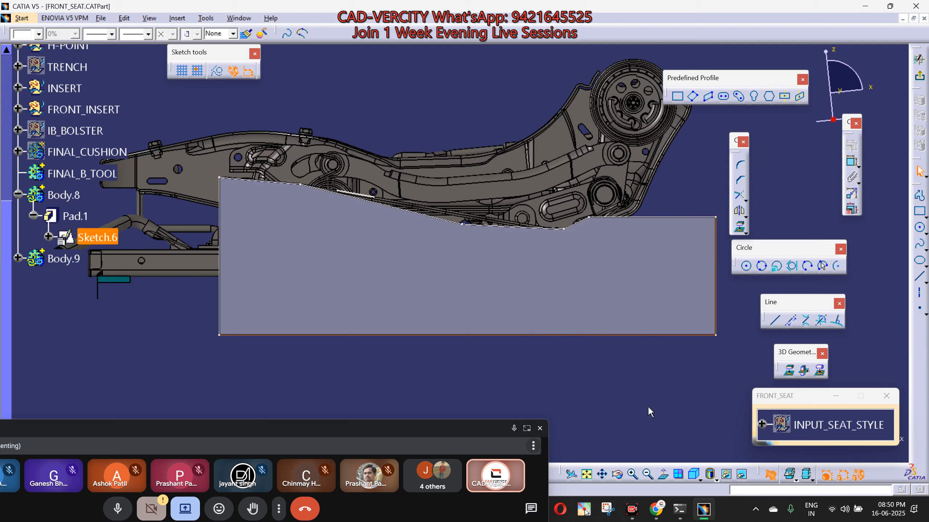
left_click(790, 376)
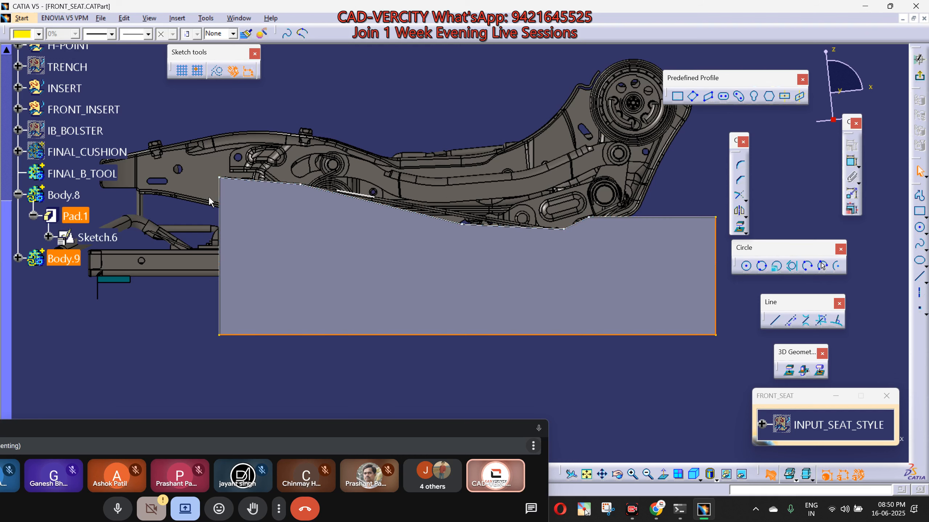
left_click(879, 140)
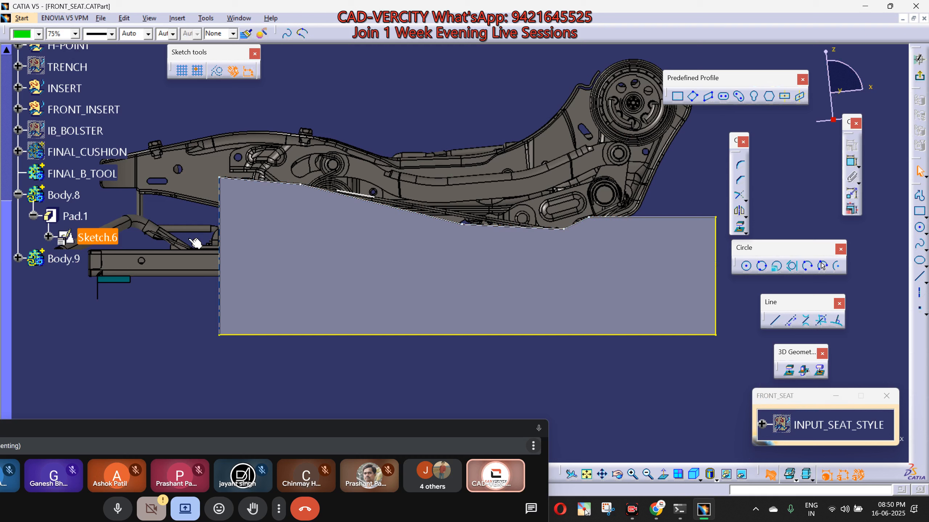
left_click(239, 180)
left_click(251, 183)
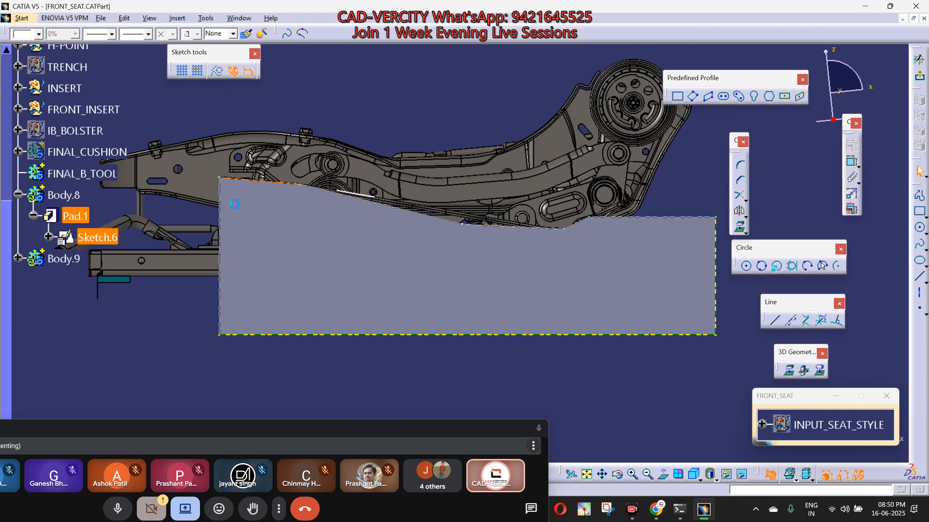
left_click(789, 371)
left_click(288, 181)
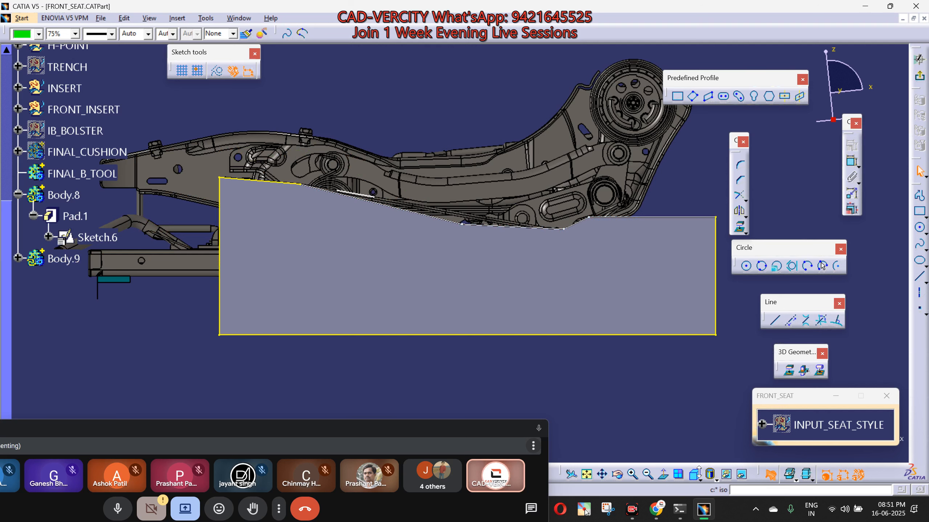
Dim the background to low light and trim the isolated wire line with the front upper line and rear line into a closed profile.
left_click(809, 479)
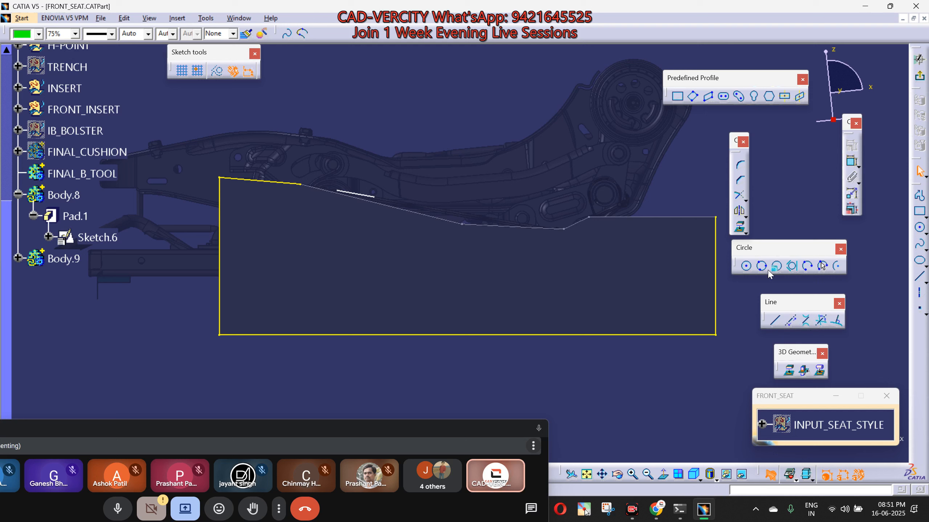
left_click(741, 198)
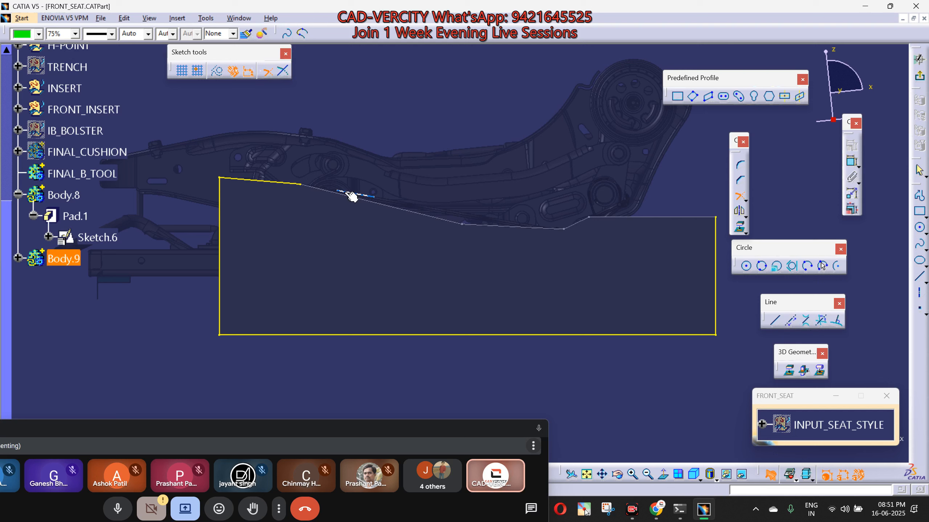
left_click(260, 185)
left_click(382, 197)
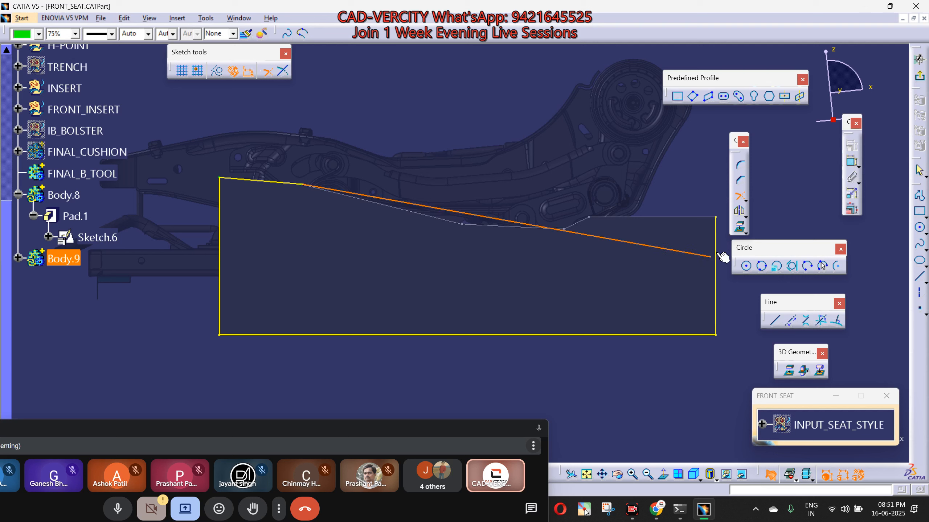
left_click(718, 282)
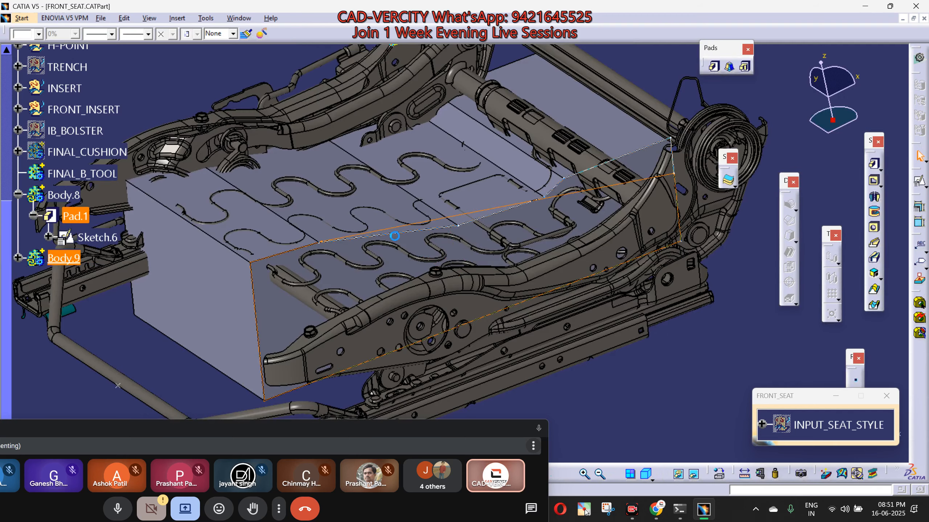
Start a pad from Sketch.7 and pull its first limit to 153 mm, just past the outer spring wire.
middle_click_drag(485, 285, 621, 205)
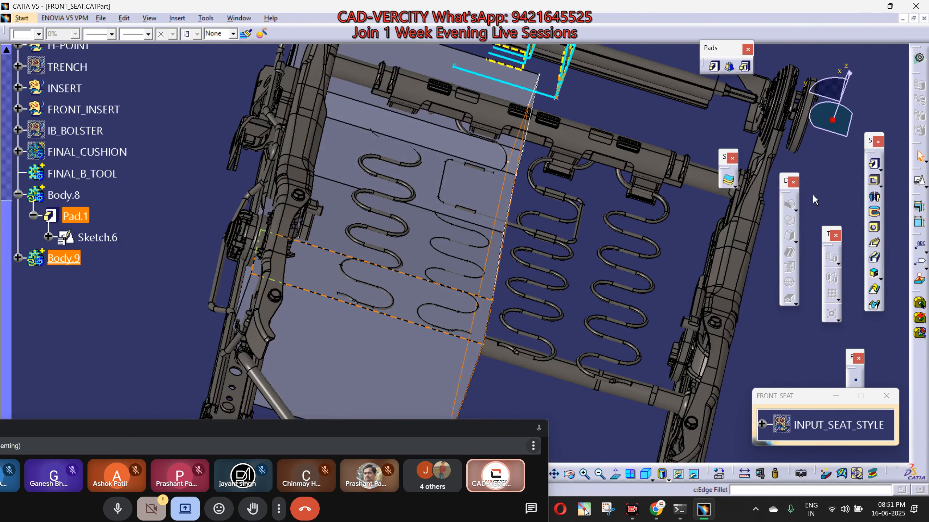
left_click(874, 163)
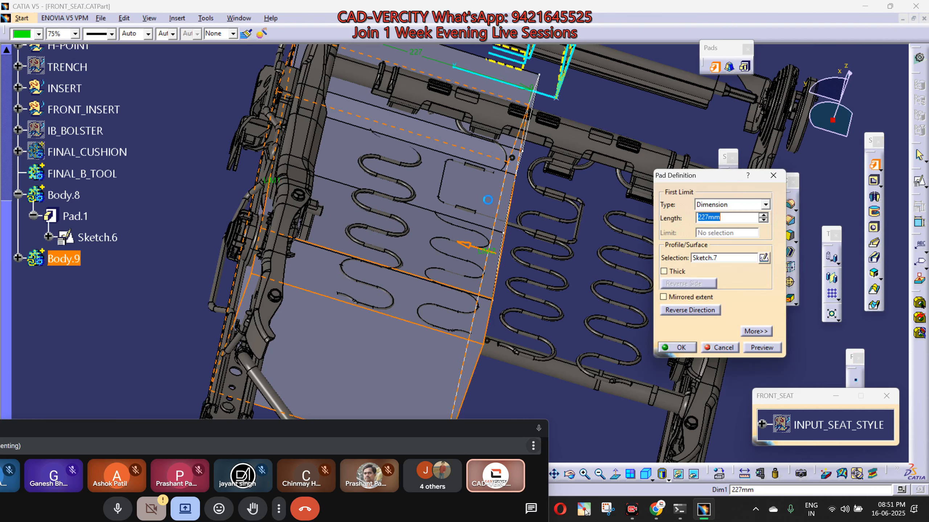
mouse_move(498, 208)
middle_mouse_down()
mouse_move(518, 209)
mouse_move(512, 227)
mouse_move(501, 205)
middle_mouse_up()
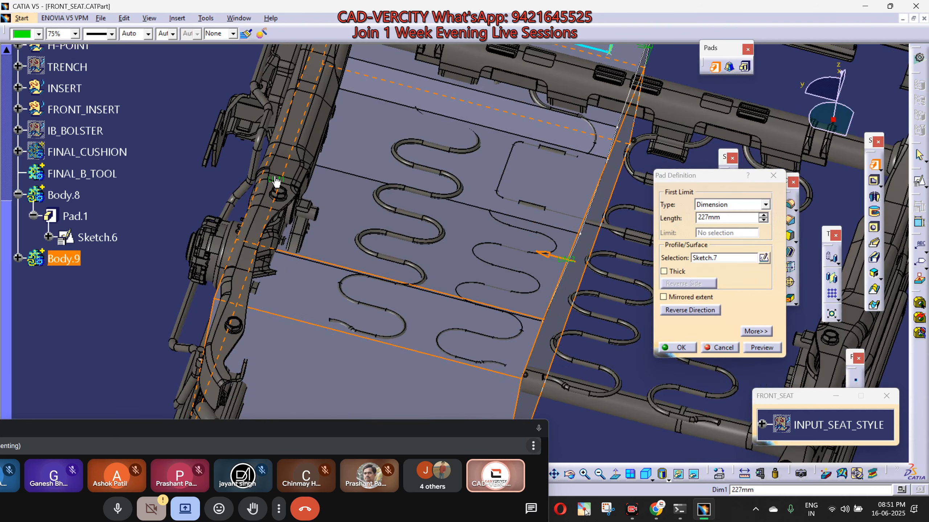
left_click_drag(277, 182, 359, 213)
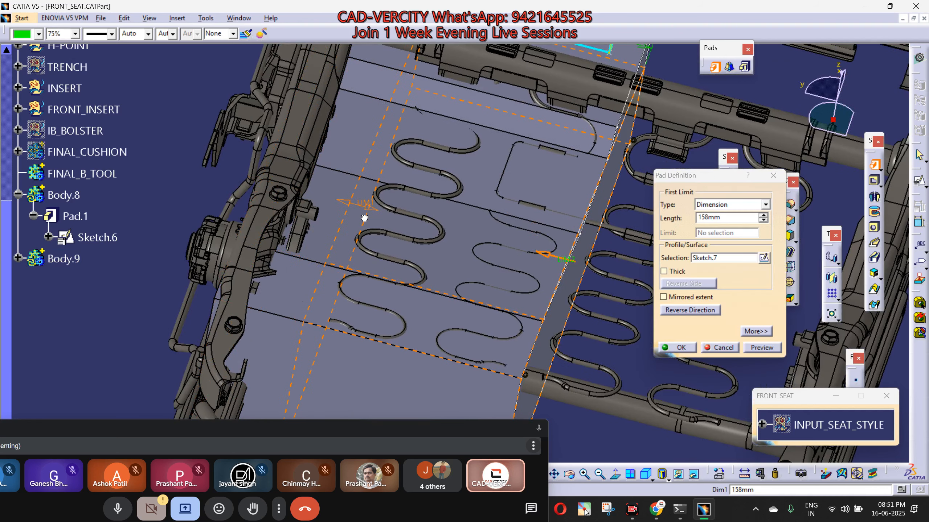
middle_click_drag(269, 261, 483, 292)
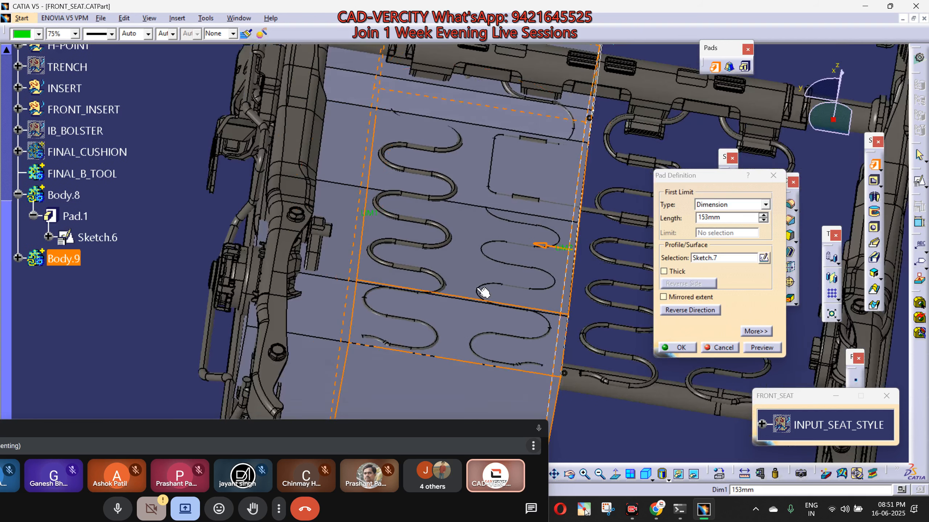
Pull the pad's second limit to the outer spring wire's inner side, set the first limit to 150 mm and create the pad.
left_click(565, 251)
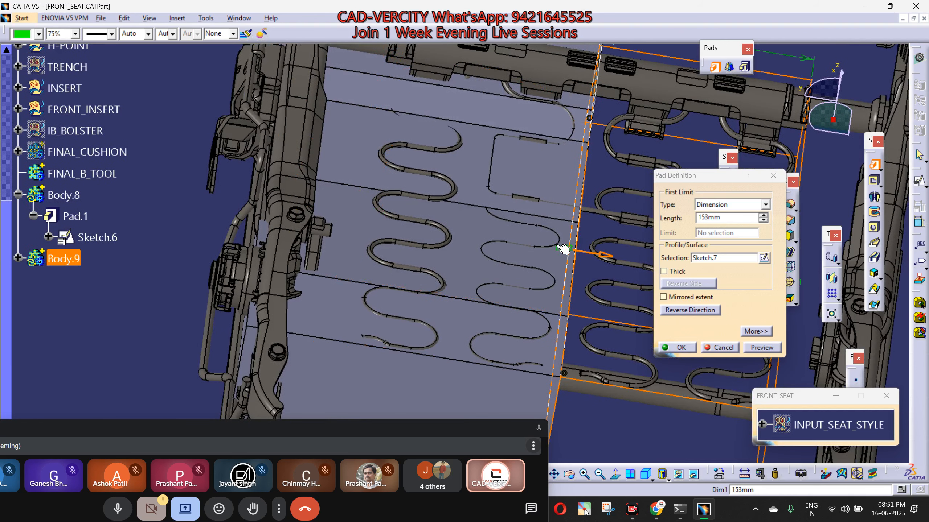
left_click(593, 255)
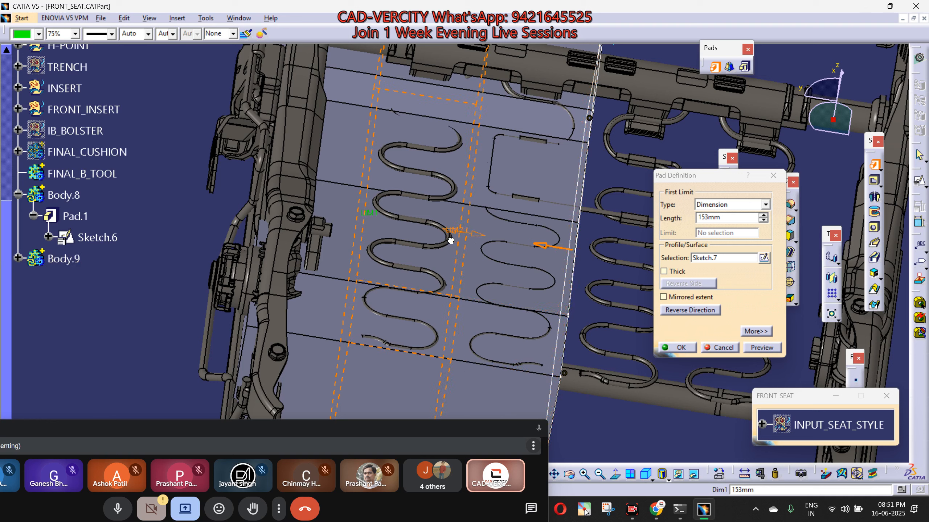
left_click_drag(451, 241, 450, 240)
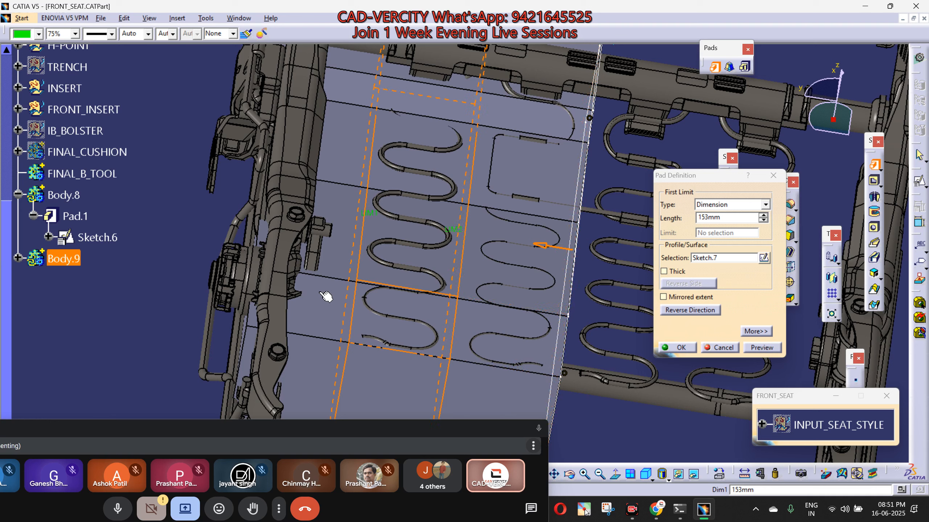
scroll(325, 297, "up", 1)
middle_click_drag(326, 296, 320, 305)
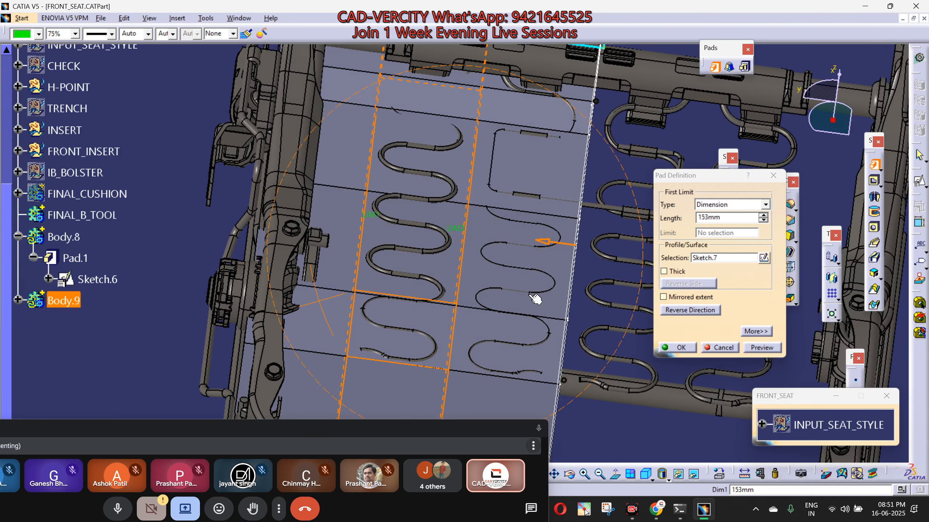
left_click_drag(463, 226, 455, 226)
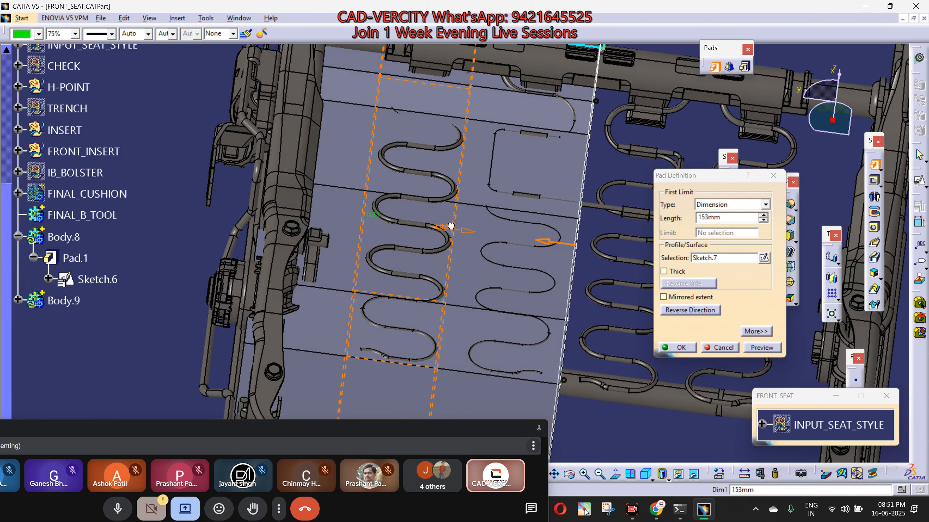
left_click_drag(374, 220, 376, 216)
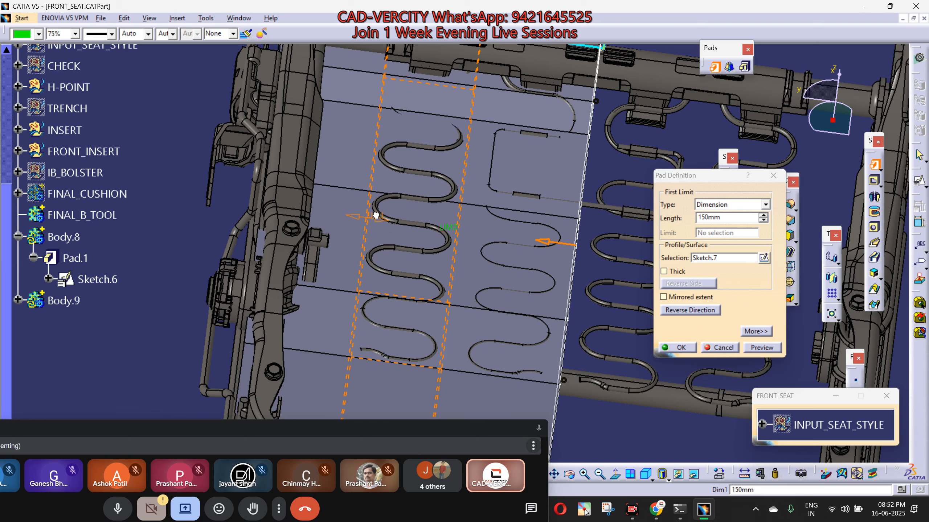
left_click(681, 349)
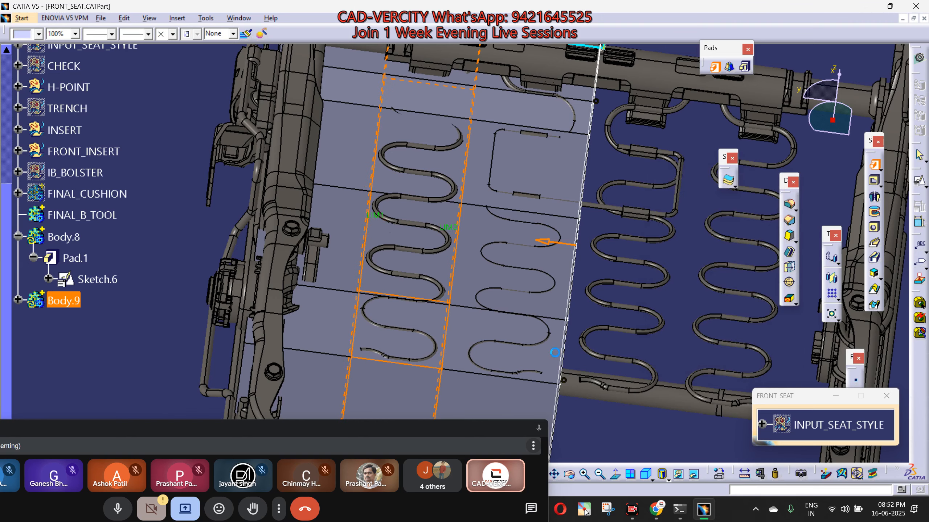
Save the FRONT_SEAT part with the new pad in Body.9.
middle_click_drag(365, 236, 485, 280)
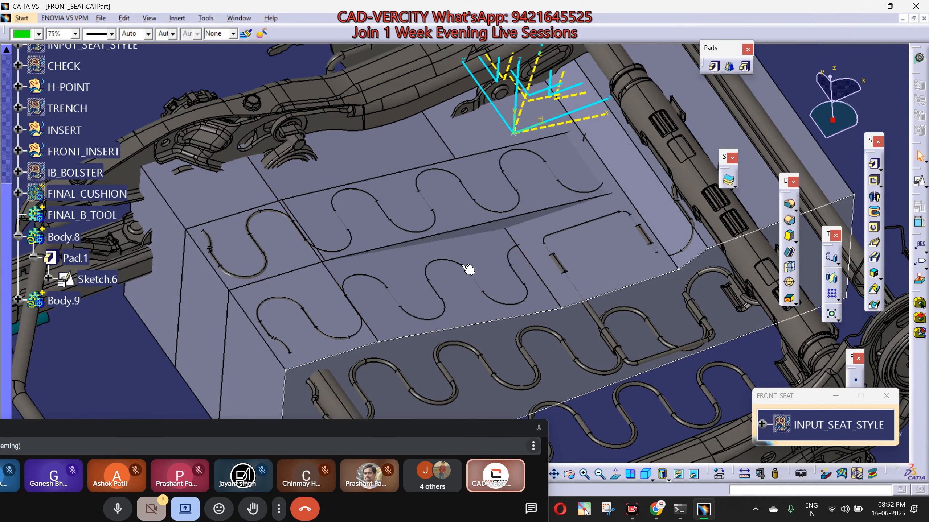
middle_click_drag(493, 221, 458, 256)
key("ctrl+s")
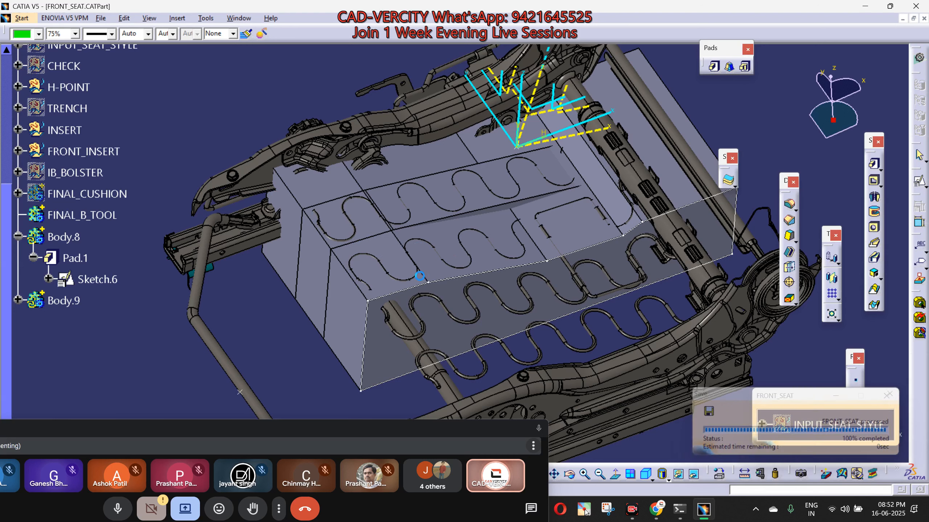
Replace the INPUT_SEAT_STYLE sub-tree window with one for Geometrical Set.1 and park it clear of the model.
left_click(895, 400)
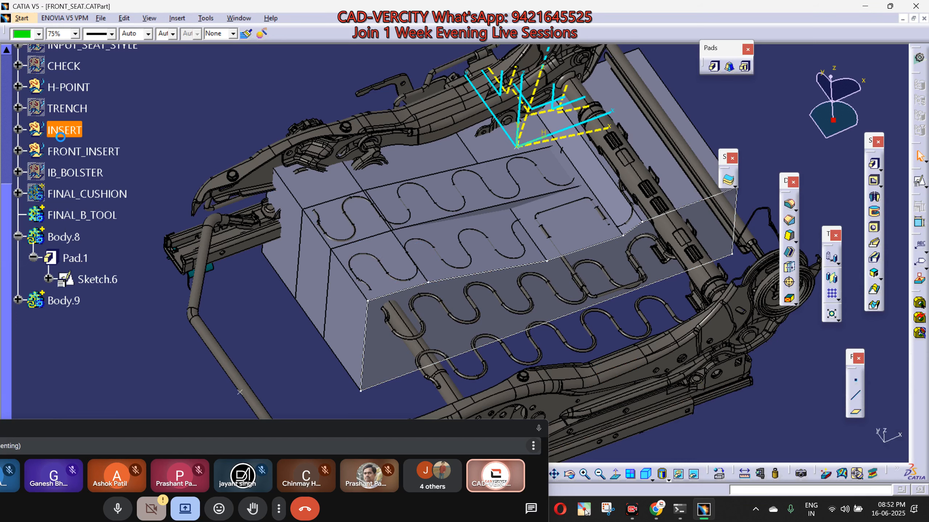
scroll(80, 227, "up", 5)
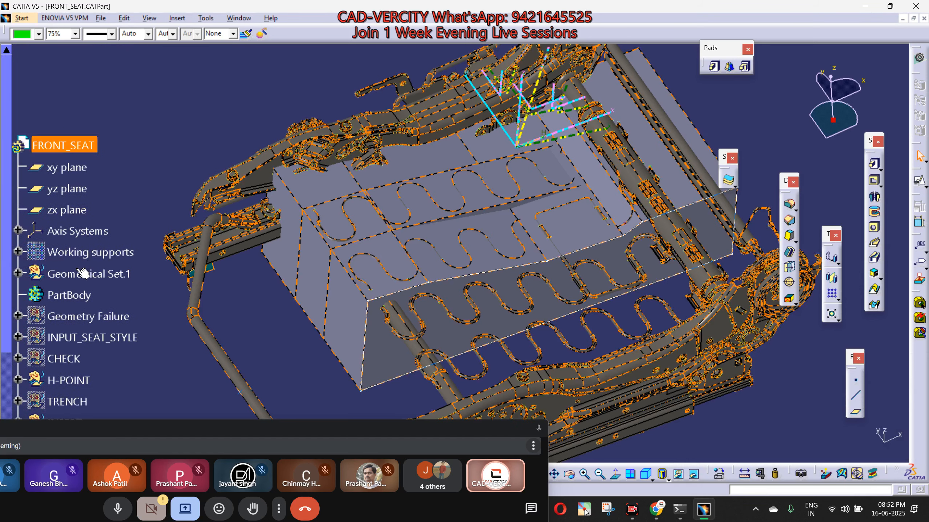
right_click(78, 270)
left_click(110, 327)
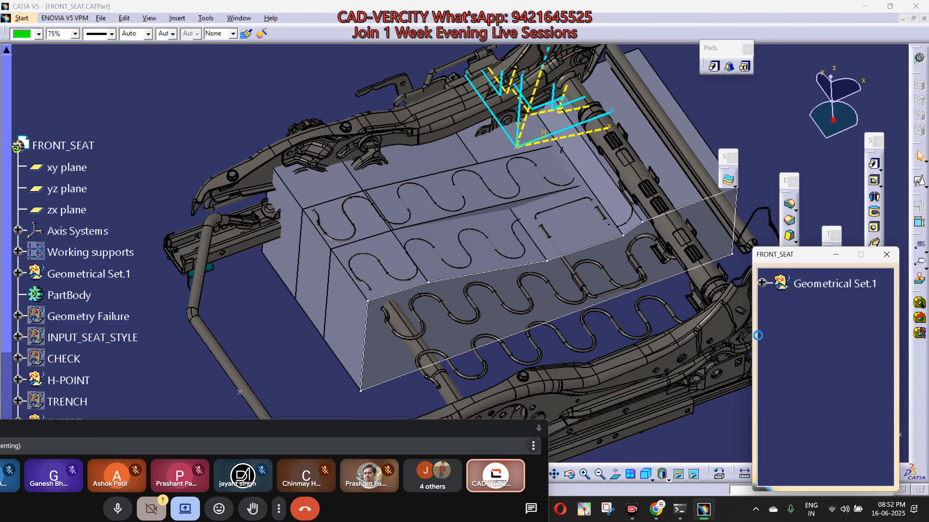
left_click_drag(804, 255, 804, 422)
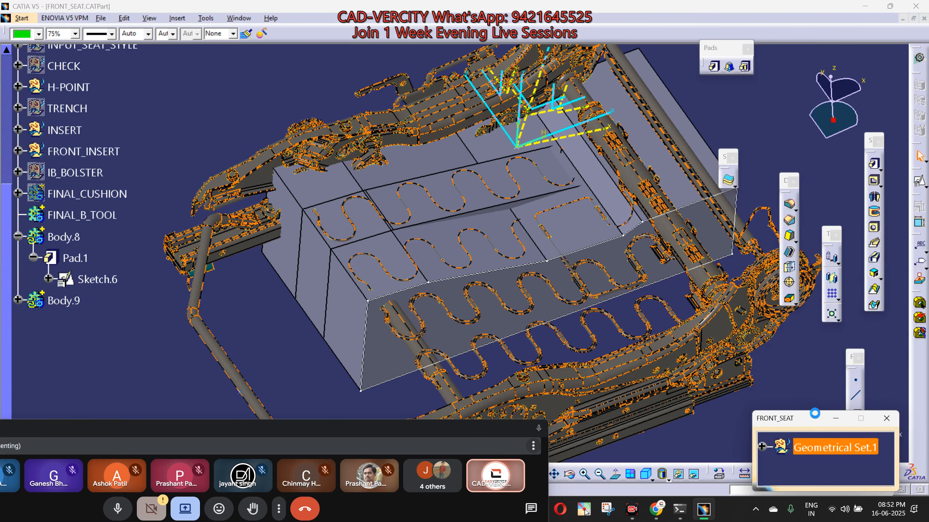
Measure the clearance between the Body.9 pad's top face and the spring wire, then discard the measurement.
middle_click_drag(498, 301, 464, 216, "ctrl")
left_click(464, 215)
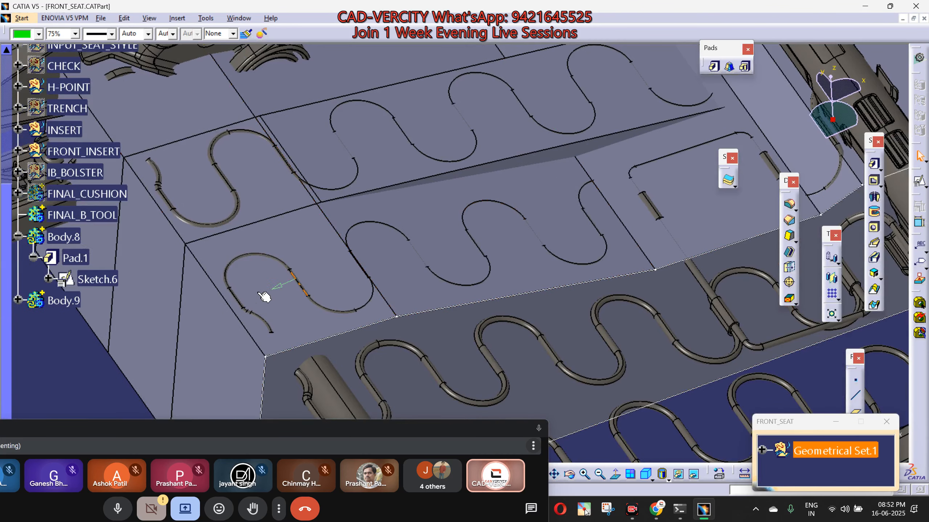
middle_click_drag(706, 196, 608, 218)
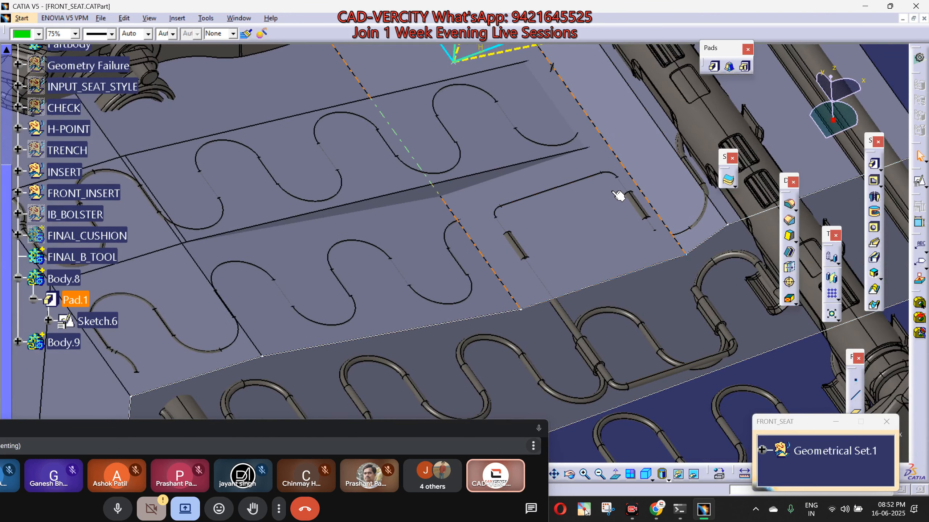
middle_click_drag(372, 182, 580, 153)
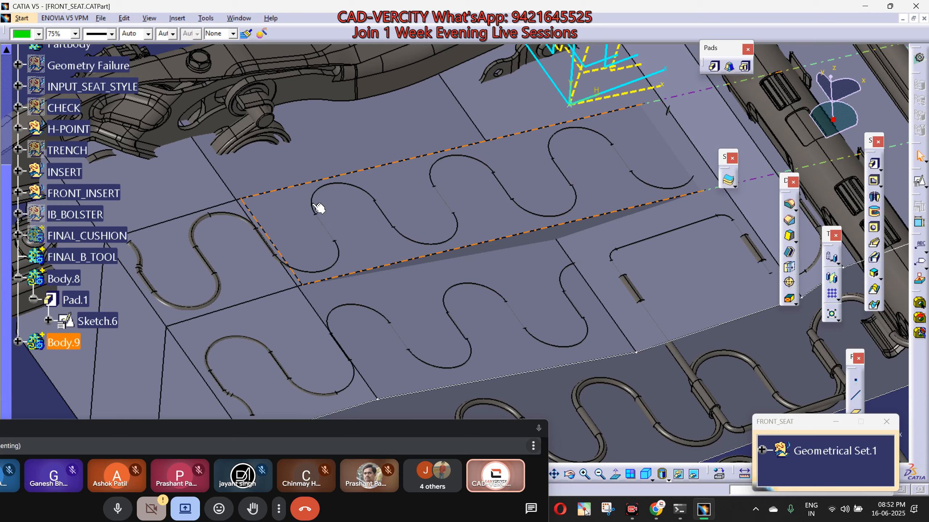
mouse_move(216, 266)
middle_mouse_down()
mouse_move(336, 237)
mouse_move(328, 149)
mouse_move(474, 232)
mouse_move(448, 169)
mouse_move(554, 145)
mouse_move(517, 256)
mouse_move(535, 310)
mouse_move(564, 348)
mouse_move(522, 271)
mouse_move(559, 187)
middle_mouse_up()
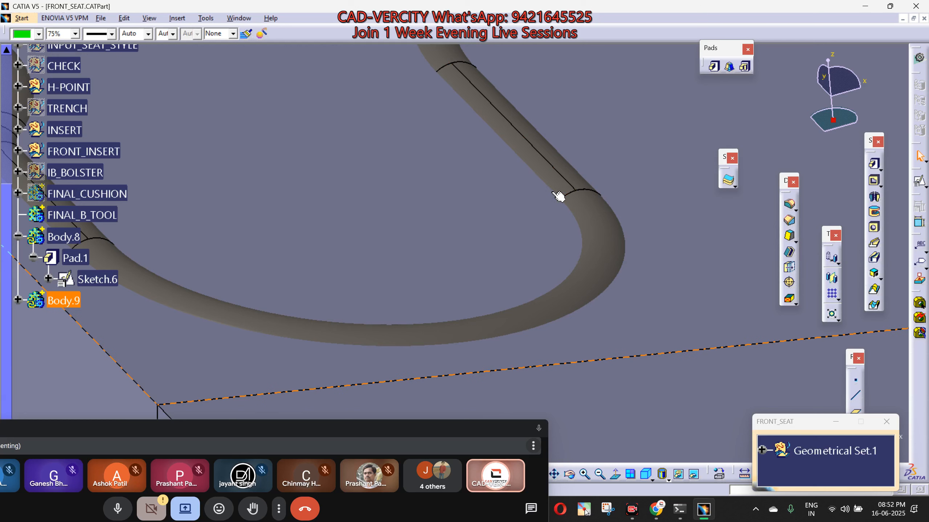
left_click(589, 217)
left_click(580, 192)
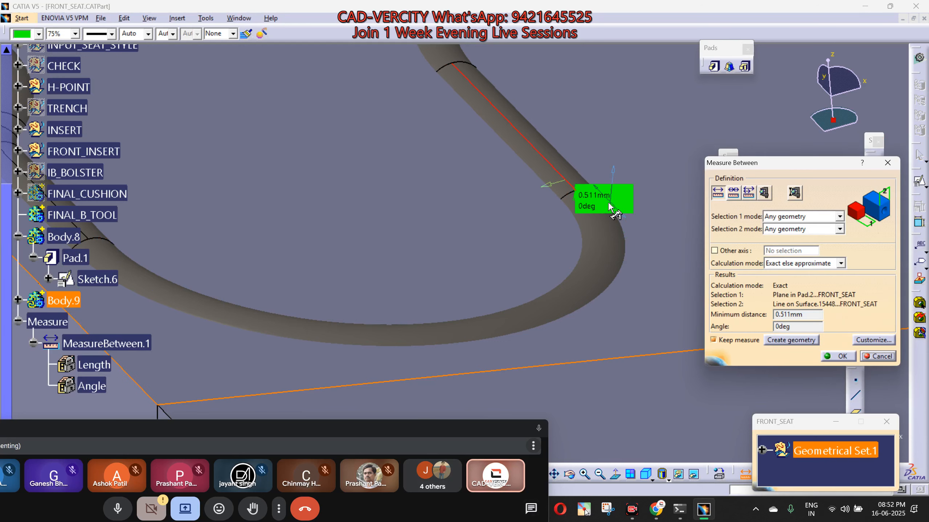
left_click_drag(608, 207, 666, 210)
left_click(888, 163)
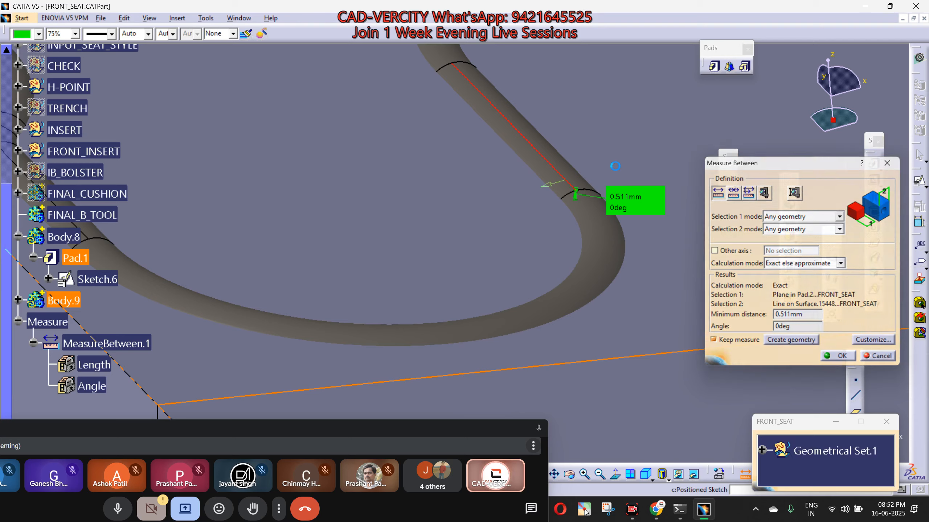
Examine how the Body.8 and Body.9 pad surfaces sit against the spring wires and the rear cross tube.
right_click(553, 134)
left_click(311, 164)
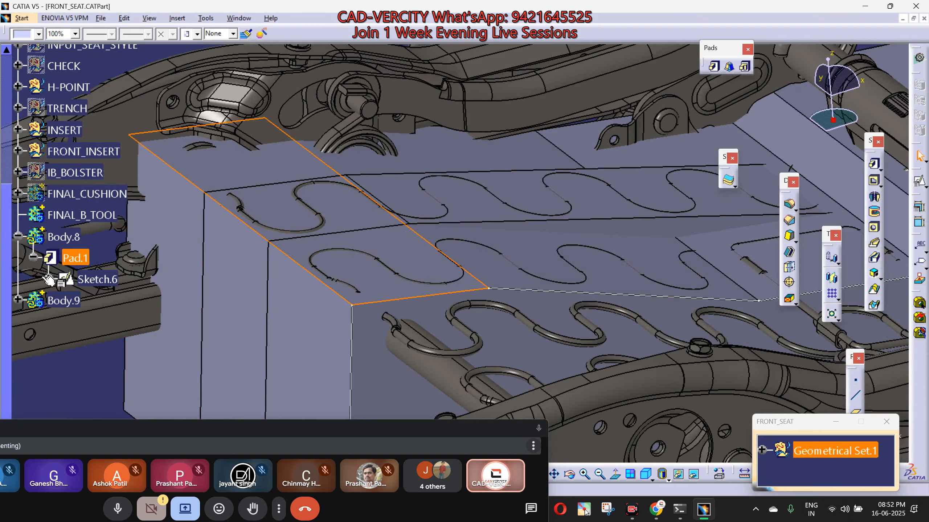
left_click(63, 238)
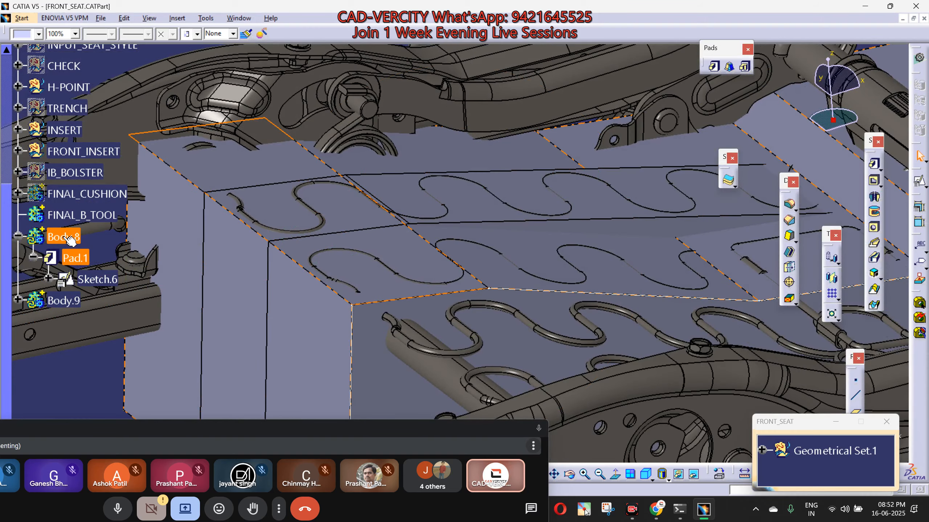
mouse_move(357, 224)
middle_mouse_down()
mouse_move(234, 349)
mouse_move(241, 373)
middle_mouse_up()
double_click(498, 249)
middle_click_drag(497, 249, 430, 272)
left_click(430, 273)
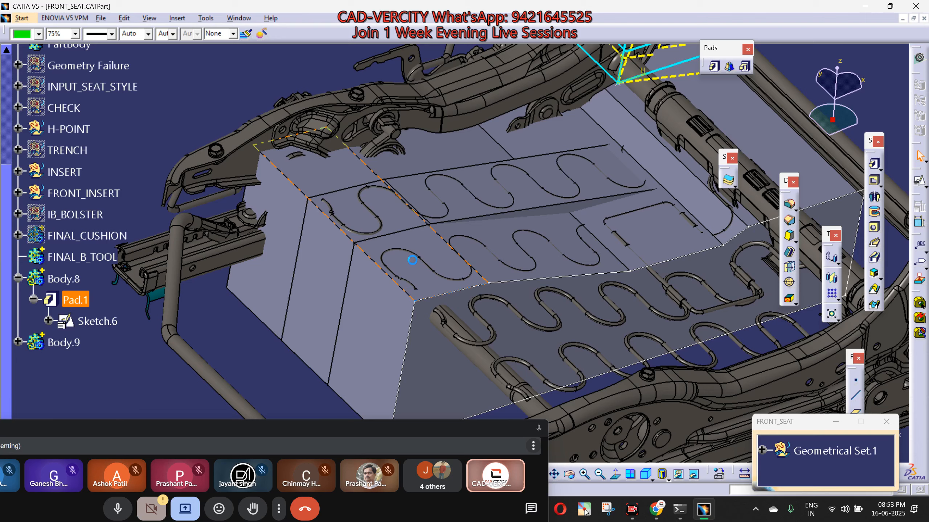
middle_click_drag(314, 247, 456, 278)
left_click(549, 253)
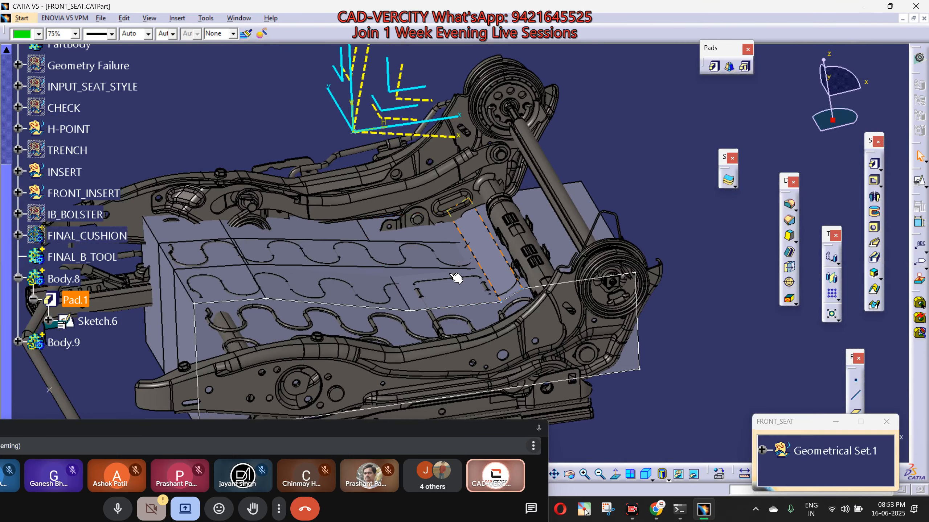
Insert a new body and open a positioned sketch in it on the ZX plane of Axis System.5.
key("alt+i")
key("b")
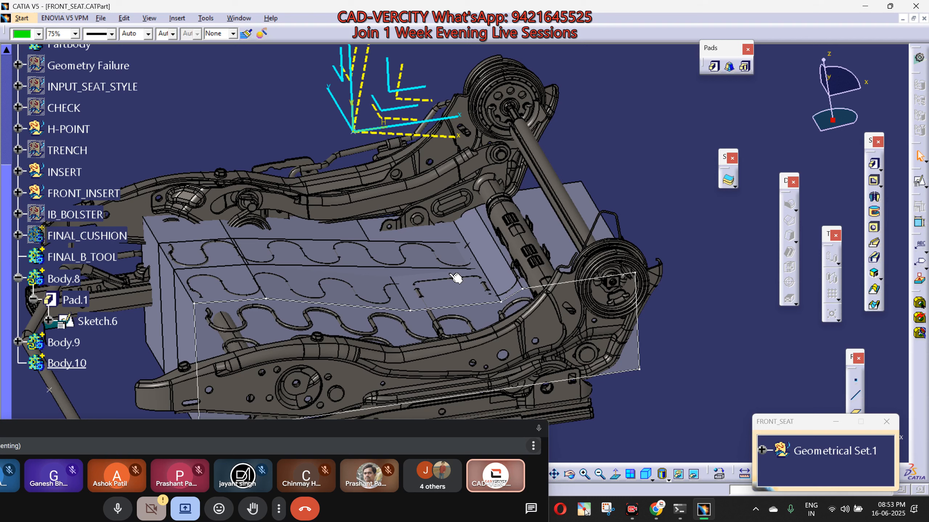
left_click(919, 181)
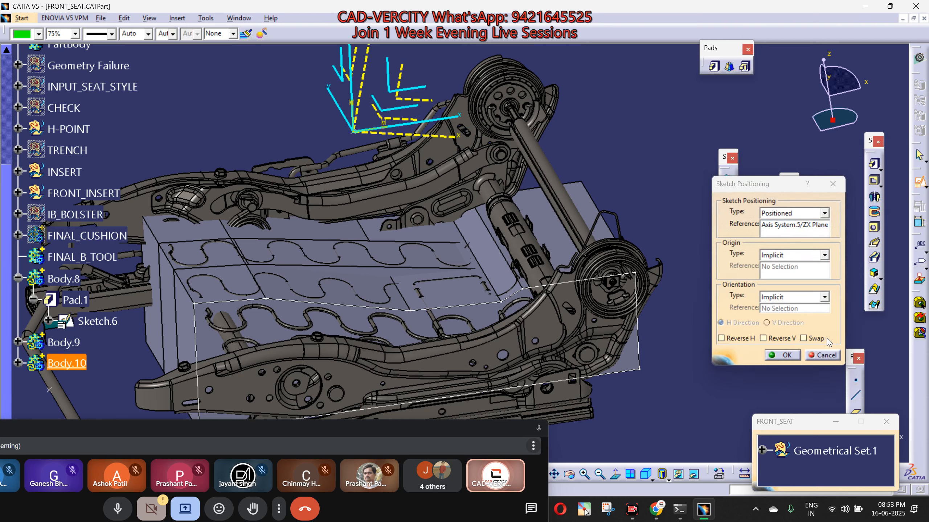
left_click(782, 354)
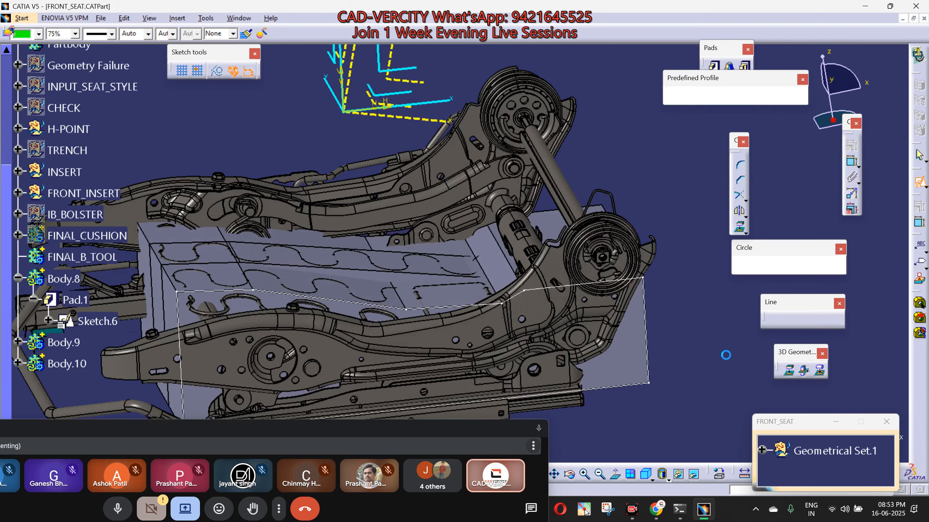
left_click_drag(772, 430, 771, 374)
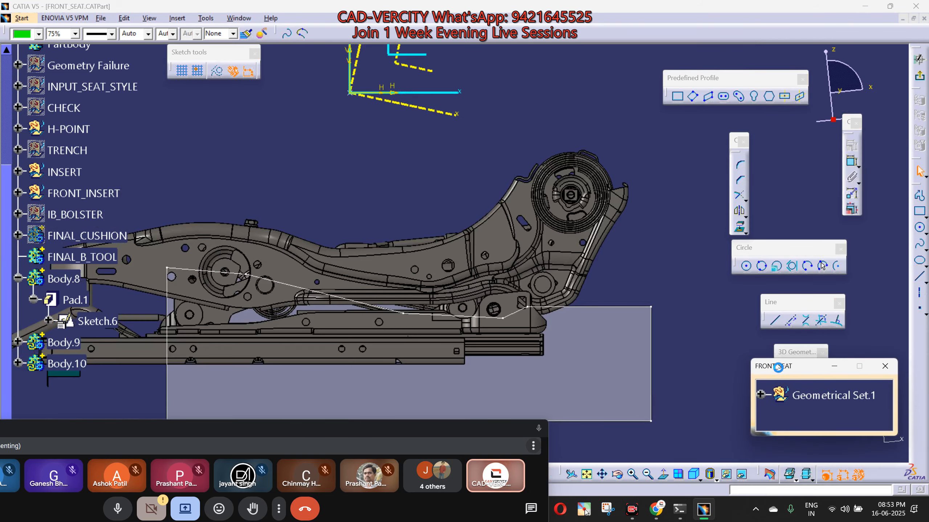
Project the curved outer edges around the rear cross tube into the sketch and dim the 3D background.
middle_click_drag(578, 300, 561, 114)
middle_click_drag(287, 193, 896, 281)
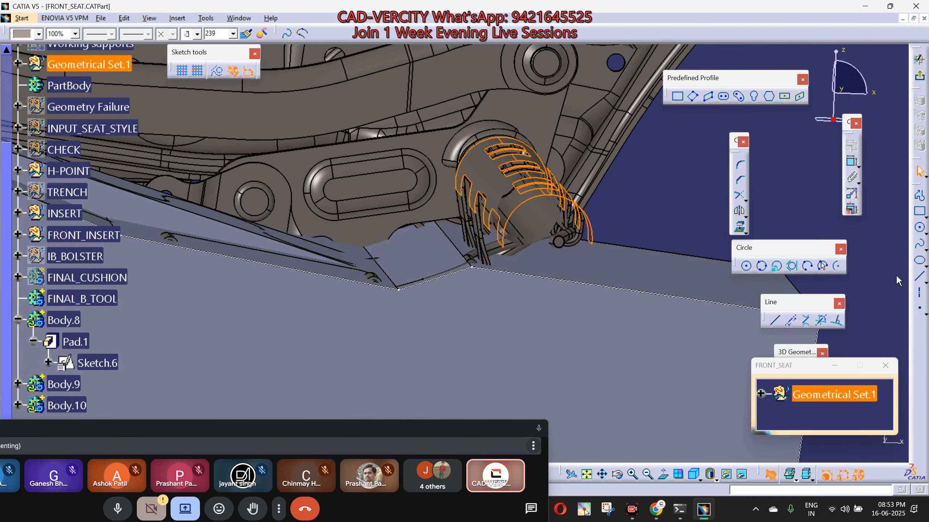
left_click(745, 233)
left_click(773, 248)
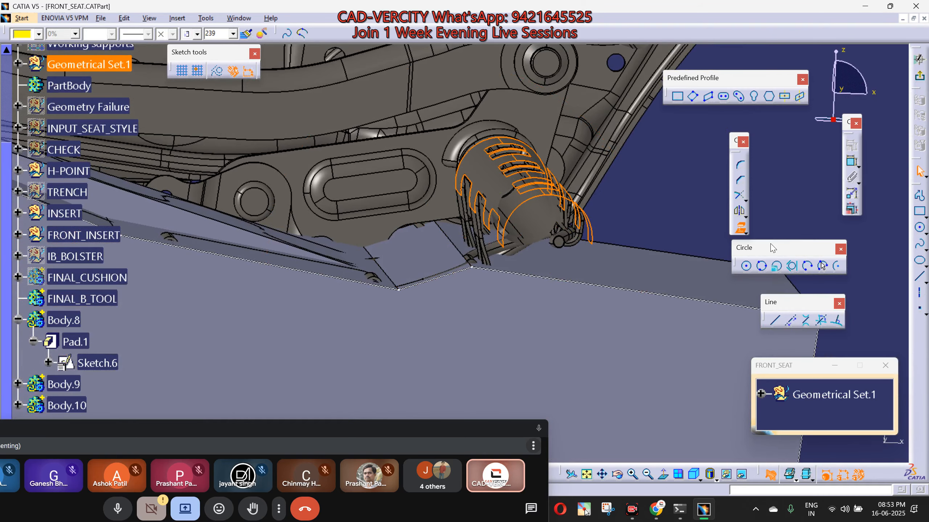
left_click(796, 481)
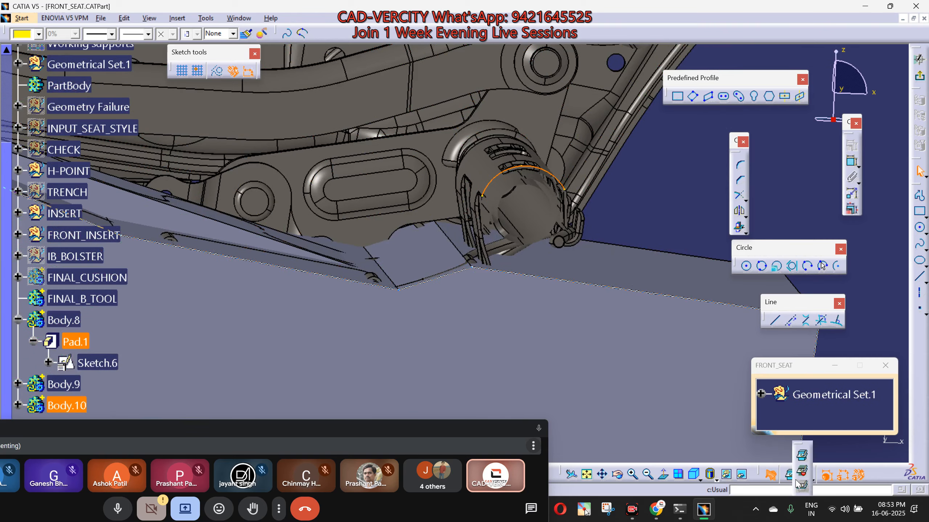
left_click(800, 476)
Delete the second projected arc above the cross tube and isolate the remaining arc from its source geometry.
middle_click_drag(549, 172, 482, 136)
right_click(480, 130)
left_click(616, 215)
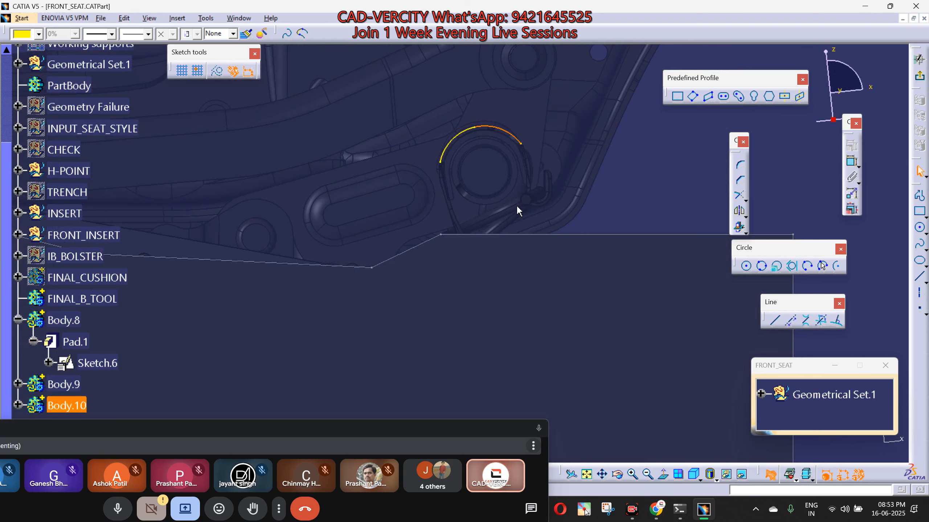
key("Delete")
right_click(456, 138)
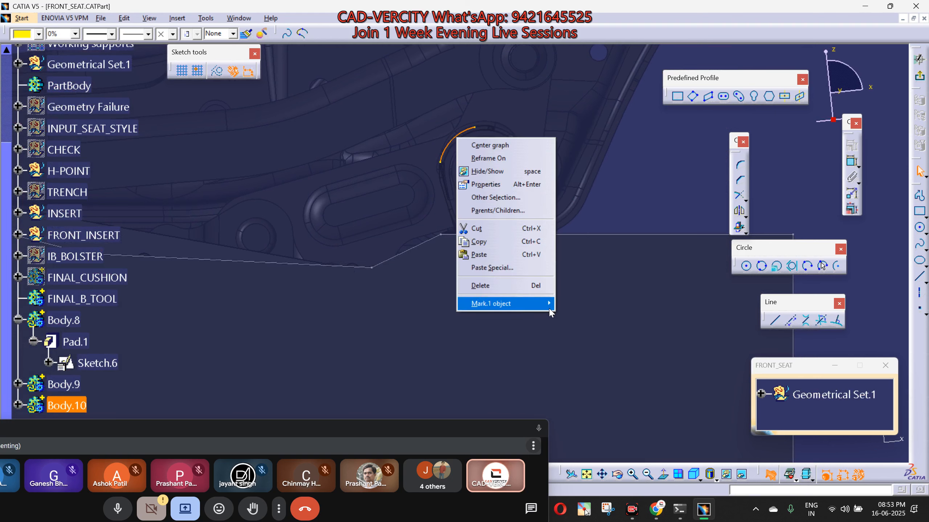
mouse_move(549, 308)
left_click(586, 336)
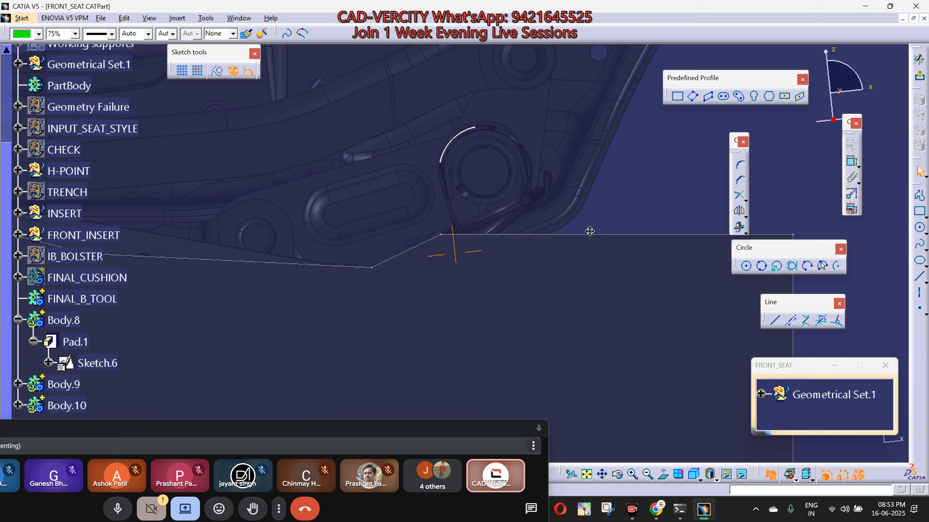
Extend the isolated arc over the cross tube to its other side and fix it in place.
middle_click_drag(590, 231, 615, 286)
left_click(741, 198)
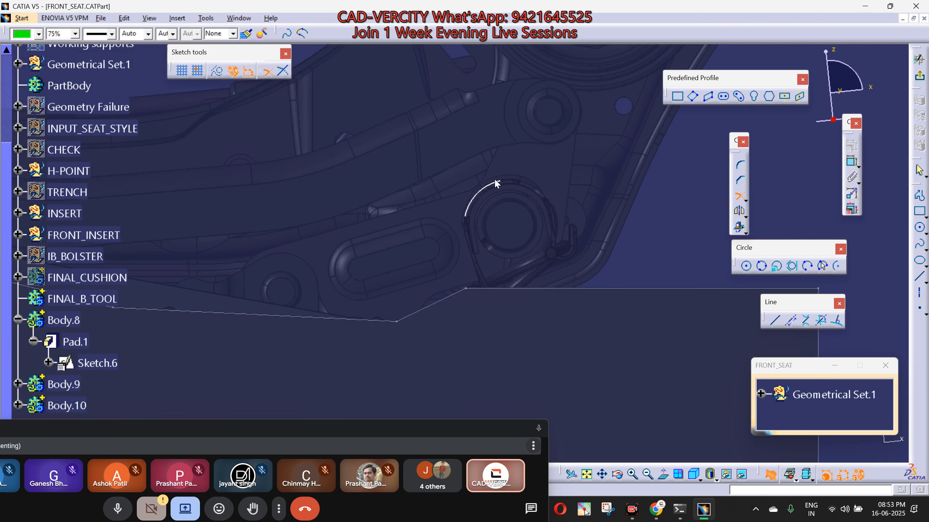
left_click(571, 229)
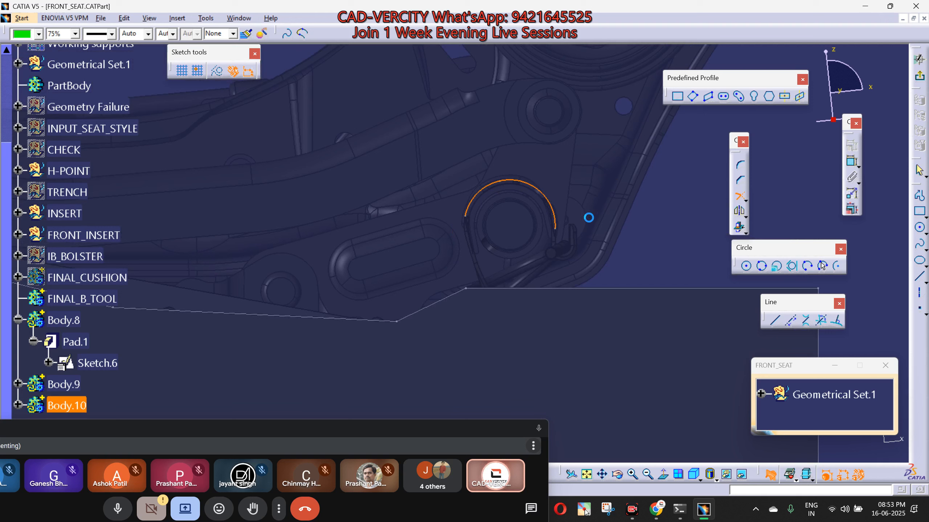
left_click(530, 185)
right_click(532, 183)
mouse_move(560, 347)
left_click(665, 364)
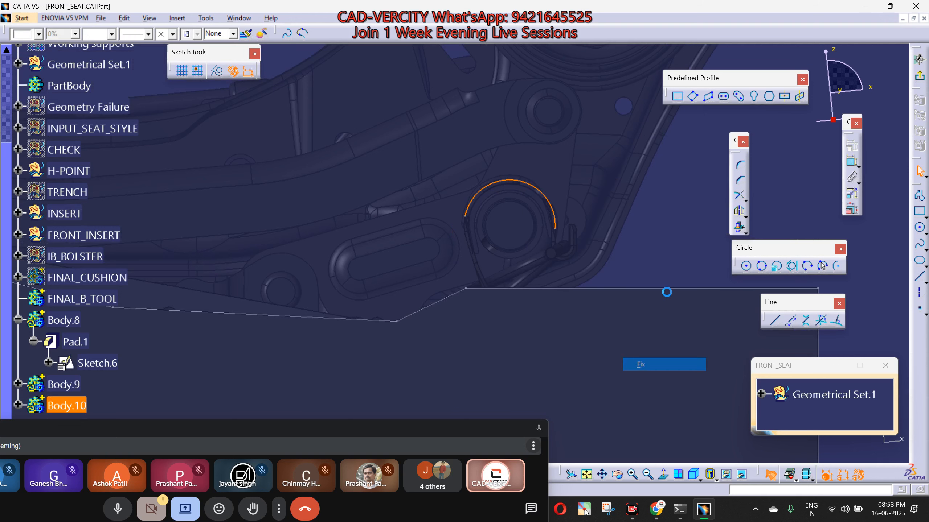
Draw a rectangle enclosing the arc and reaching below the pad's top edge, and make both vertical sides tangent to the arc.
left_click(678, 96)
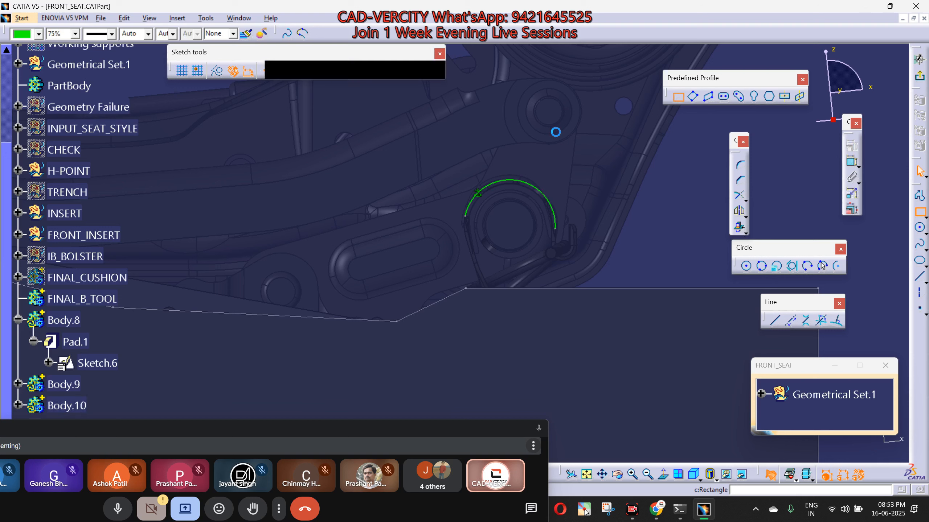
left_click(459, 160)
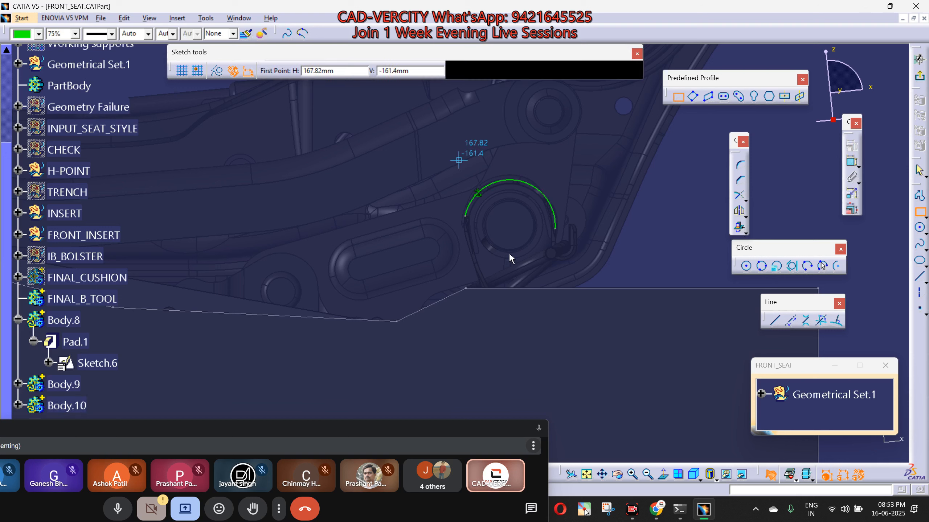
left_click(574, 361)
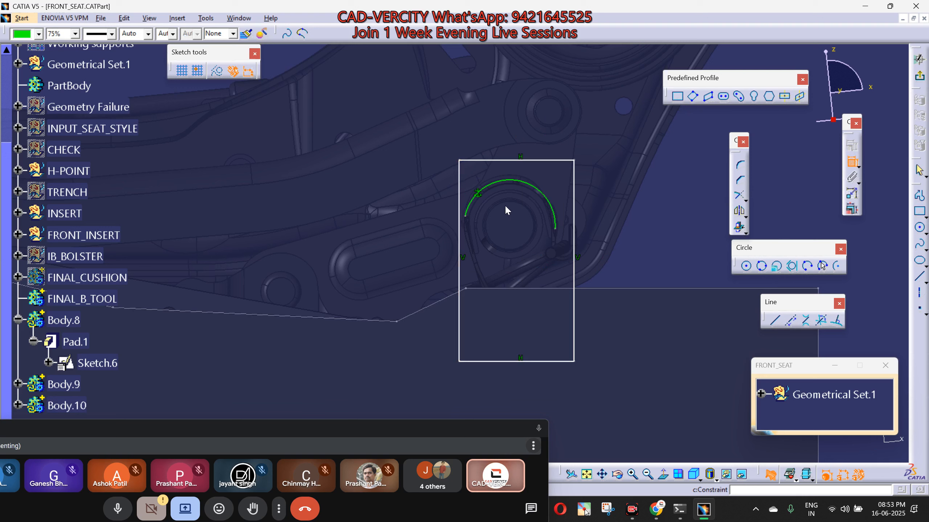
right_click(467, 228)
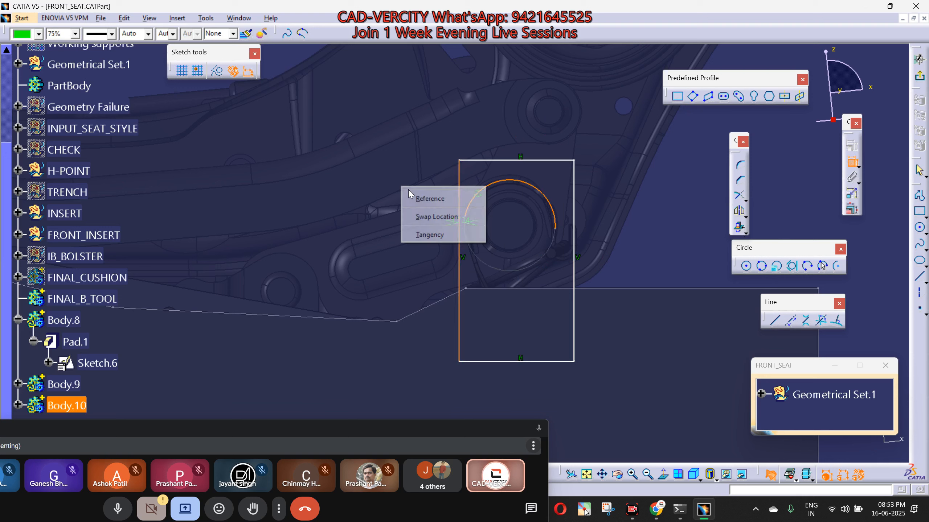
left_click(444, 235)
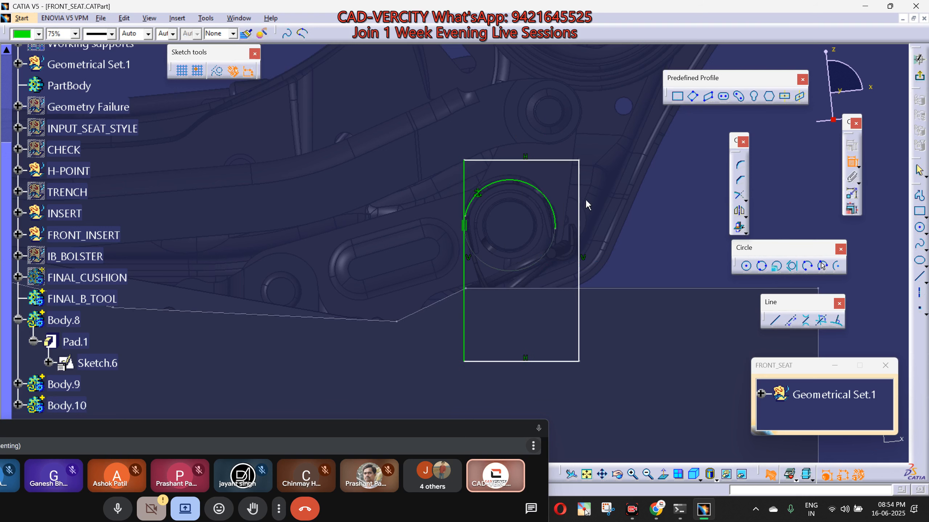
right_click(584, 225)
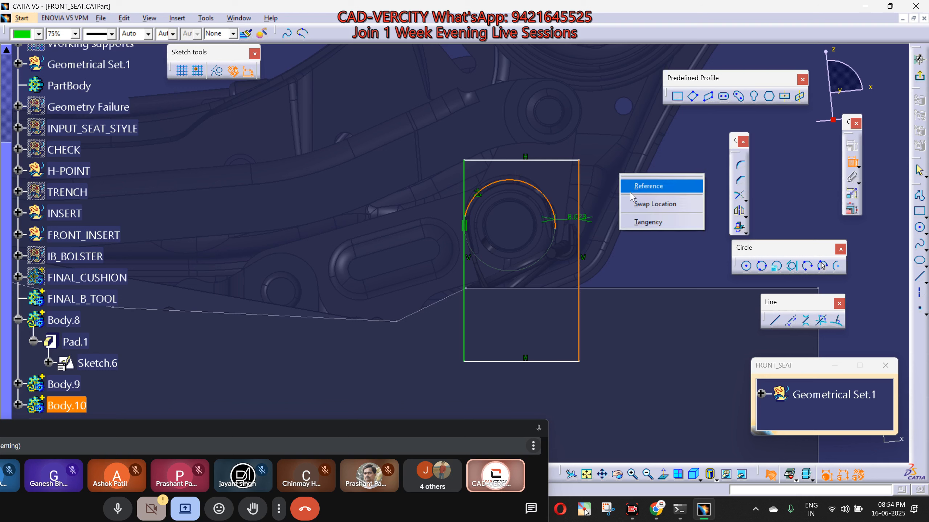
left_click(643, 222)
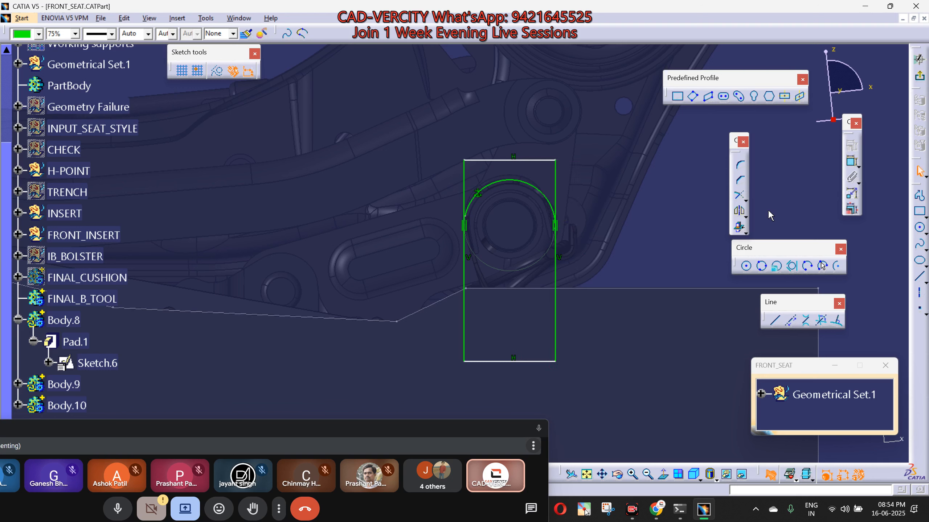
Trim the rectangle's vertical sides to the arc and delete its leftover top line.
left_click(737, 197)
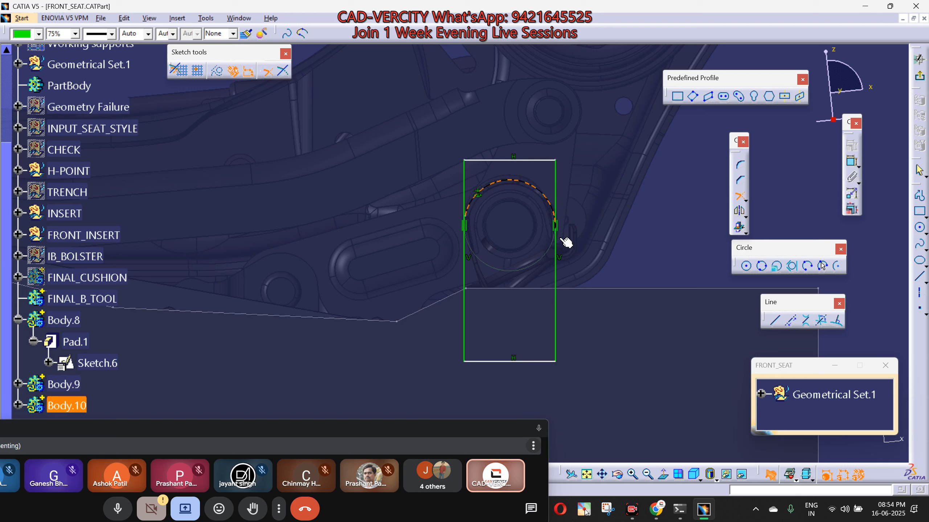
left_click(556, 263)
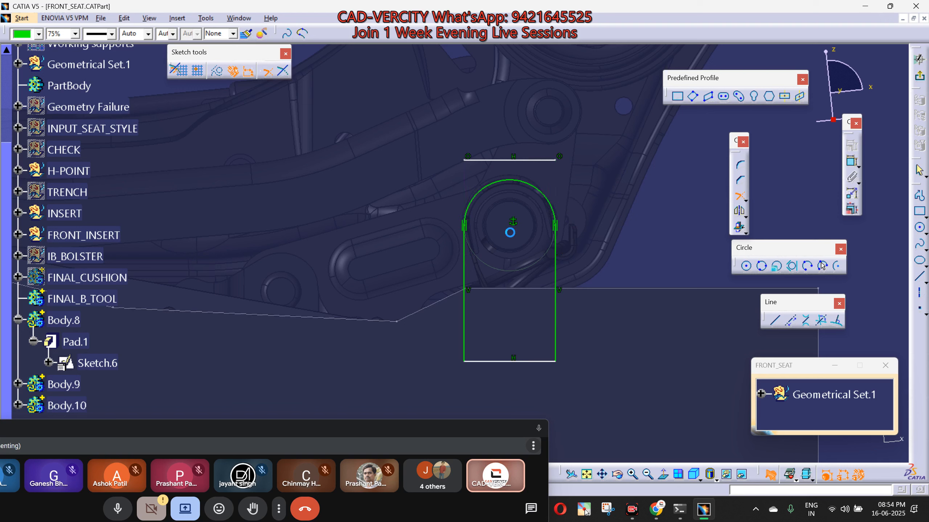
key("Escape")
left_click(506, 161)
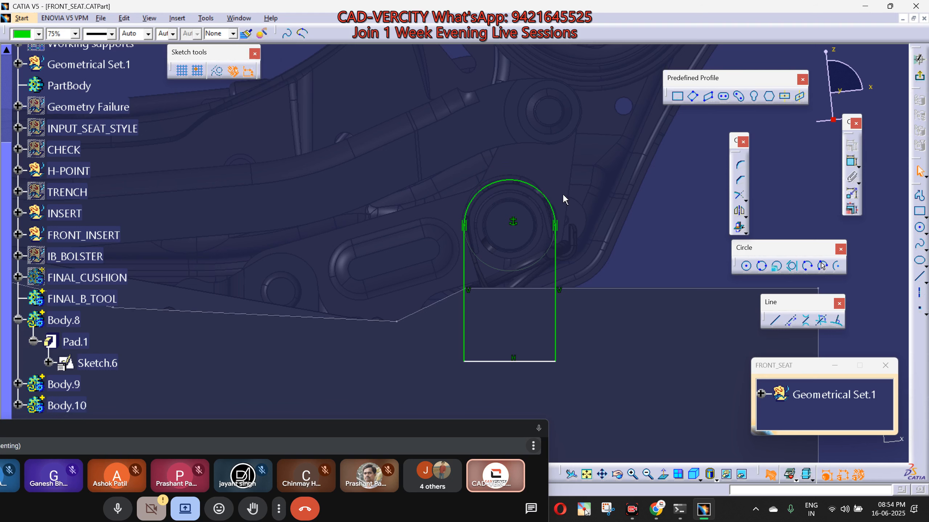
Exit the sketch and pad its arched profile about 156 mm along the rear cross tube, ending just past the tube's two raised rings.
middle_click_drag(564, 200, 583, 303, "ctrl")
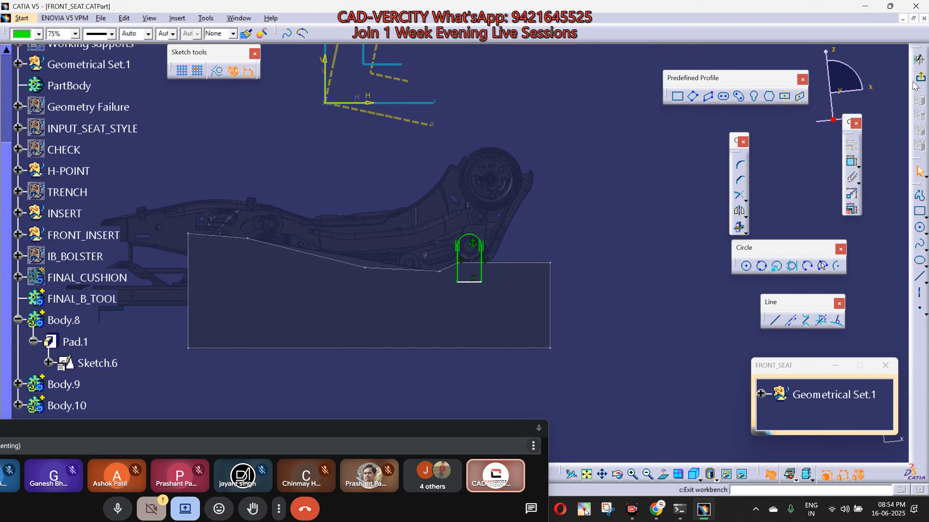
mouse_move(358, 244)
middle_mouse_down()
mouse_move(533, 325)
mouse_move(517, 353)
middle_mouse_up()
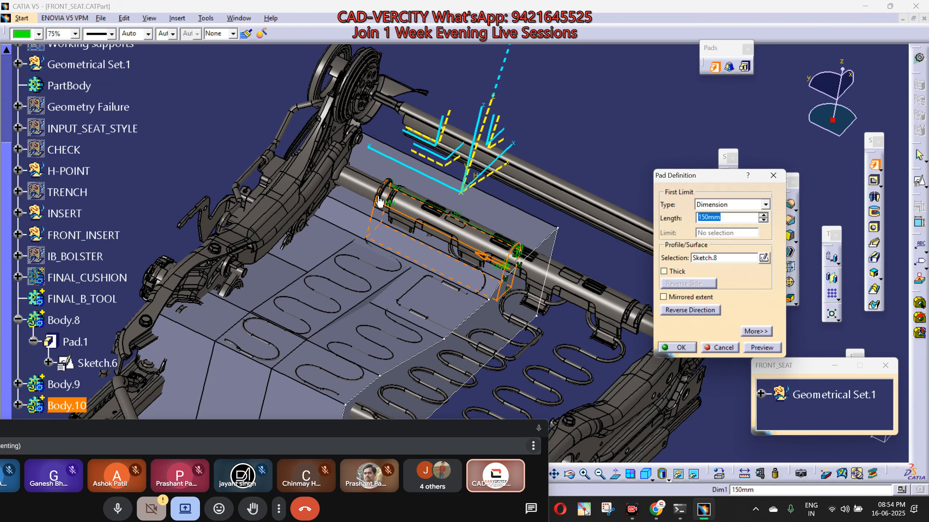
left_click_drag(387, 203, 370, 194)
middle_click_drag(363, 276, 465, 230)
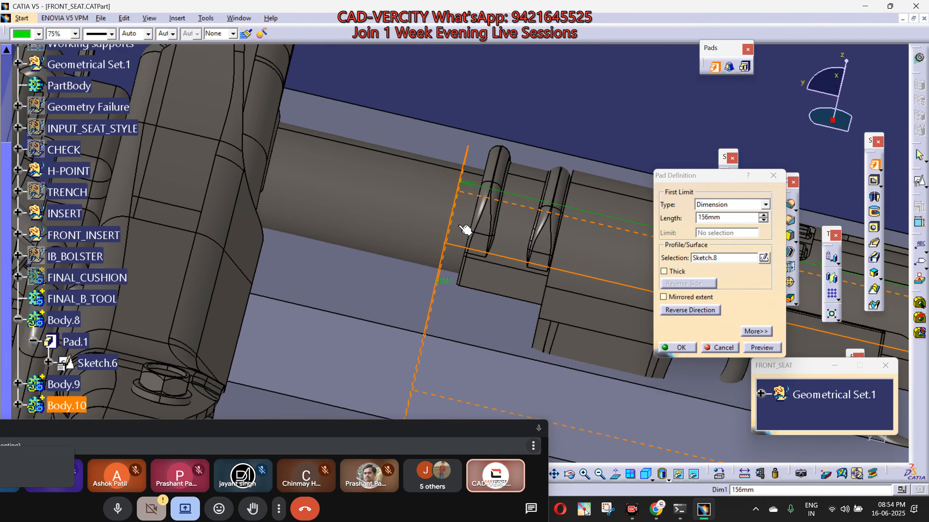
middle_click_drag(439, 199, 489, 297)
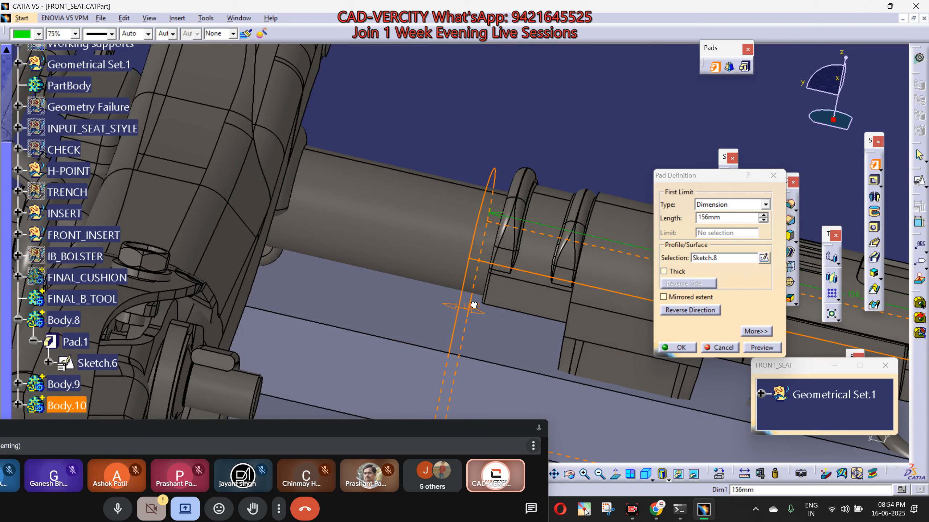
left_click_drag(474, 305, 482, 307)
left_click(681, 347)
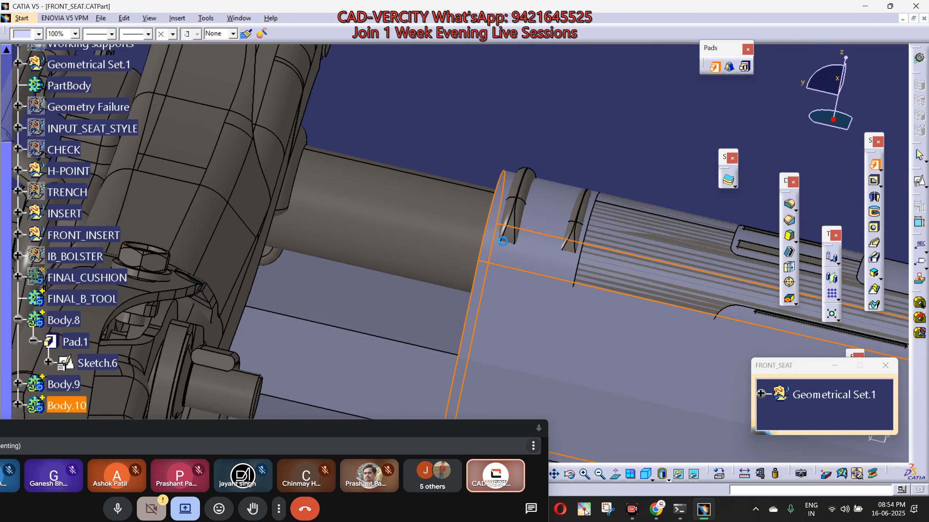
Insert a new body for the next cross tube clearance pad.
middle_click_drag(684, 348, 367, 300)
scroll(439, 202, "down", 5)
left_click(236, 137)
key("alt+i")
key("b")
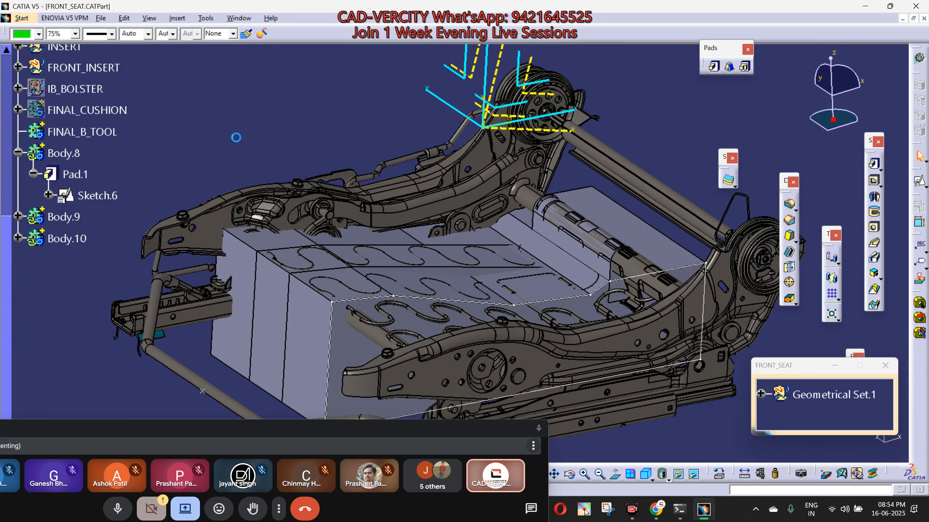
Expand Body.10 in the tree and unhide Sketch.8 under Pad.3.
left_click(18, 238)
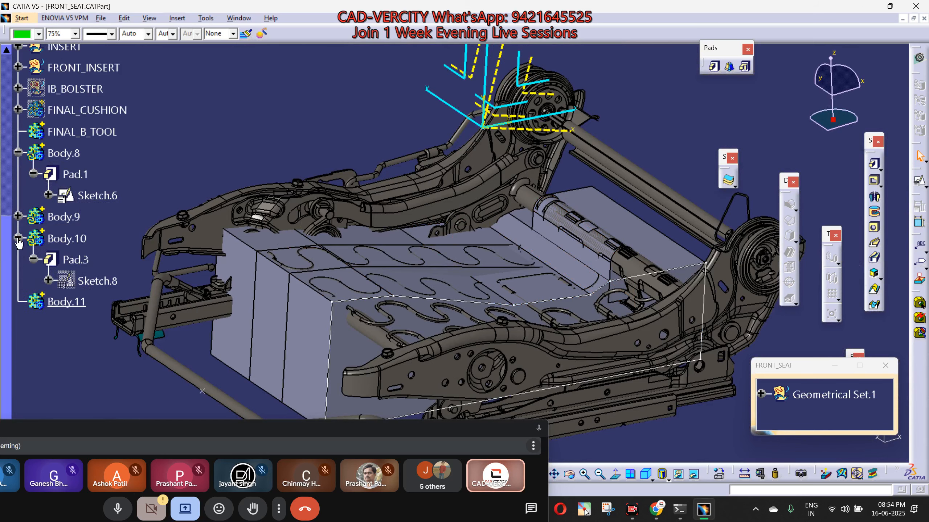
right_click(83, 289)
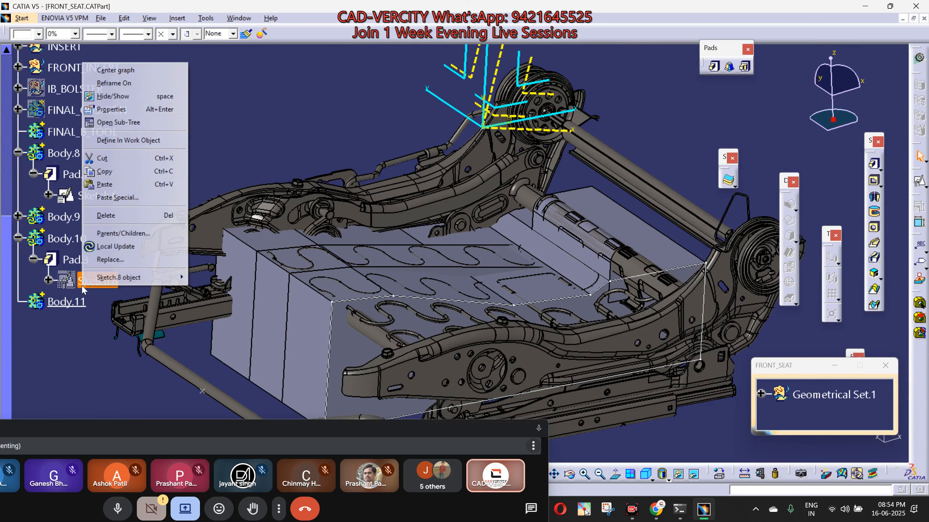
left_click(163, 197)
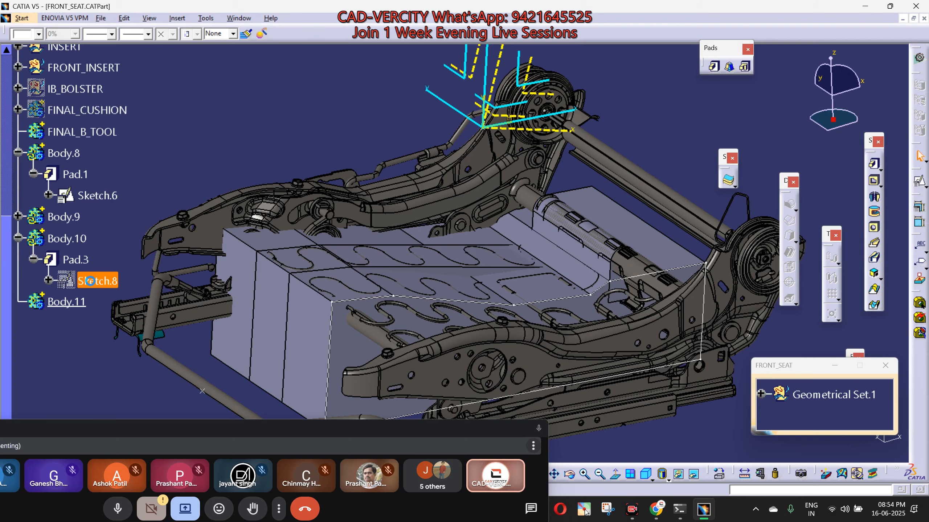
scroll(539, 228, "up", 1)
middle_click_drag(539, 227, 560, 282)
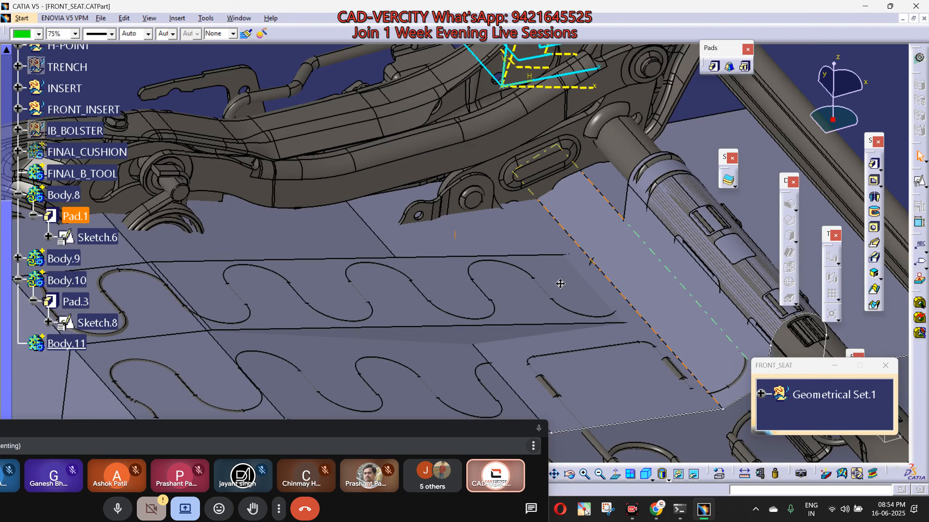
middle_click(660, 342)
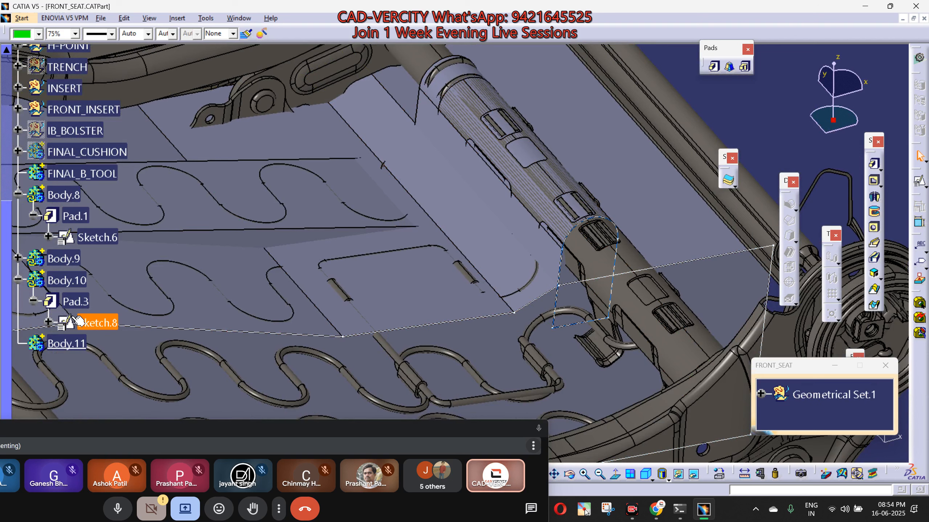
Copy Sketch.8 into Body.11 and open the pasted sketch for editing.
right_click(85, 323)
key("c")
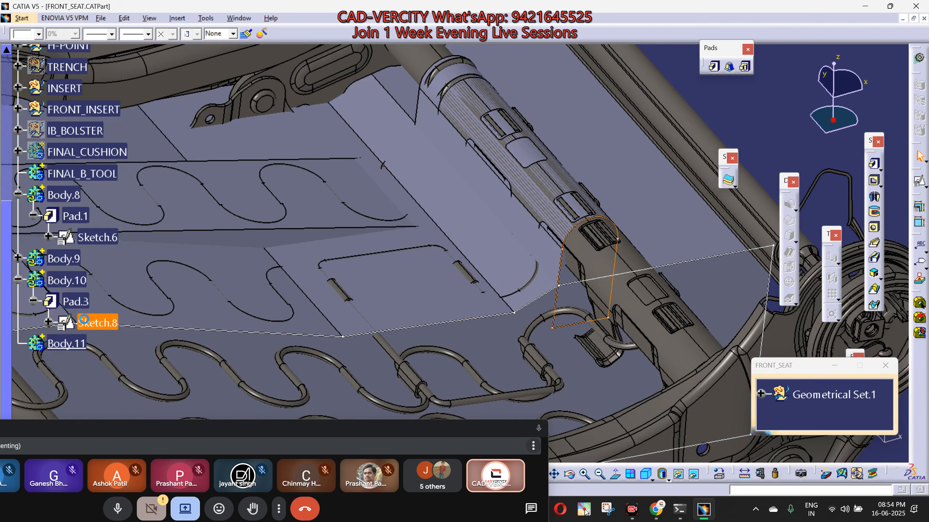
mouse_move(72, 315)
middle_mouse_down()
mouse_move(80, 314)
mouse_move(81, 344)
middle_mouse_up()
right_click(73, 341)
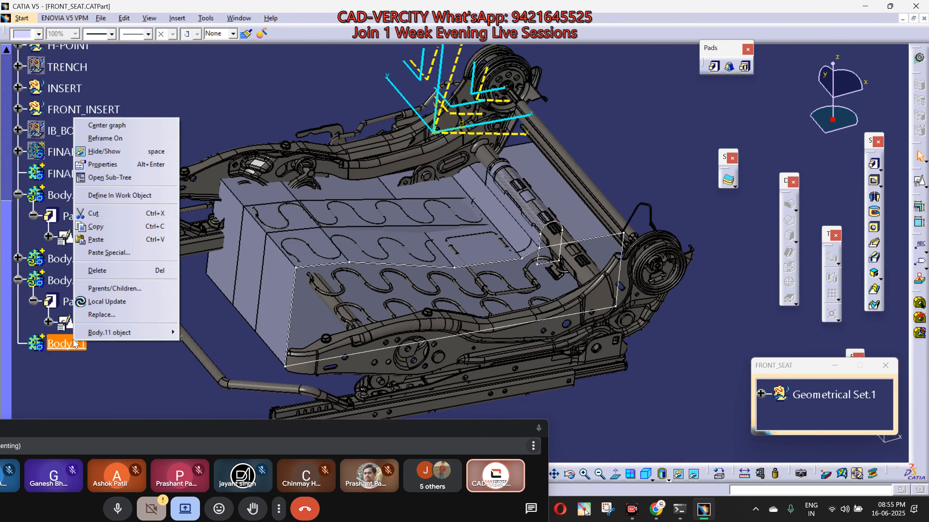
key("p")
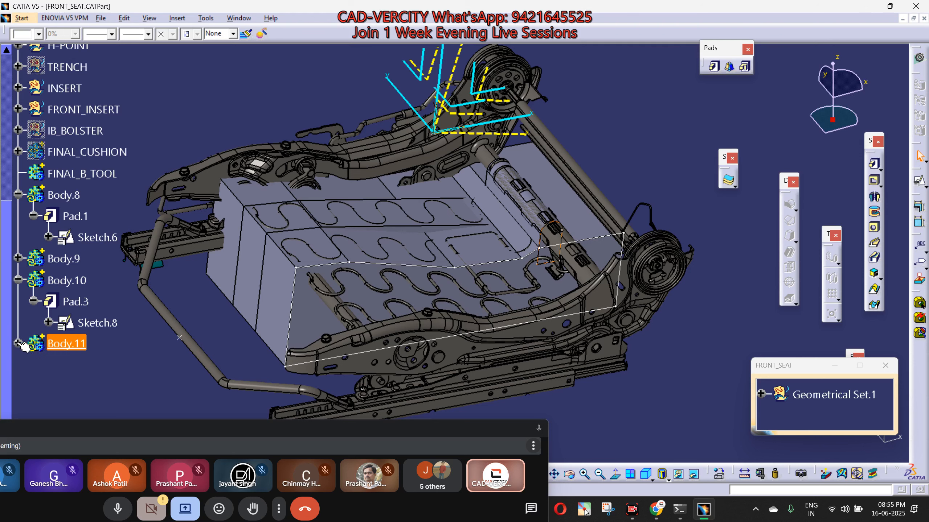
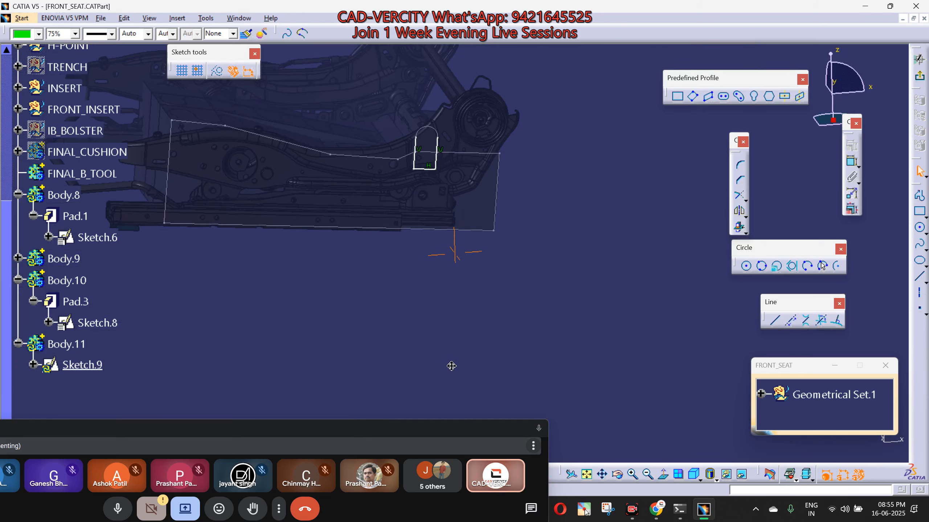
Display the surrounding seat frame at full intensity behind the pasted sketch so its faces near the cross tube's end can be picked.
mouse_move(372, 296)
middle_mouse_down()
mouse_move(438, 294)
mouse_move(316, 197)
mouse_move(284, 197)
mouse_move(289, 259)
mouse_move(472, 374)
middle_mouse_up()
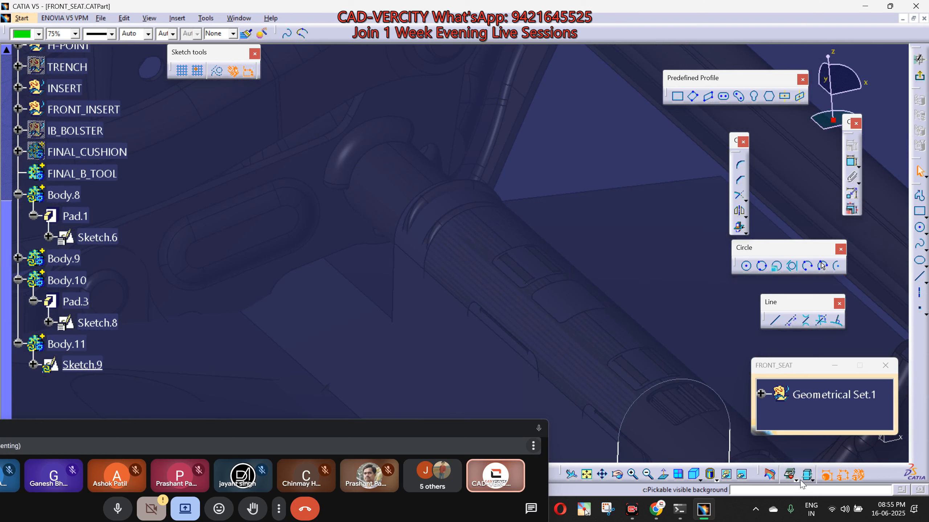
left_click(811, 479)
left_click(806, 456)
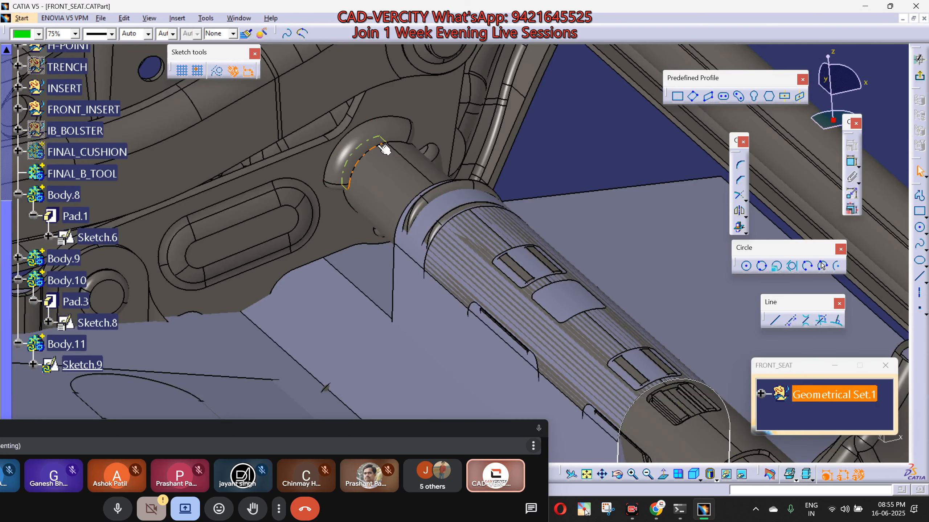
Try to intersect the cross tube's cylindrical face with the sketch plane.
left_click(385, 149)
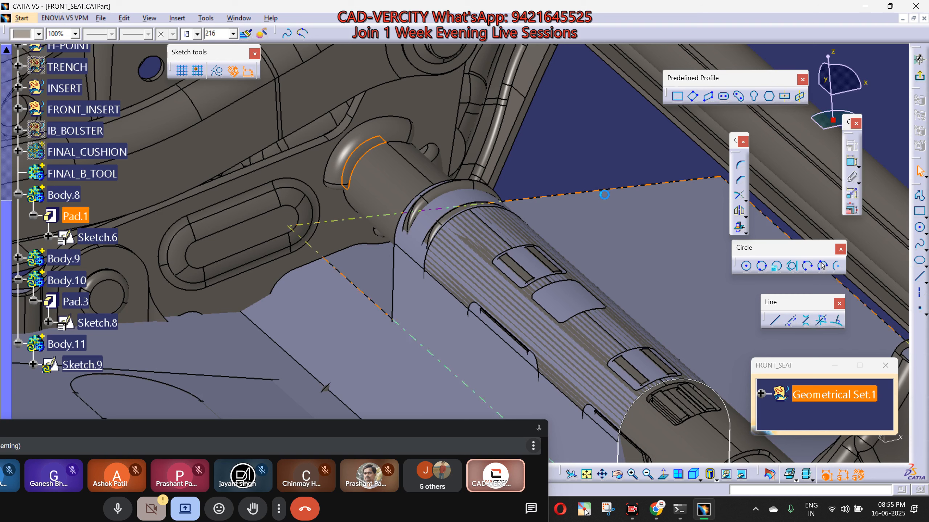
left_click(371, 155)
left_click(369, 150)
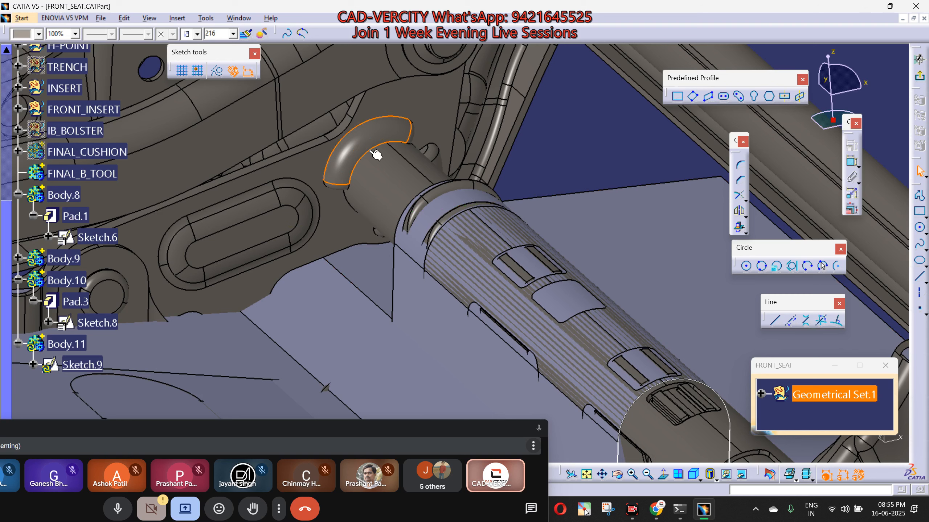
middle_click_drag(512, 341, 480, 229)
middle_click_drag(528, 300, 607, 404)
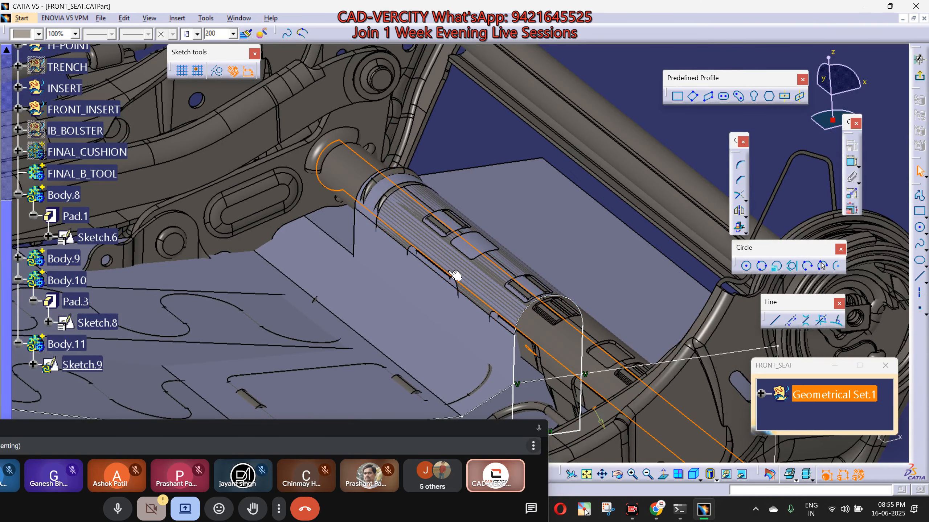
middle_click_drag(464, 304, 393, 181)
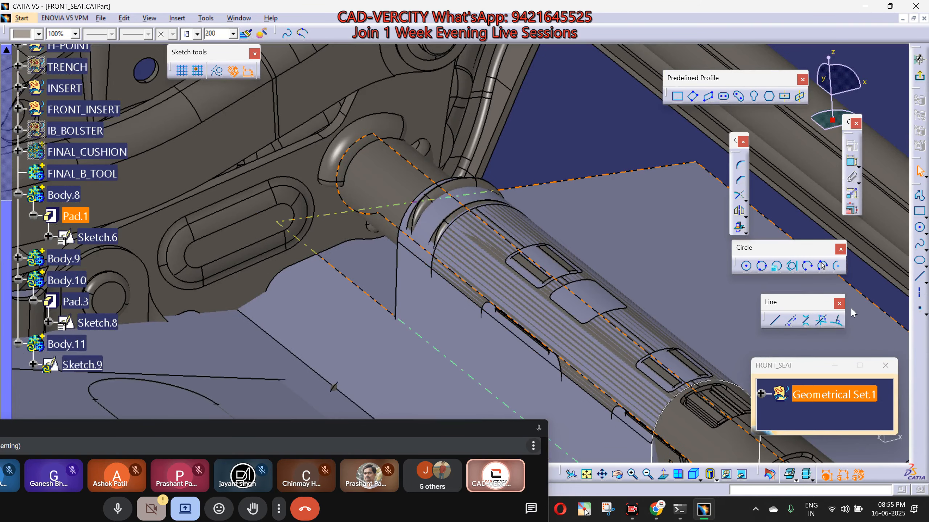
left_click(739, 229)
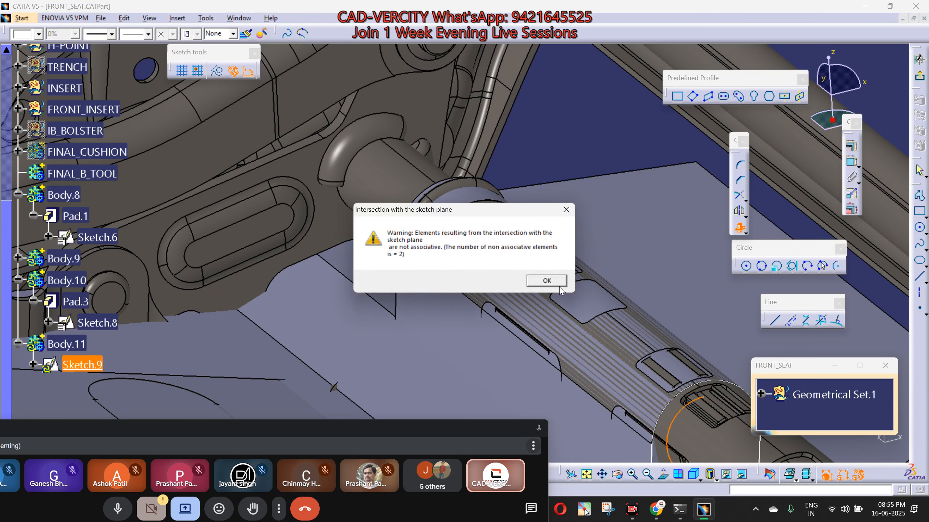
left_click(546, 281)
left_click(398, 199)
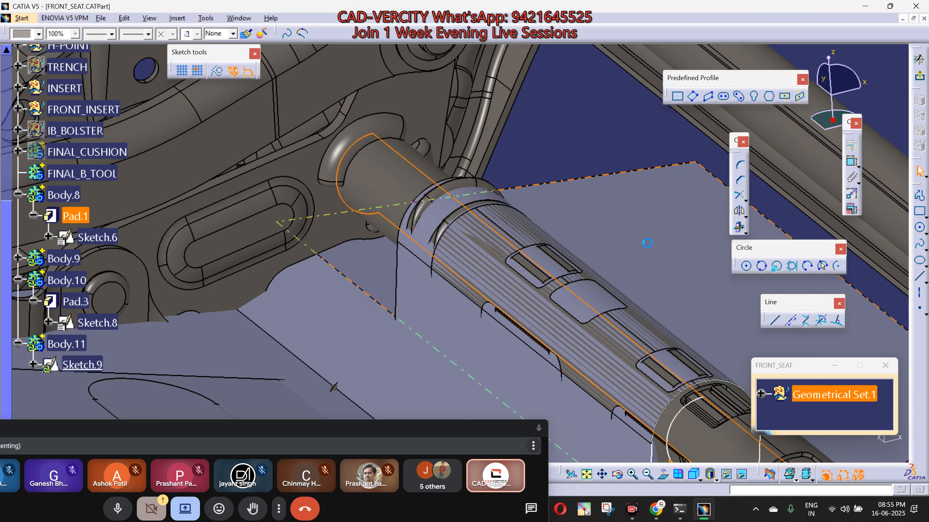
left_click(747, 231)
left_click(544, 279)
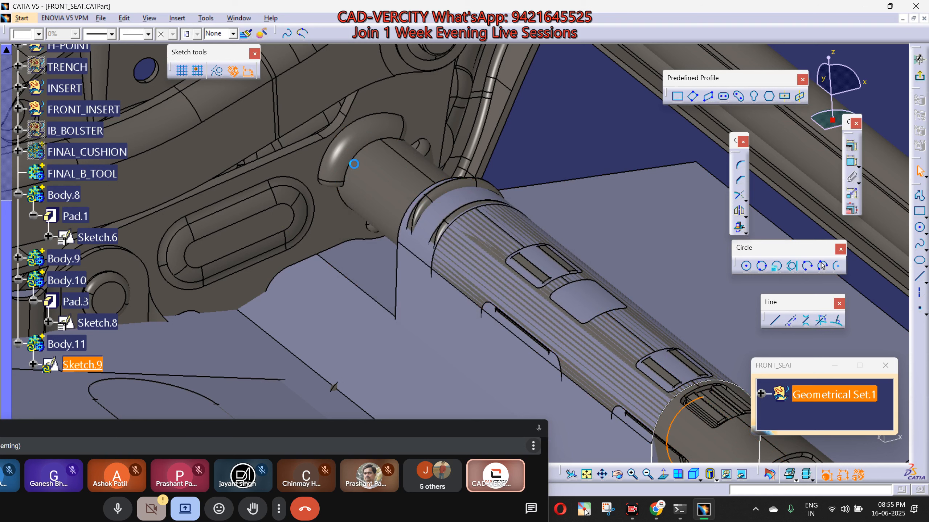
Project the cross tube's cylindrical face onto the sketch plane and return the 3D background to its dimmed display.
left_click(746, 232)
left_click(718, 419)
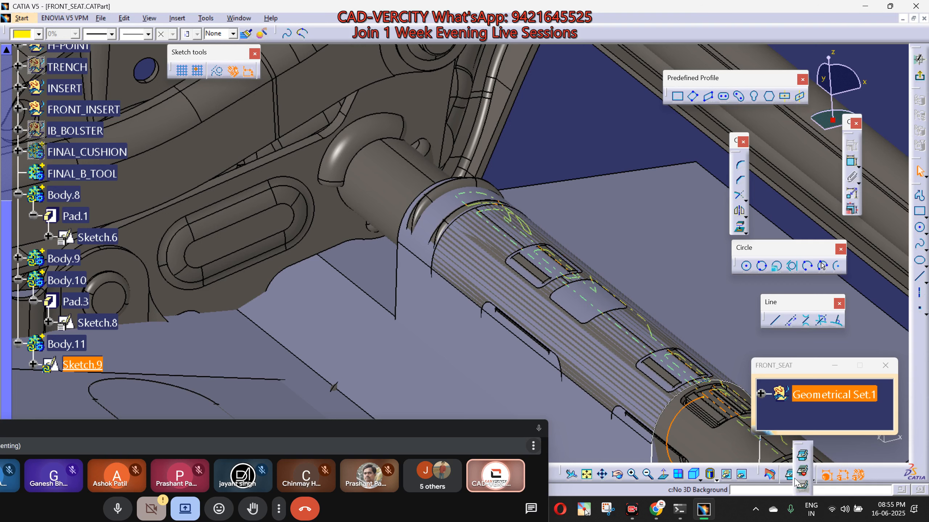
left_click(791, 475)
left_click(664, 480)
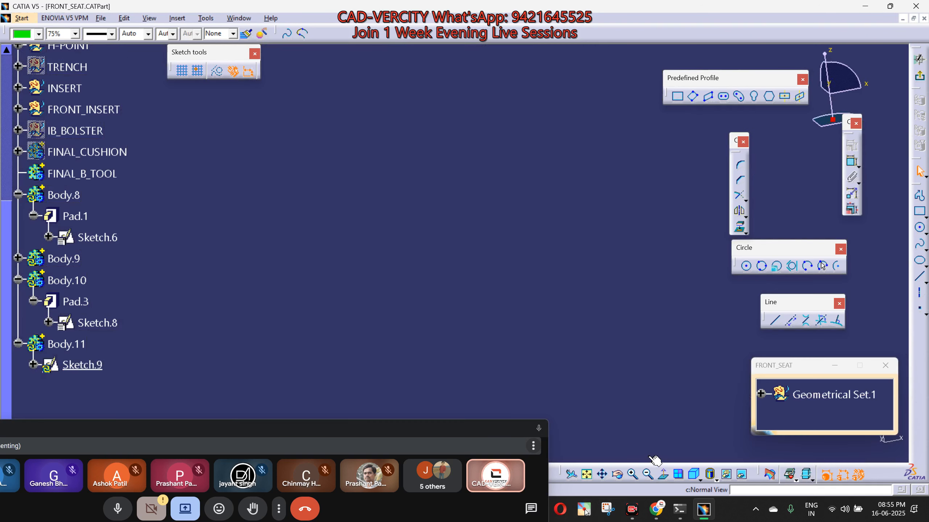
mouse_move(634, 347)
middle_mouse_down()
mouse_move(474, 162)
mouse_move(430, 127)
middle_mouse_up()
mouse_move(627, 377)
middle_mouse_down()
mouse_move(543, 324)
mouse_move(553, 178)
mouse_move(524, 223)
mouse_move(456, 206)
middle_mouse_up()
Isolate the projected tube arc from its source geometry.
right_click(464, 229)
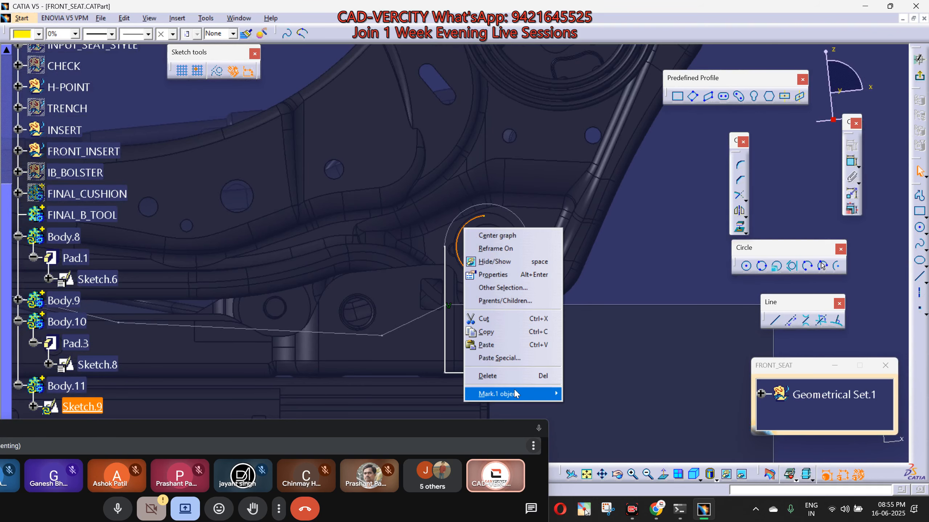
mouse_move(517, 394)
left_click(602, 419)
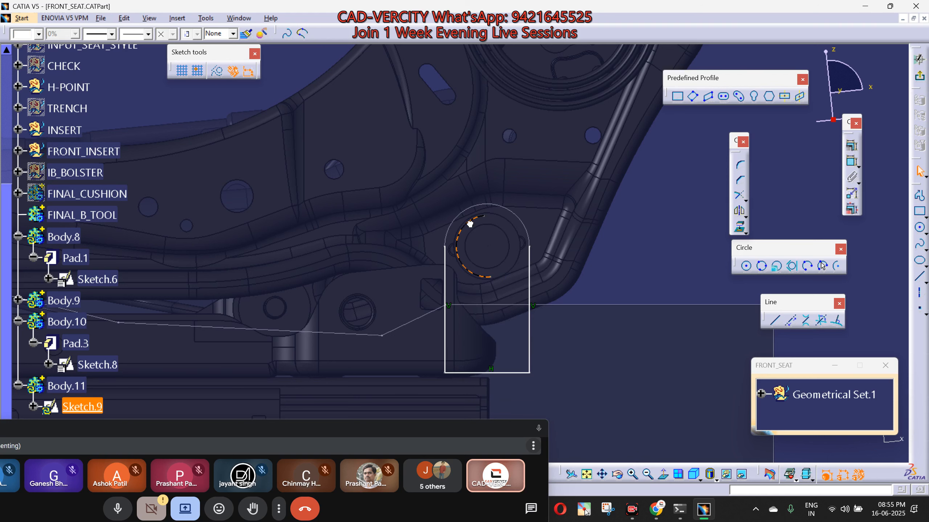
left_click(698, 180)
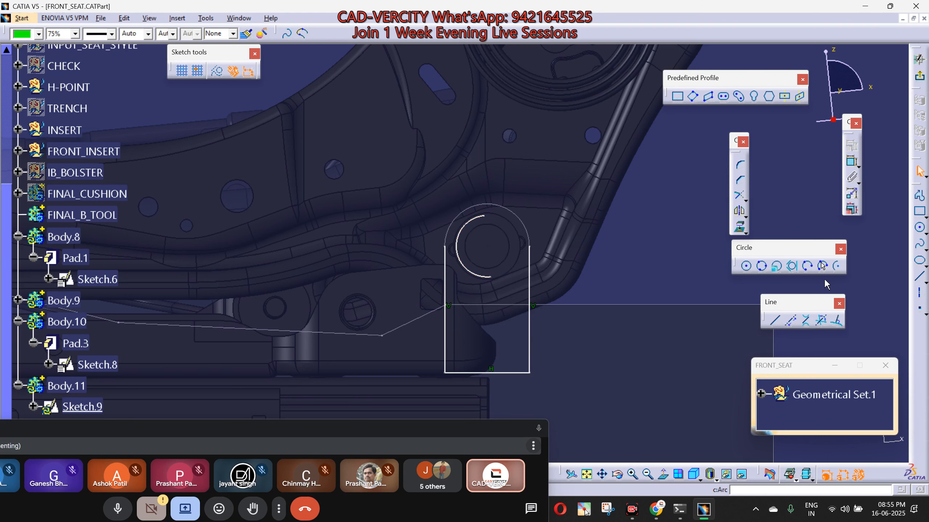
Close the isolated tube arc into a full circle and fix it in place.
left_click(747, 198)
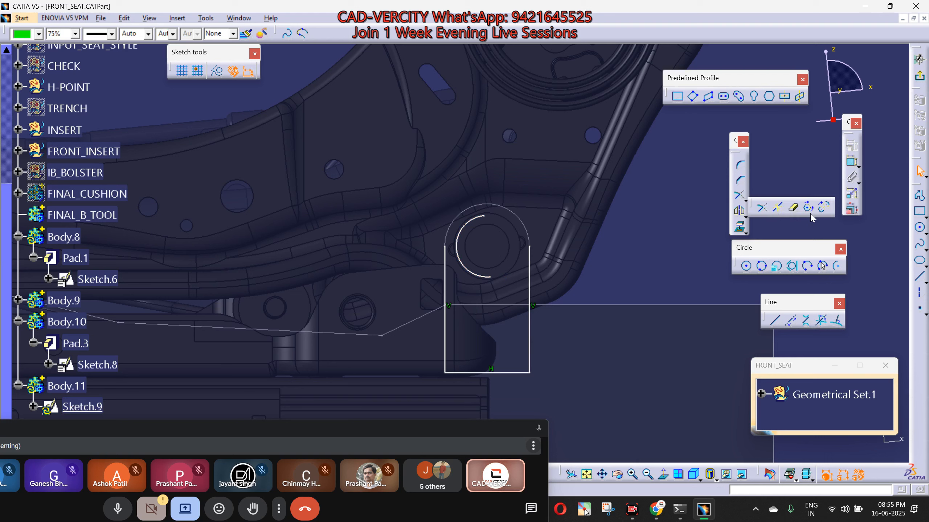
left_click(474, 224)
right_click(472, 223)
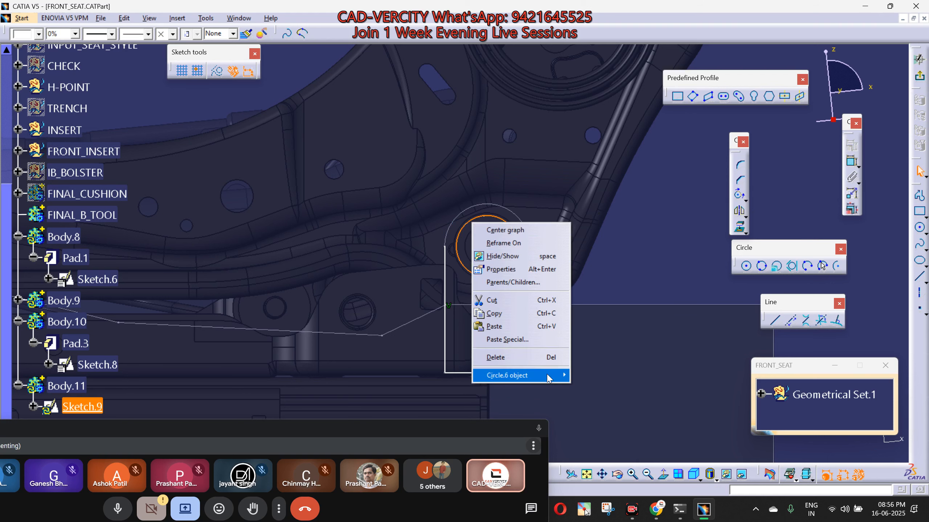
mouse_move(547, 378)
left_click(585, 392)
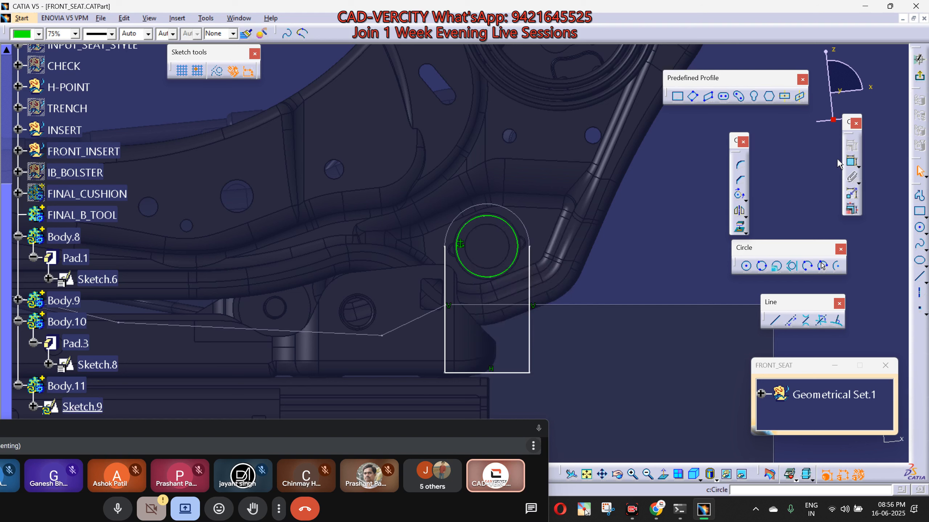
Make both vertical sides of the copied profile tangent to the fixed circle.
left_click(452, 256)
left_click(458, 257)
right_click(460, 175)
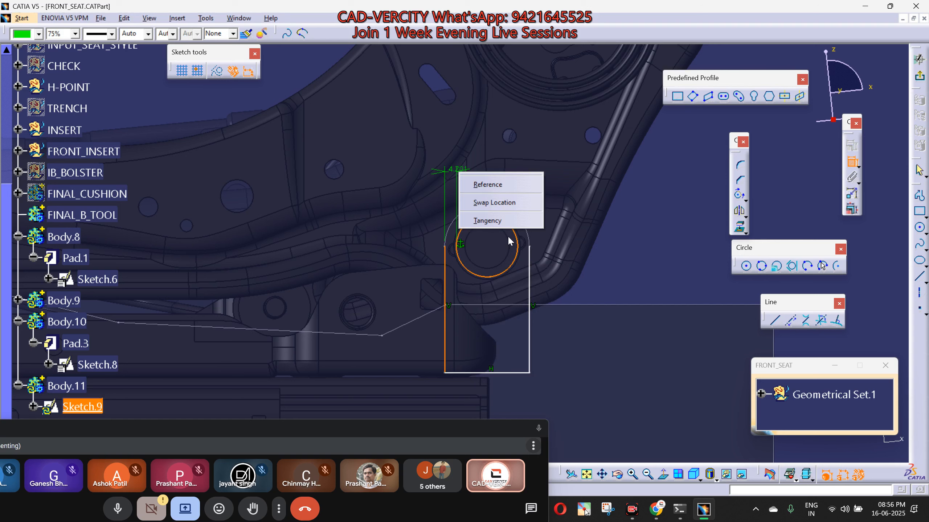
left_click(501, 221)
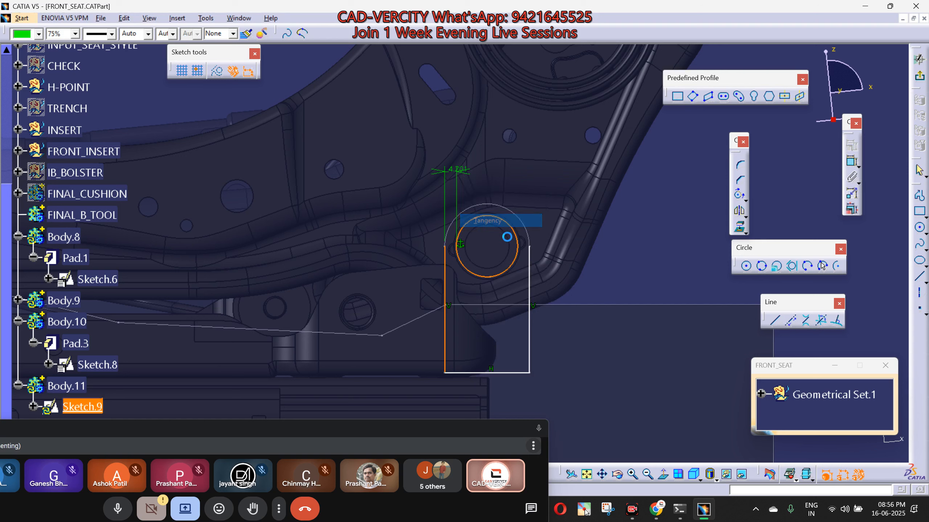
left_click(542, 285)
right_click(593, 199)
left_click(617, 245)
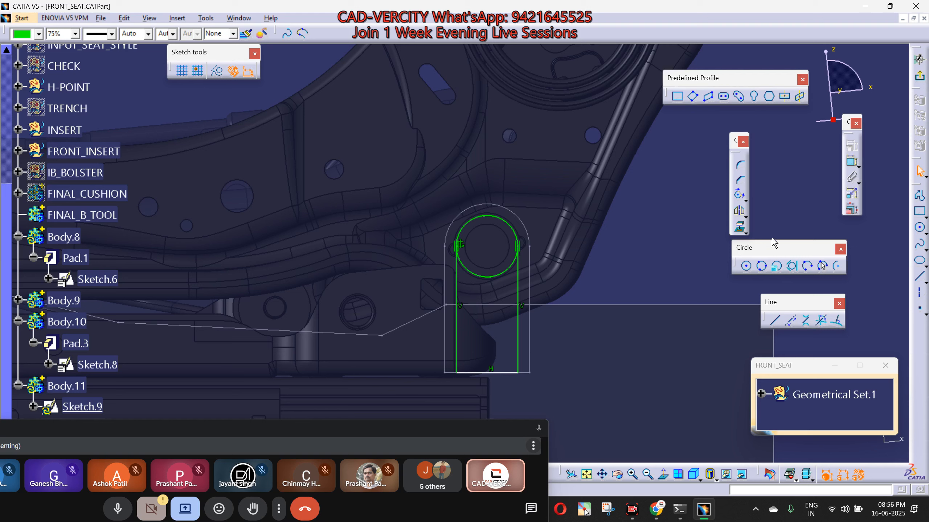
Trim away the lower-right part of the fixed circle where it meets the profile's vertical side.
left_click(744, 199)
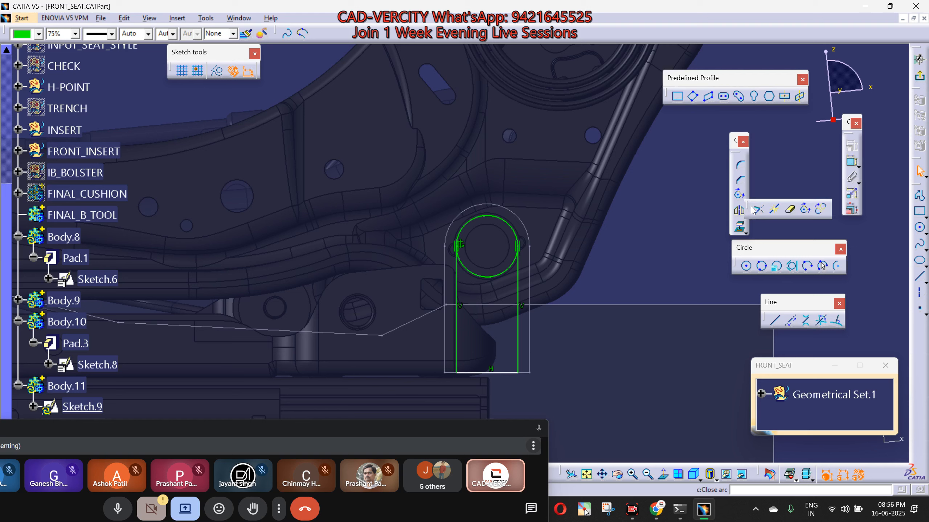
left_click(756, 207)
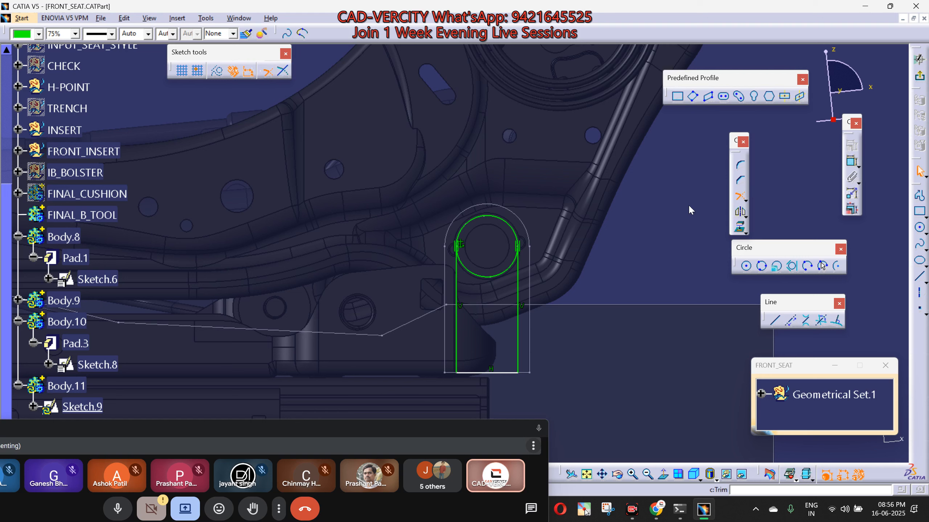
left_click(468, 251)
left_click(497, 219)
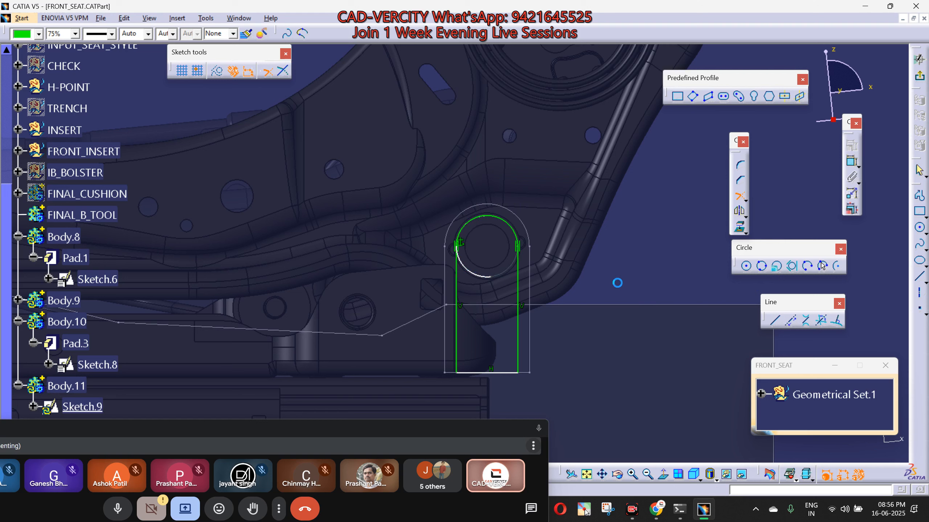
left_click(506, 271)
left_click(491, 278)
left_click(590, 313)
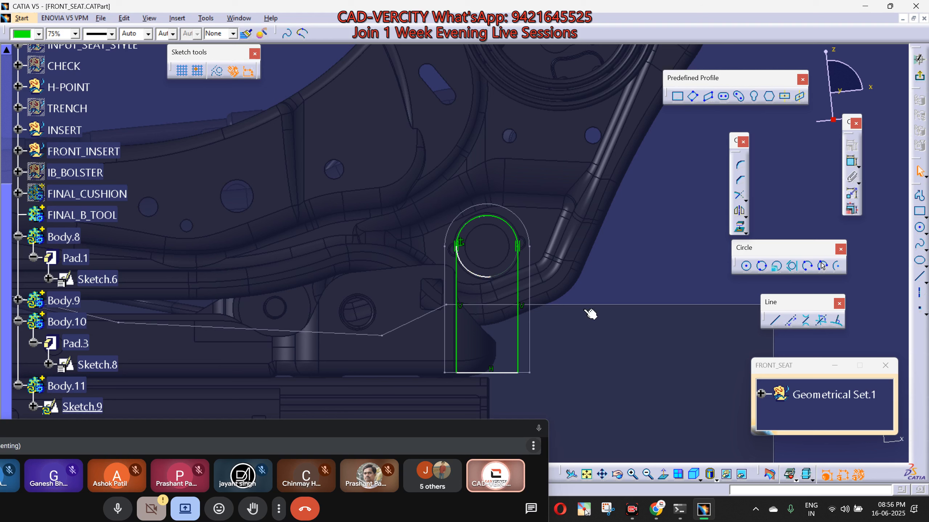
Remove the leftover lower-left arc so the circle's upper half caps the profile, and finish the sketch.
left_click(476, 272)
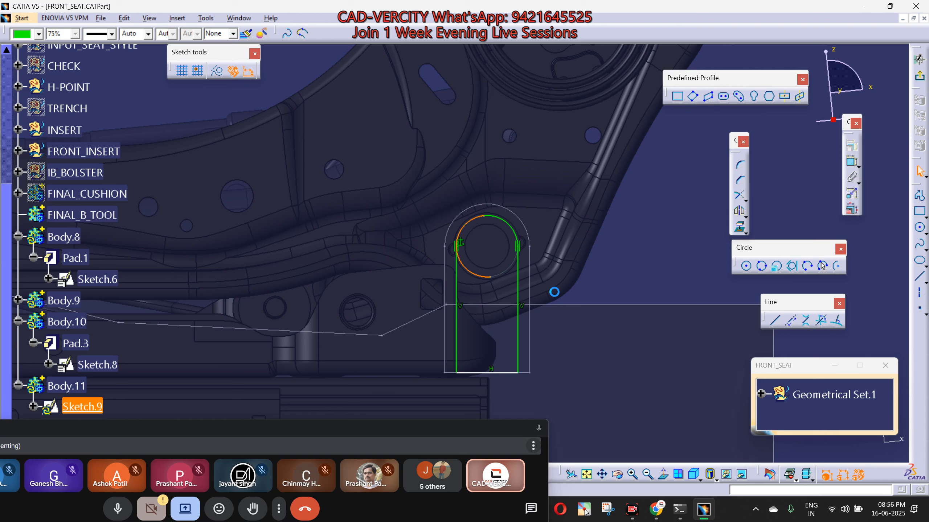
left_click(554, 292)
left_click(475, 274)
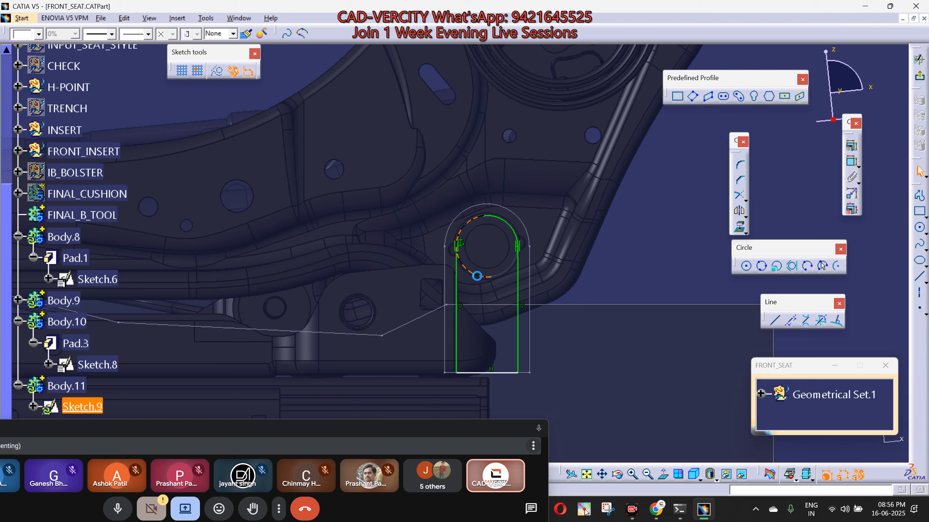
left_click(483, 278)
left_click(476, 276)
left_click(477, 277)
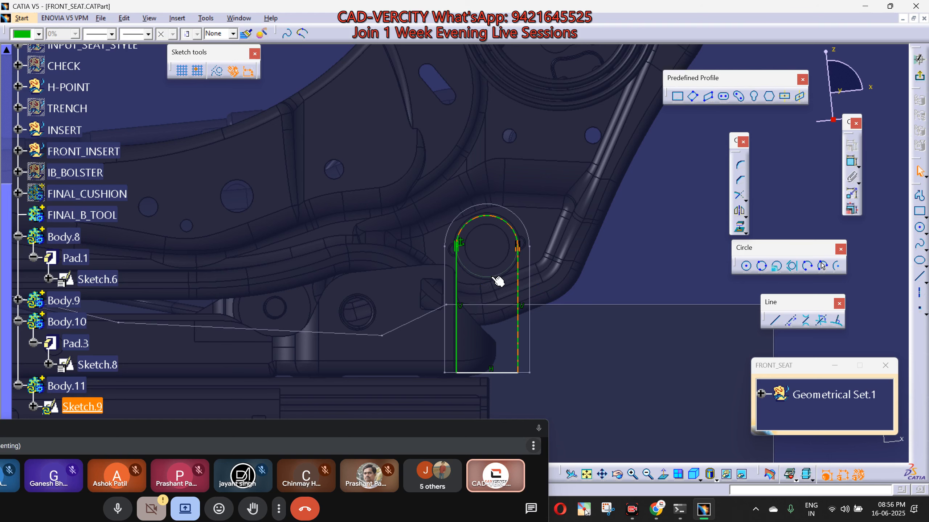
left_click(575, 293)
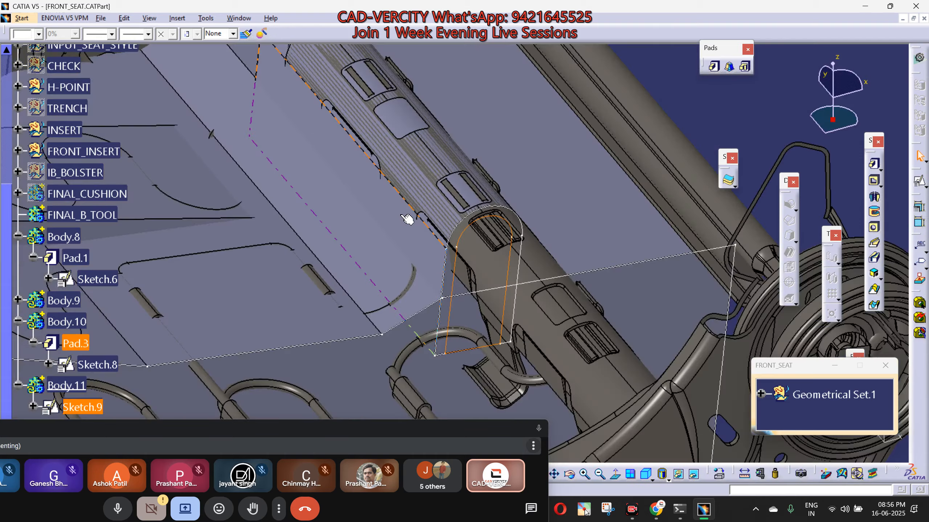
Pad the arched profile along the bare tube section towards the side frame, with a 211 mm first limit and adjusted second limit, and save the part.
mouse_move(406, 220)
middle_mouse_down()
mouse_move(405, 249)
mouse_move(637, 311)
middle_mouse_up()
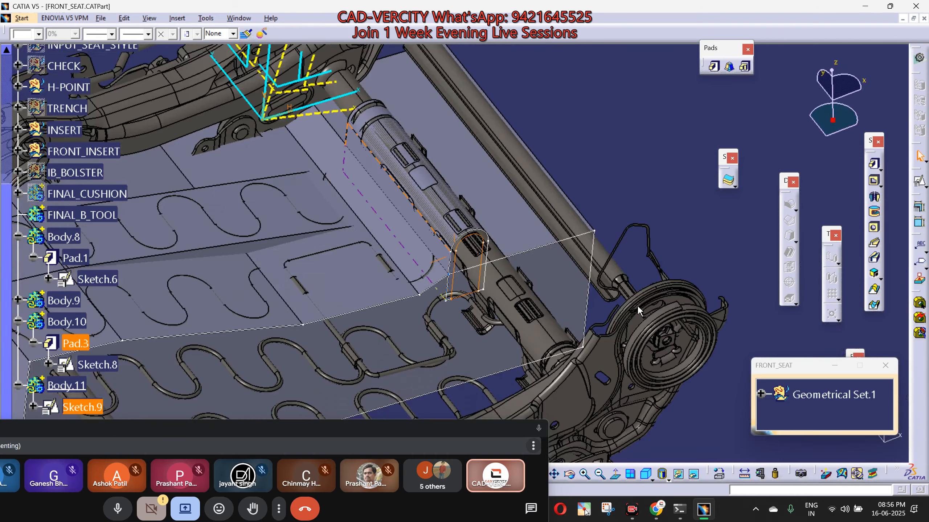
left_click(713, 66)
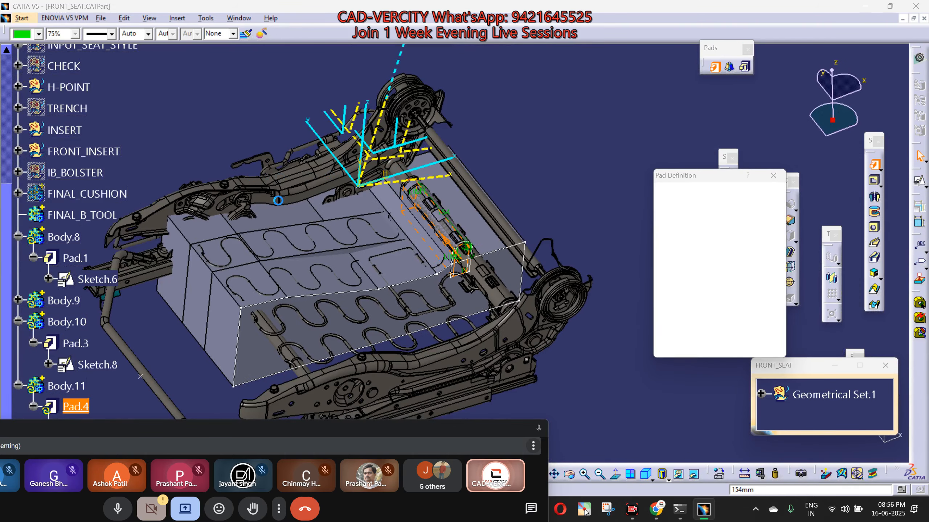
scroll(394, 215, "up", 5)
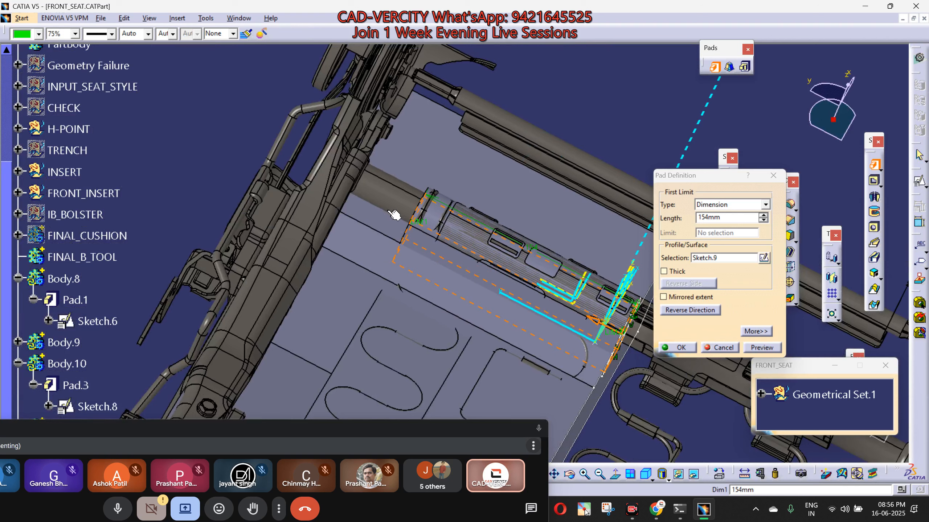
left_click_drag(373, 208, 337, 186)
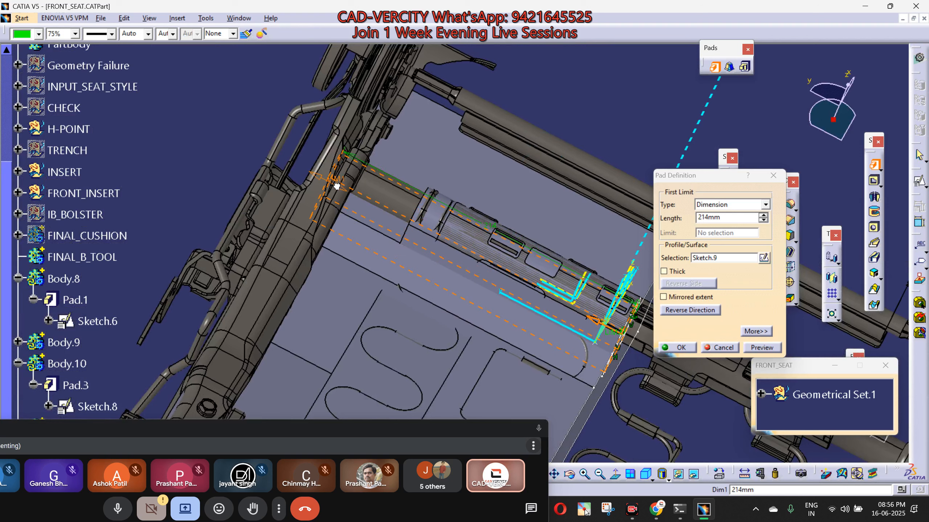
left_click(607, 332)
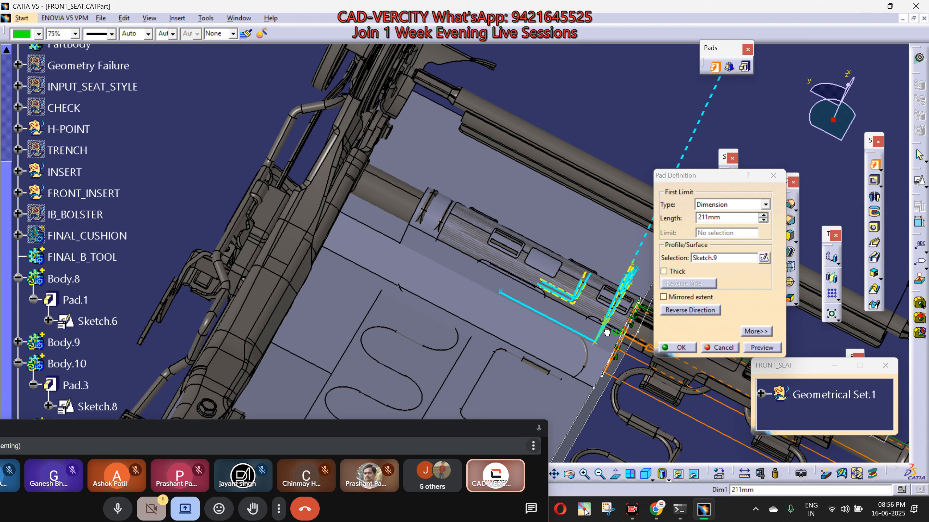
left_click(640, 346)
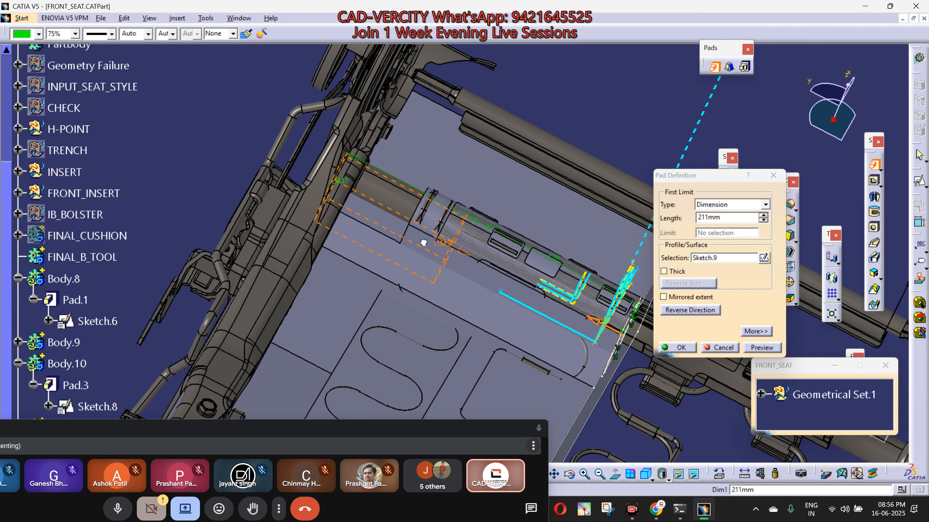
left_click(677, 347)
middle_click_drag(476, 304, 452, 252)
key("ctrl+s")
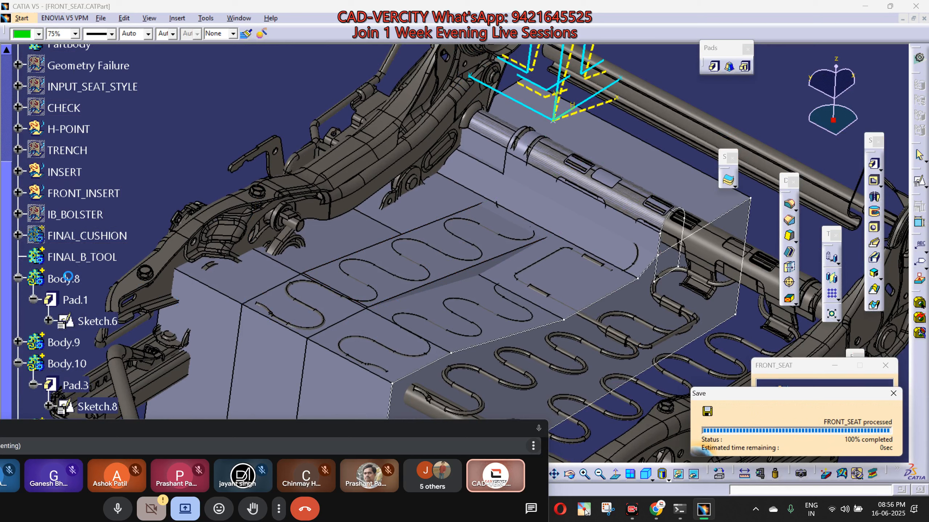
Highlight Body.8, Body.9, Body.10 and Body.11 one after another to review which clearance region each one covers.
scroll(69, 279, "down", 1)
left_click(72, 240)
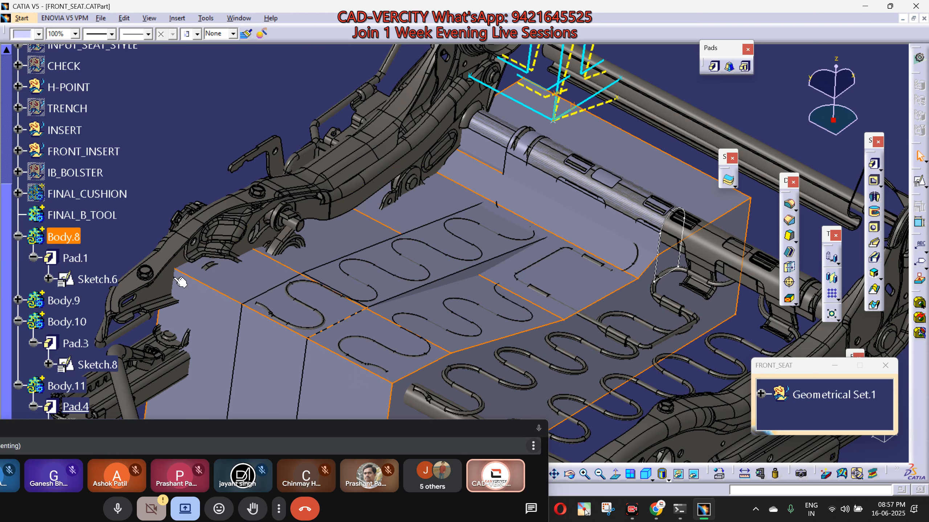
left_click(73, 304)
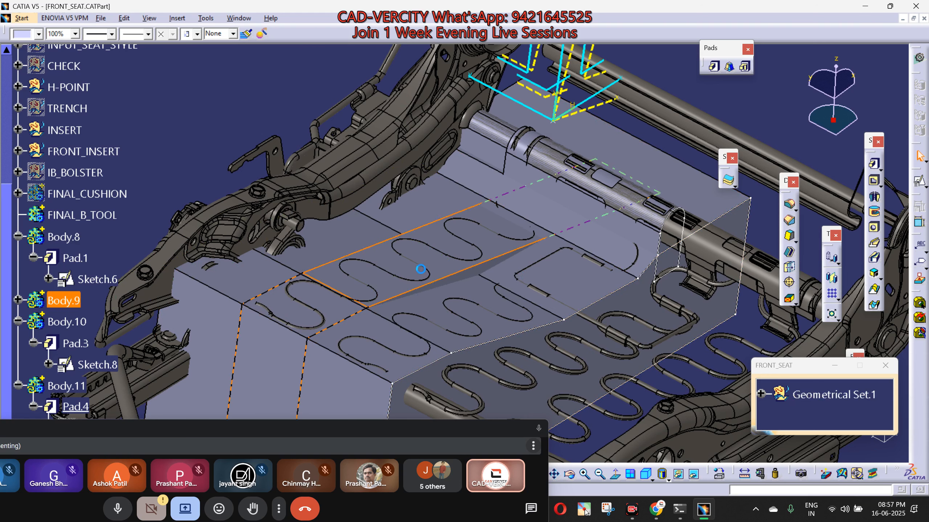
scroll(155, 243, "down", 3)
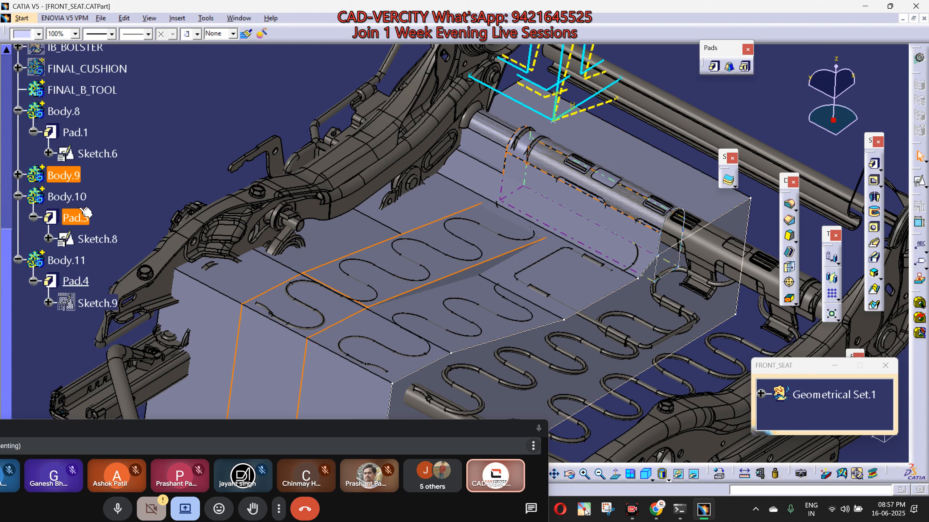
left_click(78, 200)
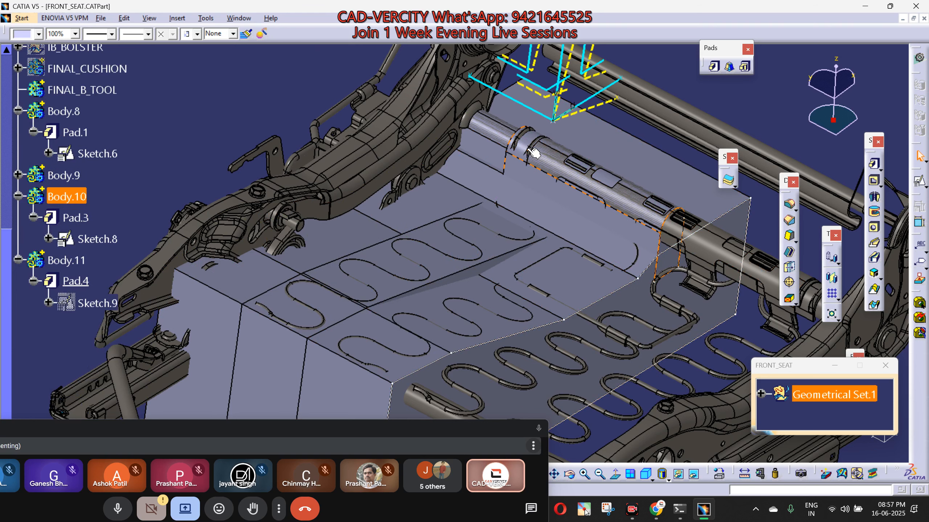
left_click(54, 261)
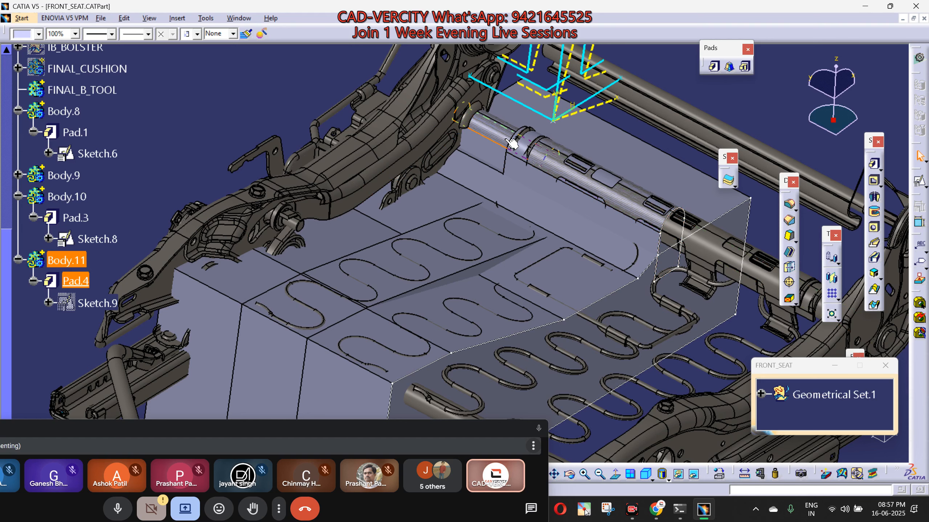
mouse_move(512, 296)
middle_mouse_down()
mouse_move(518, 280)
mouse_move(423, 280)
middle_mouse_up()
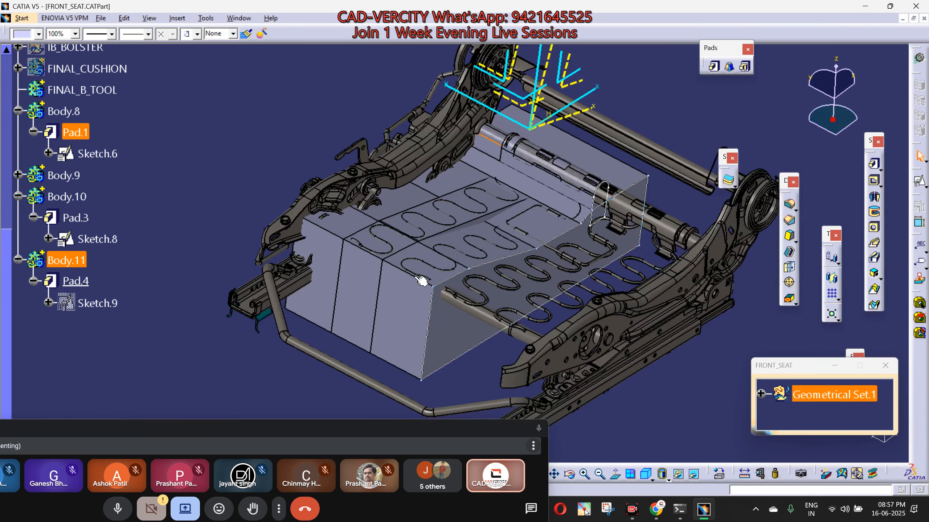
Make FINAL_B_TOOL the in-work object and add Body.8 to it with a Boolean Add.
scroll(423, 280, "up", 1)
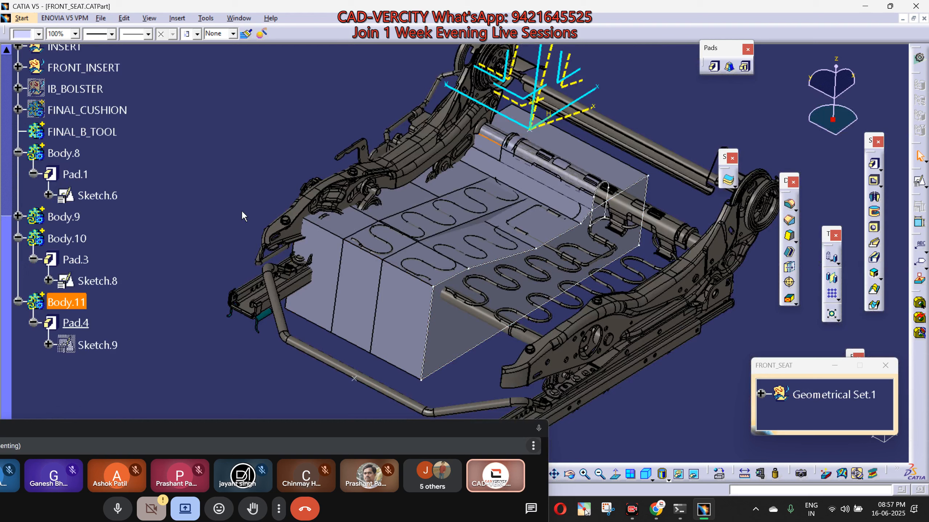
right_click(84, 132)
left_click(102, 155)
right_click(69, 155)
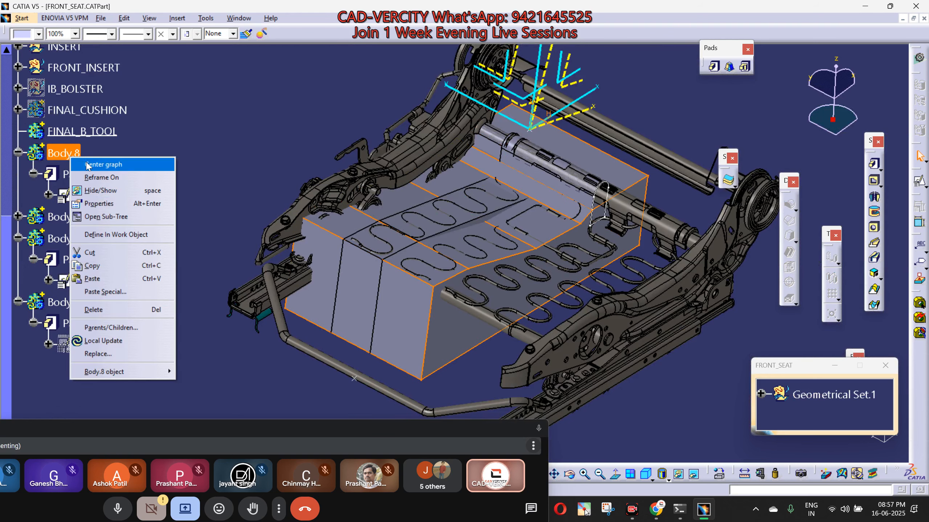
mouse_move(161, 372)
left_click(205, 238)
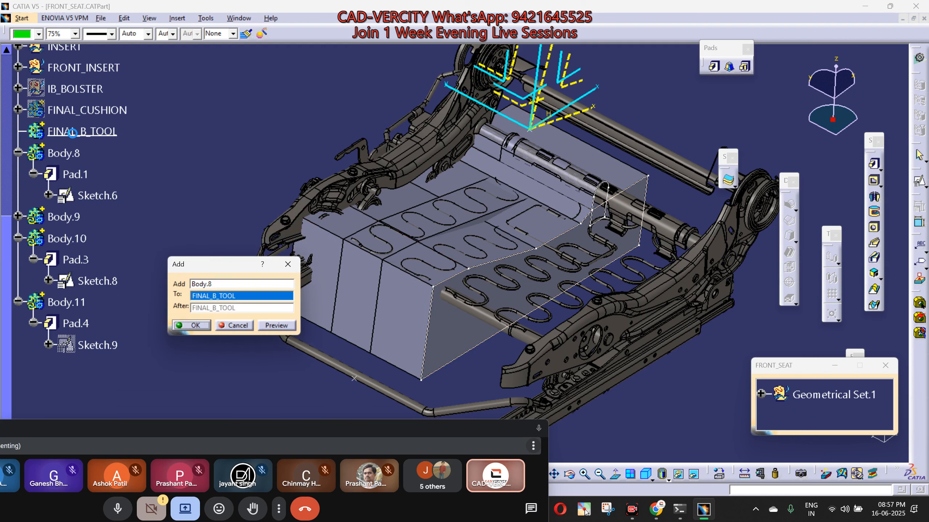
key("Return")
Add Body.9 to FINAL_B_TOOL with a Boolean Add.
right_click(62, 155)
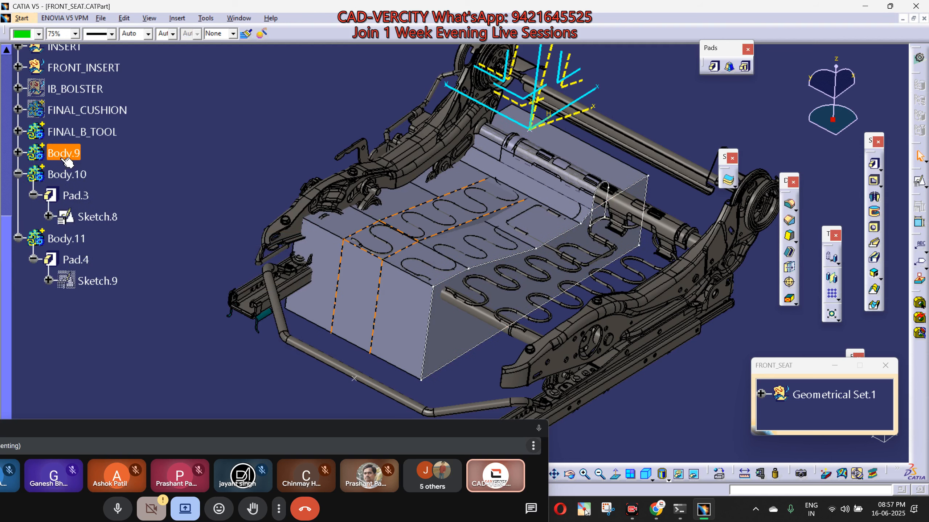
mouse_move(154, 372)
left_click(213, 242)
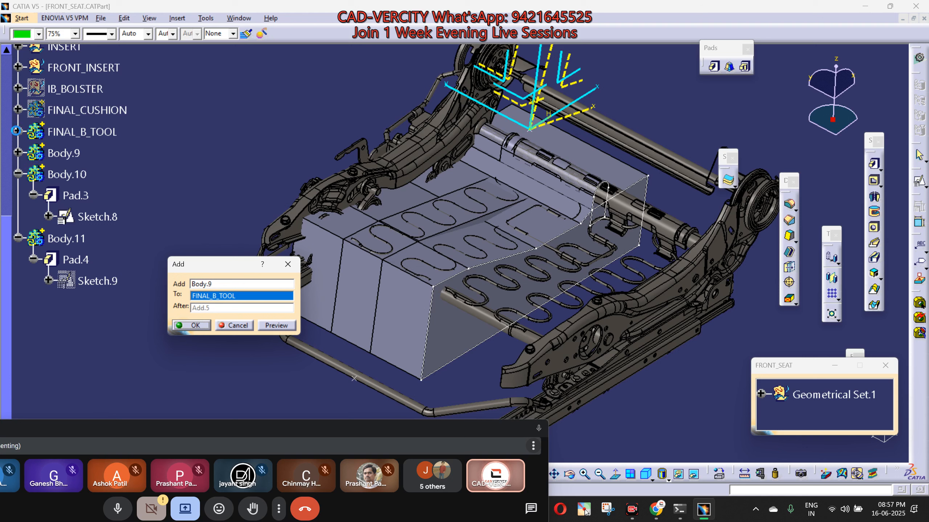
key("Return")
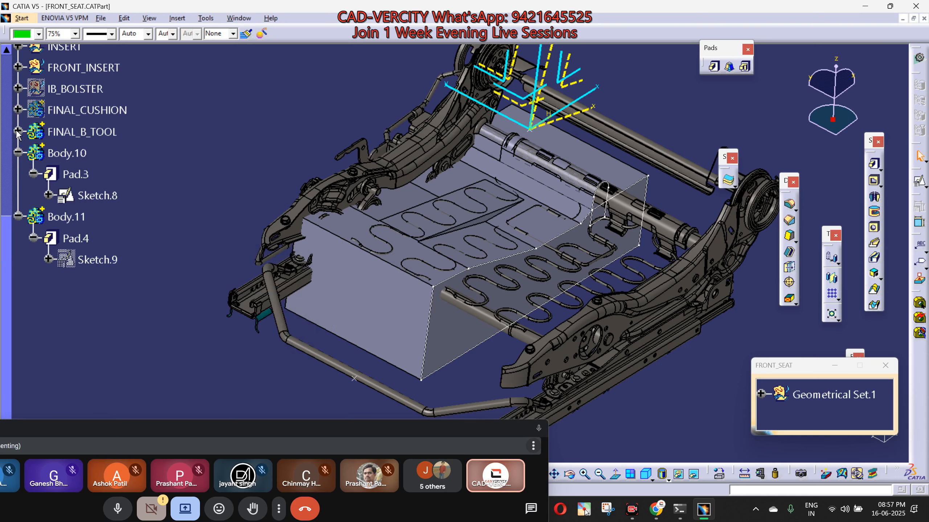
Expand FINAL_B_TOOL's contents and add Body.10 to it with a Boolean Add.
left_click(18, 131)
left_click(61, 237)
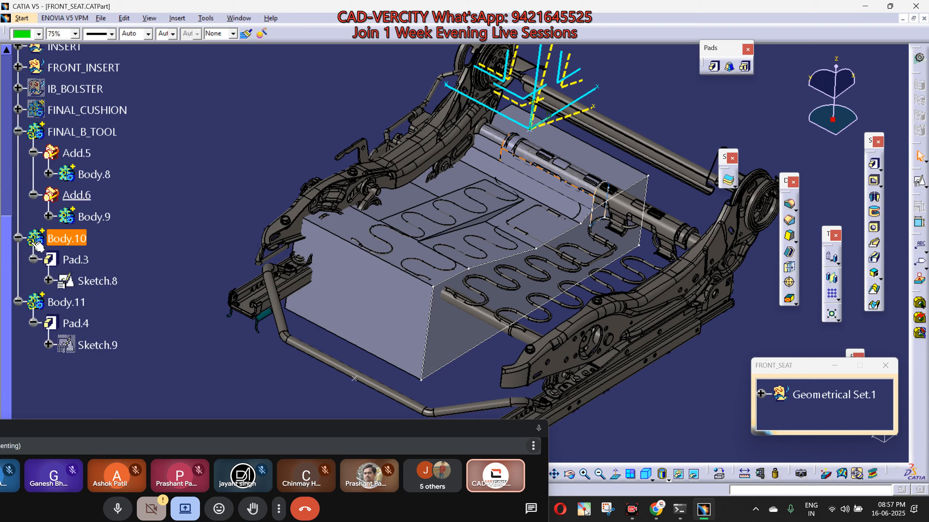
right_click(58, 240)
mouse_move(155, 455)
left_click(218, 325)
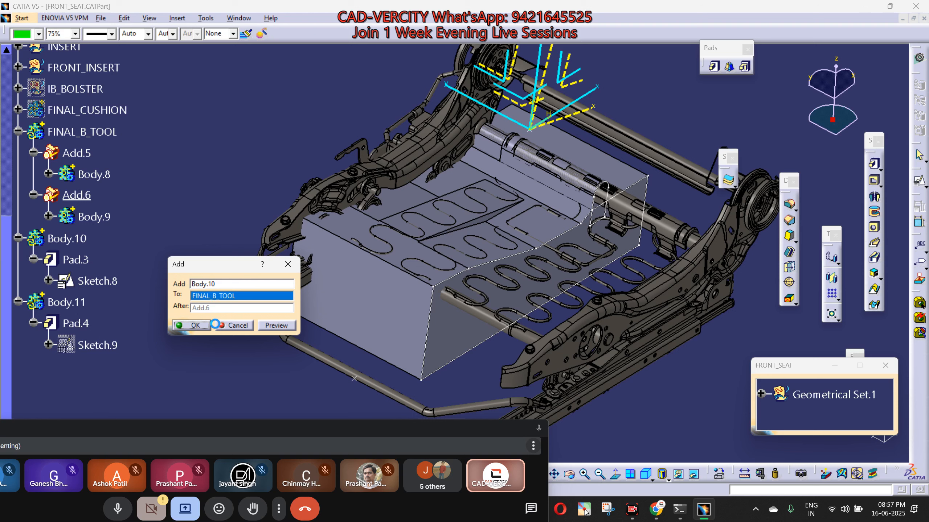
left_click(215, 325)
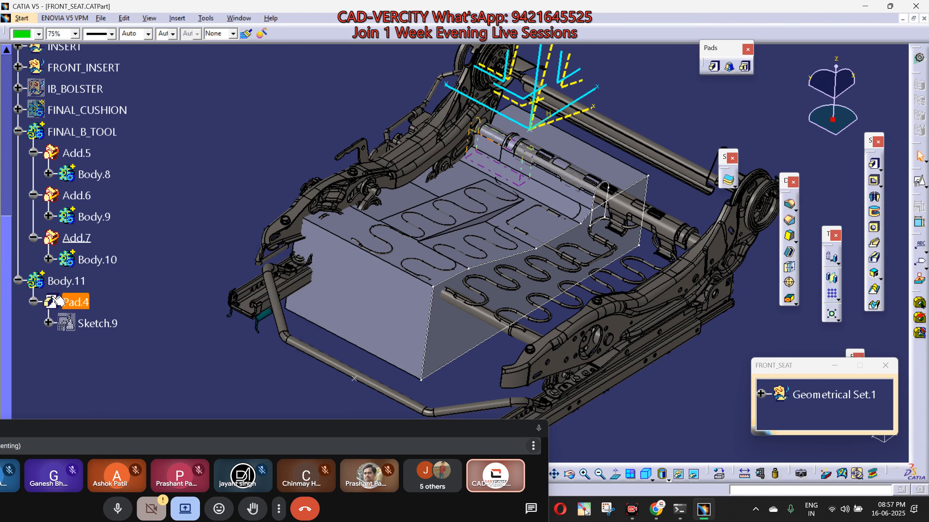
Add Body.11 to FINAL_B_TOOL with a Boolean Add and save the part.
right_click(66, 281)
mouse_move(148, 280)
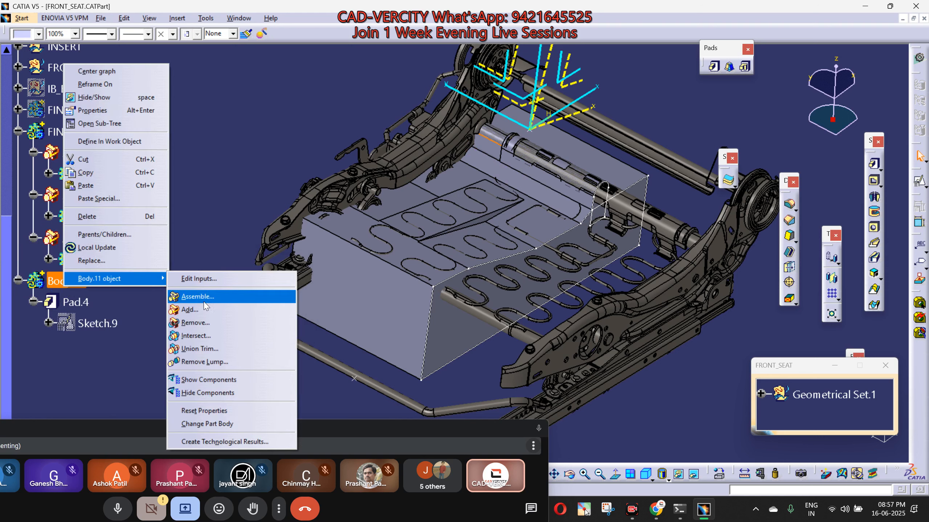
left_click(194, 311)
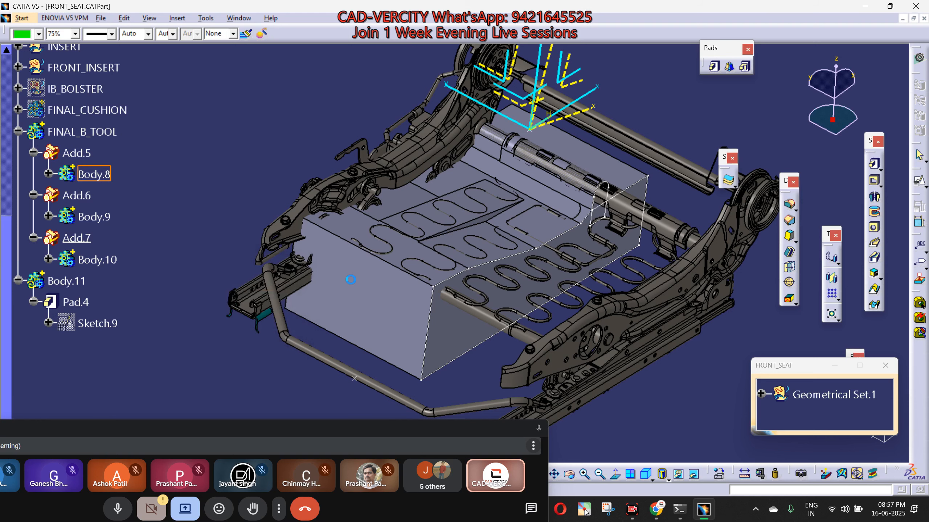
key("ctrl+s")
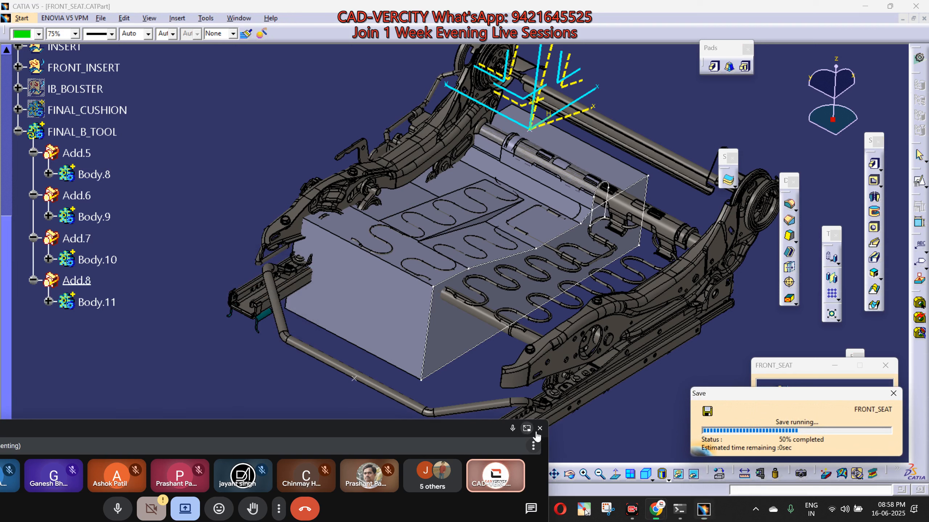
Switch to the Google Meet call and look through the list of participants.
left_click(530, 428)
scroll(862, 305, "down", 2)
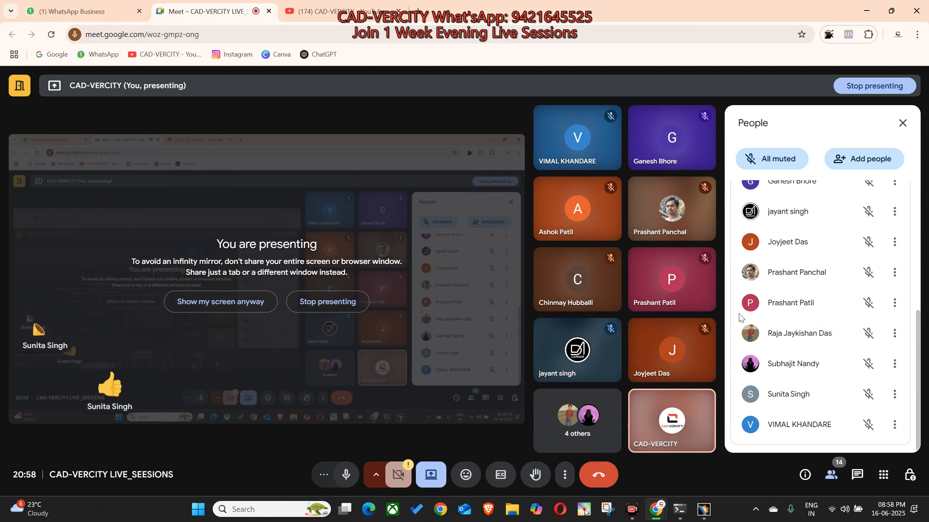
scroll(739, 316, "up", 2)
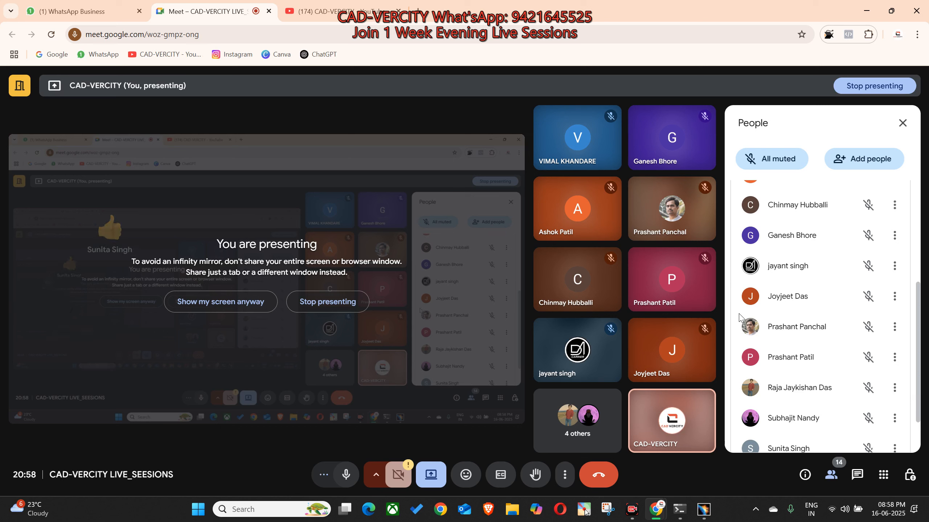
Finish checking the meeting's participant list and switch back to the FRONT_SEAT part in CATIA V5.
scroll(730, 313, "up", 2)
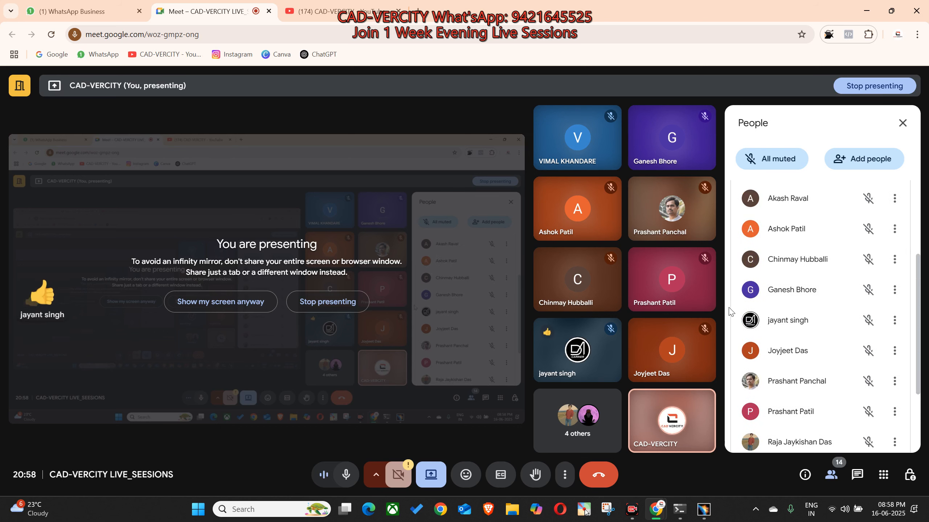
scroll(731, 311, "up", 2)
scroll(756, 304, "down", 5)
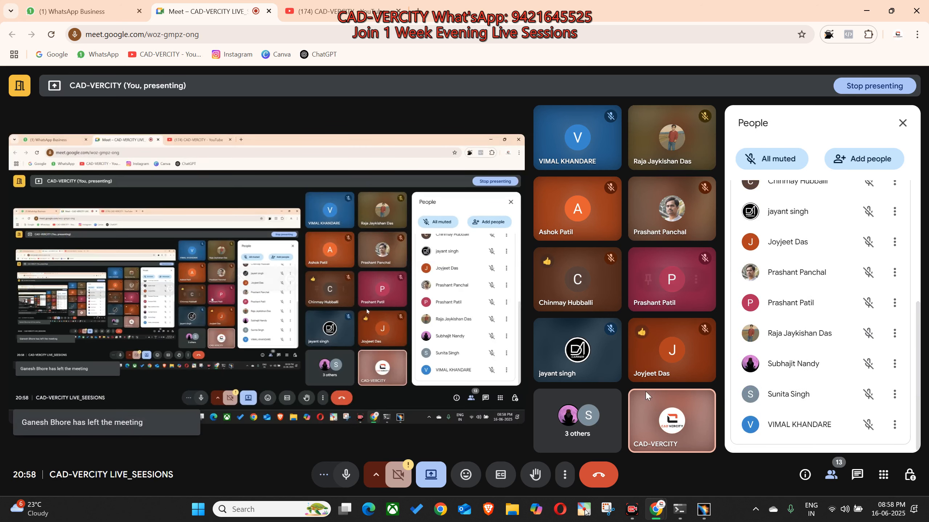
key("alt+Tab")
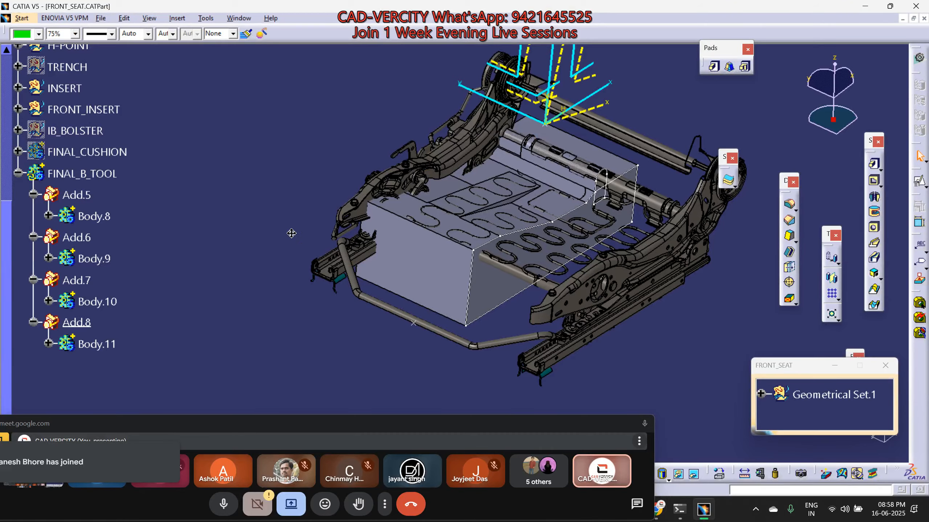
Examine from several angles how the combined B-tool block sits against the seat frame, springs and front cross tube.
middle_click_drag(291, 233, 498, 280)
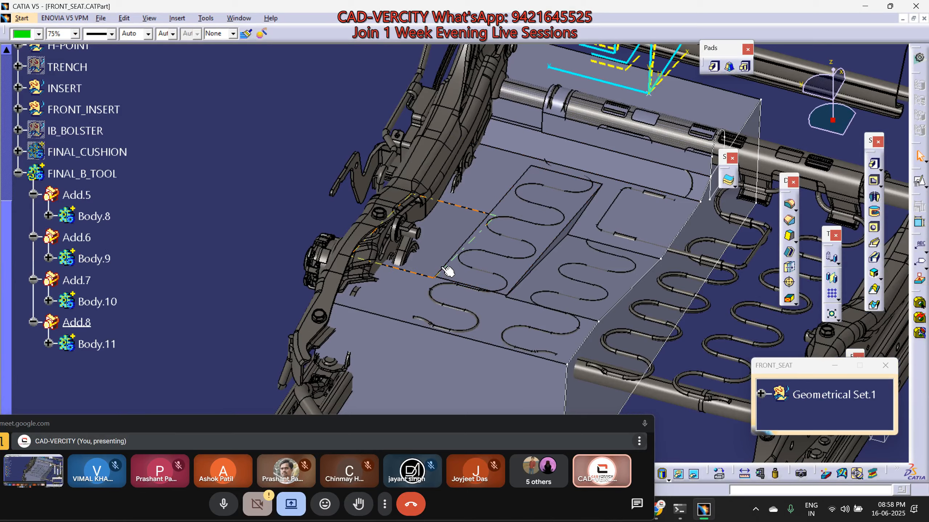
middle_click_drag(448, 271, 482, 195)
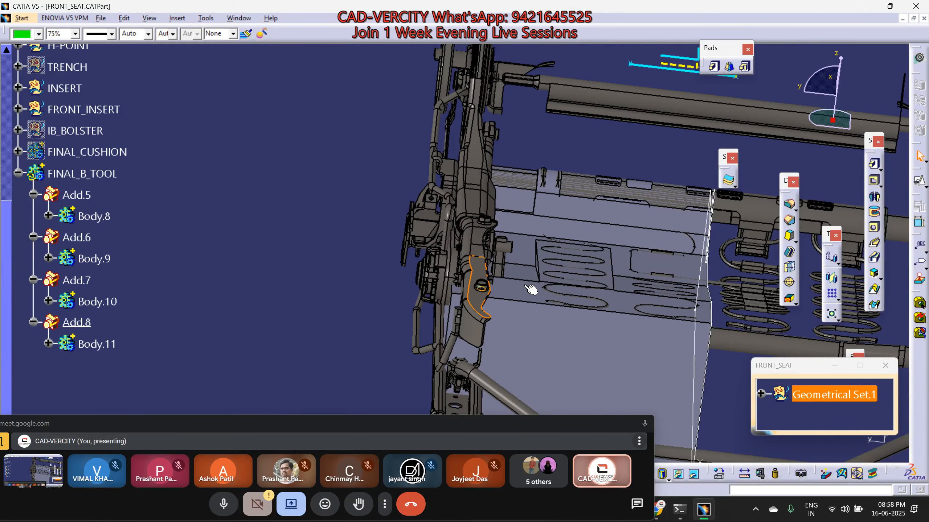
middle_click_drag(531, 289, 496, 172)
middle_click_drag(617, 245, 409, 239)
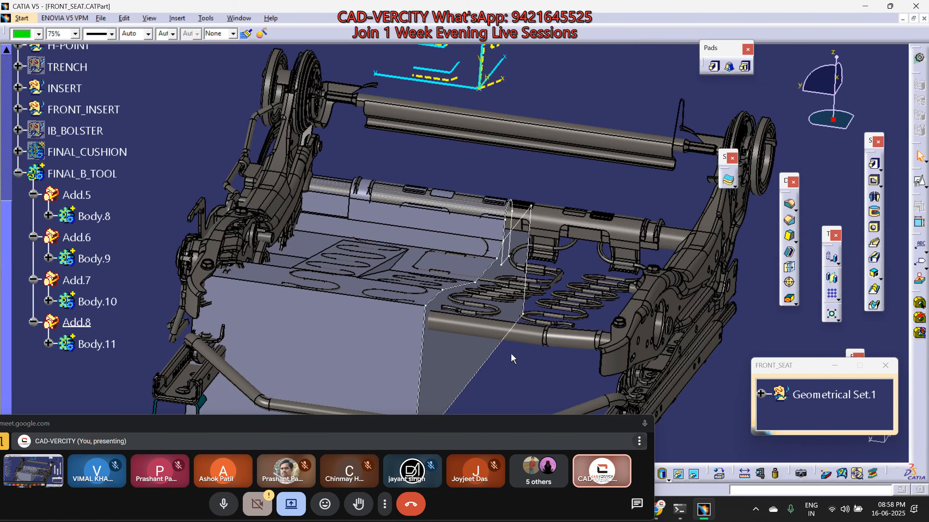
left_click(475, 332)
middle_click_drag(508, 331, 526, 322)
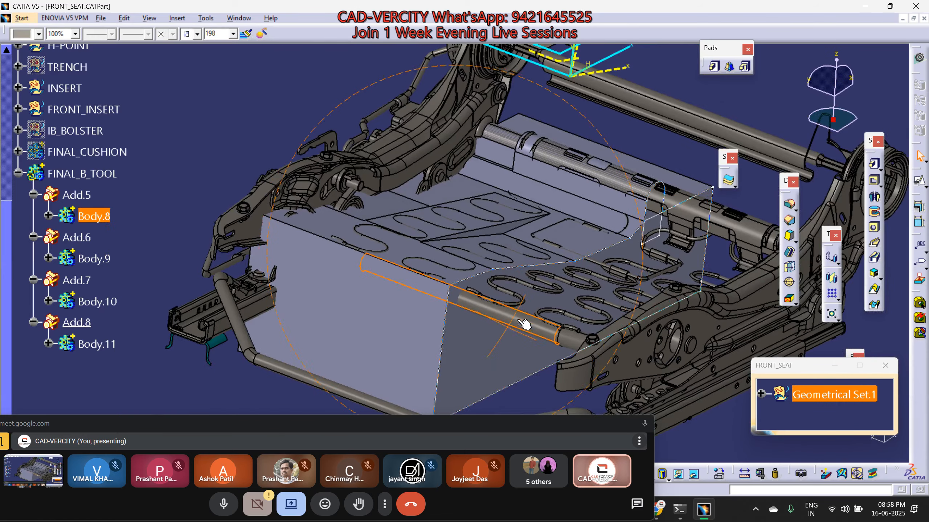
left_click(463, 310)
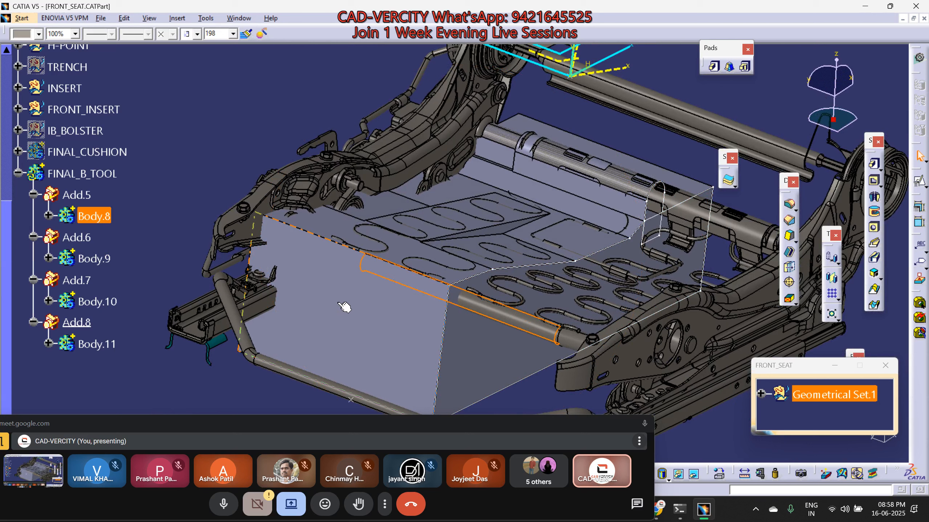
middle_click_drag(411, 261, 376, 306)
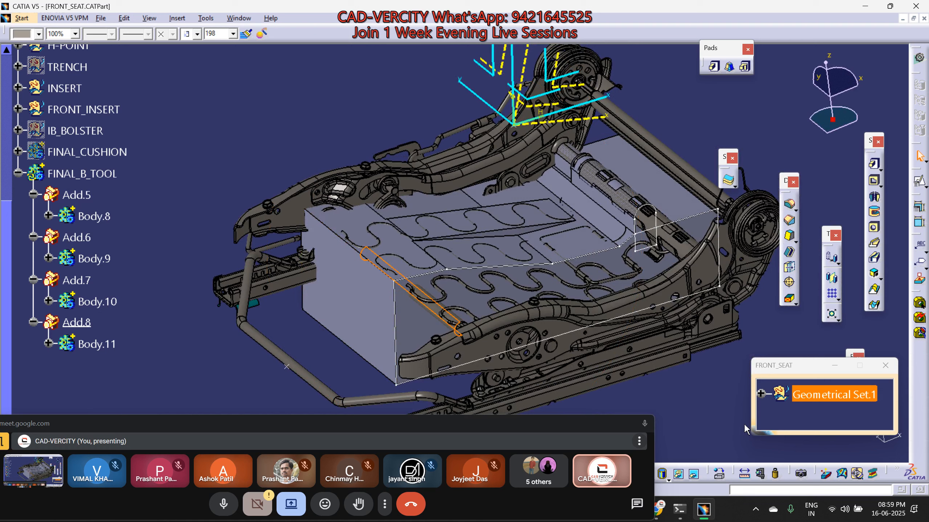
Rearrange the floating windows and crowded toolbars to place the Dynamic Sectioning tool in the workspace.
left_click_drag(496, 424, 447, 369)
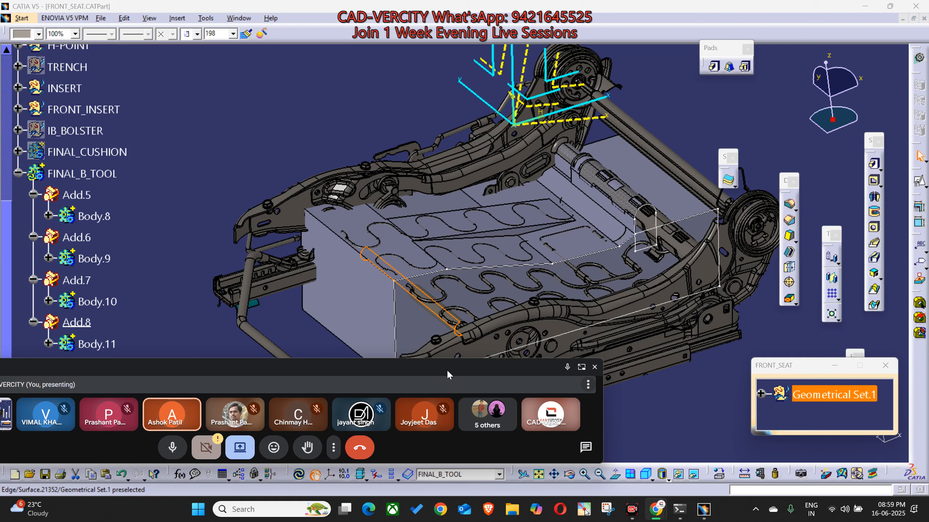
left_click_drag(818, 370, 752, 386)
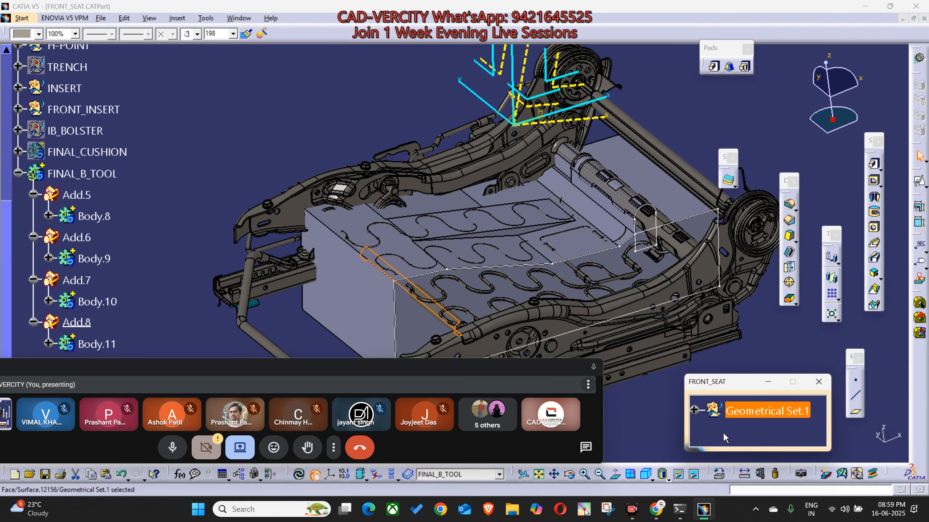
middle_click_drag(548, 311, 570, 255)
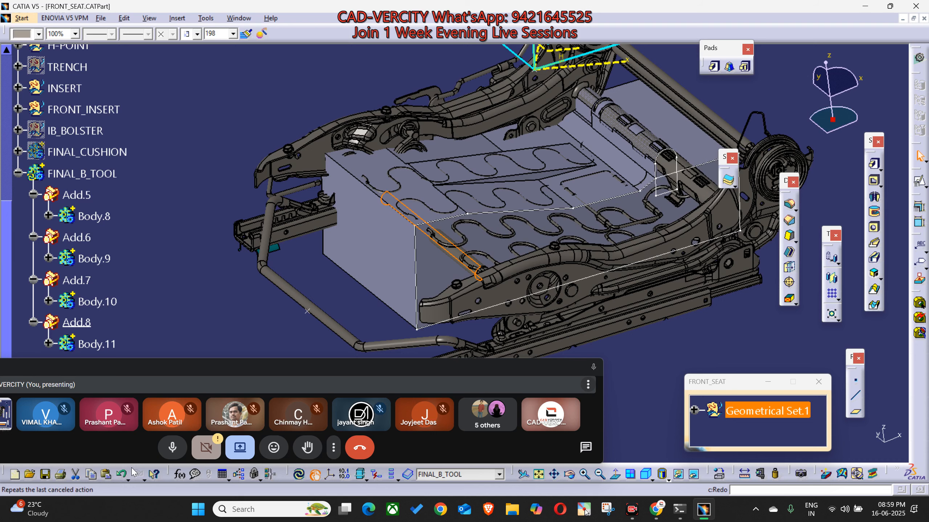
left_click_drag(199, 368, 213, 303)
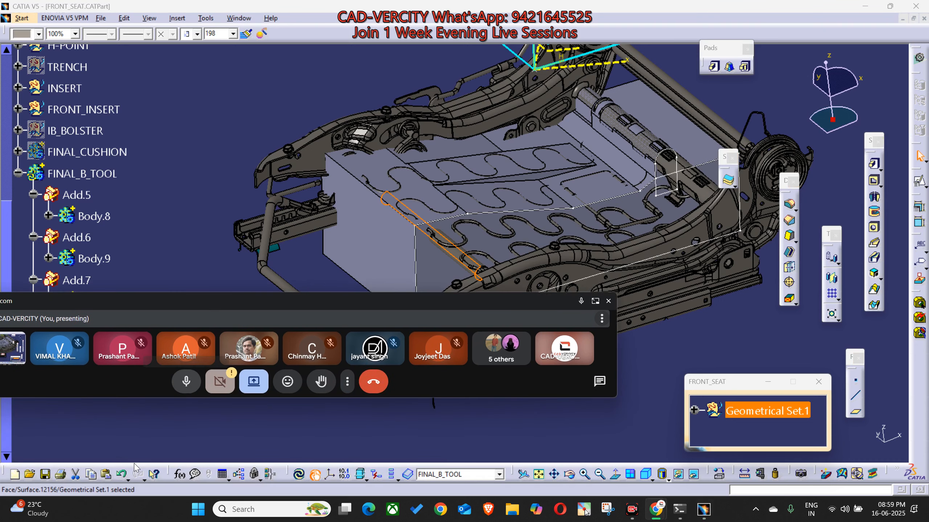
left_click_drag(135, 469, 147, 447)
left_click(171, 440)
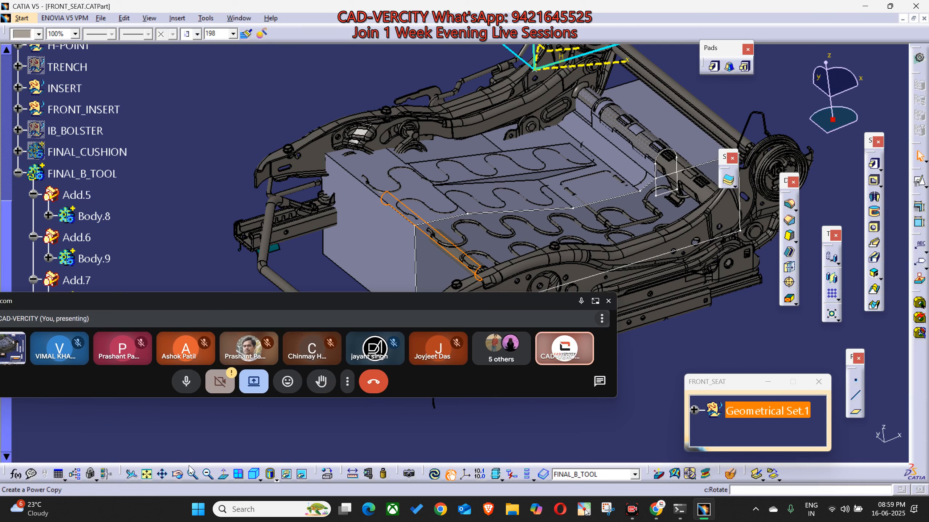
left_click_drag(769, 471, 454, 475)
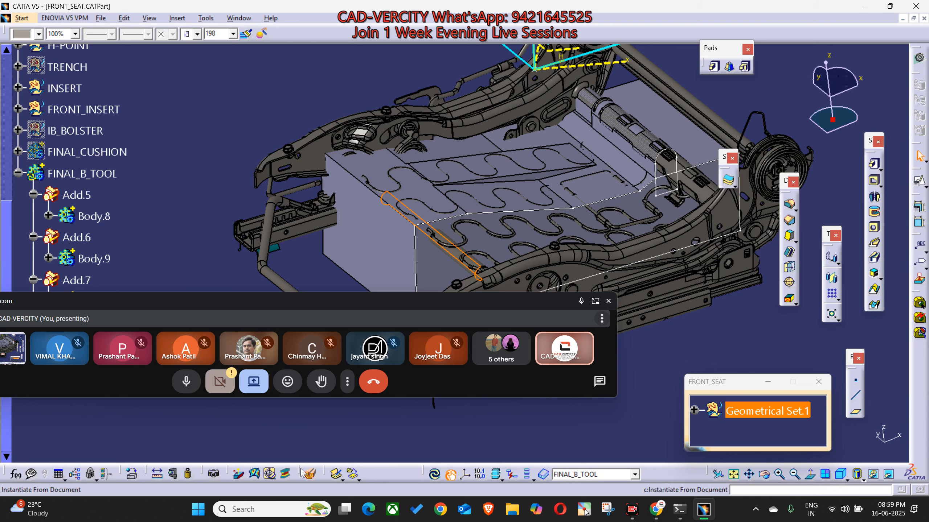
left_click_drag(744, 313, 745, 314)
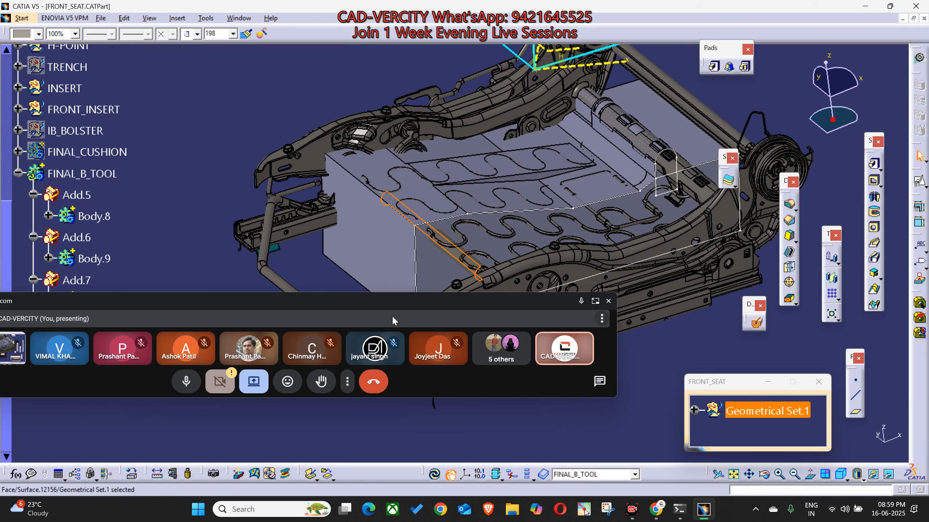
left_click_drag(392, 314, 324, 425)
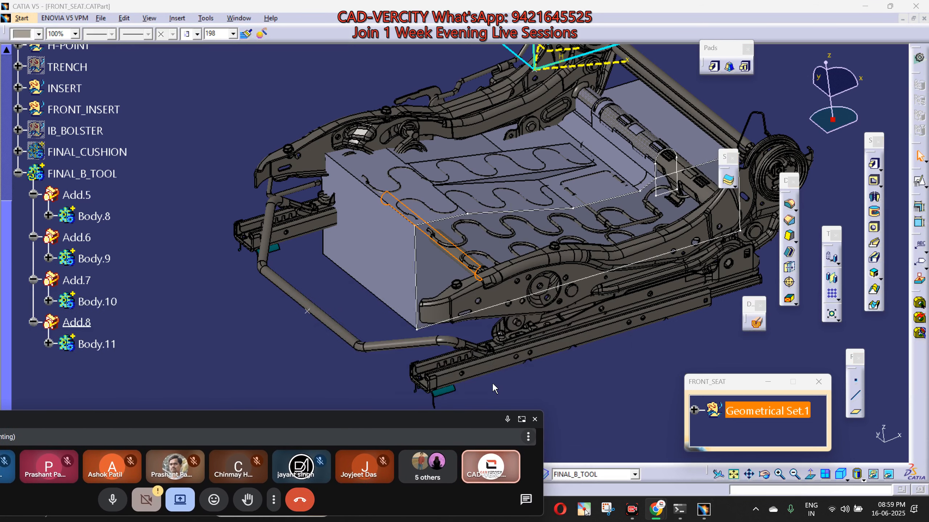
Start Dynamic Sectioning through the seat frame and B-tool, and inspect the cut in side view around the front tube.
left_click(743, 330)
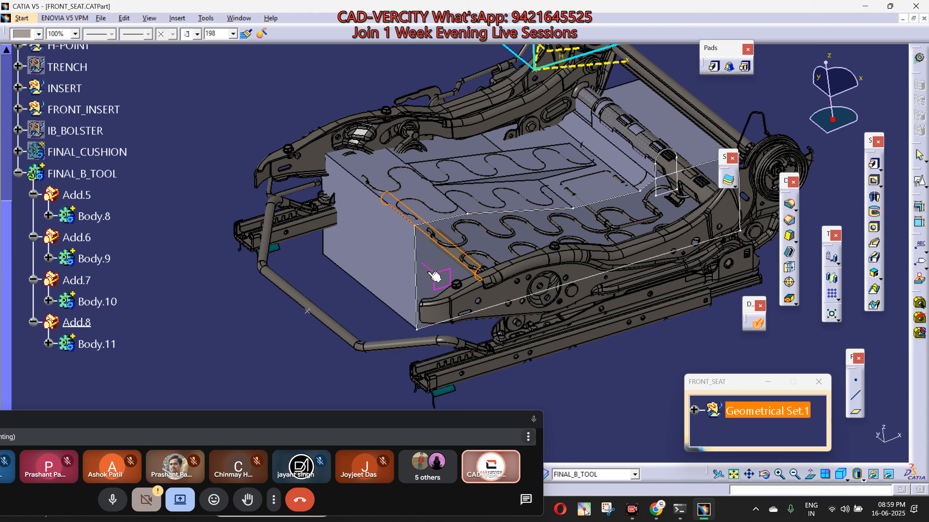
middle_click_drag(577, 324, 521, 289)
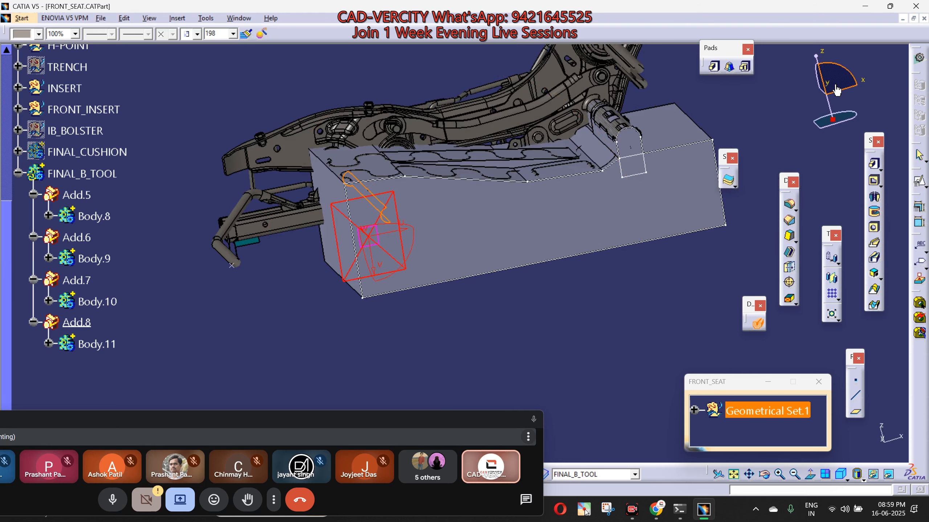
left_click(832, 91)
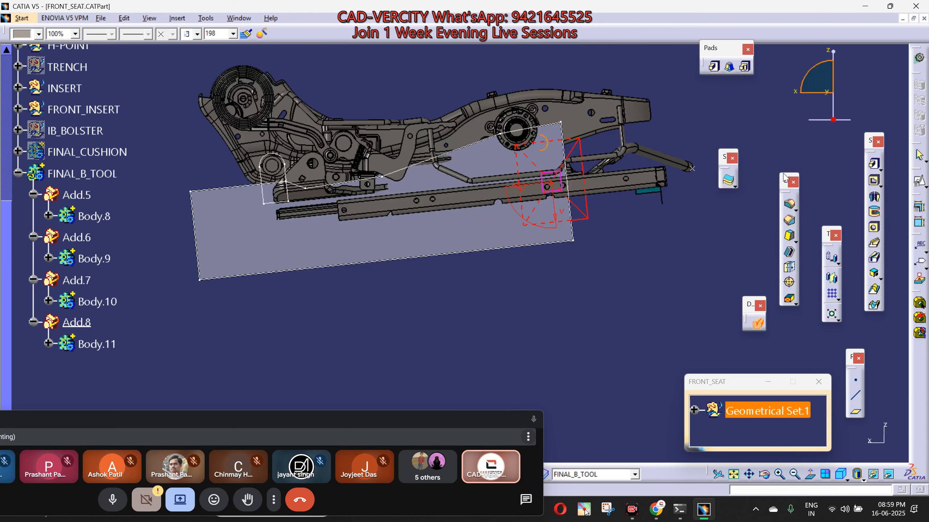
left_click(829, 92)
middle_click_drag(541, 250, 507, 307)
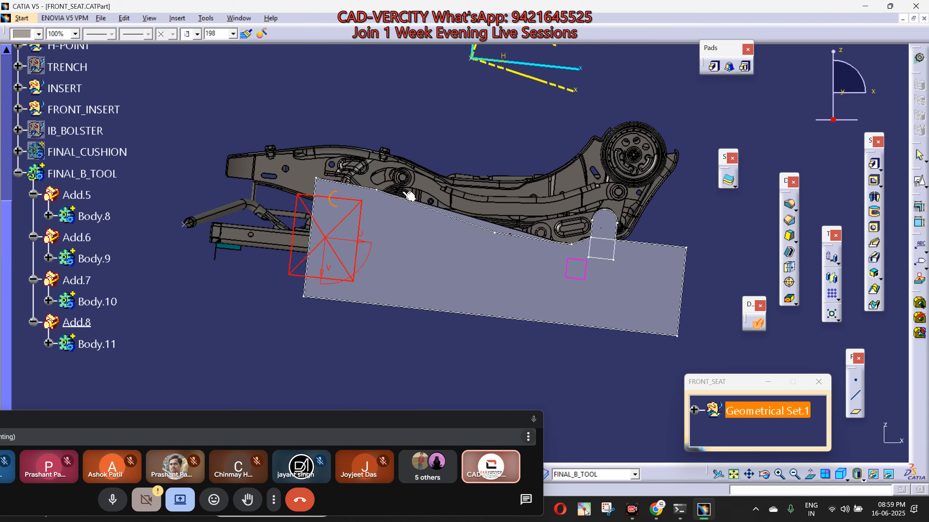
middle_click_drag(331, 210, 373, 243)
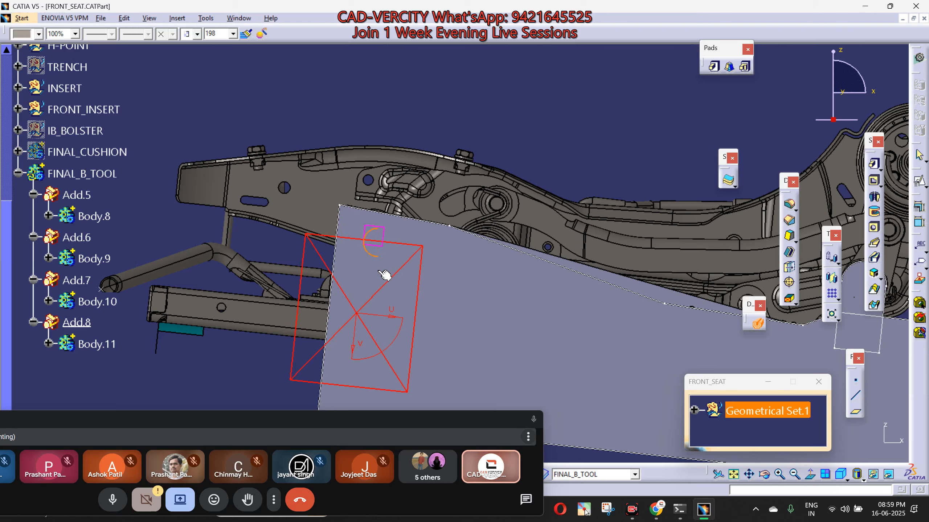
Exit the section view and colour the front cross tube of the seat frame yellow.
right_click(86, 173)
key("Escape")
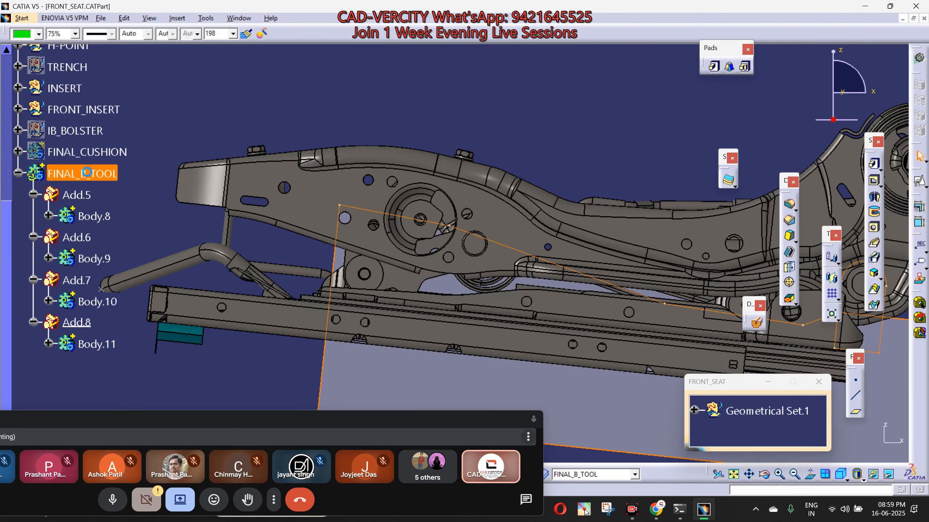
middle_click_drag(311, 216, 367, 294)
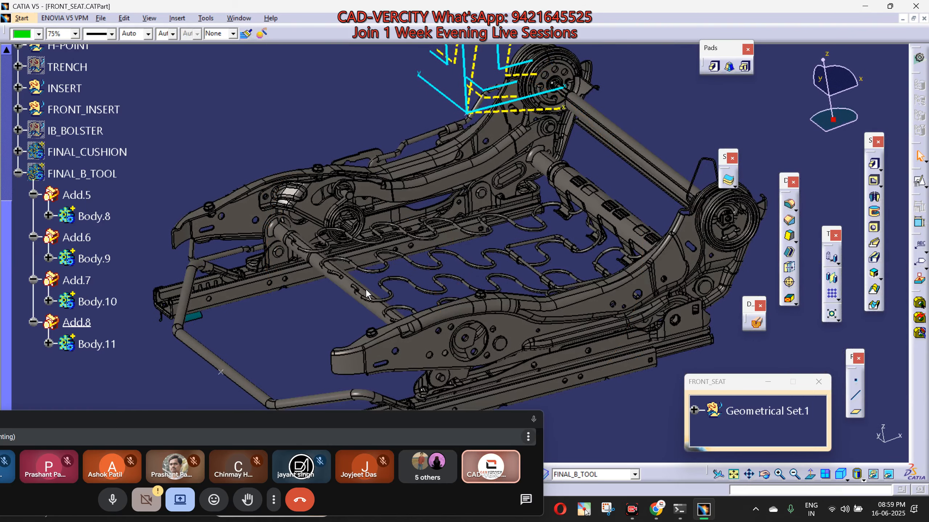
left_click(367, 294)
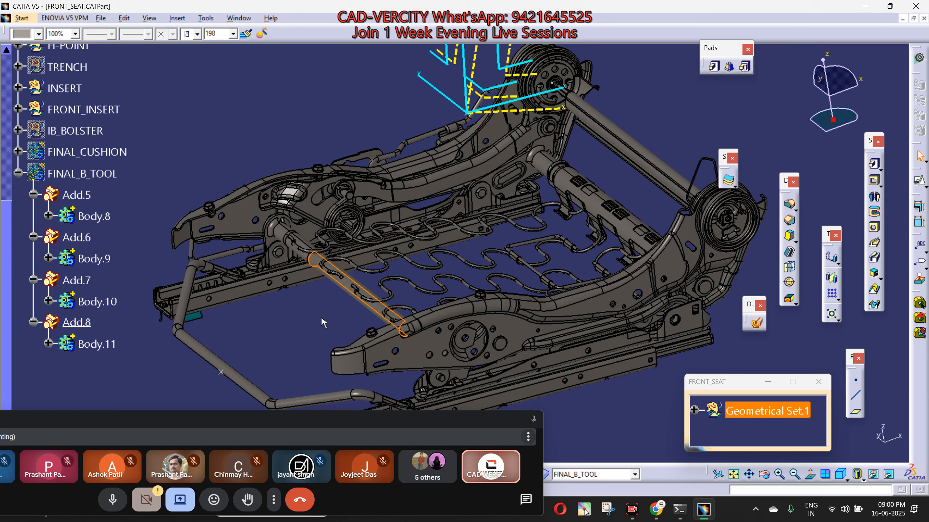
middle_click_drag(432, 307, 418, 277)
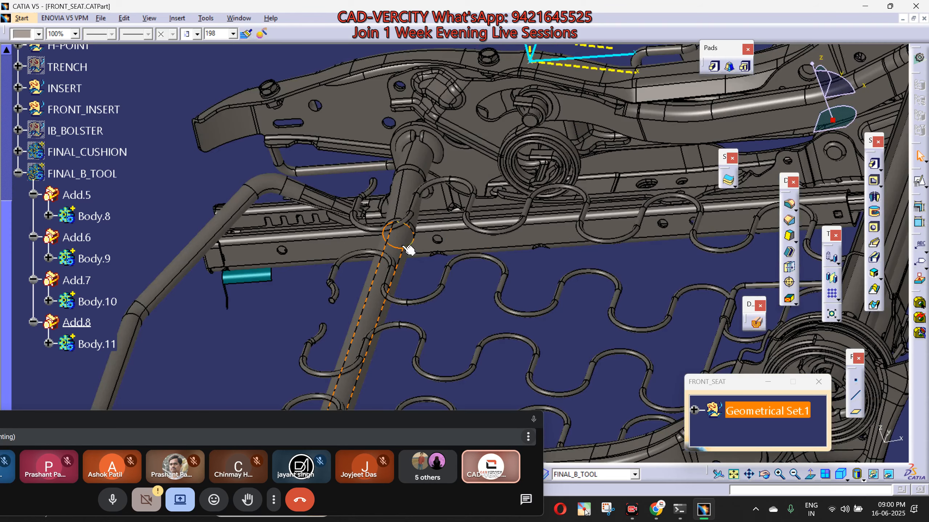
left_click(38, 34)
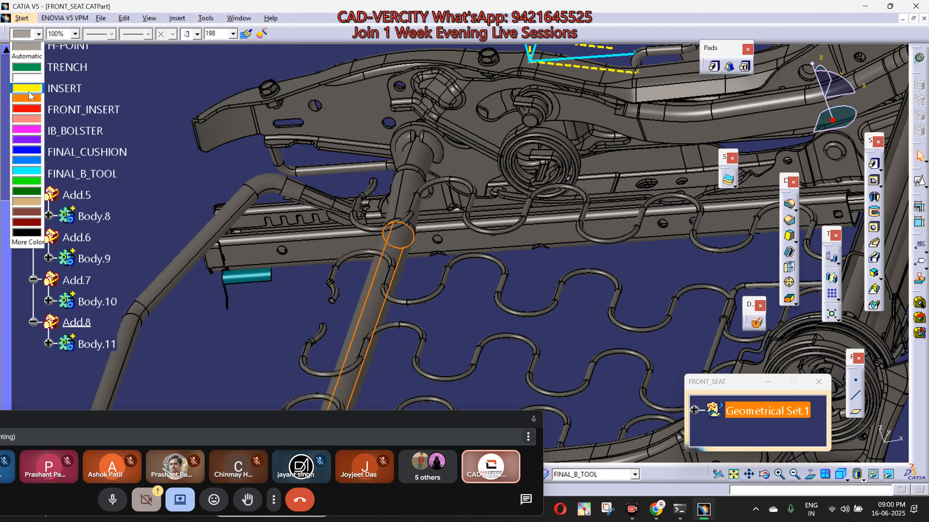
left_click(29, 91)
left_click(452, 285)
middle_click_drag(452, 284, 439, 322)
scroll(450, 348, "up", 2)
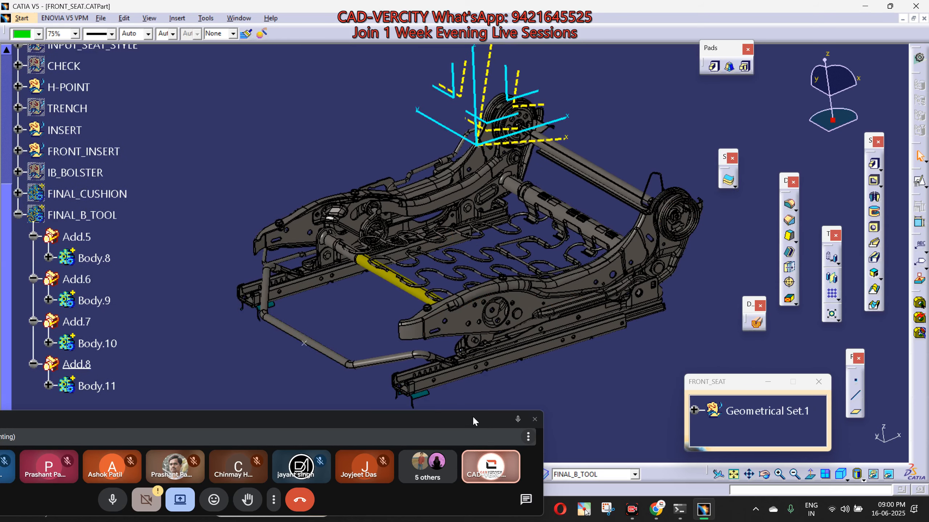
Start the screen annotation tool over the seat model and choose a thinner pen.
mouse_move(472, 416)
left_mouse_down()
mouse_move(470, 390)
mouse_move(469, 426)
left_mouse_up()
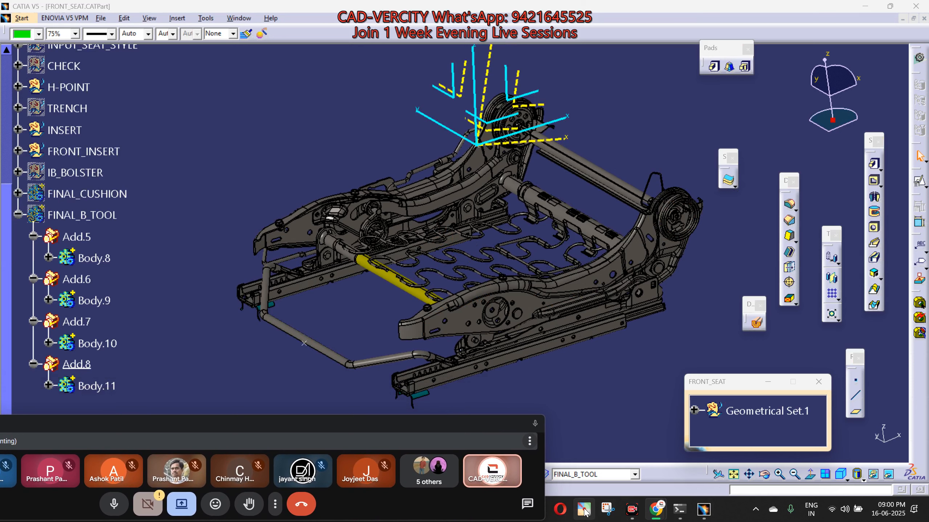
left_click(585, 513)
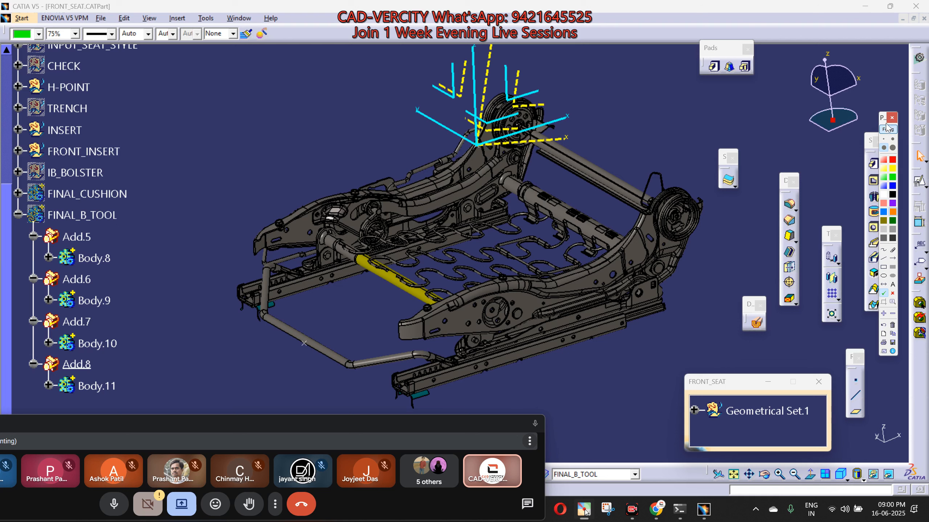
left_click_drag(883, 119, 888, 62)
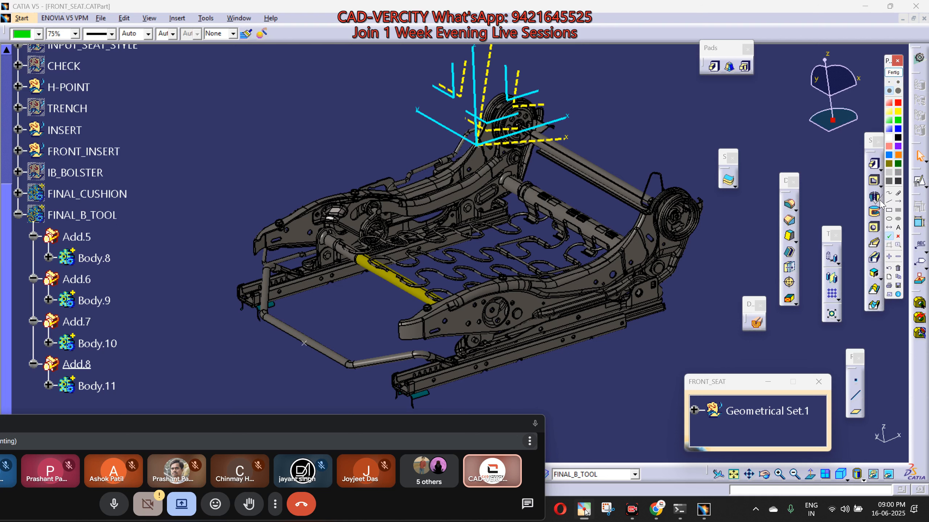
left_click(898, 82)
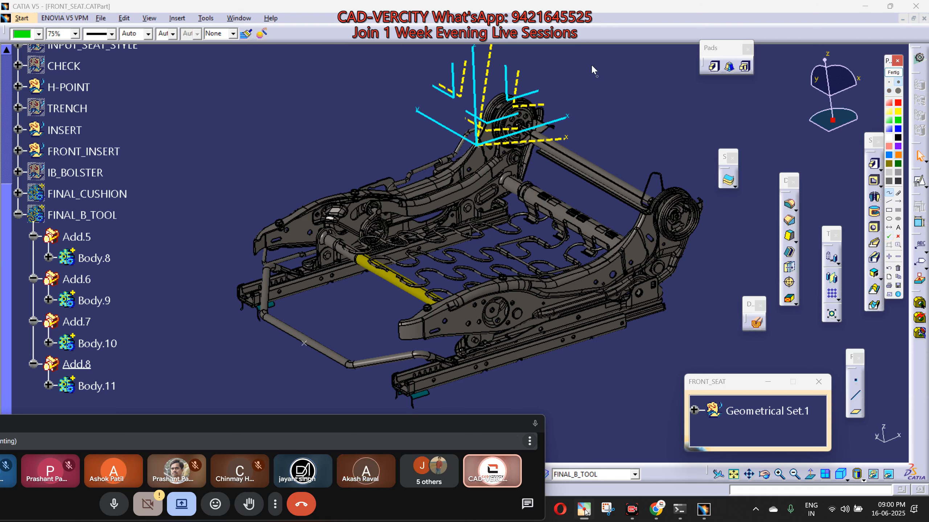
Sketch a seated occupant's side outline in orange over the seat frame, including the torso, thigh, lower leg and foot.
left_click_drag(573, 45, 566, 73)
left_click_drag(570, 138, 573, 181)
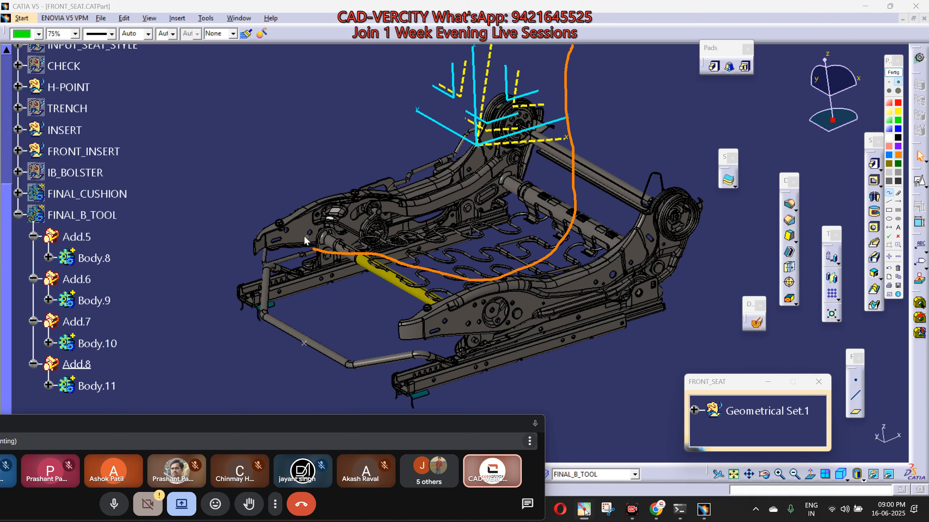
mouse_move(305, 237)
left_mouse_down()
mouse_move(331, 252)
mouse_move(469, 272)
left_mouse_up()
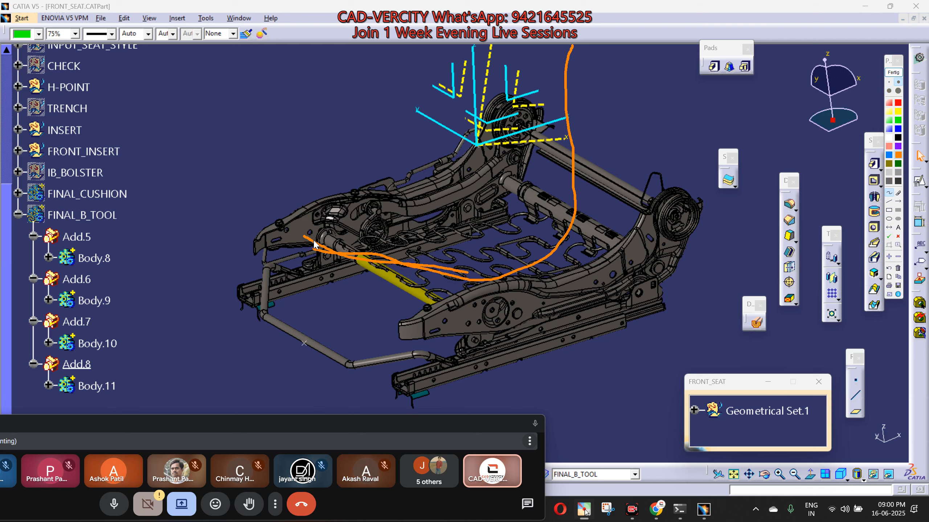
mouse_move(315, 244)
left_mouse_down()
mouse_move(280, 292)
mouse_move(218, 325)
left_mouse_up()
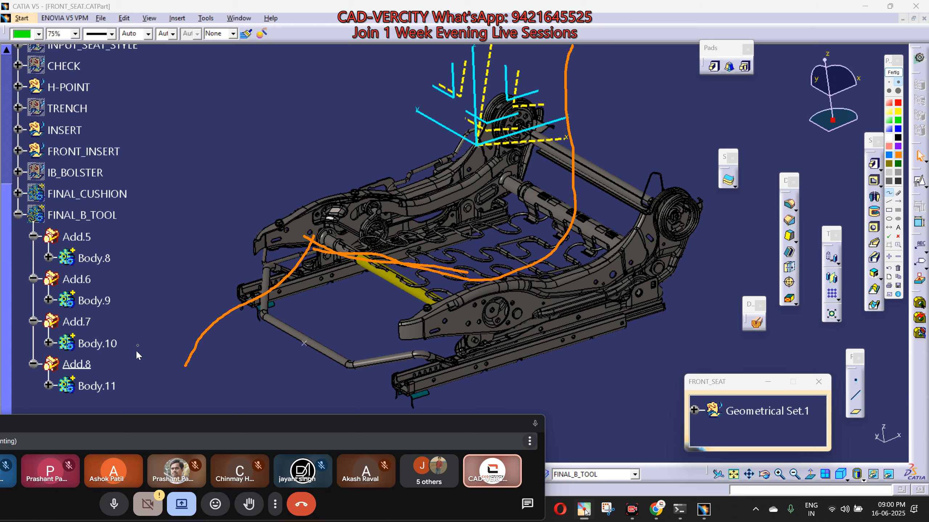
left_click_drag(140, 361, 151, 345)
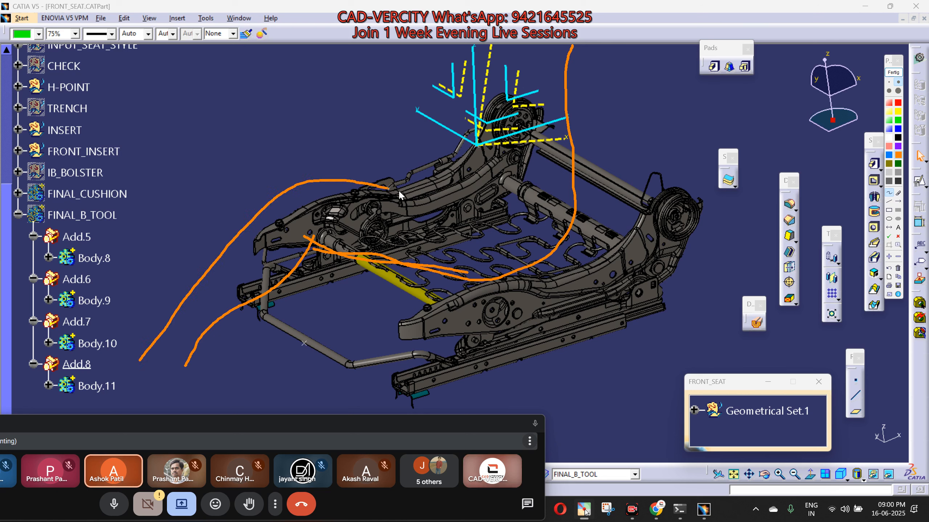
mouse_move(398, 190)
left_mouse_down()
mouse_move(411, 192)
mouse_move(431, 72)
left_mouse_up()
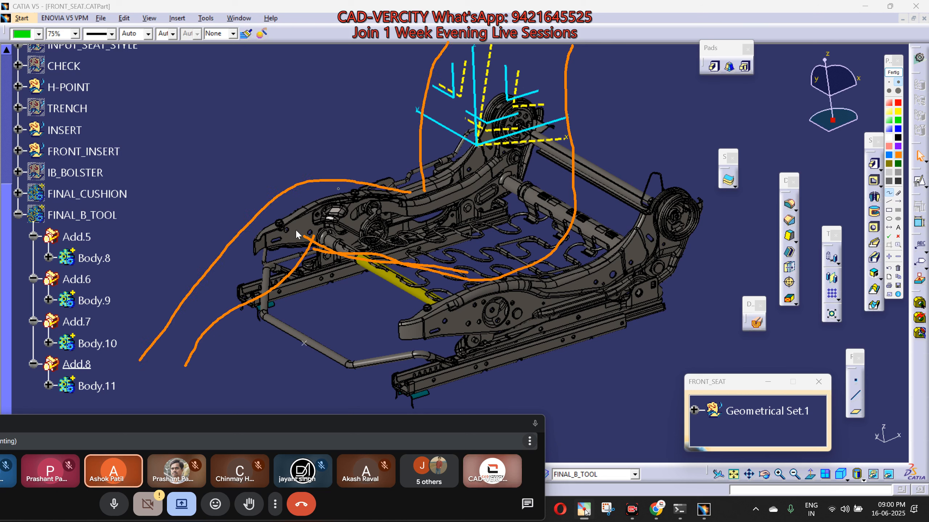
left_click_drag(143, 350, 201, 350)
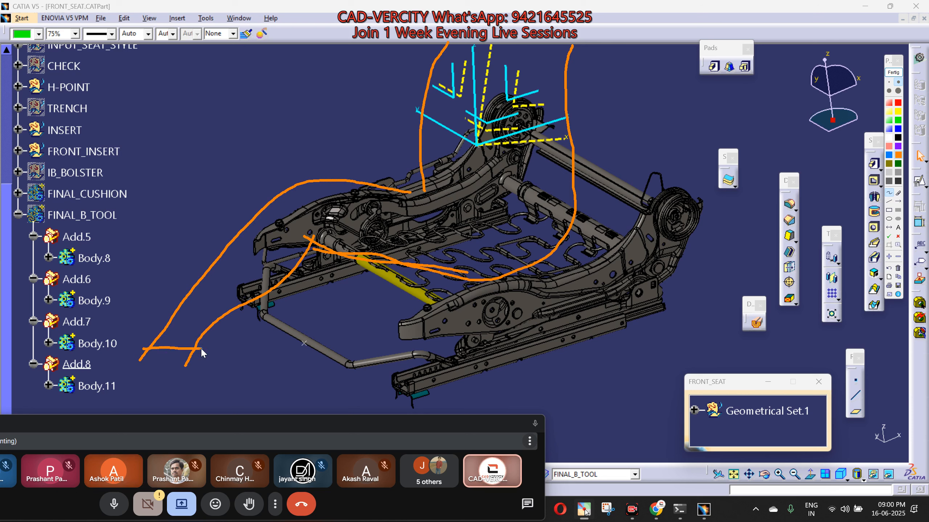
left_click_drag(93, 371, 148, 345)
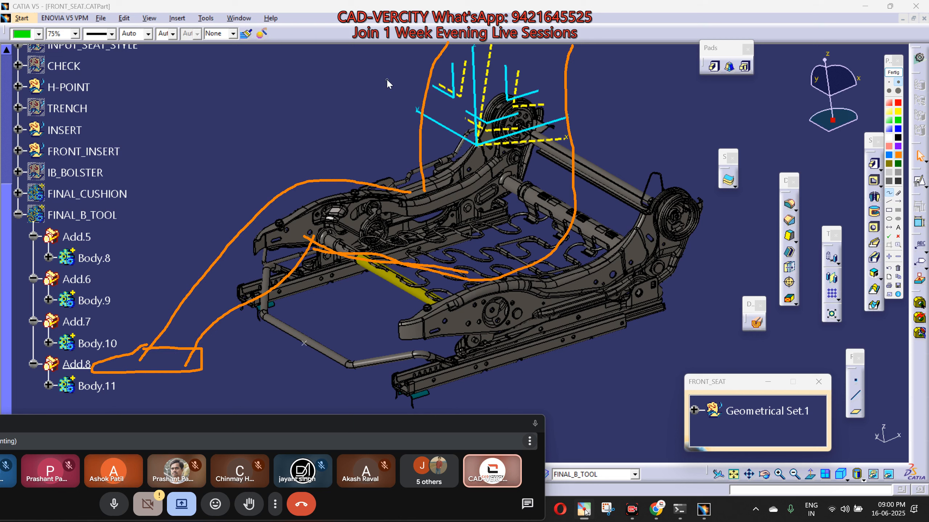
Mark the seat with an orange forward arrow, a cross at the axis-system origin and two yellow lines along the front cross tube.
mouse_move(387, 80)
left_mouse_down()
mouse_move(248, 109)
mouse_move(315, 116)
left_mouse_up()
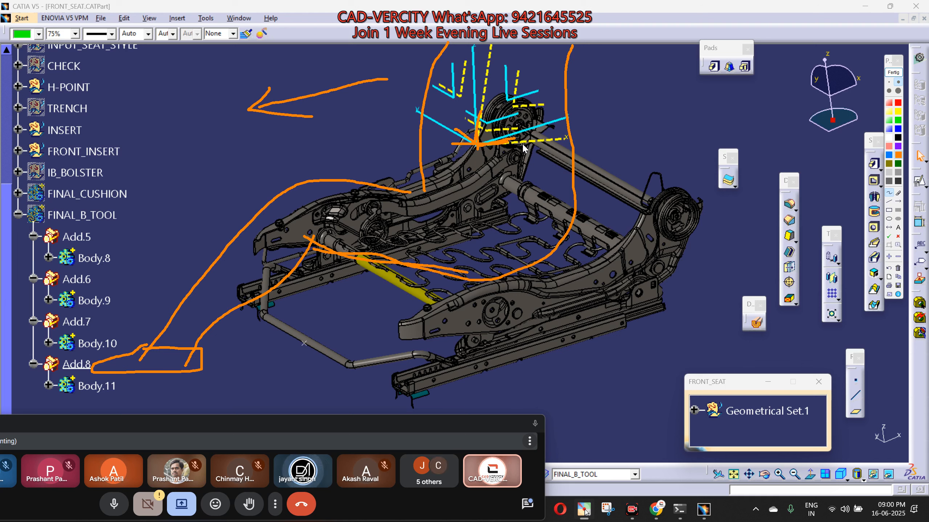
left_click_drag(347, 424, 423, 419)
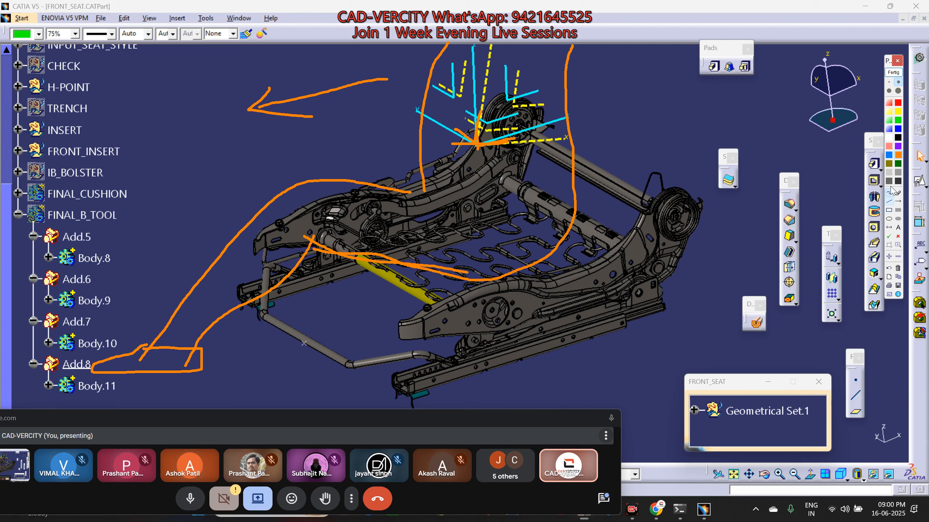
mouse_move(329, 235)
left_mouse_down()
mouse_move(444, 299)
mouse_move(322, 244)
left_mouse_up()
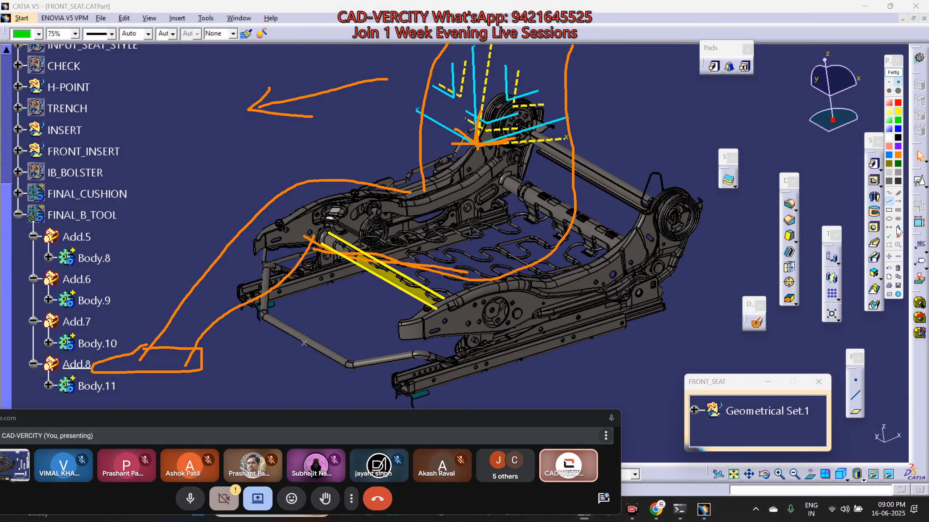
Add yellow text labels reading "Front Impact" near the arrow and "Anti - Submarine Tube" beside the front cross tube.
left_click(890, 91)
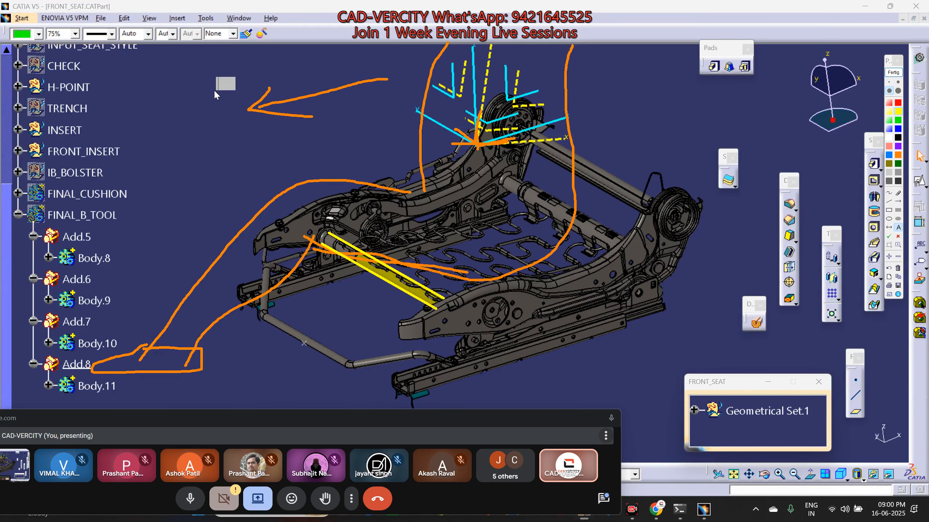
type("Front Im")
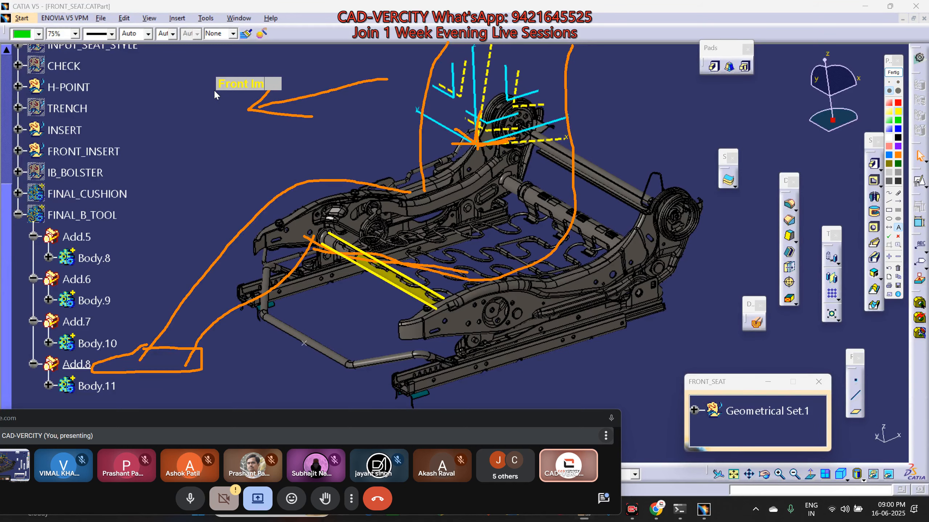
type("pact")
left_click(215, 91)
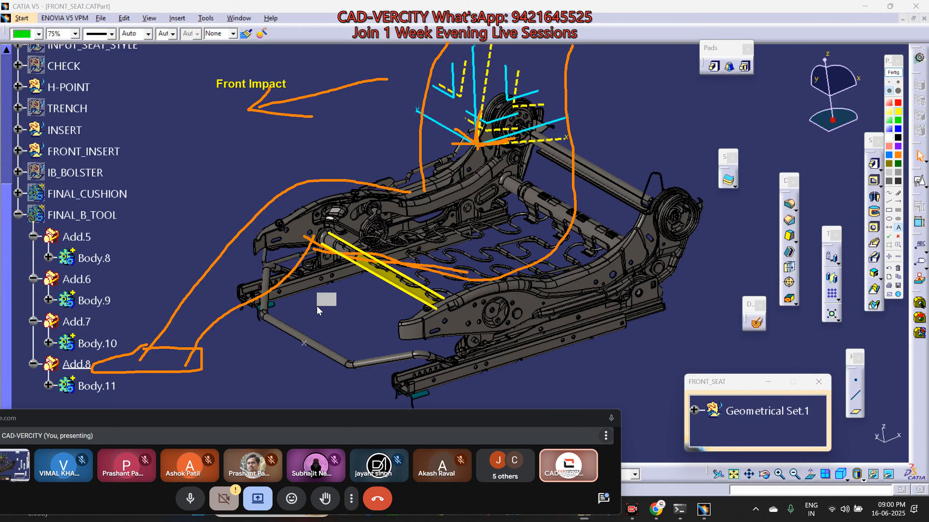
type("Anti - S")
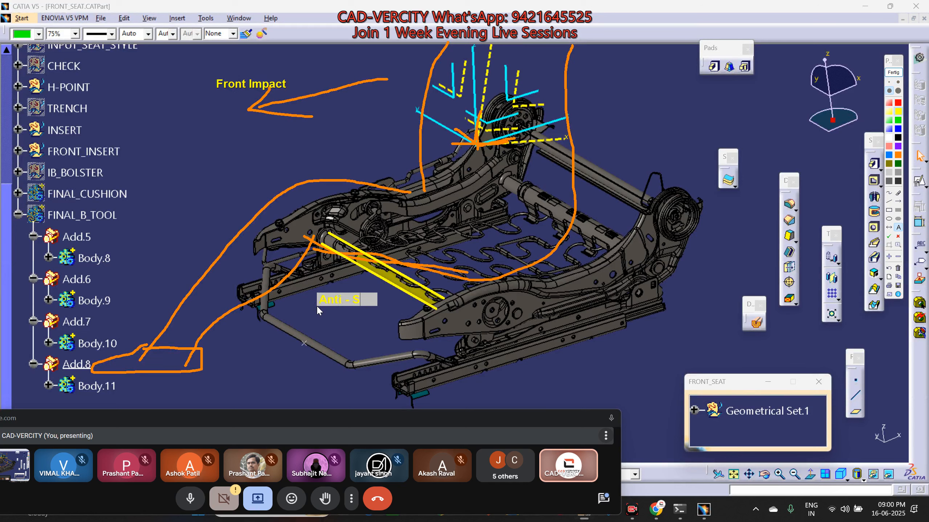
type("ubma")
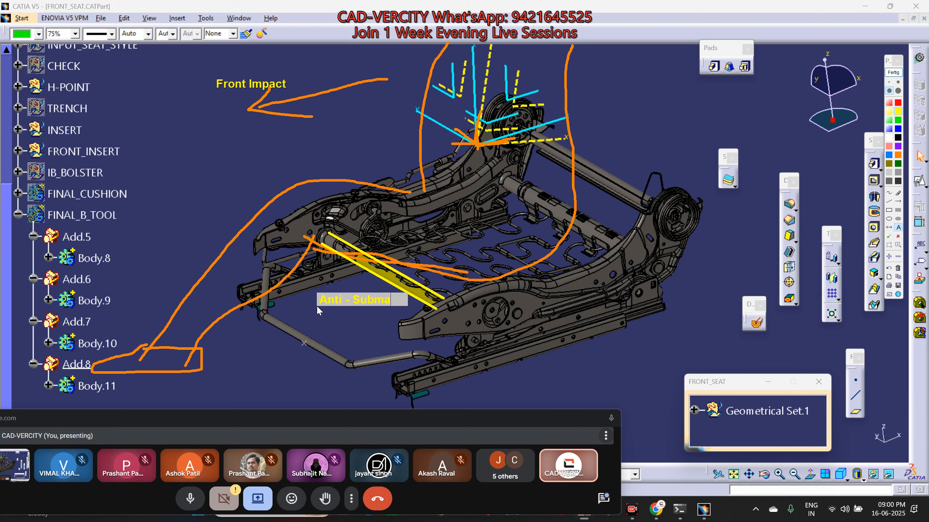
type("rine Tube")
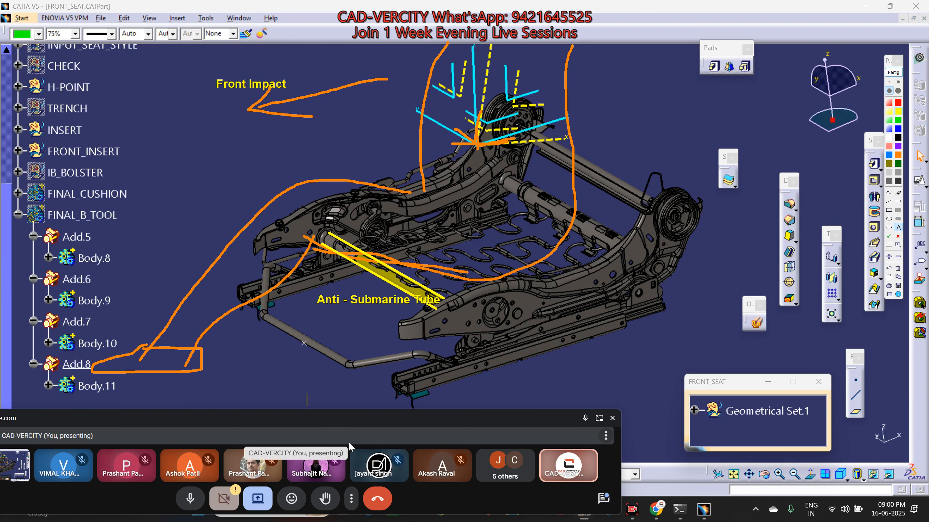
Capture a screenshot of the annotated seat model and end the annotation session.
key("super+shift+s")
left_click_drag(46, 33, 731, 468)
left_click(894, 72)
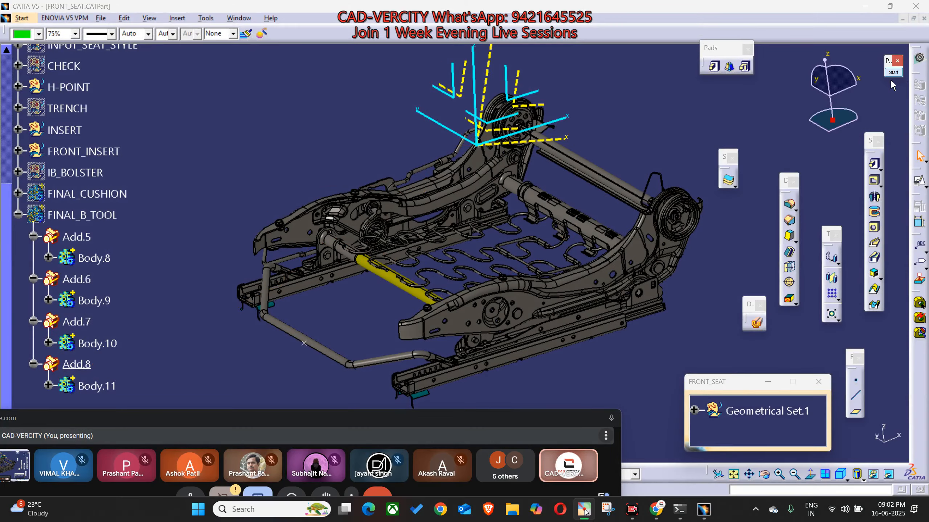
Switch to WhatsApp and send the captured screenshot to the CAD-VERCITY ADVANCED group.
mouse_move(584, 509)
left_click(557, 464)
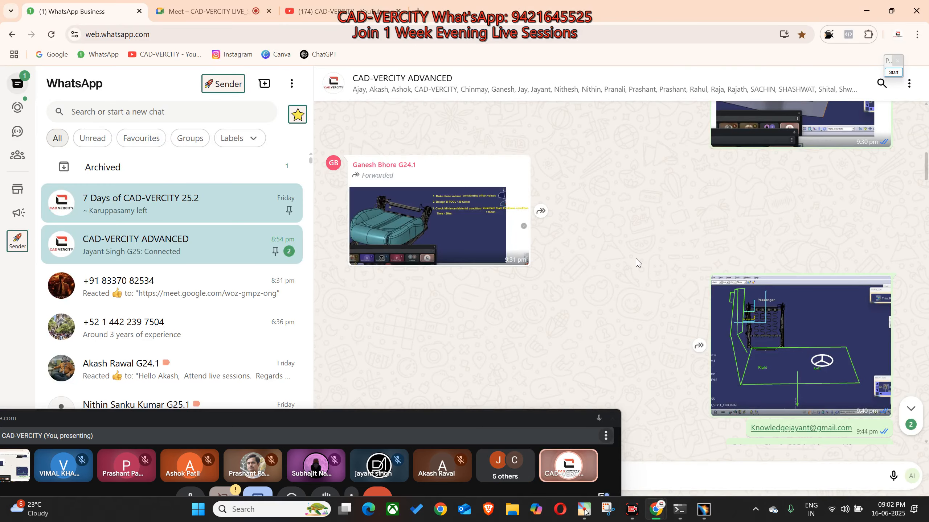
key("ctrl+v")
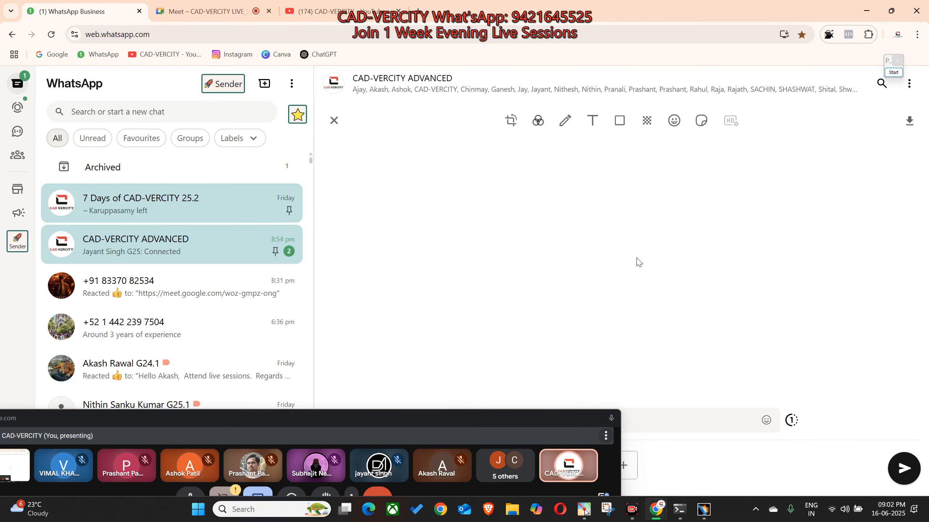
key("Return")
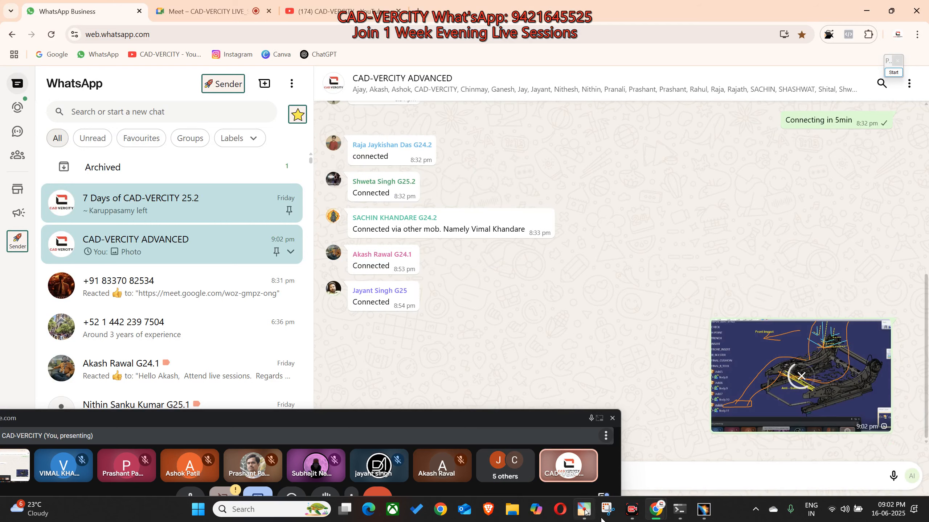
Switch back to CATIA and section the seat frame dynamically, moving the cutting plane so it cuts through the yellow front tube.
left_click(675, 463)
left_click(593, 361)
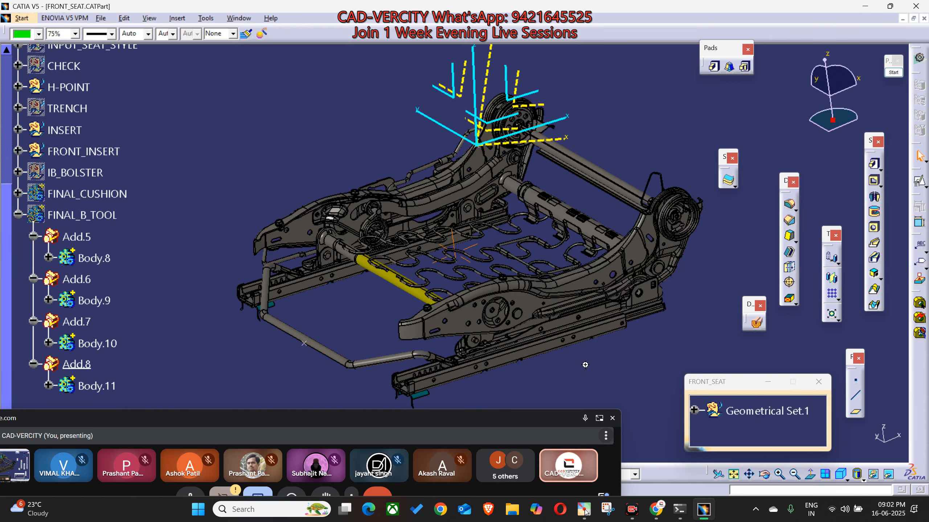
middle_click_drag(586, 365, 575, 277)
middle_click(577, 278)
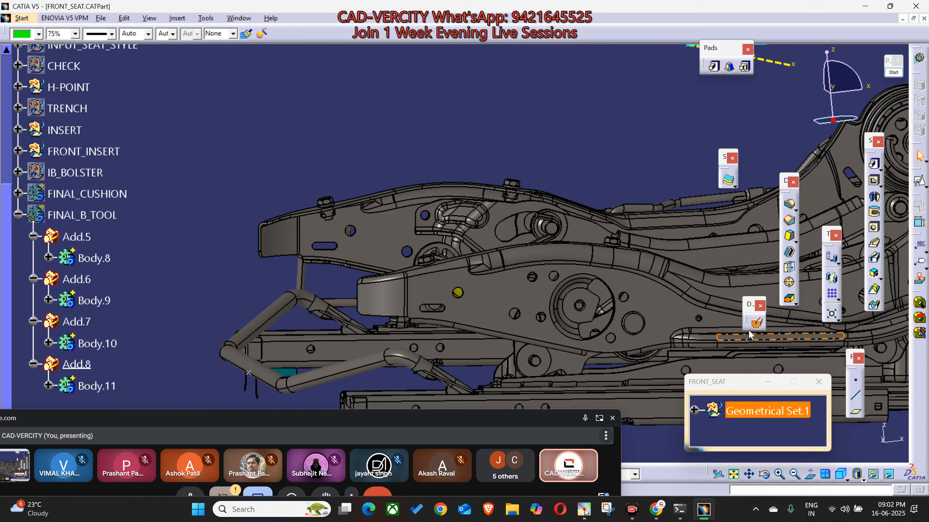
left_click(755, 324)
left_click(399, 239)
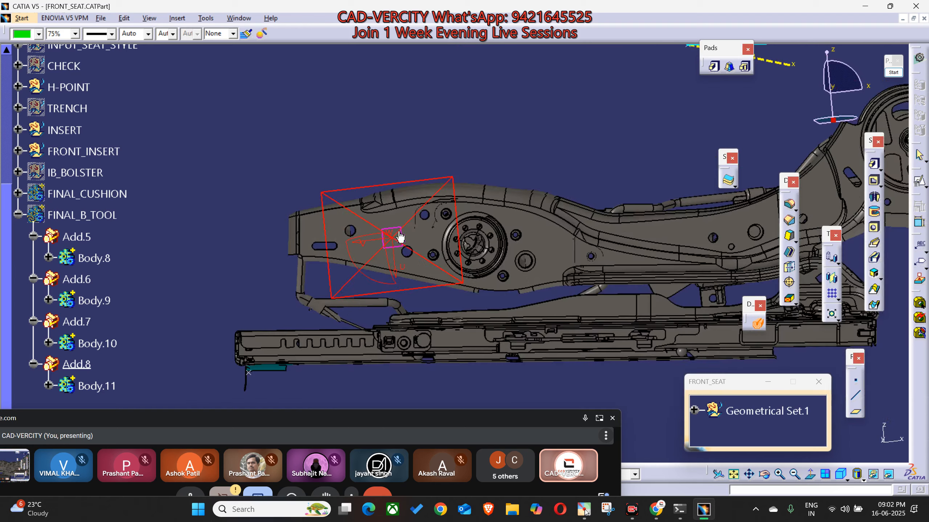
left_click_drag(417, 216, 474, 274)
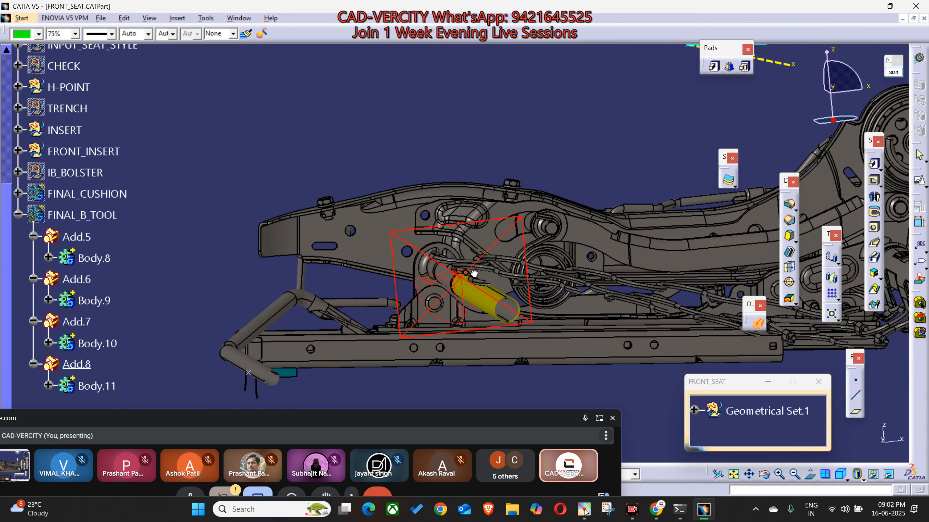
middle_click_drag(457, 289, 856, 111)
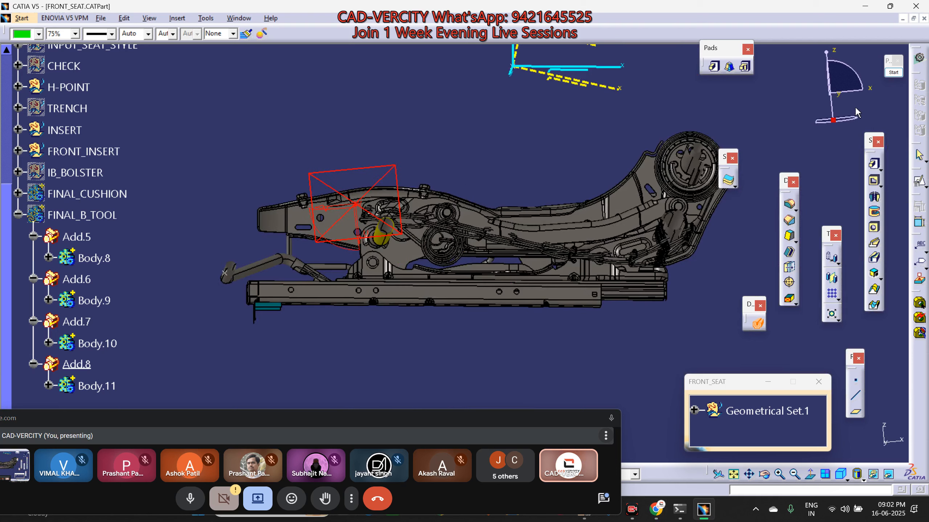
Draw a white freehand outline of a seated occupant over the side view of the seat frame, including torso, thigh, lower leg and foot.
left_click(839, 97)
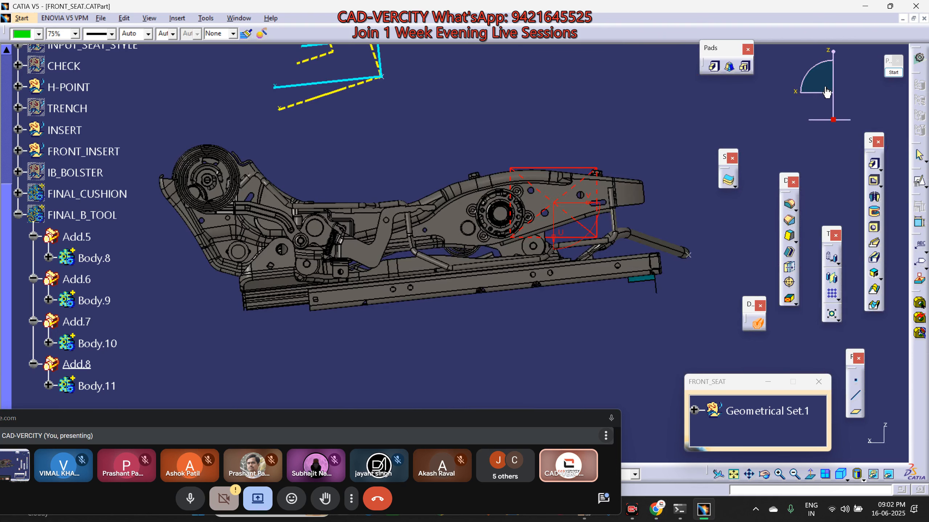
left_click(825, 92)
middle_click_drag(383, 299, 649, 271)
middle_click_drag(610, 338, 889, 108)
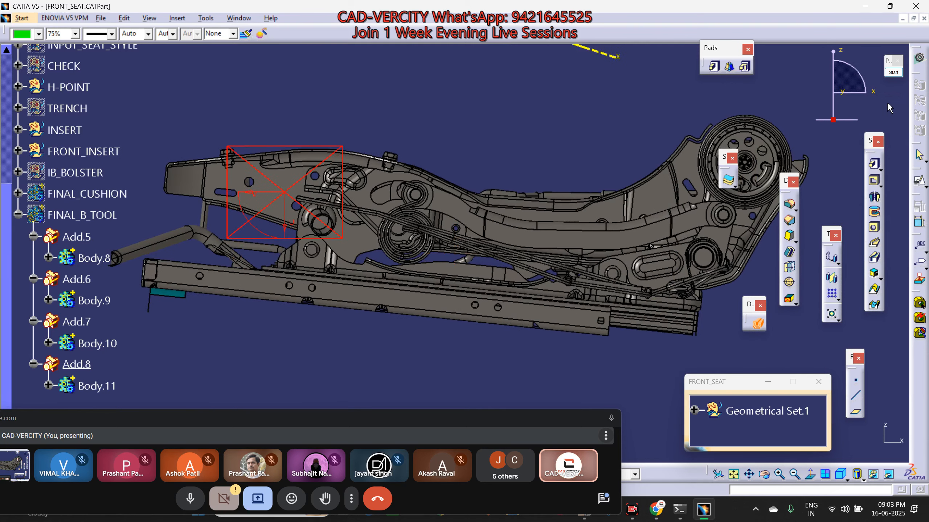
middle_click_drag(499, 164, 532, 204)
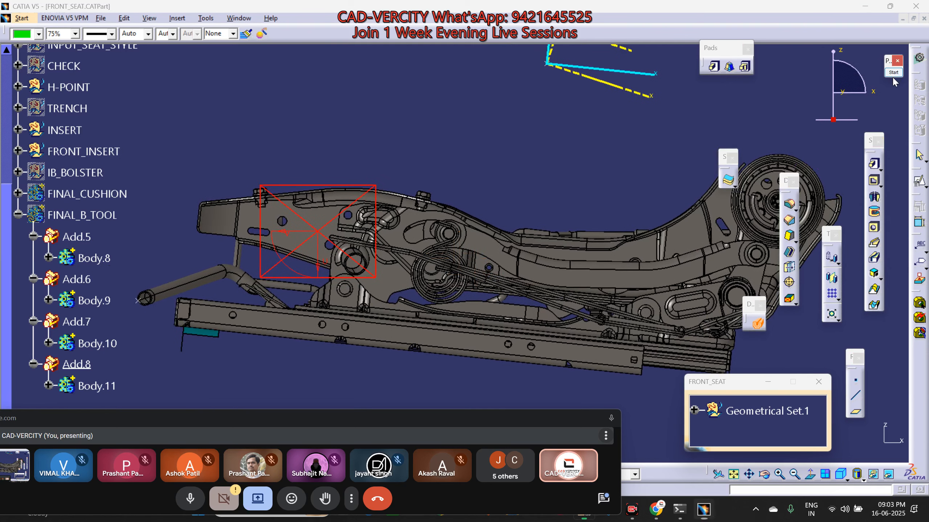
left_click(894, 72)
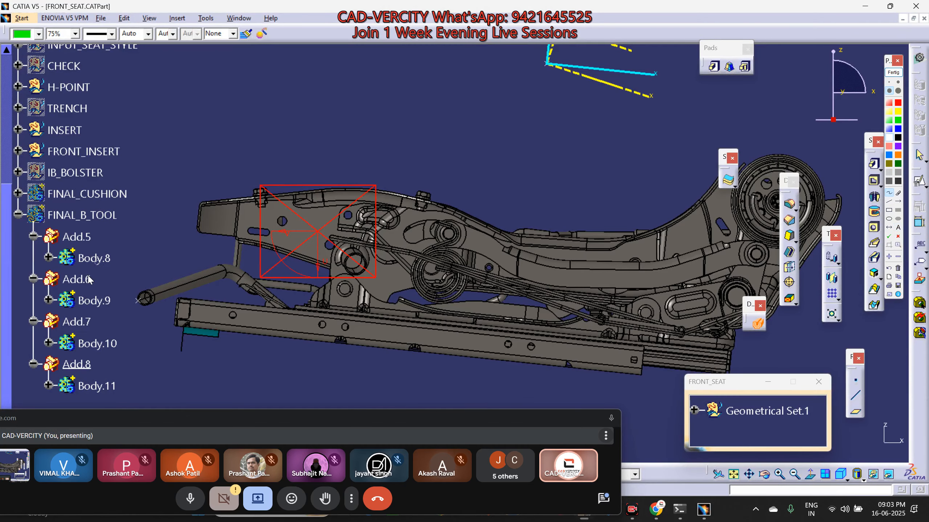
mouse_move(273, 189)
left_mouse_down()
mouse_move(467, 298)
mouse_move(573, 323)
left_mouse_up()
mouse_move(653, 304)
left_mouse_down()
mouse_move(714, 170)
mouse_move(707, 44)
left_mouse_up()
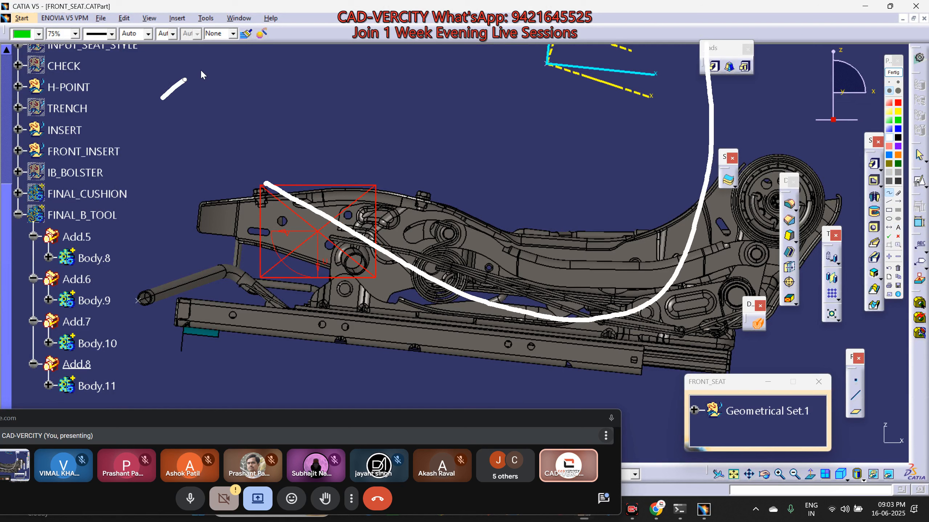
mouse_move(203, 75)
left_mouse_down()
mouse_move(410, 87)
mouse_move(424, 127)
left_mouse_up()
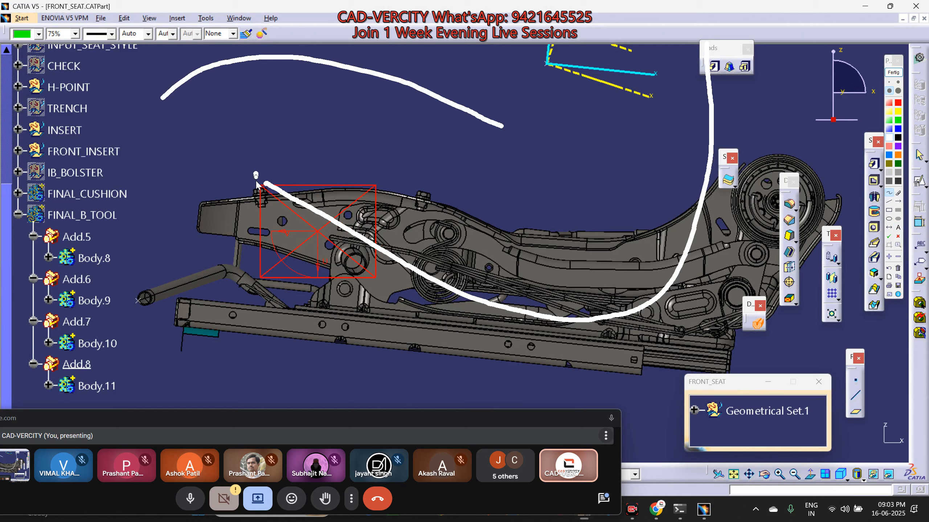
mouse_move(256, 182)
left_mouse_down()
mouse_move(164, 297)
mouse_move(88, 371)
left_mouse_up()
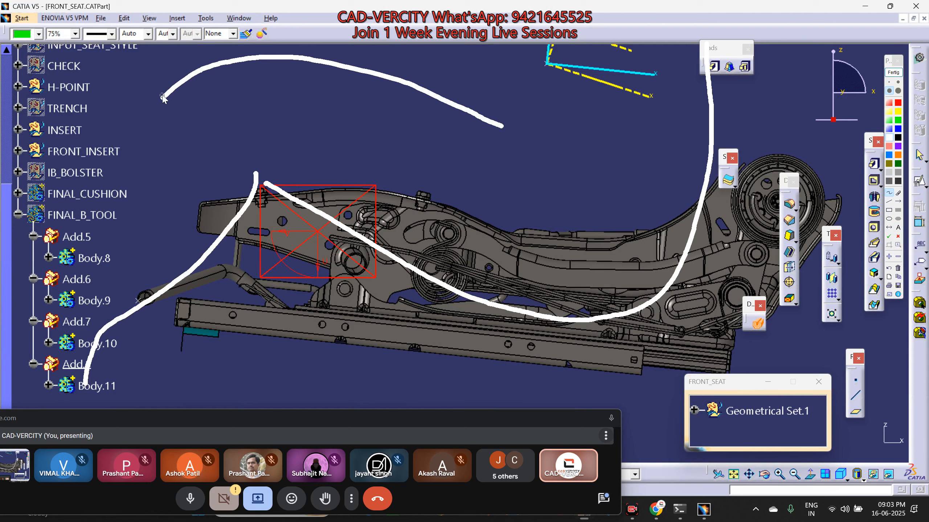
mouse_move(164, 97)
left_mouse_down()
mouse_move(79, 279)
mouse_move(62, 377)
left_mouse_up()
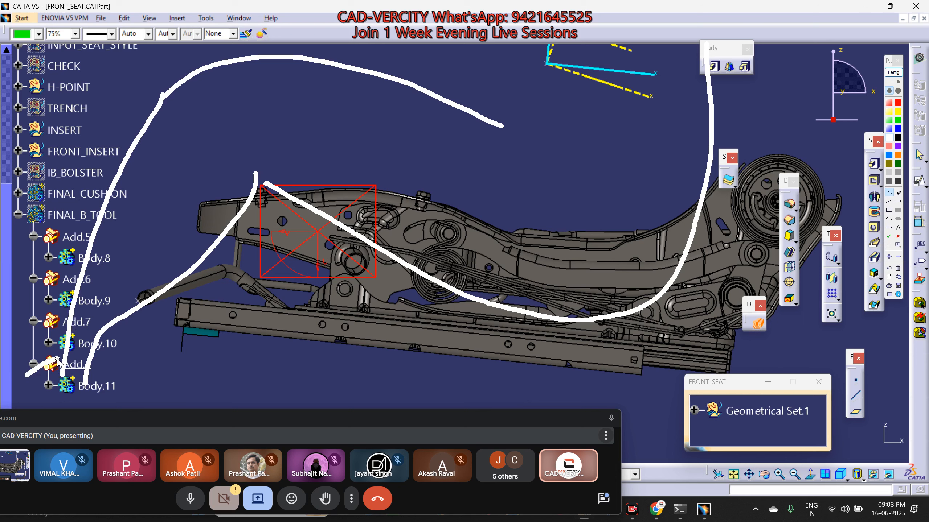
left_click_drag(99, 403, 2, 402)
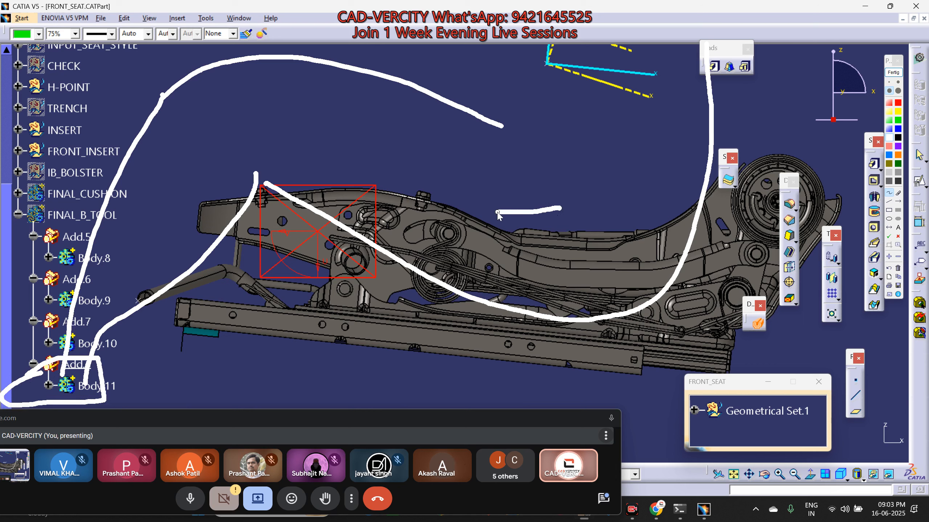
Add white arrows at the thigh and front tube, a yellow and red line under the thigh, and a red circle around the tube.
left_click_drag(505, 204, 505, 220)
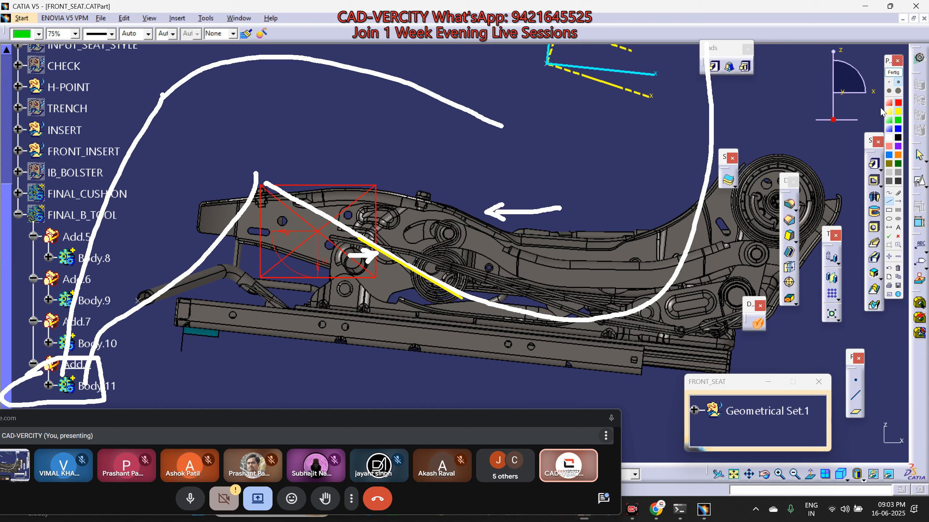
left_click(461, 300)
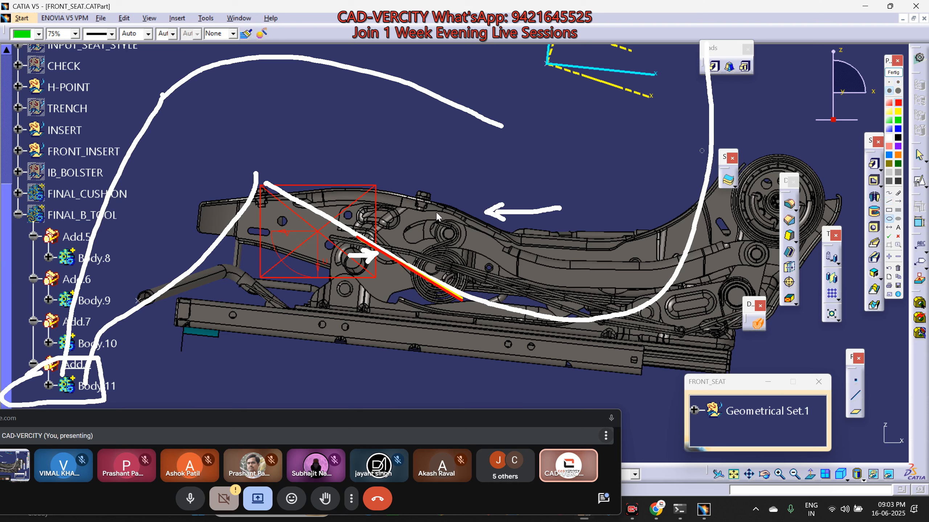
left_click(366, 271)
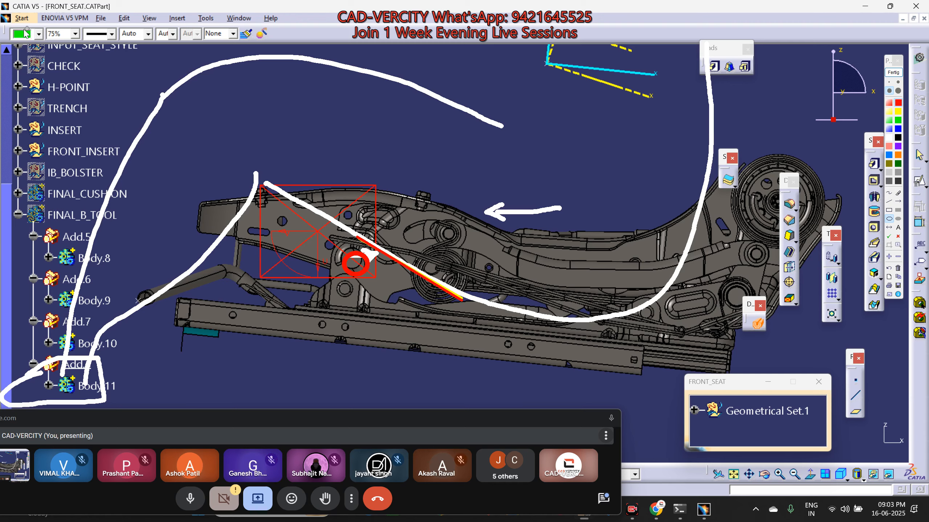
Capture a screenshot of the seat side view with the occupant sketch and end the annotation session.
key("super+shift+s")
left_click_drag(5, 18, 763, 498)
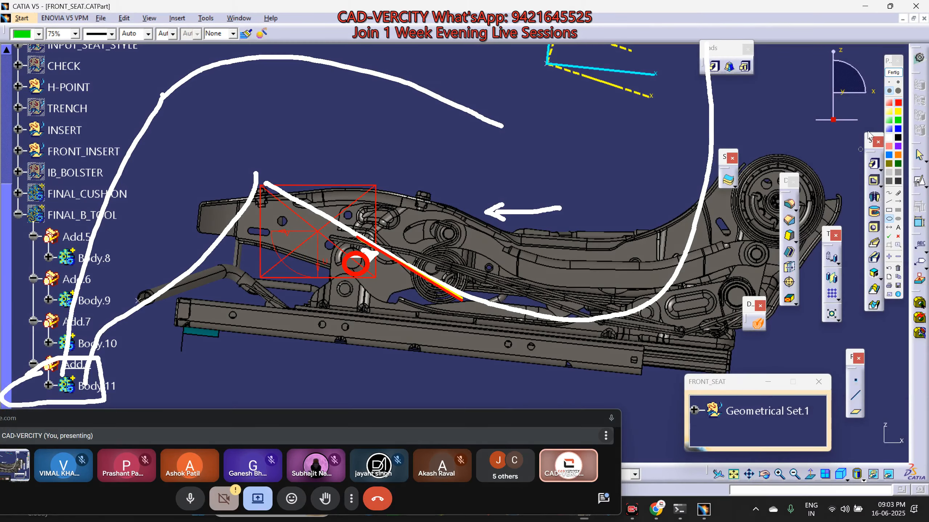
left_click(892, 73)
Switch to WhatsApp and send the side-view screenshot to the CAD-VERCITY ADVANCED group.
mouse_move(656, 509)
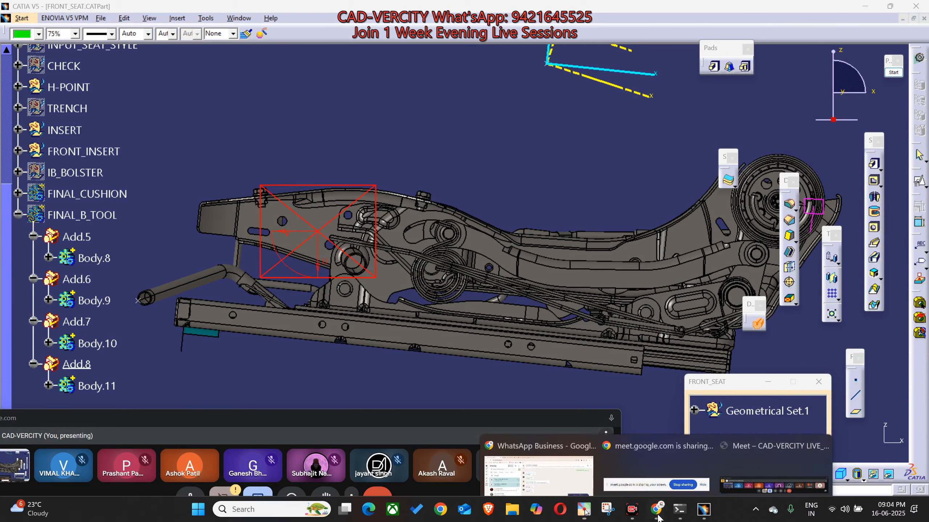
left_click(577, 467)
key("ctrl+v")
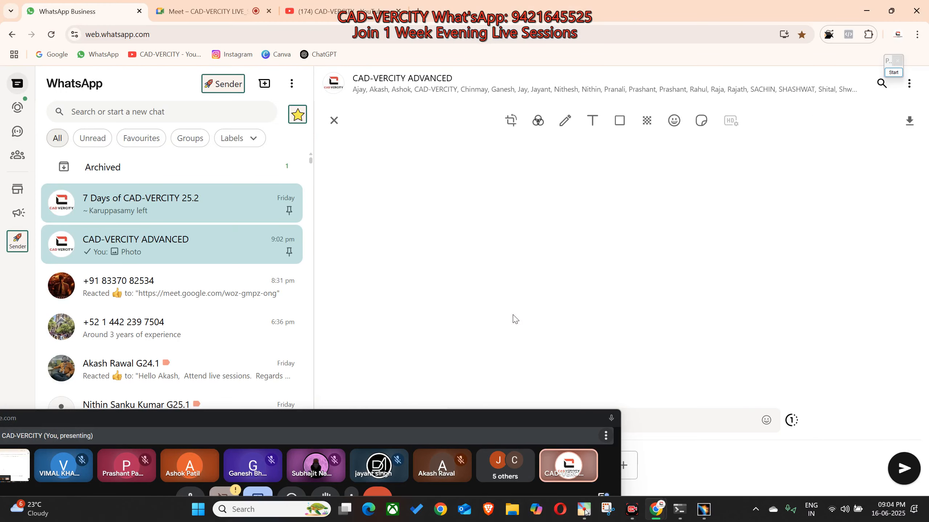
key("Return")
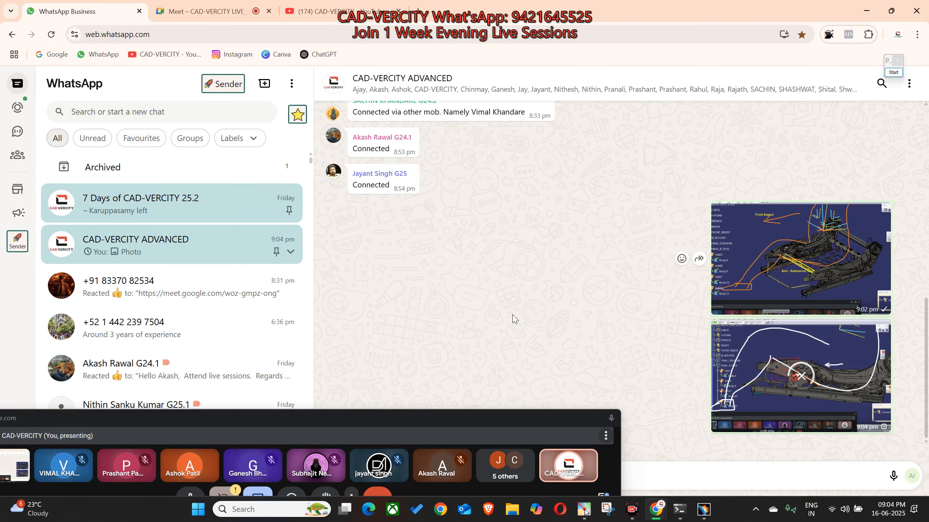
Switch back to CATIA, end the dynamic sectioning of the seat frame and show the FINAL_B_TOOL body.
left_click(704, 509)
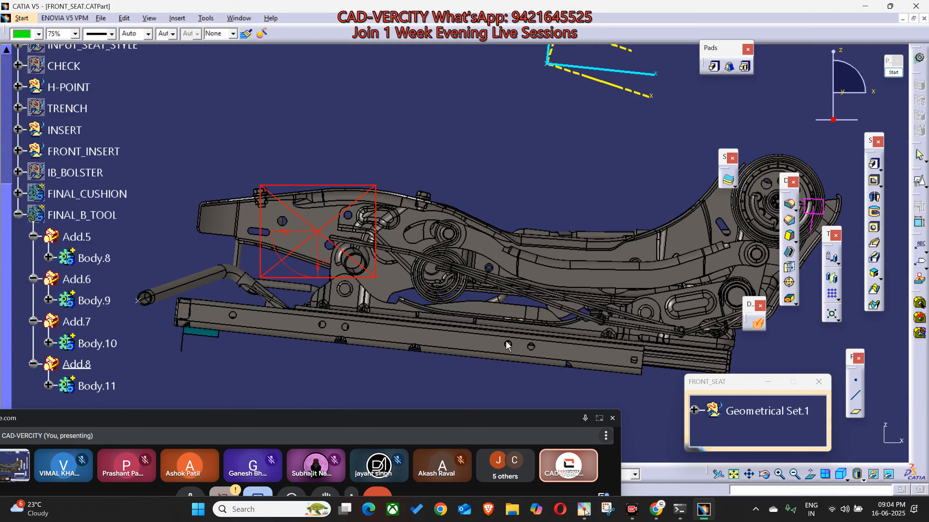
middle_click_drag(445, 253, 566, 308)
key("Escape")
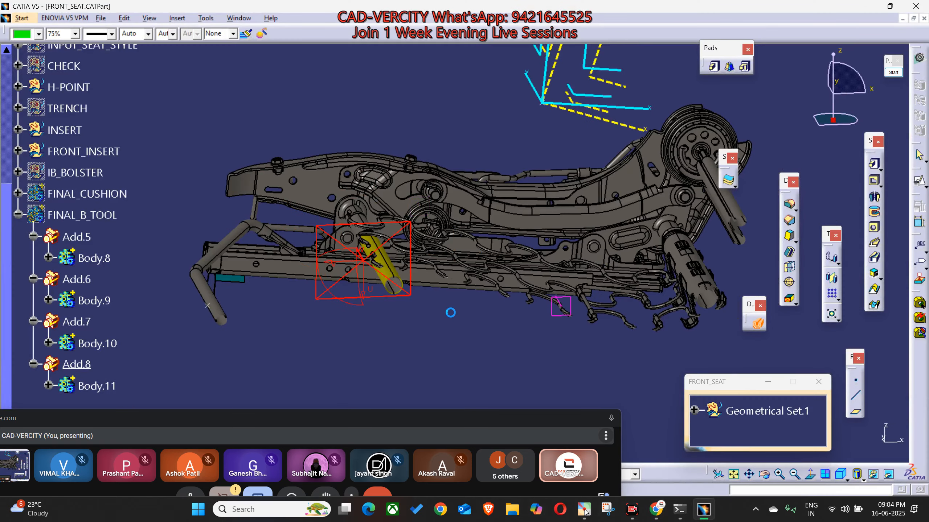
middle_click_drag(357, 330, 330, 295)
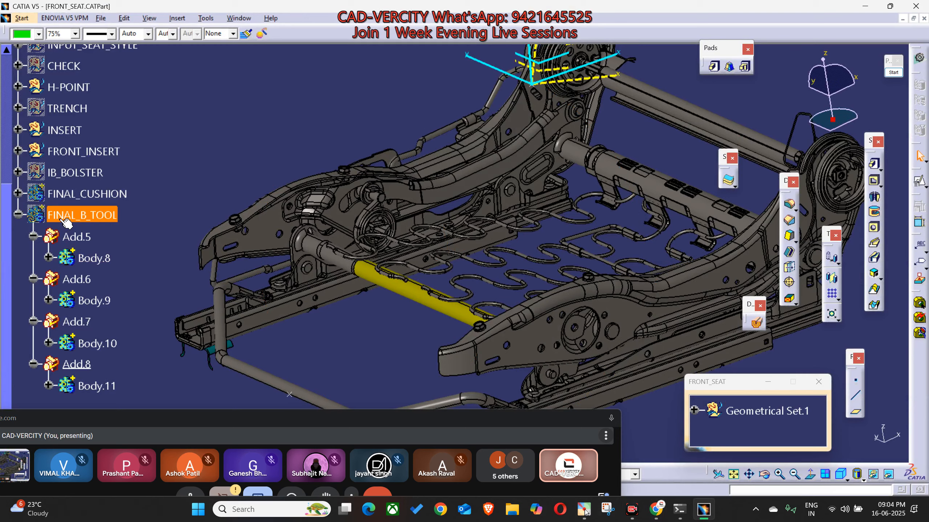
middle_click_drag(535, 326, 565, 338)
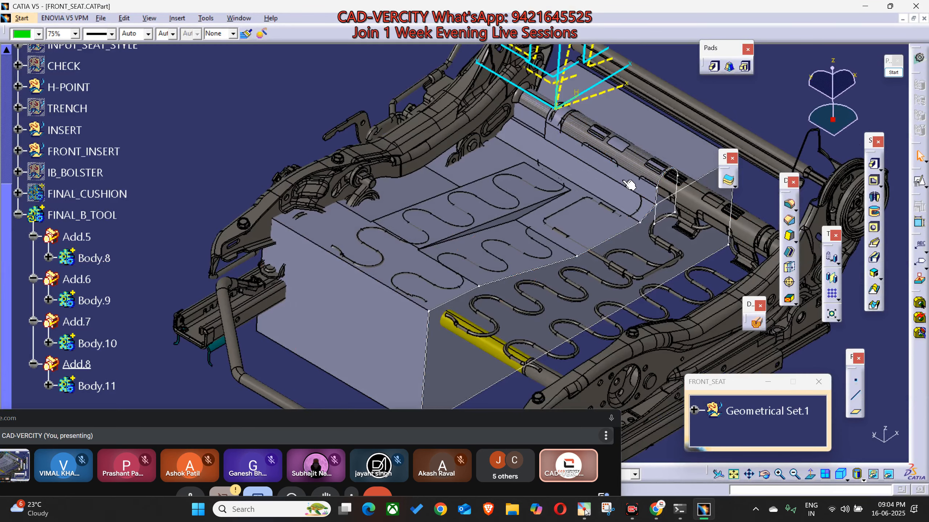
Examine how the FINAL_B_TOOL body fits around the rear cross tube, the springs and the yellow front tube.
middle_click(597, 181)
middle_click_drag(548, 292, 428, 266)
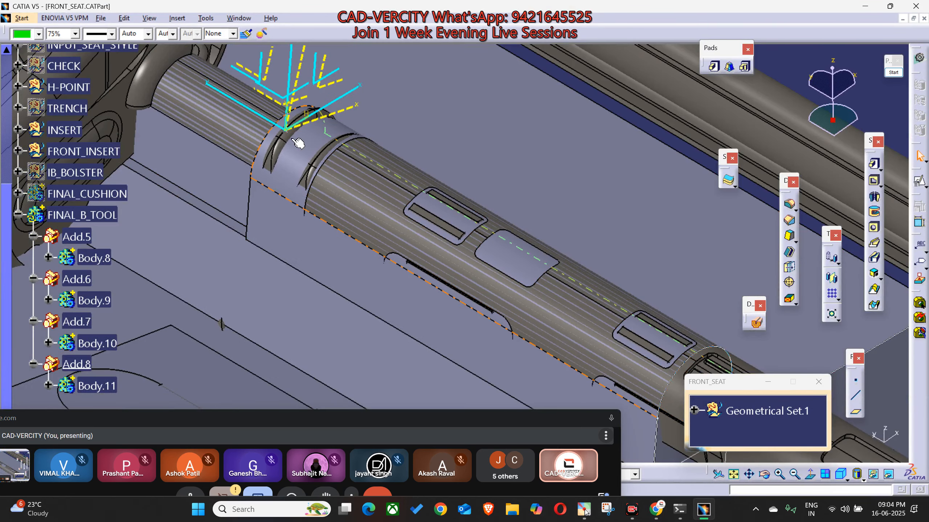
middle_click_drag(254, 145, 359, 203)
middle_click_drag(297, 157, 283, 351)
middle_click_drag(283, 351, 405, 246)
middle_click_drag(582, 262, 590, 174)
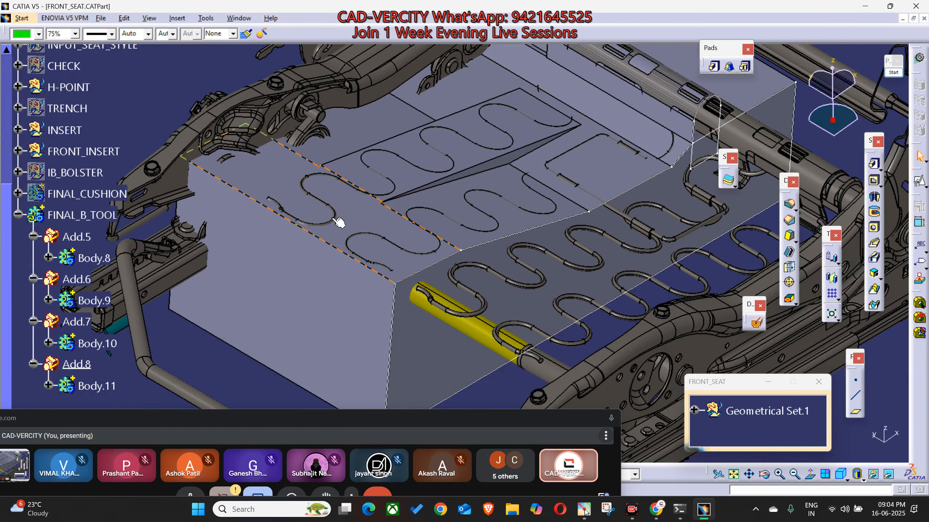
middle_click_drag(415, 170, 475, 262)
middle_click_drag(491, 203, 257, 225)
Insert a new body at the end of the part, below FINAL_B_TOOL.
scroll(257, 225, "down", 2)
scroll(257, 225, "down", 4)
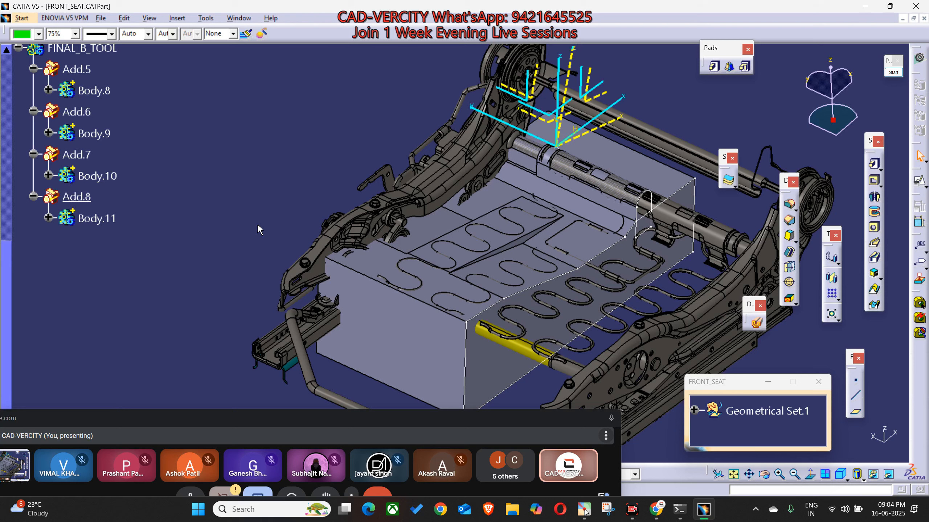
key("alt+i")
key("b")
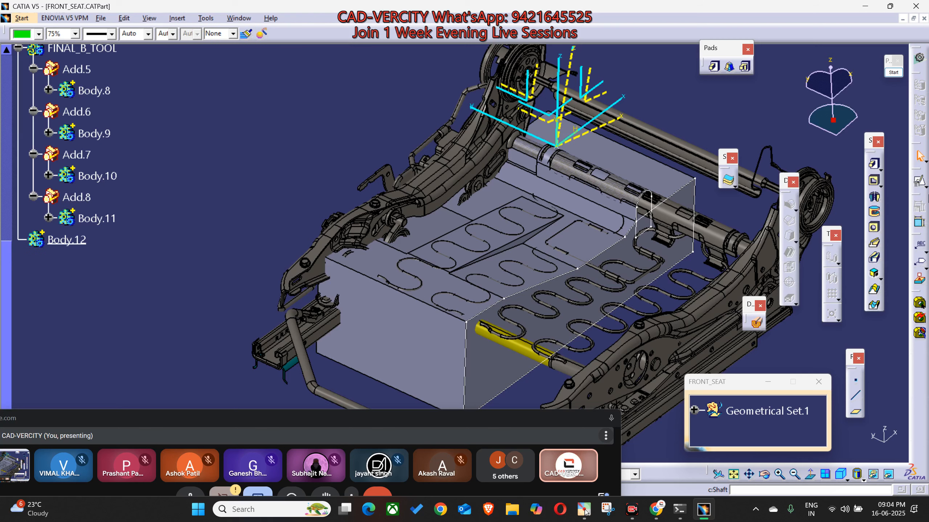
Create a positioned sketch in the new body on the ZX plane of Axis System.5, with the sketch directions swapped.
left_click(920, 181)
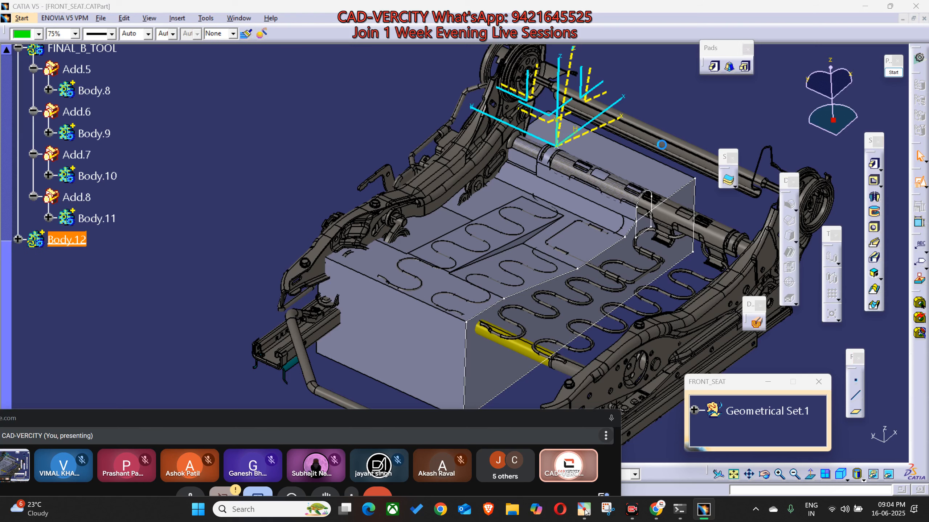
left_click(602, 87)
mouse_move(602, 87)
middle_mouse_down()
mouse_move(618, 294)
mouse_move(652, 312)
middle_mouse_up()
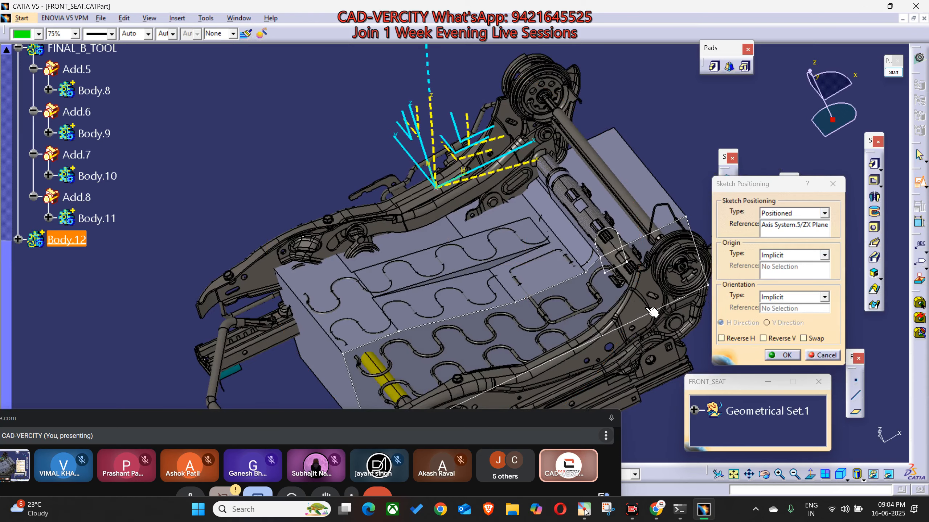
left_click(803, 338)
mouse_move(442, 251)
middle_mouse_down()
mouse_move(500, 240)
mouse_move(671, 336)
middle_mouse_up()
left_click(783, 354)
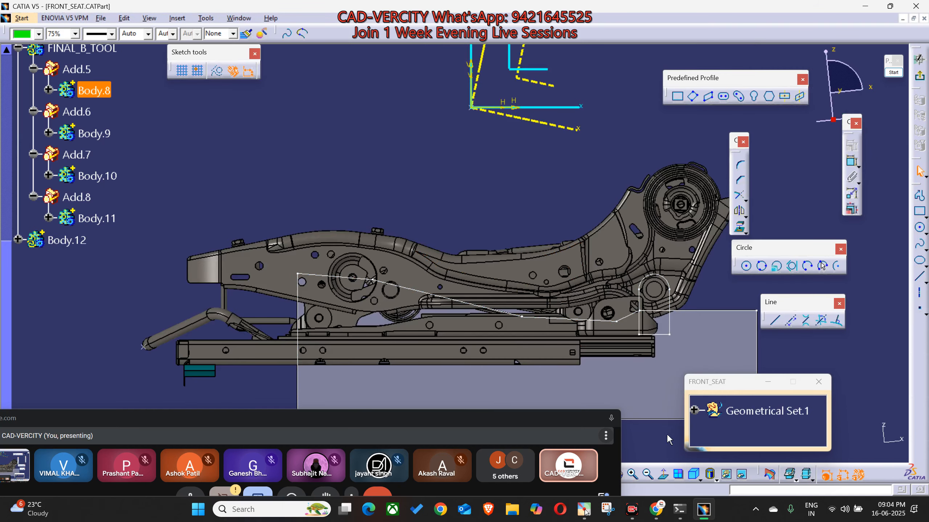
Cut the part by the sketch plane to view the seat frame and tool body in section, and leave the sketch.
left_click(767, 478)
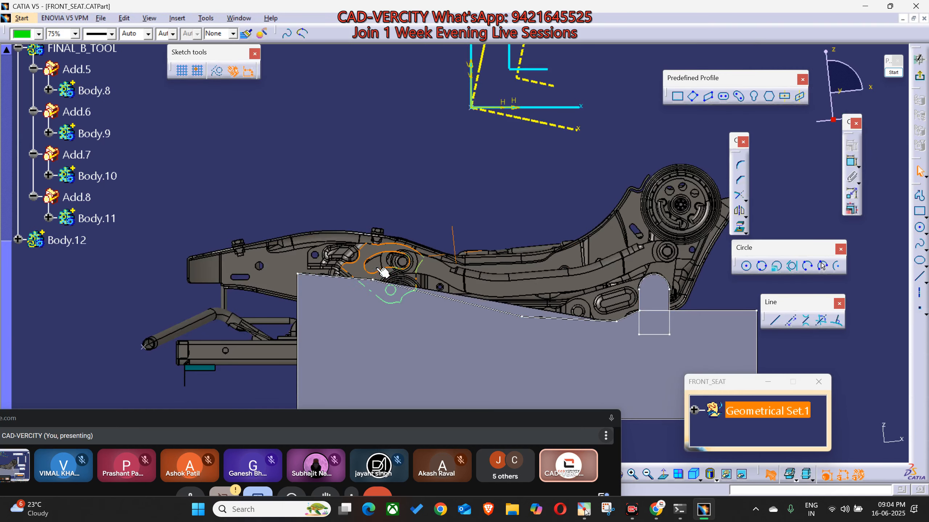
mouse_move(386, 291)
middle_mouse_down()
mouse_move(504, 231)
mouse_move(425, 209)
mouse_move(362, 334)
mouse_move(401, 318)
mouse_move(495, 227)
middle_mouse_up()
scroll(396, 264, "down", 1)
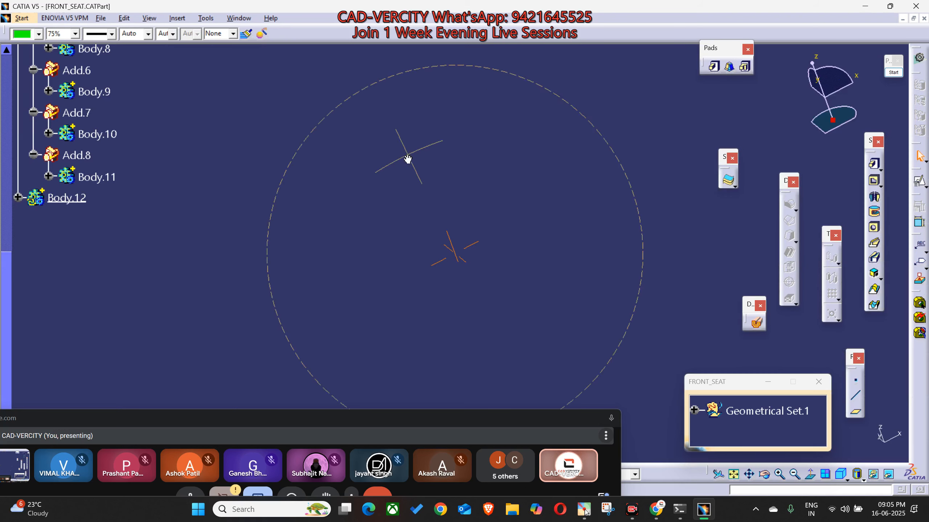
Join the upper faces of the seat side member, from its front end to the recliner, into one surface.
middle_click_drag(476, 227, 474, 296)
left_click(351, 273)
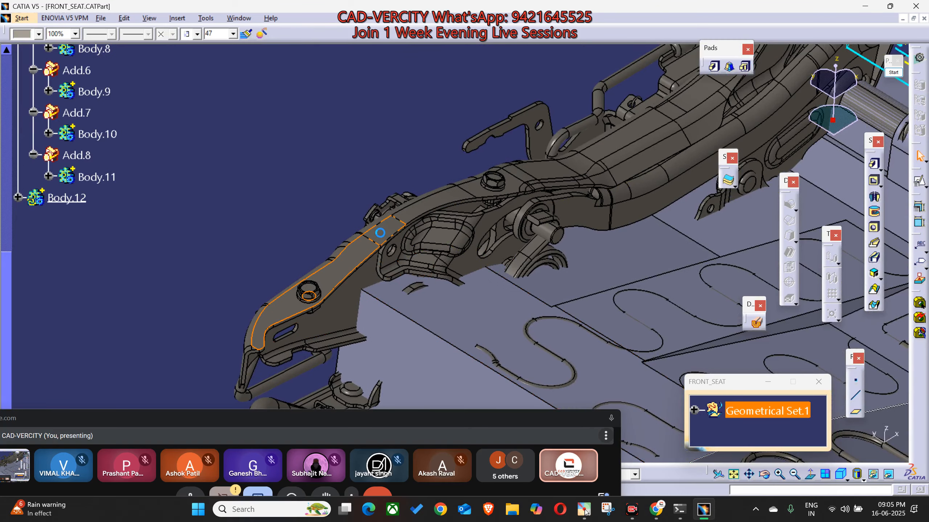
left_click(481, 193, "ctrl")
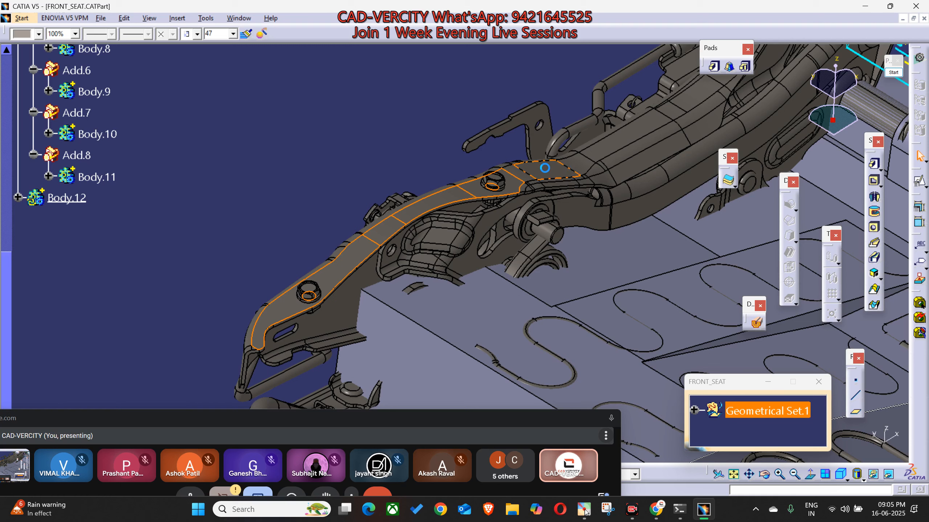
left_click(521, 174, "ctrl")
left_click(531, 172, "ctrl")
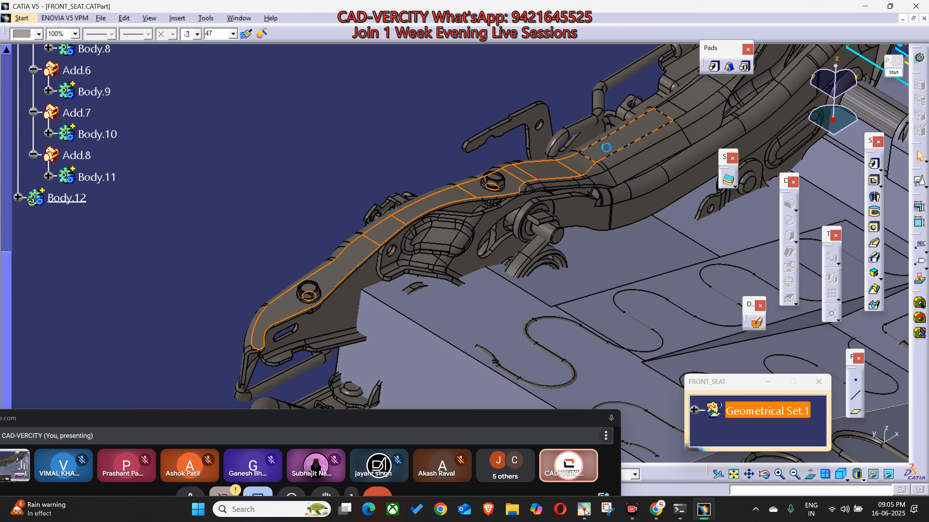
left_click(605, 147, "ctrl")
middle_click_drag(605, 148, 447, 254)
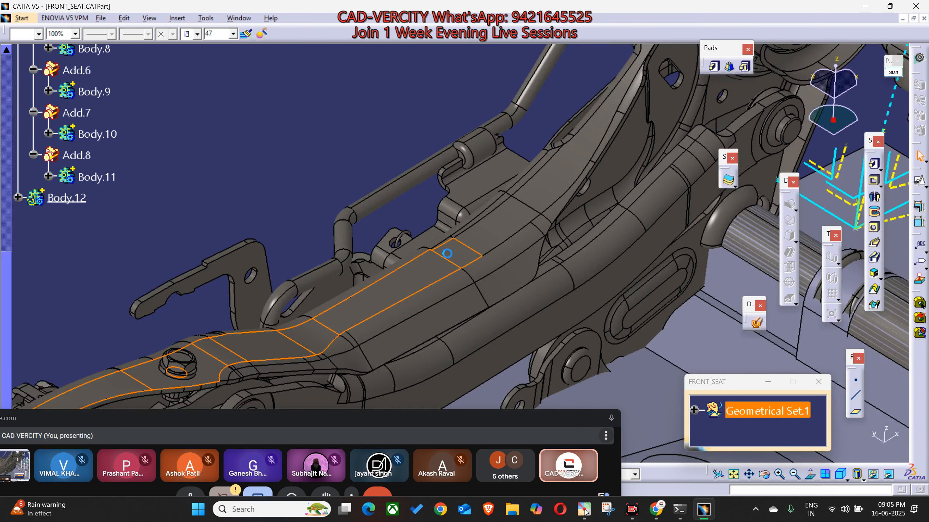
left_click(567, 176, "ctrl")
middle_click_drag(568, 176, 707, 131)
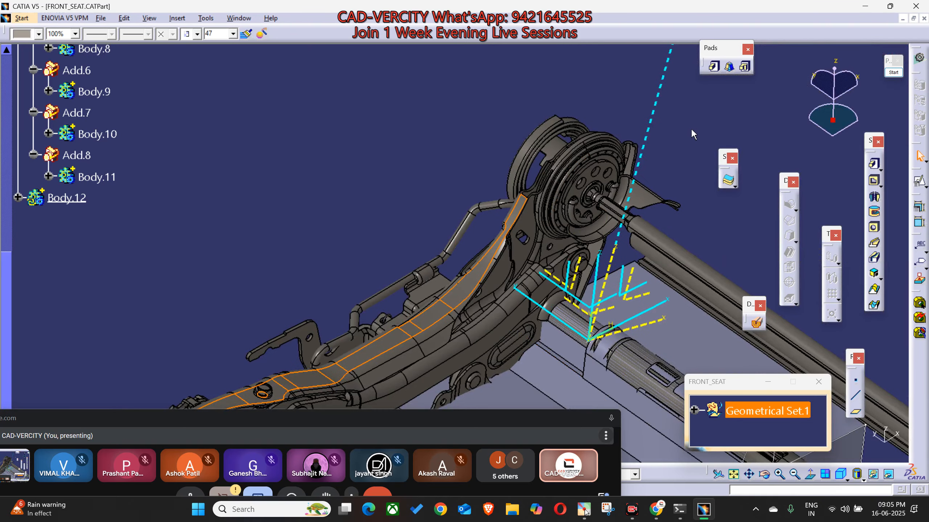
key("ctrl+g")
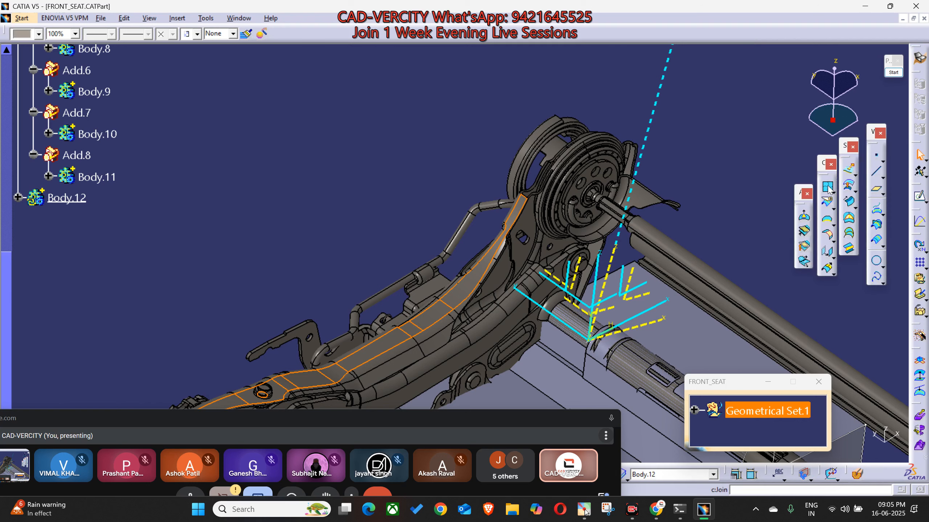
left_click(827, 235)
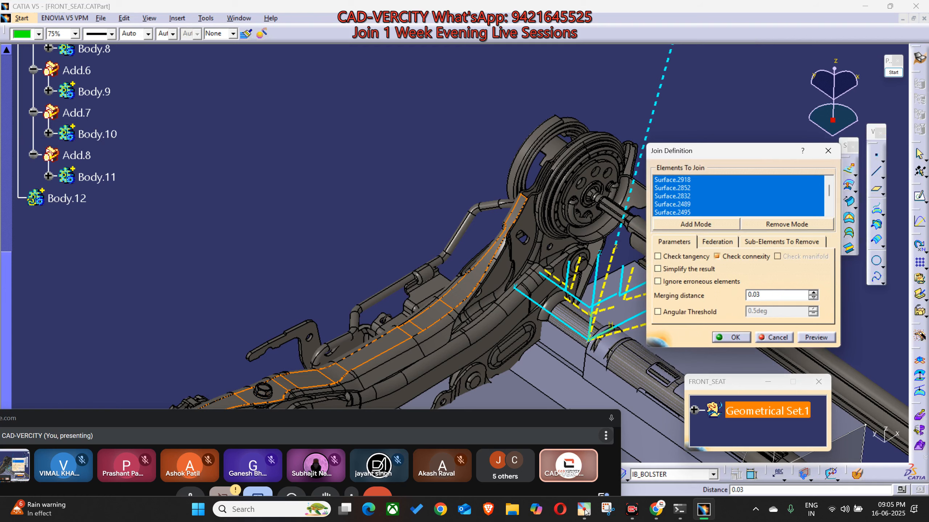
left_click_drag(584, 424, 553, 303)
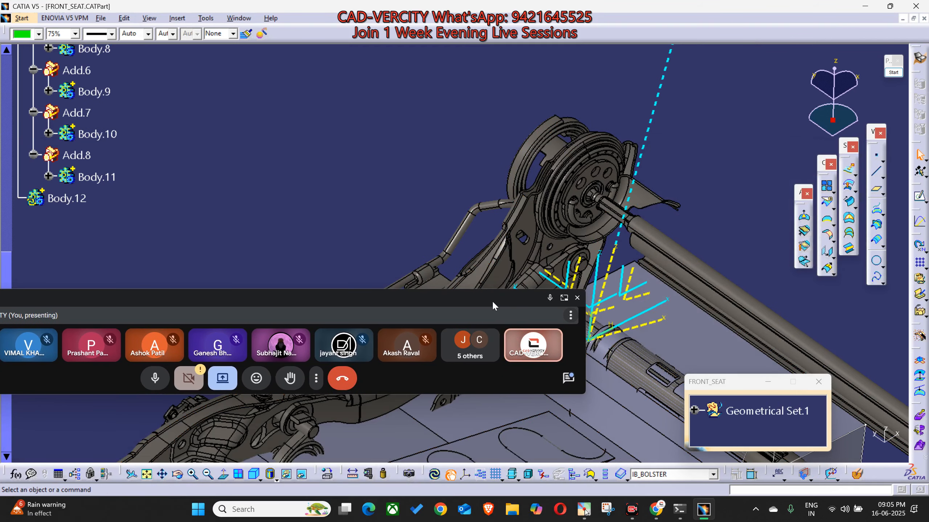
left_click_drag(492, 301, 470, 431)
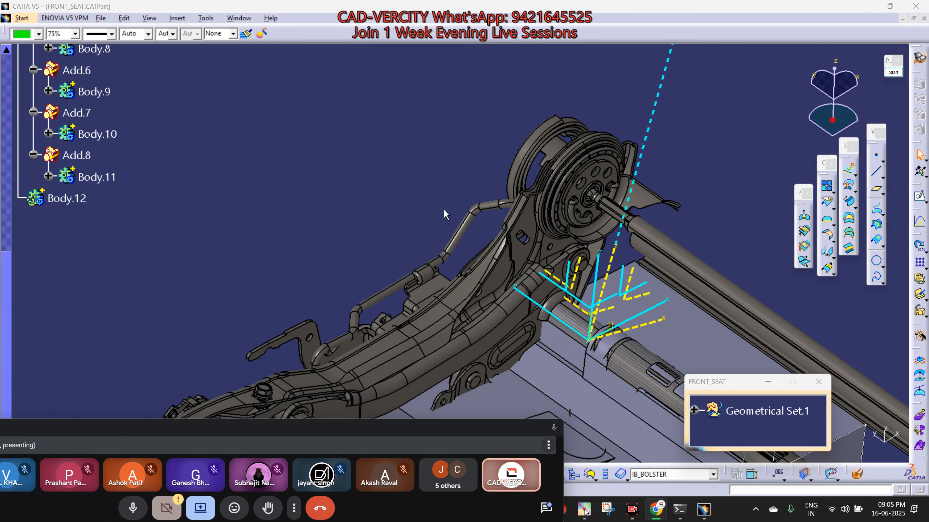
Insert a geometrical set named B_TOOL after IB_BOLSTER, directly under FRONT_SEAT.
middle_click_drag(446, 214, 182, 188)
scroll(92, 176, "up", 5)
left_click(73, 298)
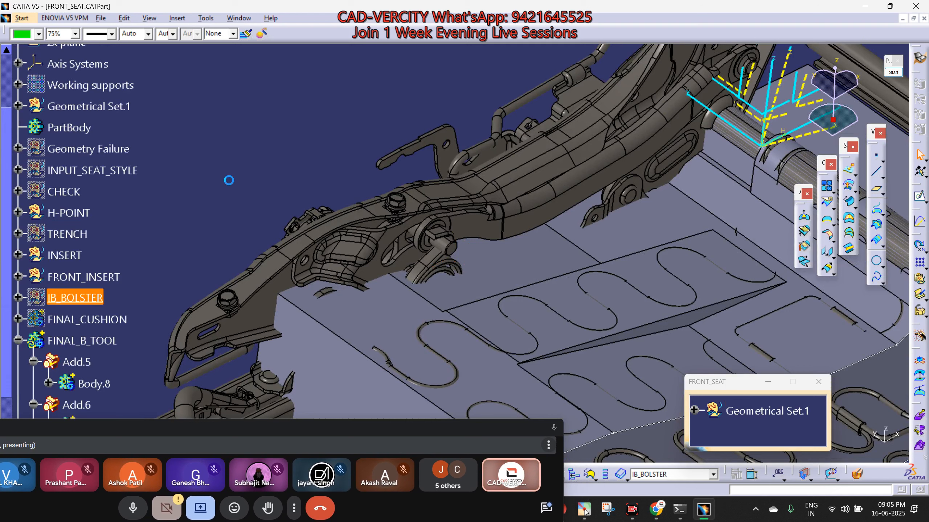
key("alt+i")
key("g")
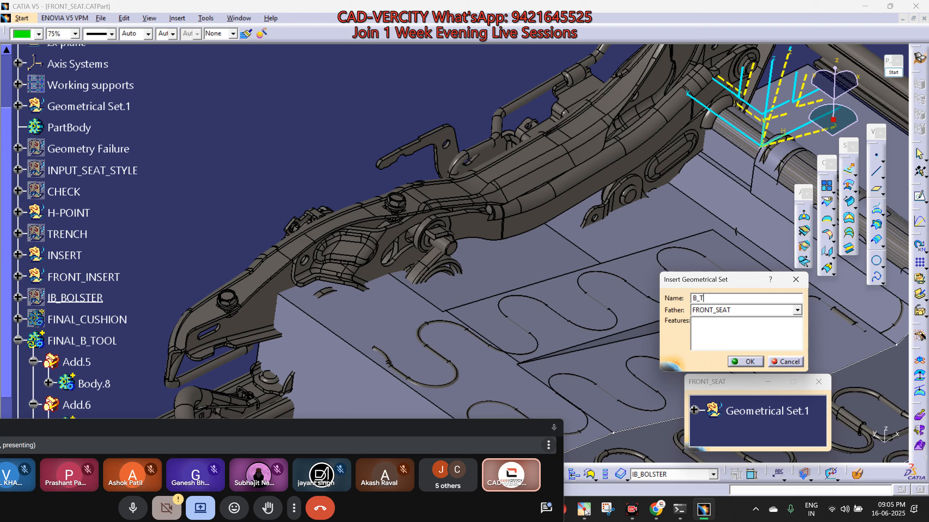
key("Return")
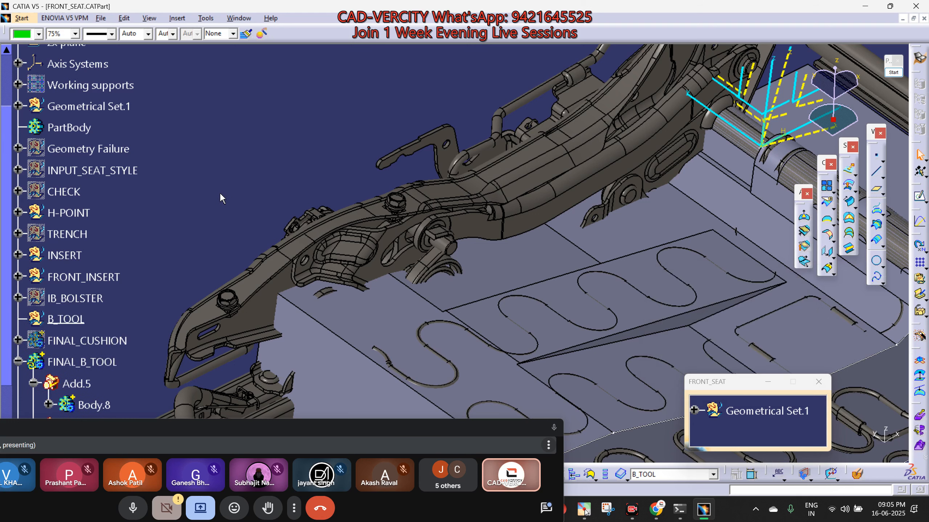
Show the IB_BOLSTER set and move its joined side member surface to the B_TOOL geometrical set.
scroll(157, 201, "down", 2)
left_click(51, 176)
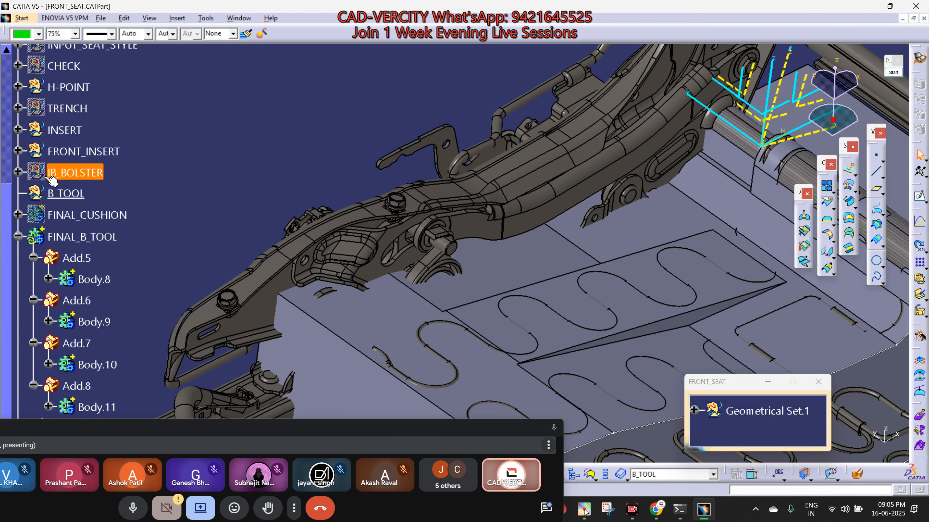
right_click(498, 165)
mouse_move(585, 380)
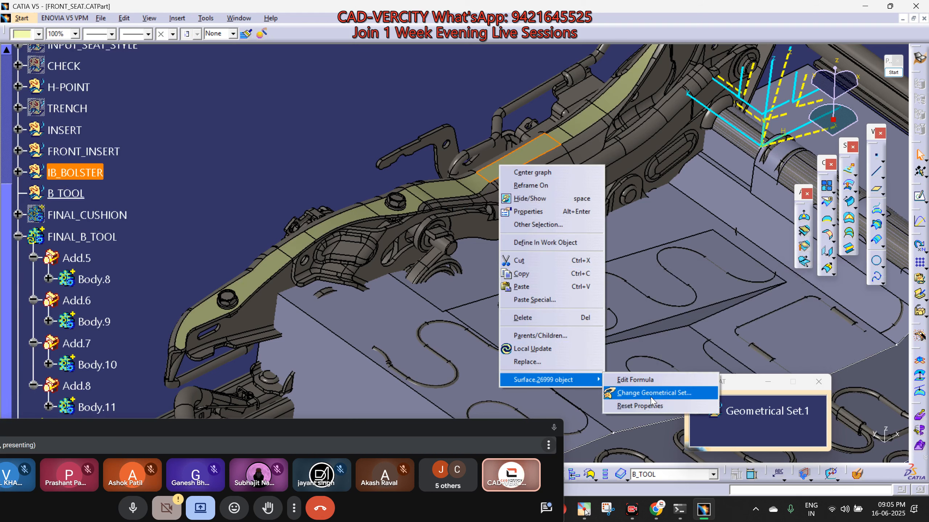
key("Escape")
right_click(520, 163)
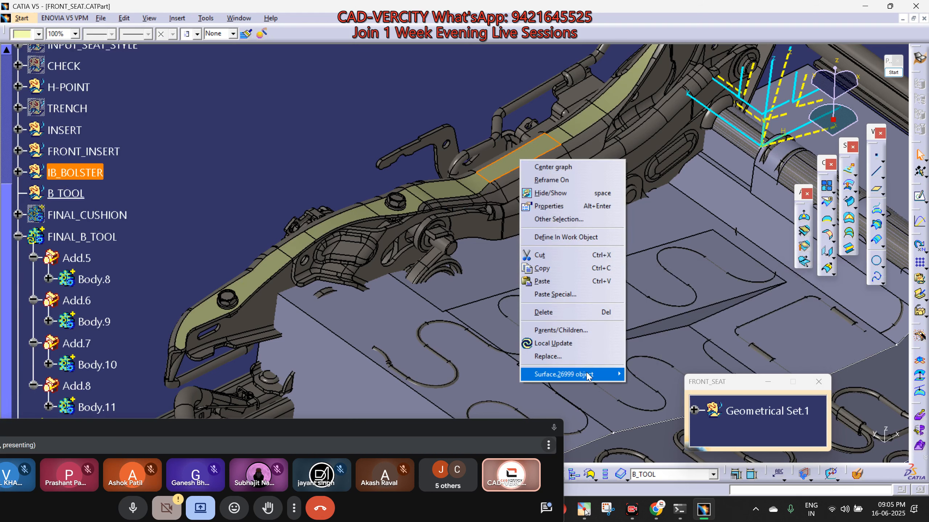
mouse_move(587, 374)
left_click(675, 388)
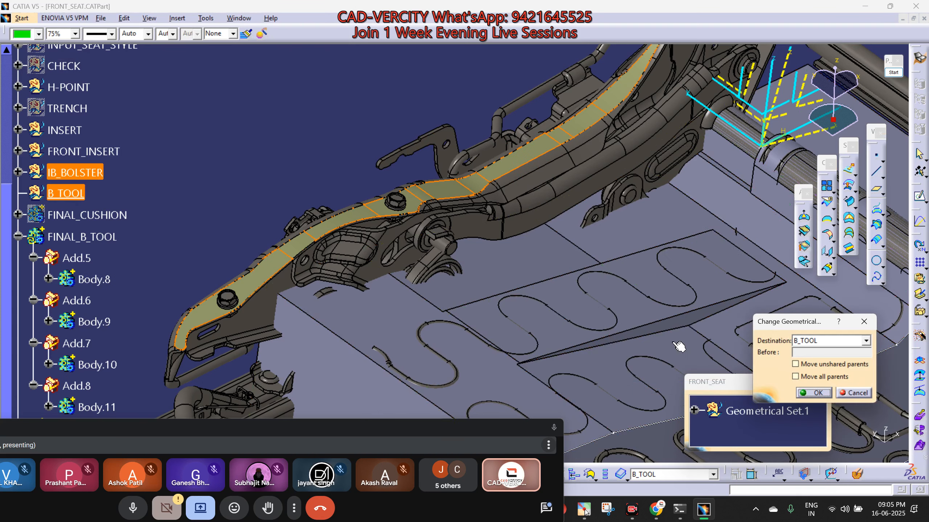
left_click(828, 393)
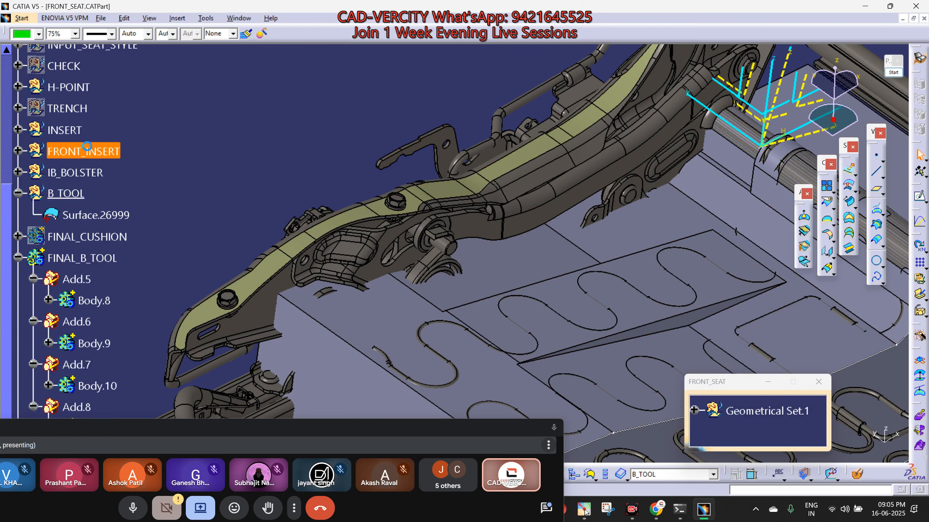
Hide the IB_BOLSTER, FRONT_INSERT, INSERT and Geometrical Set.1 sets to isolate the B_TOOL surface.
left_click(70, 155)
left_click(57, 132)
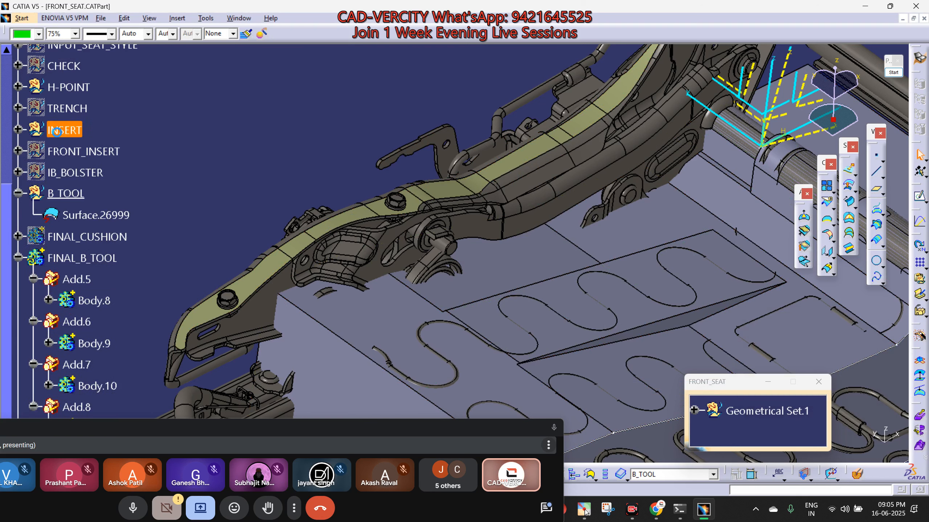
left_click(88, 215)
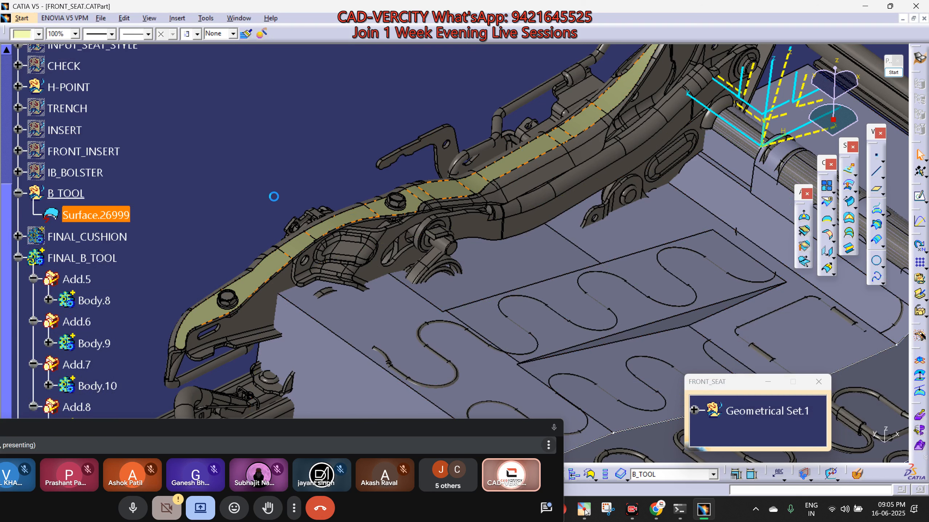
middle_click_drag(601, 224, 666, 154)
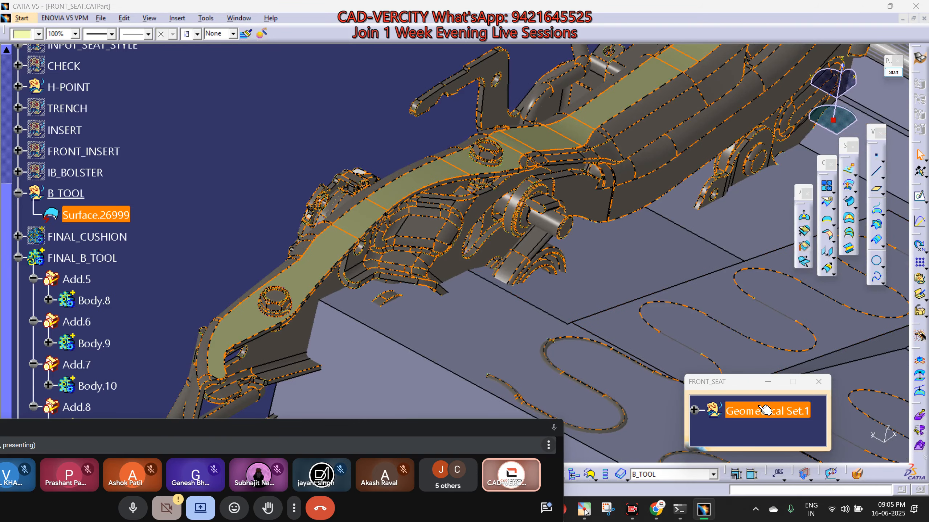
left_click(768, 410)
key("ctrl+h")
middle_click_drag(481, 228, 583, 250)
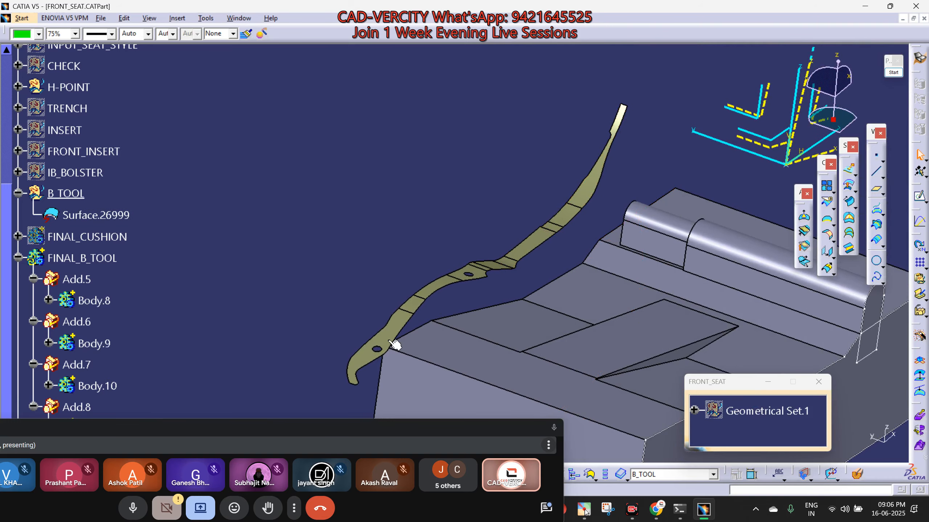
Create a positioned sketch in B_TOOL on the XY plane of Axis System.5, with V reversed and the directions swapped.
middle_click_drag(367, 374, 324, 222)
scroll(403, 291, "down", 2)
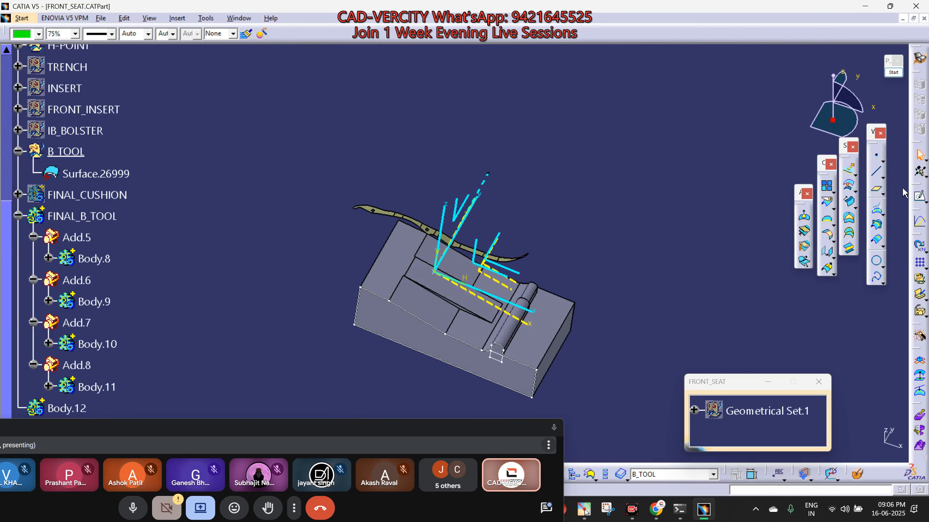
left_click(925, 204)
left_click(917, 212)
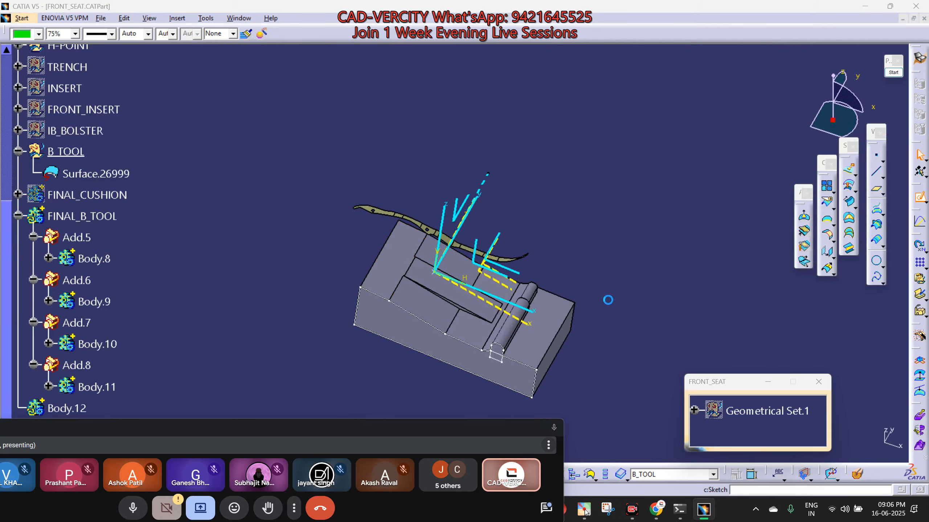
mouse_move(607, 301)
middle_mouse_down()
mouse_move(307, 260)
mouse_move(453, 270)
mouse_move(467, 243)
middle_mouse_up()
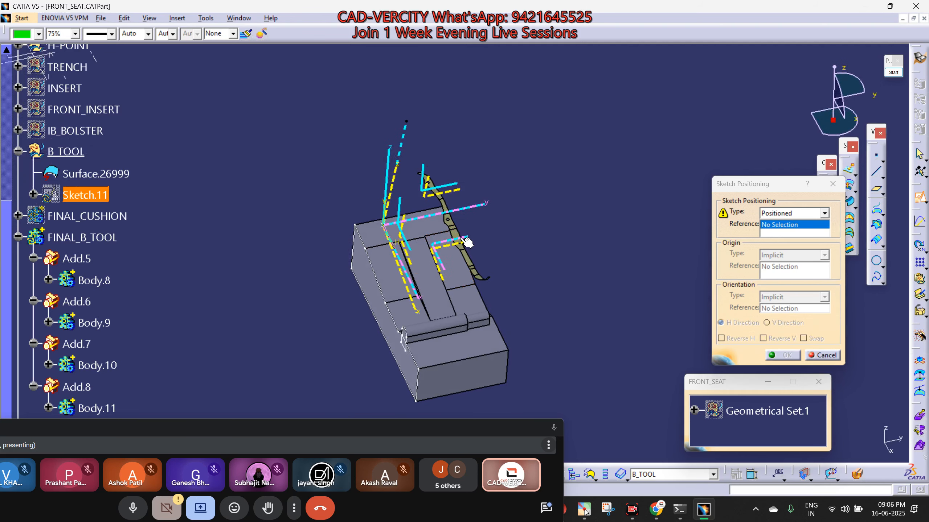
left_click(466, 243)
mouse_move(524, 226)
middle_mouse_down()
mouse_move(487, 342)
mouse_move(512, 333)
middle_mouse_up()
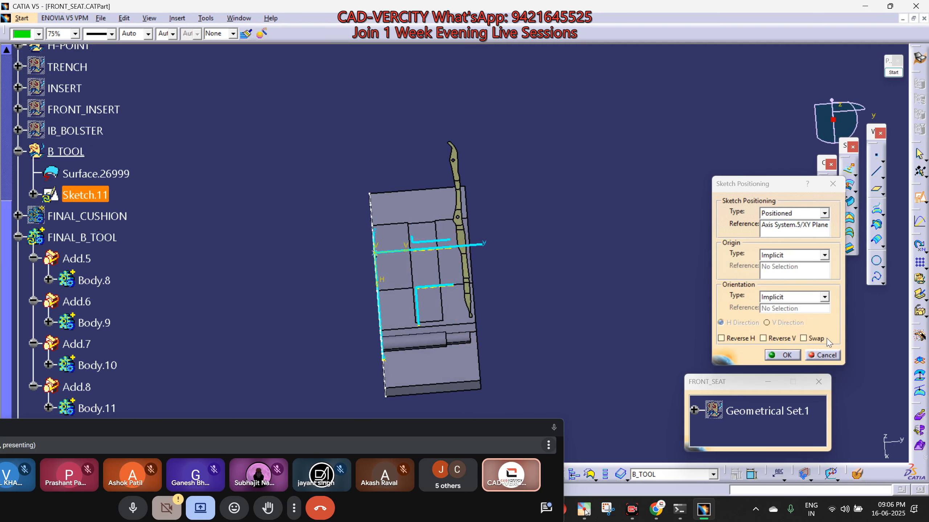
left_click(810, 338)
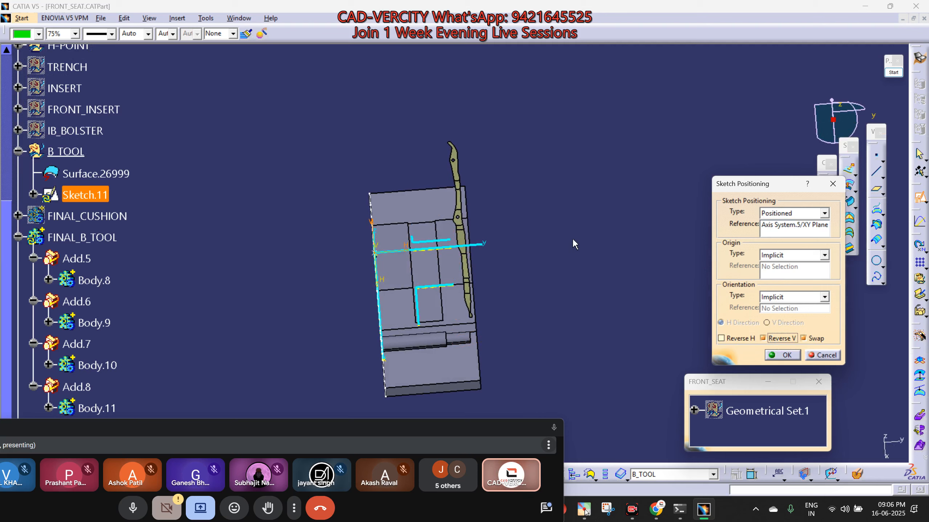
middle_click_drag(573, 243, 633, 270)
left_click(783, 355)
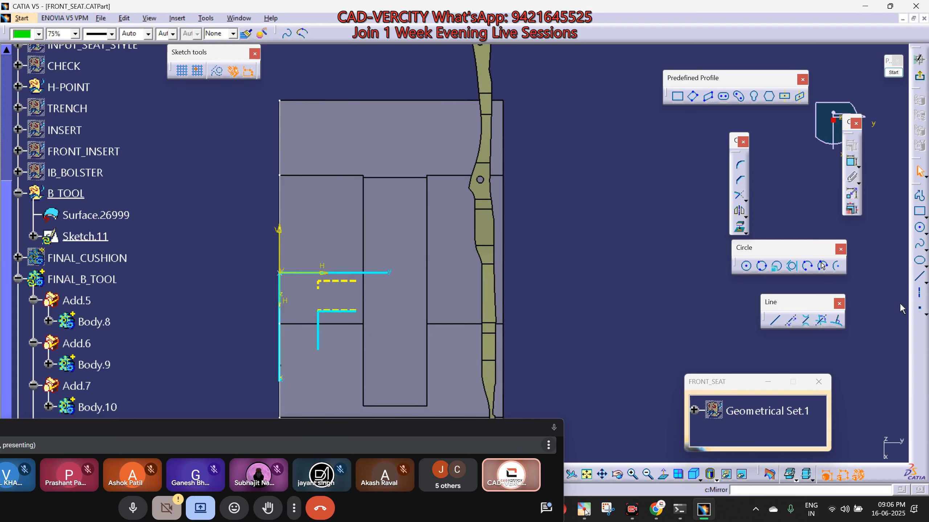
Sketch a nearly vertical line lengthwise along the middle of the side member surface, extending past both of its ends.
key("Return")
middle_click_drag(455, 121, 461, 233)
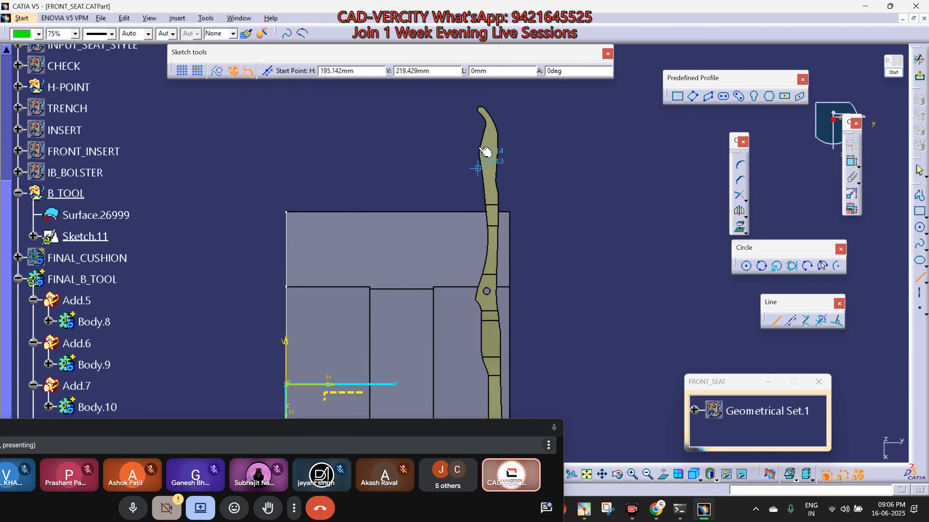
left_click(492, 105)
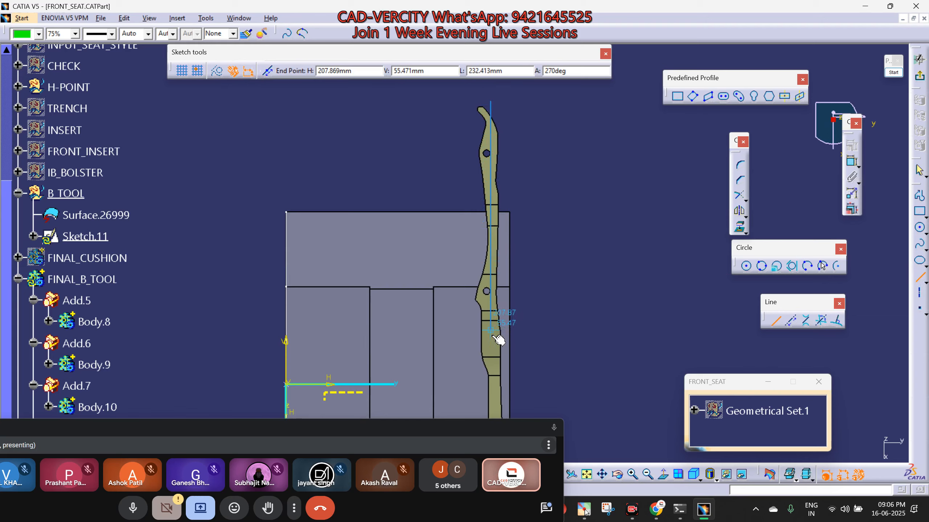
middle_click_drag(499, 345, 508, 139)
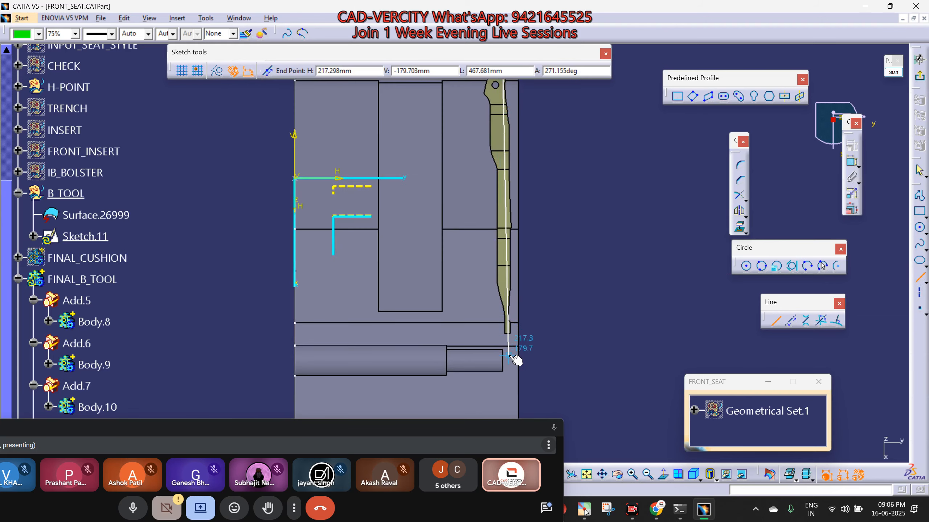
scroll(512, 353, "up", 5)
middle_click_drag(558, 384, 539, 271)
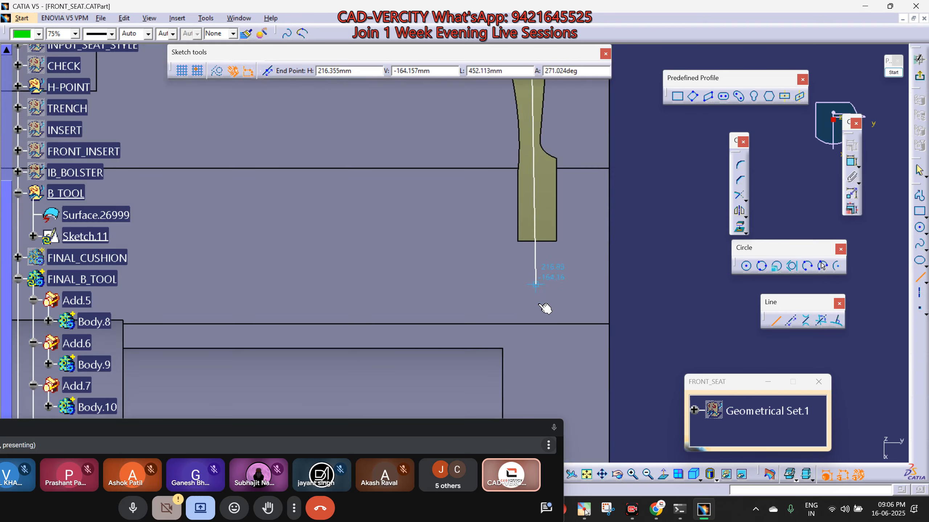
left_click(533, 334)
scroll(524, 316, "up", 3)
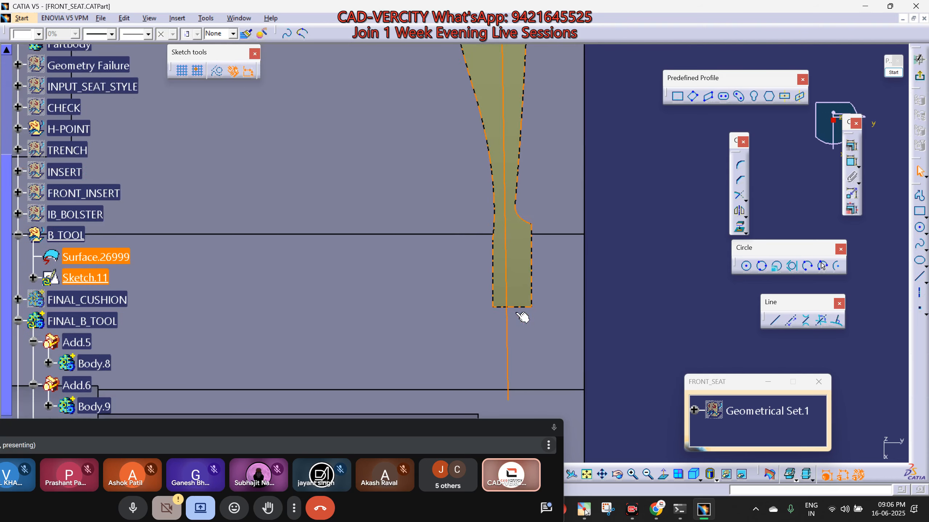
Extrude the line sketch along its normal, with Limit 1 at 10 mm and Limit 2 extended down past the side member surface.
mouse_move(503, 301)
middle_mouse_down()
mouse_move(491, 304)
mouse_move(477, 368)
mouse_move(481, 247)
mouse_move(469, 184)
mouse_move(459, 174)
mouse_move(456, 115)
mouse_move(452, 273)
mouse_move(468, 261)
mouse_move(456, 257)
mouse_move(459, 151)
mouse_move(432, 120)
mouse_move(437, 236)
middle_mouse_up()
middle_click_drag(530, 151, 694, 206)
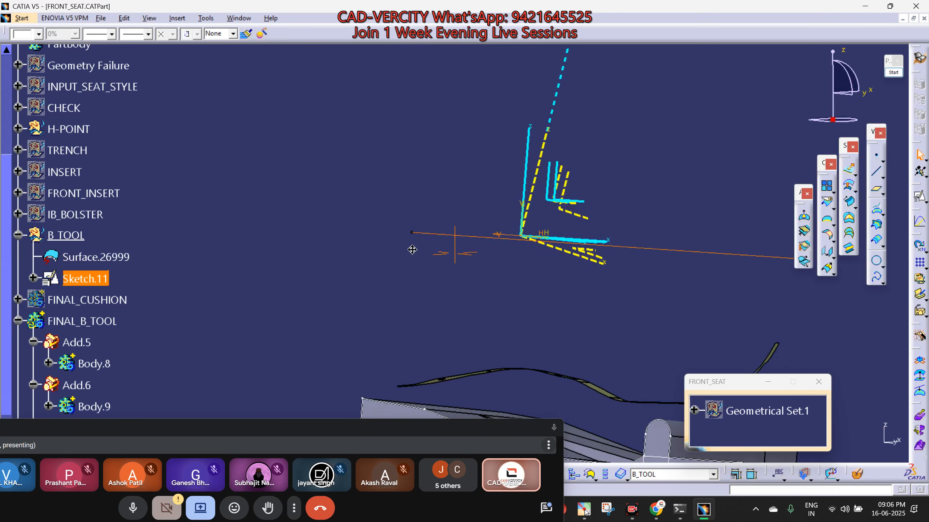
middle_click_drag(412, 249, 772, 175)
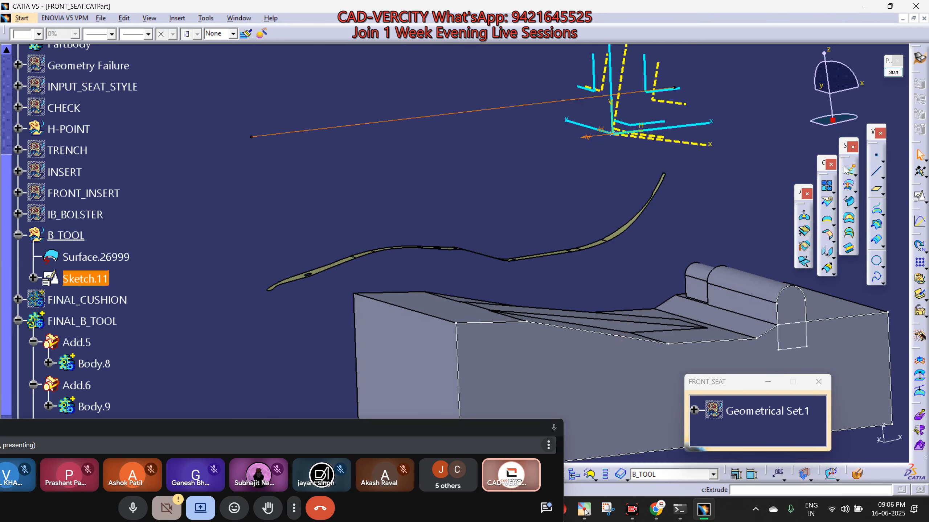
key("Return")
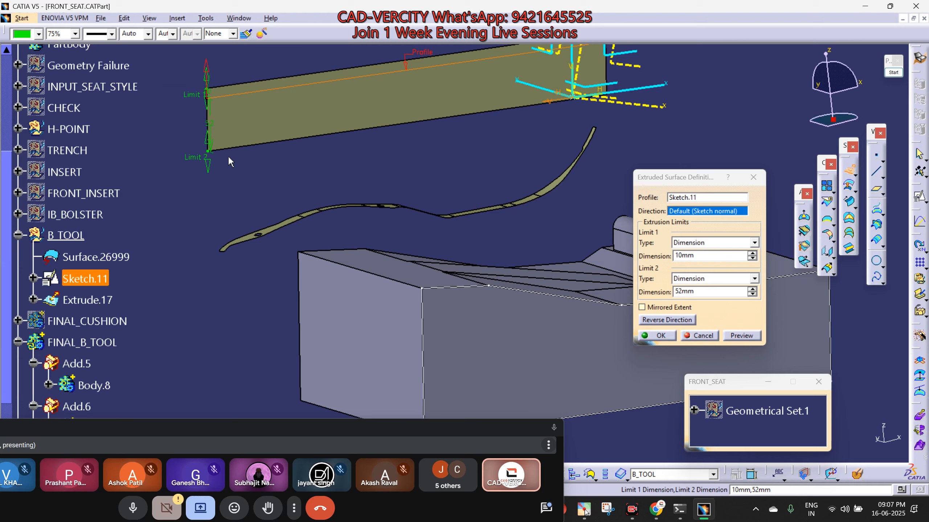
left_click_drag(204, 283, 522, 333)
left_click(659, 335)
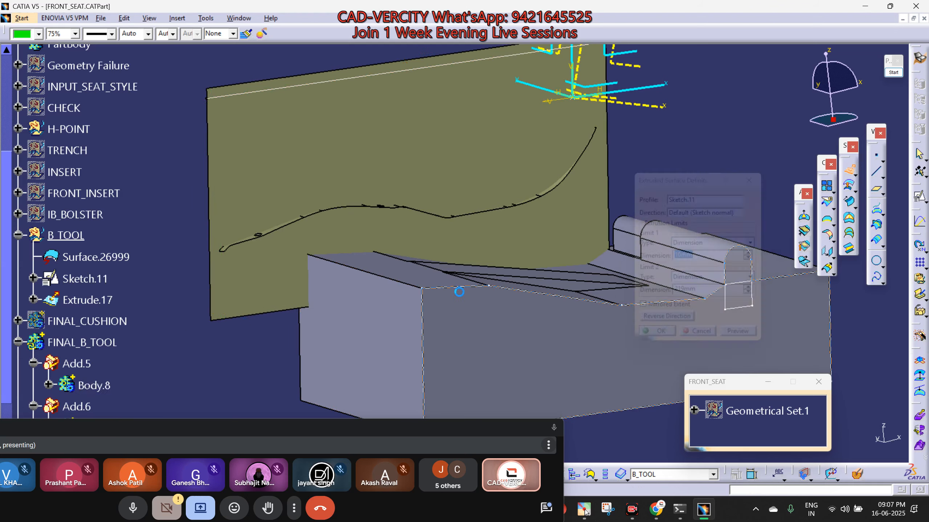
Create the intersection curve between the extruded surface and the side member surface.
middle_click_drag(460, 291, 744, 171)
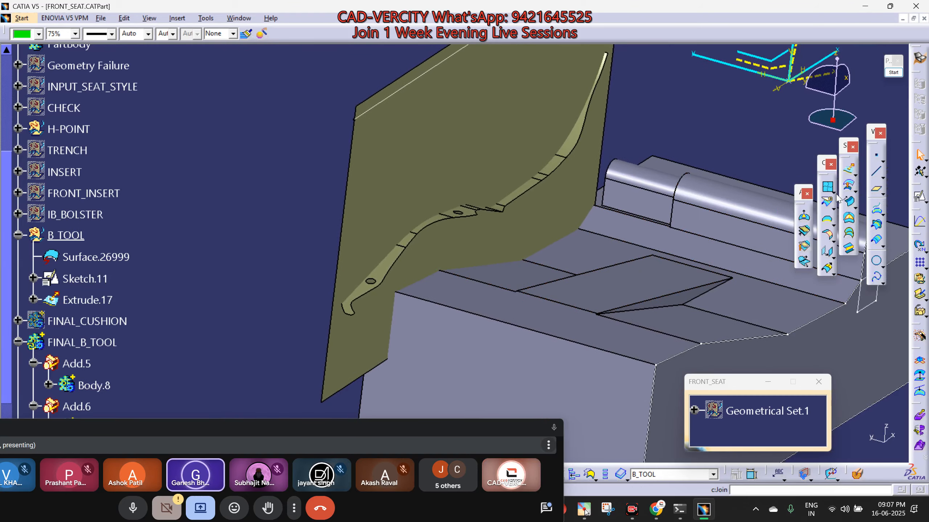
left_click(876, 224)
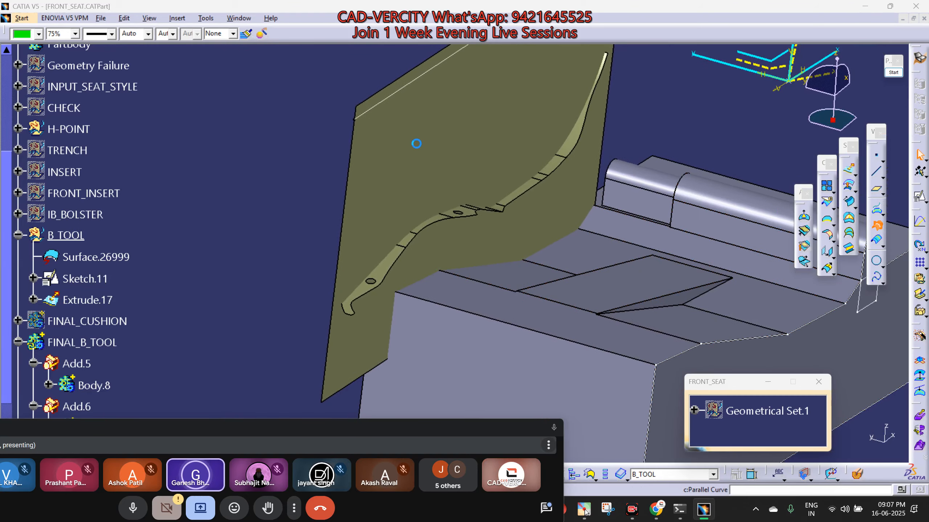
left_click(446, 172)
middle_click_drag(548, 243, 661, 346)
left_click(665, 95)
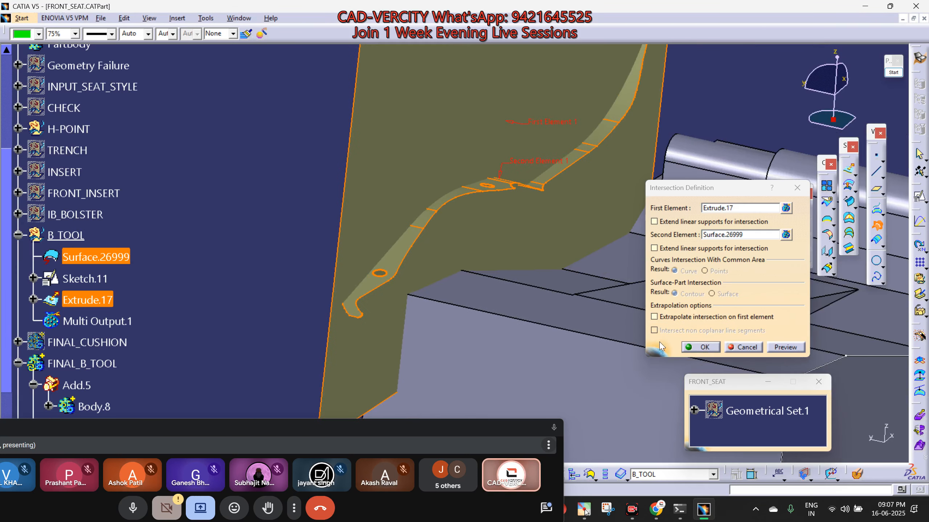
left_click(701, 347)
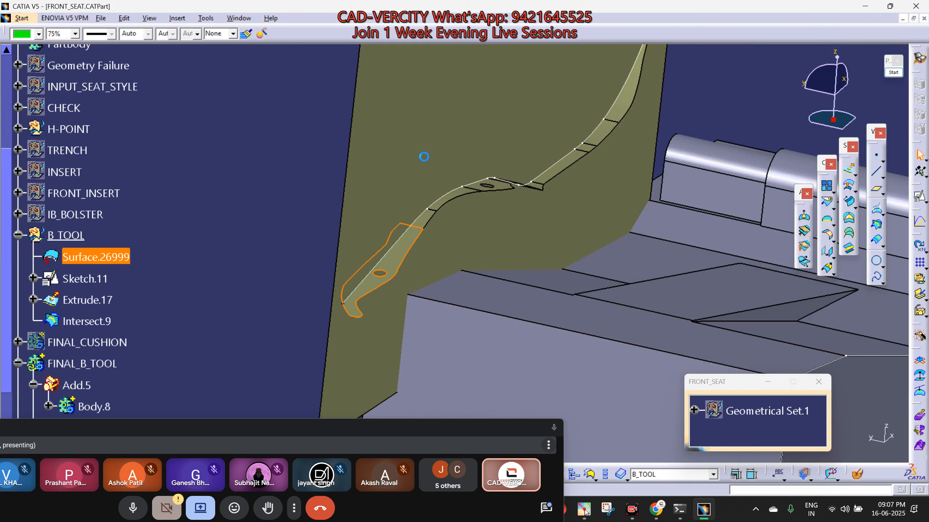
Hide the side member surface and the extruded surface, leaving their intersection curve shown.
left_click(424, 156)
key("space")
middle_click_drag(464, 222, 281, 266)
scroll(219, 226, "down", 3)
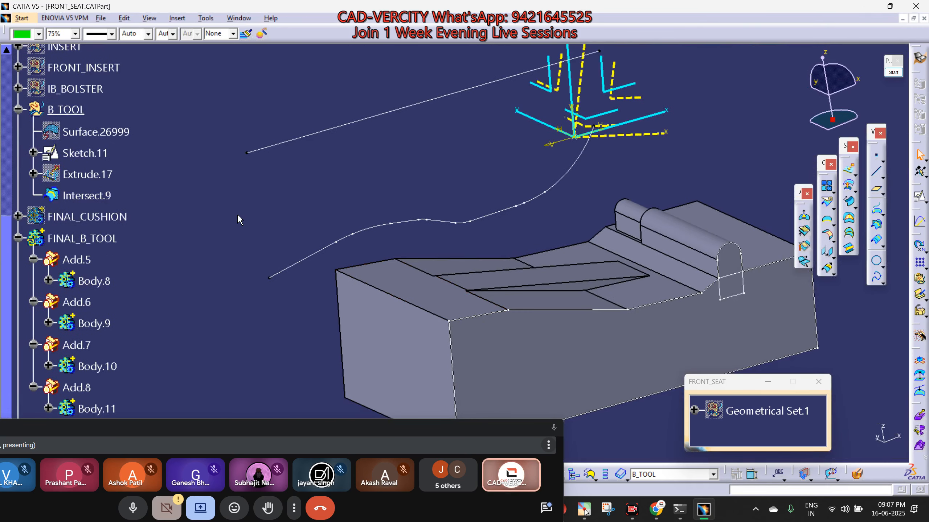
key("alt+i")
key("b")
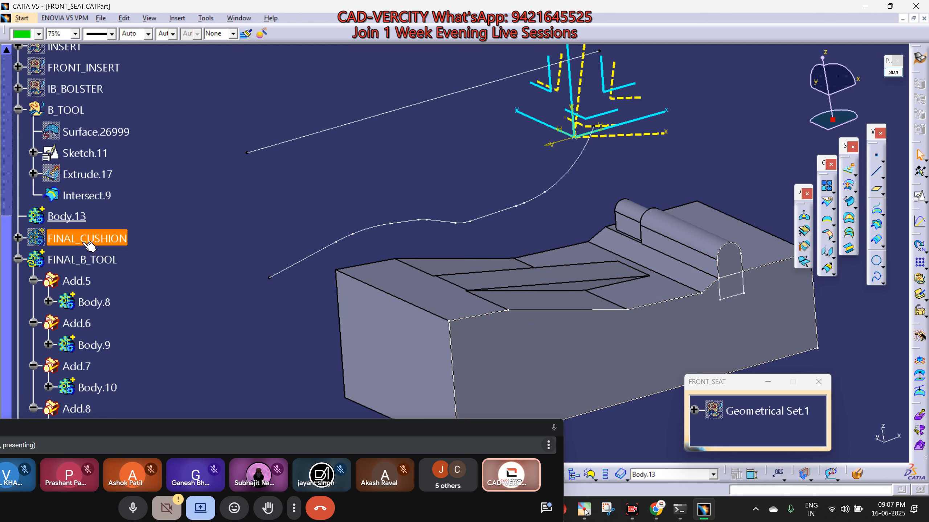
left_click(66, 216)
key("Delete")
Define Body.12 as the work object and create a positioned sketch in it, parallel to the seat's side view.
scroll(282, 264, "down", 3)
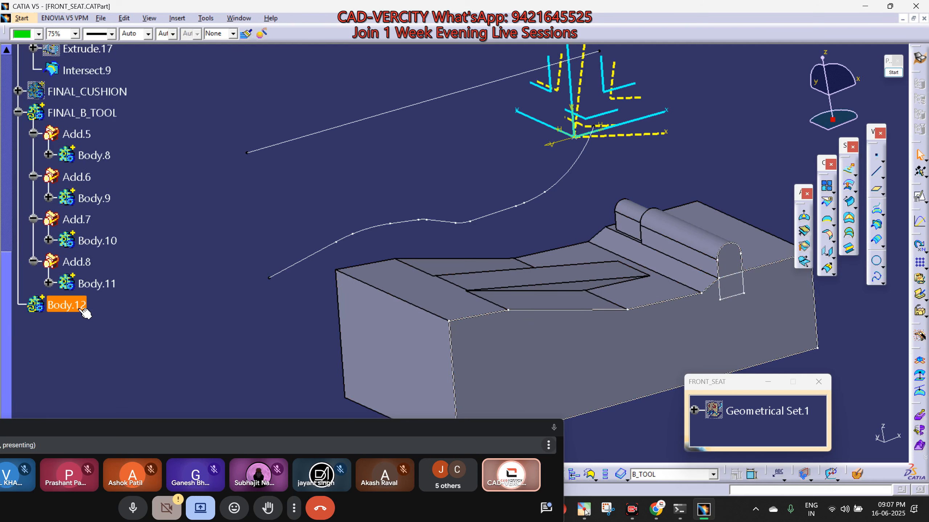
right_click(74, 309)
key("d")
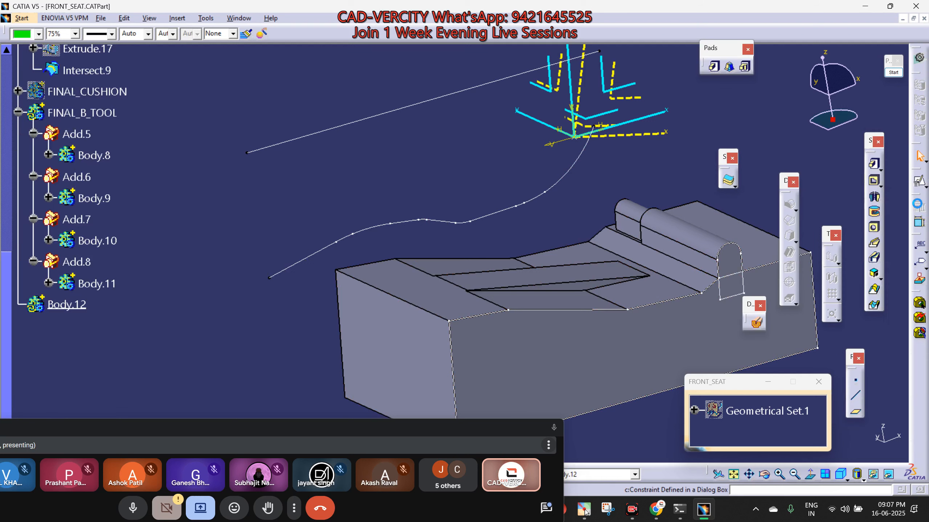
left_click(919, 181)
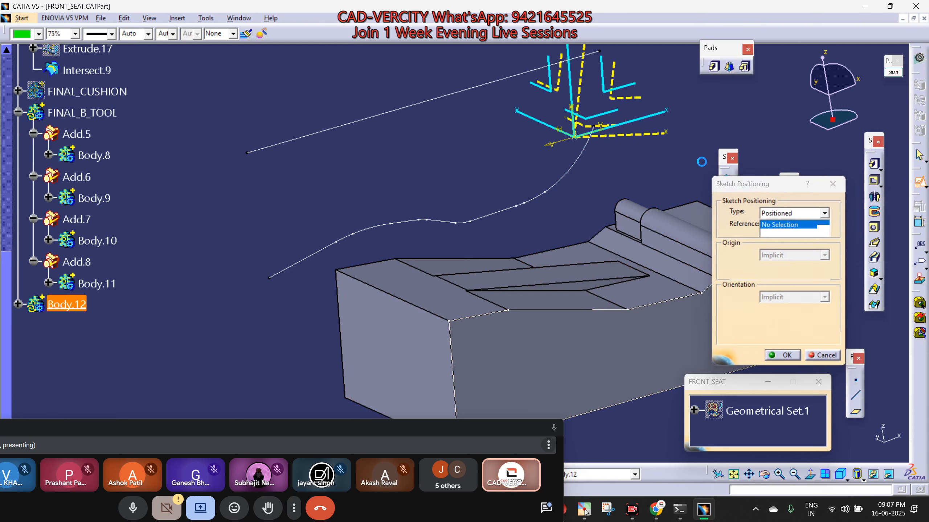
left_click(783, 355)
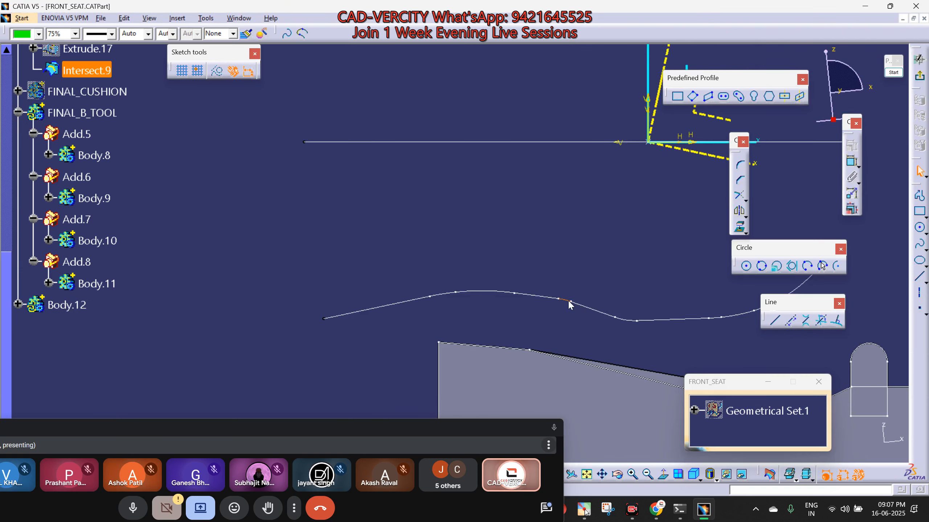
Project the whole Intersect.9 curve into the sketch as the upper profile.
left_click(569, 306)
middle_click_drag(414, 282, 236, 235)
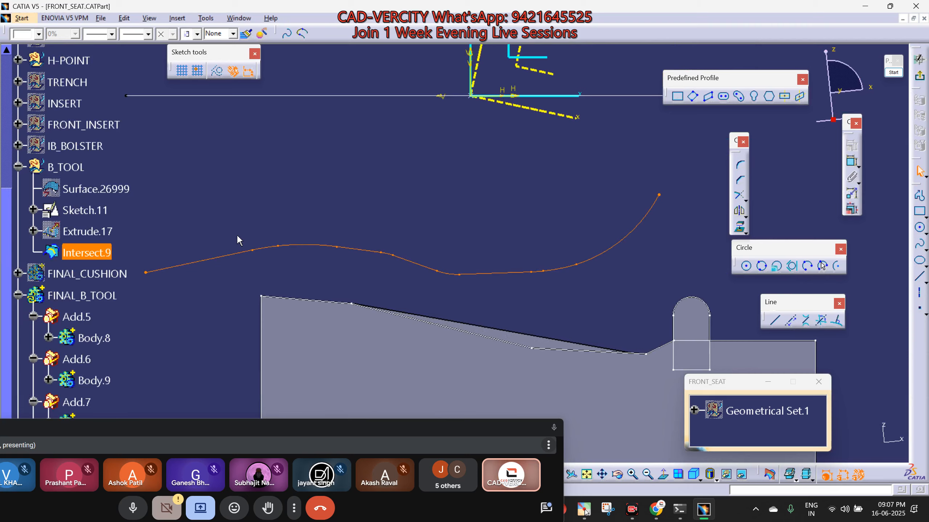
middle_click_drag(495, 222, 530, 267, "ctrl")
left_click(740, 229)
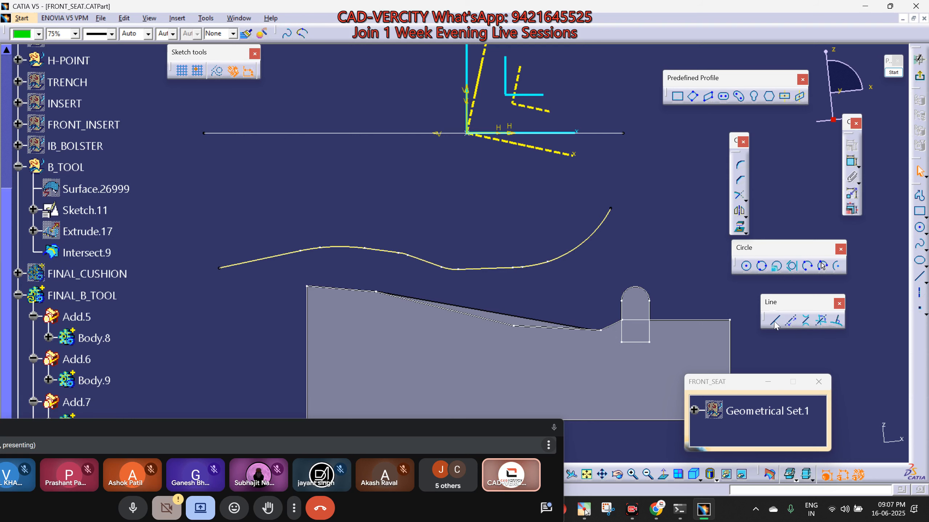
Show the Geometrical Set.1 seat structure and check it cut by the sketch plane, restoring the uncut display.
right_click(756, 408)
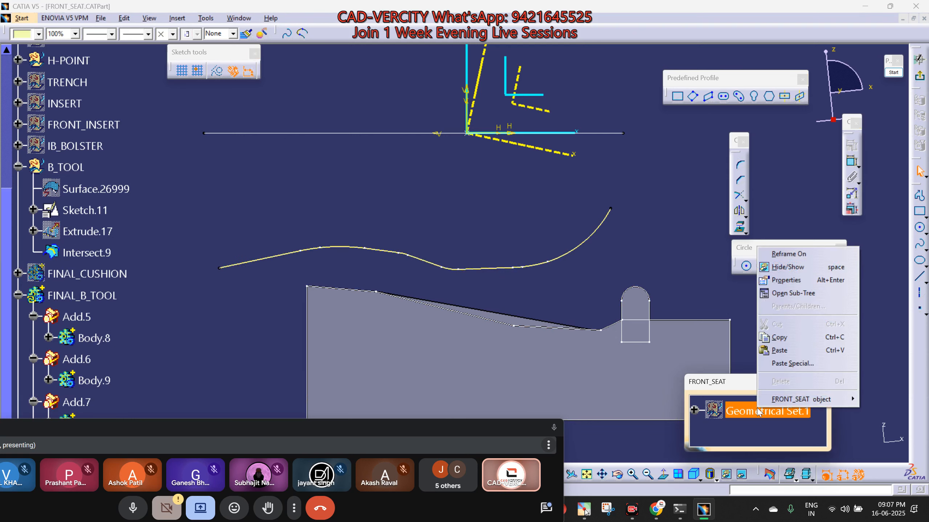
key("h")
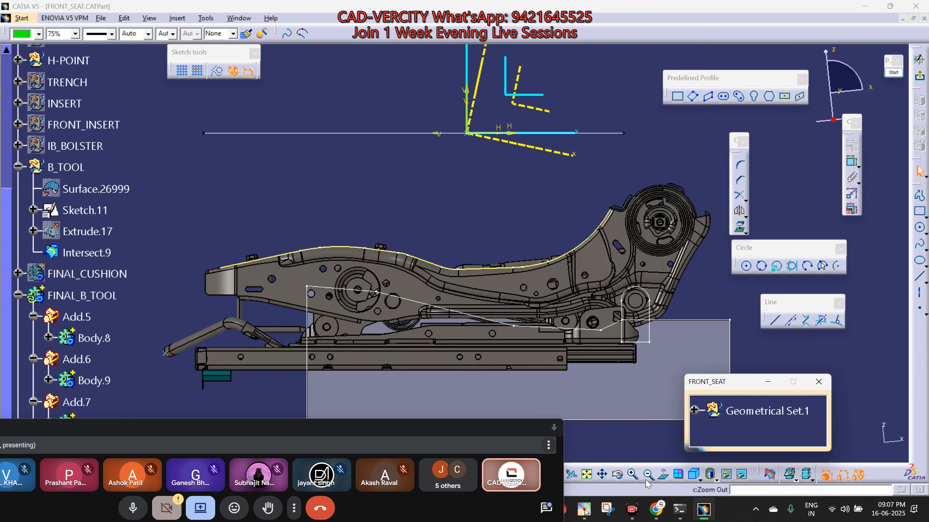
left_click(770, 476)
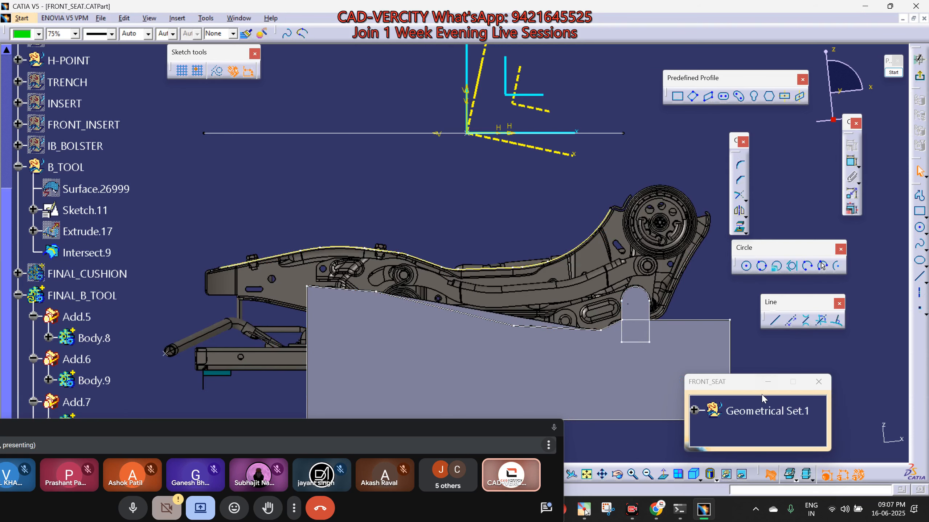
left_click(769, 475)
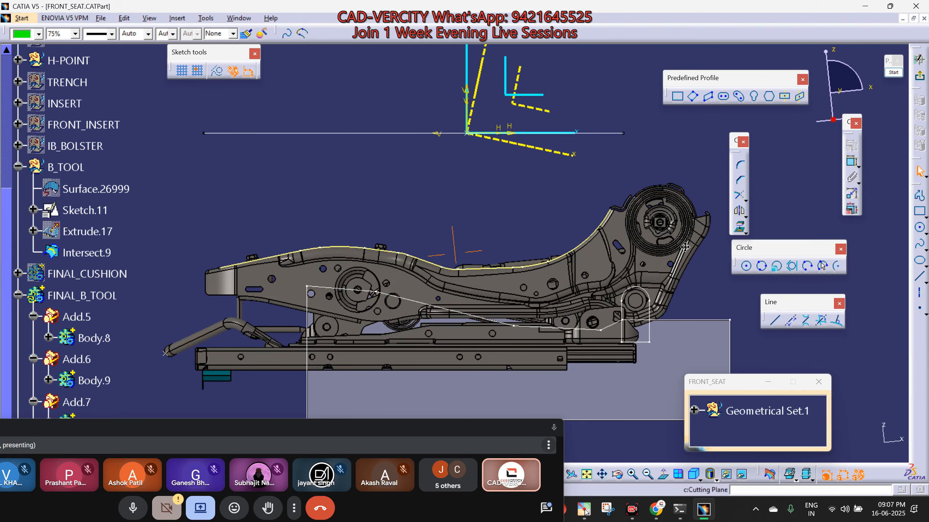
Project the upper arc around the recliner's central hole into the sketch and set the 3D background display to low light.
middle_click_drag(685, 247, 626, 170)
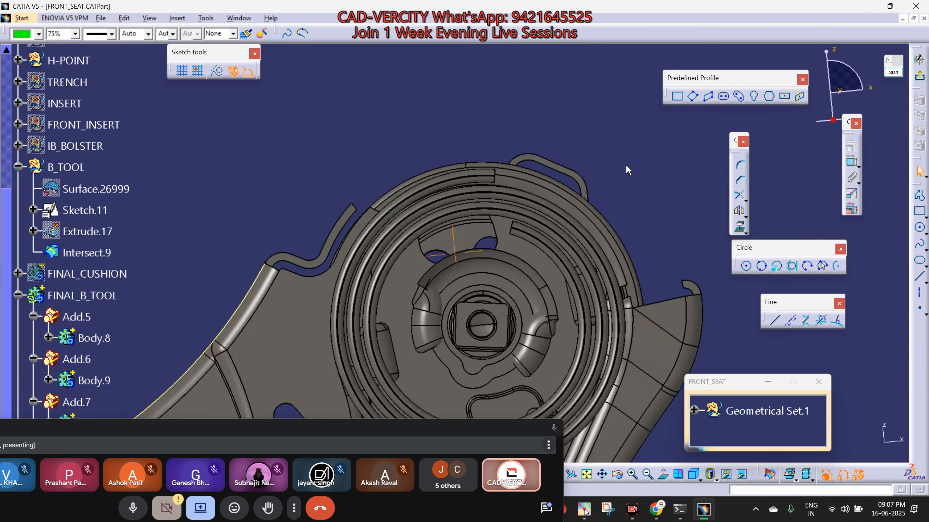
middle_click_drag(442, 226, 757, 297)
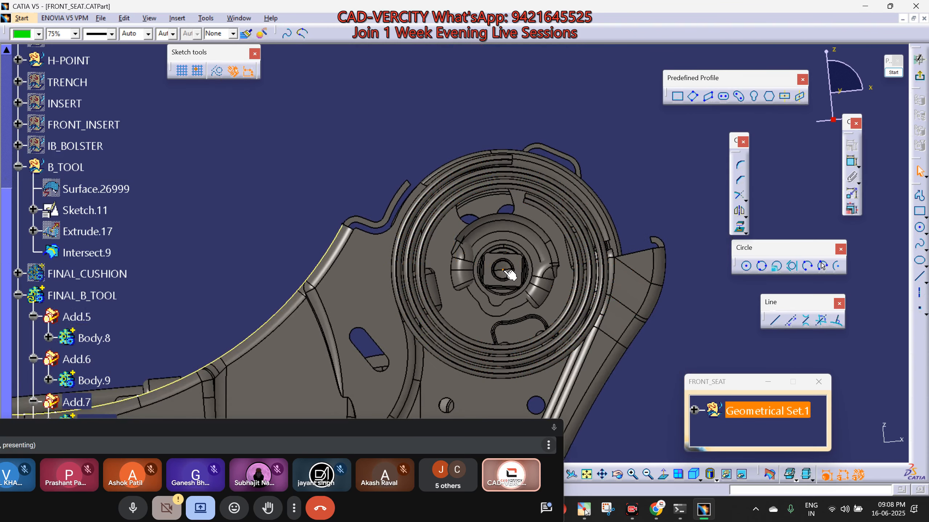
middle_click_drag(510, 274, 481, 229, "ctrl")
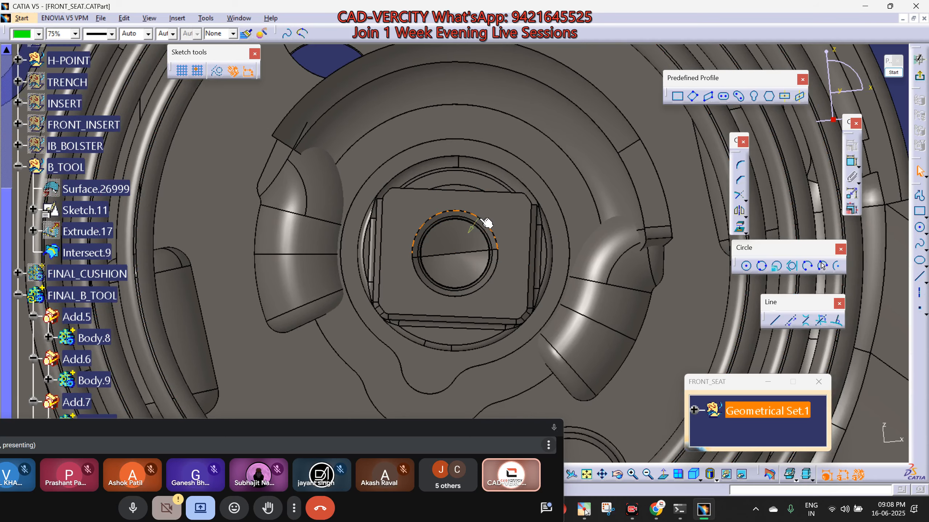
middle_click_drag(645, 252, 799, 334, "ctrl")
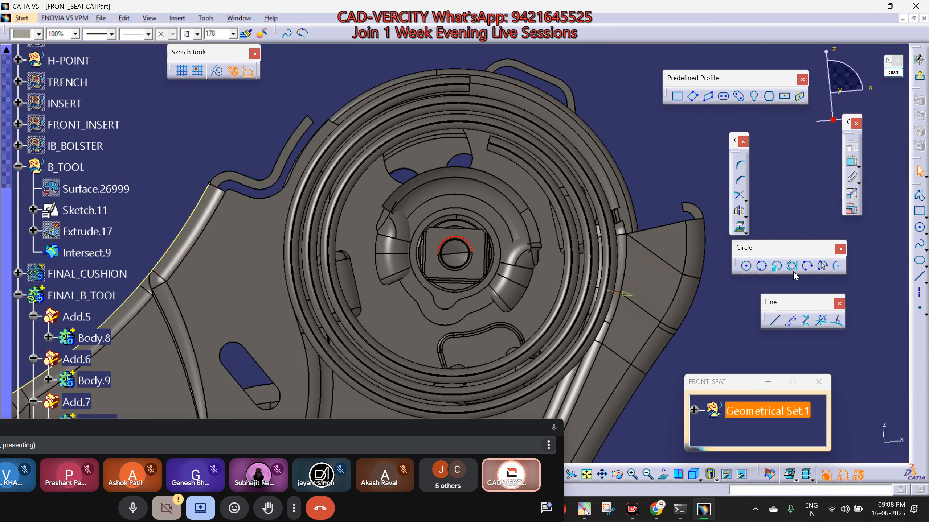
left_click(742, 225)
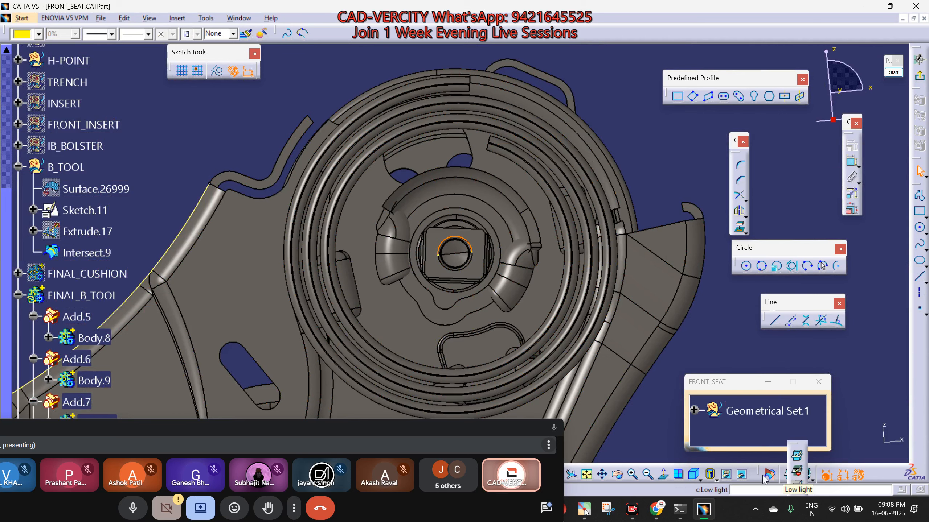
left_click(787, 477)
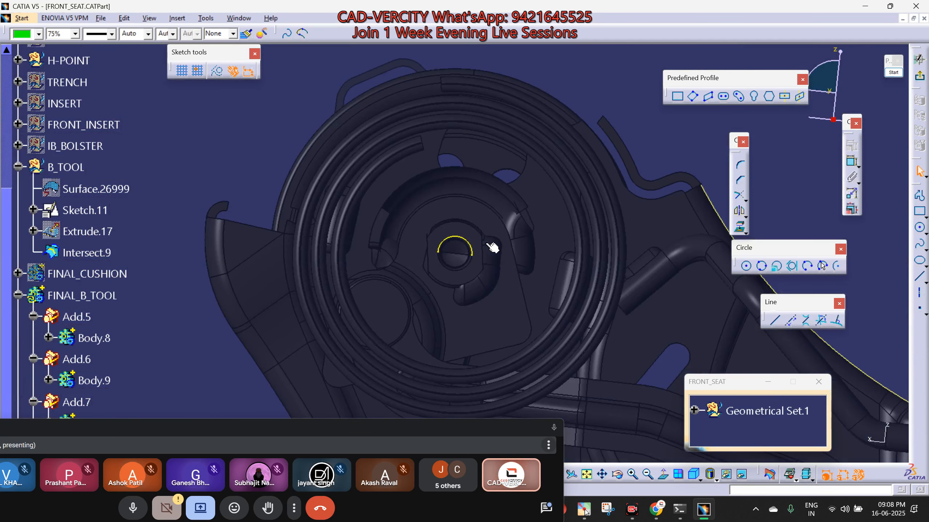
left_click(663, 474)
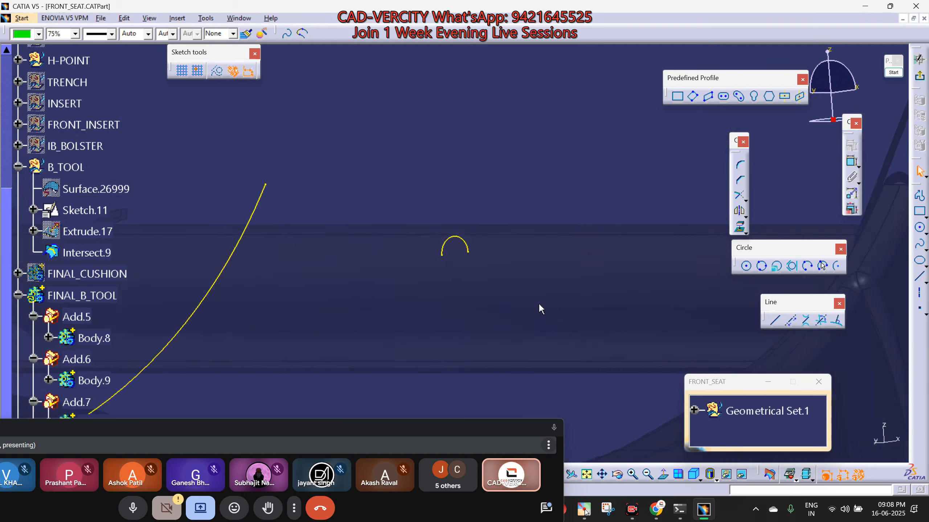
Isolate the projected recliner arc, turning it into construction geometry with a fix constraint.
right_click(466, 243)
mouse_move(538, 409)
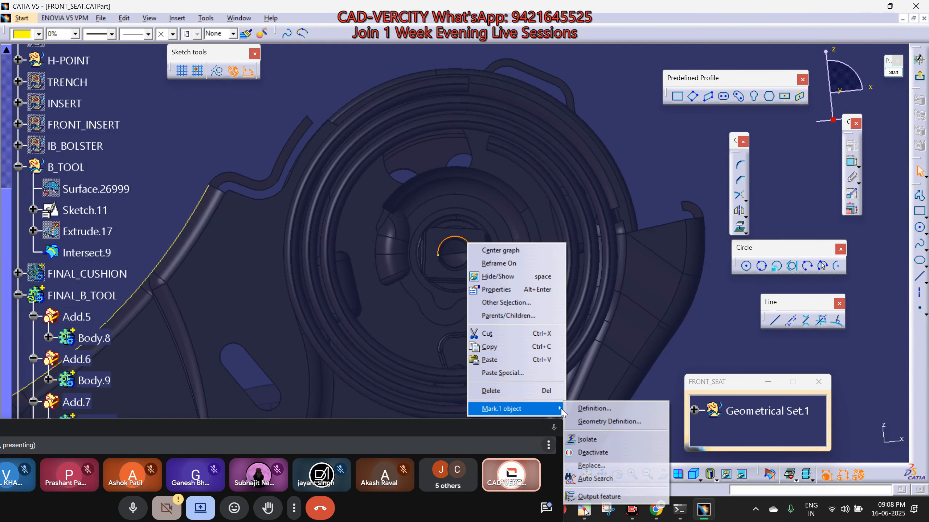
left_click(588, 440)
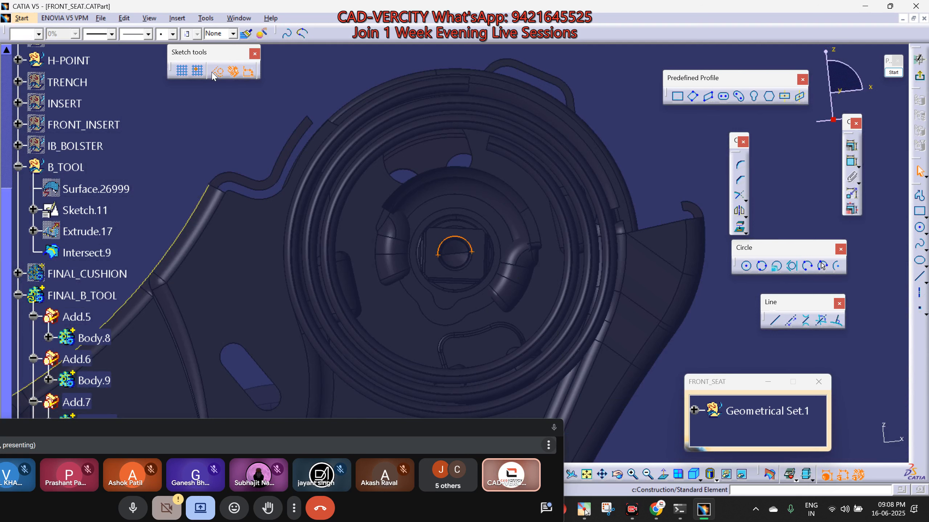
left_click(849, 146)
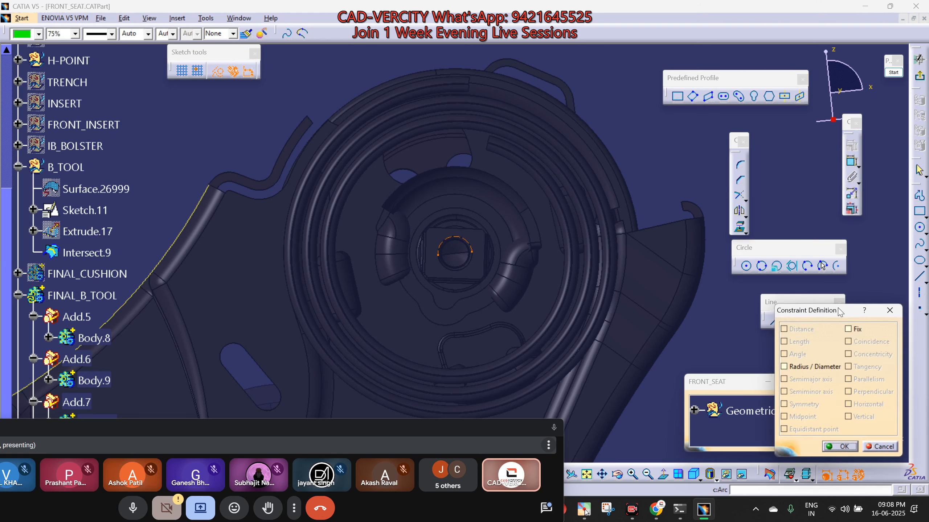
left_click(840, 446)
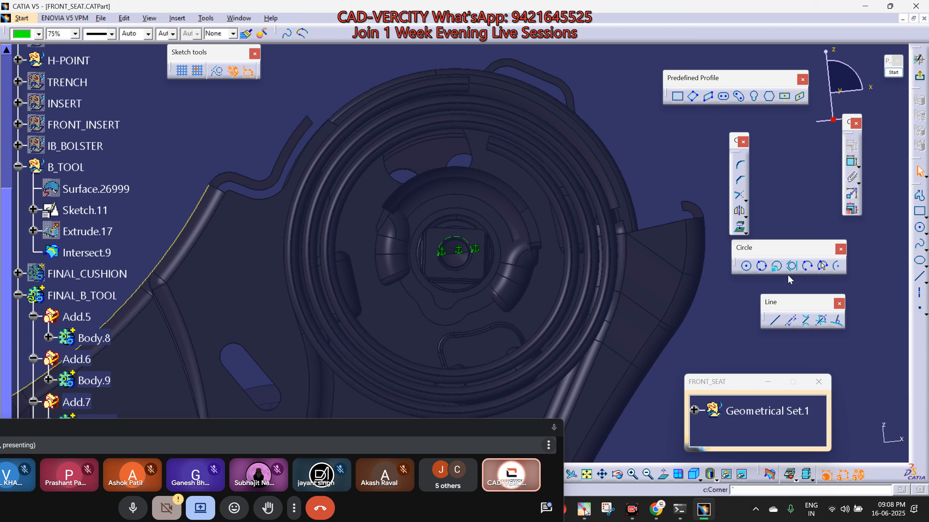
Draw a circle of about 48 mm radius enclosing the recliner, centred on the construction arc's centre.
left_click(746, 266)
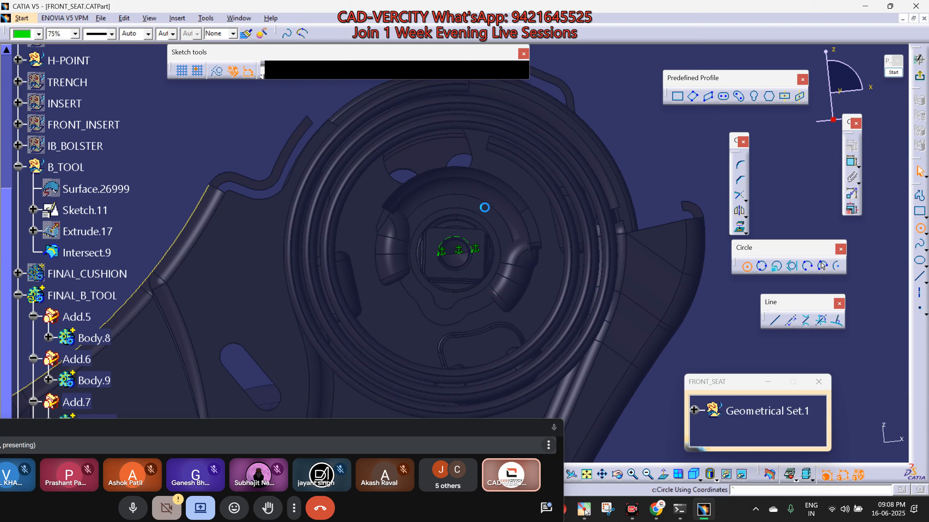
right_click(463, 239)
left_click(515, 308)
middle_click_drag(490, 210, 540, 270)
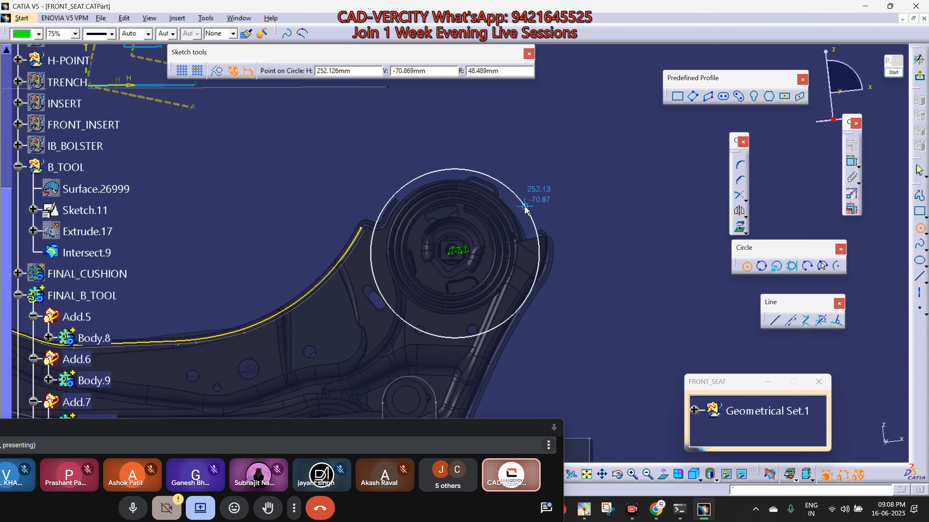
left_click(525, 208)
left_click(607, 157)
middle_click_drag(471, 222, 508, 224)
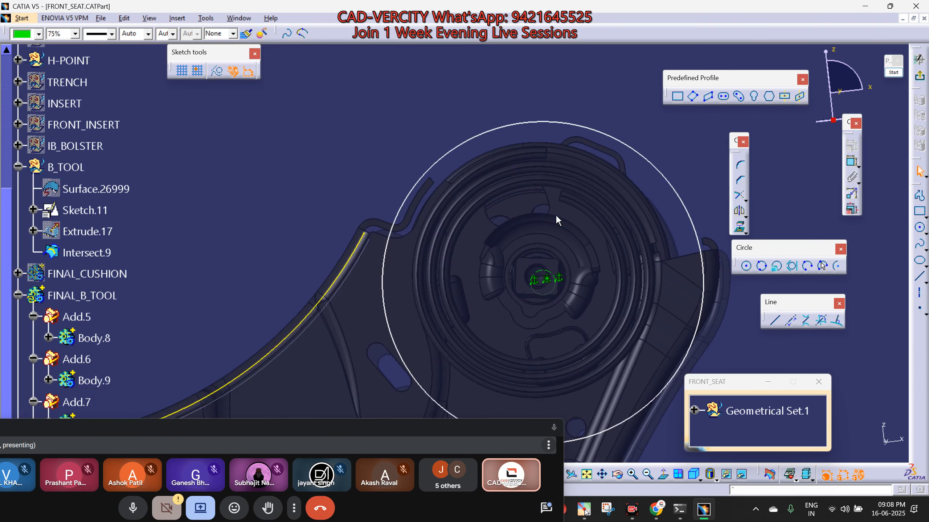
left_click(740, 197)
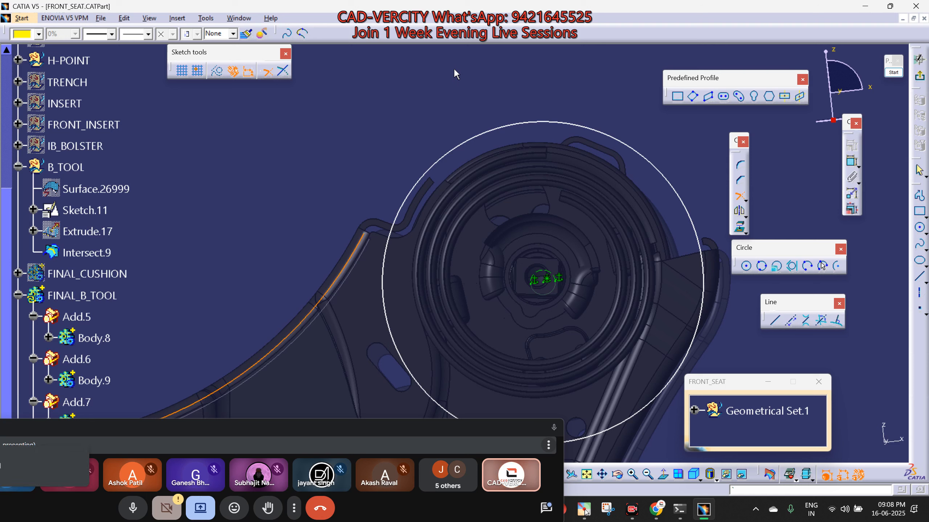
key("Escape")
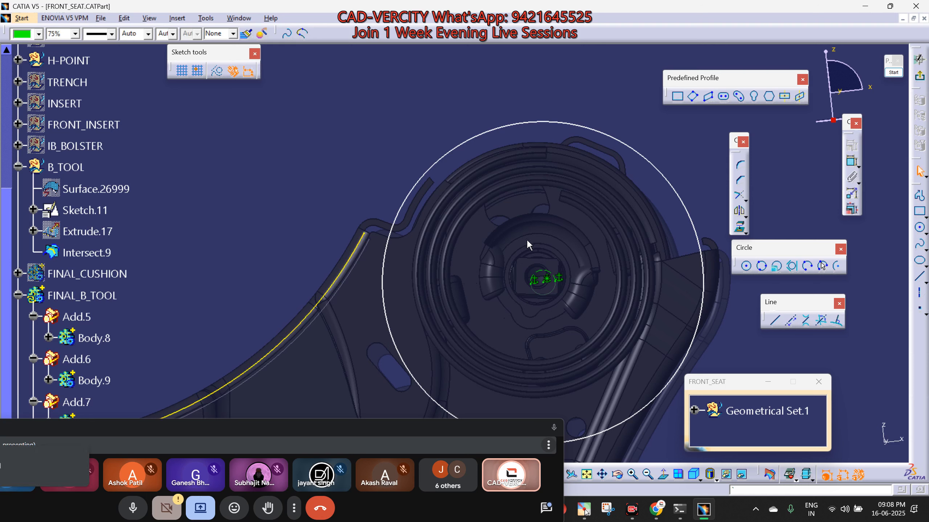
middle_click_drag(541, 215, 585, 232)
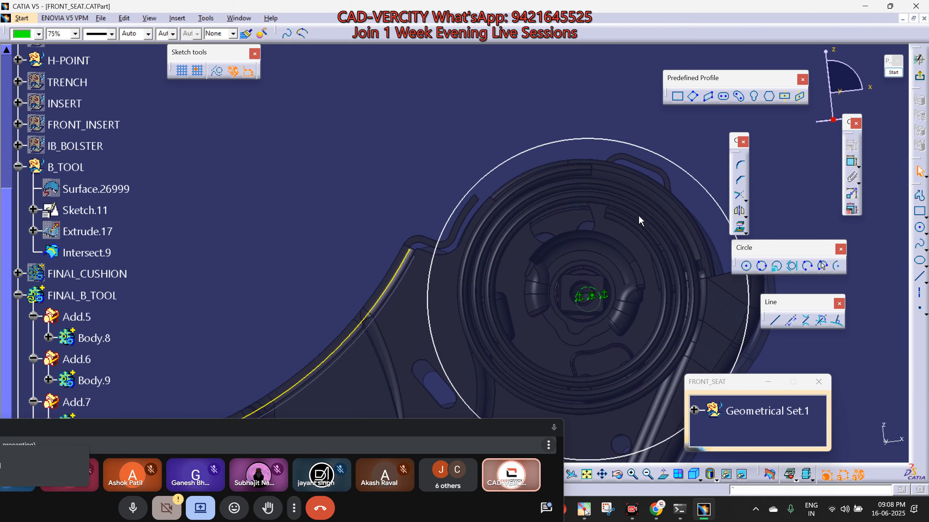
Draw a line rising from the rear end of the intersection curve, tangent to the curve and extending past the recliner circle.
left_click(920, 277)
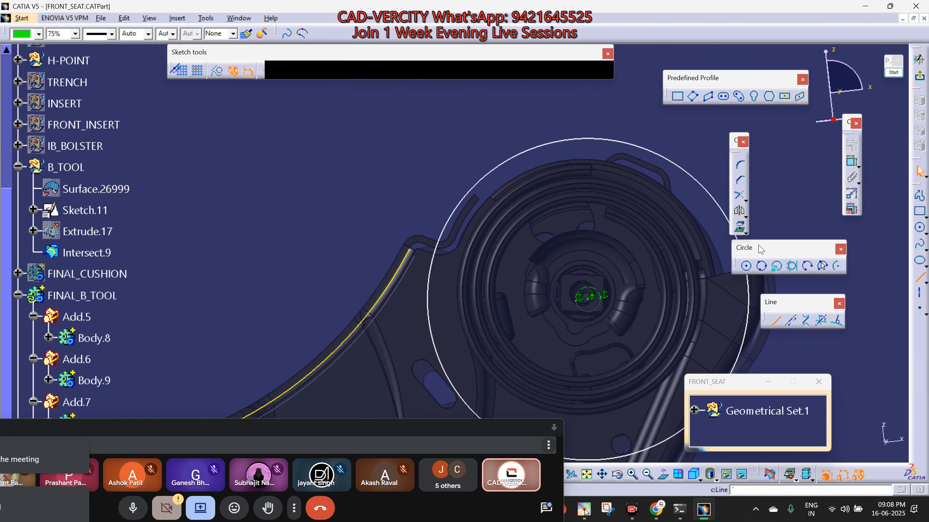
left_click(408, 251)
right_click(401, 262)
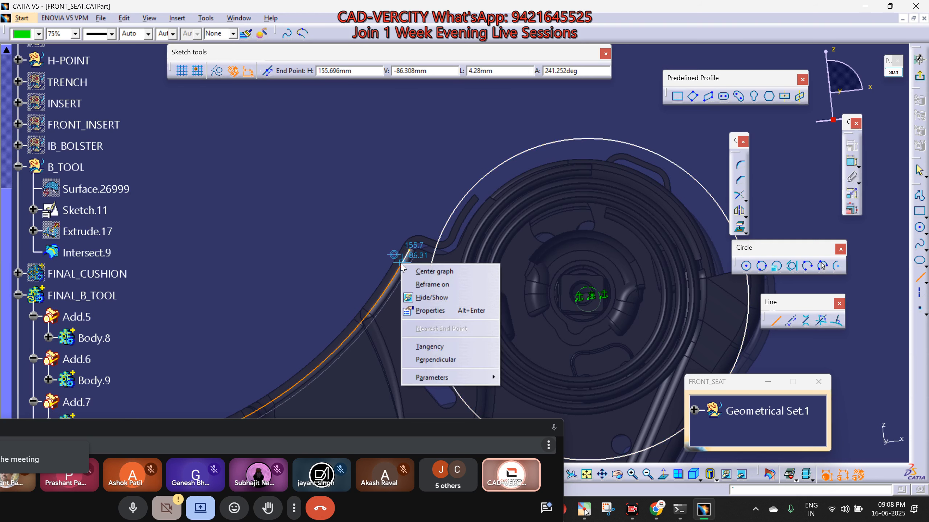
left_click(438, 347)
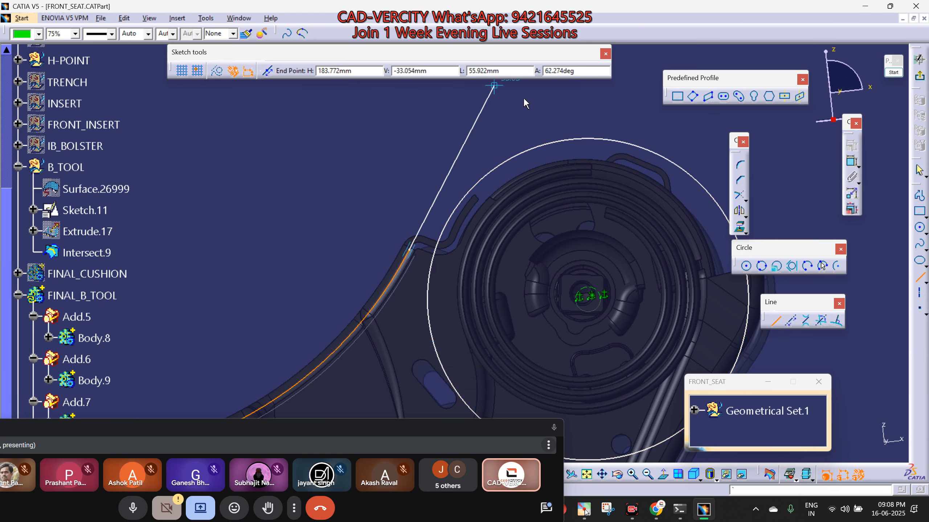
mouse_move(523, 101)
middle_mouse_down()
mouse_move(505, 155)
mouse_move(513, 148)
middle_mouse_up()
left_click(513, 149)
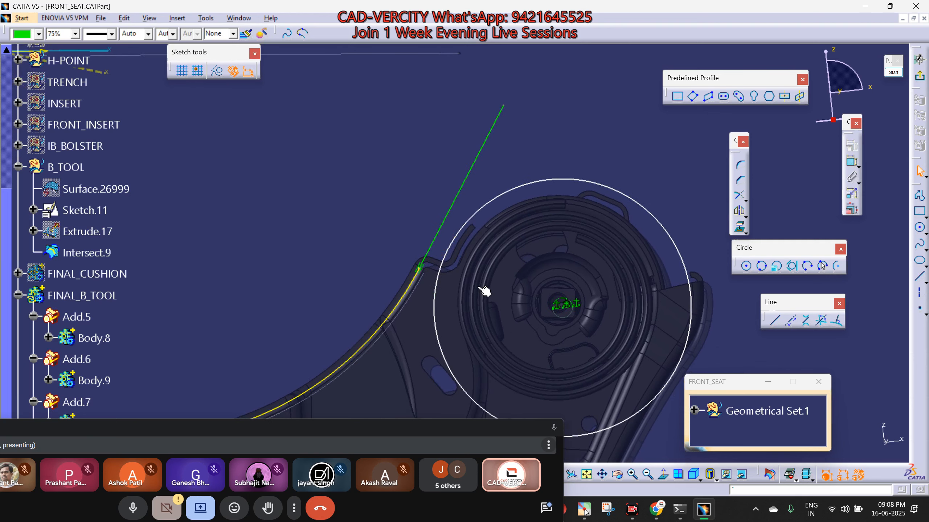
middle_click_drag(513, 270, 540, 235)
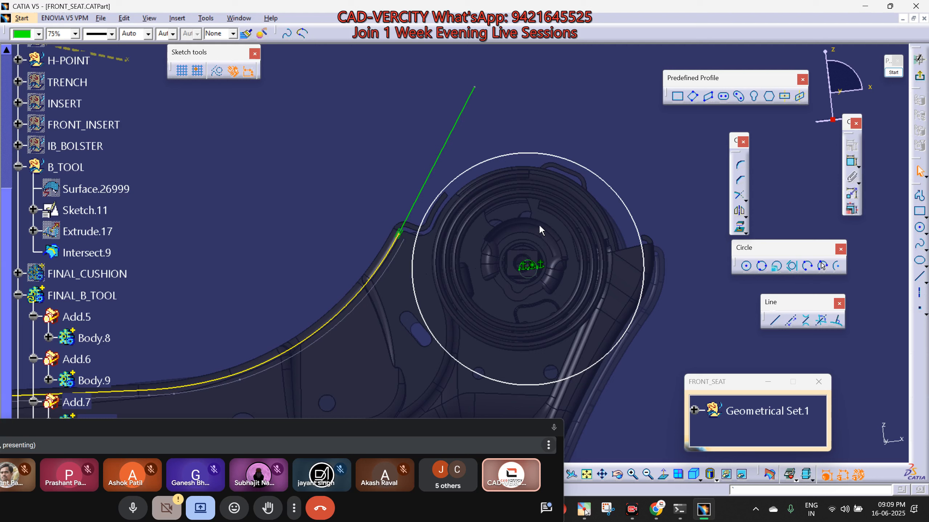
View the sketch plane normally, delete the tangent line and try to trim the rear end of the intersection curve.
left_click(664, 476)
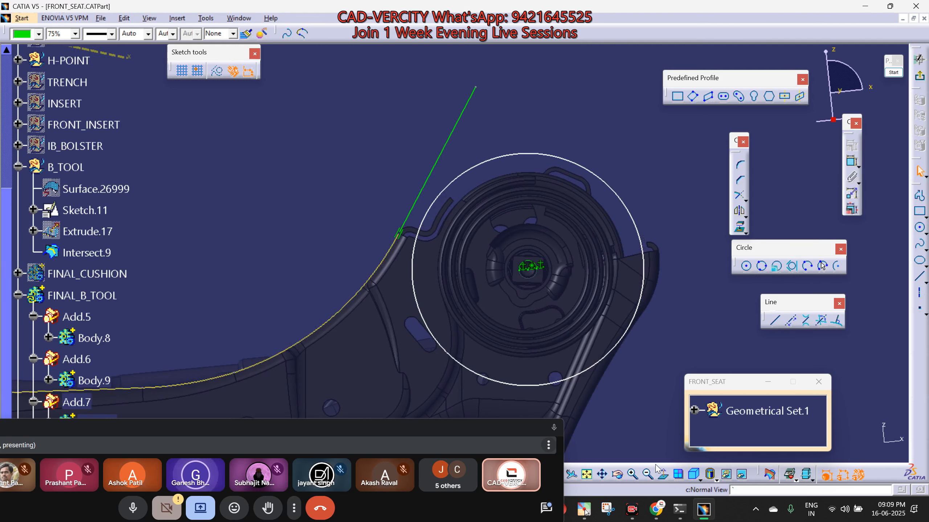
left_click(441, 156)
key("Delete")
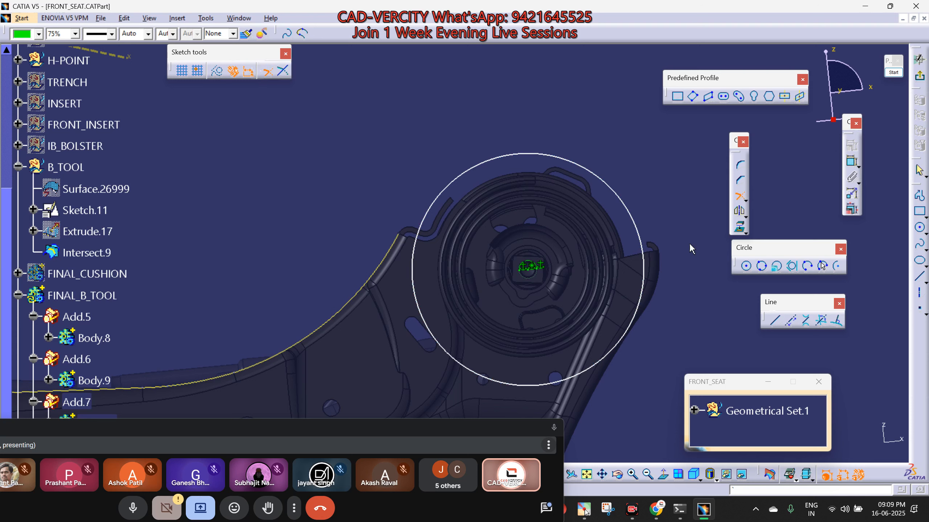
left_click(398, 248)
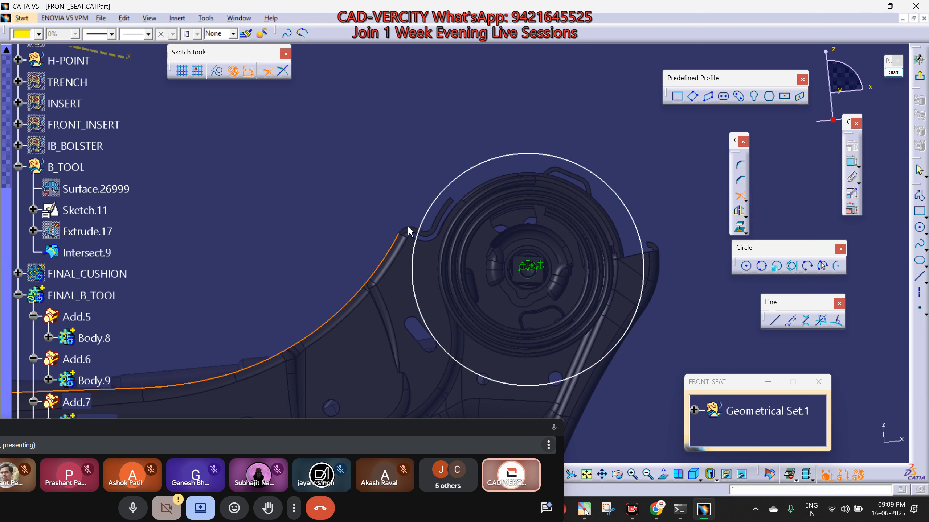
left_click(382, 267)
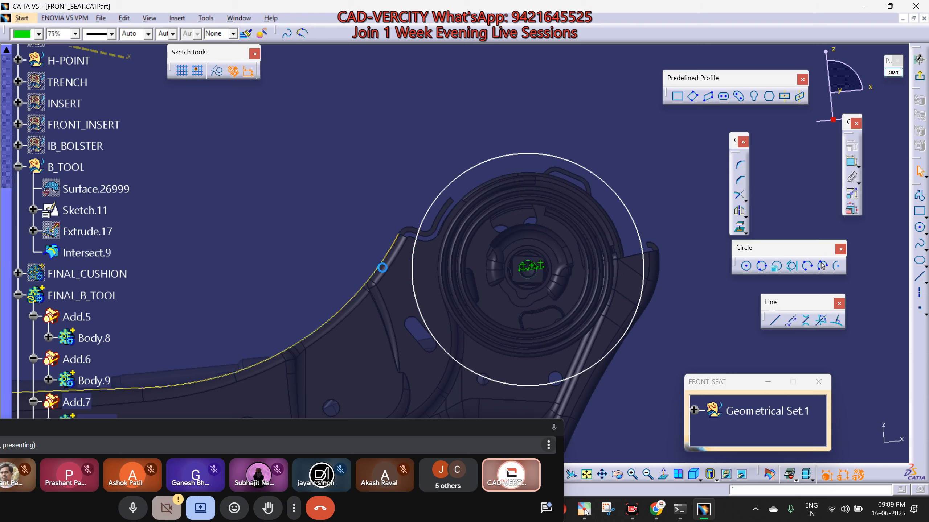
Draw a line about 71 mm long rising from the intersection curve's rear end, tangent to the curve.
left_click(774, 320)
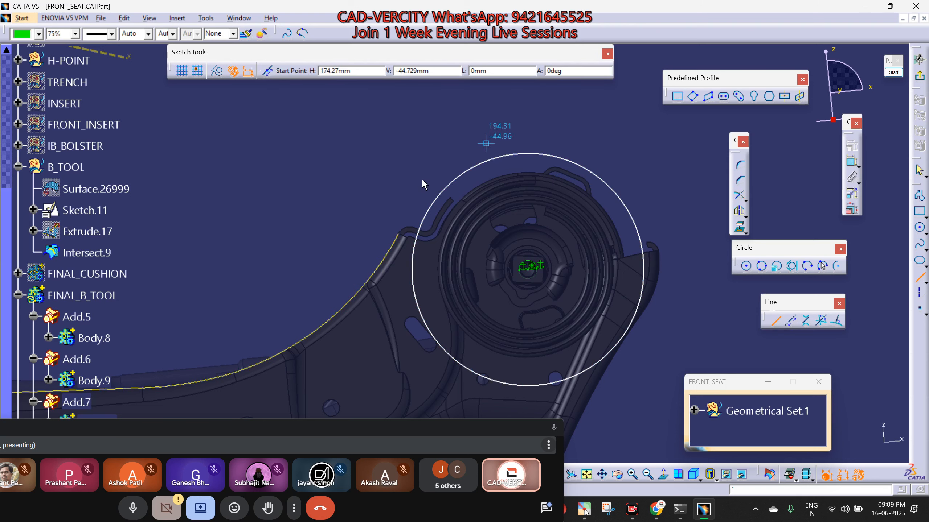
left_click(399, 234)
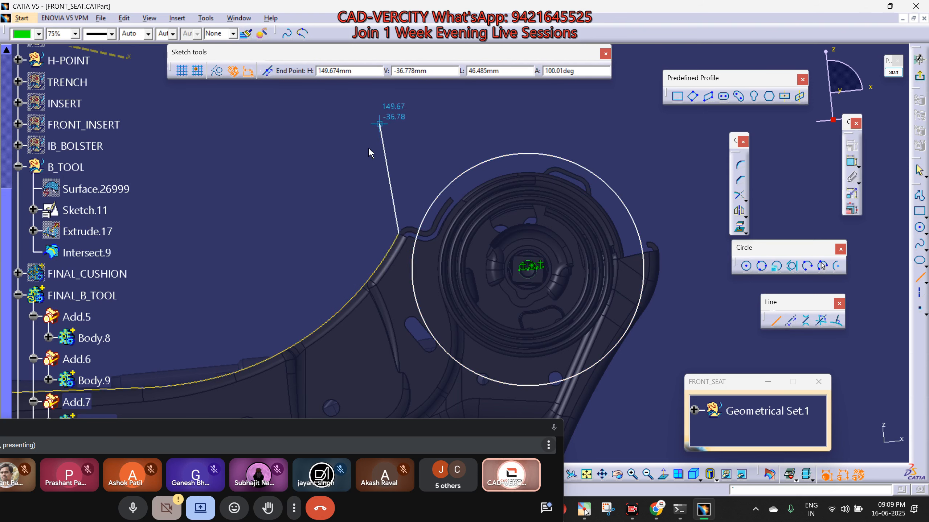
right_click(377, 271)
left_click(340, 252)
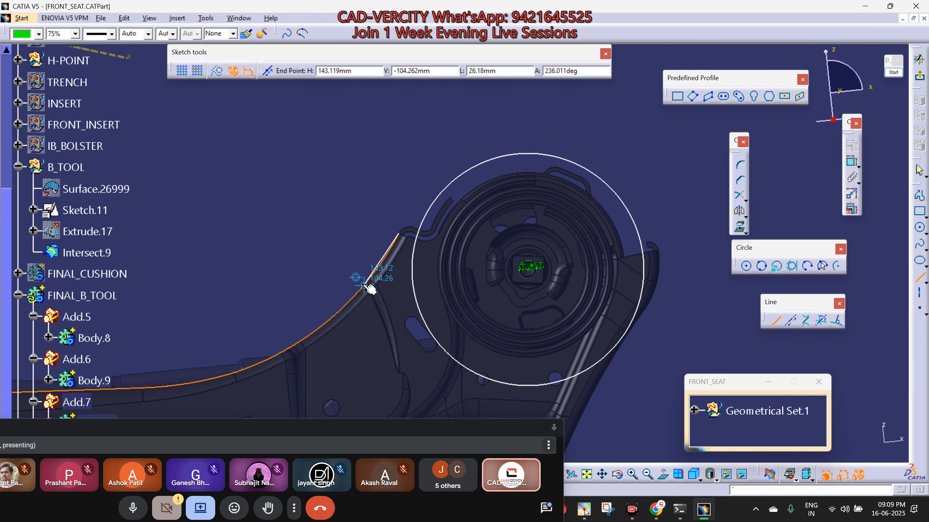
right_click(363, 286)
left_click(394, 365)
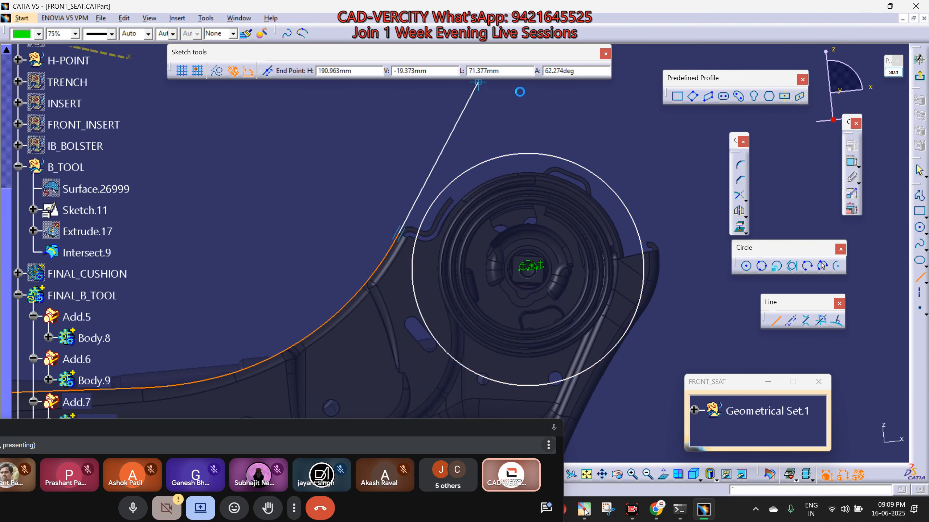
scroll(510, 124, "up", 3)
left_click(478, 124)
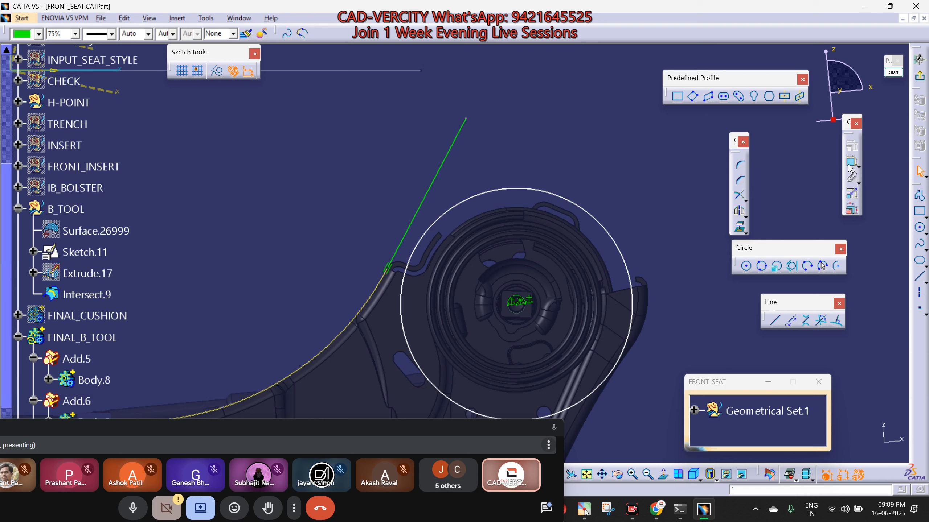
Constrain the recliner circle to be tangent to the line rising from the intersection curve's rear end.
left_click(428, 194)
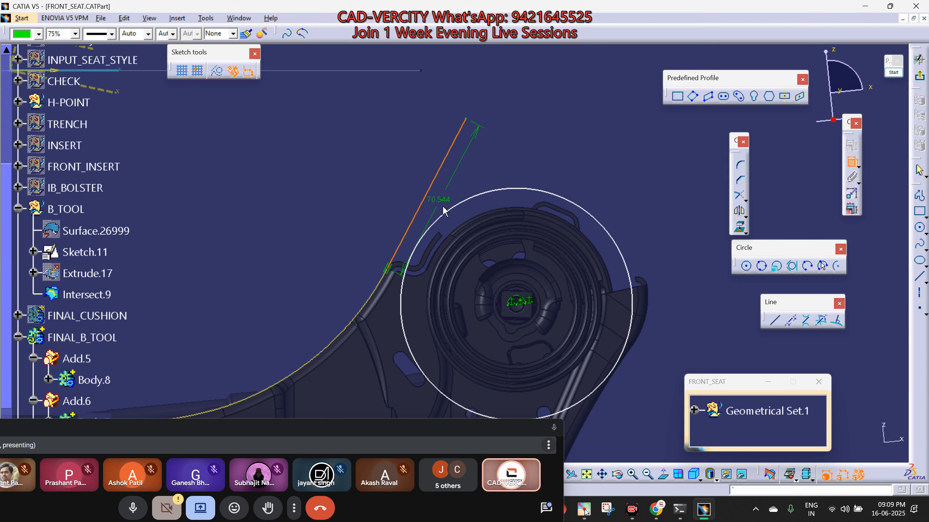
left_click(430, 227)
right_click(538, 124)
left_click(567, 168)
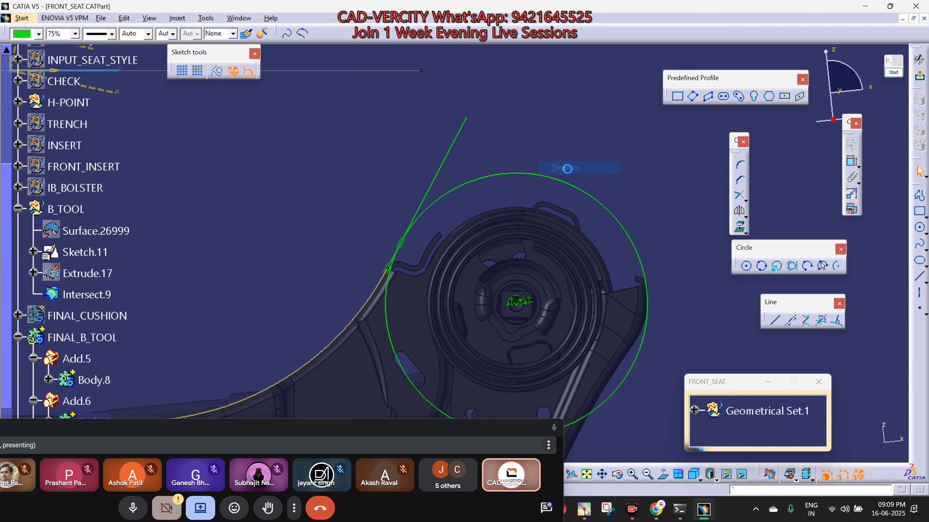
Draw a line extending forward from the intersection curve's front end, tangent to the curve and reaching past the side member.
mouse_move(462, 269)
middle_mouse_down()
mouse_move(539, 277)
mouse_move(555, 117)
middle_mouse_up()
middle_click_drag(538, 210, 576, 345)
mouse_move(563, 244)
middle_mouse_down()
mouse_move(571, 164)
mouse_move(424, 322)
mouse_move(504, 301)
middle_mouse_up()
mouse_move(365, 335)
middle_mouse_down()
mouse_move(470, 307)
mouse_move(514, 214)
middle_mouse_up()
mouse_move(323, 194)
middle_mouse_down()
mouse_move(444, 236)
mouse_move(400, 220)
middle_mouse_up()
middle_click_drag(325, 182, 486, 230)
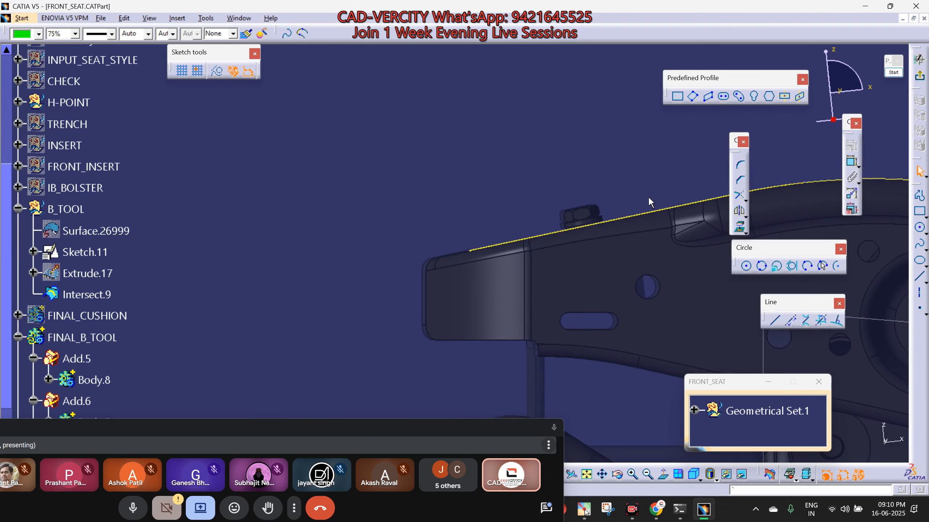
left_click(739, 198)
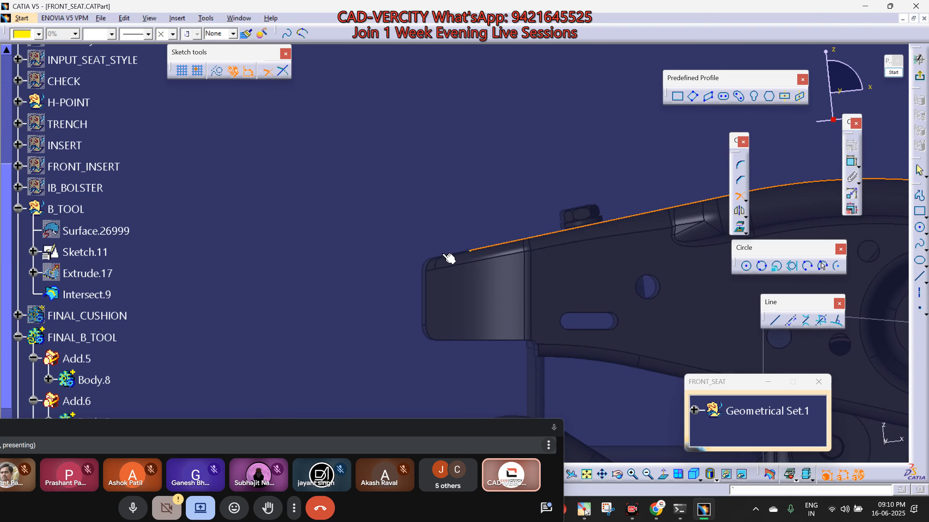
key("Escape")
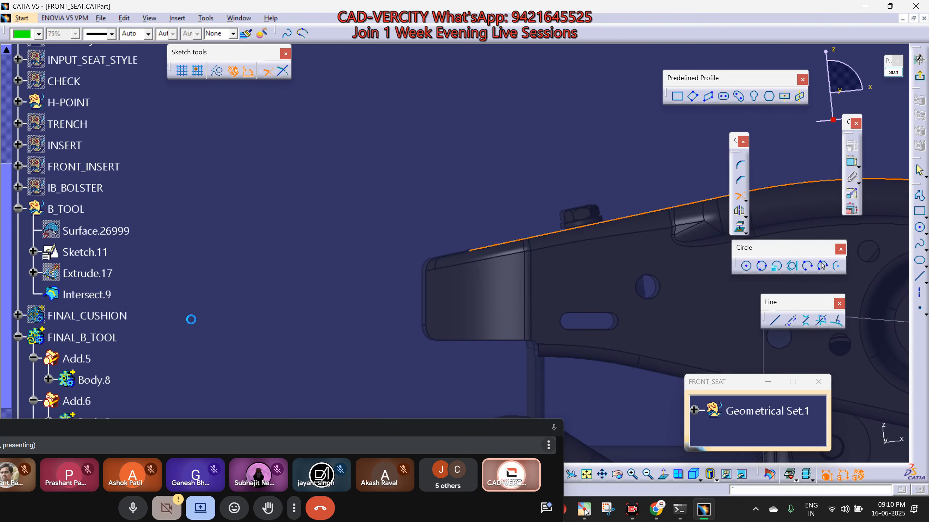
mouse_move(533, 317)
middle_mouse_down()
mouse_move(514, 273)
mouse_move(509, 280)
middle_mouse_up()
middle_click_drag(331, 249, 436, 243)
middle_click_drag(585, 284, 585, 256)
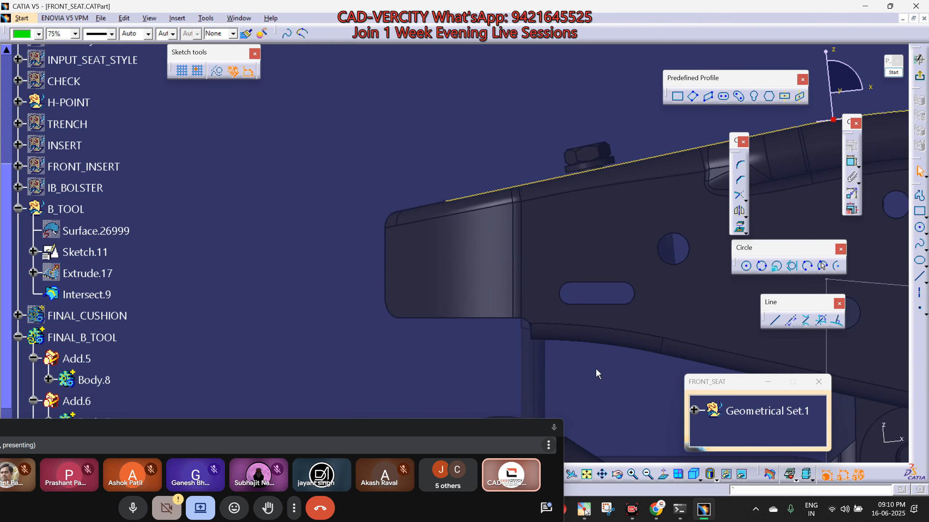
left_click(775, 320)
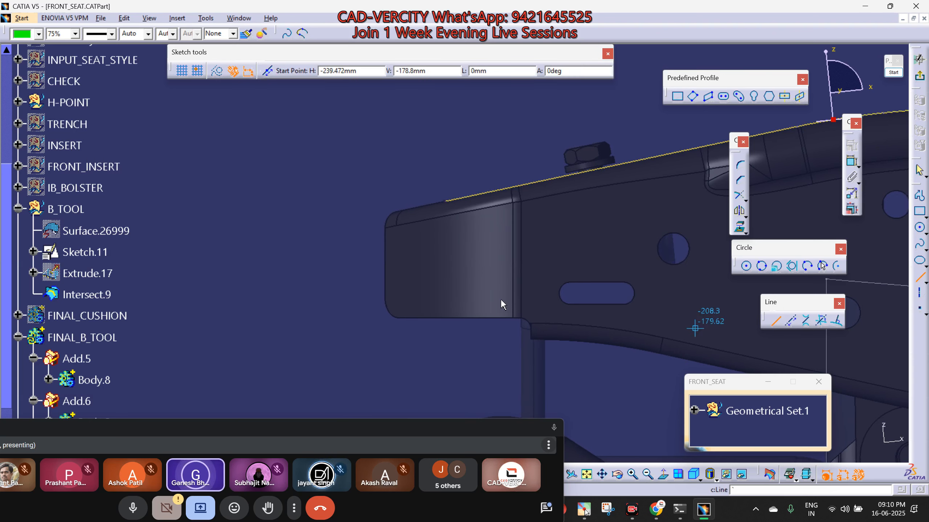
left_click(445, 202)
right_click(486, 193)
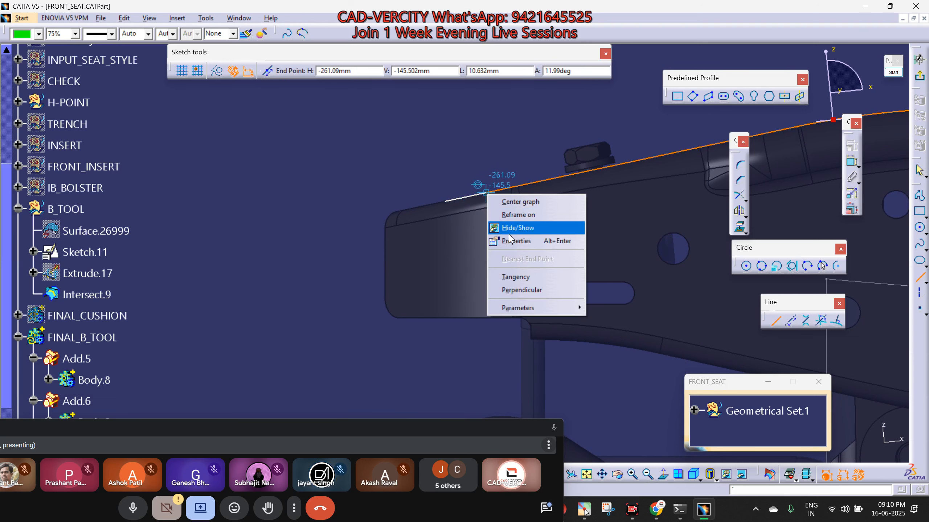
key("Escape")
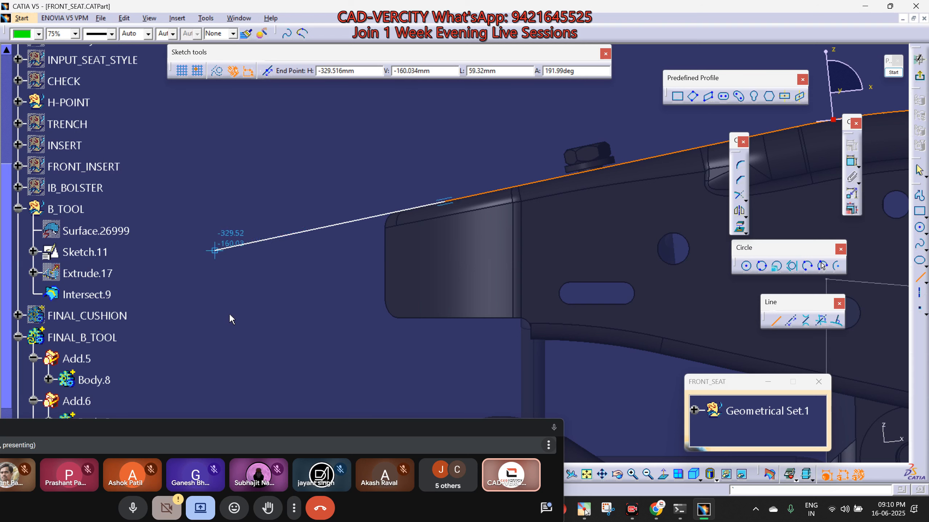
left_click(272, 314)
Switch off the background's low light, project the rear and lower edges of the rectangle beneath the seat, and restore low light.
middle_click_drag(569, 323, 596, 365)
left_click(596, 364)
mouse_move(561, 324)
middle_mouse_down()
mouse_move(485, 305)
mouse_move(498, 317)
mouse_move(437, 336)
middle_mouse_up()
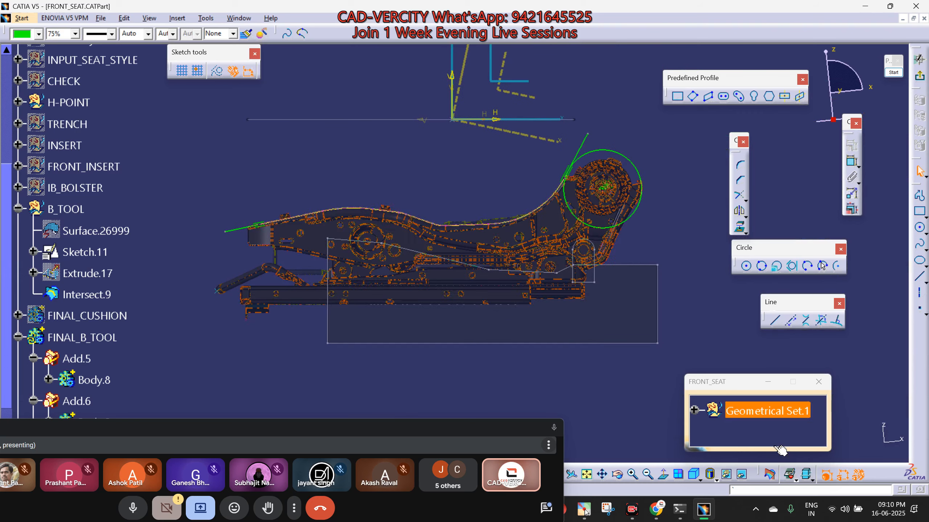
left_click(796, 479)
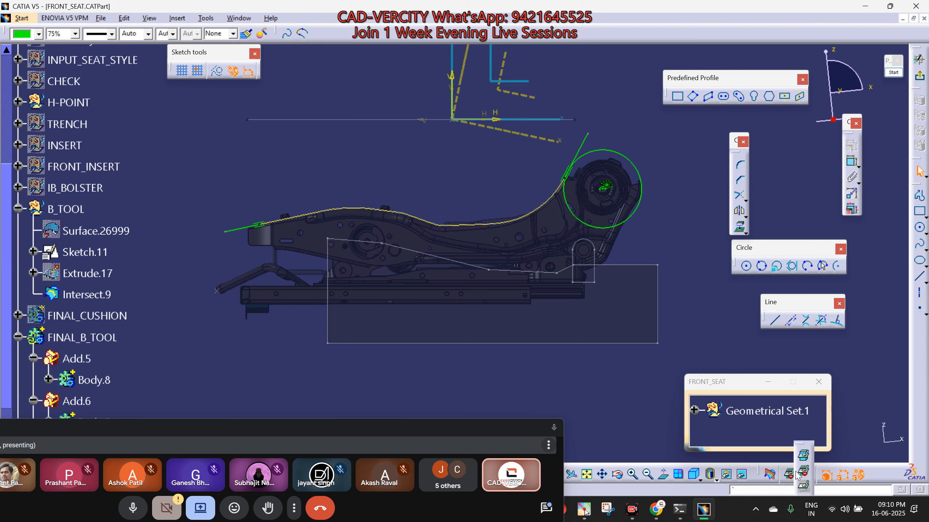
left_click(801, 455)
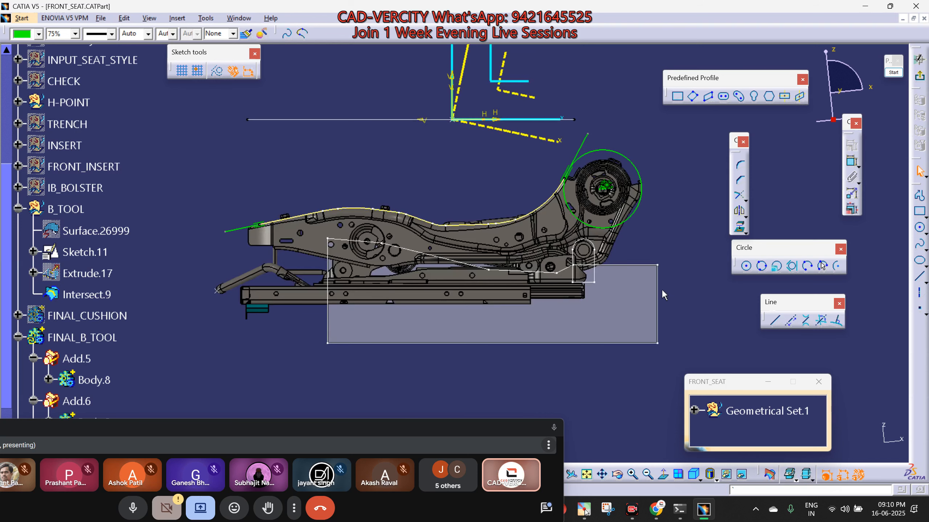
left_click(658, 294)
left_click(655, 354)
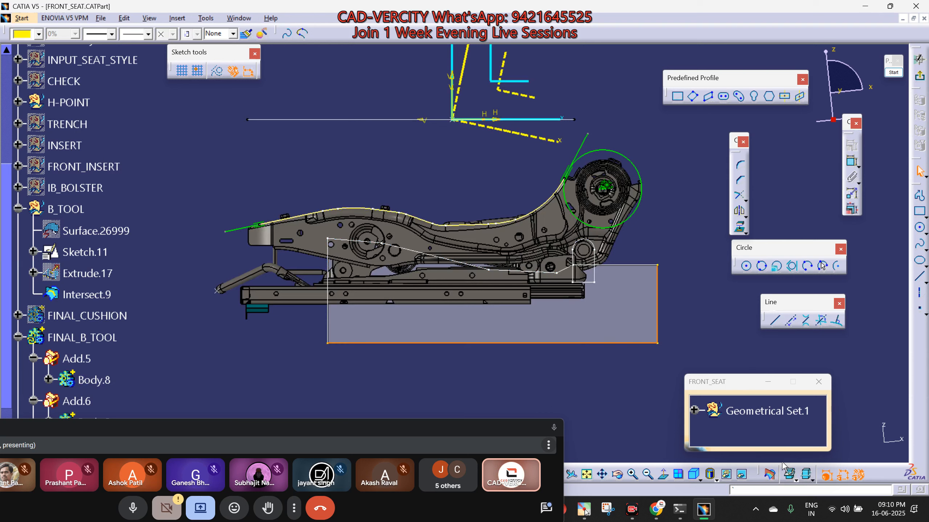
left_click(802, 477)
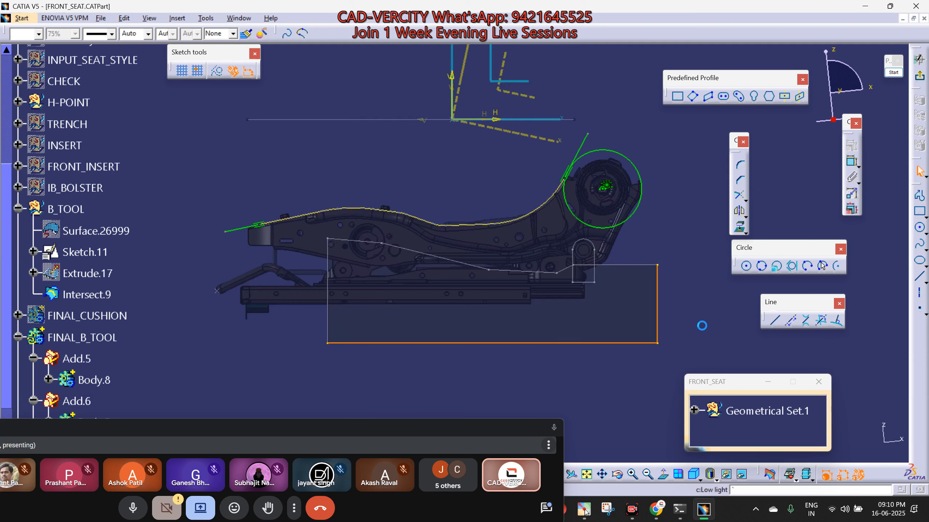
left_click(702, 326)
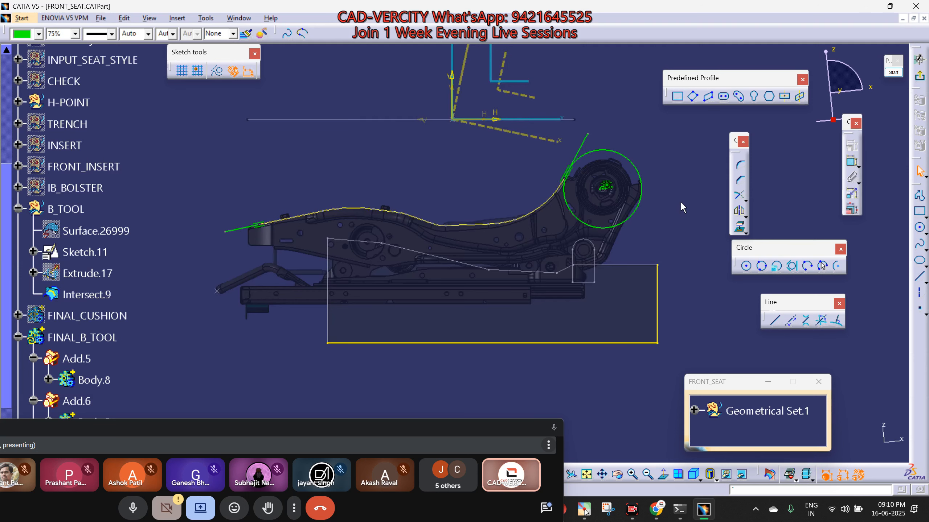
Draw a horizontal line just above the recliner circle, extending past the circle on both sides.
mouse_move(681, 205)
middle_mouse_down()
mouse_move(665, 206)
mouse_move(676, 193)
mouse_move(669, 199)
middle_mouse_up()
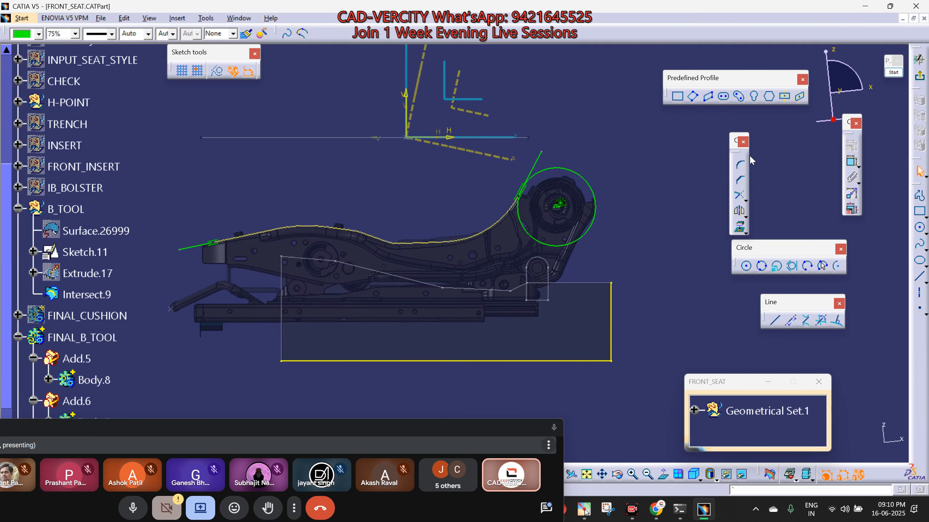
left_click(915, 280)
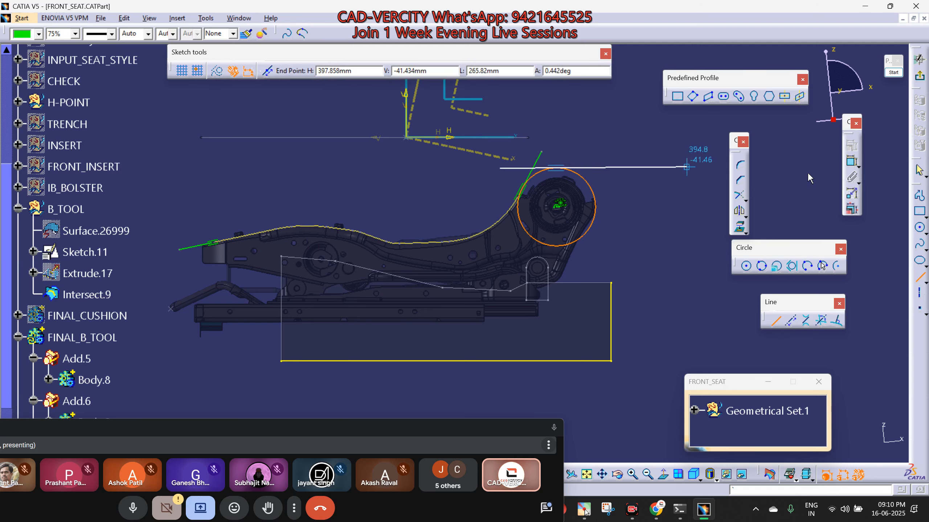
key("Escape")
left_click(919, 277)
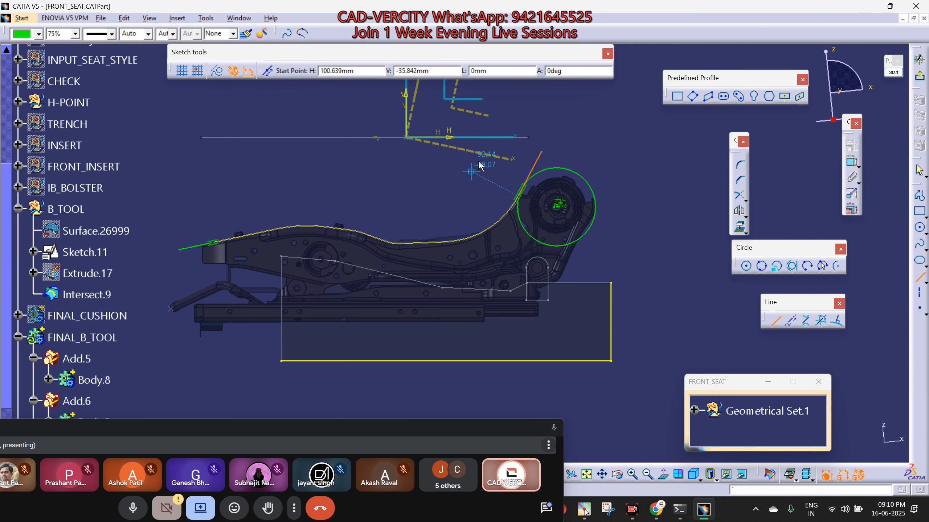
left_click(477, 163)
left_click(670, 163)
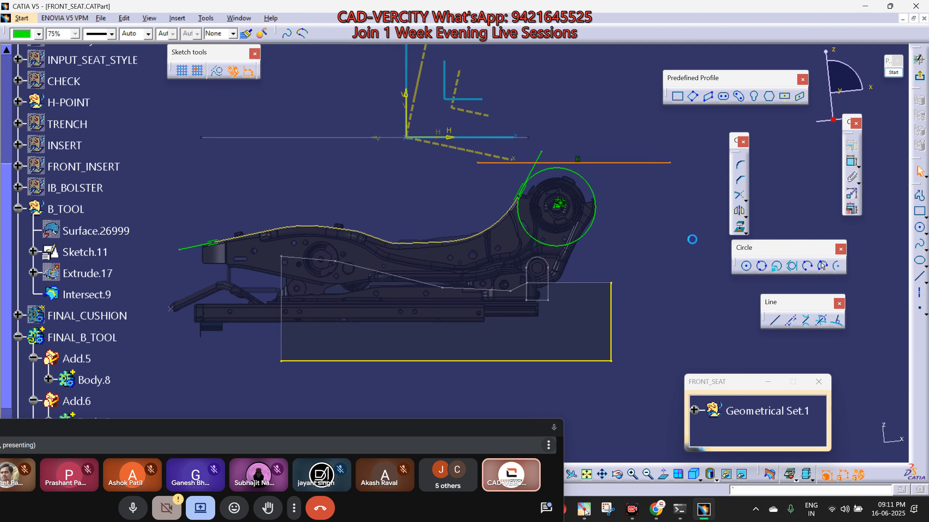
Constrain the horizontal line to be tangent to the top of the recliner circle.
left_click(854, 165)
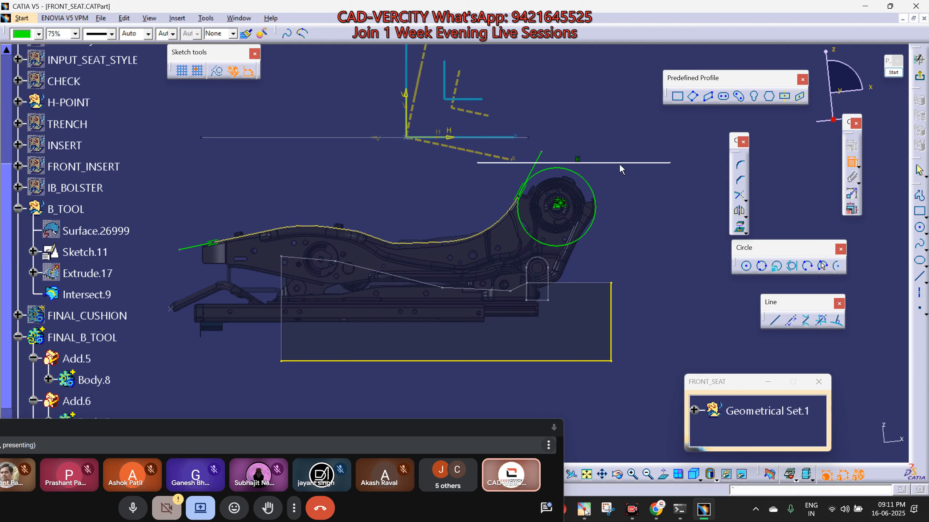
left_click(585, 179)
right_click(593, 153)
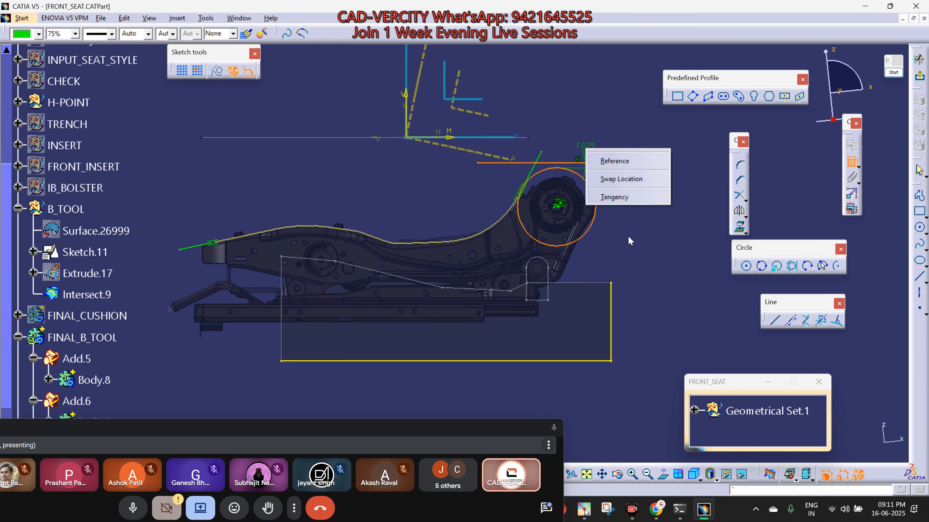
left_click(621, 199)
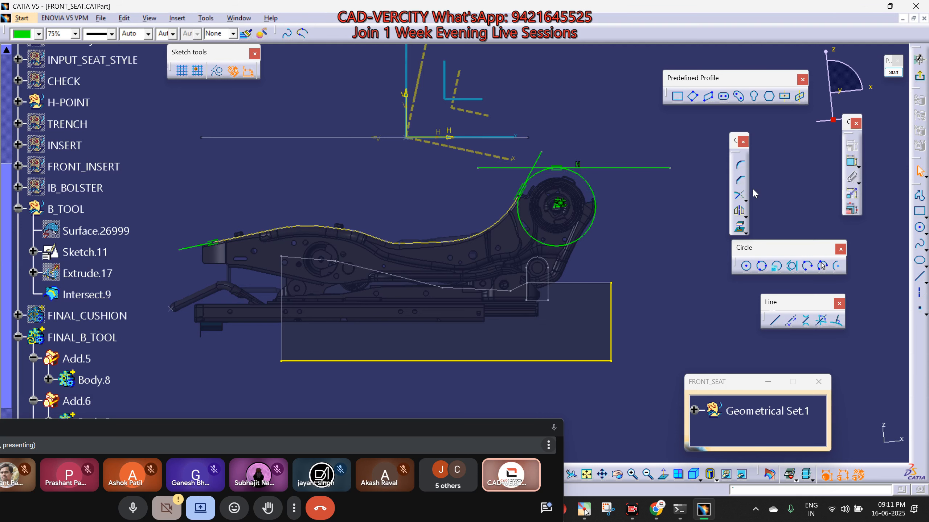
Trim the horizontal tangent line and the projected rear edge so they meet at a corner.
left_click(740, 195)
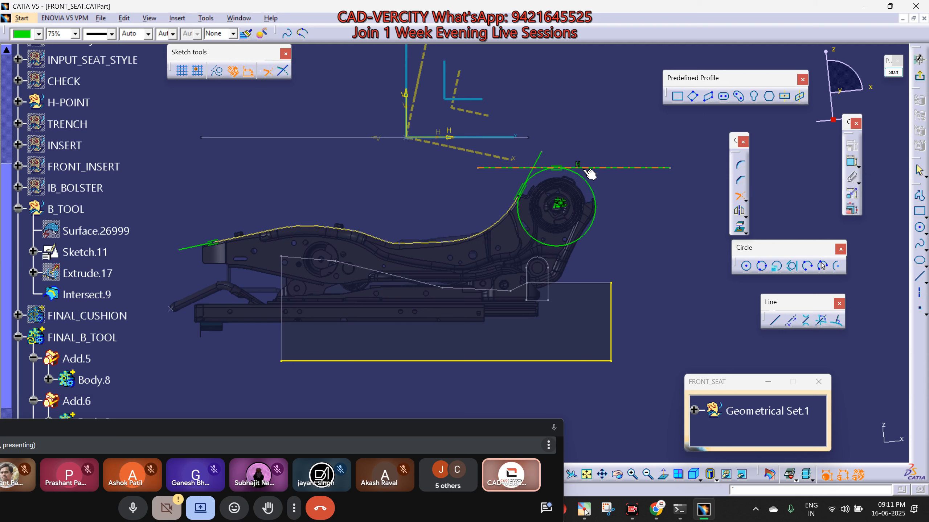
left_click(589, 169)
left_click(611, 311)
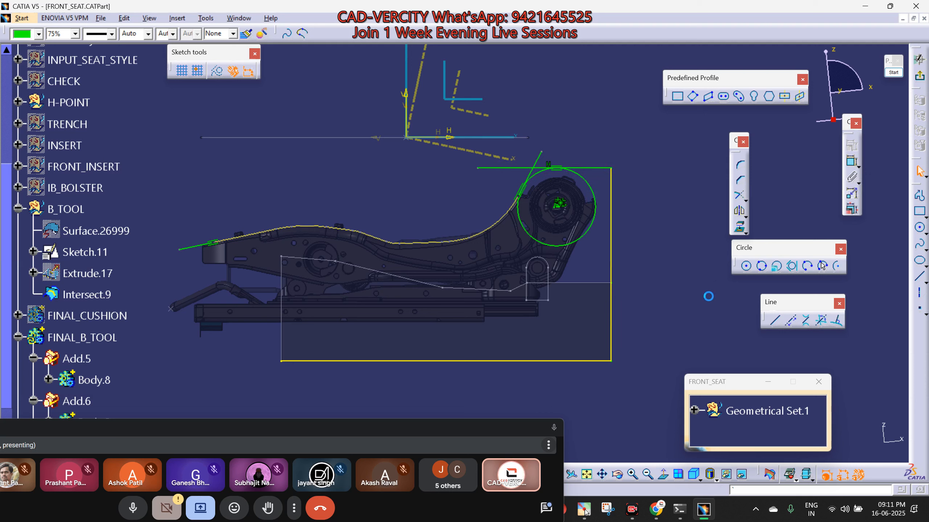
Draw a vertical line in front of the side member, from above the forward tangent line down to the level of the projected lower edge.
middle_click_drag(725, 296, 788, 276)
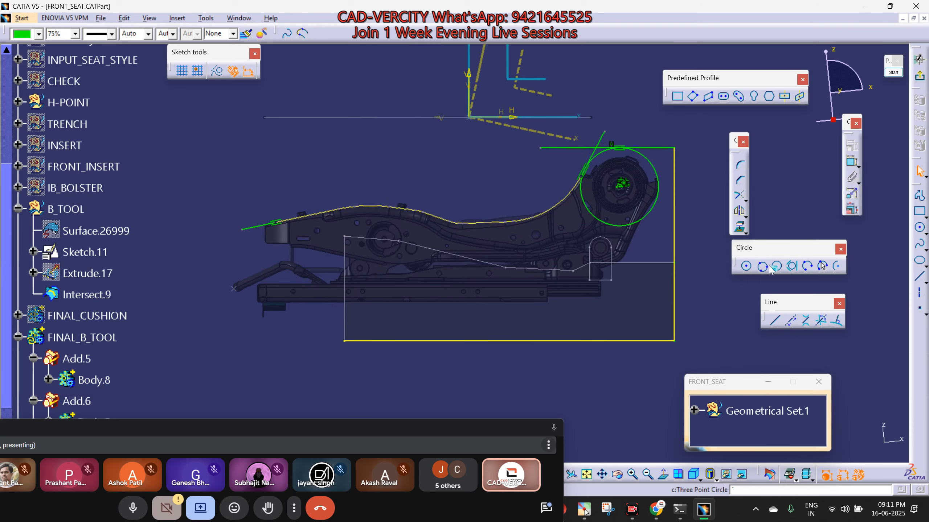
left_click(774, 320)
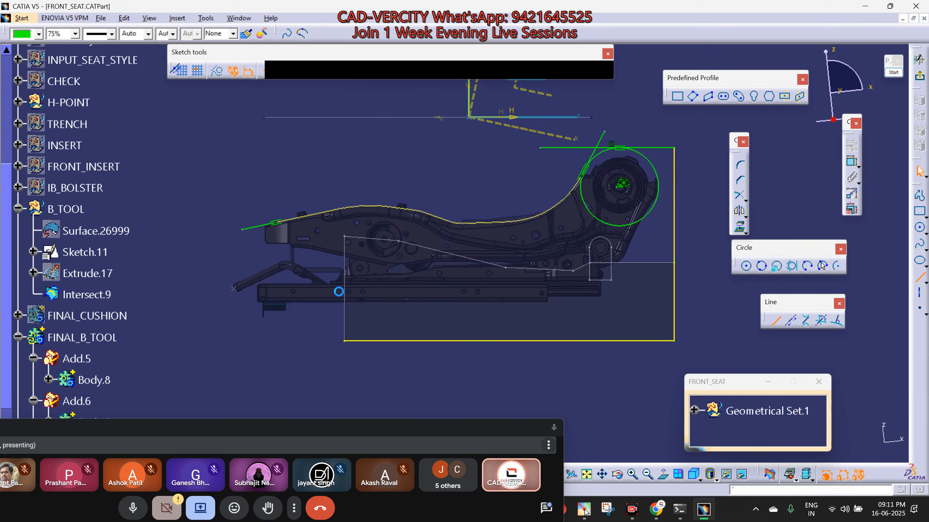
left_click(258, 221)
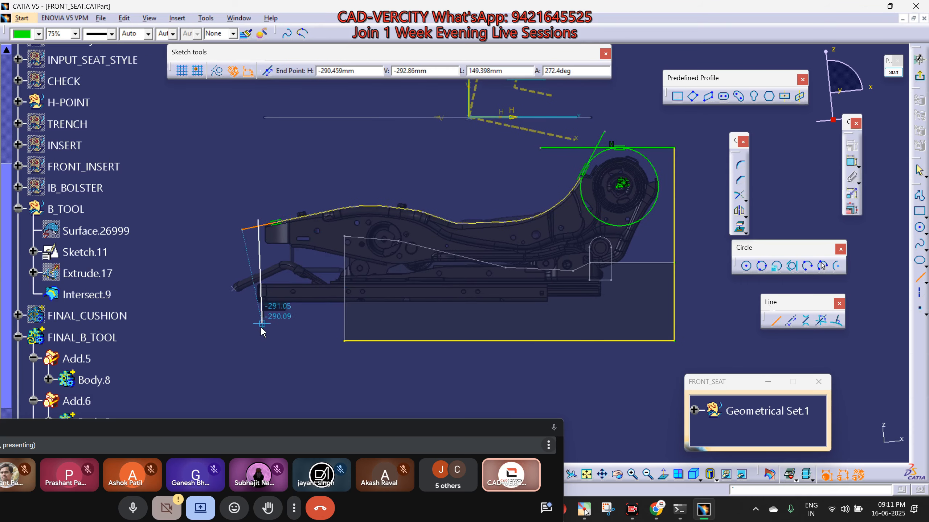
left_click(258, 341)
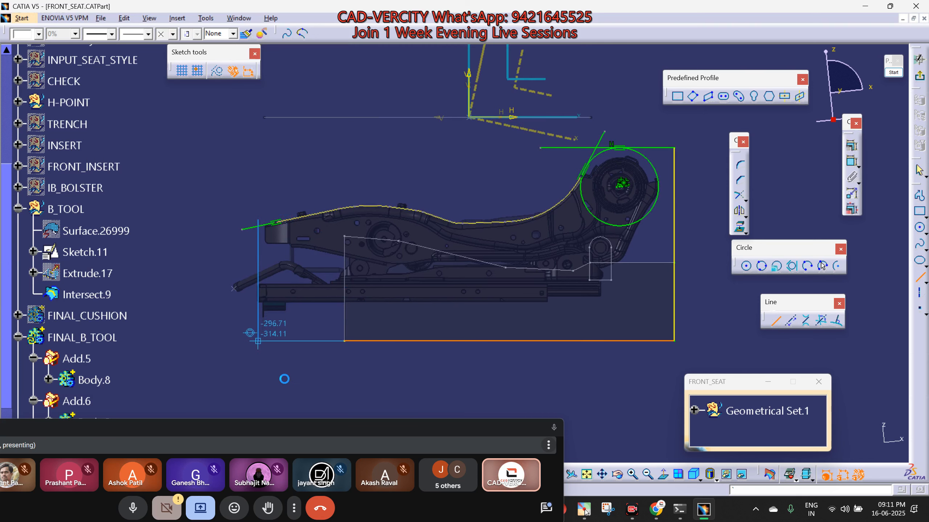
left_click(290, 375)
Trim the front vertical line with the projected lower edge and with the forward tangent line to form two closed corners.
mouse_move(311, 376)
middle_mouse_down()
mouse_move(396, 363)
mouse_move(593, 292)
middle_mouse_up()
middle_click_drag(660, 278, 633, 287)
left_click(740, 196)
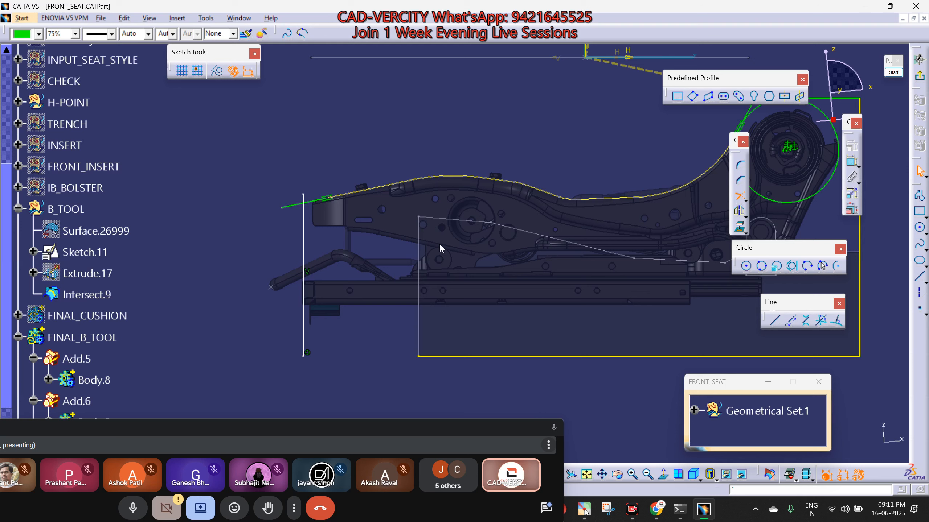
left_click(309, 275)
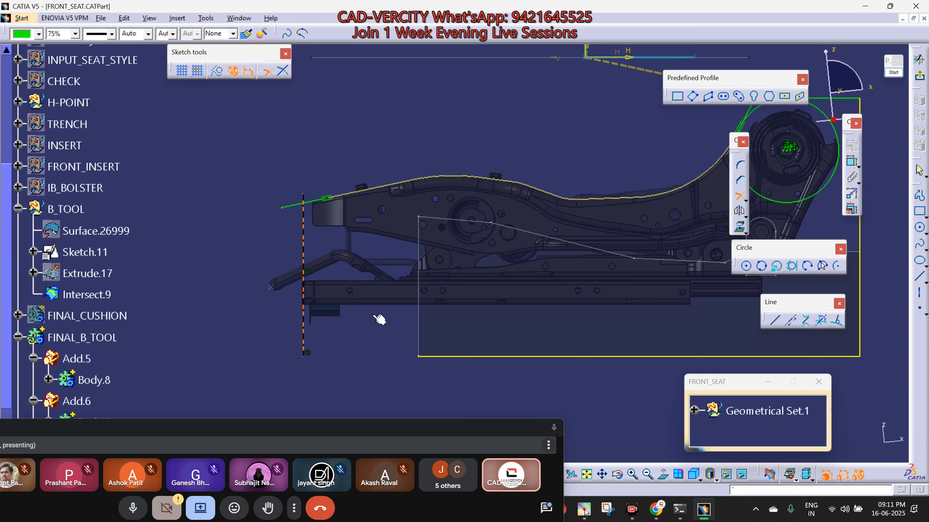
left_click(447, 356)
left_click(735, 199)
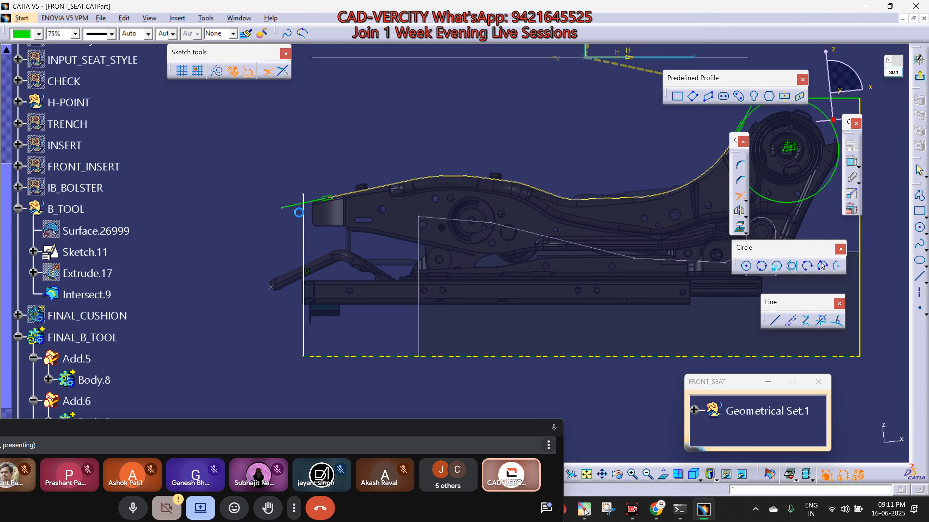
left_click(305, 222)
left_click(310, 203)
Quick-trim the circle, the rising tangent line and the horizontal line down to one continuous profile over the recliner, and exit the sketch.
middle_click_drag(522, 272, 224, 303)
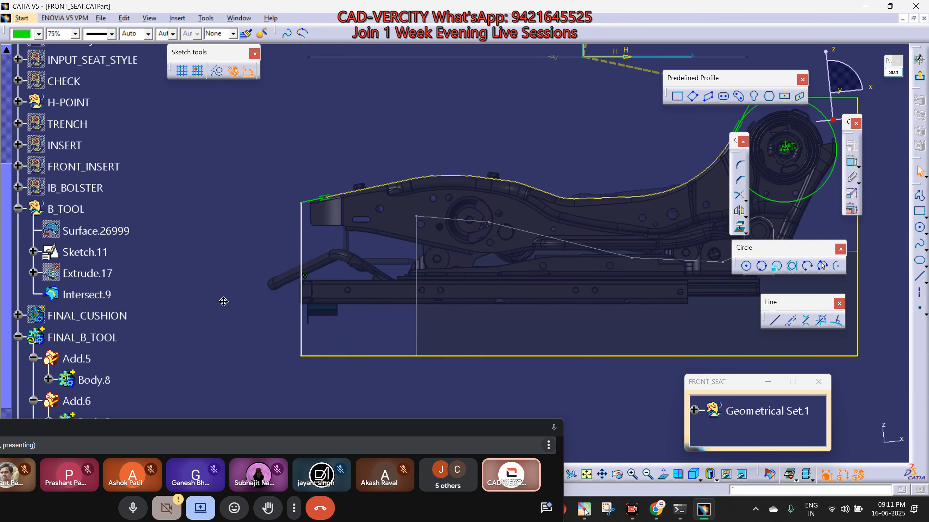
mouse_move(500, 191)
middle_mouse_down()
mouse_move(527, 212)
mouse_move(490, 274)
middle_mouse_up()
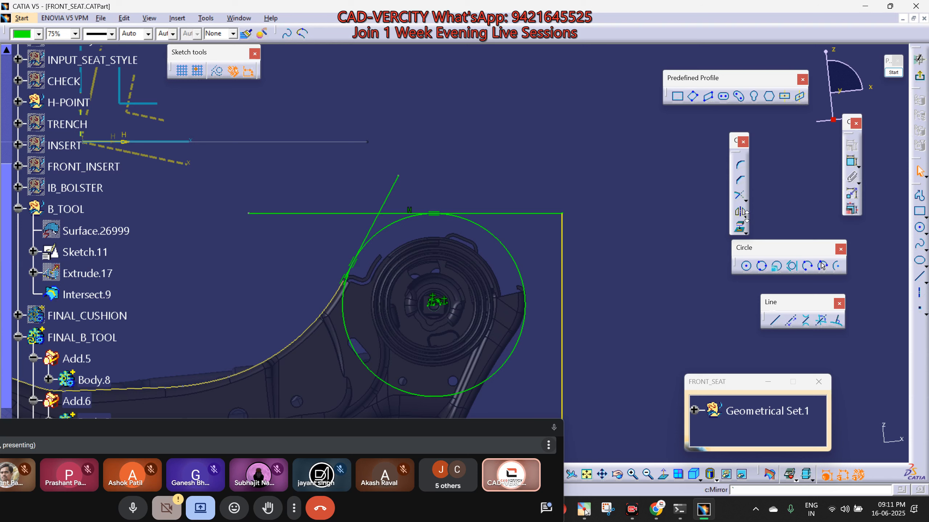
left_click(746, 201)
left_click(793, 211)
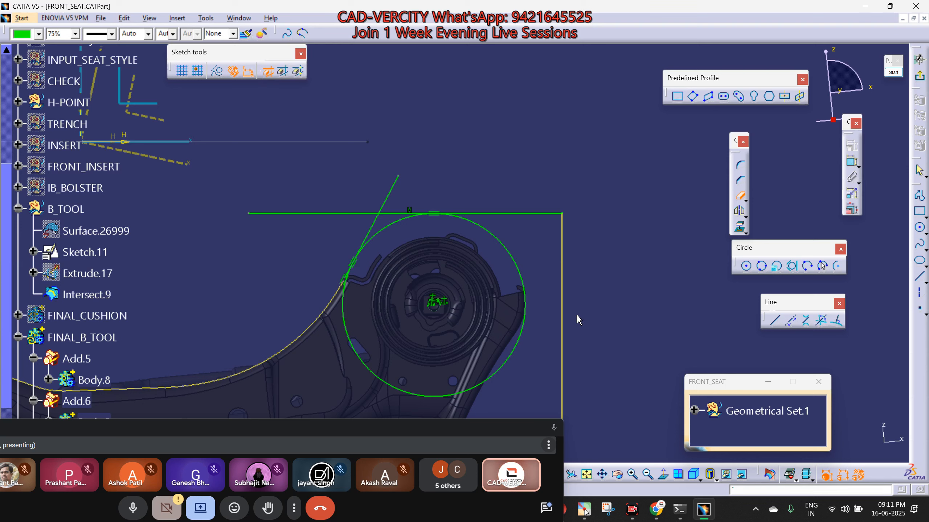
left_click(511, 364)
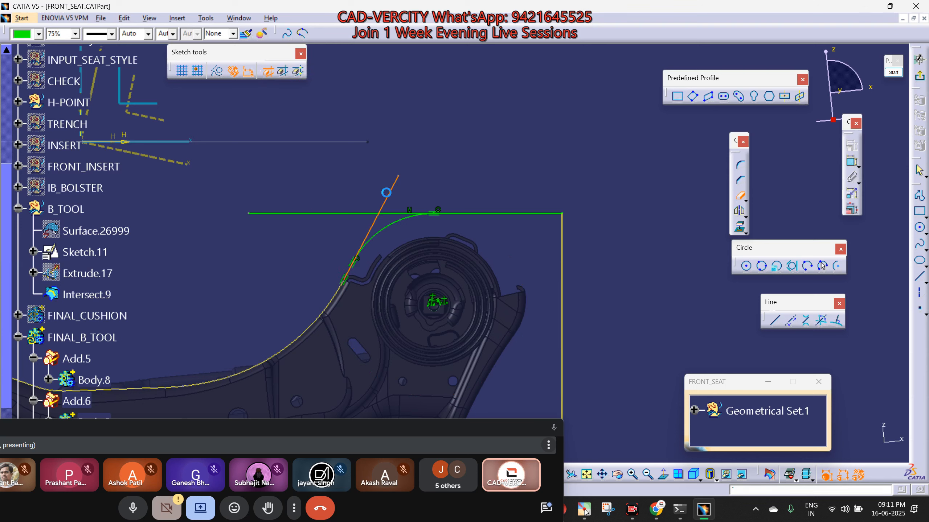
left_click(386, 192)
left_click(352, 217)
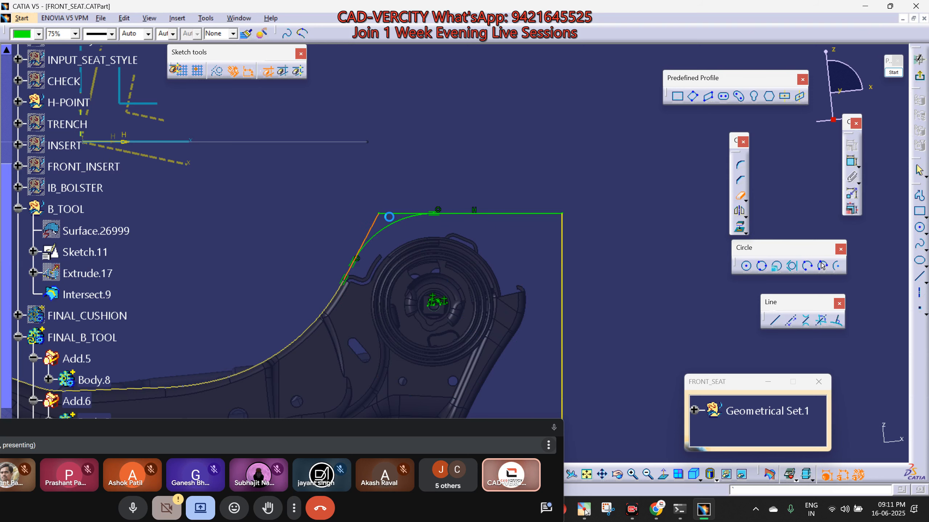
left_click(368, 234)
left_click(406, 214)
key("Escape")
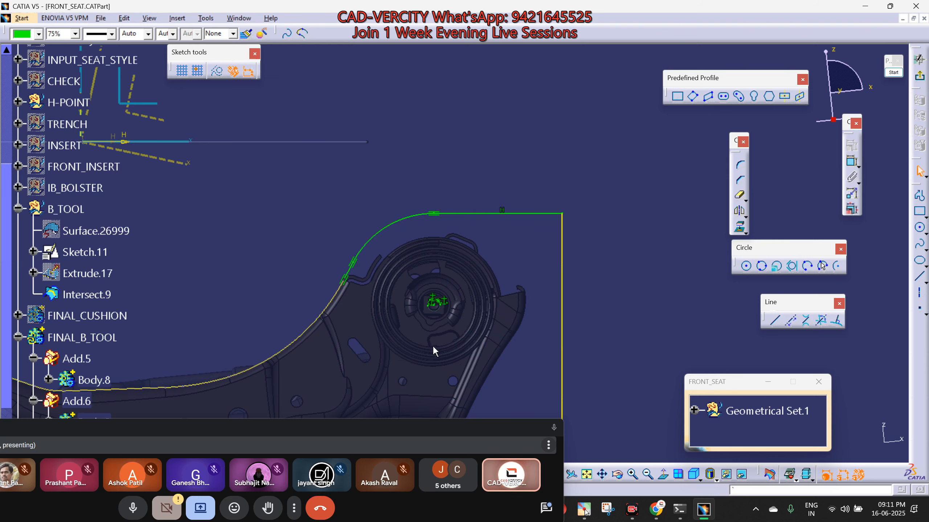
mouse_move(432, 346)
middle_mouse_down()
mouse_move(478, 264)
mouse_move(410, 337)
mouse_move(501, 311)
mouse_move(479, 310)
middle_mouse_up()
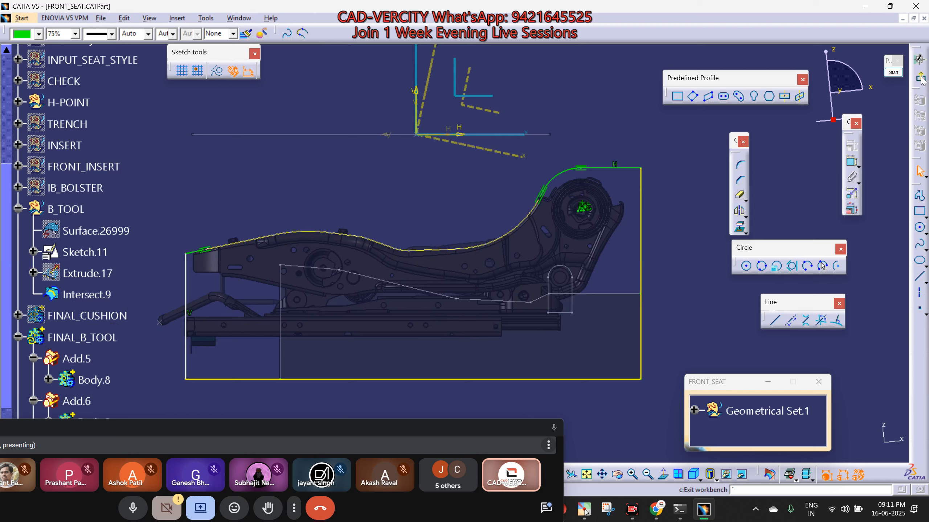
left_click(919, 58)
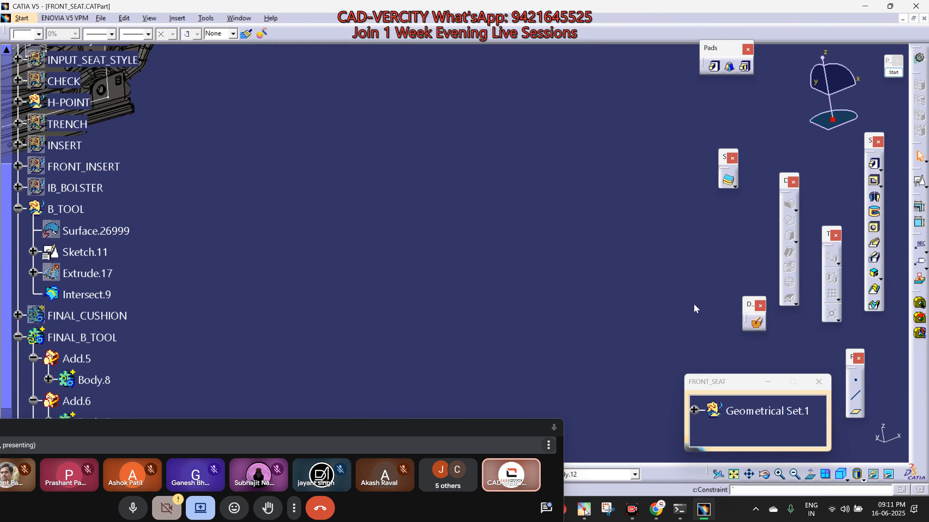
Hide the intersection curve on the side member.
mouse_move(183, 191)
middle_mouse_down()
mouse_move(475, 285)
mouse_move(439, 307)
mouse_move(428, 279)
mouse_move(466, 290)
middle_mouse_up()
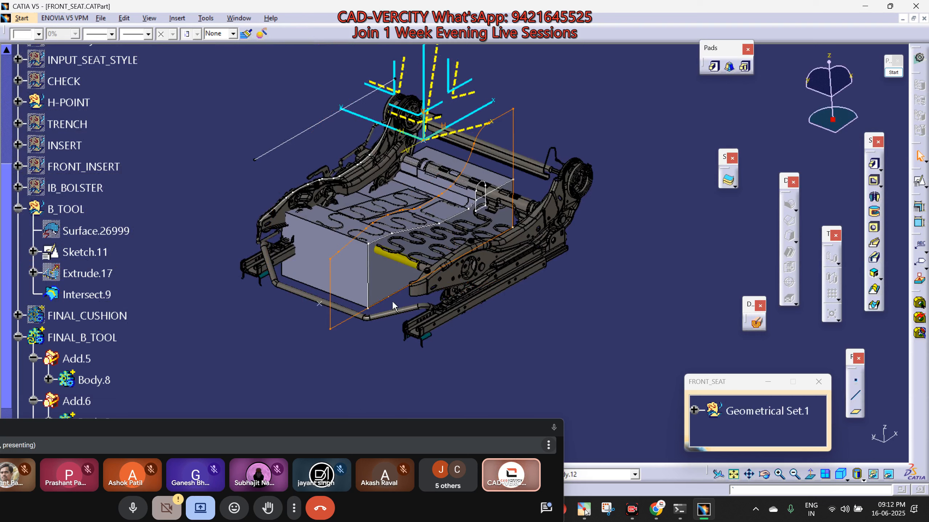
middle_click_drag(436, 274, 451, 245)
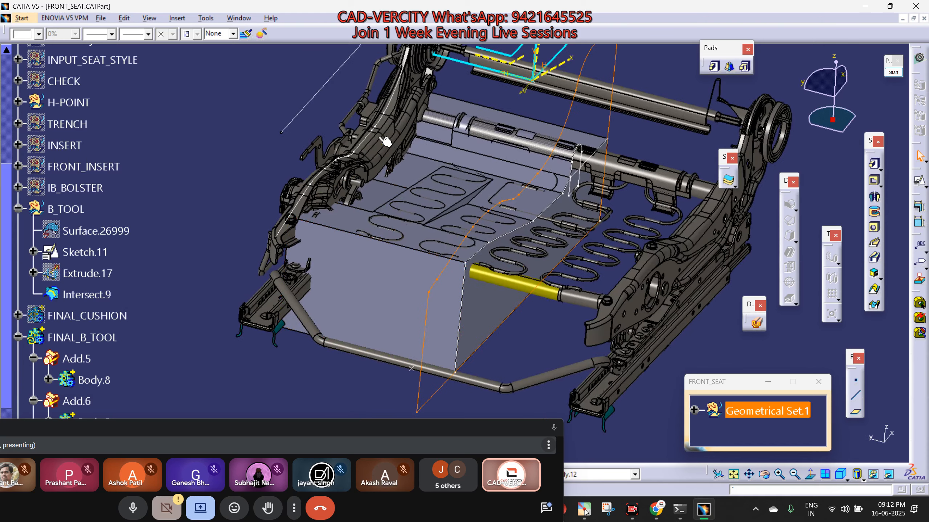
left_click(380, 122)
key("space")
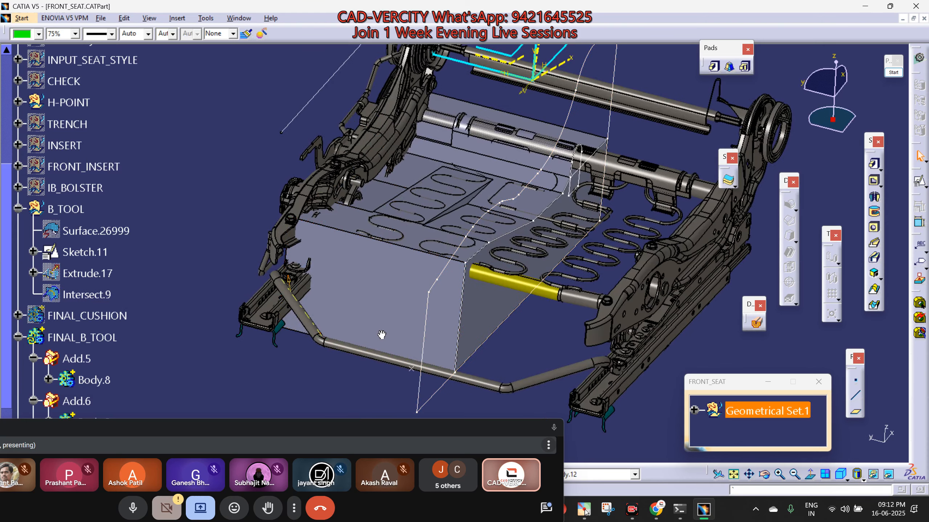
Start a pad from the new side profile sketch, with its first limit stretched to 229 mm past the outer side of the side member.
middle_click_drag(382, 334, 544, 166)
scroll(282, 313, "down", 6)
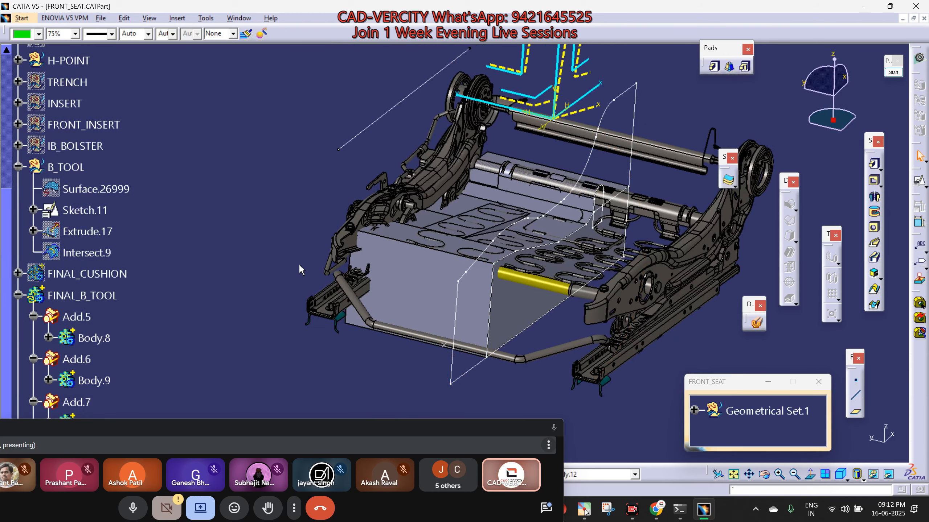
scroll(282, 313, "down", 1)
middle_click_drag(475, 234, 545, 163)
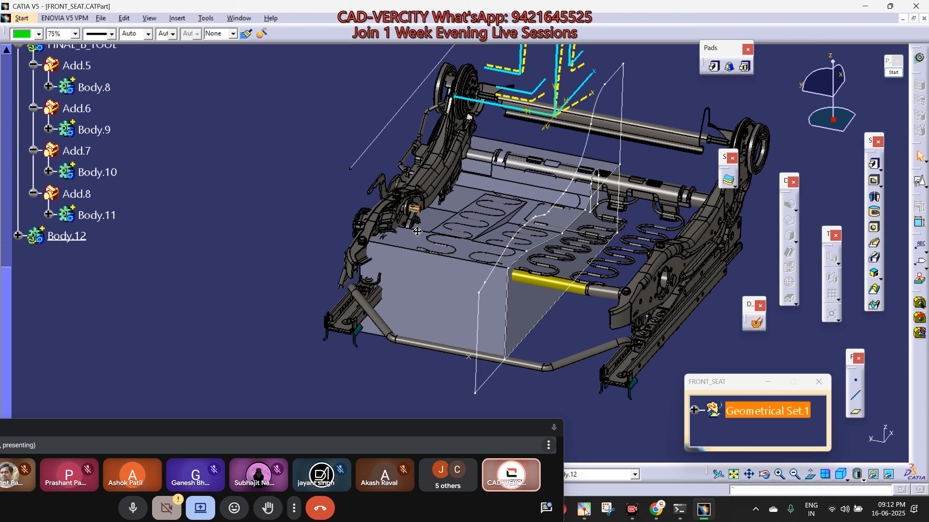
scroll(417, 232, "up", 1)
middle_click_drag(417, 231, 470, 355)
middle_click_drag(533, 331, 629, 159)
left_click(595, 105)
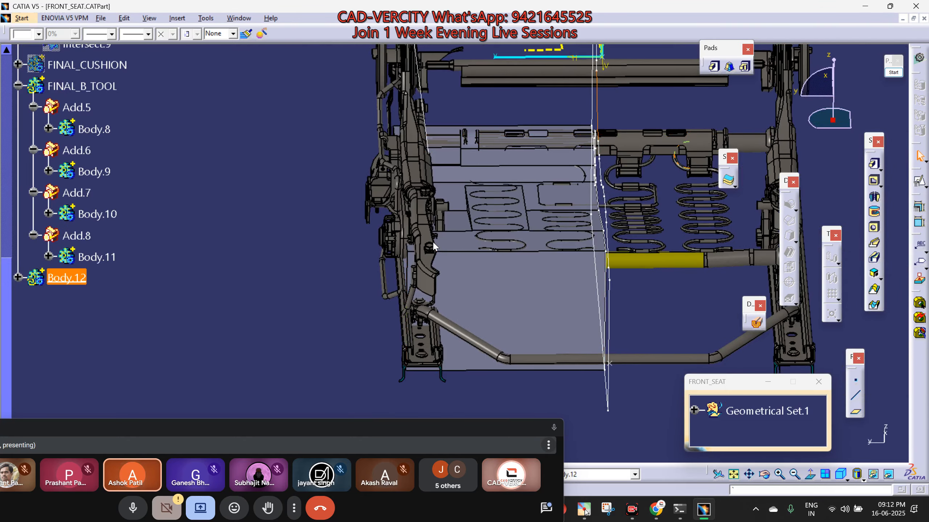
left_click(873, 166)
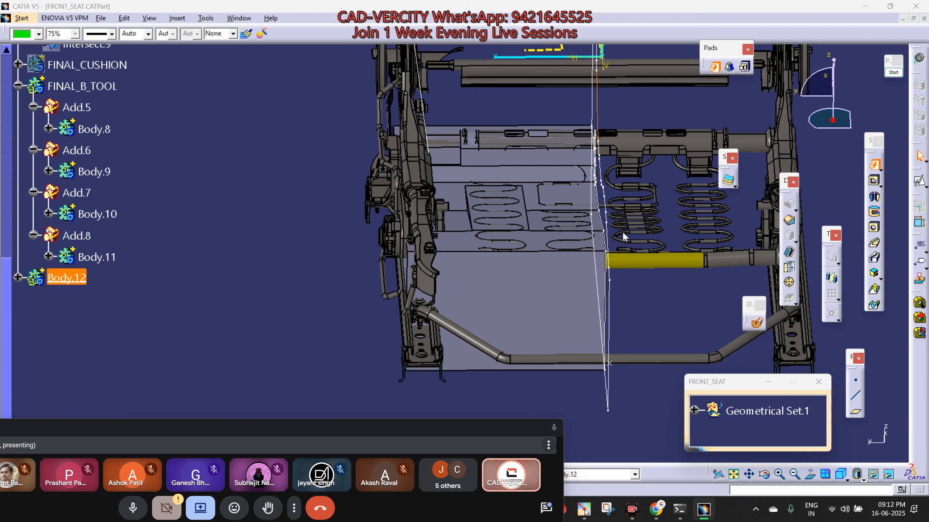
middle_click_drag(487, 274, 470, 225)
left_click_drag(462, 222, 447, 222)
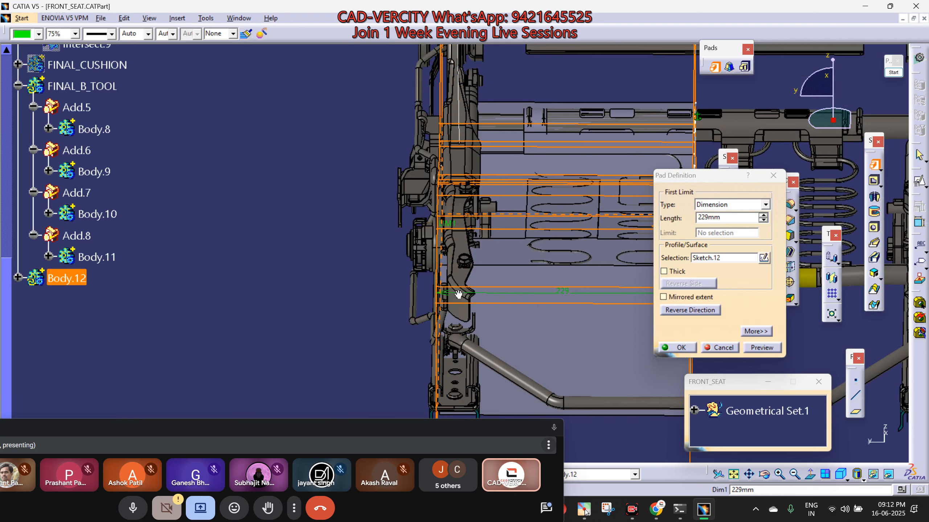
Pull the pad's second limit from the sketch plane to the side member's inner side and create the pad.
middle_click_drag(459, 295, 462, 297)
middle_click_drag(510, 313, 592, 180)
middle_click_drag(552, 275, 584, 259)
left_click_drag(571, 253, 410, 253)
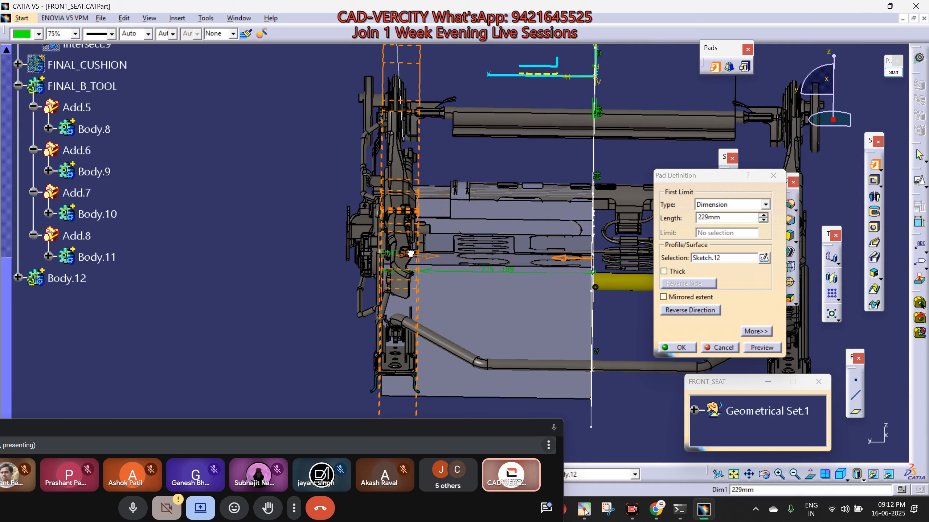
left_click_drag(415, 255, 413, 256)
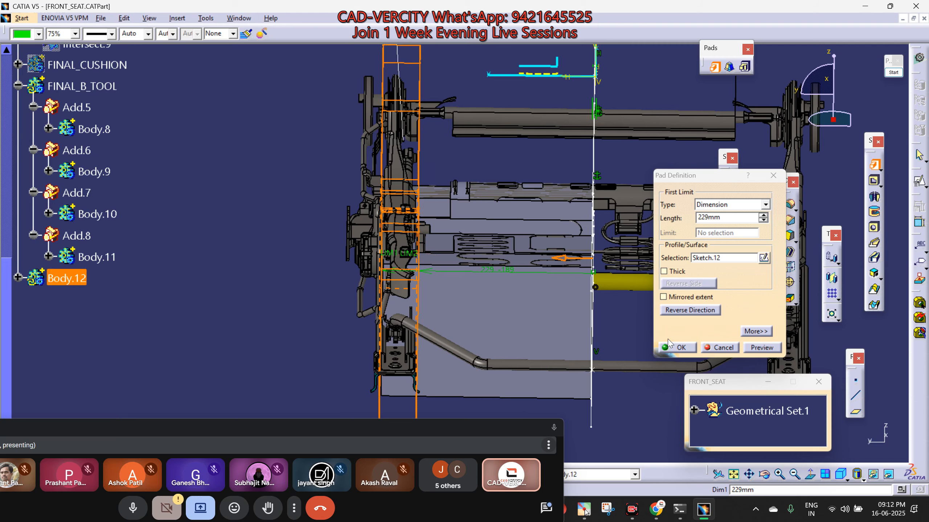
left_click(677, 347)
middle_click_drag(430, 317, 421, 299)
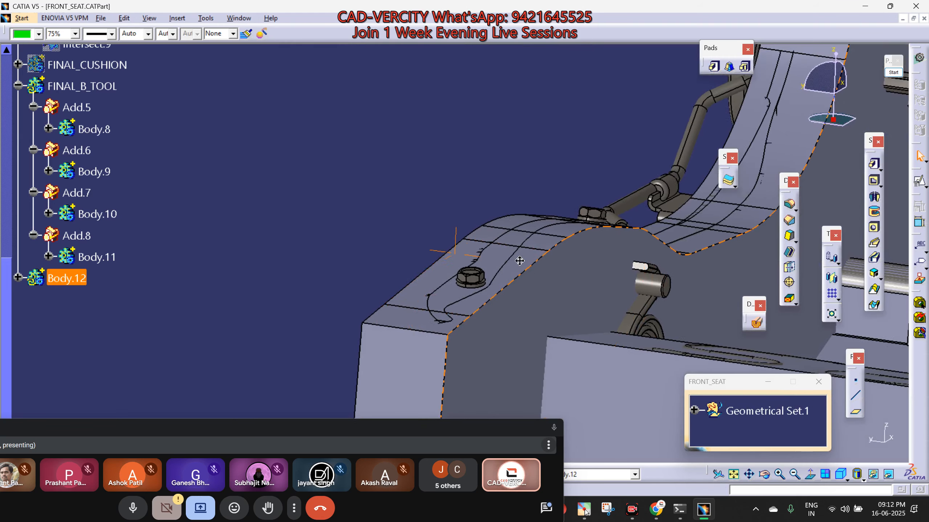
middle_click_drag(513, 262, 477, 319)
middle_click_drag(523, 293, 618, 293)
mouse_move(515, 318)
middle_mouse_down()
mouse_move(492, 317)
mouse_move(530, 303)
mouse_move(521, 303)
middle_mouse_up()
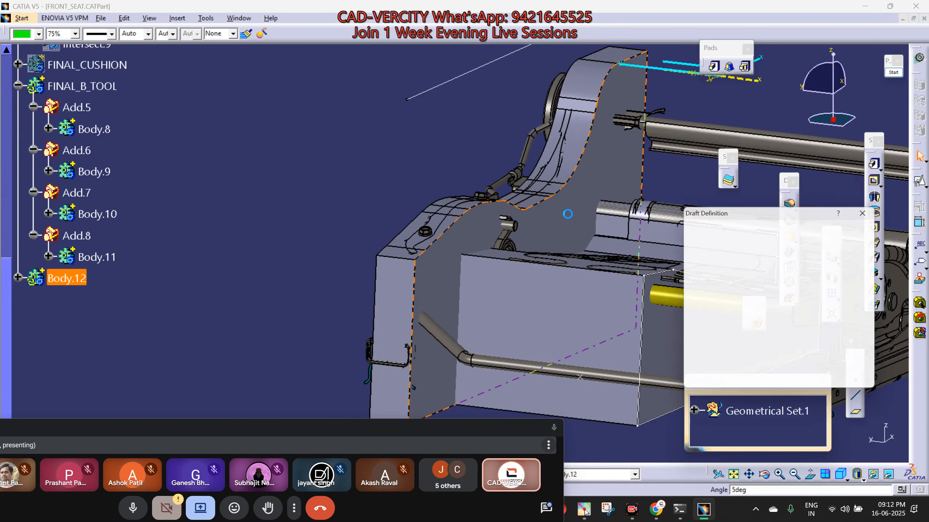
left_click(604, 280)
middle_click_drag(604, 280, 523, 270)
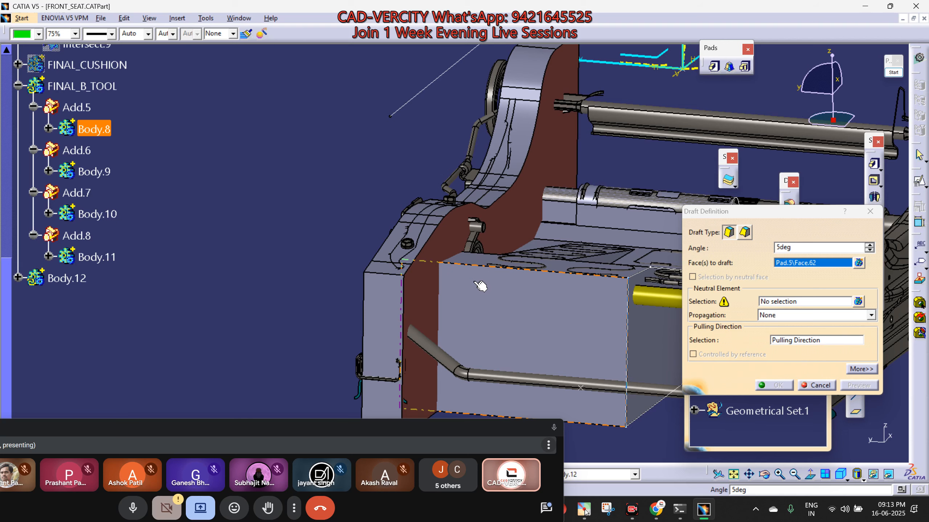
key("Escape")
middle_click_drag(481, 283, 429, 283)
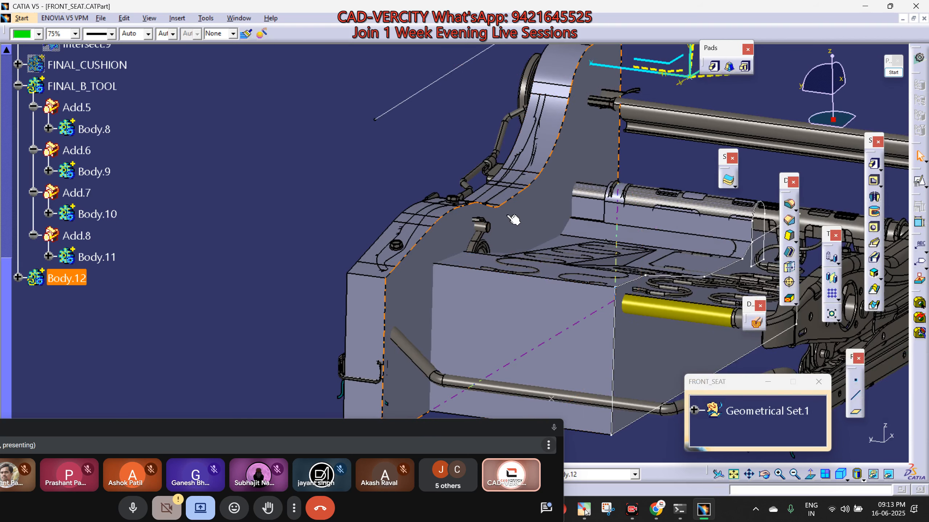
Create a plane offset 95 mm below the XY plane of the axis system.
middle_click_drag(551, 262, 626, 120)
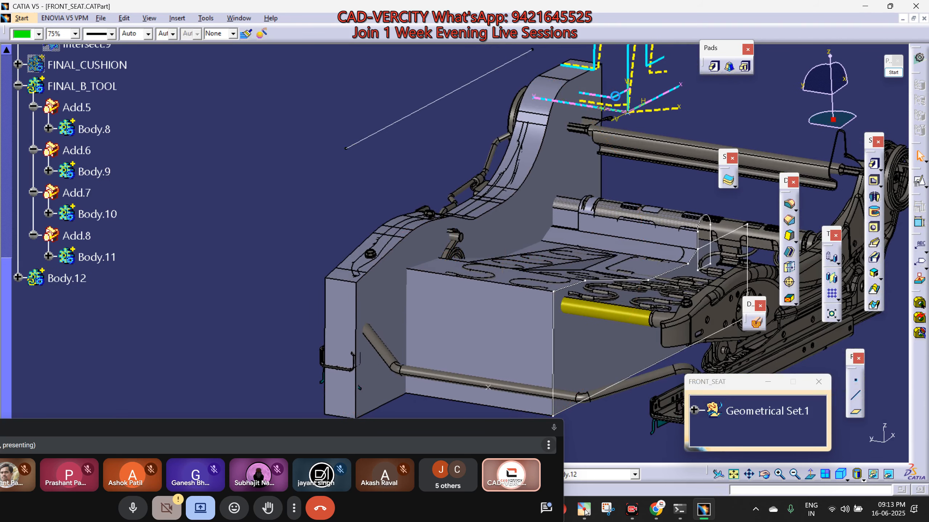
left_click(616, 96)
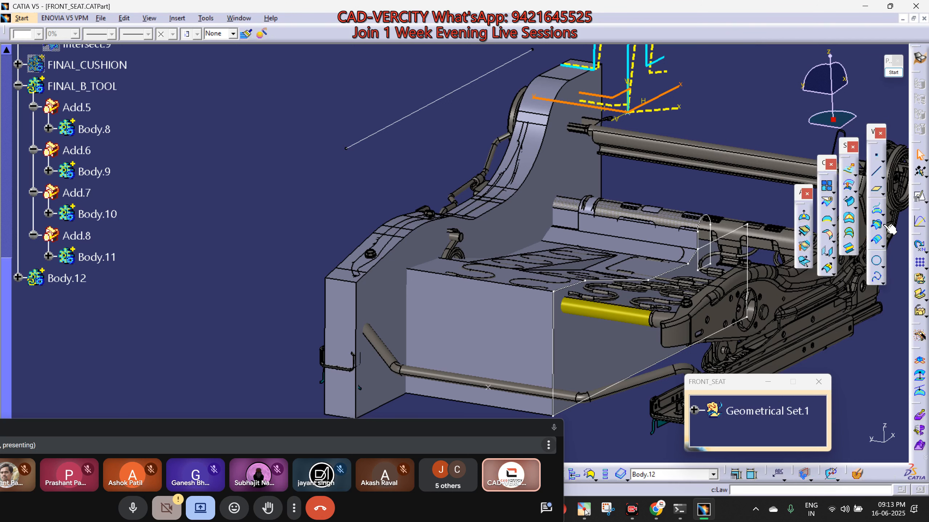
left_click(875, 193)
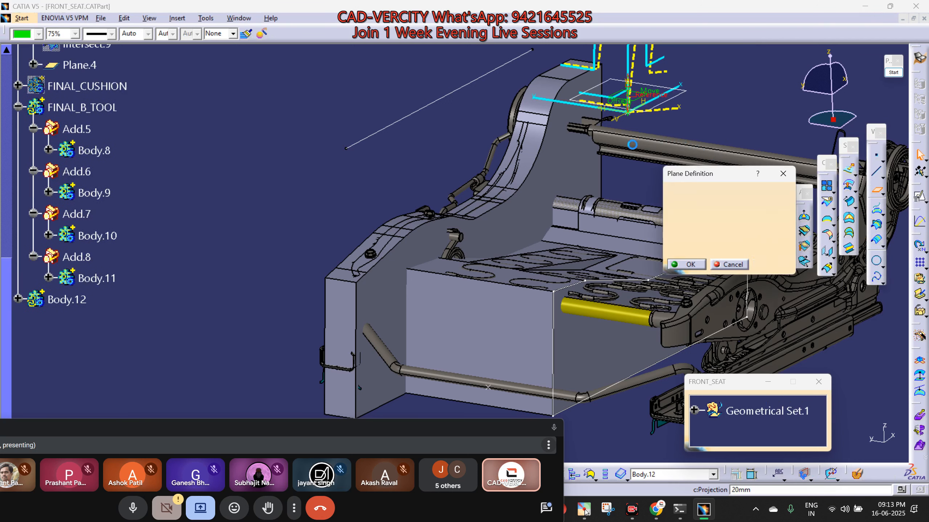
left_click_drag(625, 107, 610, 201)
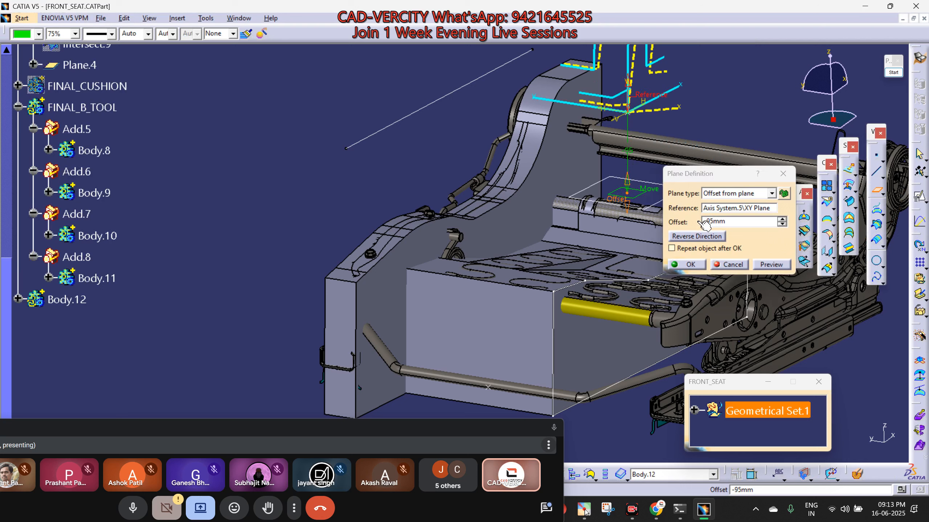
left_click_drag(705, 222, 686, 223)
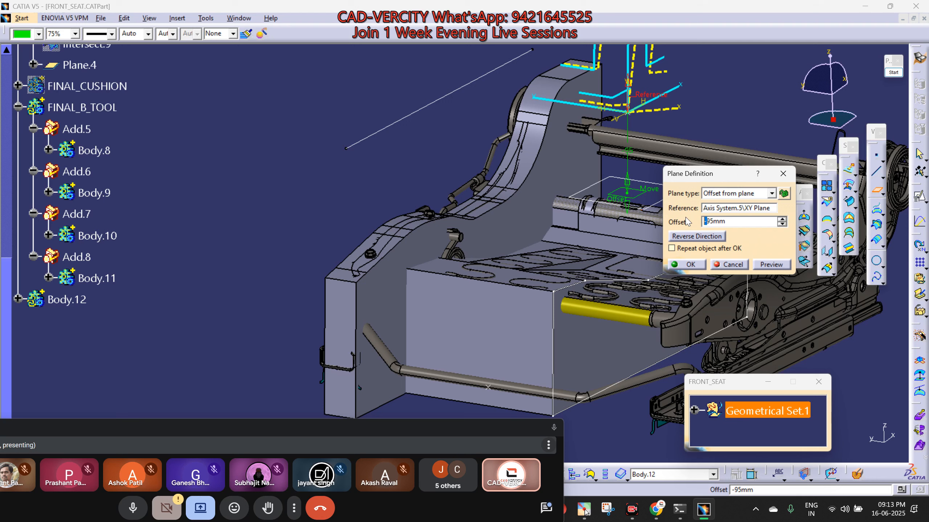
left_click(705, 237)
left_click(705, 237)
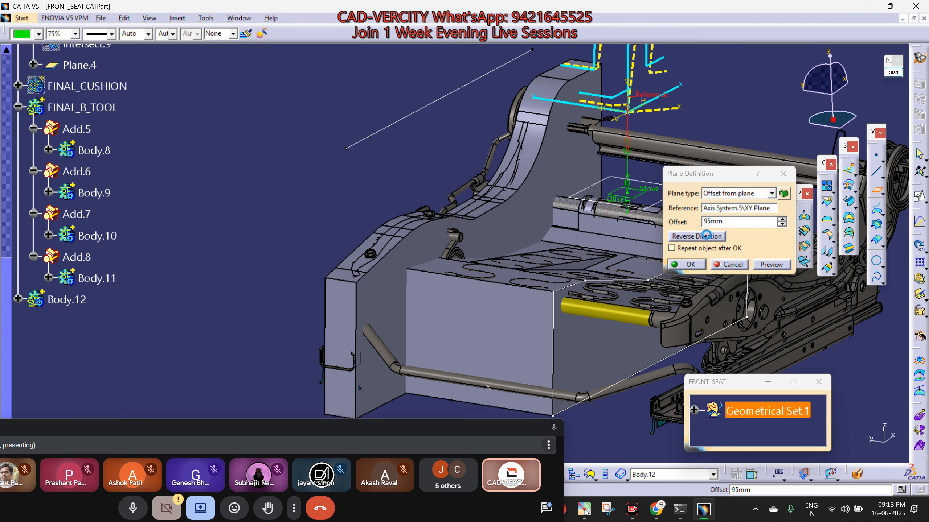
left_click(705, 237)
left_click(696, 236)
left_click(688, 265)
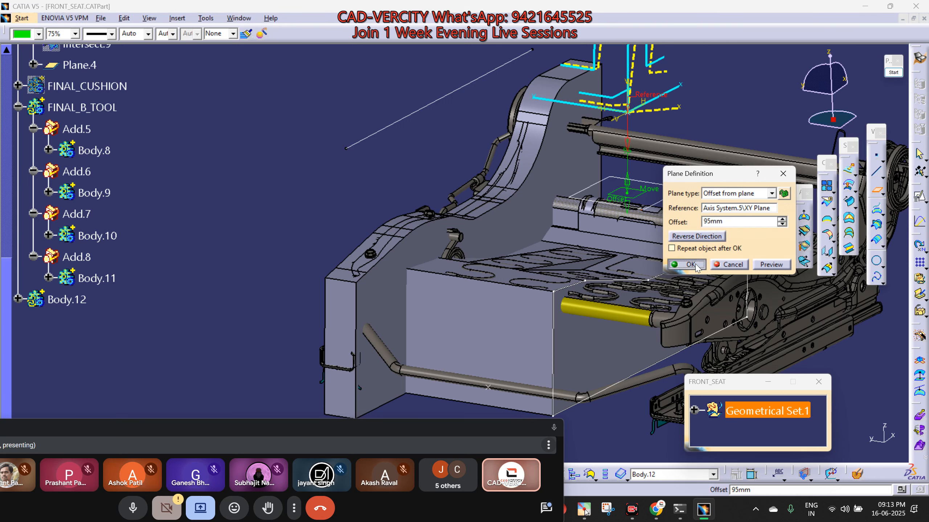
Mark one red and two blue slanted guide lines over the padded side body, and clear the on-screen marks.
middle_click_drag(521, 279, 589, 243)
left_click(893, 72)
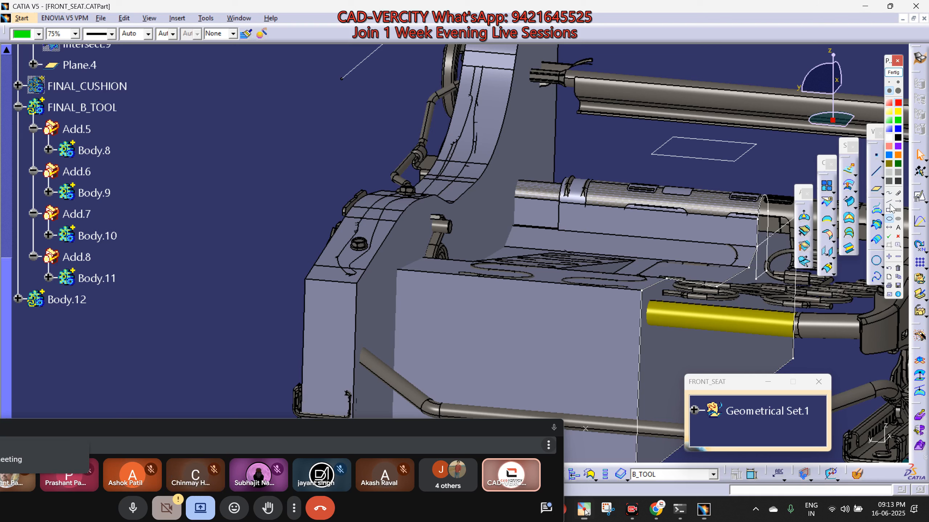
left_click_drag(553, 145, 405, 231)
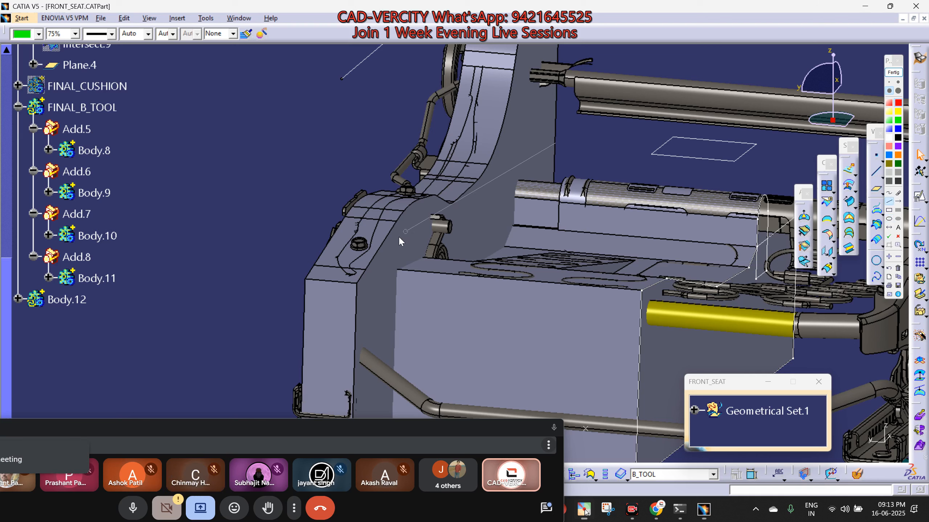
left_click_drag(366, 269, 353, 281)
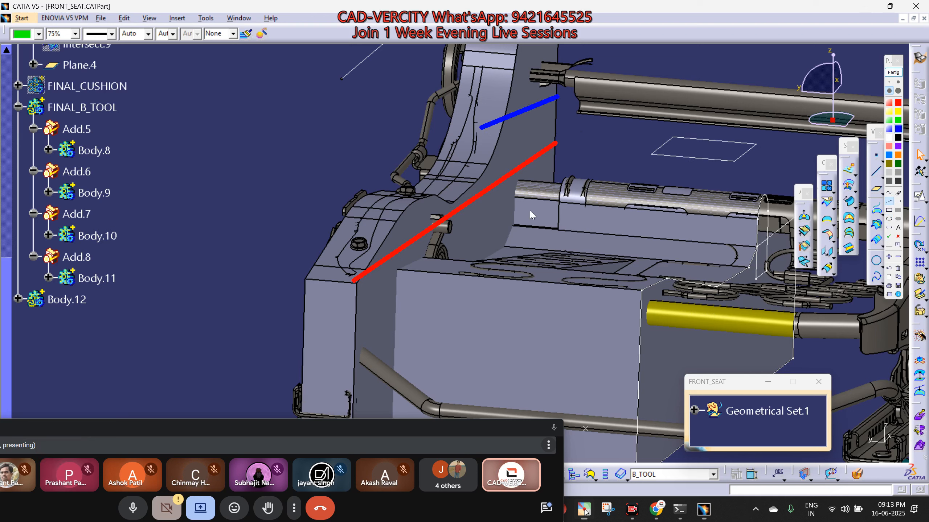
left_click_drag(317, 352, 317, 352)
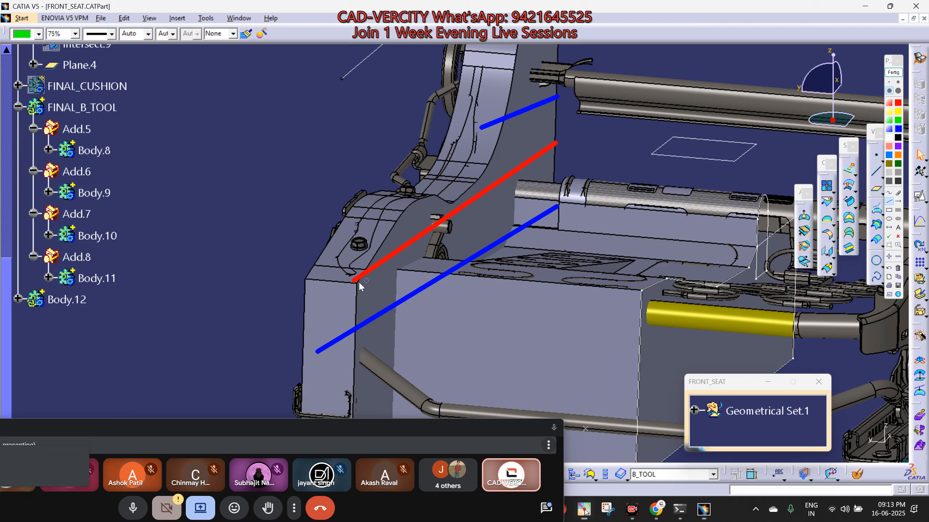
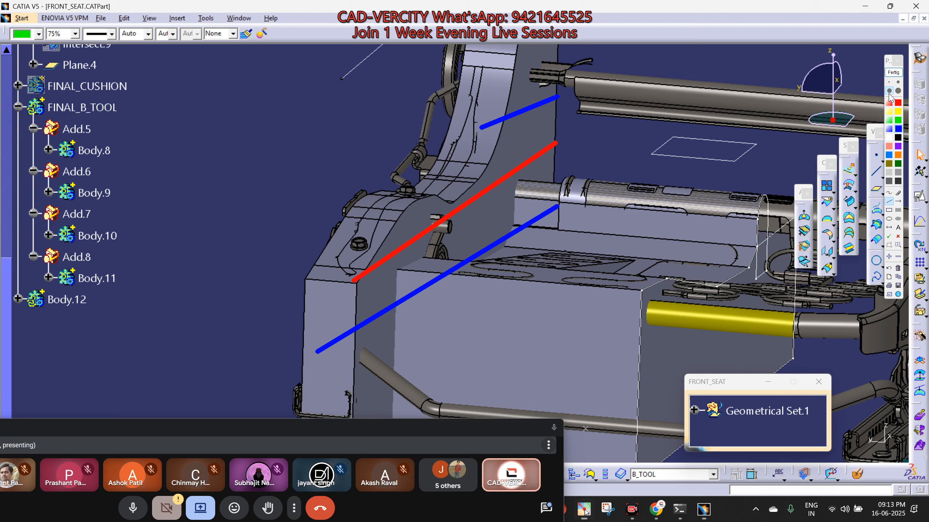
left_click(894, 72)
Edit the offset plane in a front view and shift it further down from the axis system's XY plane.
left_click_drag(819, 104, 810, 100)
left_click(830, 86)
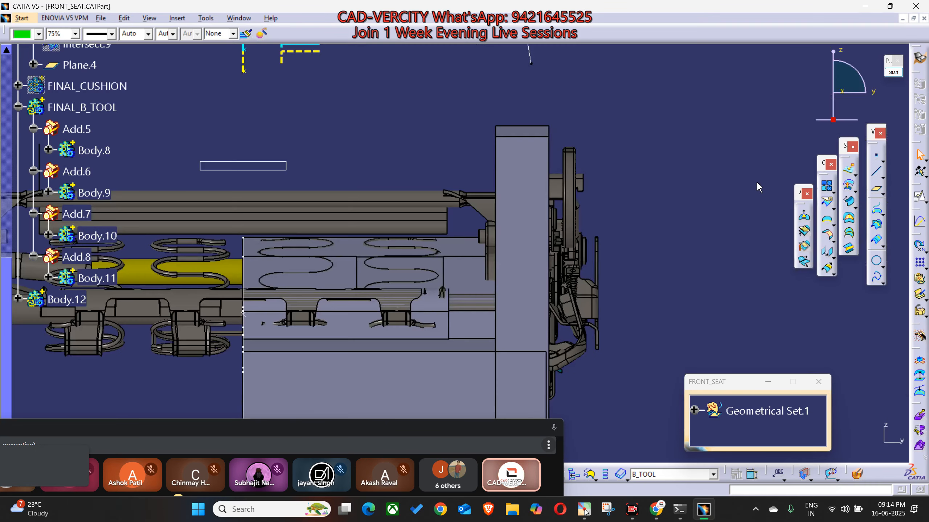
left_click(844, 93)
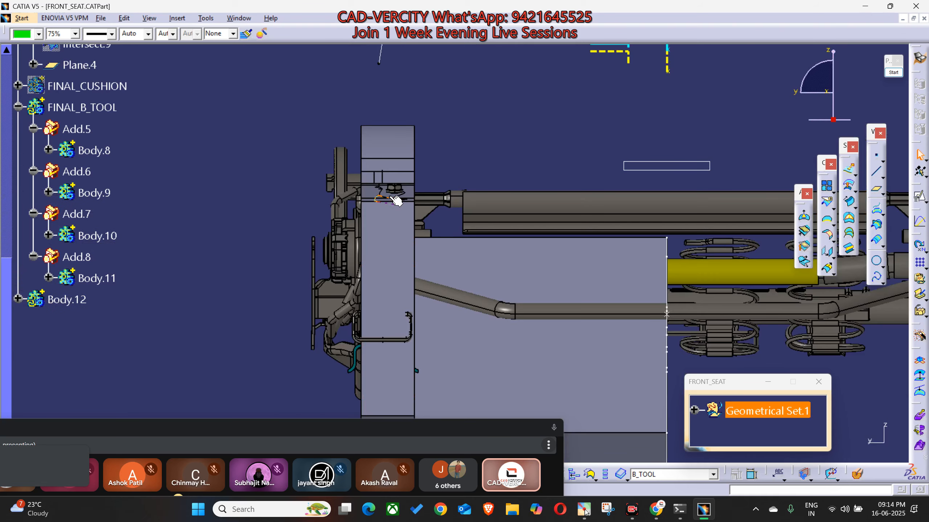
double_click(671, 168)
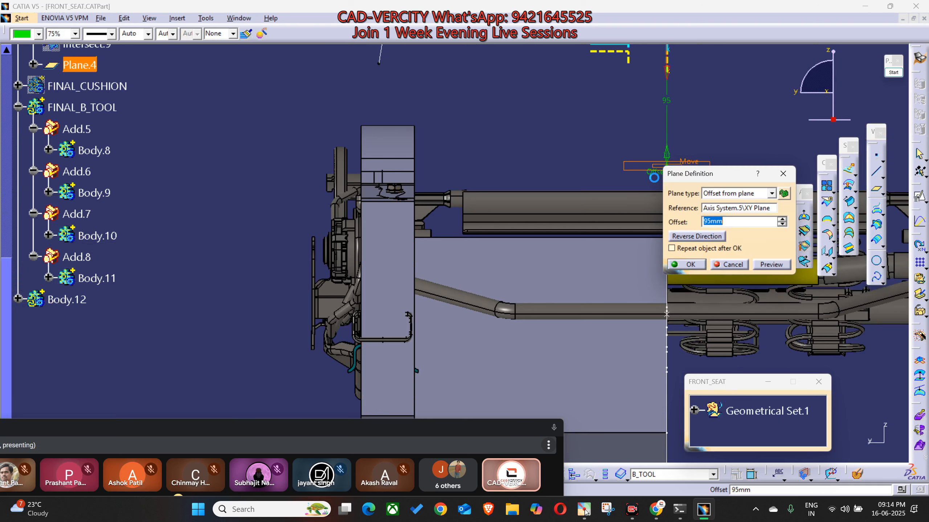
middle_click_drag(654, 174, 621, 175)
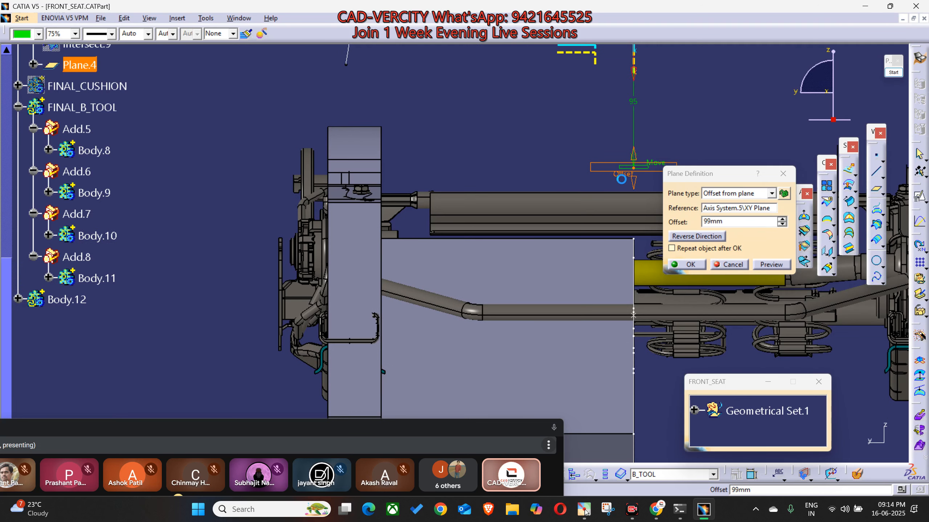
left_click_drag(622, 181, 621, 214)
left_click(695, 265)
Locate the side pad in Body.12 and make it the in-work object.
middle_click_drag(694, 265, 460, 219)
left_click(460, 219)
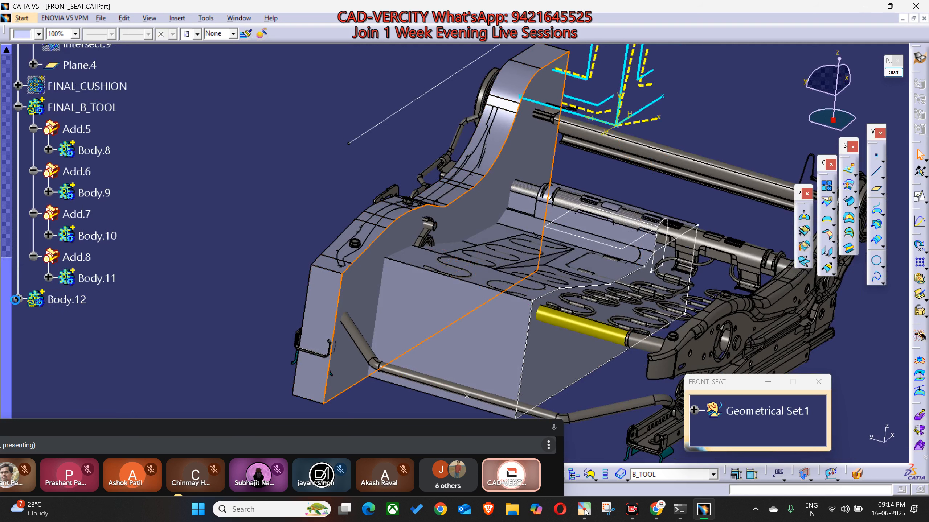
left_click(18, 299)
right_click(75, 320)
left_click(119, 174)
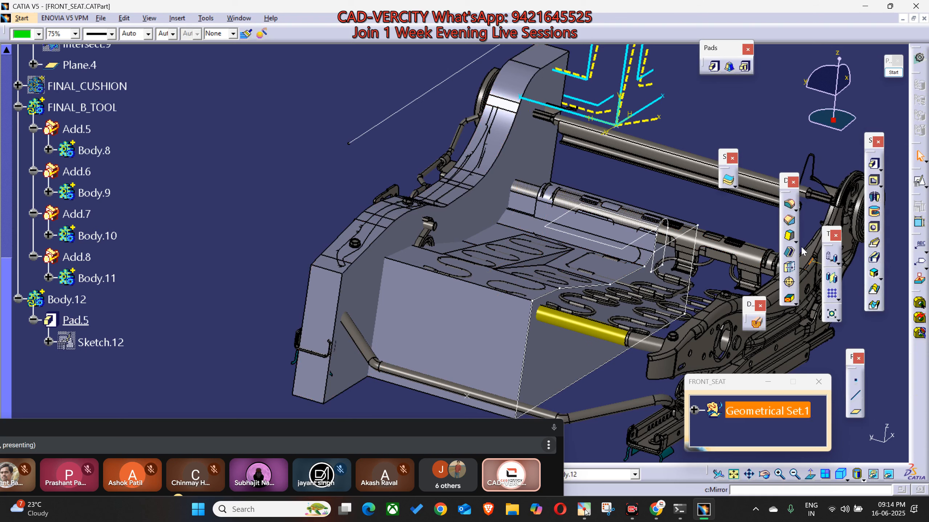
Draft the side pad's inner face by 5 degrees, with Plane.4 as neutral element and the MTD line as pulling direction.
left_click(789, 237)
left_click(459, 222)
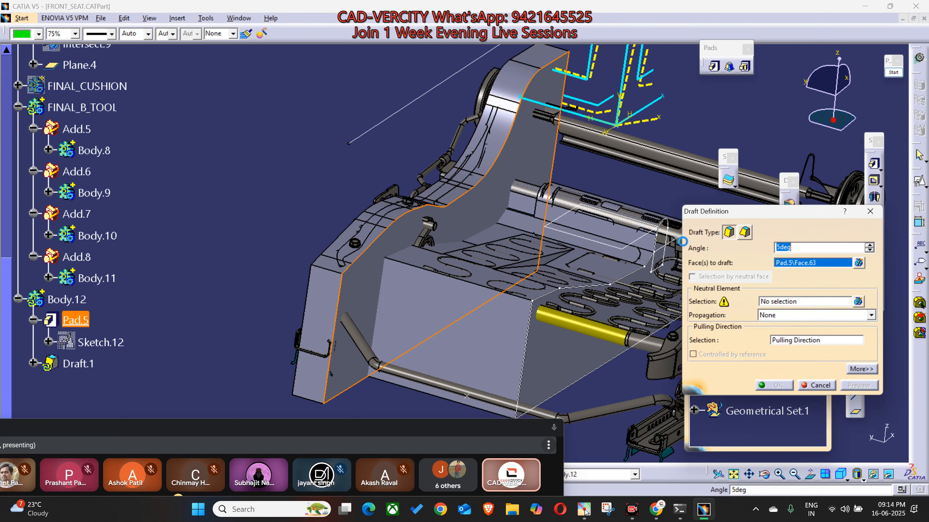
left_click(635, 242)
middle_click_drag(618, 286, 624, 270)
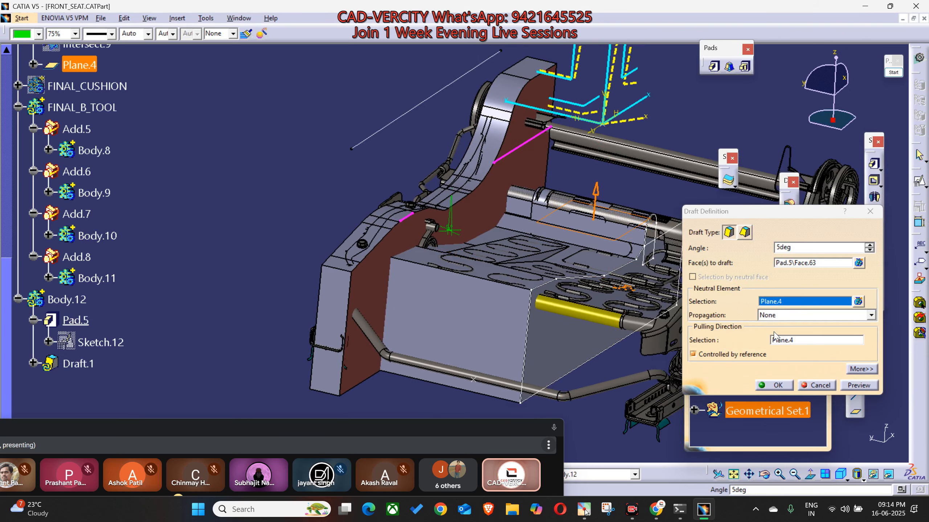
left_click(779, 339)
middle_click_drag(621, 142, 604, 202)
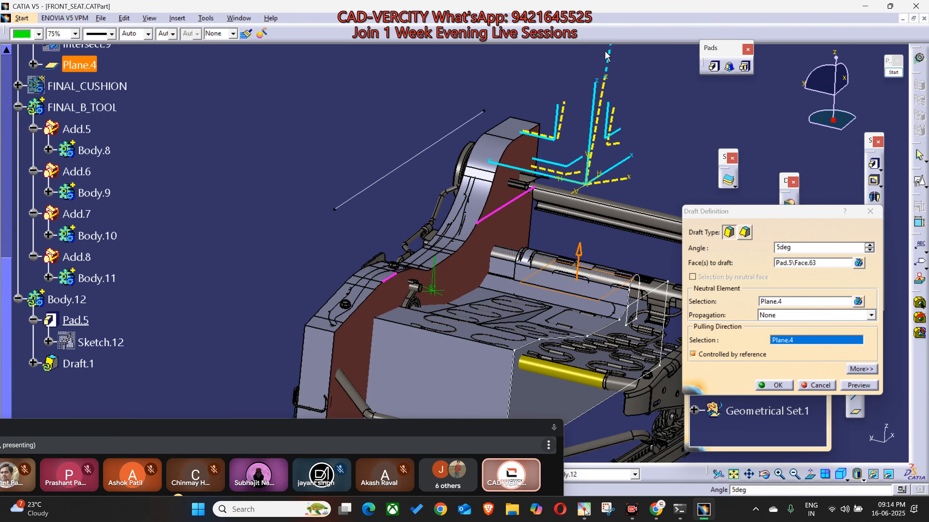
left_click(610, 53)
middle_click_drag(509, 297, 545, 216)
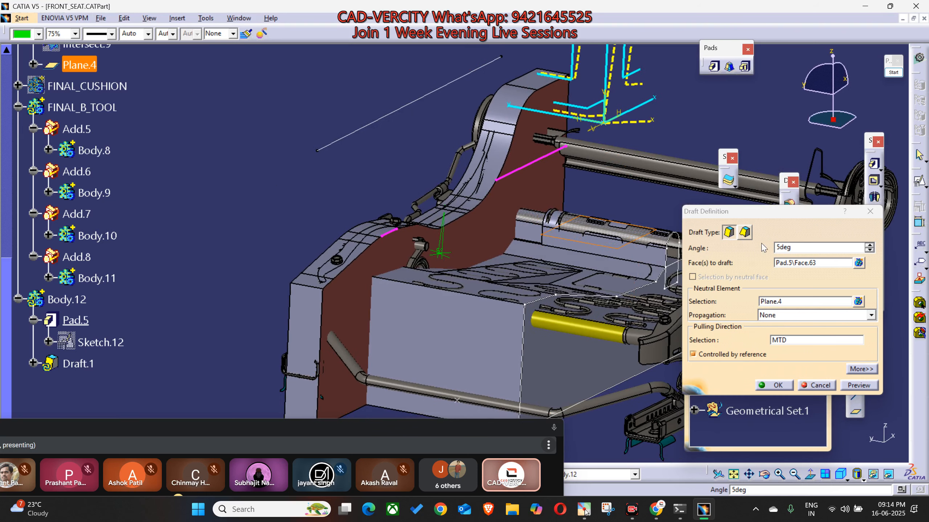
left_click_drag(793, 249, 698, 246)
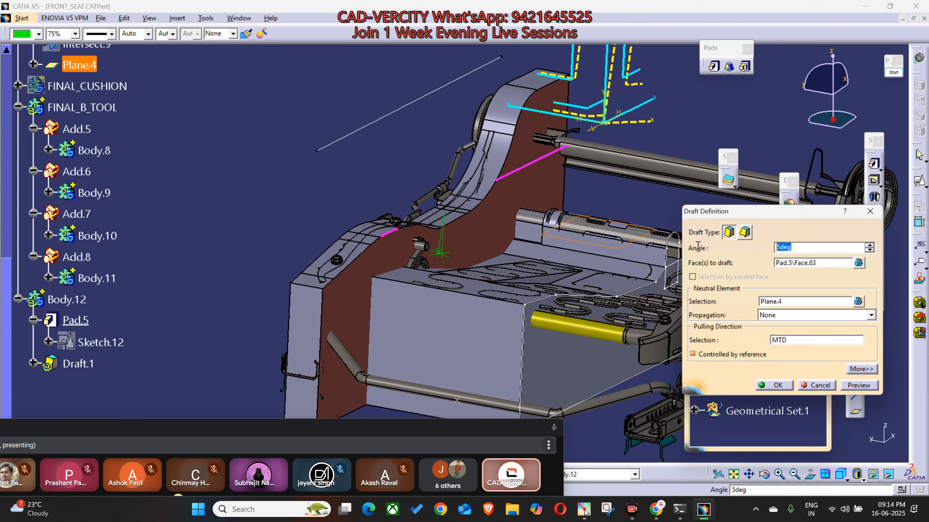
left_click(854, 385)
left_click(769, 384)
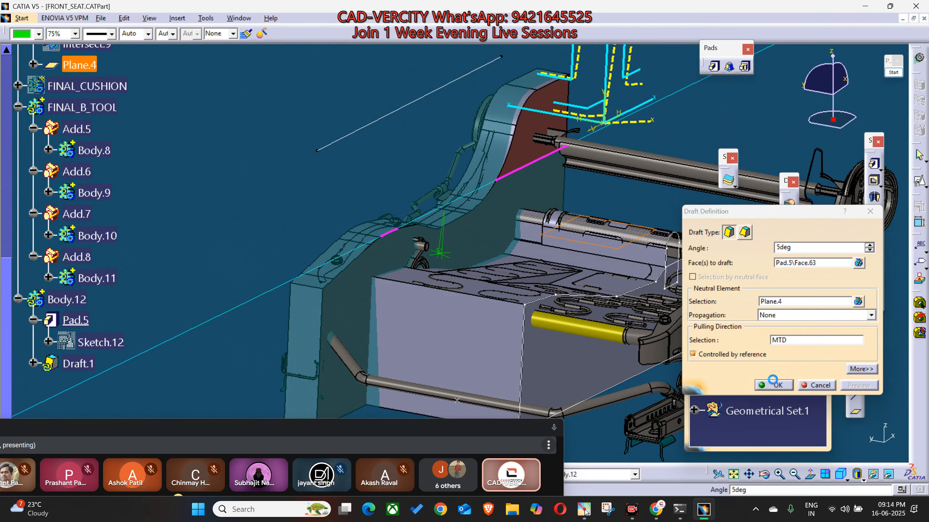
Examine the drafted side body, highlight Surface.26999 in the B_TOOL set, and inspect the opposite side member closely.
middle_click_drag(335, 259, 448, 307)
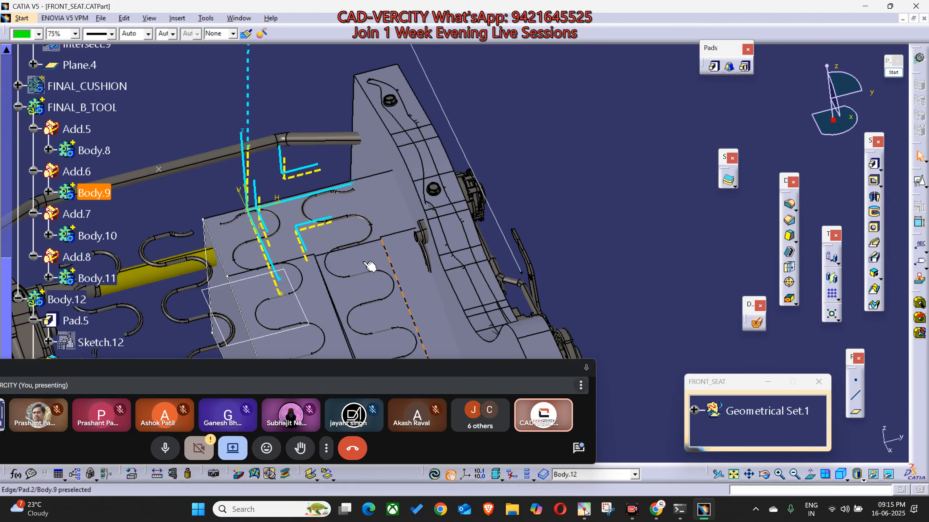
middle_click_drag(356, 290, 355, 187)
middle_click_drag(469, 255, 497, 181)
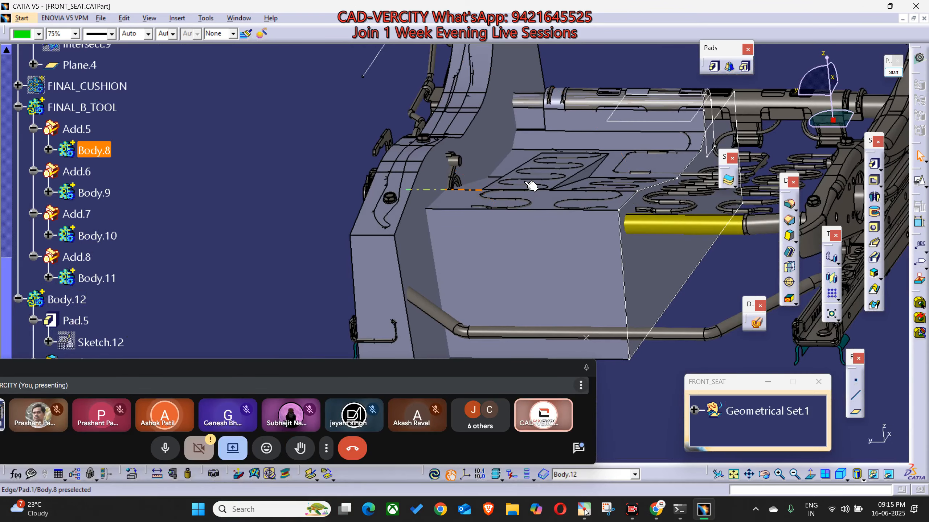
middle_click_drag(553, 233, 419, 201)
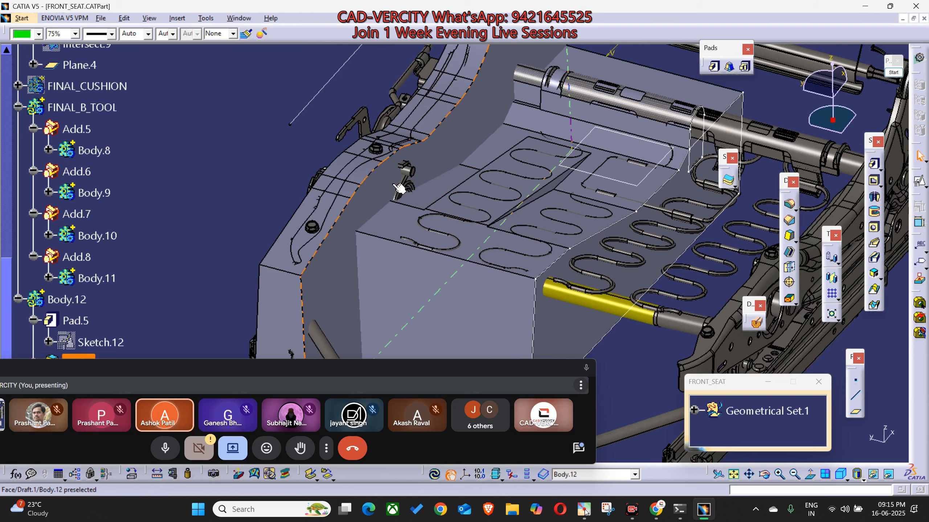
middle_click_drag(516, 159, 512, 228)
middle_click_drag(355, 229, 351, 222)
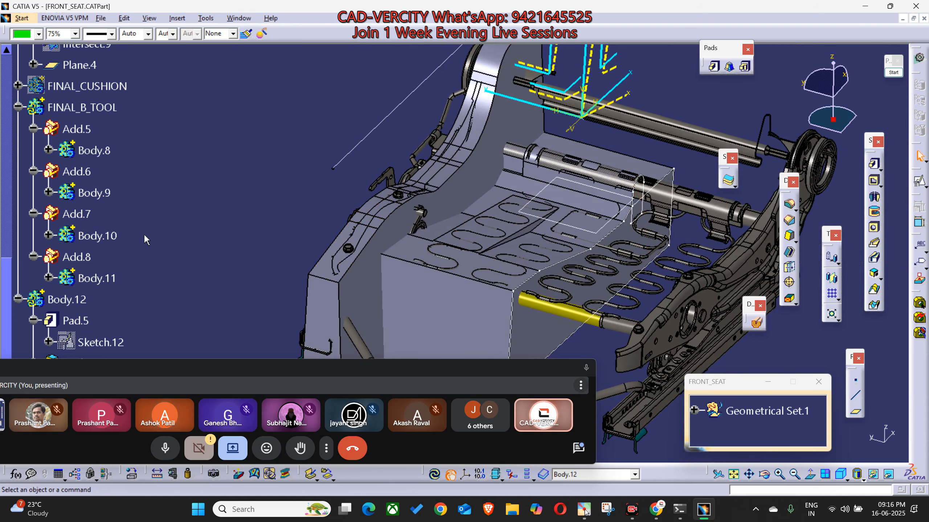
scroll(132, 256, "up", 2)
scroll(132, 257, "up", 2)
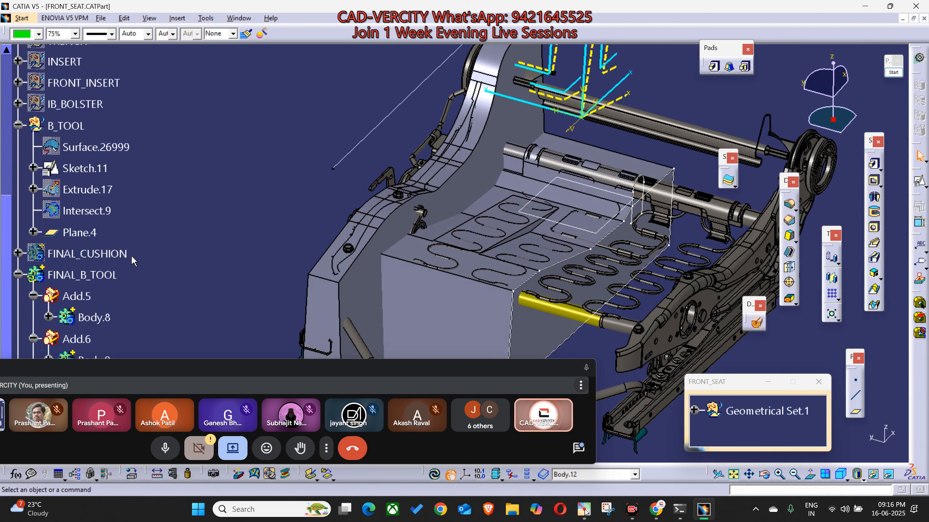
left_click(97, 153)
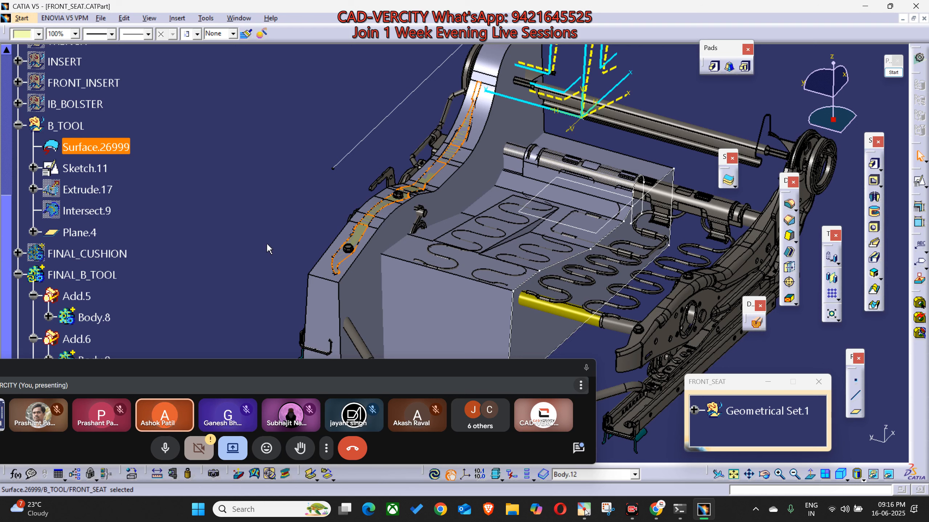
middle_click_drag(511, 300, 441, 245)
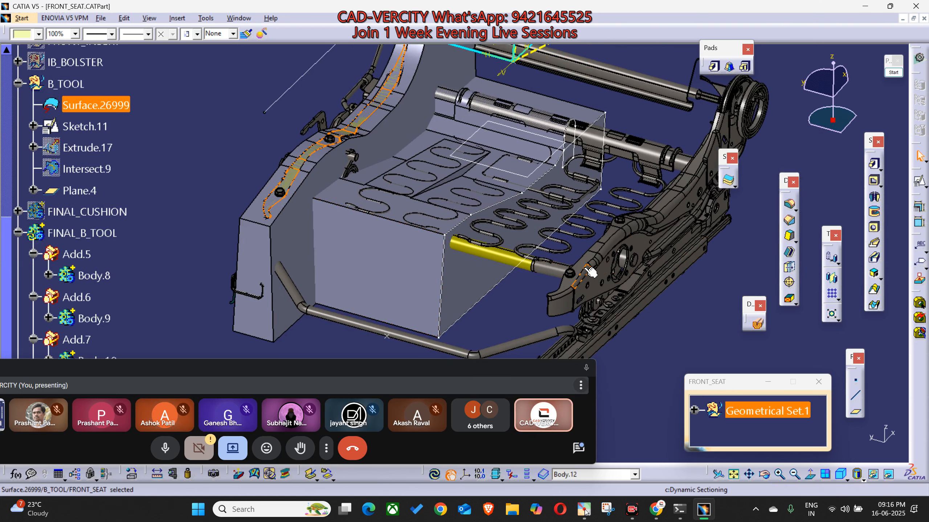
middle_click_drag(586, 270, 521, 129)
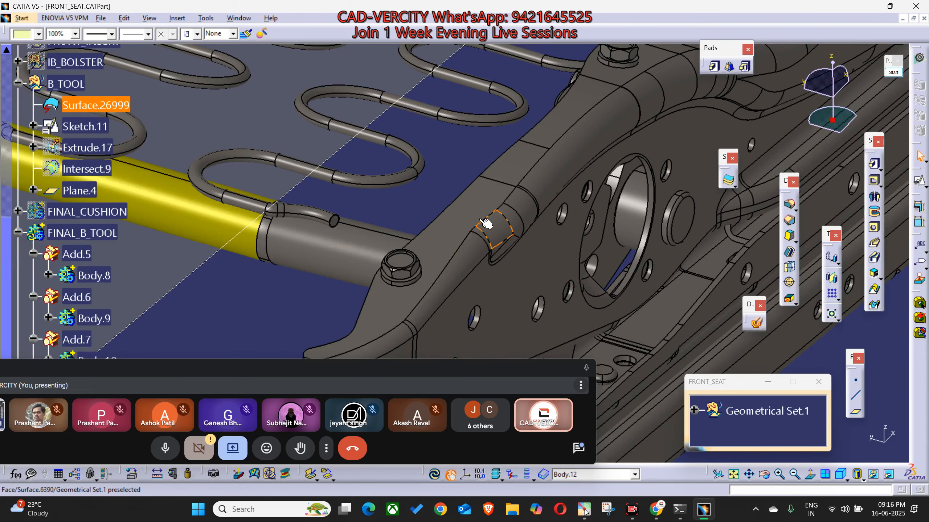
Trace the upper edges along the opposite side member and examine how they run across the seat frame.
left_click(454, 264)
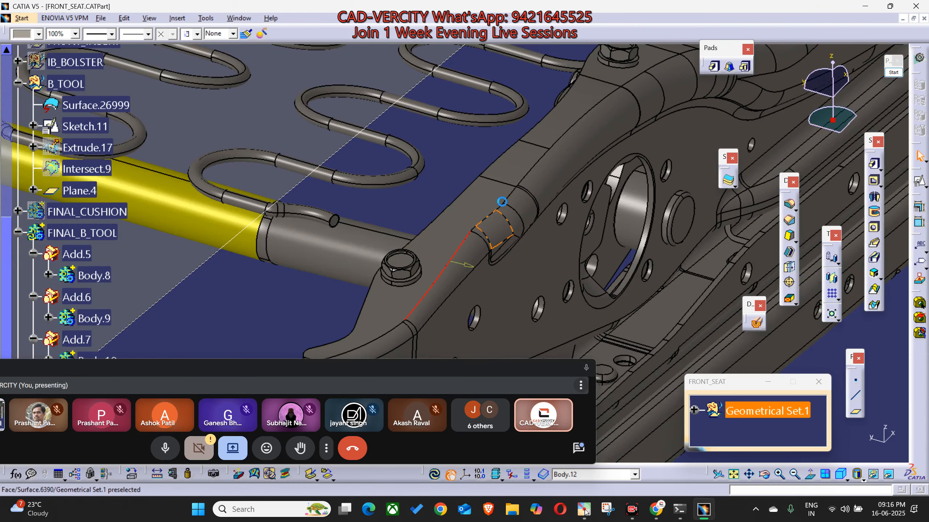
left_click(540, 164, "ctrl")
middle_click_drag(773, 142, 548, 260)
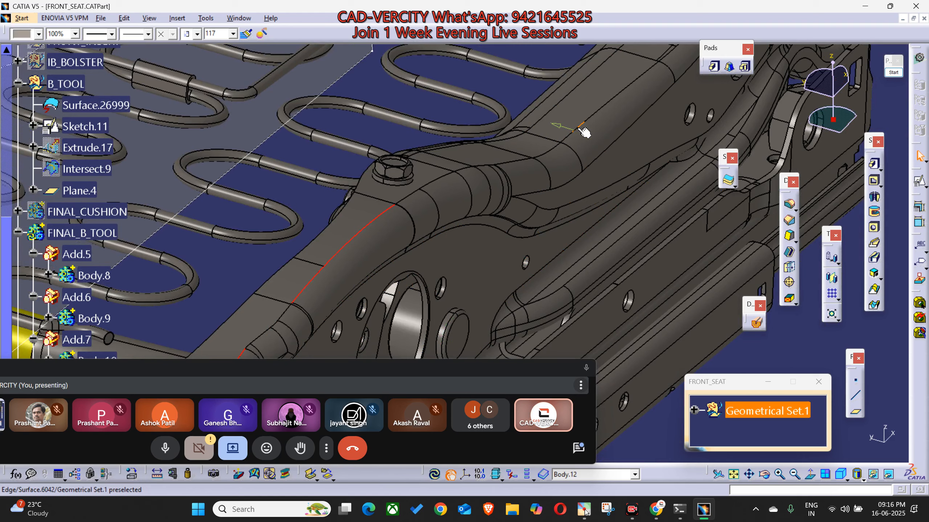
middle_click_drag(661, 100, 591, 154)
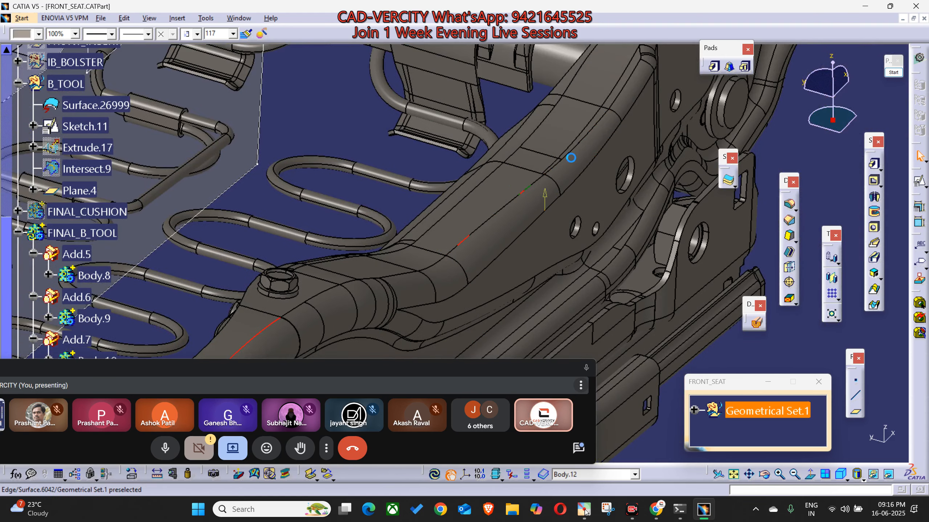
middle_click_drag(391, 260, 384, 329)
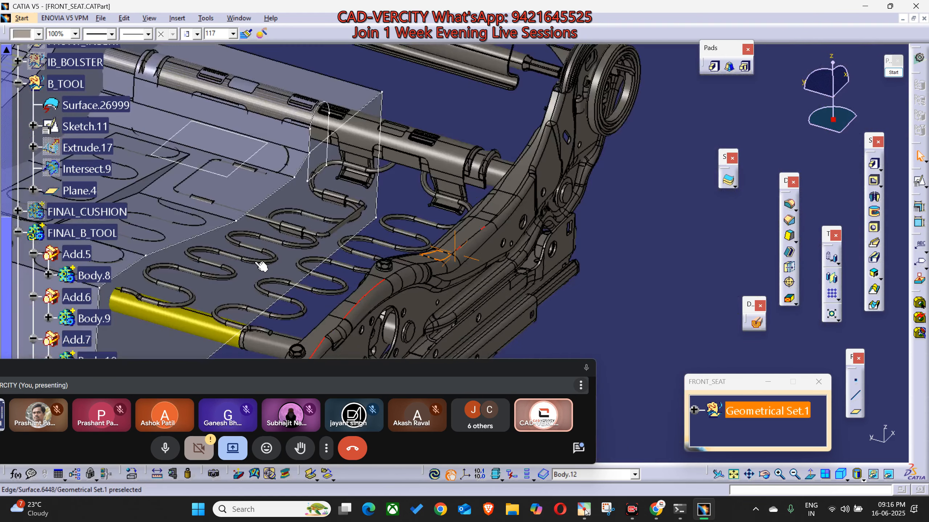
middle_click_drag(482, 251, 798, 243)
middle_click_drag(433, 188, 475, 272)
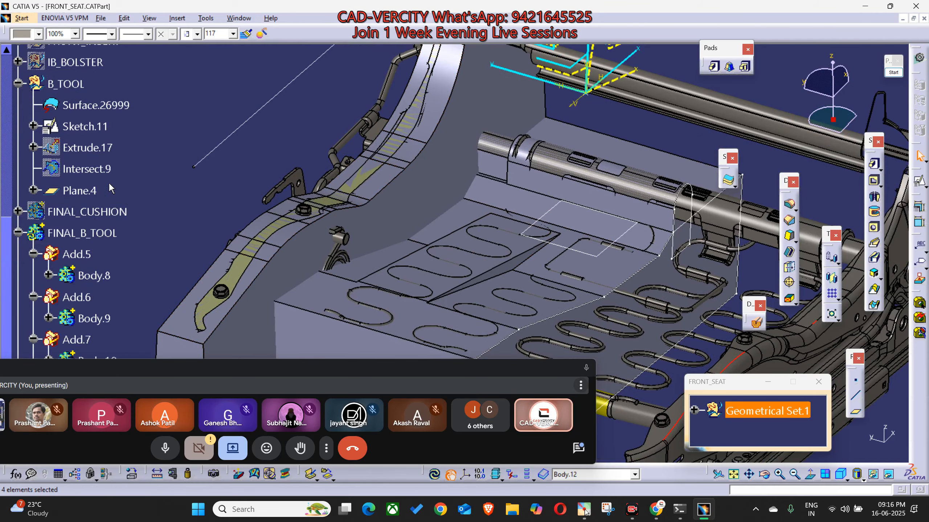
Show Extrude.17 and Intersect.9 of the B_TOOL set, inspect them against the side member, and hide both again.
left_click(95, 149)
key("space")
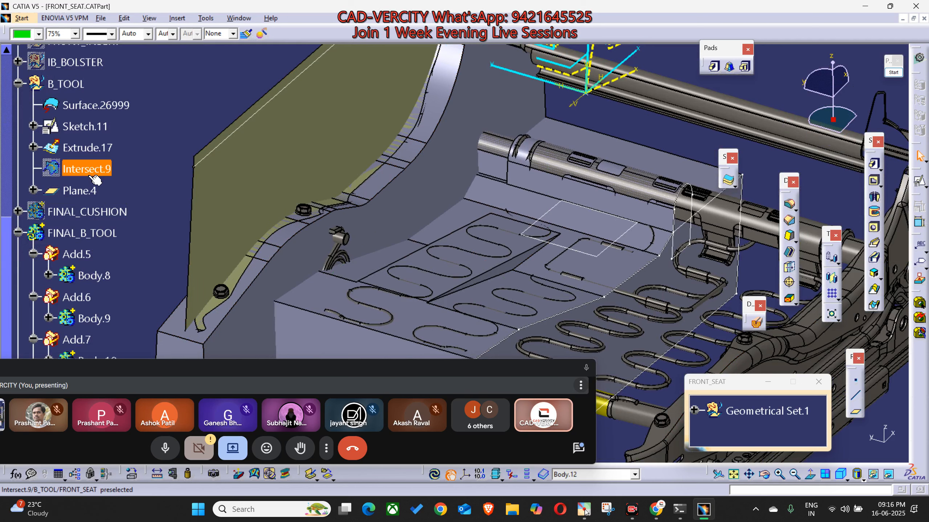
key("space")
middle_click_drag(475, 61, 457, 207)
middle_click_drag(376, 314, 421, 255)
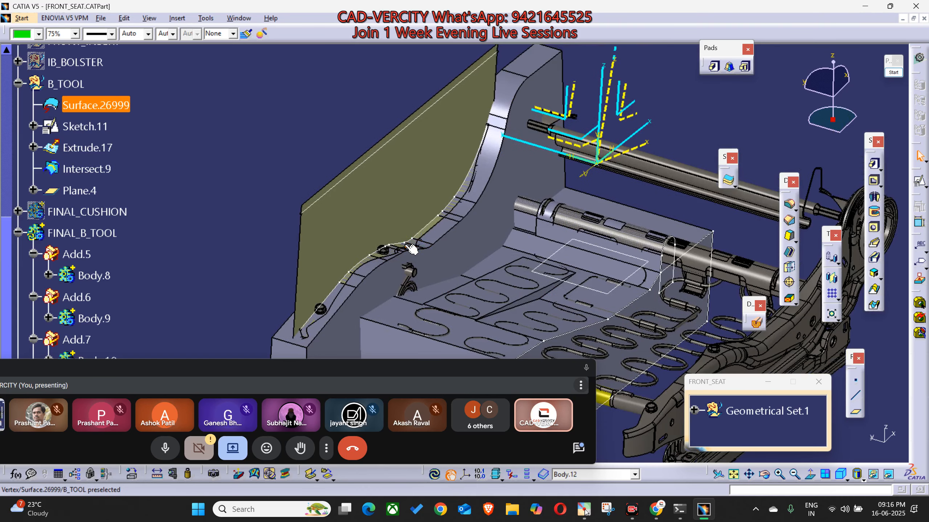
mouse_move(338, 259)
middle_mouse_down()
mouse_move(357, 256)
mouse_move(338, 243)
middle_mouse_up()
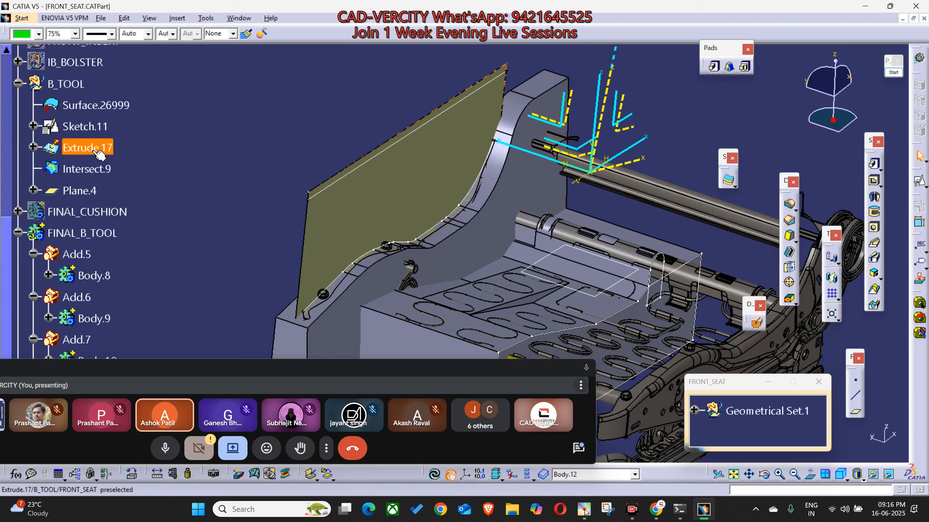
left_click(87, 169)
key("space")
left_click(89, 148)
key("space")
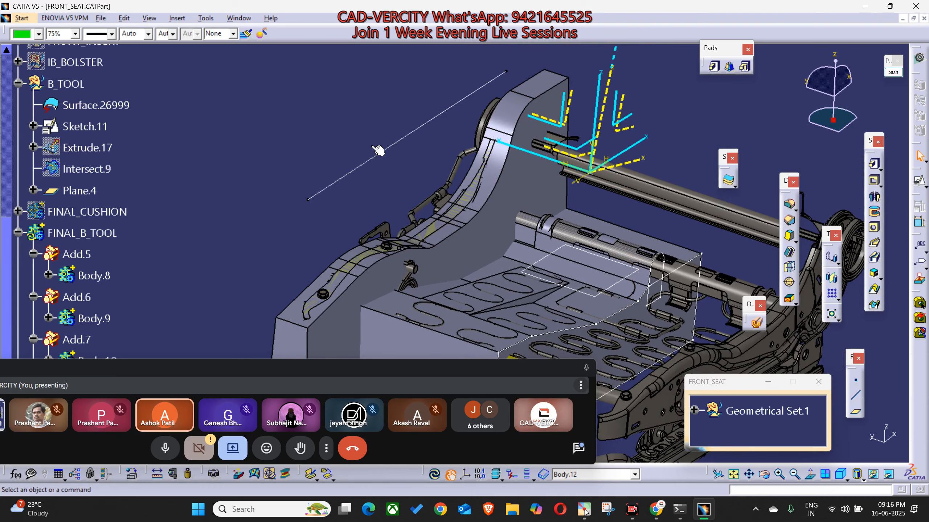
Hide Sketch.11 and the drafted side body to expose the seat frame's side member.
middle_click_drag(378, 163, 556, 187)
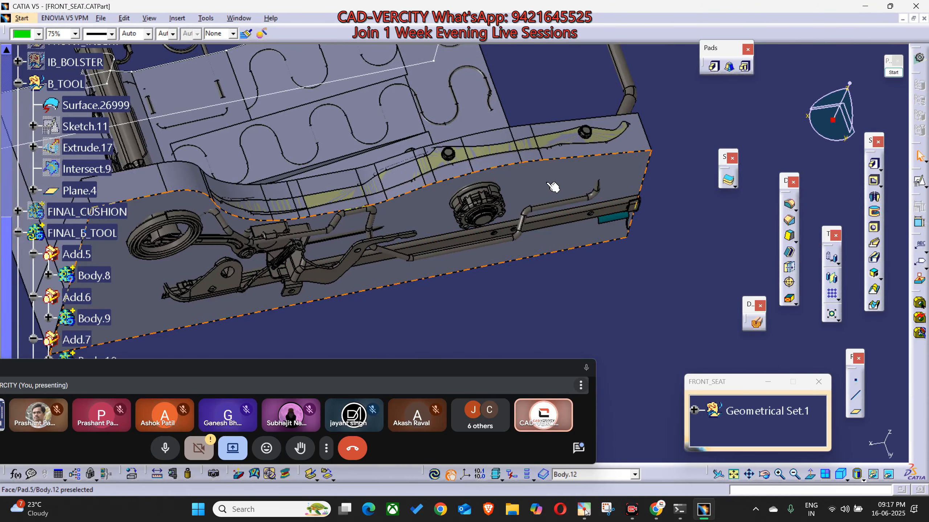
mouse_move(454, 259)
middle_mouse_down()
mouse_move(480, 249)
mouse_move(382, 124)
mouse_move(516, 251)
mouse_move(410, 205)
mouse_move(519, 162)
middle_mouse_up()
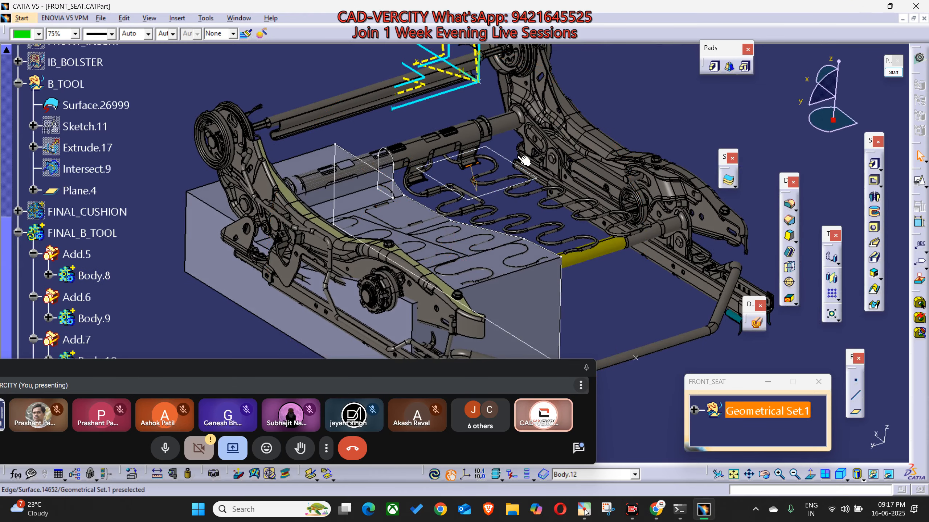
middle_click_drag(470, 331, 602, 175)
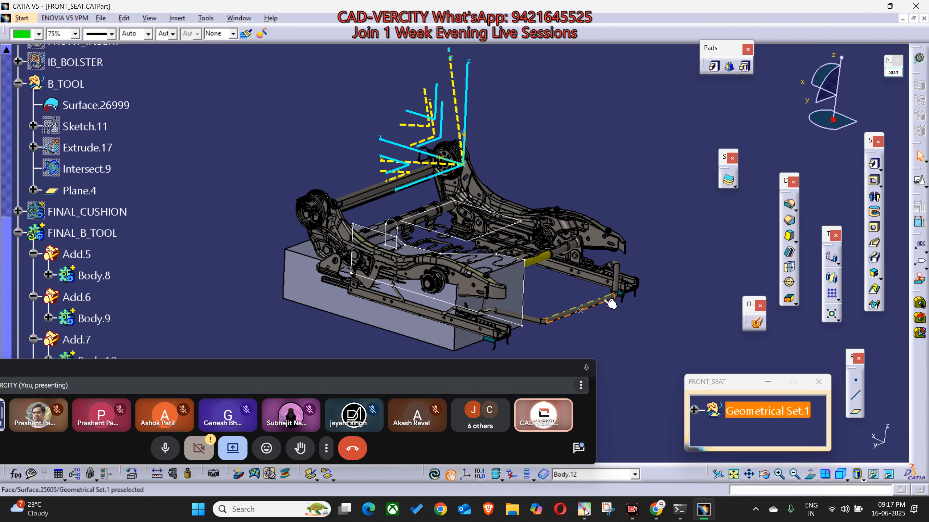
middle_click_drag(537, 273, 894, 85)
Annotate a blue block outline over the seat frame with straight lines and close the annotation.
left_click(893, 72)
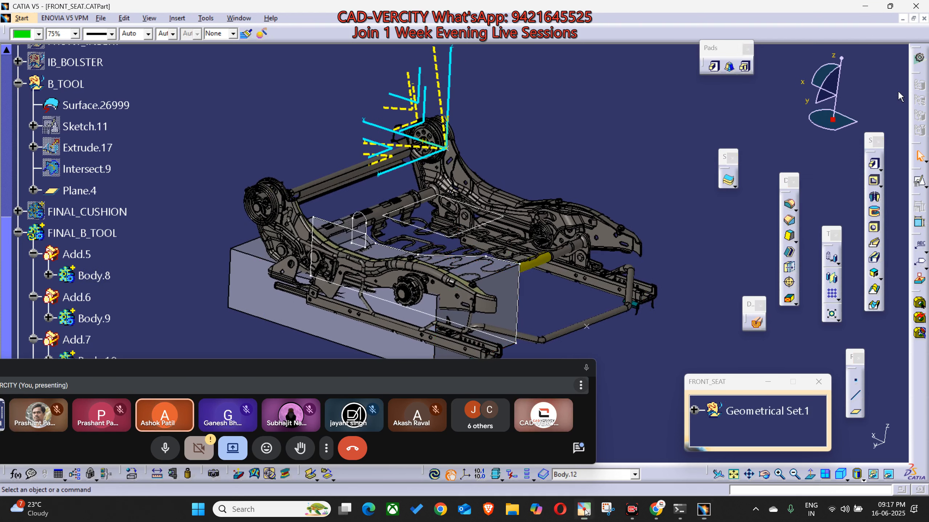
left_click(890, 202)
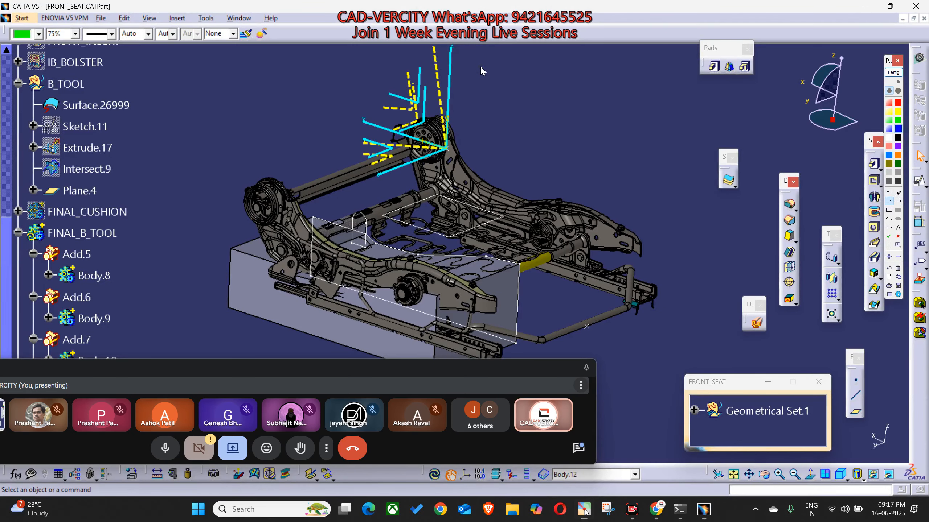
left_click_drag(480, 66, 351, 124)
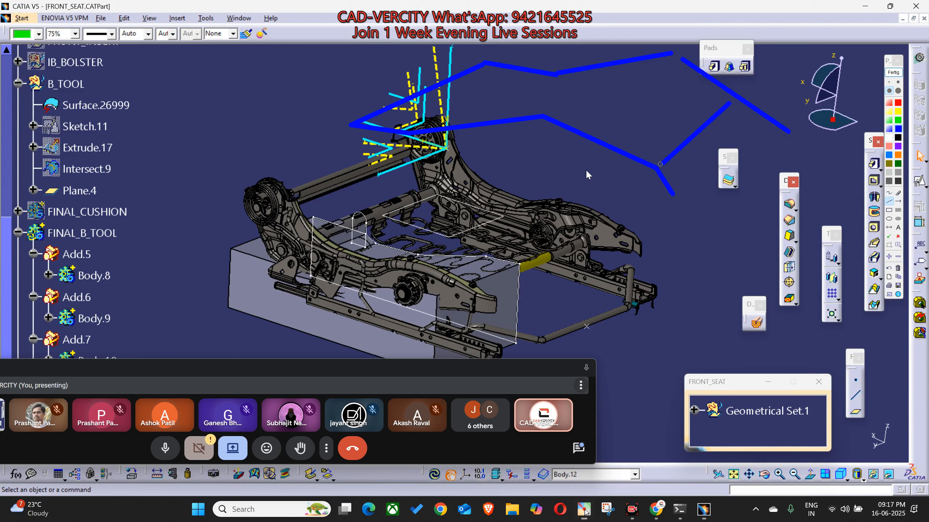
mouse_move(361, 176)
left_mouse_down()
mouse_move(690, 221)
mouse_move(674, 221)
left_mouse_up()
mouse_move(746, 175)
left_mouse_down()
mouse_move(757, 150)
mouse_move(747, 106)
left_mouse_up()
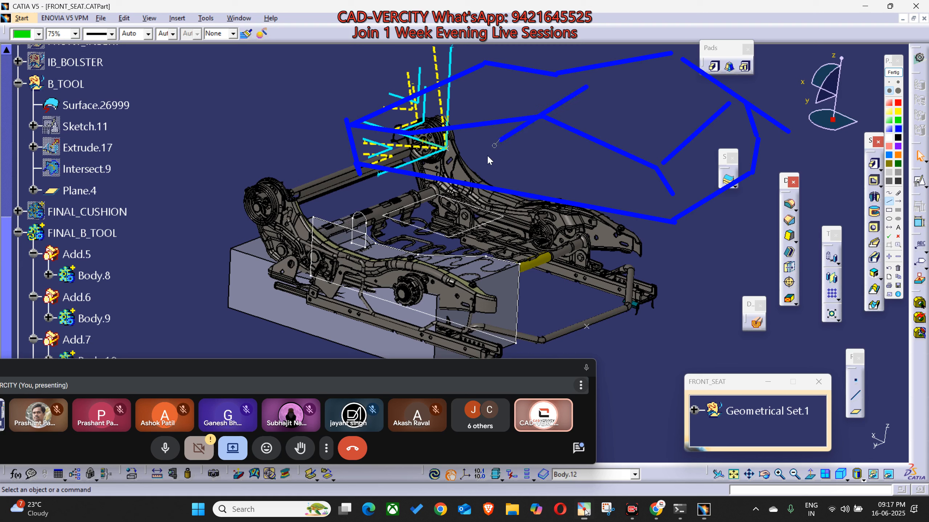
mouse_move(495, 145)
left_mouse_down()
mouse_move(477, 156)
mouse_move(512, 160)
left_mouse_up()
left_click(893, 72)
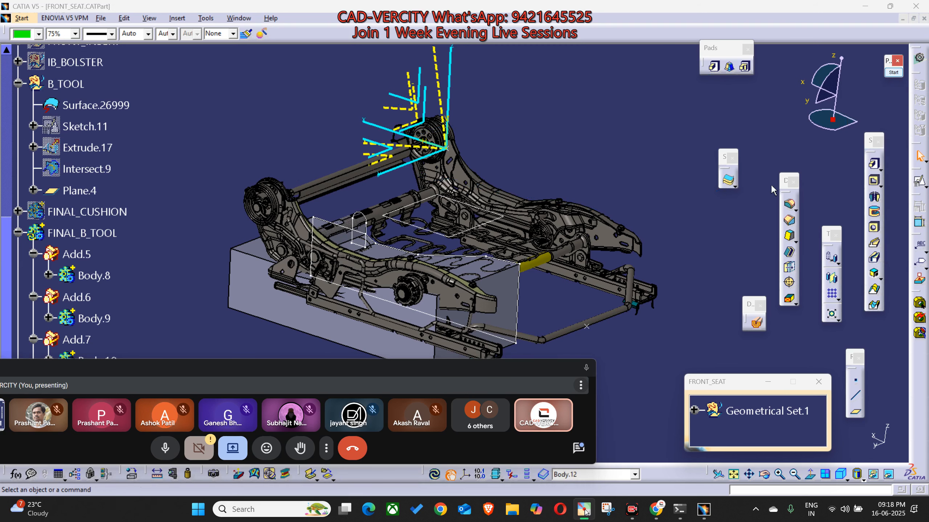
Colour the side member's rear outer side face green and the side plate around the round mechanism white.
mouse_move(620, 228)
middle_mouse_down()
mouse_move(605, 212)
mouse_move(739, 158)
mouse_move(680, 151)
mouse_move(547, 282)
middle_mouse_up()
middle_click_drag(578, 152, 608, 278)
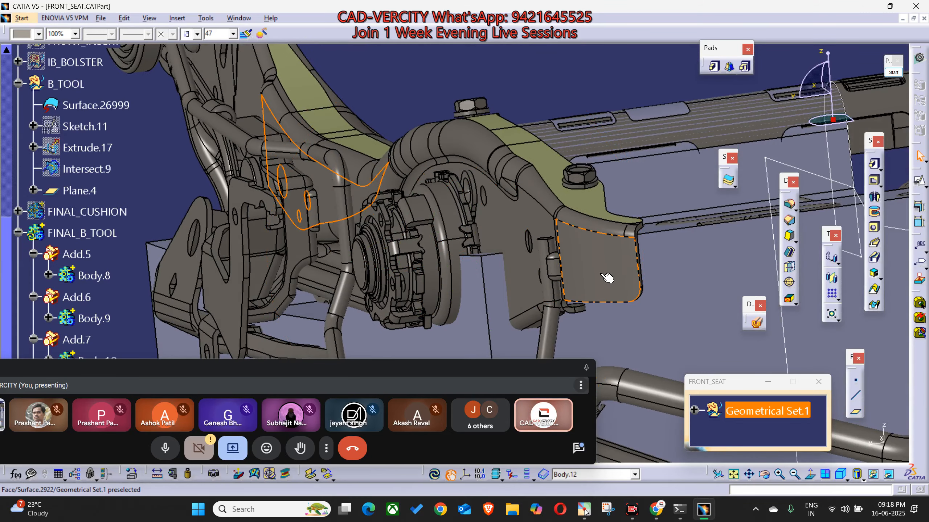
middle_click_drag(470, 238, 325, 103)
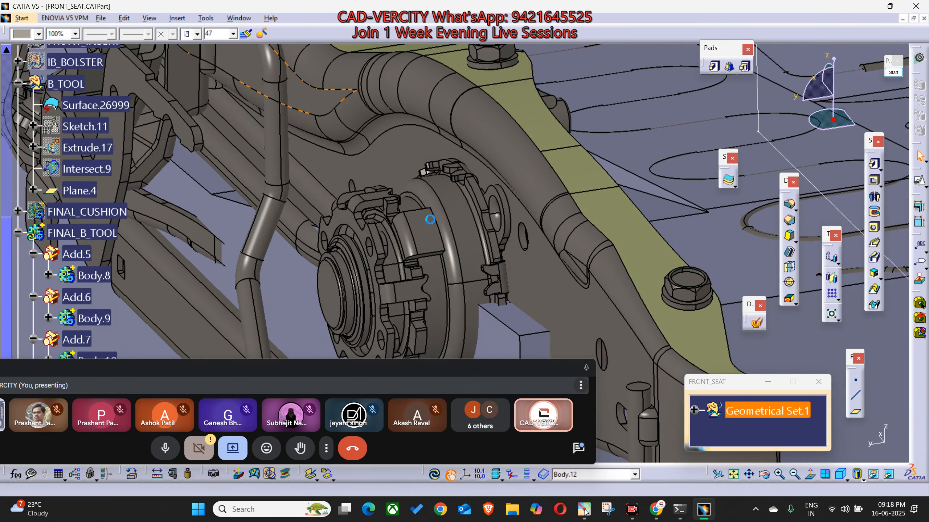
middle_click_drag(384, 157, 373, 197)
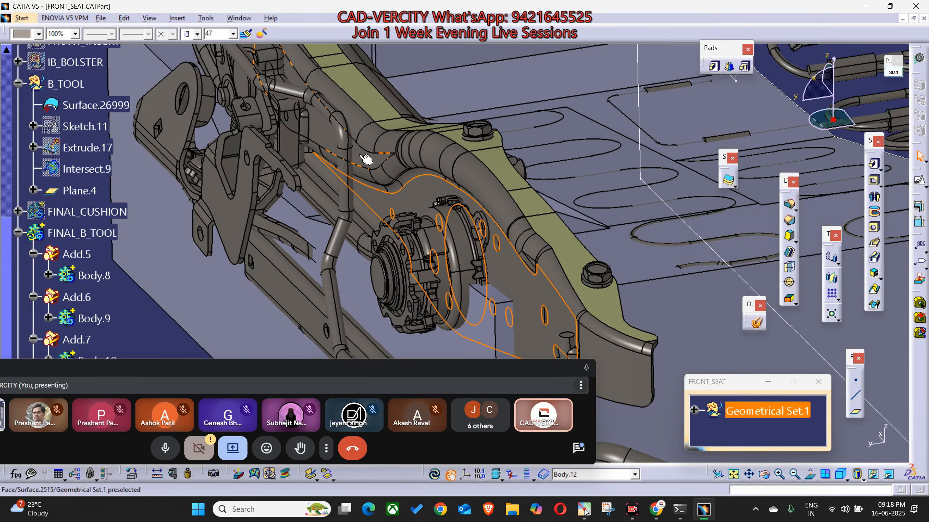
left_click(32, 34)
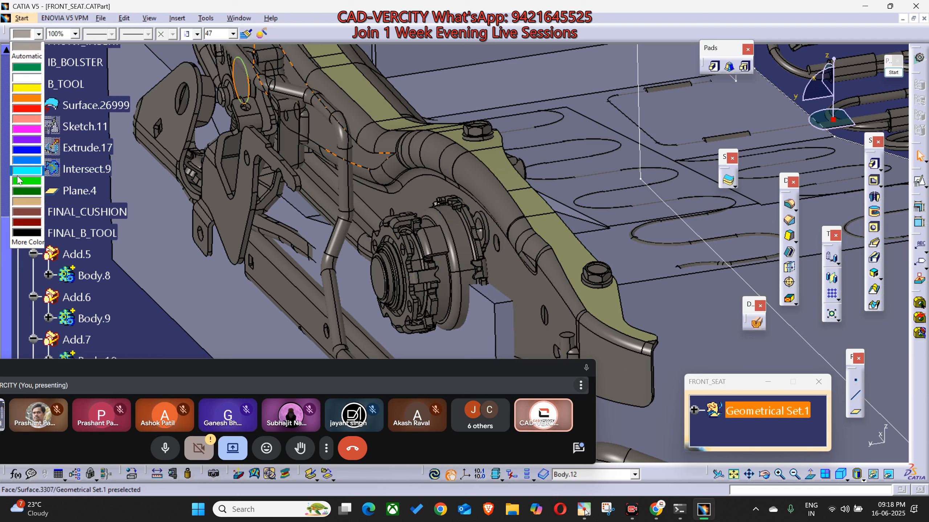
left_click(18, 180)
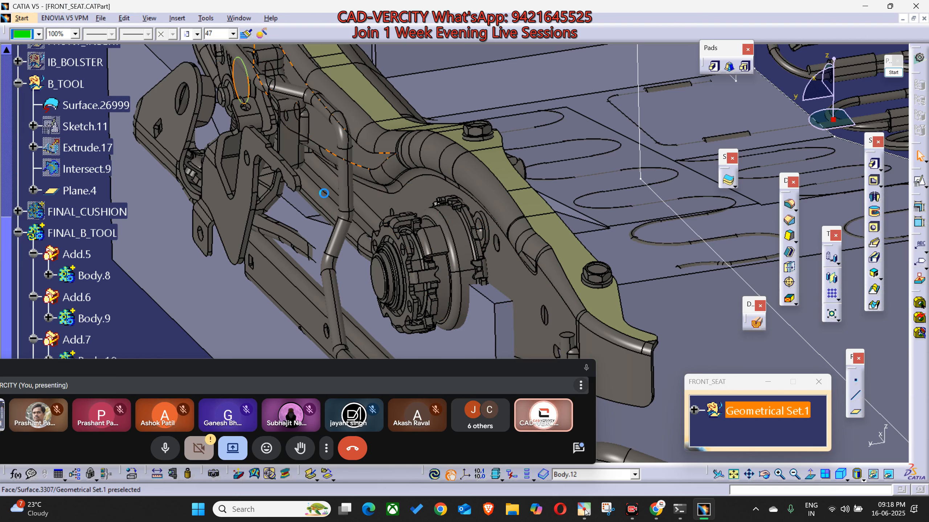
left_click(39, 34)
left_click(16, 81)
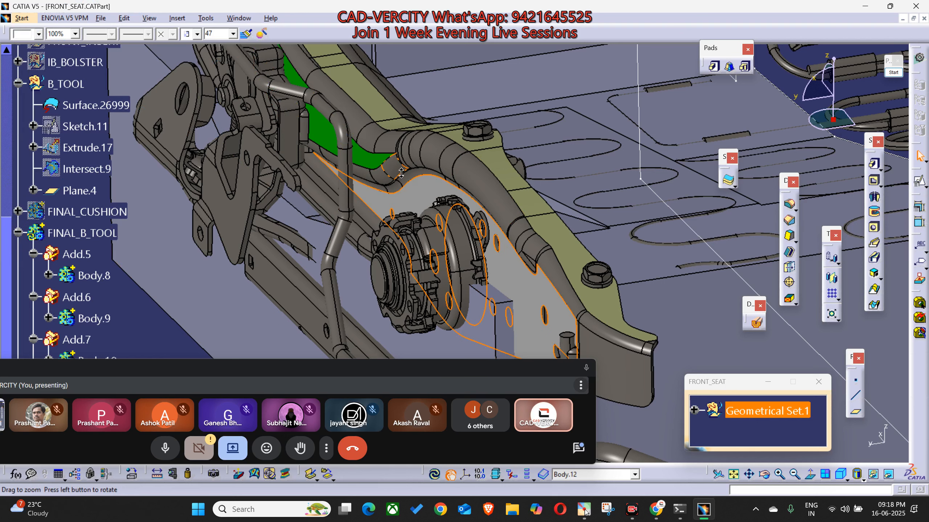
middle_click_drag(279, 205, 284, 286)
left_click(284, 286)
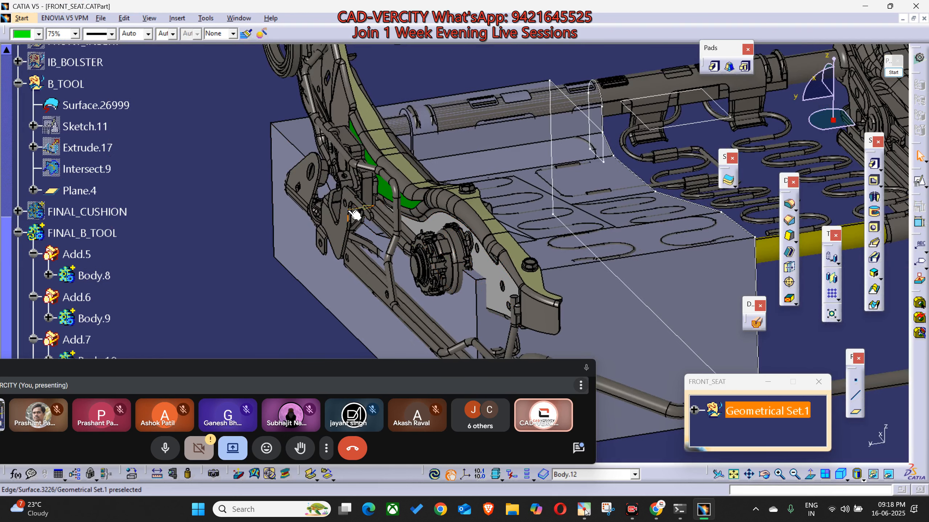
Find Surface.26999 in the tree from the side member's upper face and colour it cyan.
middle_click_drag(384, 234, 400, 190)
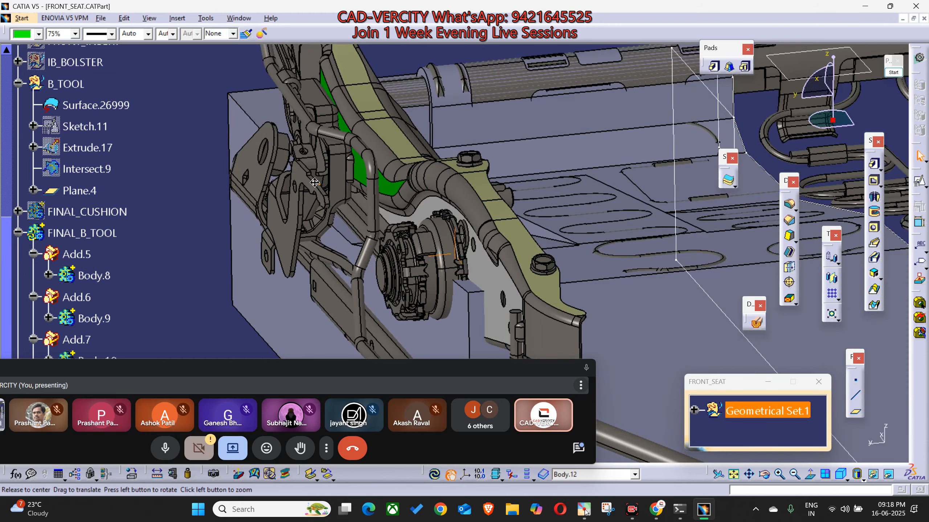
middle_click_drag(317, 185, 308, 192)
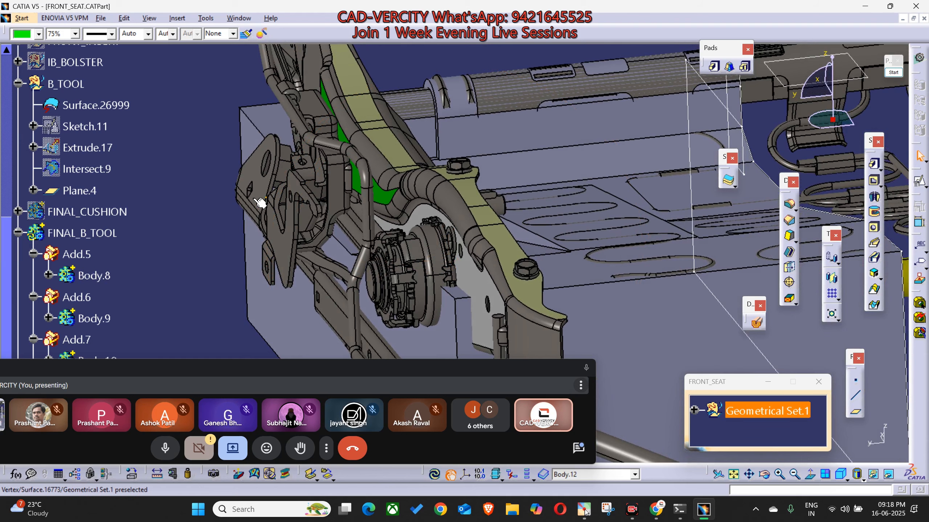
middle_click_drag(373, 210, 367, 175)
scroll(395, 205, "up", 1)
middle_click_drag(436, 244, 459, 249)
right_click(466, 161)
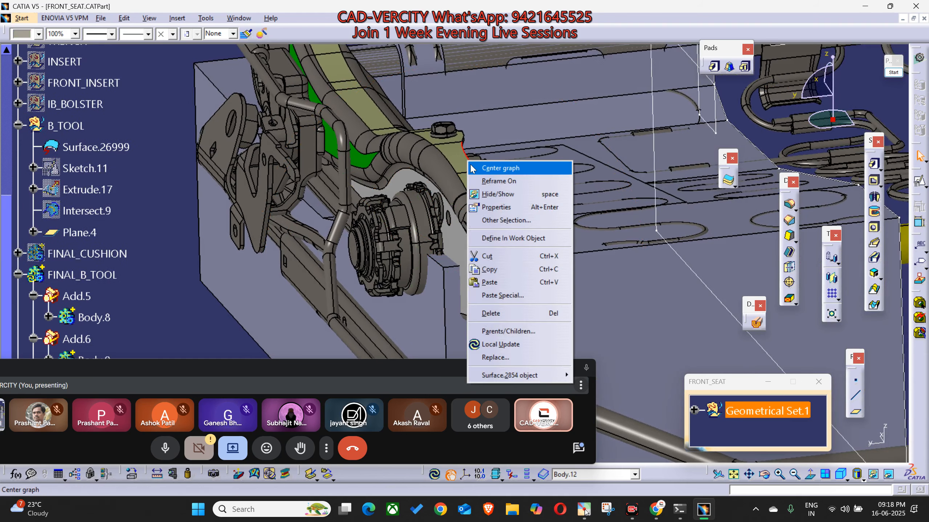
left_click(205, 204)
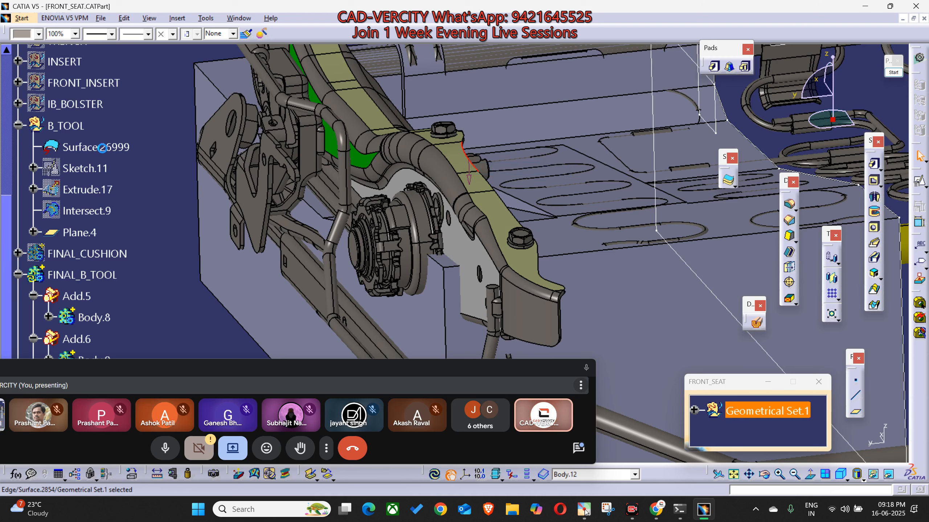
right_click(456, 156)
left_click(470, 164)
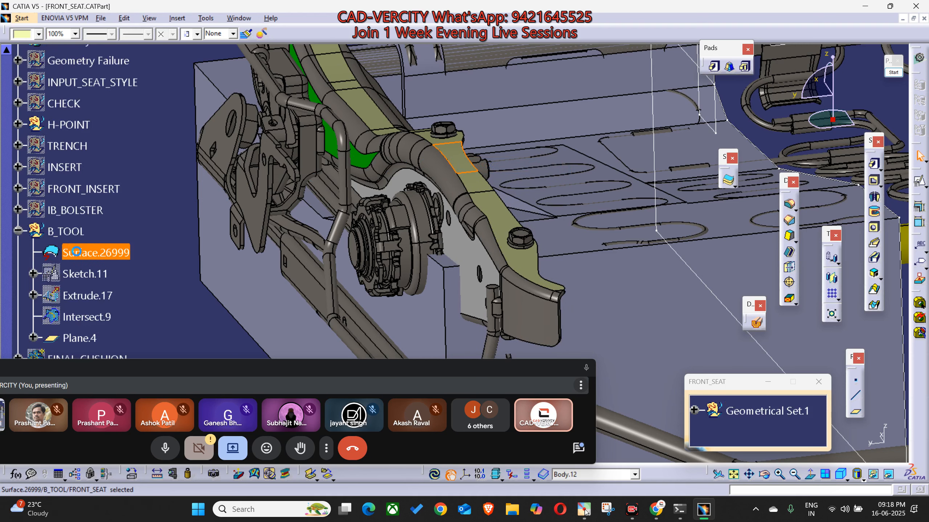
left_click(38, 34)
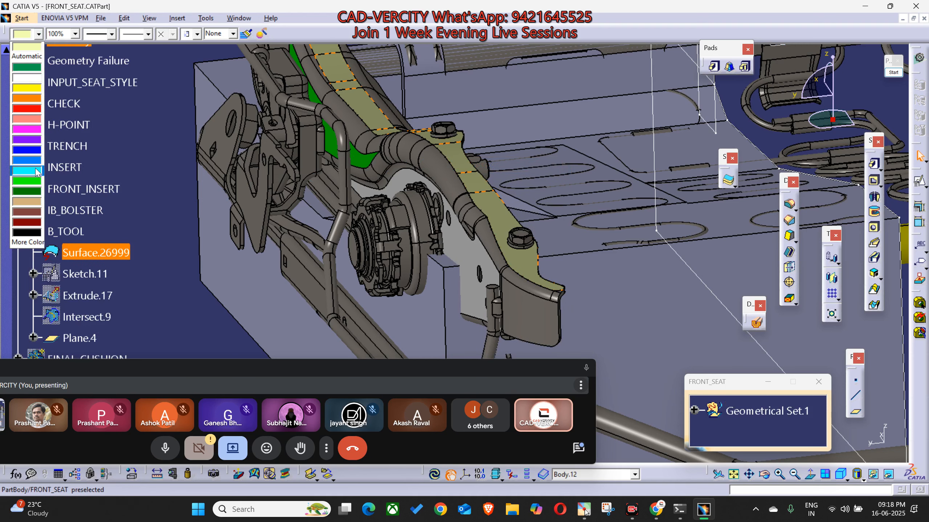
left_click(27, 171)
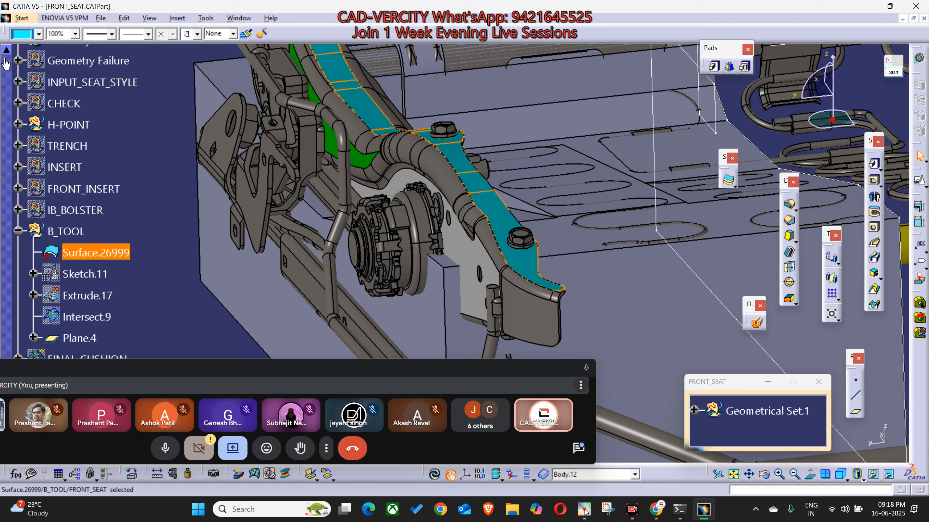
Return to the start of the specification tree and examine the recoloured side member faces.
scroll(6, 64, "up", 15)
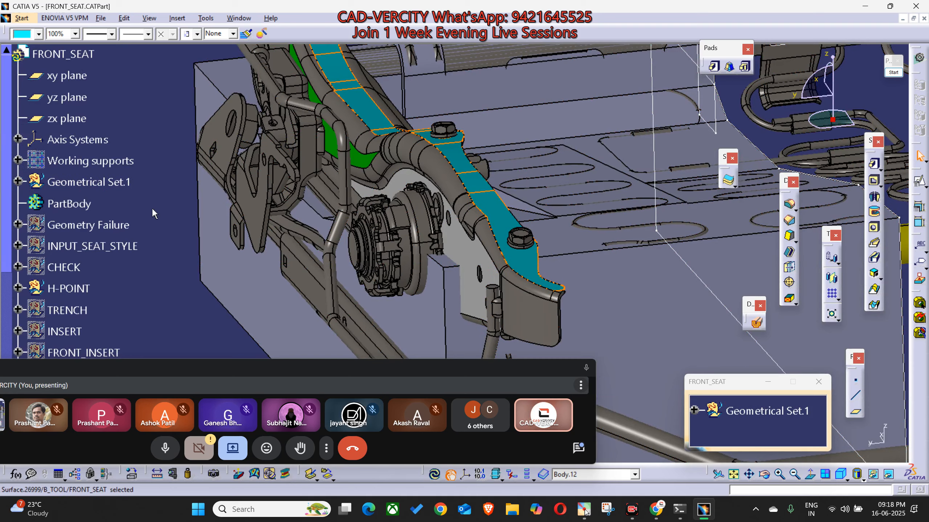
middle_click_drag(168, 231, 234, 297)
left_click(235, 297)
middle_click_drag(335, 287, 476, 204)
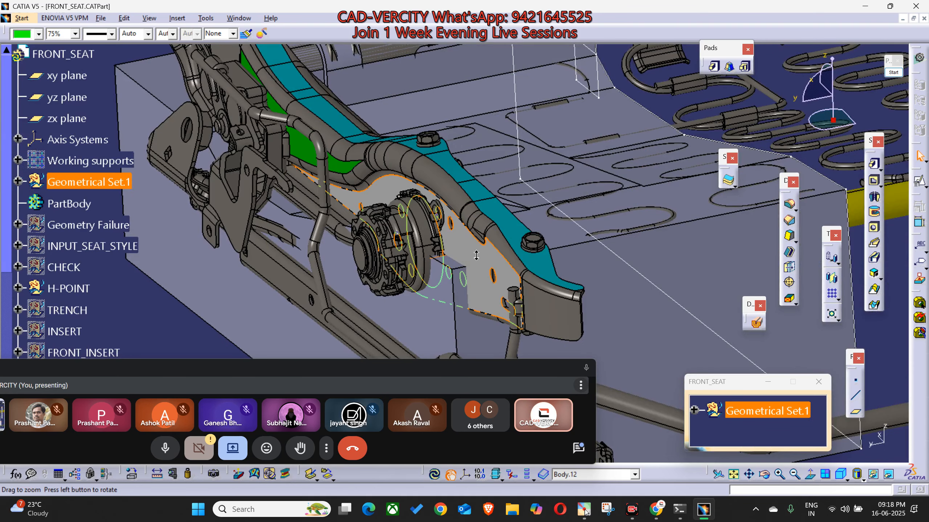
middle_click_drag(506, 294, 441, 286)
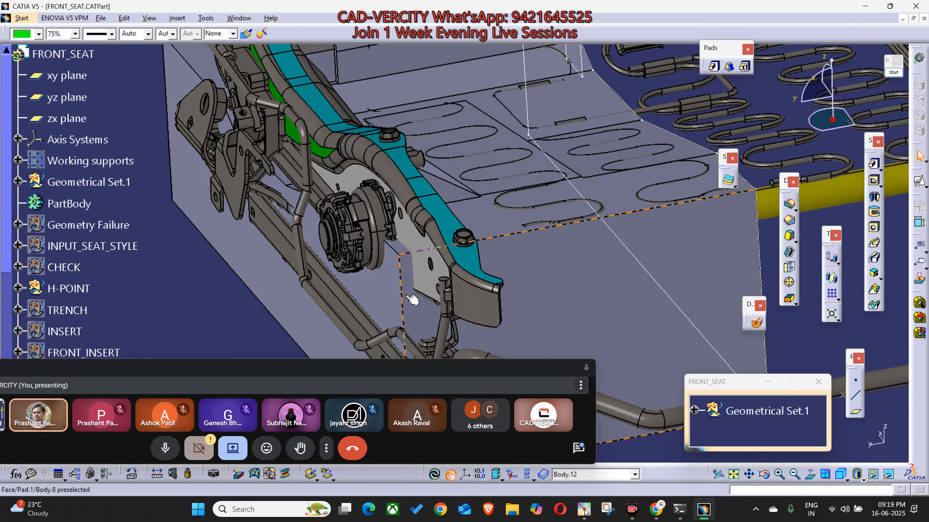
middle_click_drag(317, 211, 319, 189)
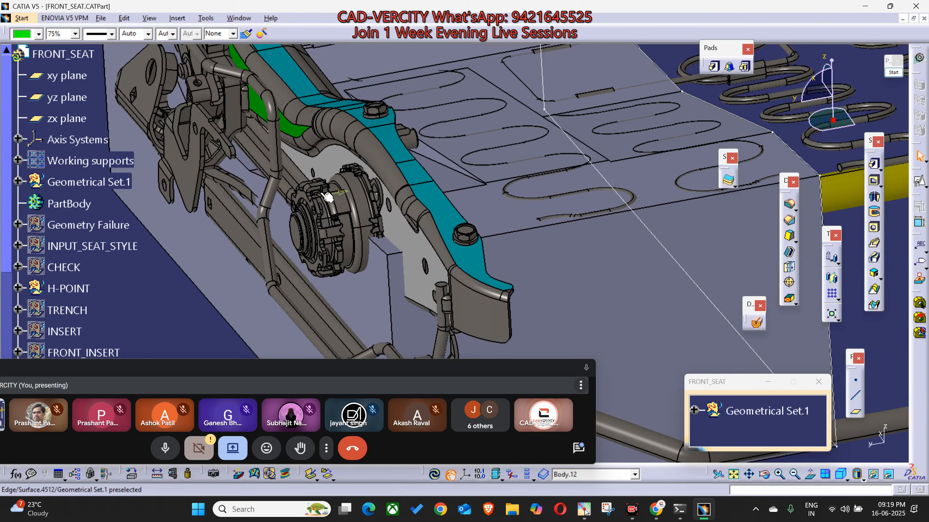
Colour the seat side member's front outer end face green to match its rear outer side face.
middle_click_drag(500, 300, 510, 300)
left_click(311, 147)
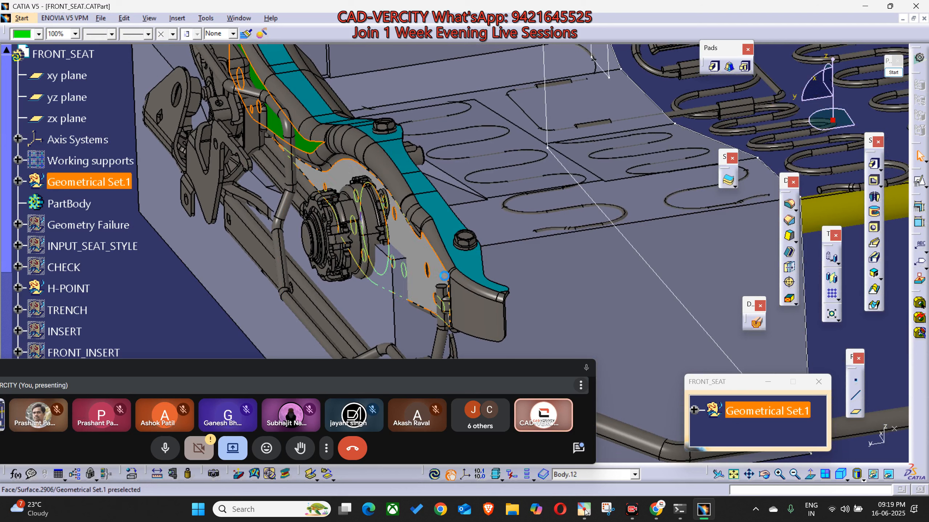
left_click(62, 53)
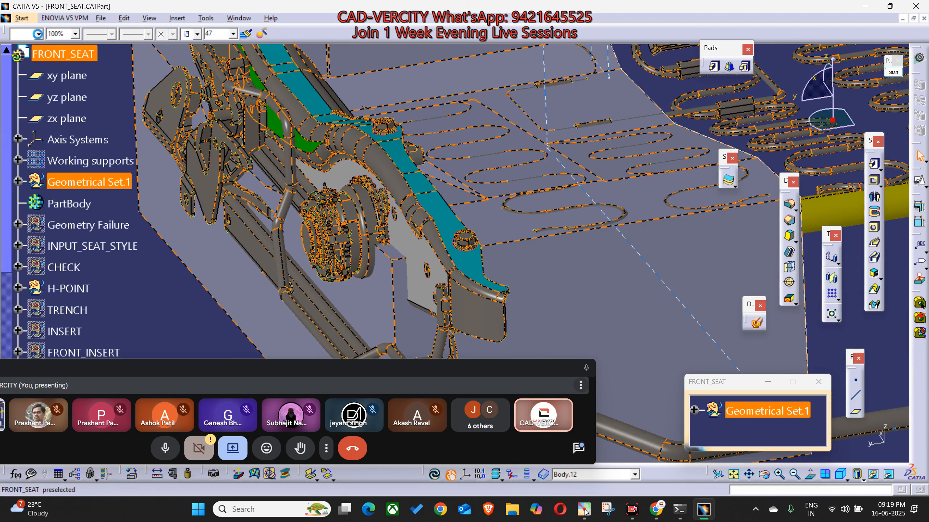
left_click(38, 33)
left_click(36, 183)
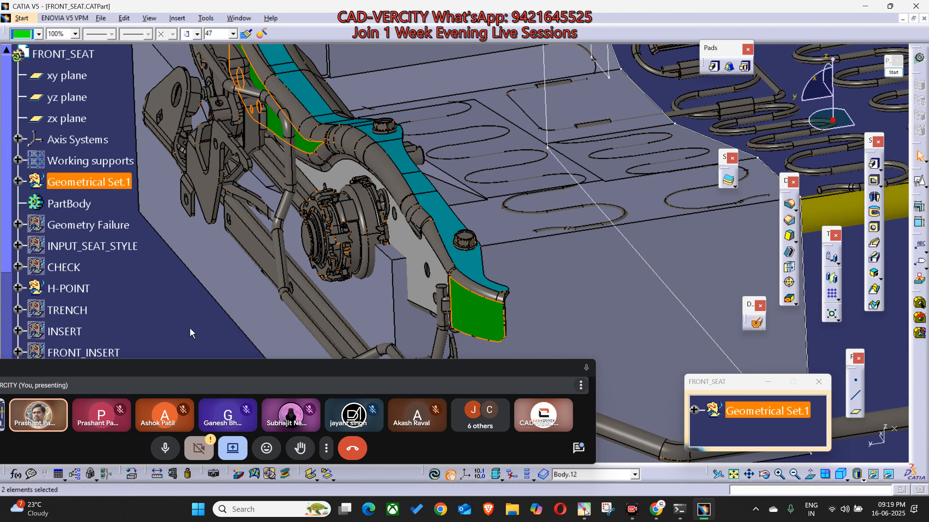
key("Escape")
Open Sketch.6 of Pad.1 in Body.8 for editing, cut the part at the sketch plane and dim the background geometry.
middle_click_drag(342, 268, 367, 216)
scroll(315, 168, "up", 1)
left_click(323, 94)
middle_click_drag(323, 94, 323, 145)
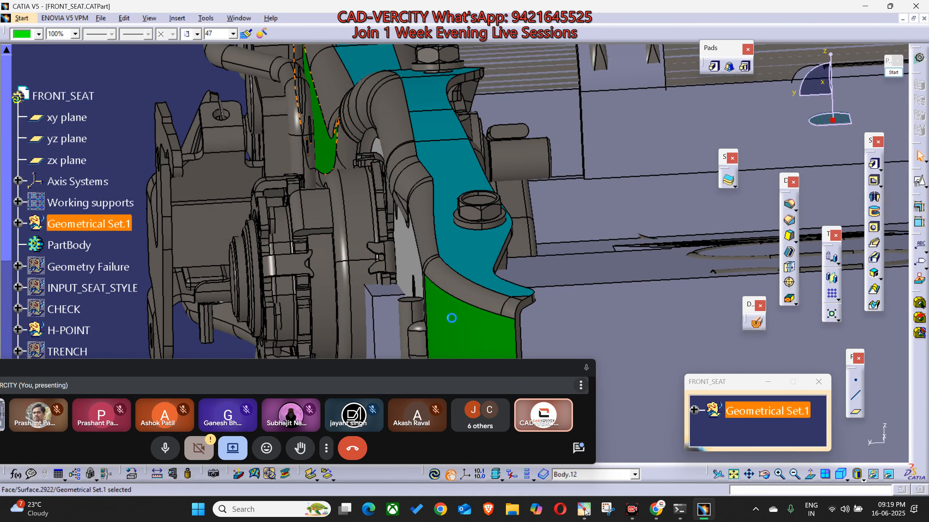
middle_click_drag(451, 317, 448, 351)
middle_click_drag(328, 245, 537, 240)
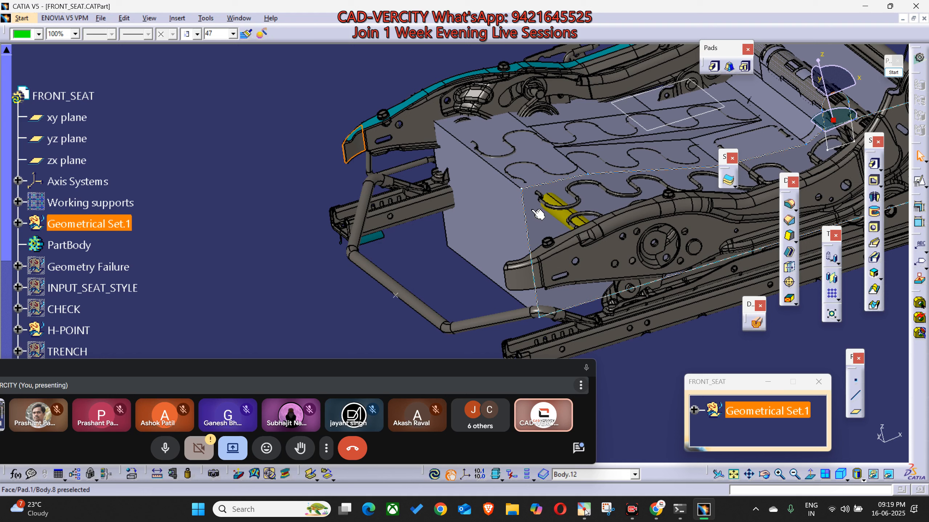
right_click(527, 219)
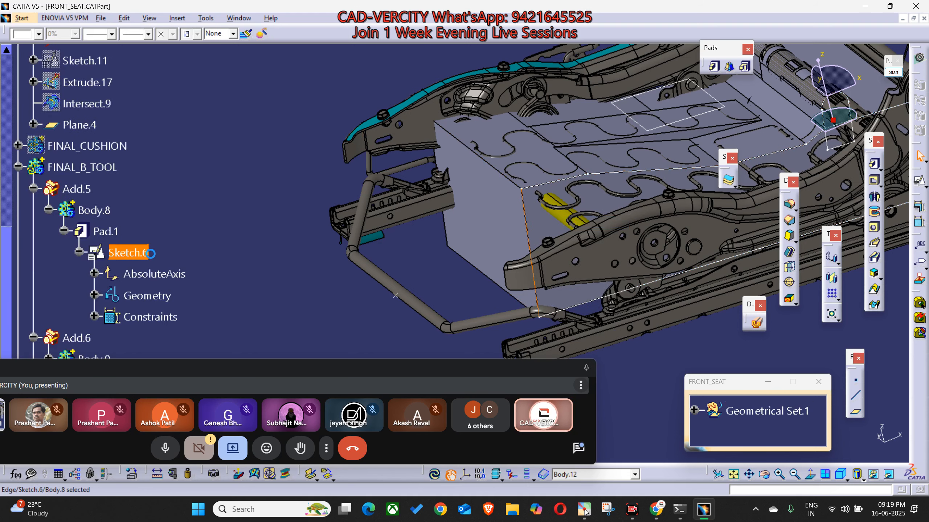
double_click(128, 250)
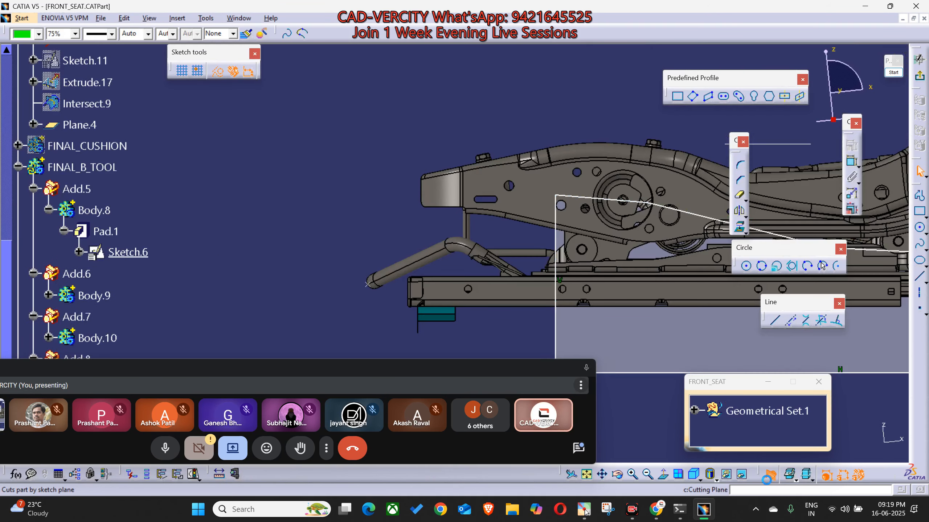
mouse_move(583, 280)
middle_mouse_down()
mouse_move(507, 247)
mouse_move(485, 279)
middle_mouse_up()
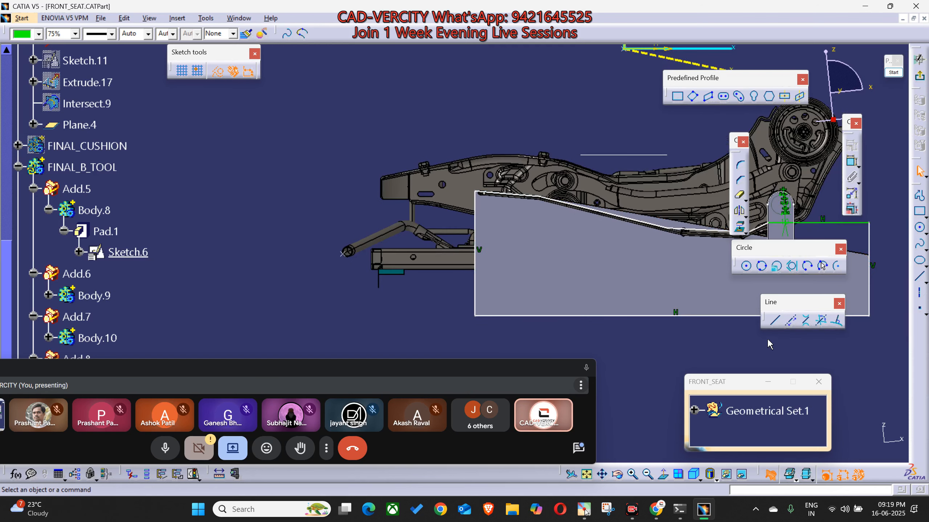
mouse_move(742, 290)
middle_mouse_down()
mouse_move(647, 290)
mouse_move(659, 289)
middle_mouse_up()
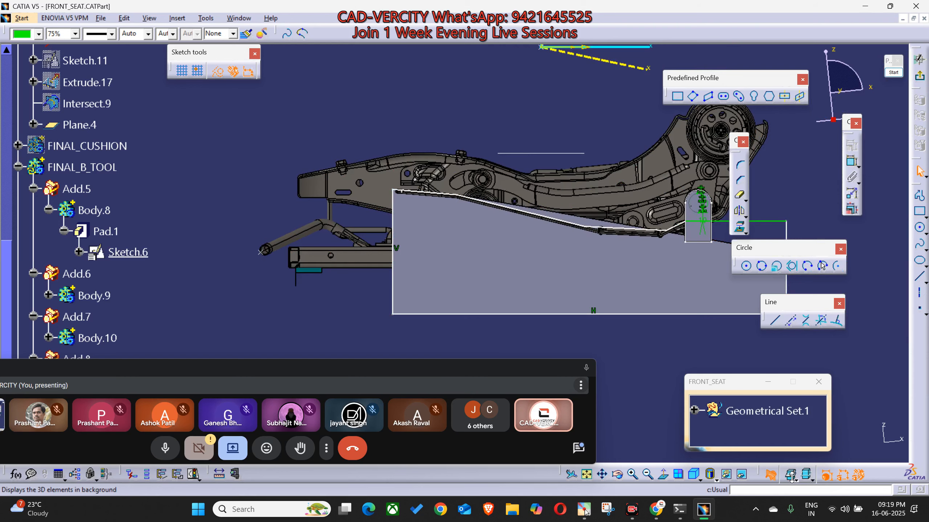
middle_click_drag(648, 299, 504, 272)
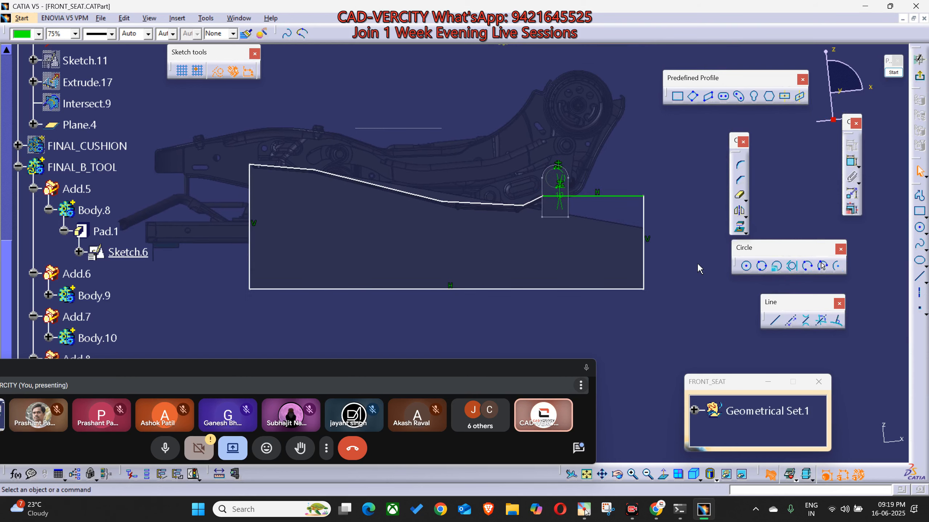
Fix the block profile's rear vertical line and bottom line in place.
left_click(648, 243)
right_click(613, 288)
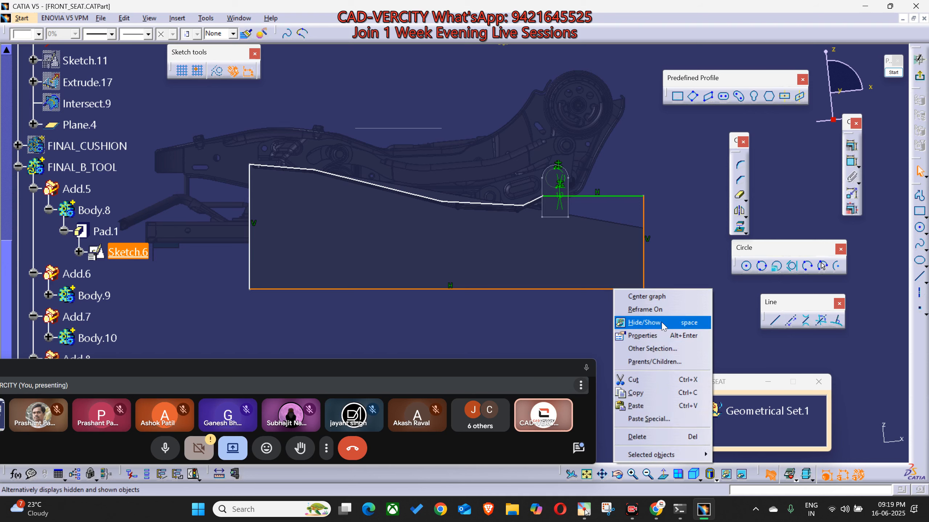
mouse_move(684, 454)
left_click(756, 397)
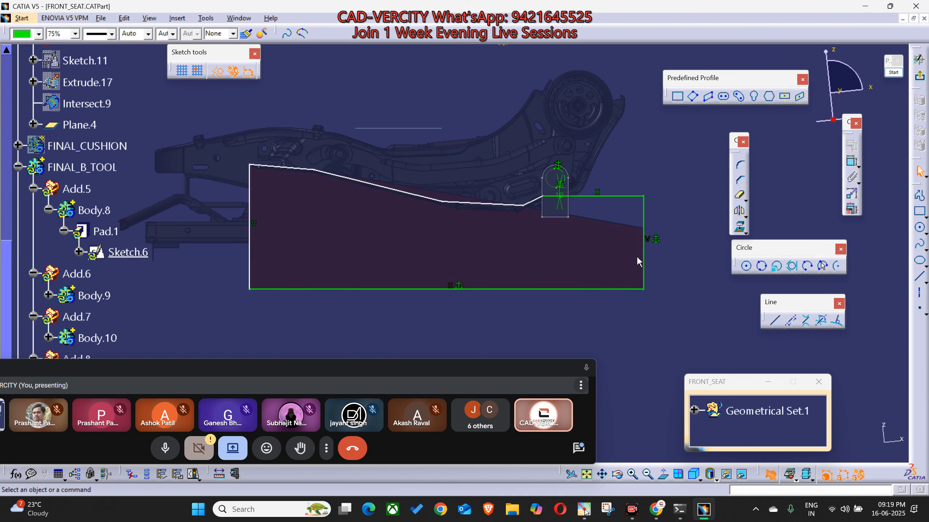
middle_click_drag(216, 204, 338, 216)
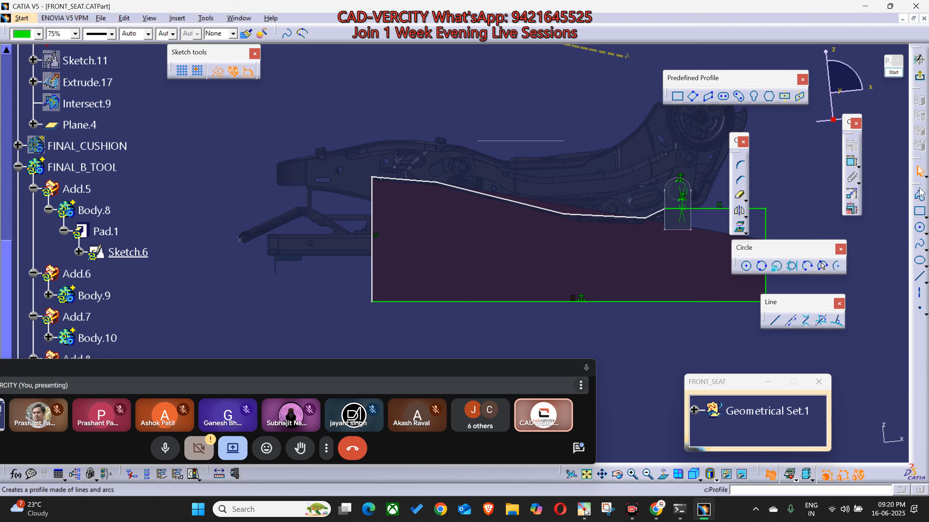
left_click(919, 197)
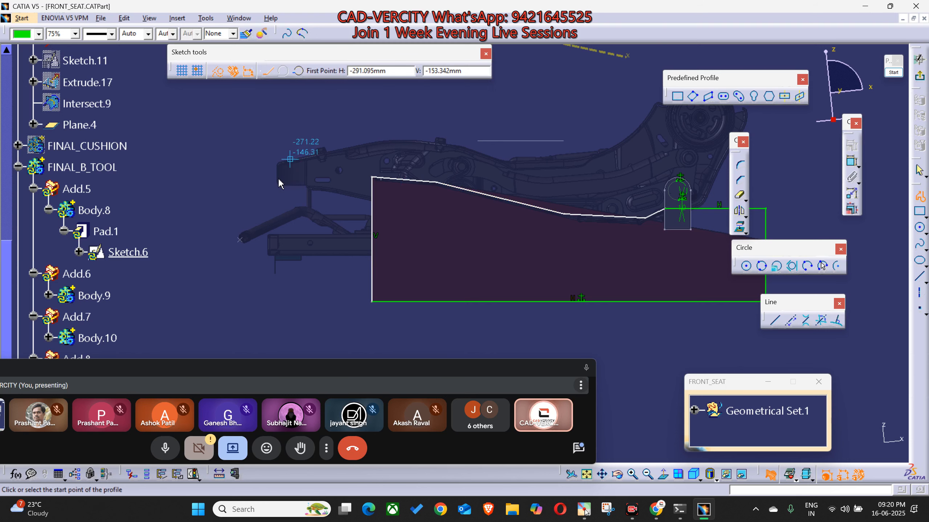
left_click(262, 187)
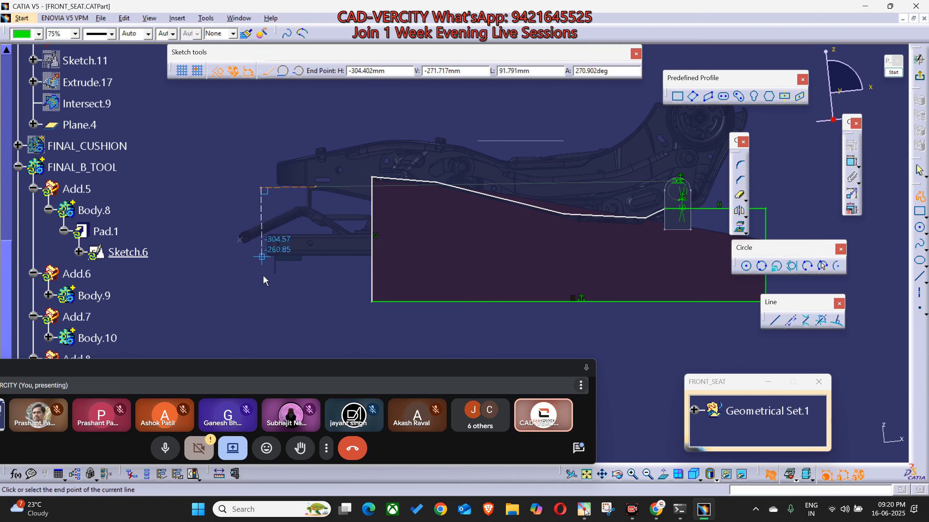
key("Escape")
left_click(288, 188)
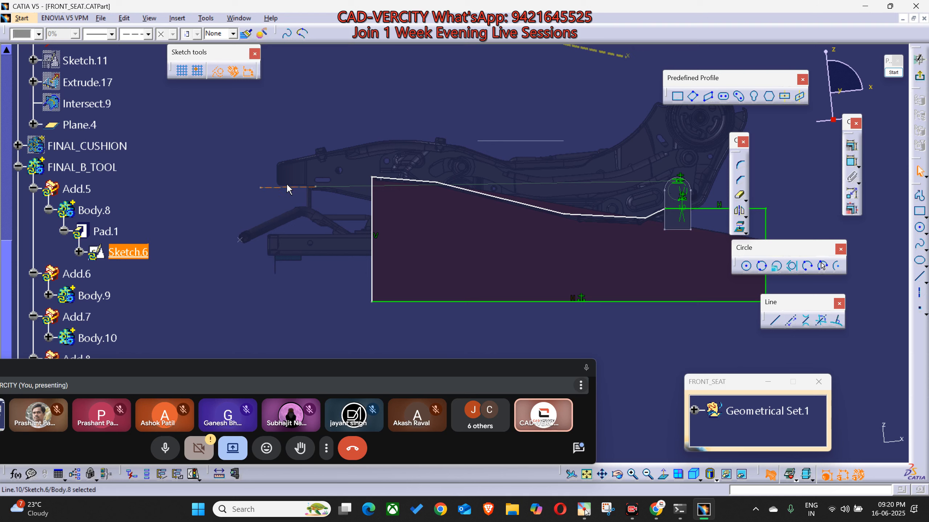
key("Delete")
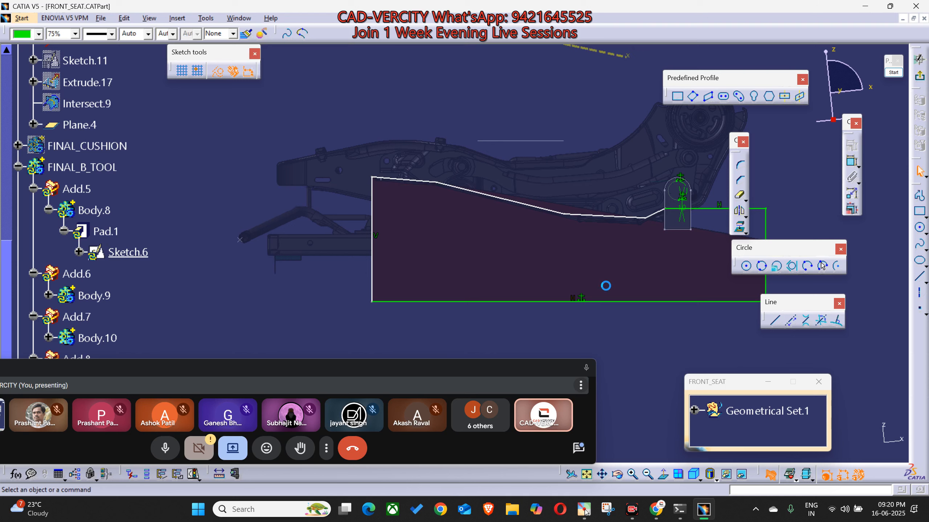
Sketch a connected profile from below the side member's front end: a horizontal line forward, then a vertical line about 190 mm down.
mouse_move(606, 286)
middle_mouse_down()
mouse_move(703, 289)
mouse_move(697, 271)
middle_mouse_up()
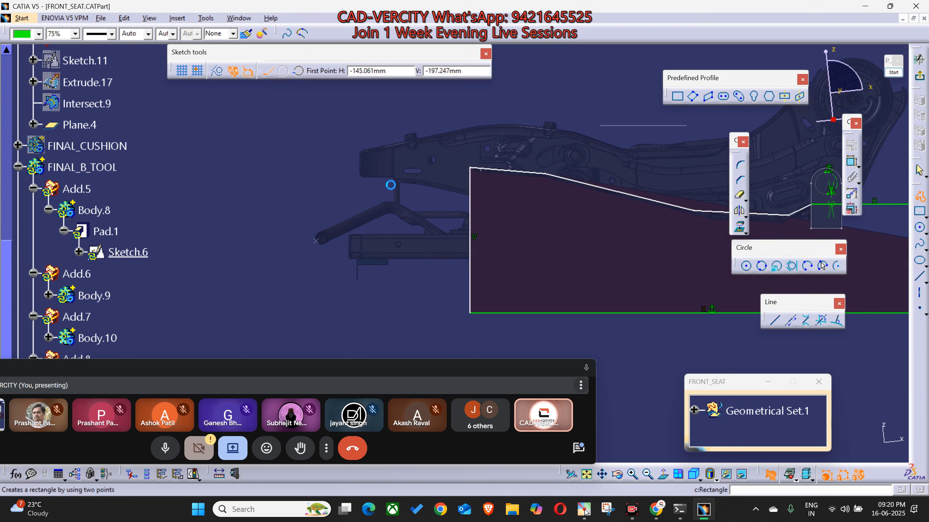
left_click(391, 183)
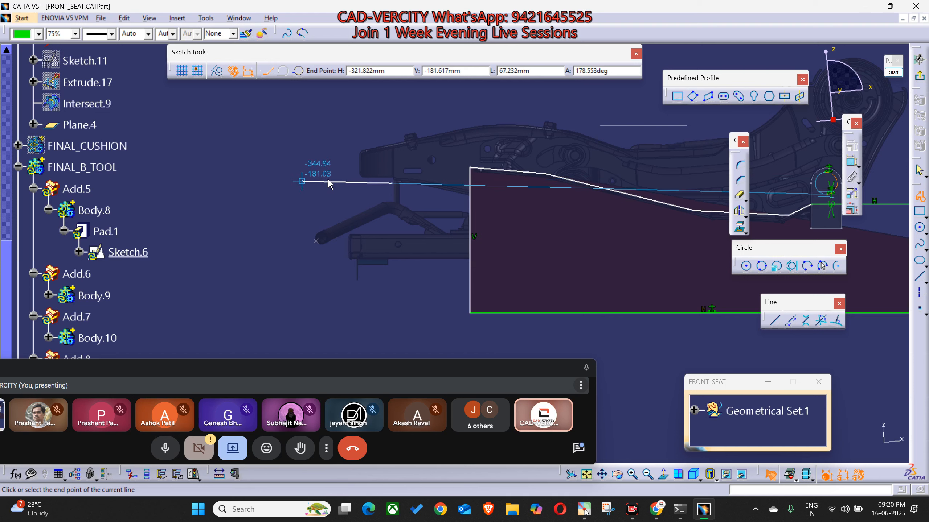
middle_click(340, 182)
middle_click_drag(398, 201, 424, 128)
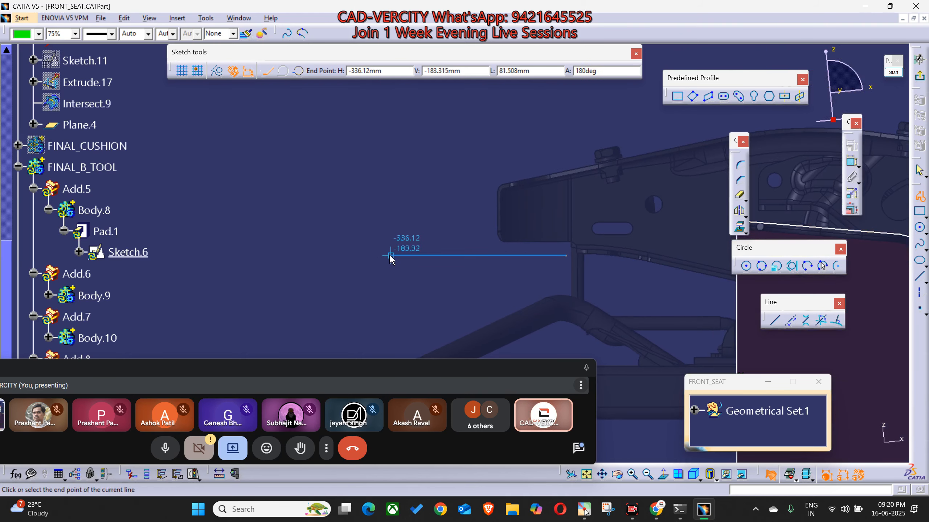
left_click(315, 256)
mouse_move(316, 256)
middle_mouse_down()
mouse_move(341, 225)
mouse_move(355, 288)
middle_mouse_up()
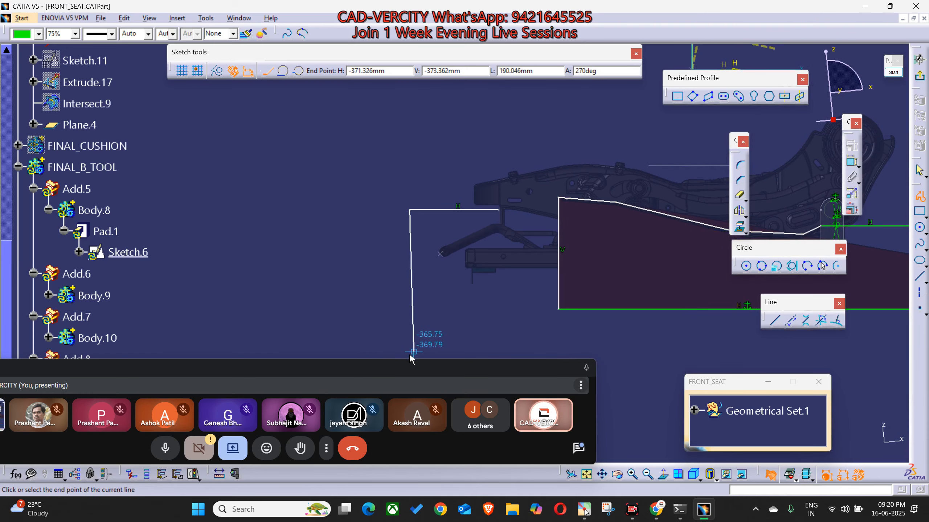
double_click(410, 356)
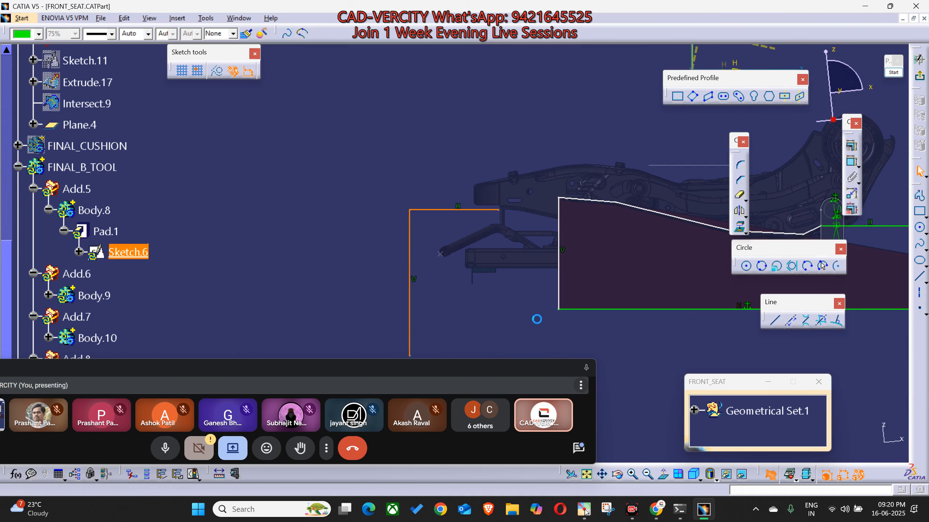
Trim the new horizontal line to the block's front edge and the new vertical line to the bottom line, then exit the sketch.
middle_click_drag(617, 323, 545, 297)
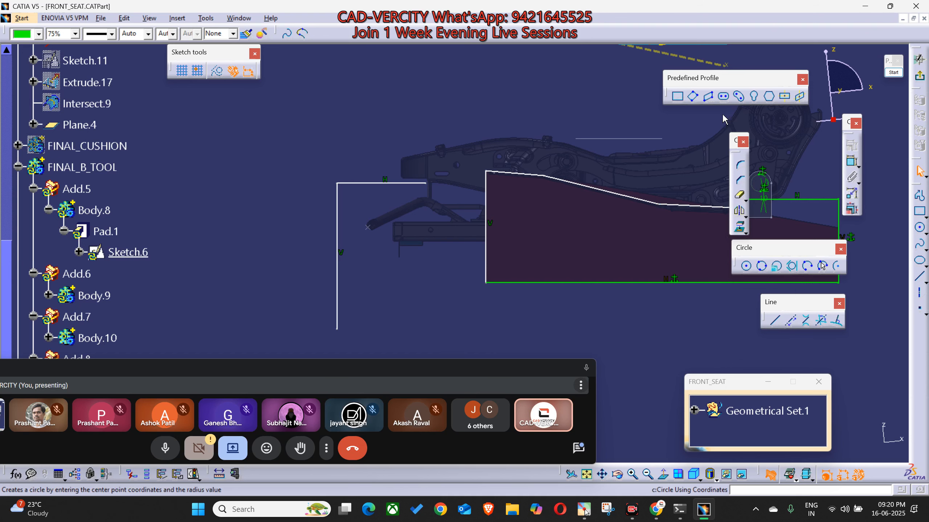
left_click(745, 201)
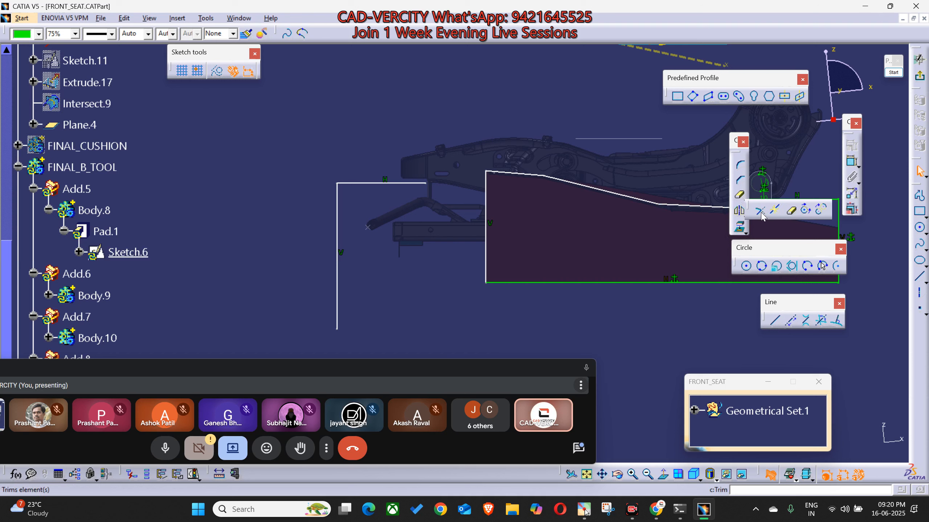
left_click(761, 211)
left_click(422, 183)
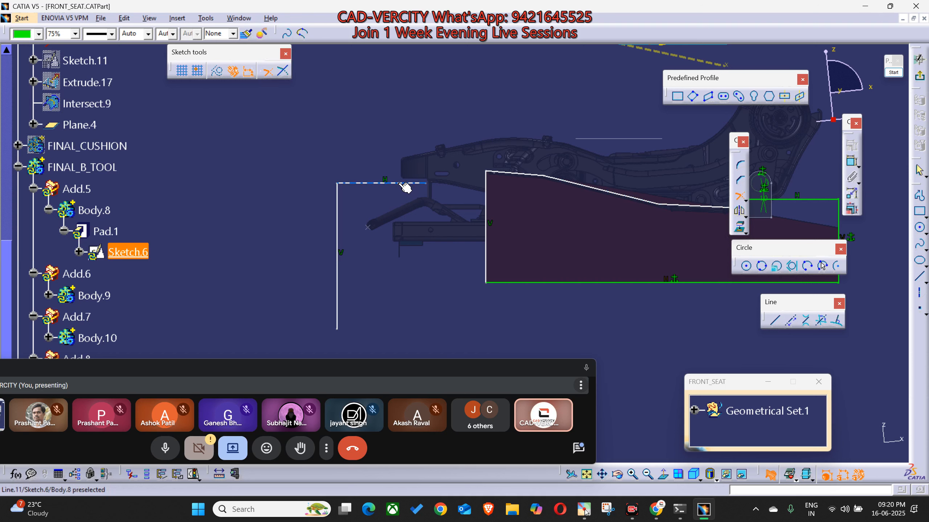
left_click(490, 181)
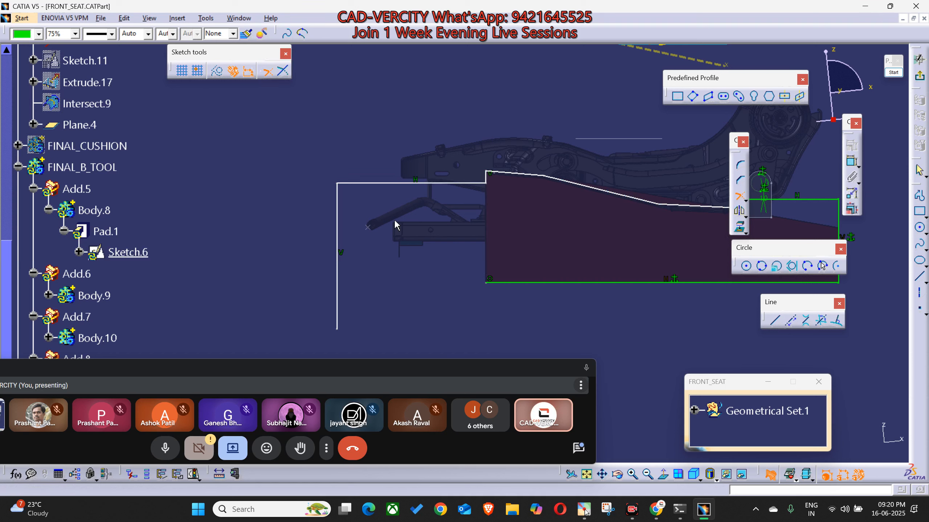
left_click(337, 225)
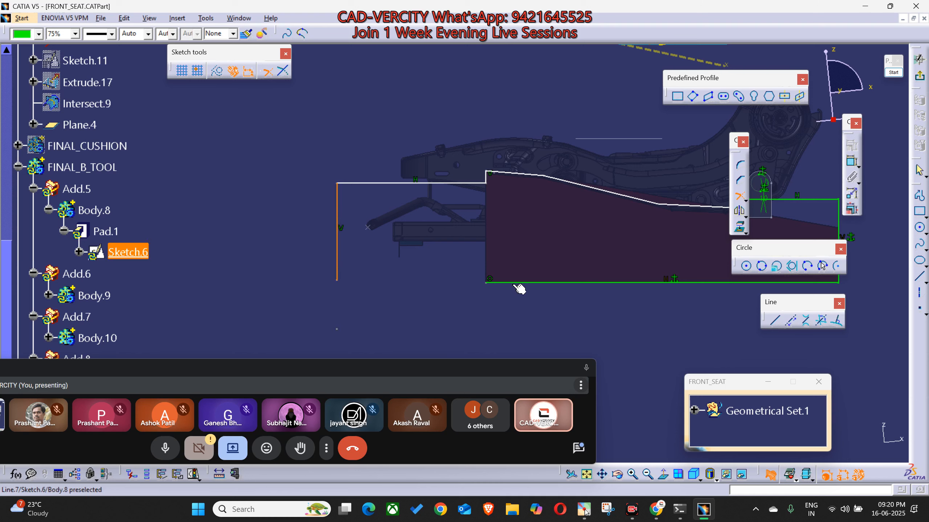
scroll(87, 205, "up", 4)
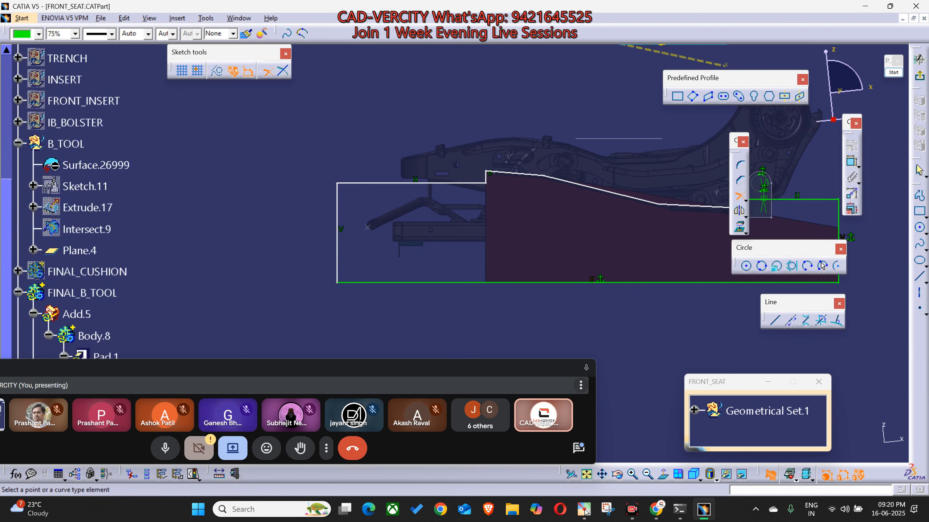
right_click(72, 125)
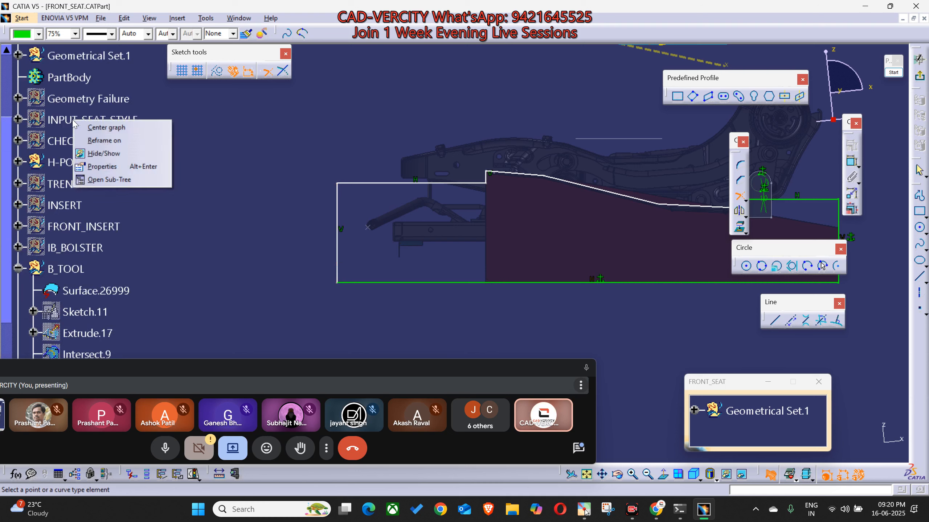
left_click(73, 122)
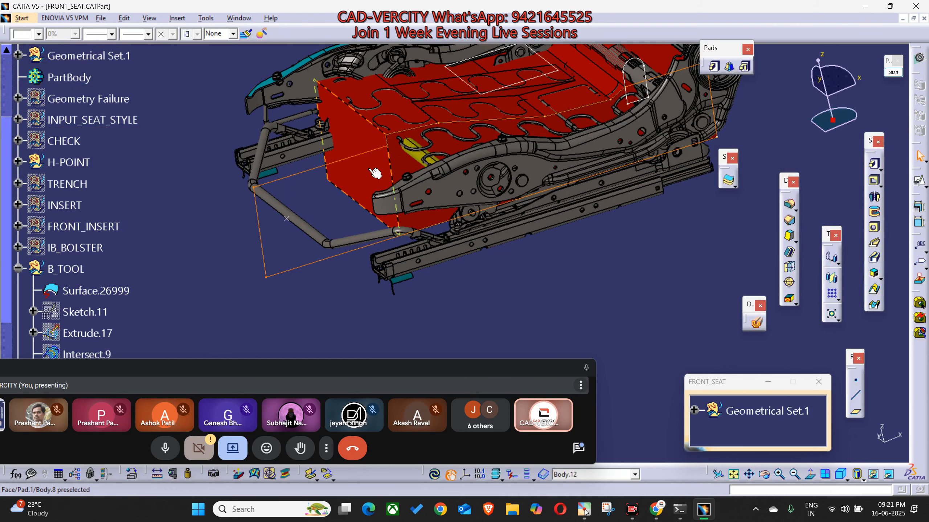
Locate Pad.1 from its sketch and define it as the in-work object to rebuild the extended block.
left_click(353, 160)
middle_click_drag(353, 160, 212, 229)
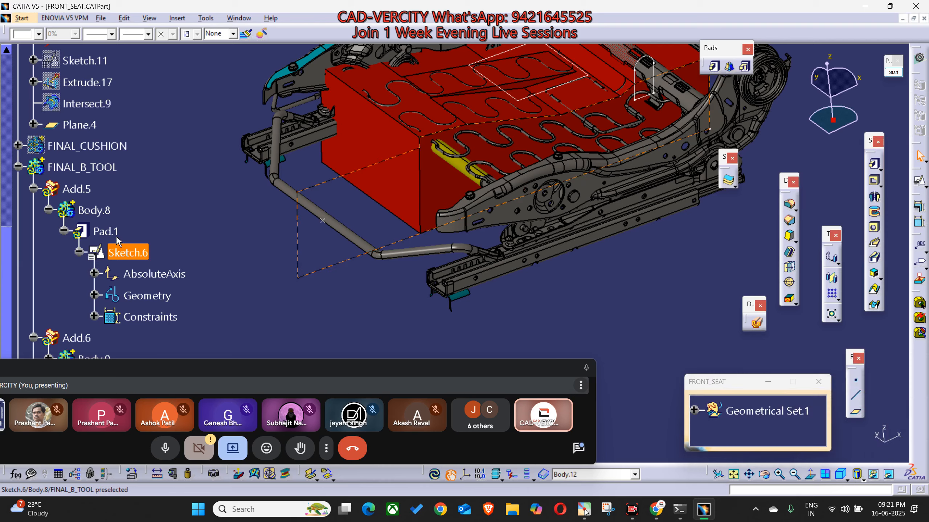
left_click(105, 231)
right_click(105, 231)
left_click(131, 293)
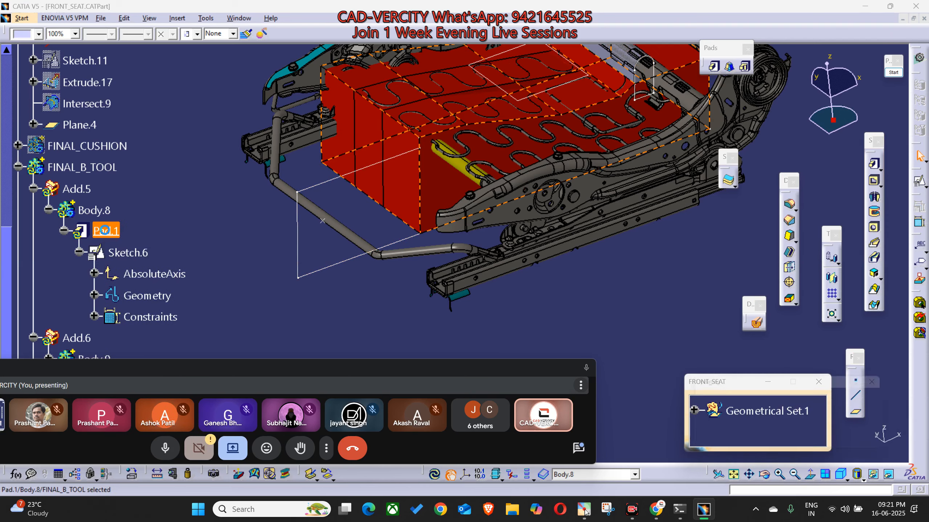
middle_click_drag(247, 241, 256, 233)
scroll(256, 233, "down", 2)
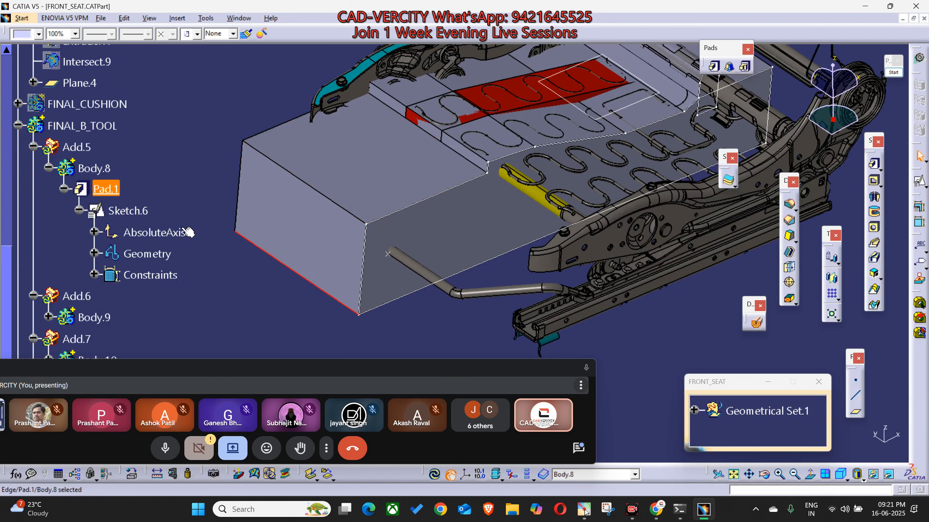
Define FINAL_B_TOOL as the in-work object and trace the failing Pad.2 to Sketch.7 in Body.9, dismissing the update diagnosis.
left_click(95, 125)
type("f")
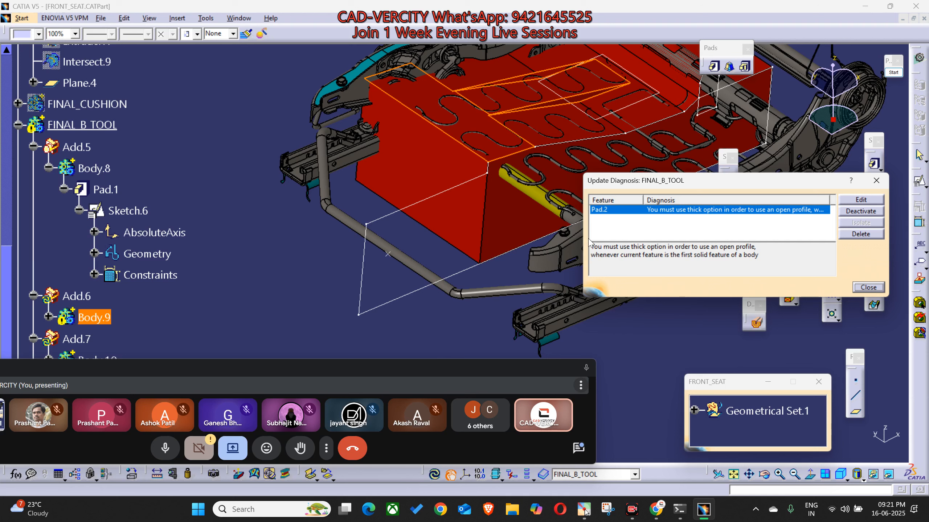
left_click(48, 316)
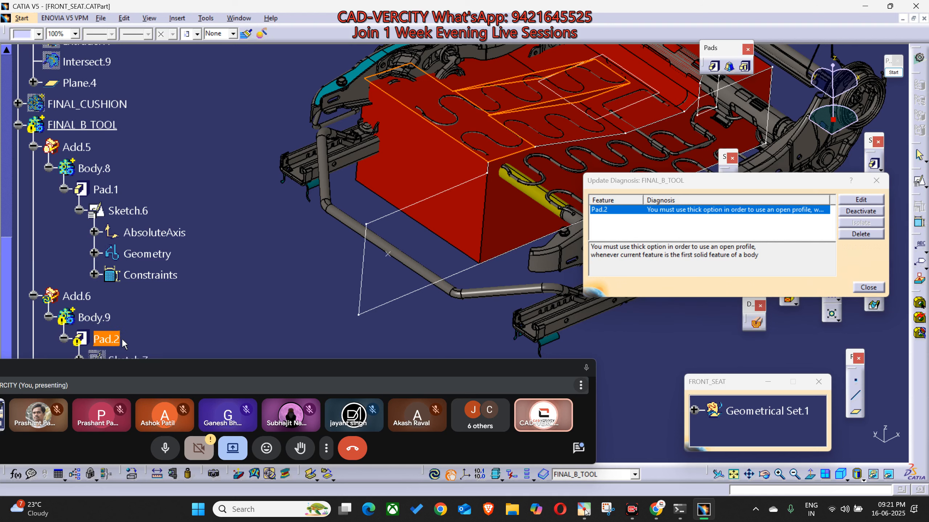
scroll(137, 308, "down", 2)
right_click(126, 277)
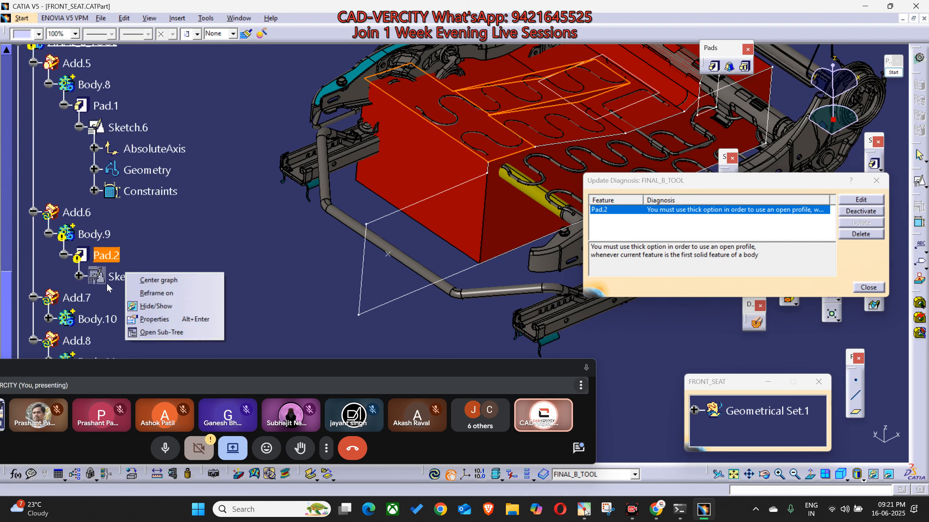
key("Escape")
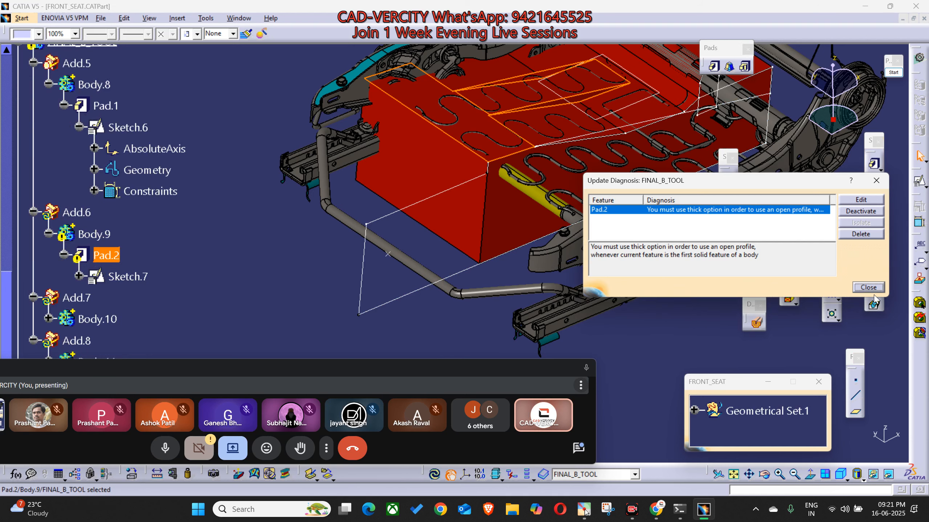
left_click(868, 288)
Close Sketch.7's profile by projecting Pad.1's horizontal upper front line and front vertical line into it with the normal 3D background, then exit the sketch.
double_click(128, 276)
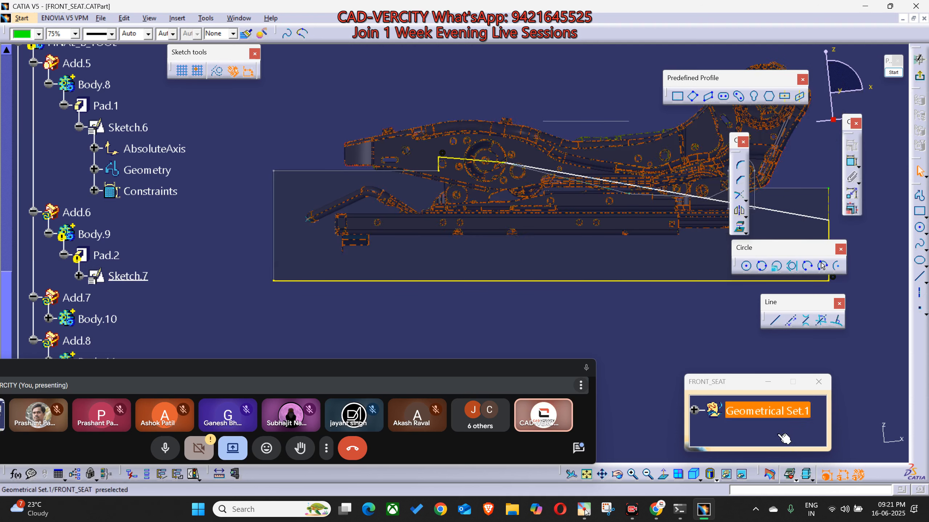
left_click(794, 481)
left_click(800, 461)
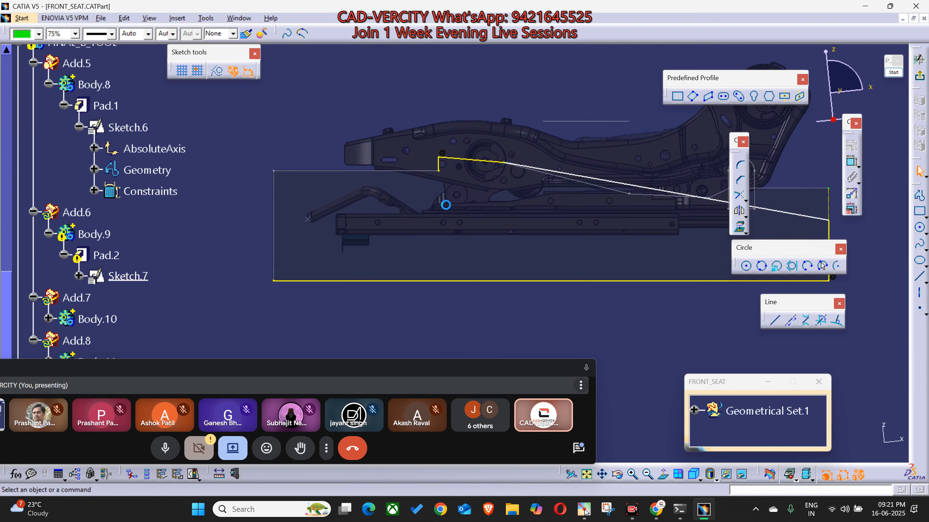
left_click(331, 171)
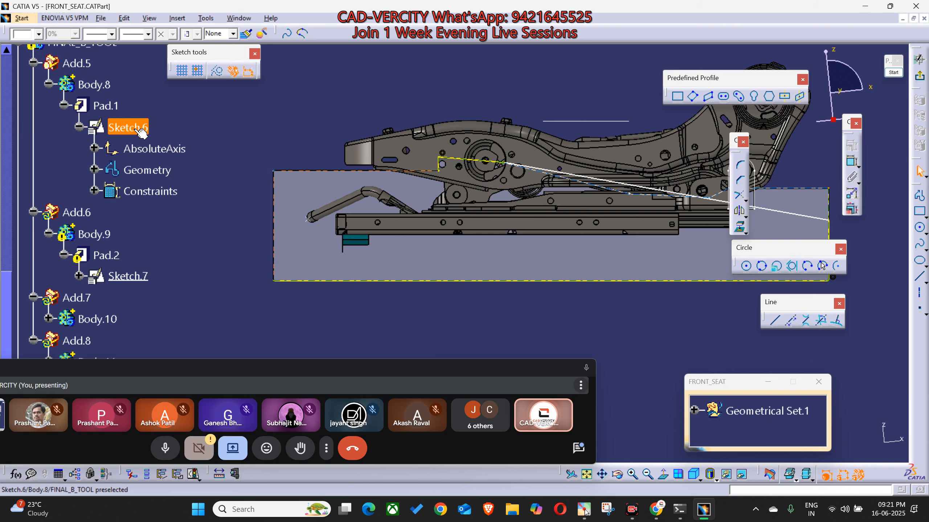
left_click(306, 169)
left_click(315, 171)
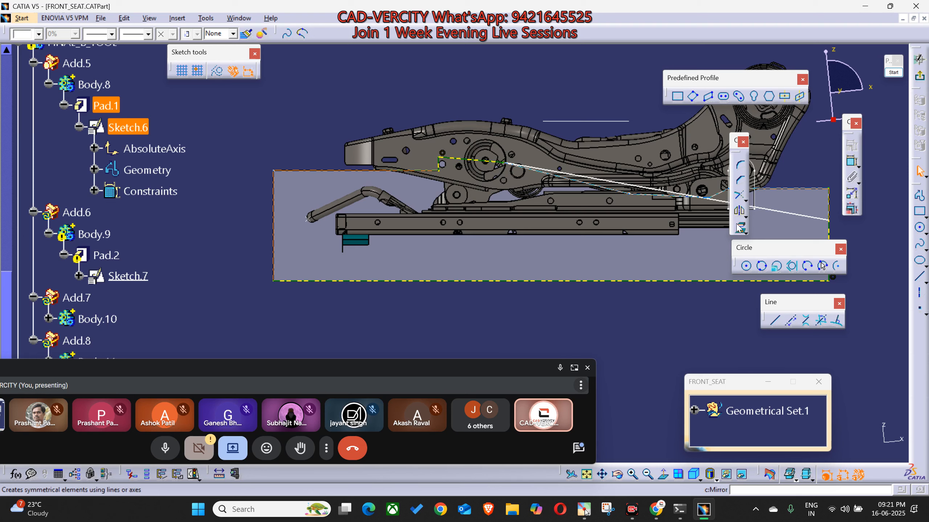
left_click(739, 227)
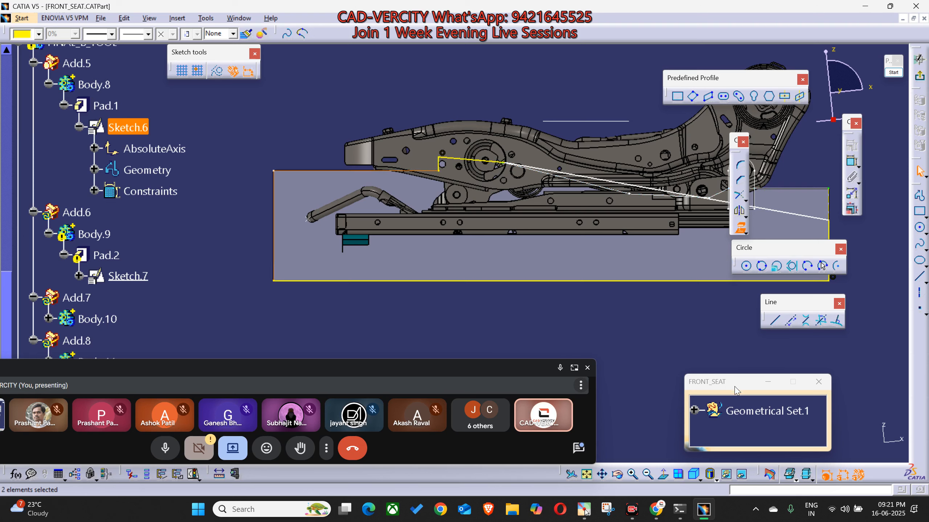
left_click(921, 78)
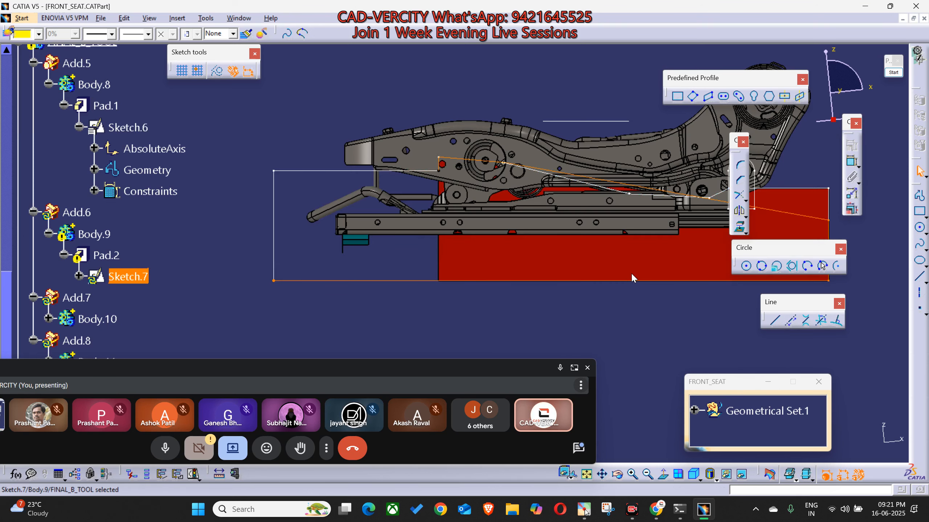
Locally update Body.9 and then FINAL_B_TOOL to rebuild the extended block, and save the part.
right_click(99, 234)
key("l")
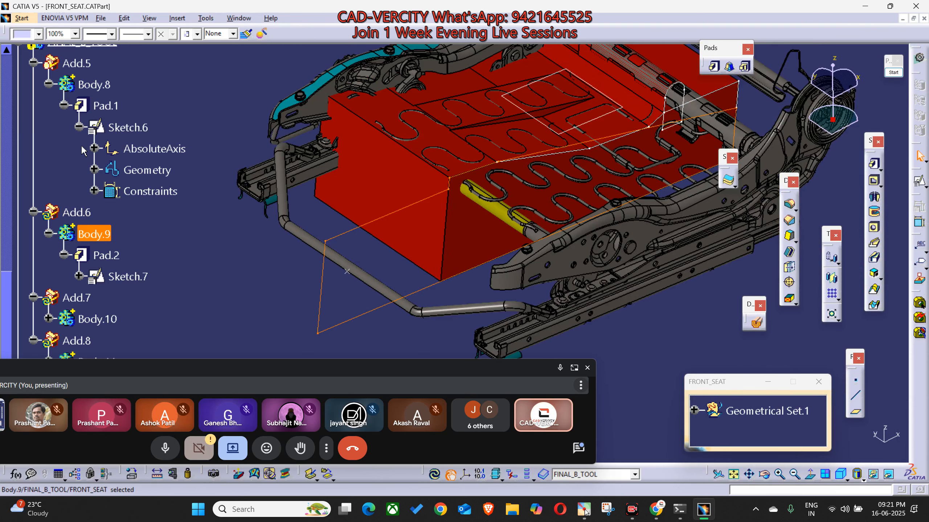
scroll(83, 150, "up", 1)
right_click(82, 84)
key("l")
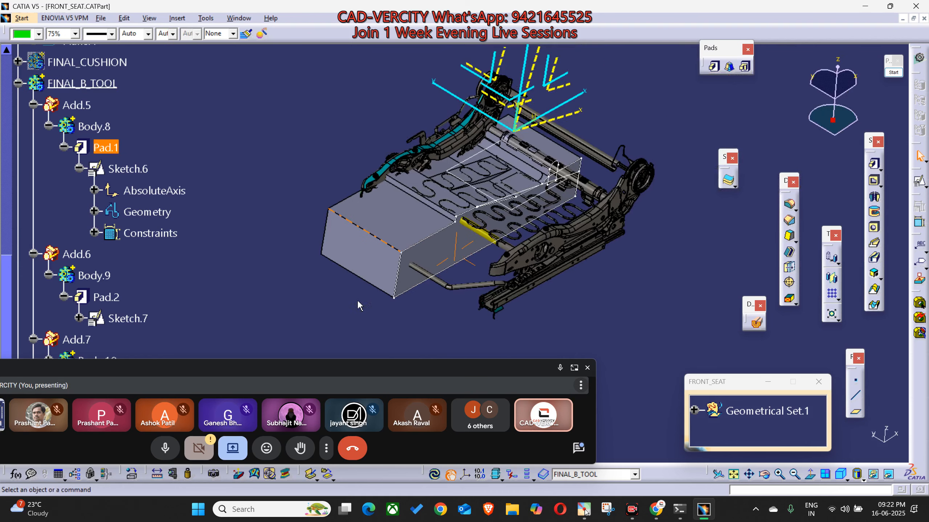
key("ctrl+s")
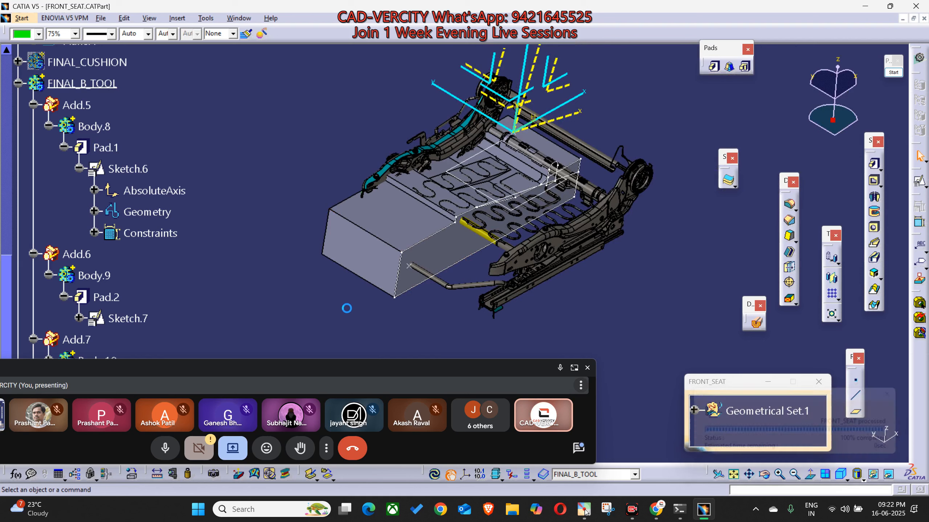
Show Body.12 along the block's outer side and update it locally.
middle_click_drag(351, 308, 400, 239)
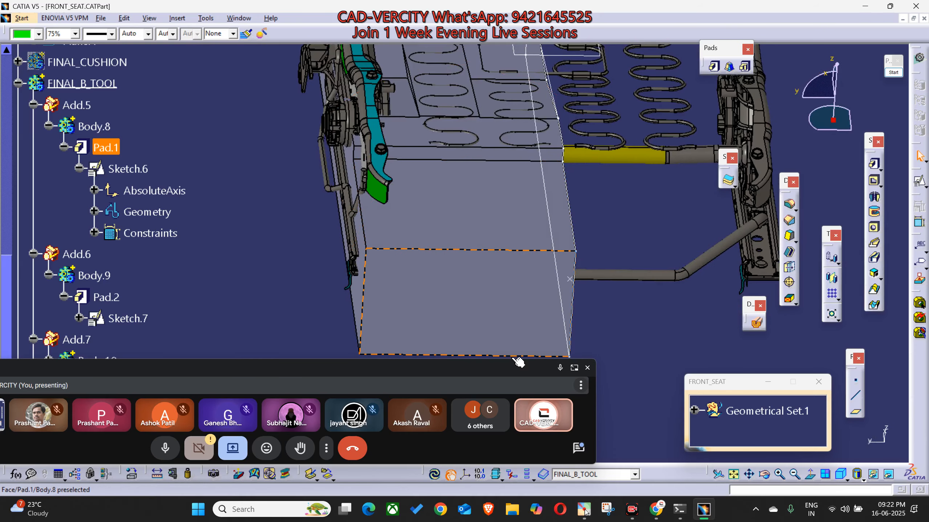
mouse_move(535, 313)
middle_mouse_down()
mouse_move(442, 324)
mouse_move(457, 271)
middle_mouse_up()
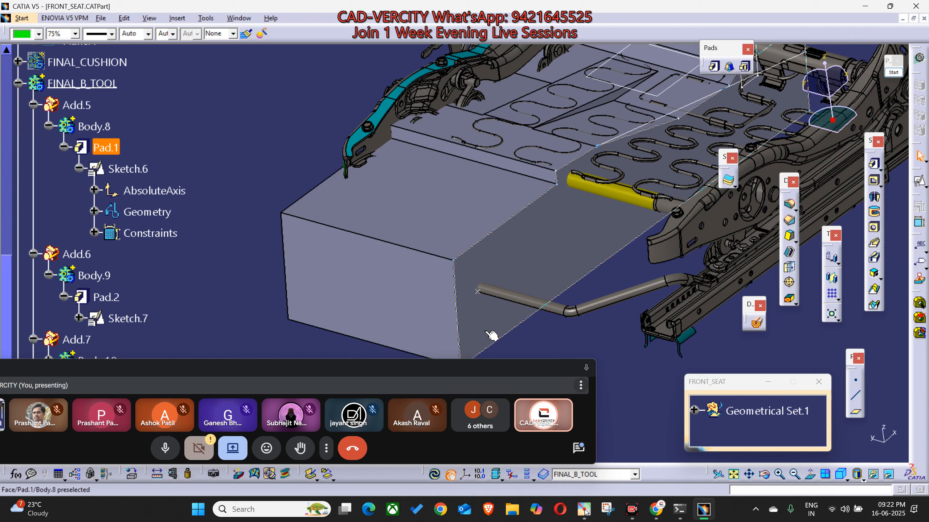
middle_click_drag(316, 240, 132, 231)
scroll(132, 230, "up", 2)
scroll(132, 230, "down", 6)
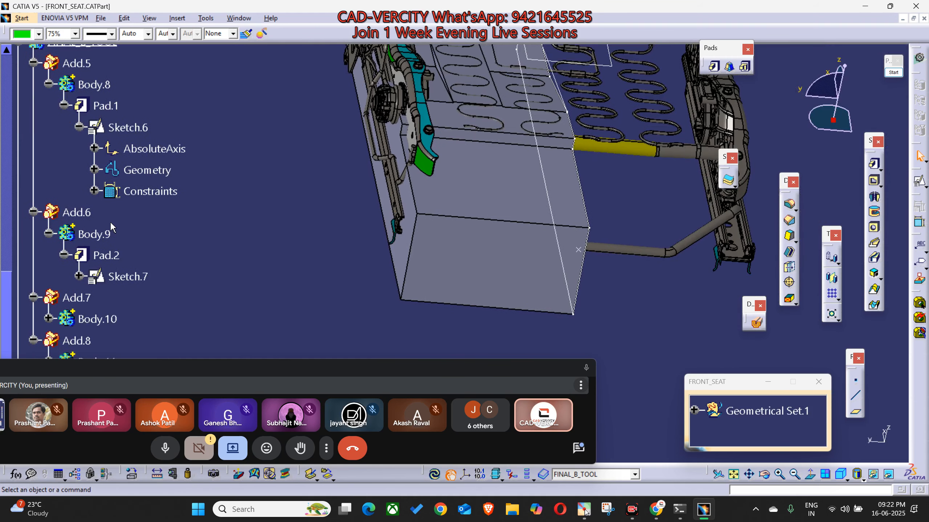
left_click(72, 193)
key("space")
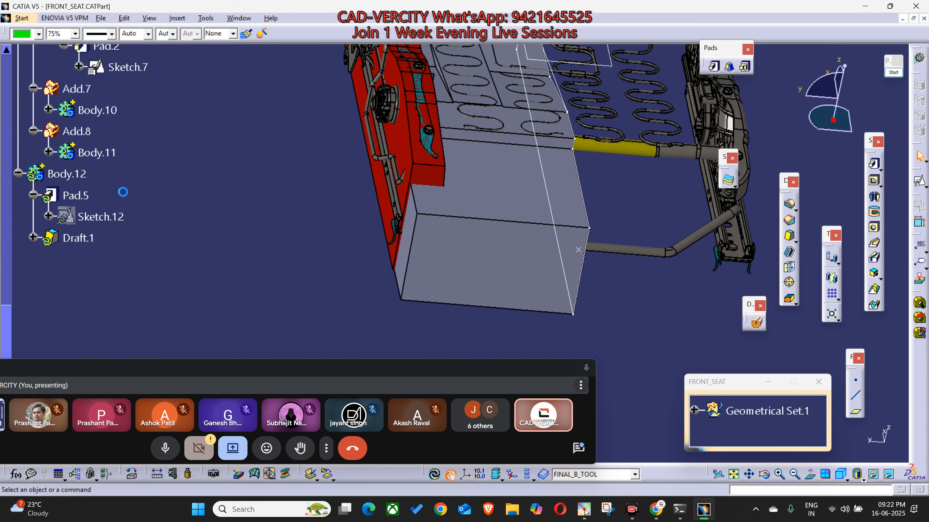
right_click(65, 175)
left_click(102, 358)
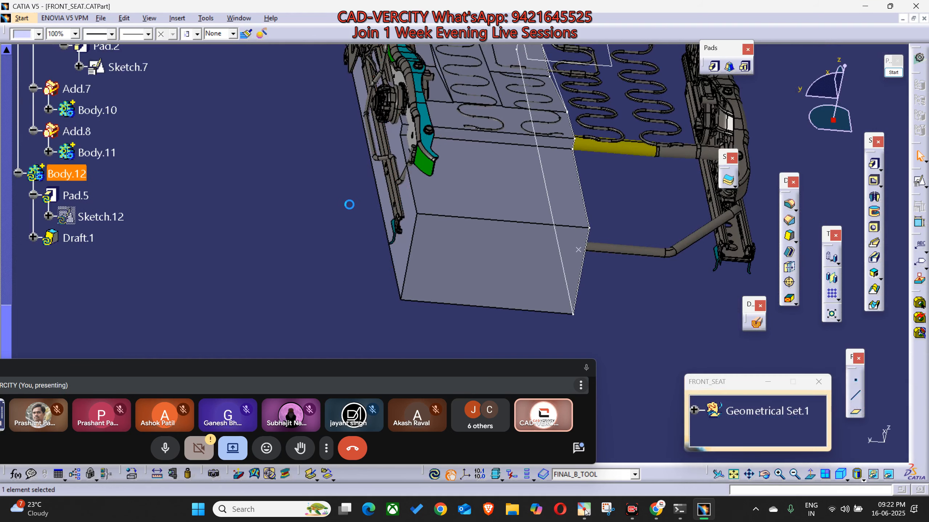
Lengthen Pad.1 slightly toward the seat's outer side and locally update FINAL_B_TOOL.
middle_click_drag(353, 274, 368, 285)
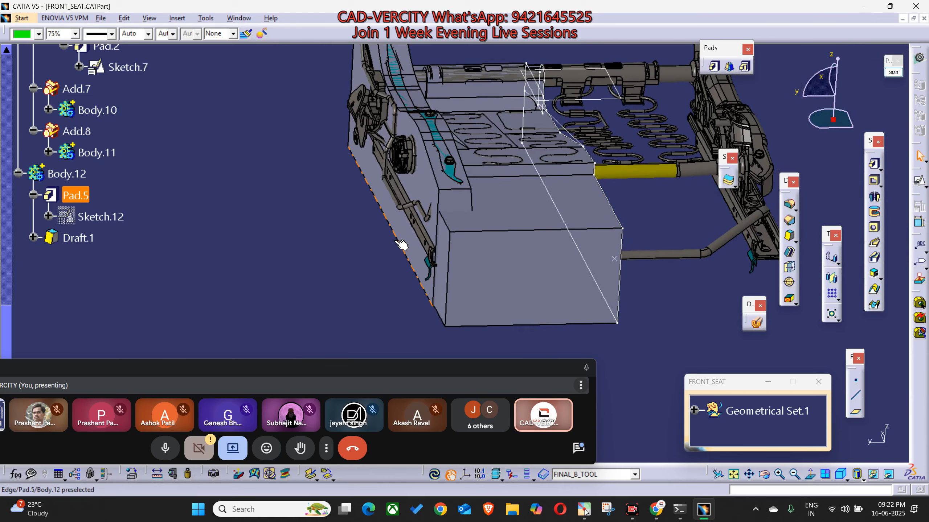
middle_click_drag(402, 245, 418, 242)
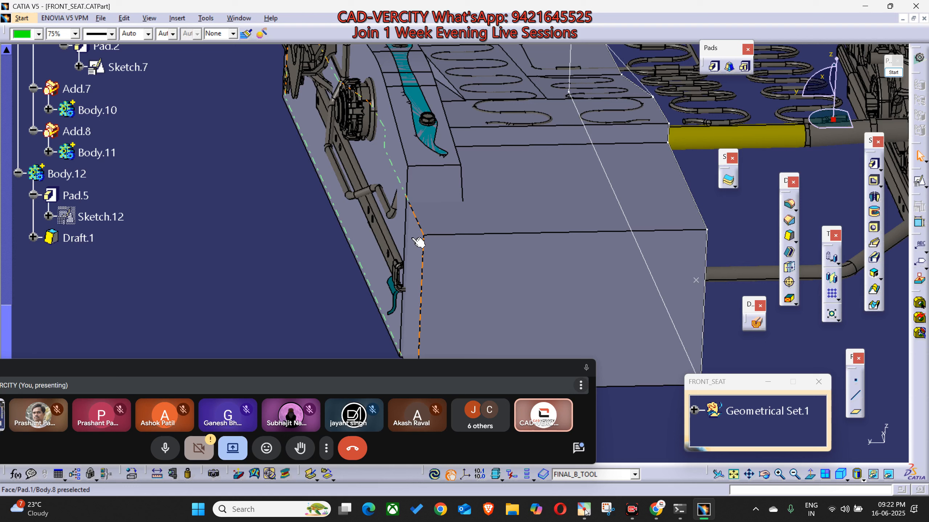
double_click(418, 242)
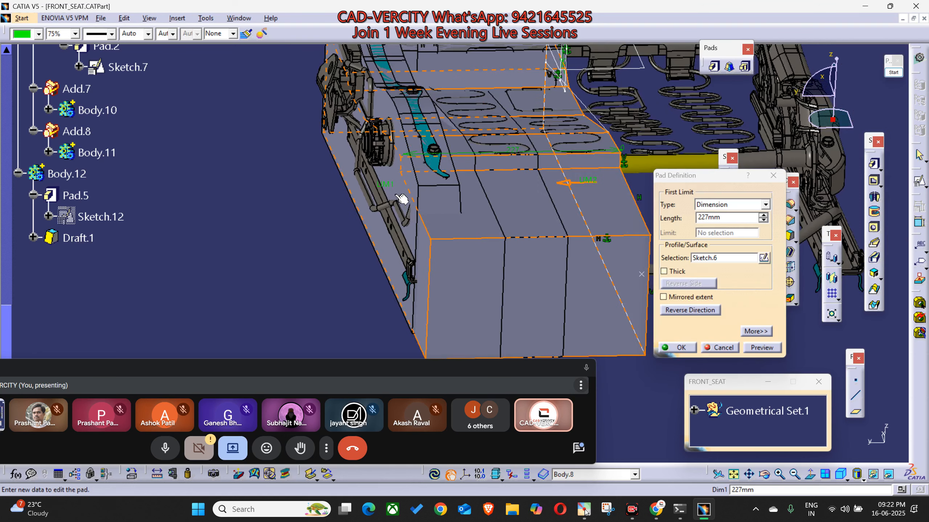
left_click(677, 351)
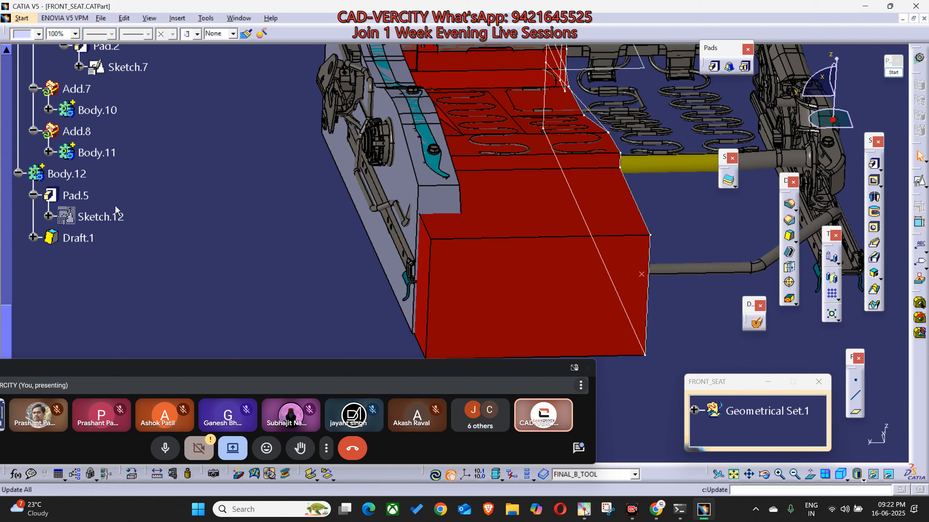
scroll(116, 210, "up", 5)
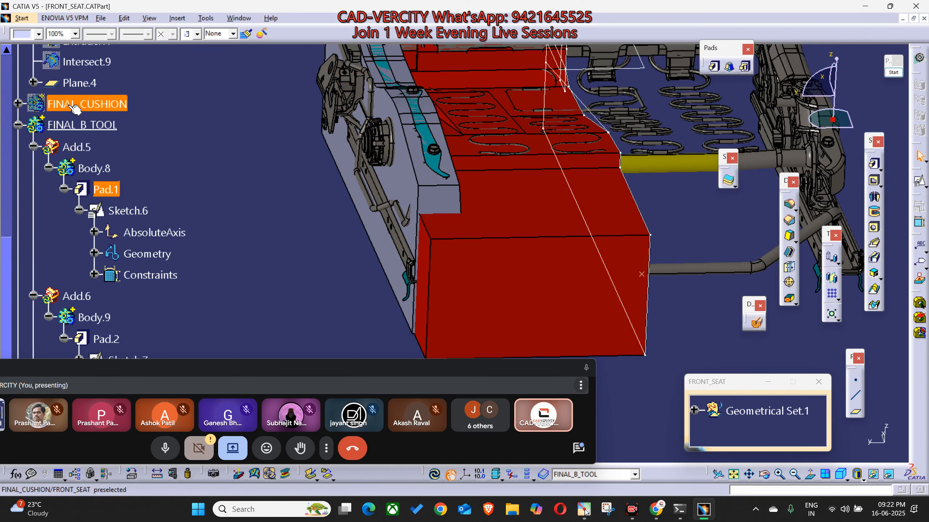
right_click(77, 125)
left_click(109, 282)
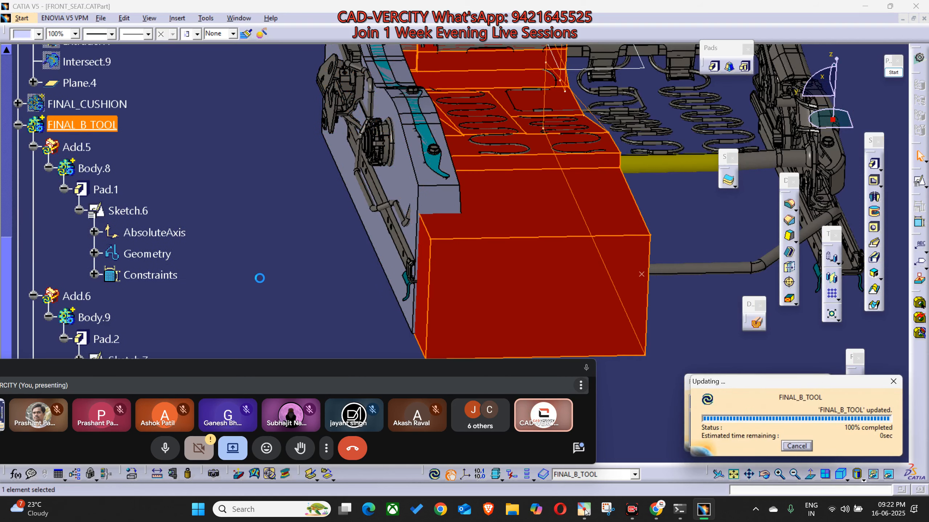
scroll(418, 198, "down", 1)
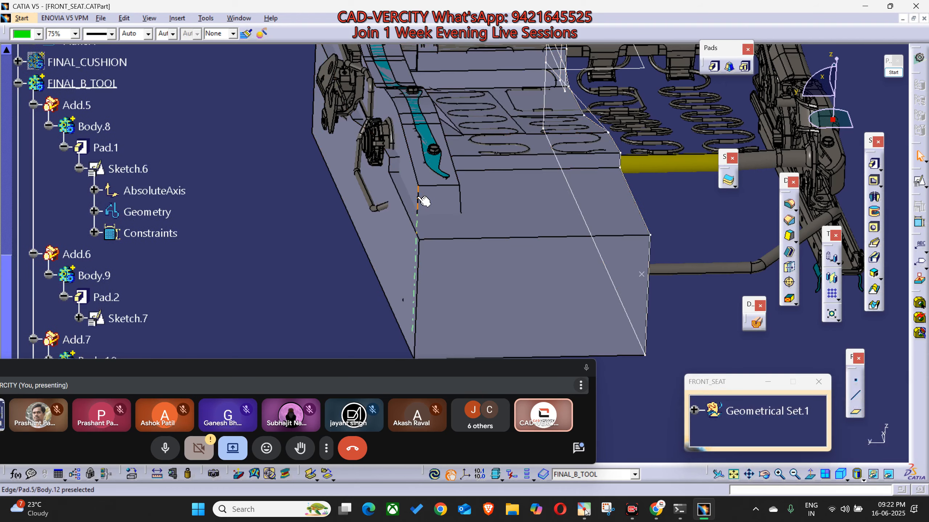
Extend Pad.5 in Body.12 to a first limit length of 242 mm.
scroll(418, 198, "down", 1)
right_click(418, 198)
left_click(437, 206)
double_click(85, 253)
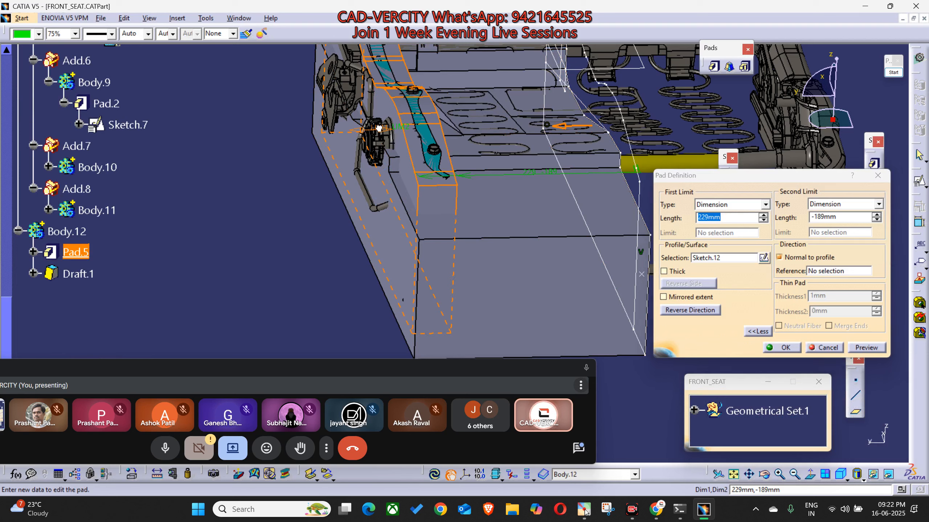
left_click_drag(374, 129, 368, 129)
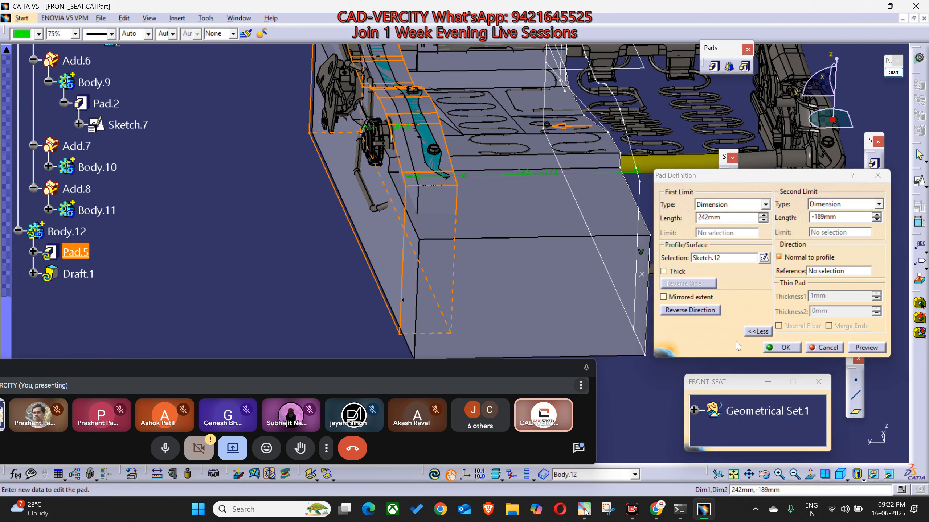
left_click(781, 347)
Locally update Body.12 with the changed pad and save the part.
scroll(69, 253, "up", 2)
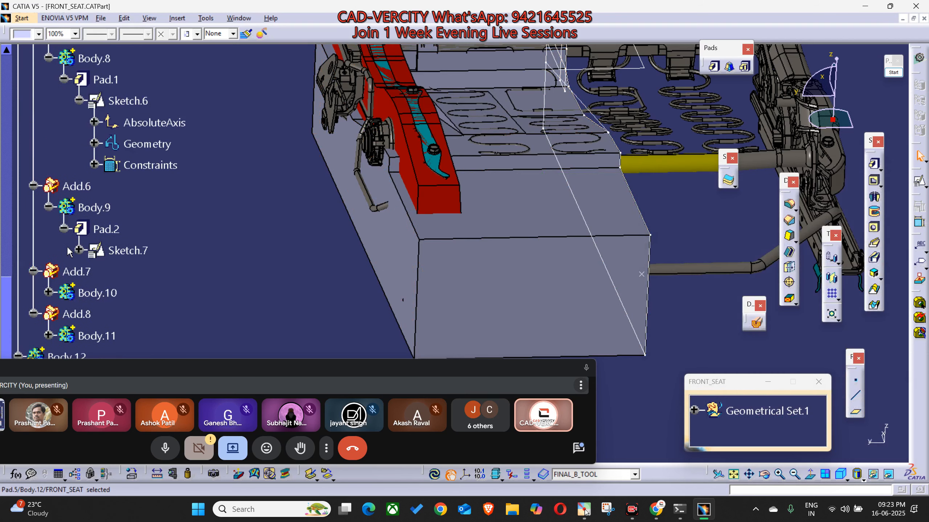
scroll(69, 252, "down", 2)
right_click(61, 274)
key("l")
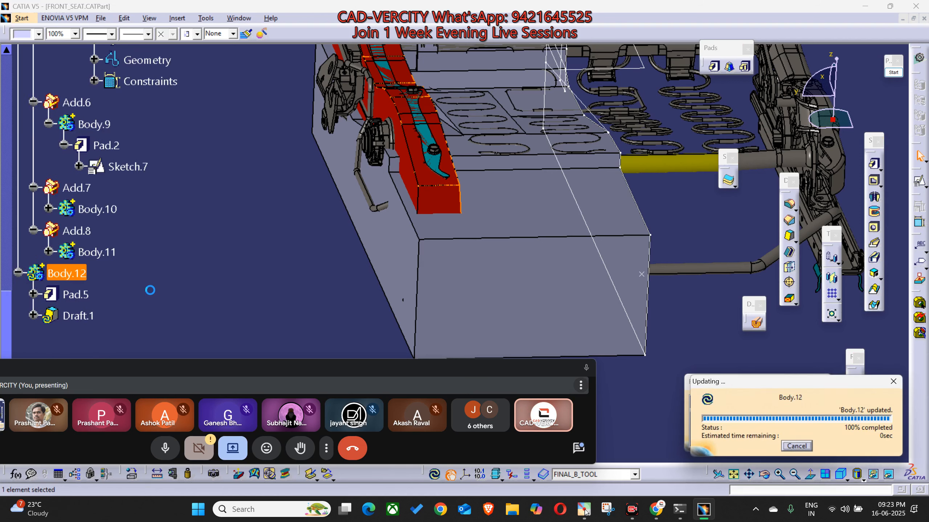
key("ctrl+s")
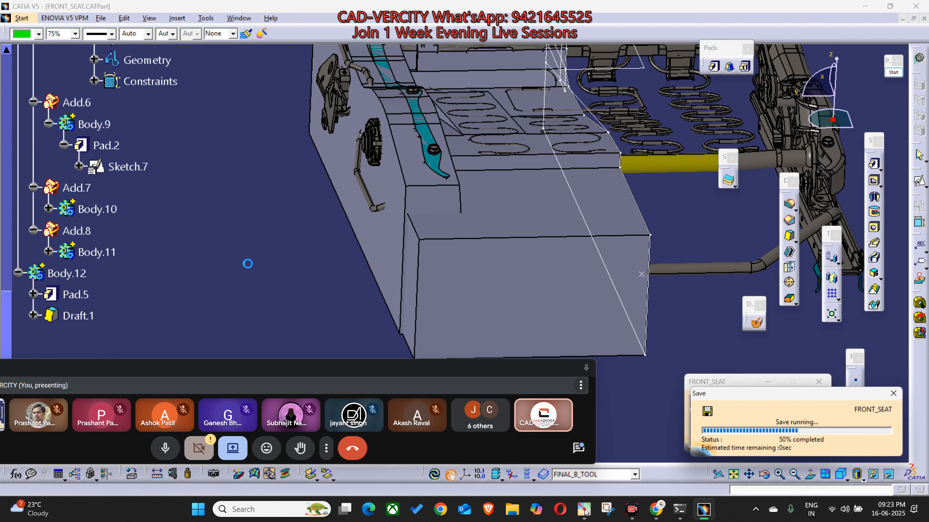
Hide Body.12 and FINAL_B_TOOL to expose the seat frame, and collapse FINAL_B_TOOL's branch in the tree.
middle_click_drag(248, 257, 400, 176)
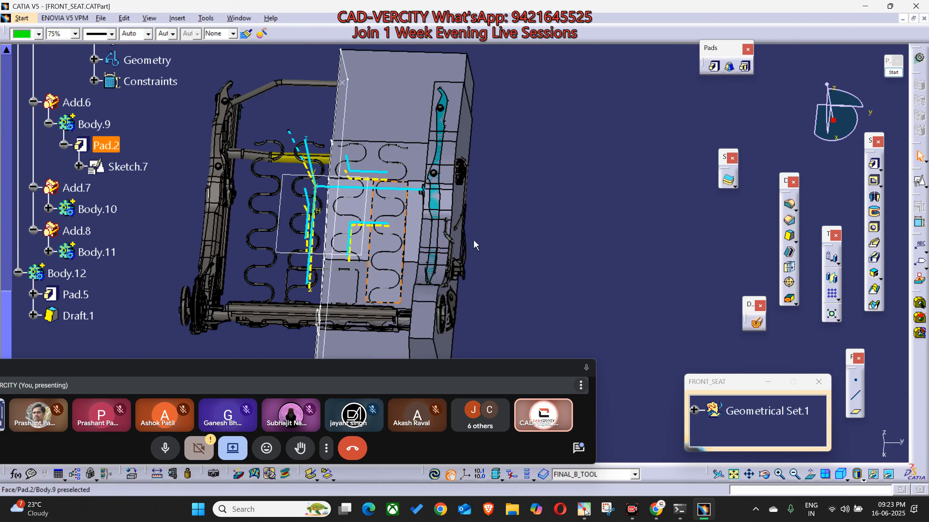
mouse_move(473, 245)
middle_mouse_down()
mouse_move(442, 254)
mouse_move(455, 249)
middle_mouse_up()
left_click(79, 272)
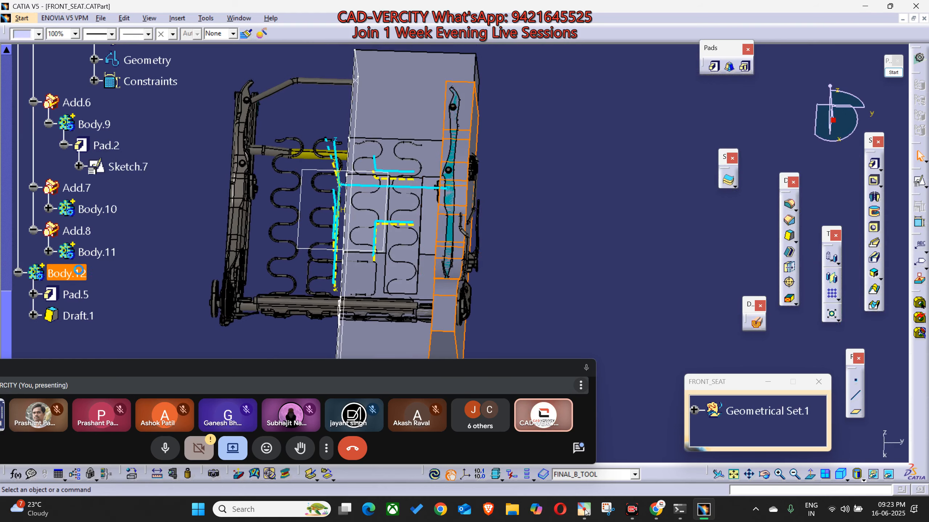
left_click(156, 255)
scroll(156, 255, "up", 6)
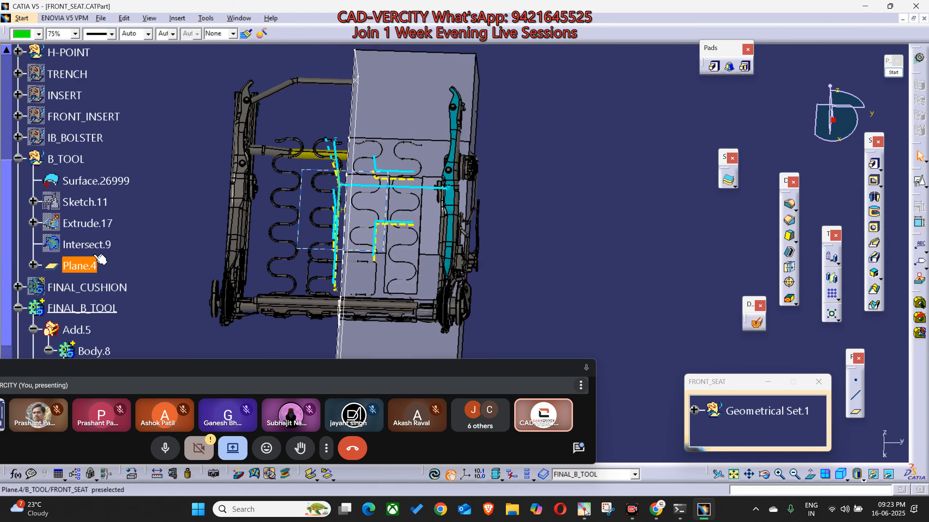
left_click(85, 304)
key("space")
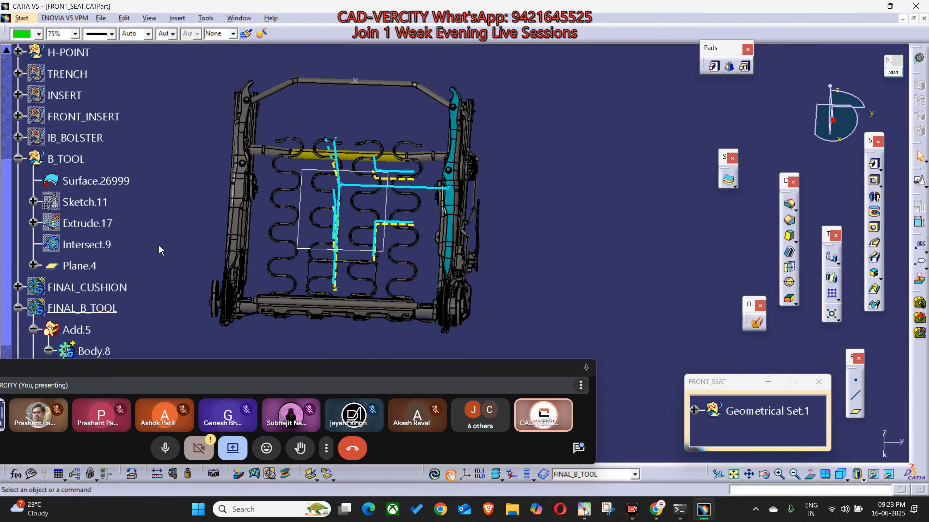
left_click(17, 308)
scroll(165, 216, "down", 3)
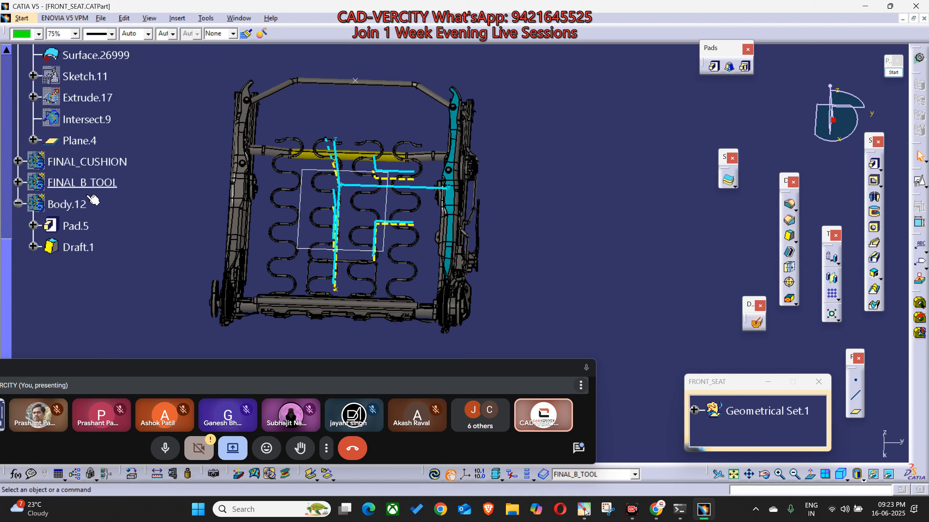
Set Body.12 as the in-work object, insert a new body after it, and hide Body.12 again.
right_click(74, 204)
left_click(143, 282)
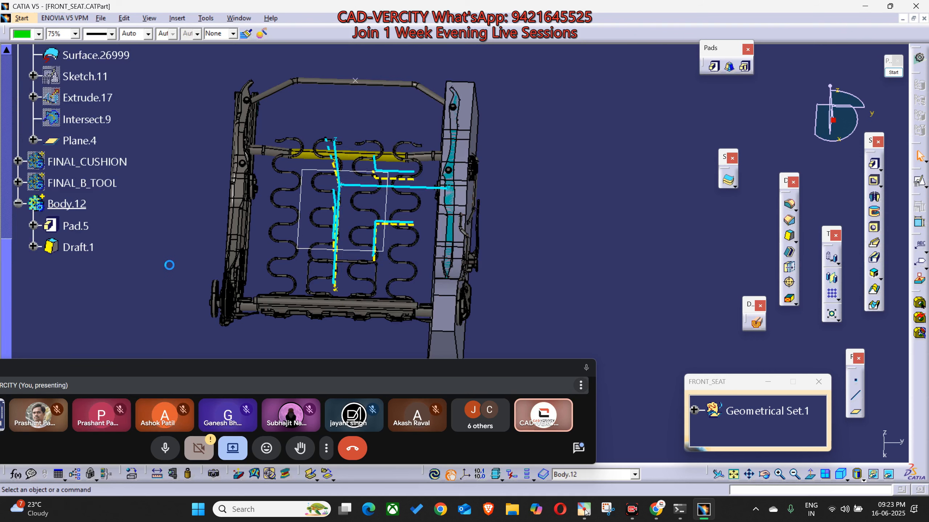
key("alt+i")
key("Return")
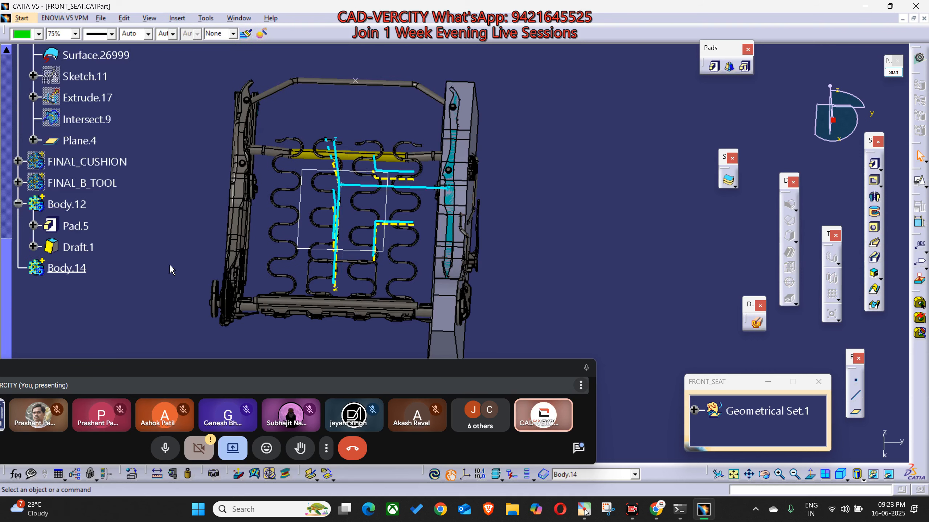
left_click(78, 206)
key("space")
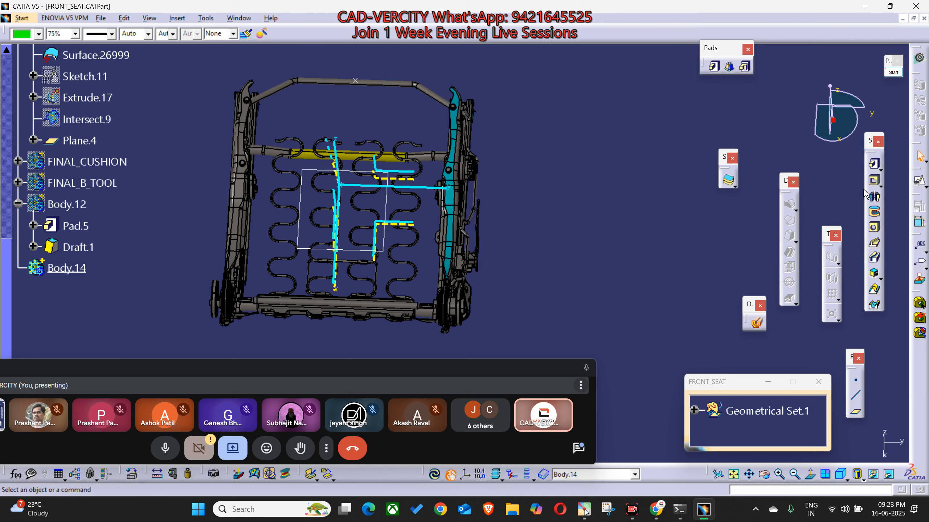
Create a positioned sketch in Body.14 on the XY plane of Axis System.5 with the H and V axes swapped.
left_click(920, 181)
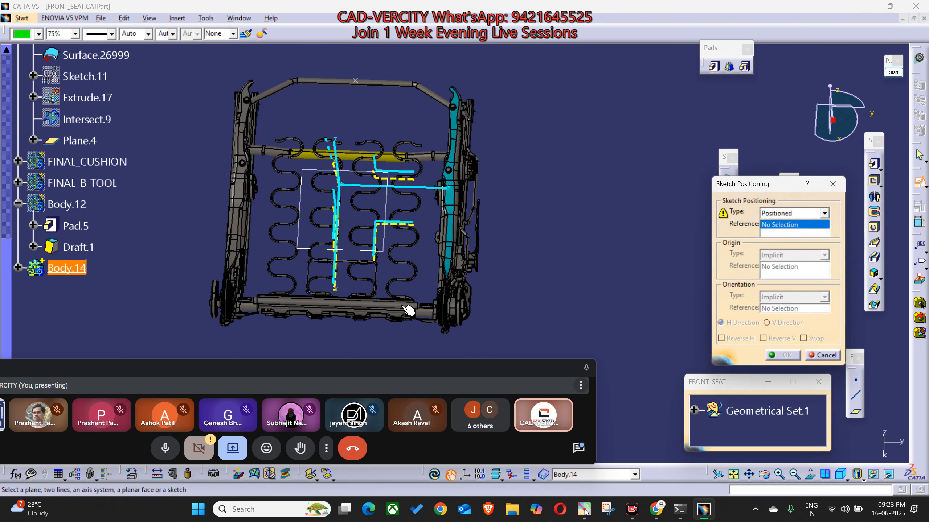
mouse_move(404, 307)
middle_mouse_down()
mouse_move(393, 175)
mouse_move(358, 70)
mouse_move(331, 64)
mouse_move(354, 85)
mouse_move(362, 131)
mouse_move(351, 181)
mouse_move(395, 216)
mouse_move(496, 240)
mouse_move(501, 269)
middle_mouse_up()
left_click(344, 200)
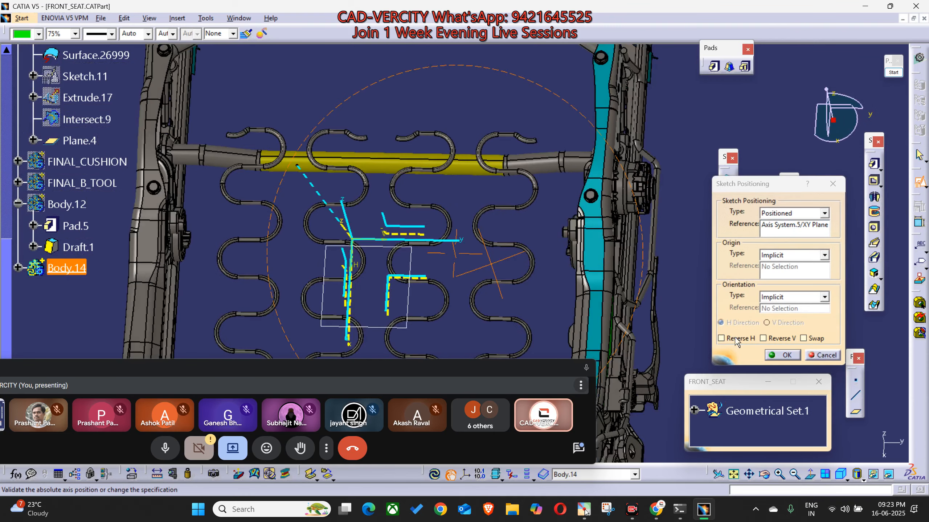
left_click(818, 337)
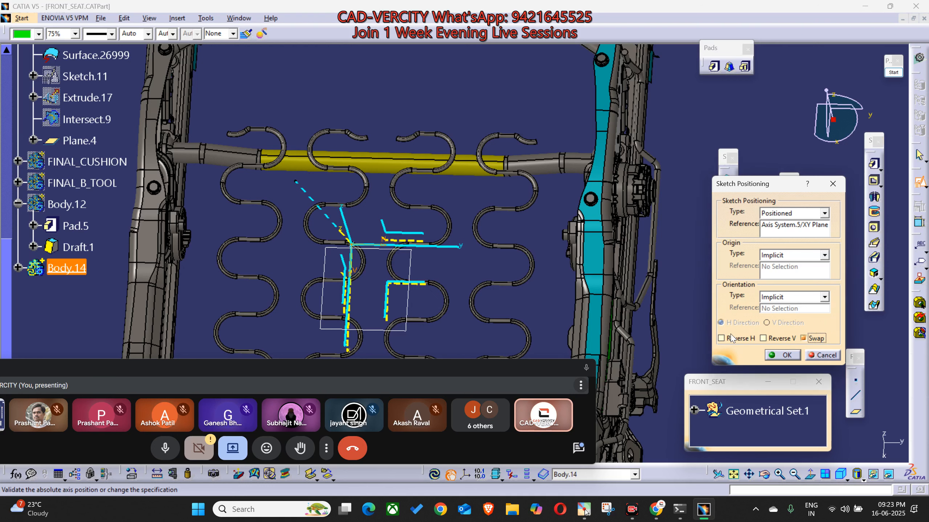
left_click(782, 355)
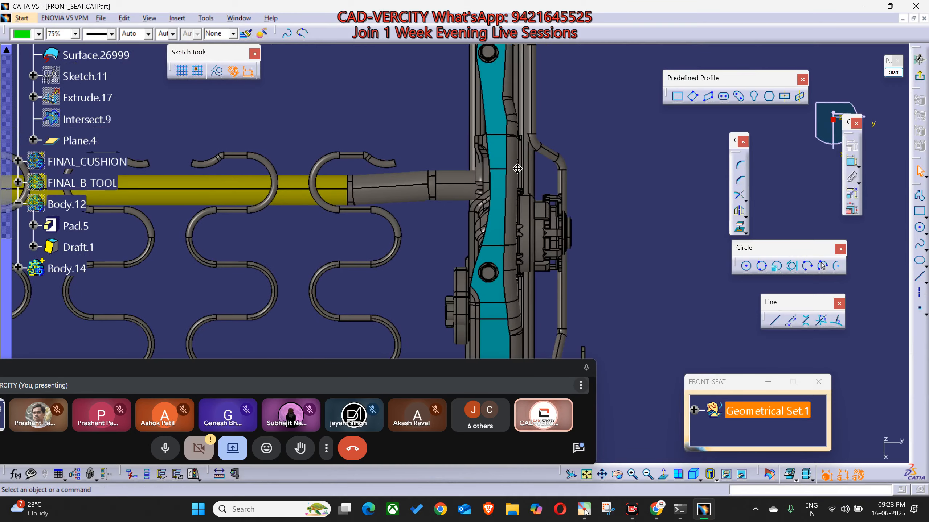
Project the seat side member's curved front-end edge and its straight outer edge into the sketch.
middle_click_drag(486, 166, 500, 201)
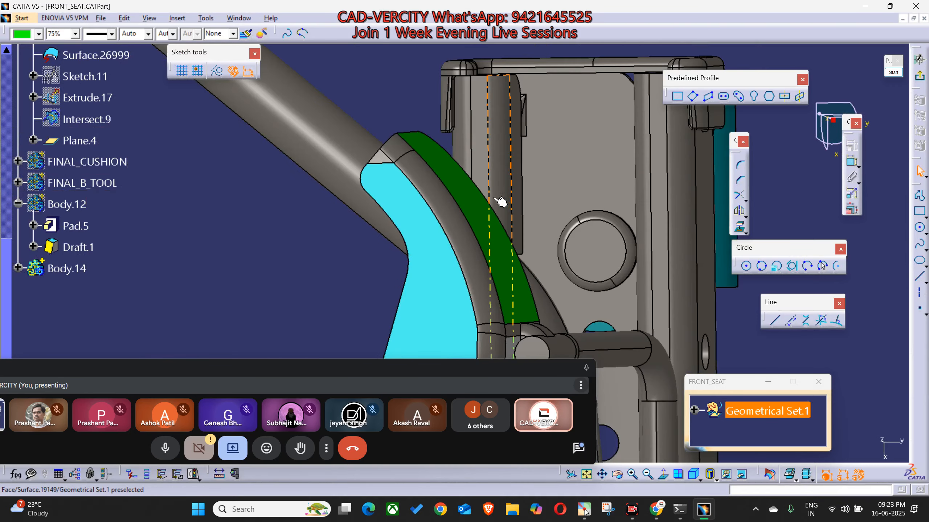
mouse_move(503, 265)
middle_mouse_down()
mouse_move(525, 246)
mouse_move(543, 122)
middle_mouse_up()
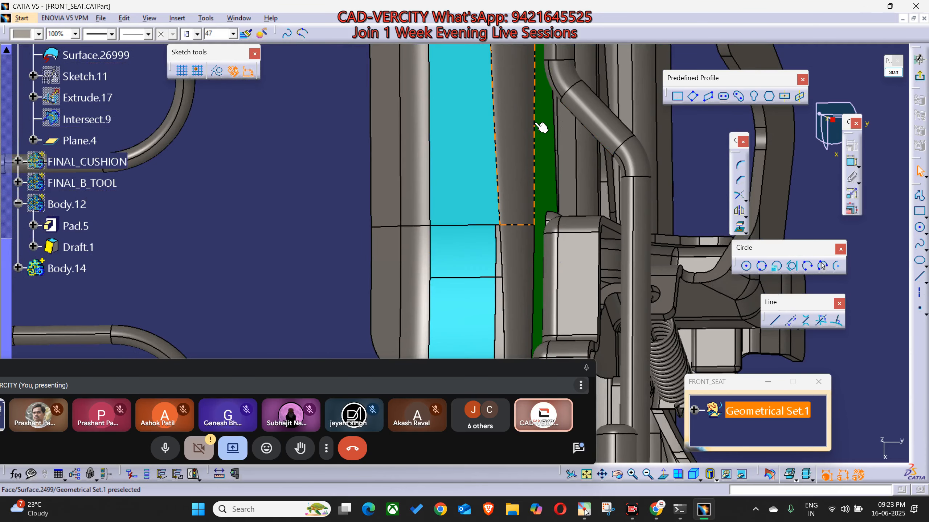
middle_click_drag(569, 90, 533, 256)
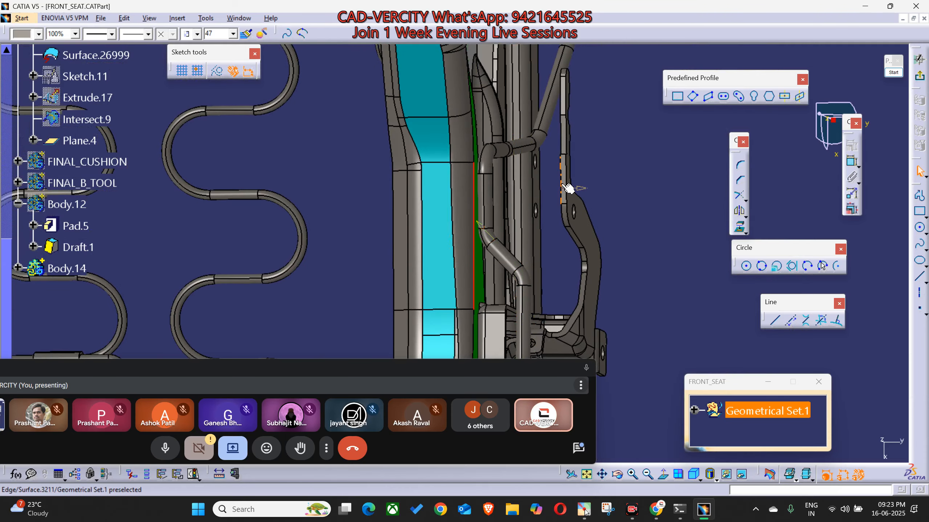
mouse_move(509, 124)
middle_mouse_down()
mouse_move(487, 255)
mouse_move(442, 243)
mouse_move(450, 213)
mouse_move(479, 219)
mouse_move(493, 245)
mouse_move(511, 220)
middle_mouse_up()
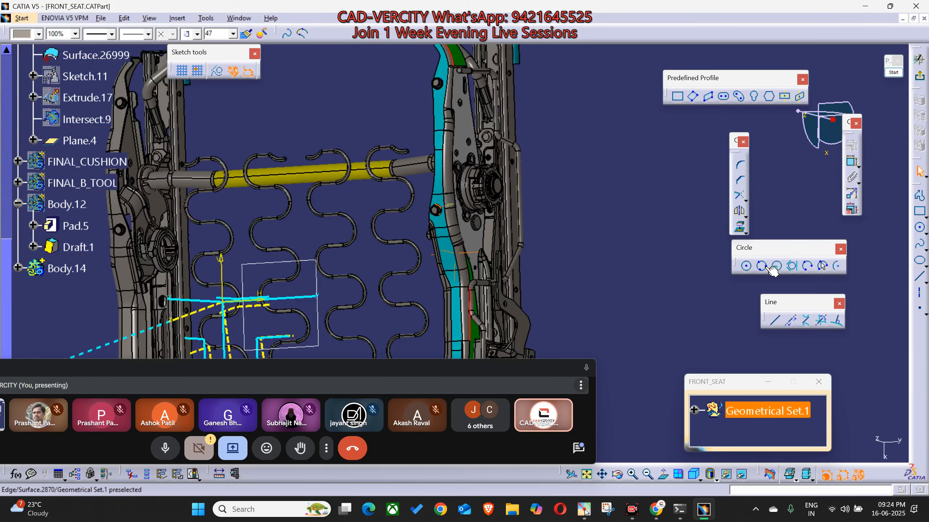
left_click(739, 230)
mouse_move(532, 193)
middle_mouse_down()
mouse_move(560, 226)
mouse_move(560, 251)
middle_mouse_up()
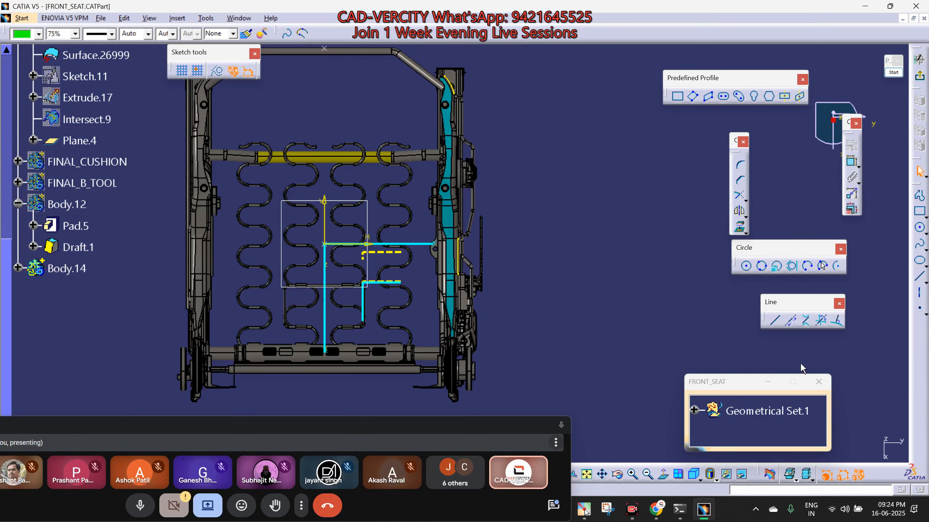
Set the sketch display to low light so the surrounding seat frame geometry is dimmed.
left_click(782, 411)
left_click(797, 480)
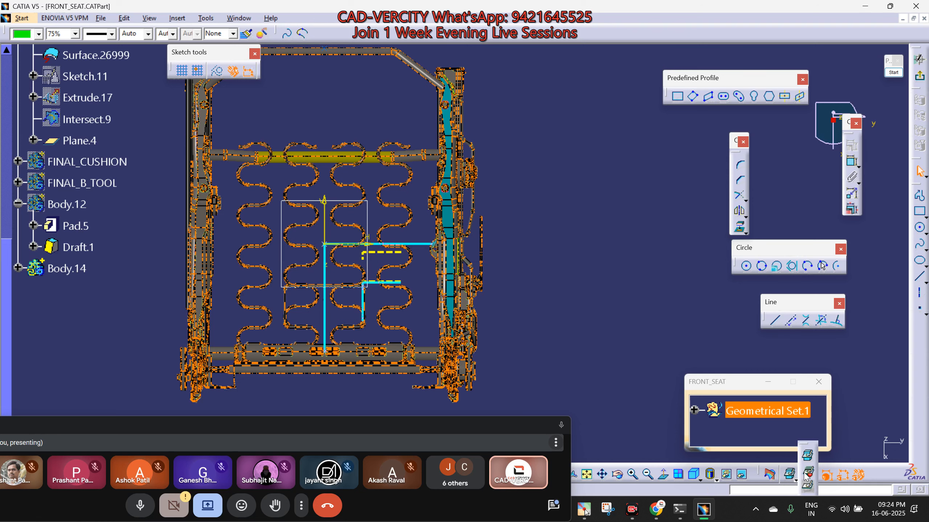
left_click(807, 472)
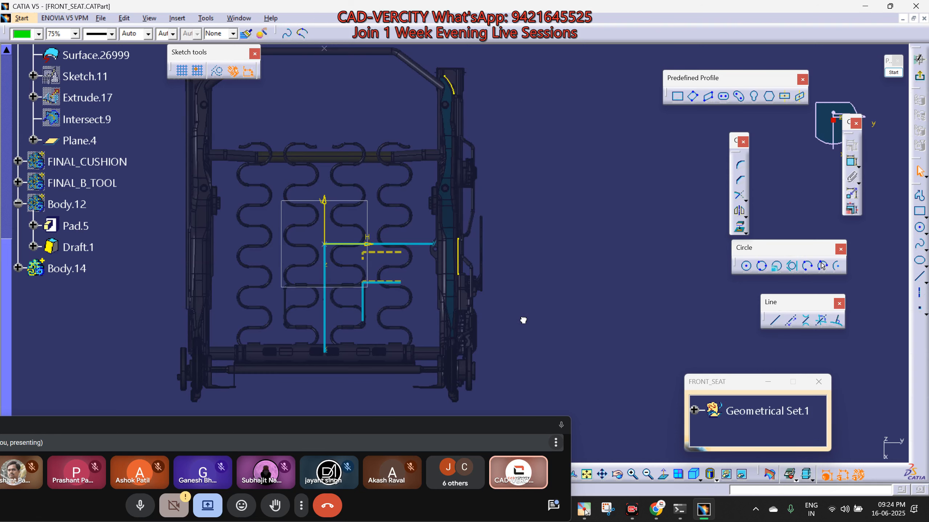
Isolate the projected arc and straight line from their source edges on the side member.
left_click(503, 274)
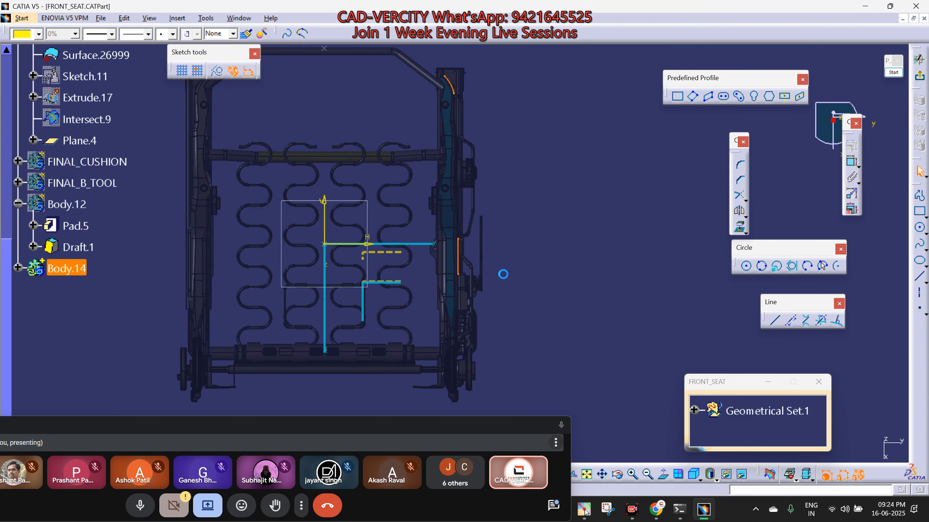
right_click(463, 253)
mouse_move(541, 417)
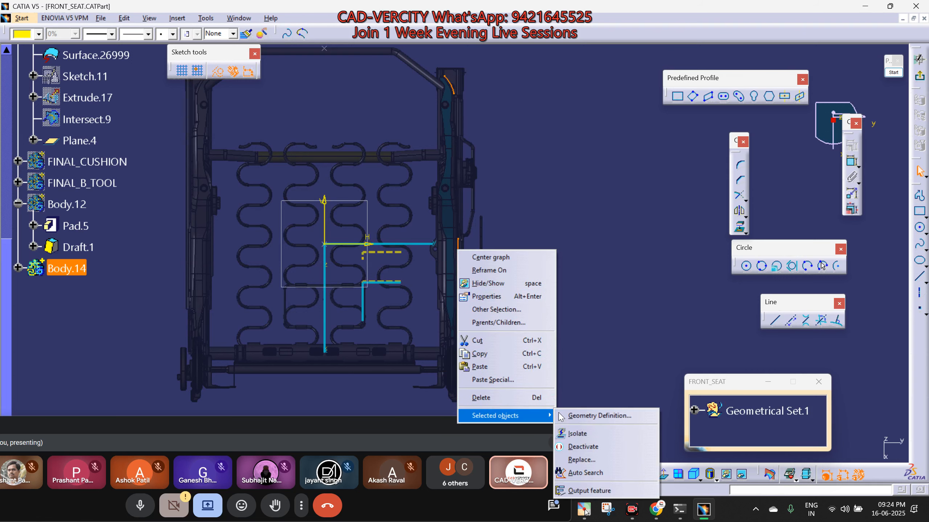
left_click(583, 433)
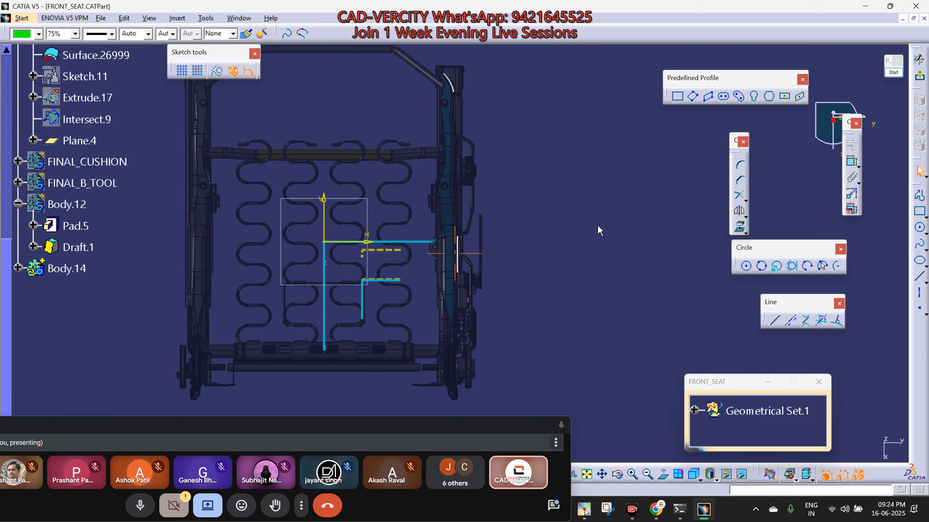
Extend the isolated arc's upper end inward over the side member's front end using Trim.
left_click(735, 199)
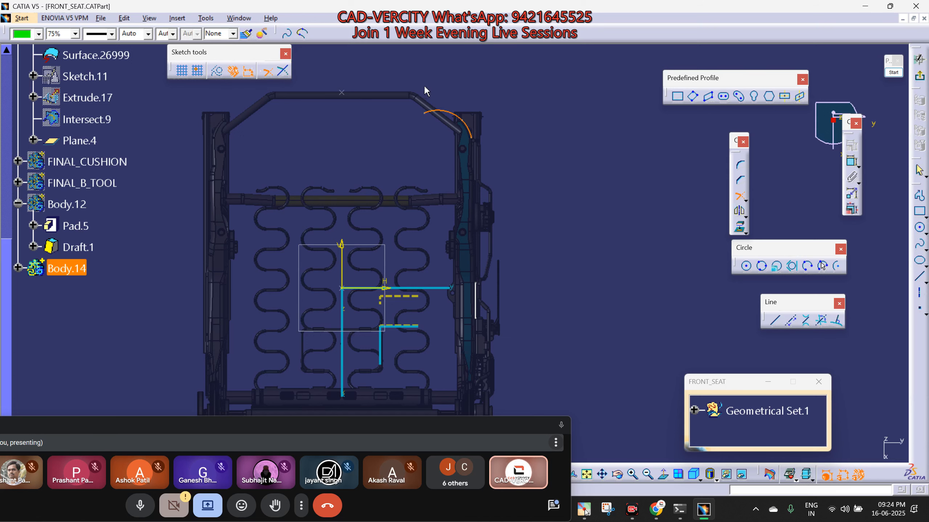
left_click(452, 95)
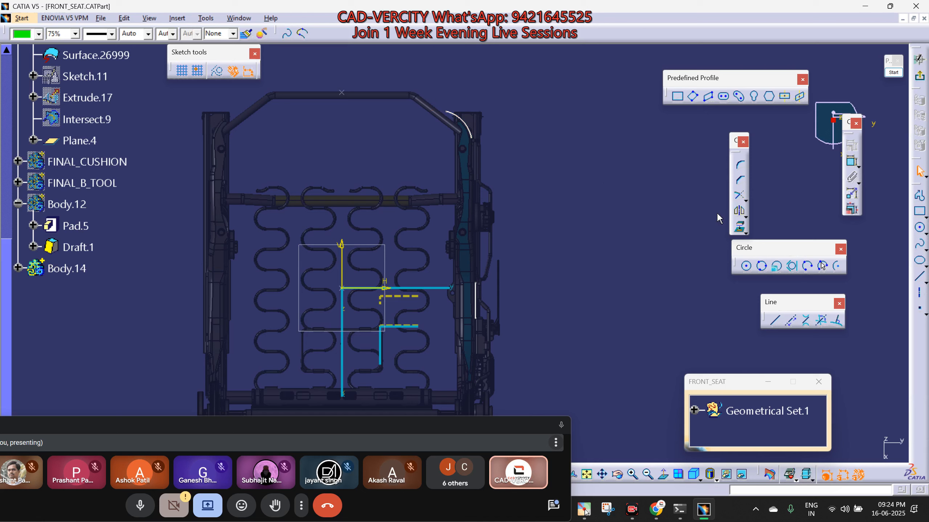
left_click(743, 198)
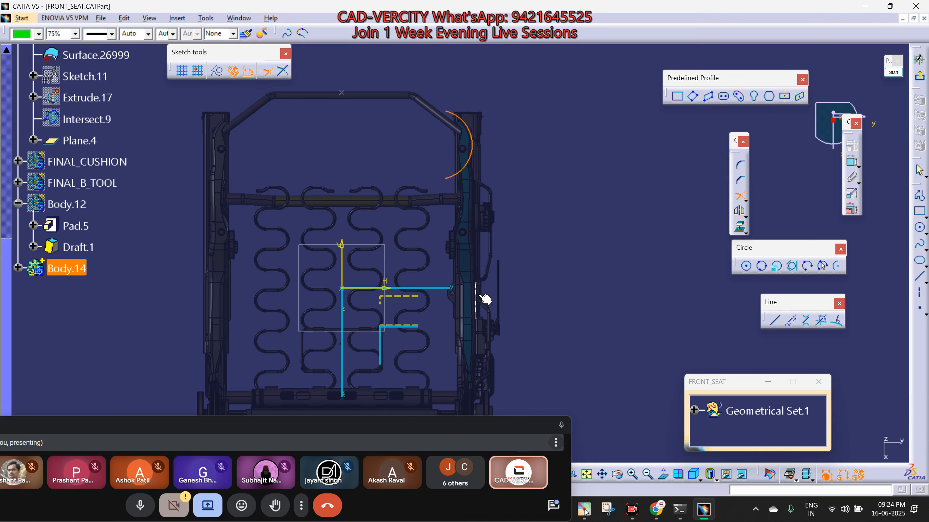
left_click(601, 183)
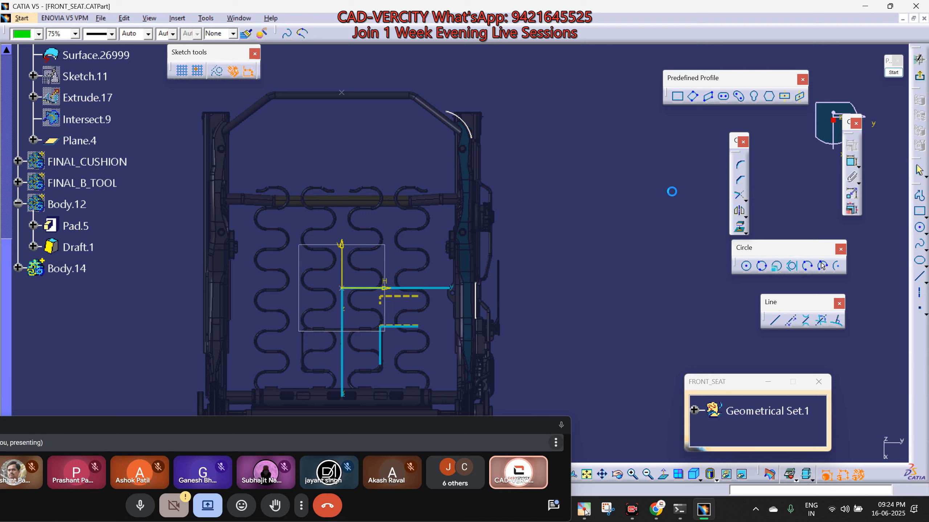
Extend the isolated vertical line at both ends so it reaches past the front and rear of the seat frame.
left_click(740, 199)
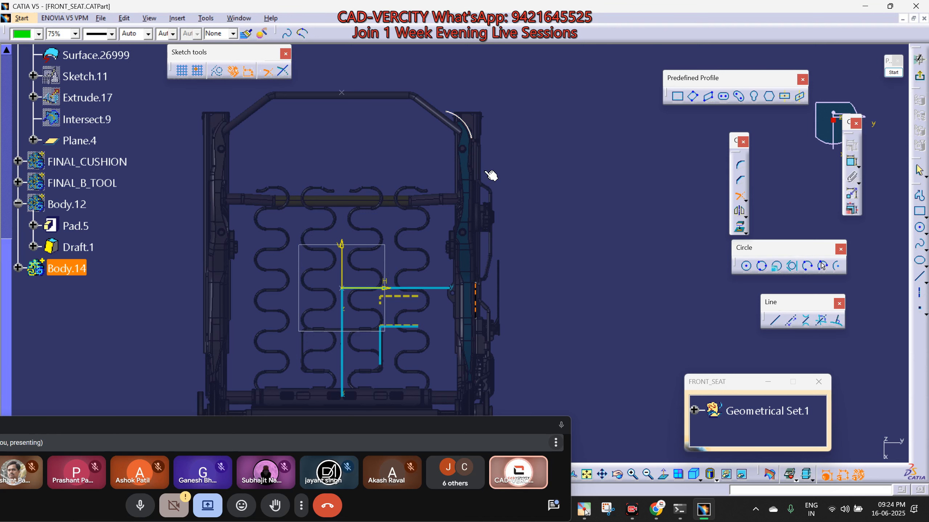
left_click(475, 104)
middle_click_drag(541, 311, 537, 193)
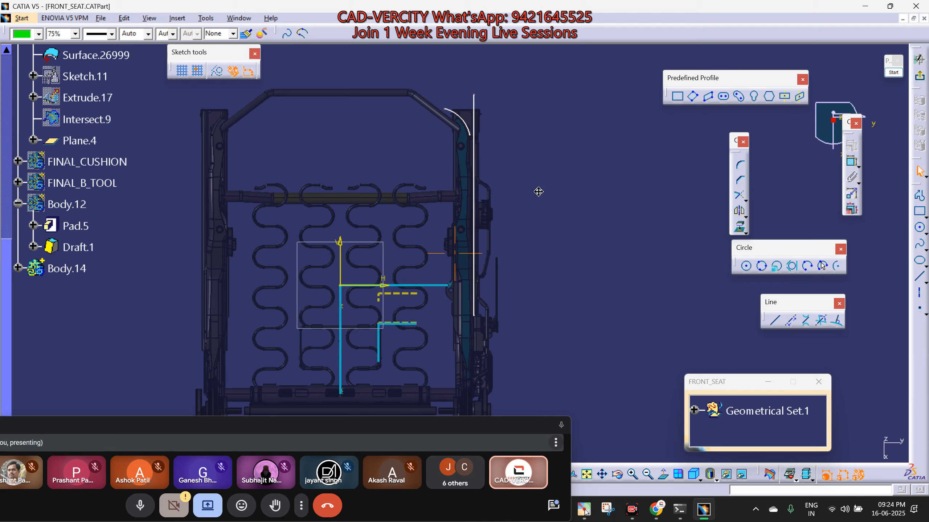
left_click(741, 196)
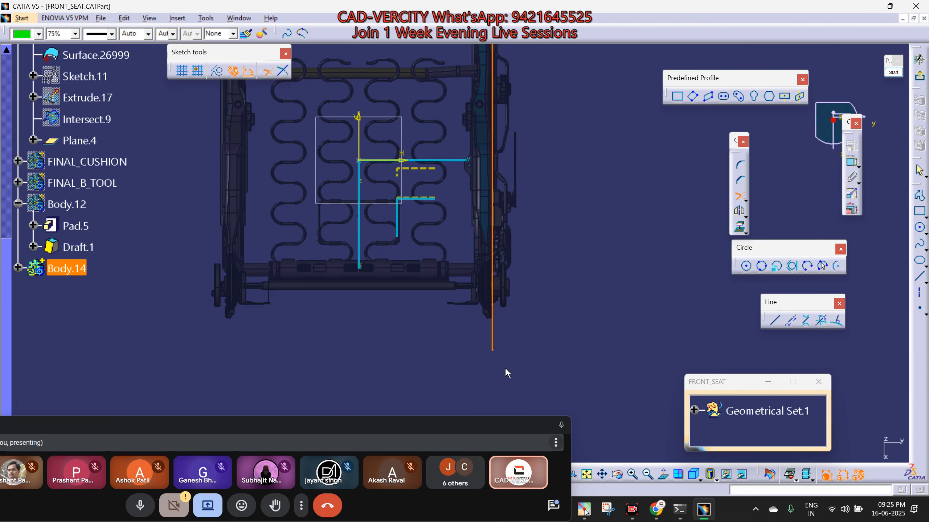
left_click(505, 390)
scroll(527, 261, "up", 1)
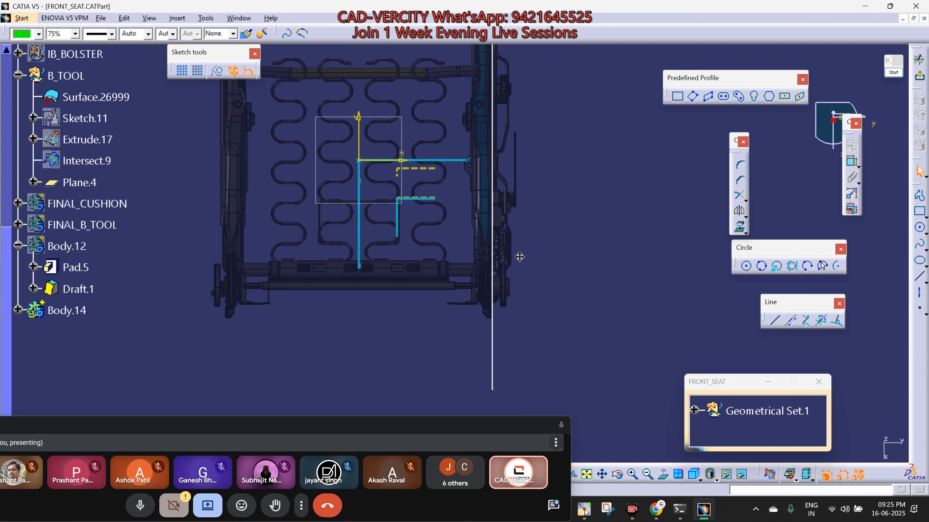
Draw a line from the arc's lower endpoint, tangent to the arc and running down across the vertical line.
middle_click_drag(519, 258, 551, 261)
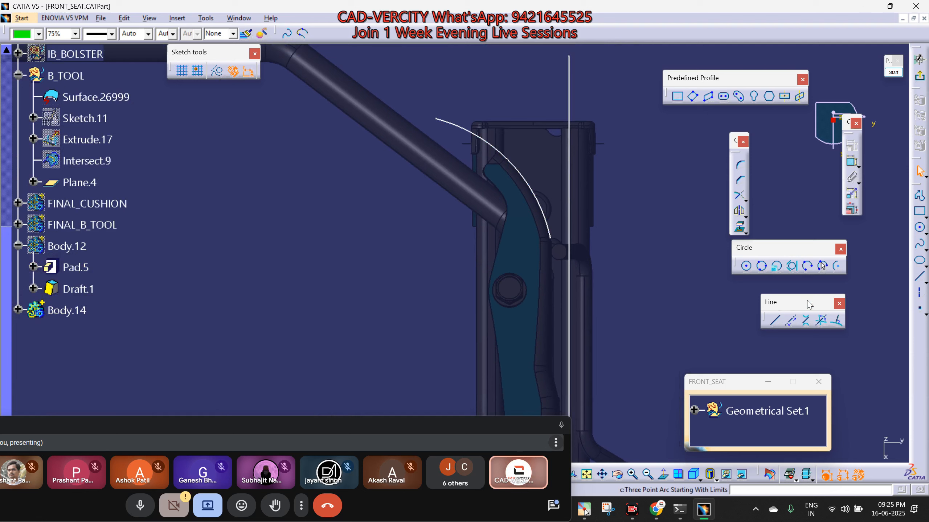
left_click(776, 322)
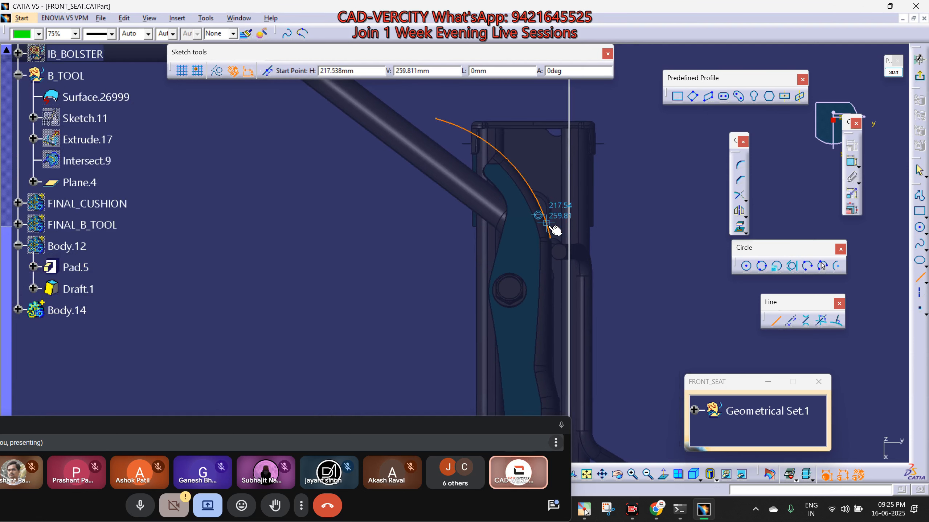
left_click(555, 238)
right_click(543, 219)
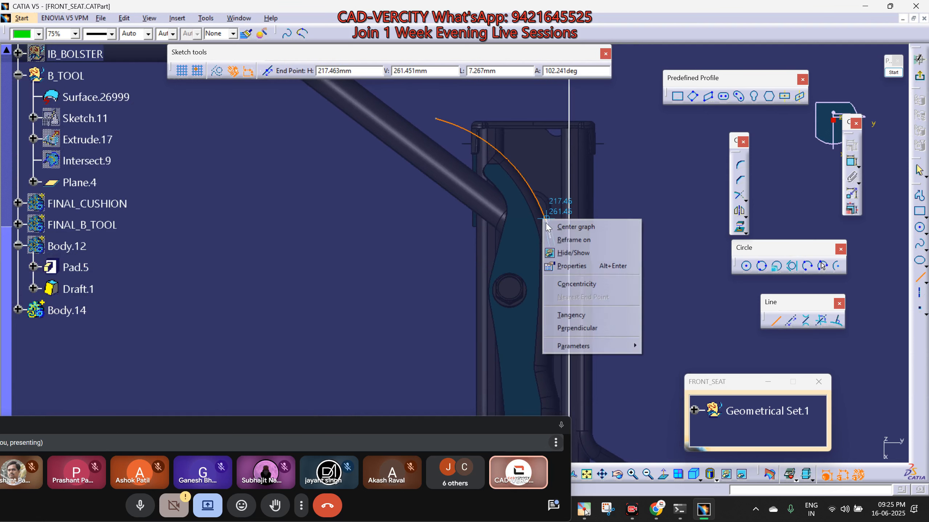
left_click(578, 315)
left_click(587, 409)
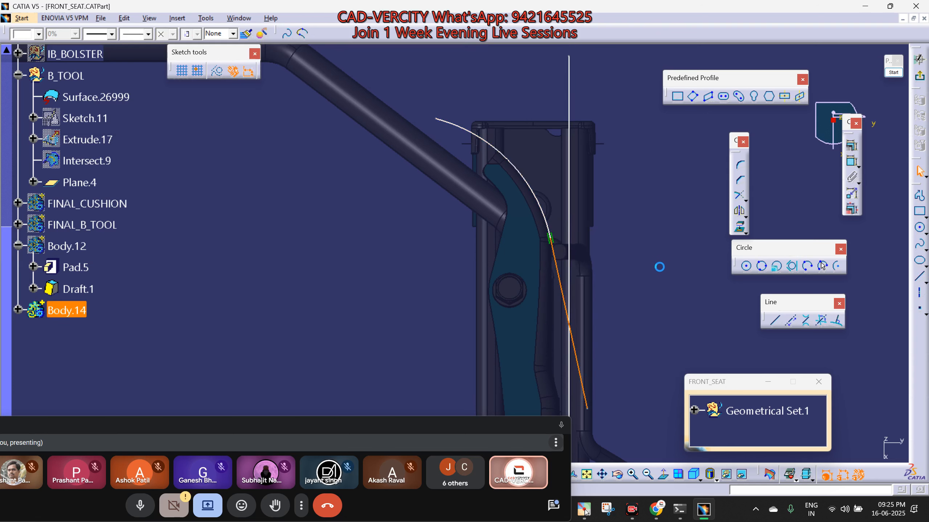
Fix the extended arc and the long vertical line in the sketch.
left_click(540, 208)
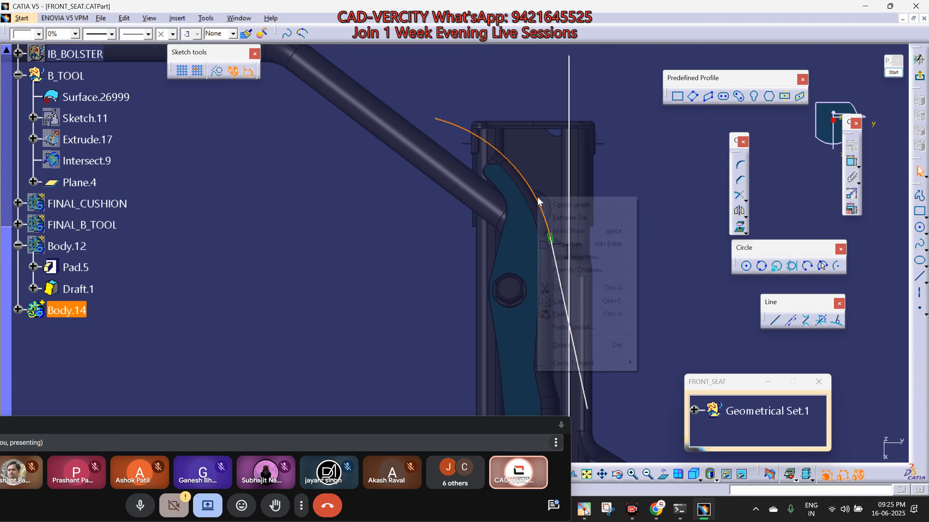
right_click(540, 207)
mouse_move(618, 361)
left_click(652, 381)
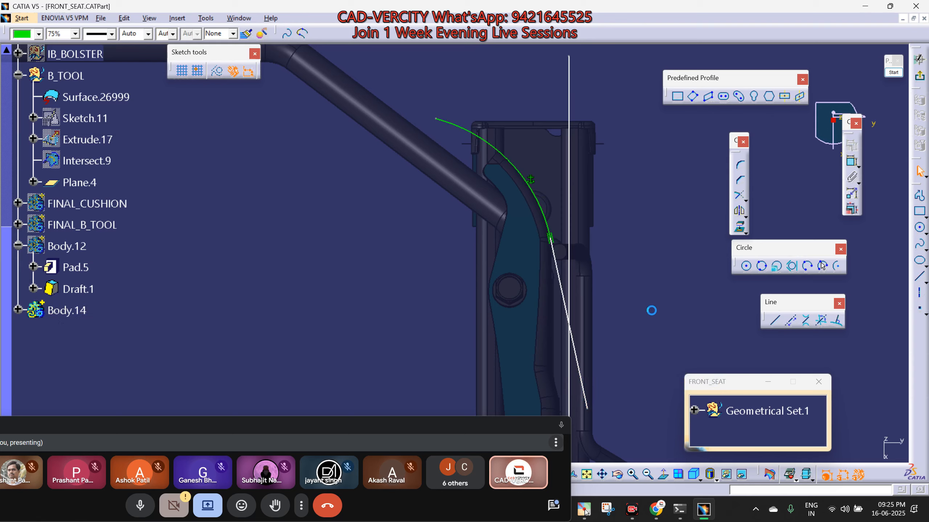
middle_click_drag(600, 248, 610, 211, "ctrl")
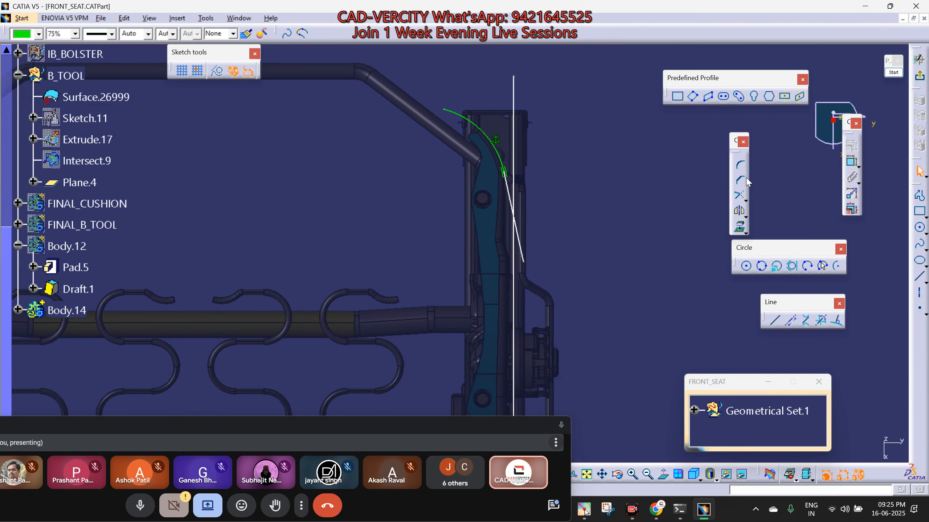
right_click(513, 323)
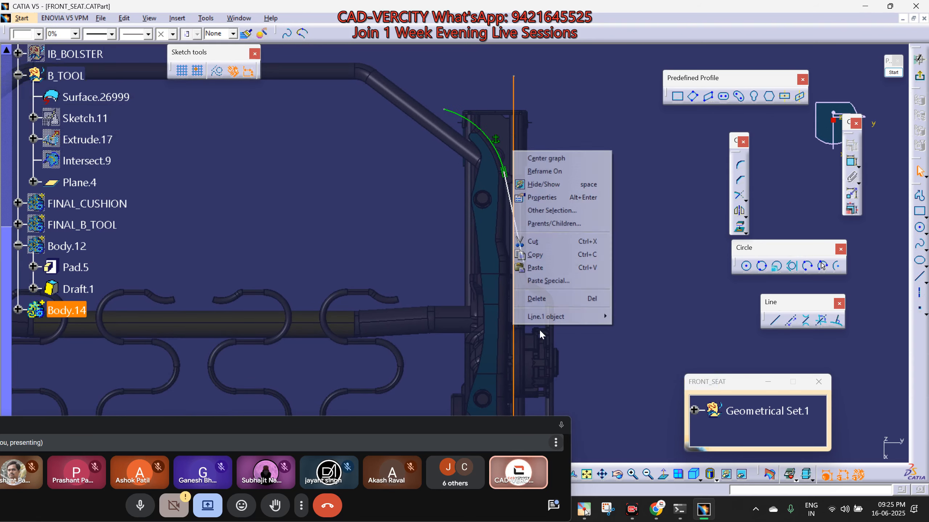
mouse_move(570, 375)
left_click(633, 334)
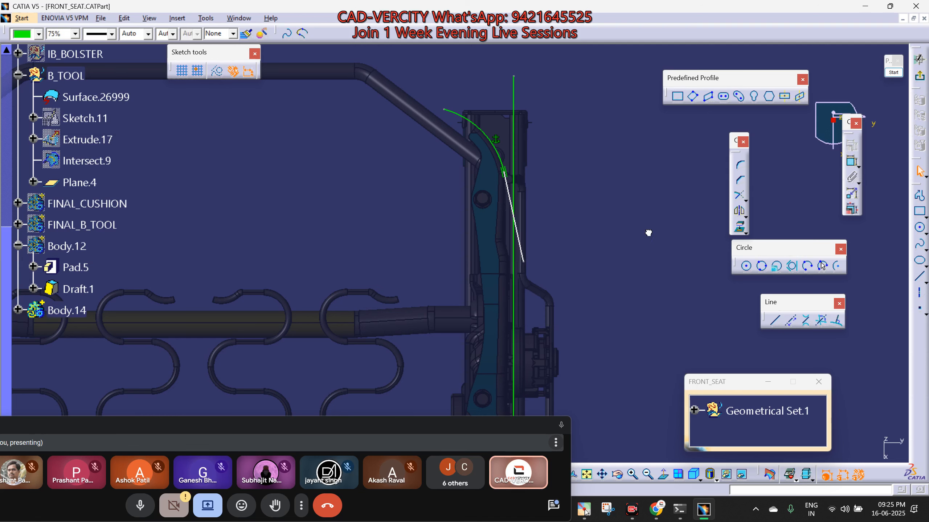
Trim the slanted line and the long vertical line to each other at their intersection beside the seat frame.
left_click(738, 197)
left_click(507, 191)
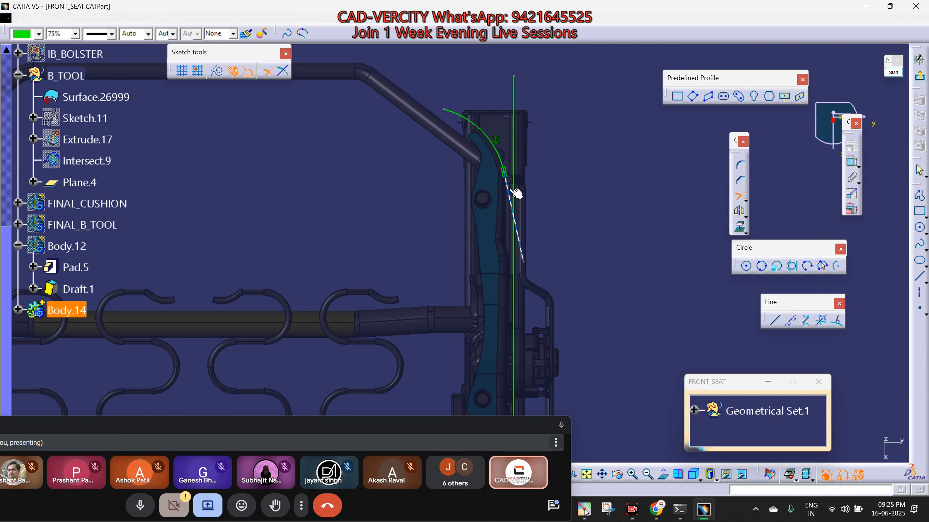
left_click(515, 256)
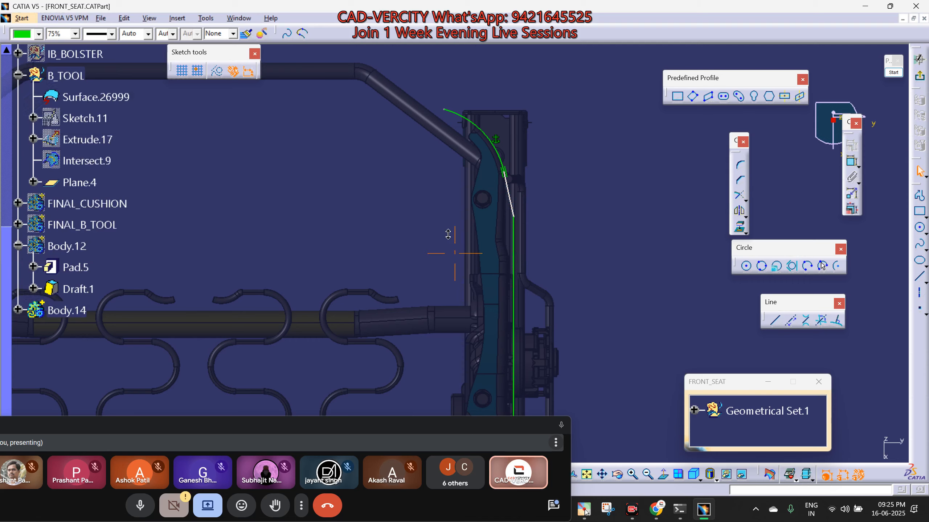
Close the sketch with a profile from the arc's upper end, via the vertical axis, around to the vertical line's lower end, with a lower edge about 221 mm long.
middle_click_drag(448, 234, 470, 240)
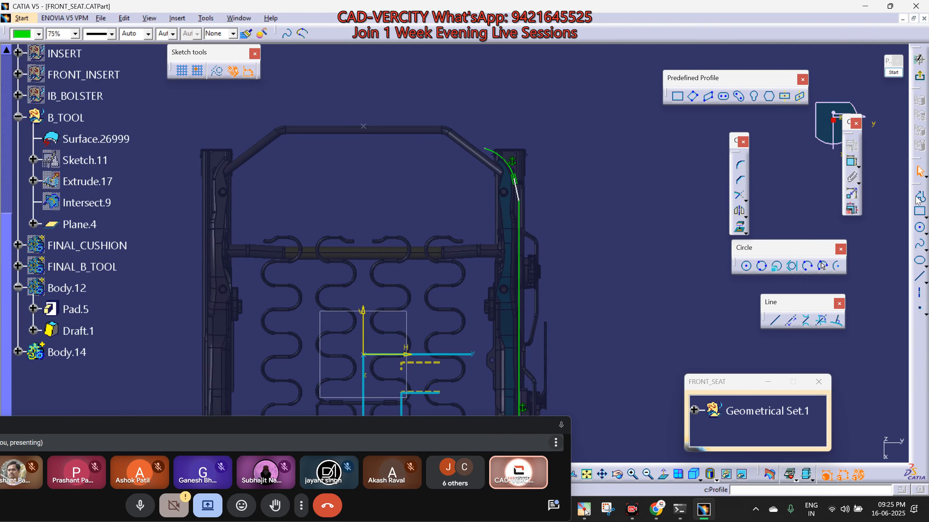
left_click(918, 200)
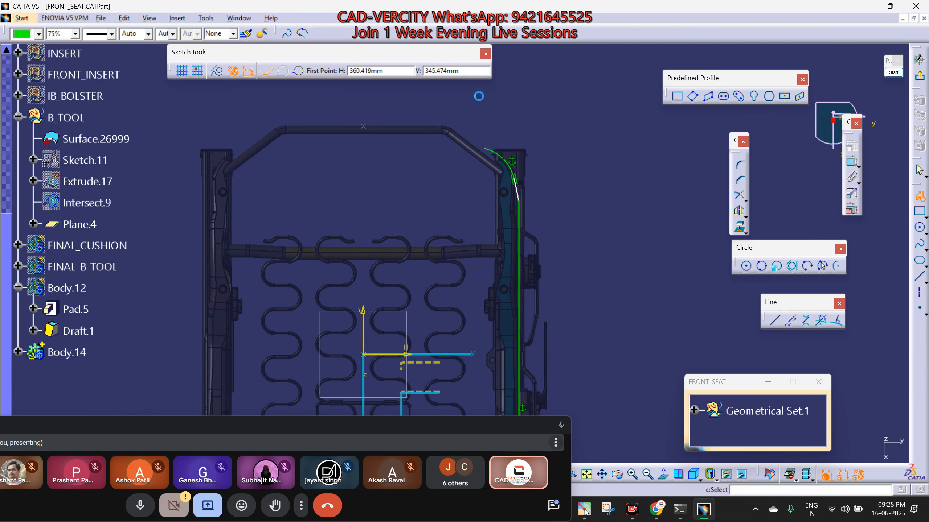
left_click(485, 150)
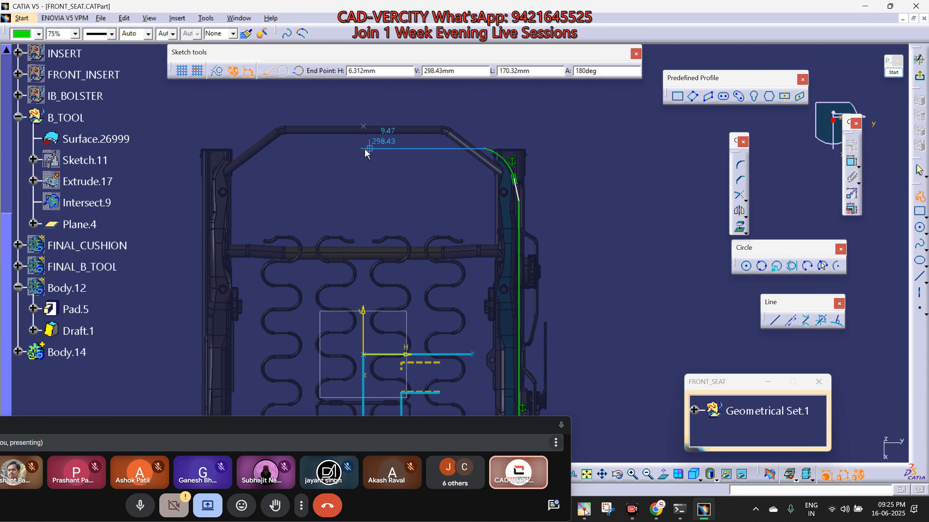
left_click(364, 149)
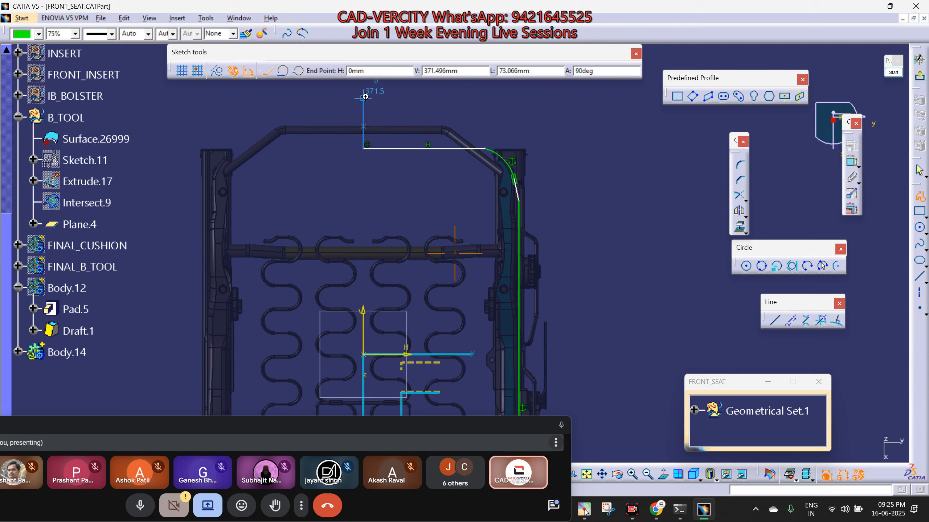
middle_click_drag(364, 94, 364, 218)
left_click(363, 141)
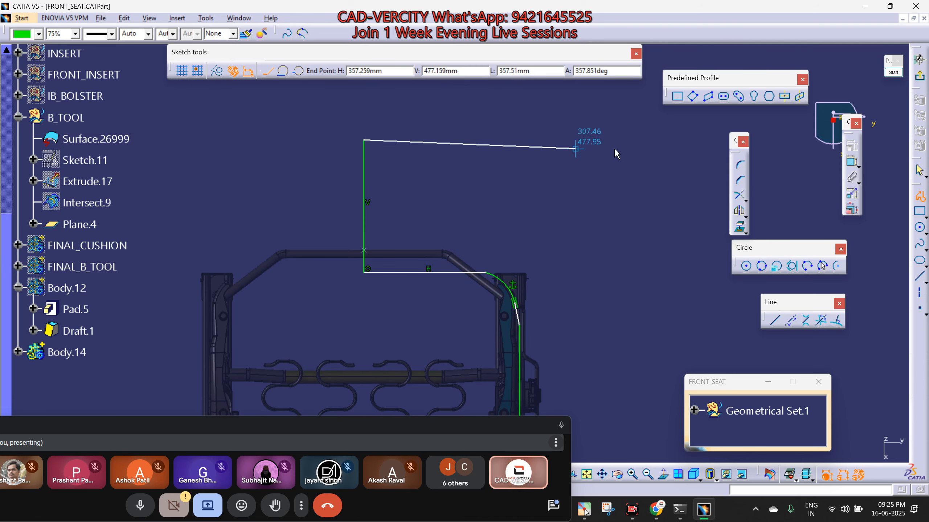
left_click(672, 141)
middle_click_drag(657, 274, 591, 377)
middle_click_drag(588, 289, 591, 165)
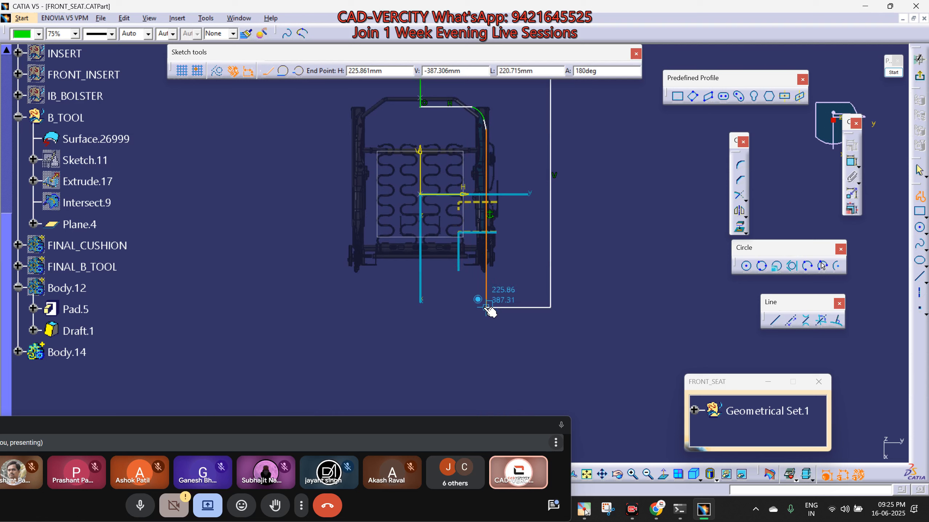
key("Escape")
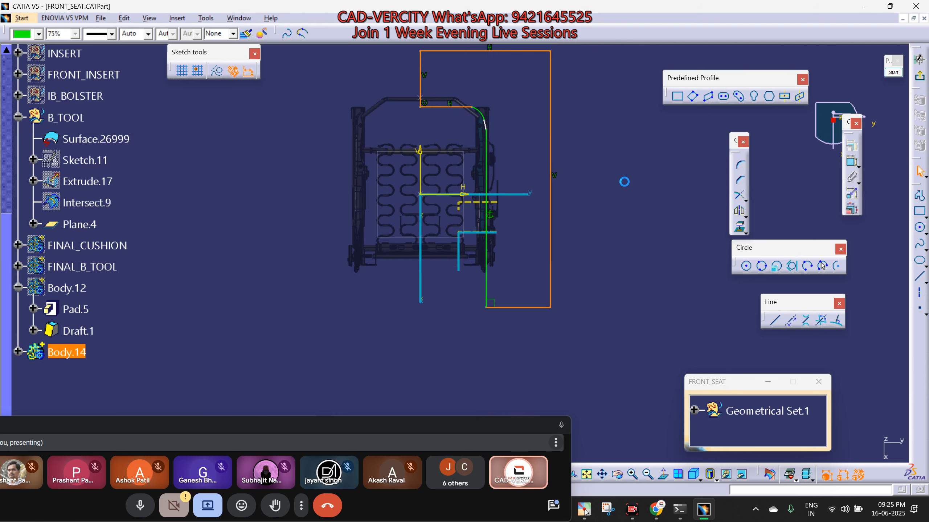
left_click(625, 185)
middle_click_drag(625, 185, 626, 214)
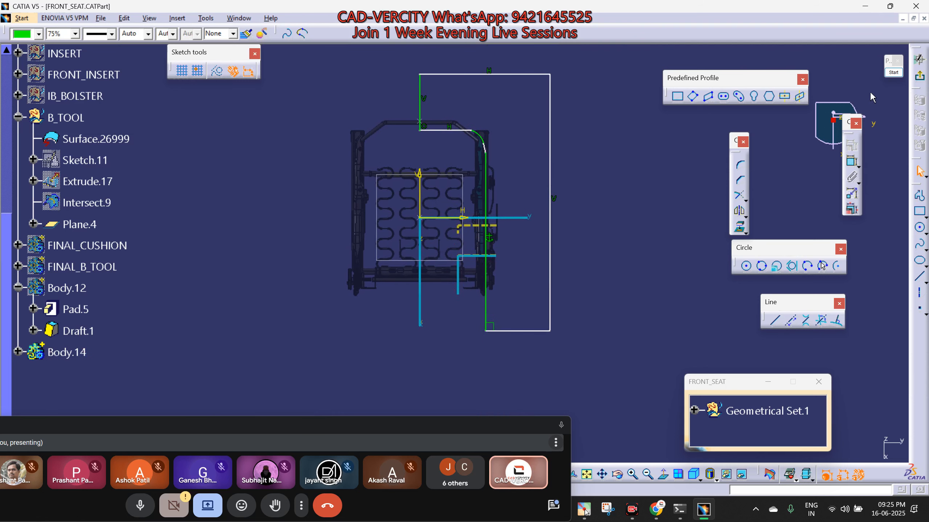
Exit the sketch and extrude the closed profile as a pad, moving its limits to span from just below the sketch plane to below the seat frame.
mouse_move(551, 160)
middle_mouse_down()
mouse_move(552, 214)
mouse_move(595, 130)
mouse_move(568, 221)
middle_mouse_up()
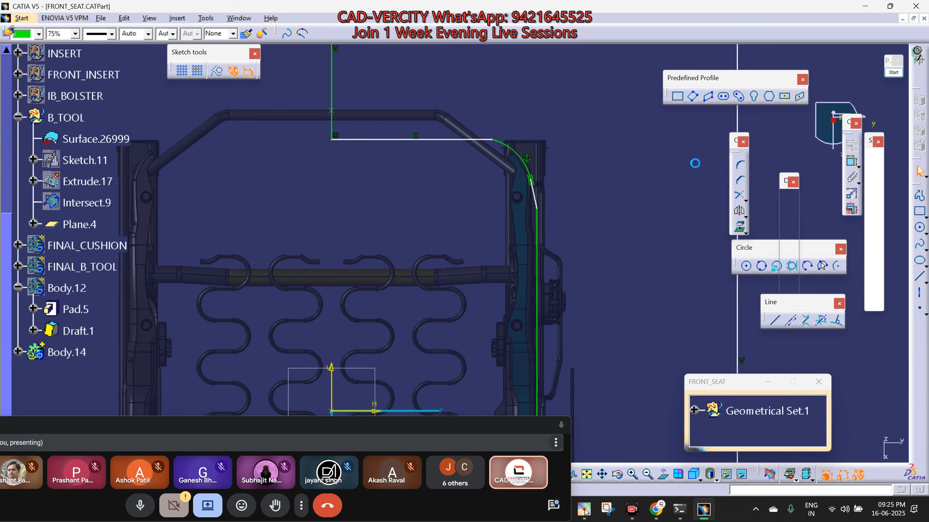
mouse_move(527, 333)
middle_mouse_down()
mouse_move(266, 217)
mouse_move(334, 325)
mouse_move(667, 132)
middle_mouse_up()
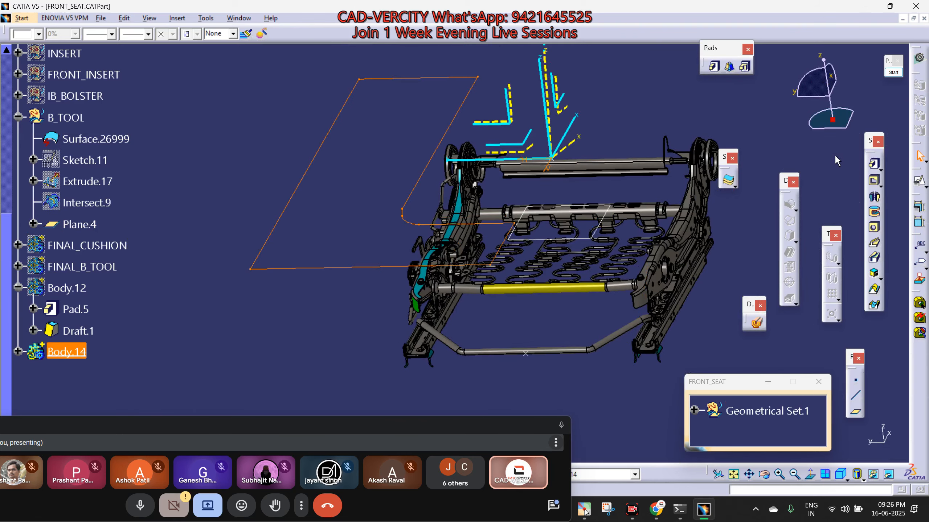
left_click(874, 166)
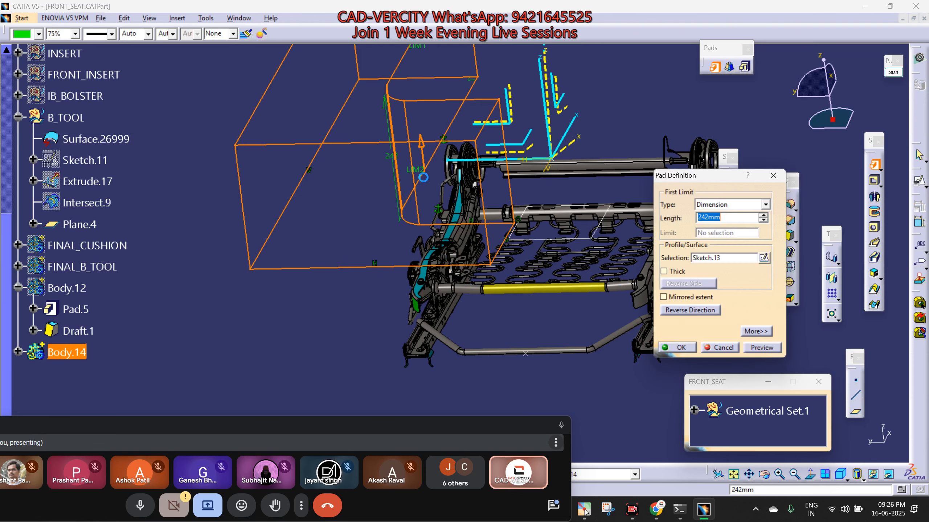
middle_click_drag(418, 175, 414, 298)
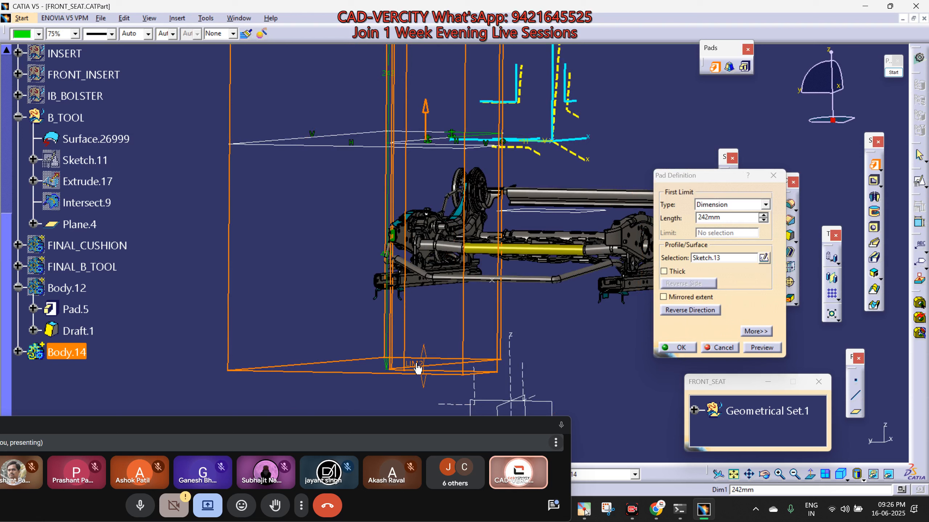
middle_click_drag(425, 290, 410, 138)
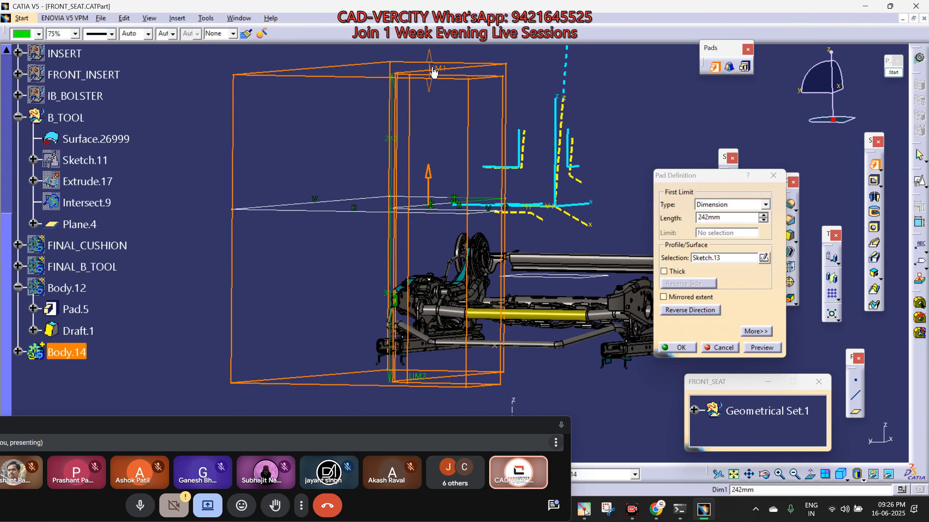
left_click_drag(428, 115, 419, 212)
left_click(677, 348)
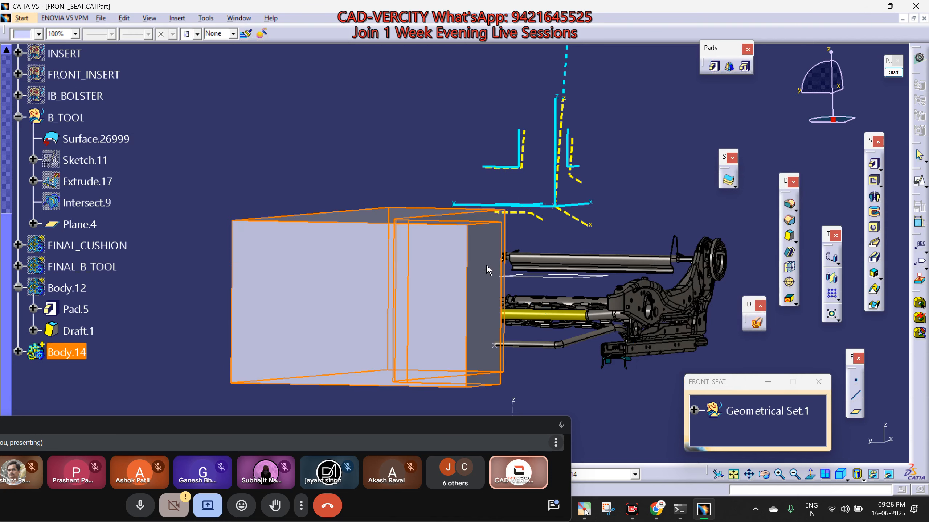
Start a draft on the pad's inner side faces, selecting the long wall, the rounded corner and the short wall.
middle_click_drag(618, 329, 616, 278)
middle_click_drag(520, 288, 572, 270)
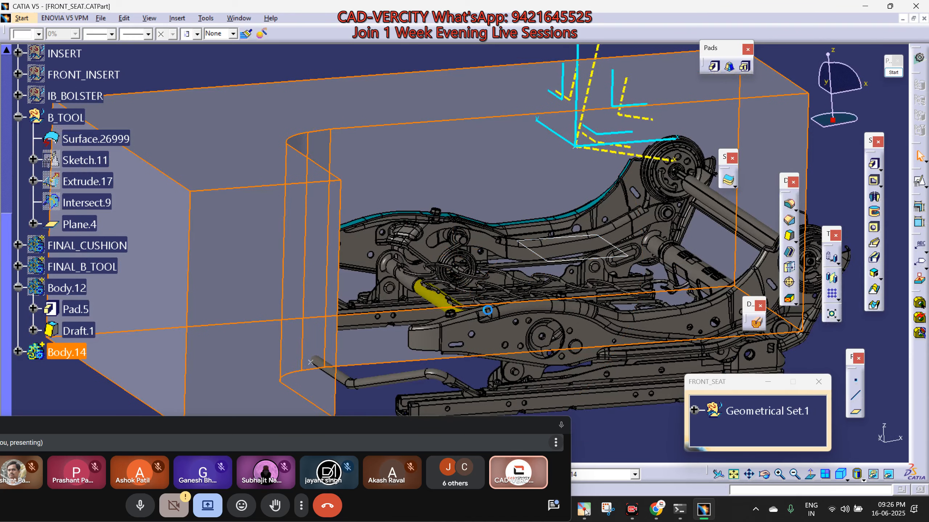
left_click(385, 369)
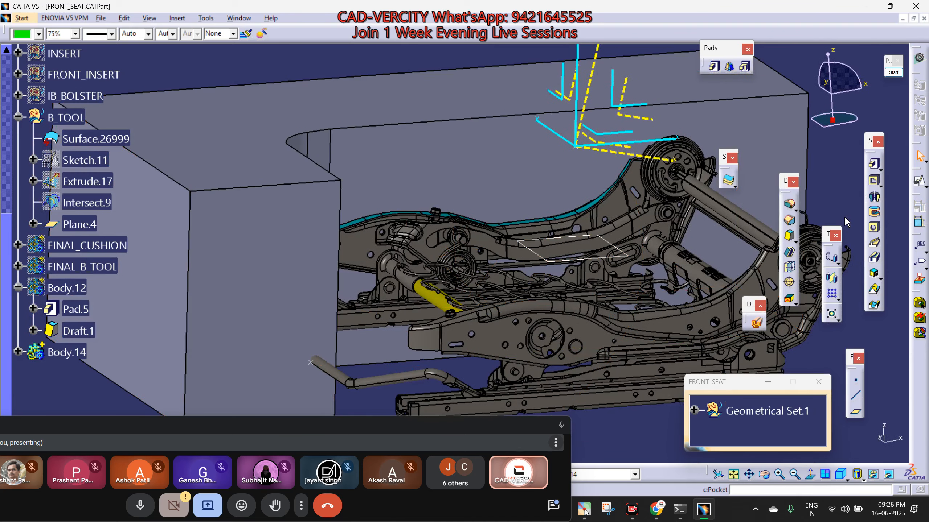
left_click(870, 237)
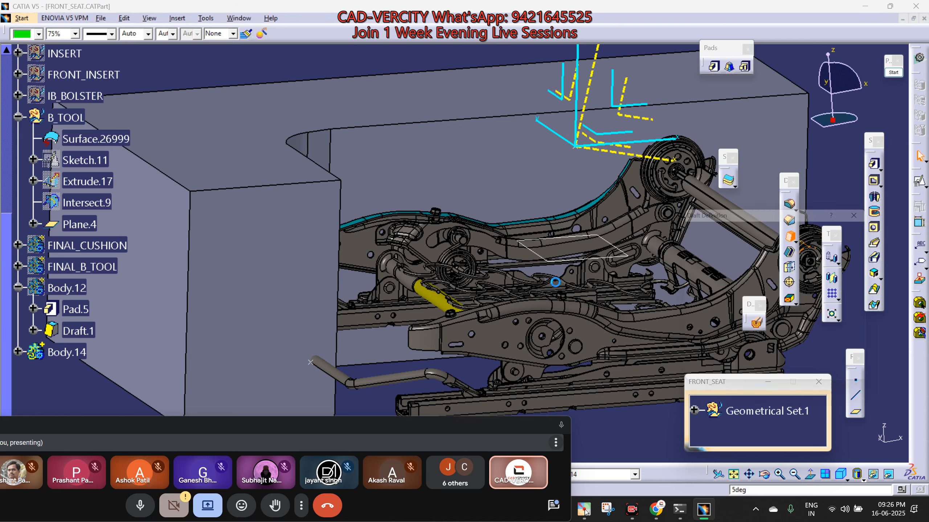
middle_click_drag(424, 289, 301, 257)
left_click(342, 217)
left_click(302, 257)
left_click(770, 304)
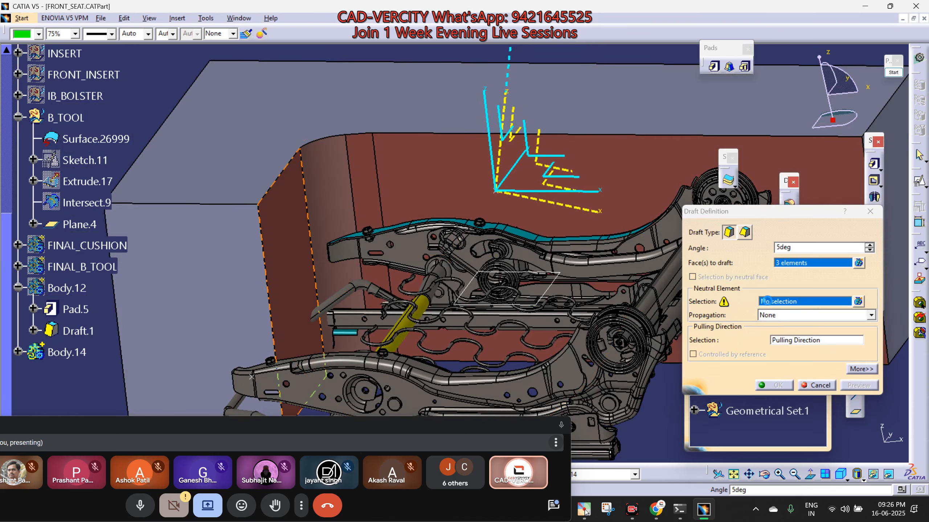
Set Plane.4 as the draft's neutral element, the MTD axis as pulling direction, and the angle to 1 deg.
middle_click_drag(523, 293, 574, 291)
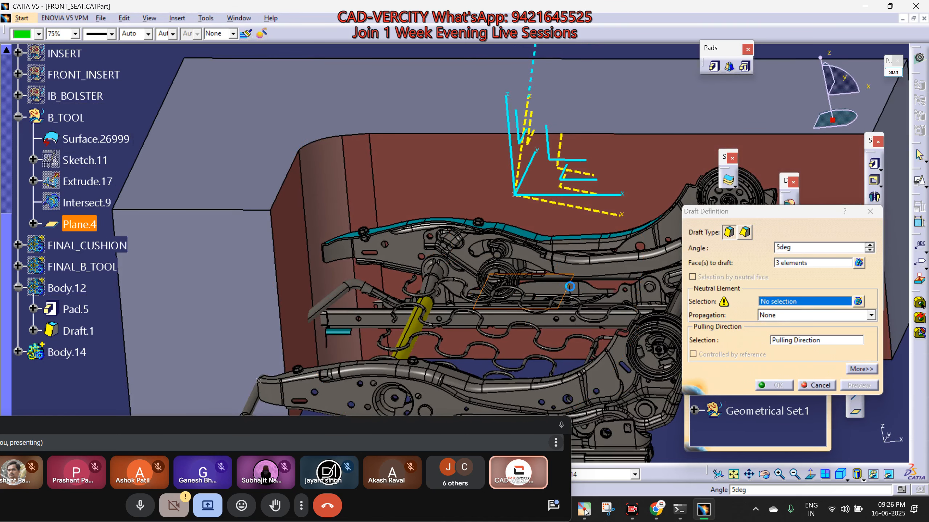
left_click(569, 287)
left_click(796, 340)
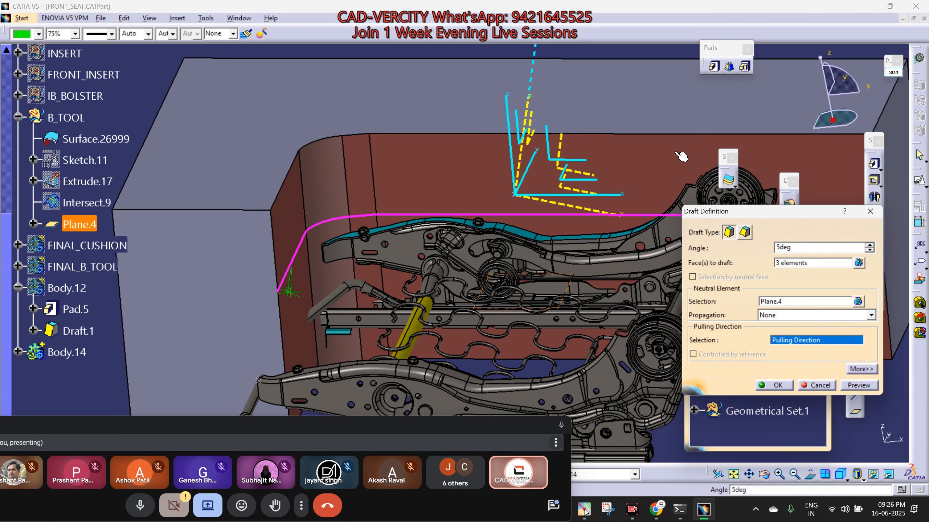
left_click(534, 63)
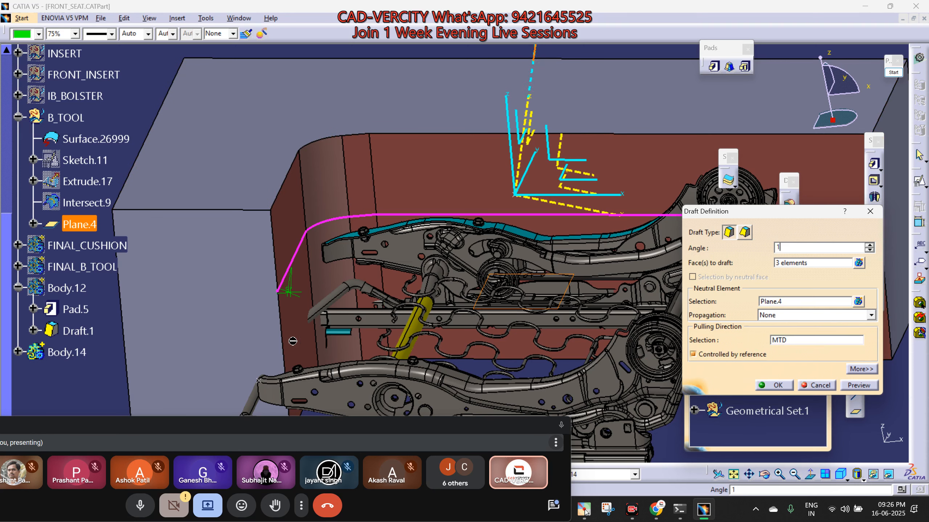
middle_click_drag(293, 341, 602, 279)
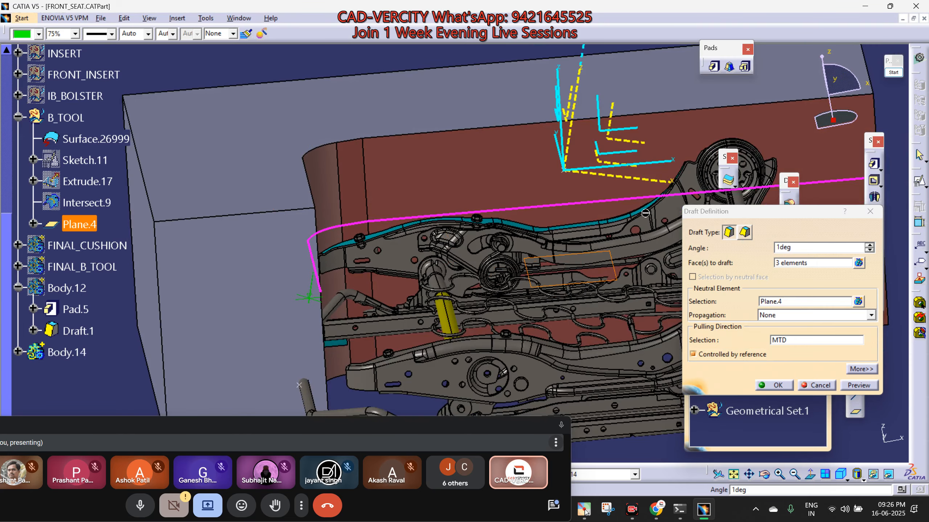
middle_click_drag(645, 213, 606, 245)
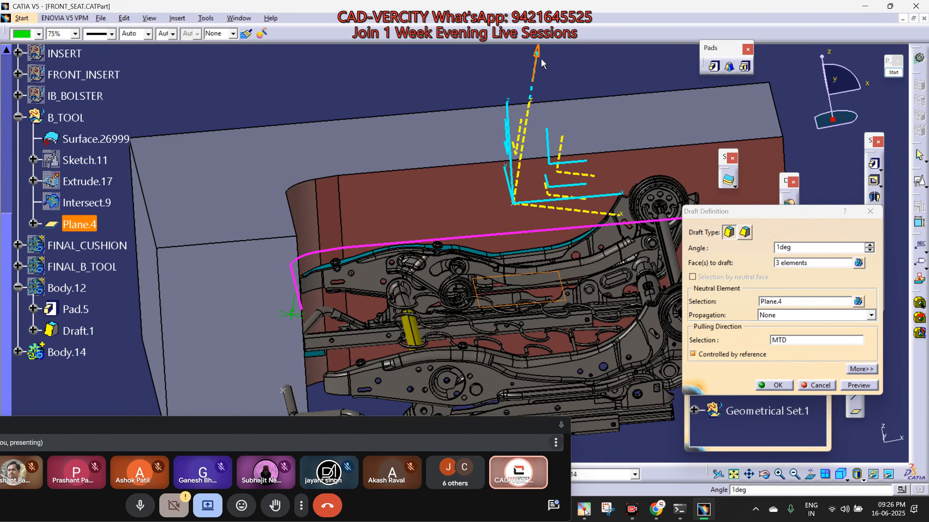
Try to preview and apply the draft with the MTD pulling direction, declining to deactivate it.
left_click(853, 387)
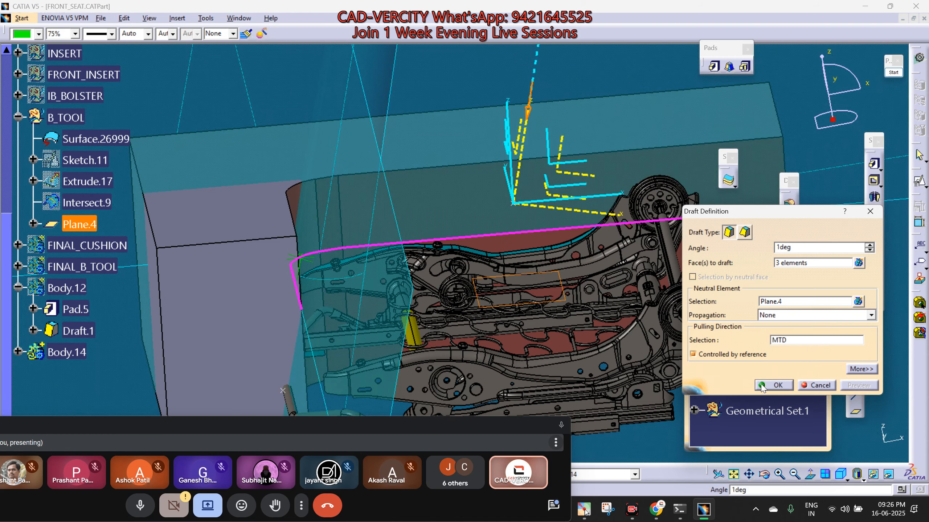
left_click(772, 385)
left_click(540, 278)
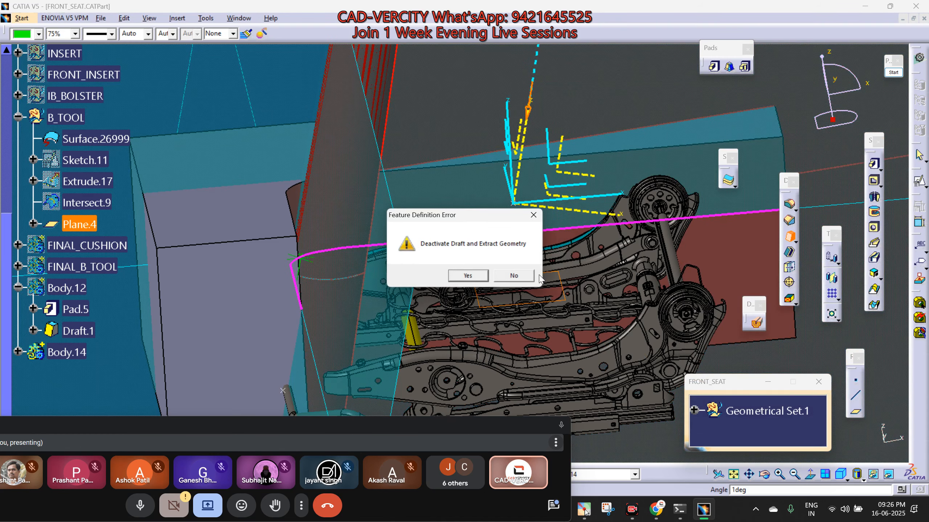
left_click(527, 279)
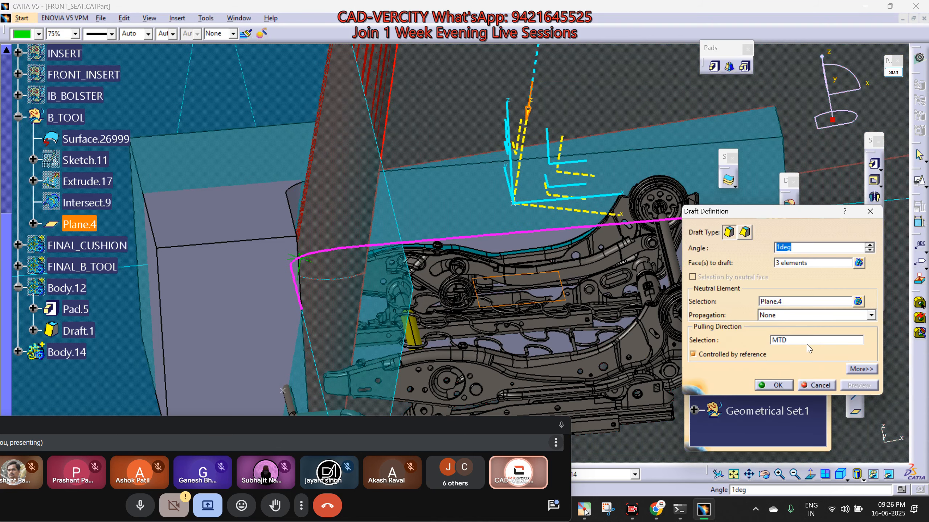
Use the pad's upper face as the draft's pulling direction, reverse it, and apply the draft.
left_click(279, 195)
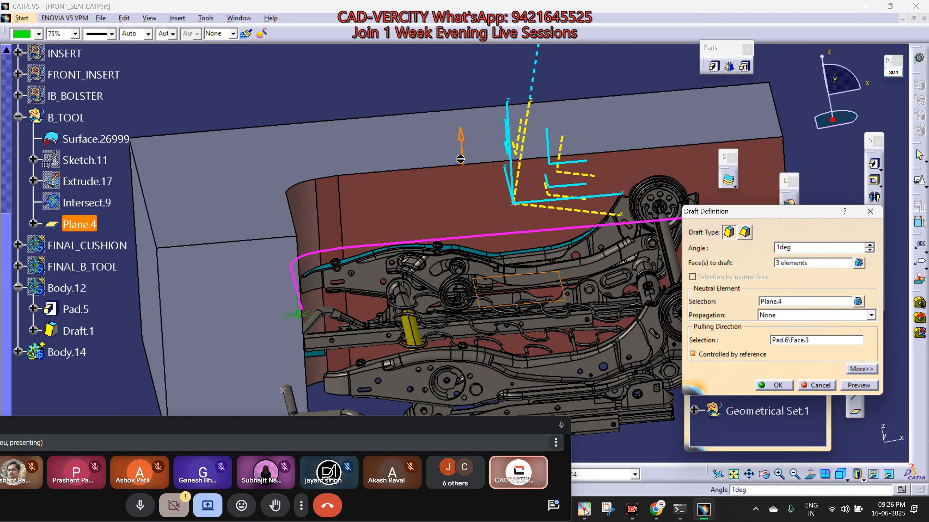
left_click(461, 159)
left_click(762, 386)
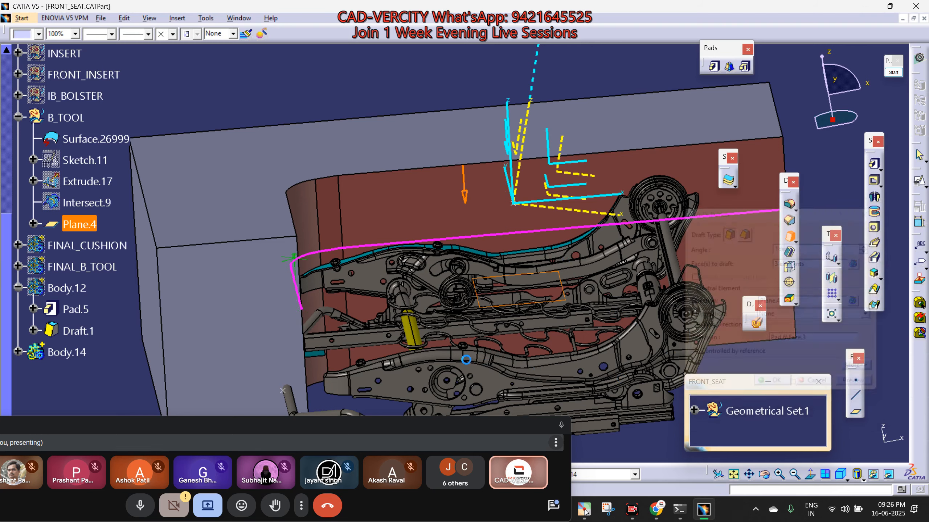
middle_click_drag(399, 338, 292, 297)
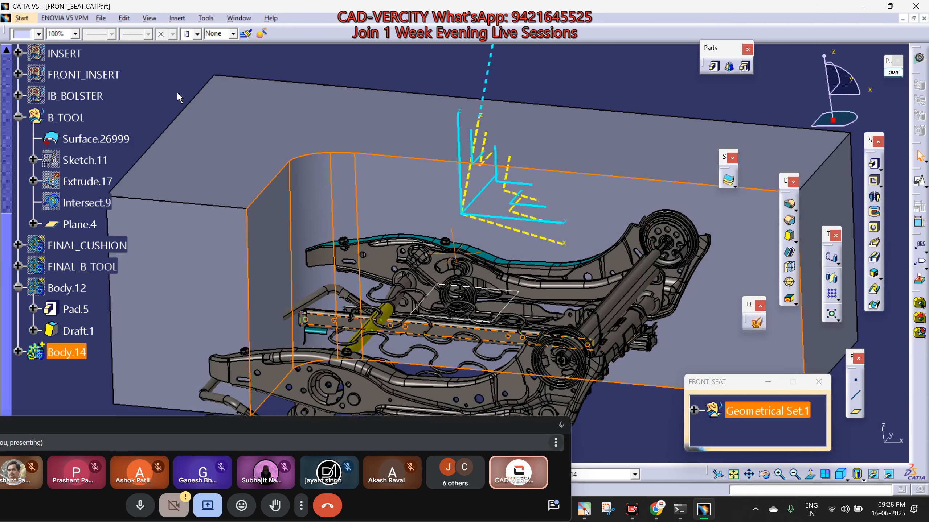
left_click(179, 95)
Switch the shaded display mode to hide smooth edges and examine the drafted inner corner of the pad.
middle_click_drag(429, 305, 464, 289)
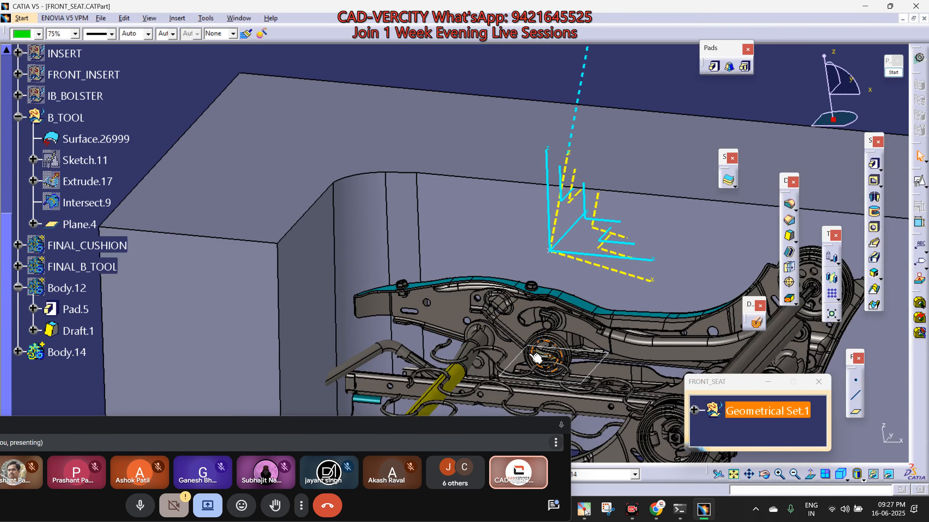
left_click(856, 477)
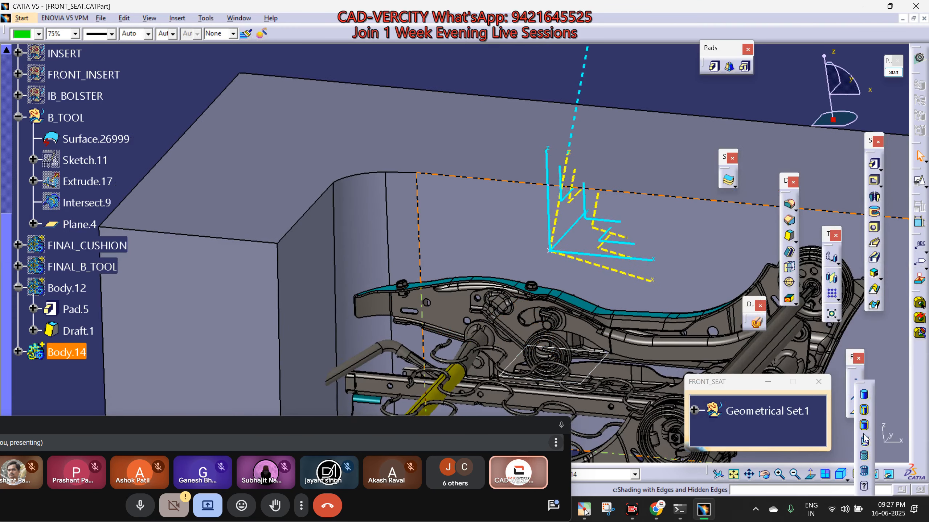
left_click(864, 410)
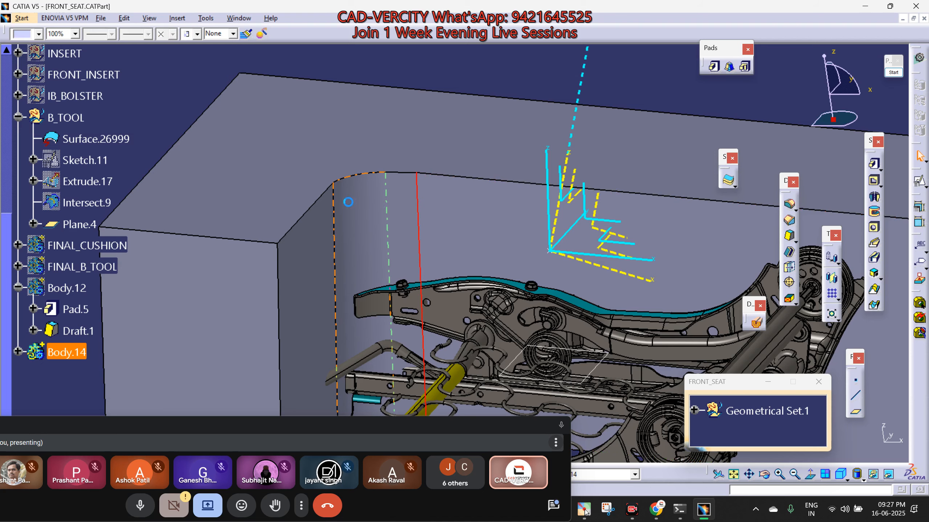
left_click(511, 61)
middle_click_drag(642, 137, 567, 219)
left_click(491, 213)
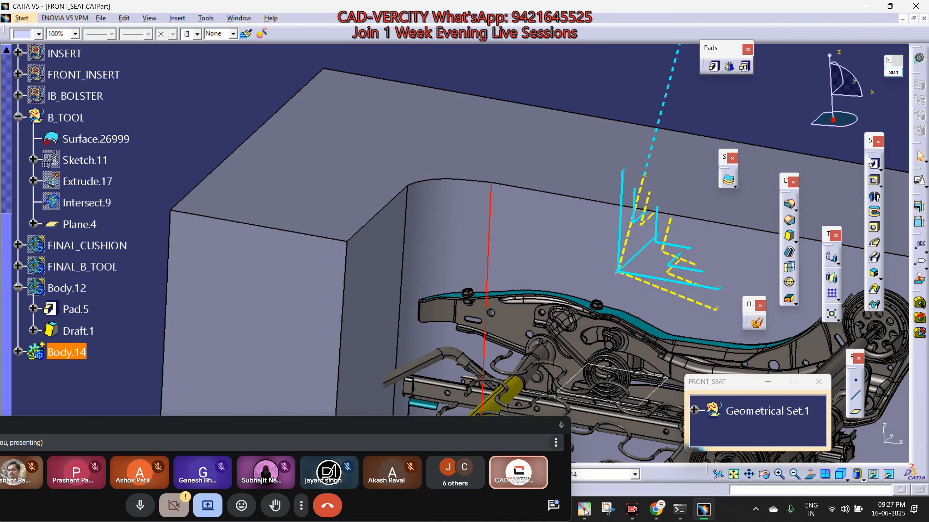
Apply a 20 mm Edge Fillet to the vertical inner corner edges of the drafted pad in Body.14.
left_click(786, 205)
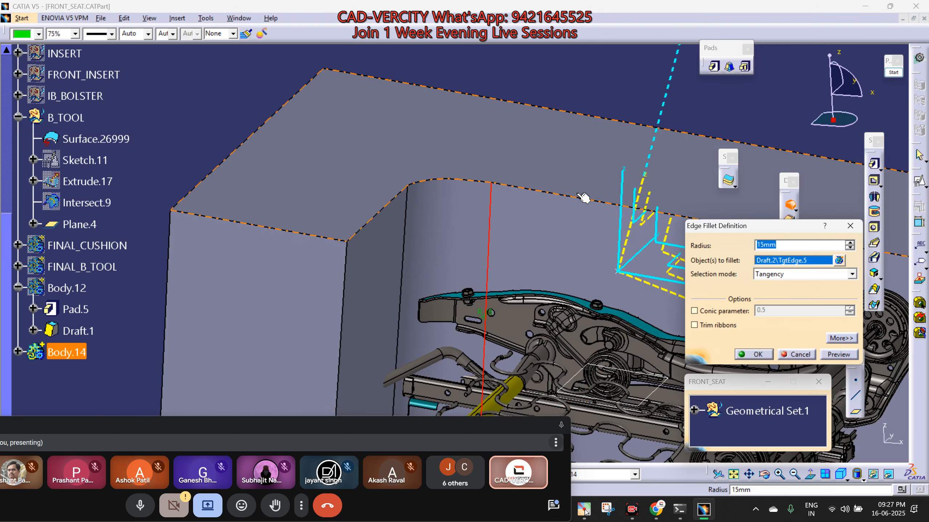
type("20")
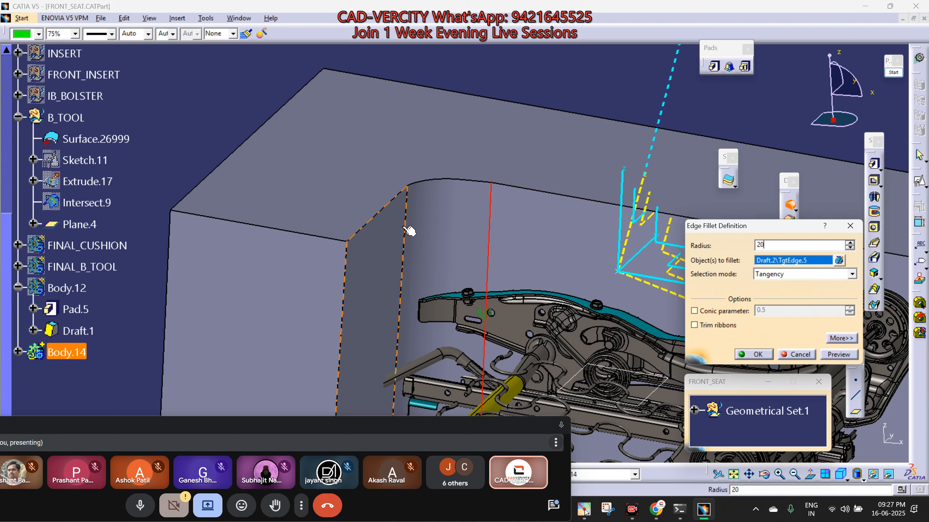
key("Return")
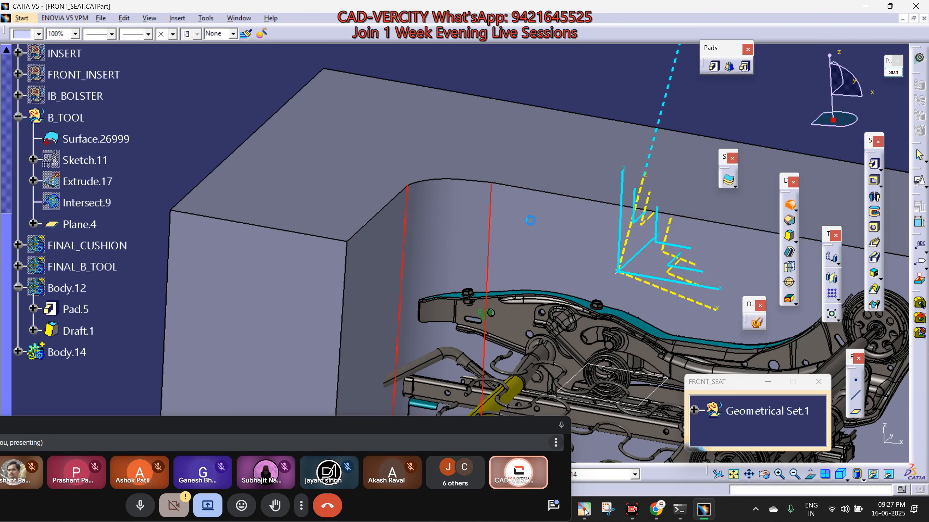
left_click(536, 79)
scroll(555, 222, "up", 1)
middle_click_drag(556, 222, 233, 315)
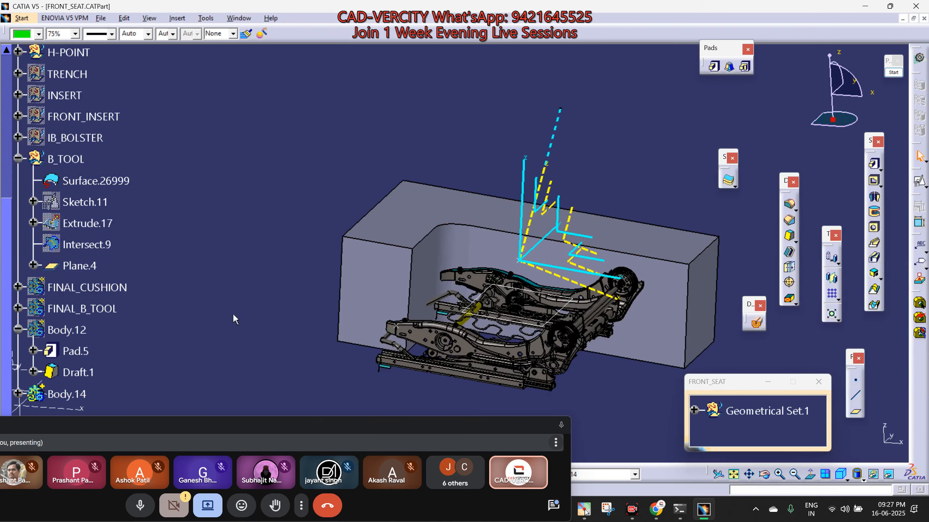
Extend the second limit of the Body.14 pad to 395 mm.
scroll(117, 246, "down", 3)
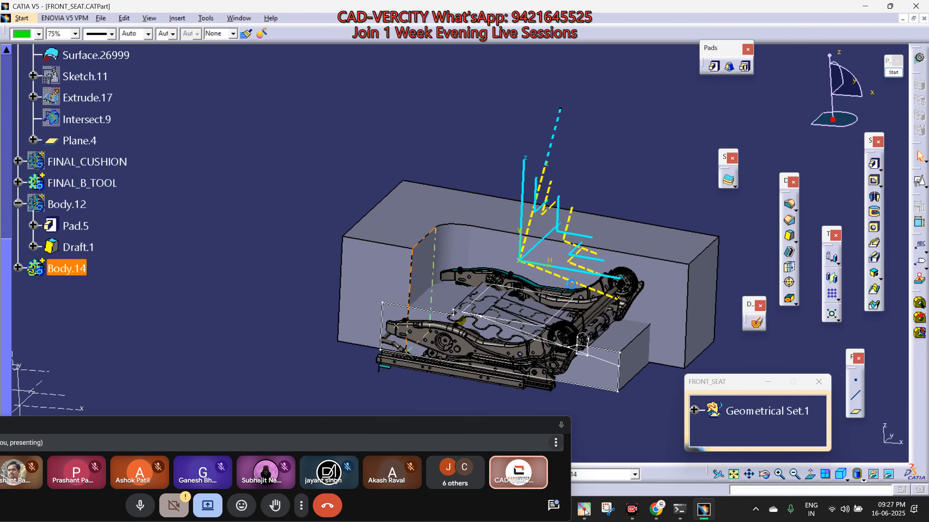
scroll(73, 271, "down", 1)
middle_click_drag(524, 328, 600, 241)
double_click(600, 242)
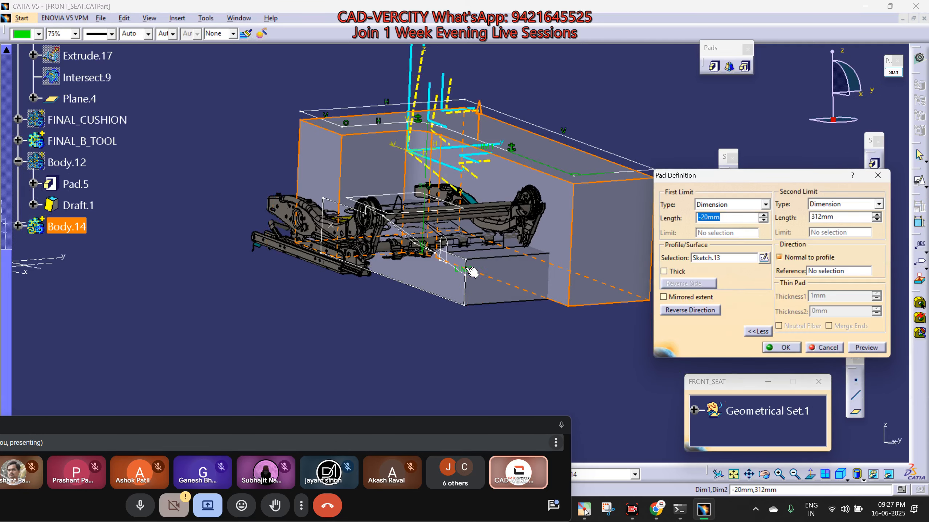
left_click_drag(471, 272, 465, 305)
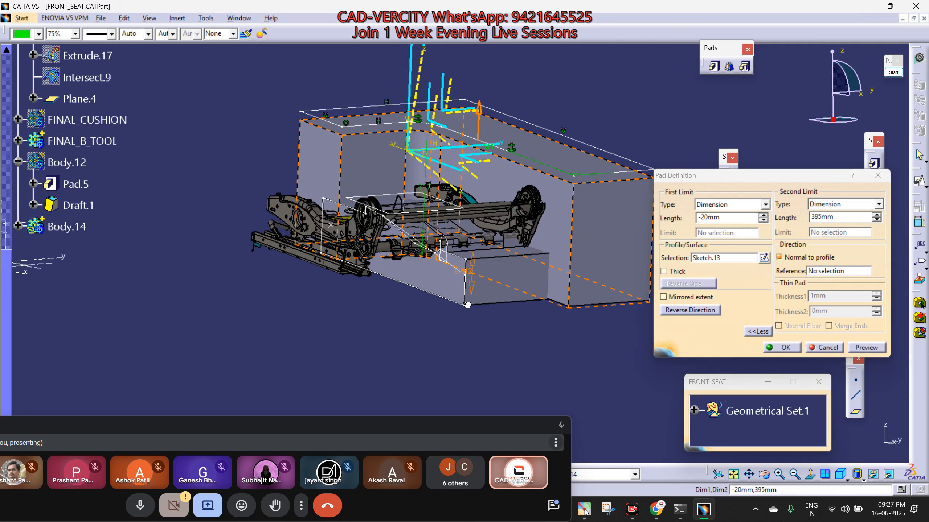
left_click(782, 348)
right_click(67, 227)
left_click(75, 227)
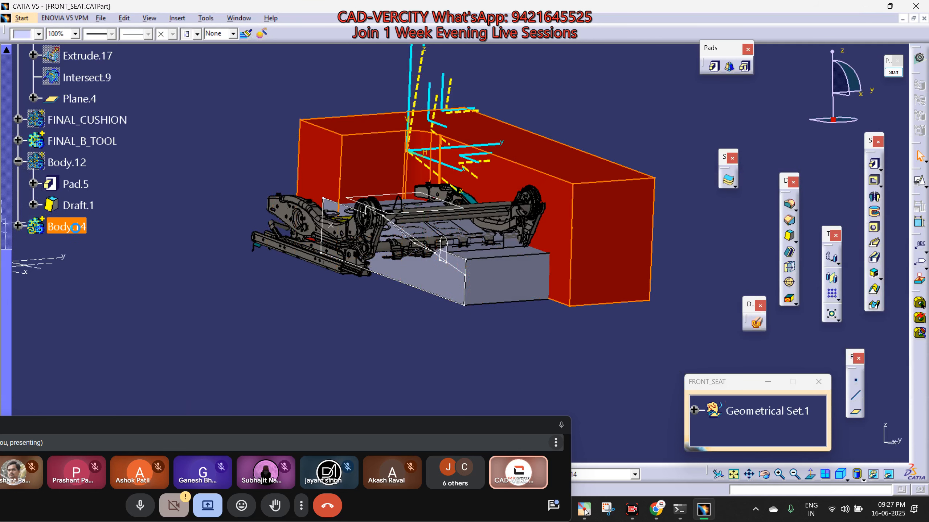
Colour the FINAL_B_TOOL body green.
middle_click_drag(417, 311, 468, 311)
left_click(81, 183)
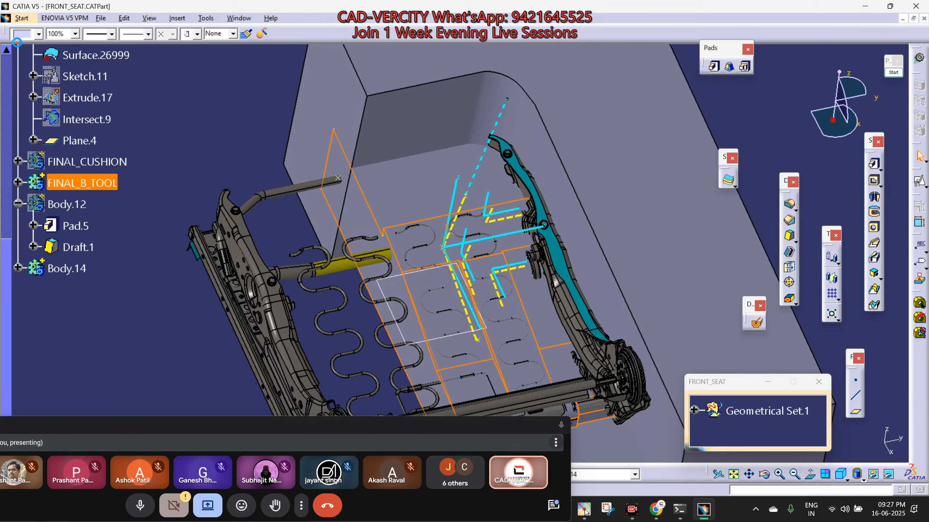
left_click(31, 36)
left_click(27, 181)
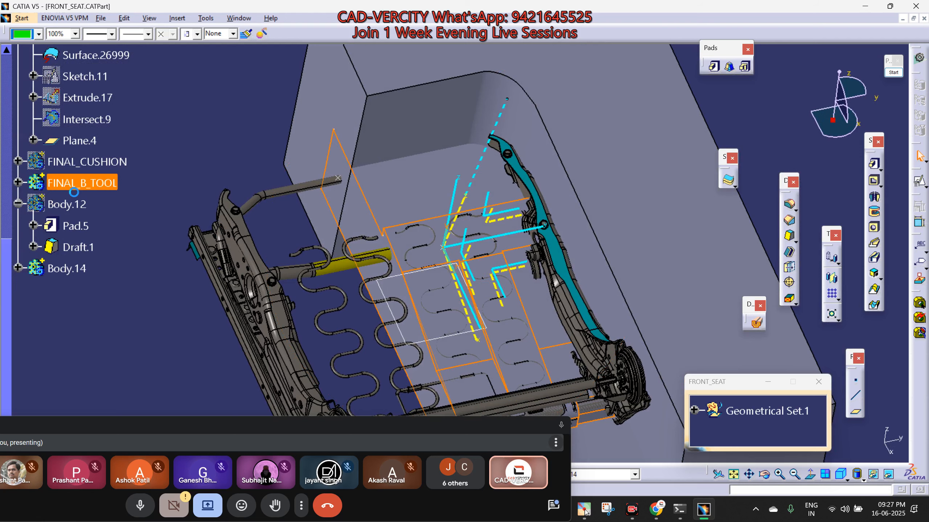
middle_click_drag(256, 277, 201, 248)
Make FINAL_B_TOOL the in-work object and add Body.12 to it with a Boolean Add.
left_click(67, 204)
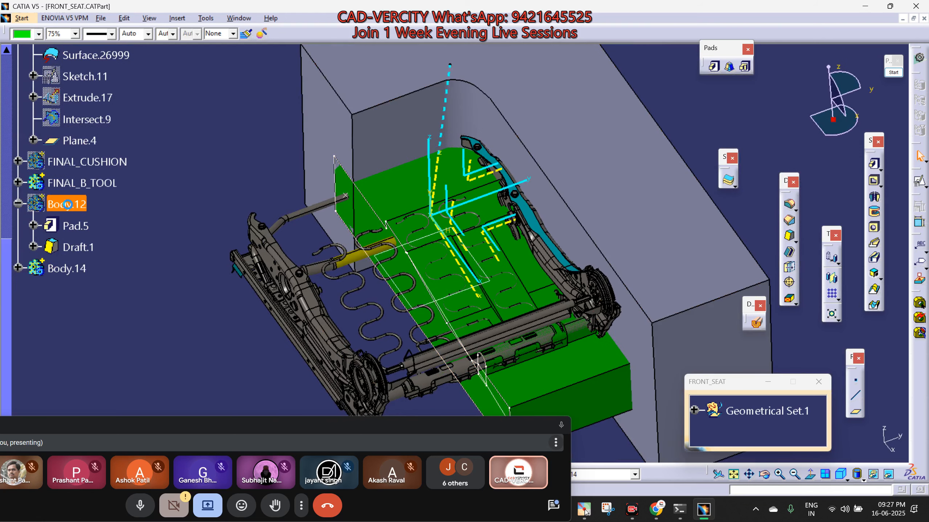
key("ctrl+h")
right_click(73, 209)
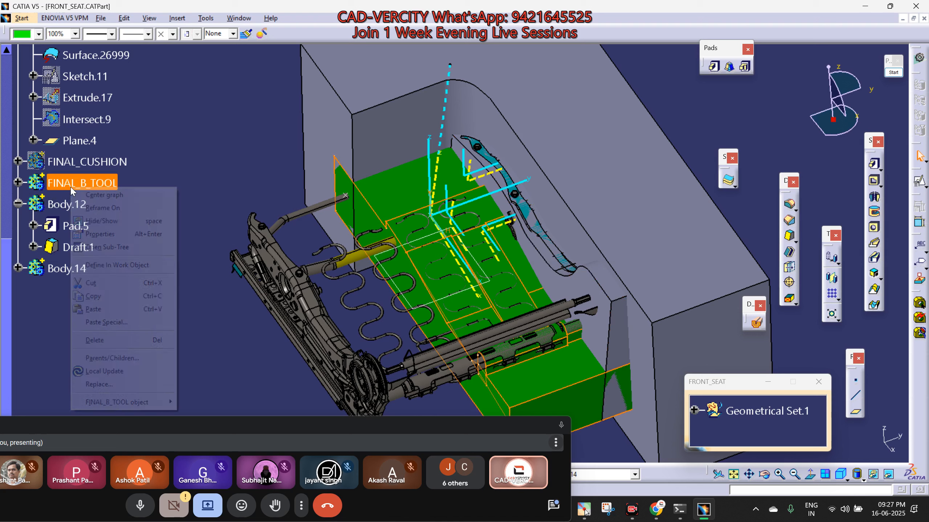
key("Escape")
right_click(75, 209)
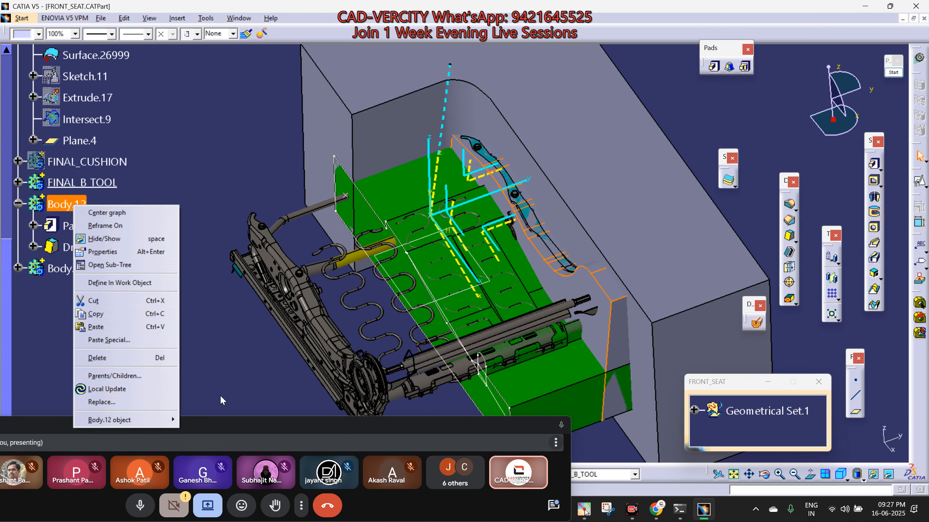
mouse_move(110, 420)
left_click(230, 291)
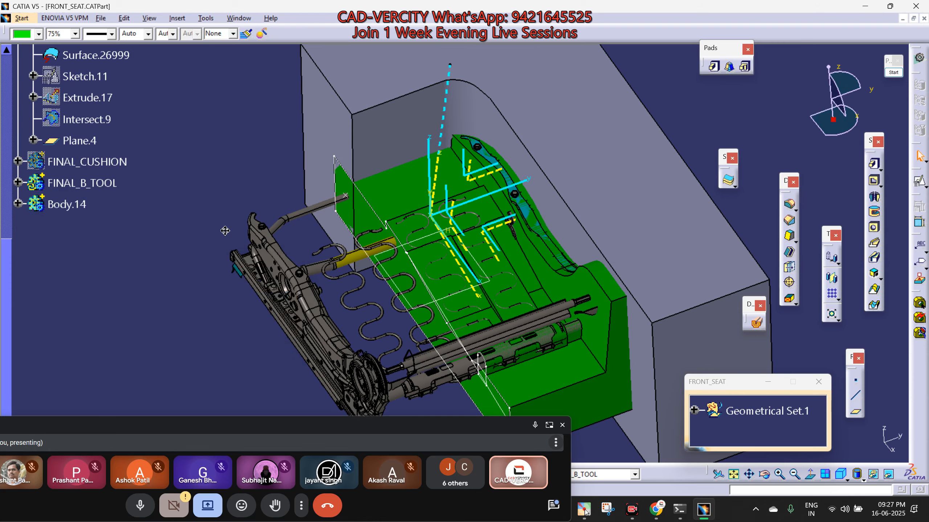
Colour Body.14 blue to distinguish it from the green tool body.
middle_click_drag(225, 231, 507, 165)
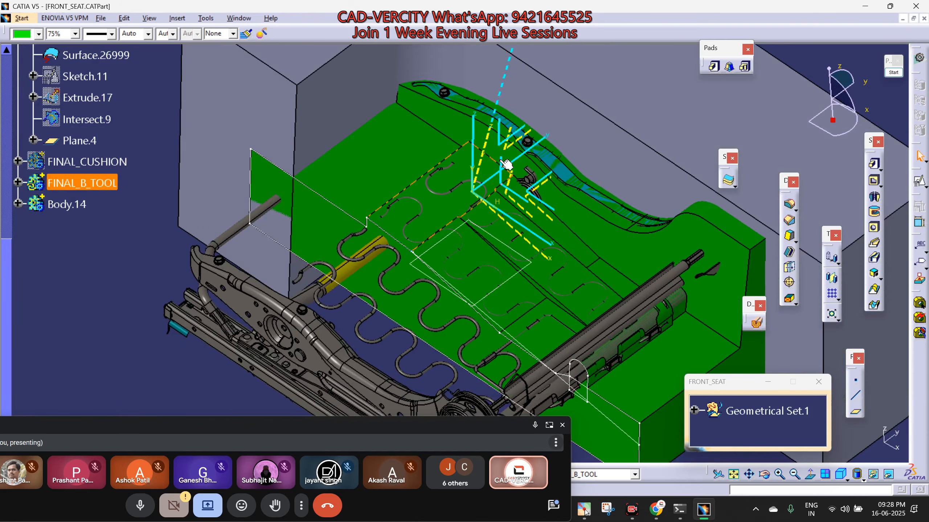
middle_click_drag(624, 276, 531, 256)
left_click(67, 204)
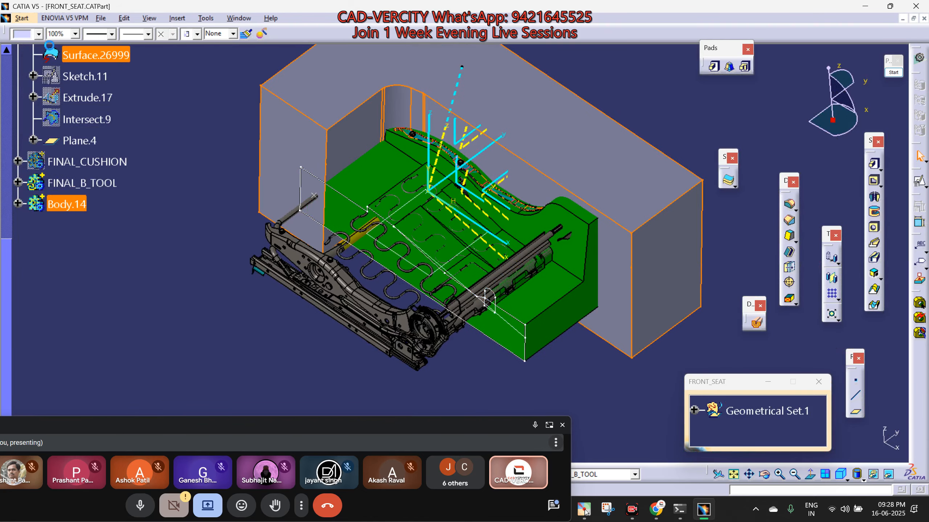
left_click(39, 34)
left_click(30, 160)
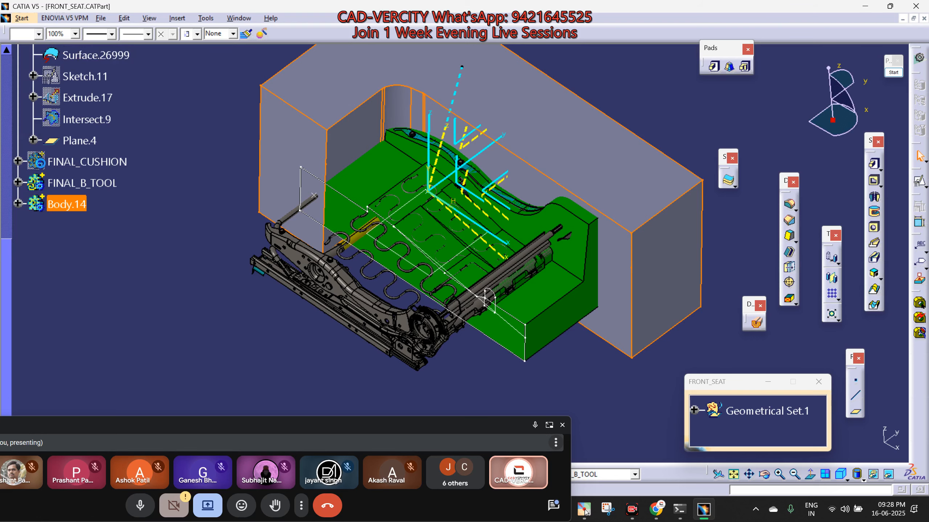
middle_click_drag(260, 285, 293, 295)
Group Add.5 through Add.9 of FINAL_B_TOOL into a new body using Insert In New.
left_click(19, 230)
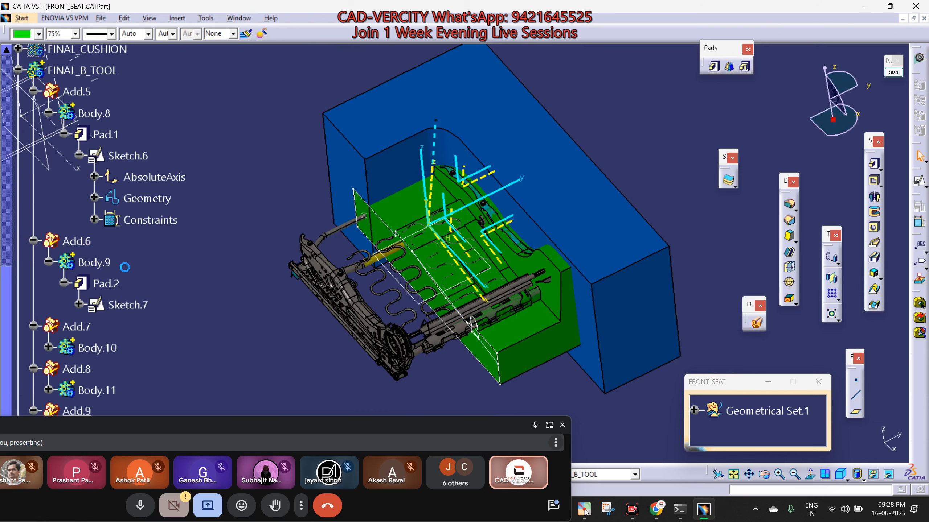
left_click(33, 91)
left_click(82, 89)
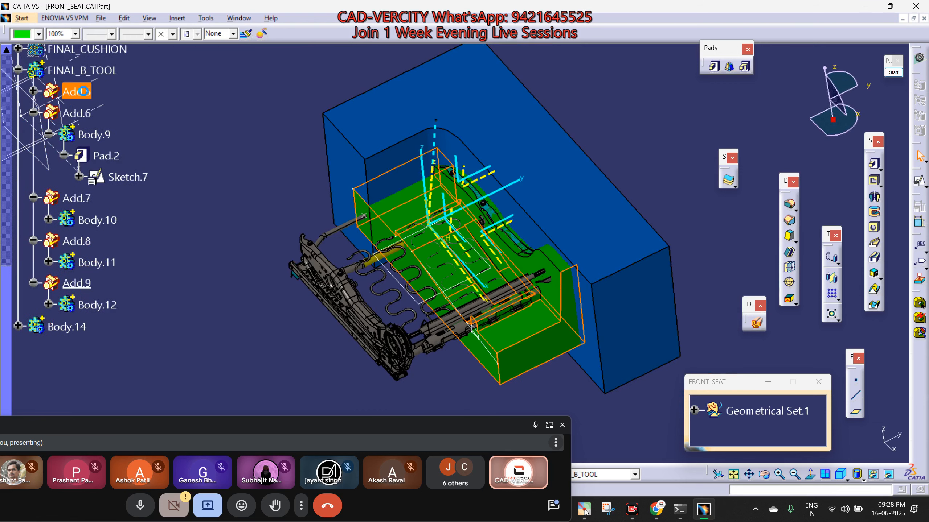
left_click(166, 141)
scroll(176, 190, "up", 5)
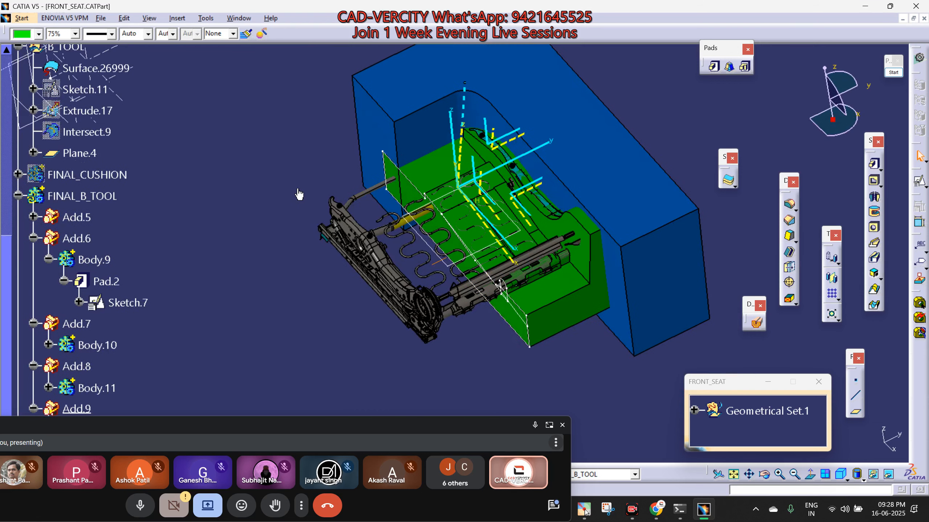
middle_click_drag(188, 241, 226, 204)
scroll(204, 184, "down", 4)
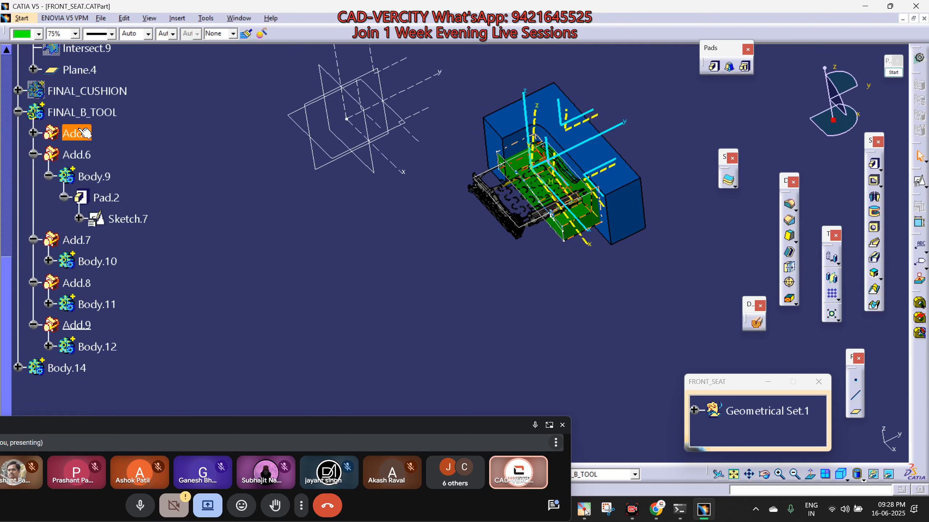
left_click(77, 324, "shift")
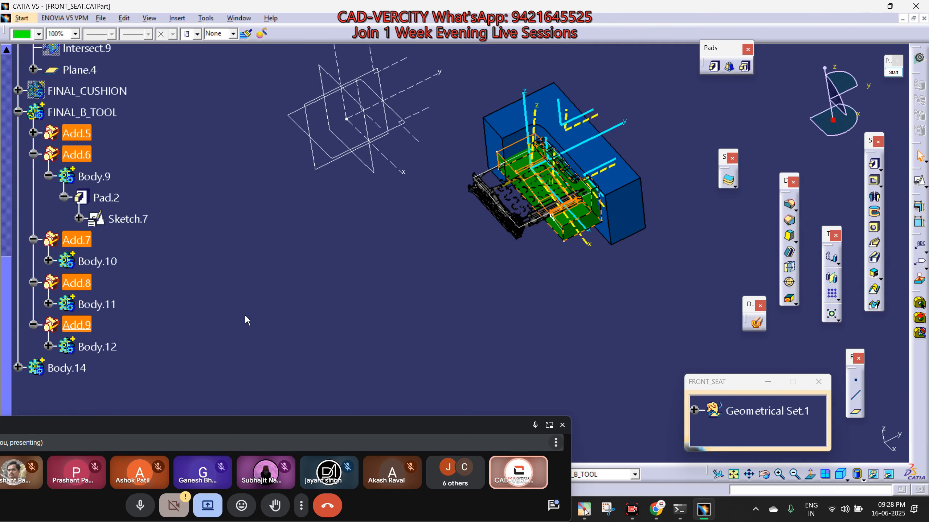
right_click(80, 322)
mouse_move(158, 314)
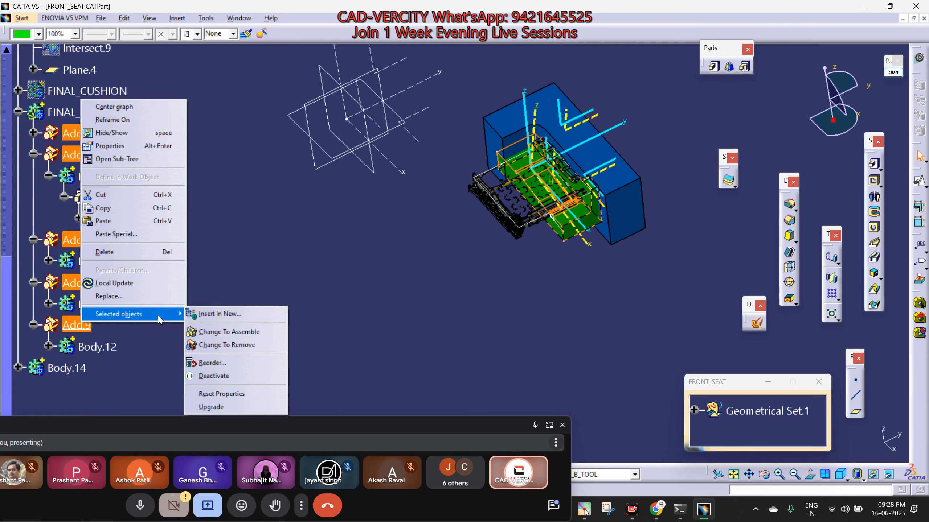
left_click(238, 315)
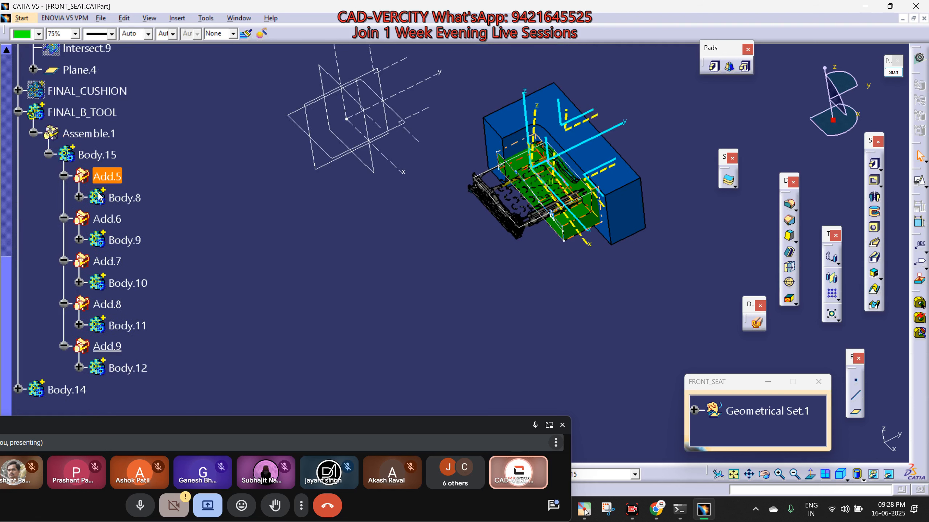
Rename Body.15 inside FINAL_B_TOOL as POSITIVE and Body.14 as NEGATIVE.
right_click(98, 155)
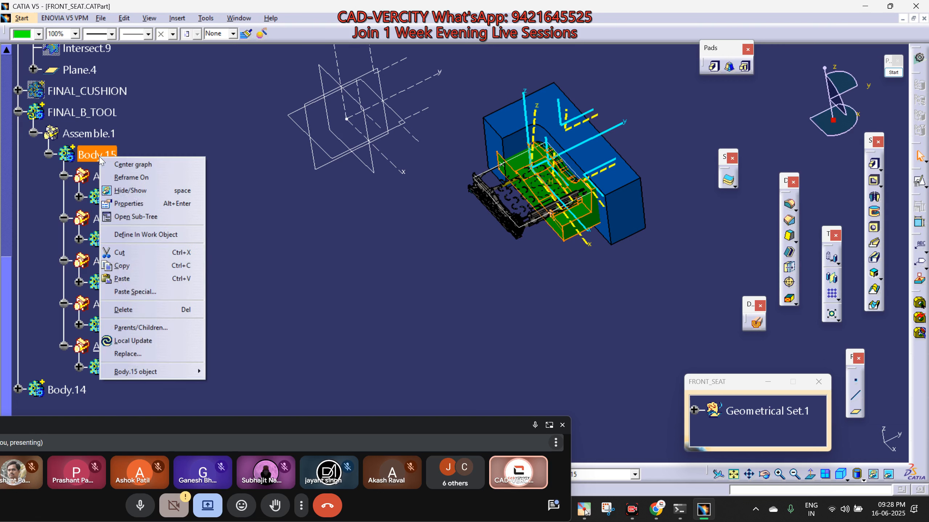
left_click(129, 203)
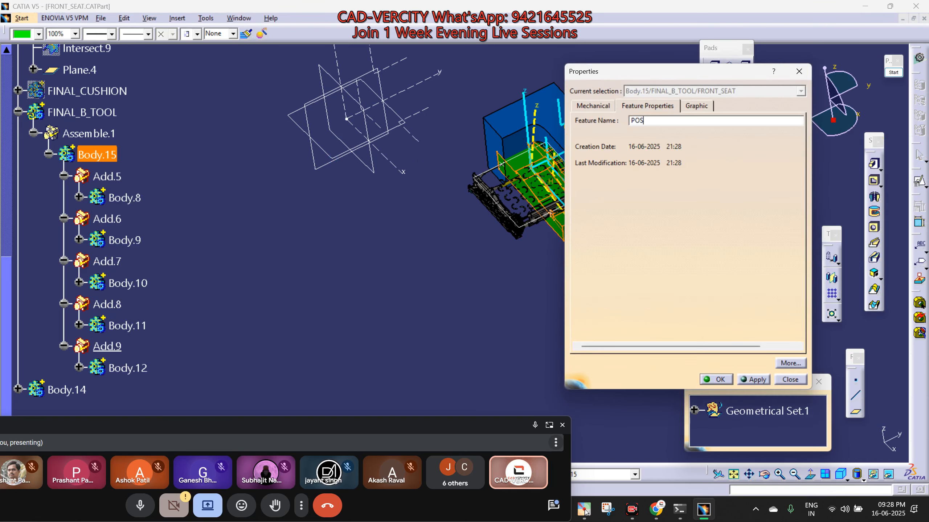
key("Return")
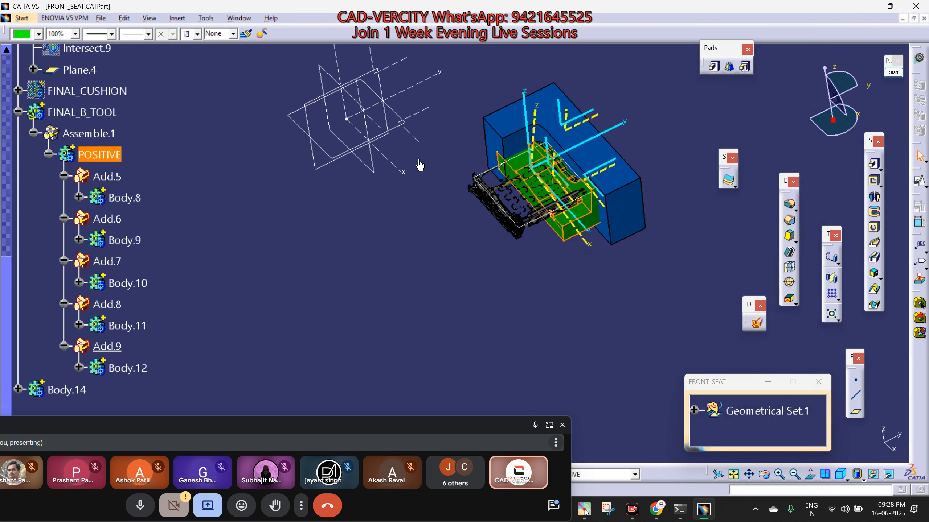
right_click(86, 400)
left_click(109, 219)
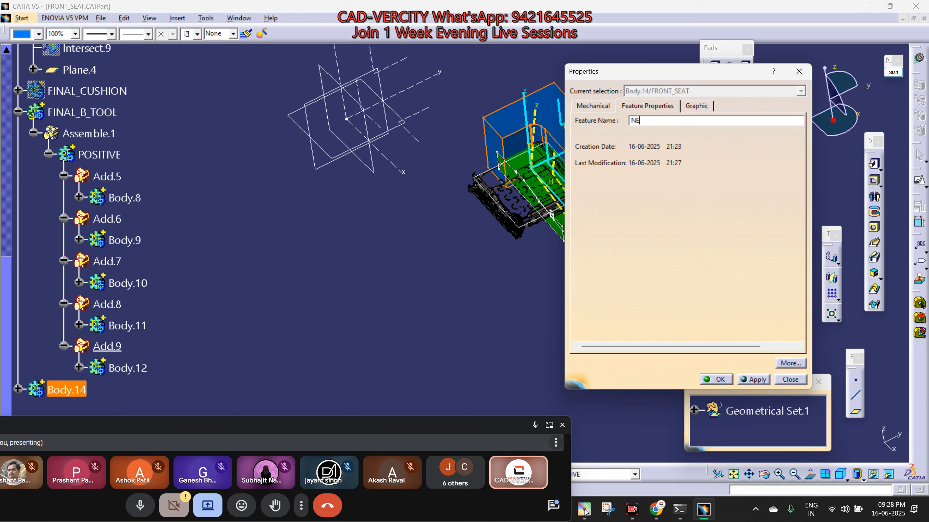
key("Return")
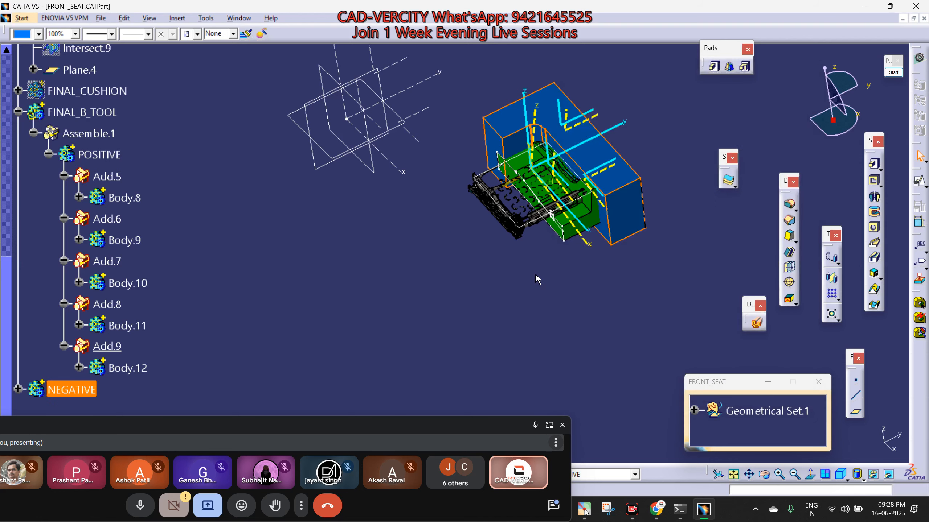
Make FINAL_B_TOOL the in-work object and subtract the NEGATIVE body from it with a Boolean Remove.
middle_click_drag(519, 271, 450, 274, "ctrl")
middle_click_drag(574, 165, 247, 295)
scroll(247, 291, "down", 1)
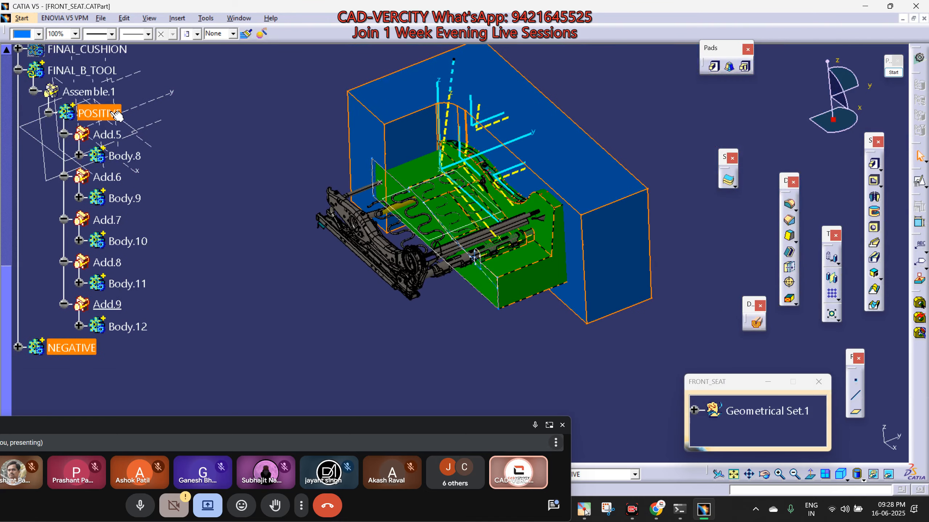
right_click(92, 68)
left_click(141, 145)
middle_click_drag(309, 210, 362, 191)
scroll(294, 223, "up", 2)
scroll(220, 316, "down", 2)
middle_click_drag(303, 274, 331, 311)
left_click(154, 136)
right_click(89, 346)
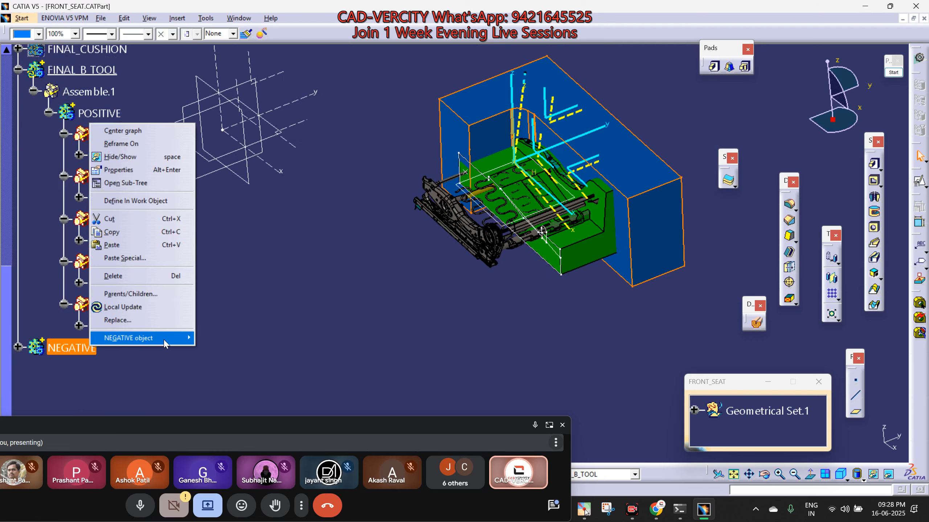
mouse_move(165, 344)
left_click(234, 380)
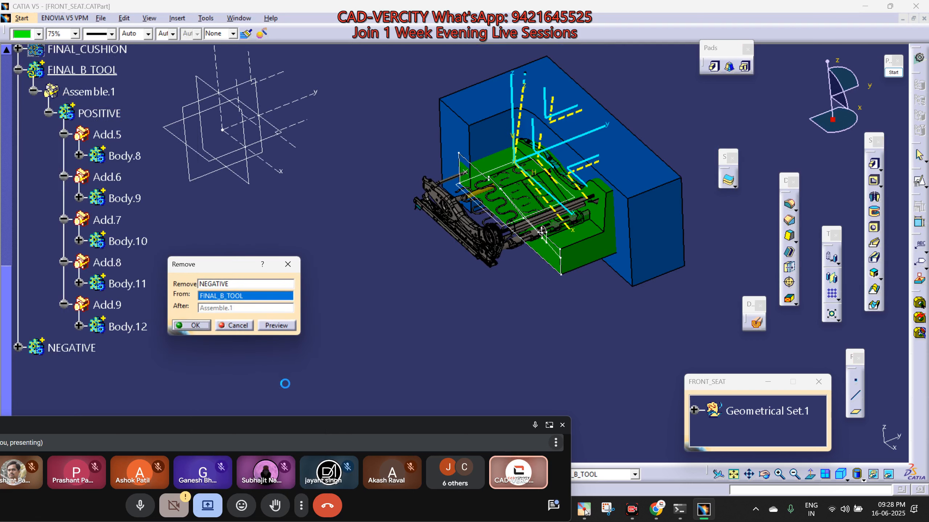
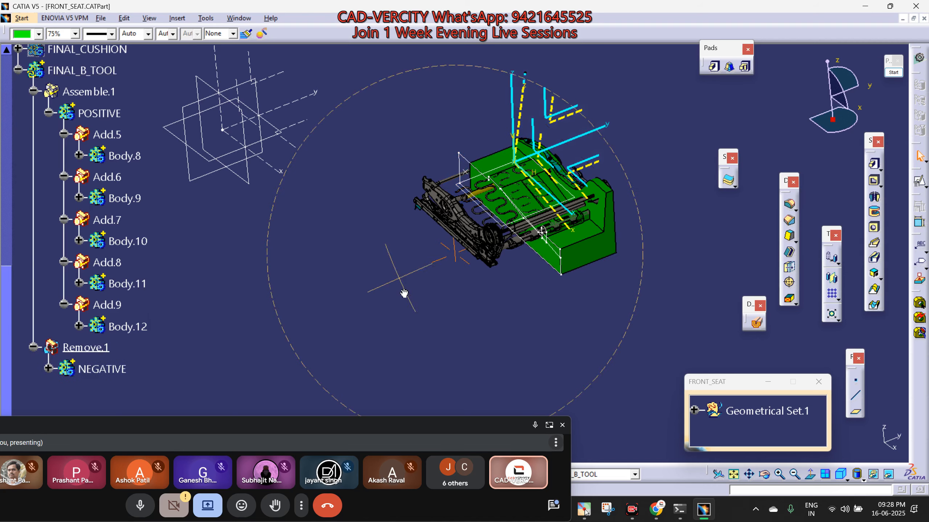
Inspect the trimmed tool from the underside of the seat frame and hide the FINAL_B_TOOL solid.
middle_click_drag(404, 294, 505, 194)
middle_click_drag(444, 194, 579, 315)
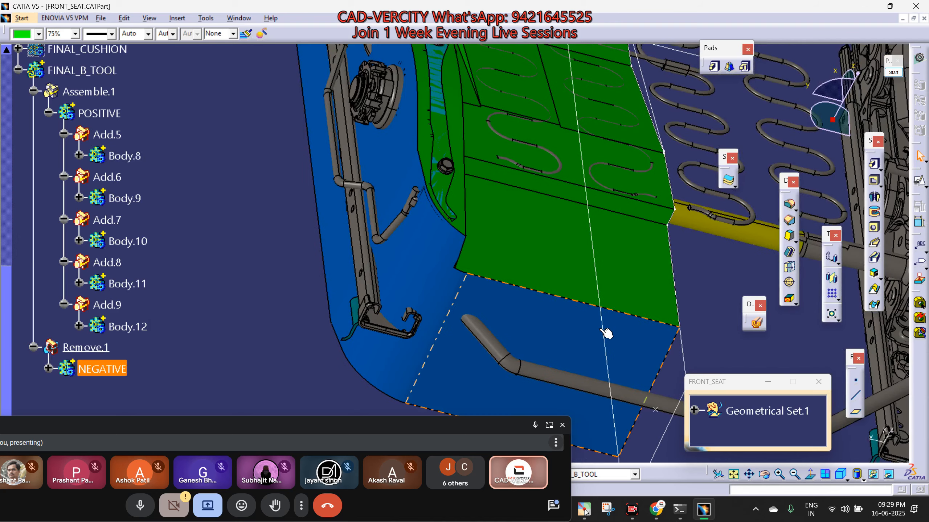
left_click(604, 331)
key("space")
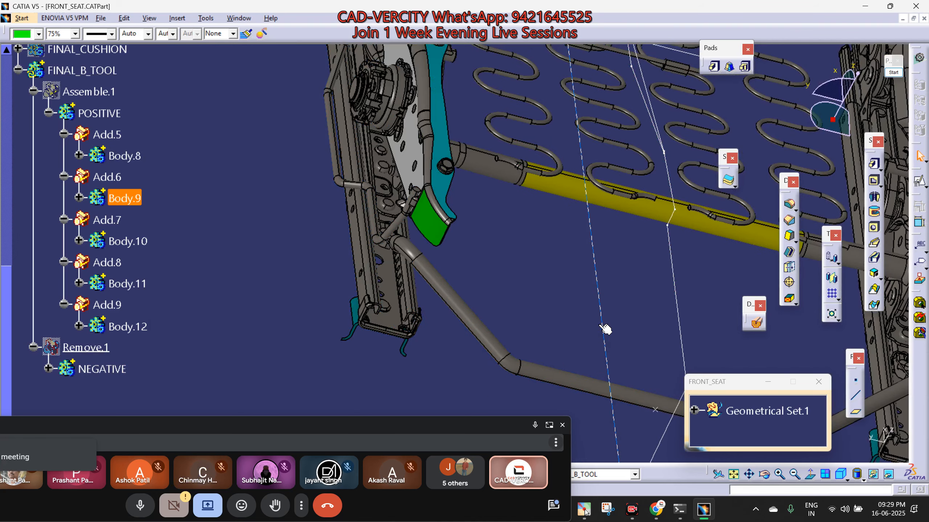
Show the FINAL_B_TOOL solid again and inspect its side, front and seat surfaces against the seat frame.
left_click(278, 257)
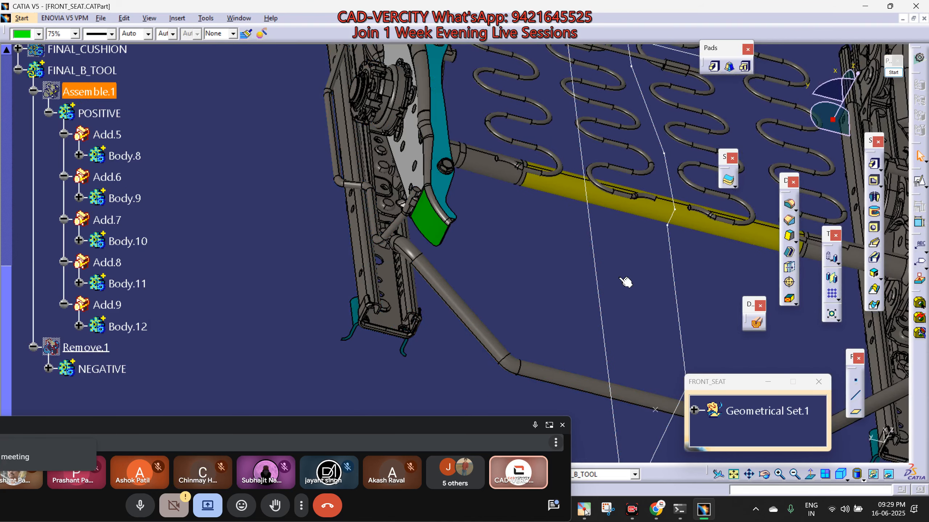
key("space")
middle_click_drag(639, 322, 411, 181)
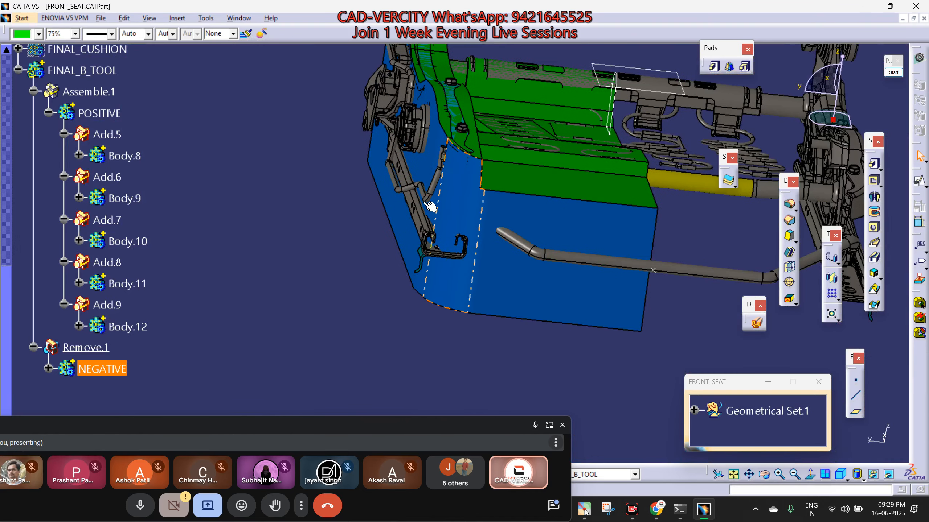
middle_click(445, 148)
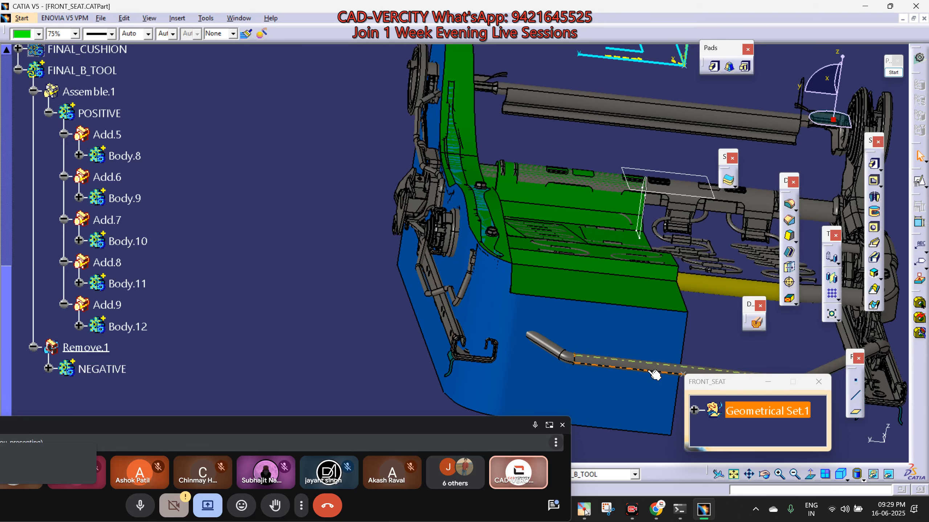
left_click_drag(310, 426, 388, 432)
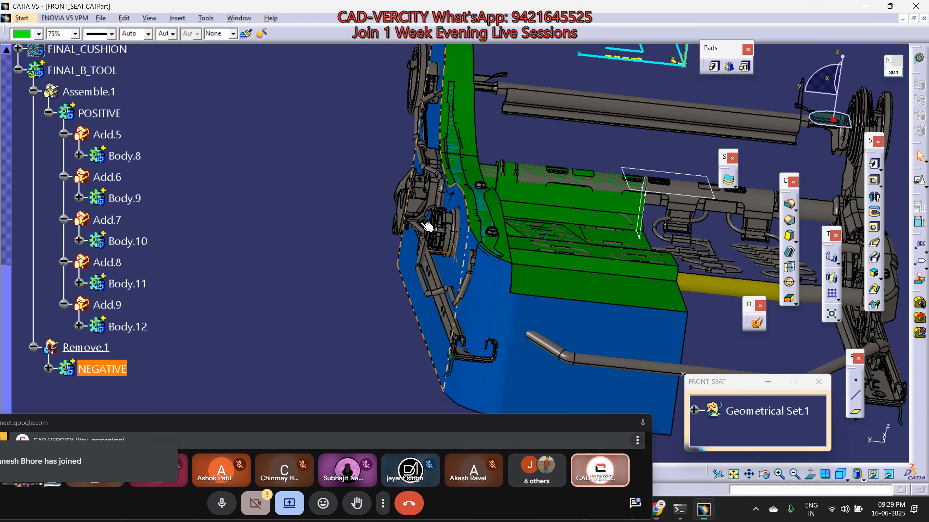
middle_click(492, 297)
mouse_move(491, 264)
middle_mouse_down()
mouse_move(548, 286)
mouse_move(387, 294)
mouse_move(406, 293)
mouse_move(460, 240)
mouse_move(364, 262)
mouse_move(521, 189)
mouse_move(435, 267)
mouse_move(417, 137)
mouse_move(329, 196)
mouse_move(500, 228)
mouse_move(457, 263)
mouse_move(439, 310)
mouse_move(527, 360)
mouse_move(537, 219)
mouse_move(428, 239)
mouse_move(458, 142)
mouse_move(506, 324)
mouse_move(529, 269)
mouse_move(496, 252)
middle_mouse_up()
scroll(548, 286, "up", 1)
scroll(508, 279, "down", 6)
scroll(537, 220, "up", 1)
middle_click_drag(536, 210, 548, 245)
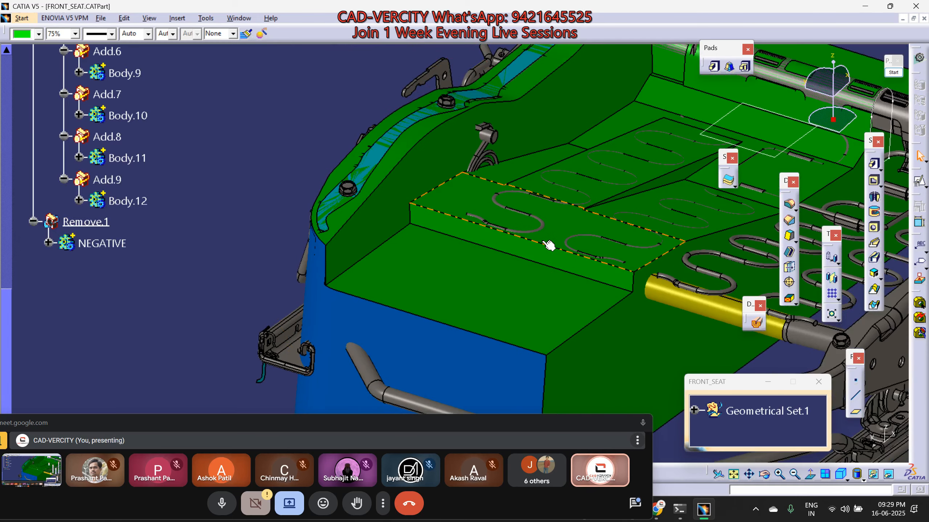
middle_click_drag(533, 202, 561, 360)
mouse_move(463, 286)
middle_mouse_down()
mouse_move(444, 299)
mouse_move(415, 276)
mouse_move(474, 298)
middle_mouse_up()
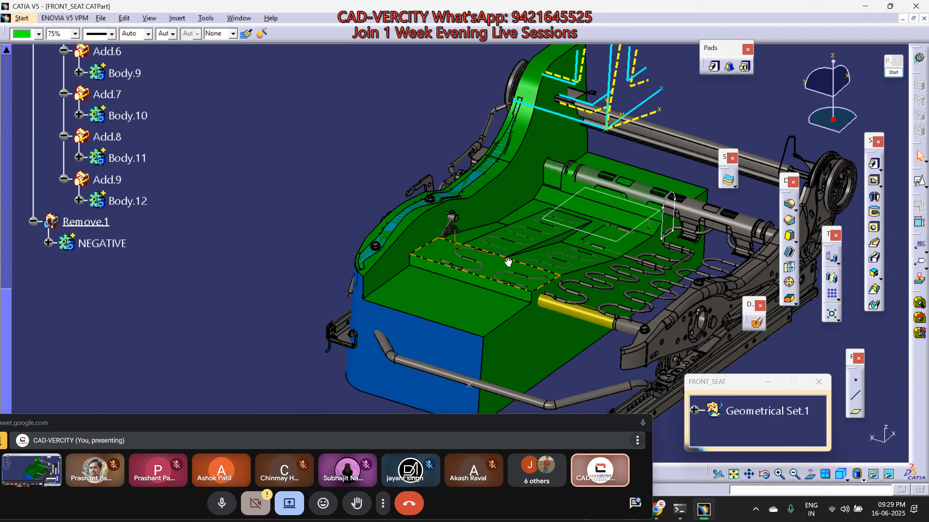
mouse_move(508, 262)
middle_mouse_down()
mouse_move(510, 228)
mouse_move(492, 226)
mouse_move(500, 249)
middle_mouse_up()
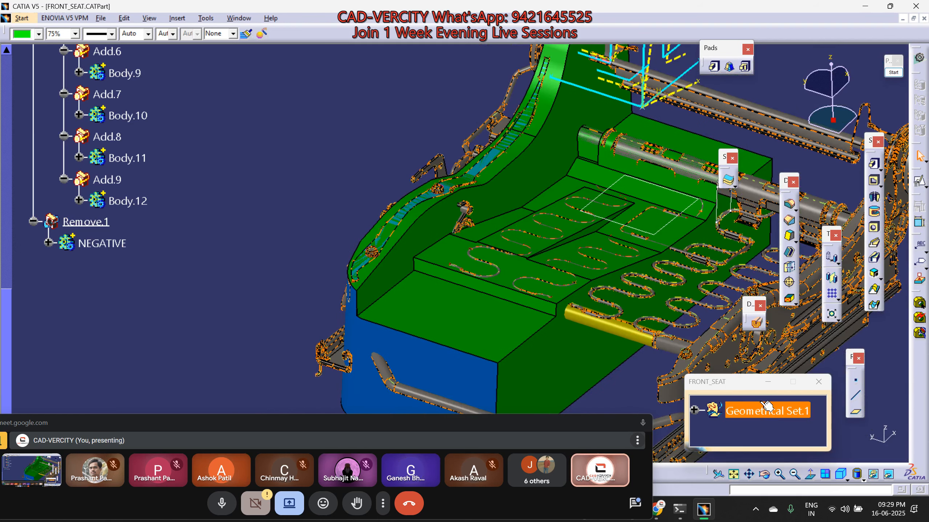
Hide Geometrical Set.1, which holds the seat frame, and view the tool solid from the side bolster.
left_click(733, 408)
key("space")
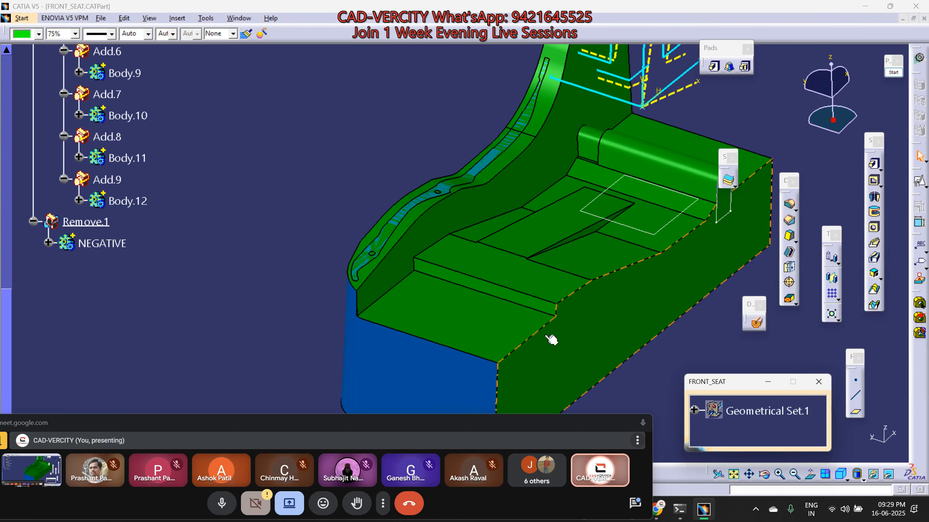
middle_click_drag(548, 335, 521, 332)
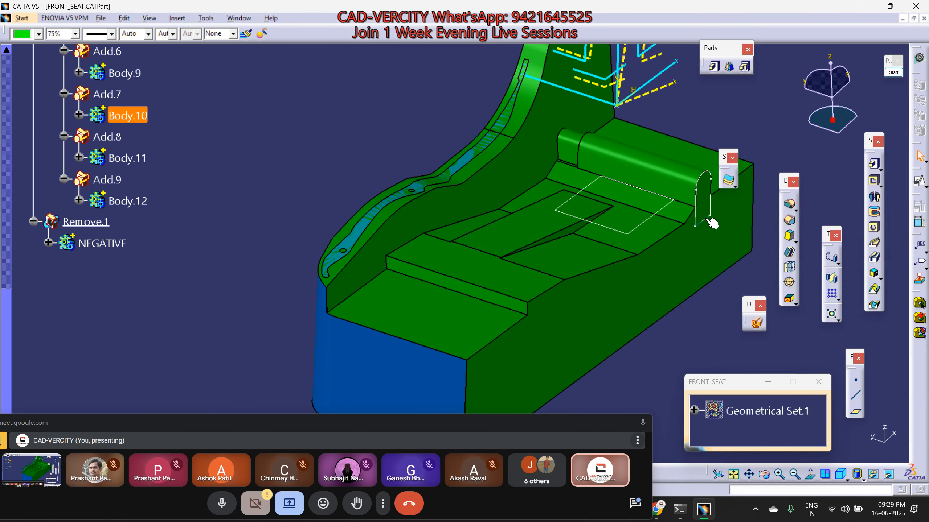
middle_click_drag(696, 231, 496, 334)
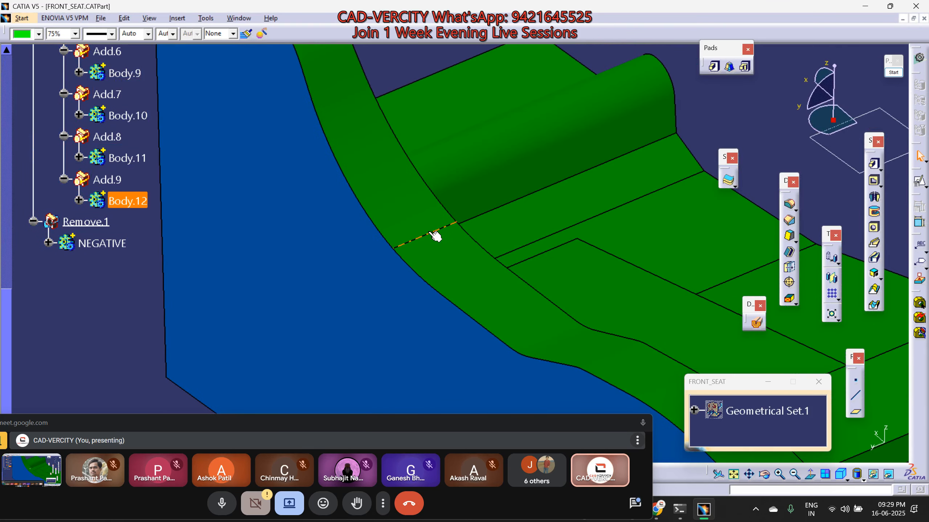
Make Body.12 the in-work object and apply a 20 mm Edge Fillet to the crosswise edge on the side bolster's upper face.
right_click(442, 263)
left_click(452, 266)
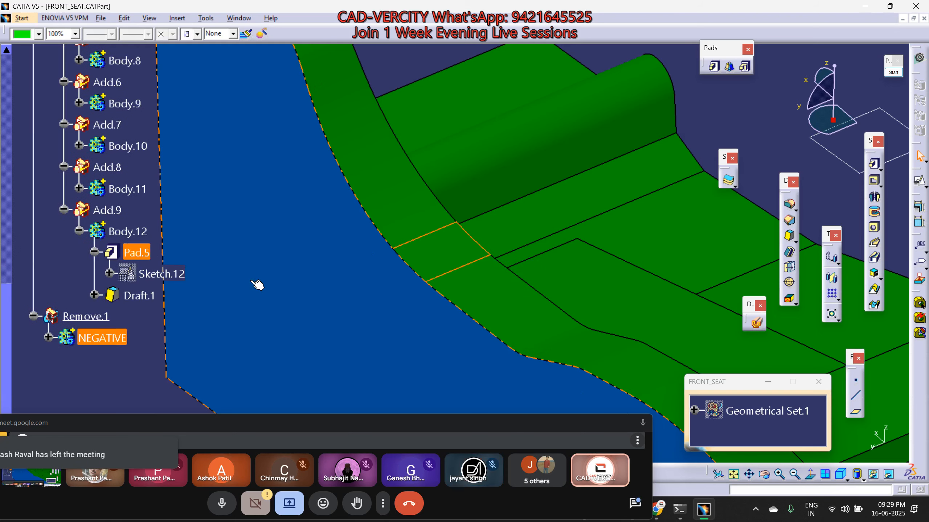
right_click(136, 233)
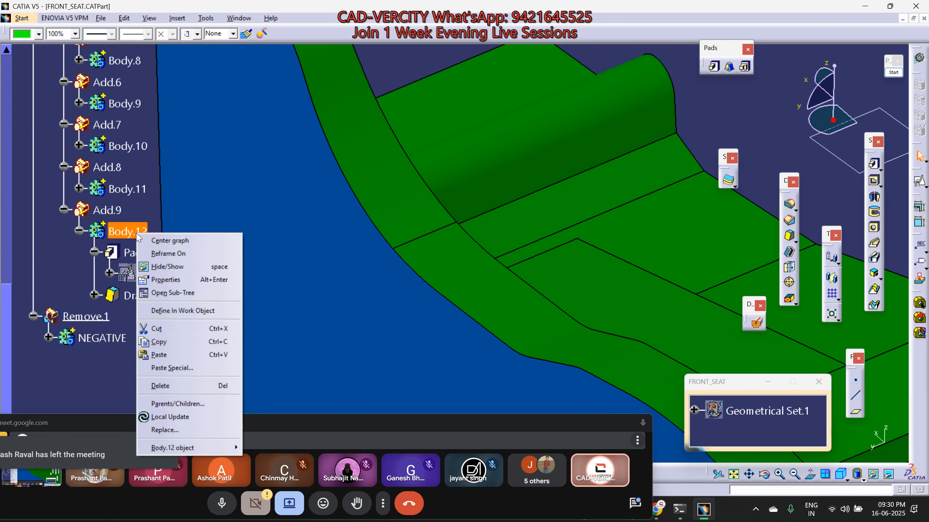
left_click(190, 310)
right_click(444, 229)
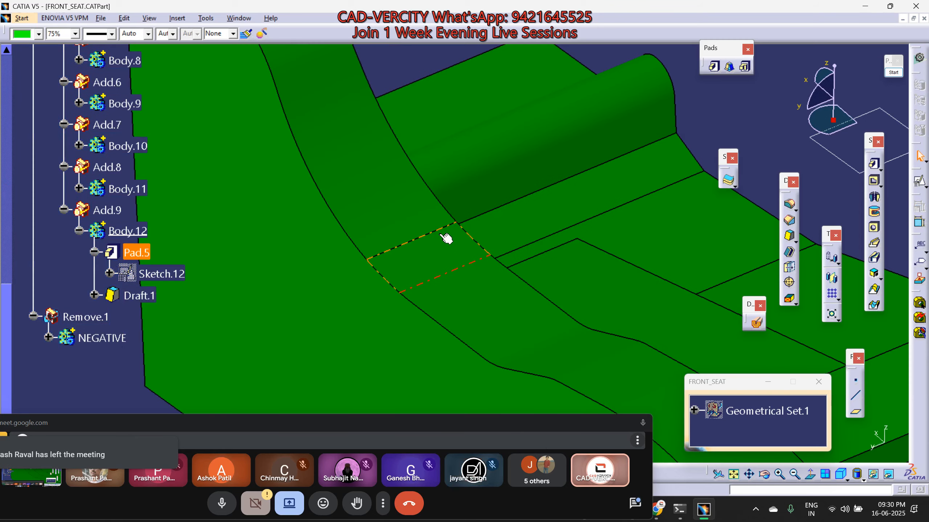
left_click(440, 236)
left_click(790, 204)
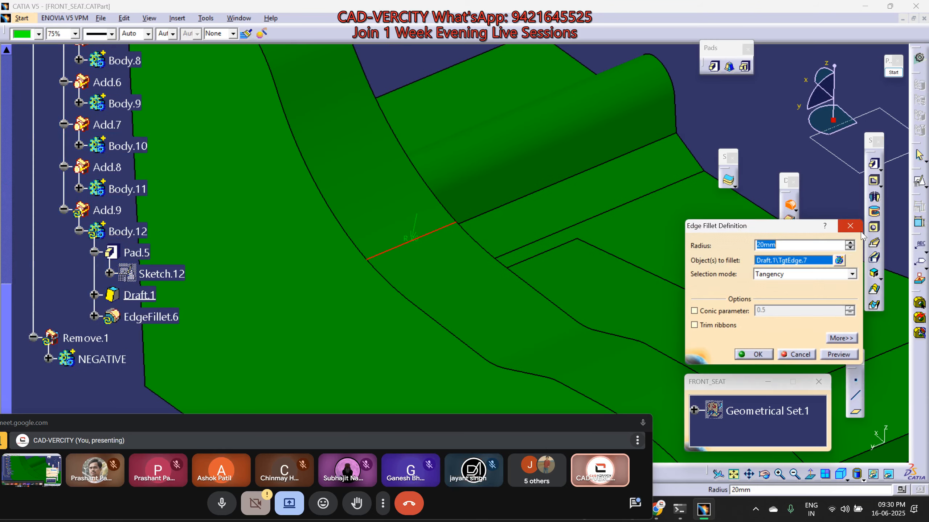
key("Return")
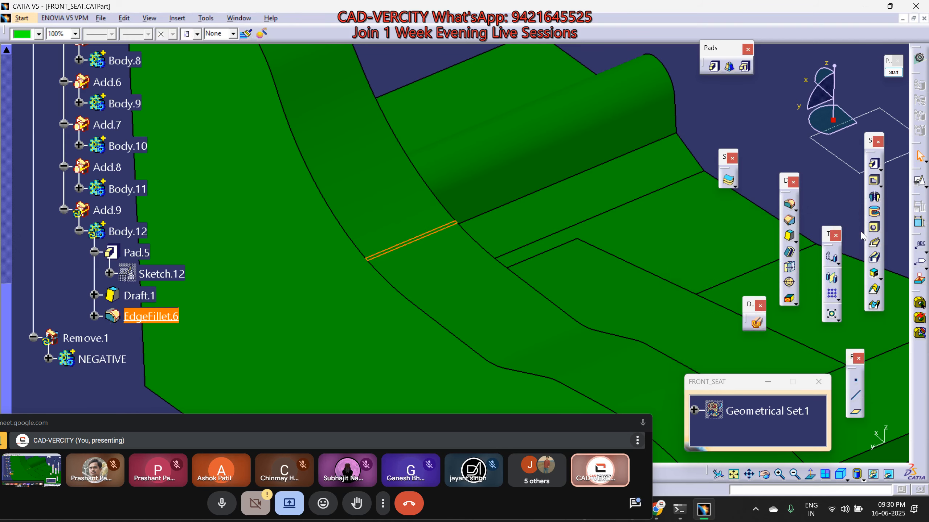
Locate Pad.2 in the tree from the seat's recessed face and make Body.9 the in-work object.
key("super+d")
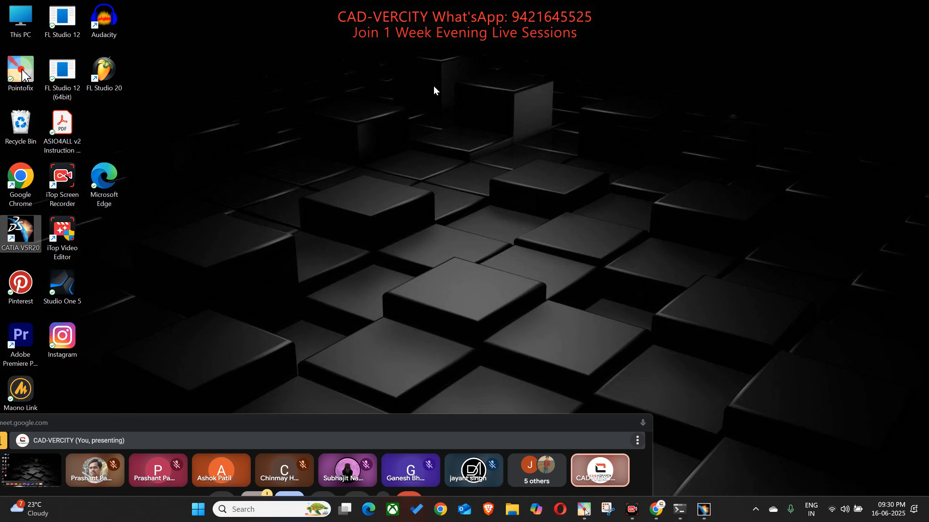
key("super+d")
middle_click_drag(463, 147, 318, 219)
left_click(621, 159)
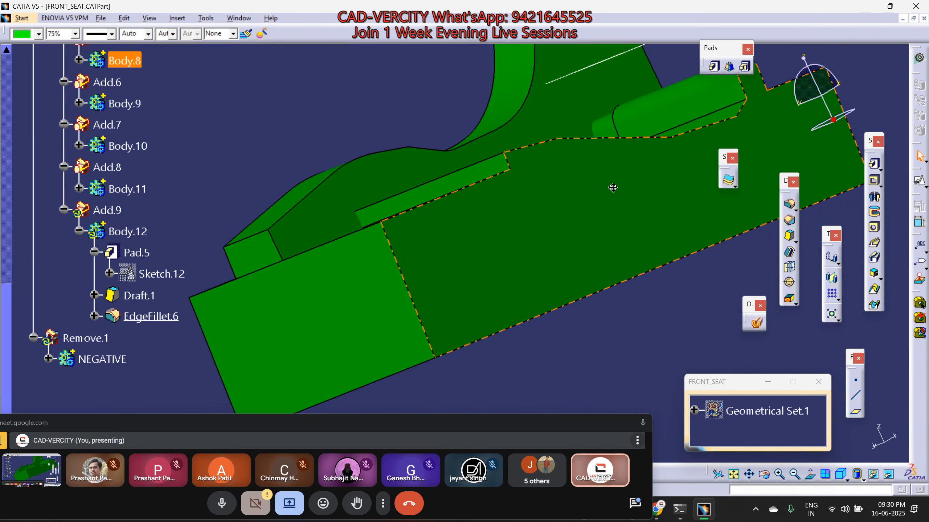
mouse_move(611, 186)
middle_mouse_down()
mouse_move(435, 272)
mouse_move(524, 353)
mouse_move(524, 244)
middle_mouse_up()
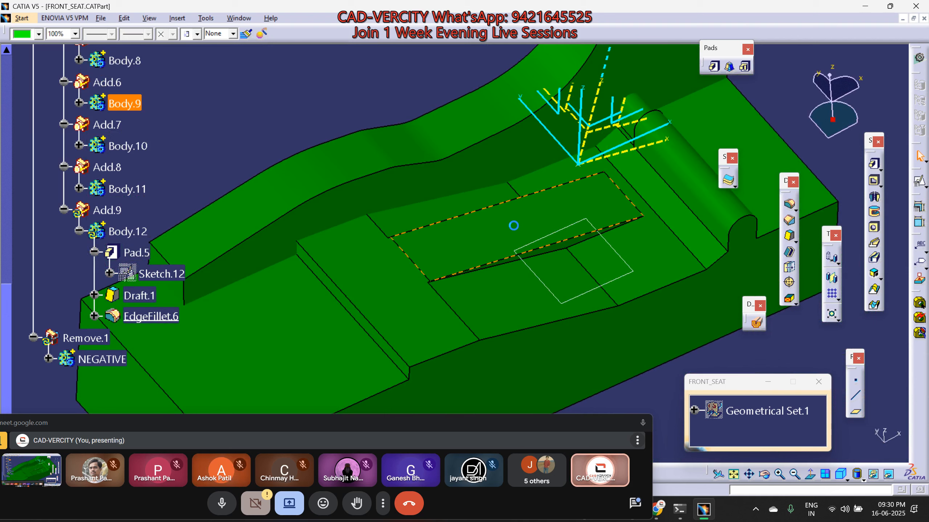
right_click(521, 228)
left_click(526, 233)
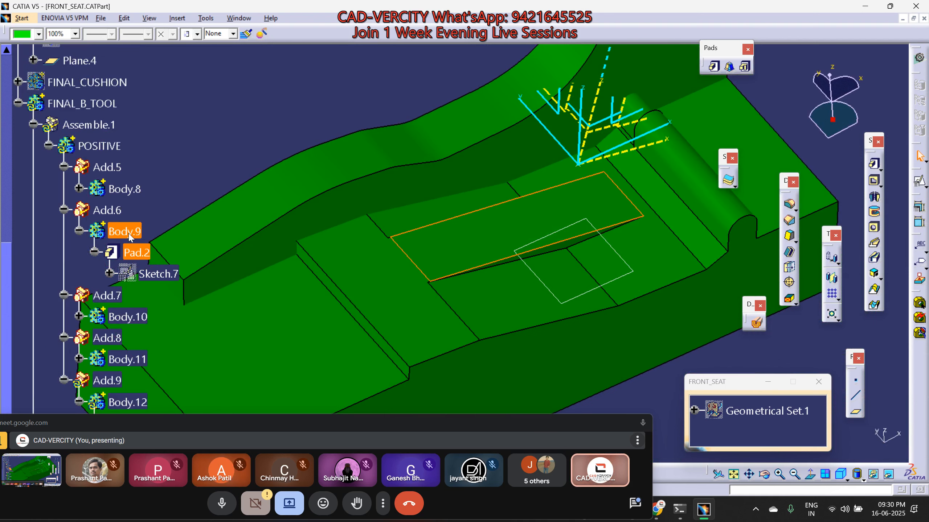
left_click(173, 158)
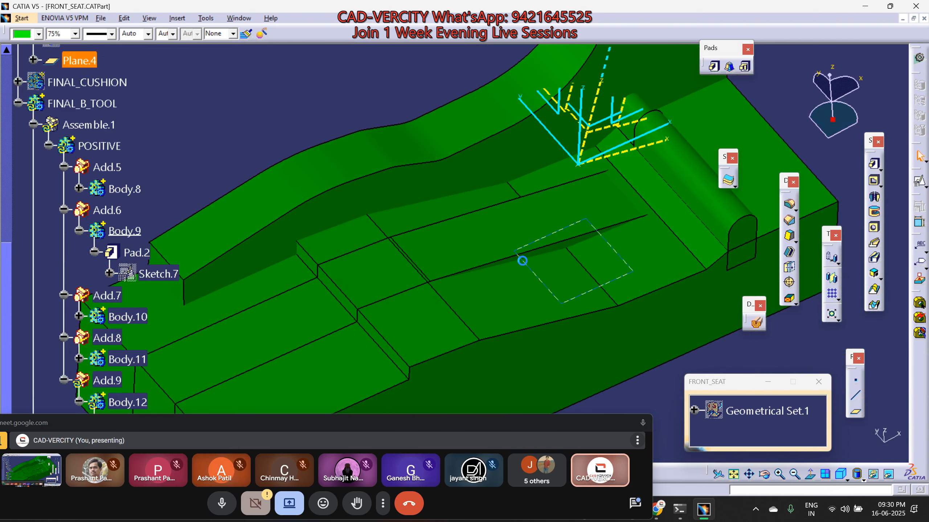
left_click(495, 261)
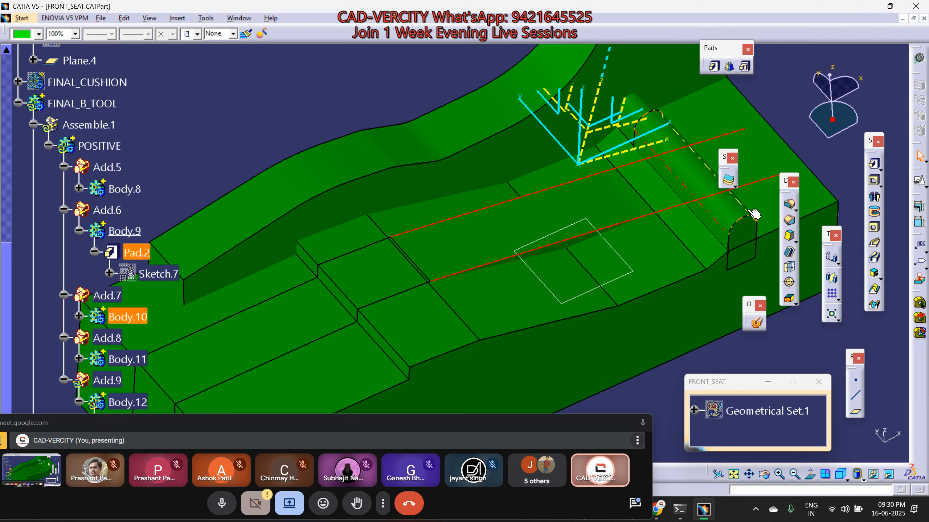
Make the Add.9 operation in the POSITIVE body the in-work object.
middle_click_drag(408, 274, 398, 293)
scroll(257, 280, "down", 4)
right_click(105, 218)
left_click(107, 213)
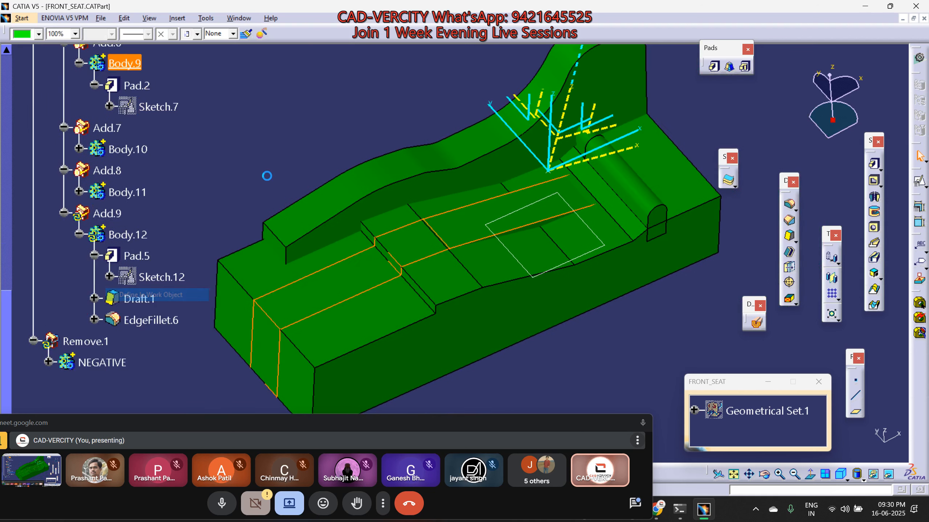
right_click(111, 215)
key("l")
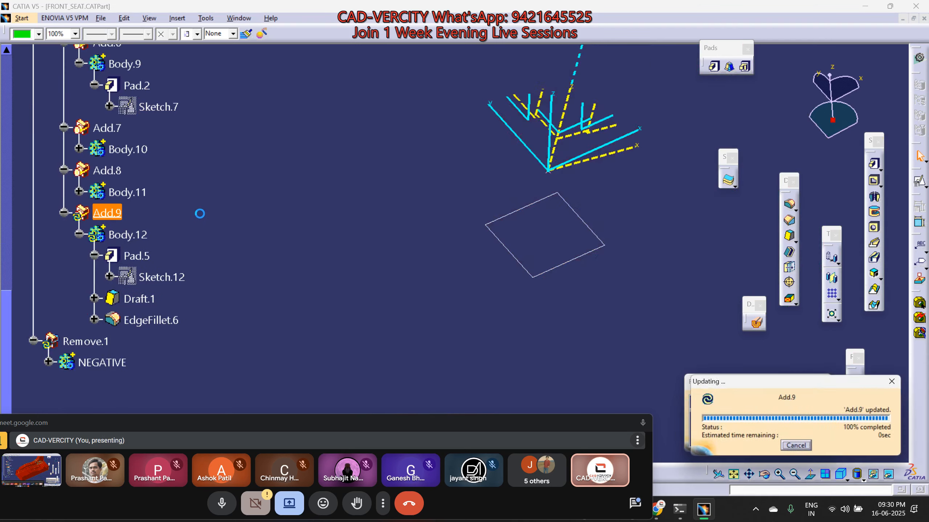
left_click(210, 216)
Apply a 6 mm Edge Fillet to the vertical inner corner edge at the front end of the side bolster.
mouse_move(301, 304)
middle_mouse_down()
mouse_move(523, 292)
mouse_move(473, 282)
mouse_move(427, 230)
mouse_move(404, 284)
middle_mouse_up()
left_click(399, 283)
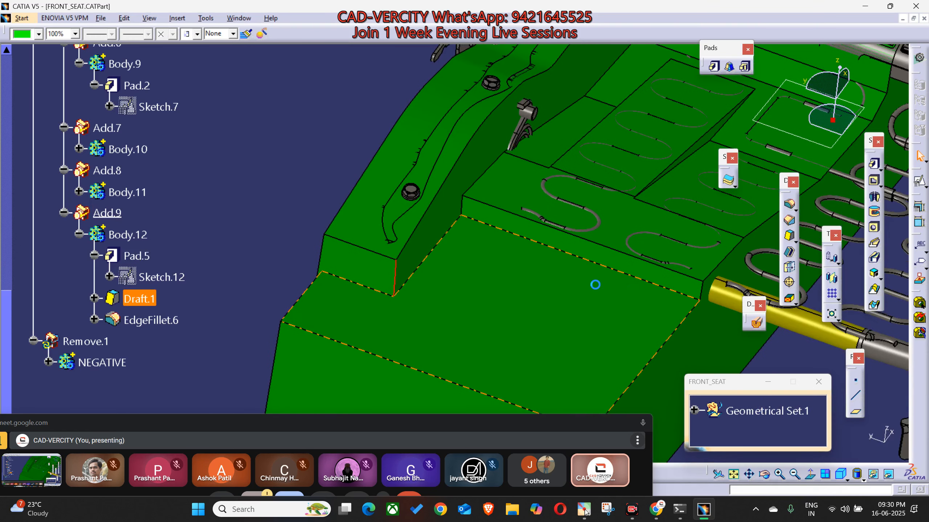
left_click(789, 207)
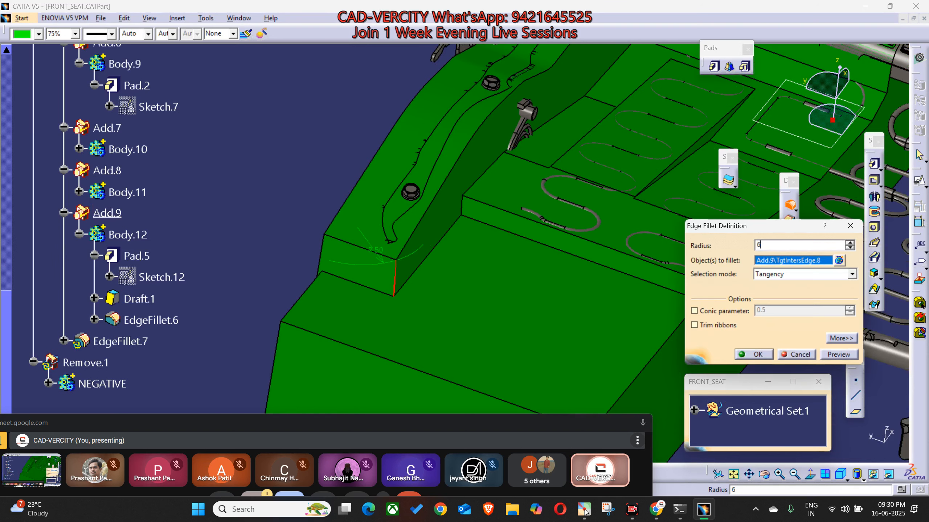
type("6")
key("Return")
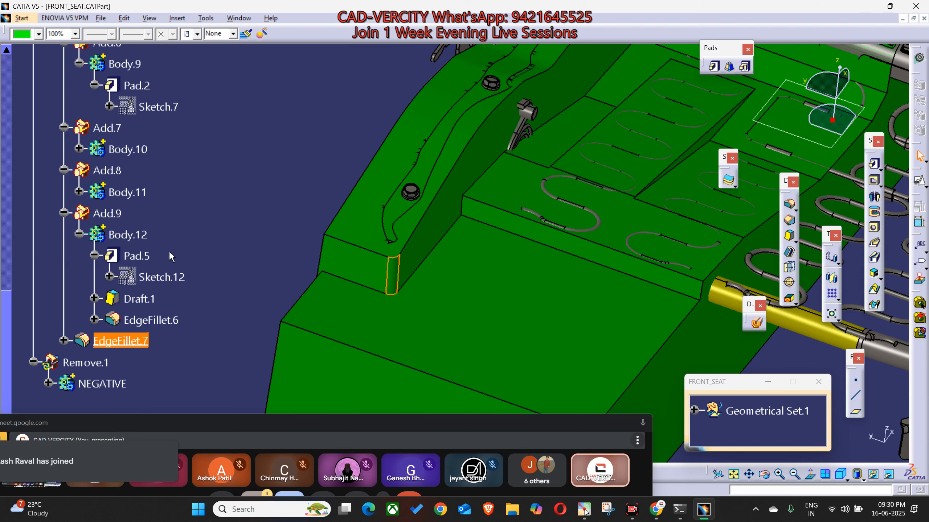
Check the rounded bolster corner against the seat frame and hide Geometrical Set.1 again.
mouse_move(266, 238)
middle_mouse_down()
mouse_move(230, 249)
mouse_move(257, 250)
middle_mouse_up()
left_click(259, 250)
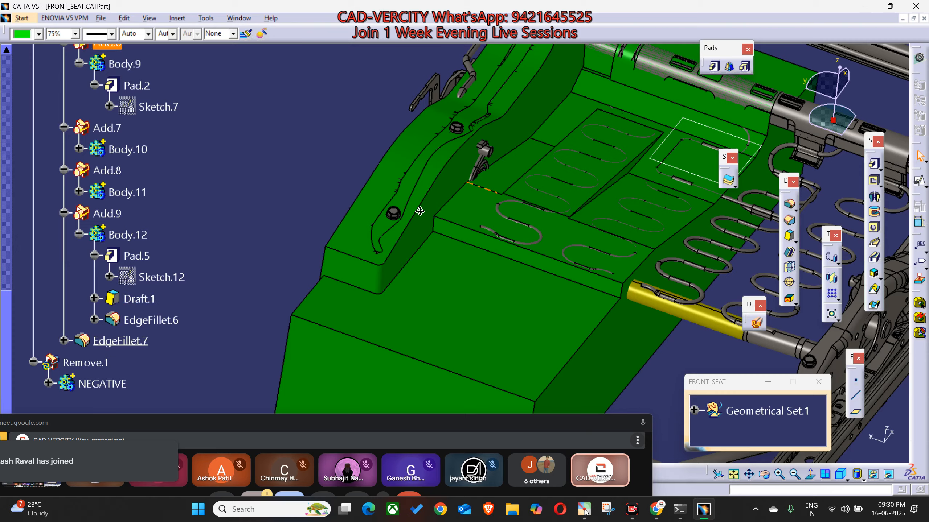
middle_click_drag(420, 212, 578, 338)
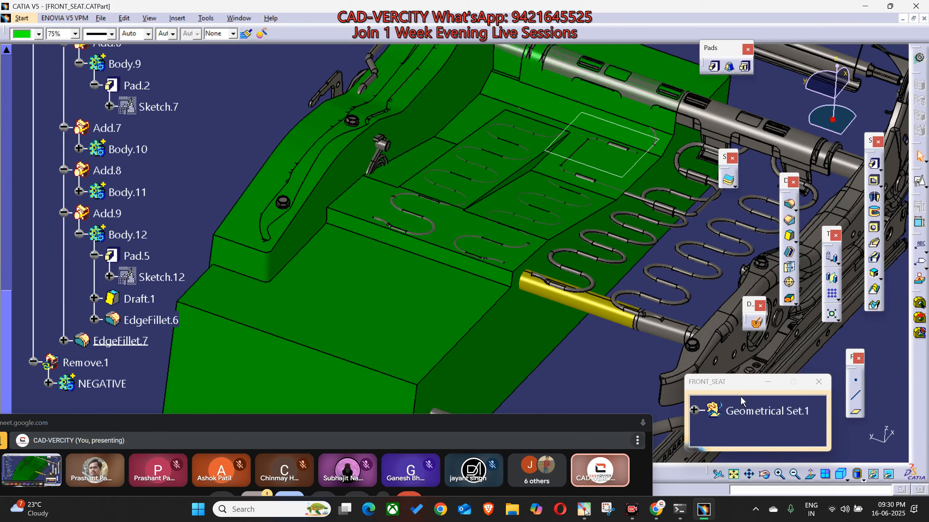
left_click(754, 413)
key("space")
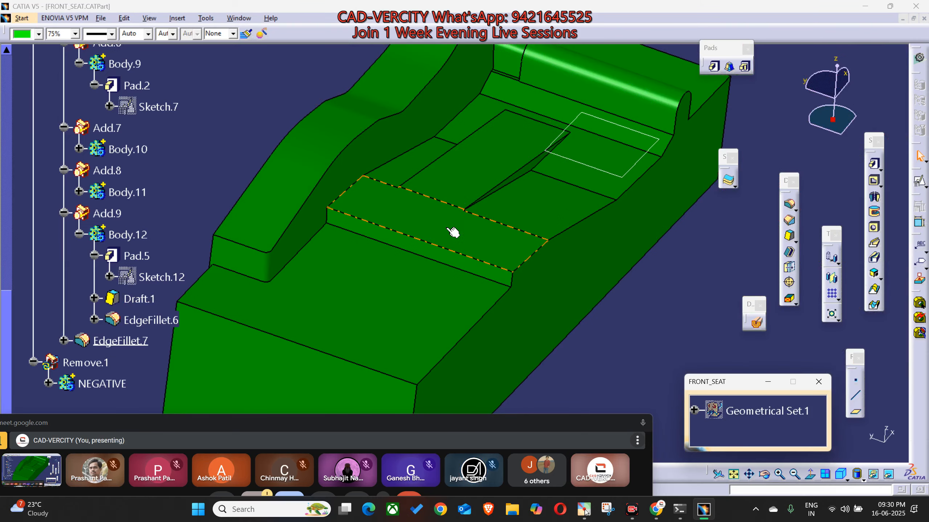
Apply a 6 mm Edge Fillet to the short front edge of the sloped recess in the seat surface.
left_click(443, 202)
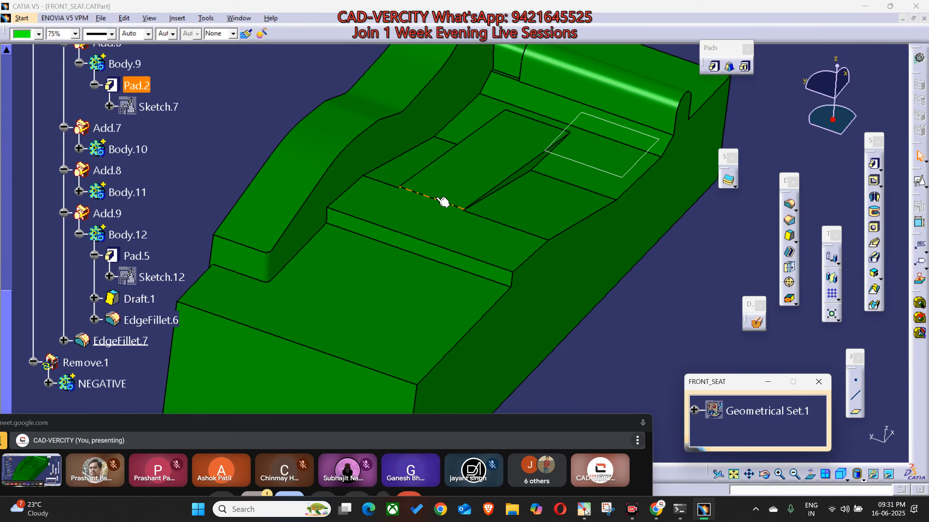
left_click(789, 207)
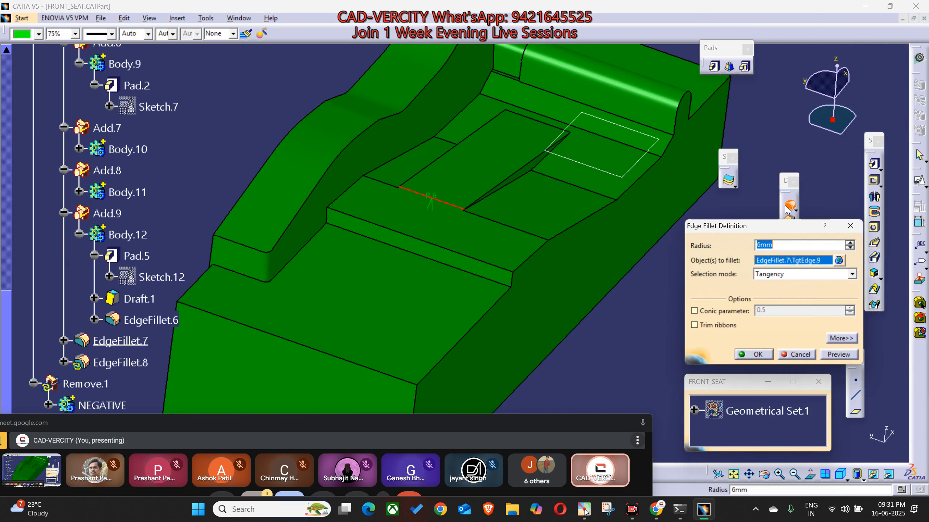
key("Return")
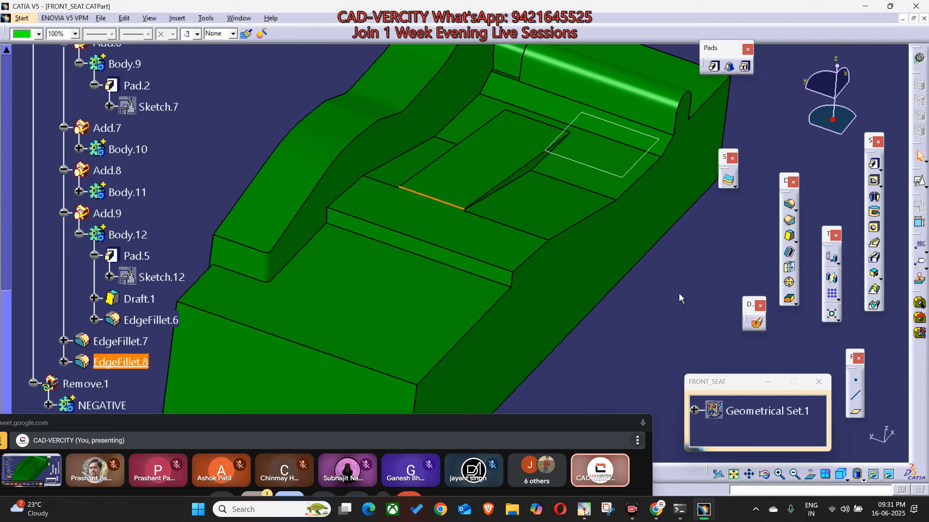
Make Pad.1 of Body.8 in the POSITIVE body the in-work object.
middle_click_drag(678, 292, 535, 195)
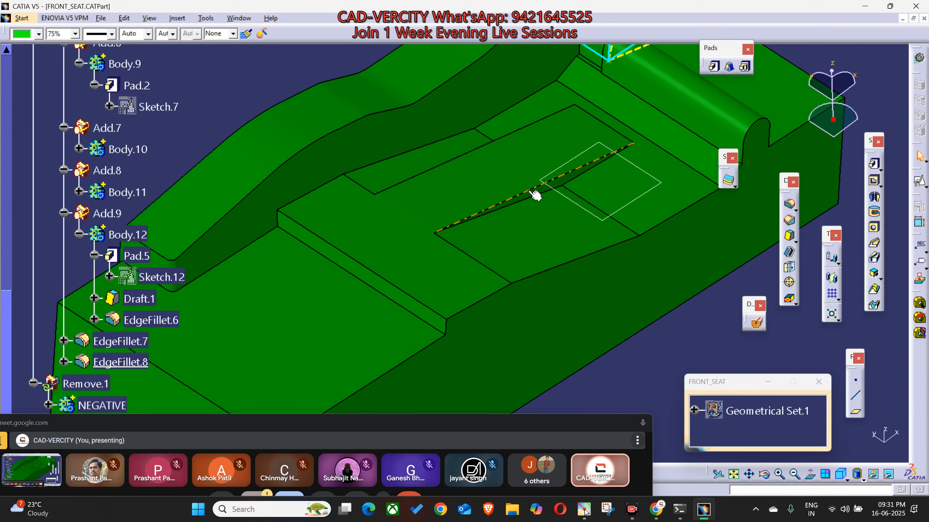
left_click(623, 224)
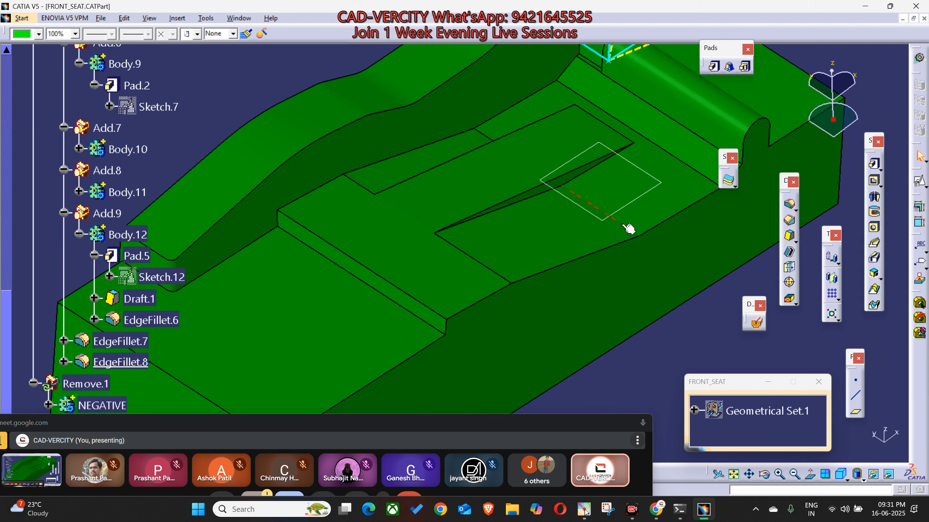
right_click(635, 222)
left_click(648, 226)
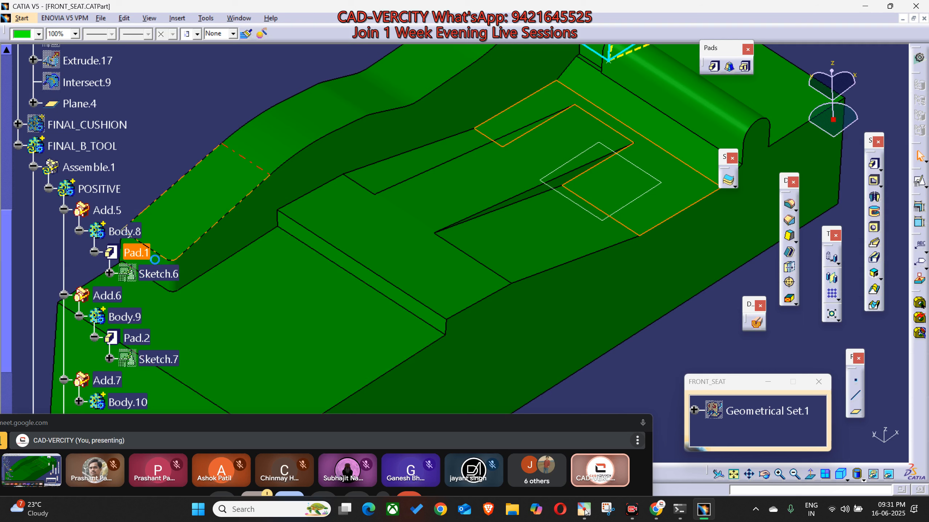
right_click(135, 253)
left_click(182, 330)
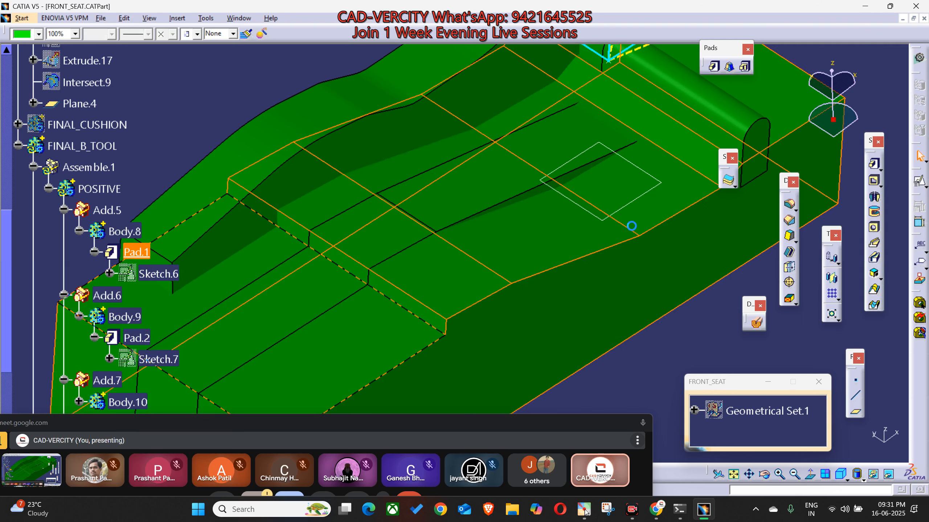
Apply a 6 mm Edge Fillet to the transverse bend edge across Pad.1's sloped seat surface.
left_click(789, 204)
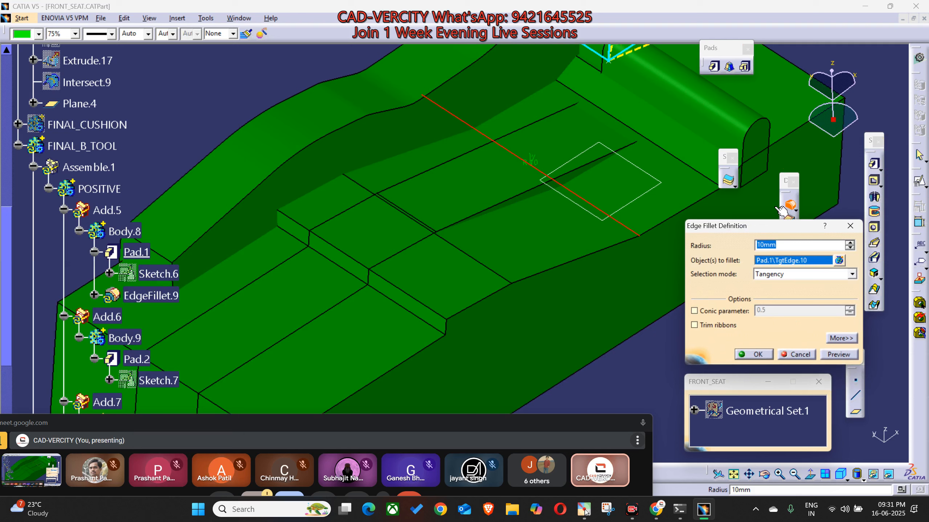
type("5")
key("Return")
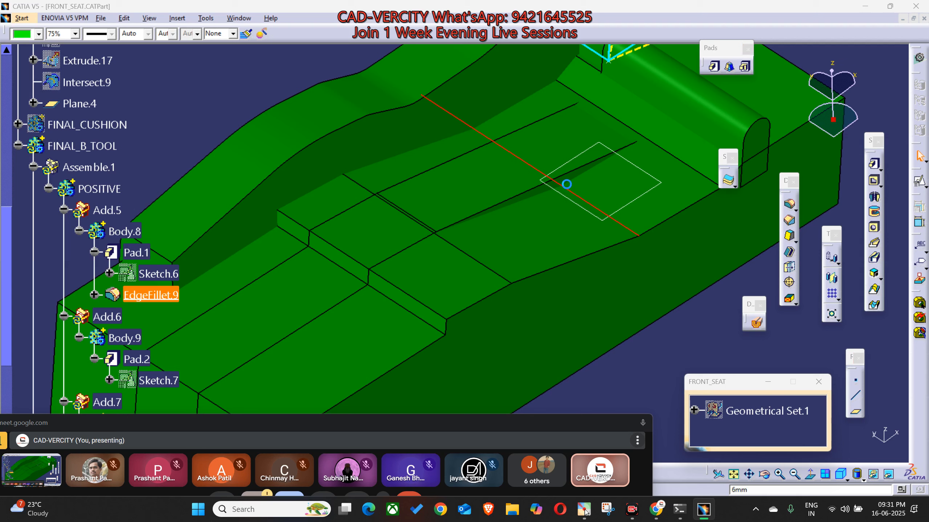
Set the bend fillet's radius on Pad.1 to 20 mm and include the second transverse edge near the rear roll.
double_click(567, 184)
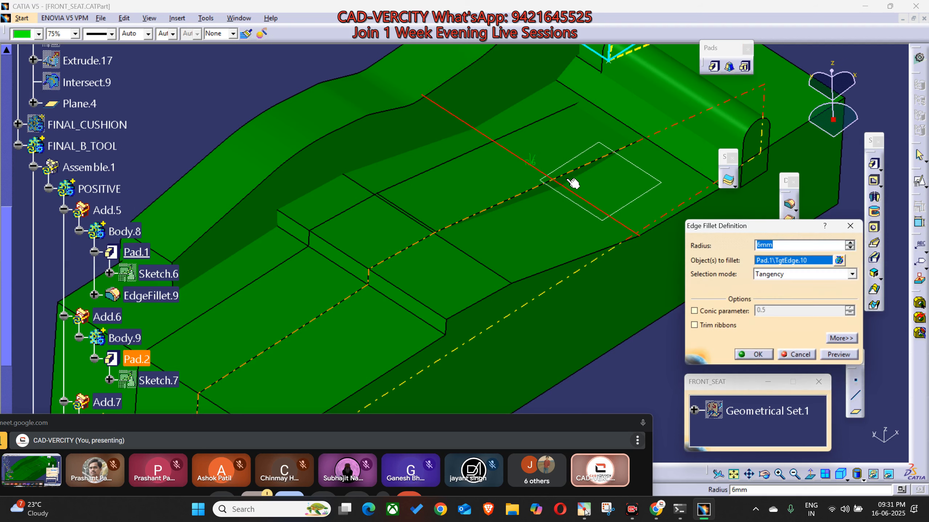
type("10")
key("Return")
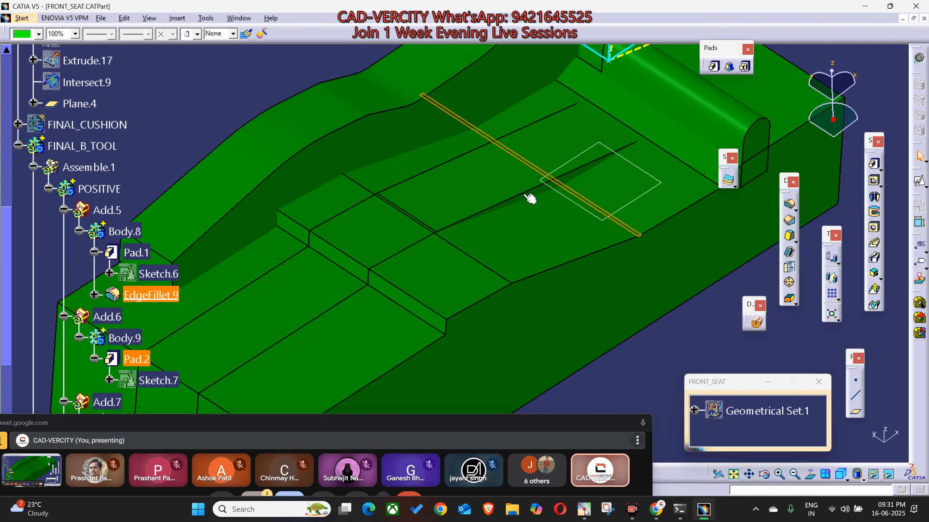
scroll(213, 208, "down", 5)
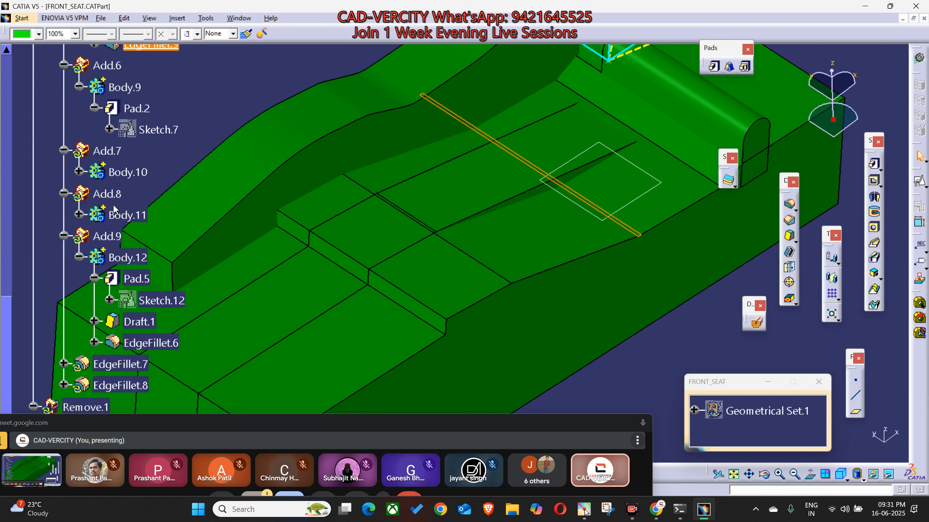
middle_click_drag(334, 174, 525, 206)
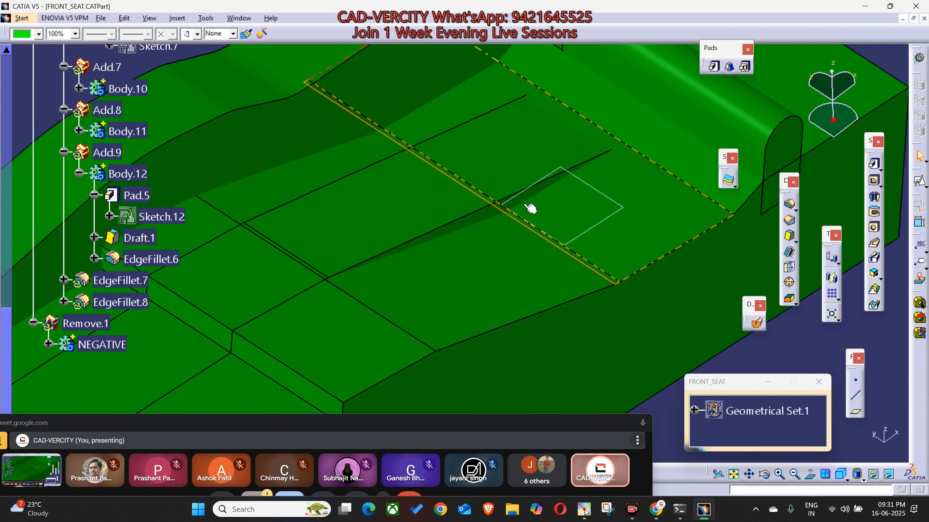
left_click(613, 281)
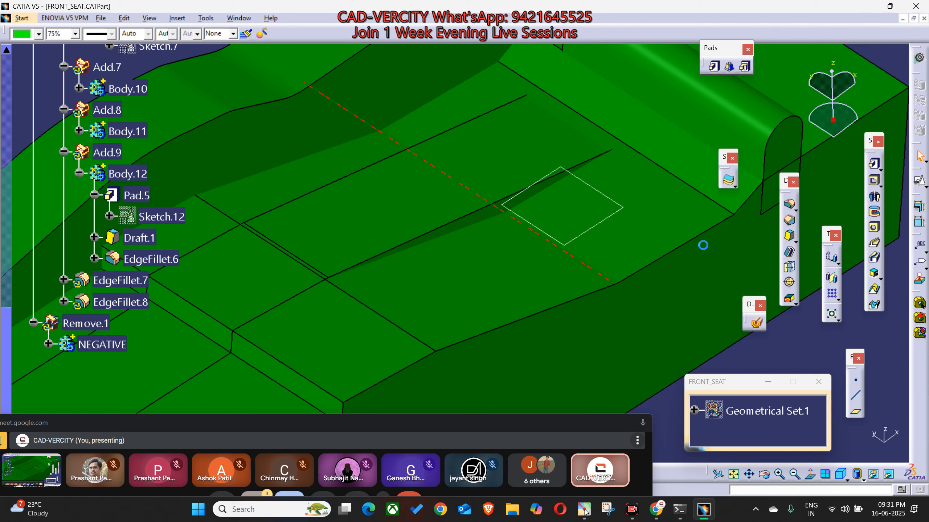
left_click(789, 204)
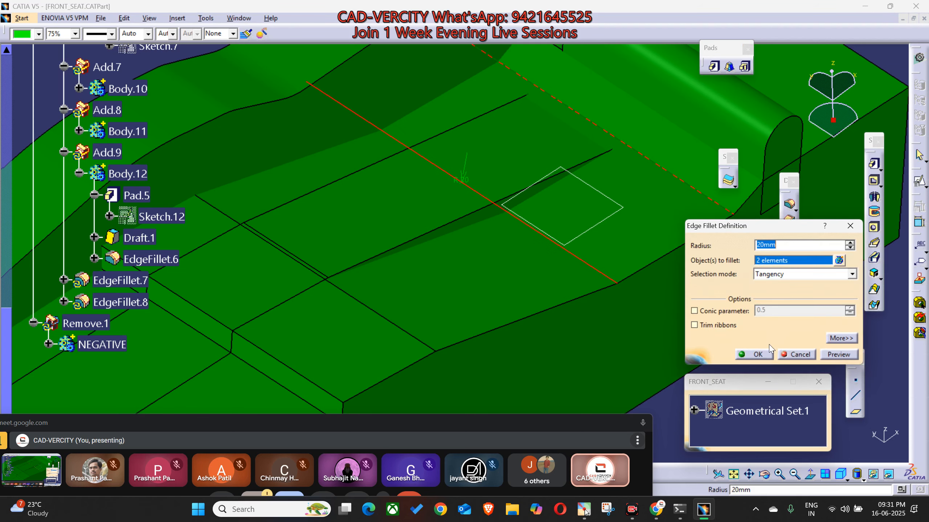
left_click(754, 354)
middle_click_drag(535, 197, 450, 221)
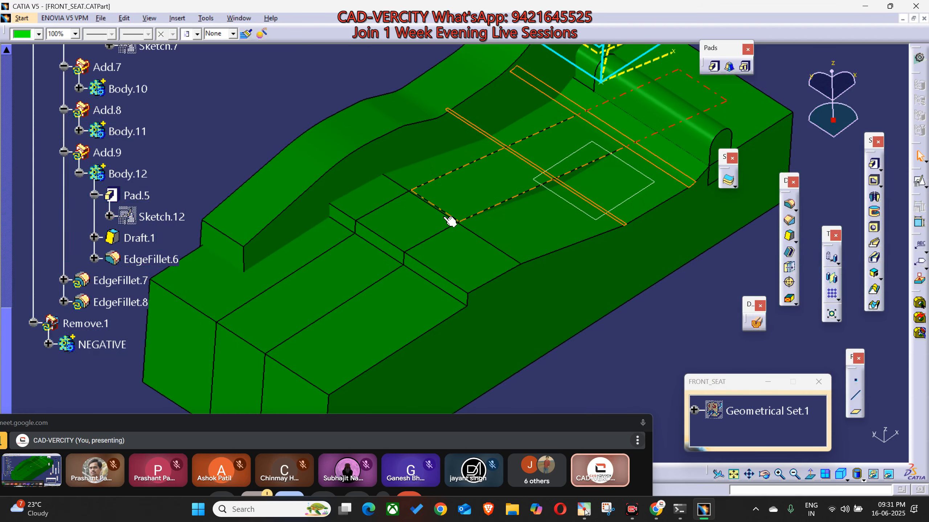
Make EdgeFillet.8 in the POSITIVE body the in-work object.
left_click(102, 302)
right_click(103, 302)
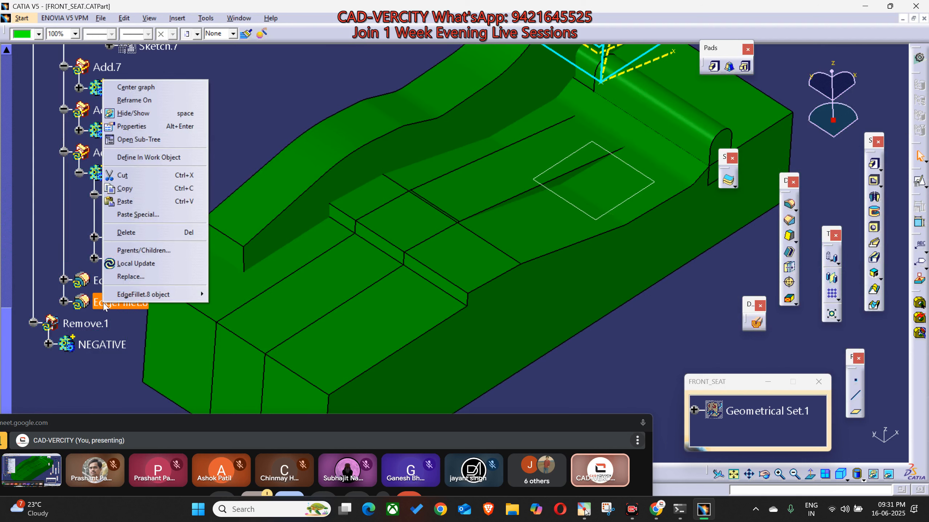
left_click(102, 302)
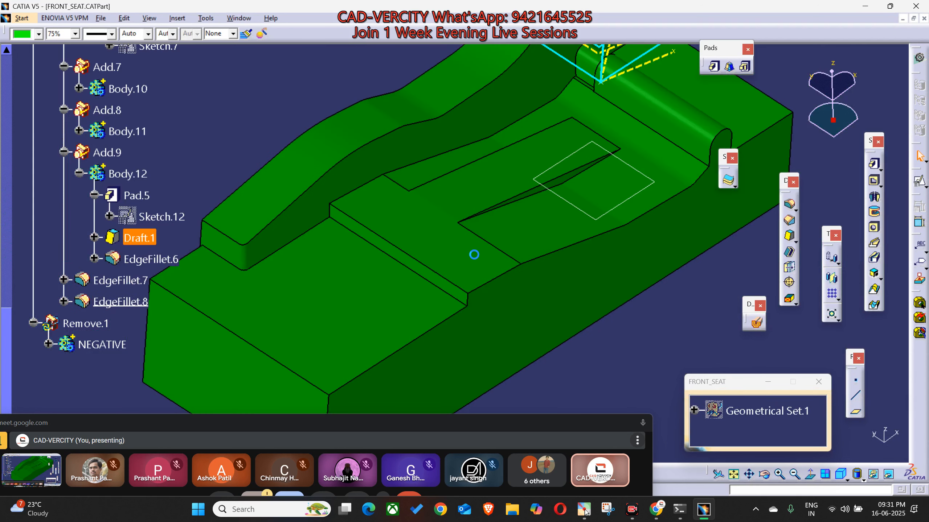
Apply a 6 mm Edge Fillet to the two long side edges of the sloped recess in the seat surface.
middle_click_drag(534, 315, 585, 239)
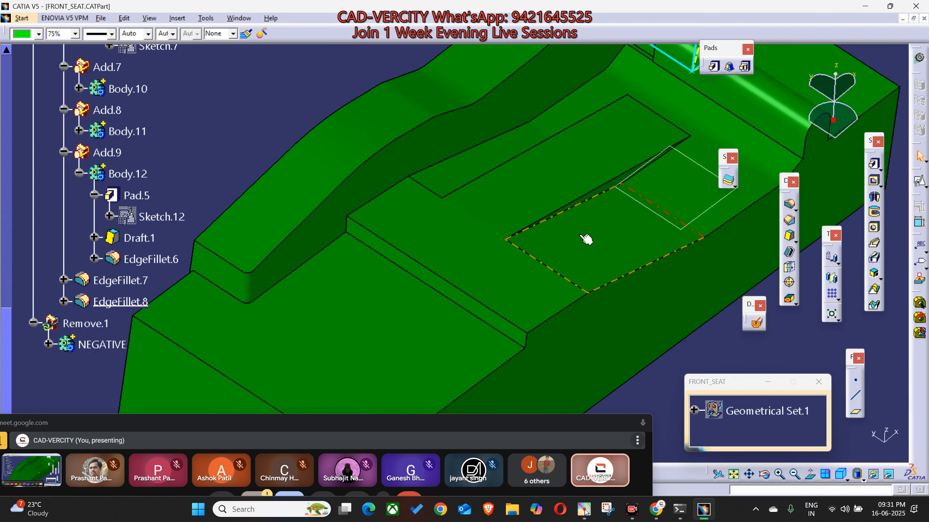
left_click(612, 188)
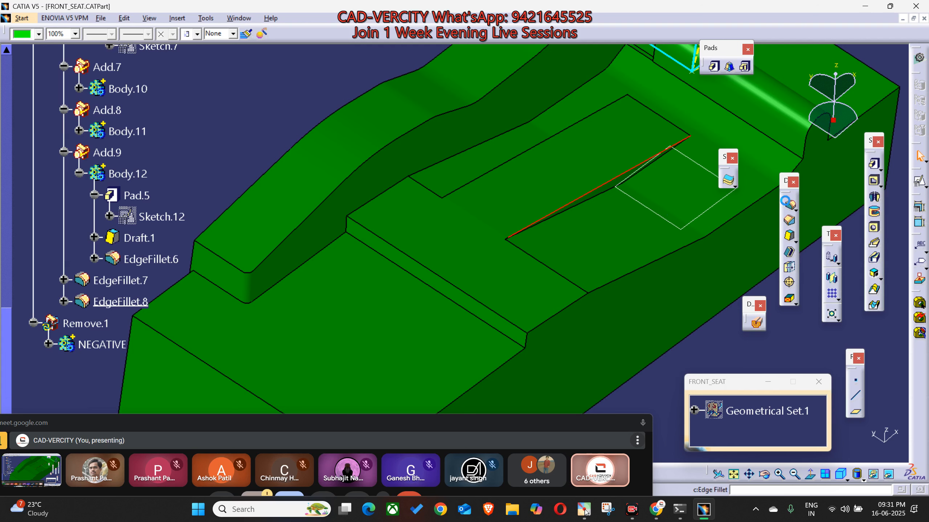
left_click(788, 204)
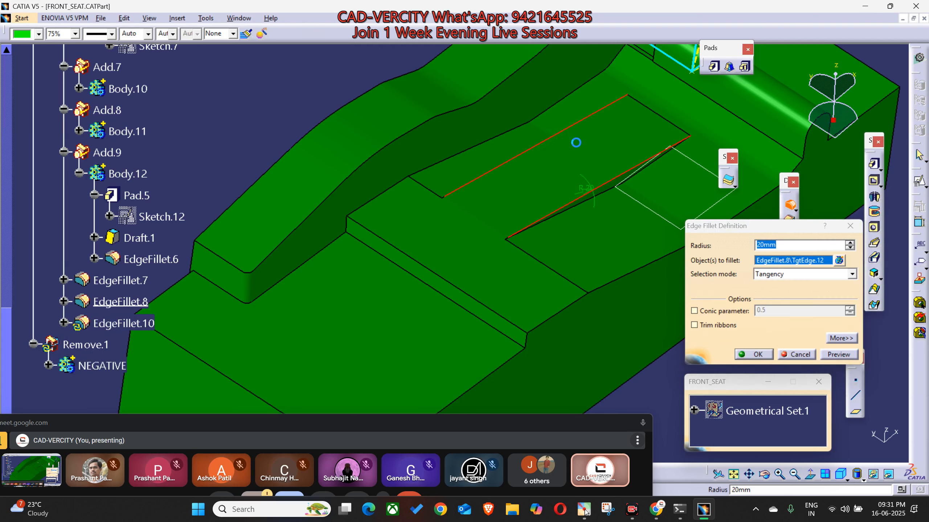
left_click(556, 144)
type("6mm")
key("Return")
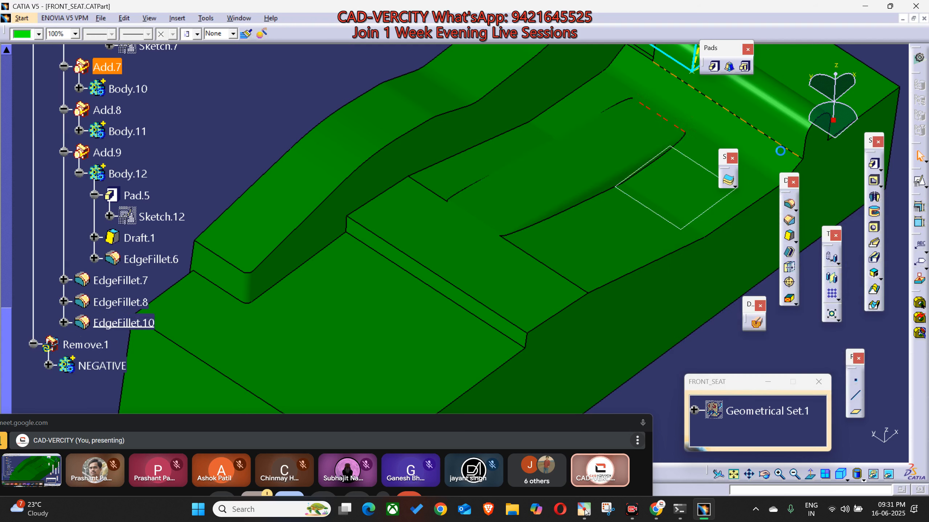
Fillet the remaining outline edges of the recess and apply a 6 mm Edge Fillet to the two transverse crease segments at its front.
left_click(789, 203)
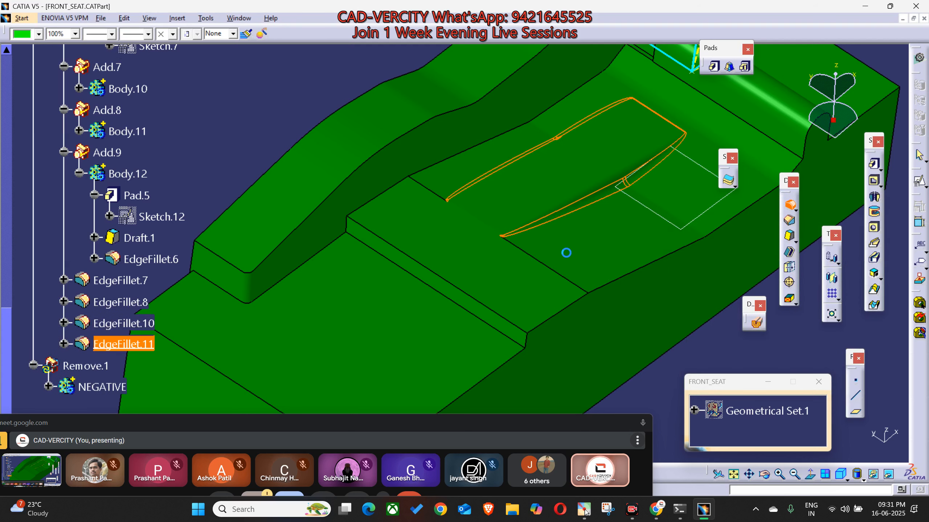
left_click(789, 204)
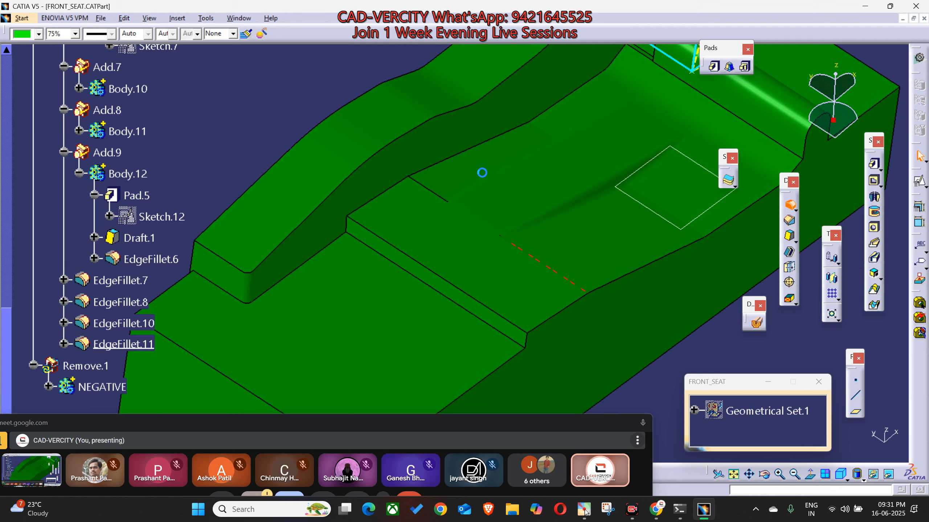
left_click(481, 217)
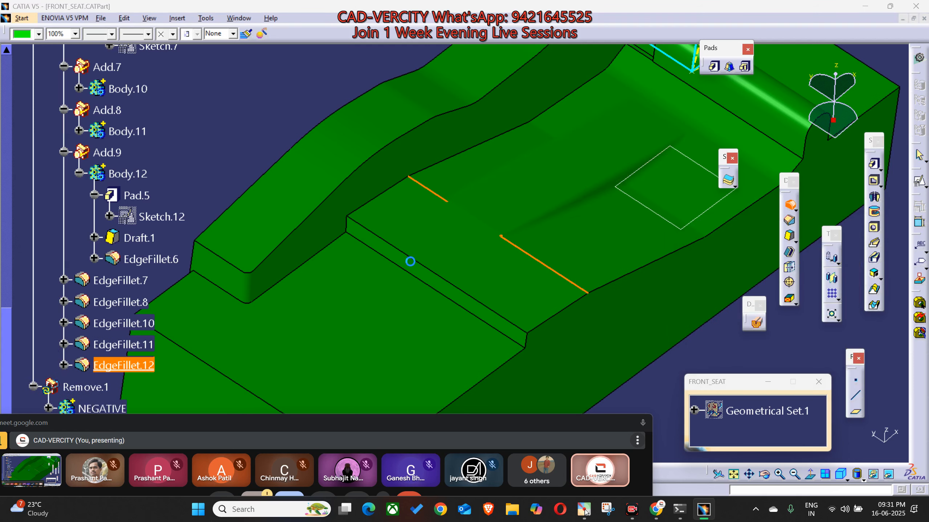
left_click(347, 275)
Try to set the radius of the fillet on the two transverse crease segments to 20 mm.
middle_click_drag(554, 304, 587, 238)
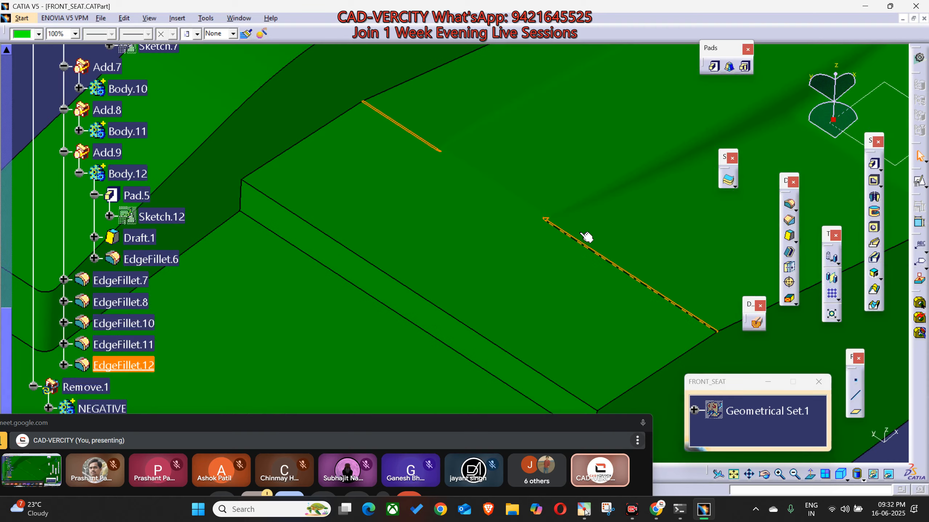
double_click(588, 246)
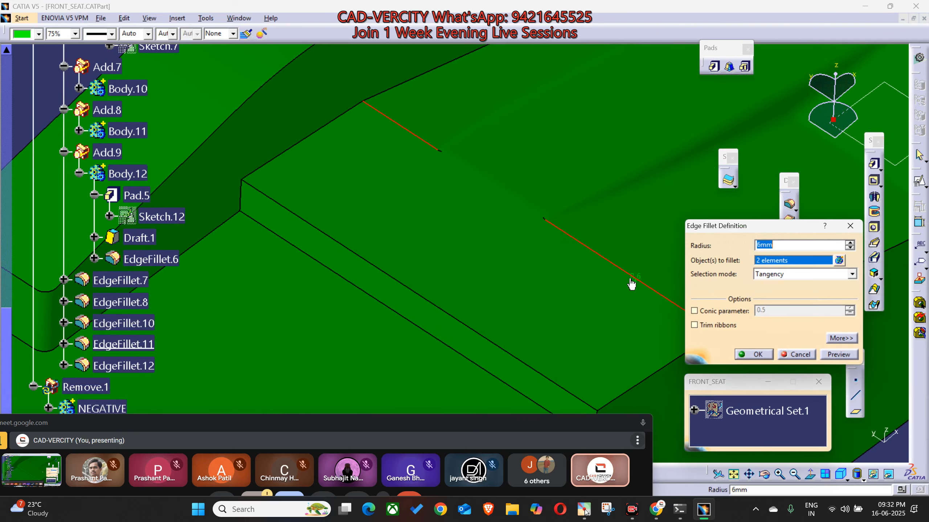
type("20")
key("Return")
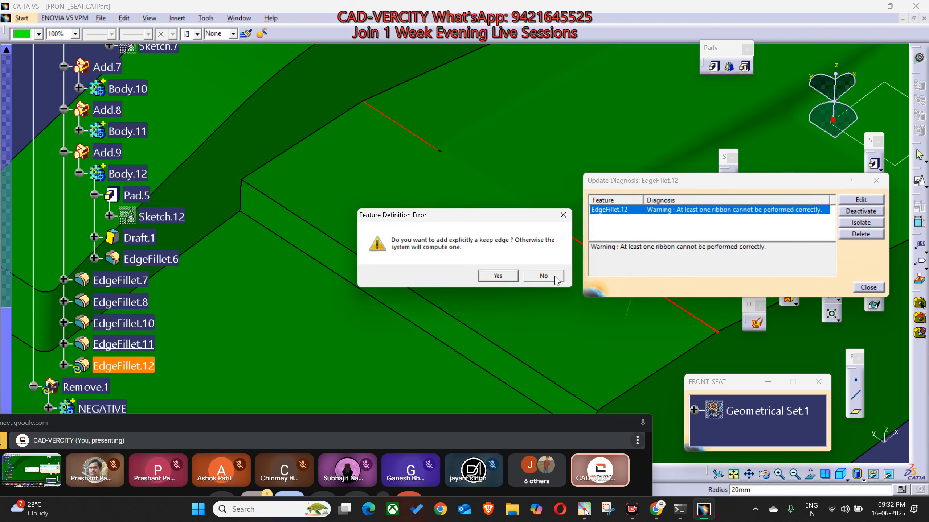
left_click(554, 279)
left_click(870, 287)
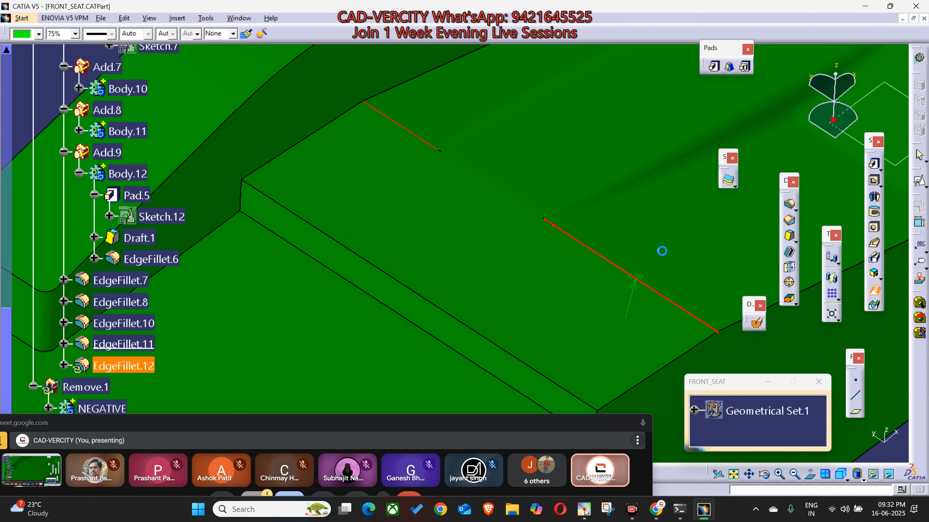
left_click(776, 304)
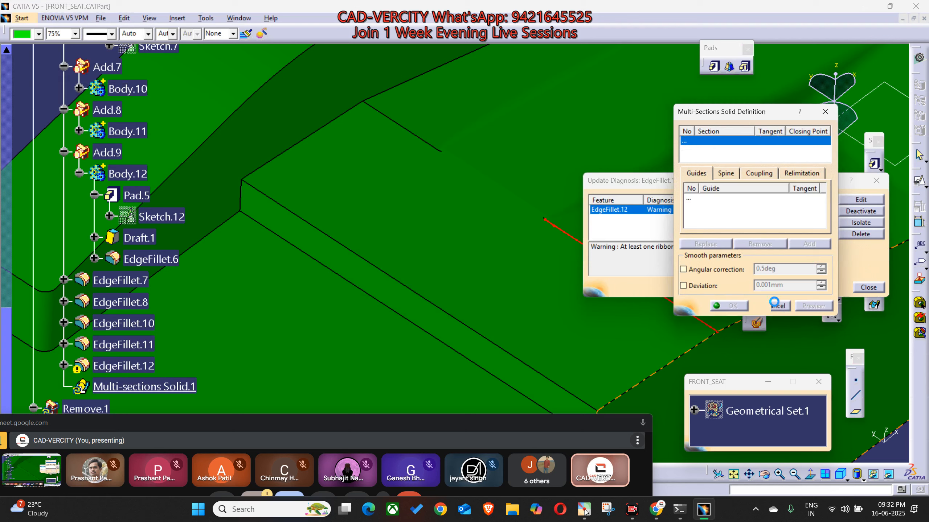
left_click(864, 288)
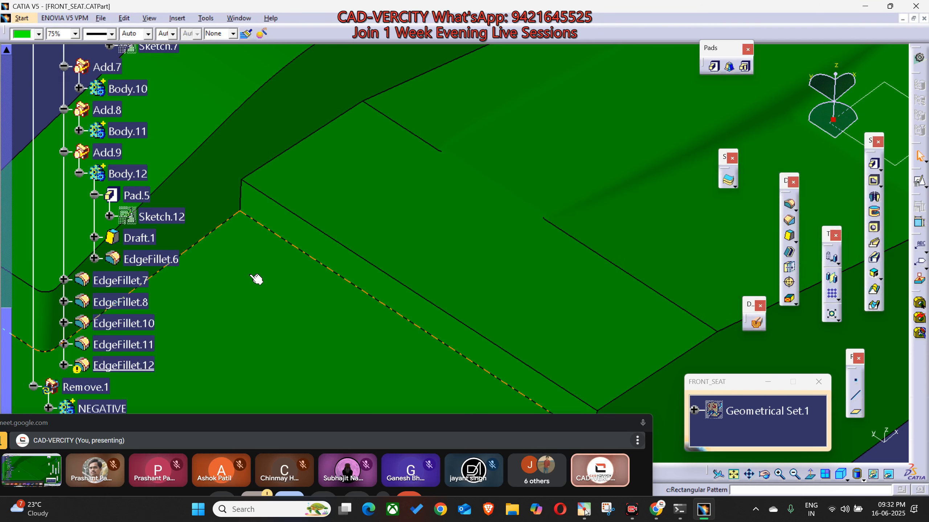
Set EdgeFillet.12's radius to 10 mm and decline the automatic cliff edge computation mode.
scroll(146, 278, "down", 3)
left_click(129, 280)
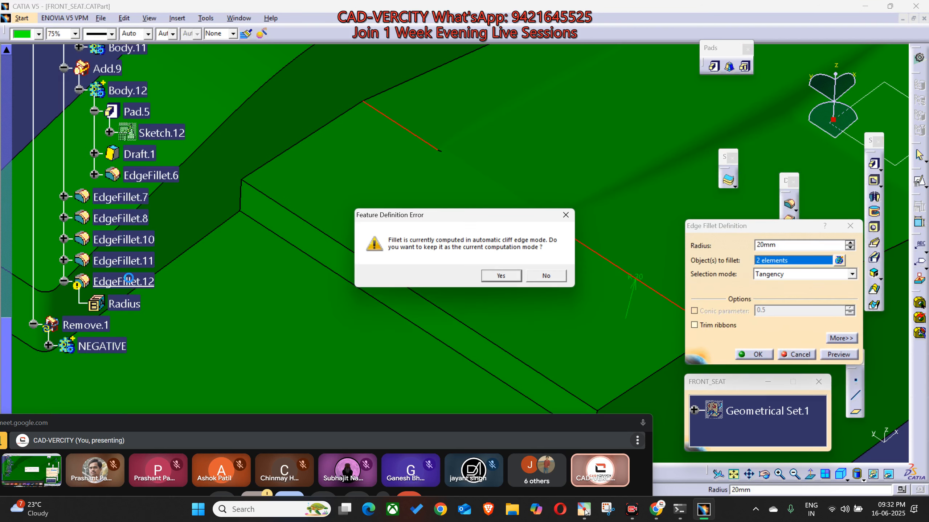
left_click(543, 277)
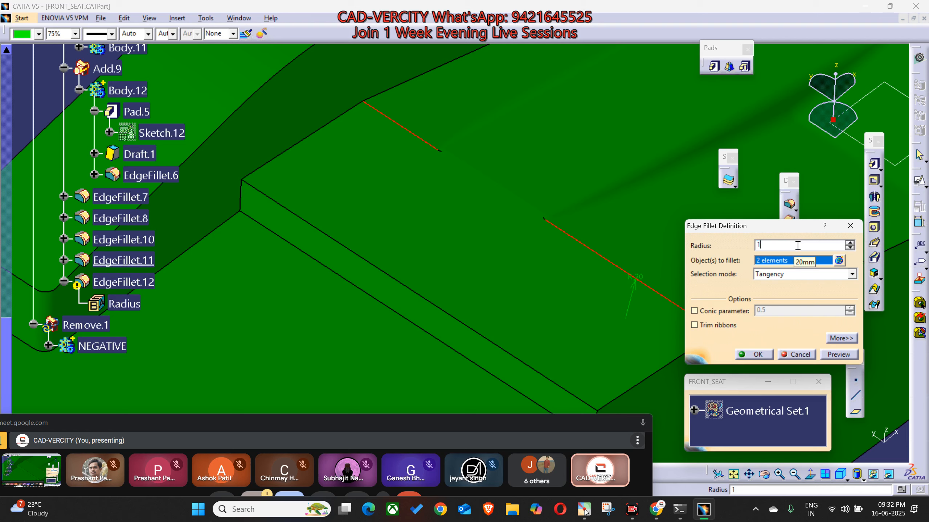
type("10")
key("Return")
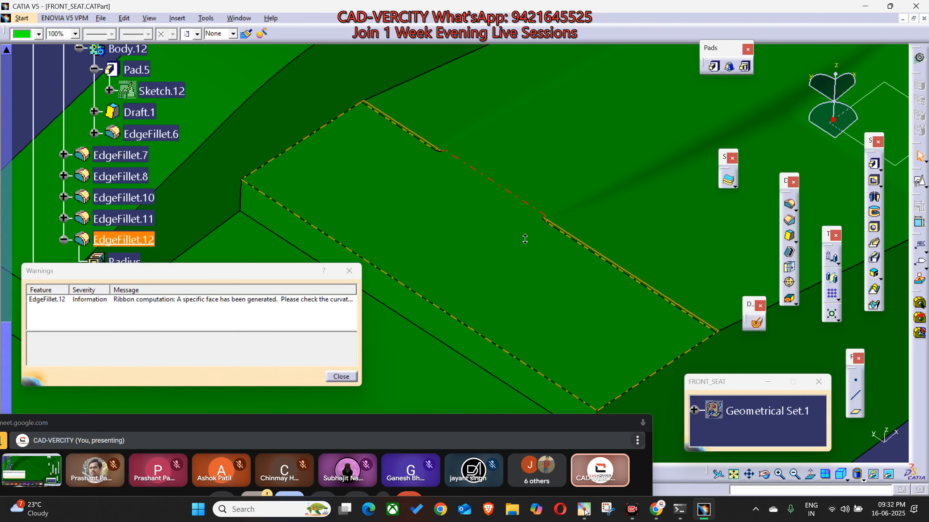
left_click(275, 126)
Apply a 6 mm Edge Fillet to the upper and lower edges of the transverse step at the front of the seat surface.
middle_click_drag(540, 275, 598, 229)
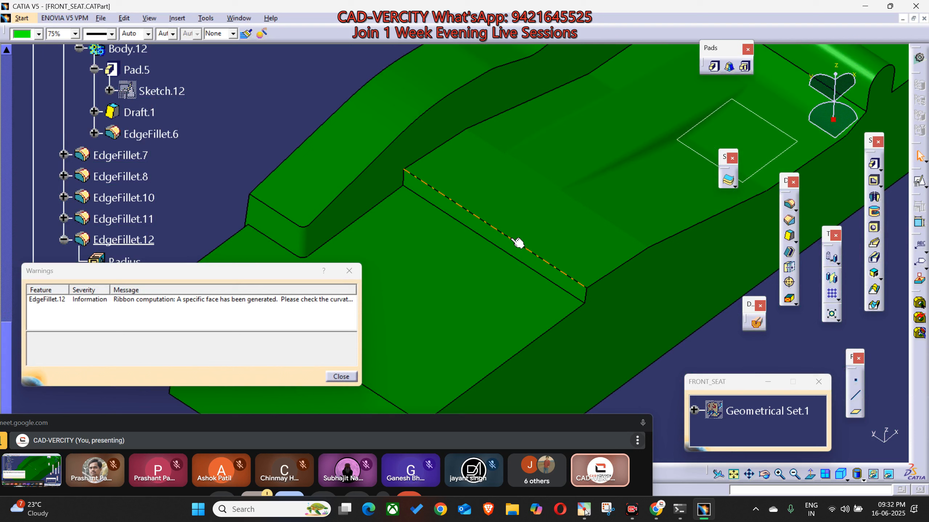
left_click(519, 243)
left_click(789, 201)
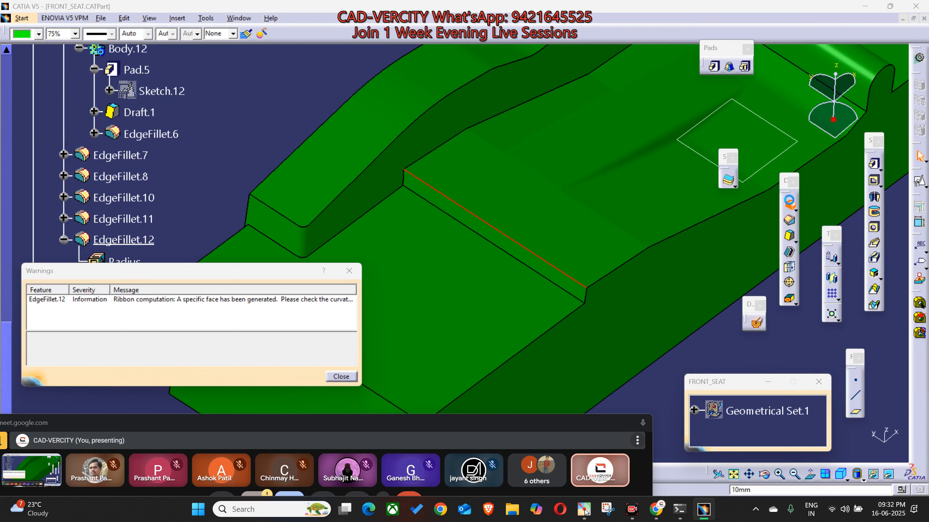
key("Return")
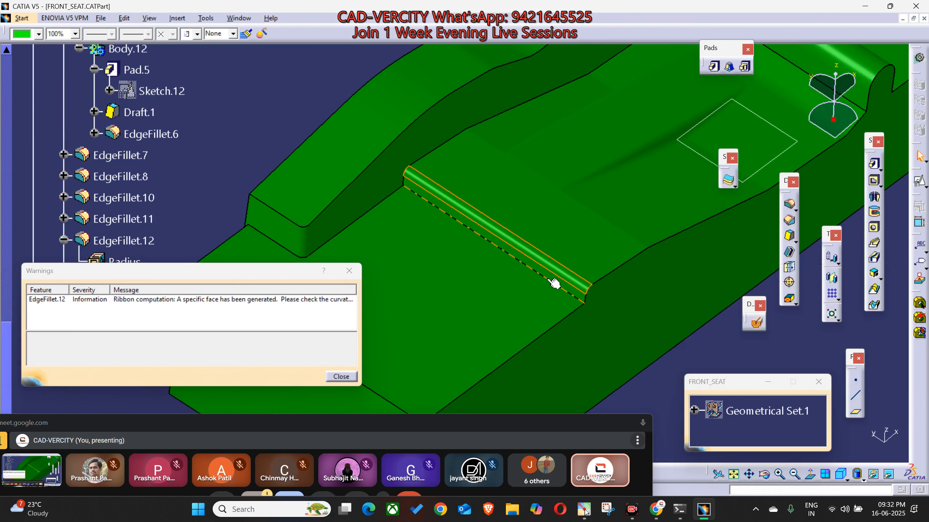
double_click(511, 236)
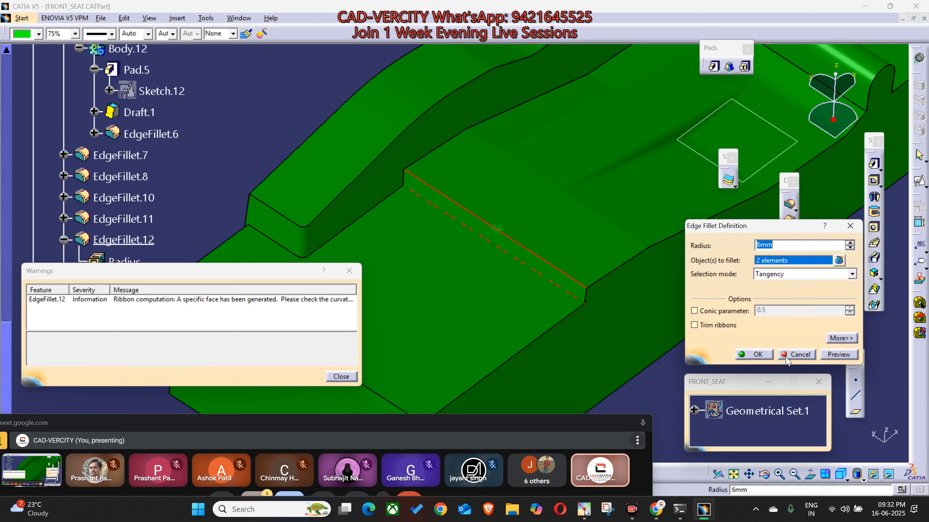
left_click(764, 356)
left_click(341, 377)
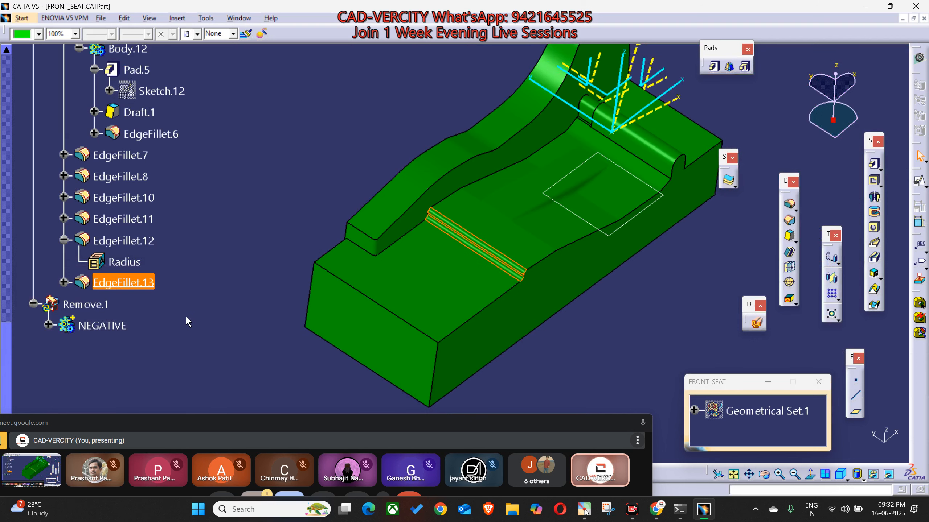
left_click(121, 305)
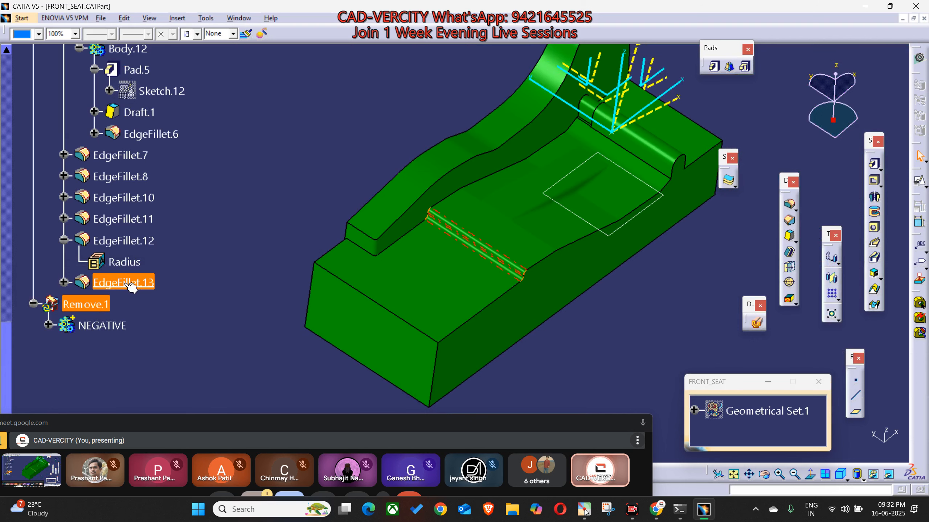
left_click(270, 275)
scroll(422, 307, "up", 1)
middle_click_drag(422, 307, 468, 230)
left_click(472, 232)
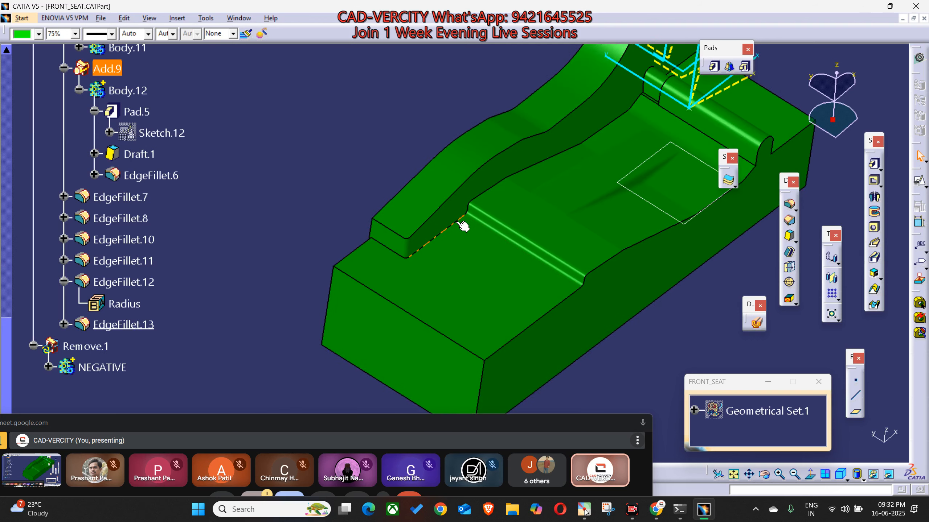
key("Return")
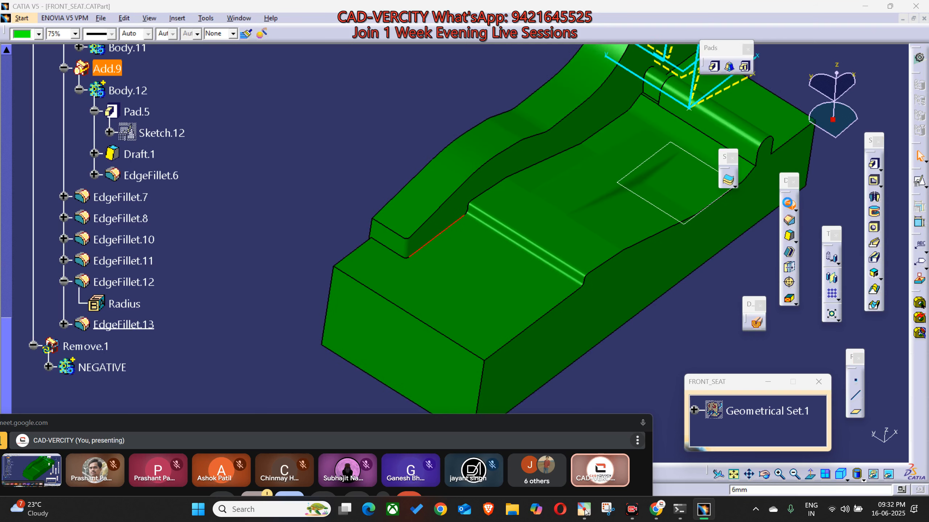
left_click(805, 356)
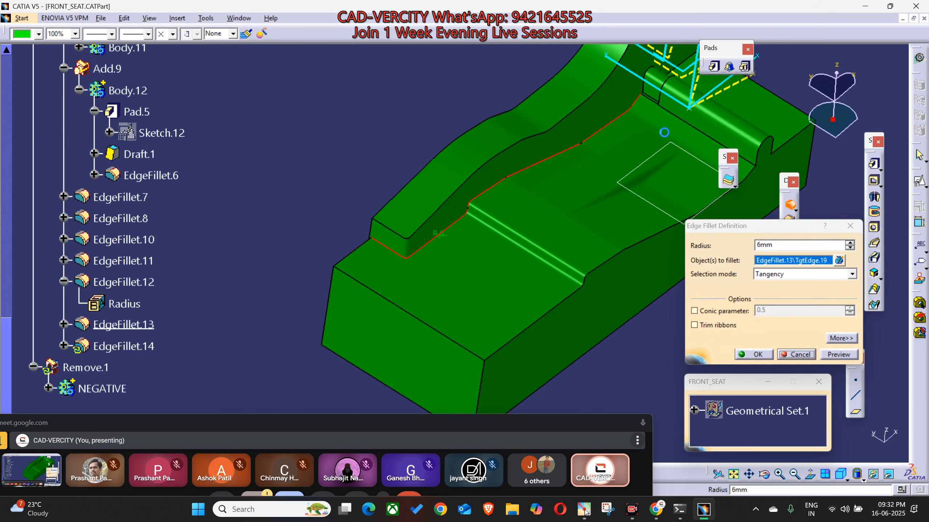
Apply a 6 mm Edge Fillet to the transverse edge where the seat surface meets the foot of the rear roll.
middle_click_drag(676, 139, 550, 97)
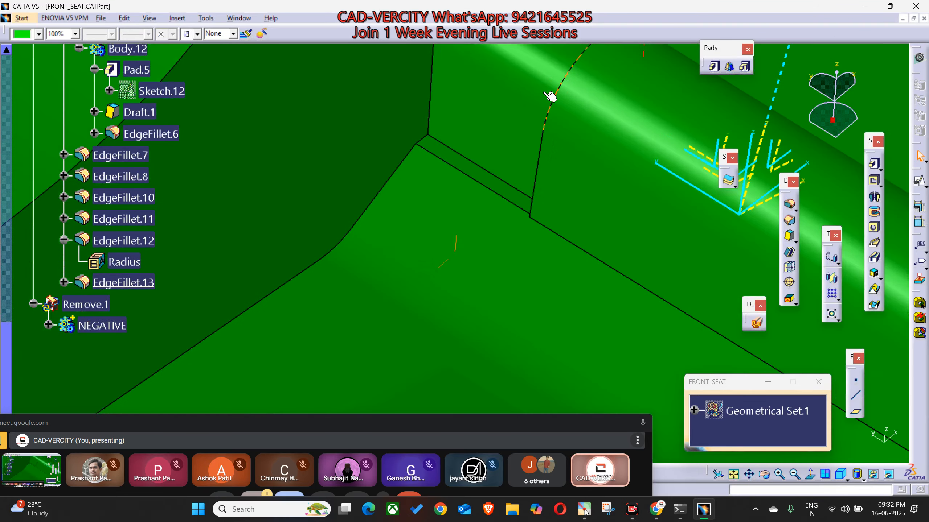
scroll(450, 184, "down", 2)
middle_click_drag(450, 184, 837, 225)
scroll(464, 207, "up", 2)
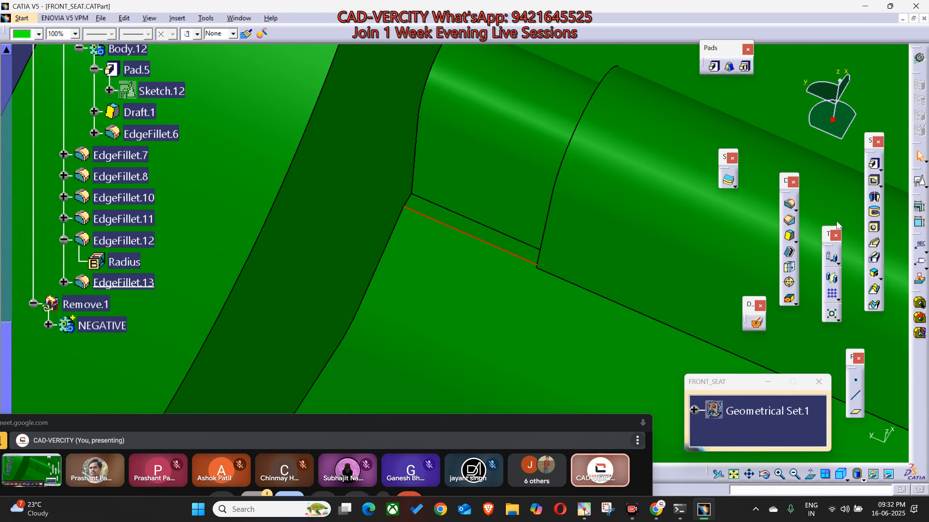
left_click(789, 203)
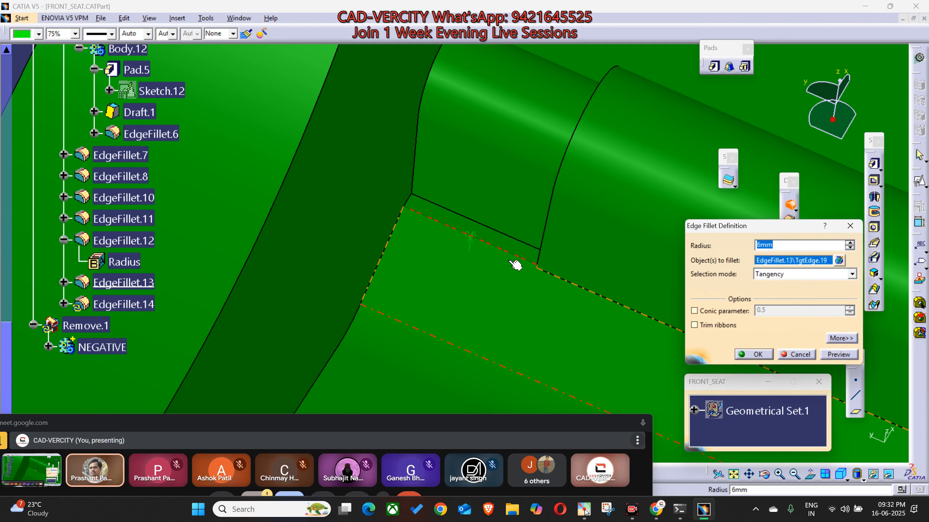
key("Return")
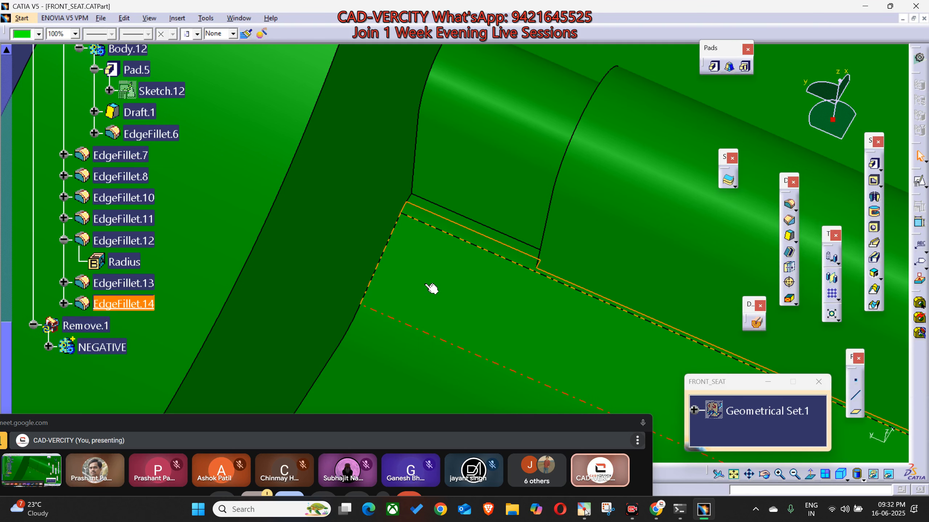
left_click(471, 219)
Hide the square plane outline over the seat surface and save the part.
middle_click_drag(427, 319, 554, 254)
scroll(507, 343, "down", 1)
left_click(536, 241)
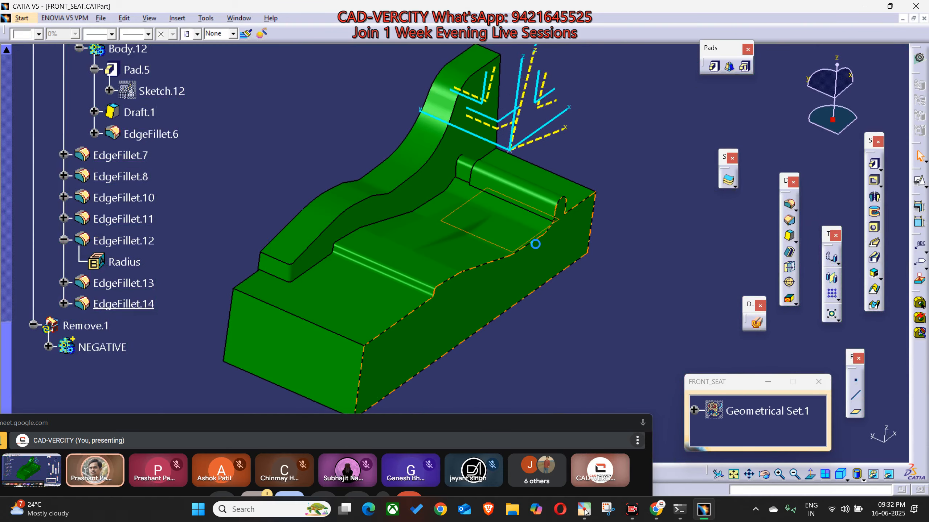
key("space")
key("ctrl+s")
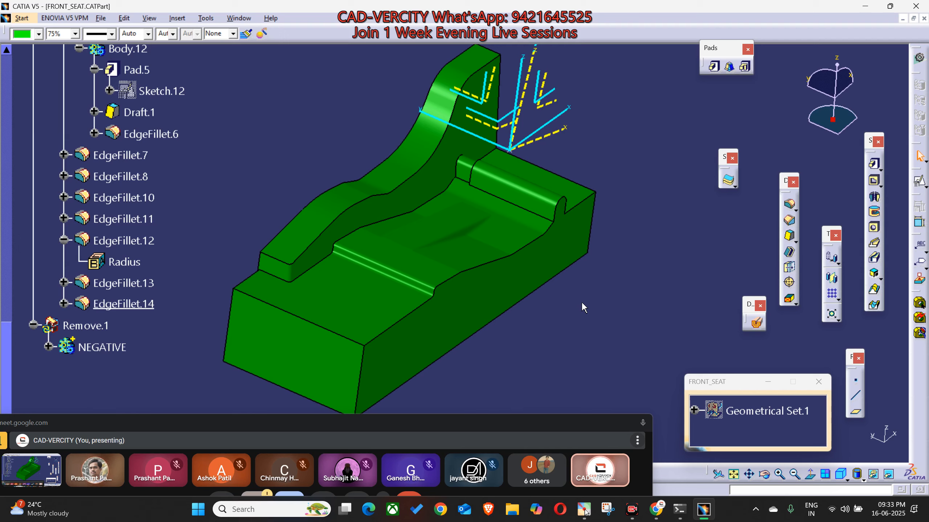
Collapse Add.5 and define the POSITIVE body as the in-work object.
middle_click(381, 202)
middle_click_drag(348, 262, 449, 219)
scroll(113, 274, "up", 5)
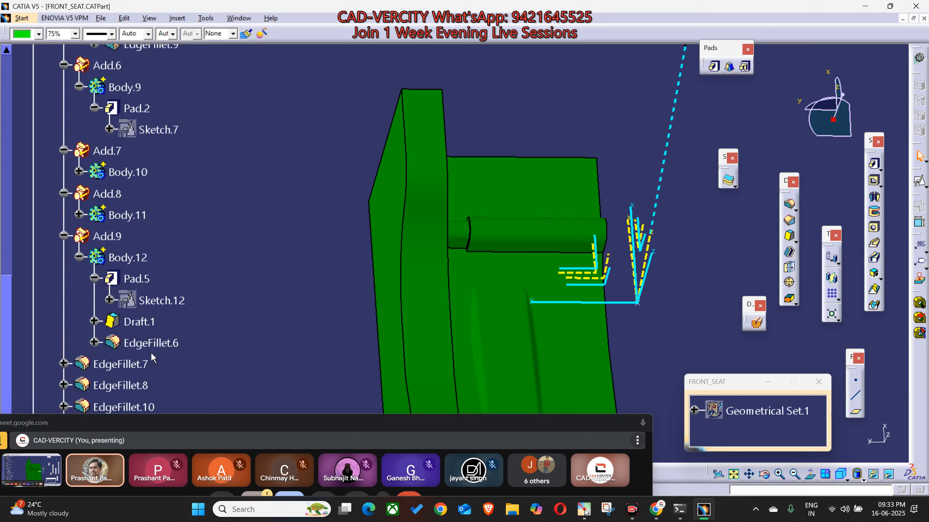
scroll(114, 275, "up", 2)
left_click(64, 169)
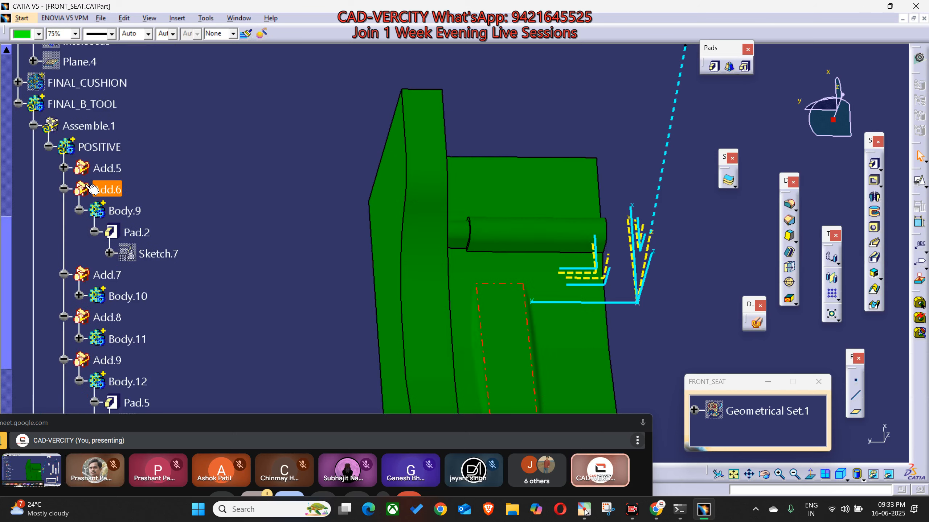
right_click(102, 154)
left_click(121, 229)
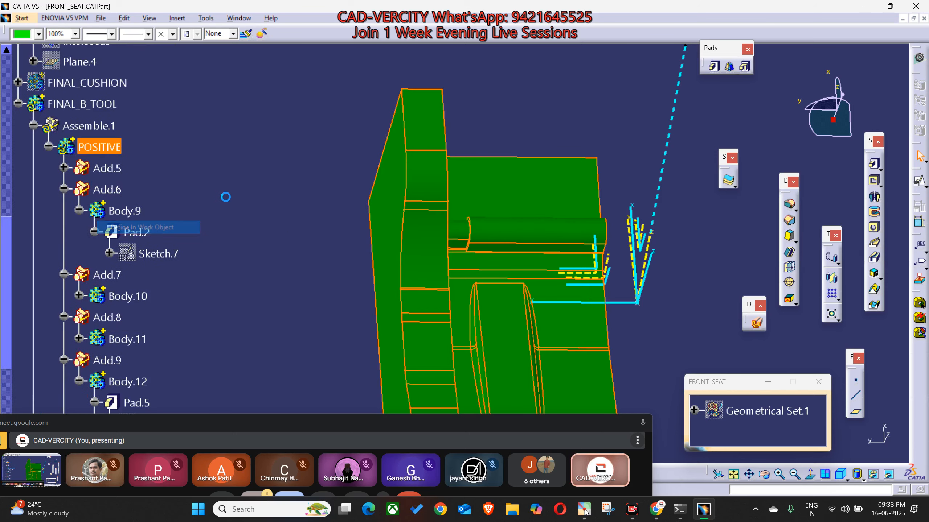
scroll(174, 313, "down", 6)
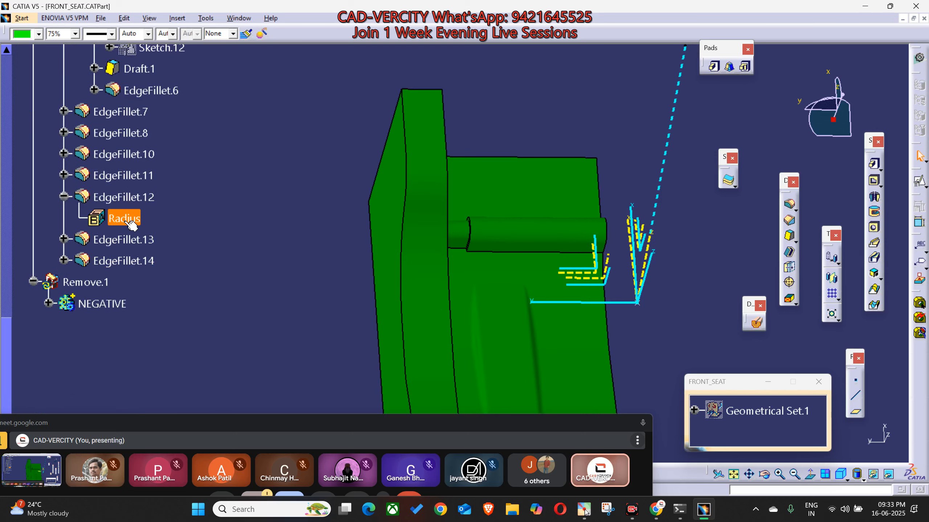
Apply a 6 mm Edge Fillet to the two lengthwise root edges of the rear roll's short, narrower end section.
mouse_move(546, 303)
middle_mouse_down()
mouse_move(538, 275)
mouse_move(533, 296)
mouse_move(554, 308)
middle_mouse_up()
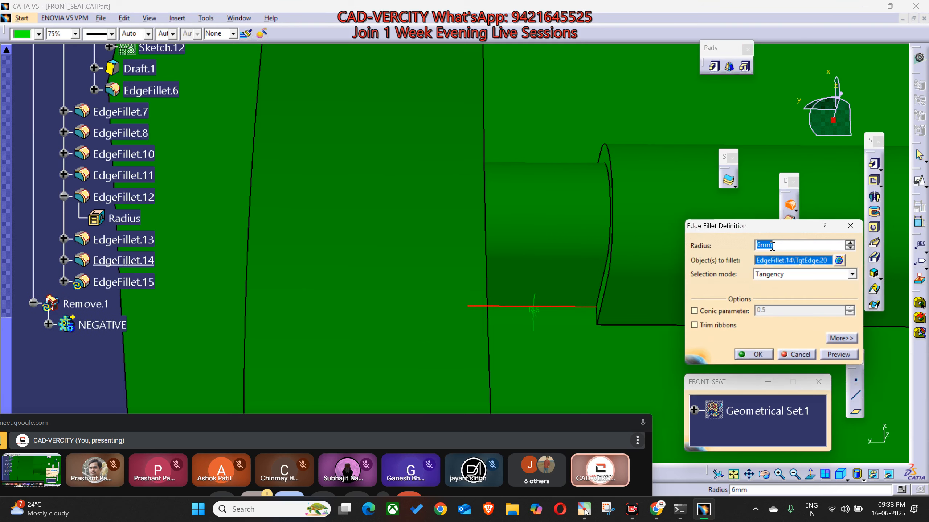
middle_click_drag(638, 168, 532, 220, "ctrl")
left_click(551, 210)
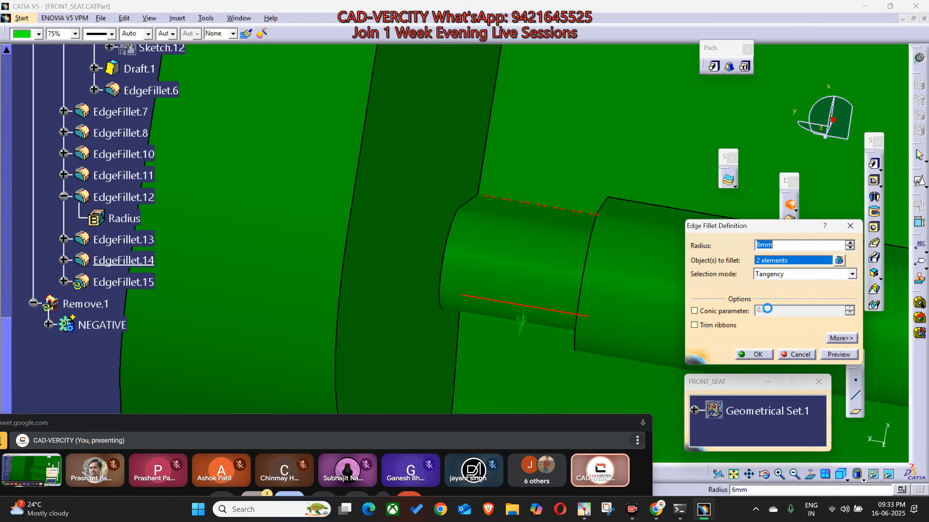
left_click(757, 354)
Apply a 6 mm Edge Fillet to the inner curved edge between the roll's narrow and wide sections, declining an explicit keep edge.
middle_click_drag(622, 275, 552, 238, "ctrl")
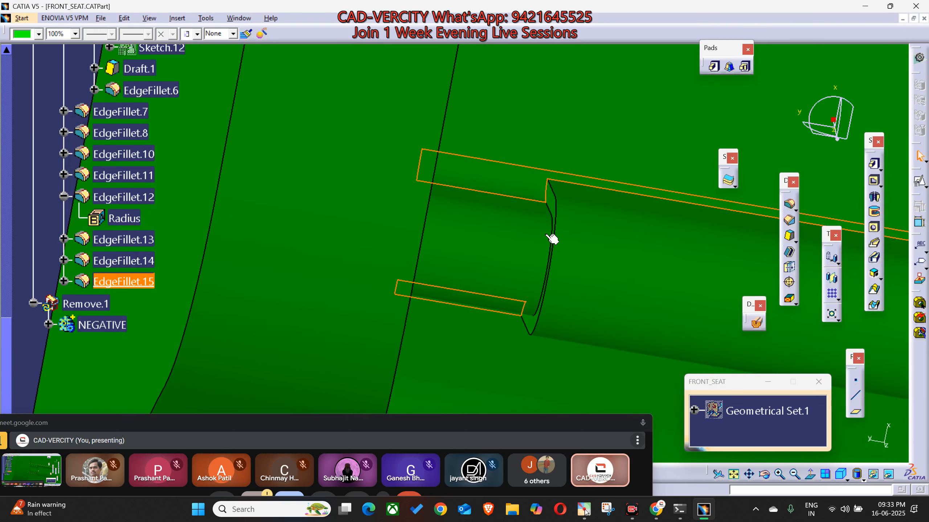
left_click(789, 203)
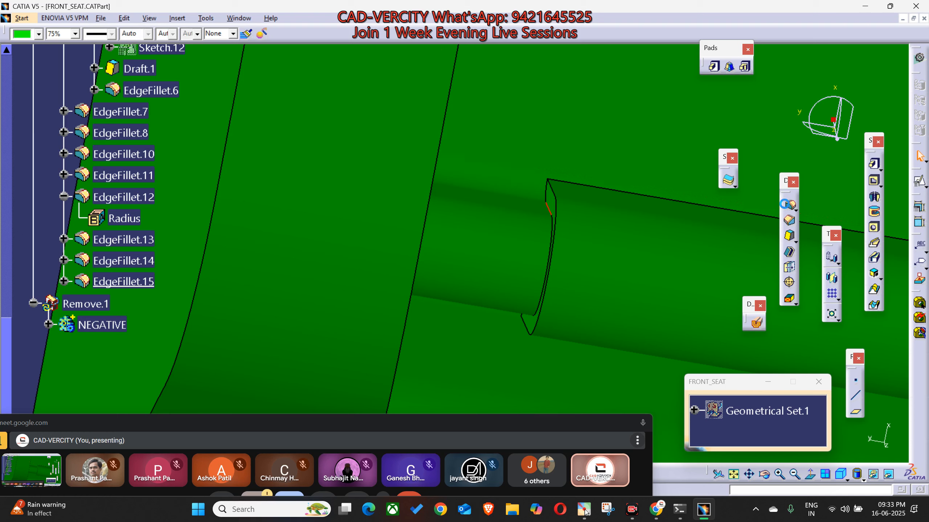
left_click(757, 355)
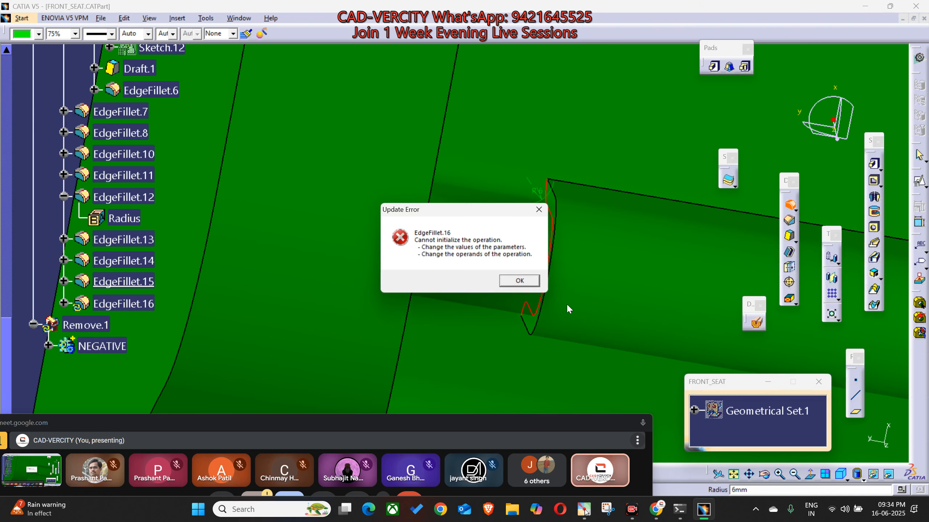
left_click(520, 281)
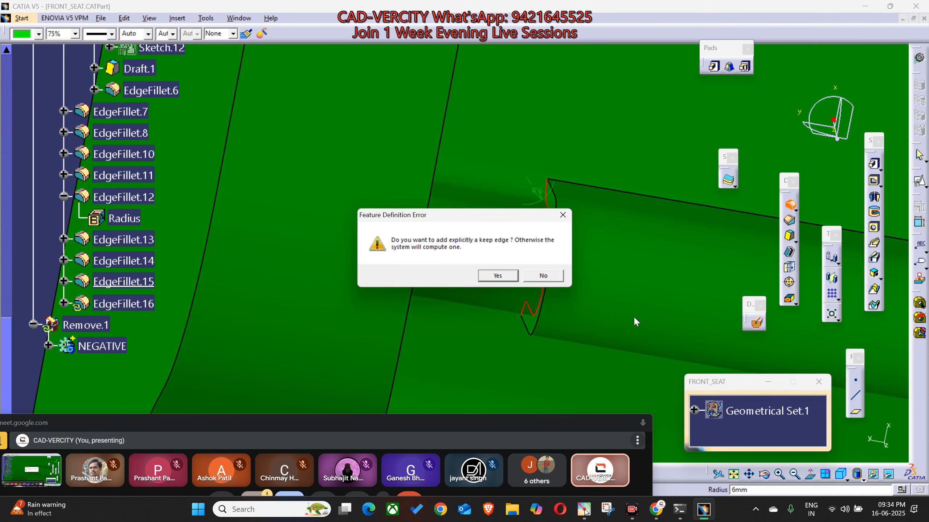
left_click(544, 278)
middle_click_drag(599, 308, 663, 234)
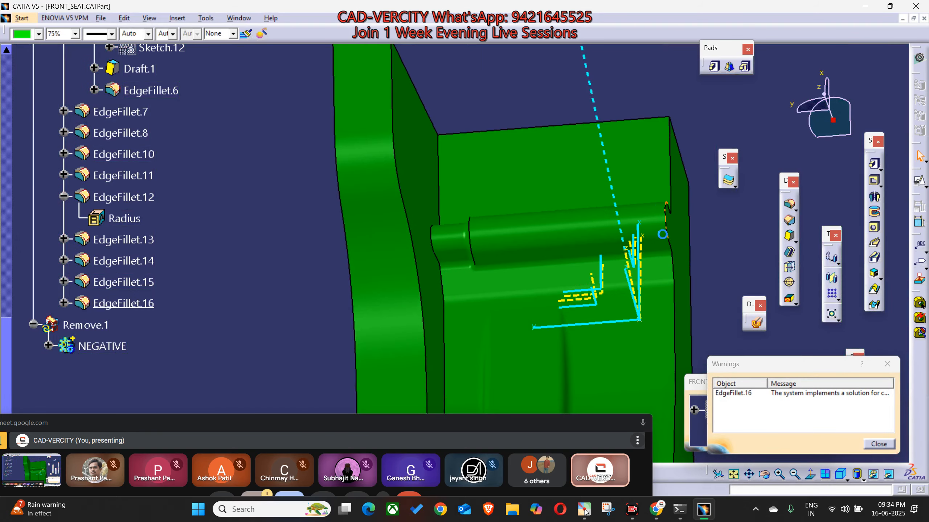
Try an Edge Fillet on the remaining curved edge at the roll's width step with radii of 6, 5 and 4 mm.
left_click(474, 241)
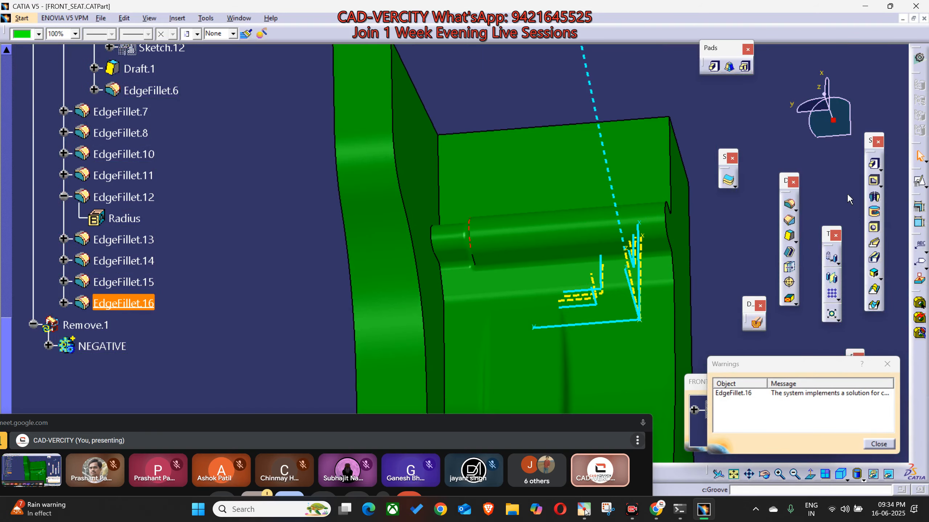
key("Return")
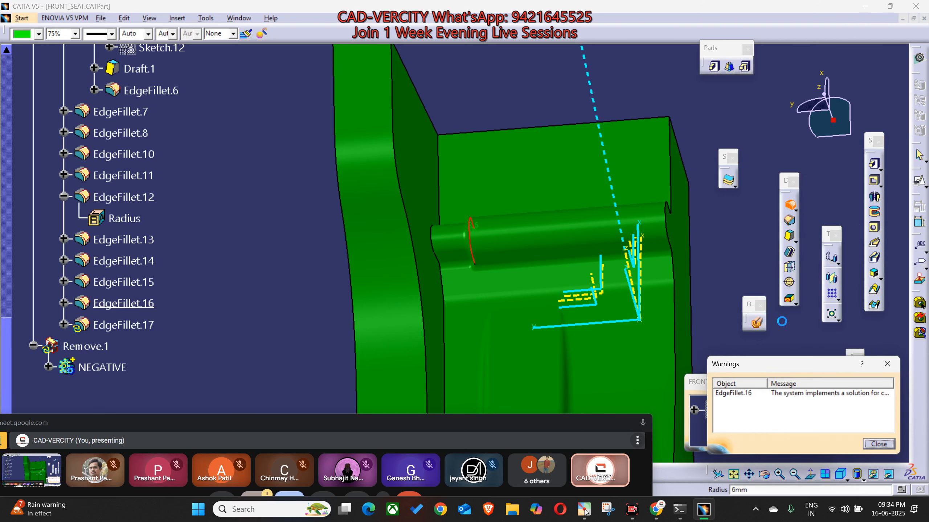
left_click(544, 278)
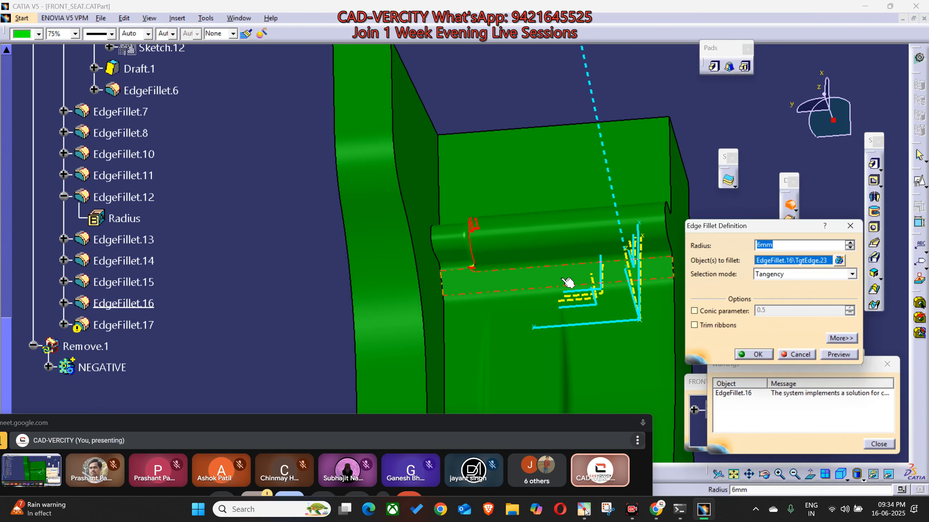
type("5")
key("Return")
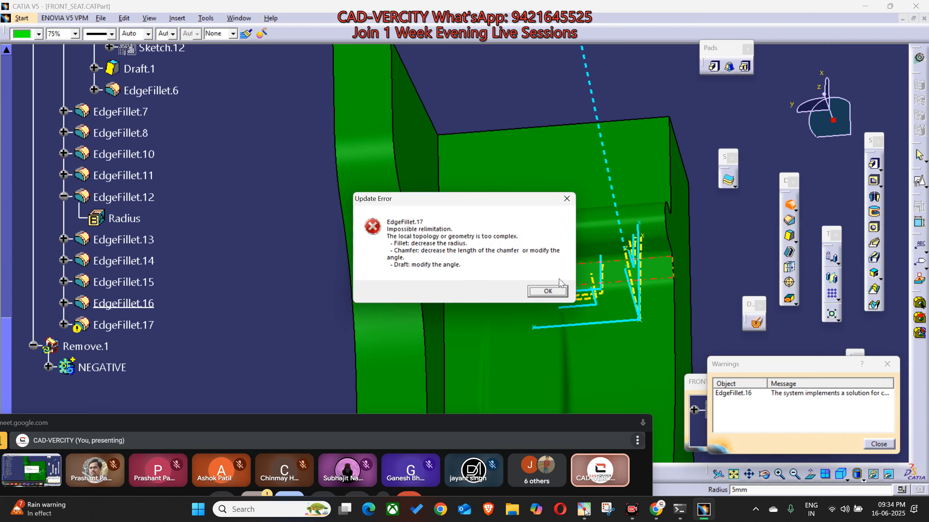
left_click(548, 291)
type("4")
key("Return")
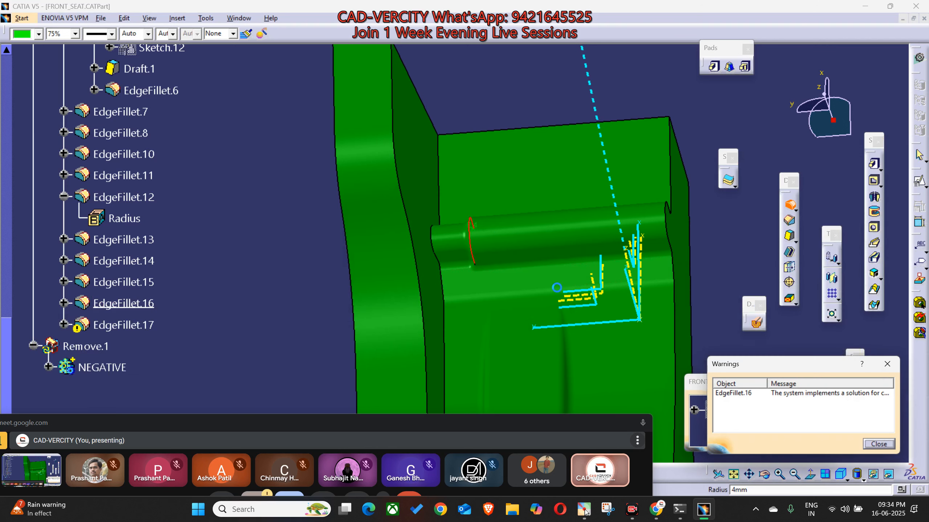
key("Return")
Set the radius of the fillet on the roll's remaining step edge to 3 mm and dismiss its warning report.
type("3")
key("Return")
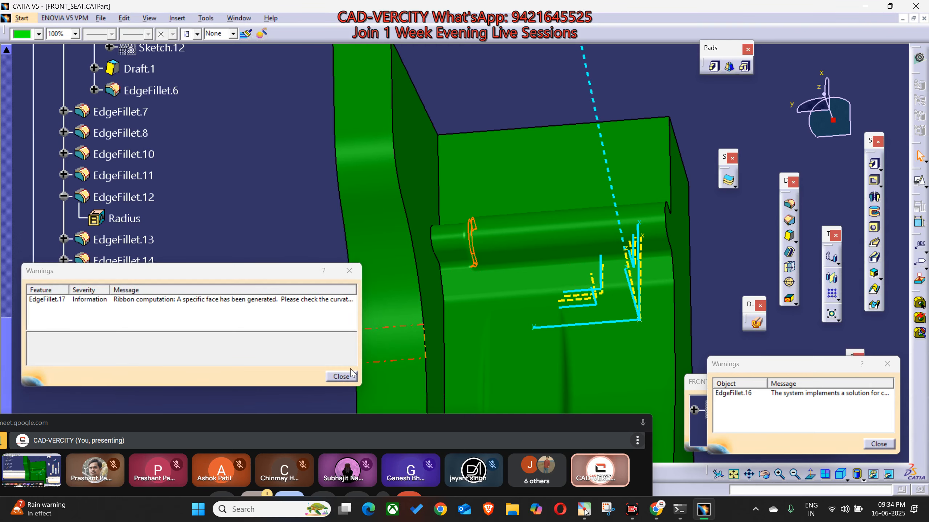
left_click(342, 376)
left_click(315, 274)
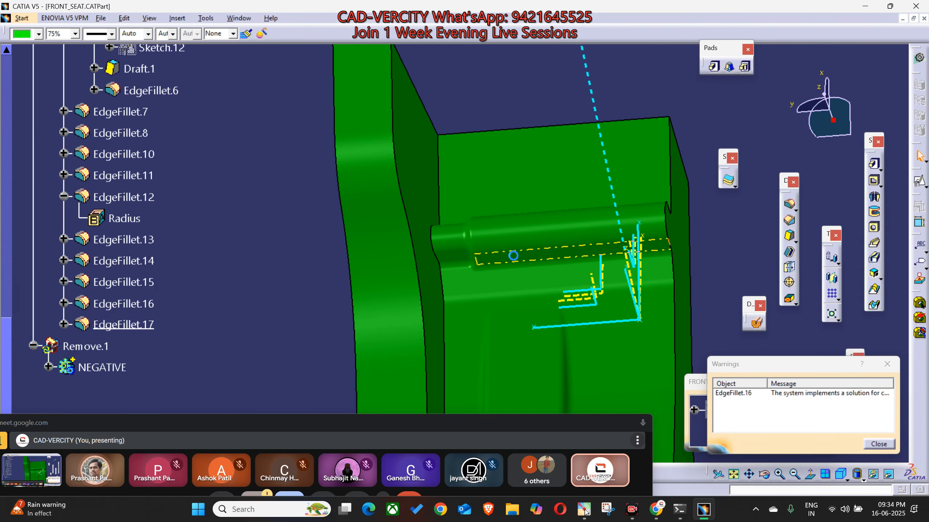
Apply a 6 mm Edge Fillet to the tangent edge chain where the raised side bolster meets the seat surface and roll.
middle_click_drag(628, 287, 630, 102)
scroll(630, 102, "down", 1)
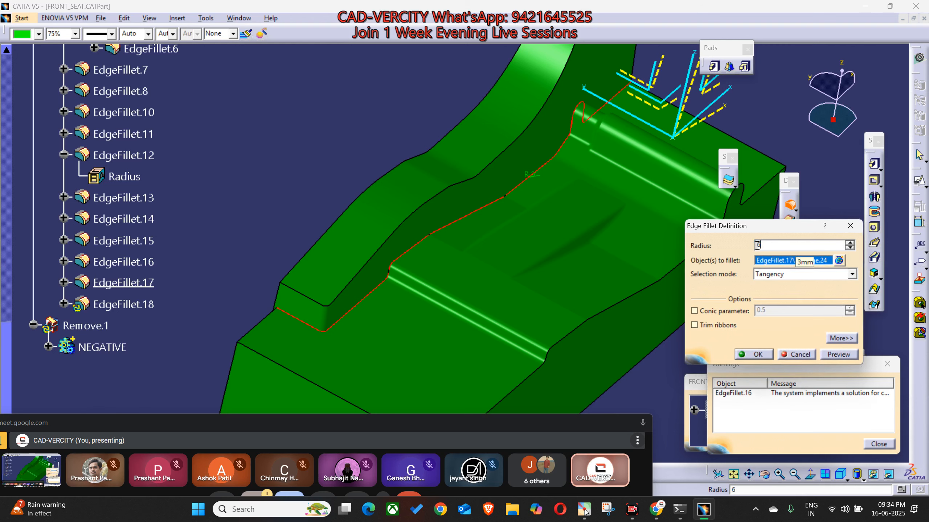
key("Return")
left_click(325, 132)
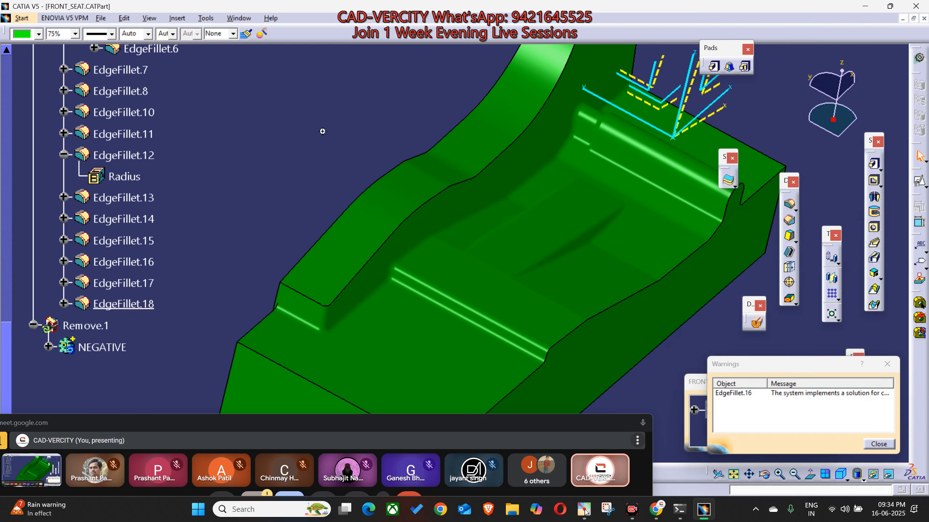
Apply a 6 mm Edge Fillet to the tangent chain along the raised side bolster's upper inner edge.
middle_click_drag(322, 131, 353, 166, "ctrl")
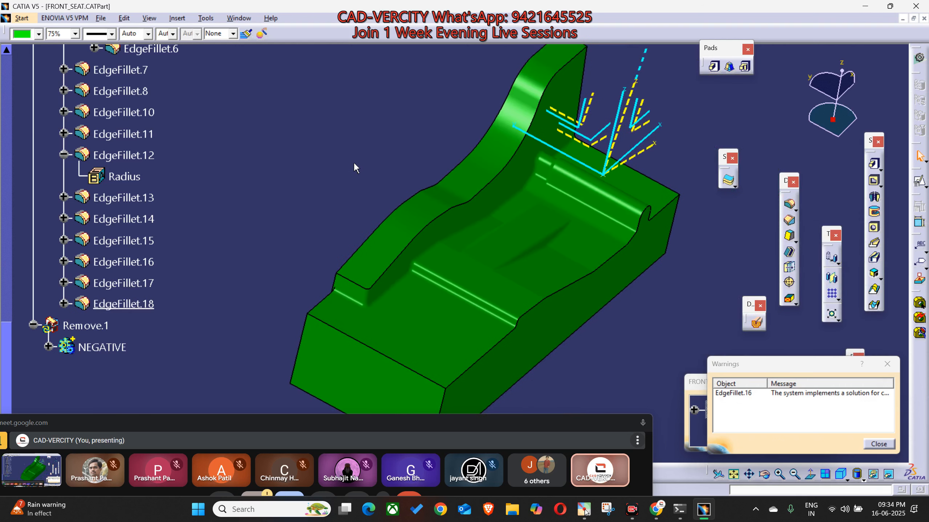
left_click(493, 188)
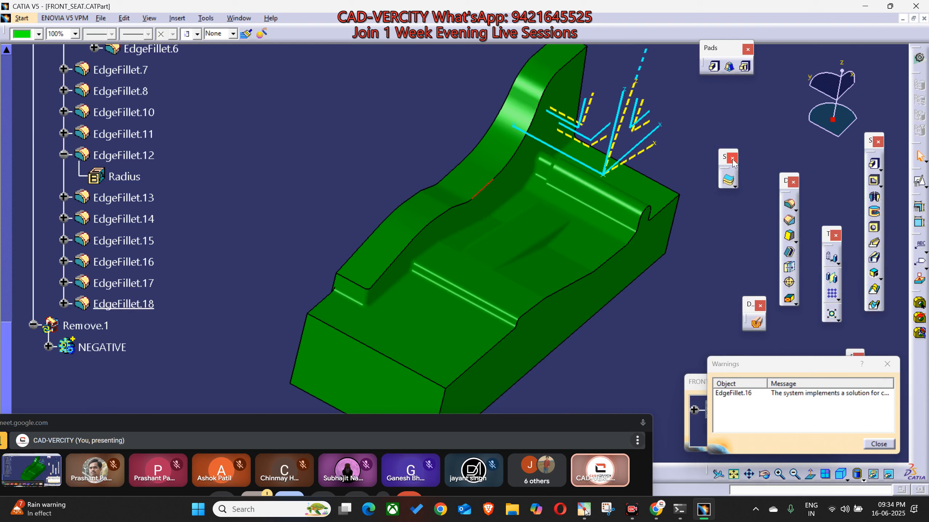
left_click(791, 206)
key("Return")
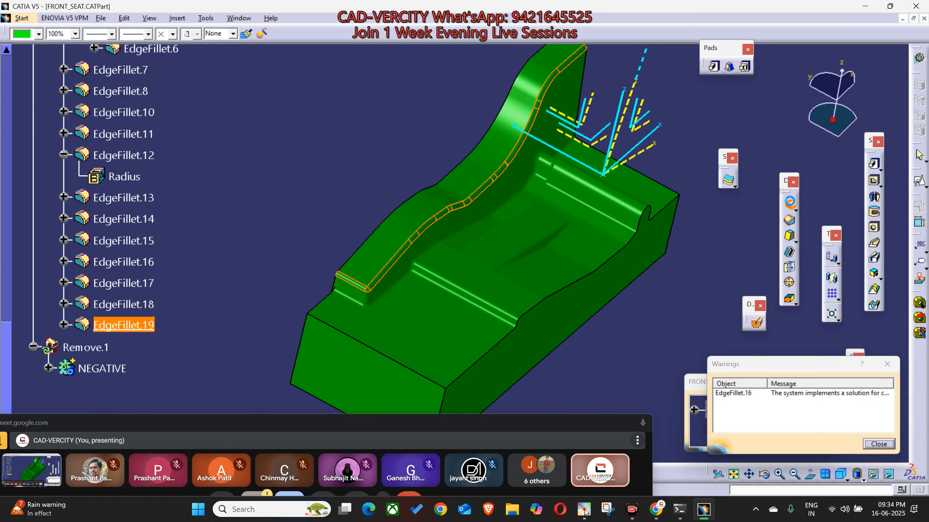
Define Remove.1 as the work object so the negative block is subtracted, and close the warning report.
scroll(170, 270, "down", 2)
right_click(86, 222)
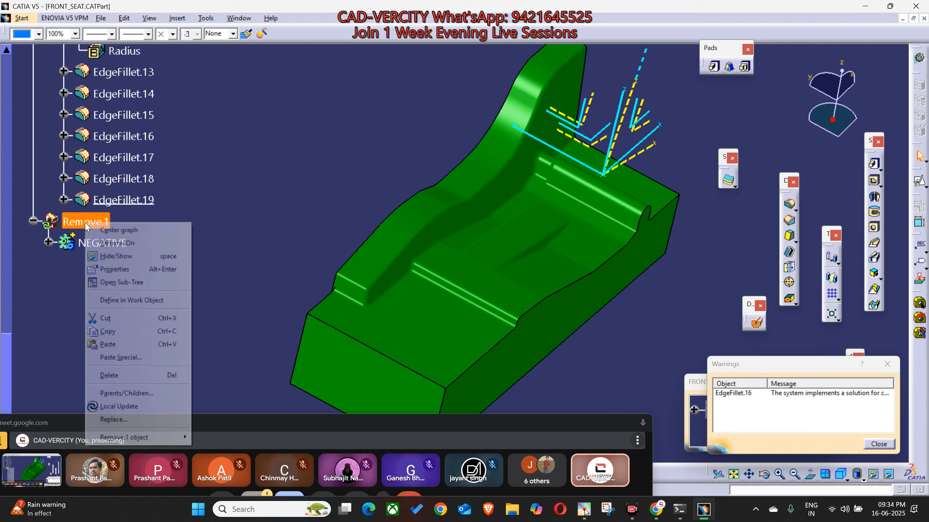
left_click(87, 222)
right_click(86, 222)
left_click(119, 406)
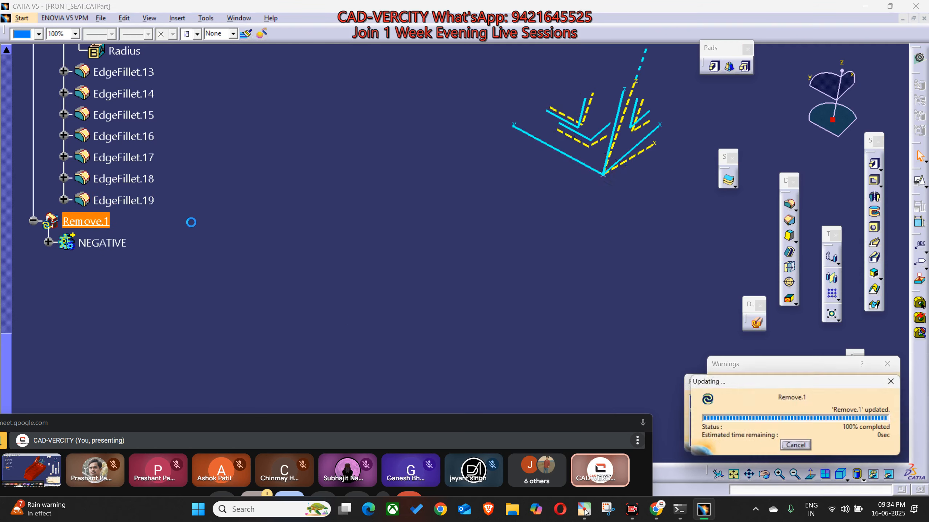
left_click(249, 216)
middle_click_drag(322, 191, 329, 263)
left_click(887, 363)
middle_click_drag(321, 348, 357, 335)
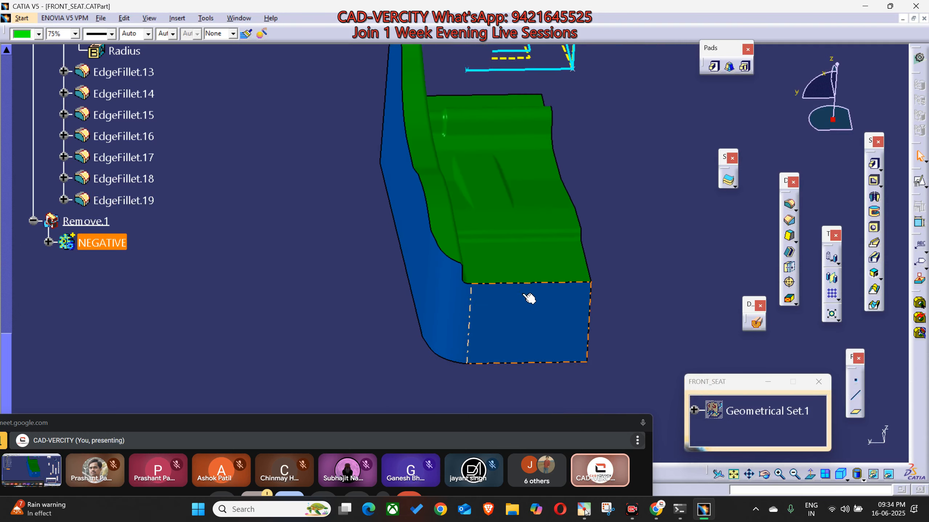
Show Geometrical Set.1 with the seat frame and apply a 6 mm Edge Fillet to the outer edge chain between green top and blue walls.
left_click_drag(746, 409, 556, 304)
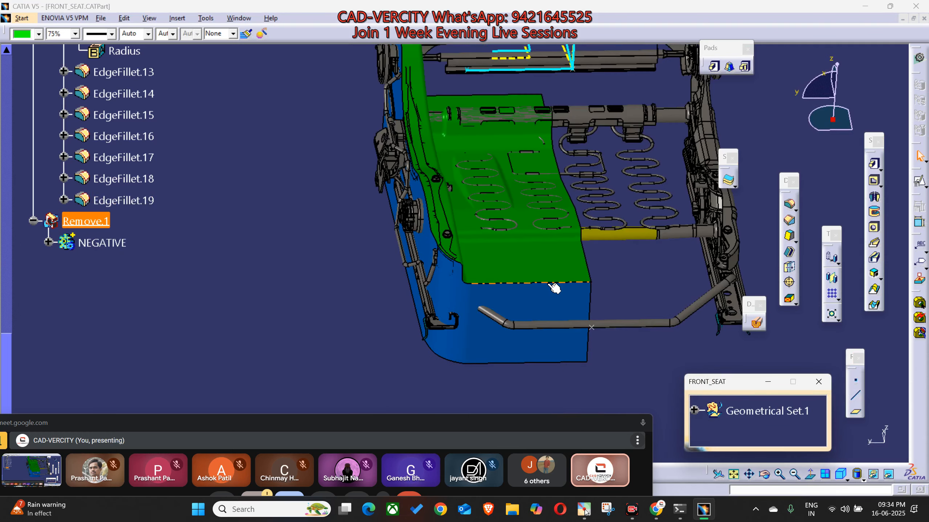
left_click(782, 198)
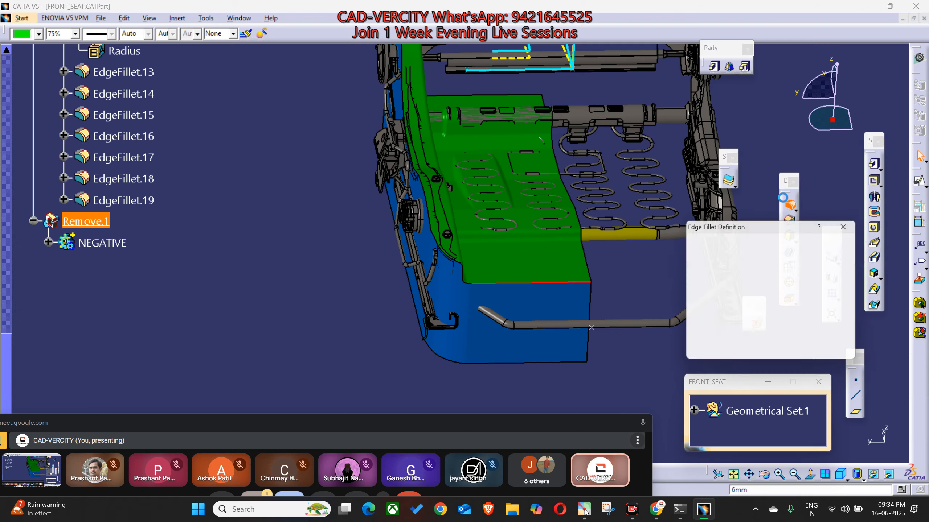
key("Return")
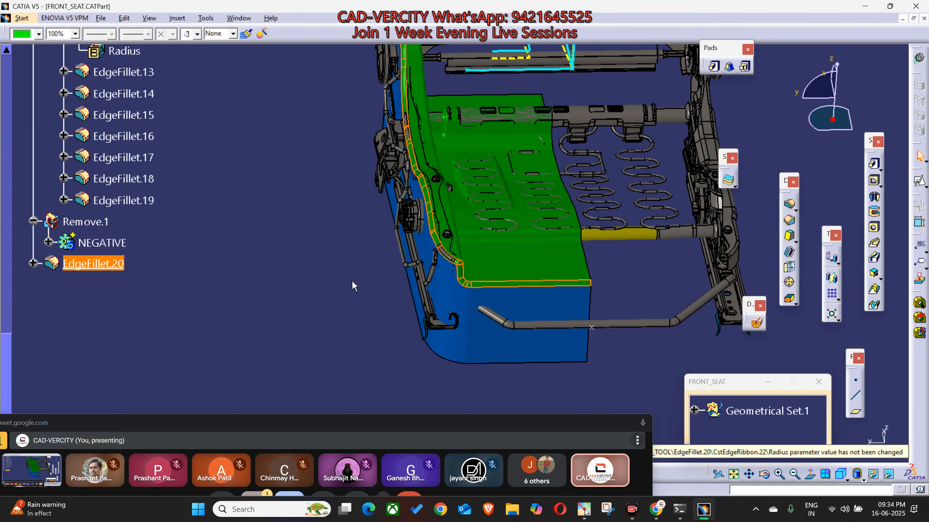
Check the front bolster corner against the frame plate and reduce the outer edge fillet's radius to 4 mm.
left_click(354, 286)
middle_click_drag(556, 260, 578, 158)
middle_click(574, 160)
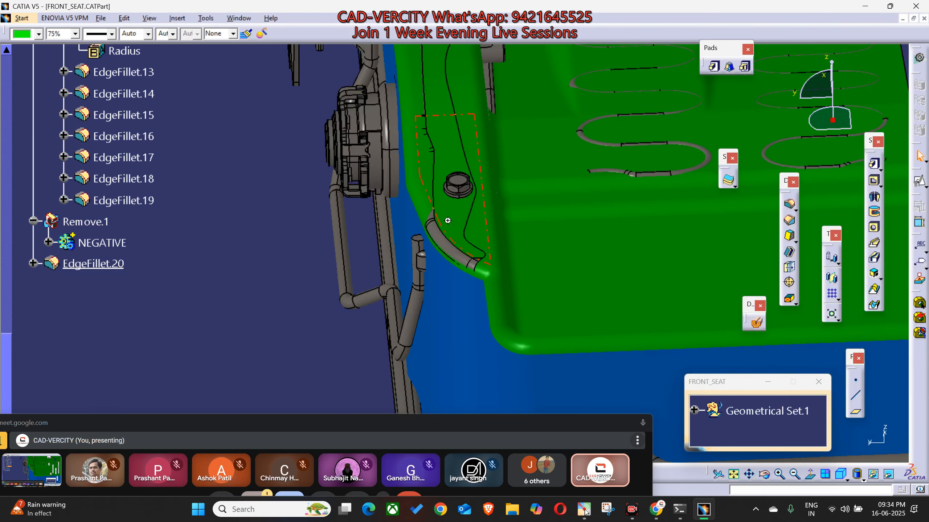
middle_click_drag(448, 221, 493, 266, "ctrl")
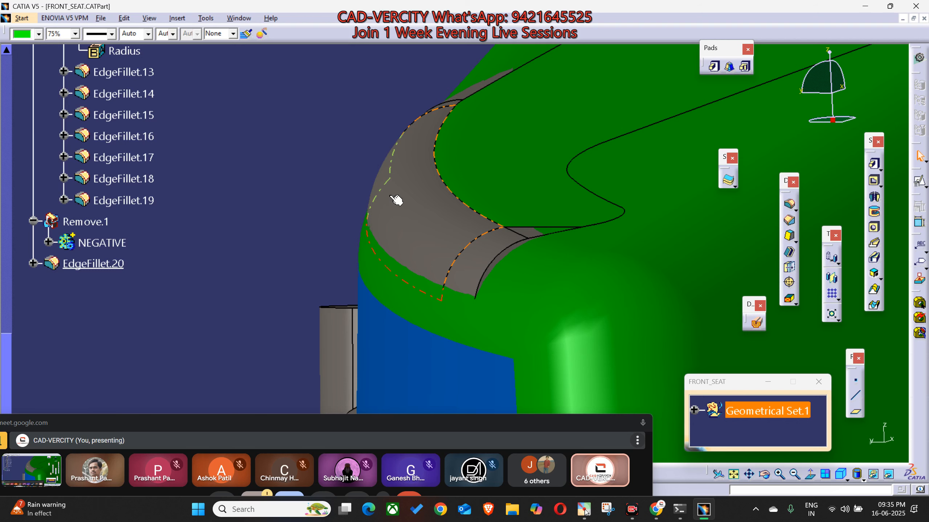
double_click(544, 284)
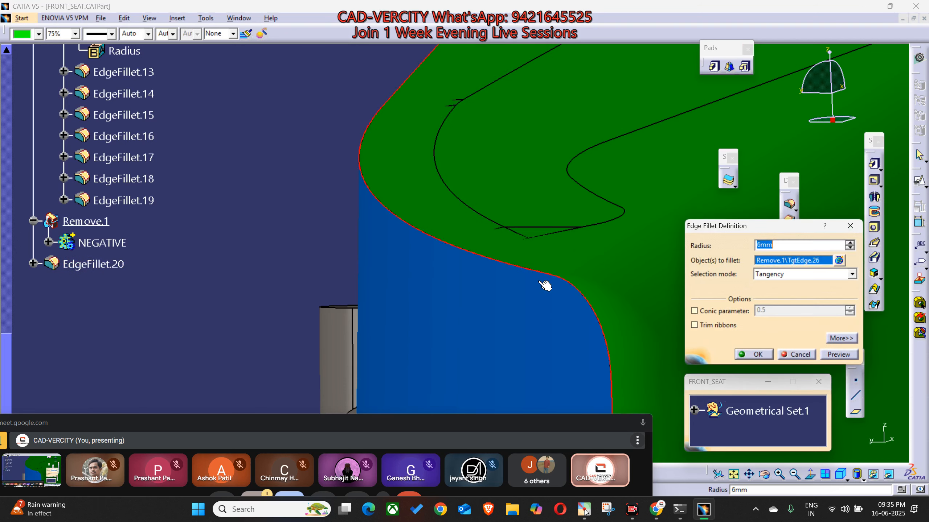
key("Return")
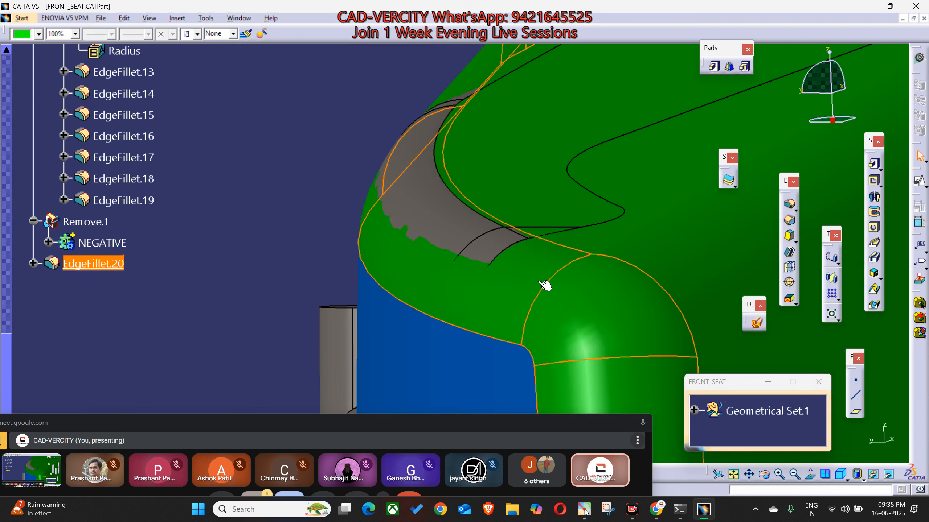
double_click(544, 285)
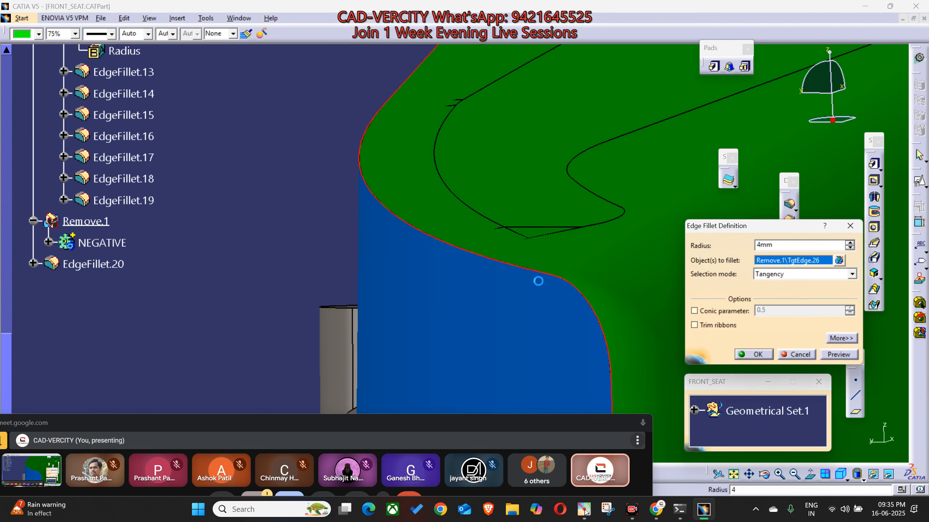
key("Return")
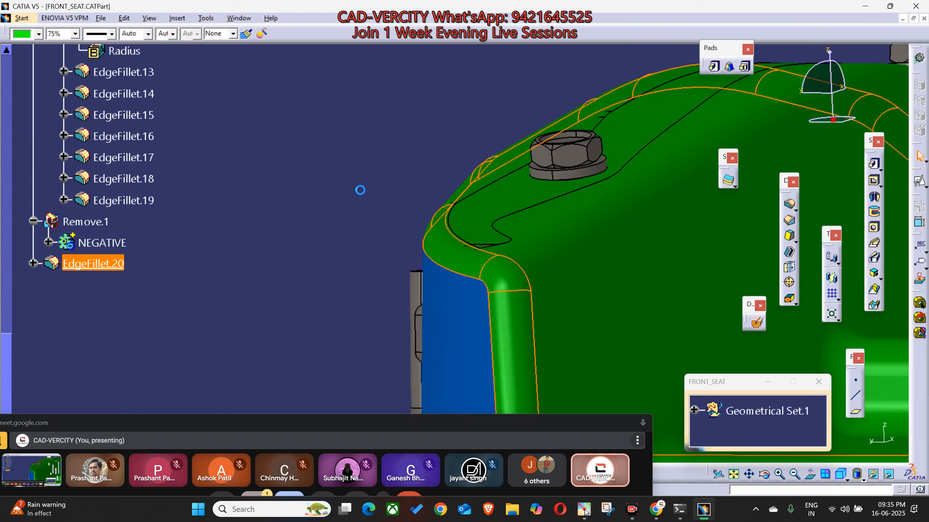
Inspect the reduced fillet along the bolster's frame rail and bolts, and save the part.
middle_click_drag(360, 190, 520, 245)
middle_click_drag(487, 192, 556, 256)
left_click(418, 280)
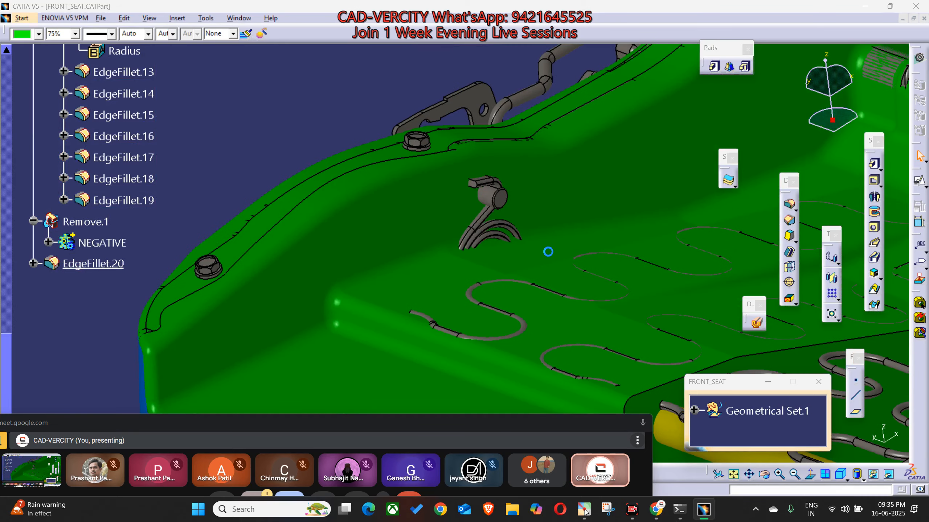
key("ctrl+s")
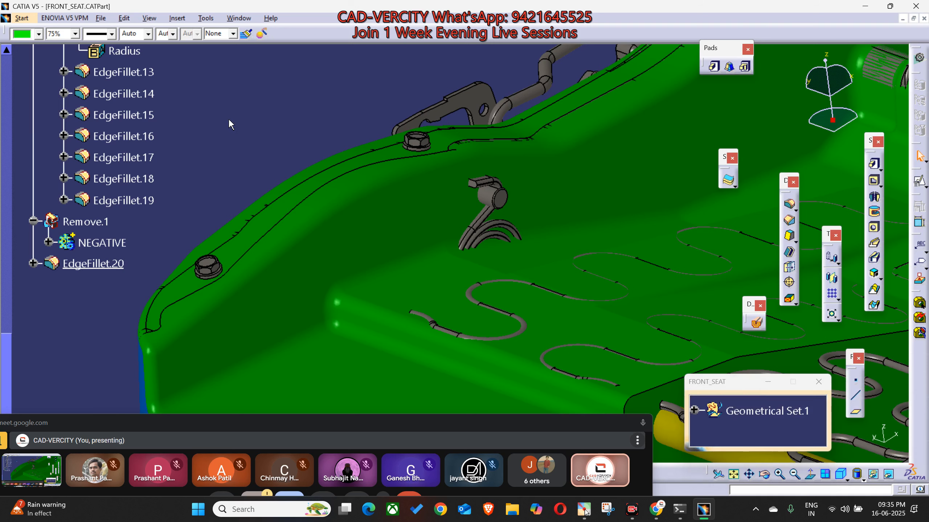
Insert a new body after the finished tool body, leaving the sketch positioning without a reference.
key("alt+i")
key("Return")
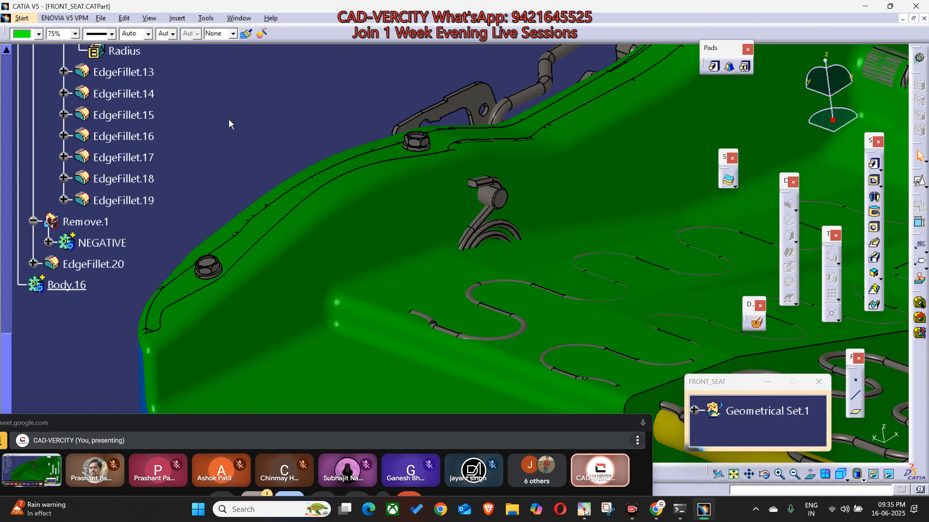
key("shift+s")
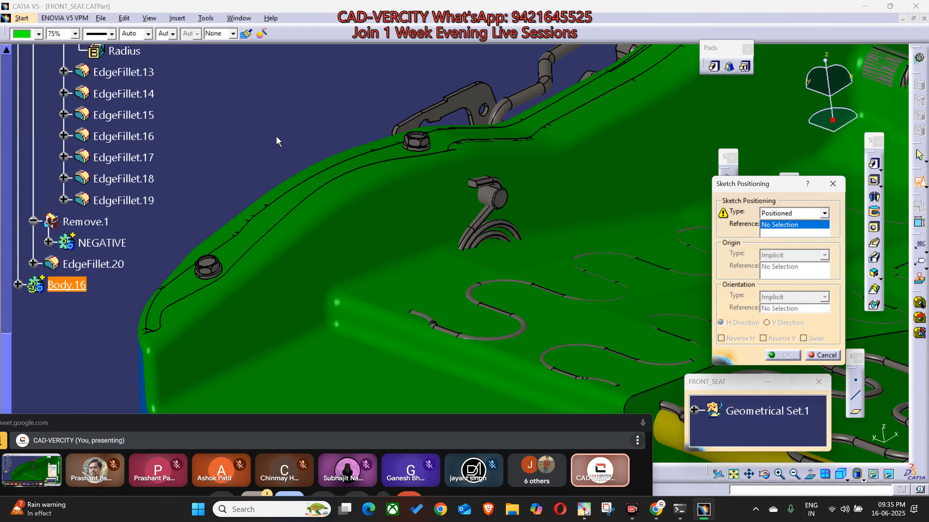
left_click(829, 188)
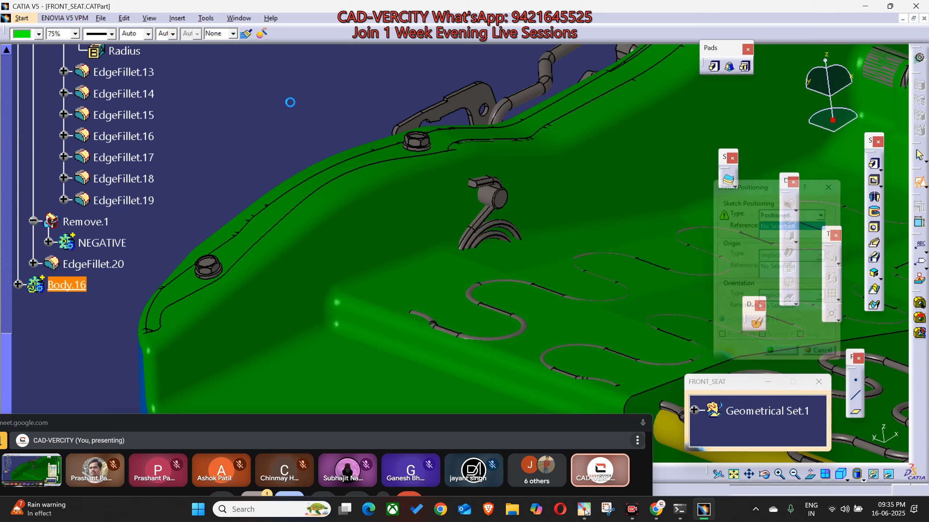
Create a Circle / Sphere / Ellipse centre point on the circular end face of the frame's small cylindrical lug and isolate it.
mouse_move(568, 277)
middle_mouse_down()
mouse_move(574, 261)
mouse_move(643, 234)
middle_mouse_up()
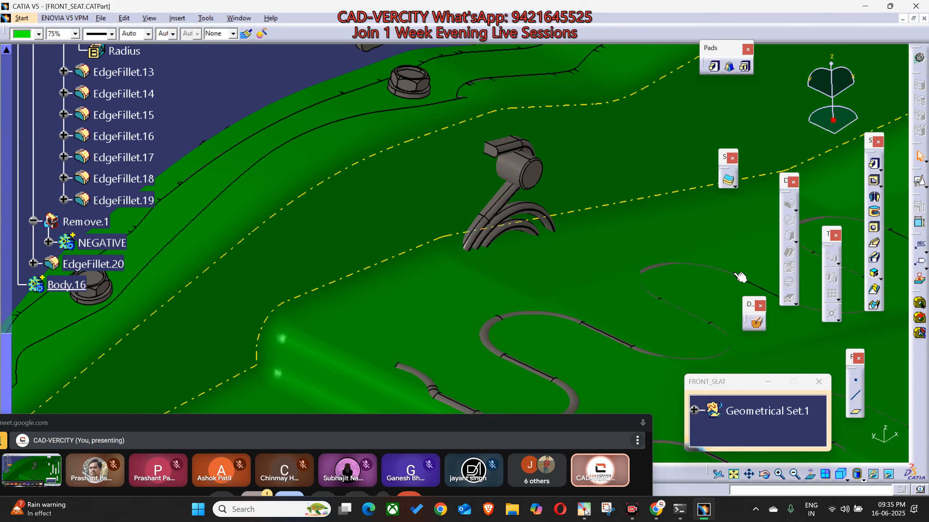
middle_click_drag(561, 207, 657, 222)
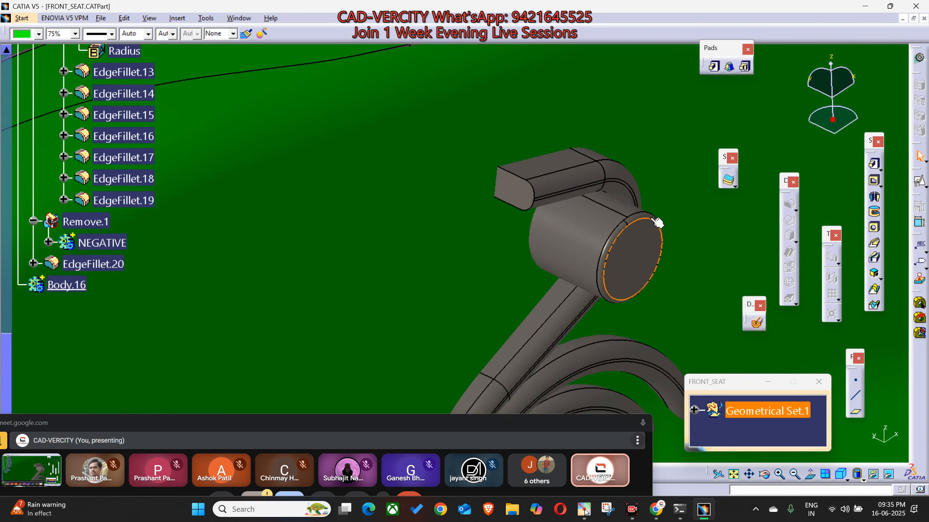
middle_click_drag(646, 265, 569, 166)
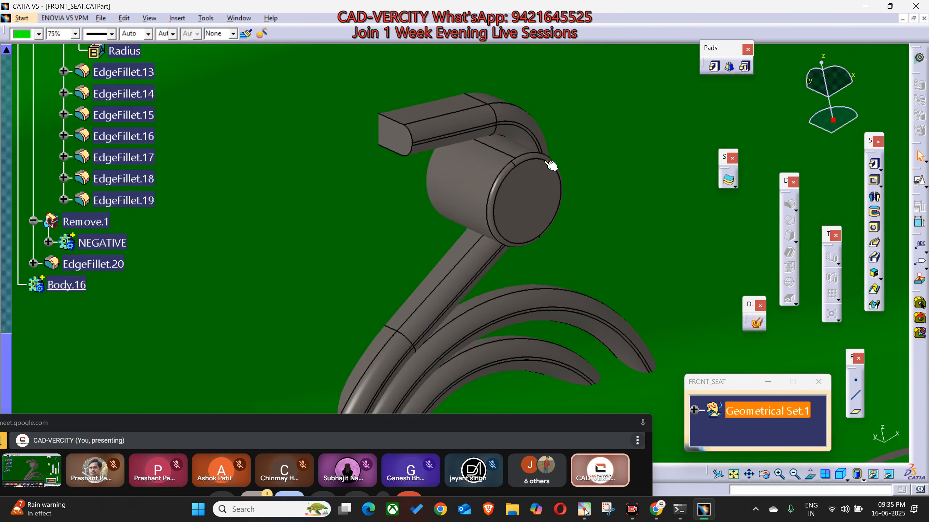
left_click(558, 207)
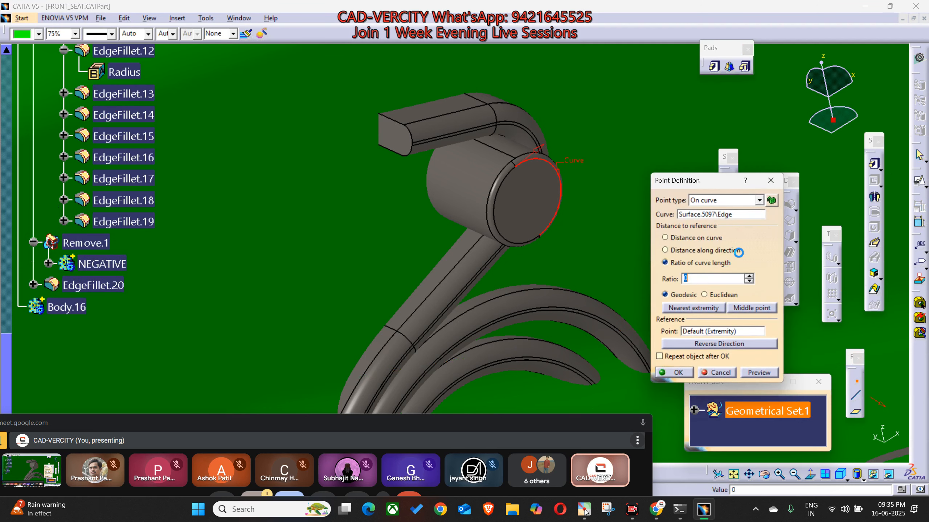
left_click(716, 245)
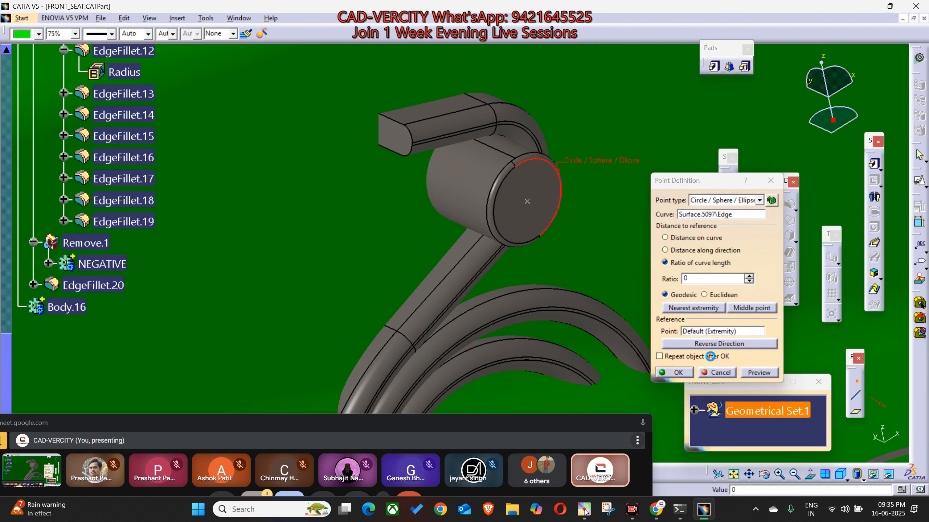
left_click(674, 231)
right_click(526, 201)
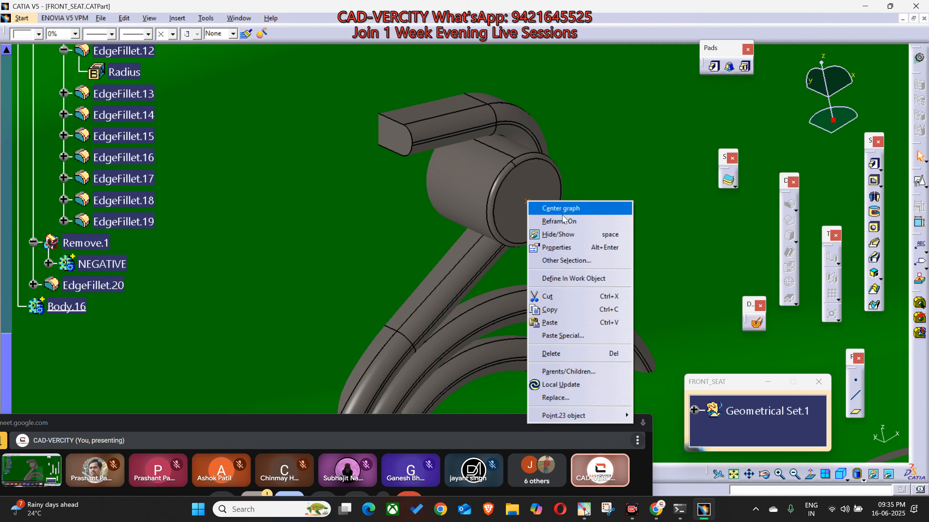
mouse_move(622, 416)
left_click(653, 447)
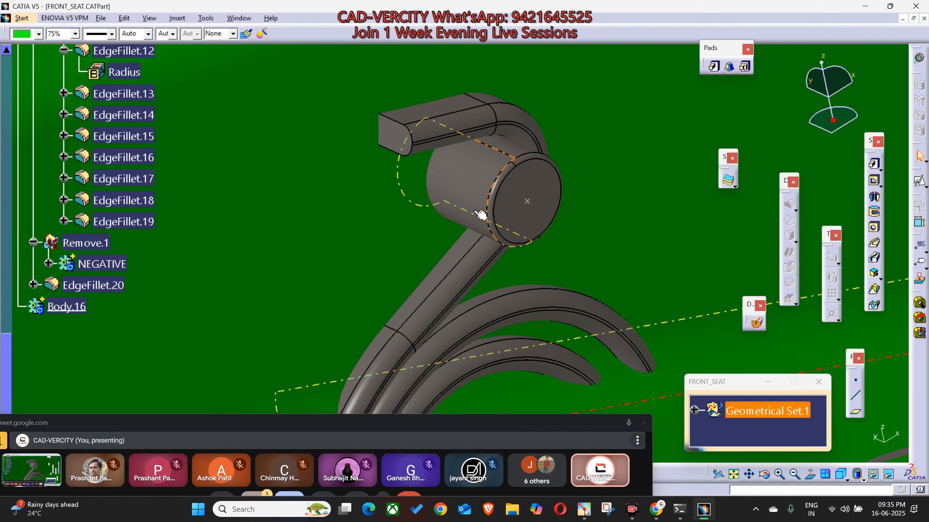
Create a standard axis system with its origin at the isolated centre point of the cylindrical lug.
middle_click_drag(481, 212, 549, 424, "ctrl")
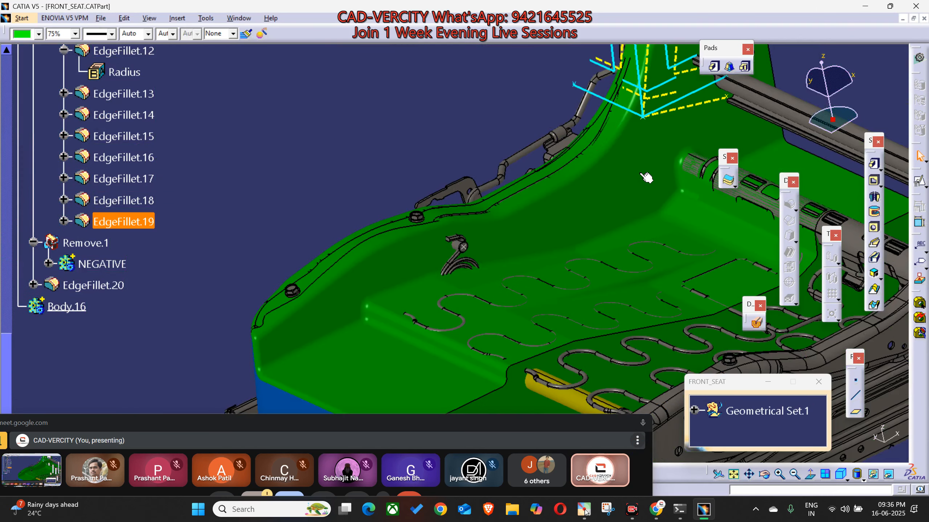
middle_click_drag(576, 269, 590, 275)
left_click_drag(546, 428, 370, 354)
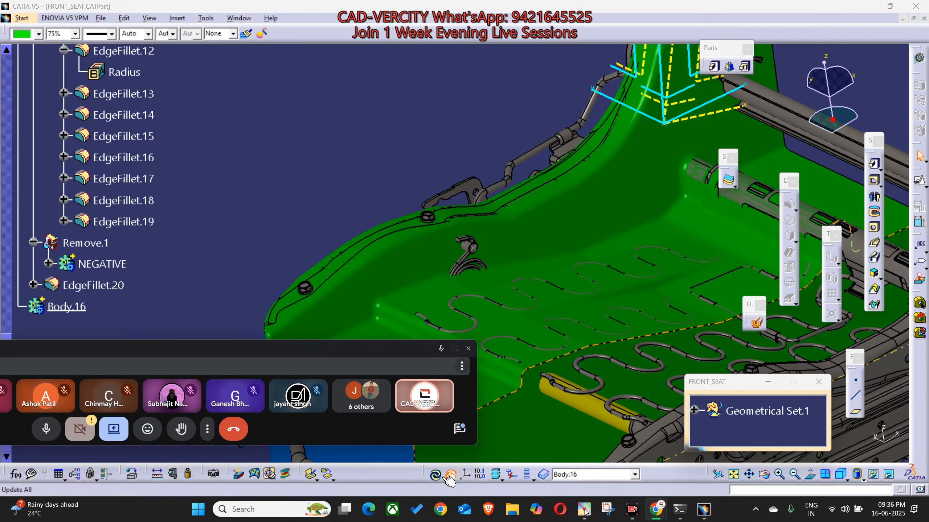
left_click(463, 475)
middle_click_drag(473, 243, 530, 210, "ctrl")
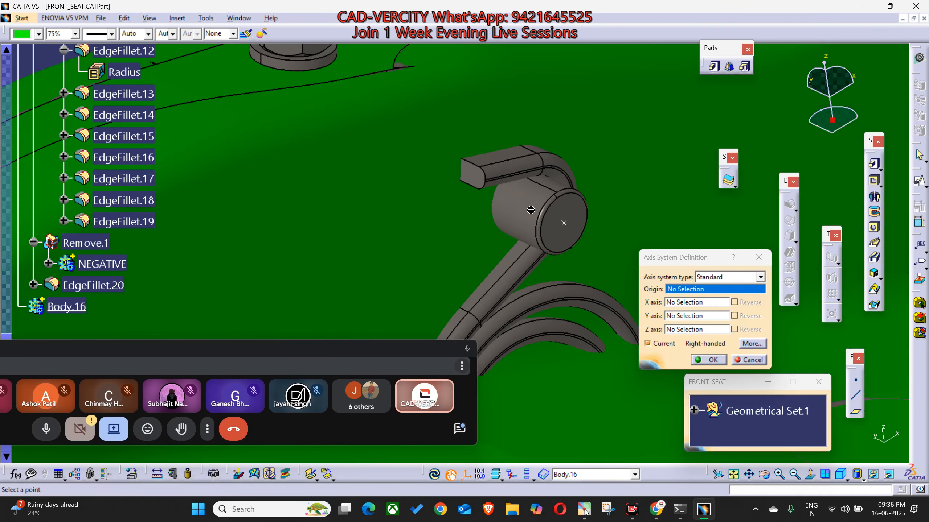
left_click(565, 222)
middle_click_drag(536, 146, 671, 354, "ctrl")
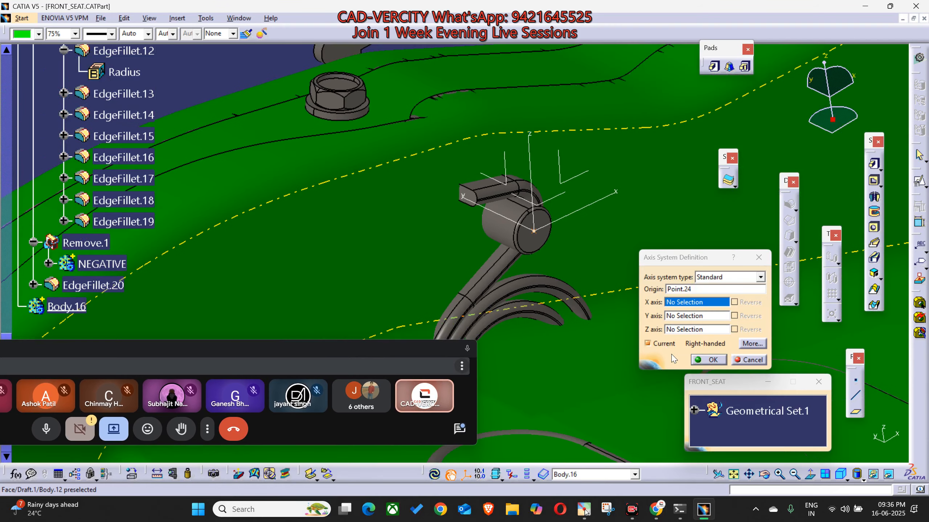
left_click(709, 360)
left_click_drag(399, 354, 419, 433)
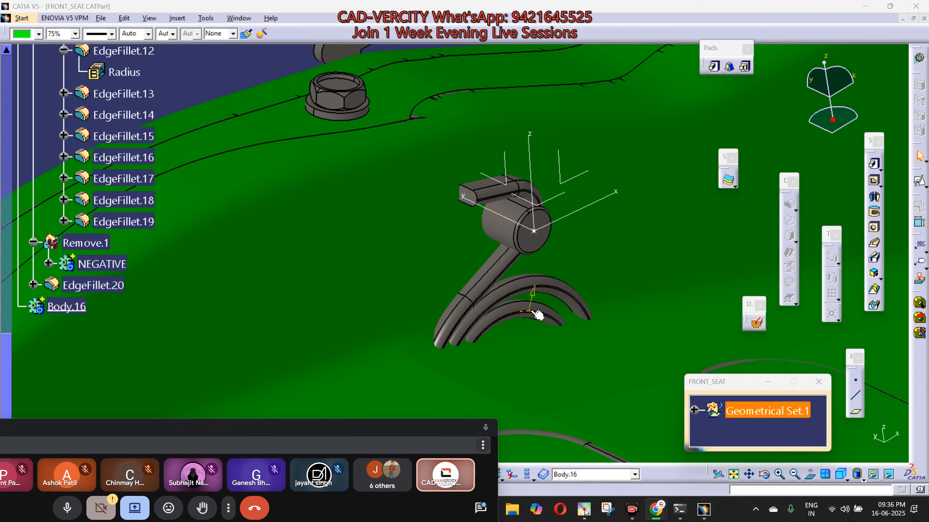
Start a positioned sketch on the ZX plane of the lug's axis system with its directions swapped, and cut the part by the sketch plane.
scroll(533, 311, "up", 1)
middle_click_drag(533, 310, 167, 385, "ctrl")
scroll(153, 316, "down", 2)
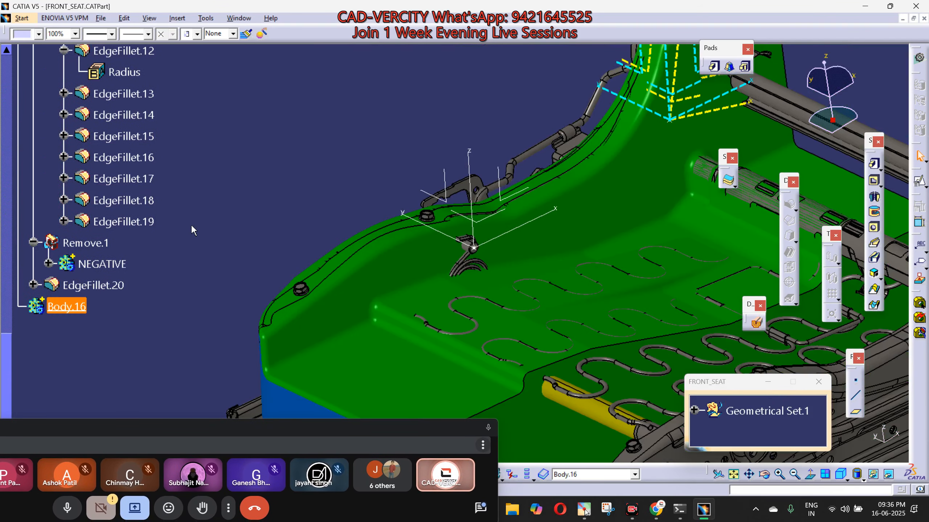
left_click(376, 146)
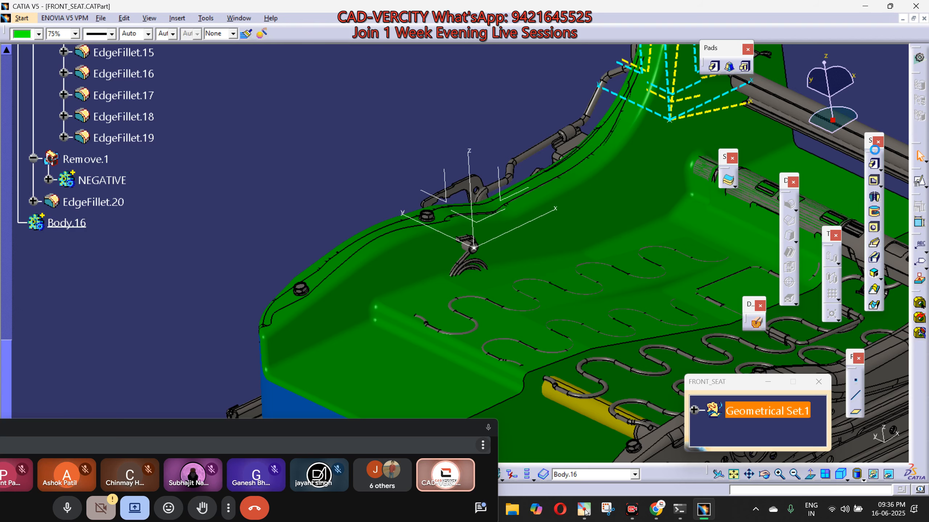
left_click(917, 187)
middle_click_drag(645, 141, 647, 70, "ctrl")
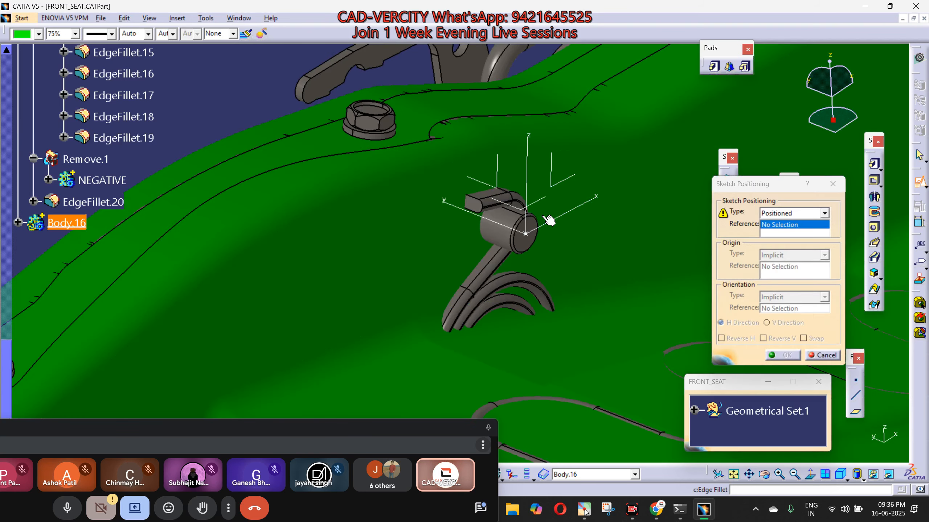
left_click(501, 192)
mouse_move(500, 192)
middle_mouse_down()
mouse_move(406, 279)
mouse_move(368, 274)
mouse_move(479, 290)
mouse_move(472, 304)
mouse_move(490, 261)
middle_mouse_up()
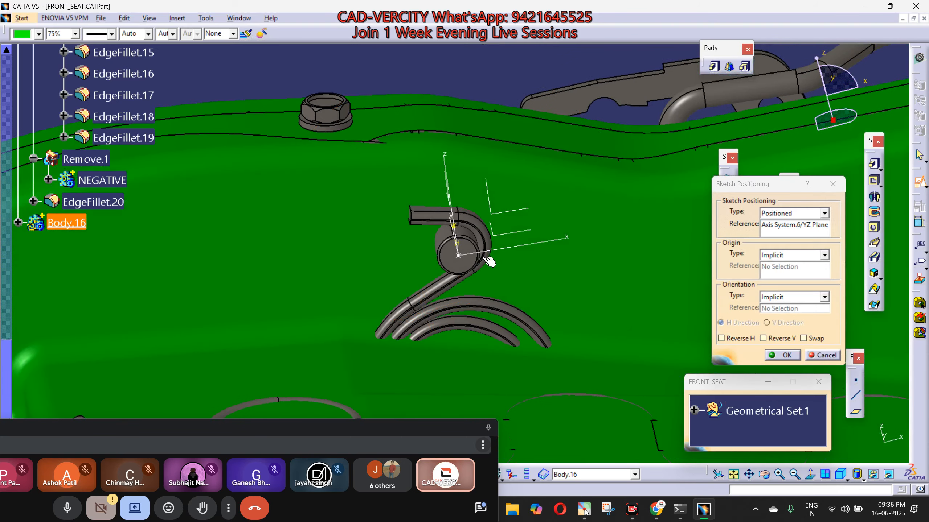
left_click(780, 226)
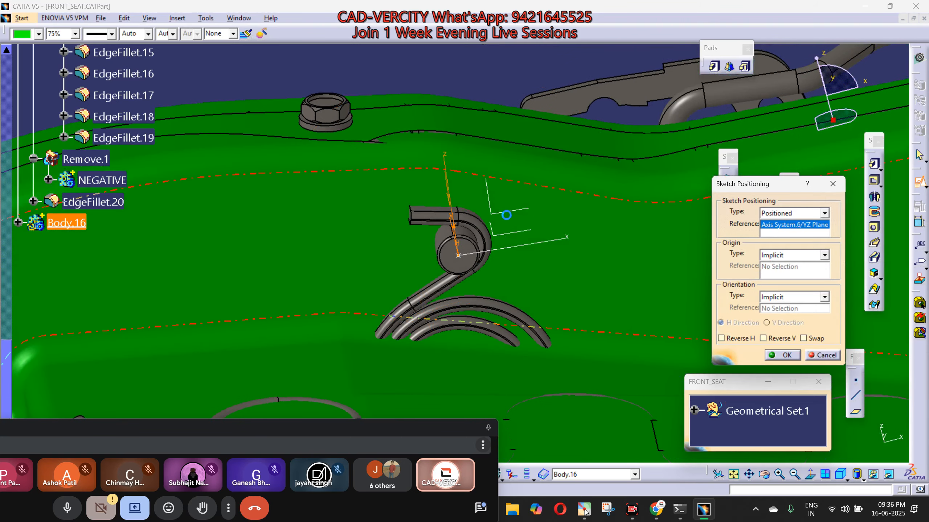
left_click(506, 214)
left_click(803, 339)
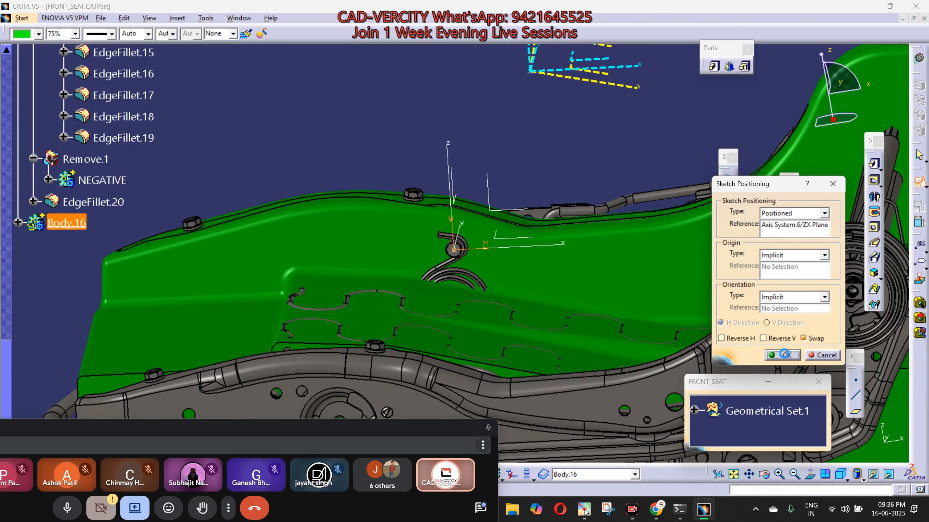
left_click(783, 355)
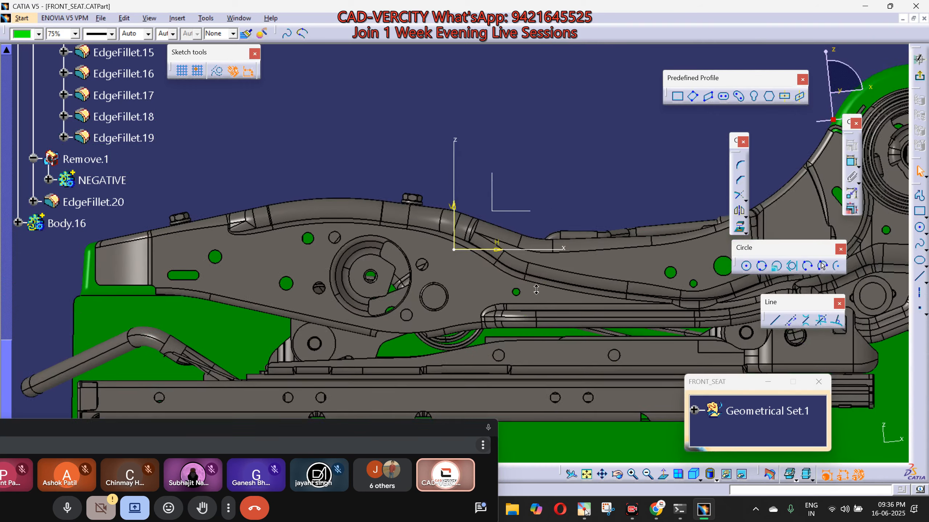
left_click(775, 477)
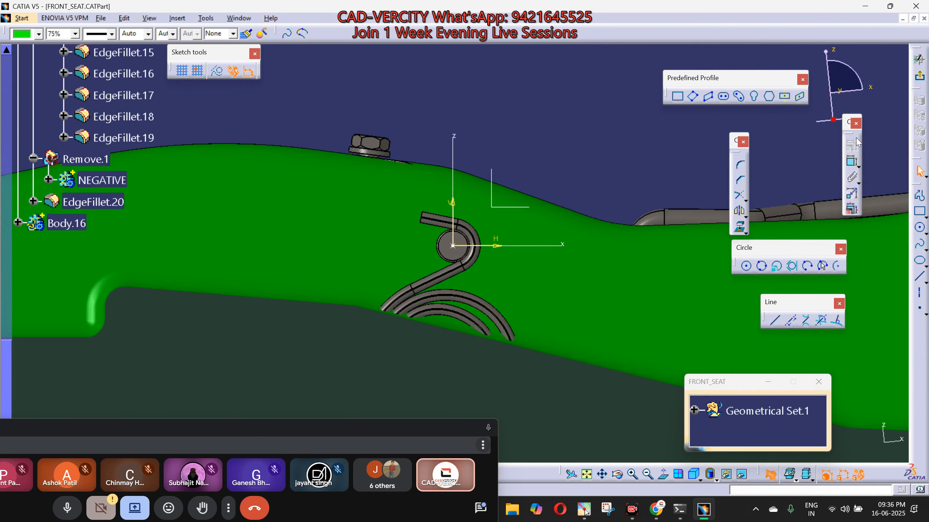
Sketch a closed four-sided profile around the lug and spring wire with a horizontal base, trimming the slanted side and base together.
left_click(918, 197)
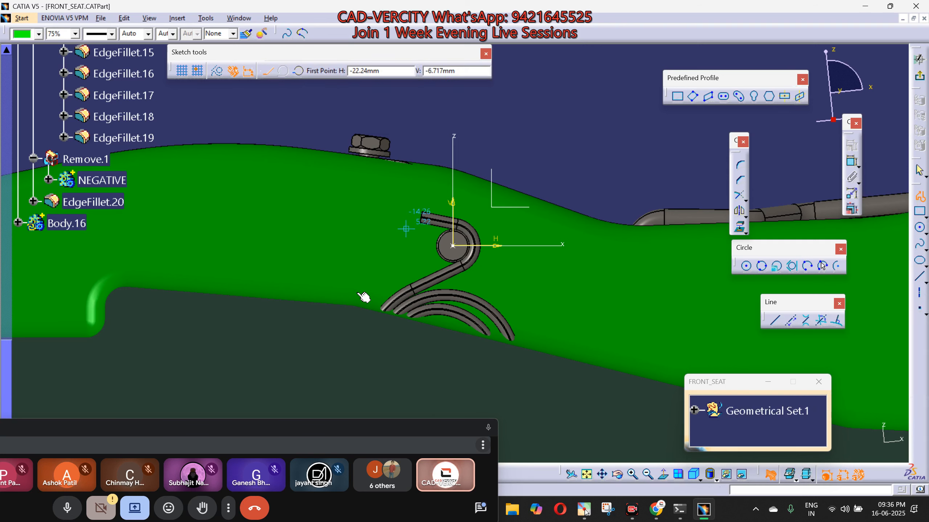
left_click(323, 351)
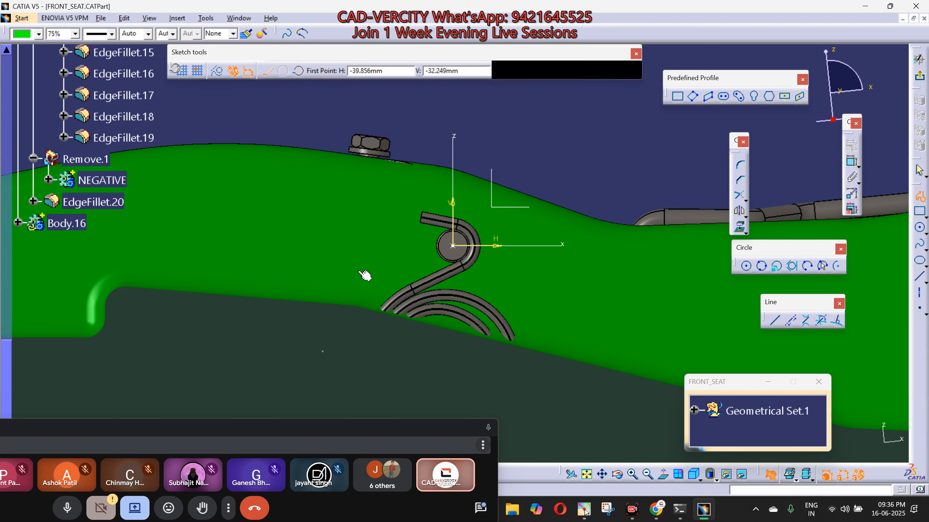
left_click(405, 197)
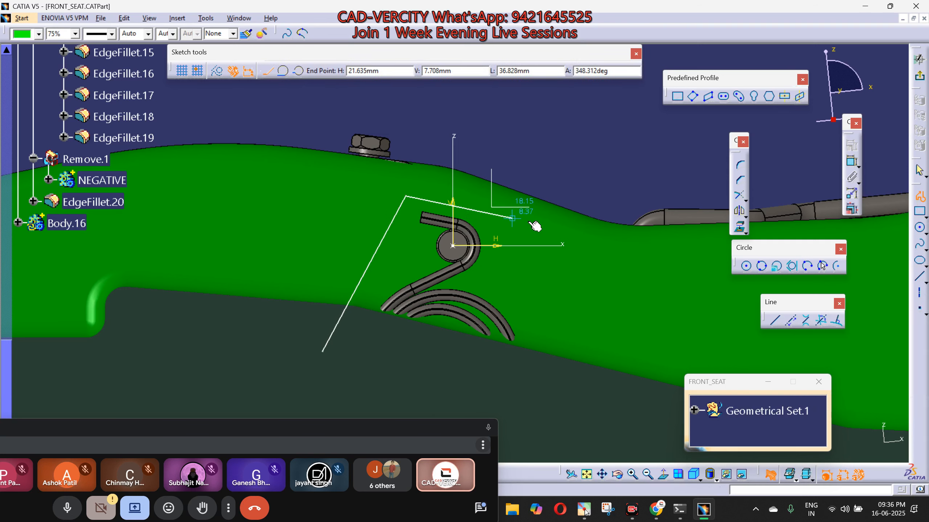
left_click(510, 222)
middle_click_drag(566, 261, 571, 274)
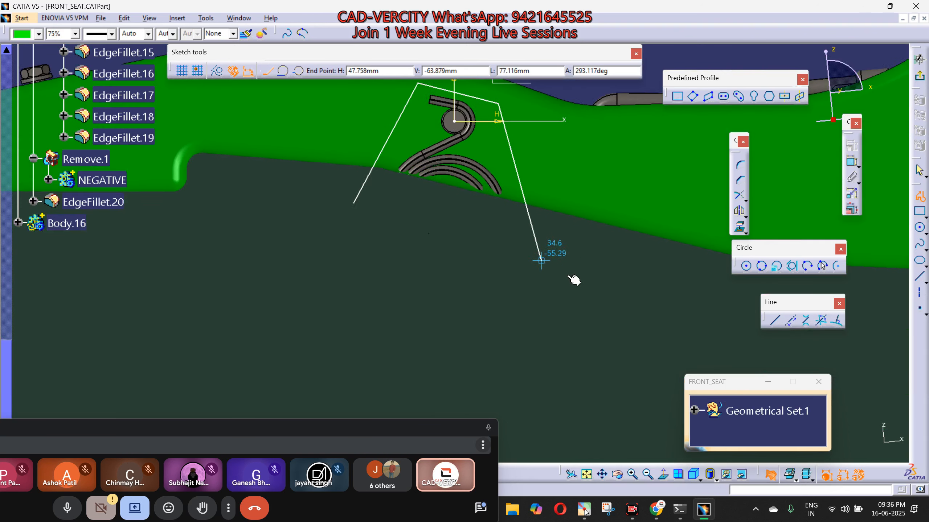
left_click(555, 292)
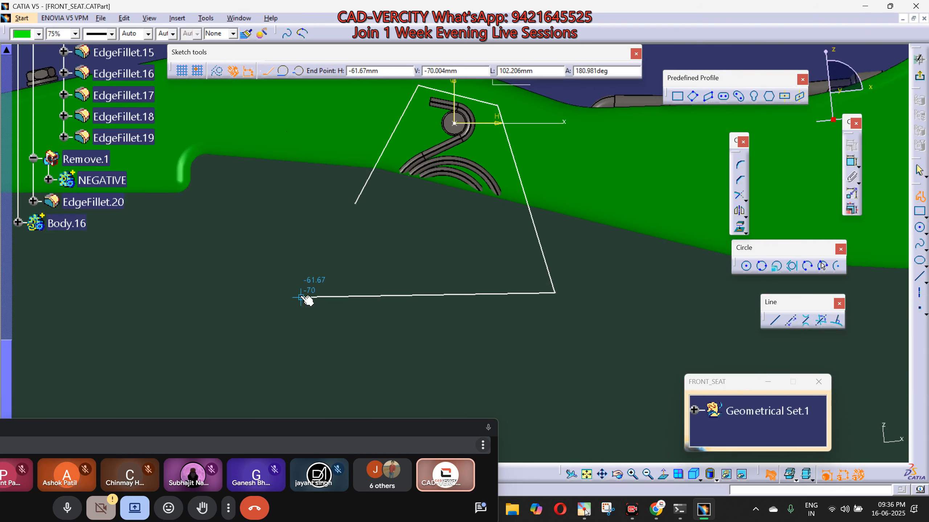
left_click(284, 292)
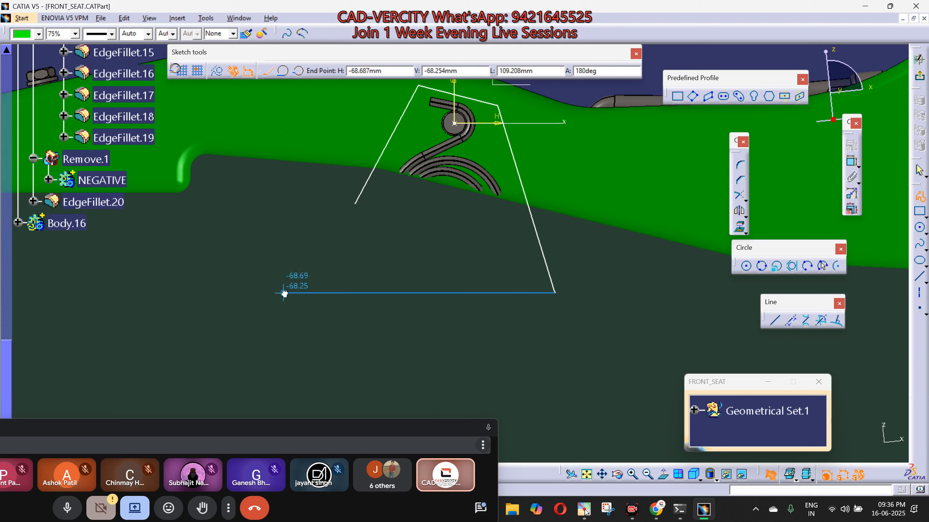
key("Escape")
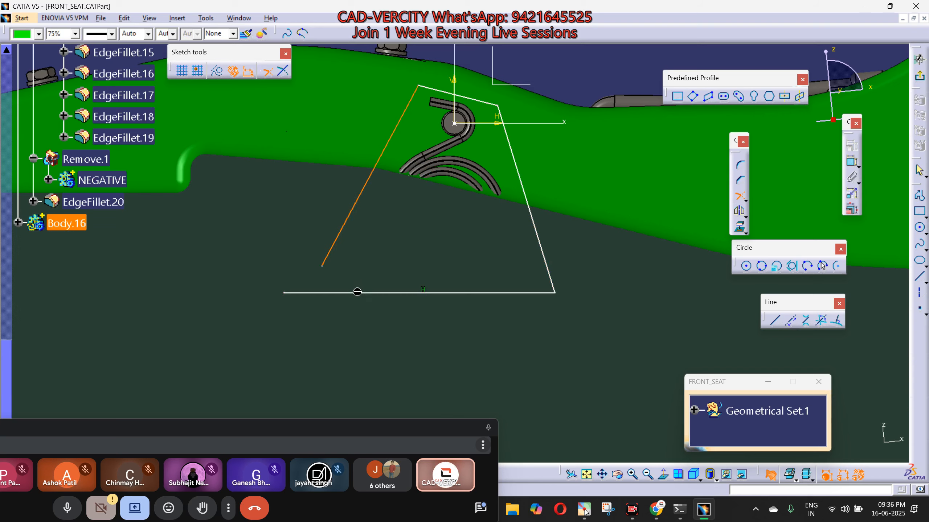
left_click(362, 295)
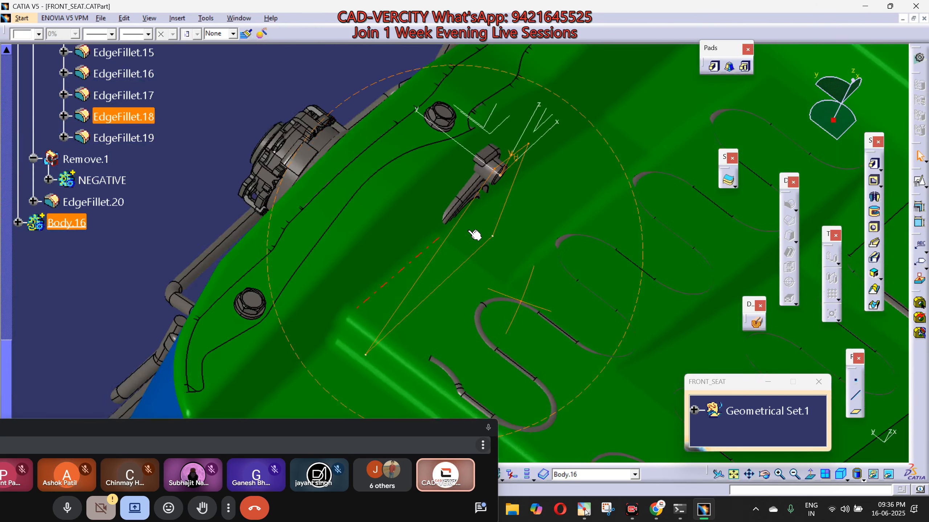
Pad the four-sided profile with a length of -20 mm and the direction reversed.
left_click(874, 166)
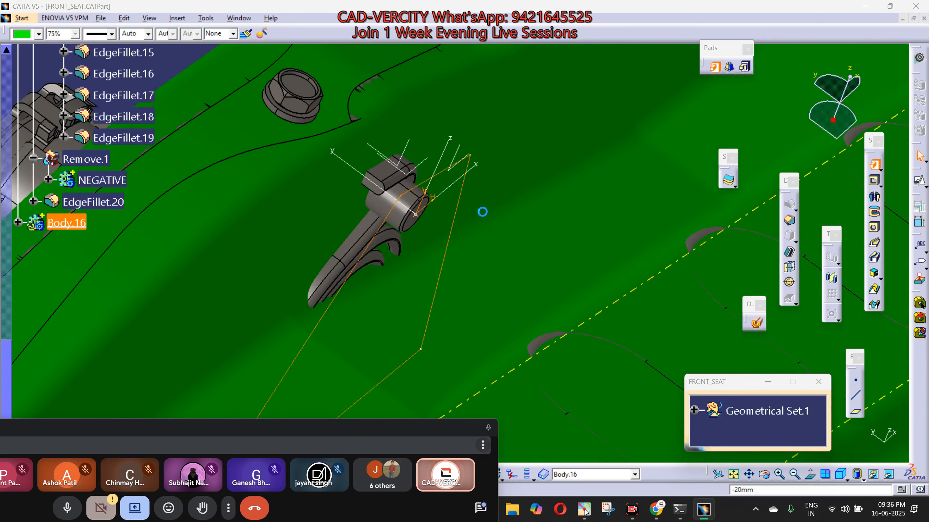
left_click(697, 312)
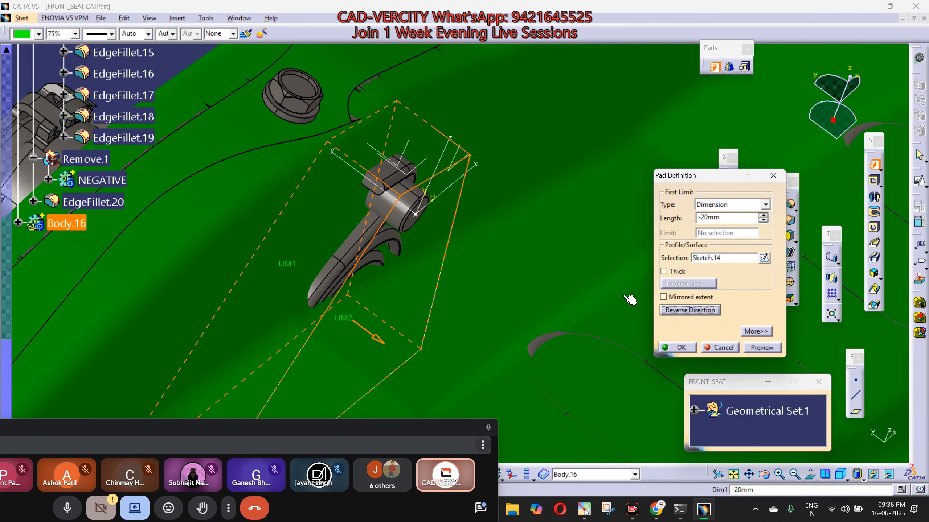
middle_click_drag(549, 297, 479, 291)
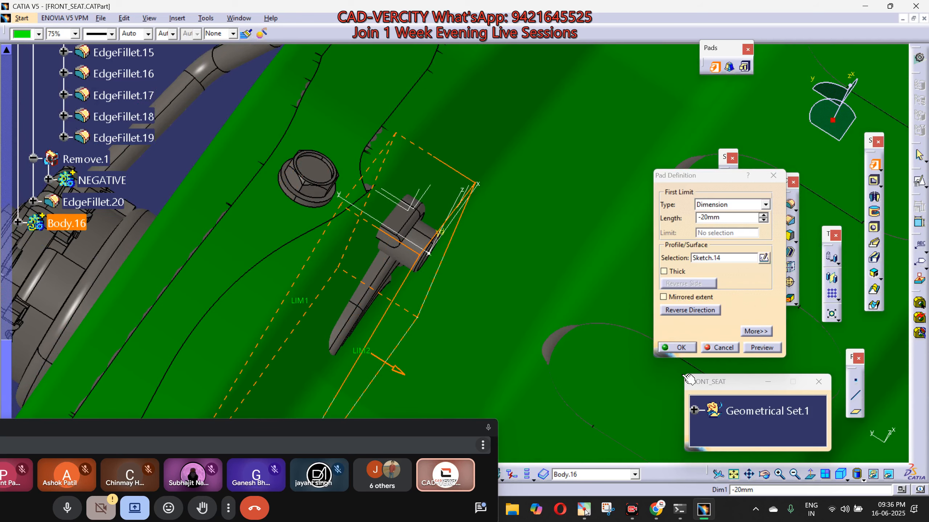
left_click(678, 347)
Inspect the new pad around the lug and reopen its definition to review the extent.
mouse_move(456, 291)
middle_mouse_down()
mouse_move(419, 242)
mouse_move(472, 285)
mouse_move(245, 99)
middle_mouse_up()
left_click(368, 208)
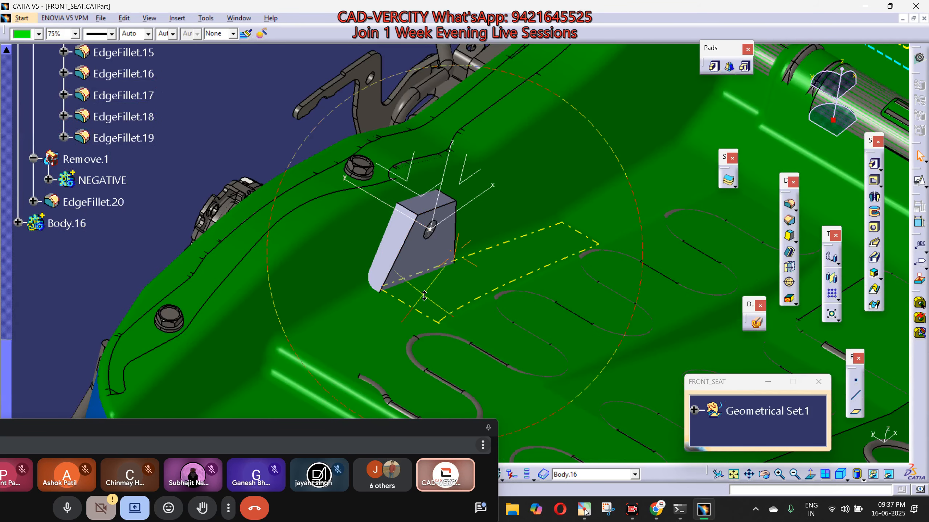
middle_click_drag(424, 296, 430, 238)
double_click(415, 230)
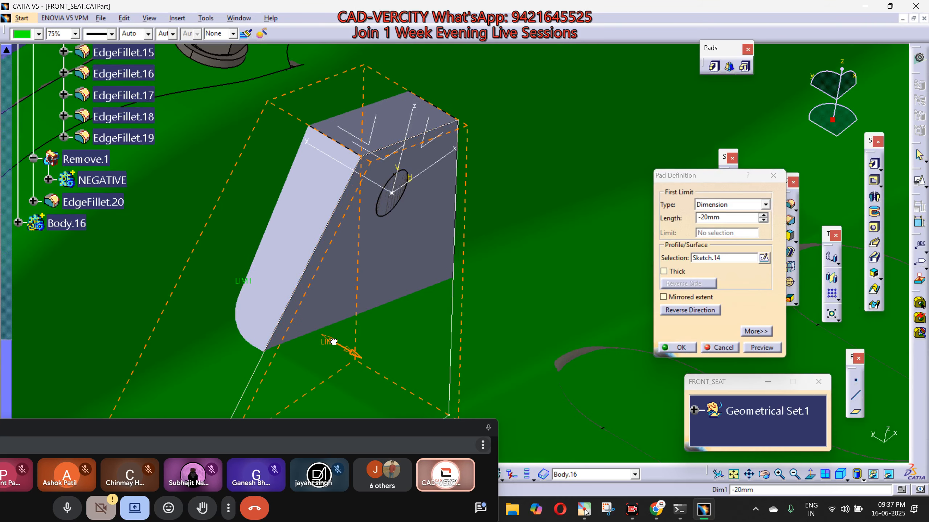
scroll(508, 249, "down", 3)
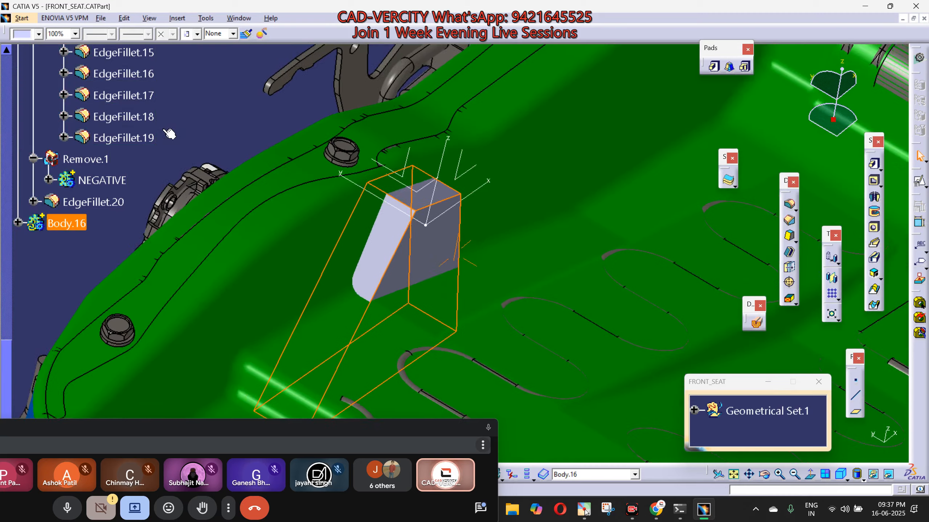
Draft the pad's large inner face by 5 degrees, with the pad's upper face as neutral element.
left_click(787, 236)
scroll(512, 229, "up", 3)
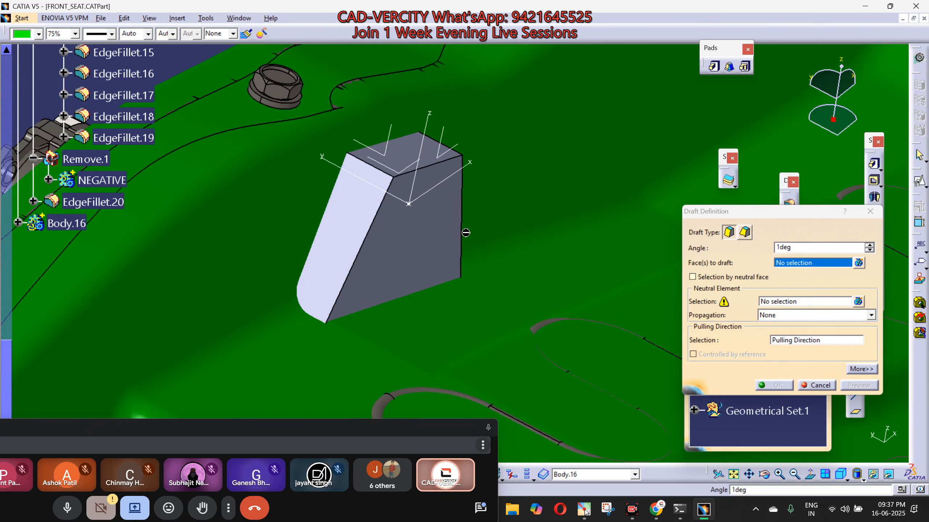
left_click(454, 234)
left_click(790, 301)
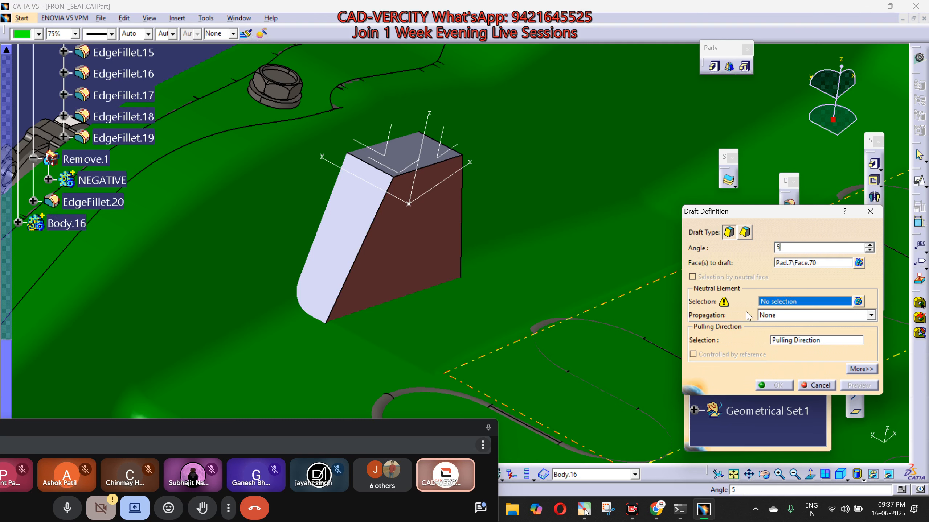
left_click(403, 161)
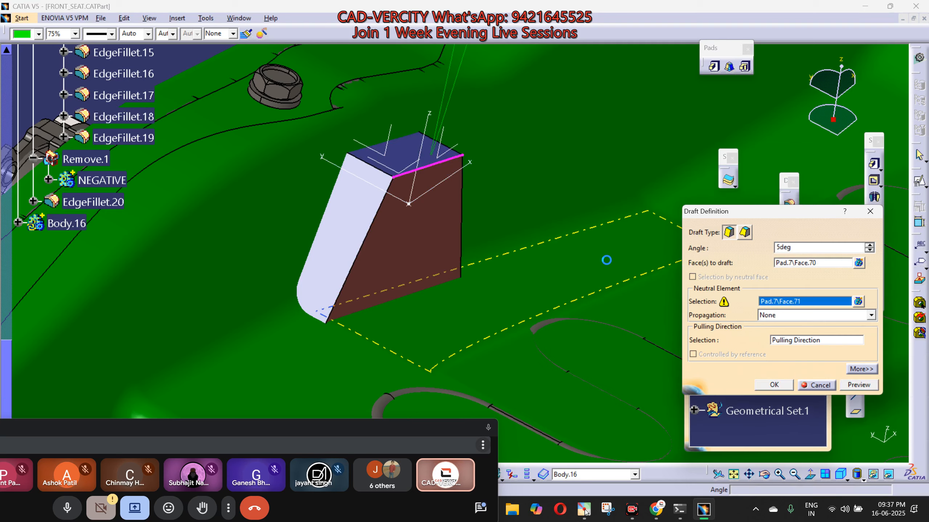
middle_click_drag(577, 300, 636, 318)
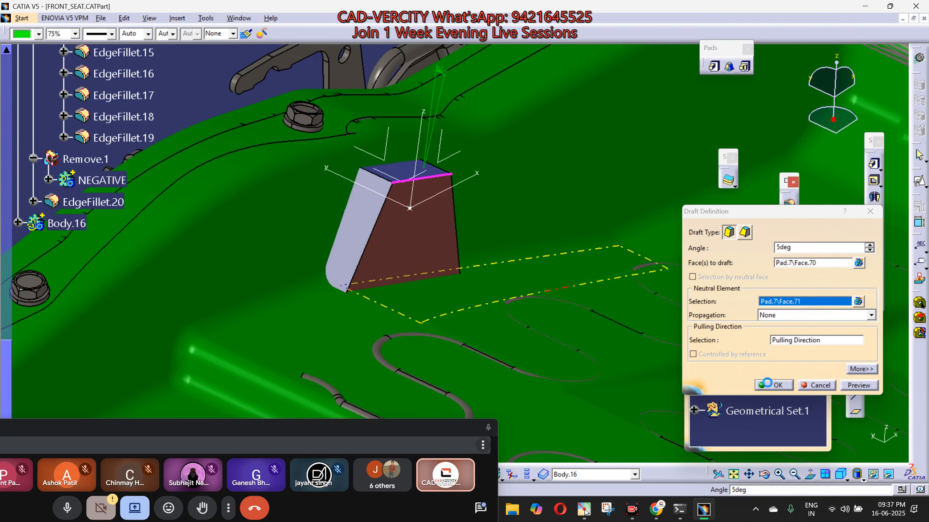
left_click(767, 384)
Edit the 5-degree draft to use Pad.7\Face.4 as its pulling direction reference.
middle_click_drag(411, 209, 304, 141)
middle_click_drag(447, 249, 473, 244)
scroll(462, 231, "up", 1)
double_click(426, 252)
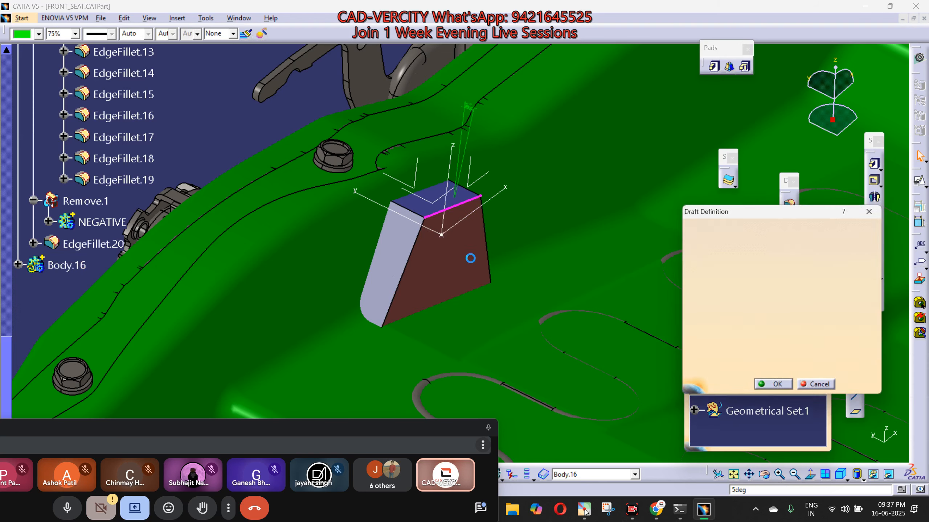
middle_click_drag(471, 241, 501, 329)
middle_click_drag(472, 275, 658, 328)
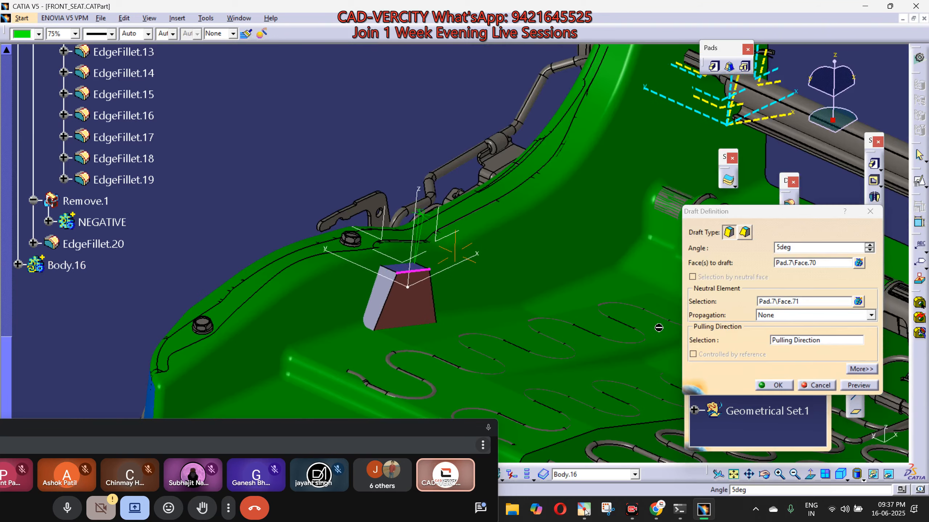
left_click(792, 346)
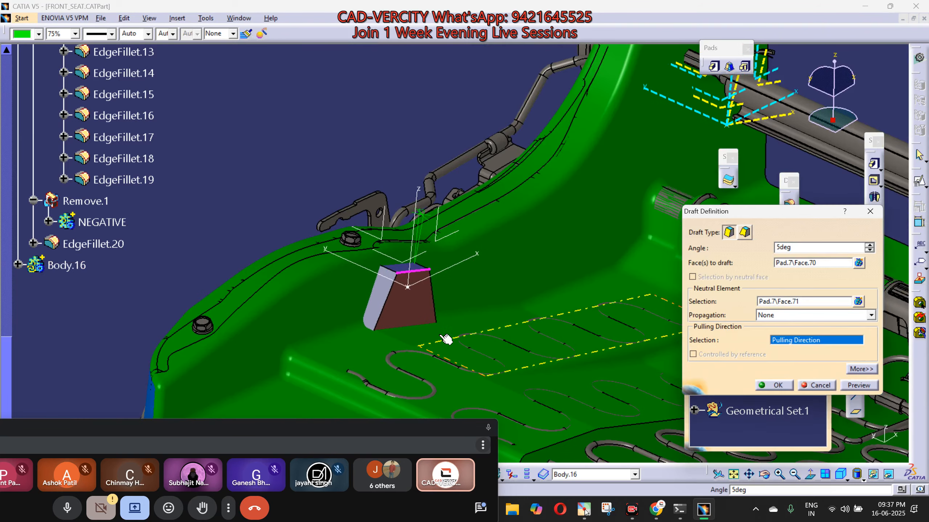
middle_click_drag(292, 322, 396, 207)
left_click(310, 298)
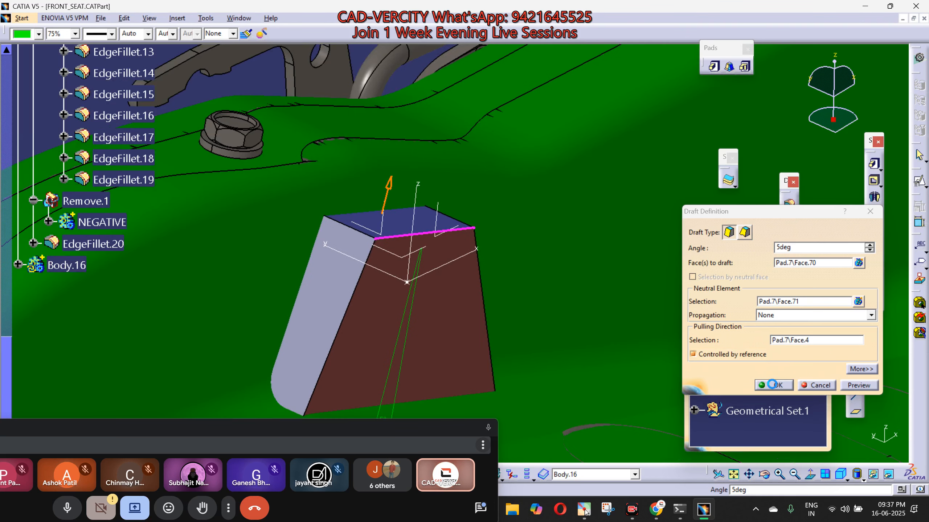
left_click(773, 384)
Fillet the two opposite end edges of the block's upper face with a 6 mm radius.
middle_click_drag(384, 297, 261, 207)
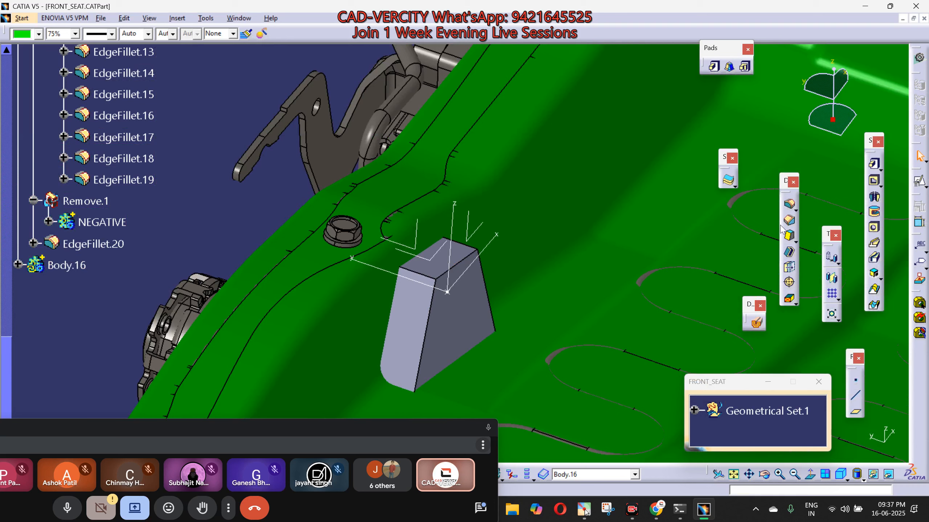
left_click(791, 211)
middle_click_drag(431, 300, 413, 281)
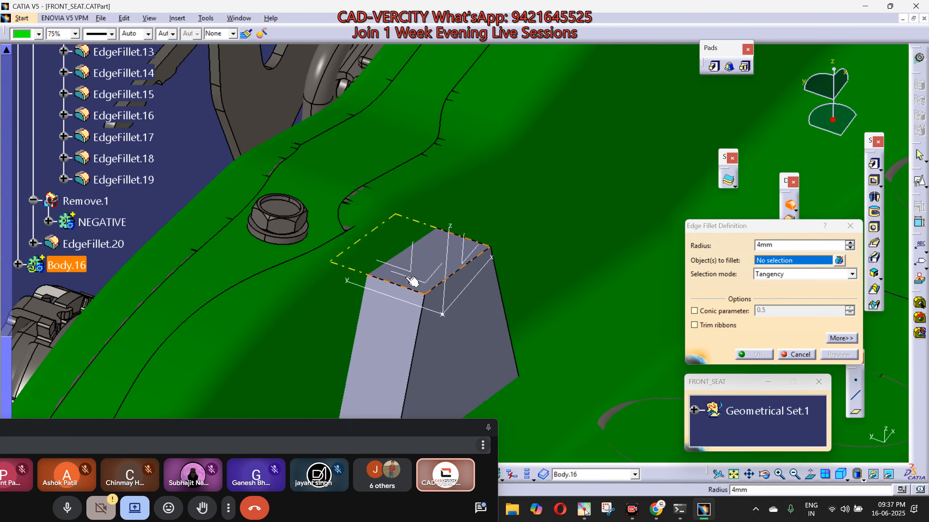
left_click(400, 285)
left_click(485, 246)
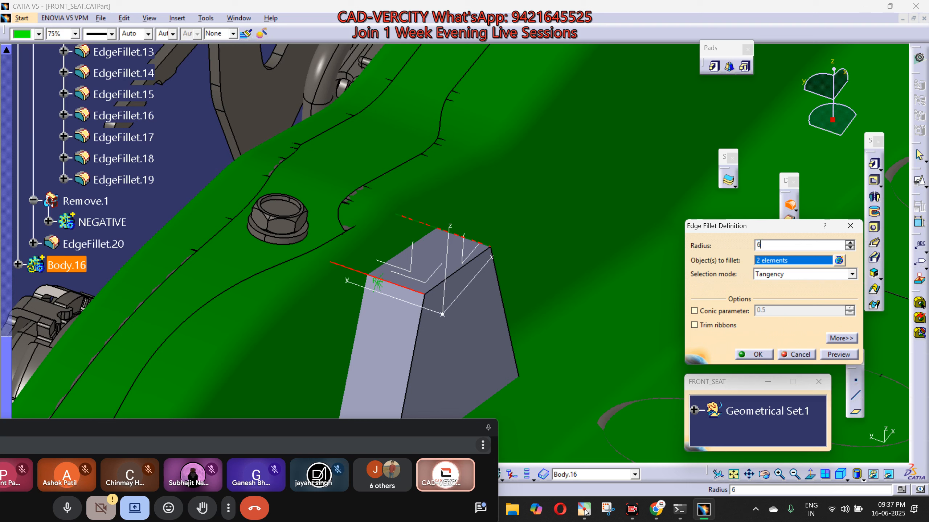
left_click(756, 359)
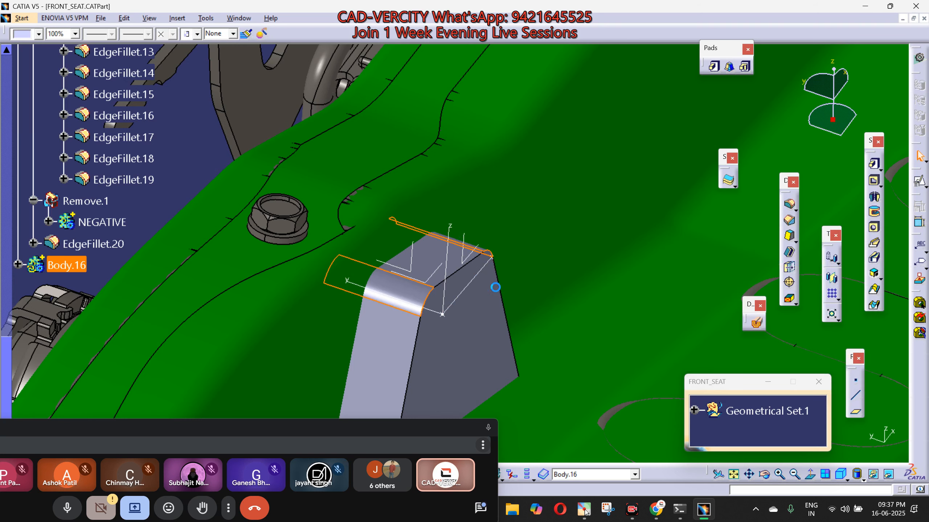
Add an edge fillet around the drafted face of the block and inspect it against the seat bolster.
left_click(792, 205)
key("Return")
middle_click_drag(528, 252, 523, 330, "ctrl")
left_click(261, 185)
middle_click_drag(396, 230, 439, 293)
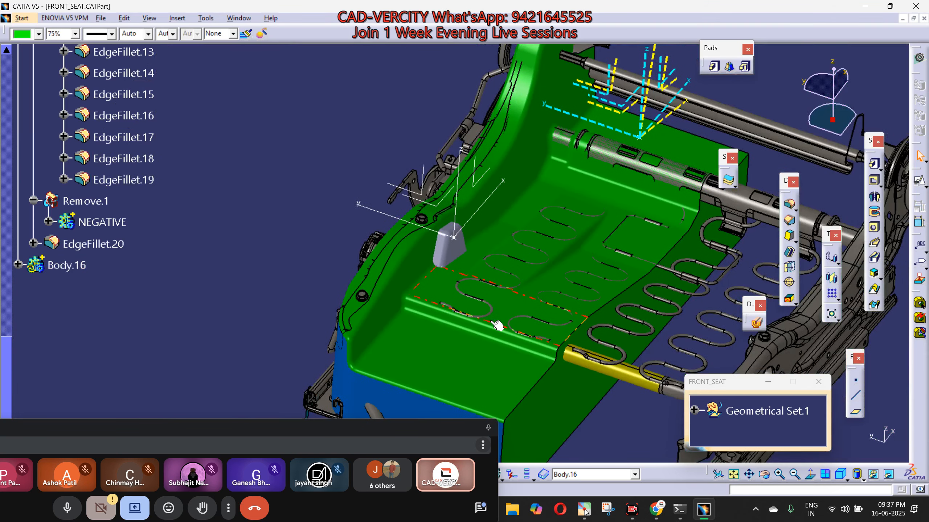
Define EdgeFillet.20 in the FINAL_B_TOOL body as the in-work object.
middle_click_drag(497, 325, 505, 289)
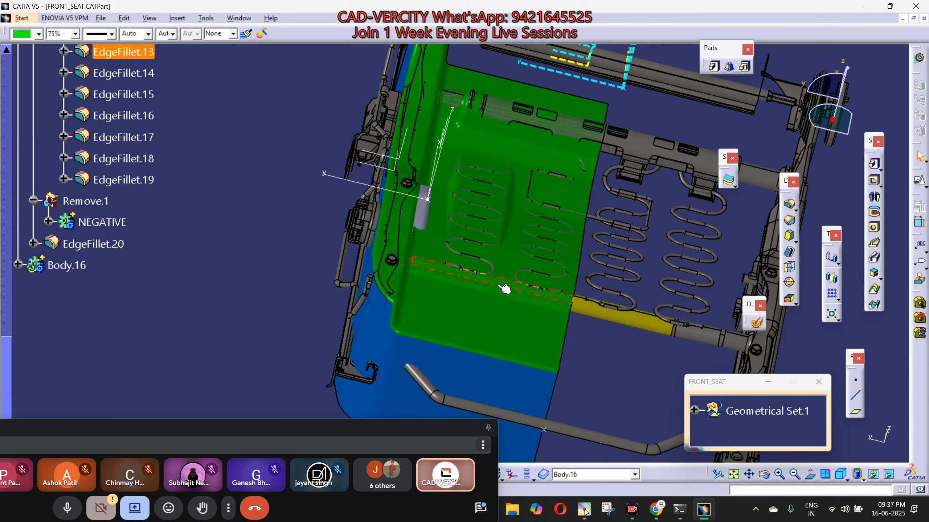
left_click(89, 245)
right_click(88, 247)
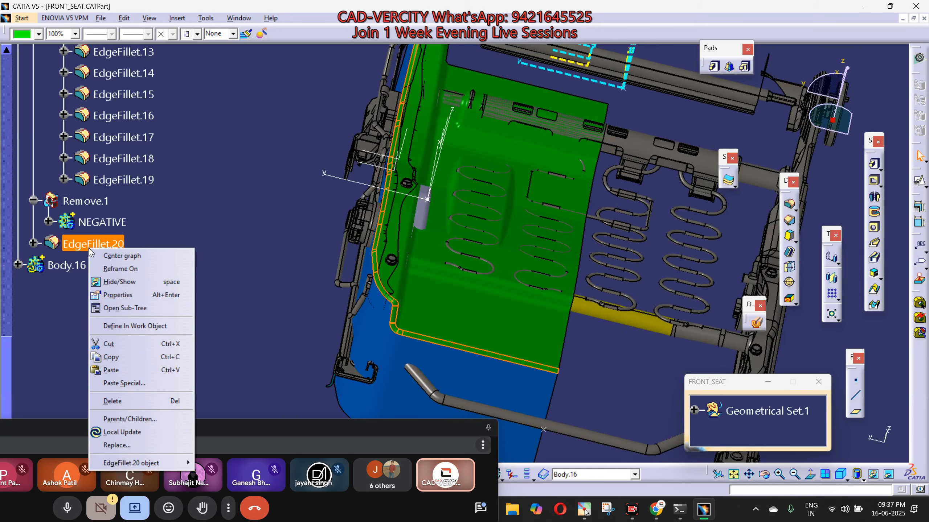
left_click(139, 283)
right_click(75, 265)
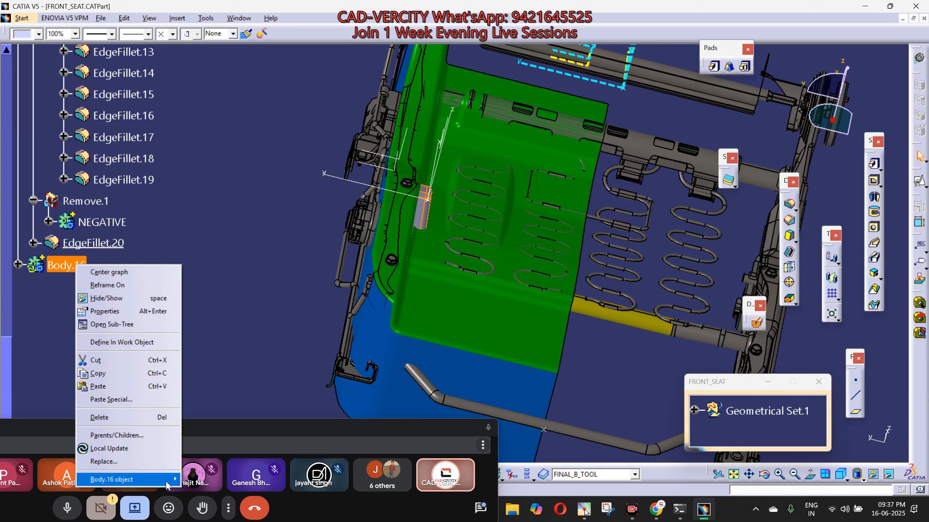
mouse_move(154, 479)
left_click(224, 343)
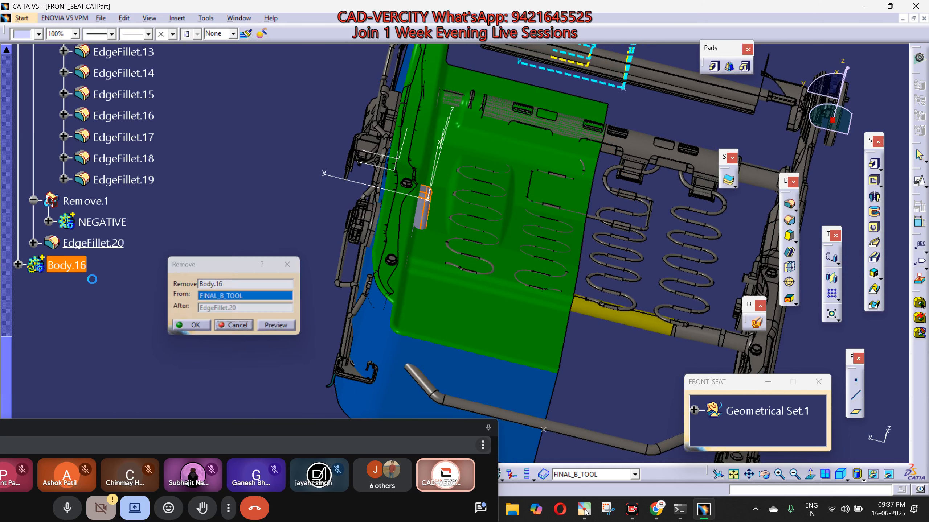
left_click(189, 325)
Add Body.16 to FINAL_B_TOOL after EdgeFillet.20 with a Boolean Add.
right_click(66, 266)
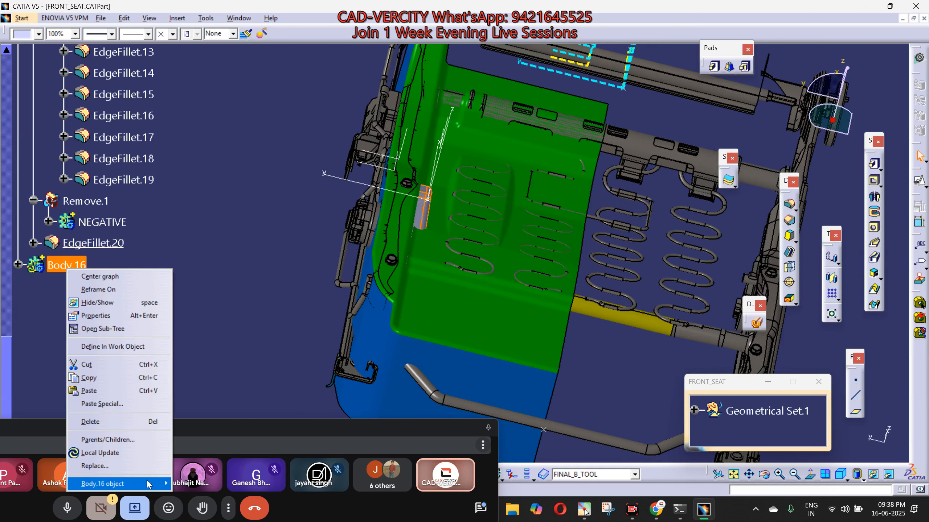
mouse_move(147, 428)
left_click(215, 352)
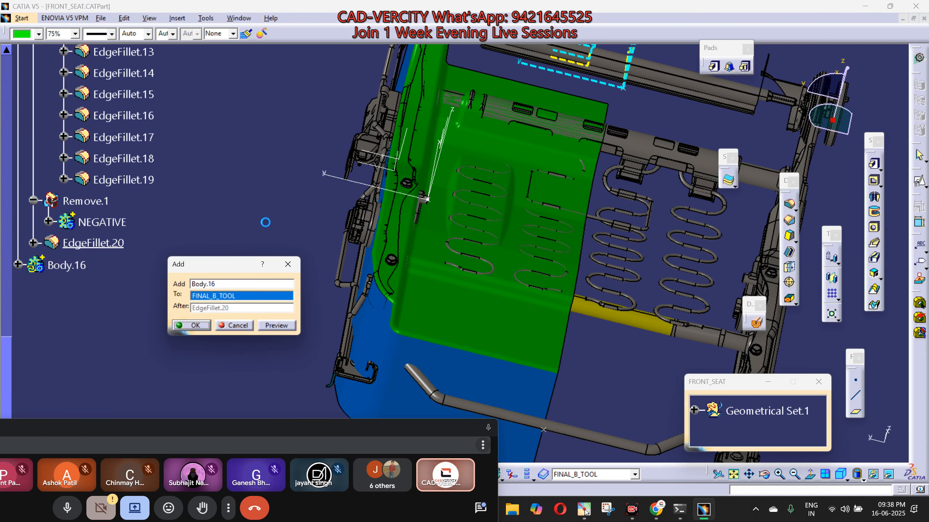
Fillet the edge chain where the added block meets the tool surface with a 6 mm radius and tangency selection.
scroll(545, 291, "up", 1)
middle_click_drag(472, 252, 354, 225)
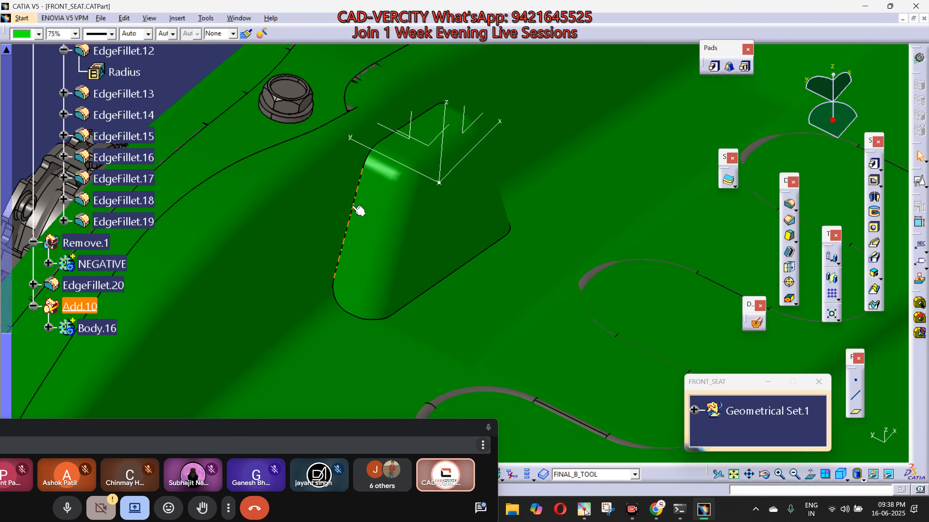
left_click(792, 203)
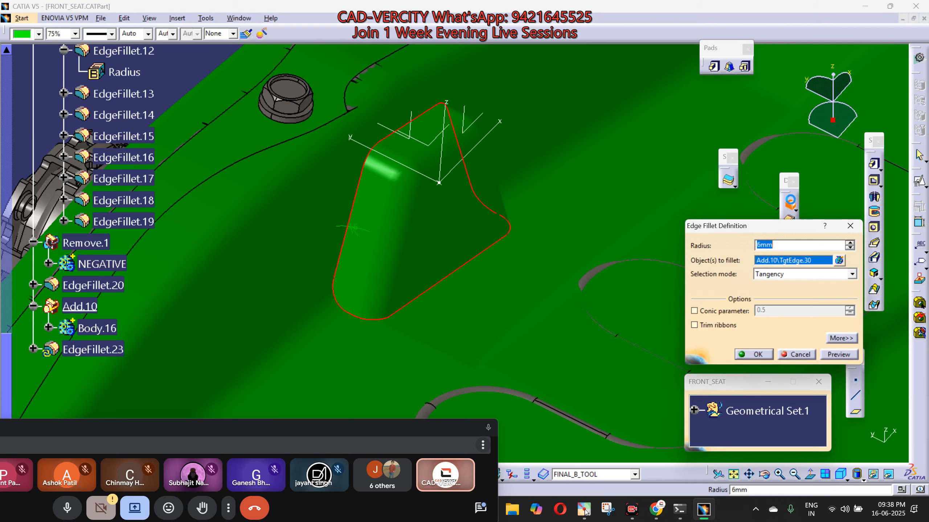
key("Return")
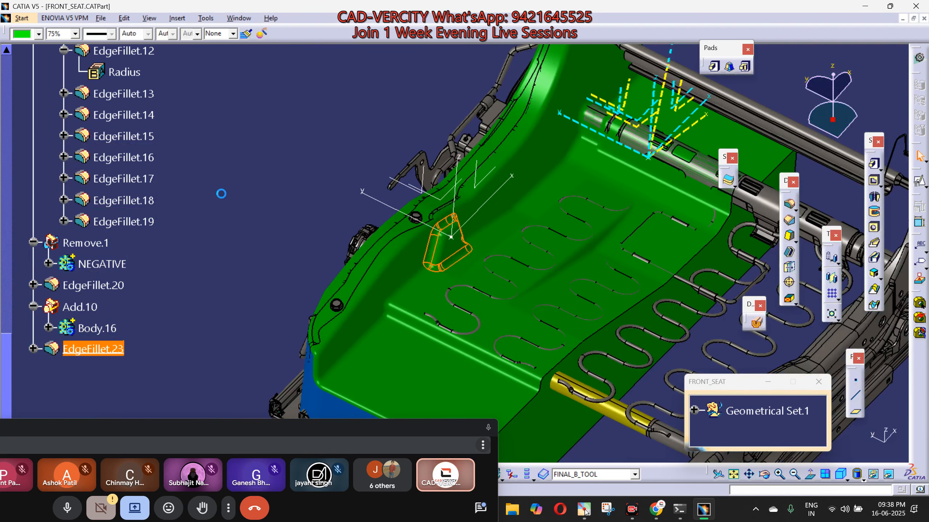
left_click(221, 194)
middle_click_drag(492, 256, 362, 293)
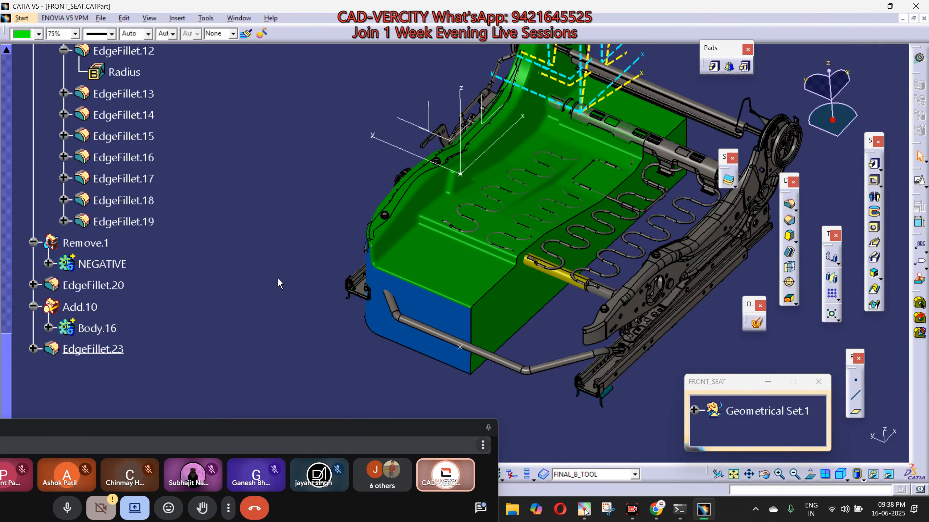
Collapse the Assemble.1 branch of FINAL_B_TOOL in the specification tree.
scroll(206, 322, "up", 2)
scroll(106, 214, "up", 10)
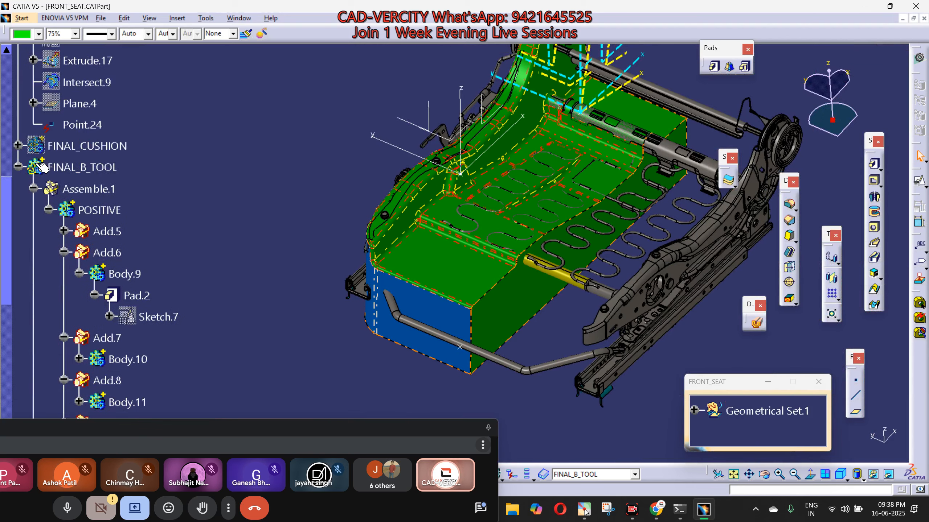
left_click(33, 189)
left_click(84, 189)
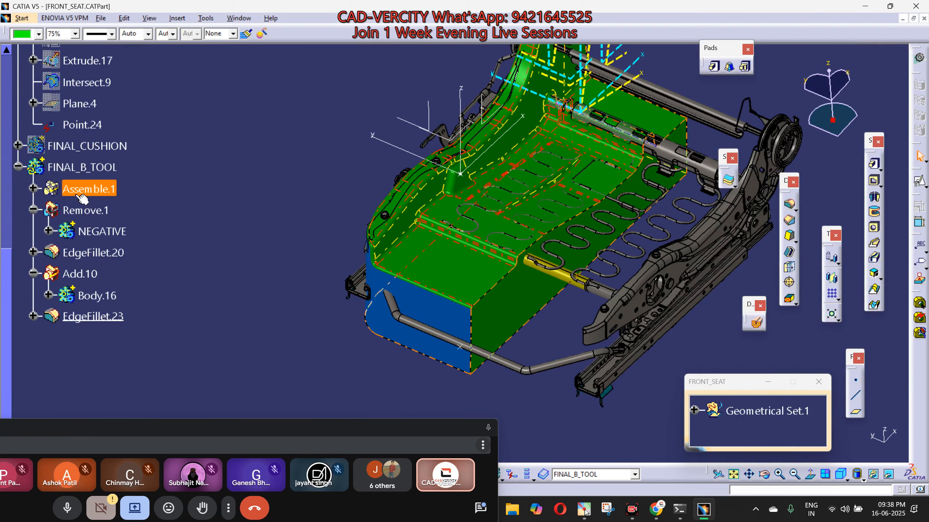
left_click(84, 317)
left_click(182, 311)
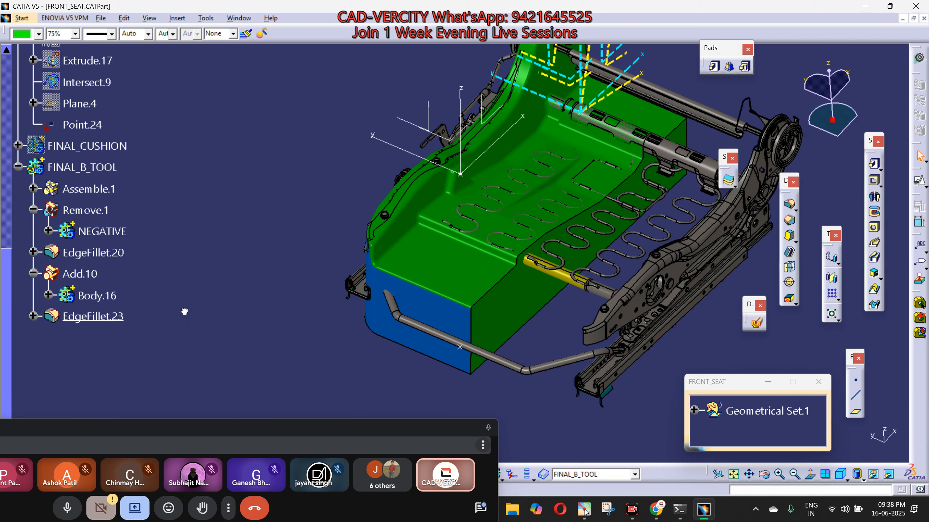
Insert the FINAL_B_TOOL features from Assemble.1 through EdgeFillet.23 into a new body.
left_click(85, 210)
left_click(88, 189)
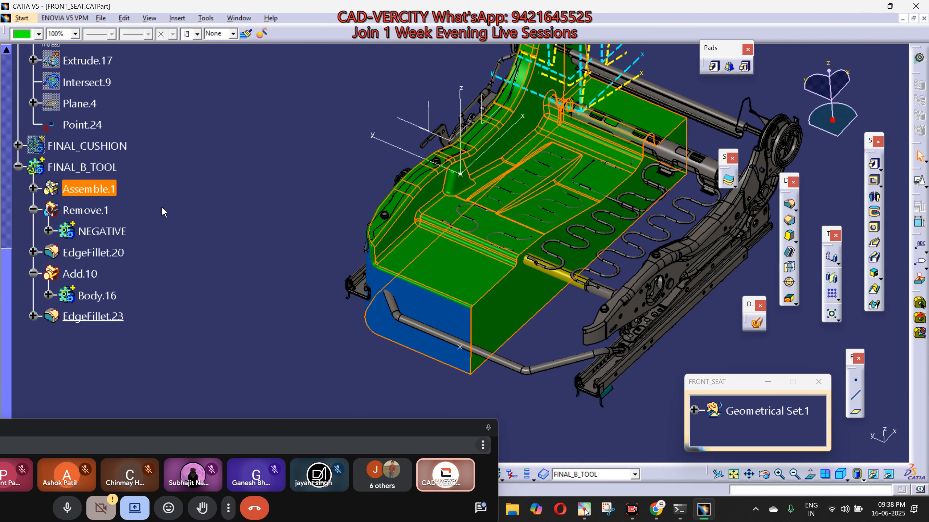
left_click(88, 316, "shift")
right_click(81, 316)
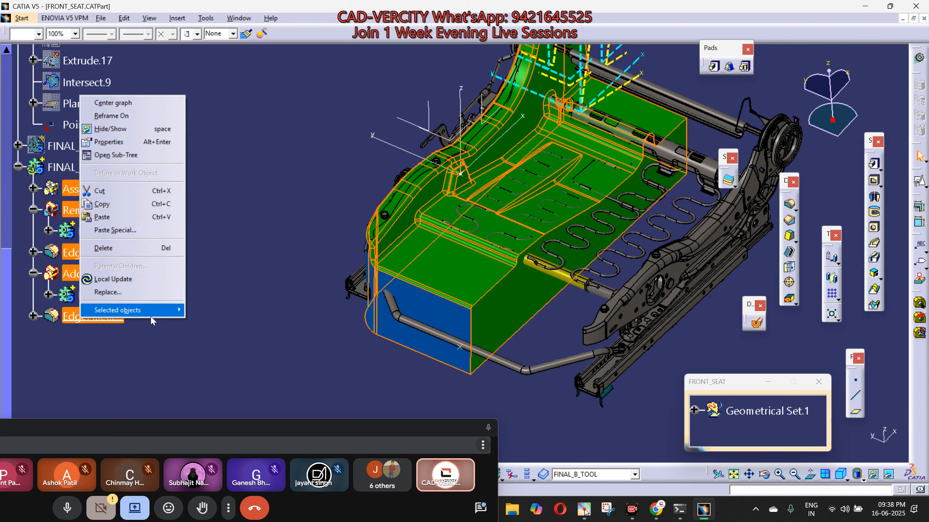
mouse_move(150, 310)
left_click(218, 310)
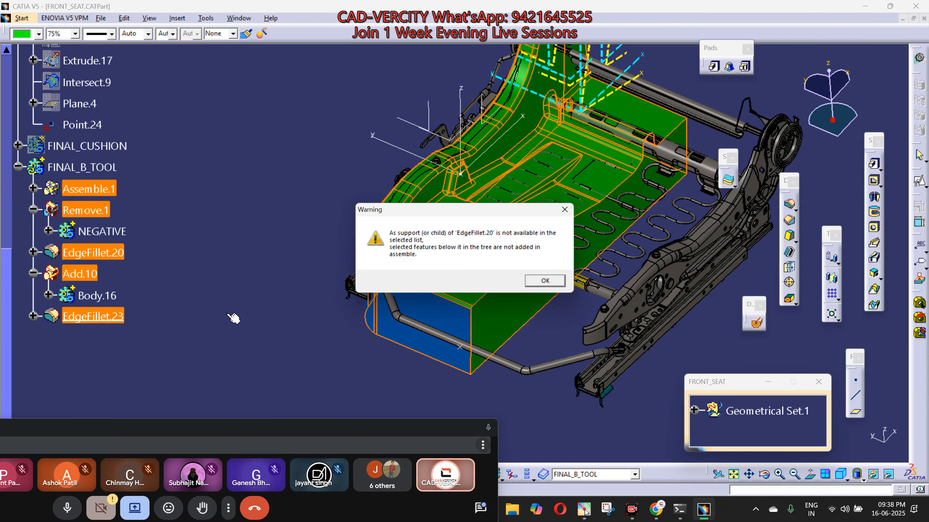
key("Return")
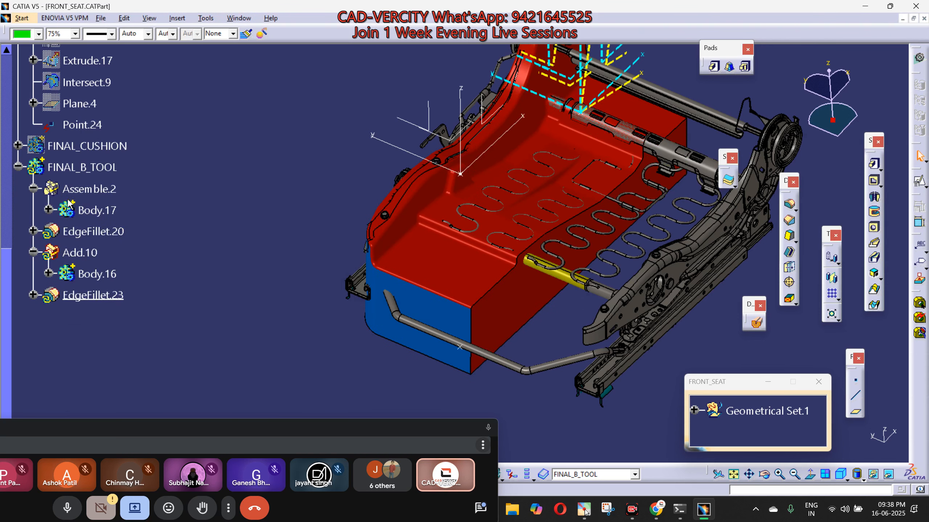
Expand Body.17 and reorder EdgeFillet.20 after Remove.1 inside it.
left_click(49, 209)
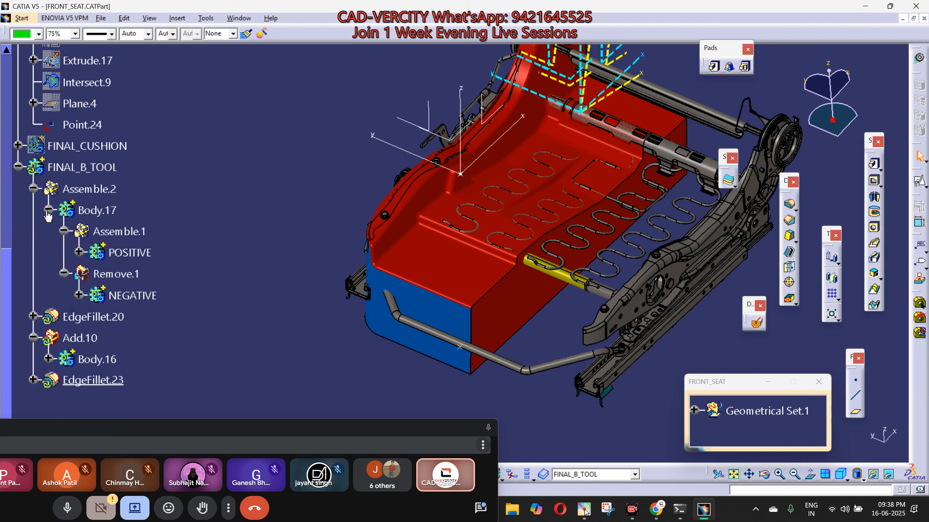
left_click(88, 315)
left_click(86, 377, "ctrl")
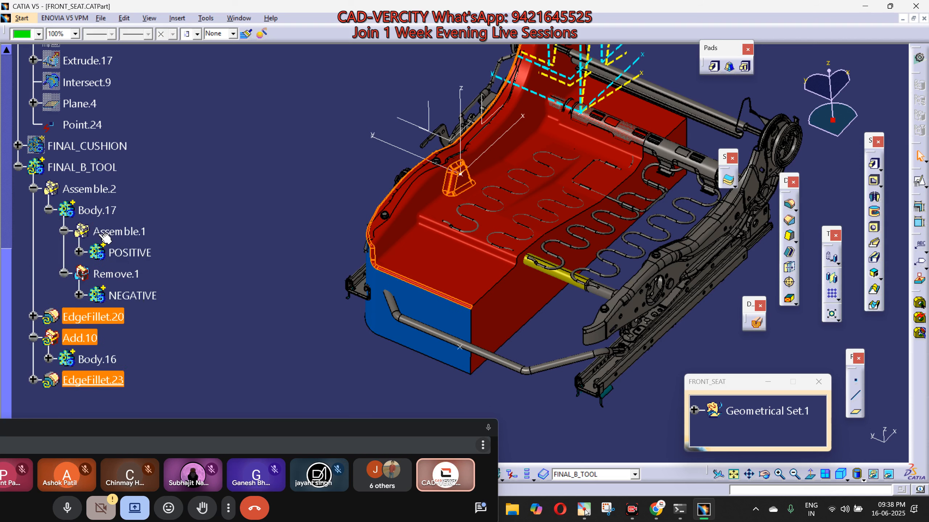
left_click(115, 274)
left_click(101, 210, "ctrl")
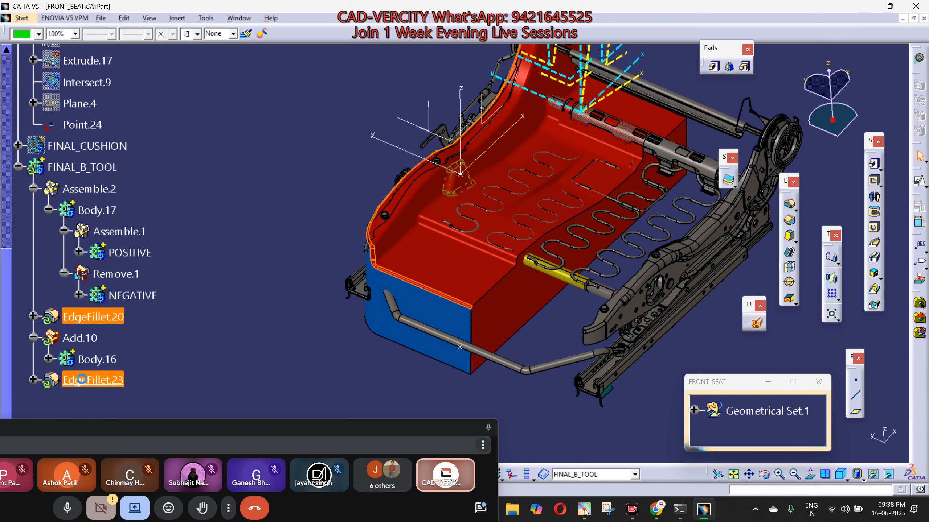
right_click(92, 317)
mouse_move(124, 310)
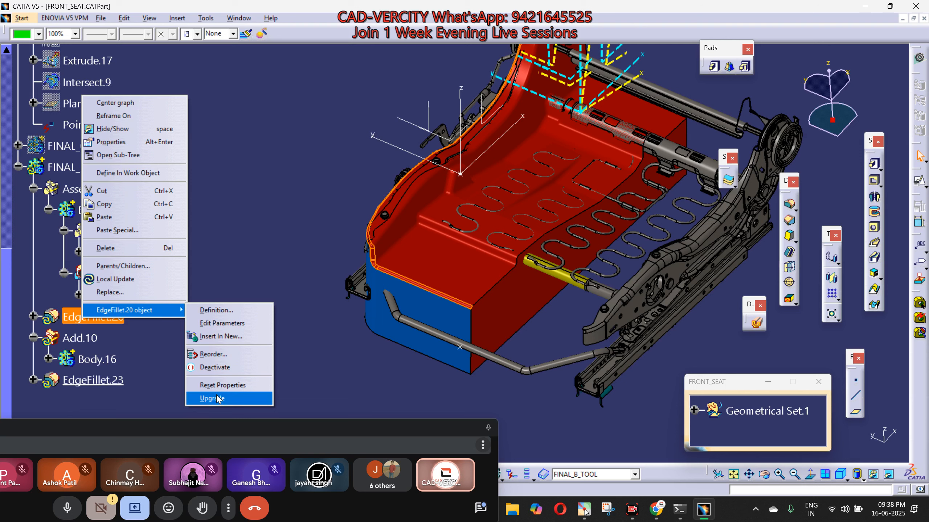
left_click(214, 354)
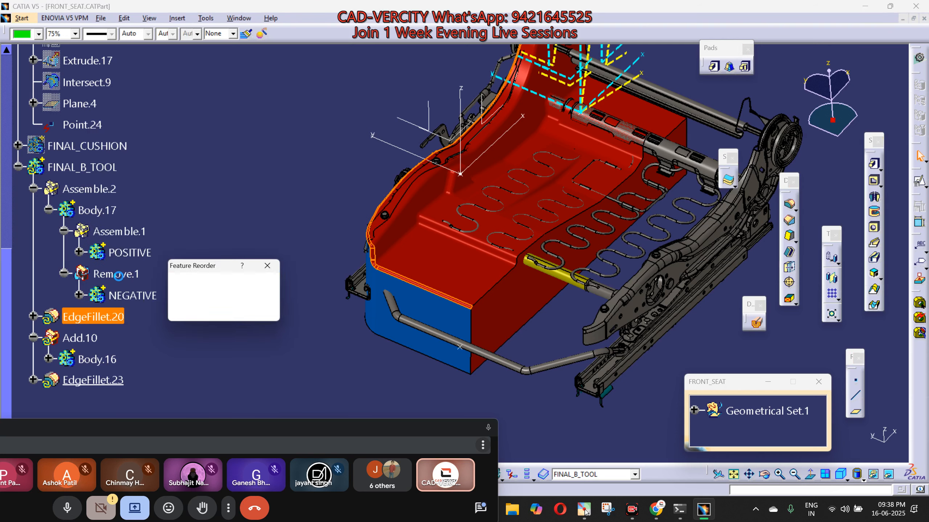
left_click(116, 273)
left_click(218, 312)
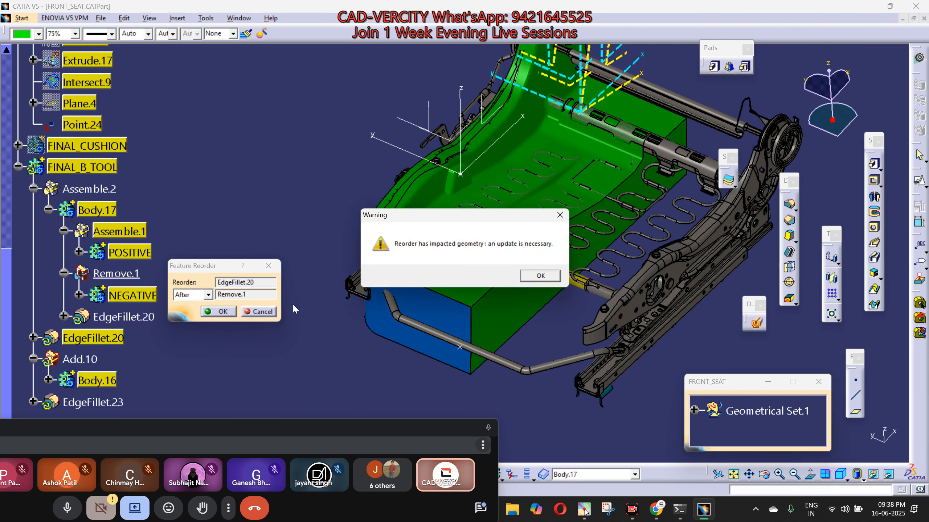
left_click(526, 277)
Reorder Add.10 into Body.17, after EdgeFillet.20.
scroll(91, 275, "down", 4)
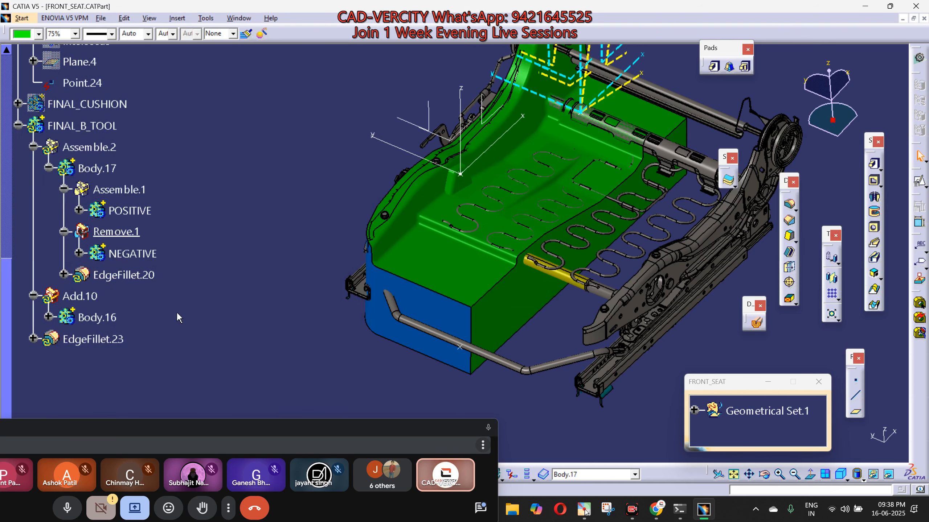
right_click(81, 255)
mouse_move(140, 473)
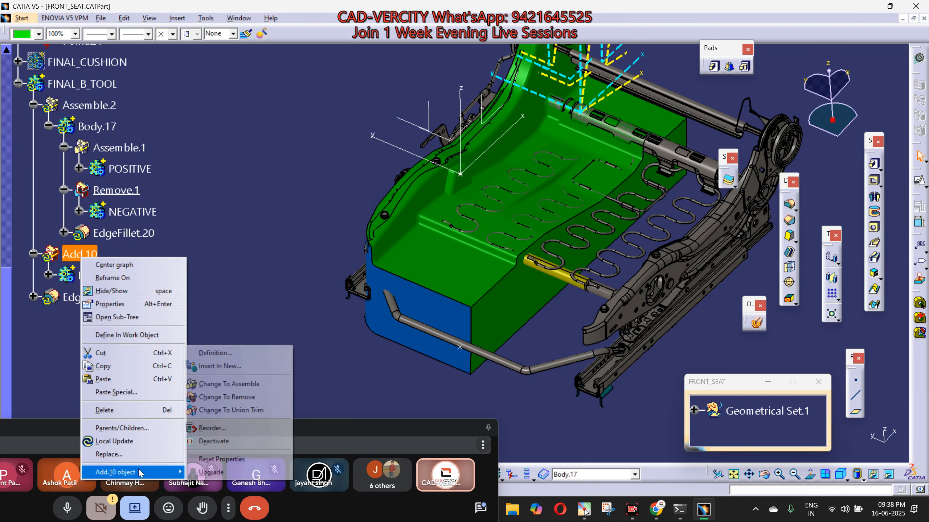
left_click(218, 428)
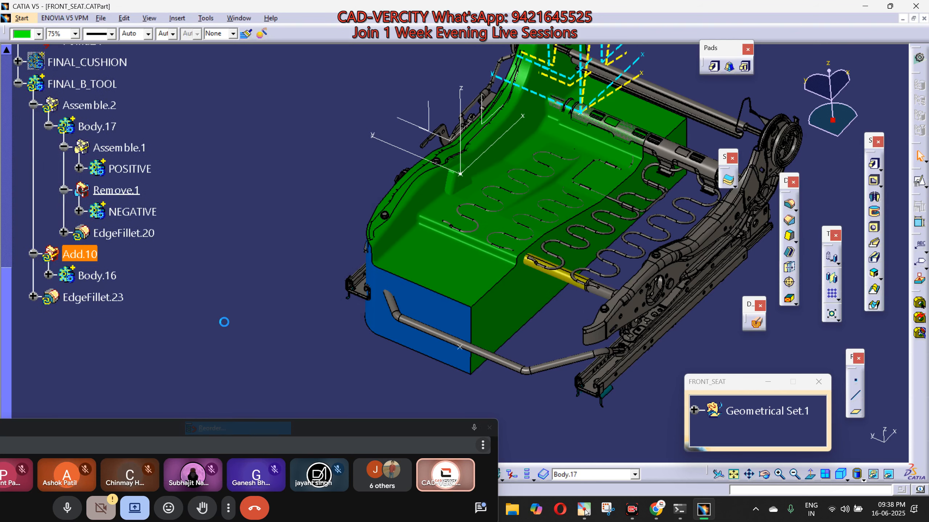
left_click(141, 236)
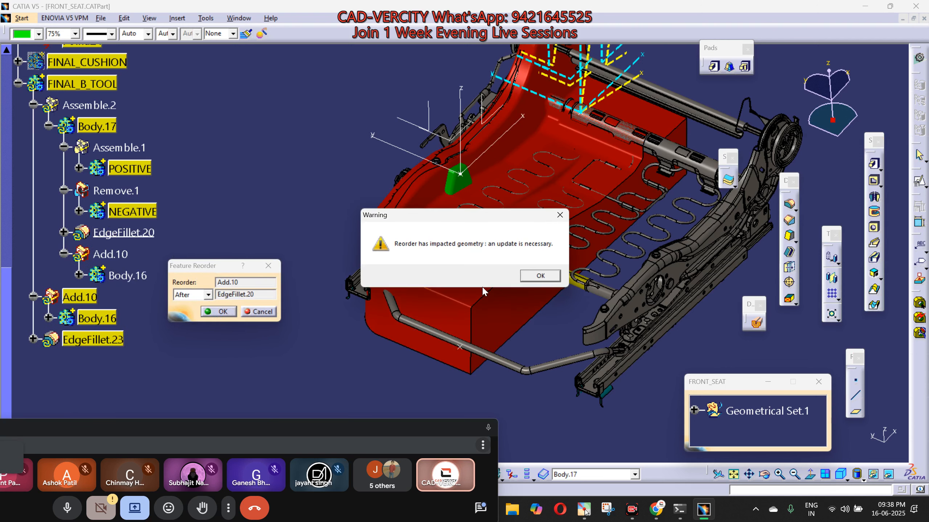
left_click(540, 276)
left_click(218, 311)
Reorder EdgeFillet.23 into Body.17, after Add.10.
right_click(92, 297)
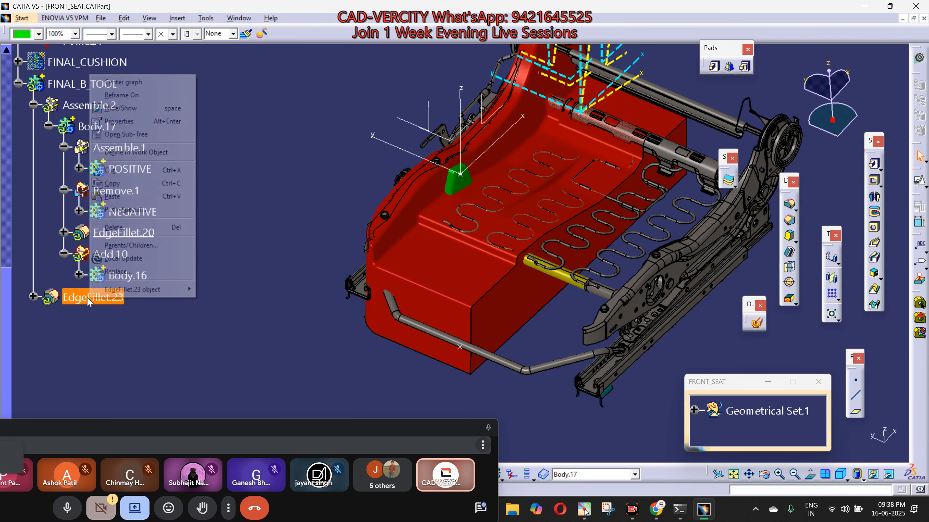
mouse_move(146, 292)
left_click(221, 332)
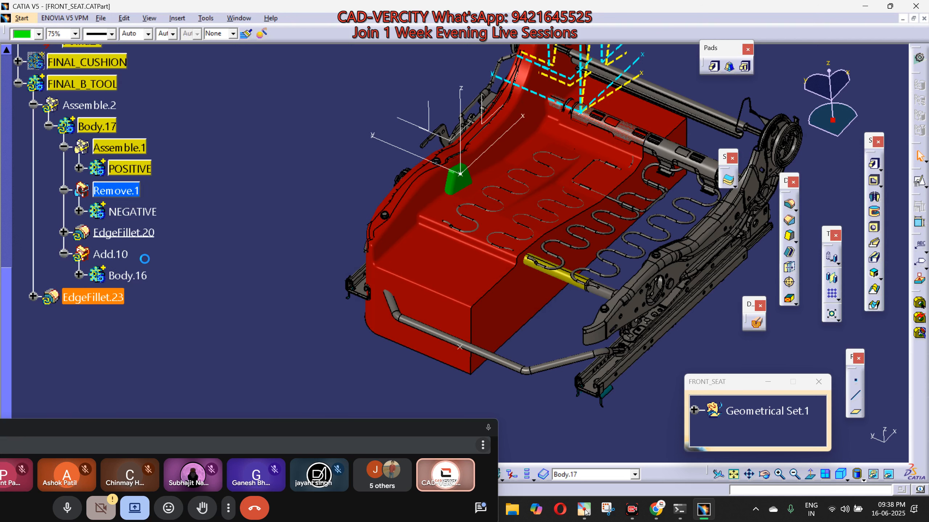
left_click(111, 254)
left_click(231, 313)
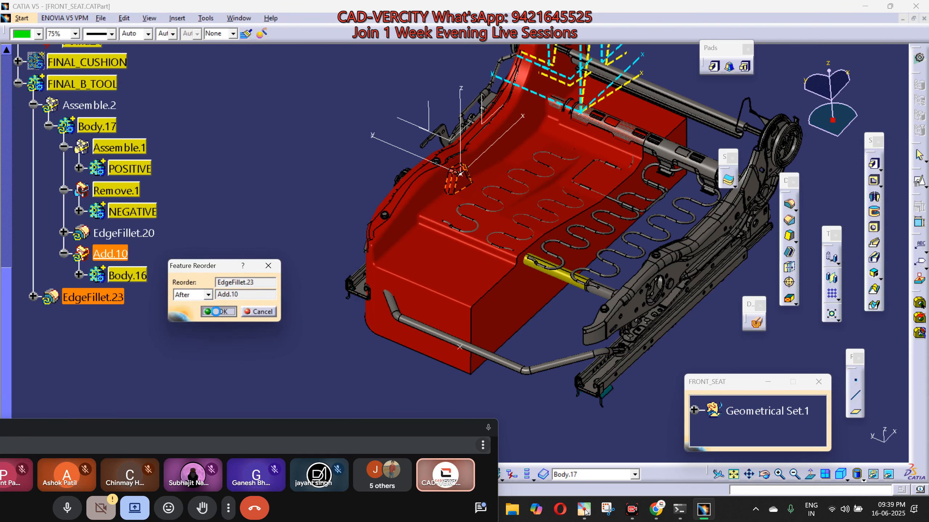
left_click(539, 276)
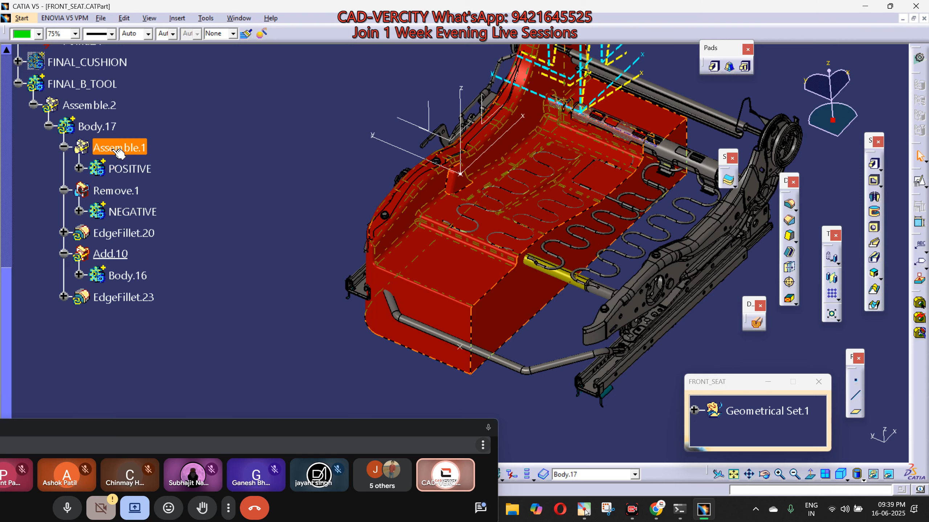
Define Body.17 as the in-work object and update it locally.
right_click(99, 131)
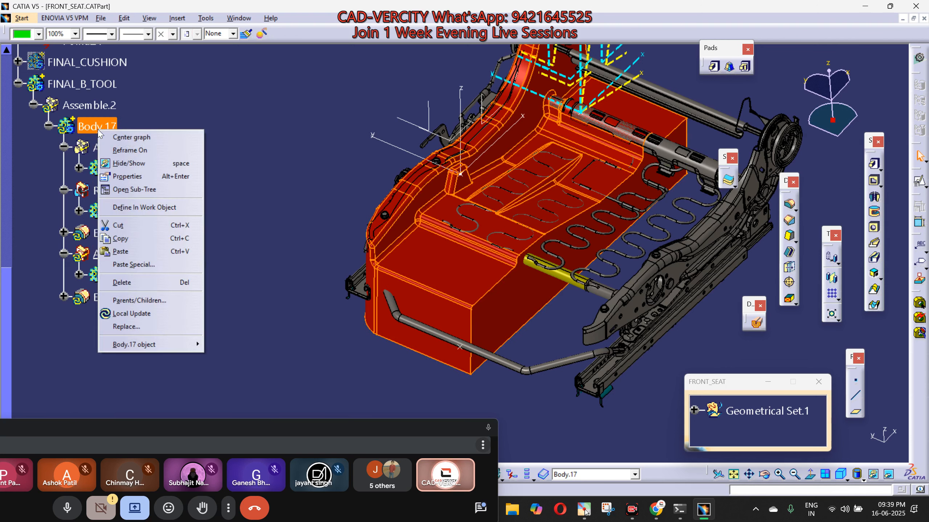
key("f")
right_click(98, 130)
key("l")
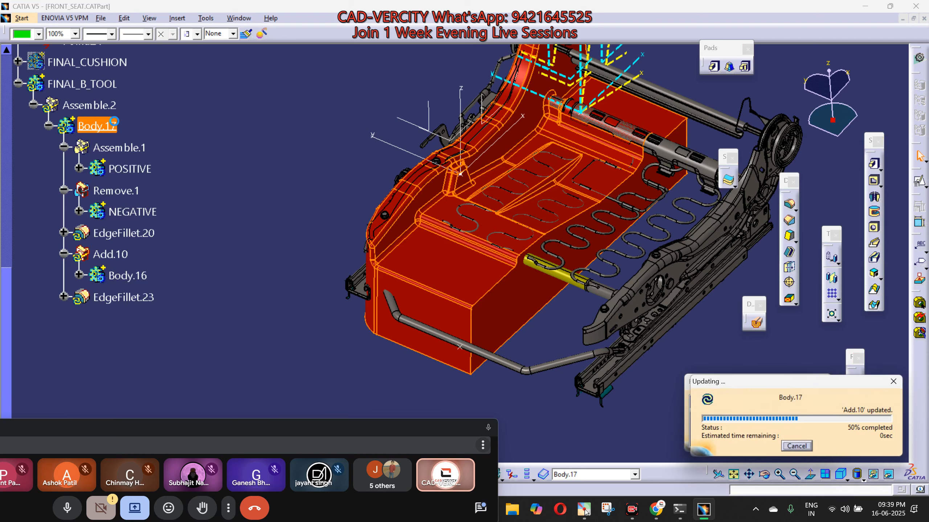
Return the in-work object to FINAL_B_TOOL and set it to Assemble.2.
right_click(77, 84)
key("f")
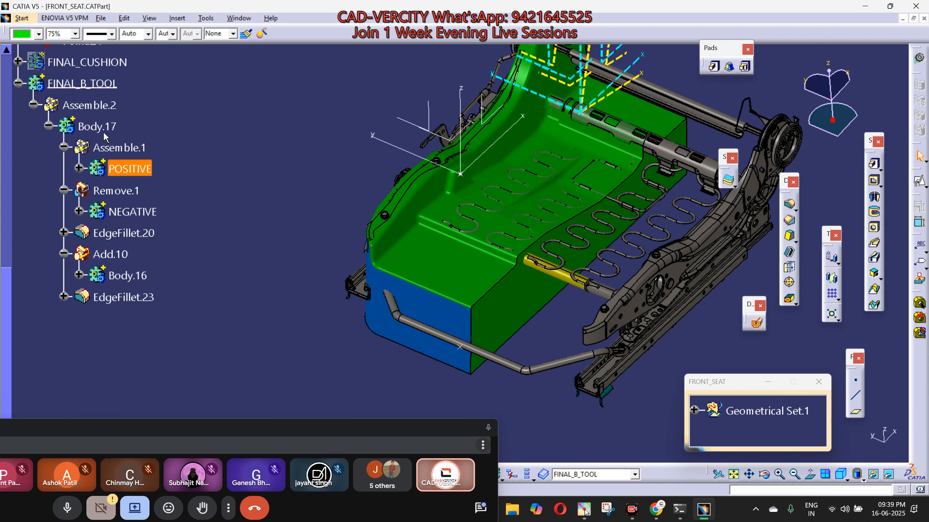
right_click(82, 106)
key("f")
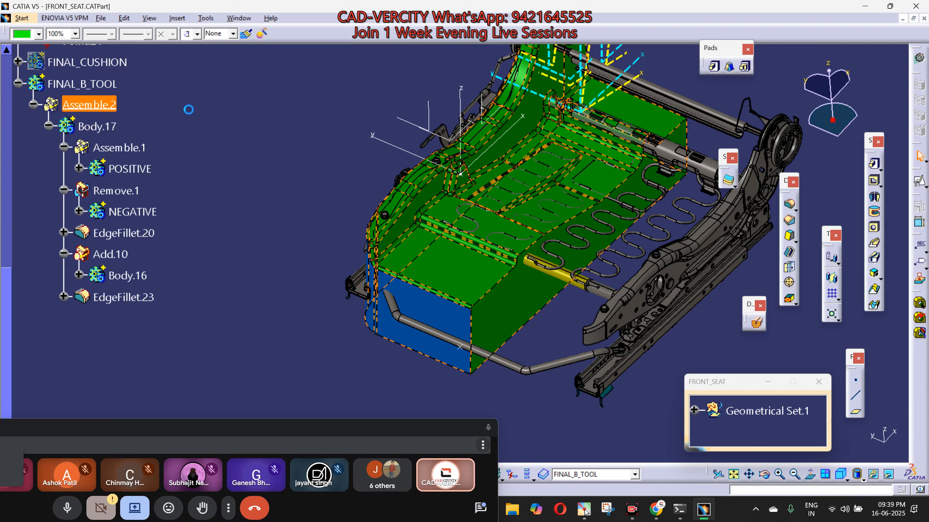
Mirror the assembled FINAL_B_TOOL solid about the axis system's plane at the seat centre and save the part.
middle_click_drag(318, 133, 308, 169)
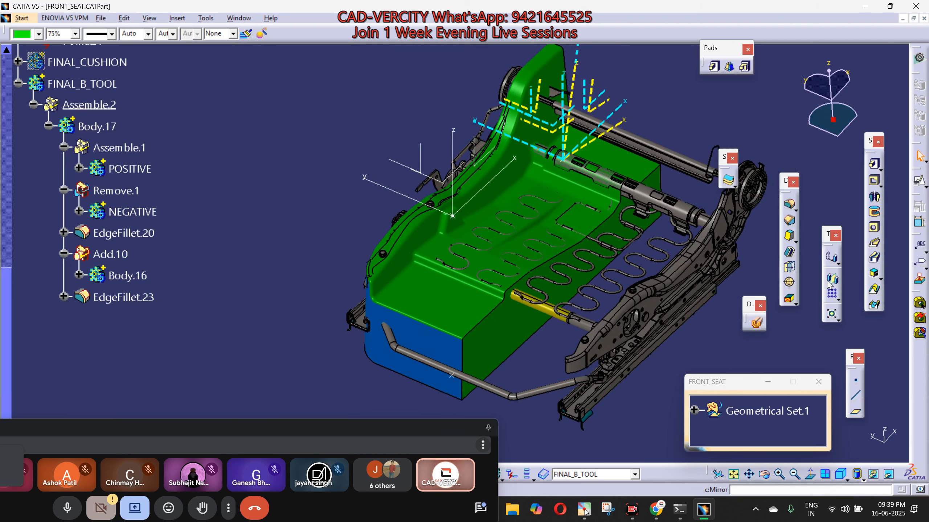
left_click(601, 94)
left_click(757, 354)
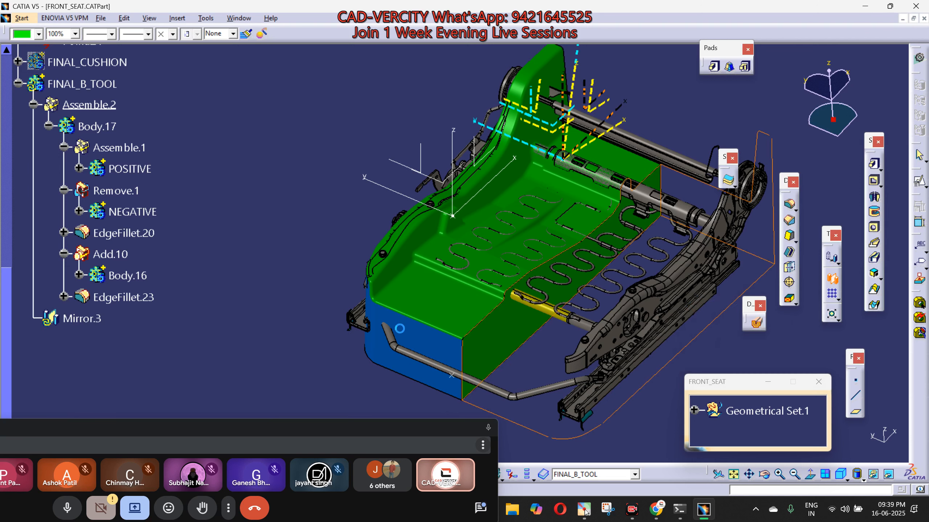
left_click(334, 317)
middle_click_drag(389, 319, 427, 253)
key("ctrl+s")
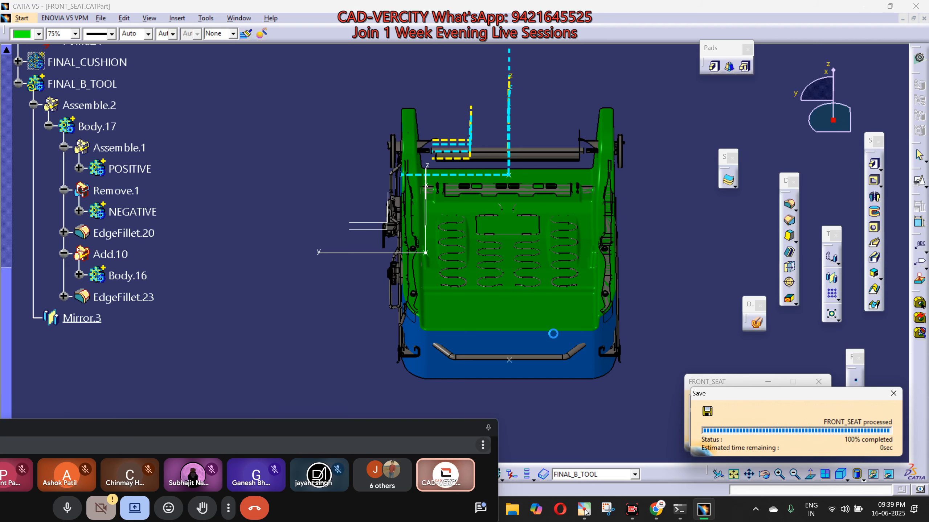
Show the hidden FINAL_CUSHION body and collapse the FINAL_B_TOOL branch.
middle_click_drag(553, 344, 374, 281)
scroll(190, 262, "up", 2)
left_click(78, 161)
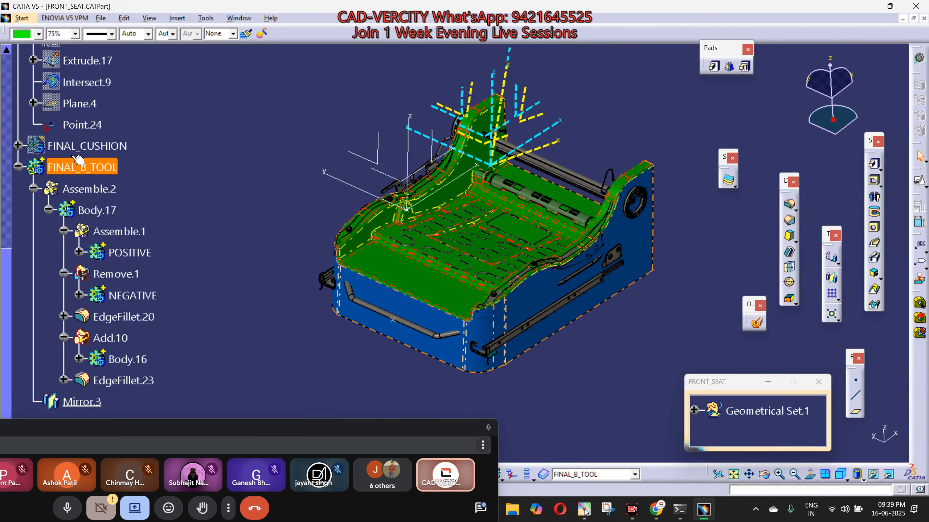
left_click(75, 150)
key("space")
middle_click_drag(461, 258, 497, 293)
left_click(18, 167)
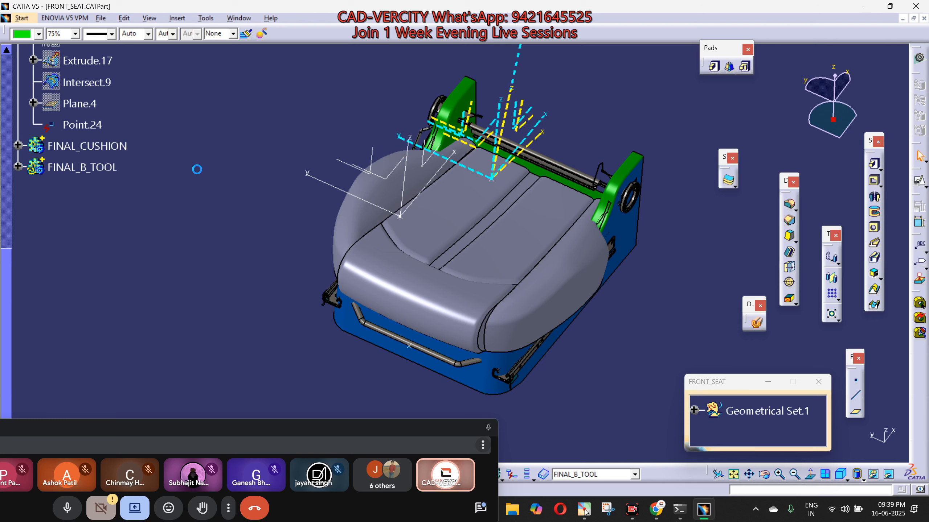
Insert a new body and name it FINAL_CUSHION_WITH_B_TOOL.
key("alt+i")
key("Return")
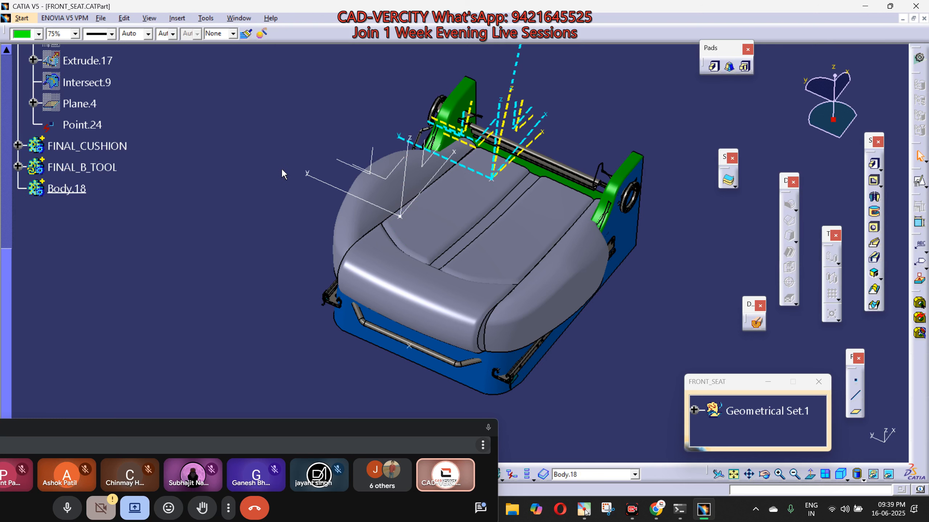
right_click(89, 188)
left_click(103, 228)
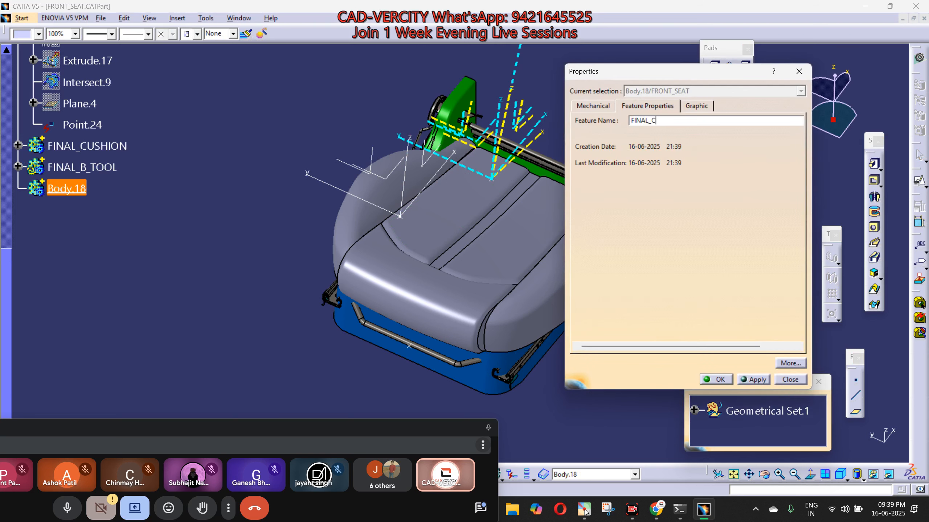
key("Return")
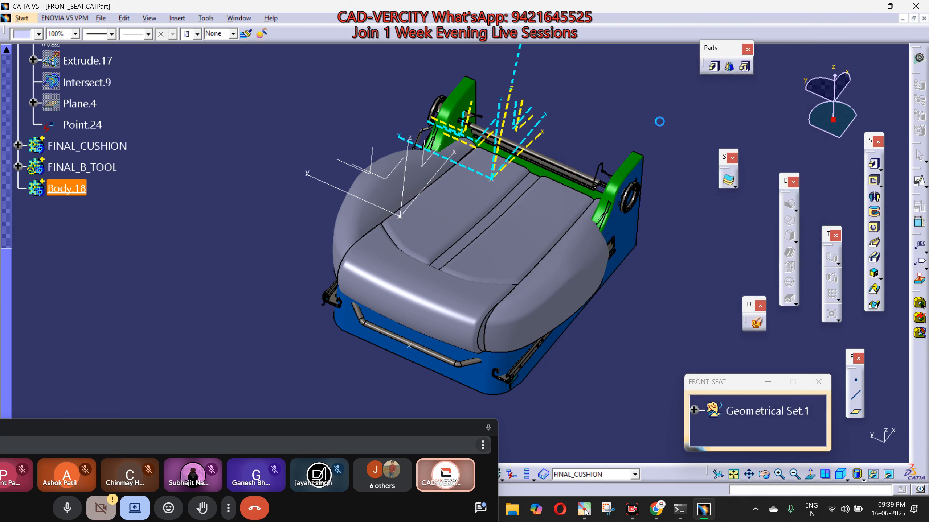
right_click(117, 197)
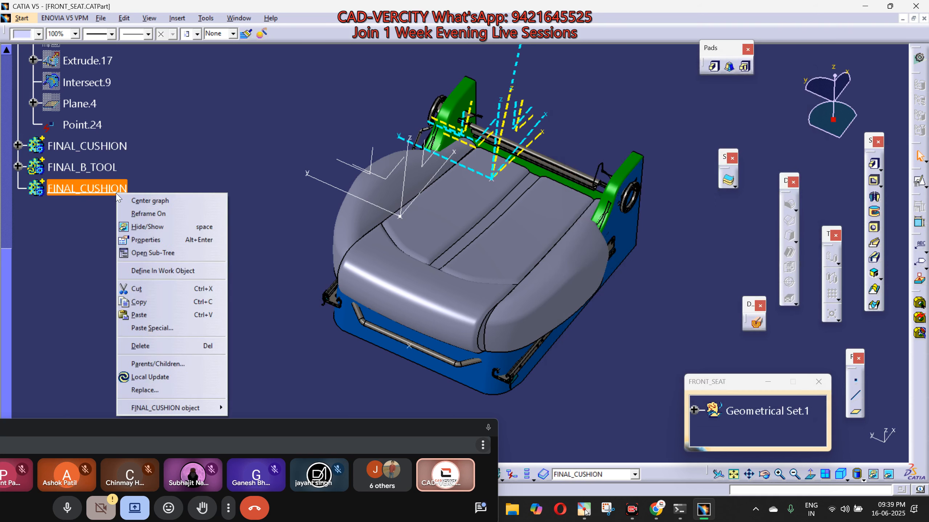
left_click(139, 237)
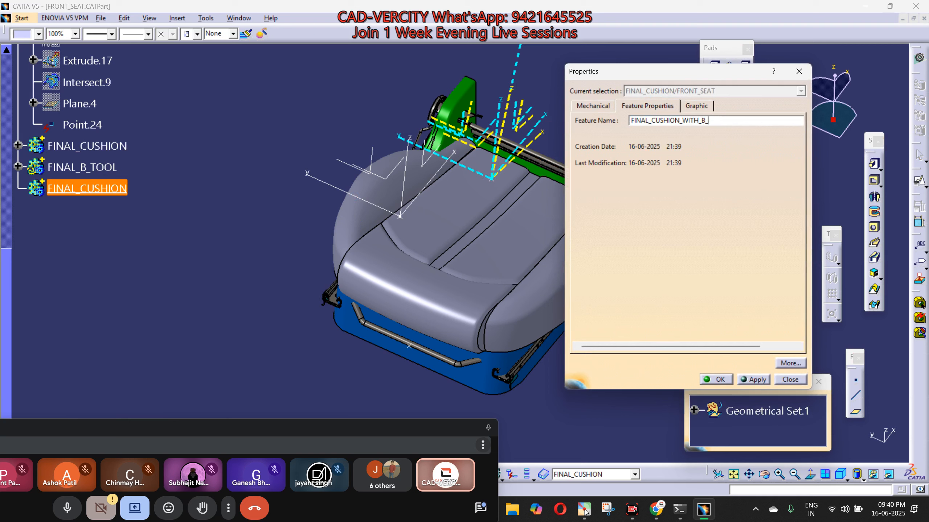
key("Return")
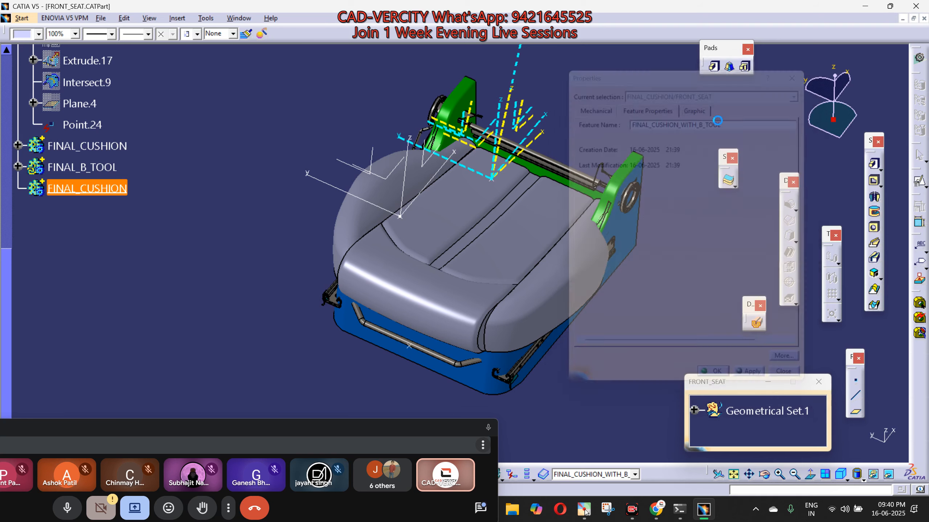
left_click(129, 251)
Add the FINAL_CUSHION body to FINAL_CUSHION_WITH_B_TOOL with a Boolean Add.
right_click(75, 146)
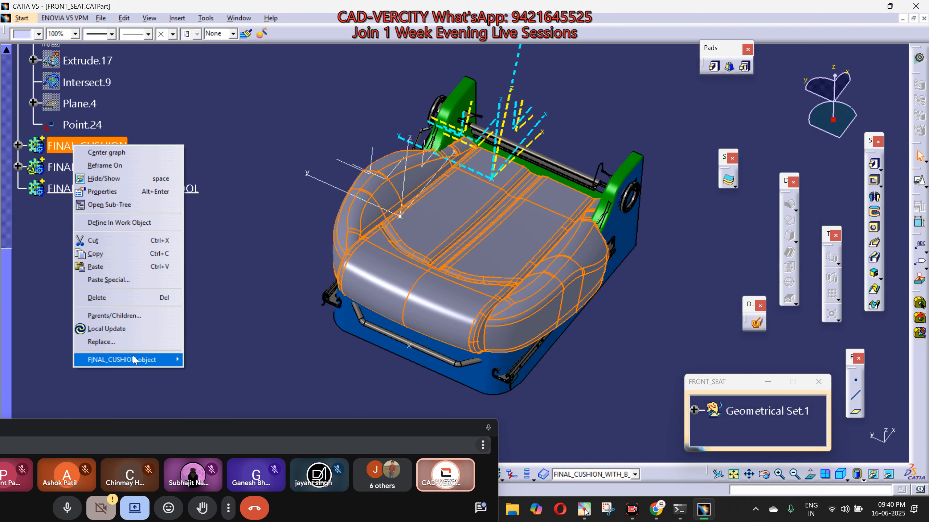
mouse_move(145, 360)
left_click(215, 229)
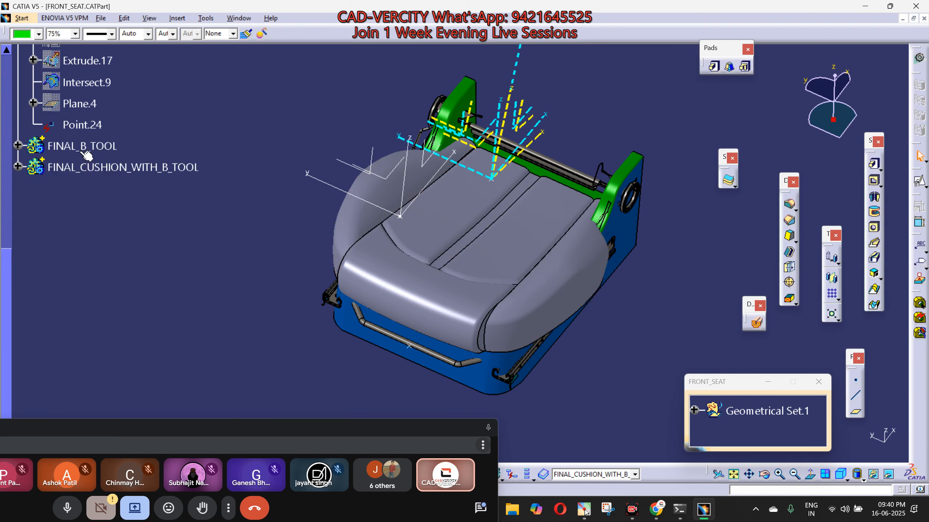
Subtract the FINAL_B_TOOL body from FINAL_CUSHION_WITH_B_TOOL with a Boolean Remove.
right_click(81, 151)
left_click(29, 202)
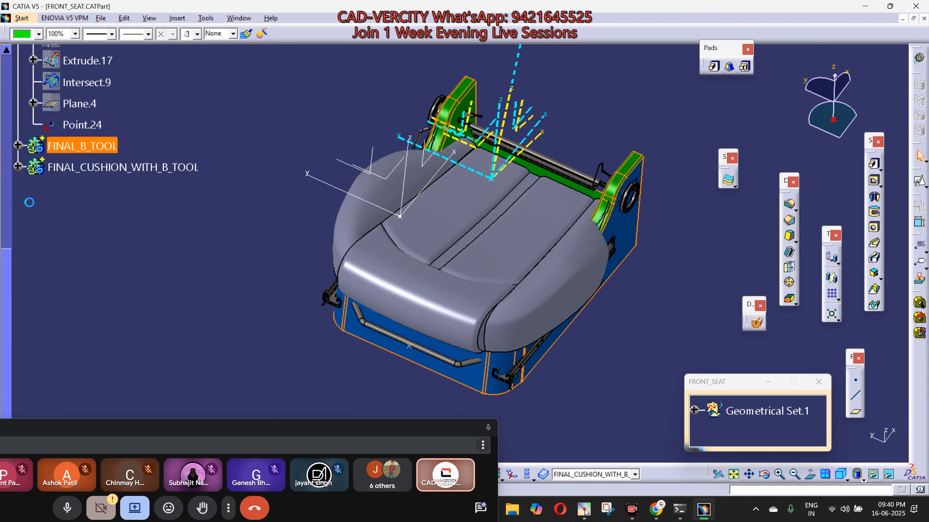
left_click(17, 167)
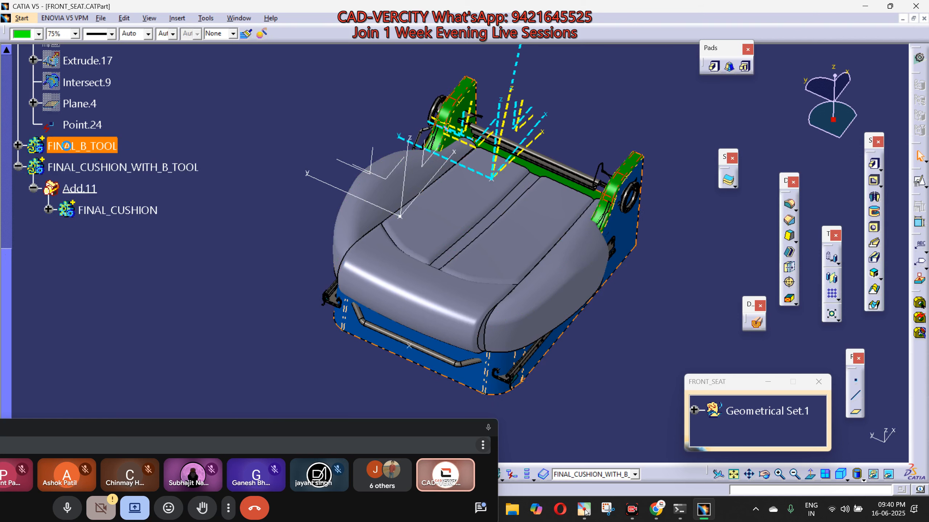
right_click(68, 147)
mouse_move(121, 361)
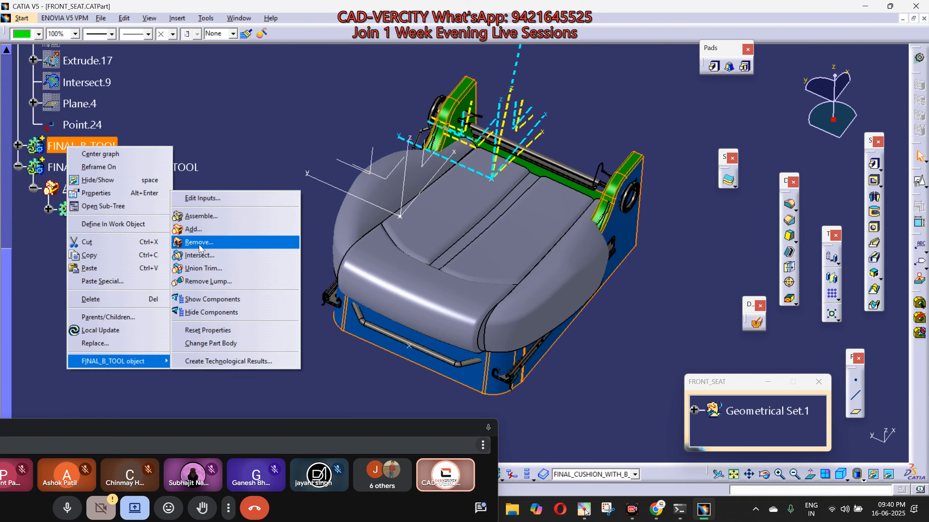
left_click(200, 244)
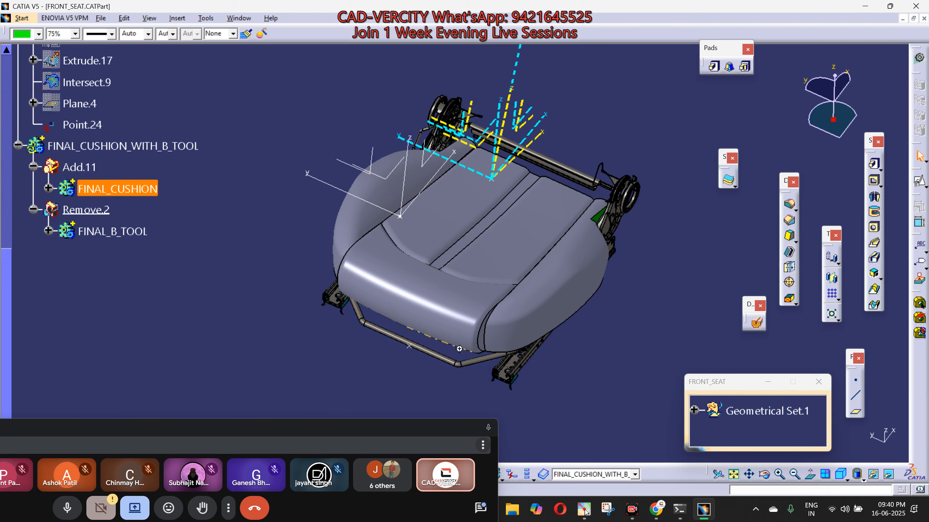
Inspect the cut underside of the cushion and hide the seat frame's Geometrical Set.1.
middle_click_drag(406, 258, 431, 297)
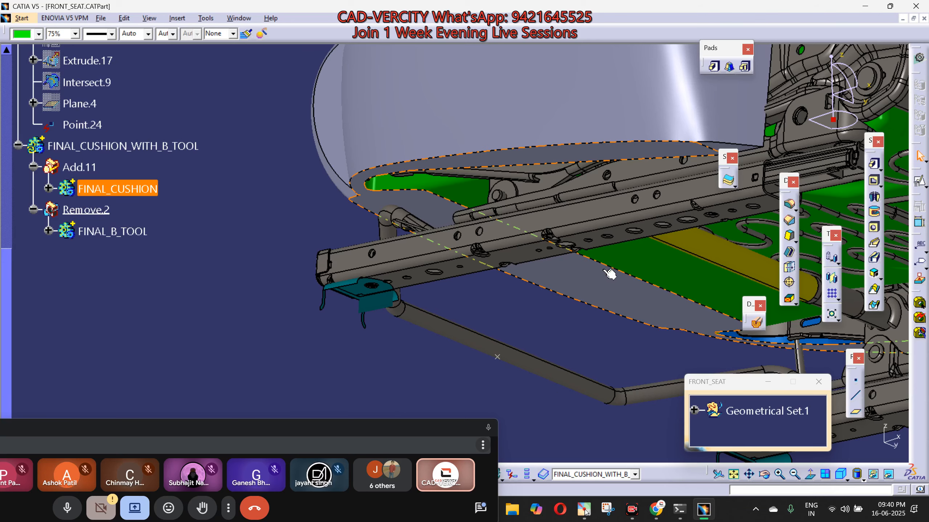
middle_click_drag(624, 265, 658, 432)
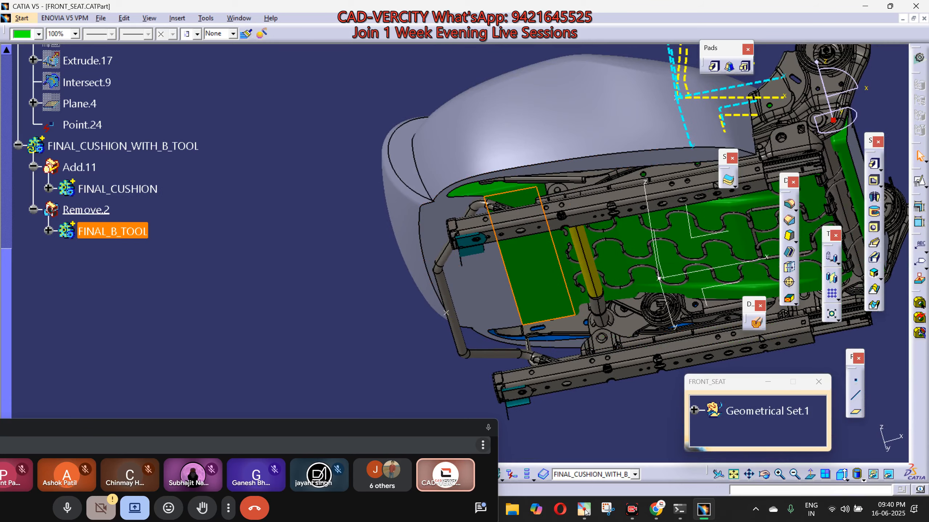
middle_click_drag(586, 257, 539, 243)
left_click(760, 412)
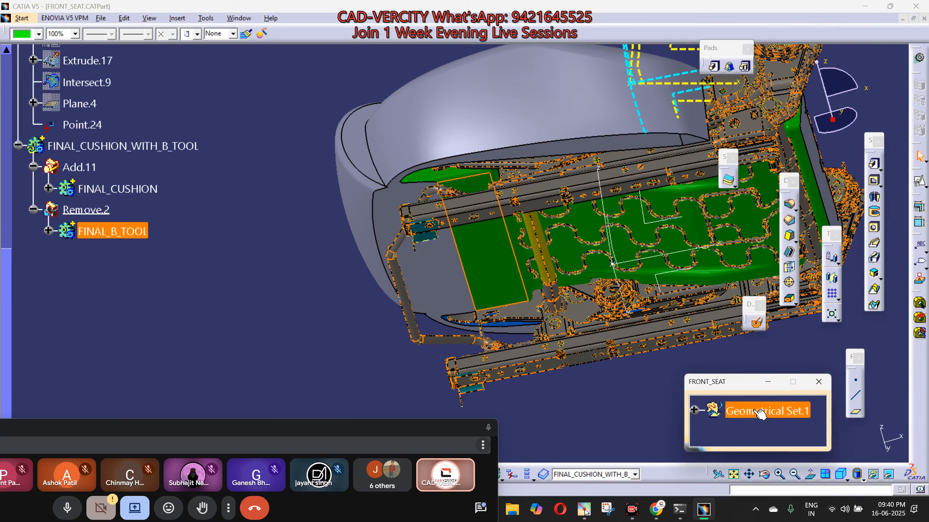
key("space")
middle_click_drag(469, 323, 420, 213)
left_click(407, 127)
scroll(600, 205, "up", 2)
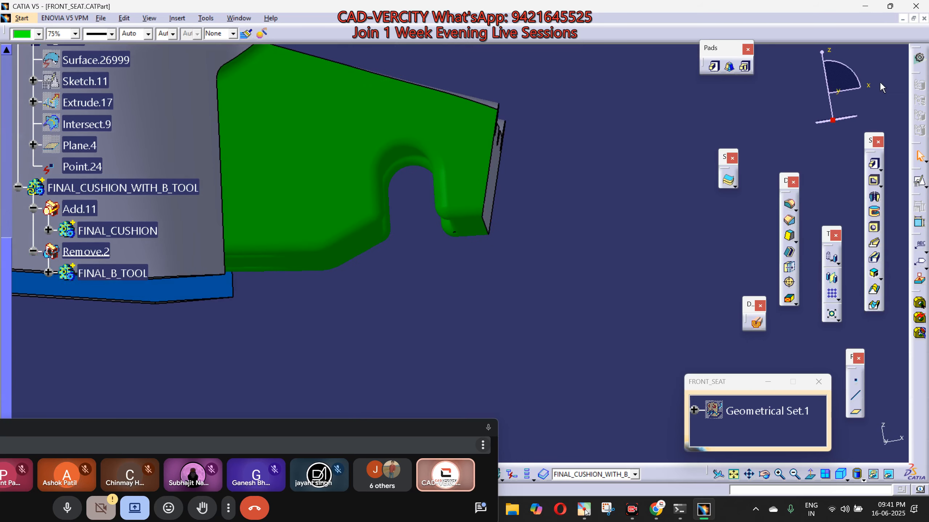
Examine the rear lug's slot and angled end edge on the cushion in a side view normal to the xz plane.
left_click(840, 93)
left_click(838, 92)
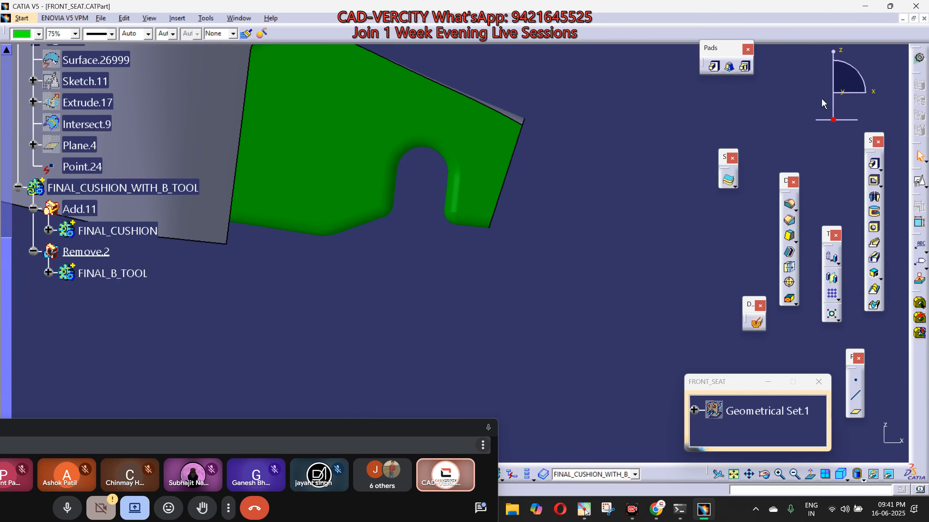
left_click(444, 185)
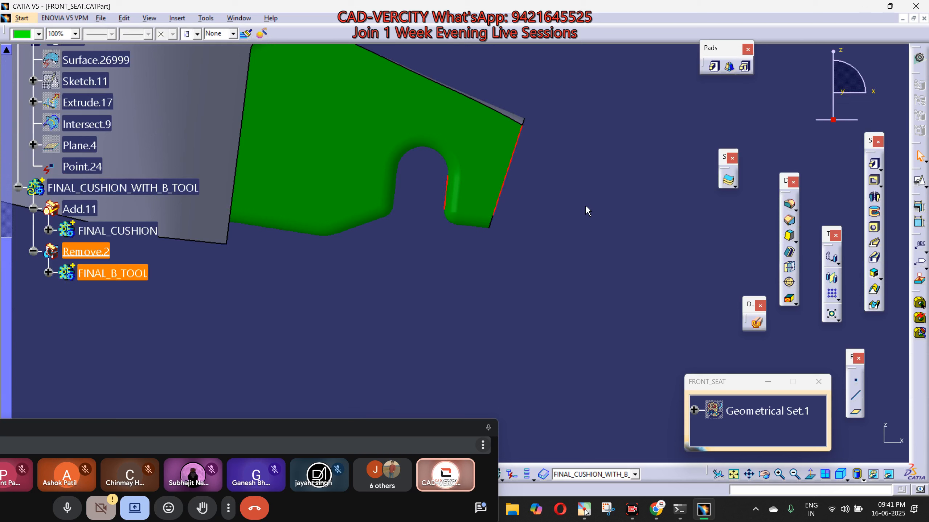
middle_click_drag(585, 205, 633, 250)
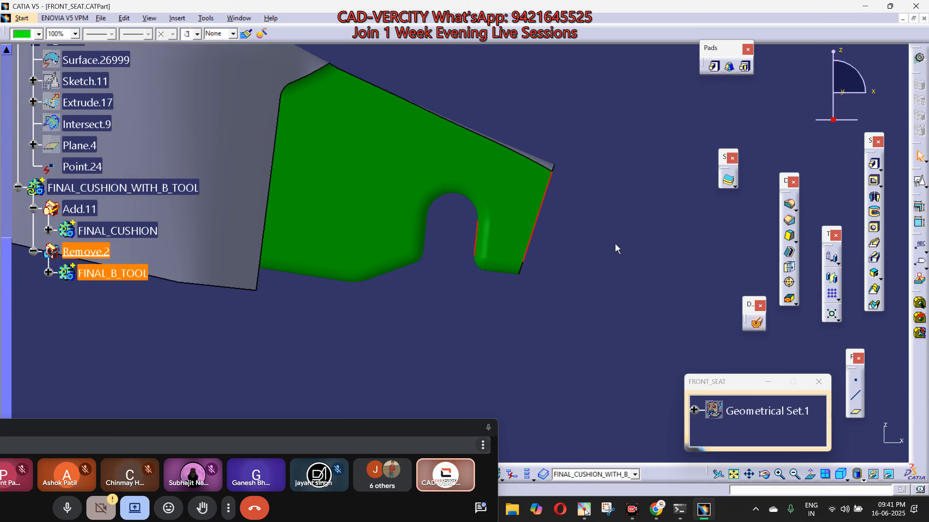
left_click(614, 243)
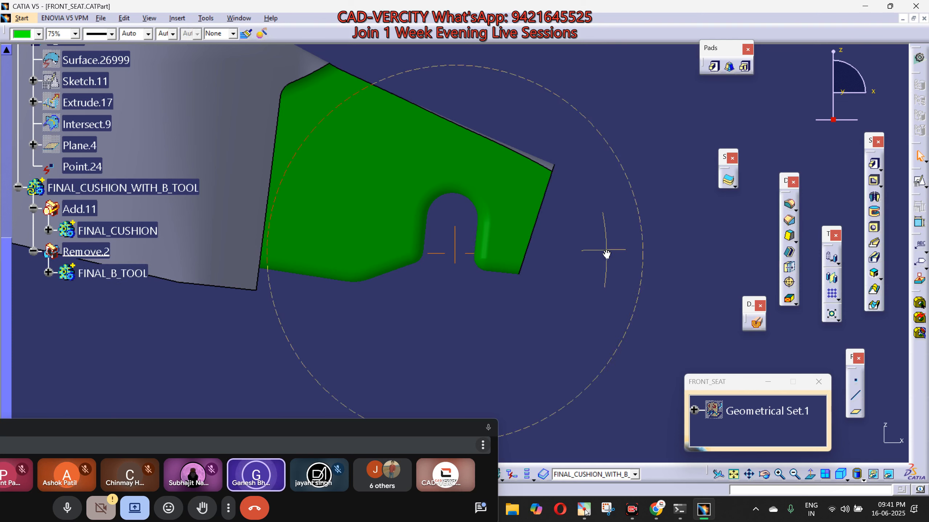
mouse_move(606, 254)
middle_mouse_down()
mouse_move(596, 271)
mouse_move(599, 245)
middle_mouse_up()
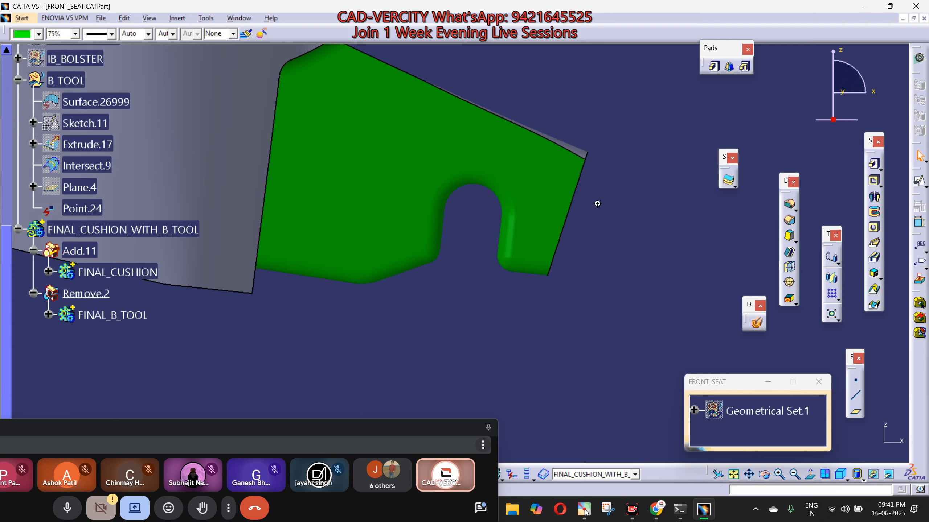
middle_click_drag(597, 203, 472, 225)
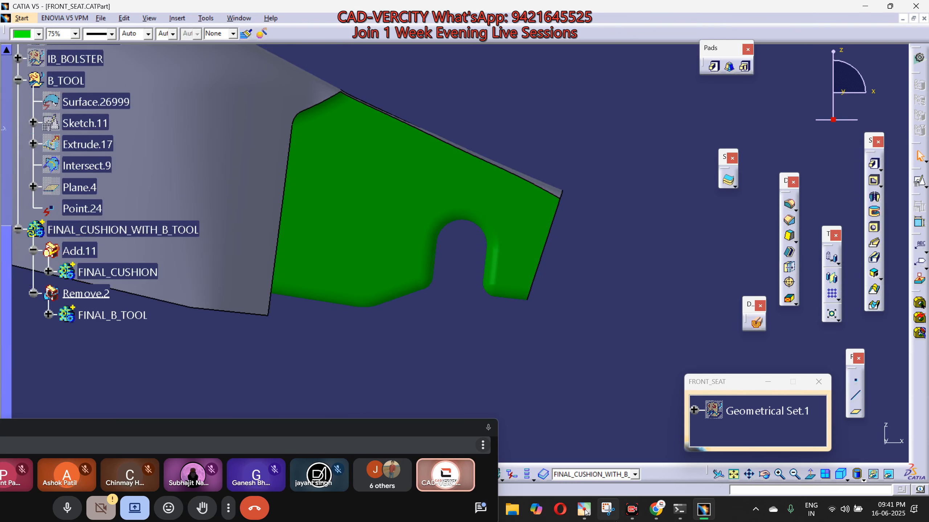
Mark up the rear lug on screen with a blue line along its end edge and yellow lines below the slot, and clear the markup.
left_click(584, 510)
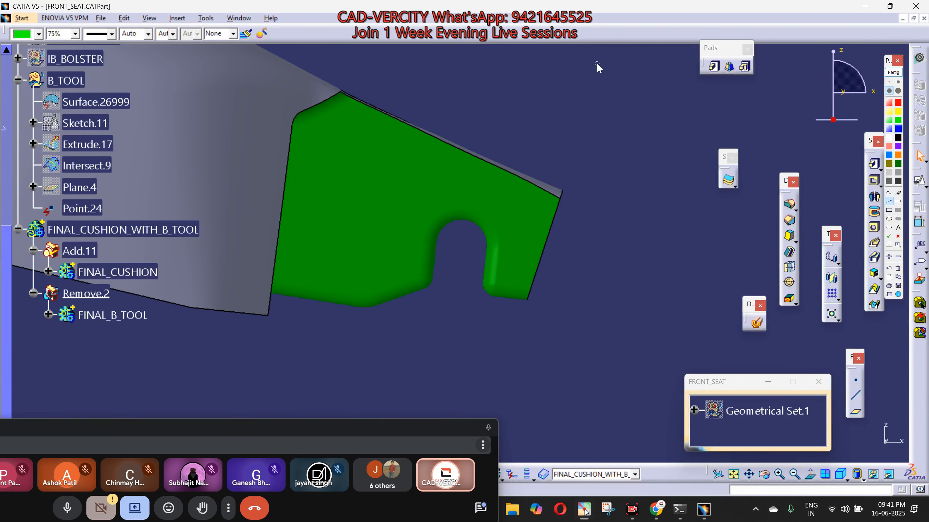
left_click_drag(597, 62, 495, 409)
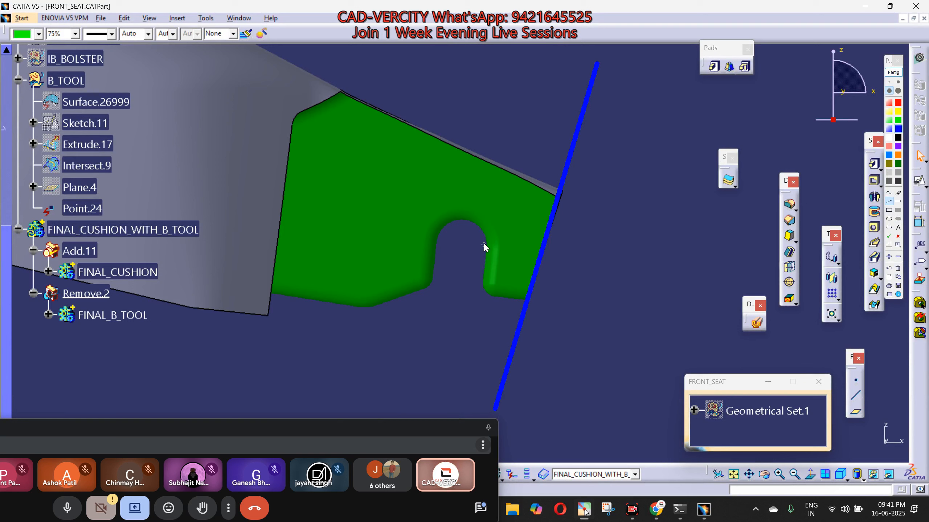
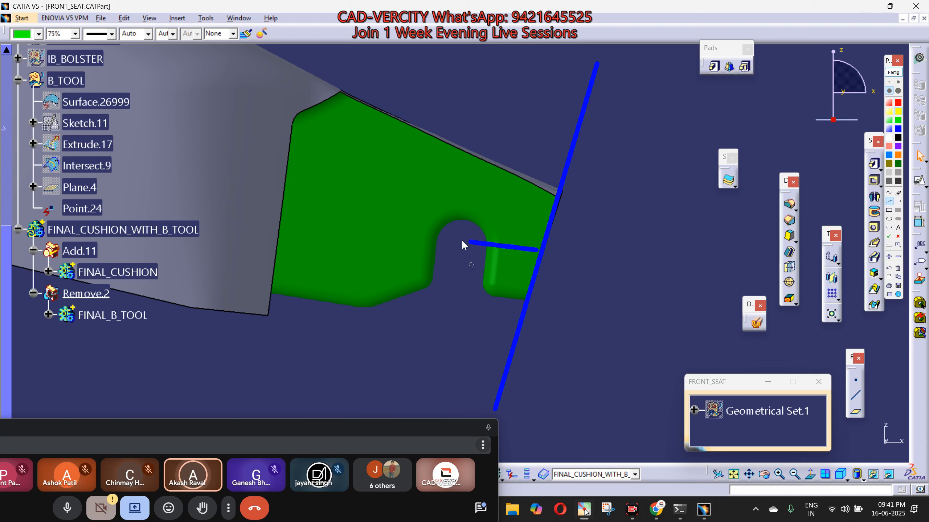
left_click_drag(482, 235, 483, 253)
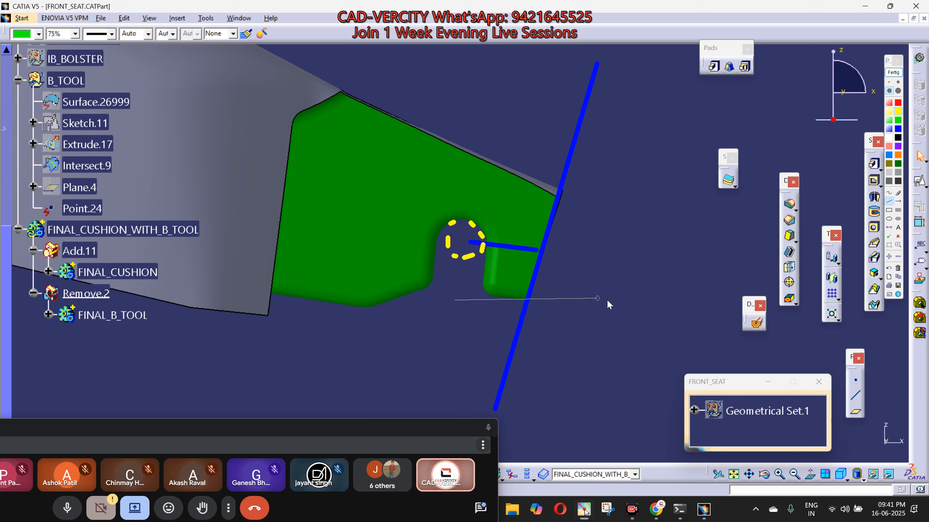
left_click_drag(607, 300, 601, 299)
left_click_drag(463, 263, 464, 298)
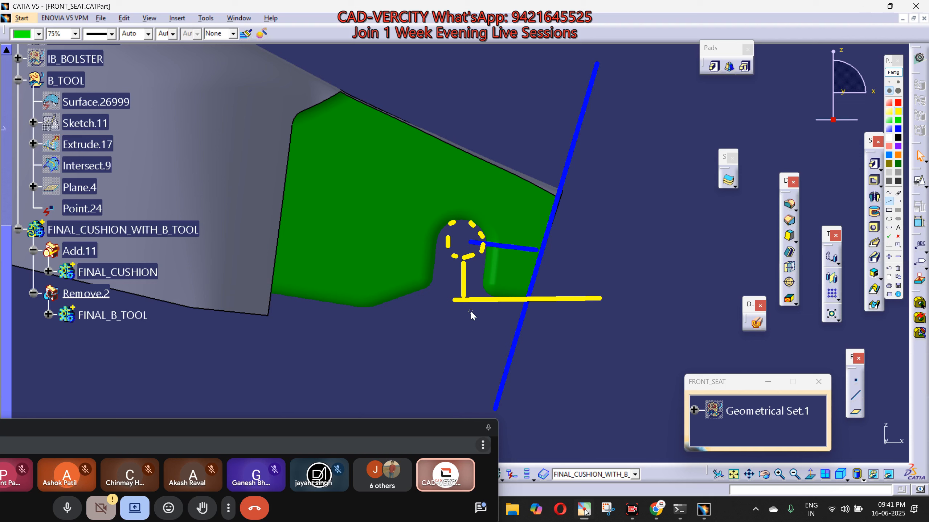
left_click(895, 74)
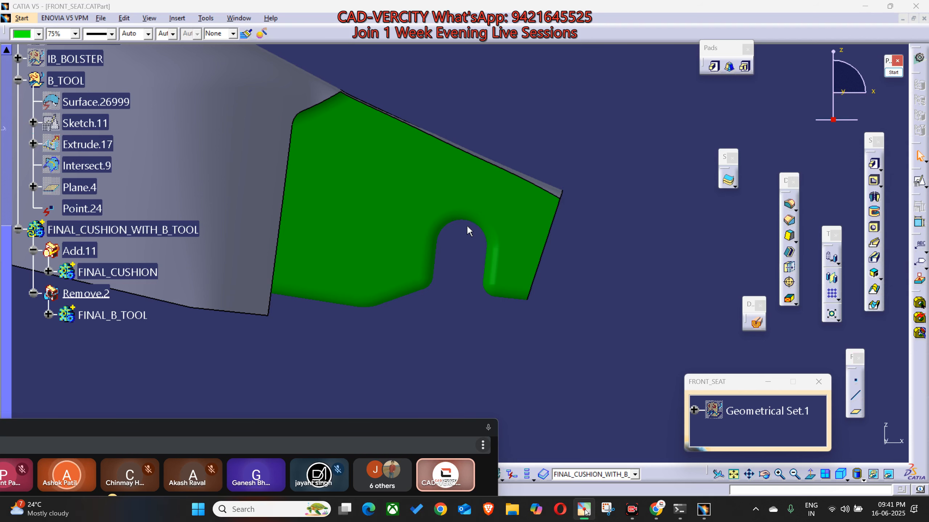
Show the seat frame's Geometrical Set.1 again together with the finished cushion.
middle_click_drag(468, 230, 495, 319, "ctrl")
mouse_move(355, 296)
middle_mouse_down()
mouse_move(519, 306)
mouse_move(618, 374)
middle_mouse_up()
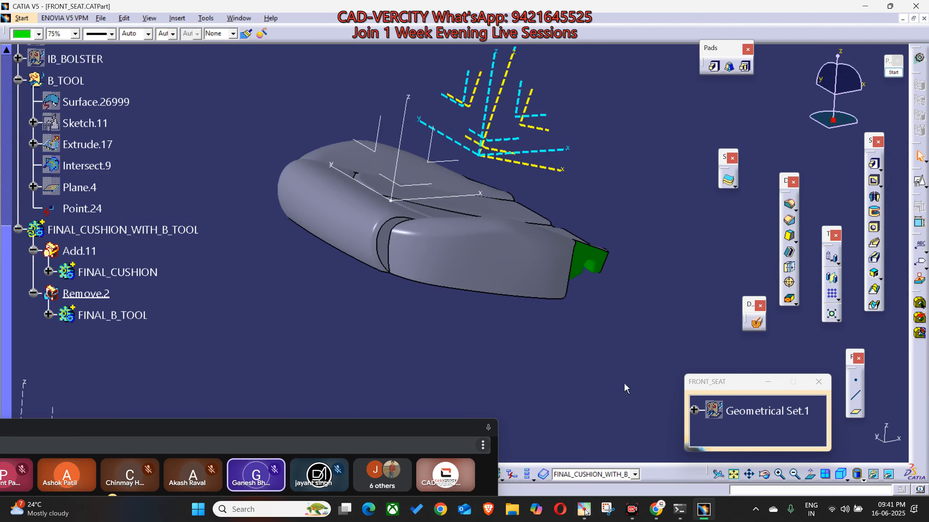
left_click(765, 416)
key("ctrl+h")
middle_click_drag(392, 237, 421, 381)
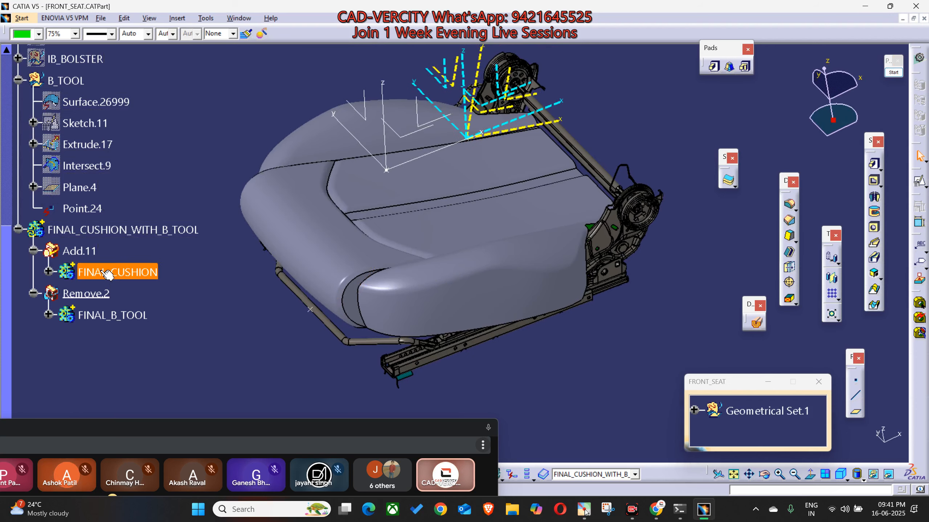
Try to colour the seat frame's Geometrical Set.1 yellow.
left_click(766, 410)
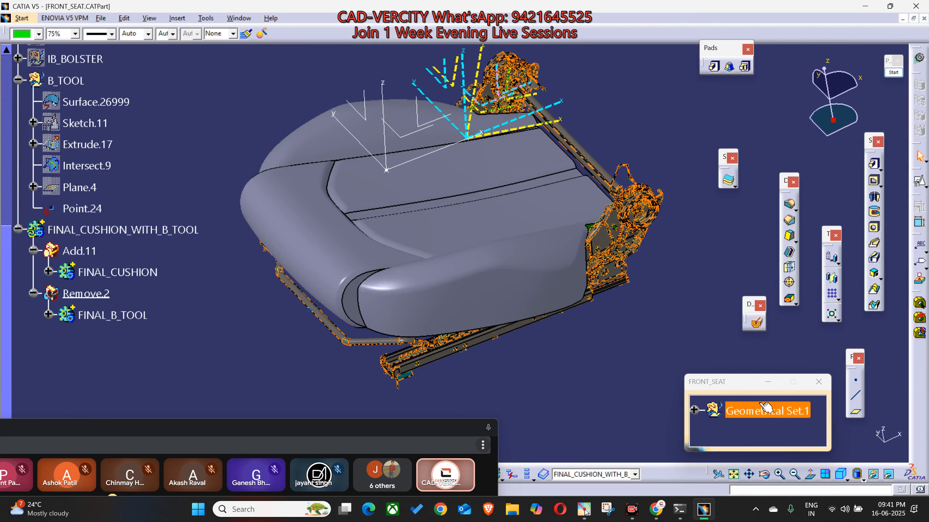
left_click(39, 34)
left_click(567, 387)
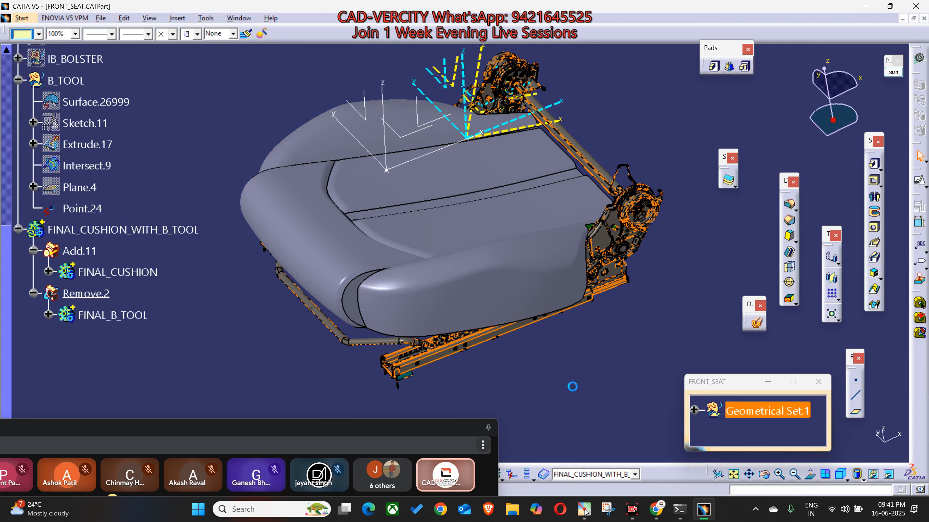
middle_click_drag(467, 174, 570, 200)
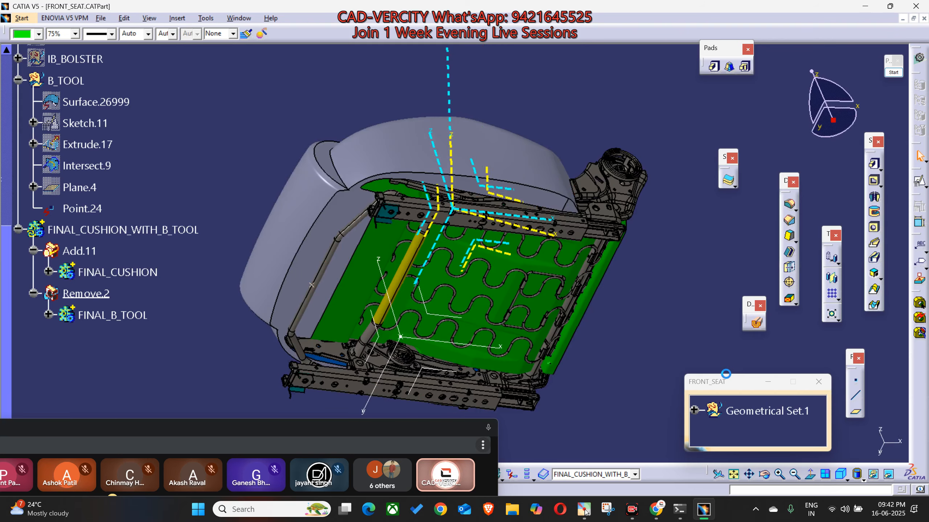
left_click(39, 34)
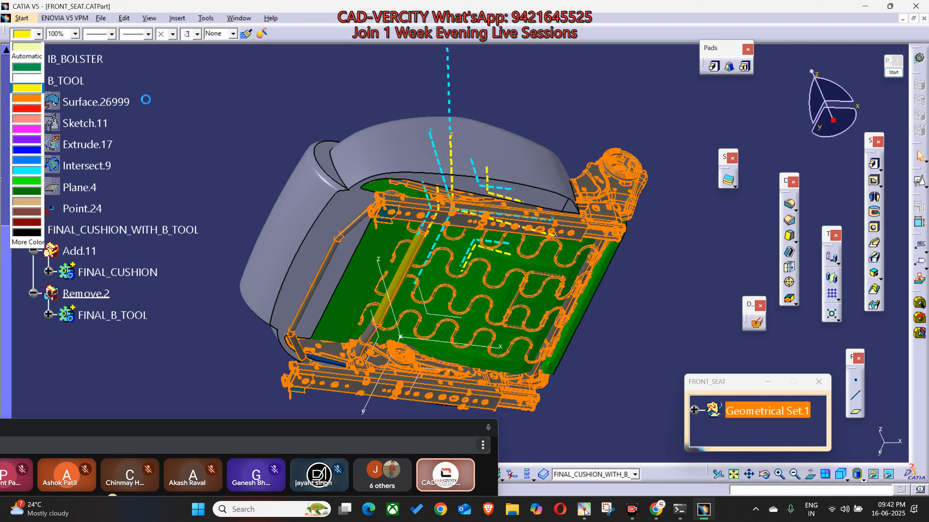
left_click(160, 82)
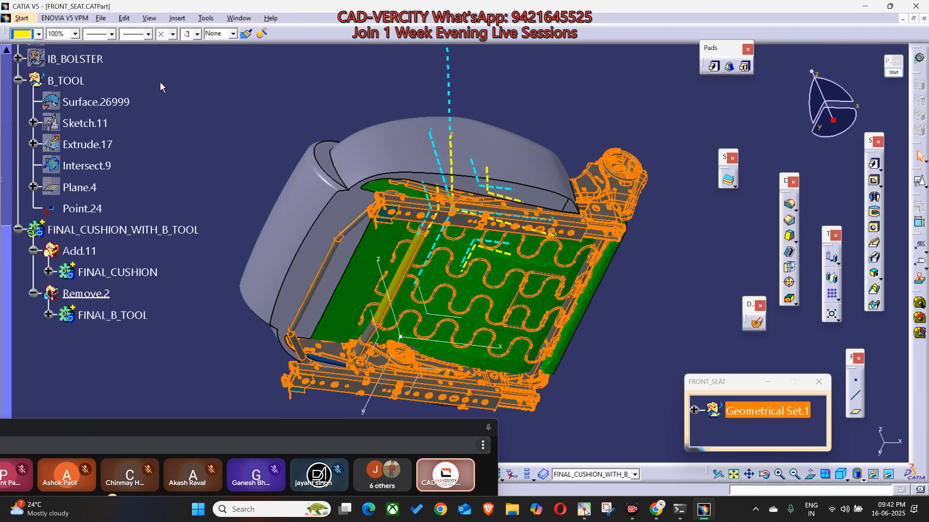
left_click(412, 212)
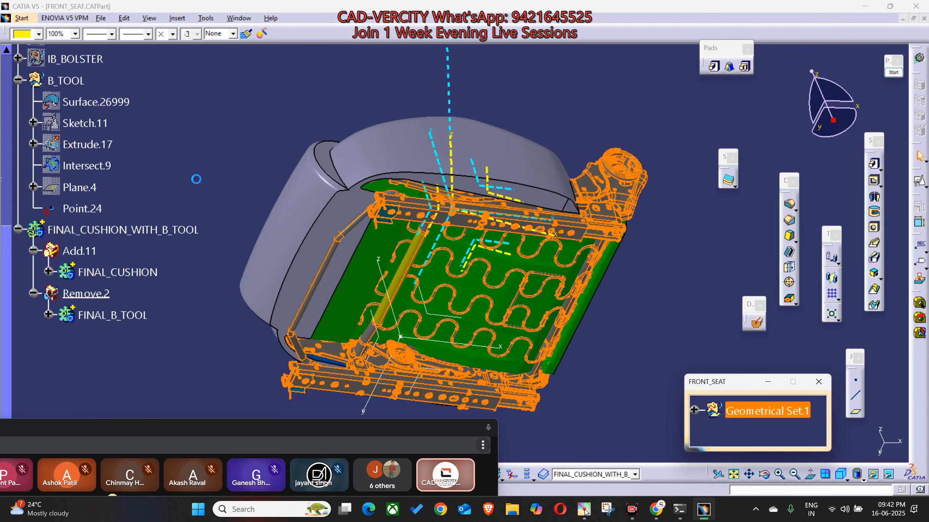
left_click(62, 81, "ctrl")
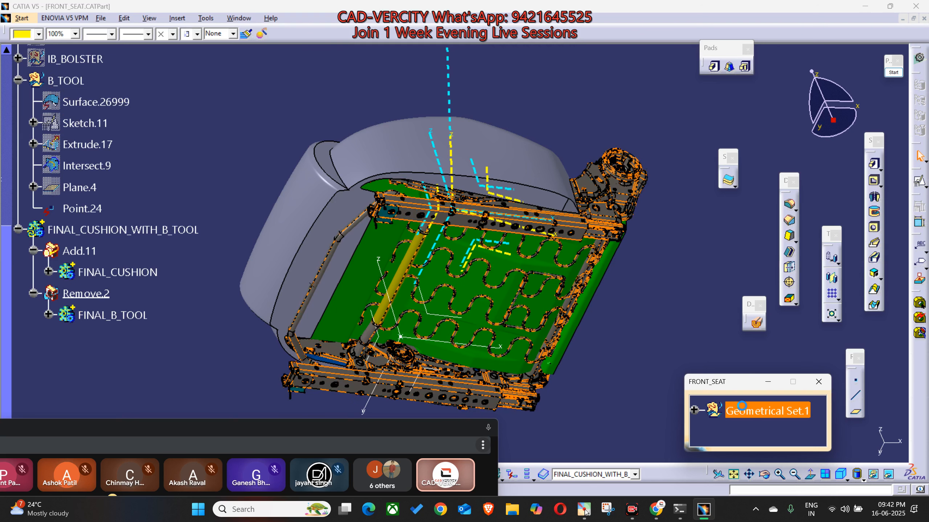
Reset the graphic properties of the seat frame's Geometrical Set.1 and its children.
right_click(744, 407)
mouse_move(773, 399)
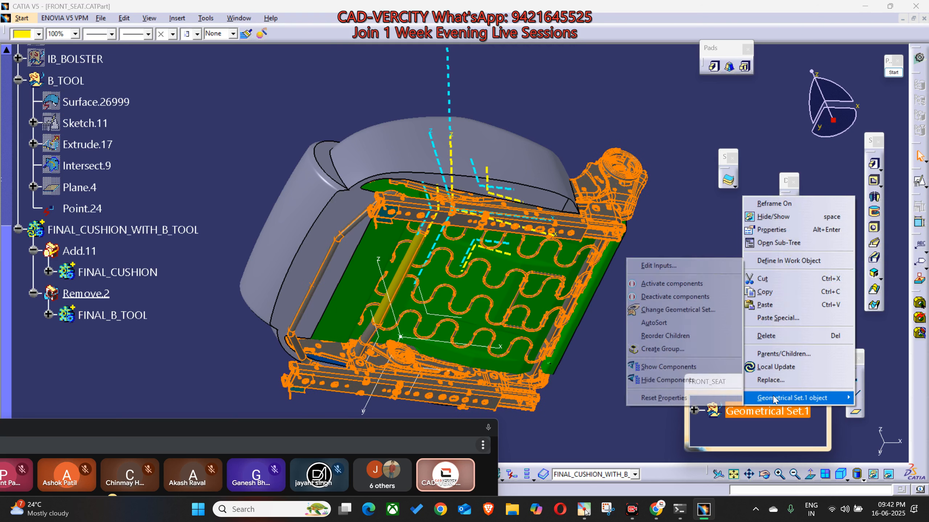
left_click(673, 398)
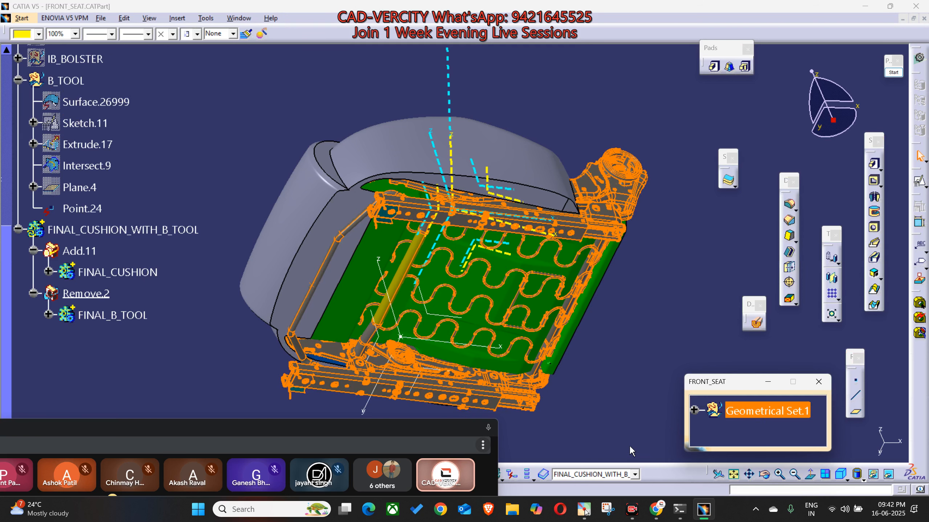
left_click(659, 416)
right_click(737, 410)
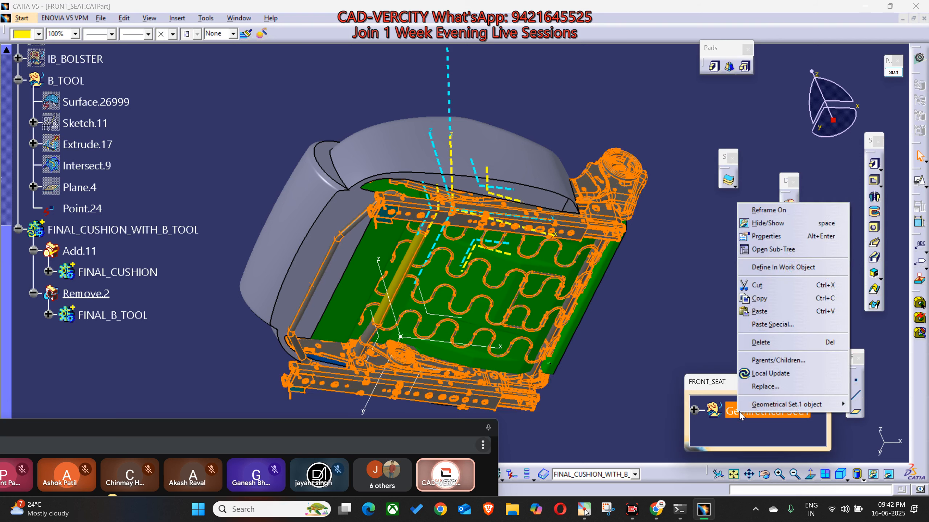
mouse_move(754, 406)
left_click(666, 404)
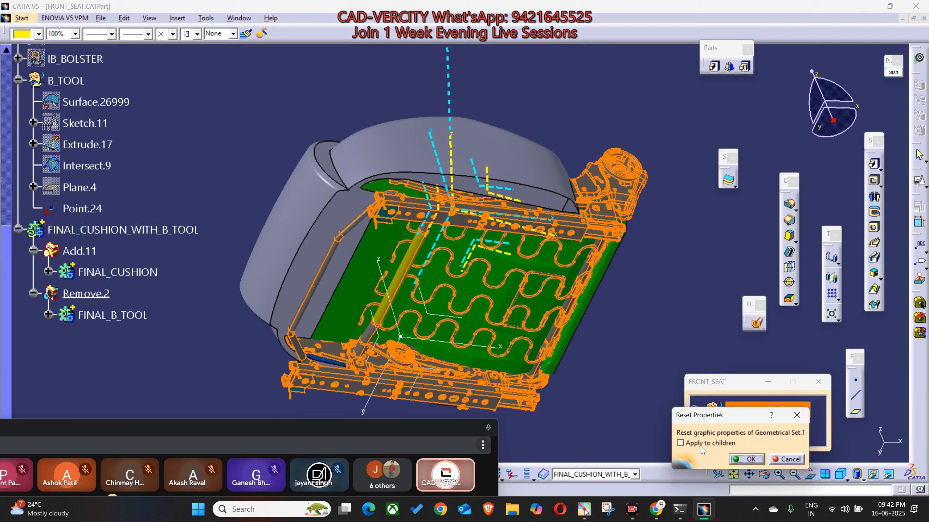
left_click(746, 462)
left_click(628, 430)
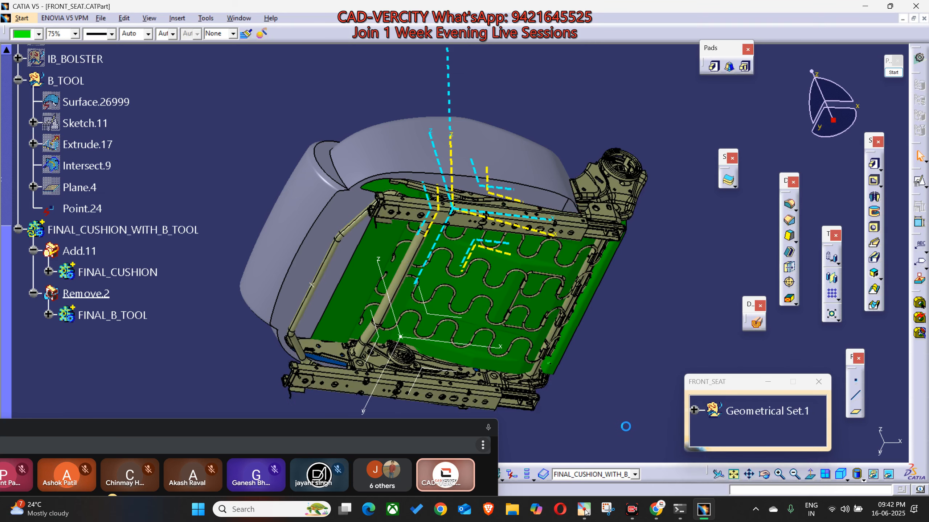
Colour the seat frame's Geometrical Set.1 yellow and save the FRONT_SEAT part.
left_click(738, 415)
left_click(38, 34)
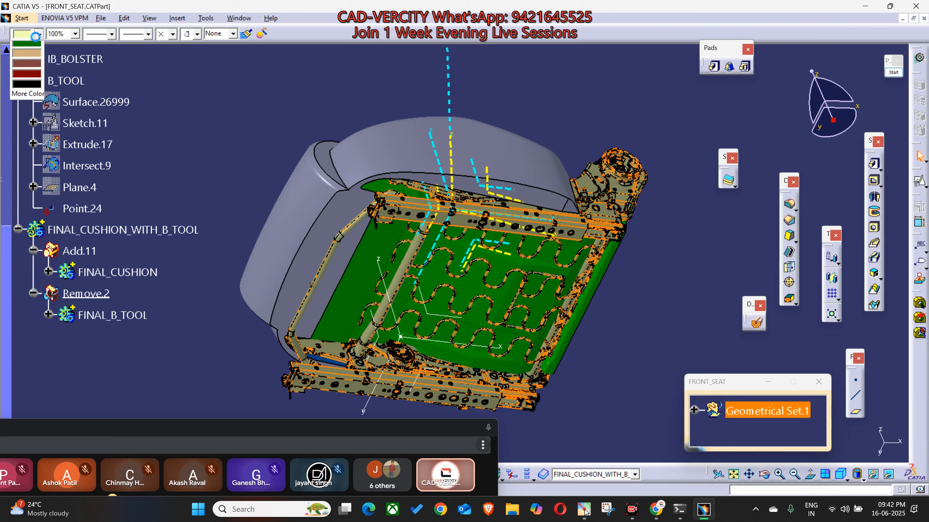
left_click(28, 88)
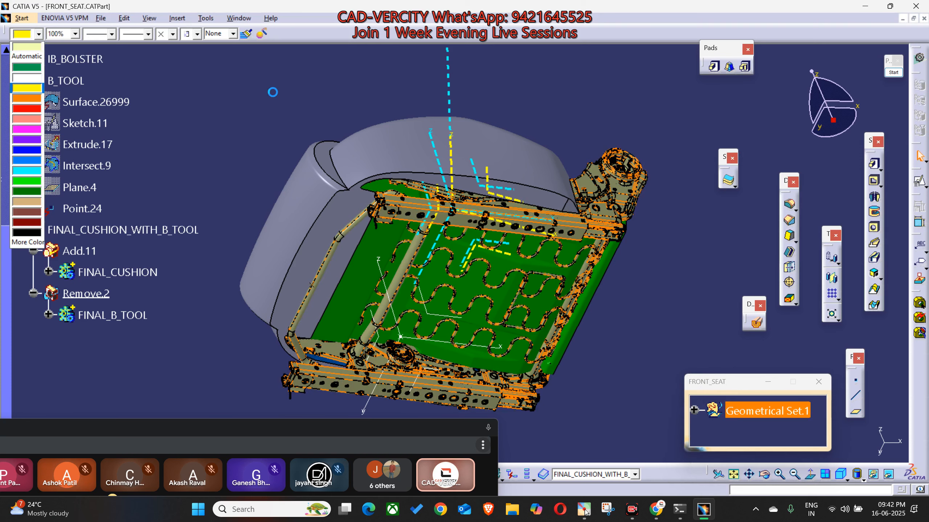
left_click(276, 95)
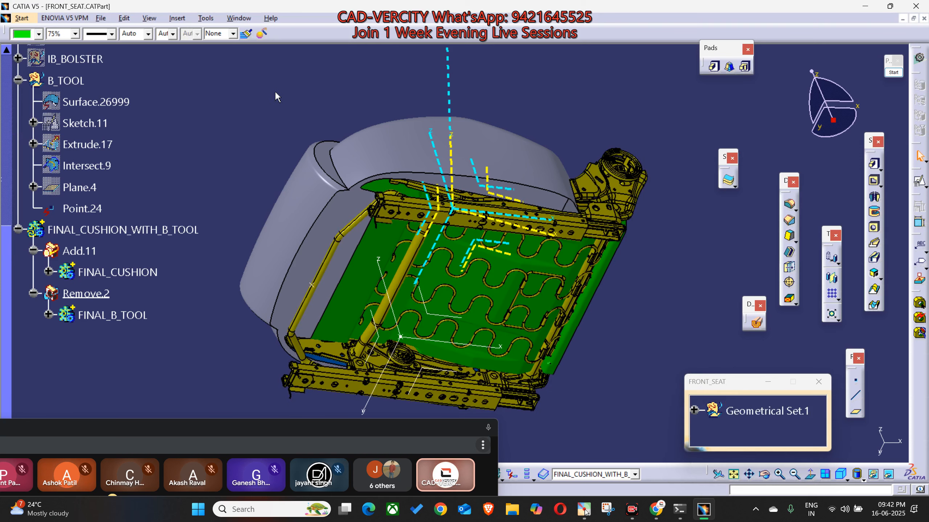
key("ctrl+s")
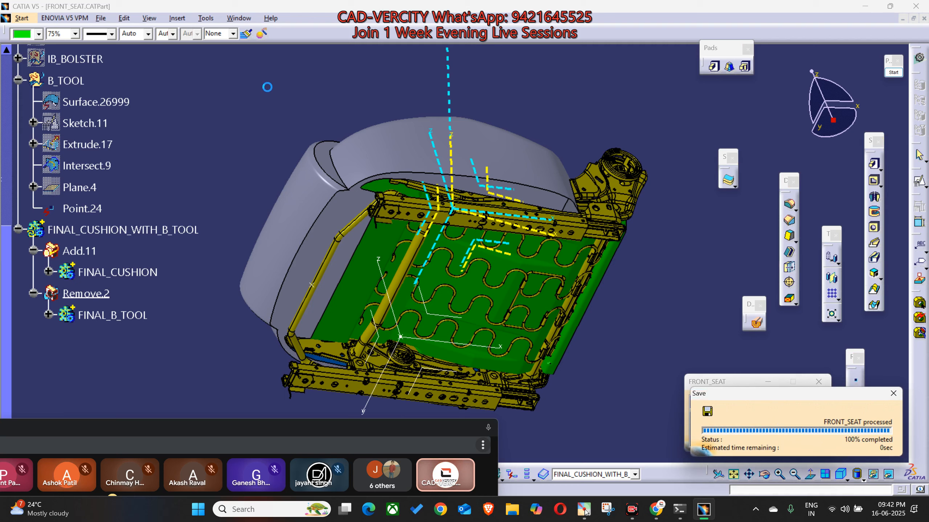
Define the FINAL_CUSHION_WITH_B_TOOL body as the in-work object.
scroll(146, 182, "up", 5)
scroll(93, 273, "down", 4)
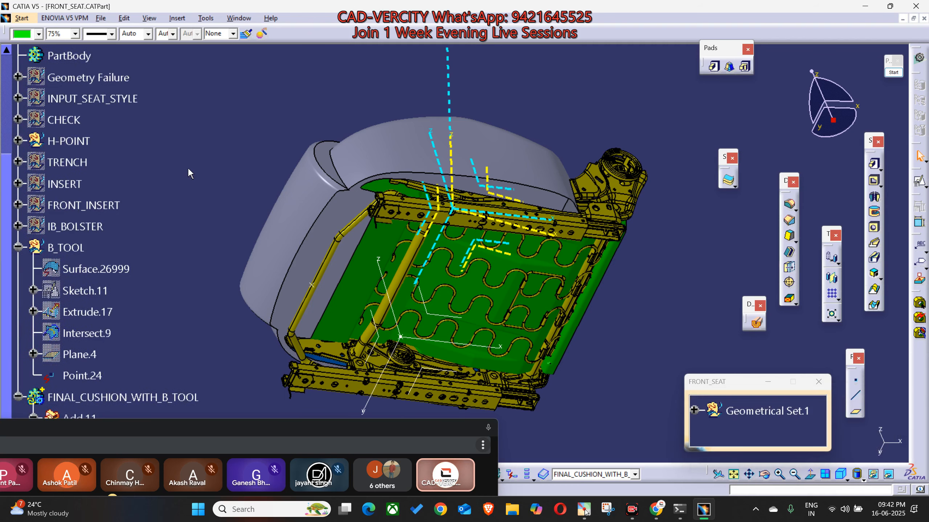
right_click(93, 273)
left_click(148, 350)
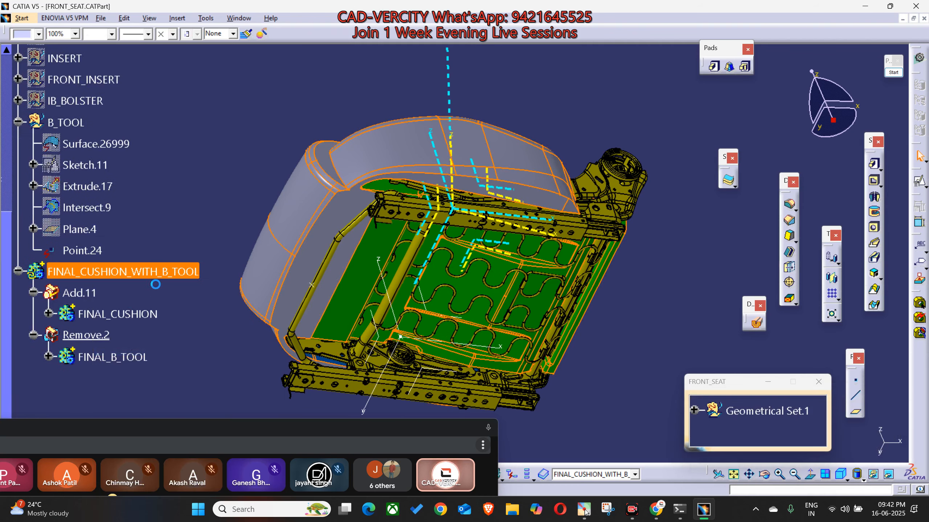
right_click(149, 271)
left_click(184, 453)
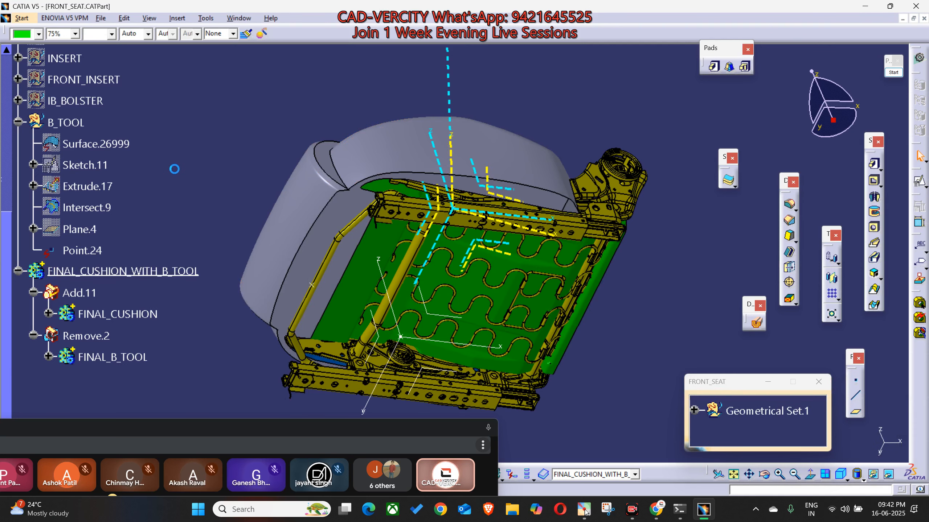
Create a new document of type Product.
scroll(73, 101, "up", 3)
left_click(101, 17)
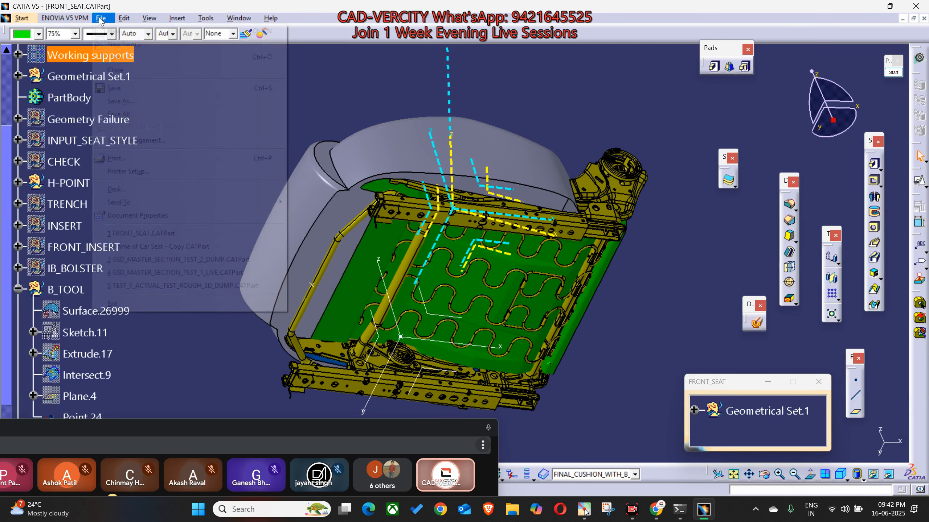
left_click(117, 30)
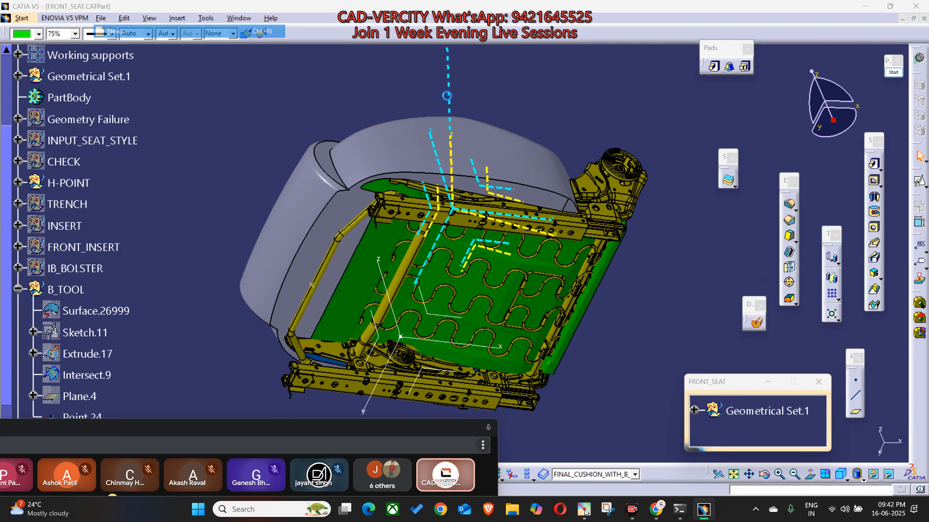
scroll(708, 207, "down", 3)
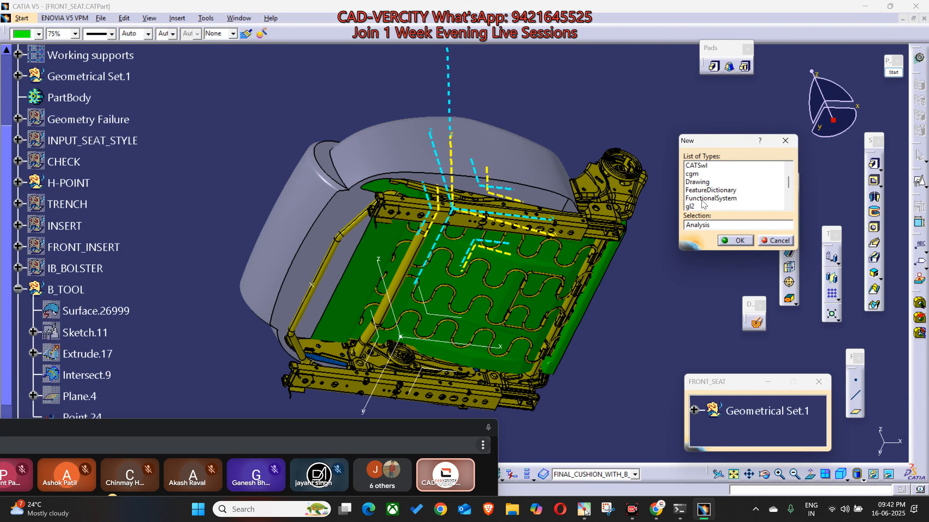
scroll(695, 205, "down", 2)
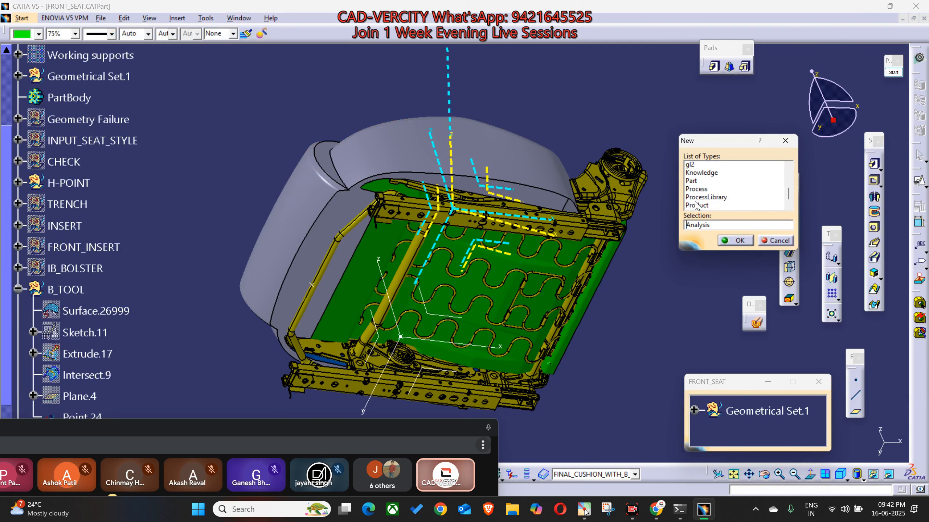
left_click(696, 190)
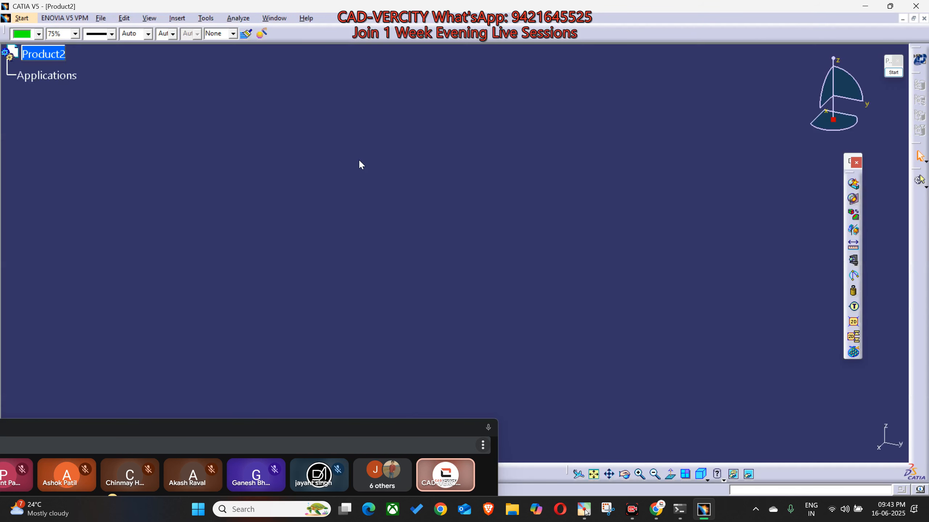
Tile the windows vertically to copy the FRONT_SEAT part into Product2, and close the unused Product1.
left_click(274, 18)
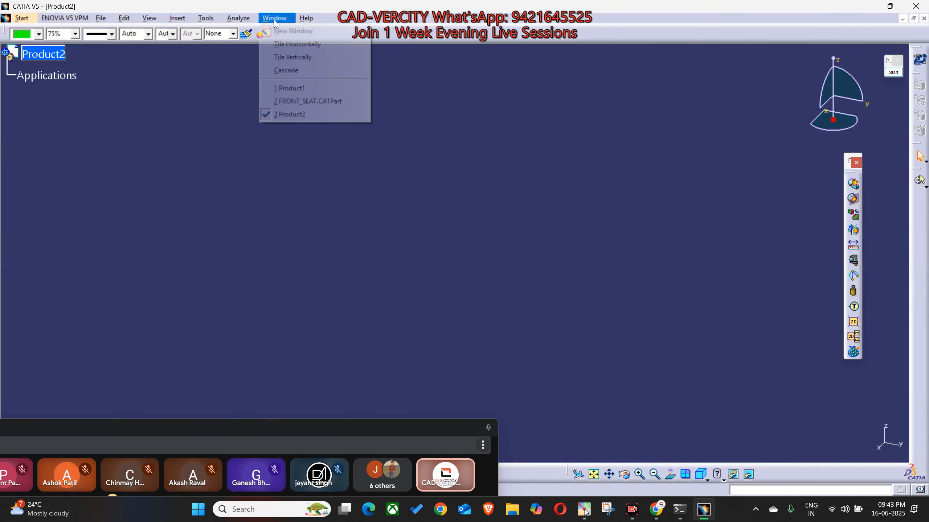
left_click(294, 57)
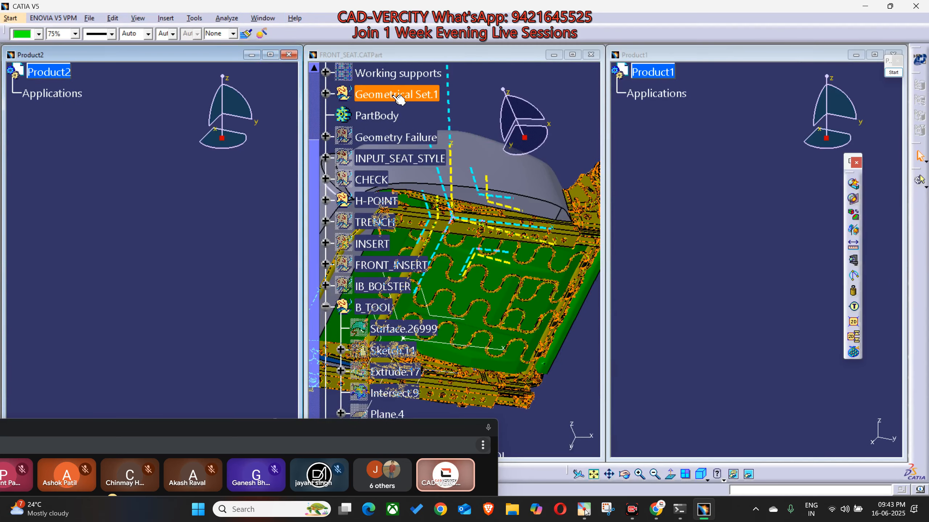
right_click(352, 165)
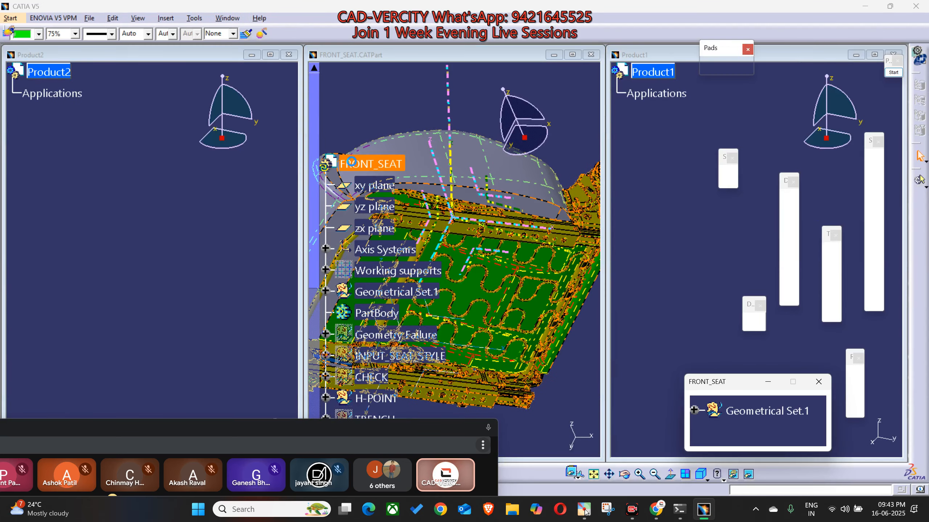
key("Escape")
left_click(30, 71)
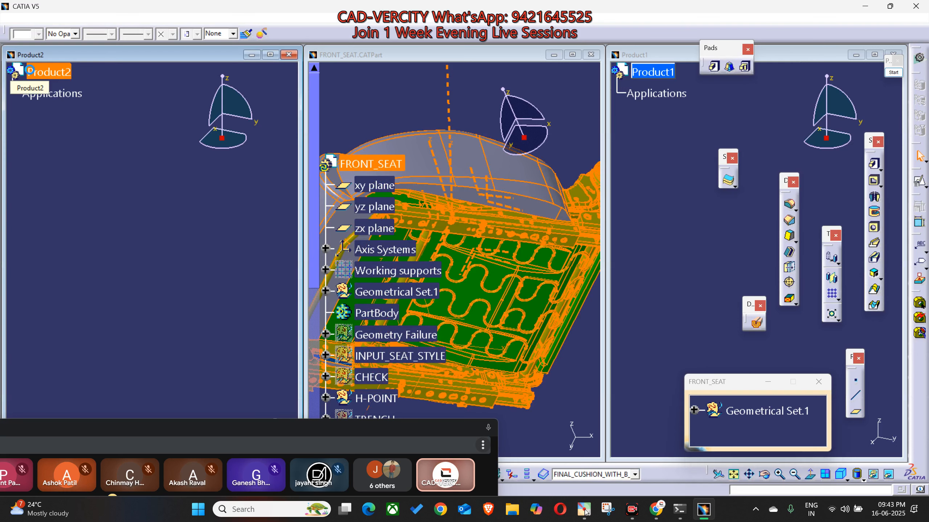
right_click(29, 71)
left_click(55, 183)
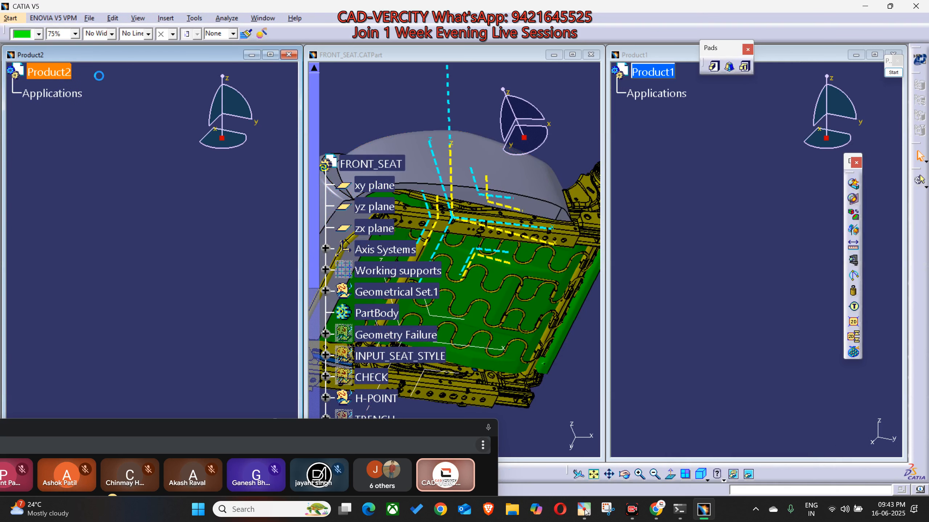
left_click(894, 54)
left_click(270, 54)
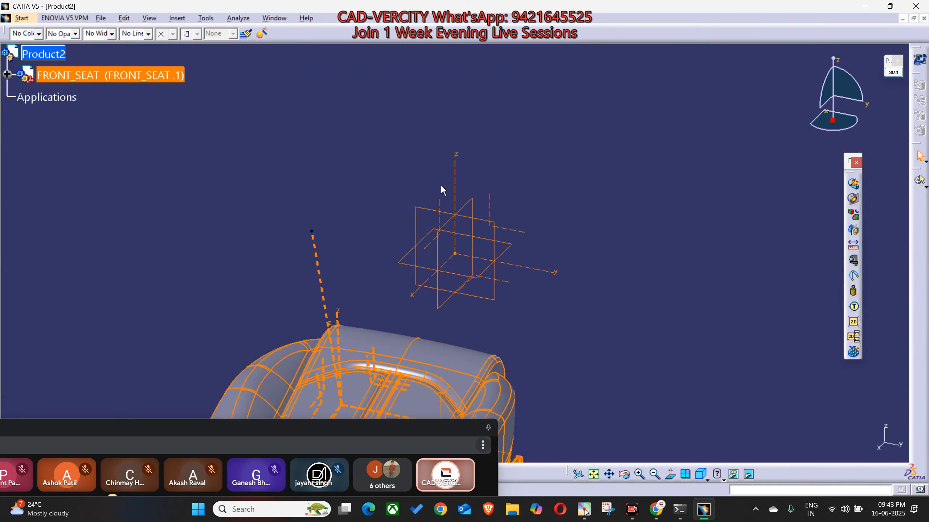
Hide FRONT_SEAT's reference planes and the axis system at the origin in Product2.
middle_click_drag(417, 194, 306, 259)
left_click(307, 260)
middle_click_drag(574, 294, 462, 309)
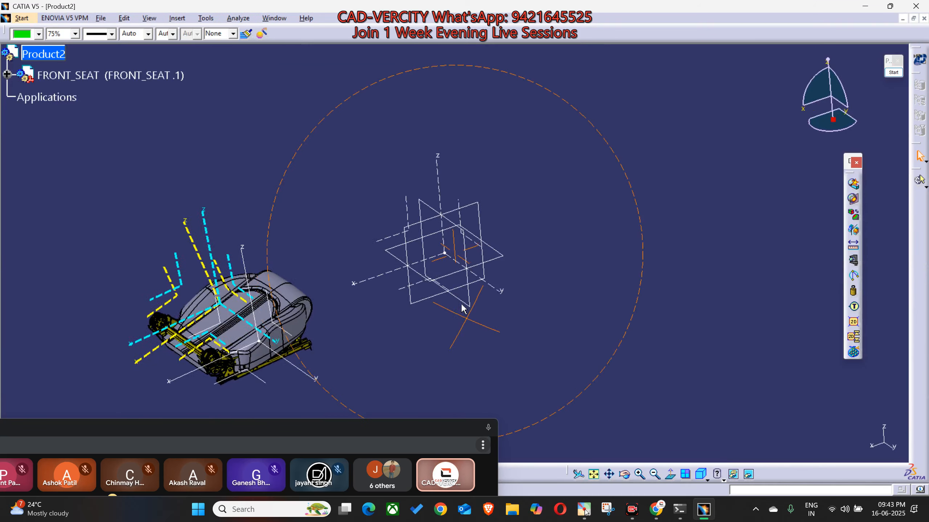
left_click_drag(326, 134, 585, 339)
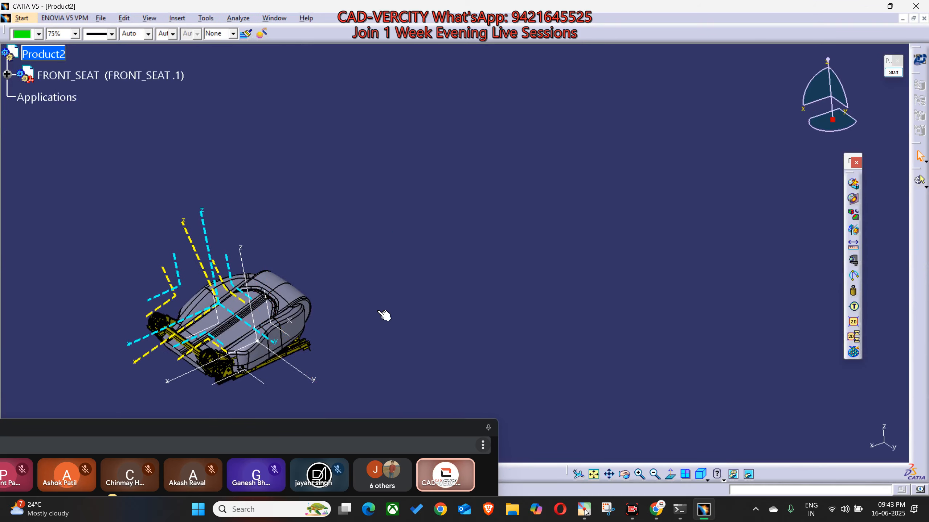
Create a section through FRONT_SEAT in Product2, minimize the FRONT_SEAT part window, and tile Product2 and Section.1 vertically.
middle_click_drag(384, 315, 774, 224)
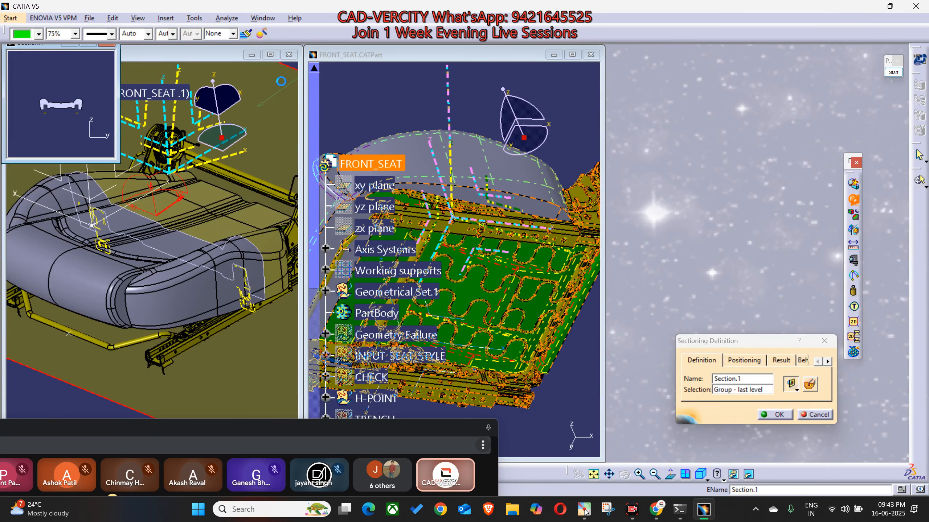
left_click(272, 56)
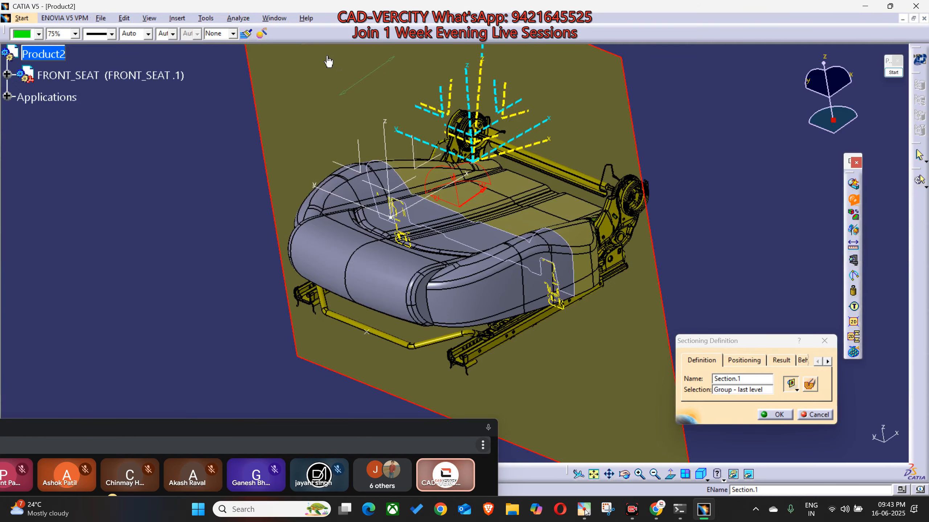
left_click(275, 18)
left_click(292, 56)
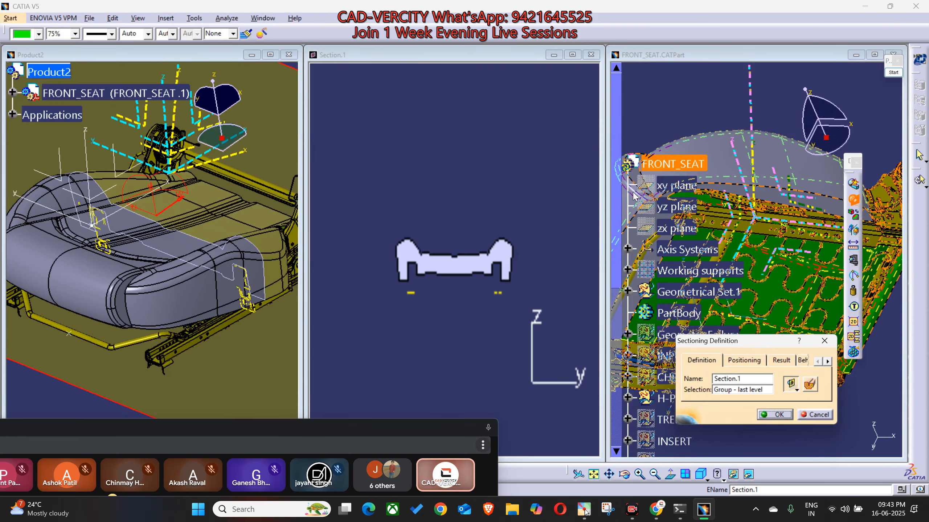
left_click(853, 56)
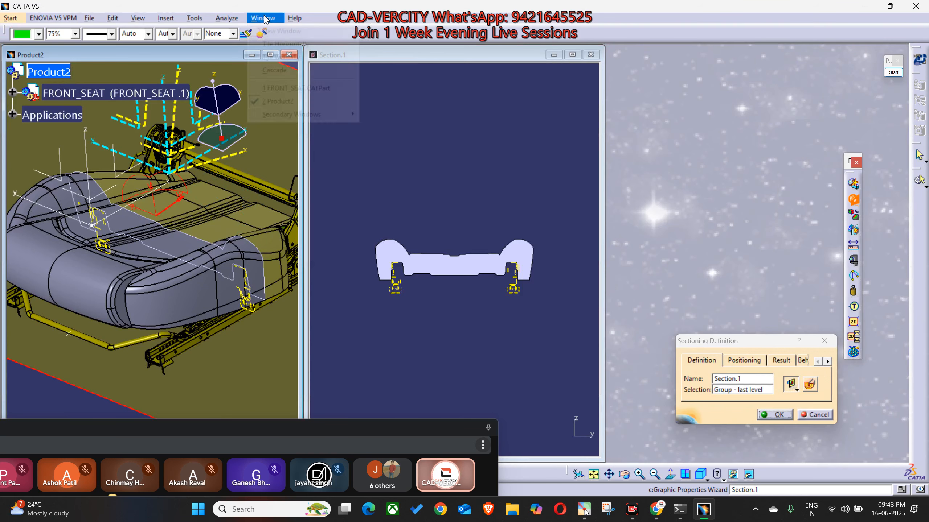
left_click(264, 18)
left_click(284, 57)
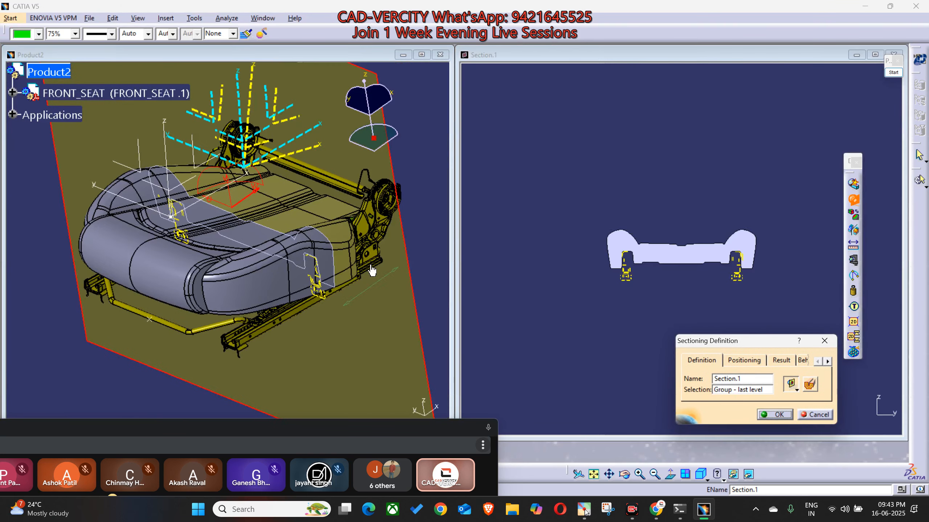
Inspect the cushion cavity around the side frame profile in Section.1, and turn on the section's volume cut.
middle_click_drag(666, 302, 722, 154)
middle_click_drag(723, 215, 818, 182)
middle_click_drag(473, 256, 715, 234)
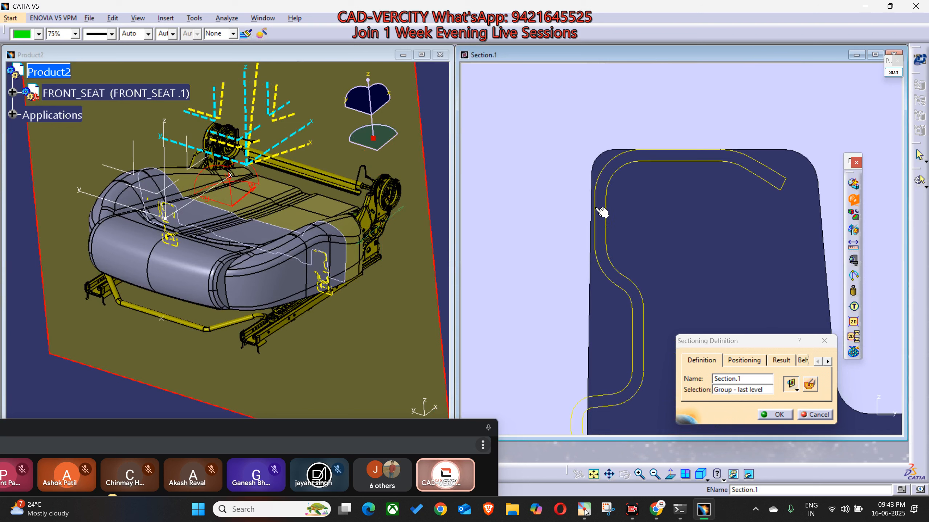
middle_click(702, 209)
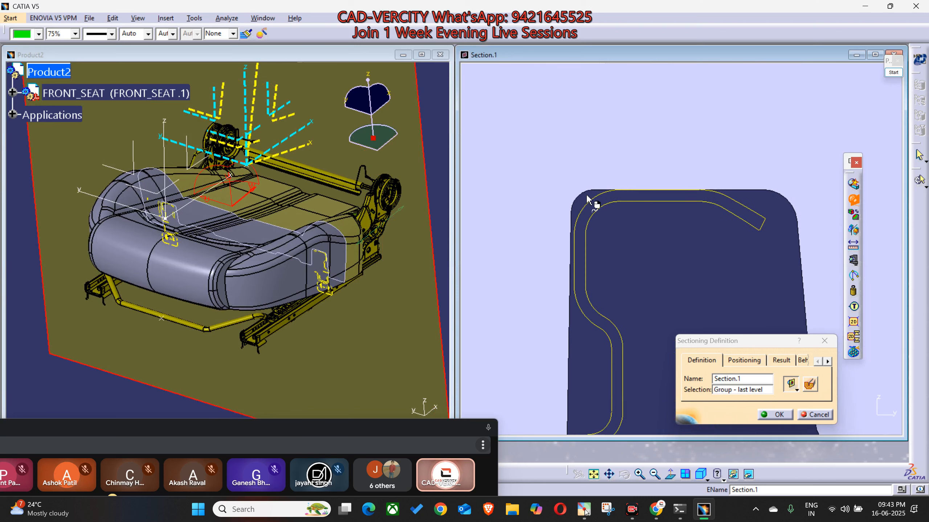
left_click(808, 383)
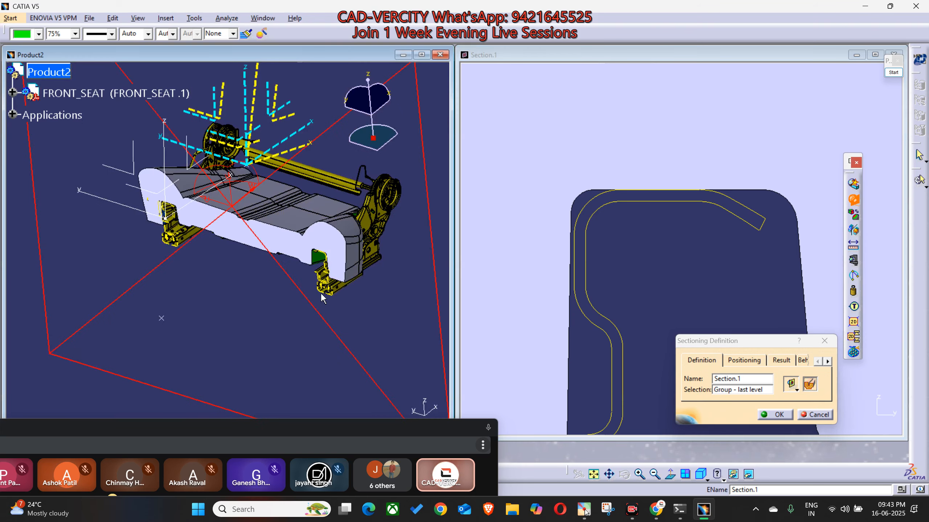
Inspect the spring wires and side frame in Section.1, and shift the section plane along the seat's length through the side brackets.
middle_click_drag(649, 239, 748, 205)
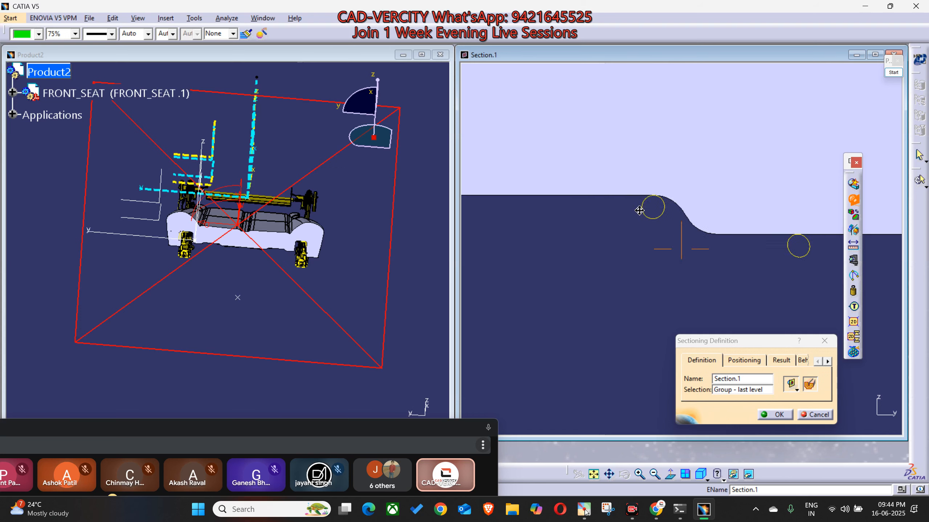
middle_click_drag(649, 213, 534, 205)
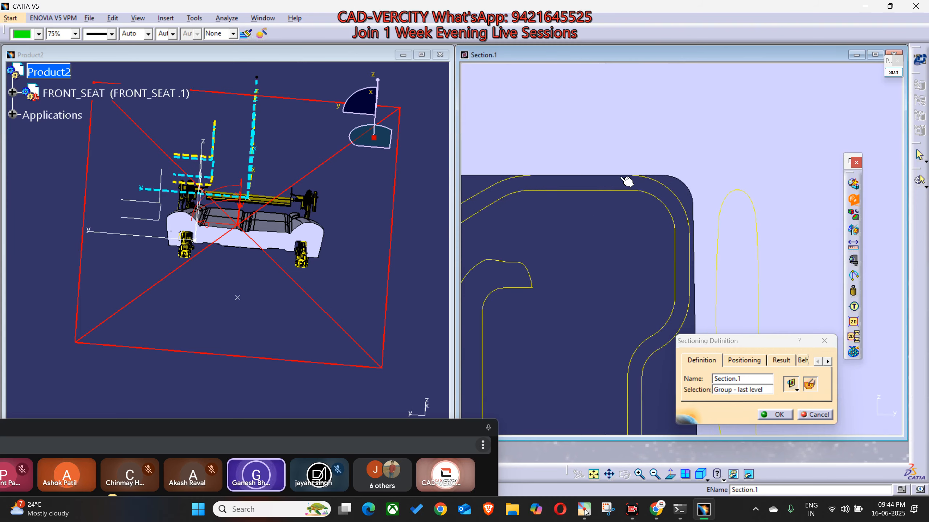
middle_click_drag(649, 211, 662, 329)
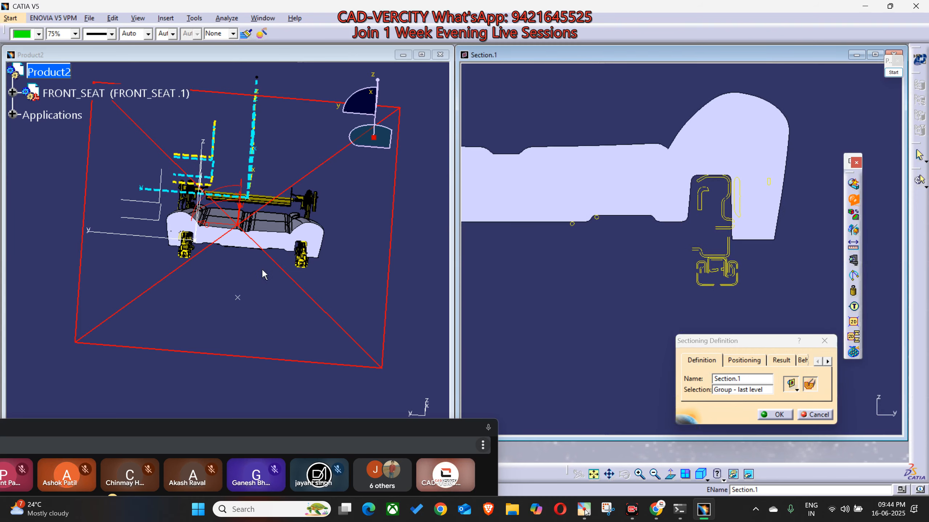
middle_click_drag(365, 278, 217, 291)
left_click_drag(213, 293, 250, 310)
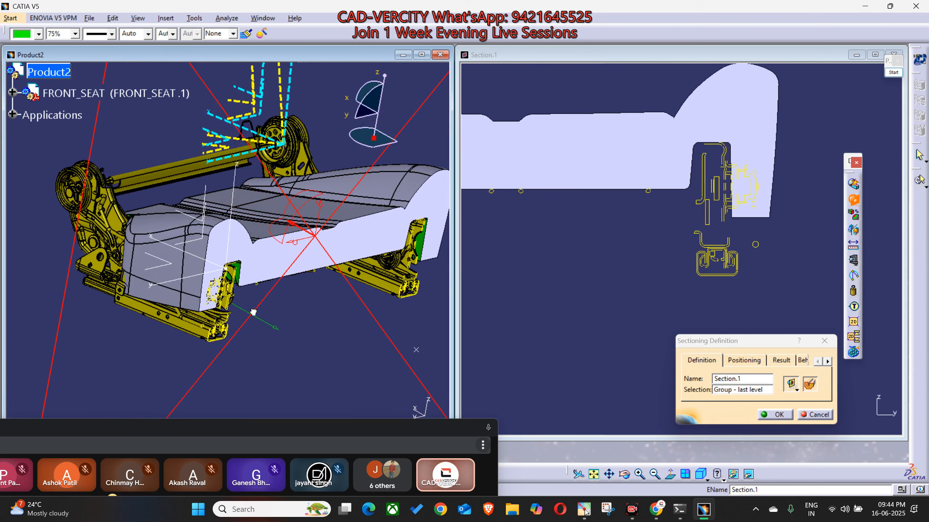
Examine the shifted section for clearance between the cushion underside and the side frames, brackets and spring wires in both windows.
middle_click_drag(508, 275, 680, 203)
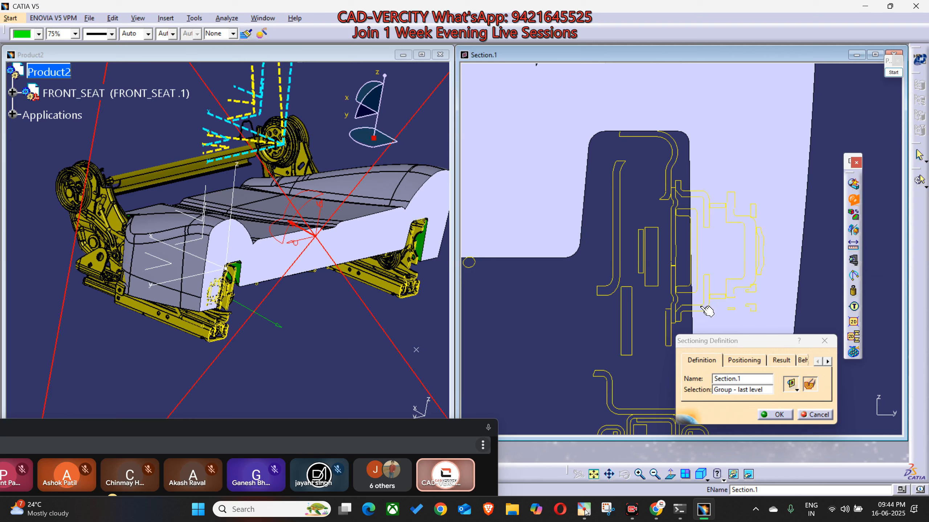
middle_click_drag(615, 244, 770, 262)
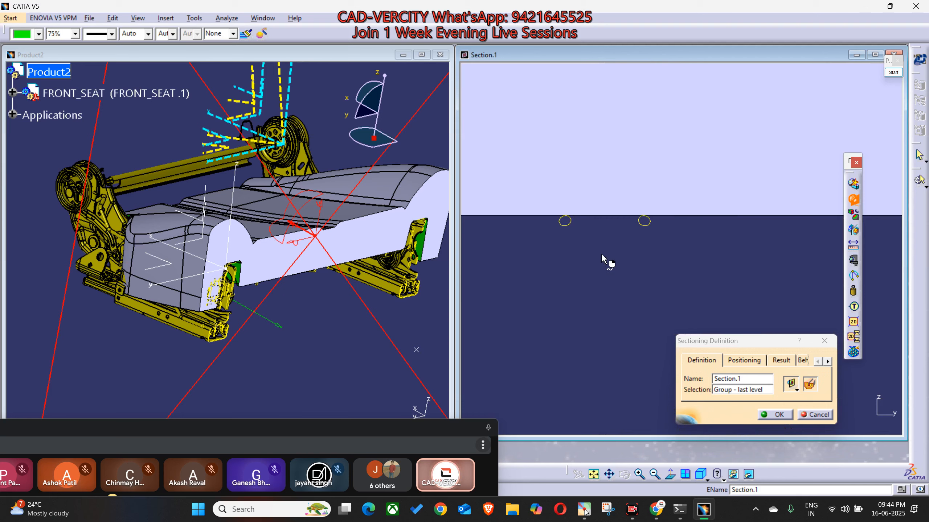
middle_click_drag(757, 242, 656, 269)
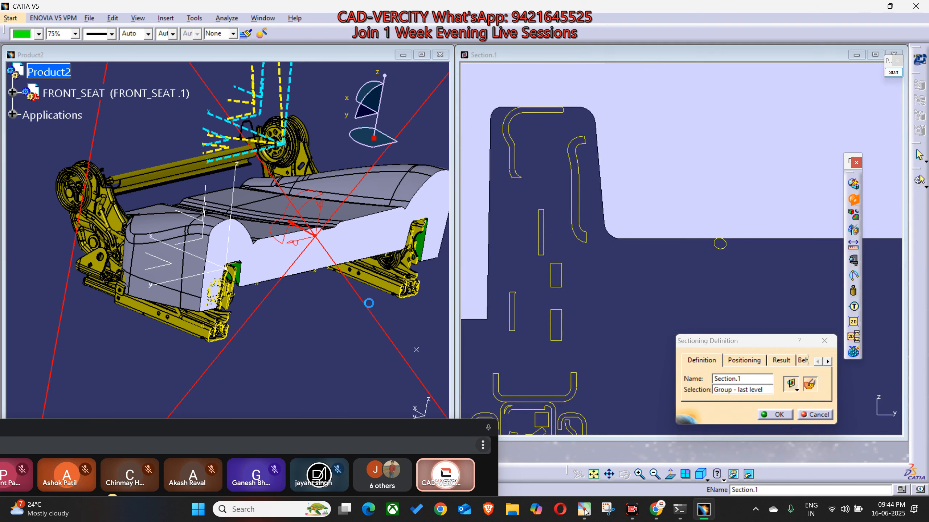
middle_click_drag(329, 233, 304, 139)
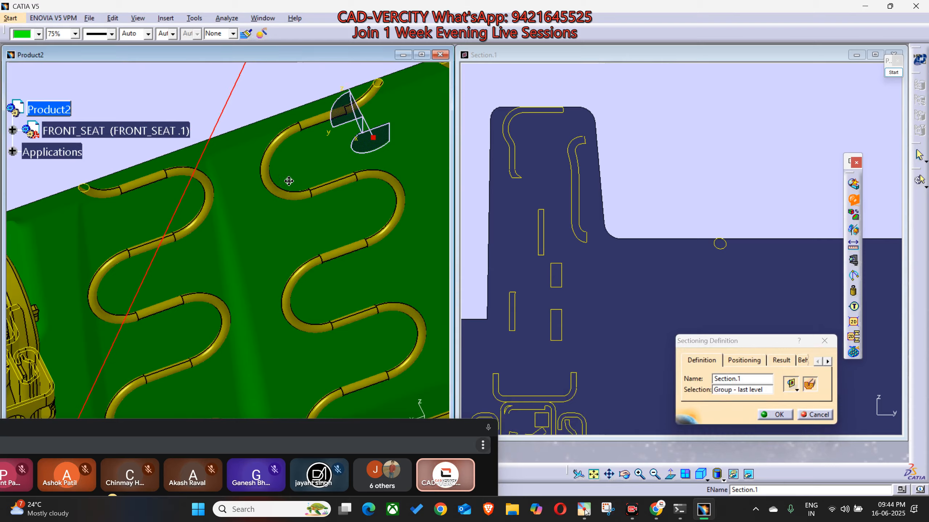
middle_click_drag(288, 180, 275, 278)
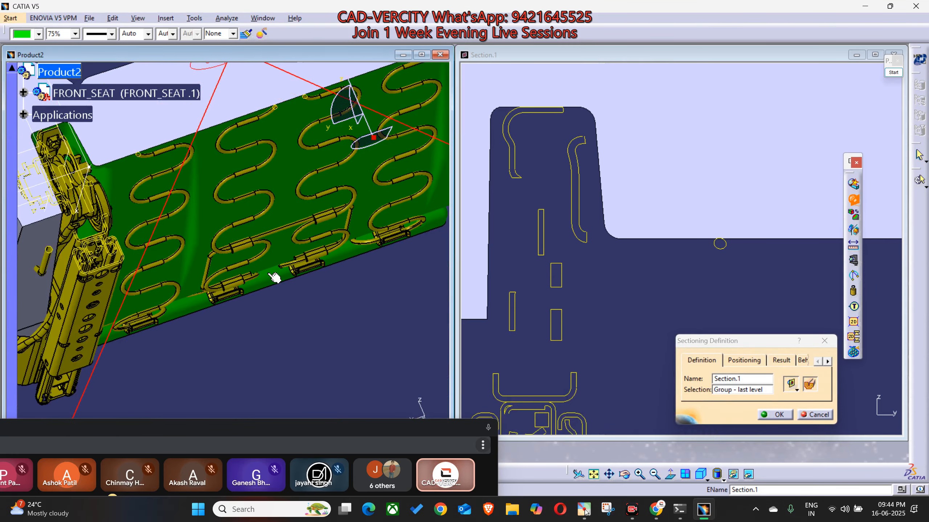
middle_click_drag(256, 226, 223, 257)
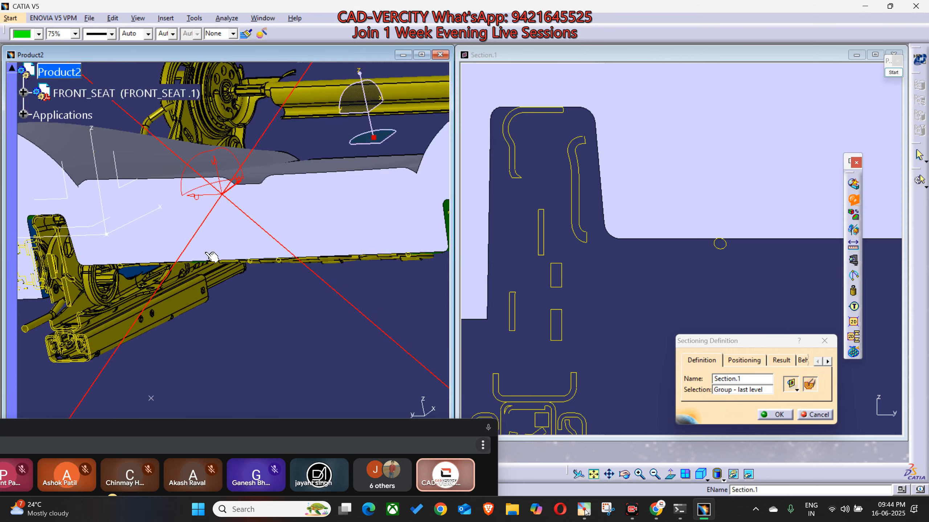
left_click(232, 426)
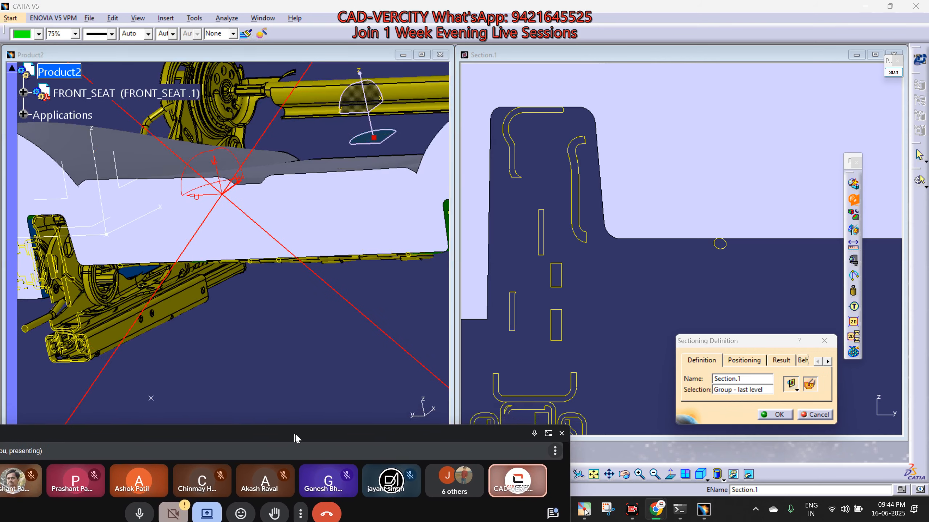
middle_click_drag(247, 360, 336, 311)
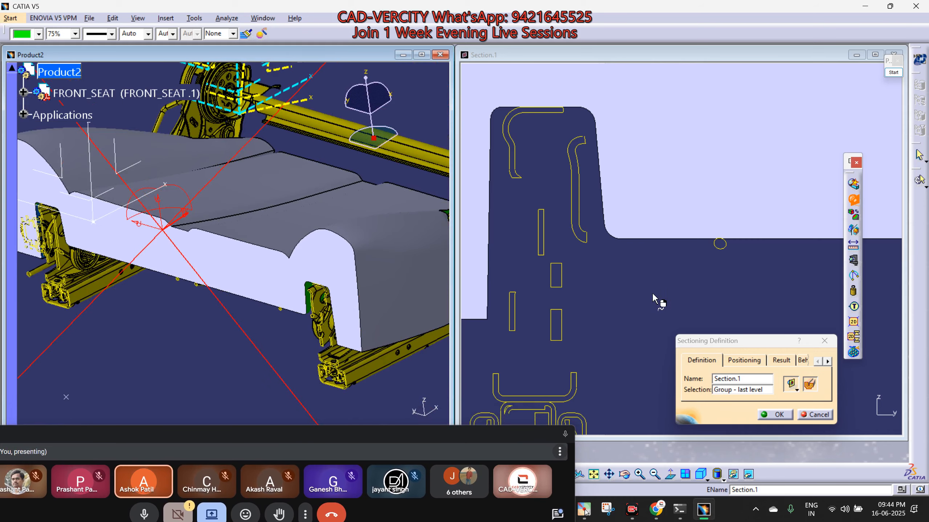
middle_click_drag(655, 299, 593, 255)
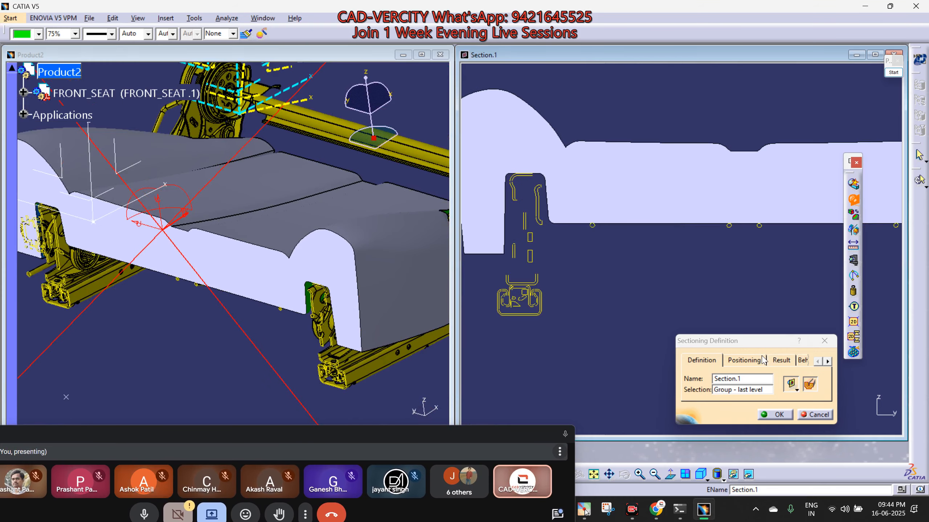
Set the section's normal constraint to Y and inspect the cushion's fit around the rear tube, front tube and spring wires.
left_click(744, 360)
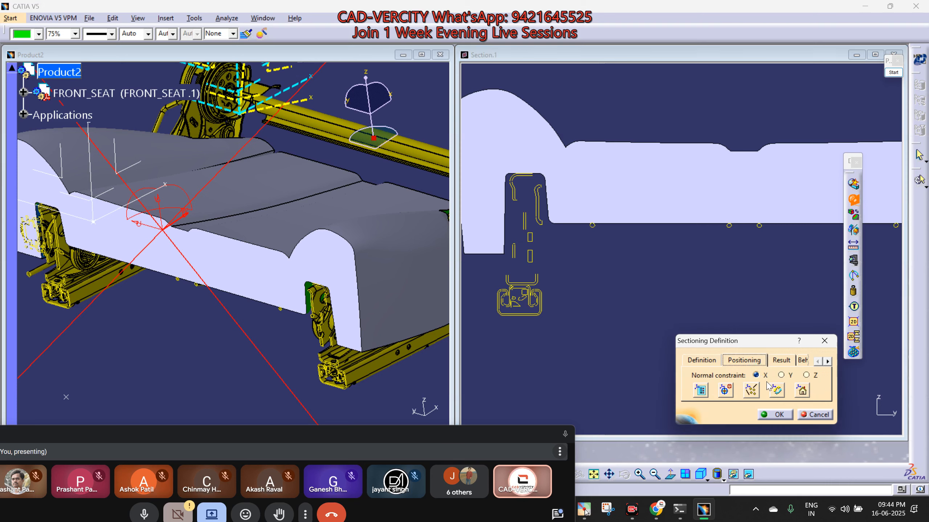
left_click(782, 375)
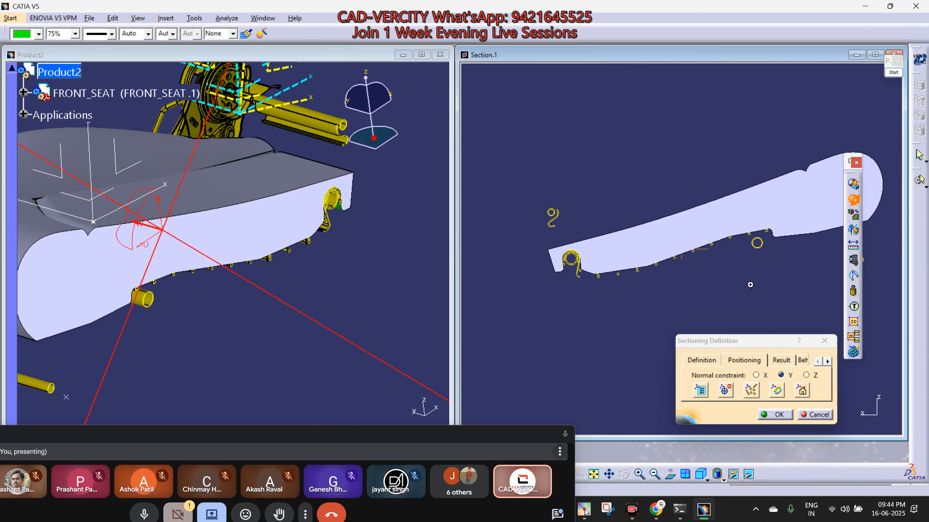
middle_click_drag(721, 273, 696, 180, "ctrl")
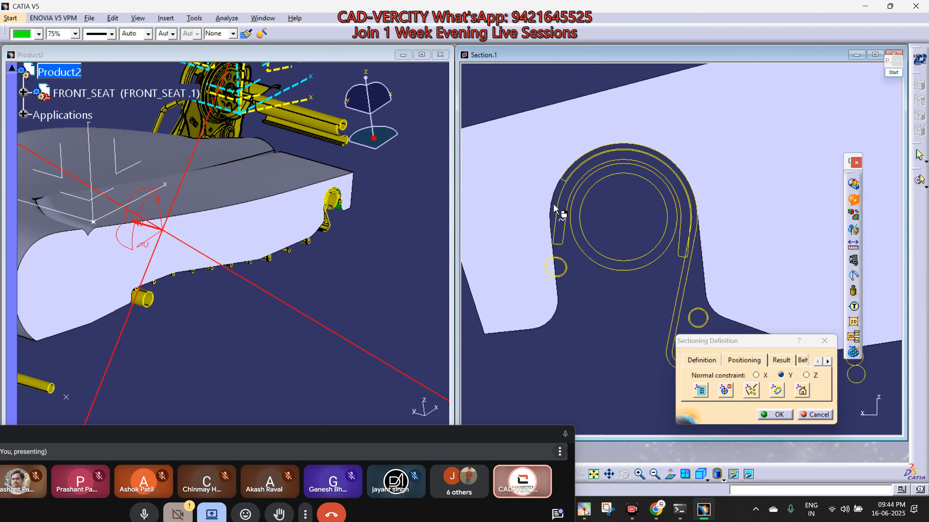
middle_click_drag(655, 280, 587, 176)
mouse_move(730, 253)
middle_mouse_down()
mouse_move(617, 257)
mouse_move(624, 256)
middle_mouse_up()
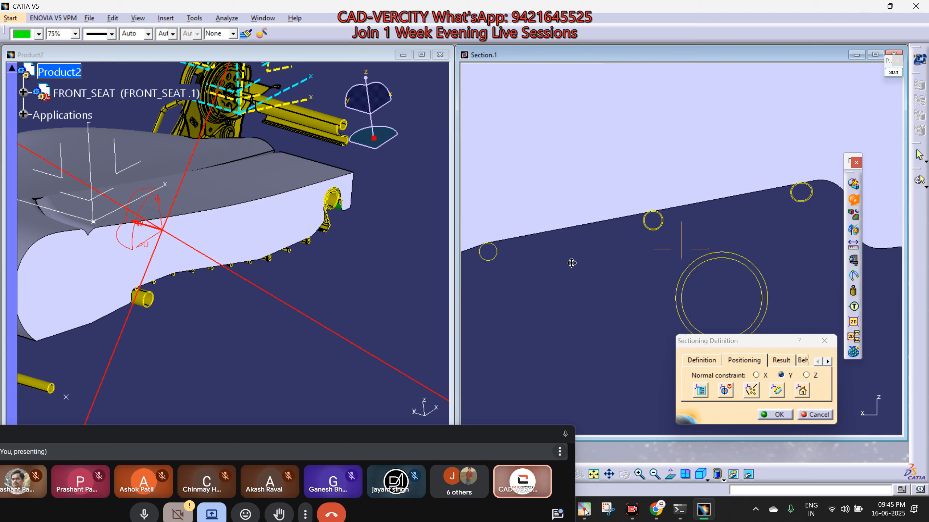
middle_click_drag(715, 245, 776, 360)
middle_click_drag(764, 249, 802, 219)
Maximize the Product2 window to show the seat cut by the Y-normal section.
left_click(401, 220)
middle_click_drag(401, 241, 397, 272)
middle_click_drag(246, 251, 386, 234)
middle_click_drag(386, 234, 381, 156)
left_click(421, 54)
middle_click_drag(406, 221, 553, 216)
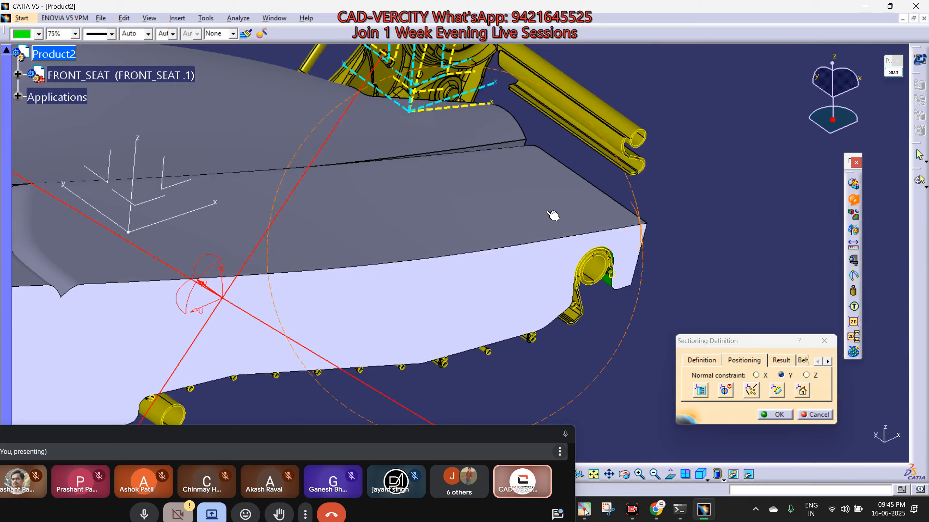
Examine the cut cushion's front overhang and underside against the front tubes, seat rail, rear bar and springs.
middle_click_drag(420, 153, 371, 286)
middle_click_drag(517, 288, 402, 253)
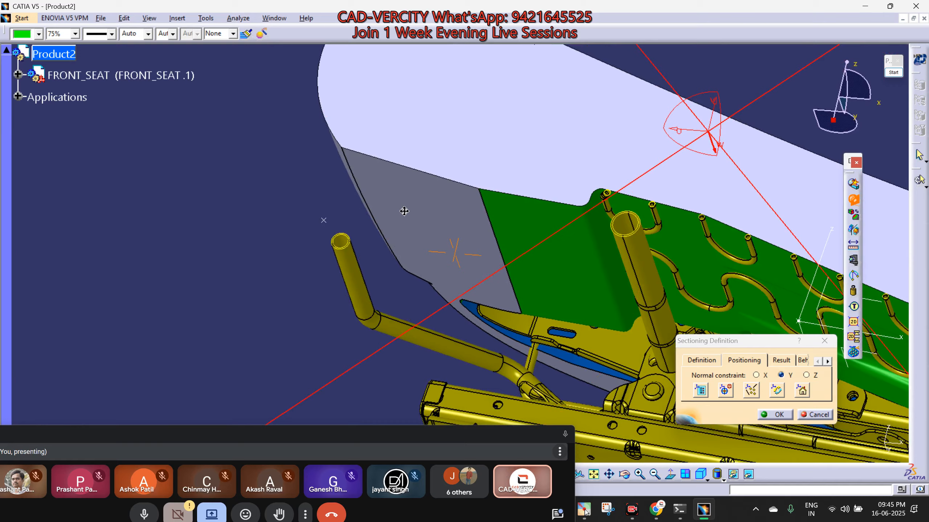
middle_click_drag(404, 211, 416, 240)
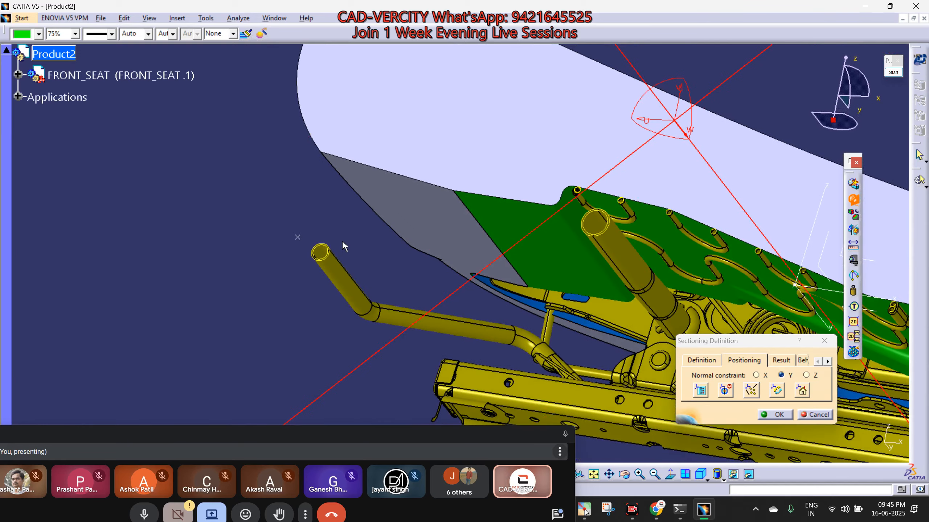
middle_click_drag(321, 224, 490, 303)
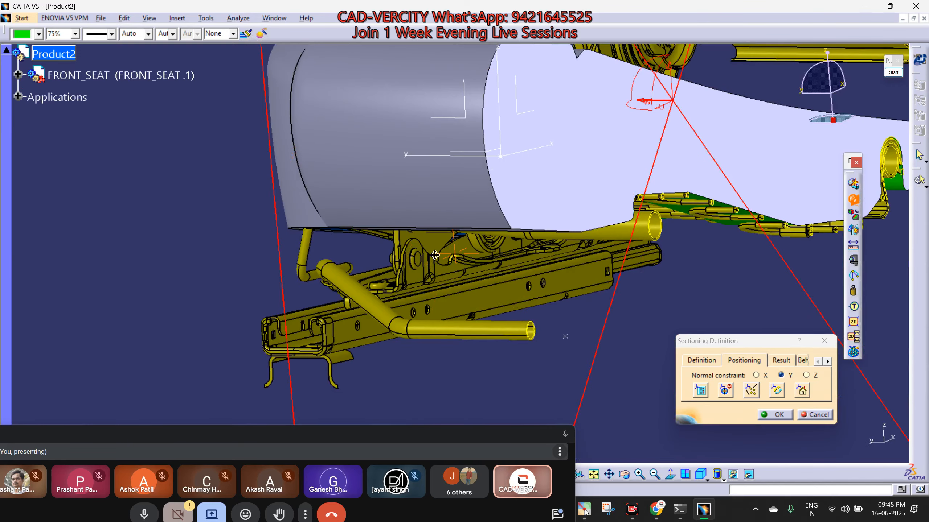
middle_click_drag(434, 255, 457, 146)
middle_click(471, 264)
middle_click(538, 249)
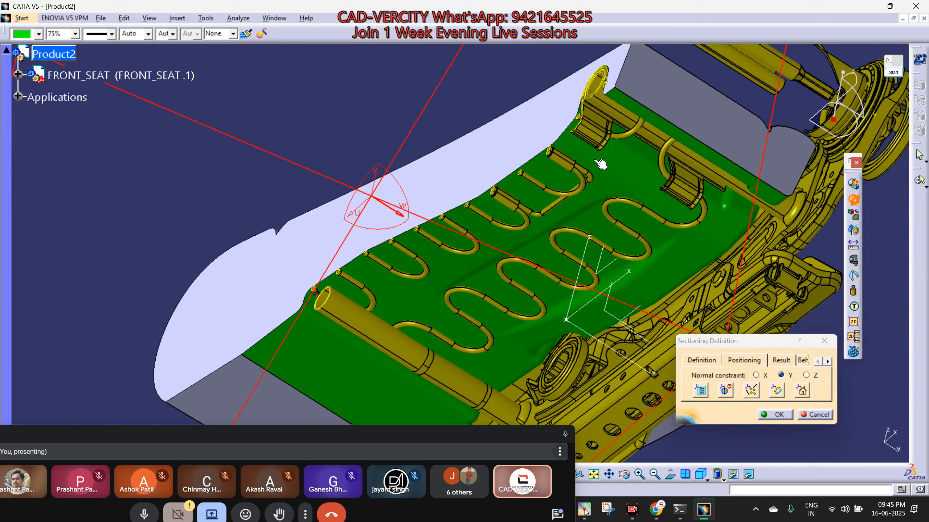
middle_click_drag(596, 161, 608, 189)
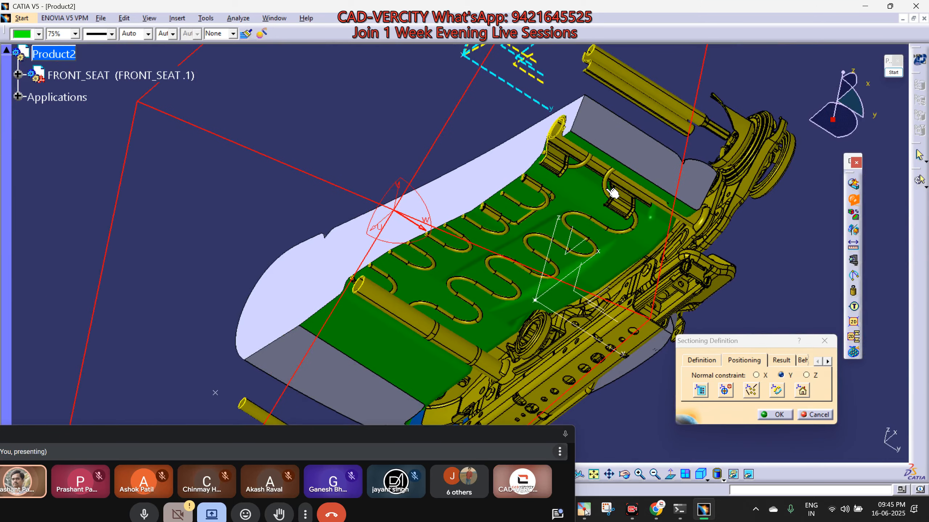
left_click_drag(365, 433, 384, 431)
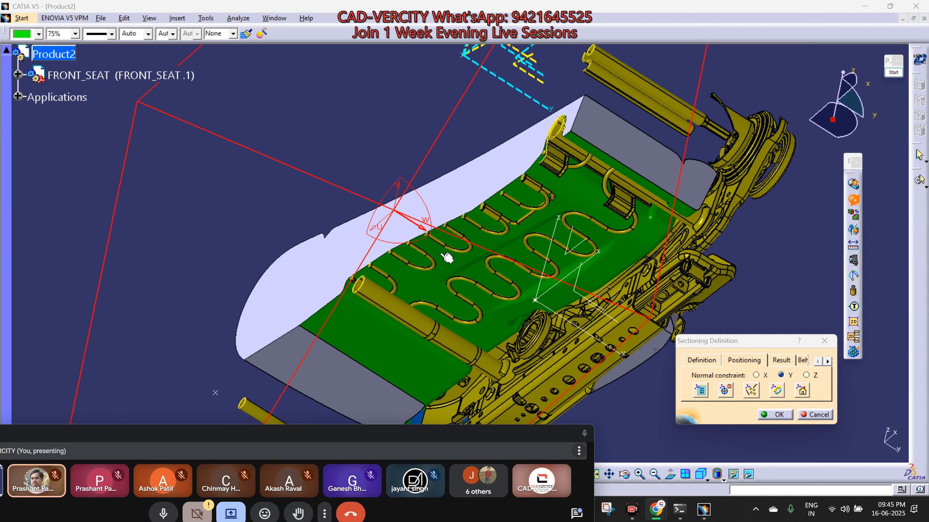
Examine the sectioned seat cushion and its frame from the side, top and underside, ending at the recess around the frame bracket.
middle_click_drag(447, 258, 474, 260)
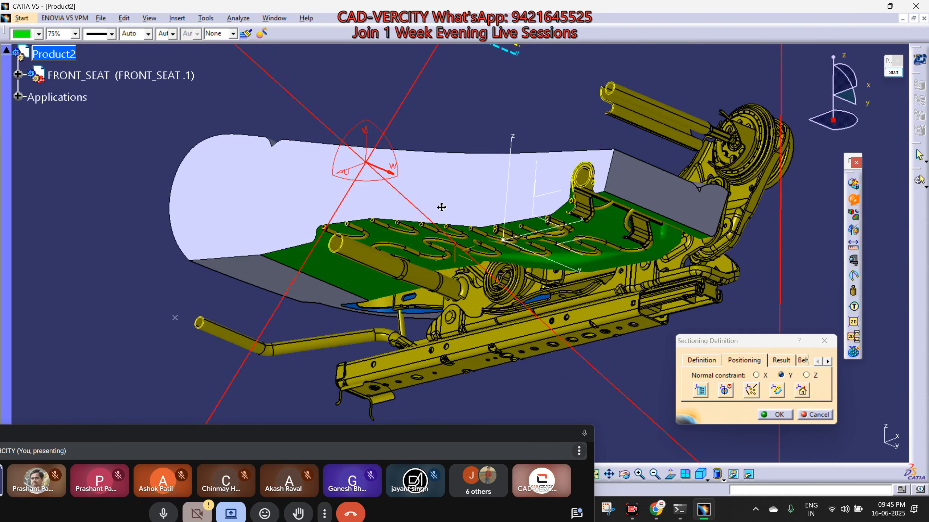
middle_click_drag(441, 208, 485, 235)
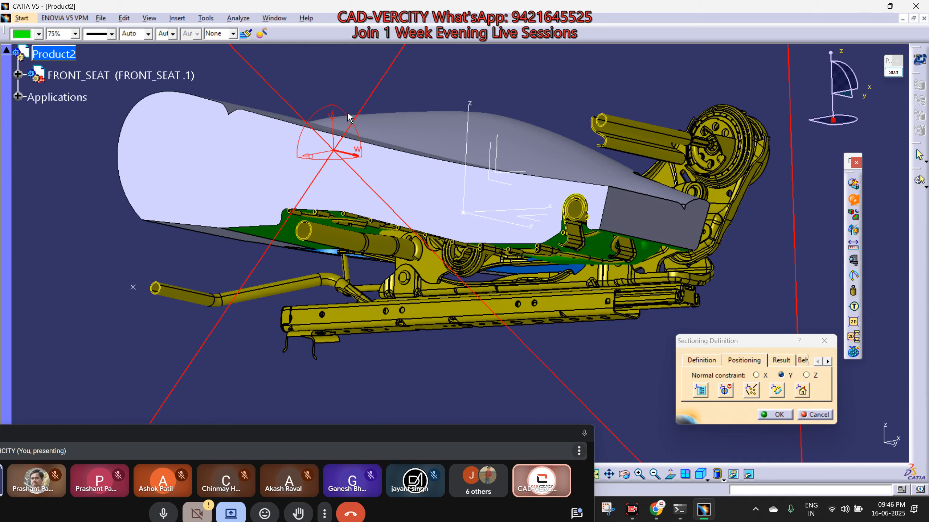
middle_click_drag(342, 149, 304, 179)
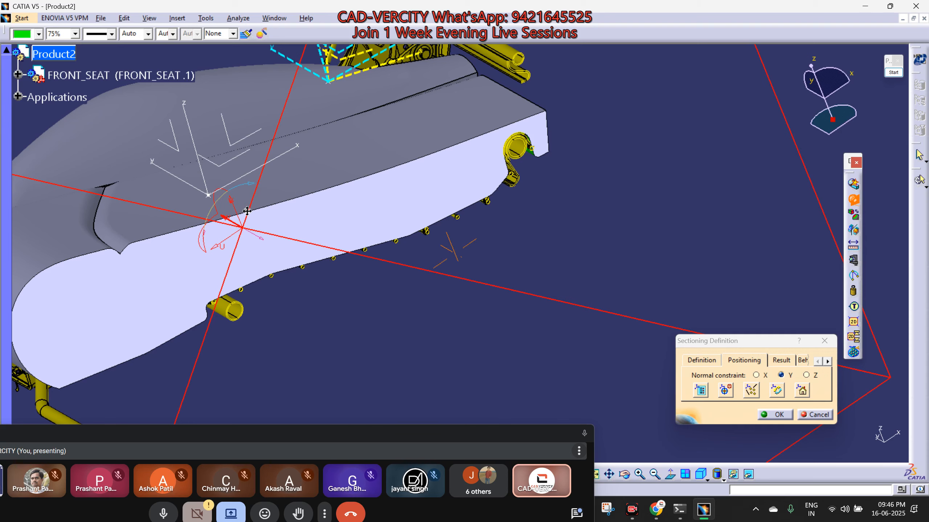
middle_click_drag(247, 211, 410, 115)
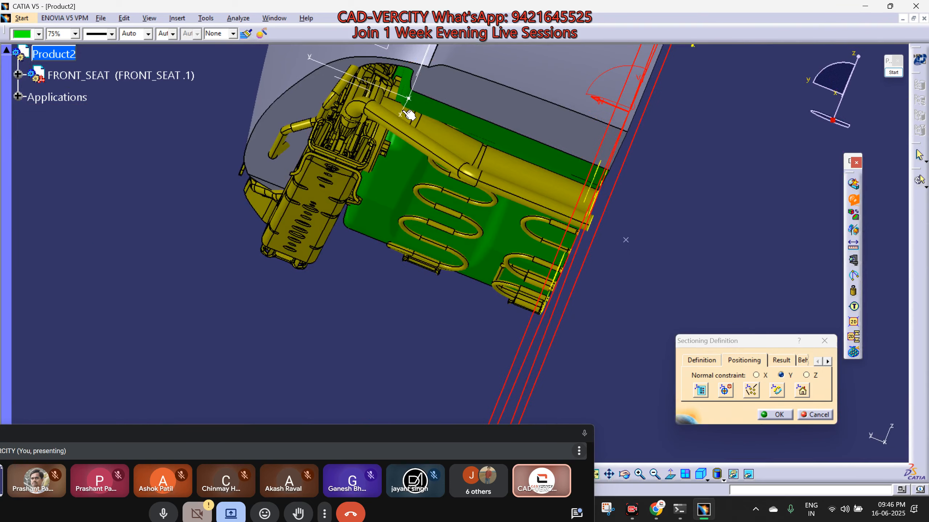
middle_click_drag(390, 79, 490, 311)
middle_click_drag(404, 329, 579, 211)
middle_click_drag(541, 298, 597, 200)
middle_click_drag(300, 310, 460, 299)
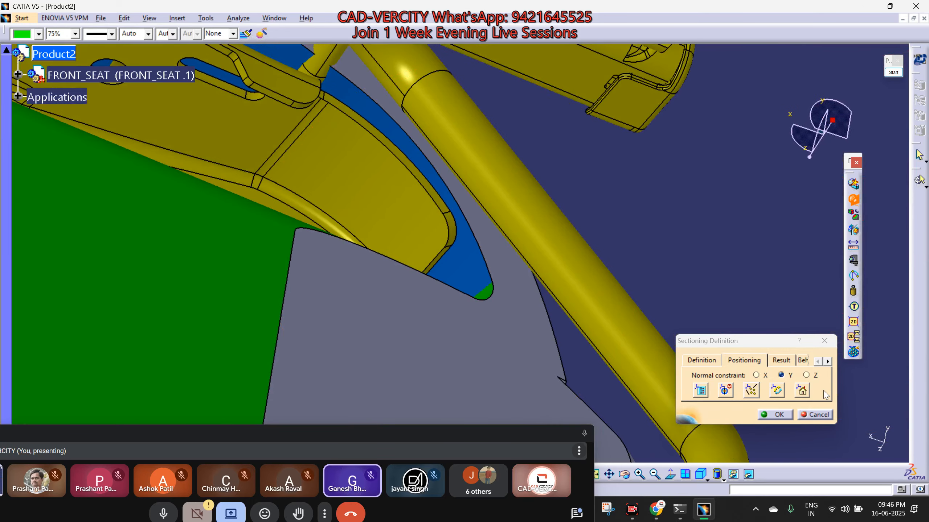
Measure the minimum distance between the cushion's underside recess surface and its outer side surface, with both selections limited to Surface only.
left_click(854, 245)
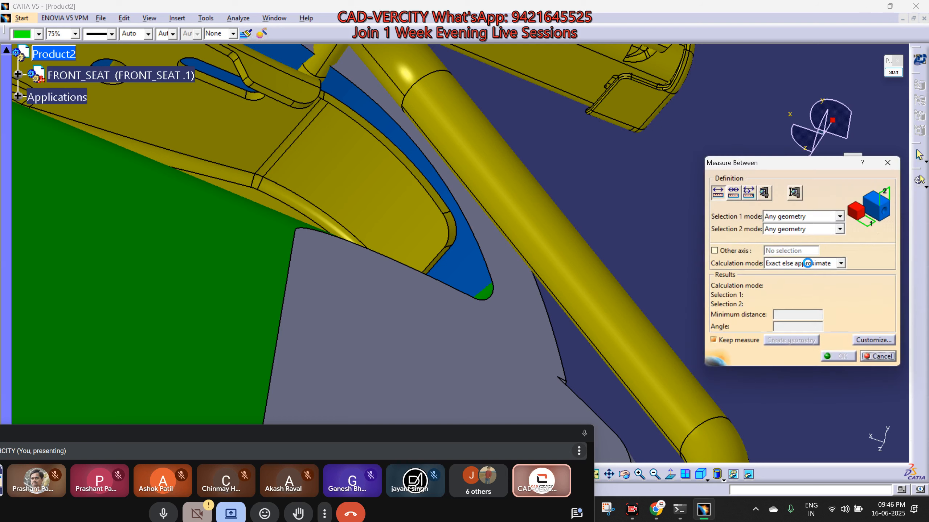
left_click(790, 218)
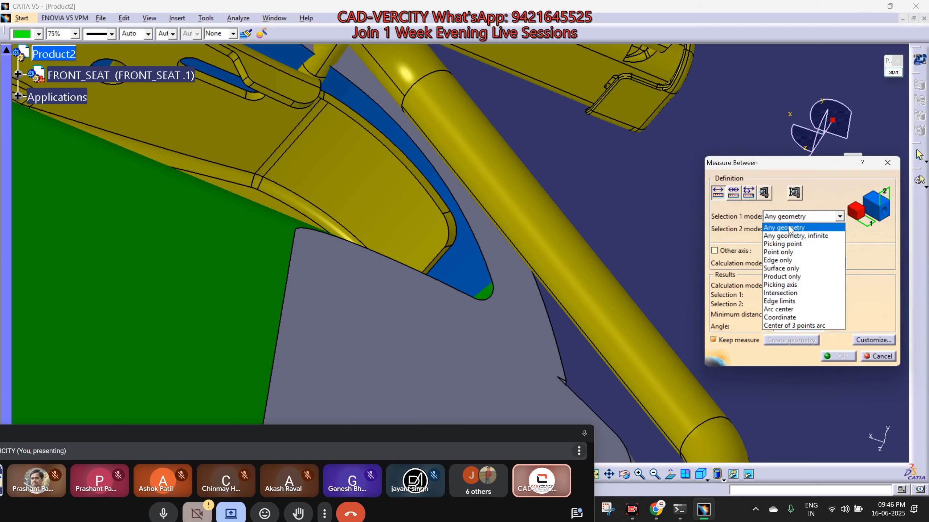
left_click(782, 270)
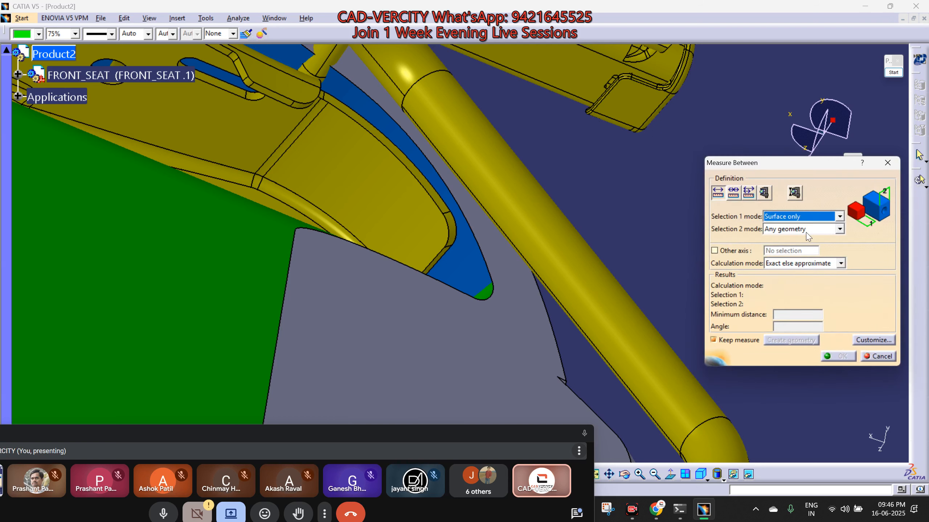
left_click(797, 230)
left_click(792, 282)
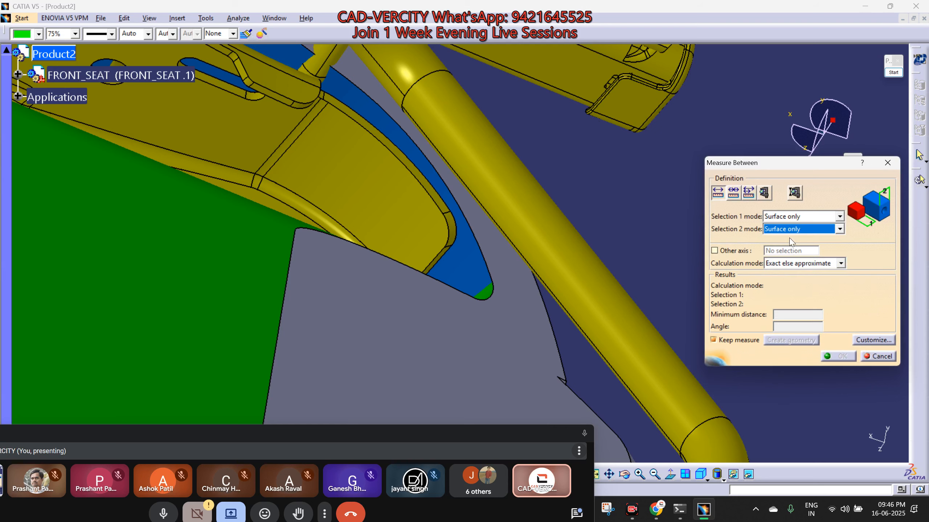
middle_click_drag(429, 272, 628, 259)
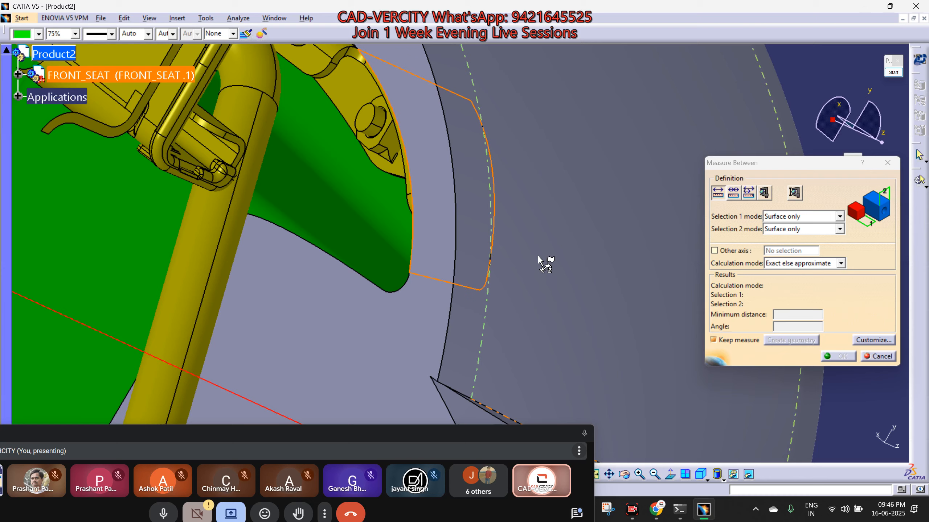
left_click(555, 259)
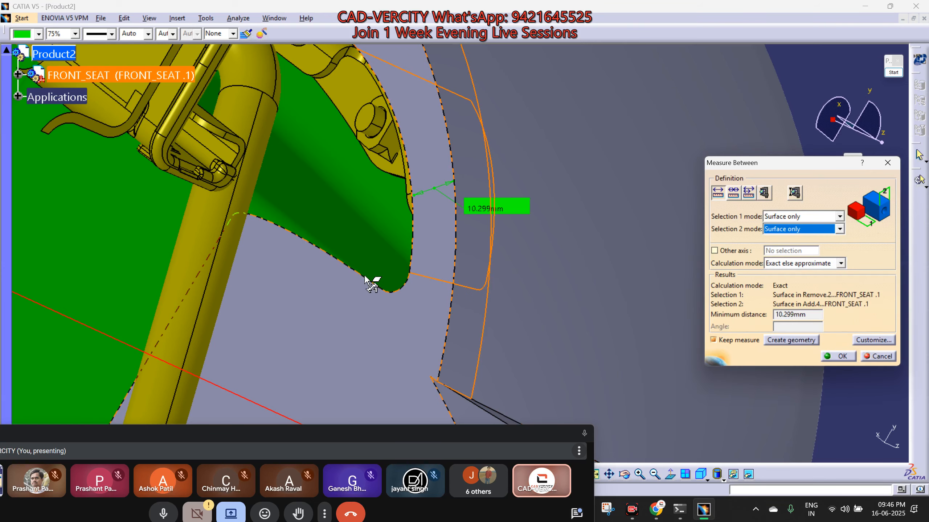
Measure the distance between the recess wall and the cushion's outer surface a second time, and close the measurement without keeping it.
middle_click_drag(373, 280, 512, 286)
middle_click_drag(368, 300, 453, 295)
left_click(469, 274)
middle_click_drag(515, 281, 282, 292)
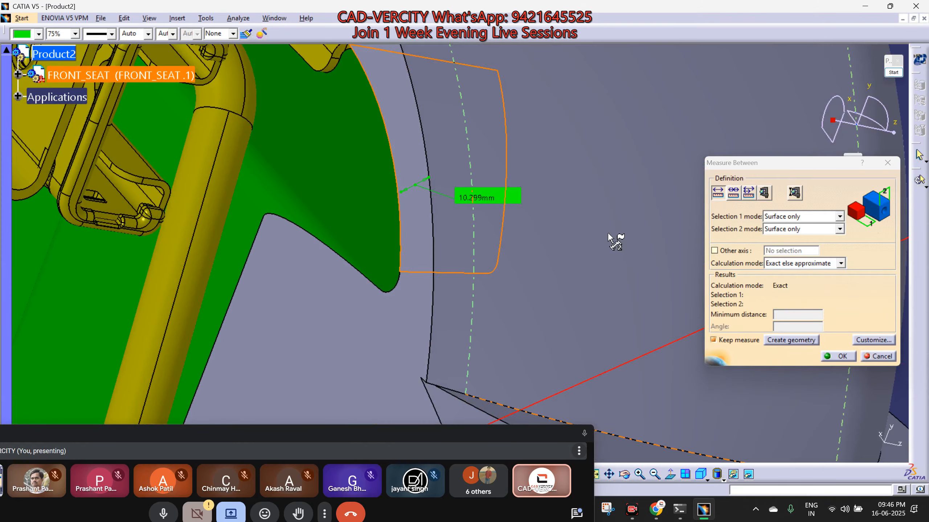
left_click(593, 301)
middle_click_drag(559, 316, 551, 272)
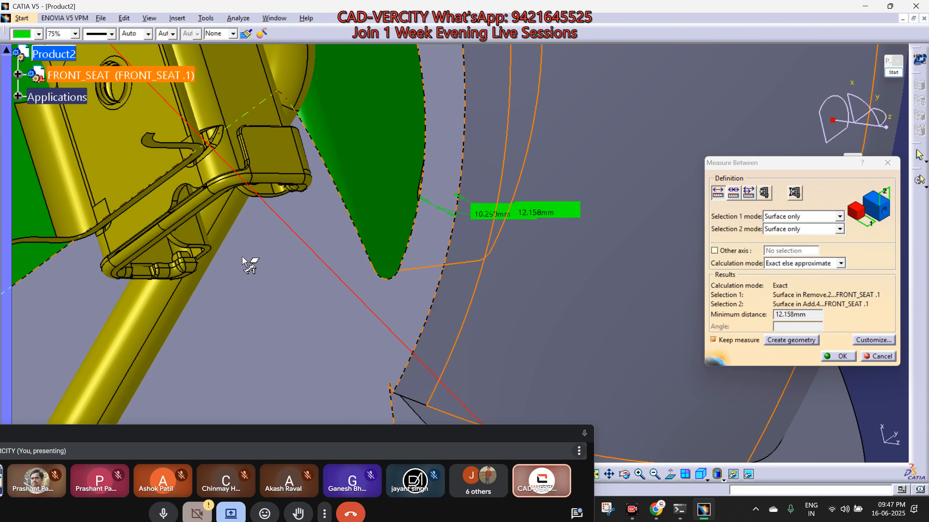
left_click(876, 356)
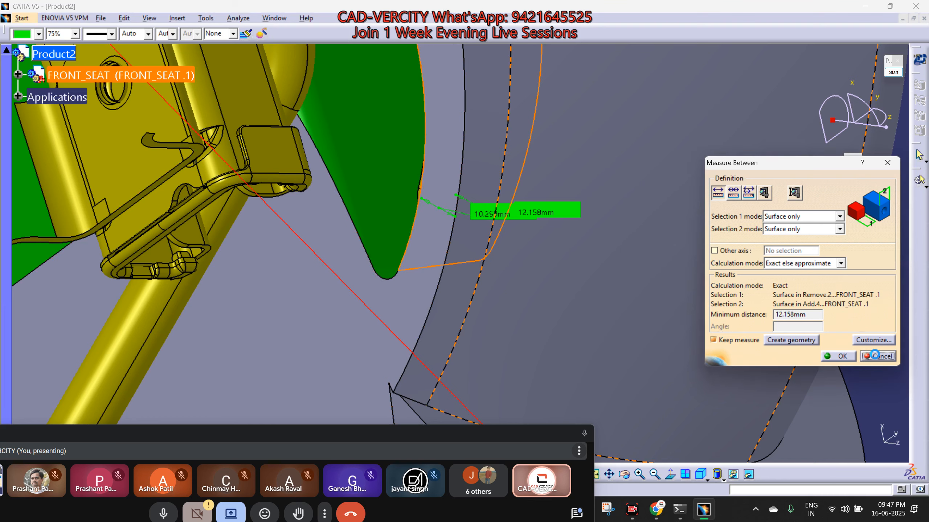
Examine the narrow cushion wall beside the frame bracket recess and the adjoining front corner from several angles.
middle_click_drag(435, 201, 448, 83)
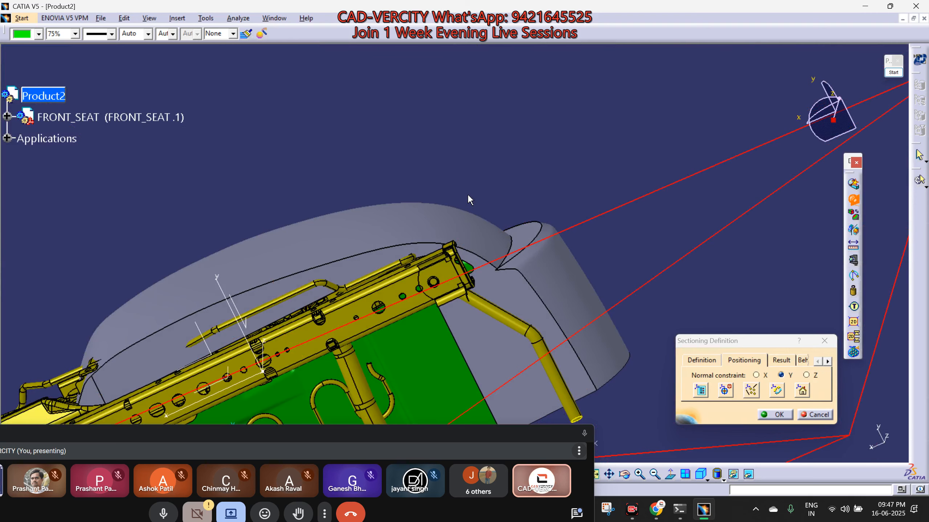
middle_click_drag(467, 193, 566, 191)
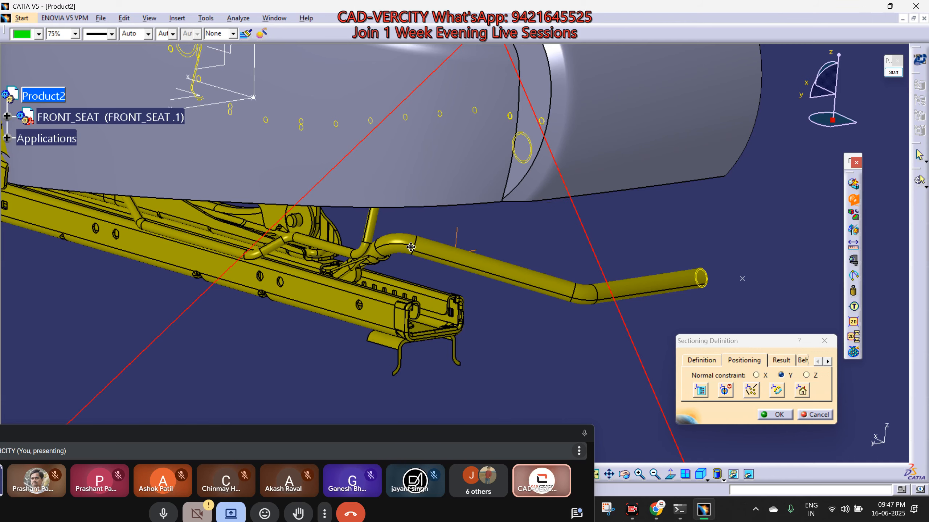
middle_click_drag(409, 248, 503, 201)
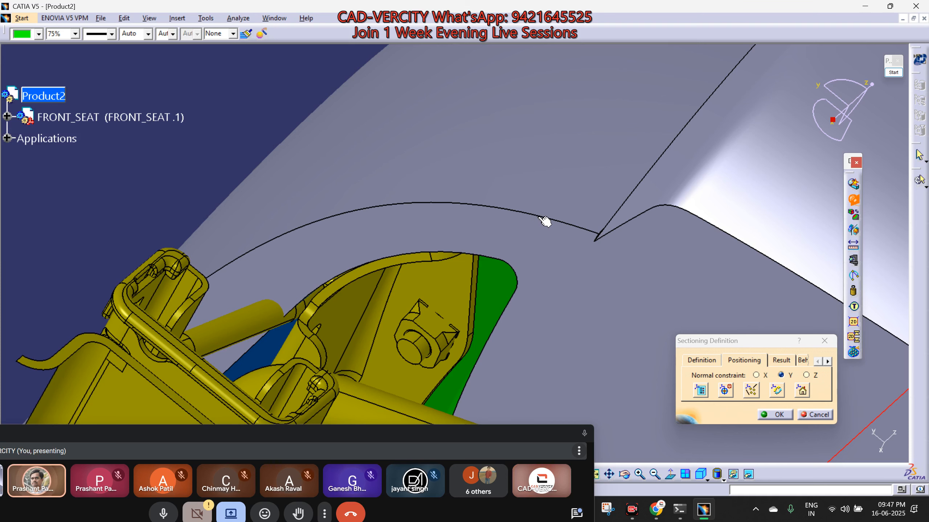
middle_click_drag(492, 216, 494, 331)
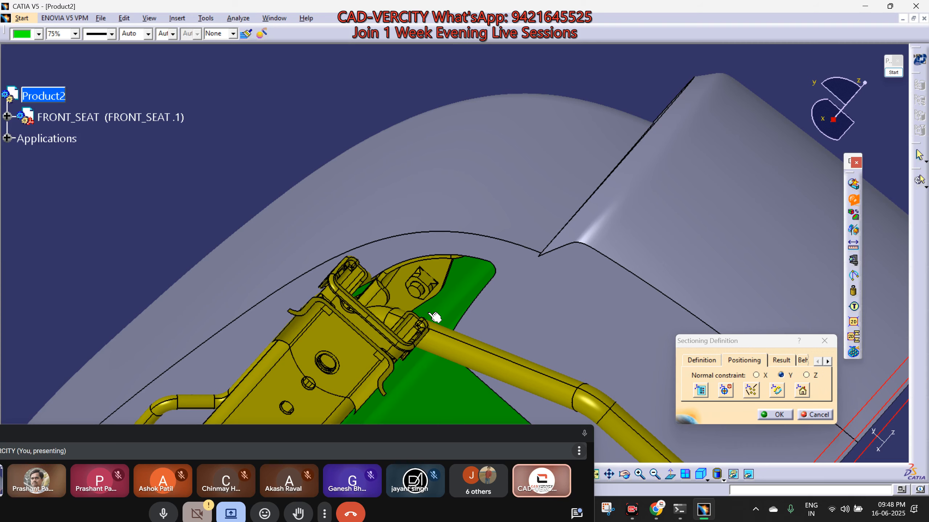
middle_click_drag(427, 312, 425, 245)
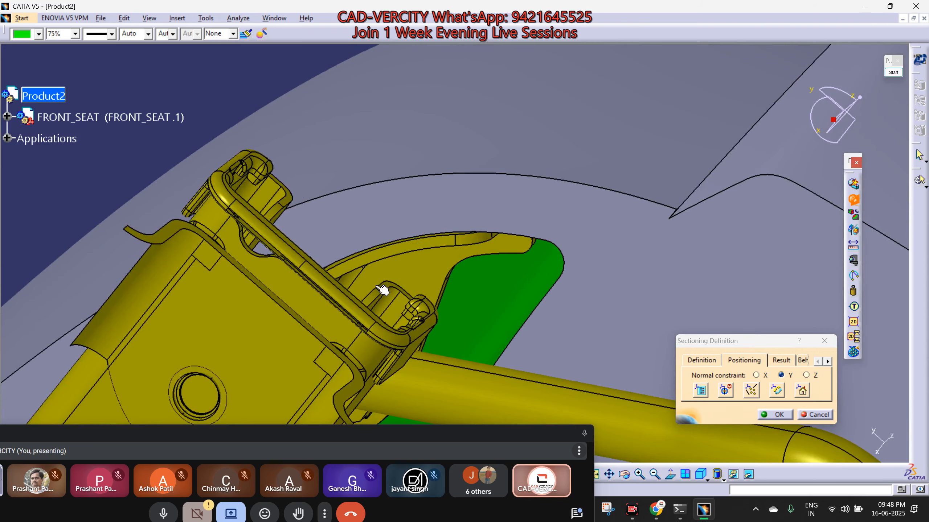
middle_click_drag(380, 293, 421, 324)
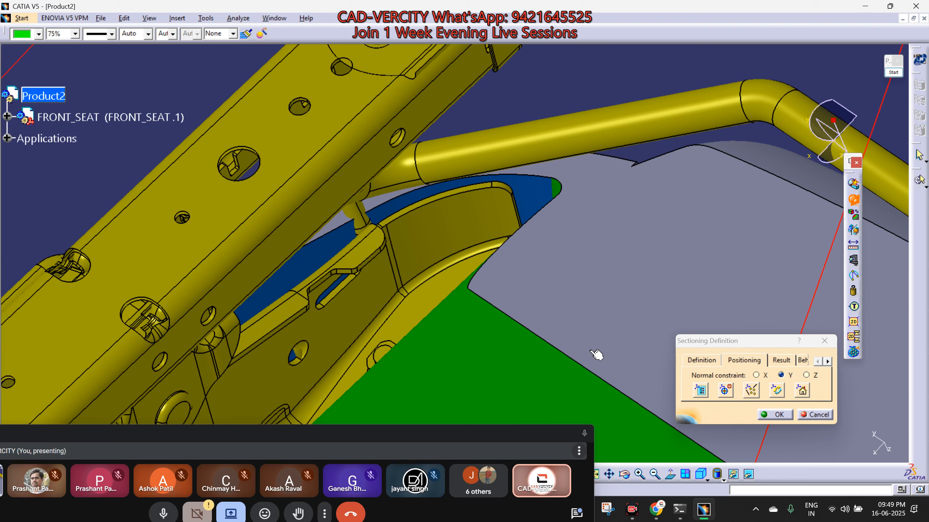
Switch to the Google Meet window, look through the participant list, and return to the CATIA model.
left_click(572, 435)
scroll(796, 317, "down", 1)
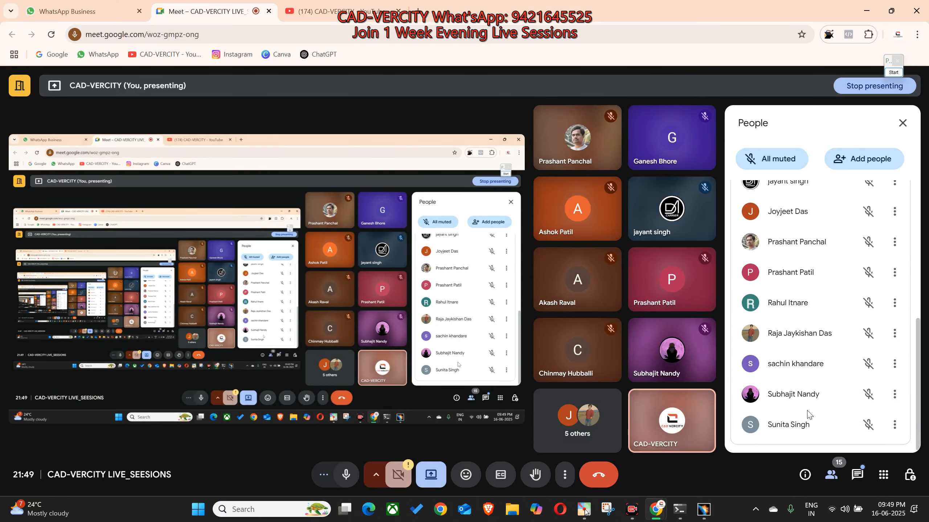
scroll(807, 413, "up", 5)
scroll(807, 413, "up", 2)
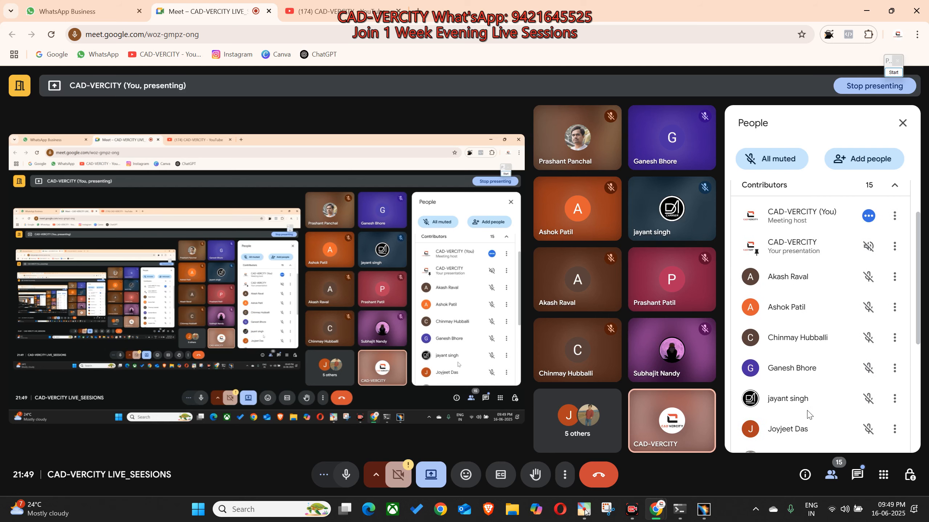
scroll(807, 413, "up", 2)
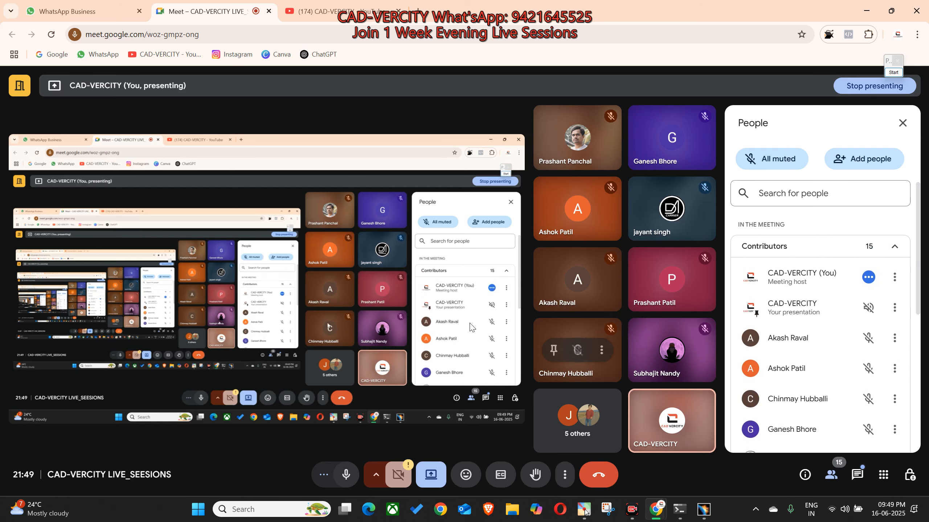
scroll(786, 318, "down", 4)
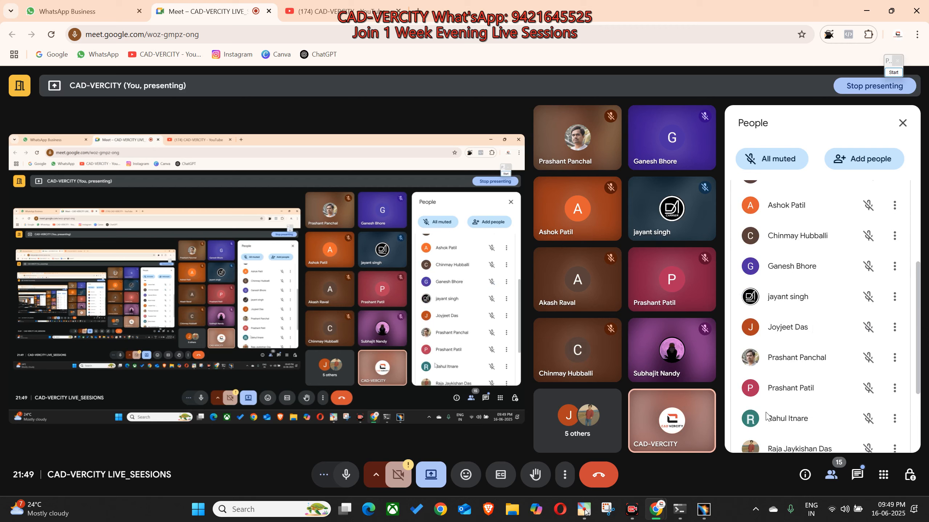
left_click(704, 509)
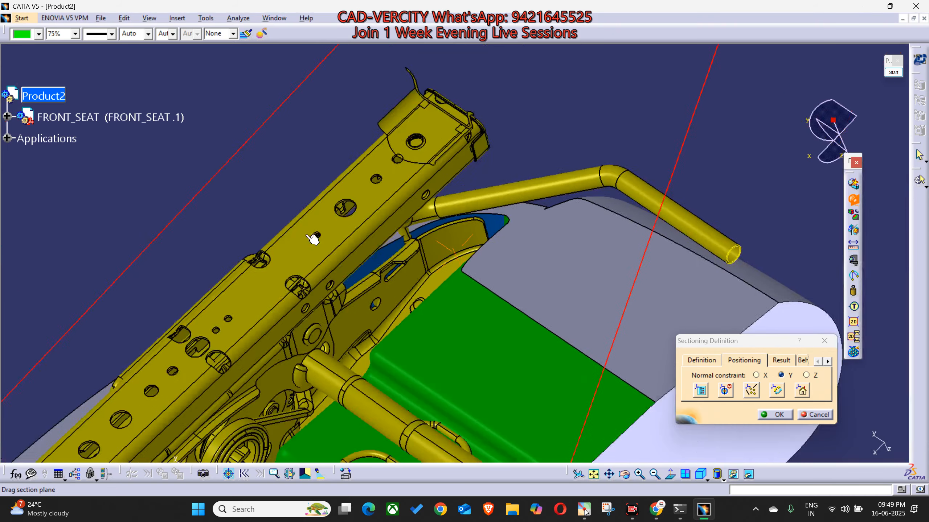
Expand the FRONT_SEAT part in the specification tree and show the hidden INPUT_SEAT_STYLE geometrical set.
middle_click_drag(307, 238, 306, 252, "ctrl")
left_click(7, 118)
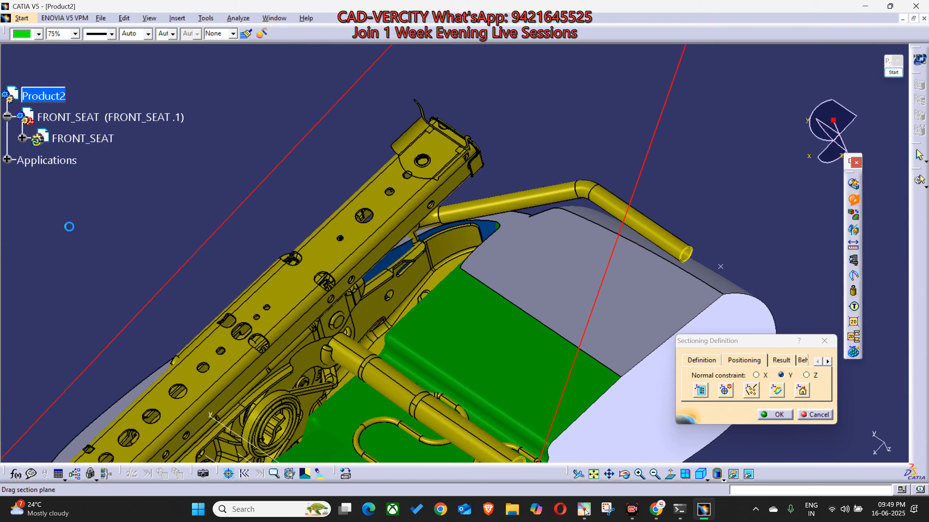
left_click(22, 139)
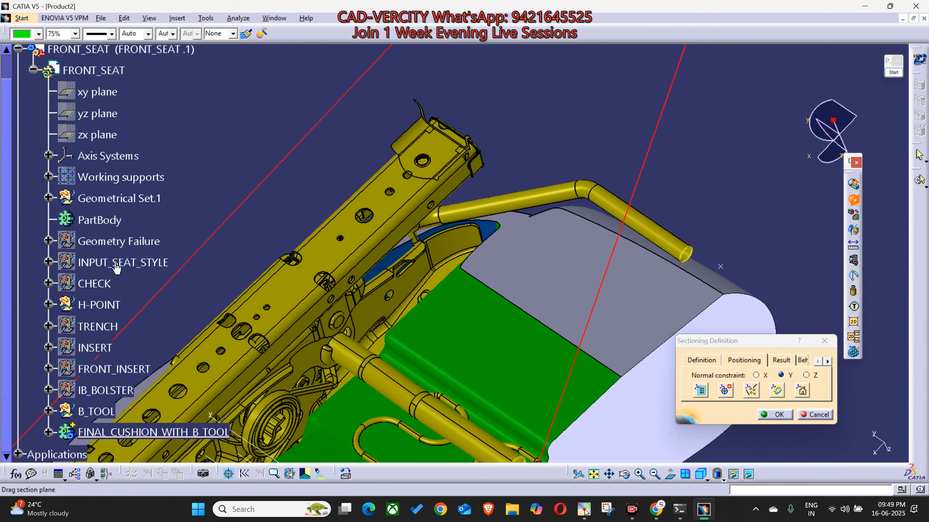
right_click(116, 268)
left_click(156, 297)
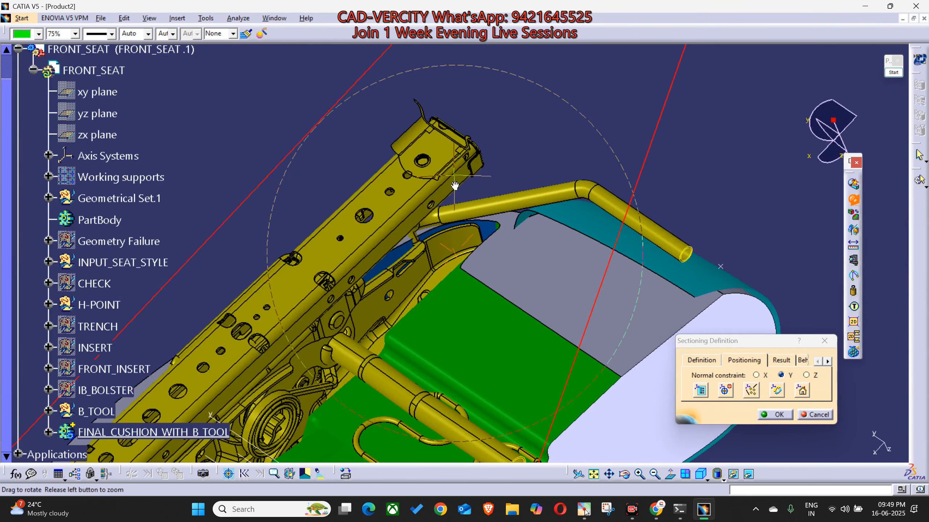
Turn off the volume cut of Section.1 to inspect the complete seat with its style surfaces, and turn the cut back on.
middle_click_drag(455, 185, 522, 202)
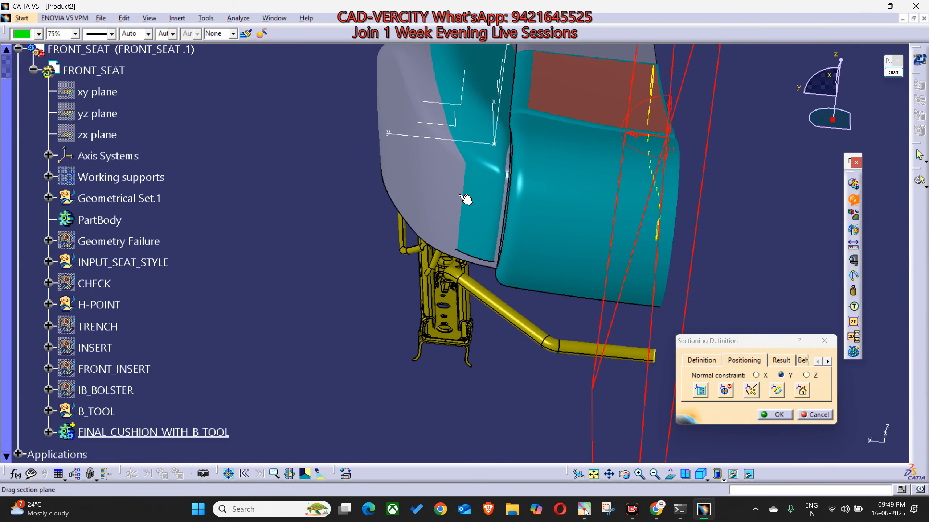
middle_click_drag(466, 199, 727, 342)
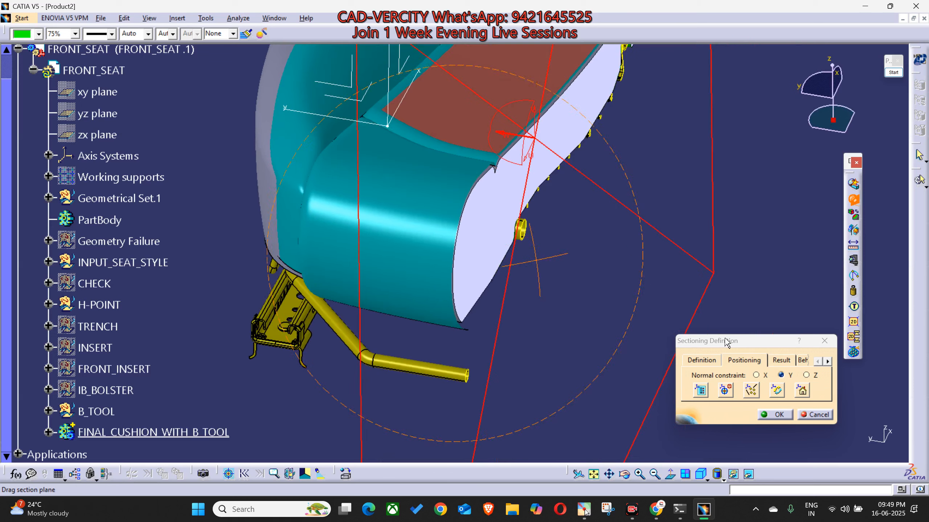
left_click(717, 362)
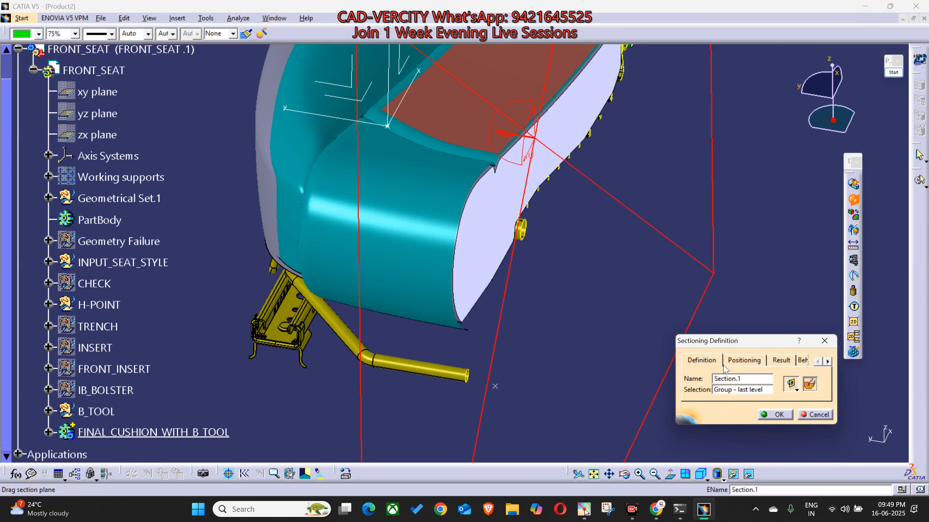
left_click(808, 384)
middle_click_drag(465, 270, 846, 381)
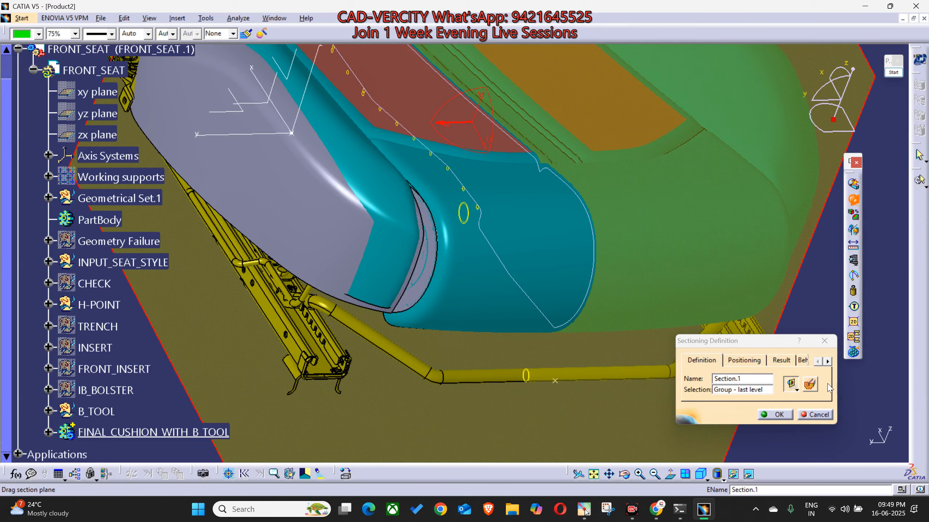
left_click(808, 387)
Examine the cushion's underside edge near the frame recess against the surrounding seat style surface.
scroll(512, 271, "down", 1)
middle_click_drag(512, 271, 478, 364)
middle_click(413, 434)
middle_click_drag(334, 408, 389, 73)
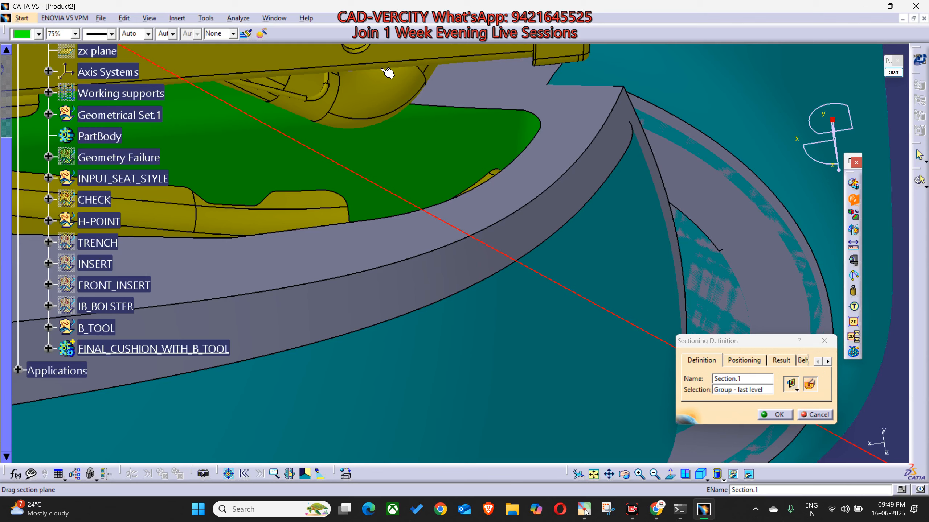
Switch to the browser with the Google Meet call, open its WhatsApp Business page, and return to the CATIA model.
mouse_move(659, 511)
left_click(600, 458)
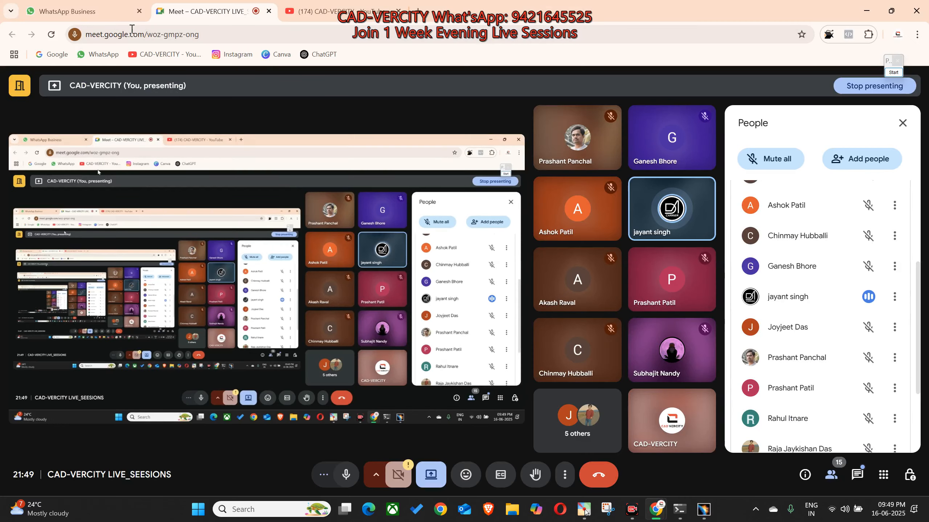
left_click(92, 11)
left_click(704, 510)
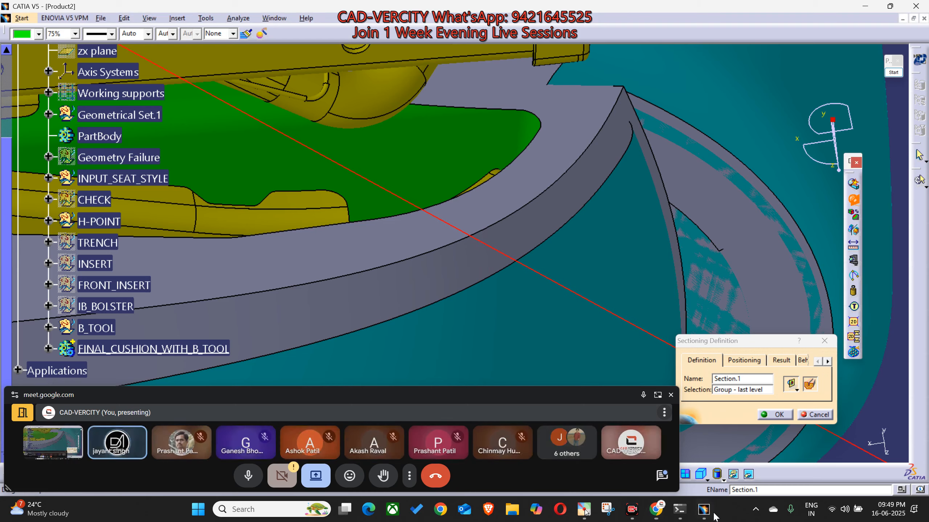
Orient the view on the outer side of the seat and trace its style surface contour in yellow, then over it in red down to the foam edge.
middle_click_drag(568, 279, 567, 277)
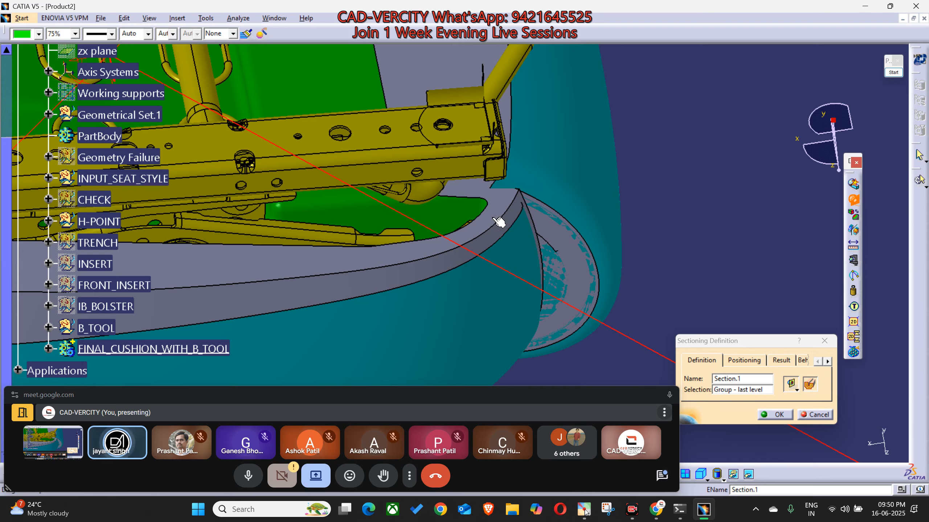
middle_click_drag(499, 218, 532, 241)
scroll(566, 273, "up", 2)
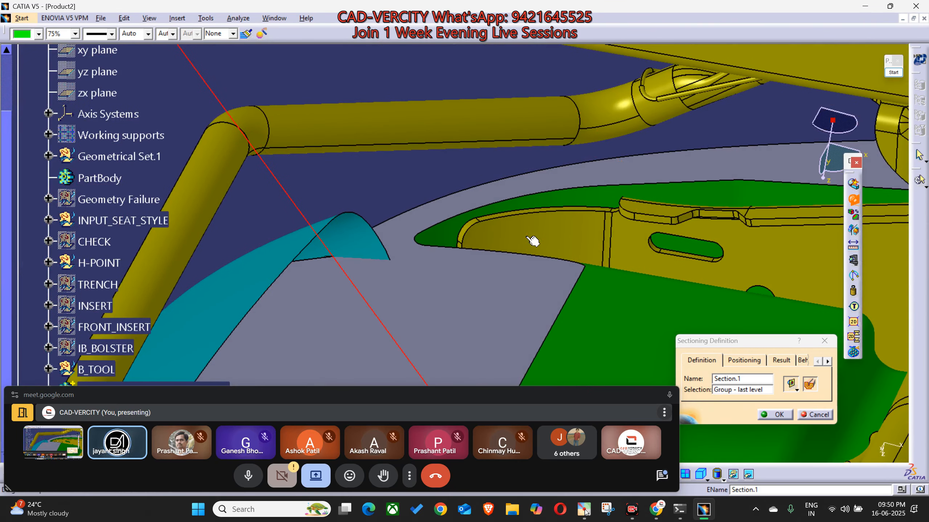
middle_click_drag(493, 168, 500, 246)
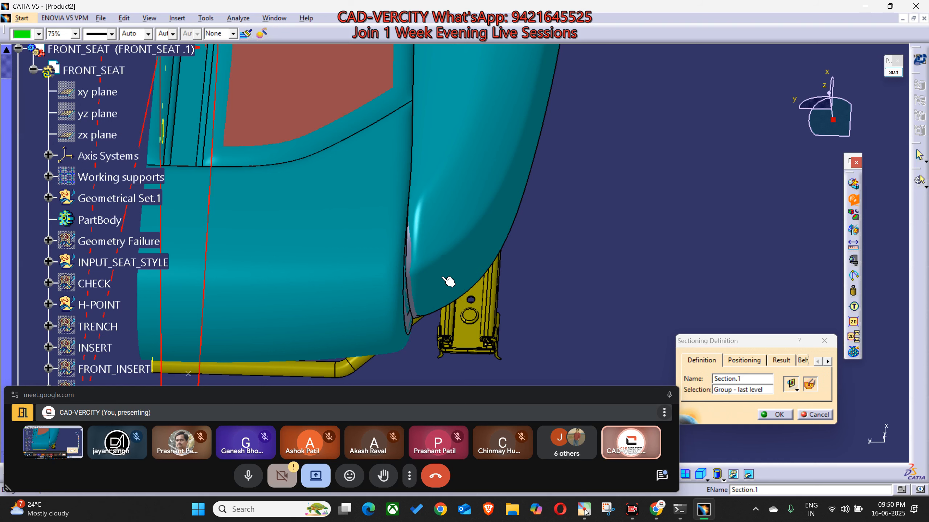
left_click(893, 72)
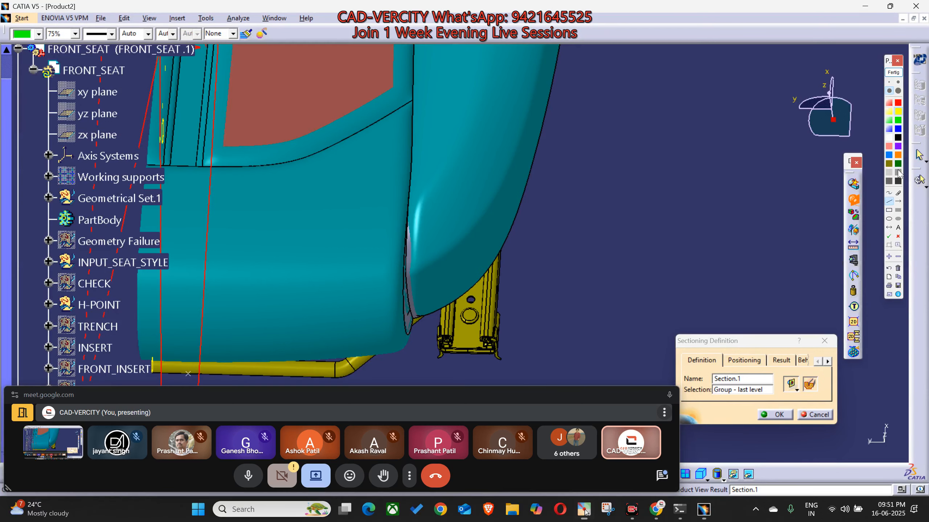
left_click_drag(562, 50, 555, 84)
left_click_drag(542, 127, 512, 231)
left_click_drag(513, 231, 494, 277)
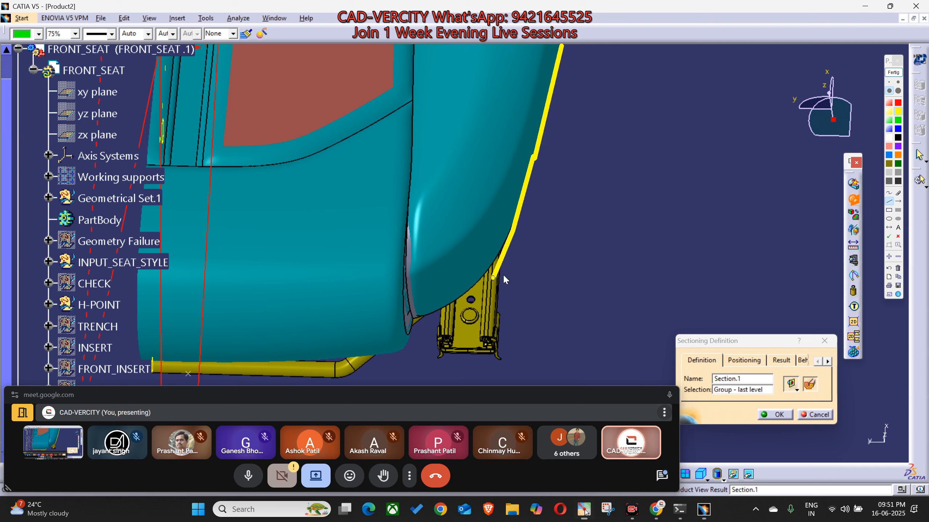
left_click(898, 104)
mouse_move(561, 45)
left_mouse_down()
mouse_move(513, 240)
mouse_move(488, 285)
mouse_move(435, 318)
left_mouse_up()
left_click_drag(435, 319, 413, 317)
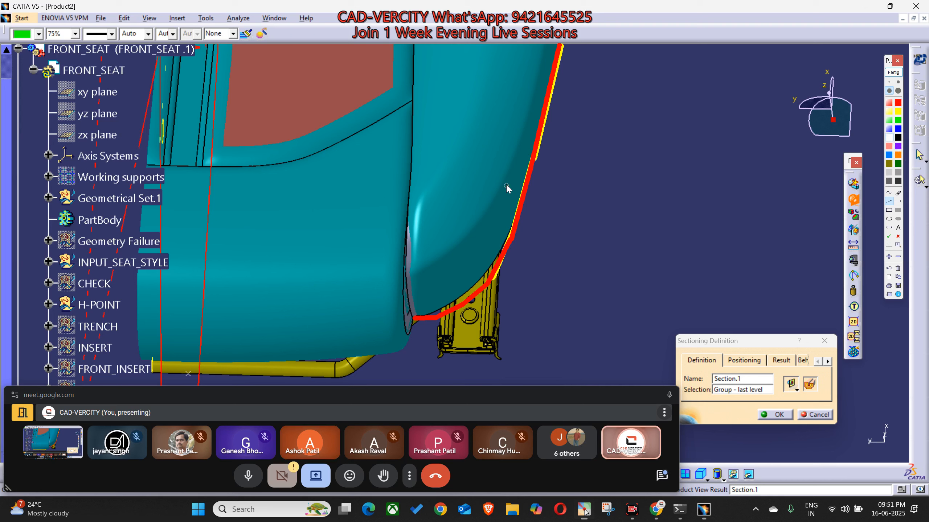
Outline and hatch in white the lower band of the side style surface above the red contour, and capture the area as a screenshot.
left_click_drag(513, 220, 506, 178)
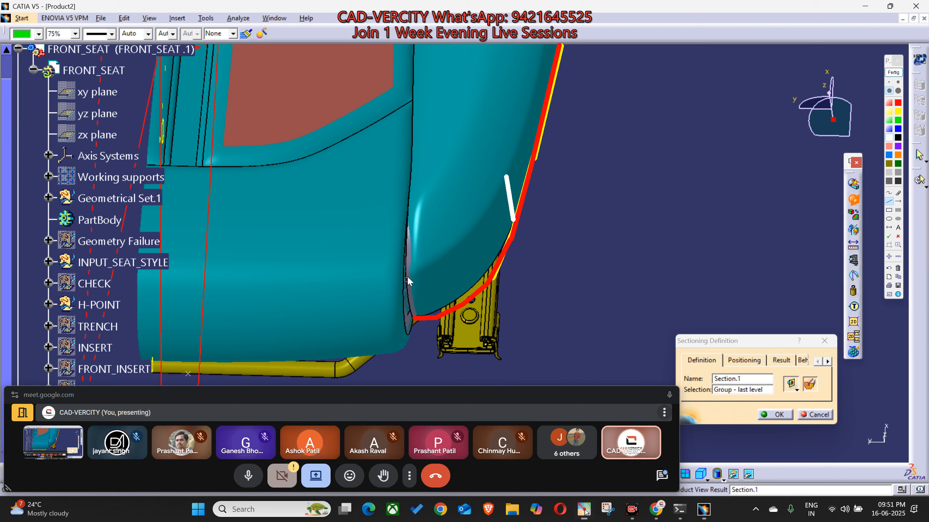
left_click_drag(414, 319, 410, 272)
left_click_drag(471, 235, 506, 178)
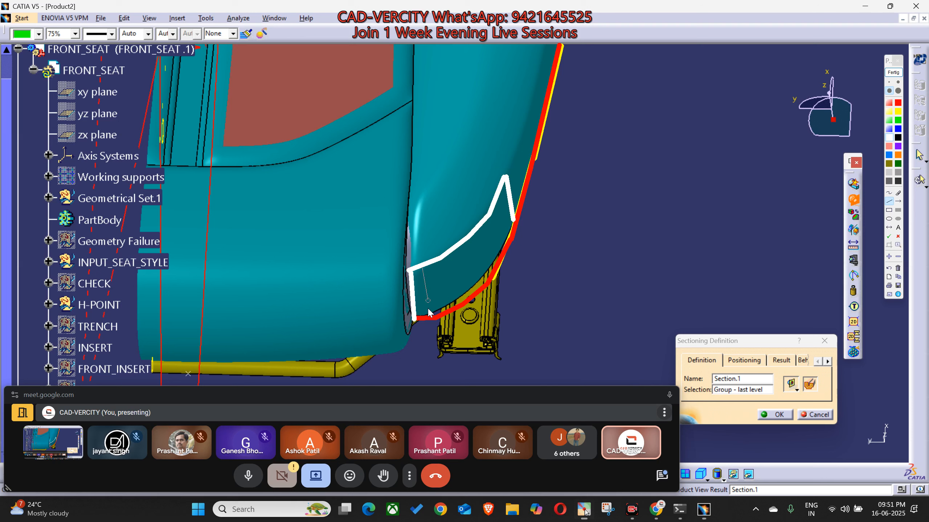
mouse_move(428, 317)
left_mouse_down()
mouse_move(423, 269)
mouse_move(446, 309)
mouse_move(438, 262)
mouse_move(464, 303)
left_mouse_up()
left_click_drag(475, 233, 482, 287)
left_click_drag(490, 218, 498, 259)
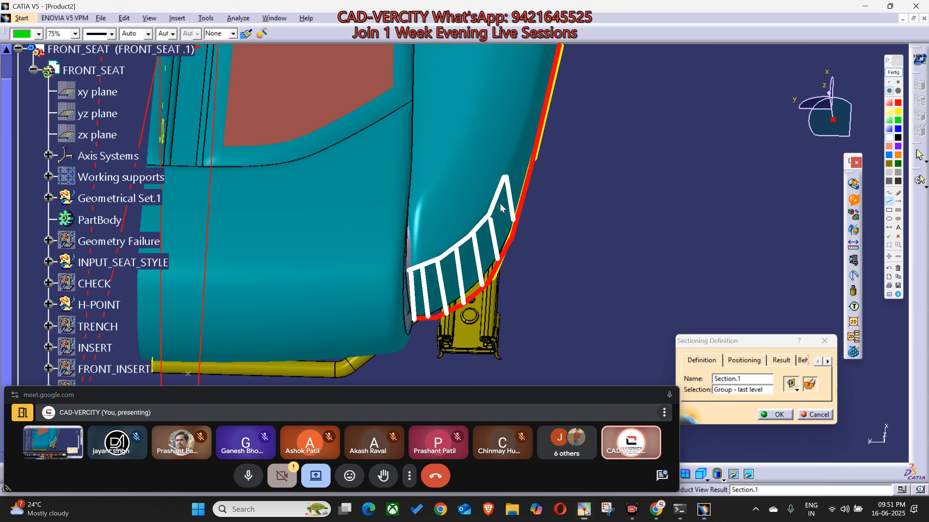
left_click_drag(499, 191, 508, 239)
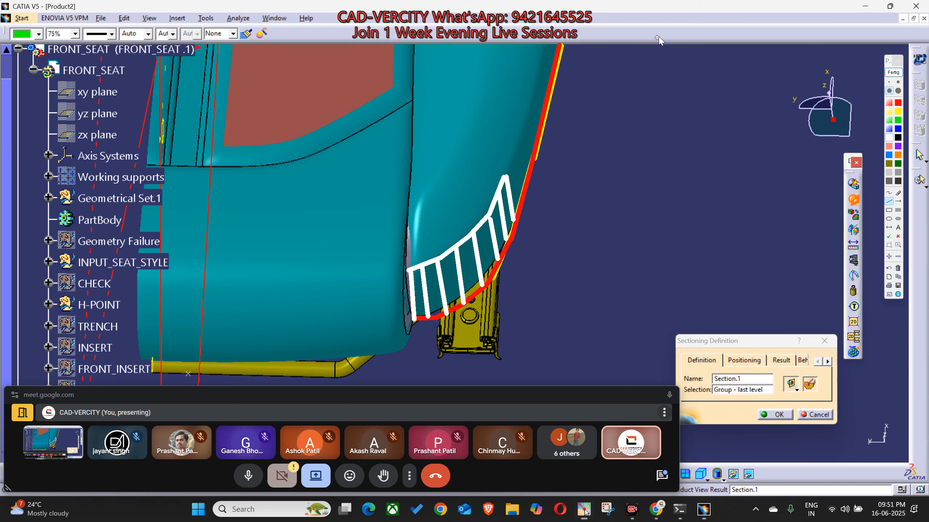
key("super+shift+s")
left_click_drag(660, 35, 193, 462)
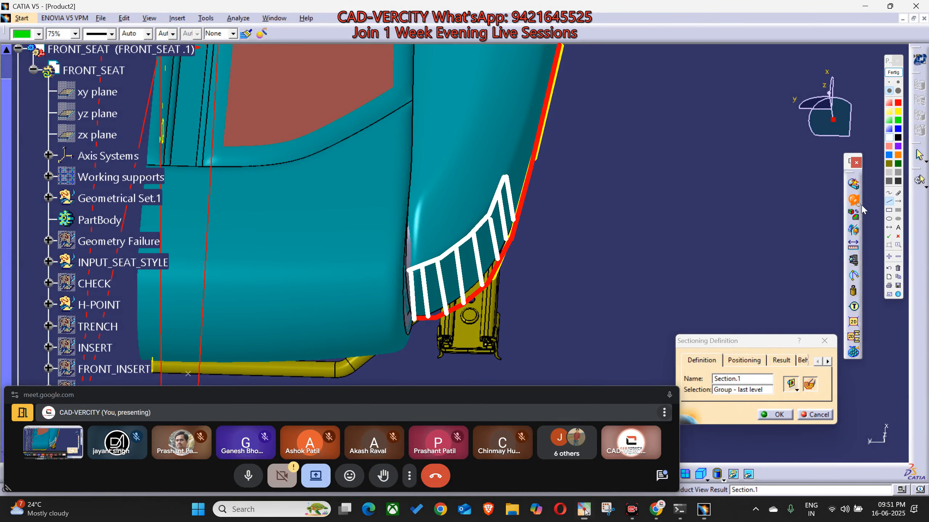
Draw two opposing green arrows across the gap between the style surface and the red contour, and label them "5mm" in white.
left_click(898, 201)
left_click(898, 82)
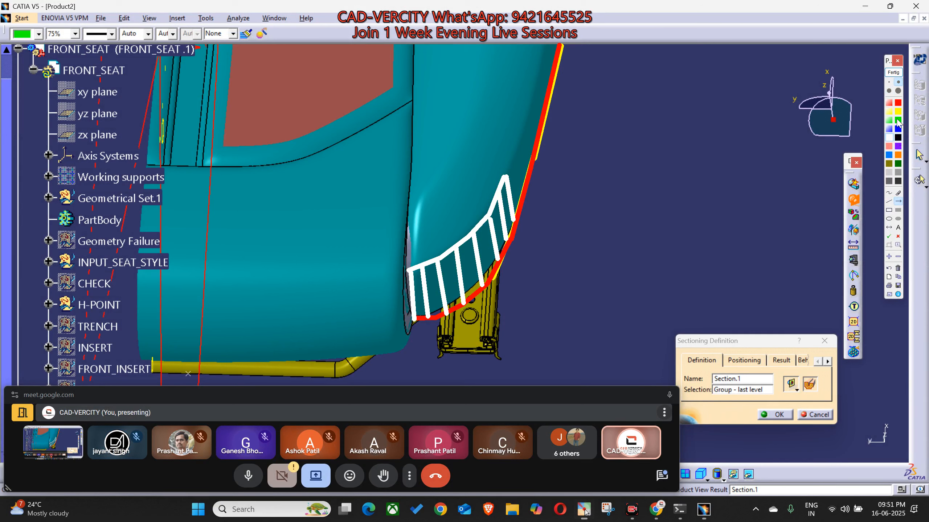
left_click_drag(463, 261, 476, 283)
left_click_drag(502, 325, 480, 294)
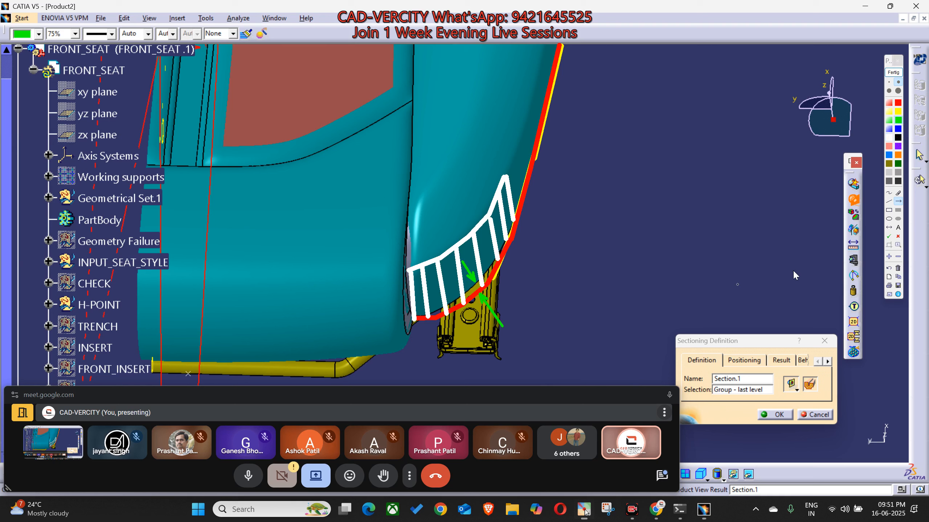
left_click(888, 92)
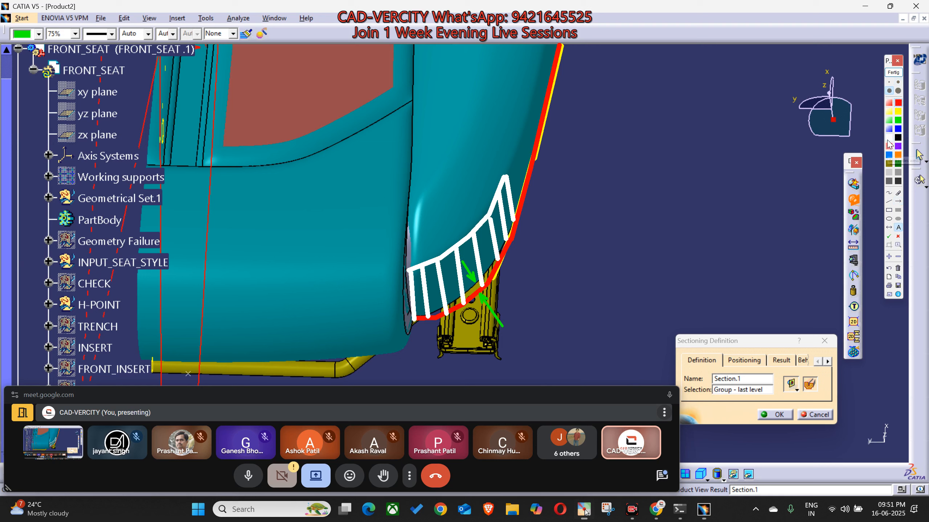
left_click(528, 307)
left_click(503, 298)
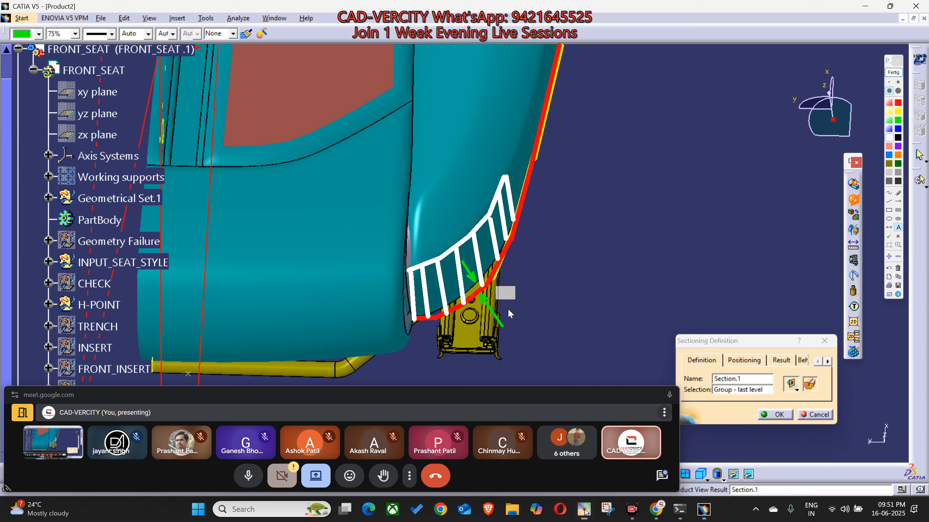
type("mm")
key("Return")
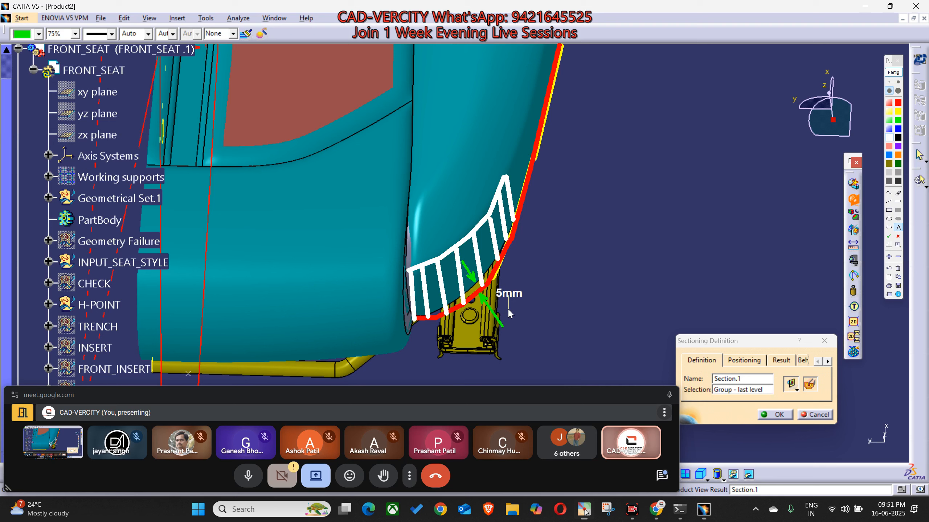
Capture the annotated seat view, send the image to the CAD-VERCITY ADVANCED group in WhatsApp, and return to CATIA.
left_click(602, 215)
key("super+shift+s")
left_click_drag(611, 41, 254, 430)
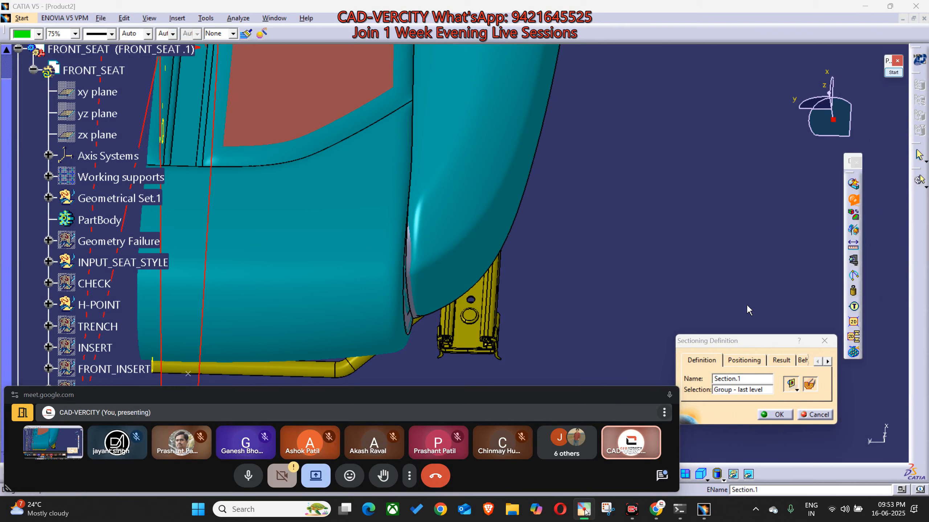
mouse_move(657, 511)
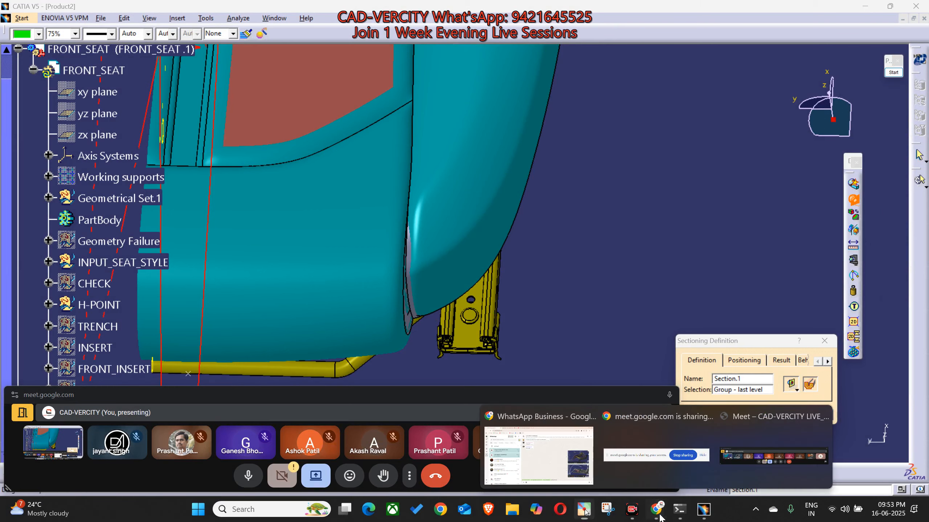
left_click(543, 445)
key("ctrl+v")
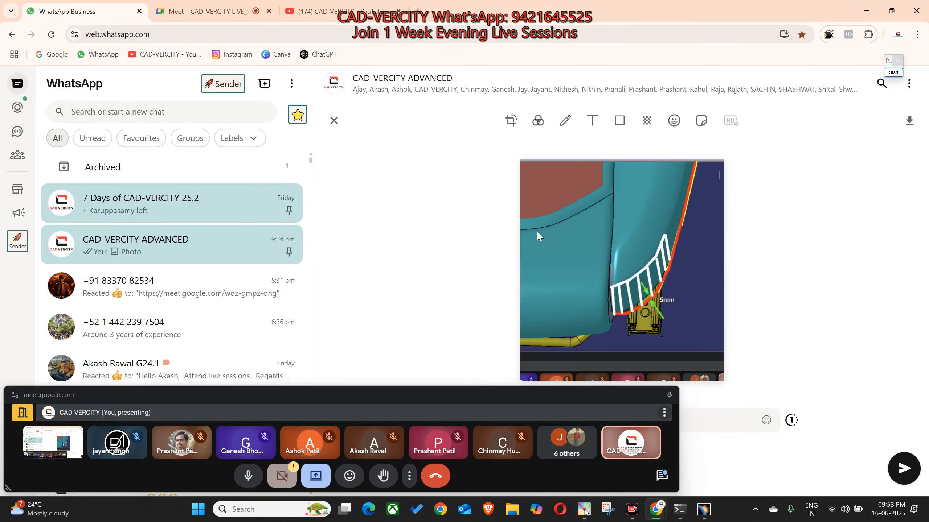
key("Return")
key("alt+Tab")
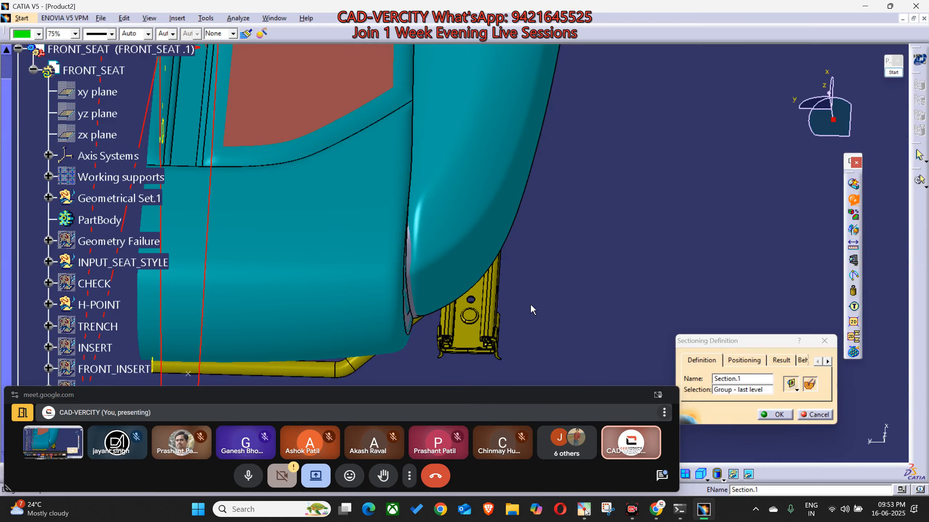
Confirm the Section.1 definition and open the FRONT_SEAT part in its own window.
middle_click_drag(532, 306, 449, 226)
middle_click_drag(466, 317, 538, 329)
left_click(784, 415)
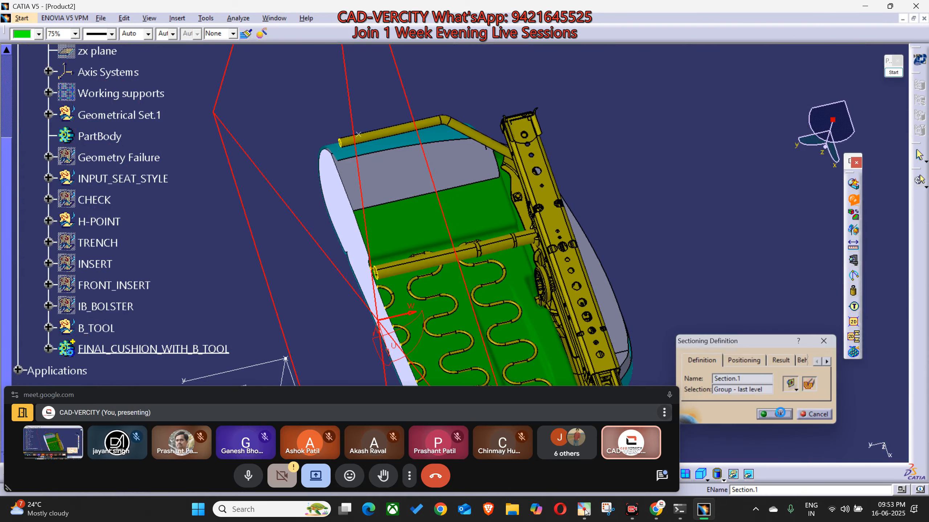
scroll(79, 191, "up", 2)
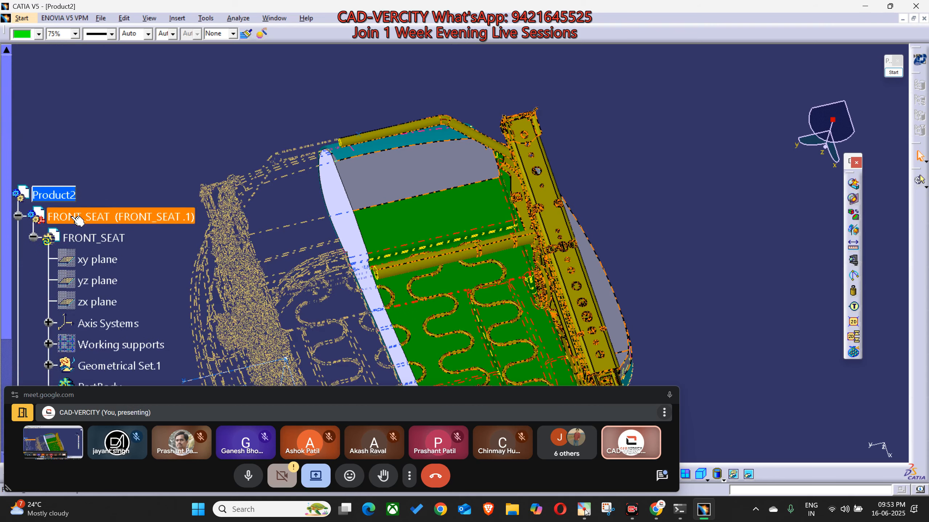
double_click(84, 227)
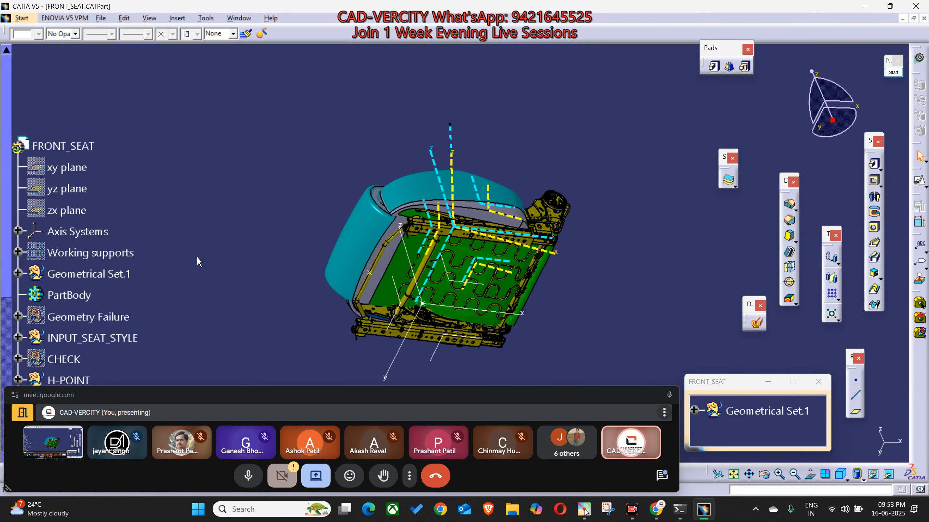
Hide Geometrical Set.1 and the INPUT_SEAT_STYLE geometrical set so only the cushion solid is displayed.
scroll(195, 245, "down", 2)
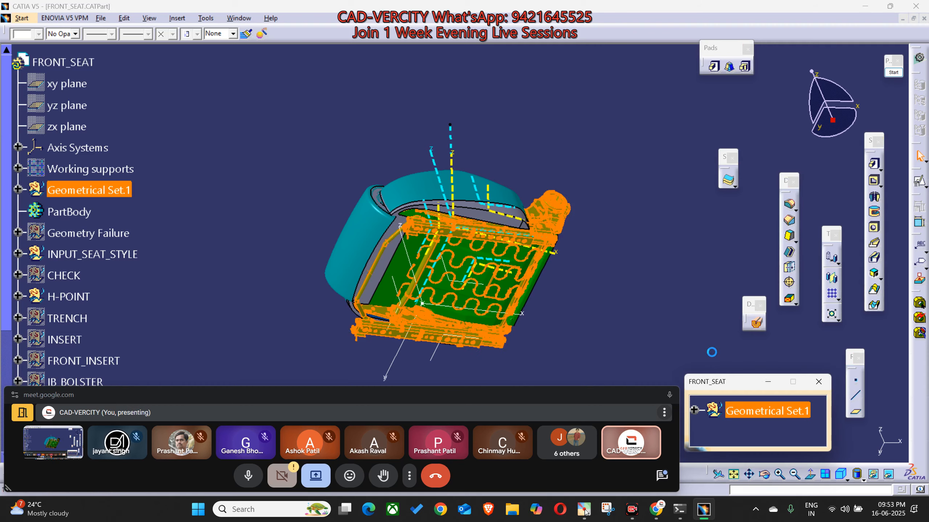
middle_click_drag(486, 219, 510, 85)
middle_click_drag(547, 321, 421, 97)
scroll(662, 257, "down", 1)
middle_click_drag(661, 257, 497, 230)
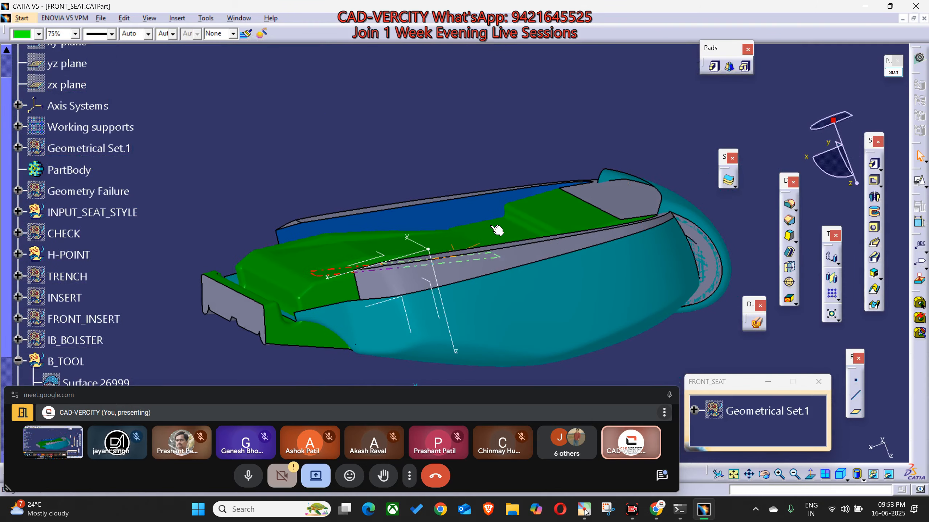
left_click(121, 214)
key("ctrl+h")
Fillet the two short corner edges on the cushion's underside flange with a 20 mm radius and the green recess's outline edges with 6 mm.
middle_click_drag(471, 296, 539, 317)
left_click(468, 215)
scroll(396, 309, "down", 3)
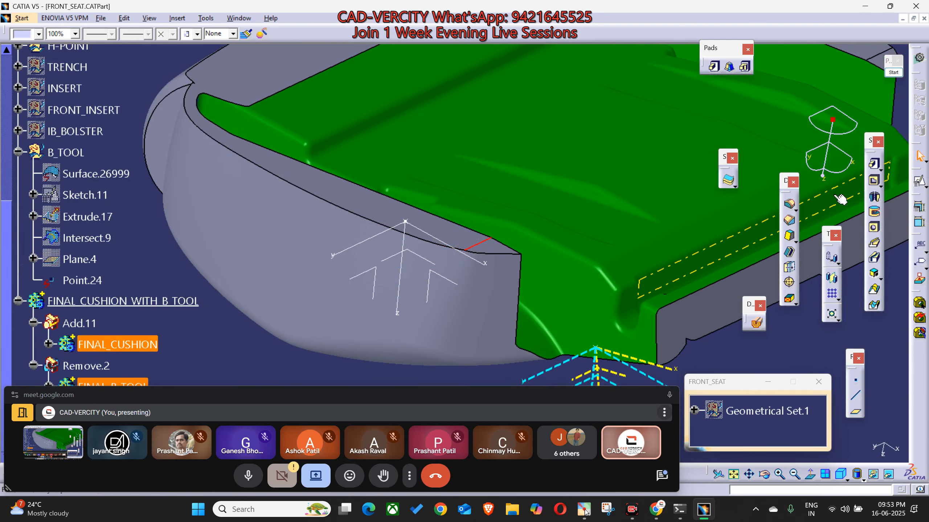
left_click(790, 205)
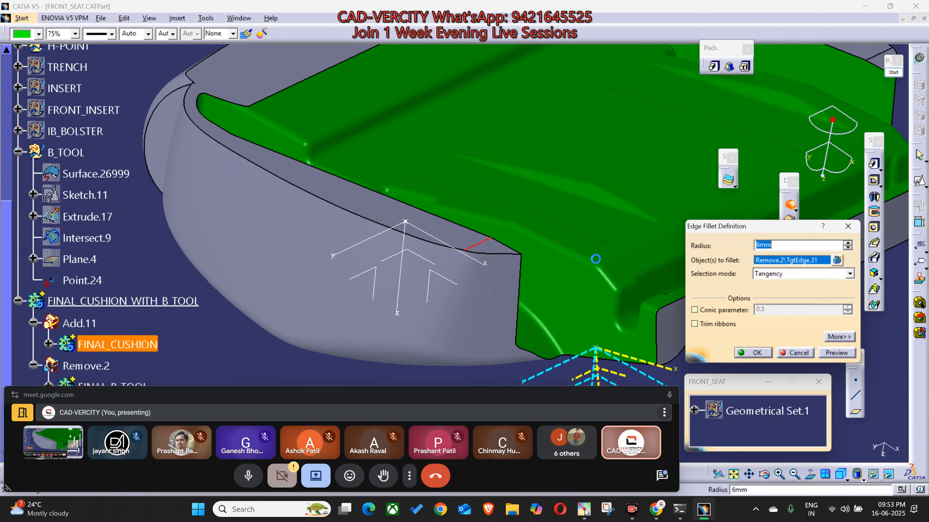
type("20")
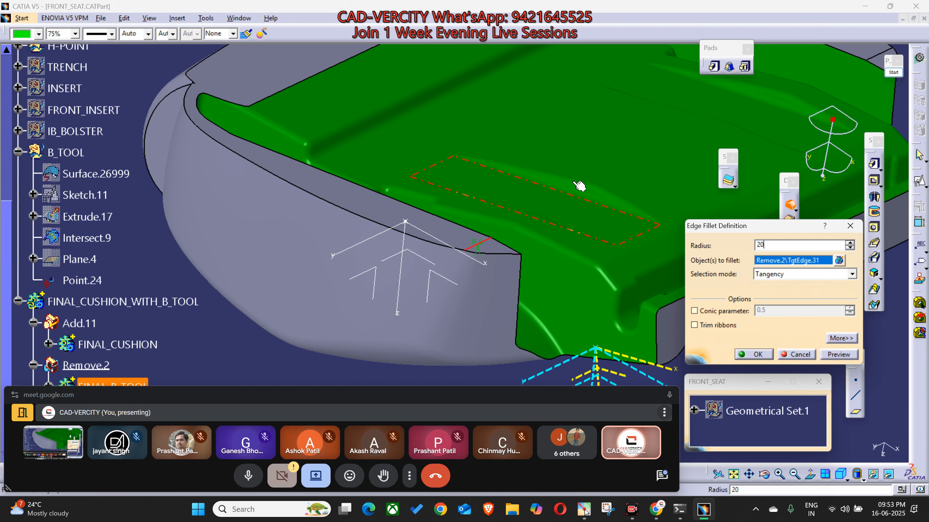
middle_click_drag(602, 264, 449, 286)
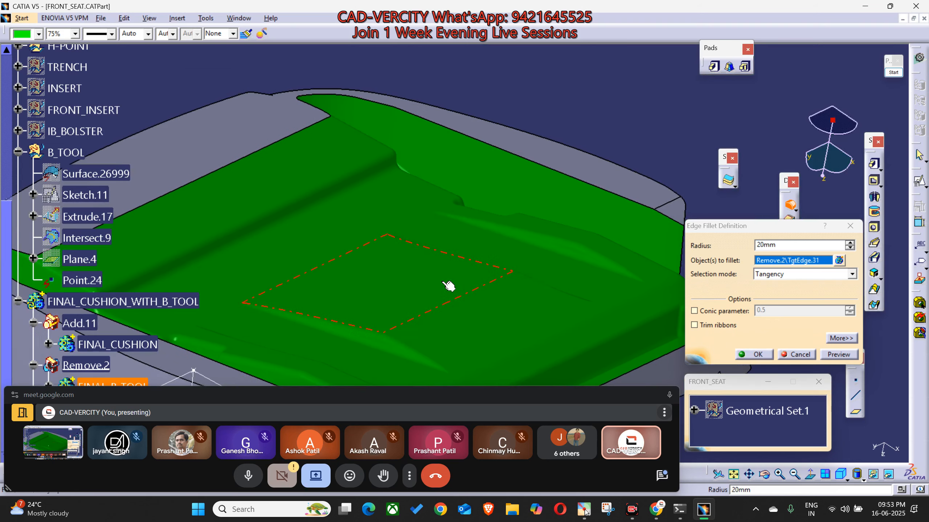
left_click(679, 205)
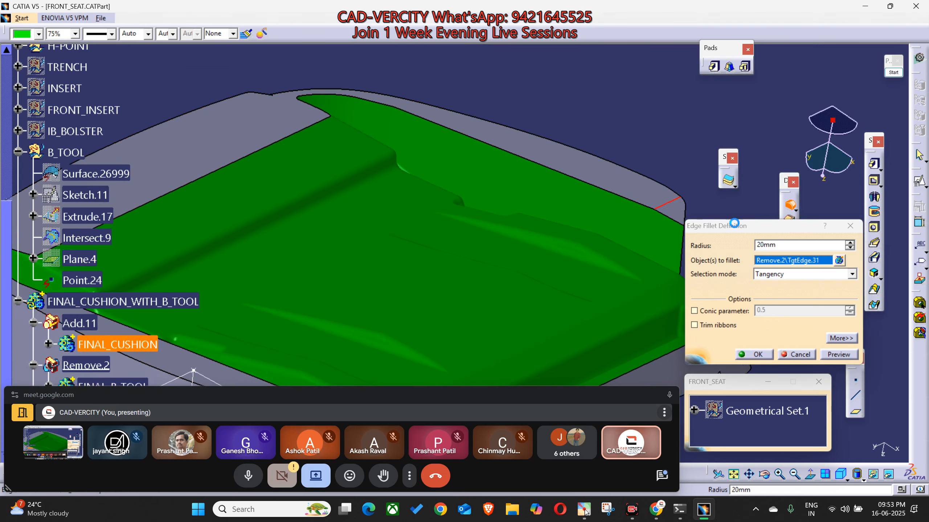
left_click(756, 354)
middle_click_drag(460, 284, 529, 212)
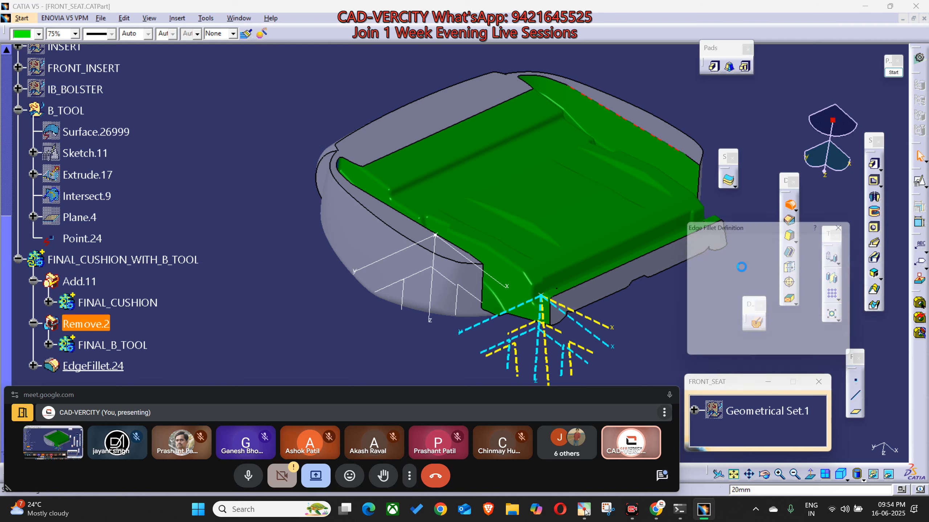
key("Escape")
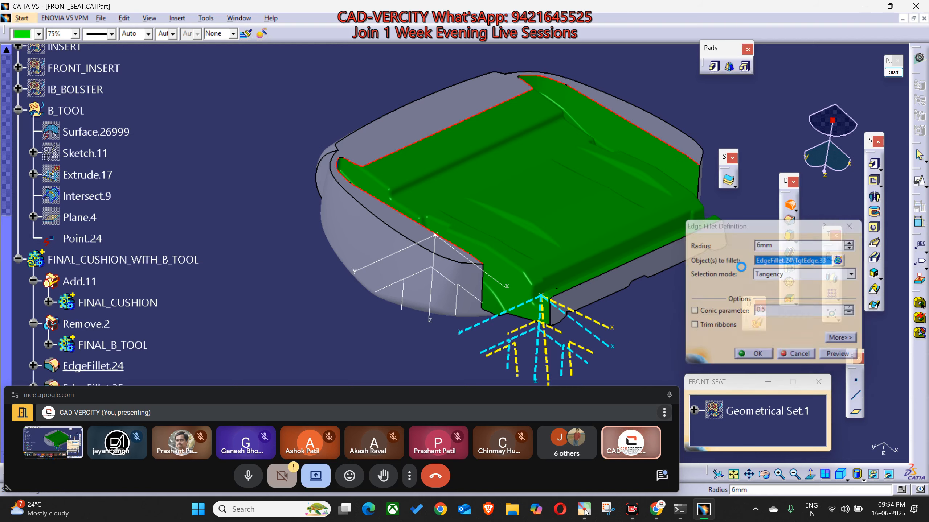
Orient the cushion upright and trace its lower boundary in white, including the green recess notch and the side's bottom edge.
middle_click_drag(530, 321, 513, 282)
middle_click_drag(579, 302, 569, 361, "ctrl")
left_click(893, 72)
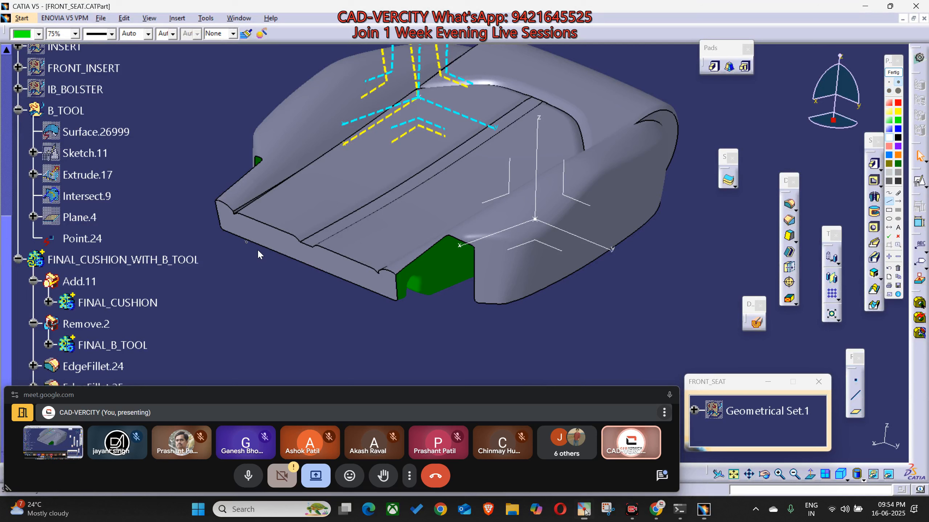
left_click_drag(287, 260, 288, 259)
left_click_drag(396, 297, 398, 283)
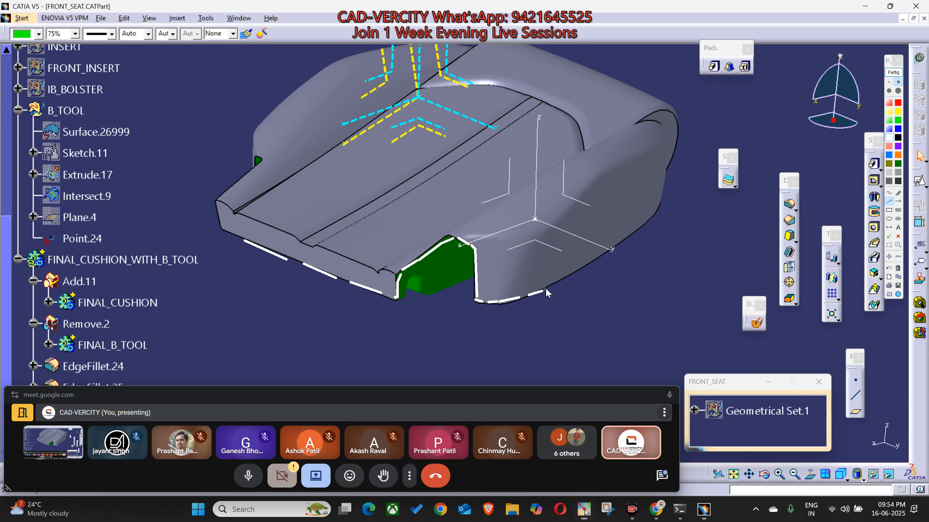
mouse_move(595, 262)
left_mouse_down()
mouse_move(633, 243)
mouse_move(663, 204)
left_mouse_up()
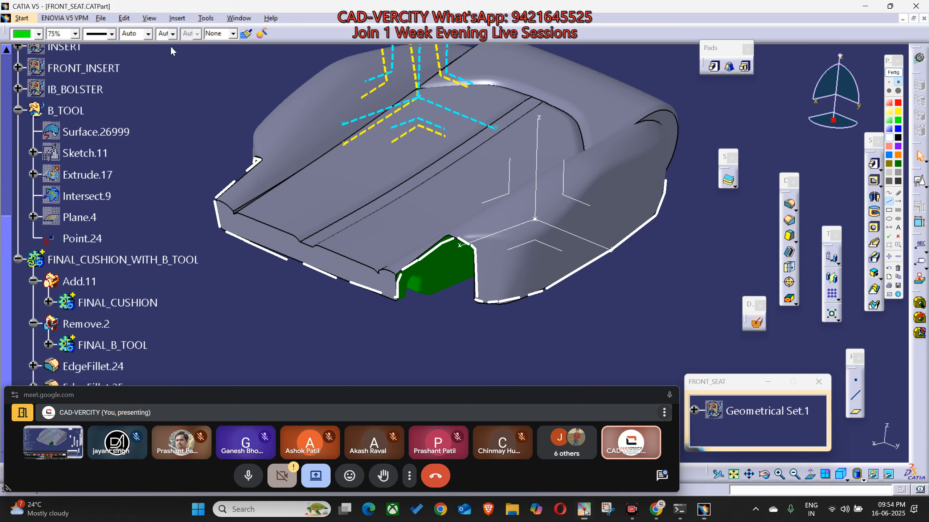
Capture the cushion view with its white boundary marks, clear the annotations, share the image with the CAD-VERCITY ADVANCED WhatsApp group, and return to CATIA.
key("super+shift+s")
left_click_drag(161, 43, 729, 384)
left_click(894, 73)
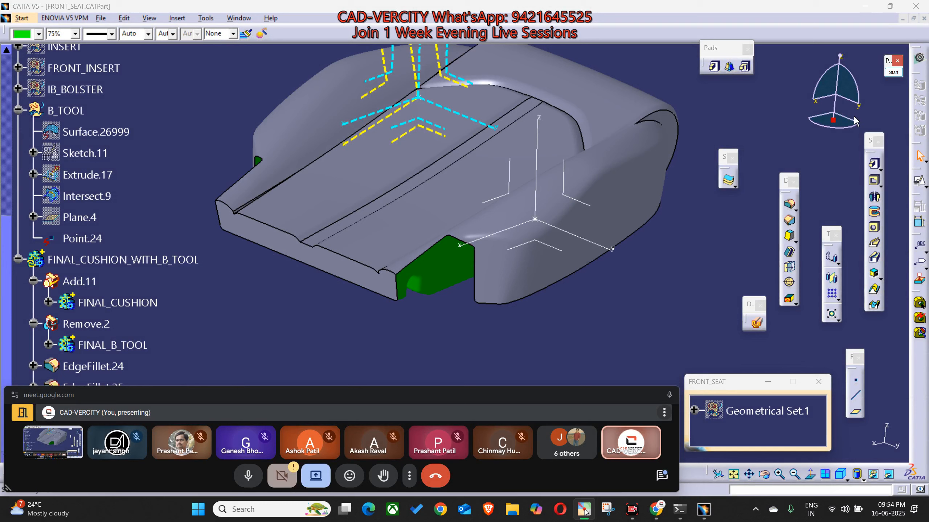
mouse_move(656, 509)
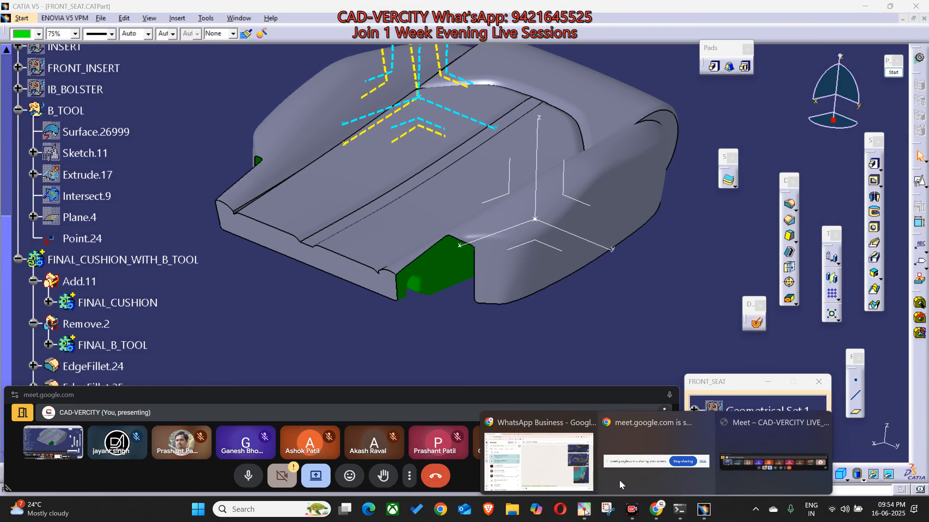
left_click(582, 450)
key("ctrl+v")
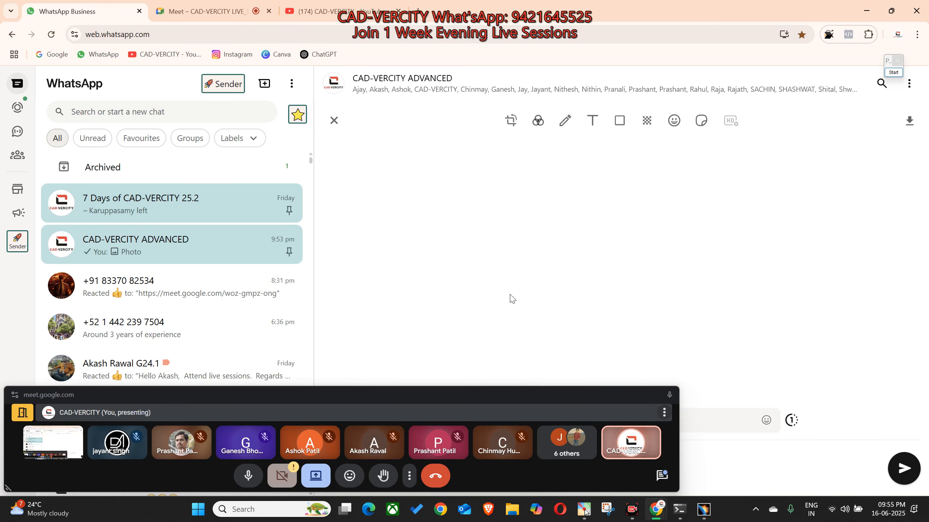
key("Return")
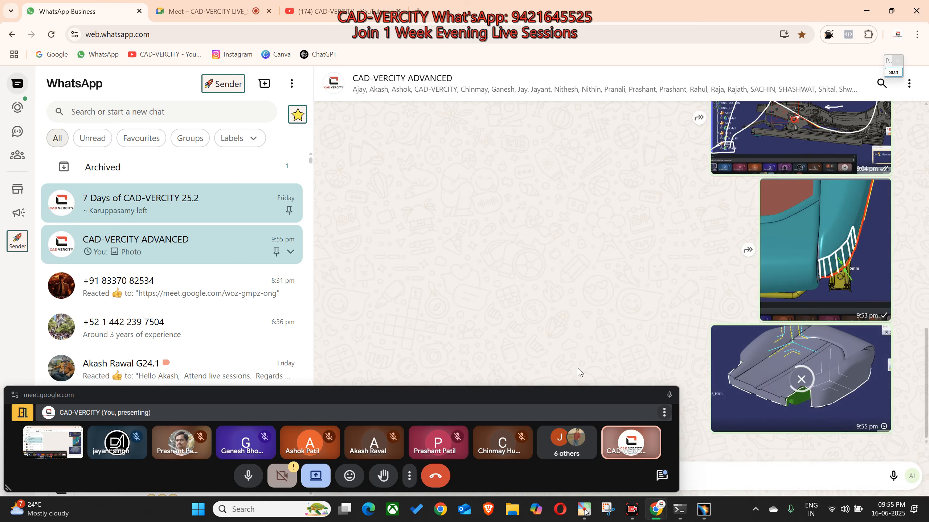
left_click(706, 511)
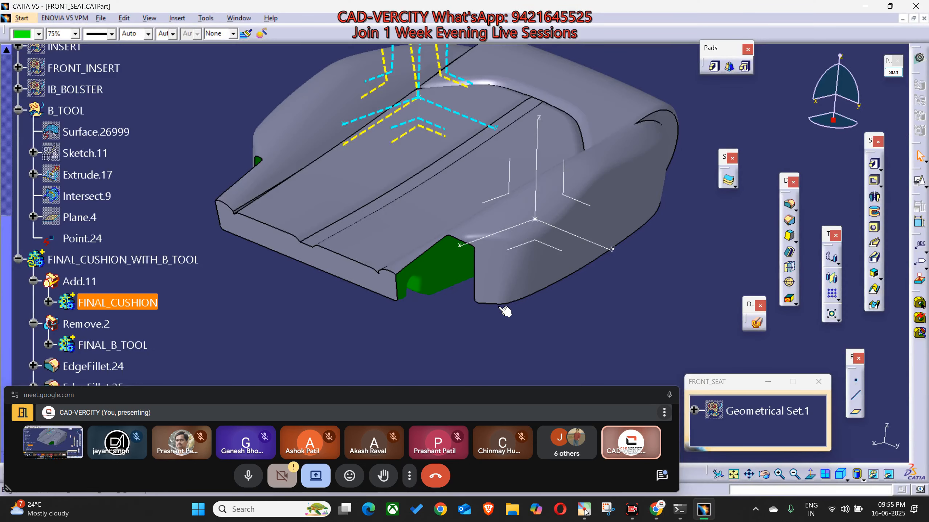
Examine the green recess on the cushion's underside, shifting the meeting bar down to uncover more of the model.
middle_click_drag(504, 311, 532, 416)
middle_click_drag(476, 207, 562, 258)
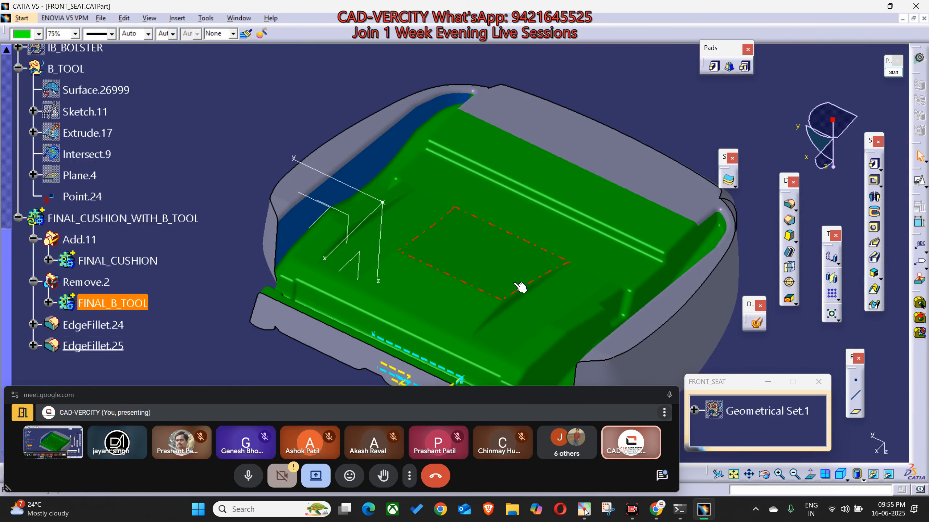
middle_click_drag(521, 286, 501, 240)
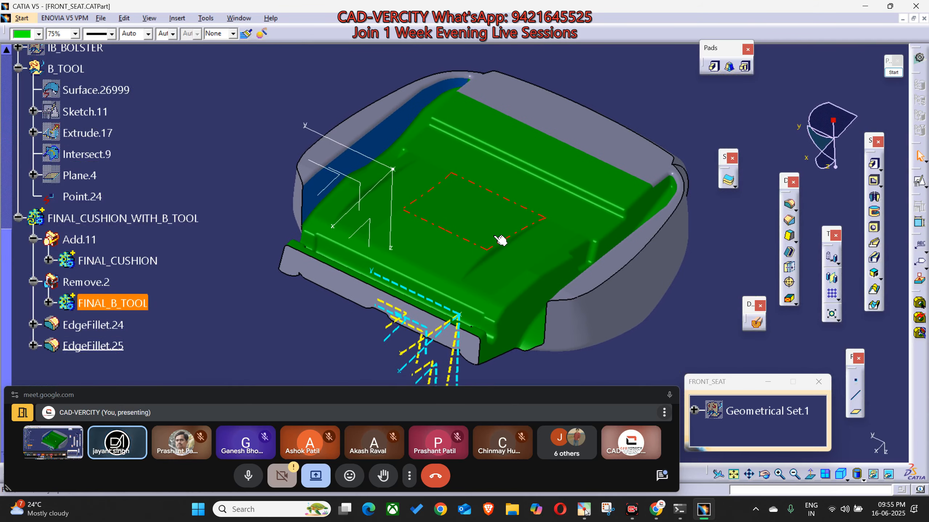
left_click_drag(489, 401, 473, 436)
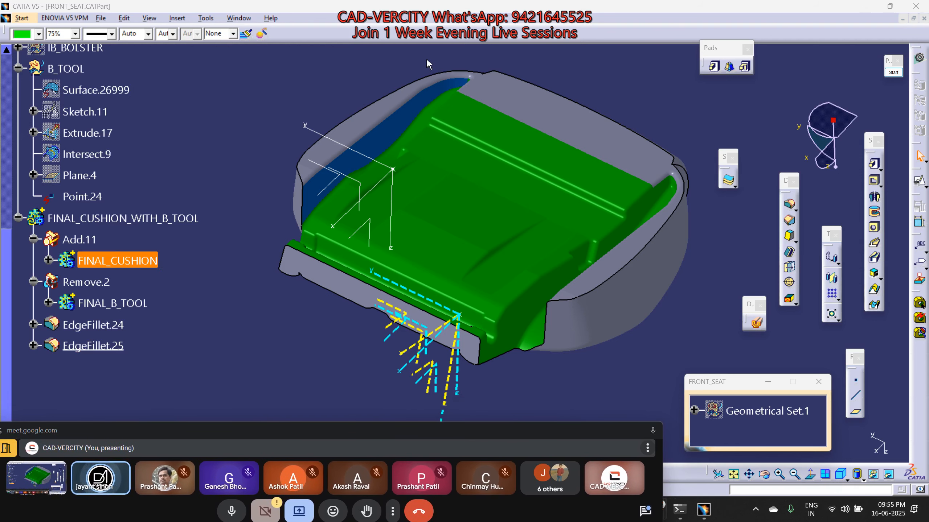
left_click(845, 510)
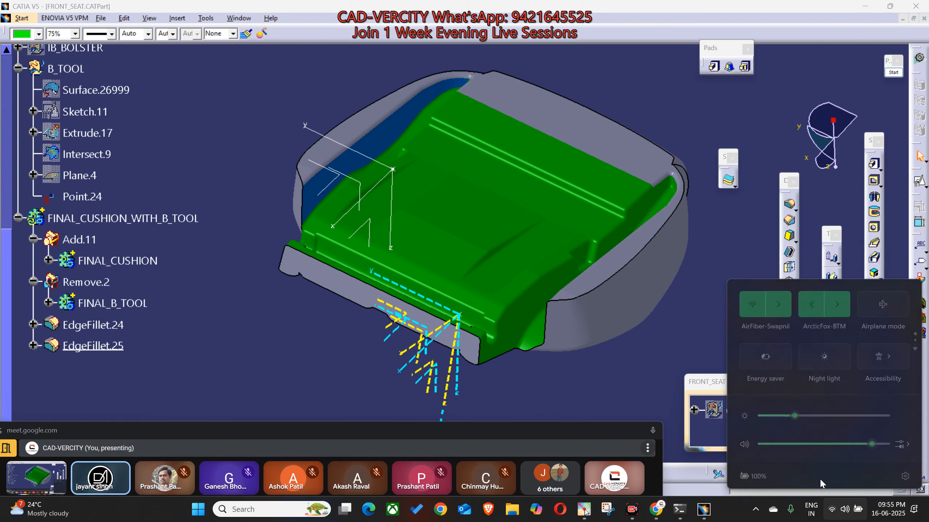
left_click(726, 248)
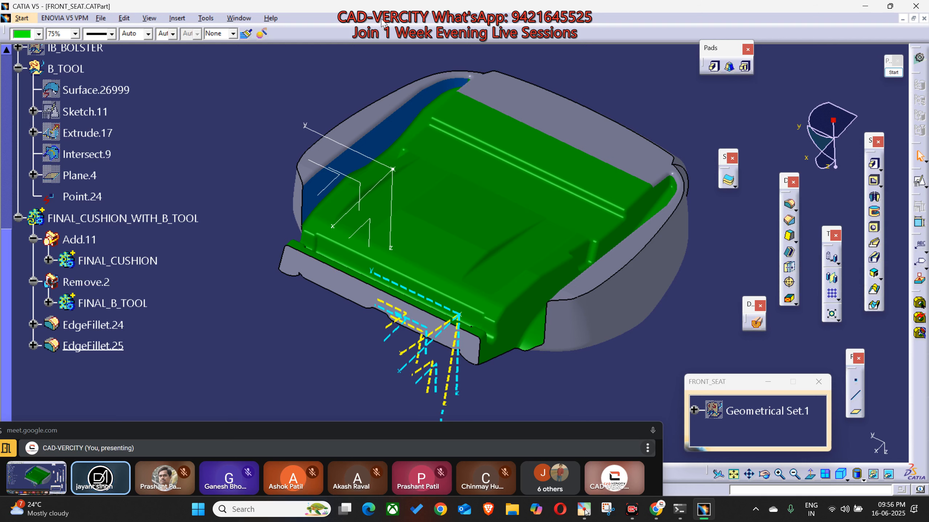
Examine the cushion solid from its seating side and its underside, comparing the outer surfaces with the green recess.
middle_click_drag(390, 66, 399, 193)
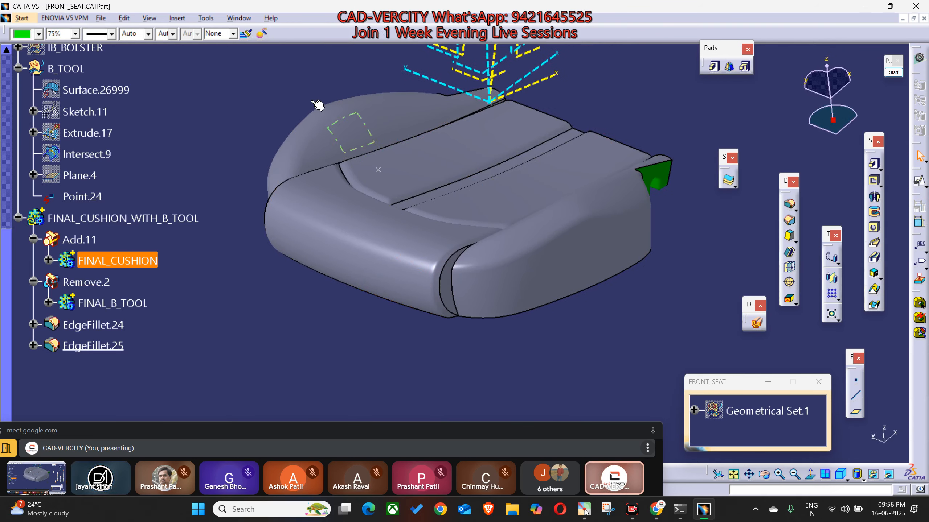
left_click_drag(303, 88, 397, 224)
mouse_move(514, 238)
middle_mouse_down()
mouse_move(567, 294)
mouse_move(574, 278)
mouse_move(543, 322)
middle_mouse_up()
mouse_move(585, 295)
middle_mouse_down()
mouse_move(508, 320)
mouse_move(516, 274)
mouse_move(560, 183)
middle_mouse_up()
middle_click_drag(493, 313, 439, 110)
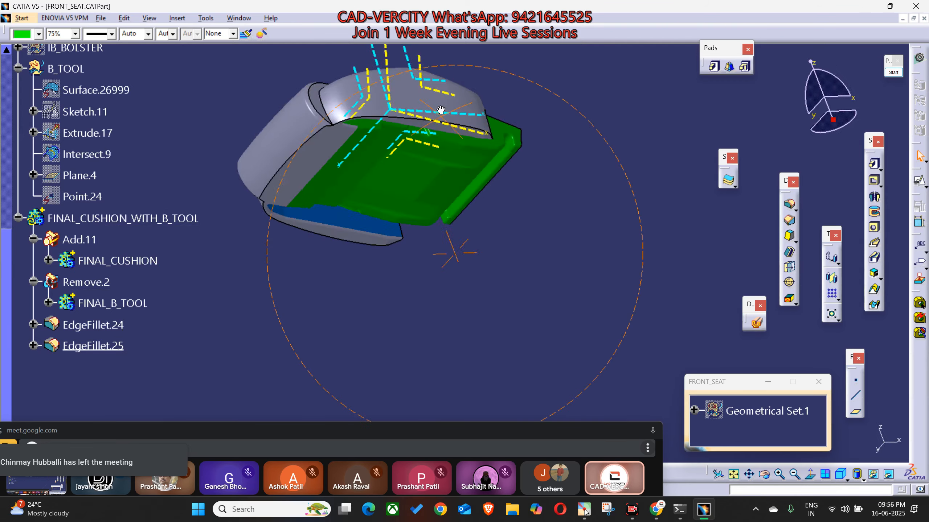
middle_click_drag(490, 202, 553, 205)
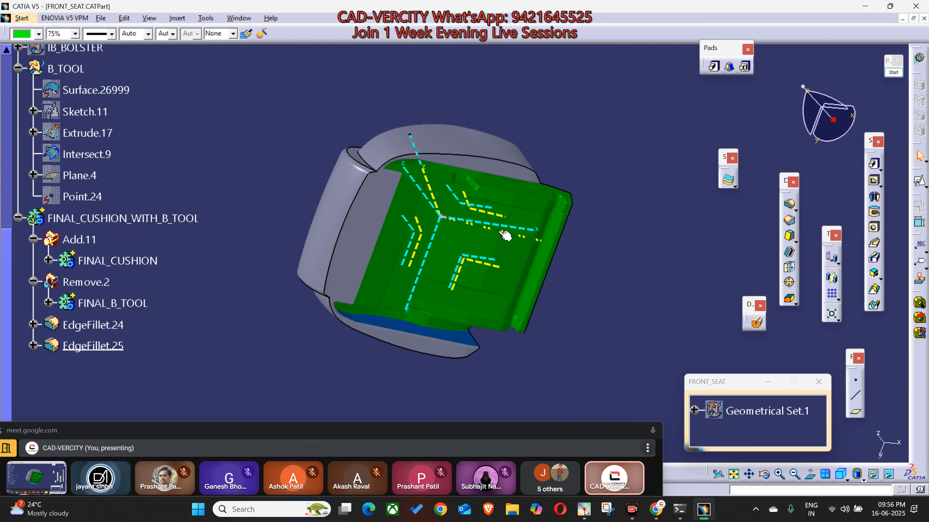
middle_click_drag(505, 236, 274, 295)
middle_click_drag(502, 212, 524, 215)
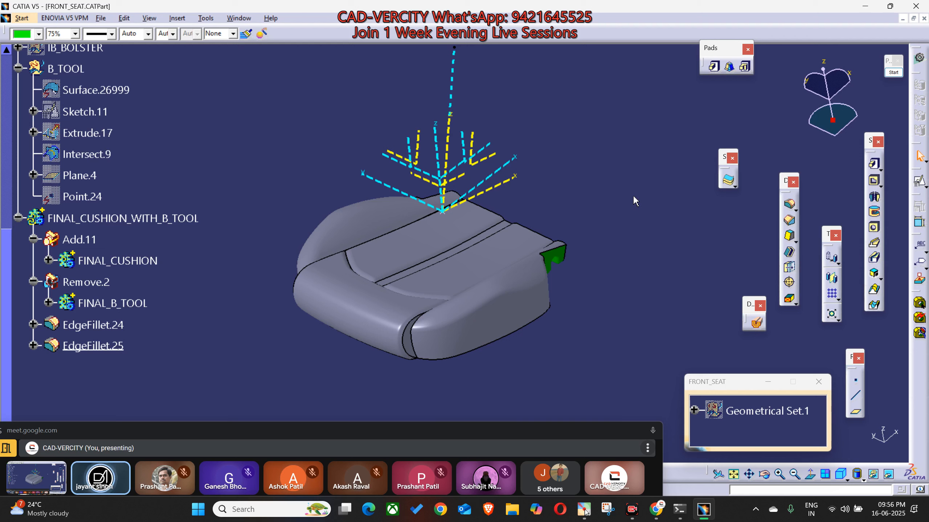
Define FINAL_B_TOOL as the in-work object so only the B-tool solid is displayed, and view it from above.
middle_click_drag(538, 318, 548, 283)
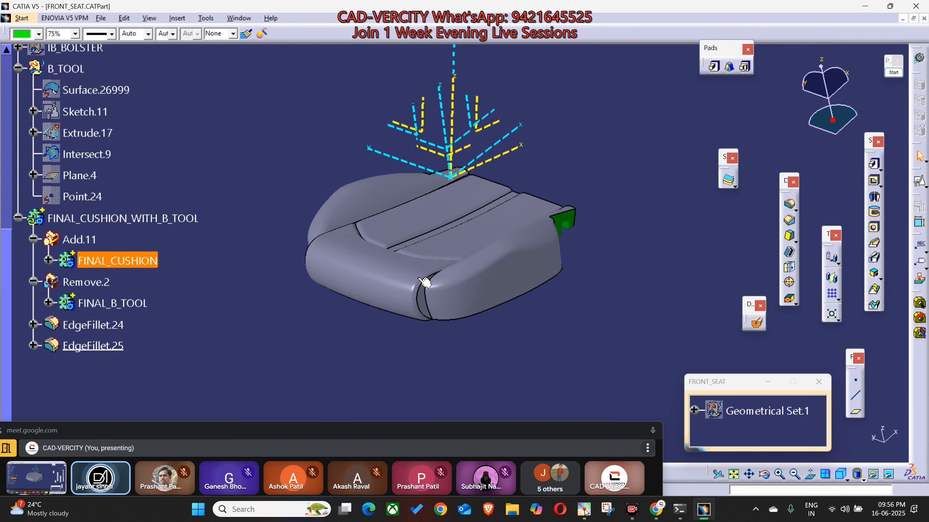
key("f")
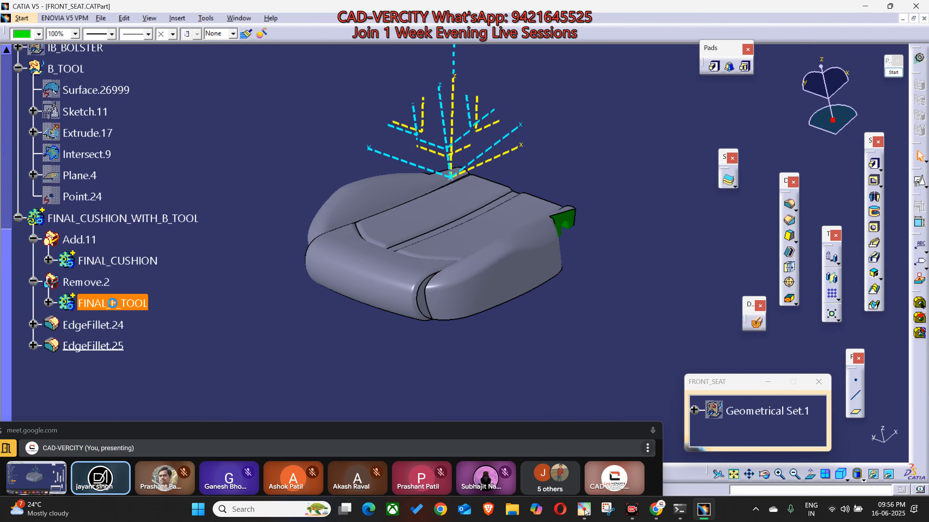
left_click(319, 324)
middle_click_drag(500, 208, 487, 284)
key("ctrl+h")
middle_click_drag(410, 250, 493, 297)
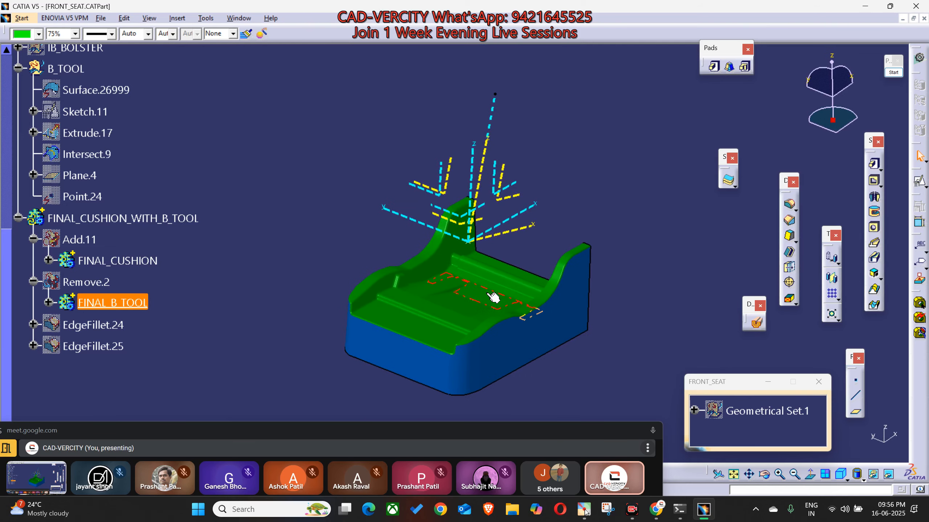
Annotate the B-tool with a white lower mould box in straight lines: upper outline, vertical corner edges and bottom edges.
left_click(892, 73)
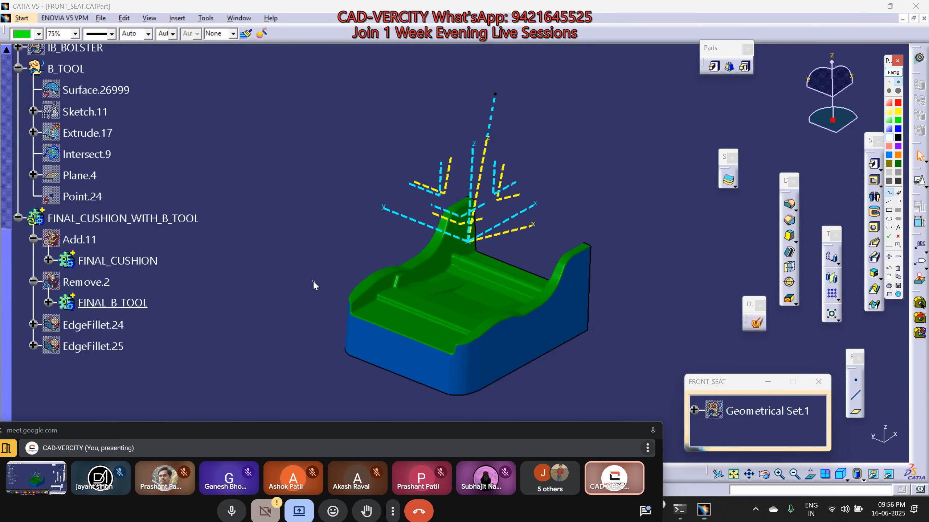
mouse_move(309, 286)
left_mouse_down()
mouse_move(347, 245)
mouse_move(449, 191)
mouse_move(472, 190)
left_mouse_up()
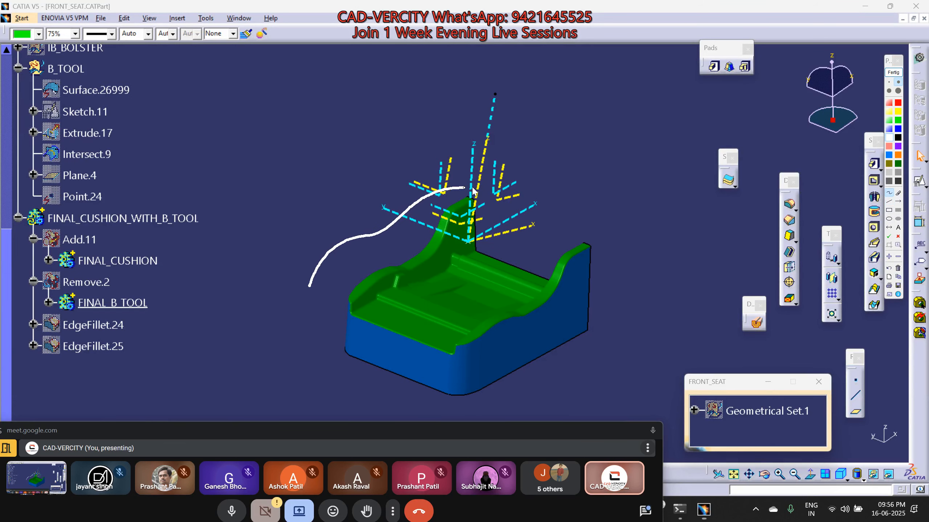
left_click(899, 83)
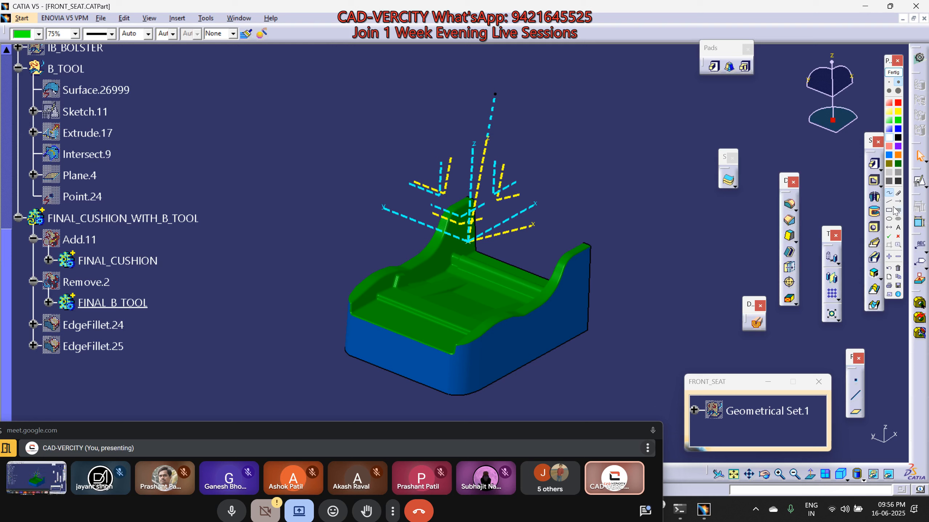
left_click(888, 201)
left_click_drag(417, 236, 387, 256)
left_click_drag(286, 307, 286, 307)
mouse_move(286, 307)
left_mouse_down()
mouse_move(372, 349)
mouse_move(474, 364)
mouse_move(470, 374)
mouse_move(618, 300)
mouse_move(569, 286)
left_mouse_up()
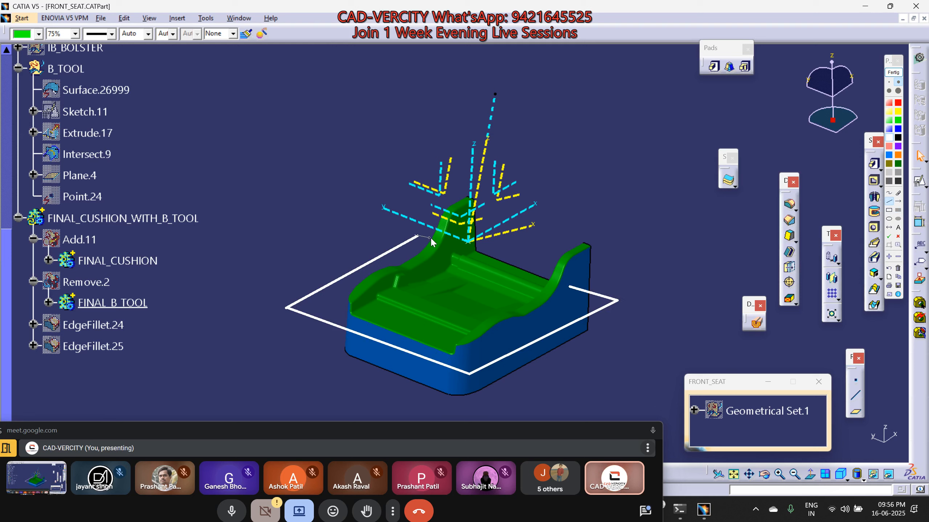
left_click_drag(325, 361, 471, 402)
left_click_drag(470, 401, 476, 364)
mouse_move(472, 398)
left_mouse_down()
mouse_move(617, 321)
mouse_move(615, 302)
left_mouse_up()
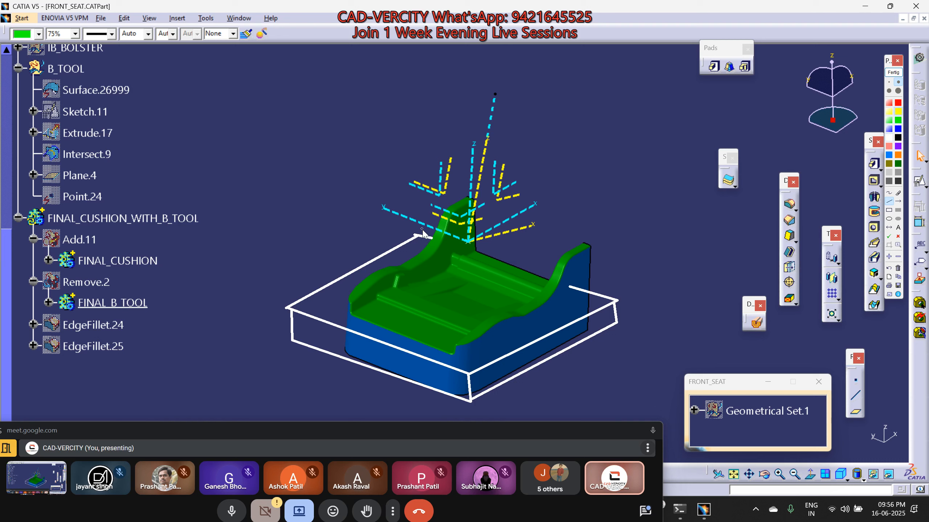
Draw an open, tilted mould lid in yellow lines above the white box, with a freehand cavity outline inside it.
mouse_move(422, 233)
left_mouse_down()
mouse_move(320, 87)
mouse_move(316, 110)
left_mouse_up()
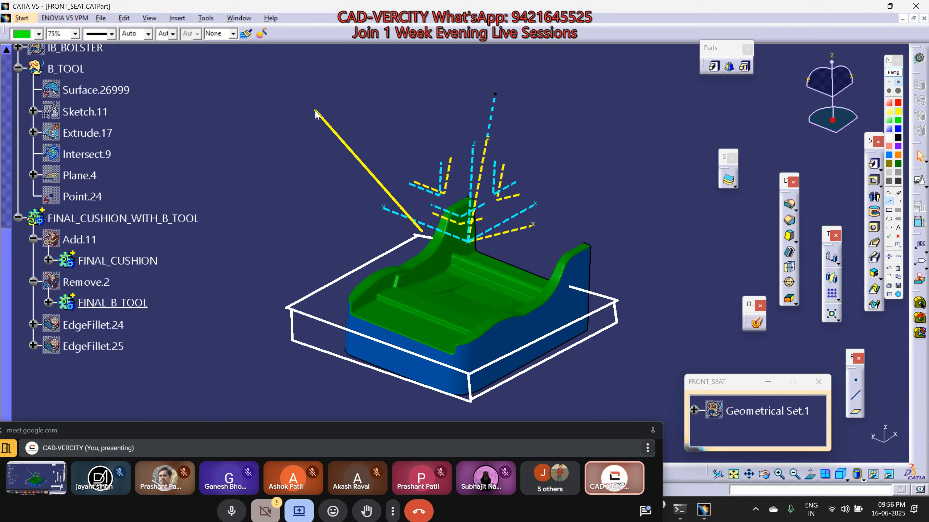
left_click(548, 168)
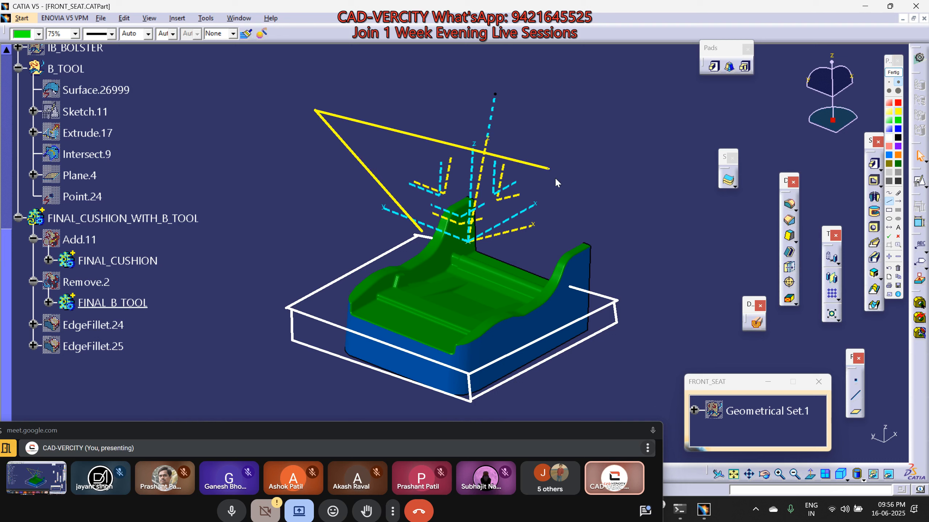
left_click(615, 301)
left_click_drag(389, 67, 378, 73)
left_click_drag(378, 73, 612, 124)
left_click_drag(613, 124, 548, 167)
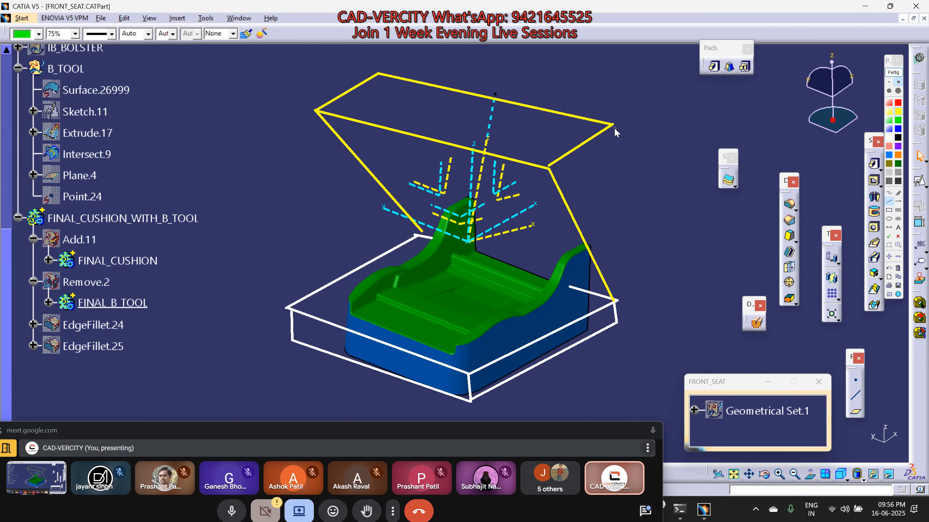
left_click(670, 264)
left_click(615, 301)
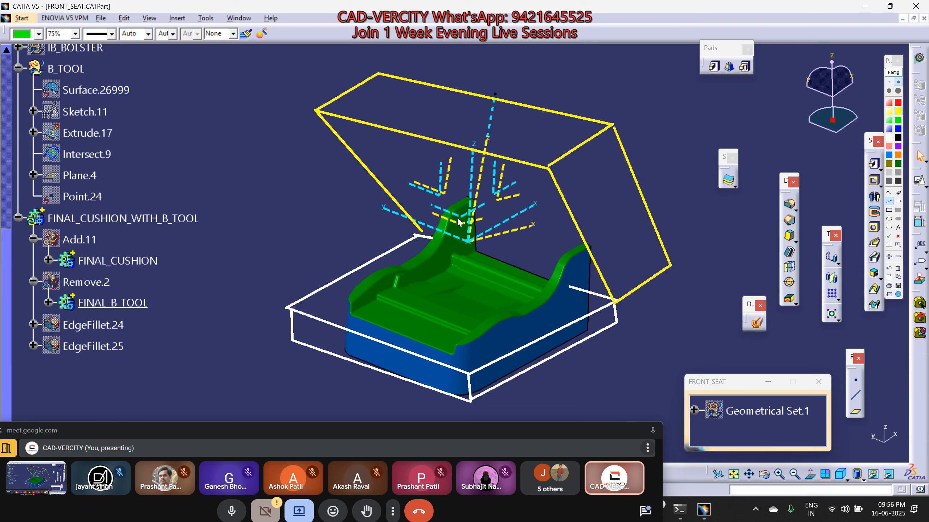
mouse_move(495, 229)
left_mouse_down()
mouse_move(554, 258)
mouse_move(545, 229)
mouse_move(553, 191)
mouse_move(503, 165)
mouse_move(388, 150)
left_mouse_up()
left_click(889, 194)
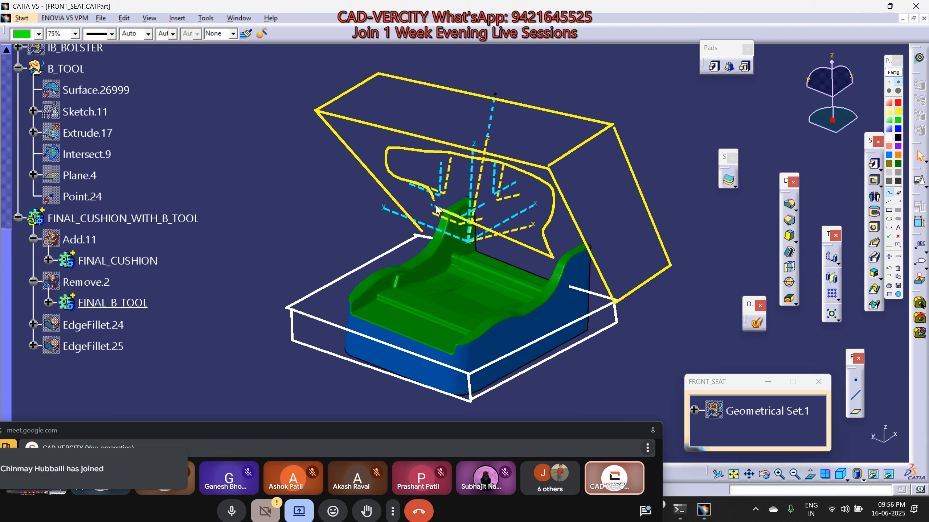
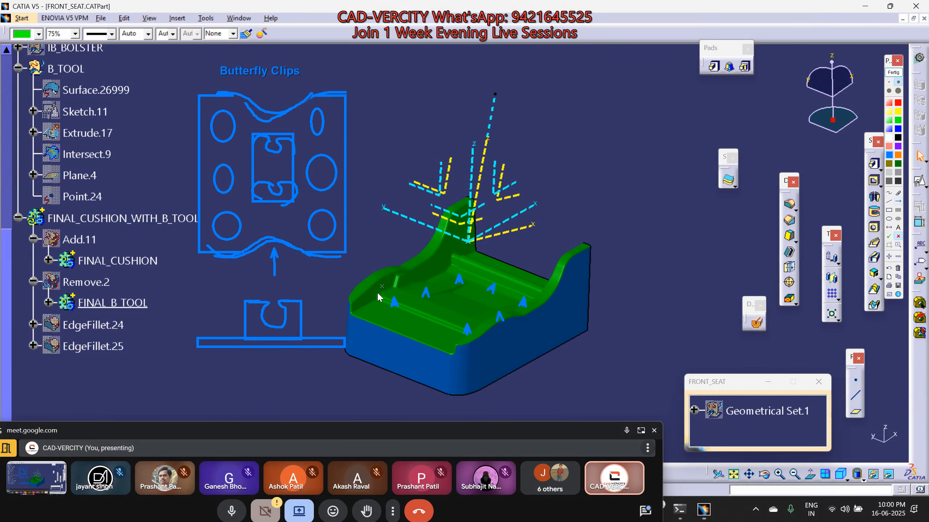
Mark the blue clip positions on the B-tool's green surface with red crosses and capture the annotated view with the Butterfly Clips sketch.
left_click(394, 298)
left_click(426, 286)
left_click(466, 323)
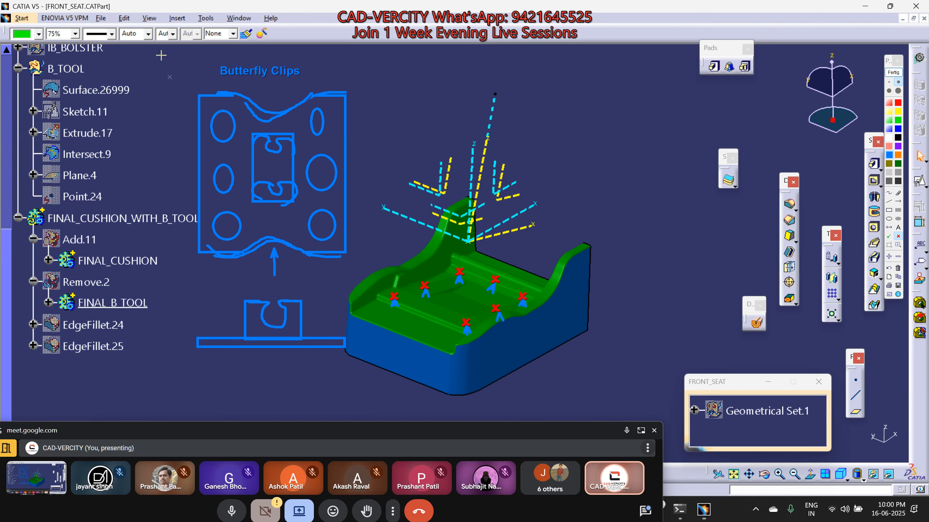
key("super+shift+s")
left_click_drag(159, 48, 651, 422)
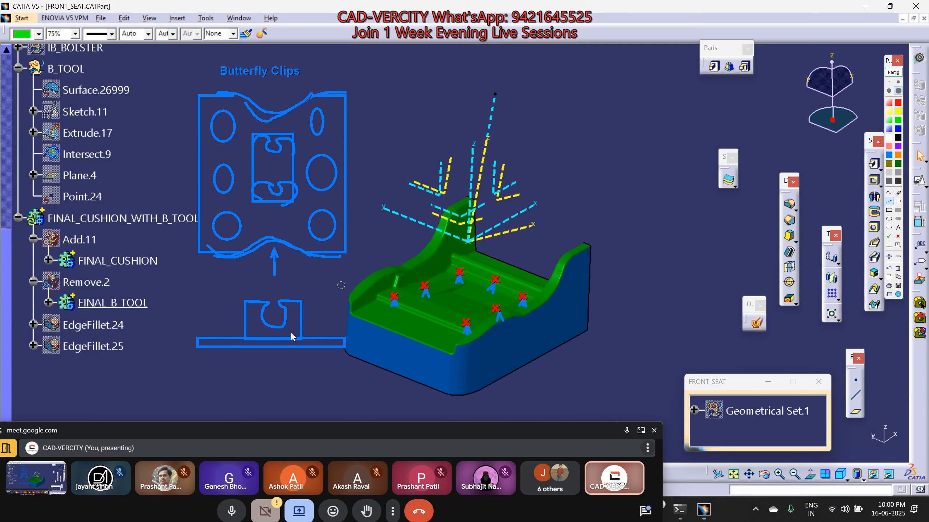
Fill the hook opening in the clip's side view with a yellow wire section and add the yellow label "Wire" beside it.
mouse_move(278, 325)
left_mouse_down()
mouse_move(270, 312)
mouse_move(275, 323)
left_mouse_up()
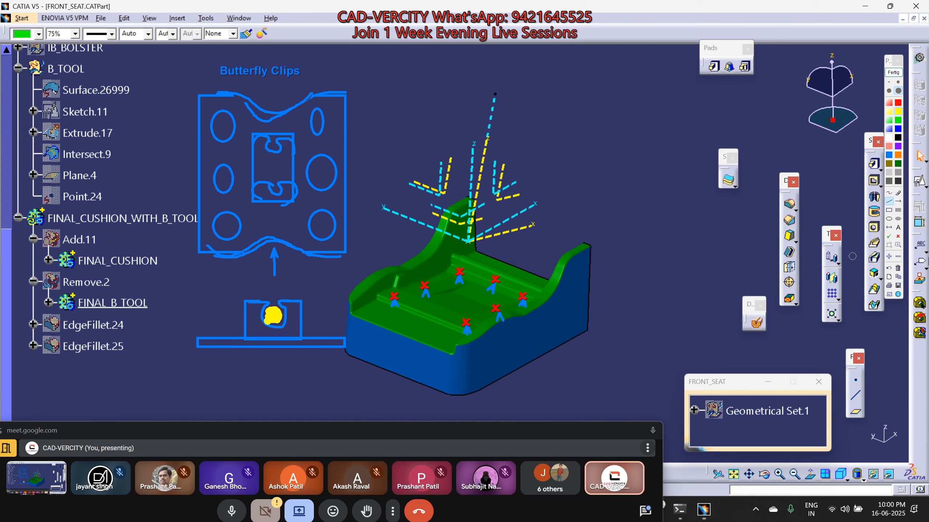
key("super+shift+s")
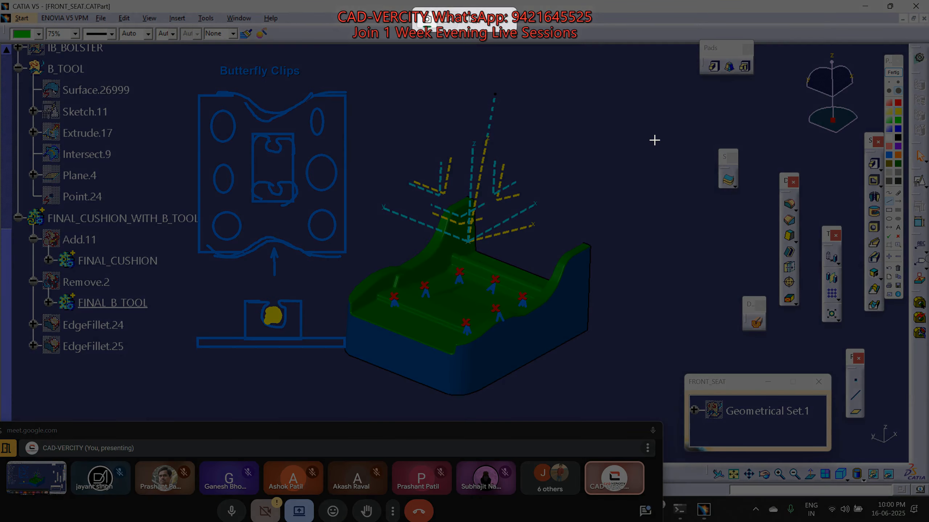
key("Escape")
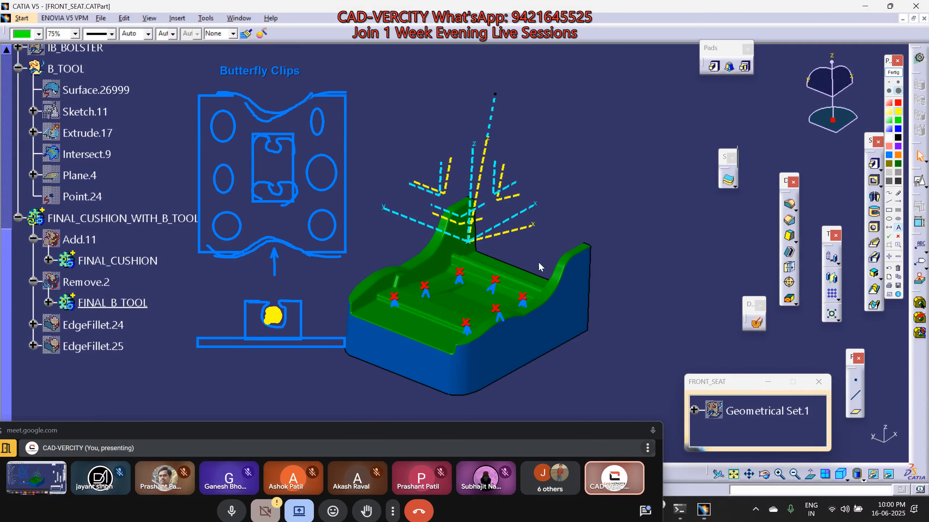
left_click(265, 381)
left_click(890, 91)
left_click(326, 291)
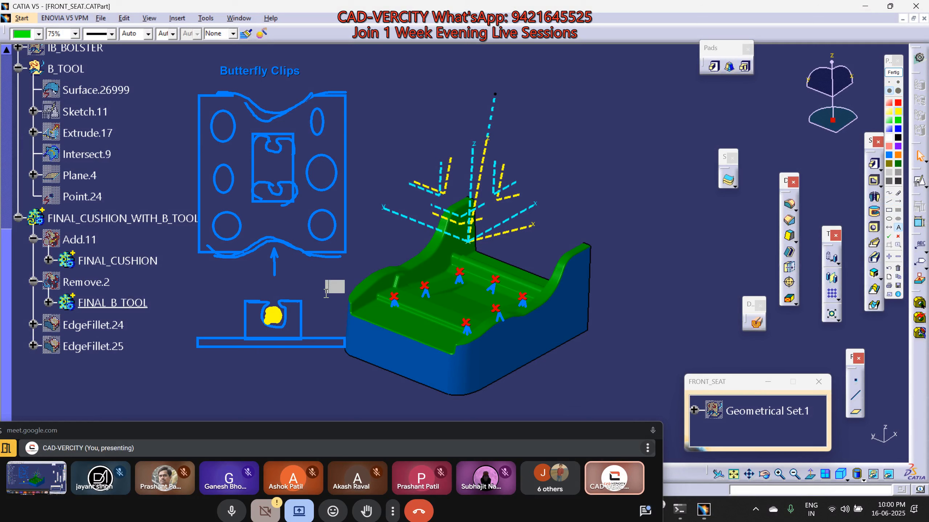
type("Wire")
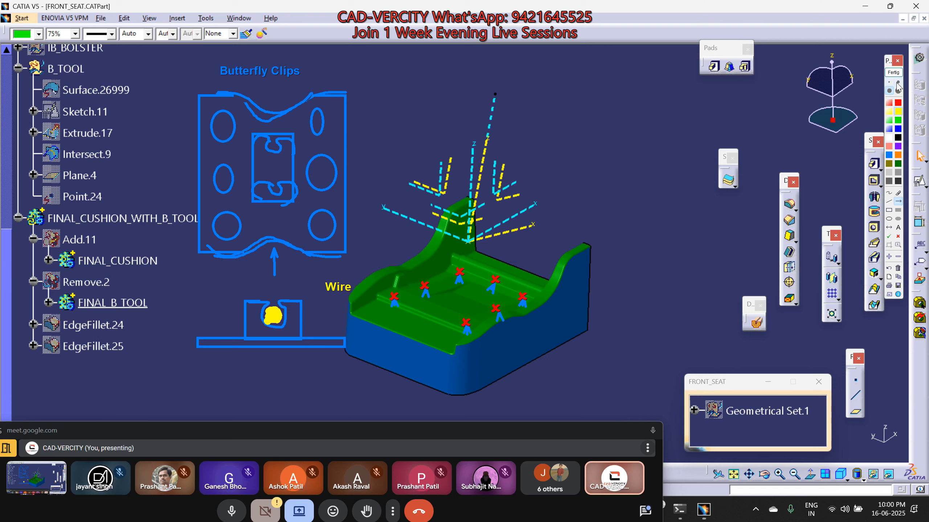
Point a yellow arrow from the "Wire" label to the wire section and add "of trim" beneath the label.
left_click_drag(329, 292, 283, 314)
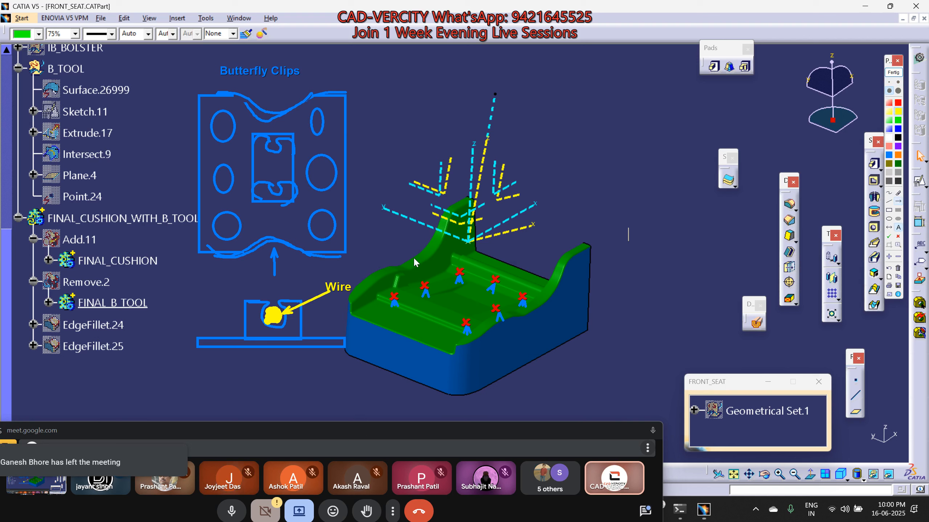
left_click(319, 311)
type("of")
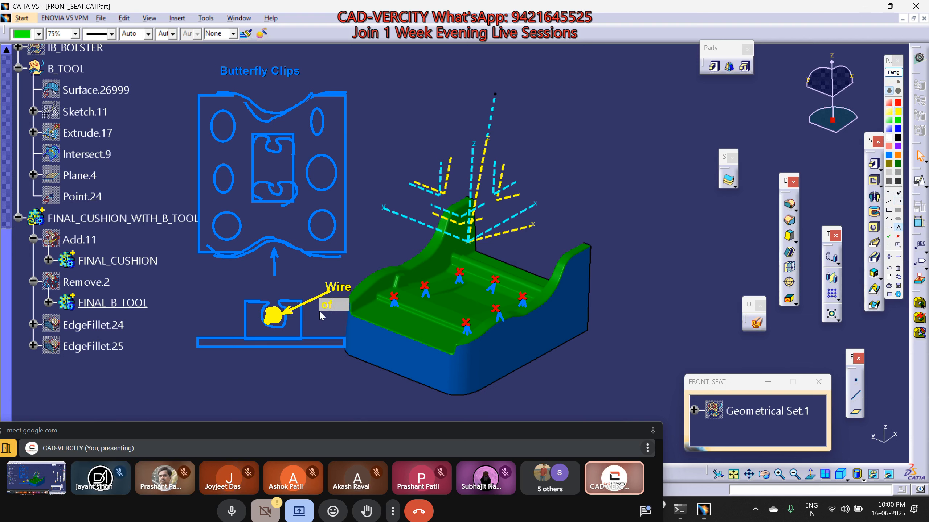
type(" trim")
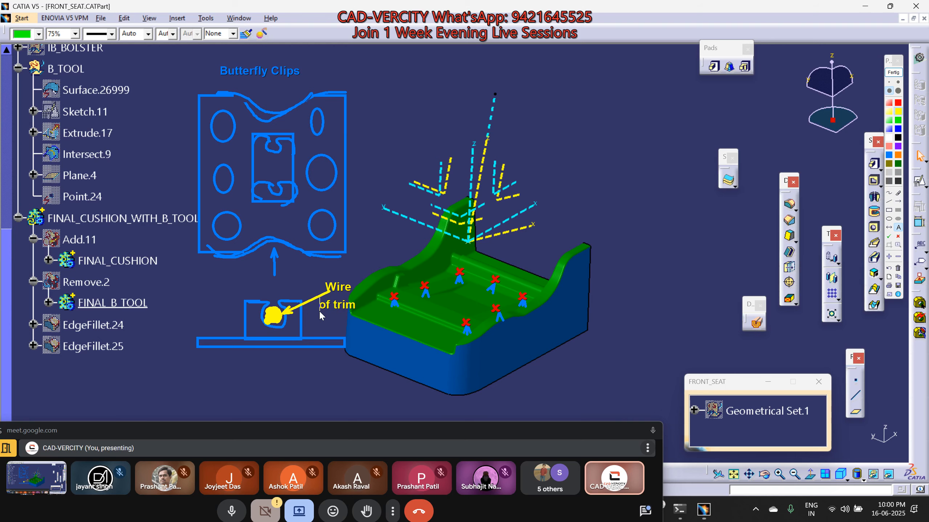
Capture the annotated B-tool with the Butterfly Clips sketch, end the annotation and send the image to the CAD-VERCITY ADVANCED group in WhatsApp.
key("super+shift+s")
left_click_drag(165, 50, 642, 435)
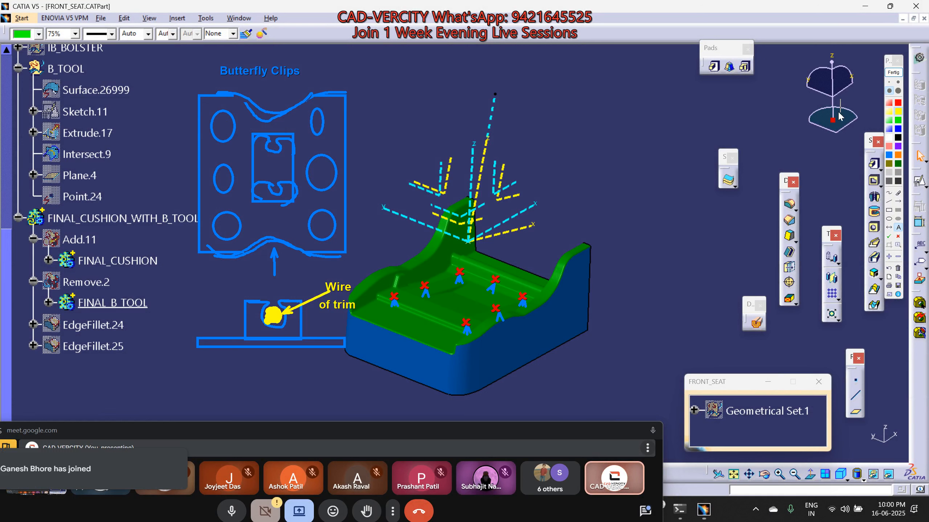
left_click(898, 74)
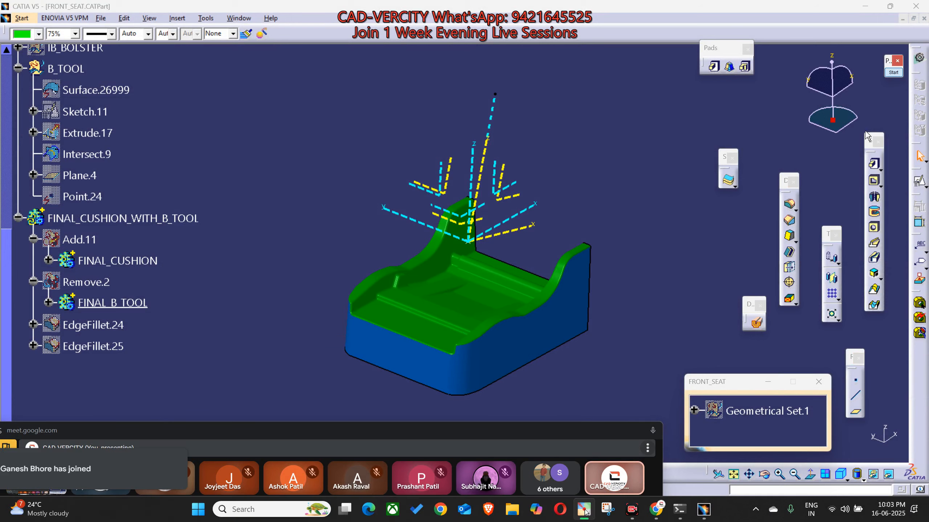
mouse_move(658, 516)
left_click(522, 454)
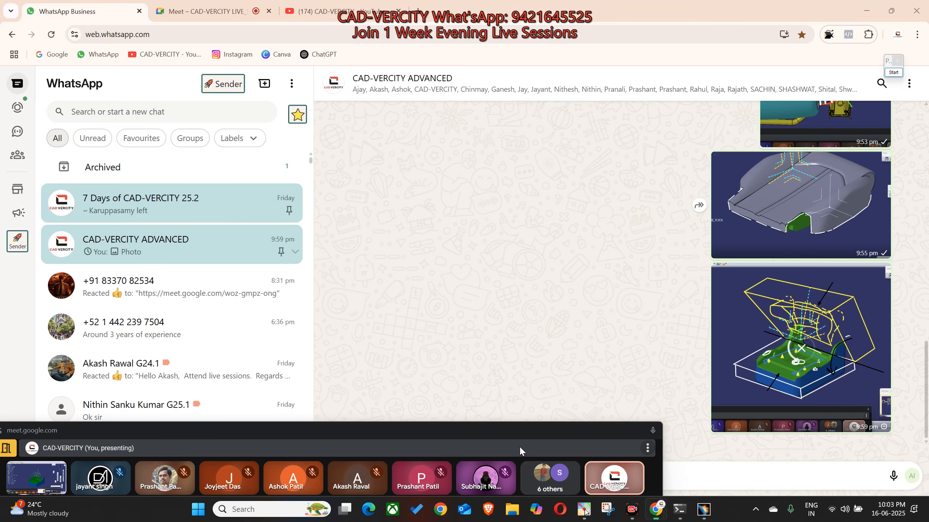
key("ctrl+v")
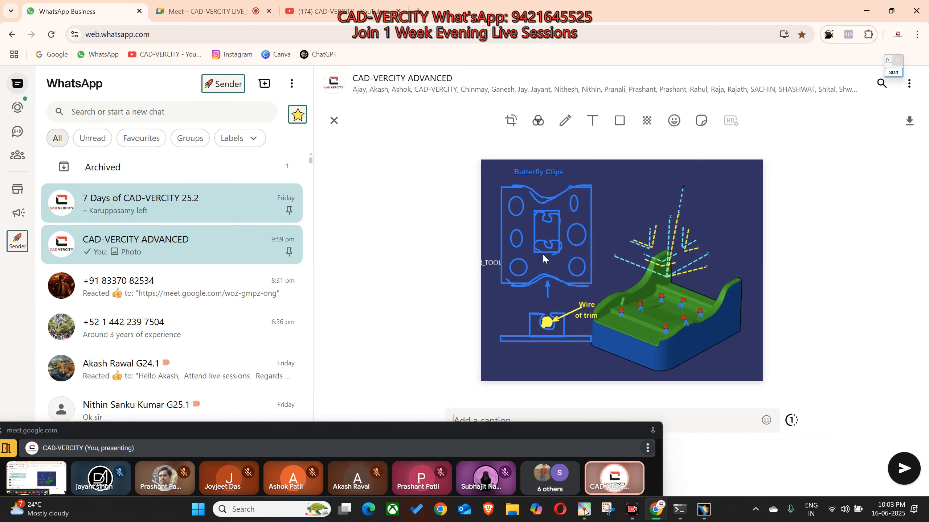
key("Return")
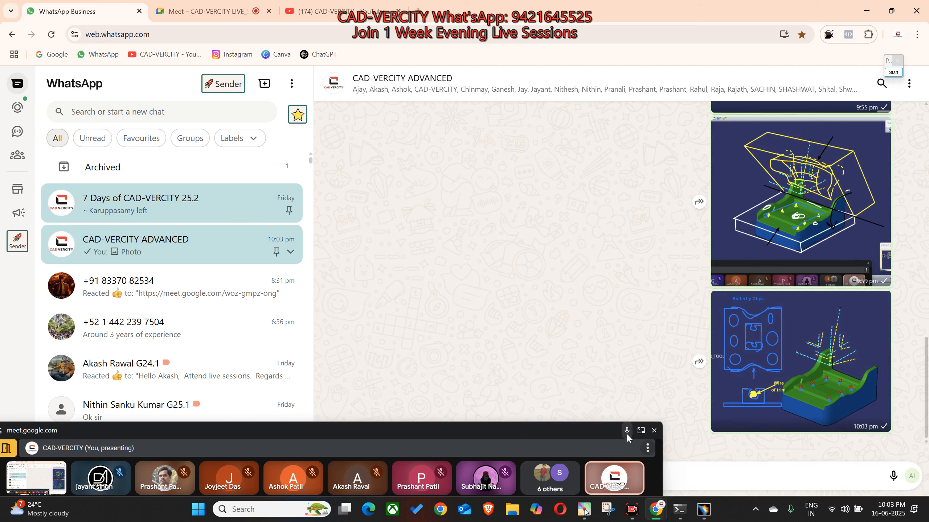
Open the sent Butterfly Clips image from the group chat in full view.
mouse_move(702, 509)
left_click(712, 460)
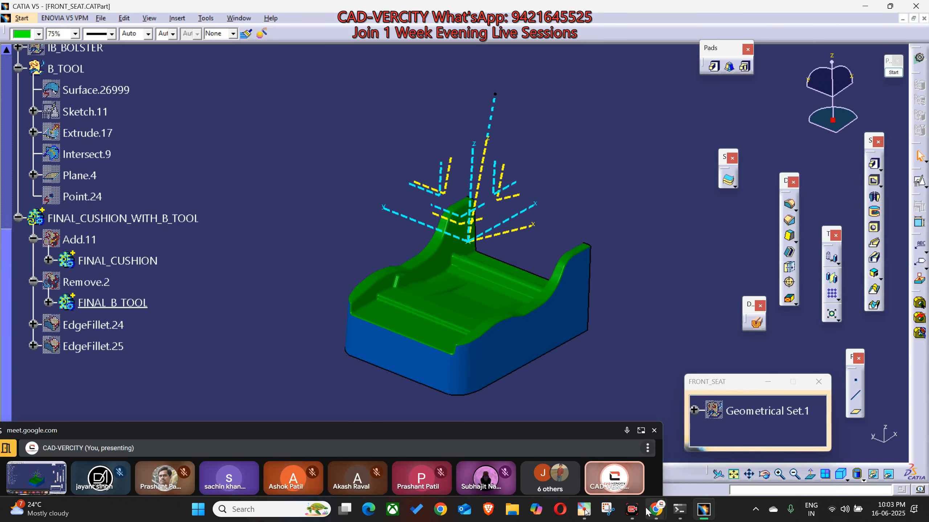
left_click(652, 519)
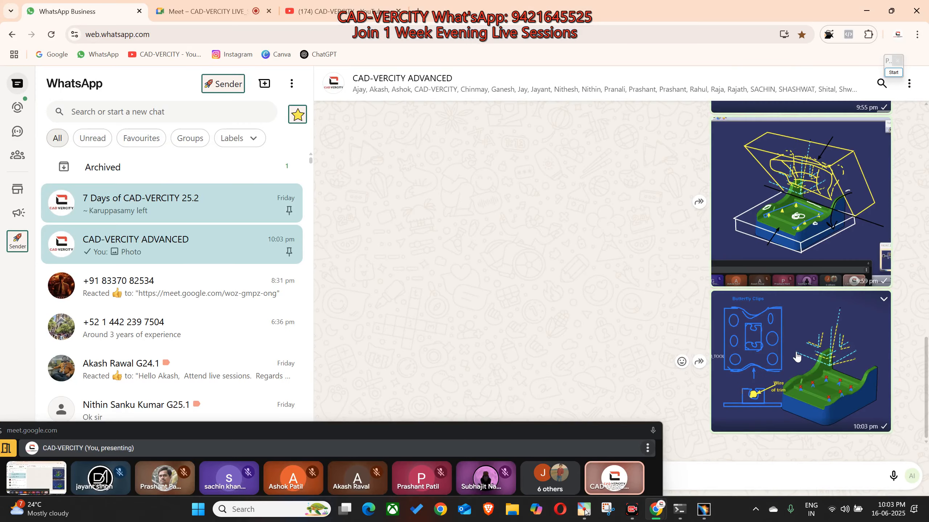
left_click(797, 355)
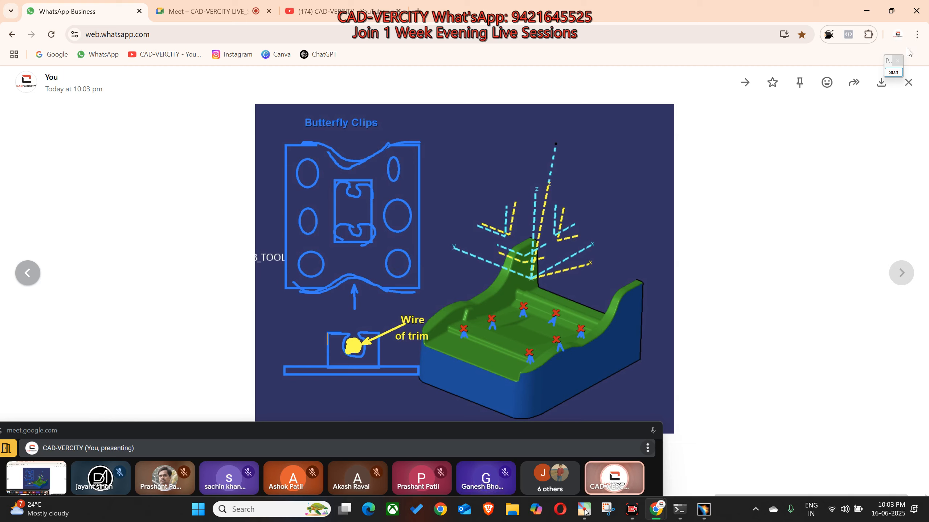
Sketch a straight yellow line with a dashed loop beside the enlarged image, discard the drawing and close the image.
left_click(894, 72)
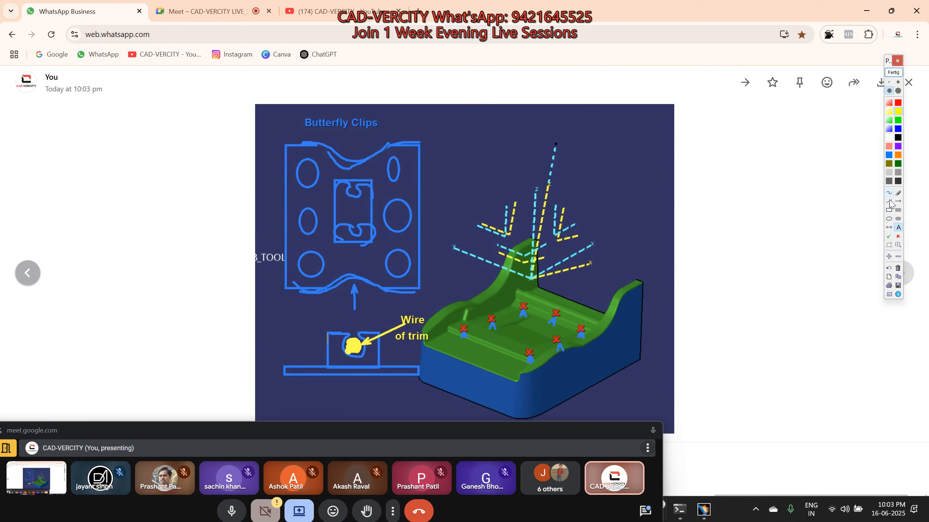
mouse_move(719, 367)
left_mouse_down()
mouse_move(727, 188)
mouse_move(746, 193)
mouse_move(765, 228)
mouse_move(724, 266)
left_mouse_up()
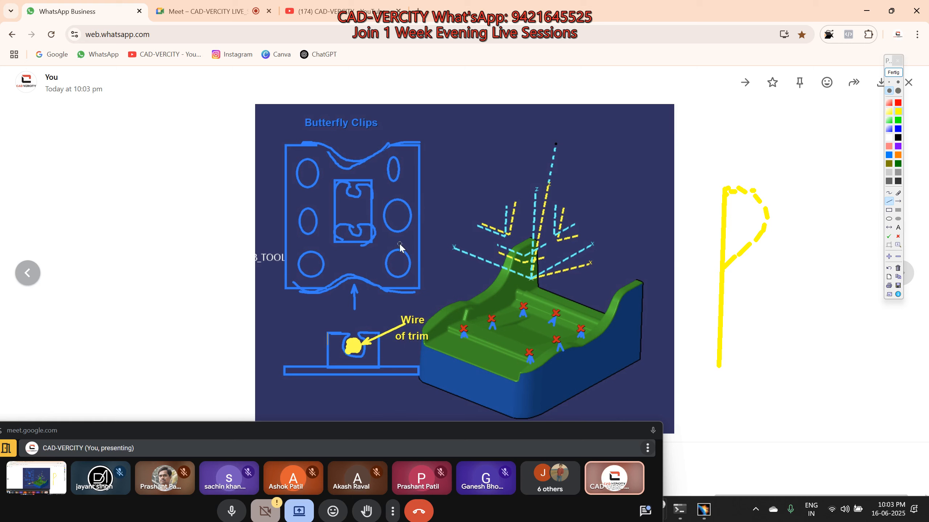
left_click(892, 73)
left_click(725, 363)
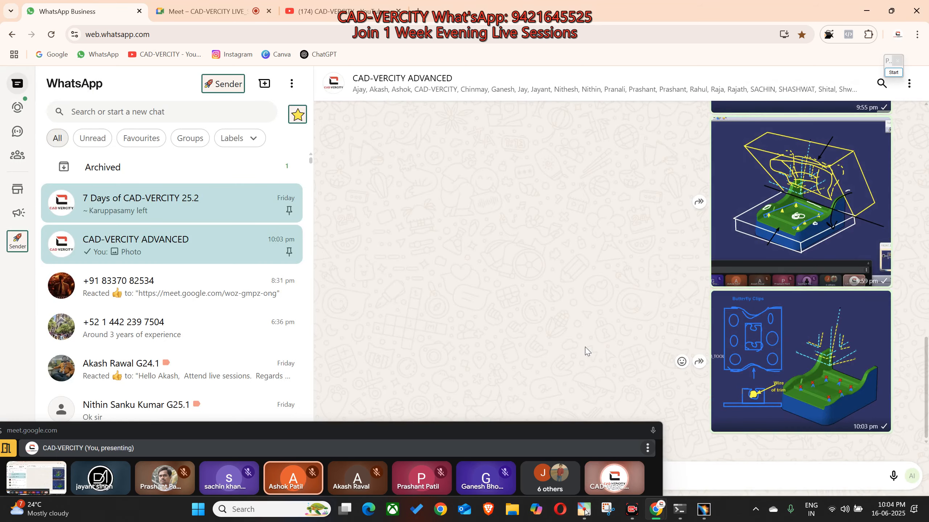
Switch to CATIA, make FINAL_CUSHION_WITH_B_TOOL the in-work object and save the FRONT_SEAT part.
left_click(705, 515)
middle_click_drag(355, 379, 350, 303)
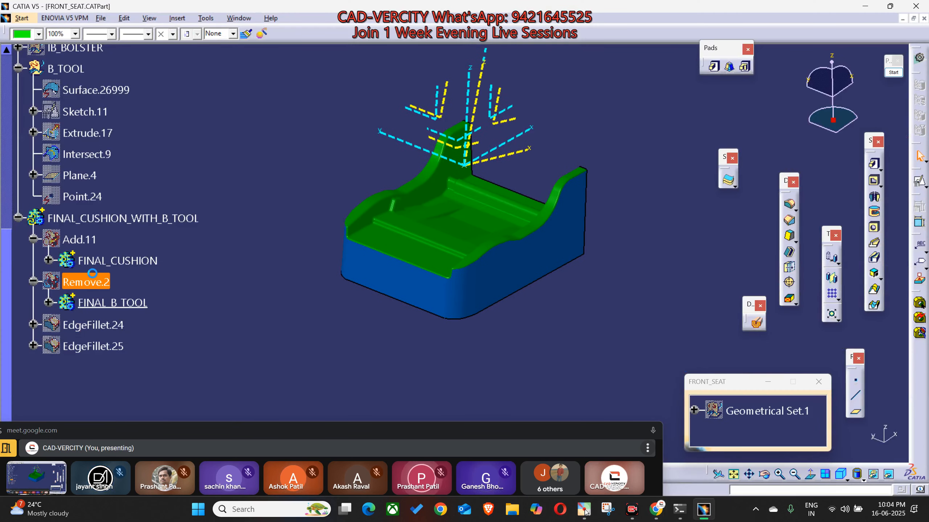
right_click(87, 215)
left_click(196, 295)
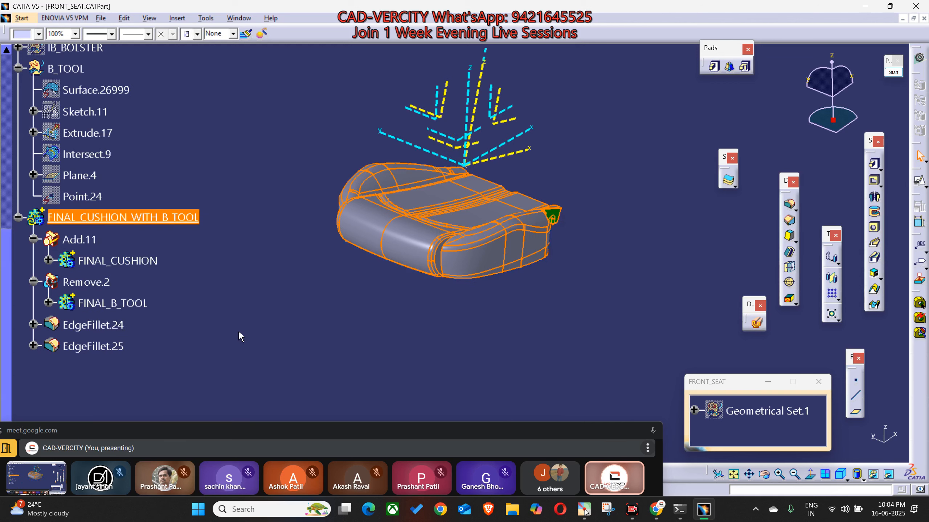
key("ctrl+s")
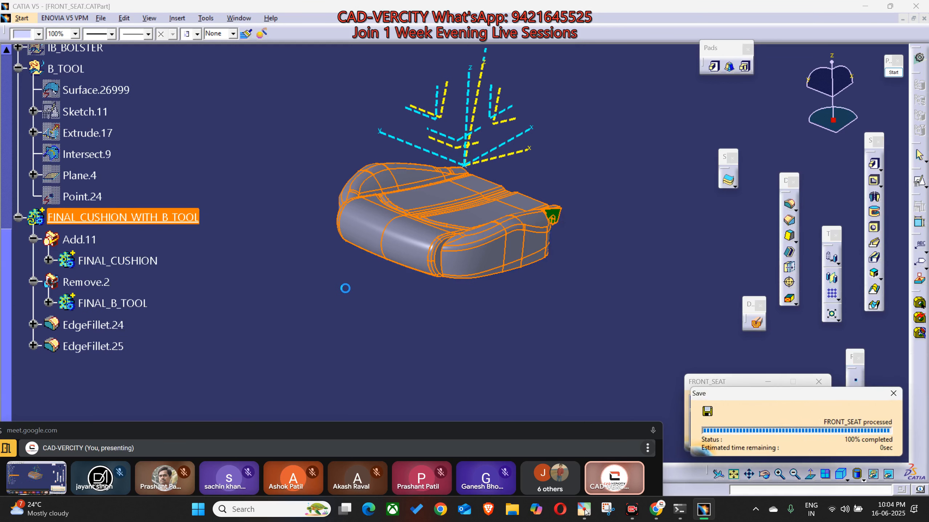
Examine the shape of the final cushion from several angles, including its front and side.
left_click(356, 276)
middle_click_drag(441, 311, 499, 286)
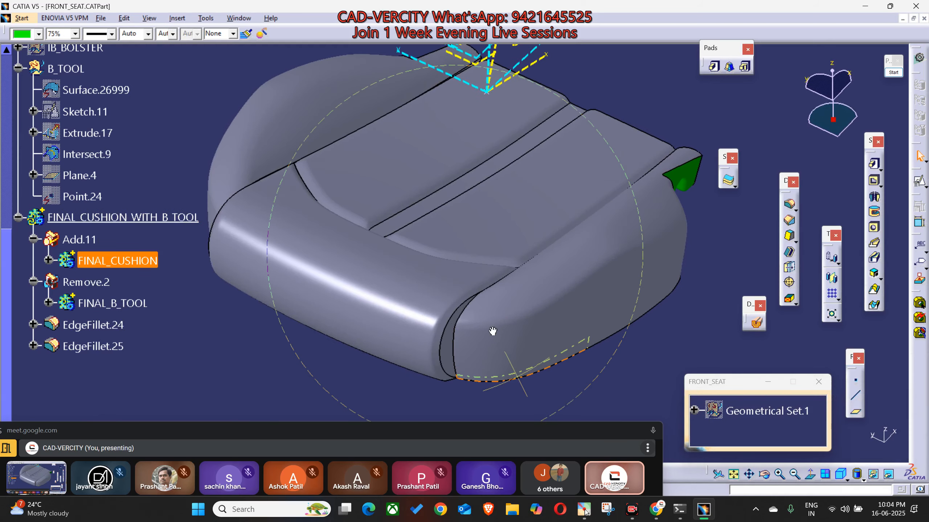
scroll(468, 188, "down", 1)
middle_click_drag(494, 332, 573, 285)
middle_click_drag(465, 118, 408, 454)
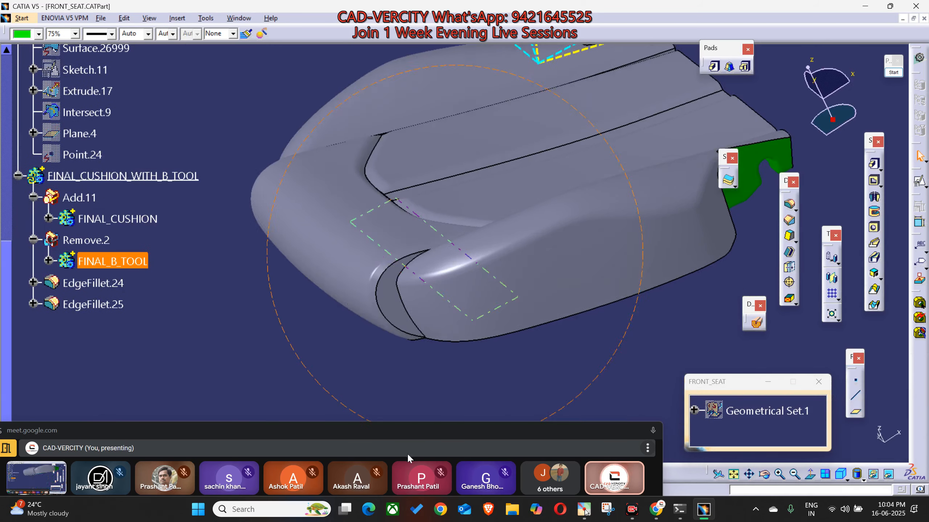
left_click(120, 219)
scroll(293, 298, "up", 1)
middle_click_drag(322, 311, 377, 223)
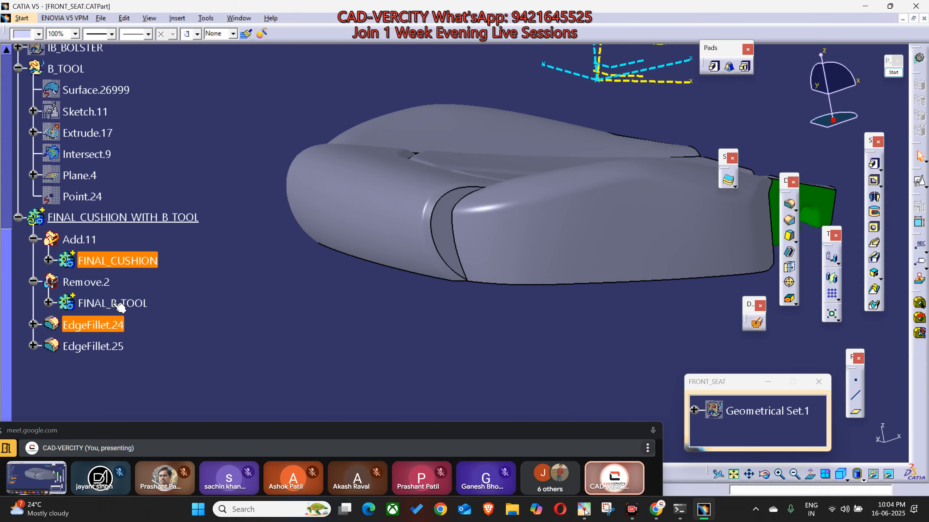
left_click(121, 305)
middle_click_drag(473, 395, 340, 208)
middle_click_drag(486, 150, 563, 391)
left_click(569, 396)
Show the seat frame in Geometrical Set.1 and toggle the visibility of FINAL_CUSHION_WITH_B_TOOL off and on.
left_click(760, 410)
key("space")
middle_click_drag(481, 214, 563, 293)
scroll(509, 263, "down", 1)
left_click(89, 175)
key("space")
left_click(156, 175)
key("space")
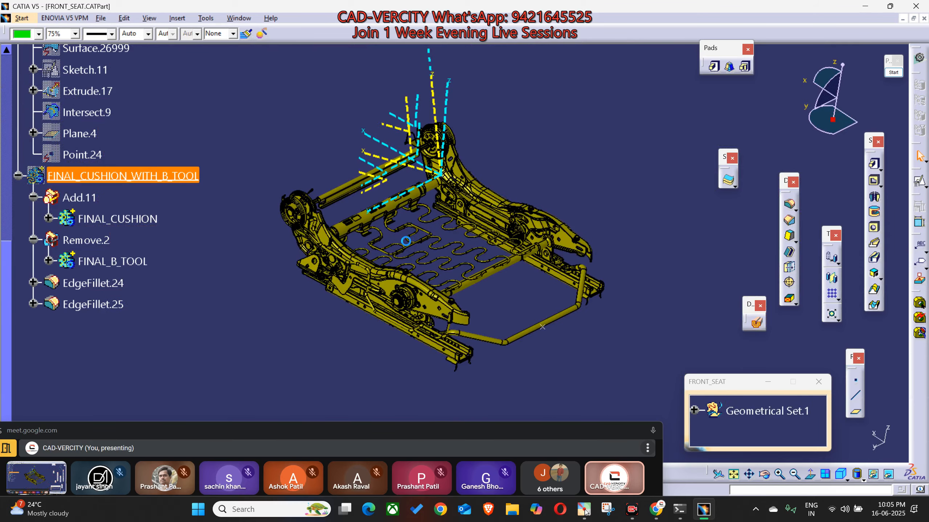
Switch to the Product2 assembly, expand its section list and open the definition of Section.1.
key("ctrl+Tab")
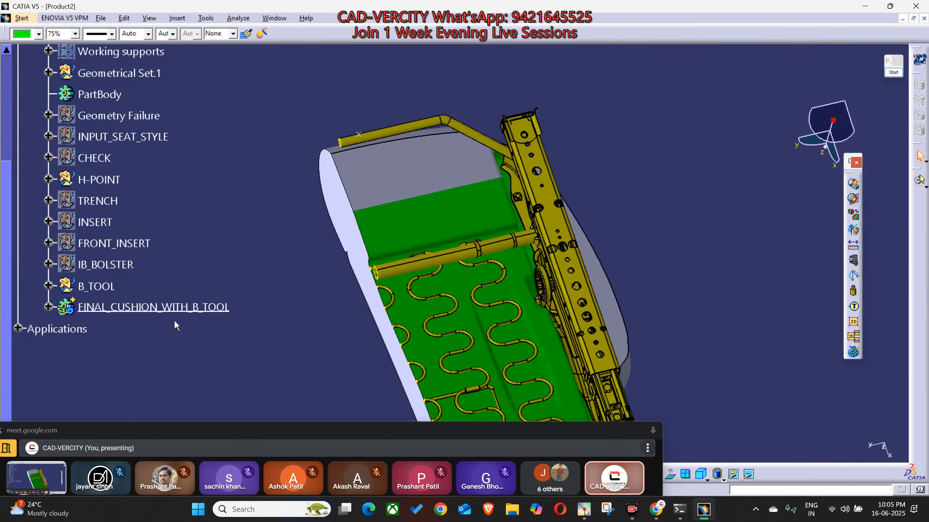
left_click(18, 328)
left_click(34, 350)
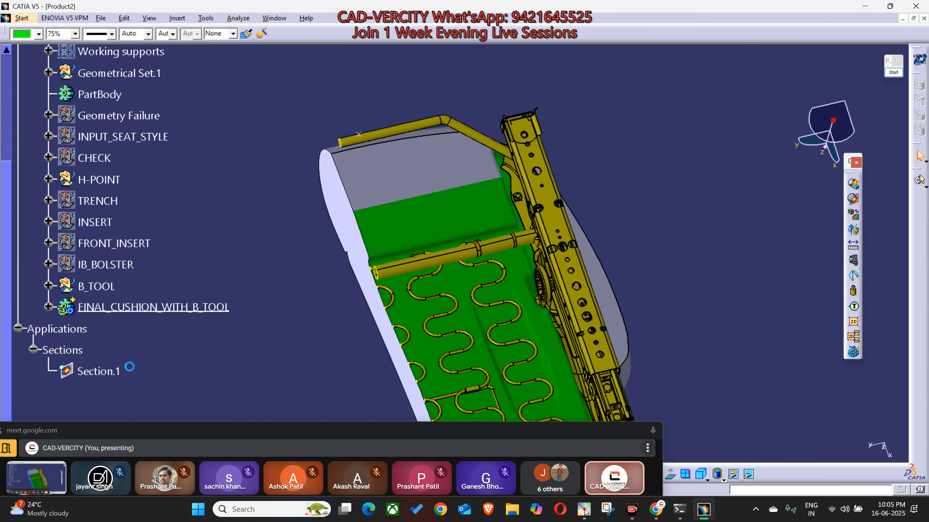
double_click(111, 372)
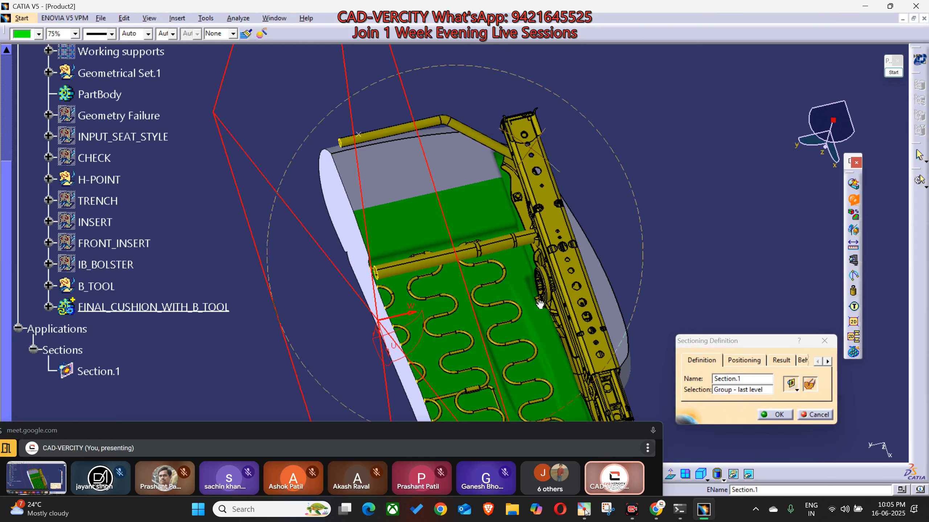
scroll(488, 282, "down", 1)
middle_click_drag(542, 303, 792, 375)
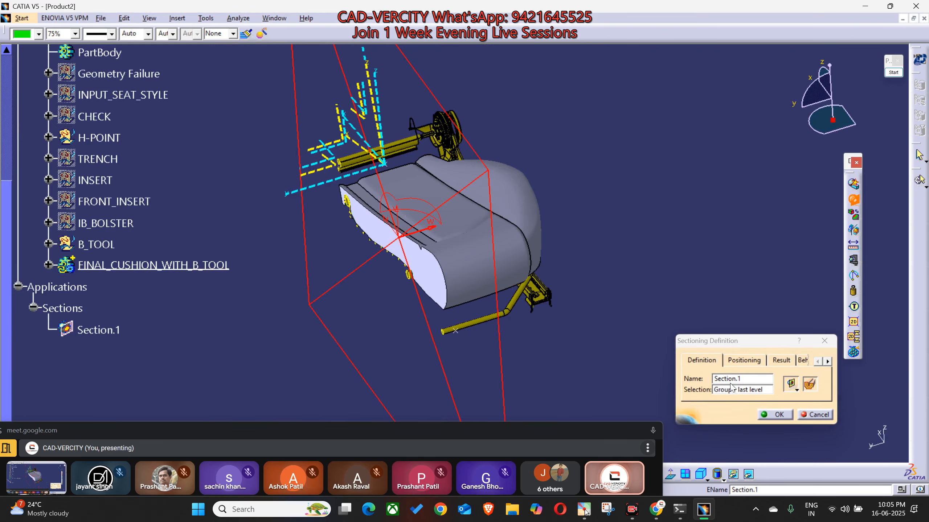
Move the meeting window aside, inspect the cut cushion and the section's positioning options, and close the section definition.
left_click_drag(567, 432, 547, 425)
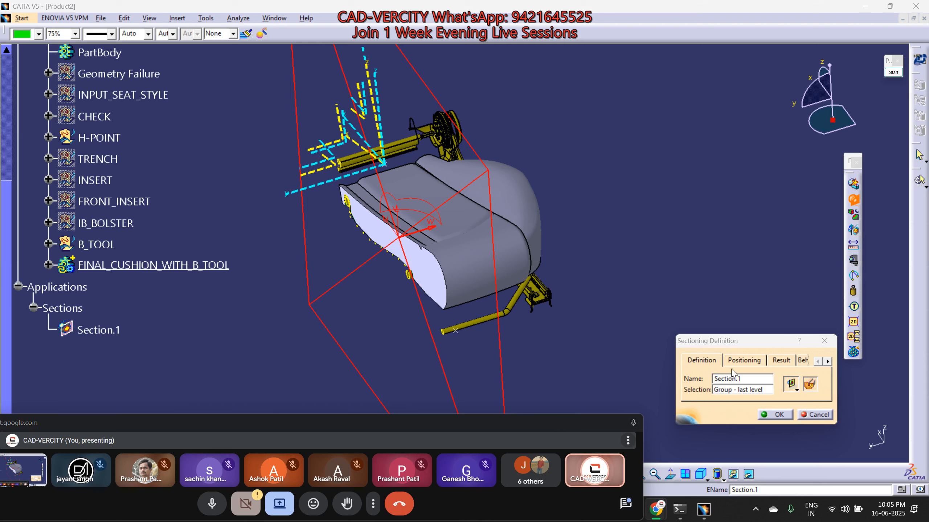
left_click_drag(526, 415, 518, 401)
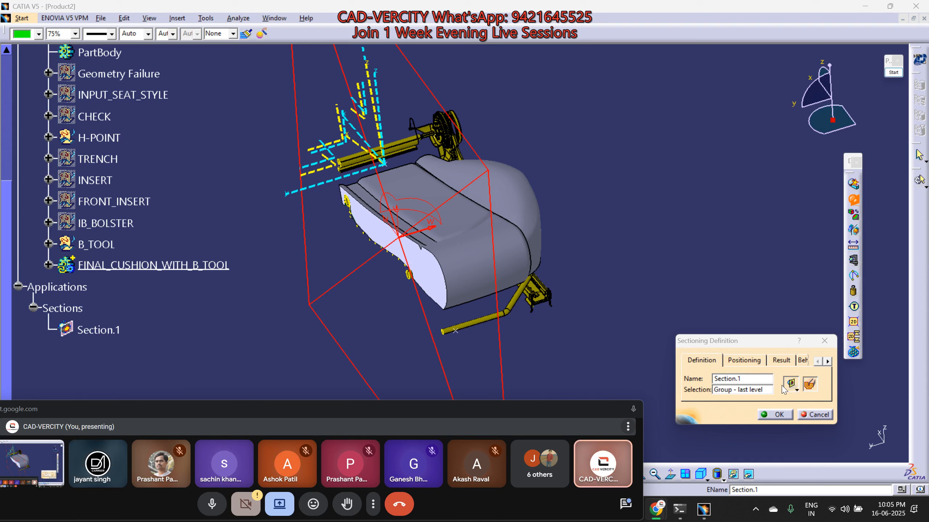
middle_click_drag(470, 297, 583, 306)
left_click(751, 365)
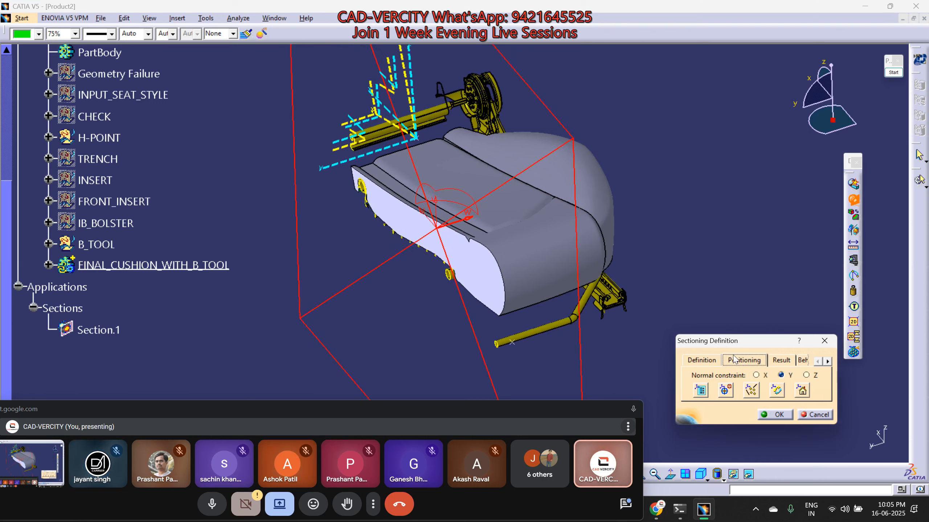
left_click(705, 360)
middle_click_drag(485, 309, 621, 314)
left_click(775, 415)
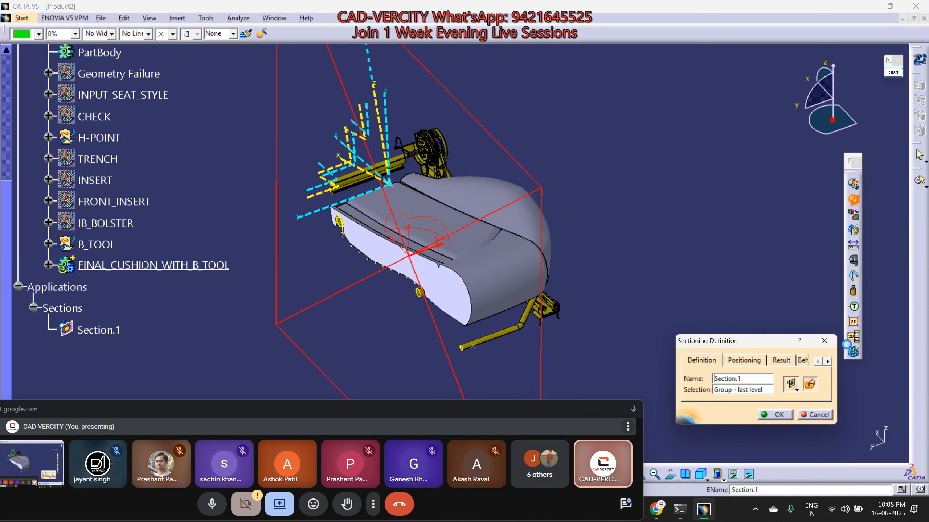
Delete Section.1 from Product2 and collapse the FRONT_SEAT branch of the tree.
left_click(102, 326)
key("Delete")
scroll(106, 317, "up", 4)
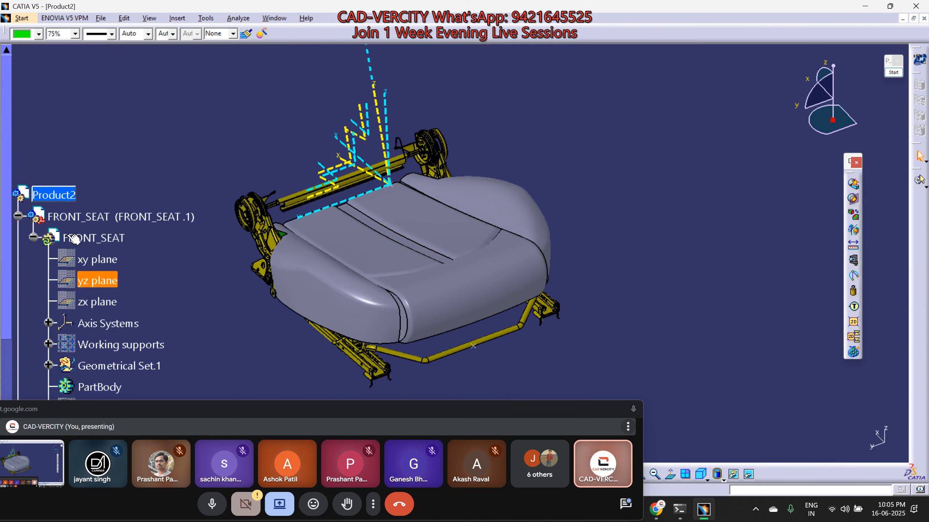
scroll(75, 238, "up", 3)
left_click(11, 338)
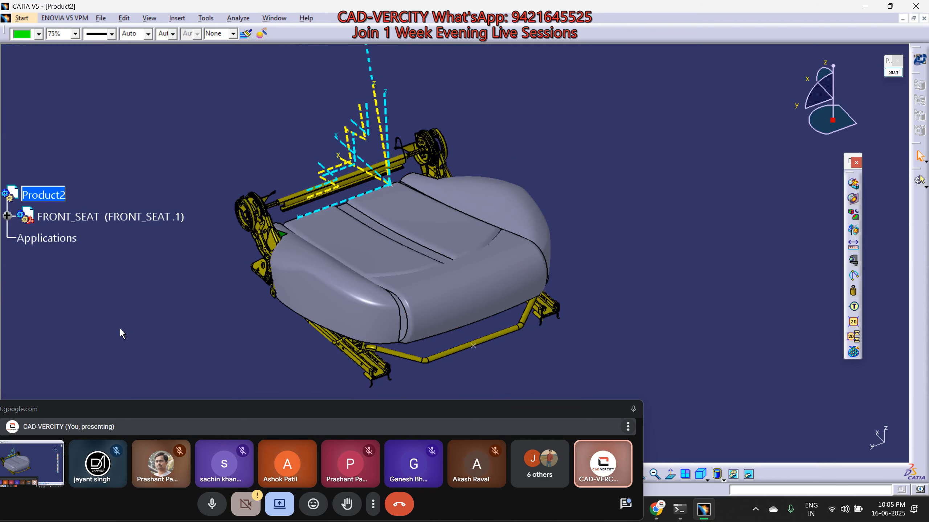
left_click(110, 217)
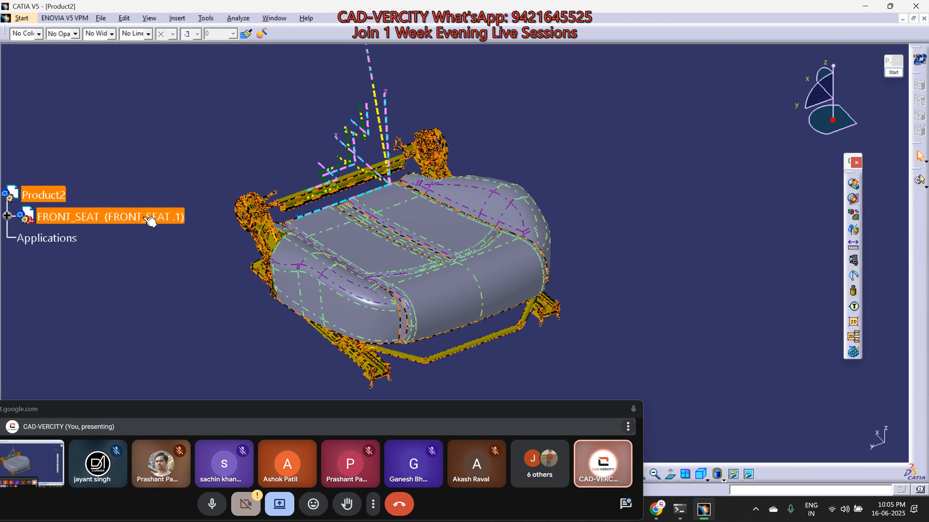
scroll(142, 307, "down", 3)
left_click(143, 307)
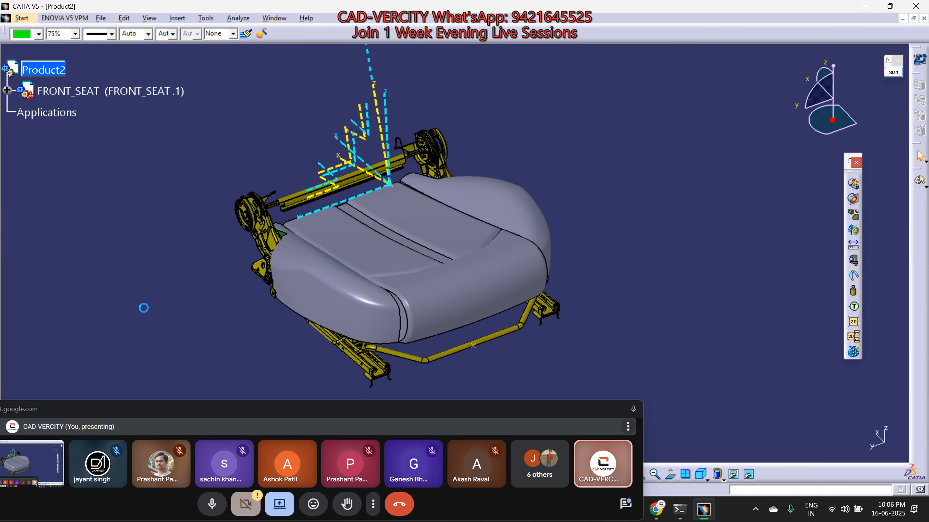
Create a new section through the Product2 seat assembly and tile the assembly and section windows vertically.
left_click(853, 201)
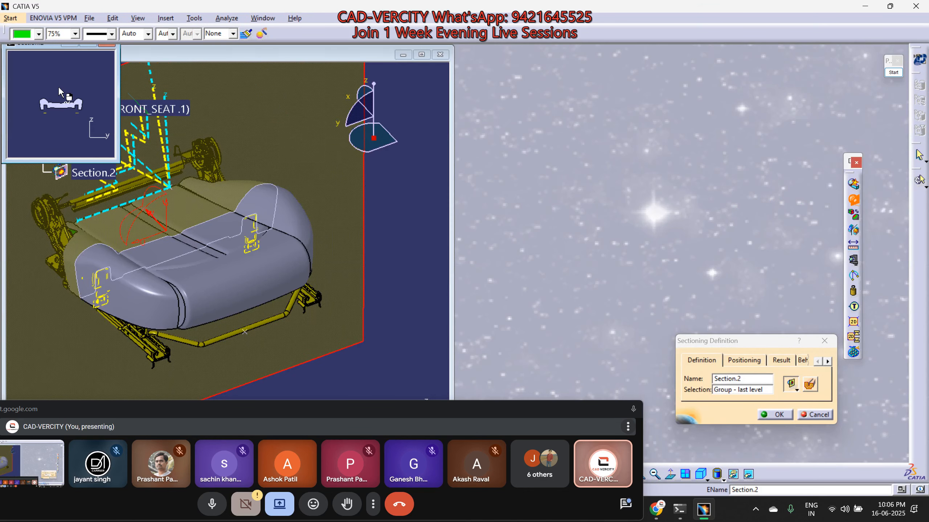
left_click_drag(305, 207, 322, 194)
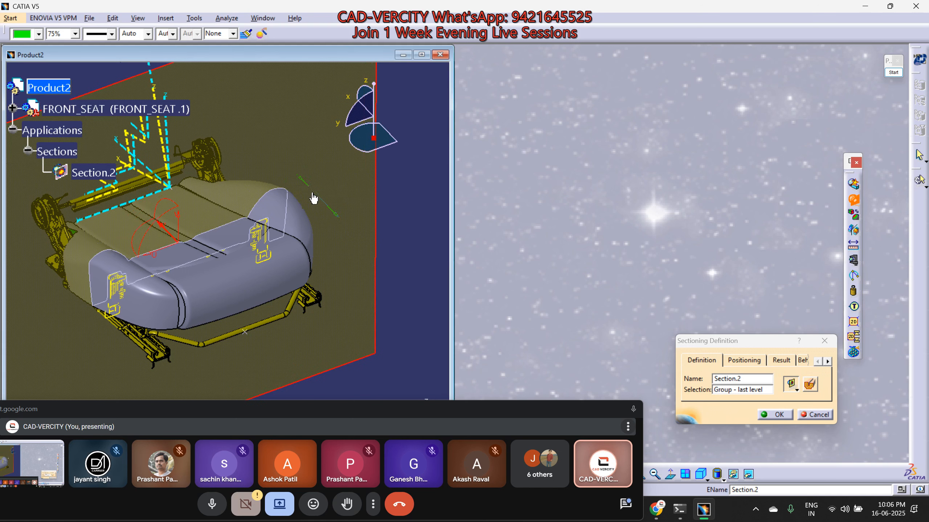
left_click(260, 19)
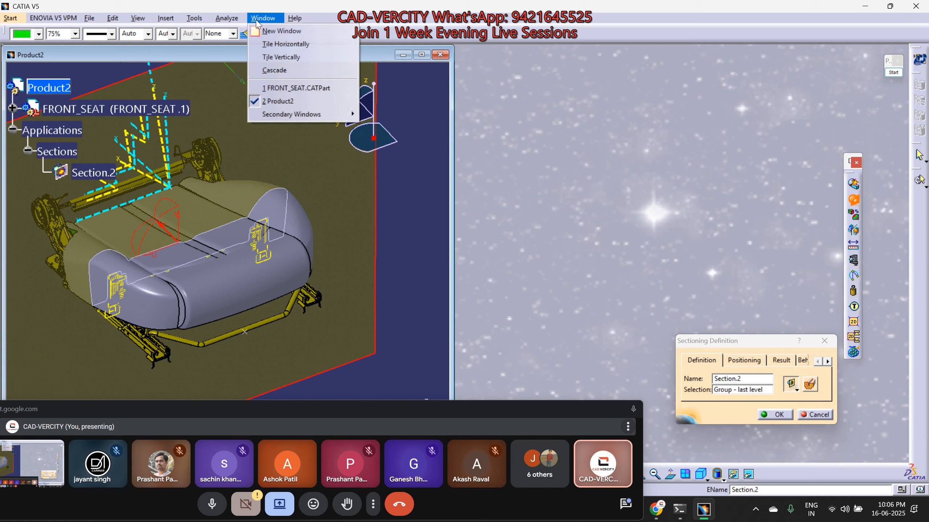
left_click(279, 56)
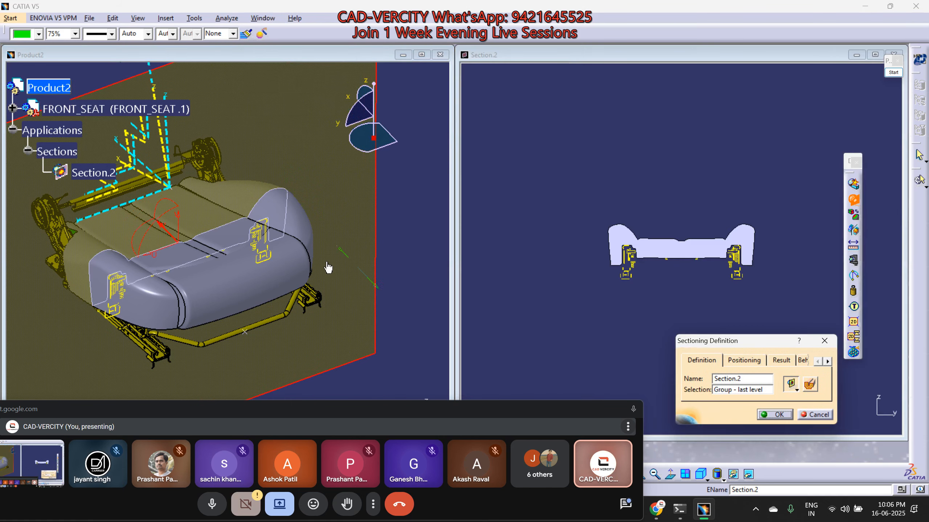
Examine the X-normal section plane on the seat and its cut profile of the foam around the side frame.
middle_click_drag(326, 262, 418, 296)
scroll(417, 297, "down", 4)
middle_click_drag(357, 282, 282, 282)
left_click_drag(399, 183, 533, 245)
middle_click_drag(644, 328, 642, 190)
middle_click_drag(610, 268, 726, 238)
left_click_drag(430, 148, 383, 203)
Set the section's normal constraint to Y and inspect the lengthwise cut of the cushion.
left_click(754, 361)
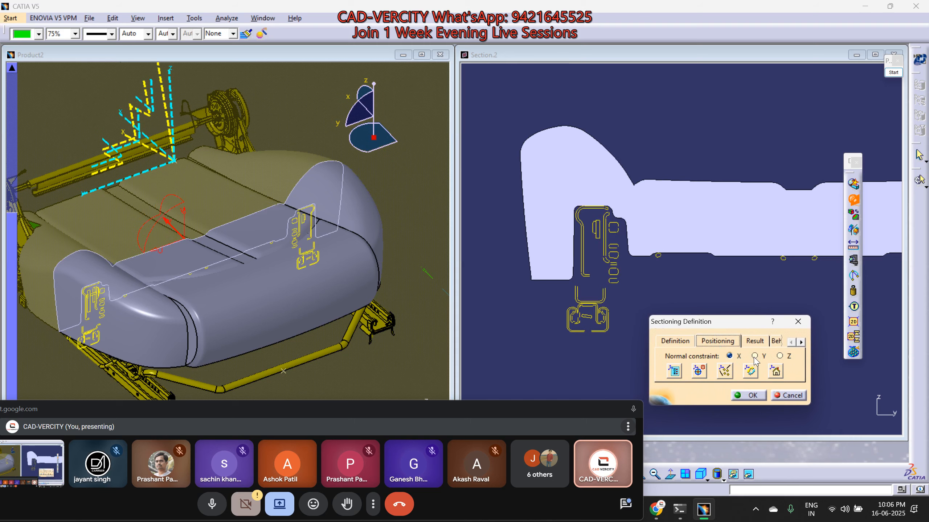
left_click(755, 356)
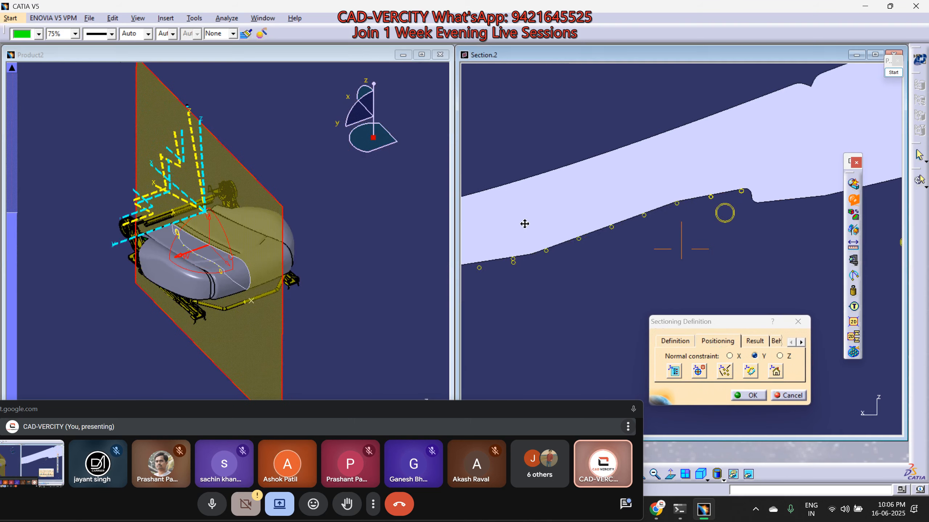
middle_click_drag(524, 223, 573, 279)
middle_click_drag(341, 385, 259, 210)
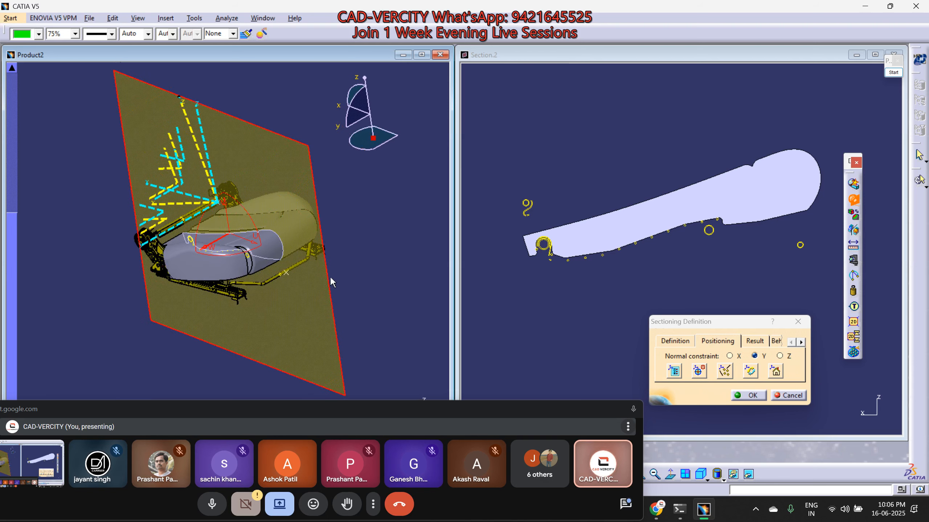
Extend the section plane beyond both ends of the seat and shift it sideways through the cushion.
left_click_drag(328, 280, 378, 281)
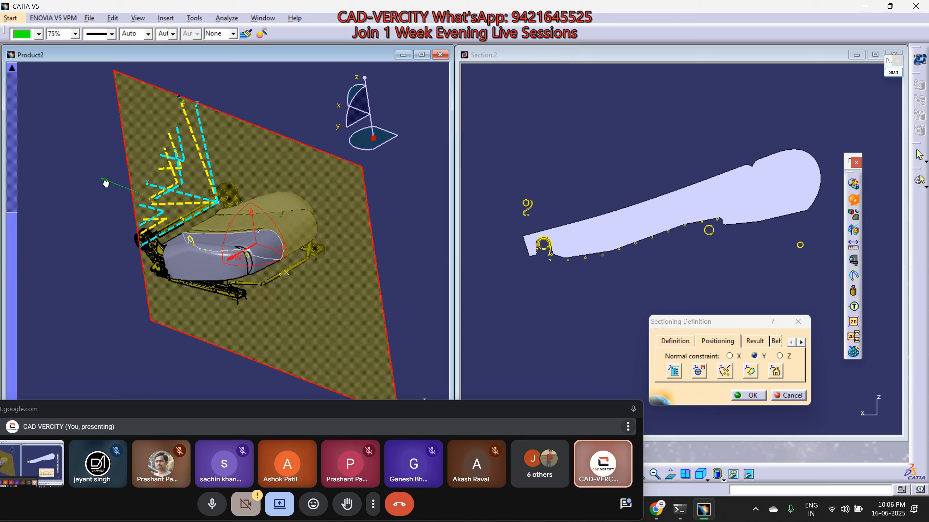
left_click_drag(129, 189, 80, 190)
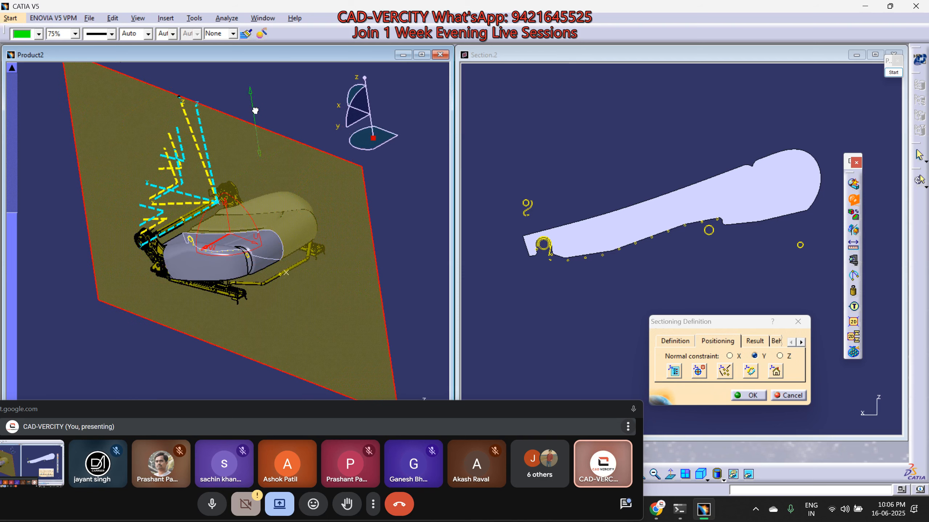
middle_click_drag(270, 187, 322, 267, "ctrl")
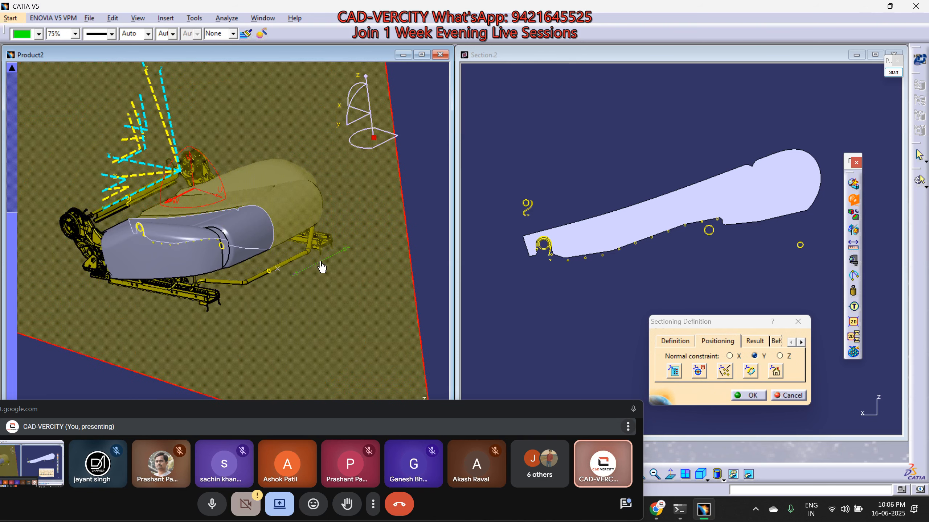
left_click_drag(322, 267, 344, 287)
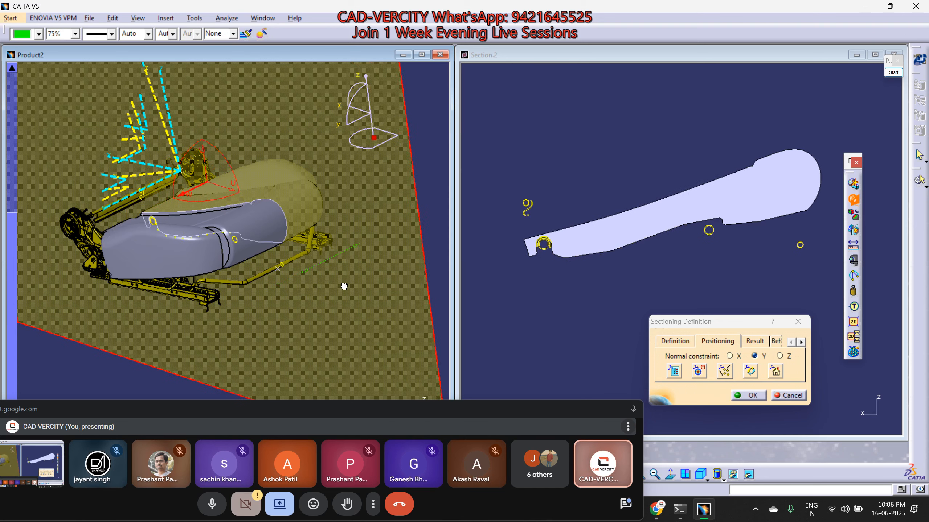
middle_click_drag(265, 193, 265, 279, "ctrl")
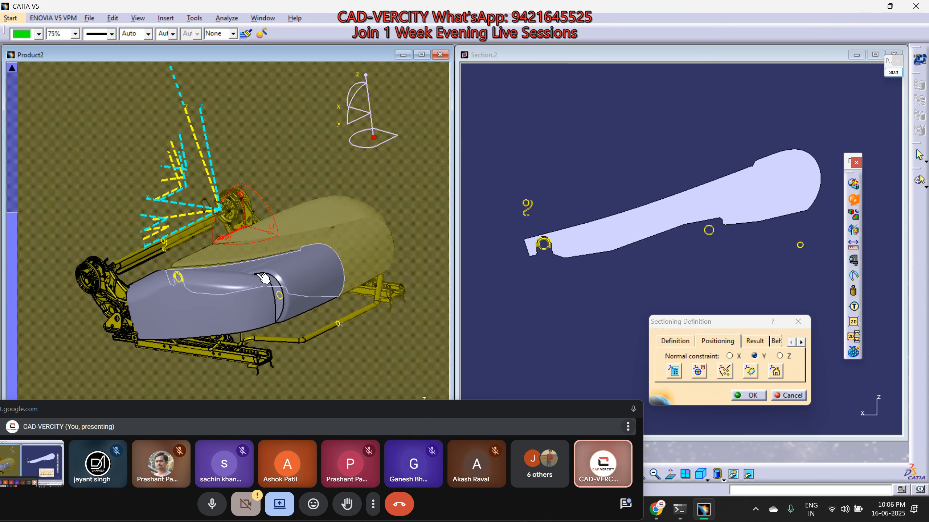
Turn on Volume Cut for Section.2 and inspect the exposed foam and frame.
left_click(680, 343)
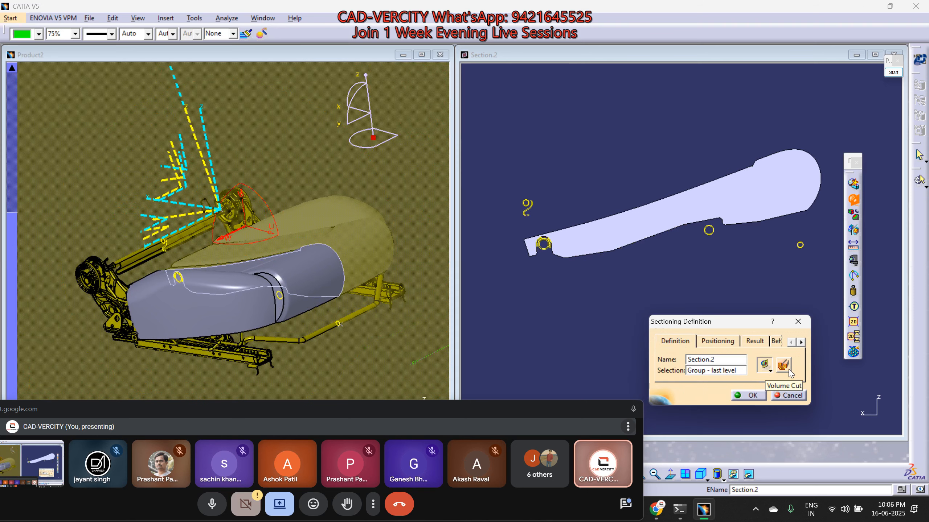
left_click(788, 370)
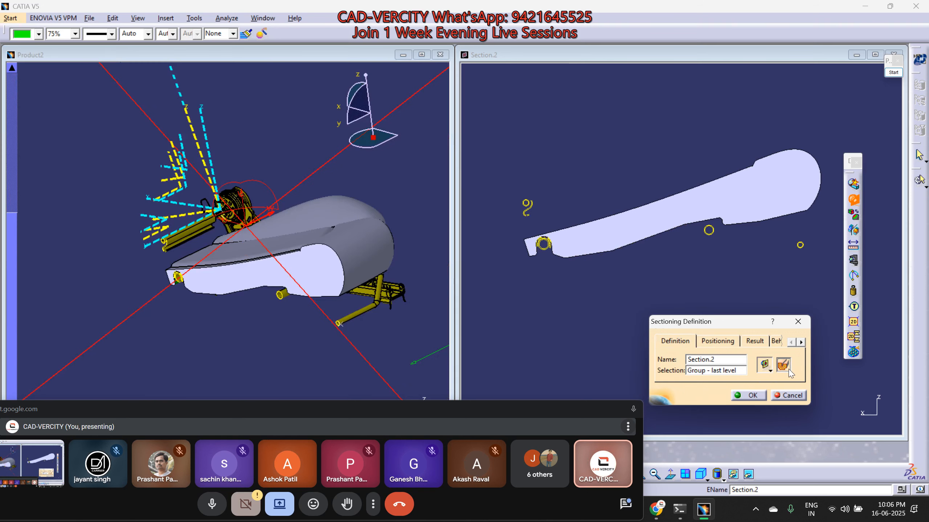
middle_click_drag(203, 273, 318, 187)
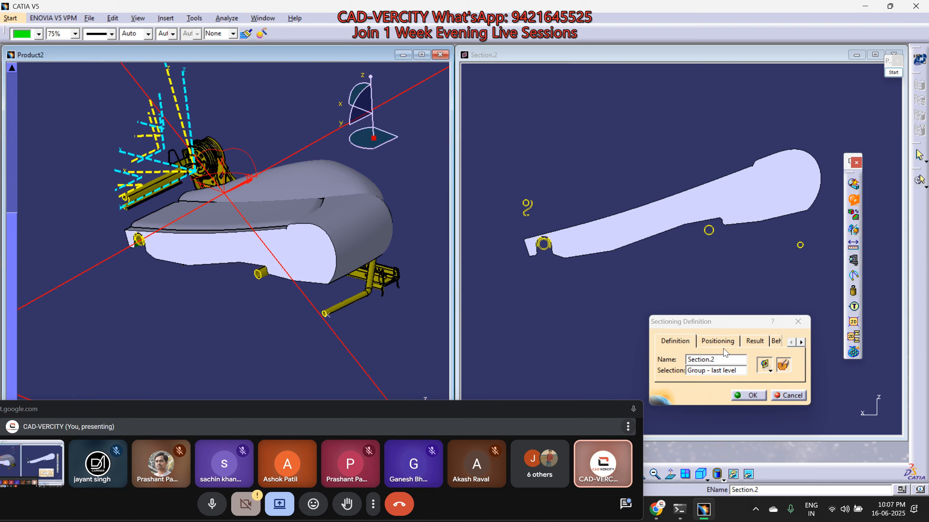
Set the section's normal constraint to Z and lower the cutting plane through the cushion and side frames.
left_click(717, 341)
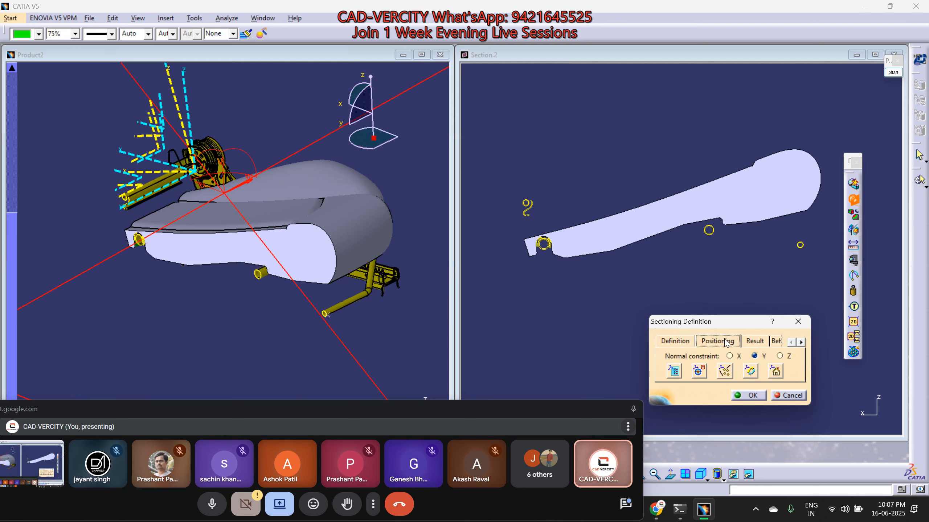
left_click(779, 356)
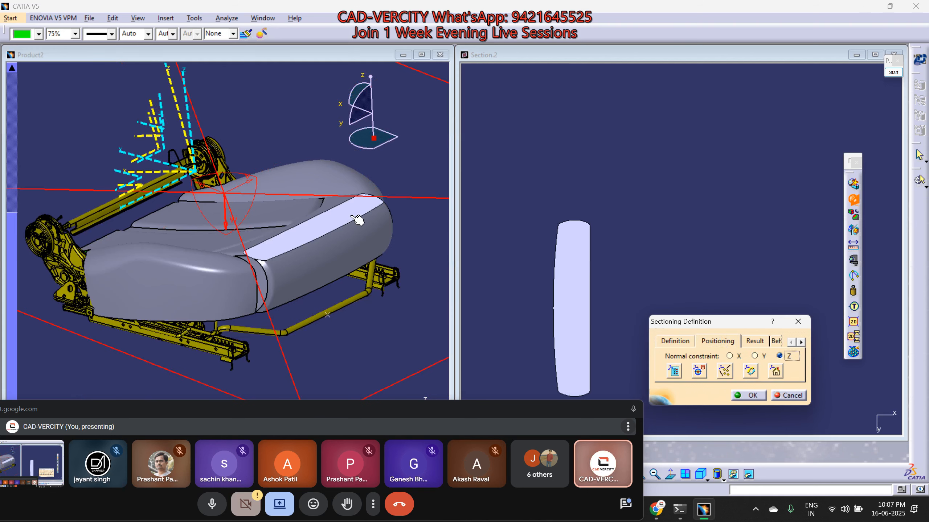
left_click_drag(409, 207, 425, 252)
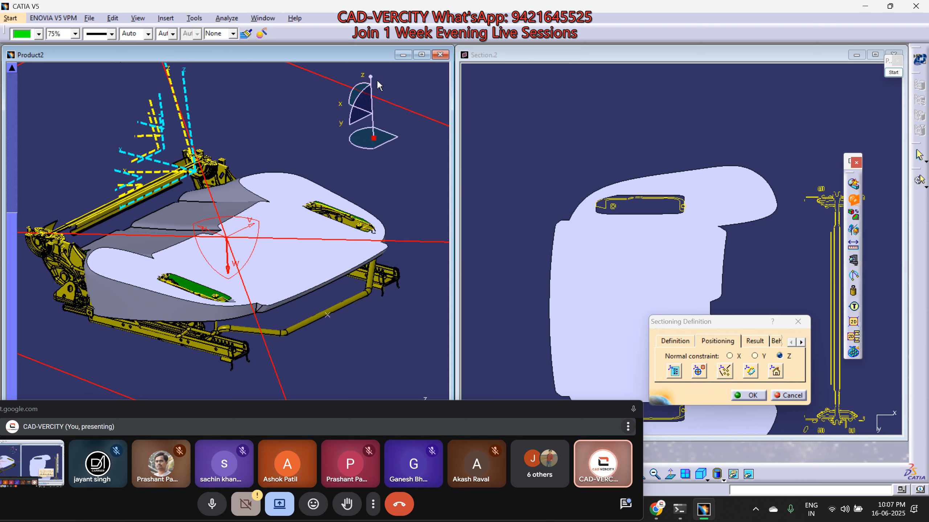
Switch the section's normal constraint to X and back to Y, and inspect the cut foam around the rear tube.
left_click(730, 356)
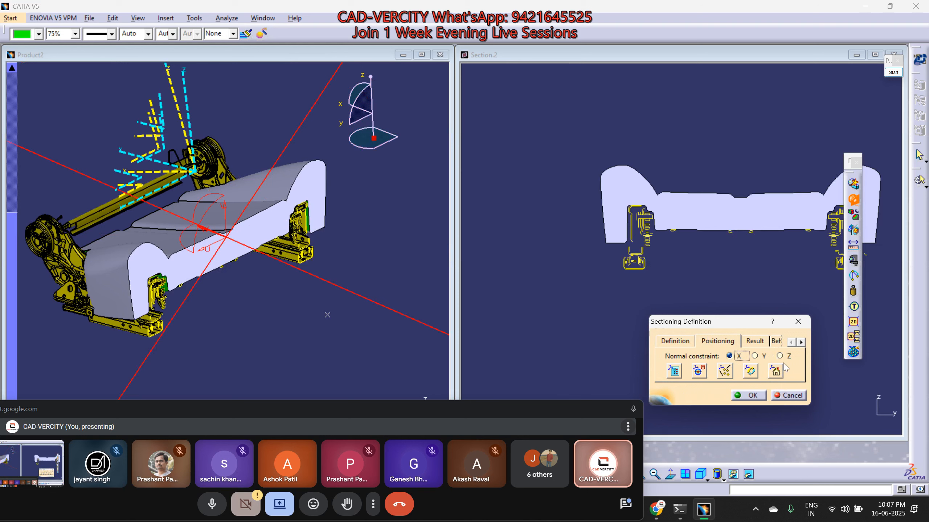
left_click(755, 357)
middle_click_drag(258, 287, 376, 321)
middle_click_drag(253, 333, 444, 175)
middle_click_drag(206, 277, 352, 232)
middle_click_drag(216, 240, 225, 243)
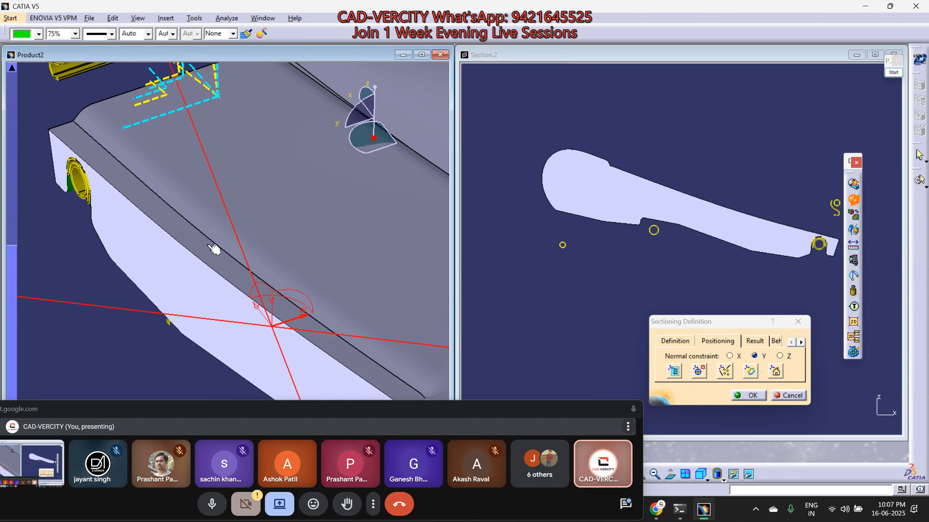
Position the section plane with Geometrical Target on the cushion's top surface near the cut edge.
left_click(676, 341)
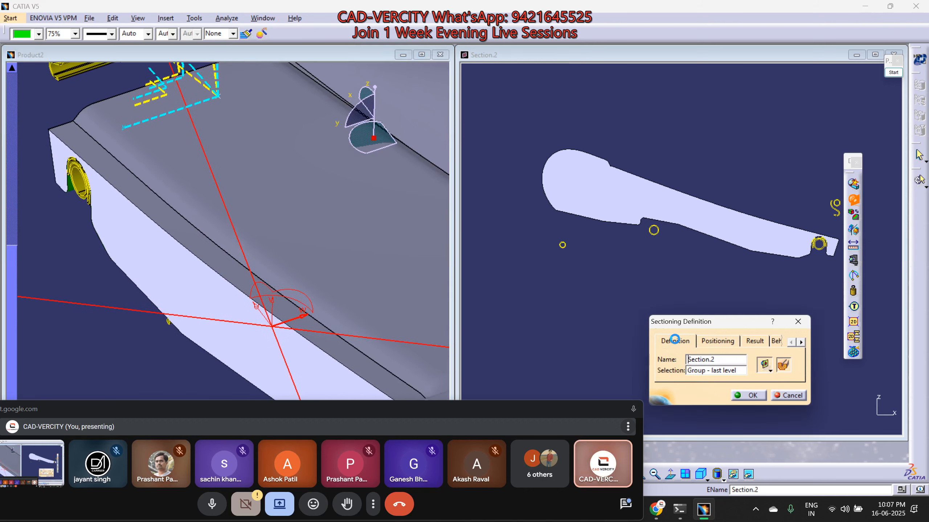
left_click(711, 344)
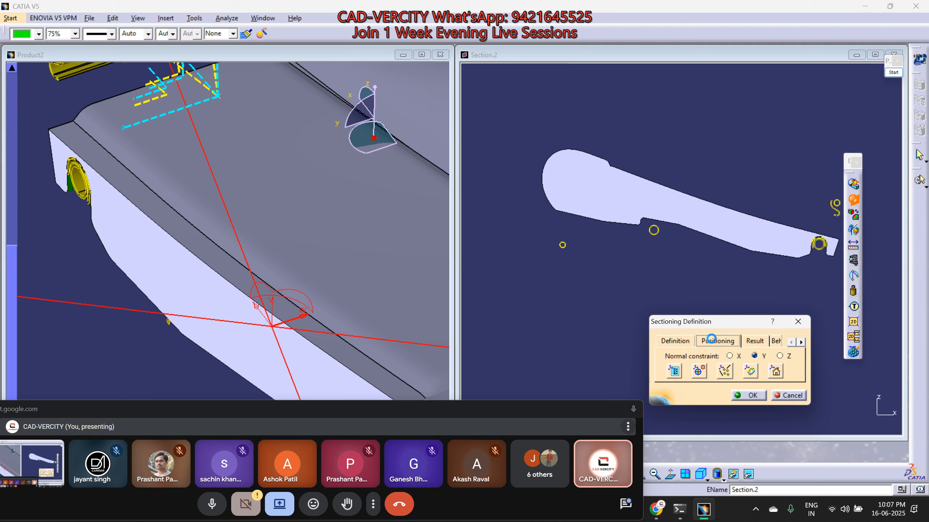
left_click(699, 372)
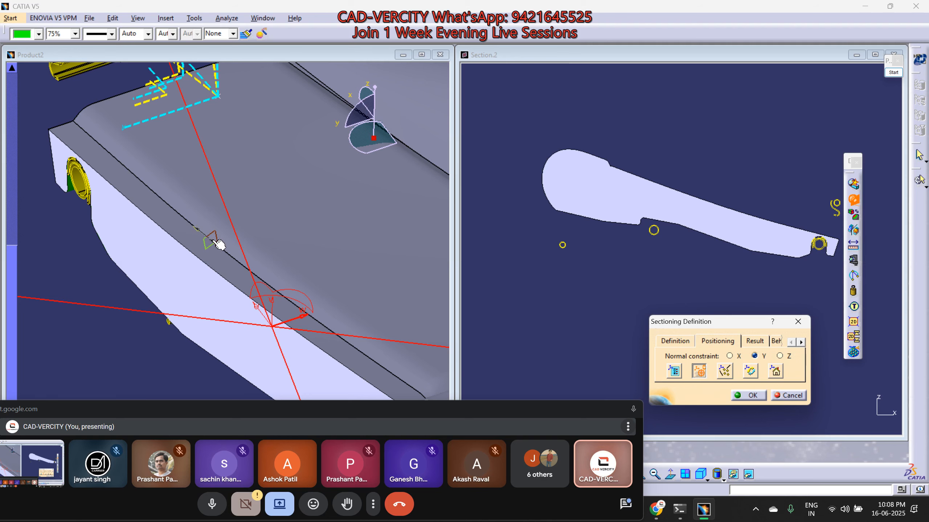
left_click(219, 244)
middle_click_drag(328, 260, 306, 266)
left_click(698, 372)
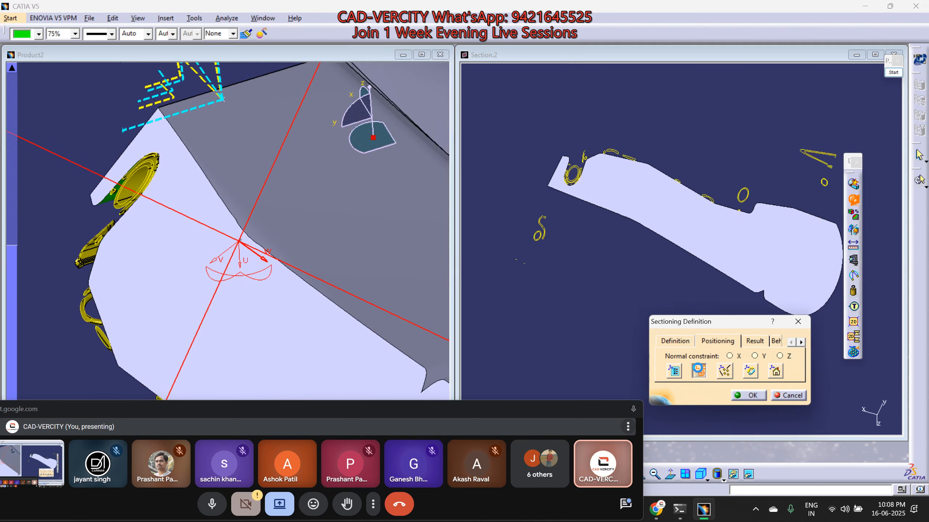
Retarget the section plane to the seam edge between the cushion's centre and its side bolster.
middle_click_drag(345, 176, 245, 227)
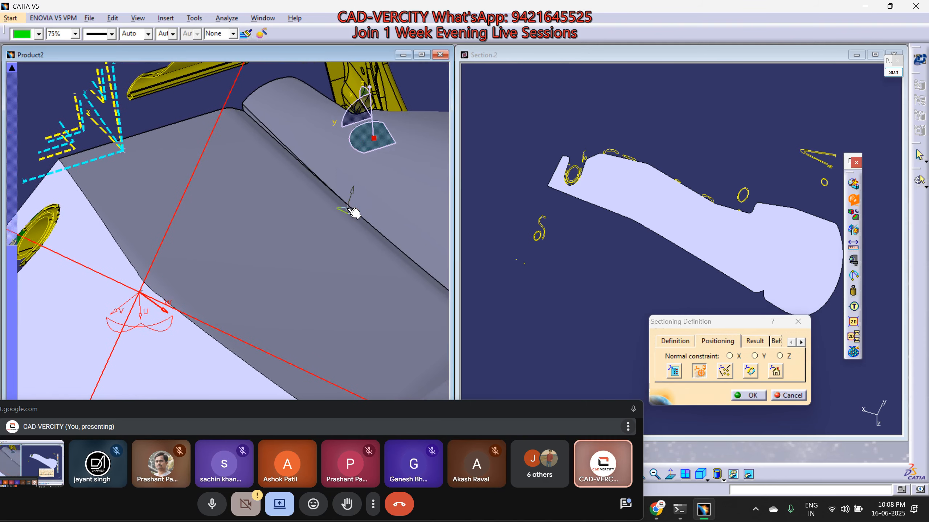
middle_click(347, 213)
middle_click_drag(340, 270, 283, 222)
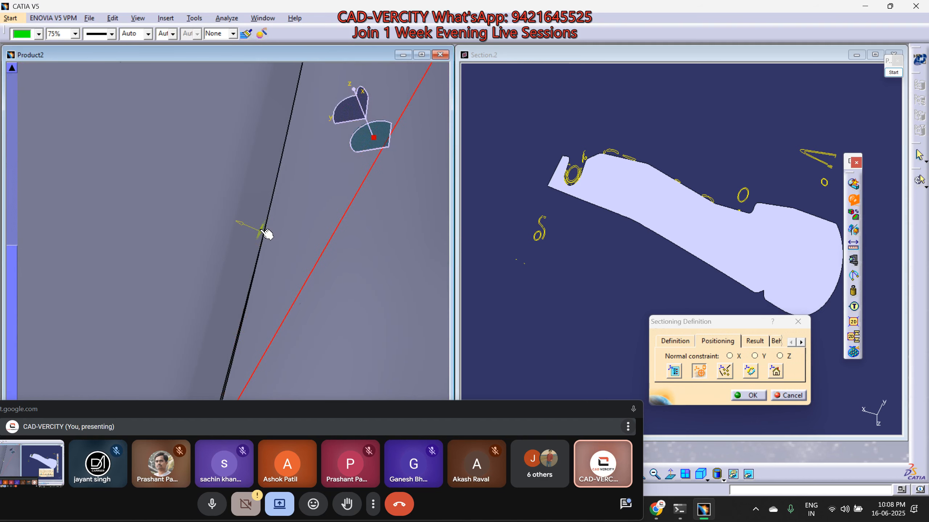
left_click(270, 248)
middle_click_drag(293, 264, 355, 366)
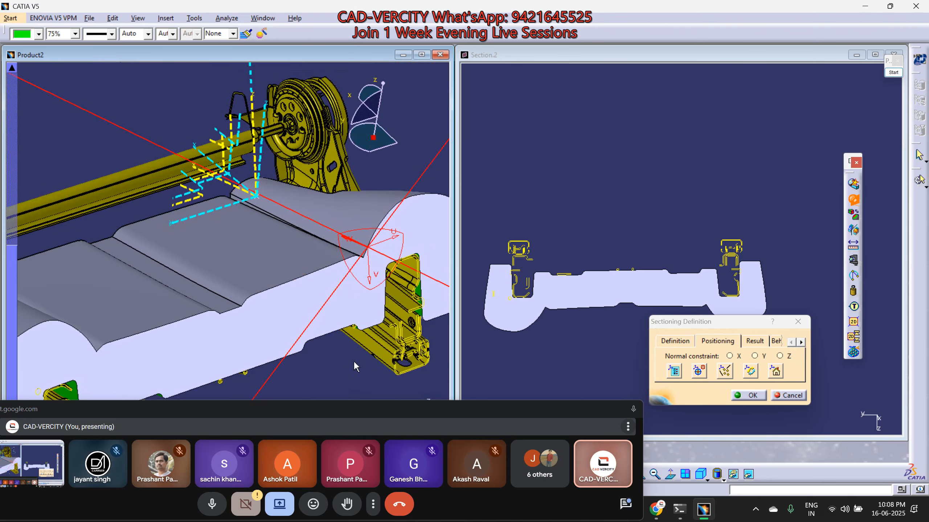
Align the section plane with the round recliner disc of the seat frame using Geometrical Target.
middle_click_drag(299, 346, 251, 228)
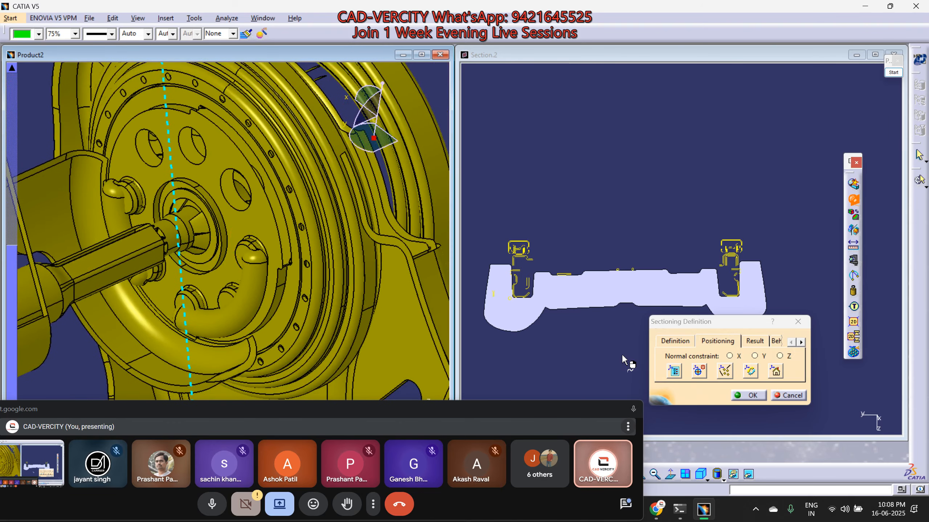
left_click(695, 372)
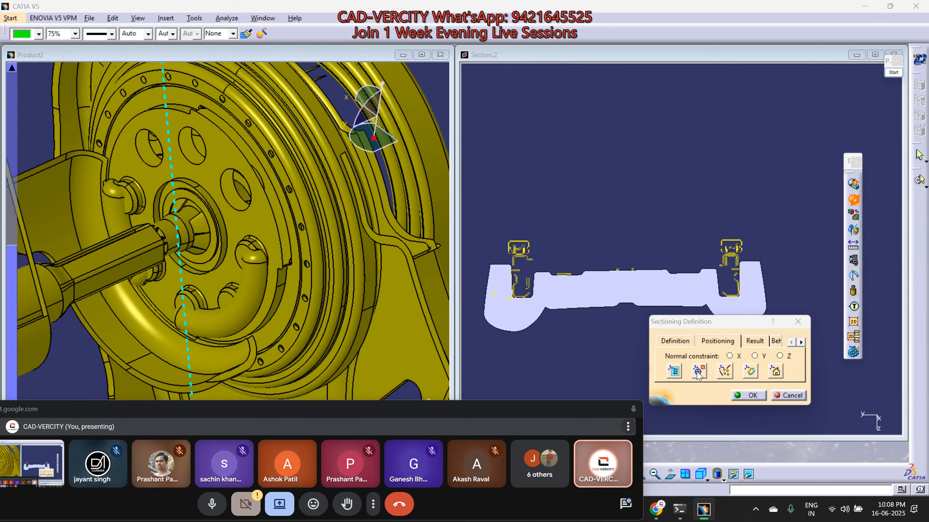
left_click(249, 224)
middle_click_drag(248, 224, 179, 173)
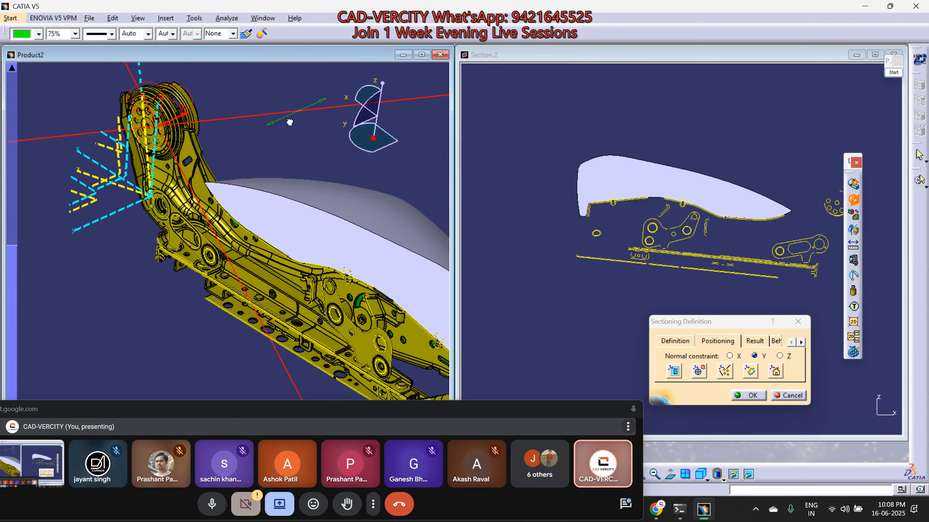
Shift the section plane from the recliner into the middle of the cushion and inspect the resulting profile.
left_click_drag(290, 122, 314, 314)
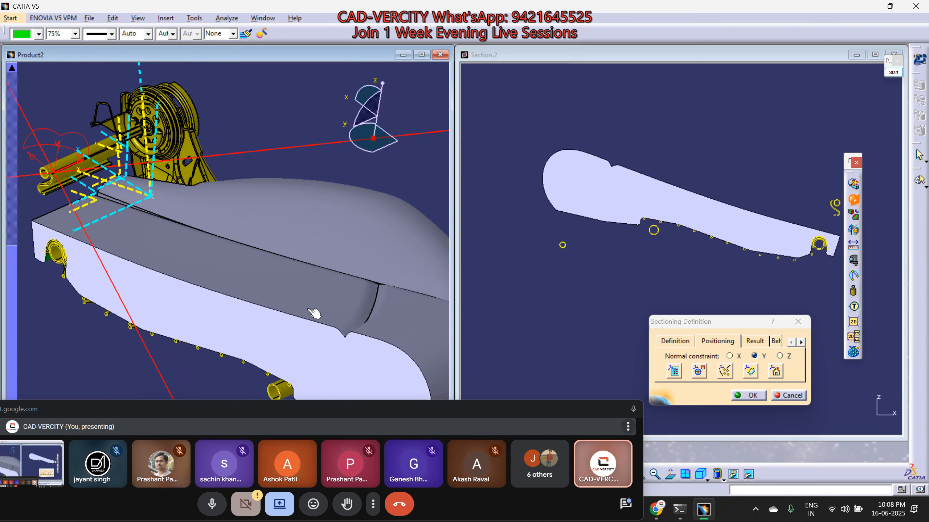
middle_click_drag(314, 314, 325, 282)
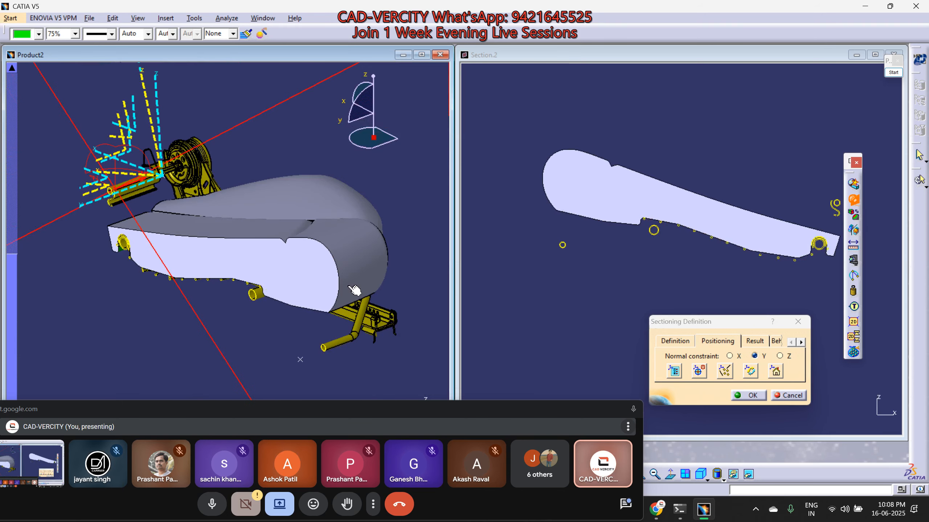
middle_click_drag(734, 231, 686, 221)
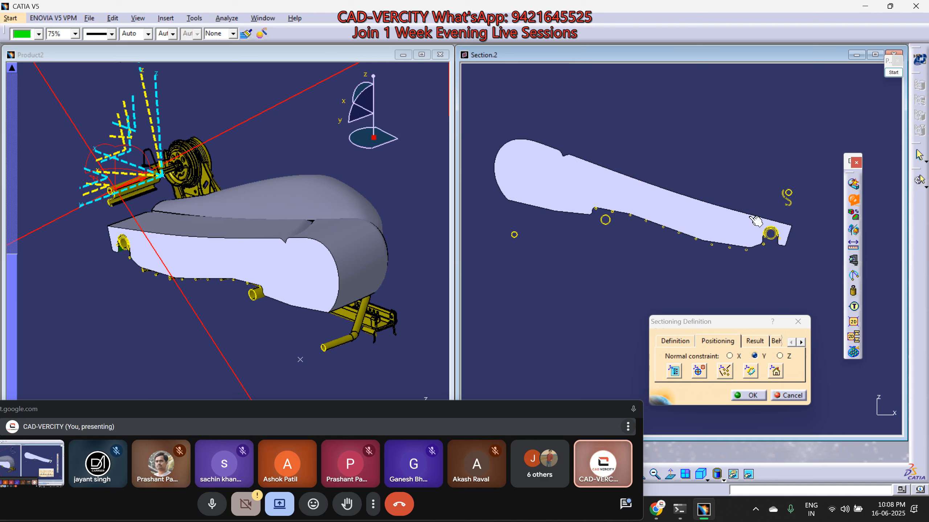
Turn off Section Fill in the section result to show only the foam and frame outlines, and inspect them.
left_click(755, 341)
left_click(753, 367)
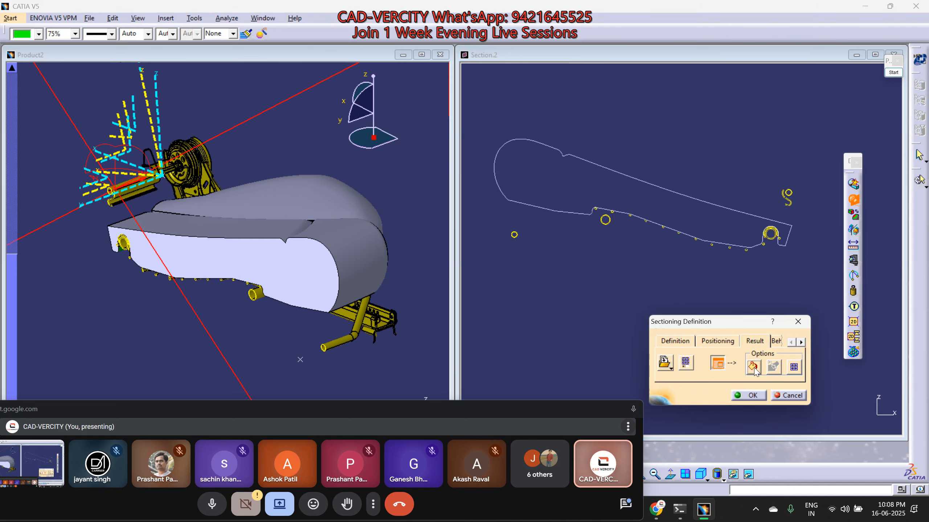
middle_click_drag(581, 243, 537, 221)
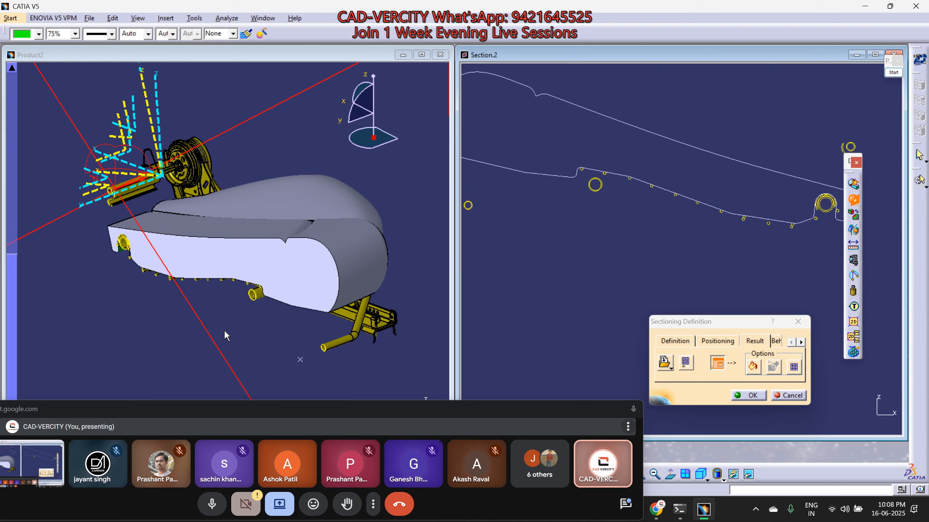
Shift the section plane slightly across the cushion and clear the view of the foam around the rear frame tube.
left_click_drag(209, 348, 209, 370)
middle_click_drag(572, 251, 764, 310)
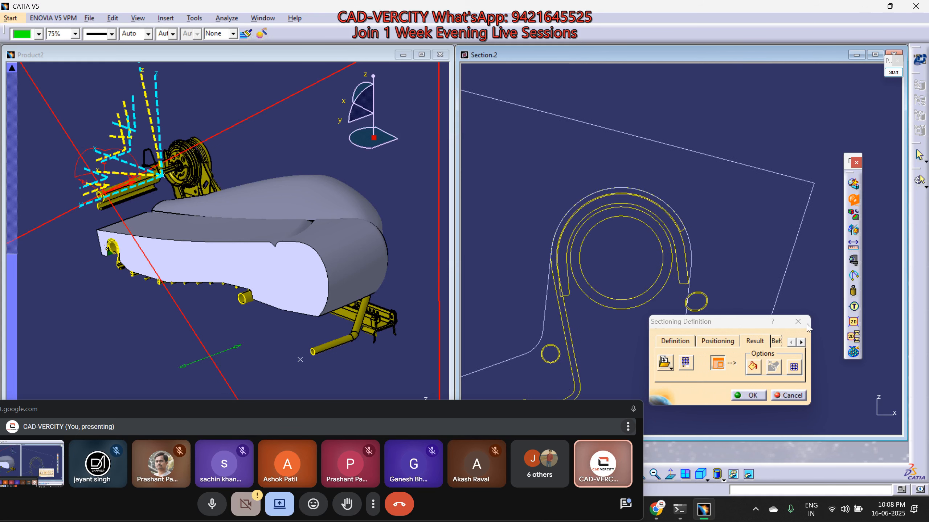
left_click_drag(725, 327, 852, 143)
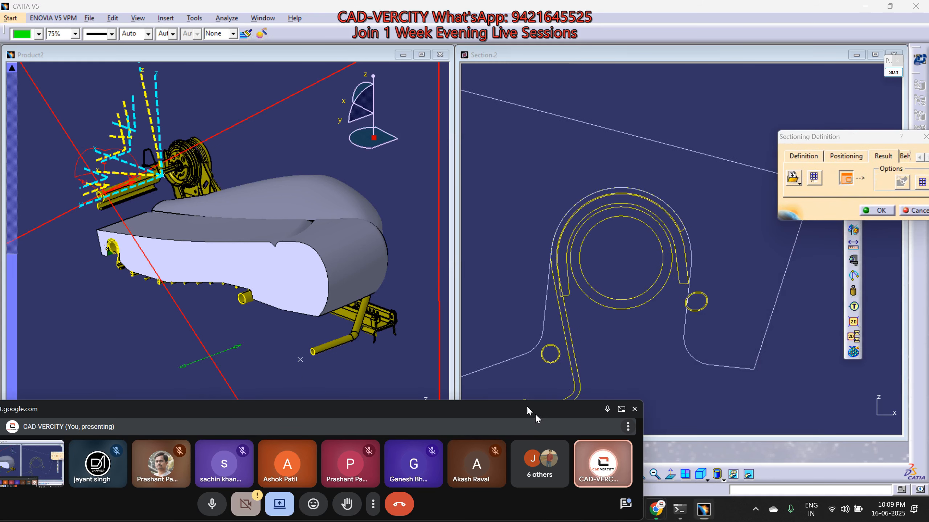
left_click_drag(535, 414, 382, 342)
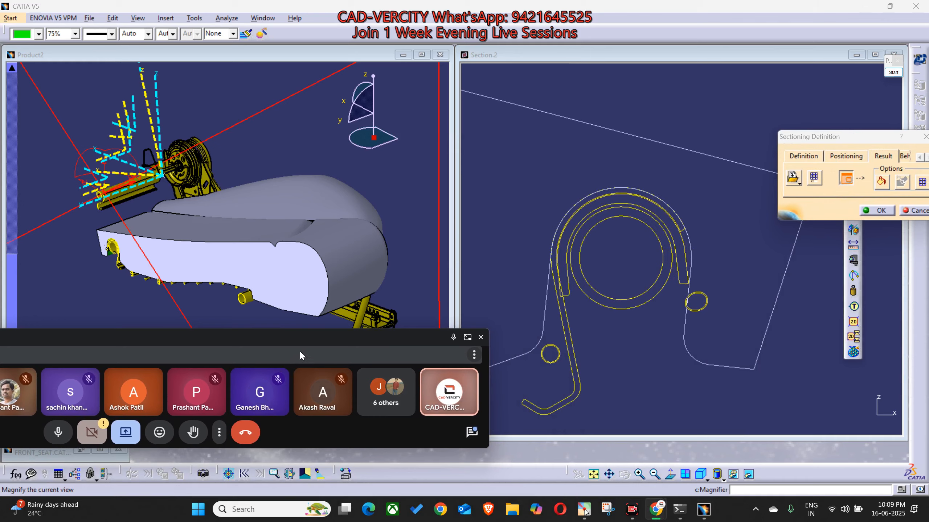
left_click_drag(299, 350, 322, 317)
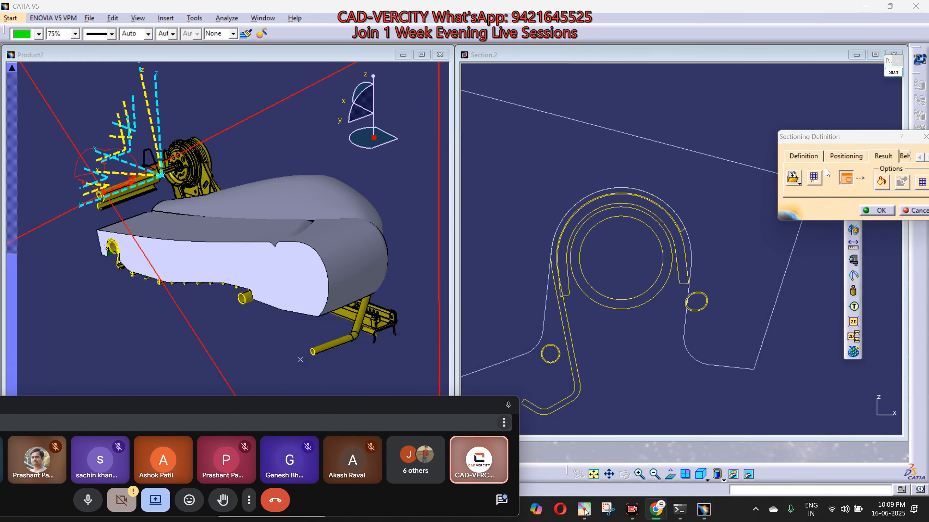
left_click_drag(815, 137, 718, 385)
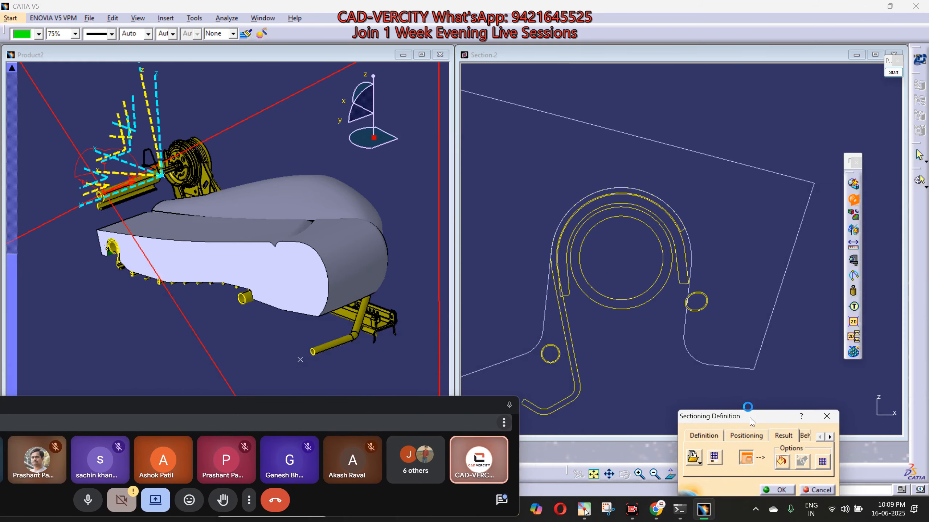
Try to measure from the foam's top line to the arch over the rear tube with both Measure Between selection modes set to Edge only.
left_click(853, 245)
left_click(796, 219)
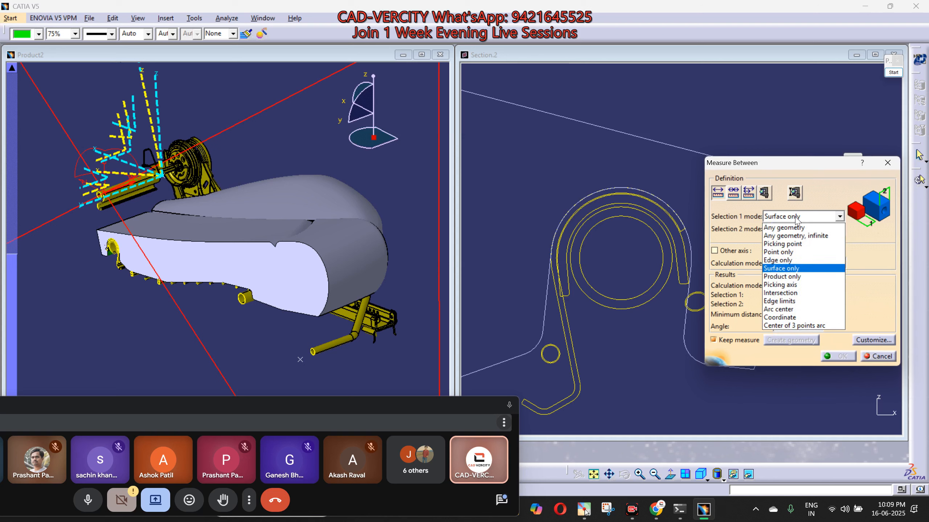
left_click(784, 263)
left_click(791, 230)
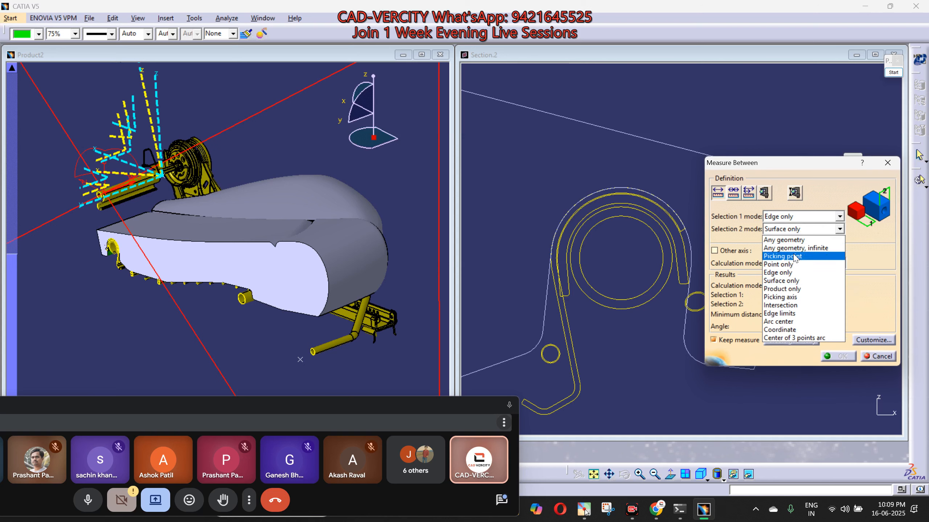
left_click(788, 274)
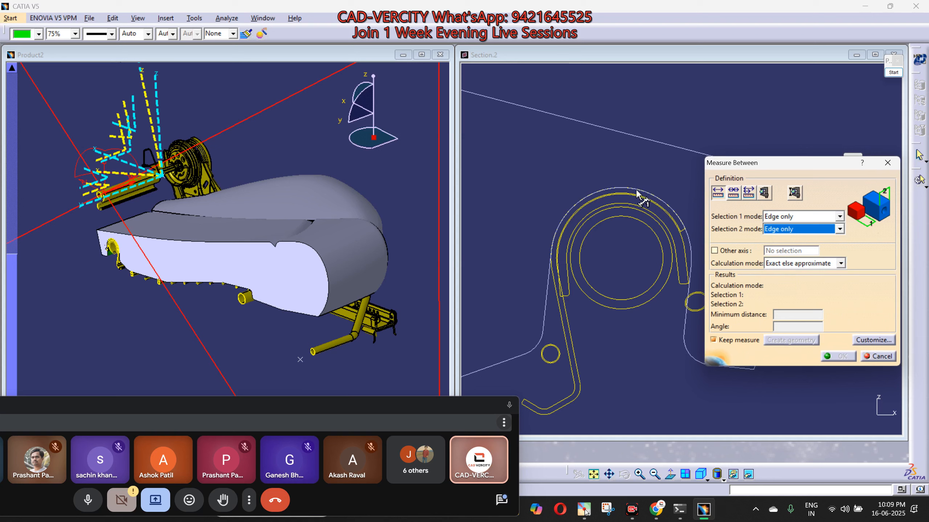
left_click(654, 143)
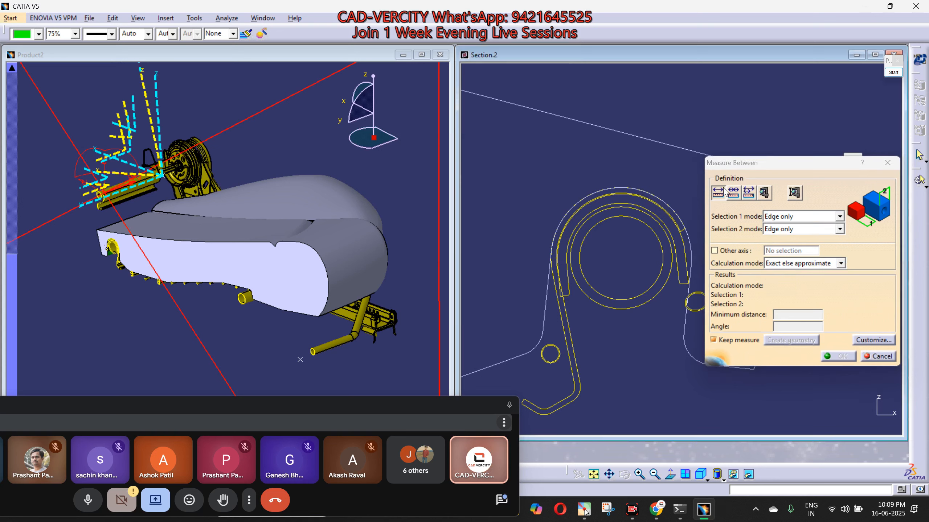
left_click_drag(770, 164, 809, 252)
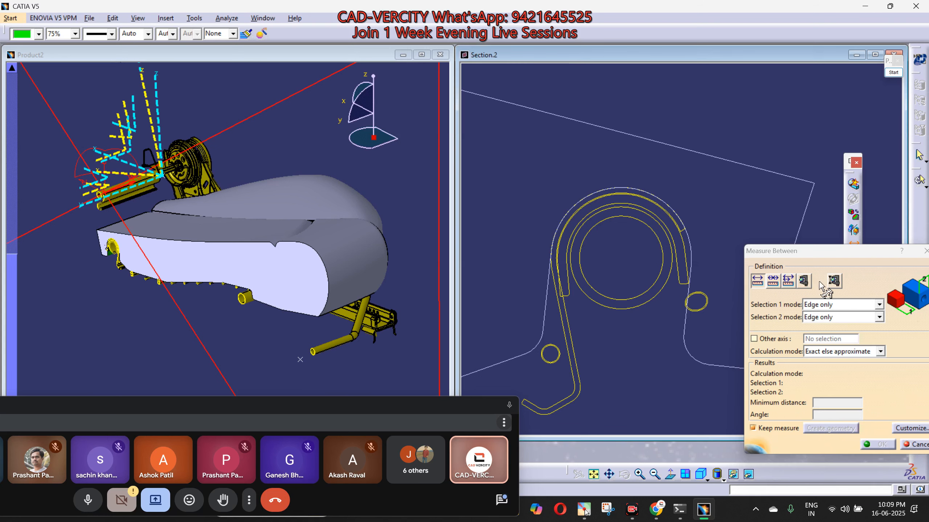
left_click(838, 312)
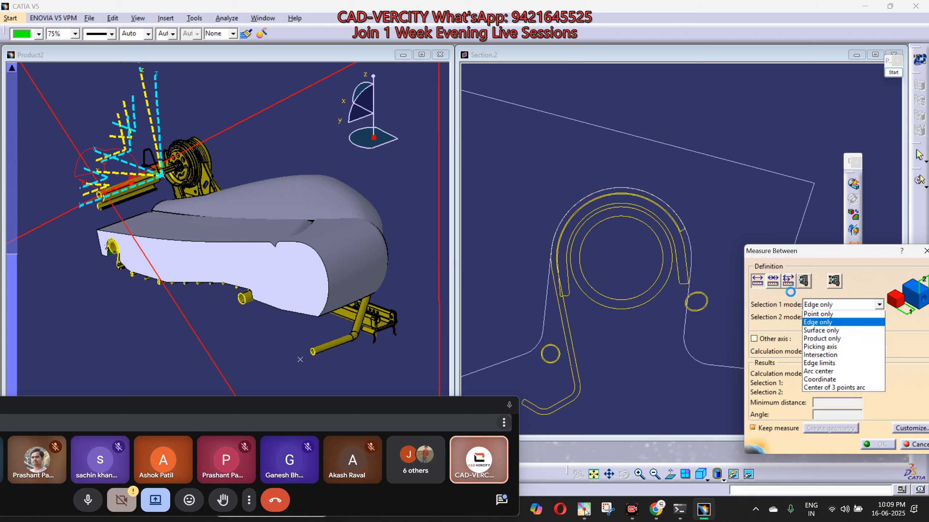
left_click(837, 311)
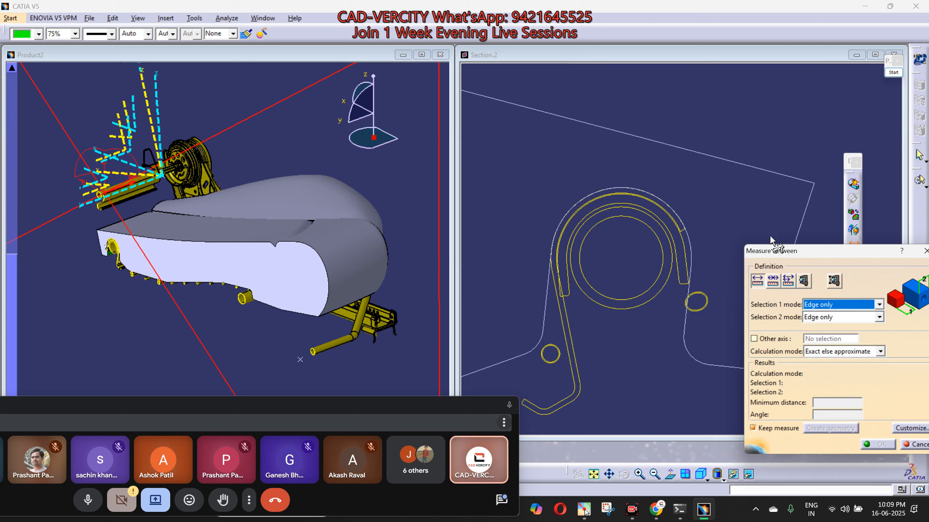
left_click(648, 140)
Measure from the foam's top line to the arch over the tube using Any geometry for Selection 1 and Picking point for Selection 2.
left_click(817, 309)
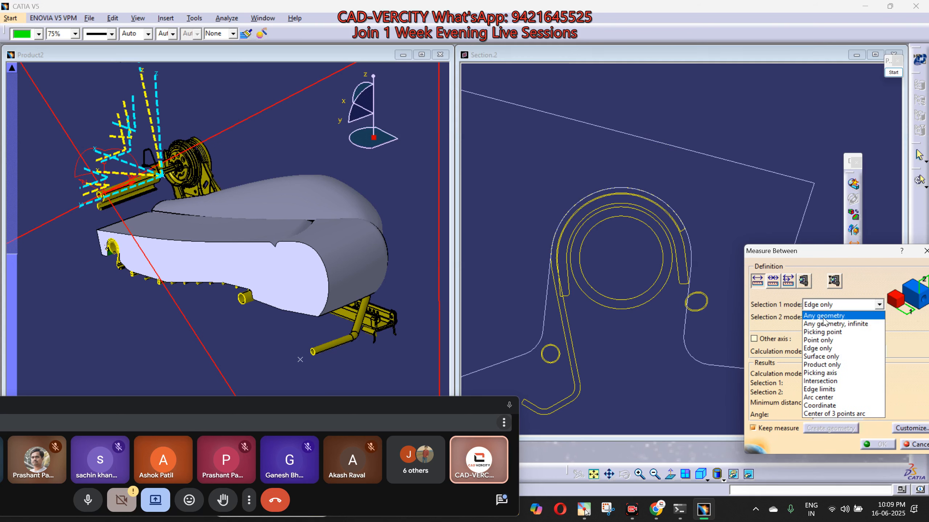
left_click(826, 317)
left_click(656, 144)
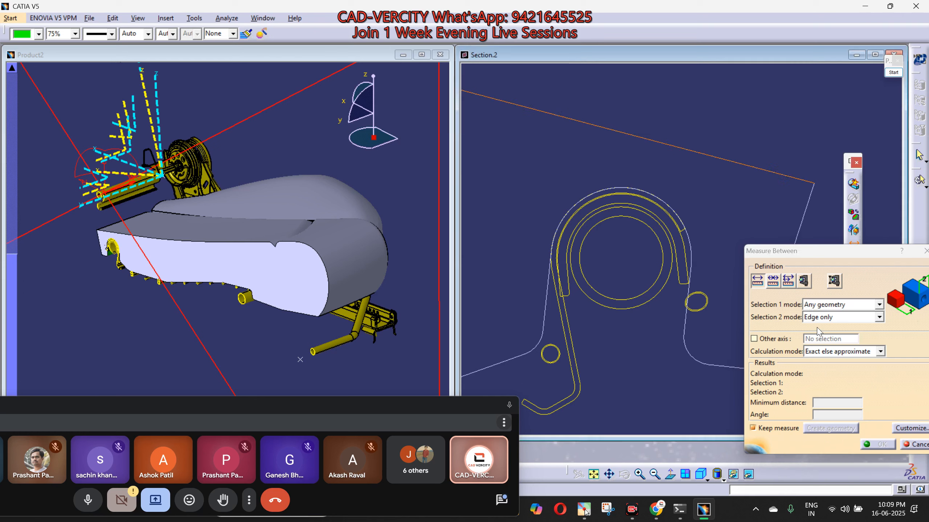
left_click(841, 316)
left_click(822, 344)
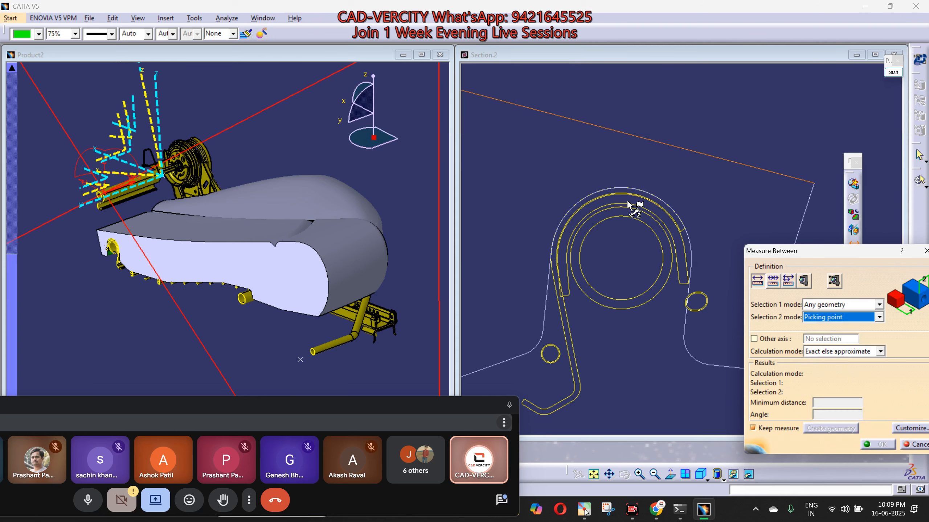
left_click(646, 190)
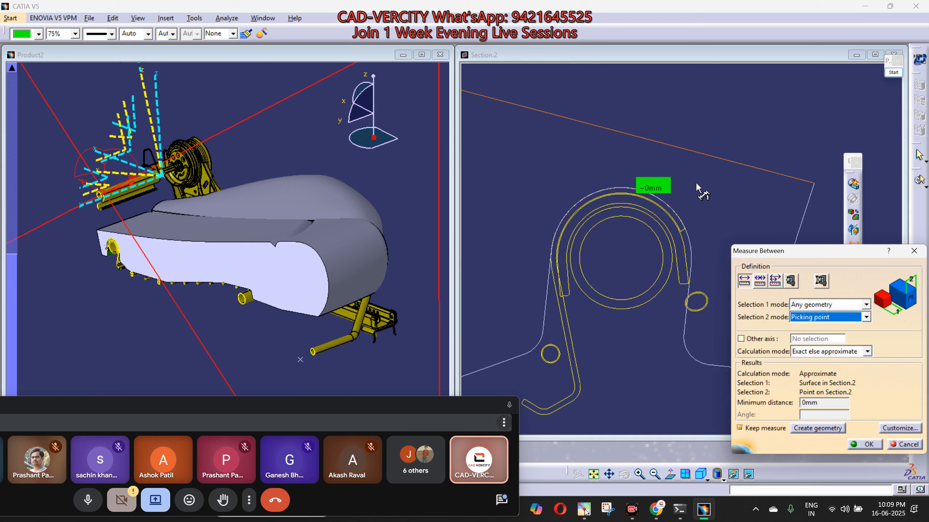
Repeat the foam thickness measurement above the tube with Selection 1 on Any geometry, and discard the measurement.
left_click(820, 307)
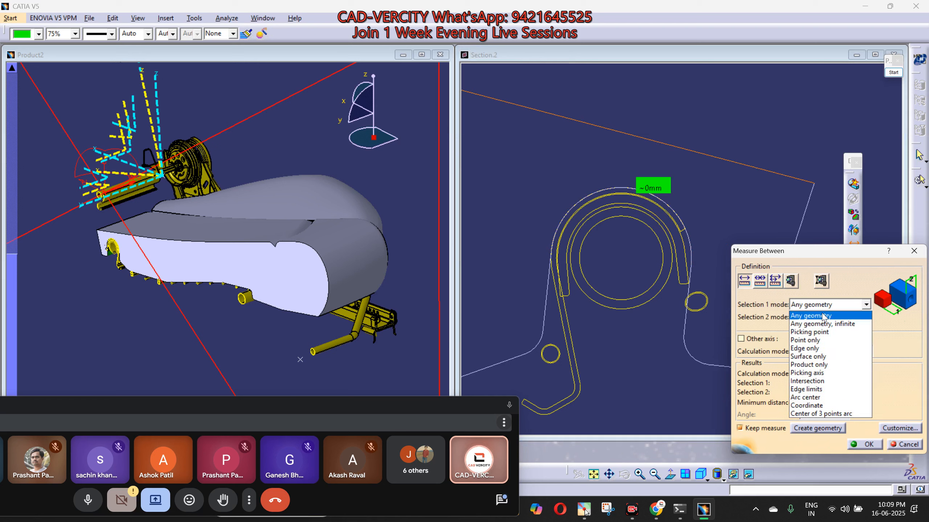
left_click(821, 311)
left_click(680, 152)
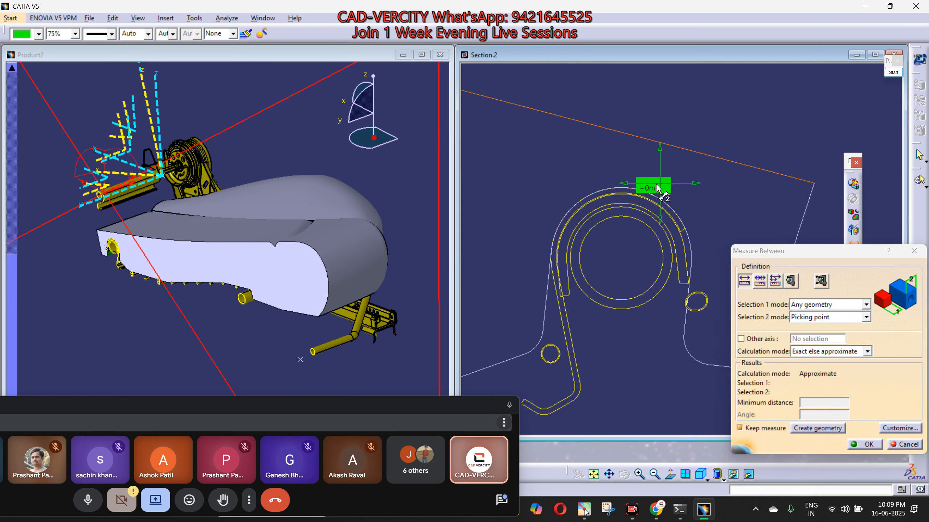
left_click(629, 188)
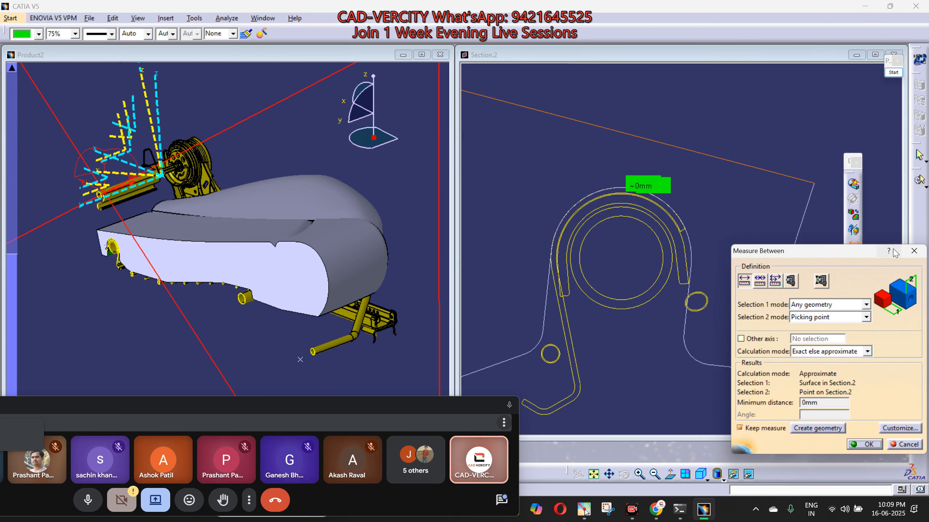
left_click(914, 252)
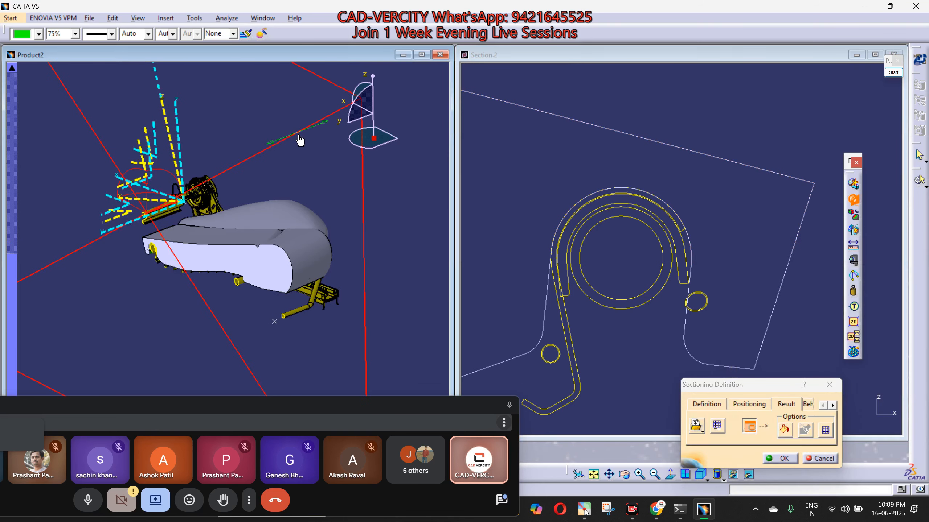
Shift the section plane slightly and try to measure the foam above the tube with Selection 1 mode set to Edge only.
left_click_drag(304, 131, 311, 128)
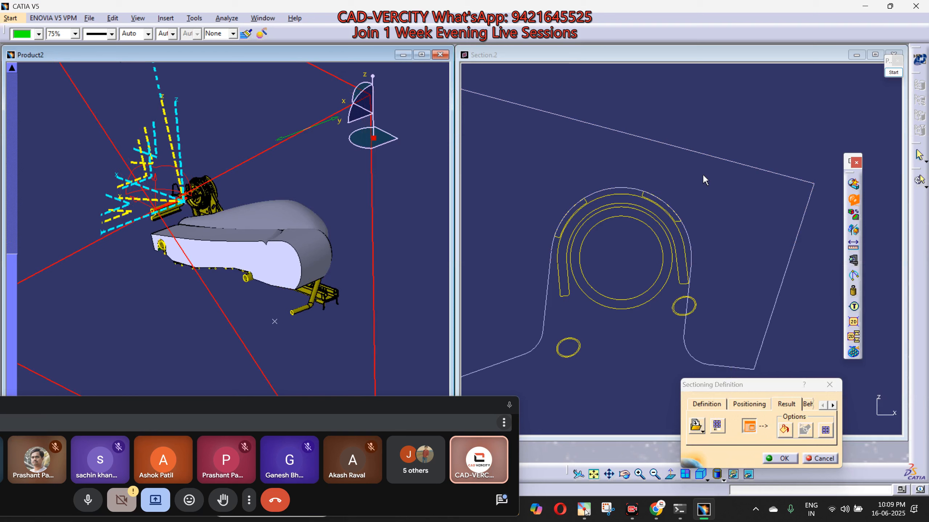
left_click(854, 261)
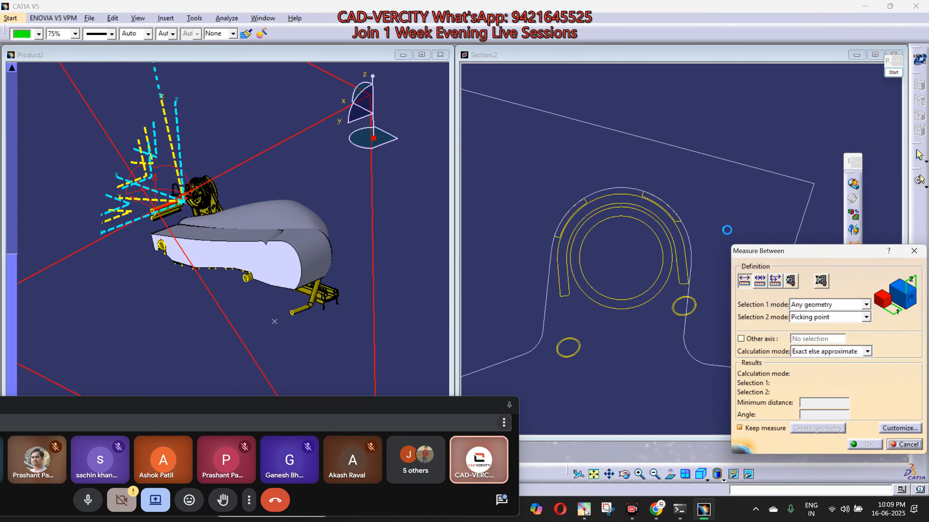
left_click(819, 304)
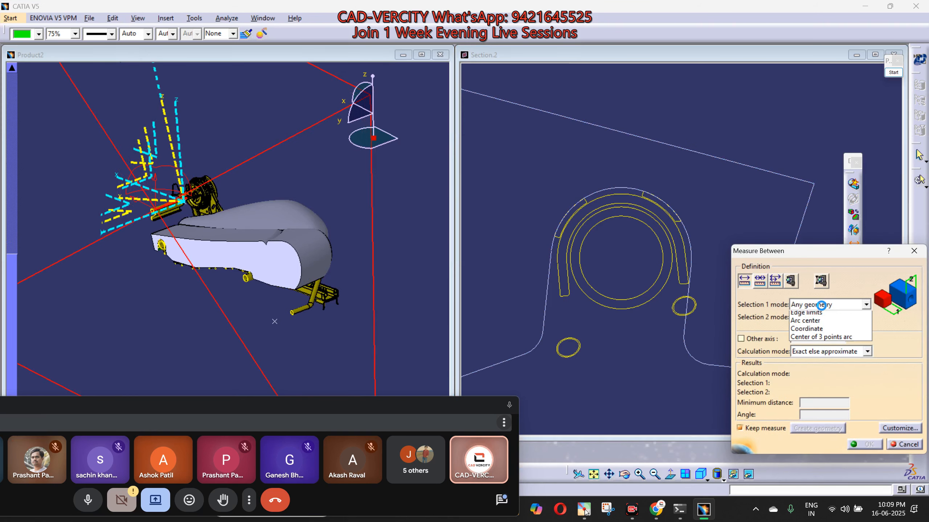
left_click(806, 352)
left_click(812, 320)
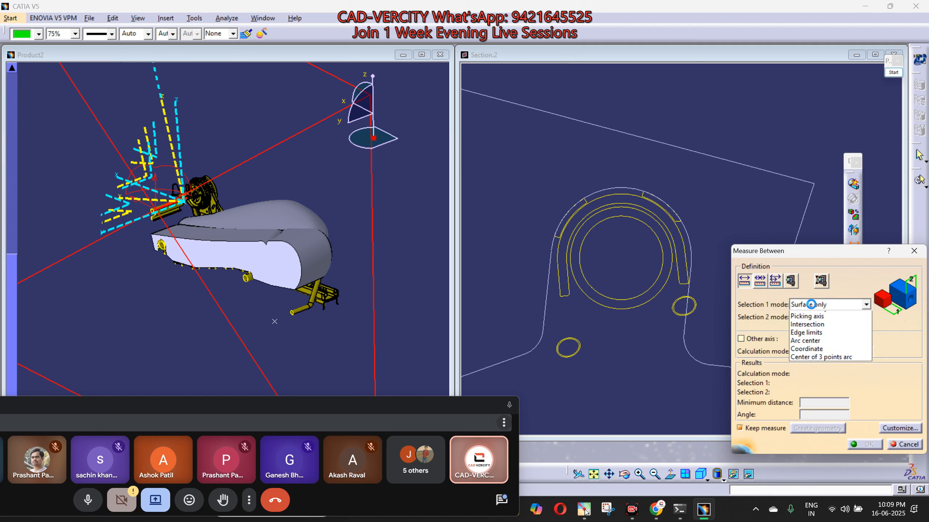
left_click(819, 304)
left_click(806, 344)
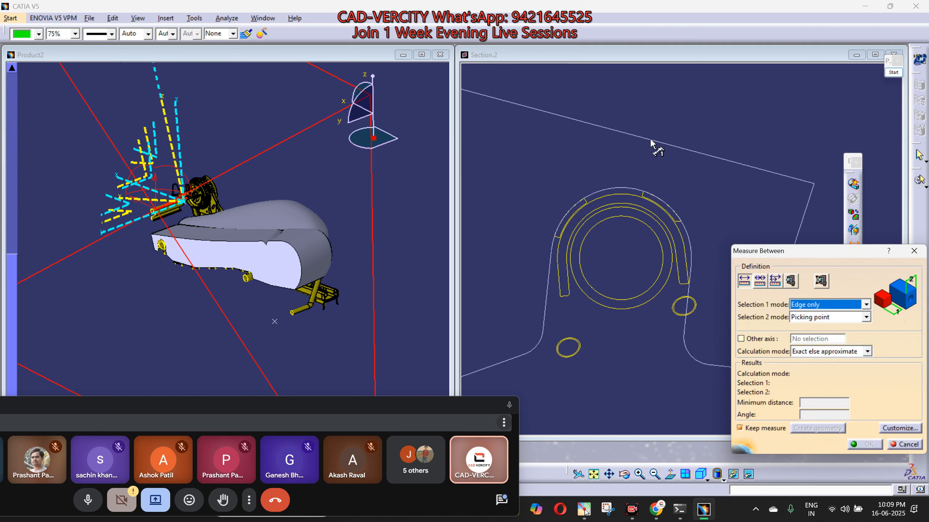
left_click(651, 139)
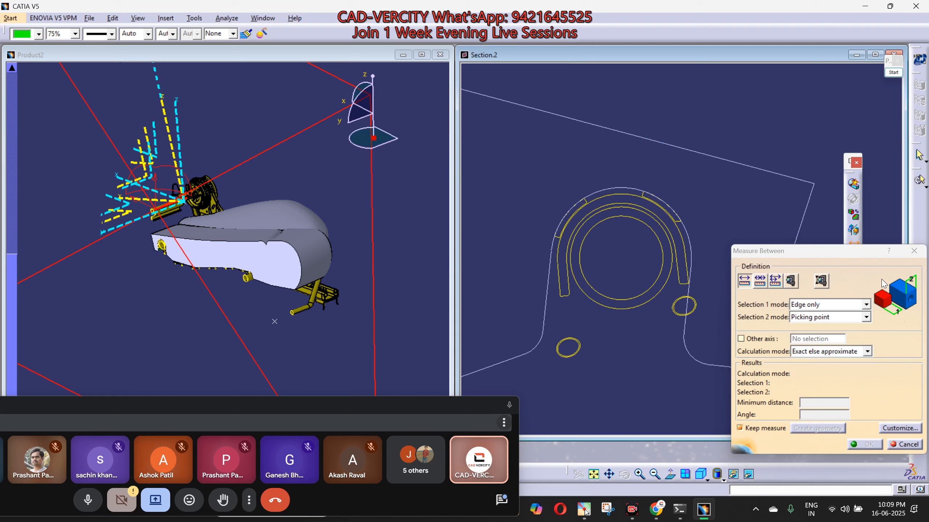
left_click(914, 251)
Close the current section and create a new section of the front seat with its plane normal to Y.
left_click(780, 460)
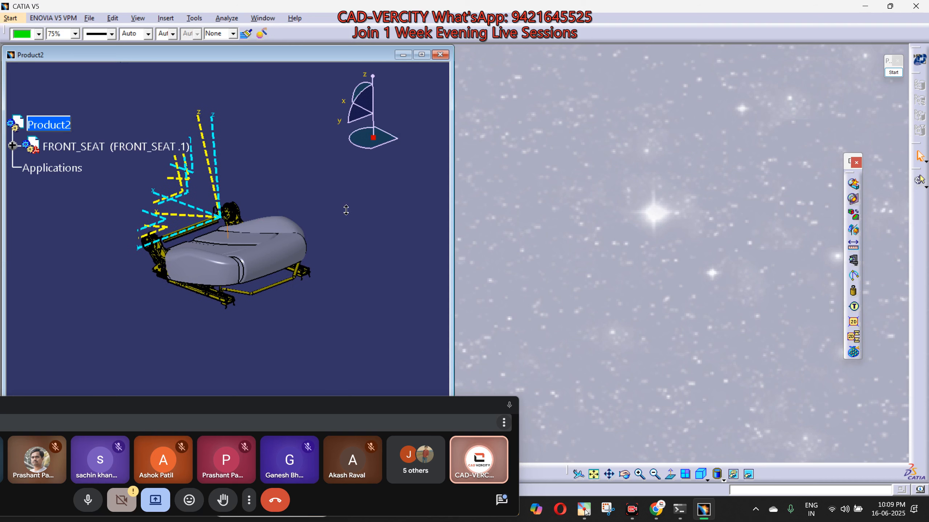
middle_click_drag(346, 210, 348, 176)
left_click(853, 200)
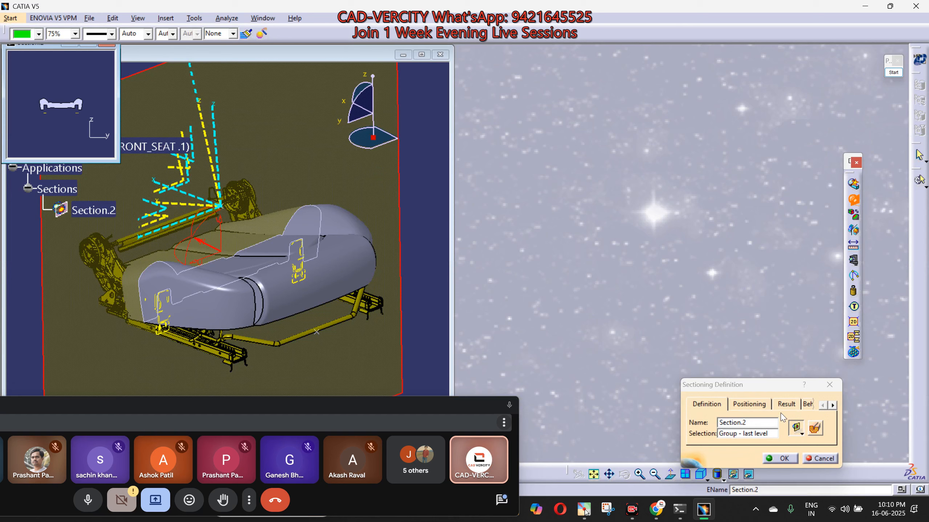
left_click(749, 404)
left_click(785, 419)
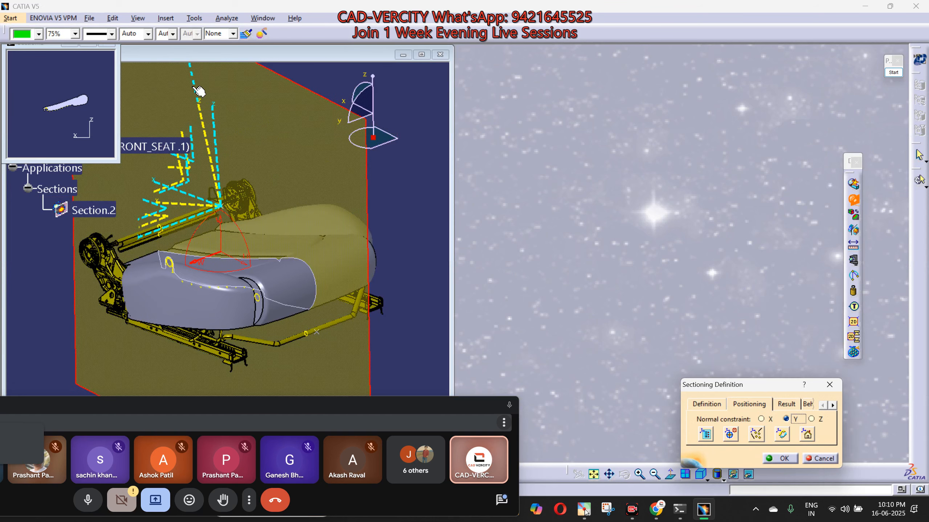
Tile the section and product windows vertically, and turn off Section Fill to show only the outlines around the rear tube.
left_click(261, 18)
left_click(278, 58)
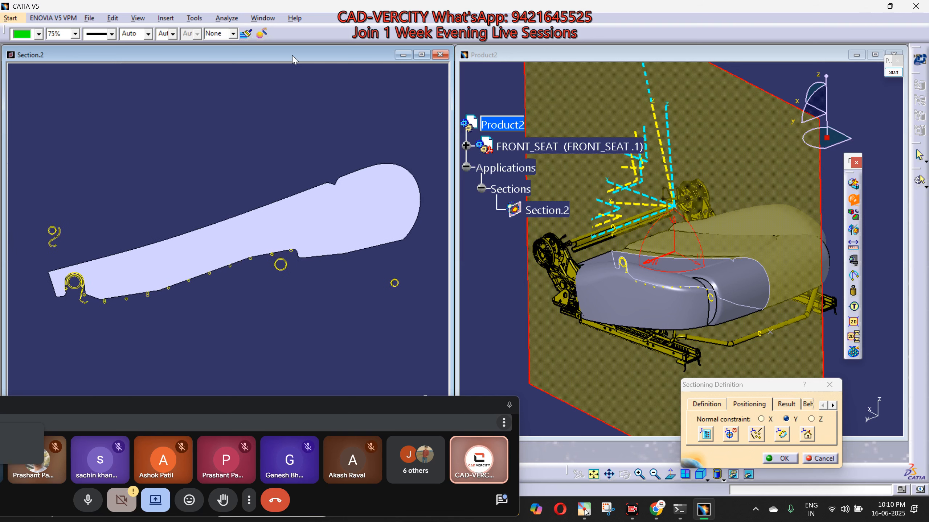
left_click(786, 405)
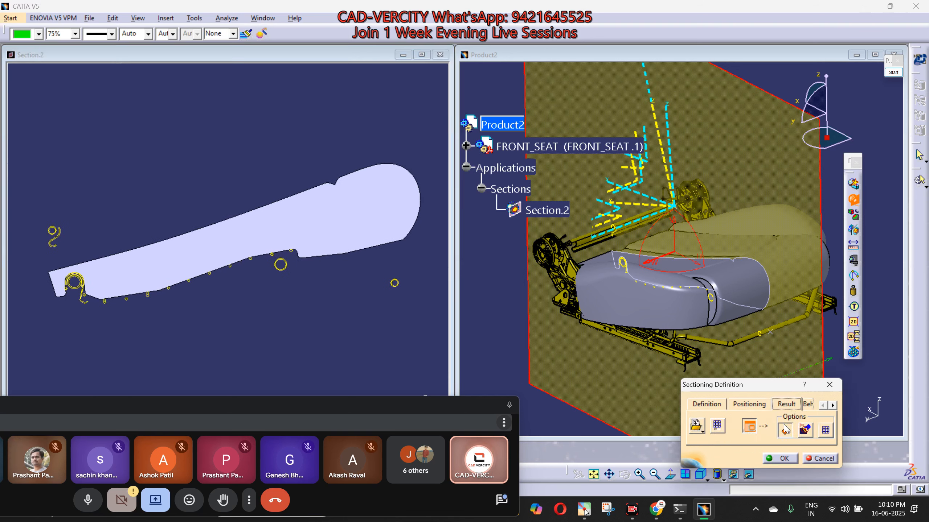
left_click(784, 430)
middle_click_drag(278, 342, 223, 256, "ctrl")
Measure the minimum distance from the foam's top edge to a picked point on the arch over the rear tube, and reposition its label.
left_click(853, 245)
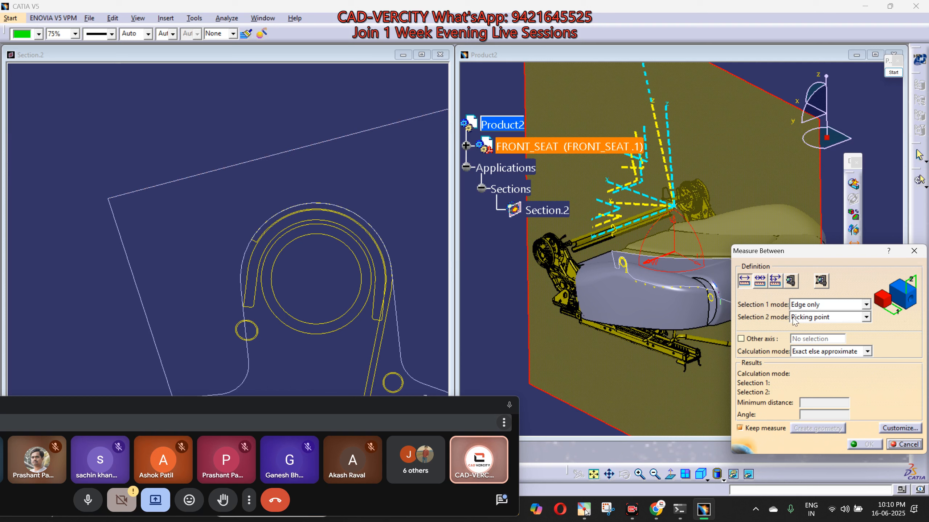
left_click(298, 148)
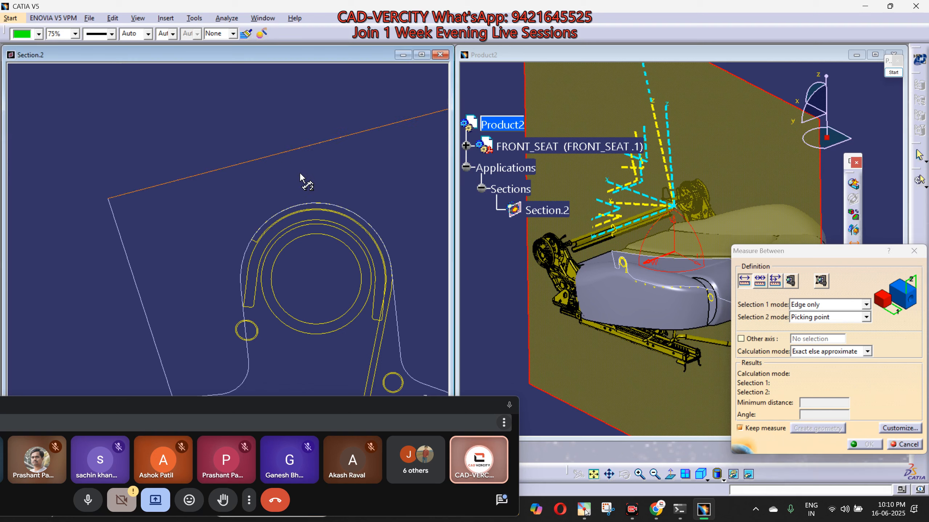
left_click(294, 205)
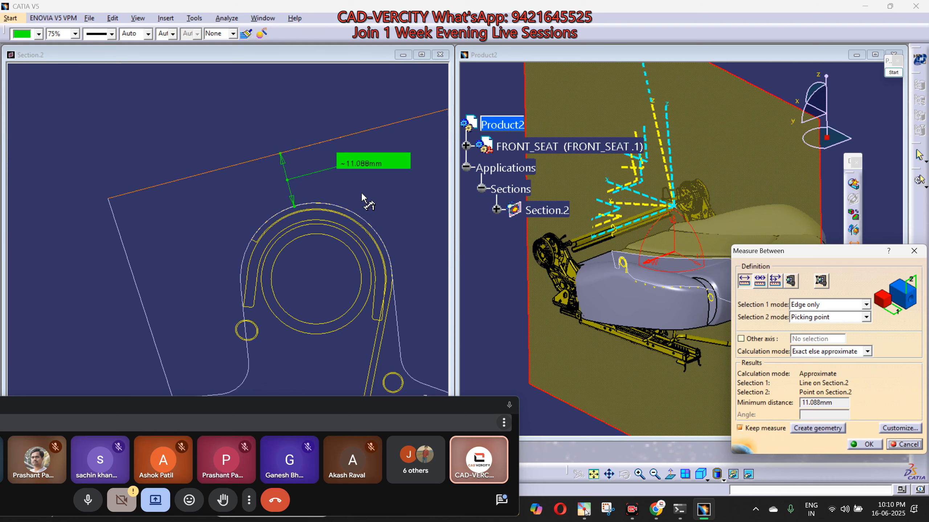
middle_click_drag(362, 186, 329, 204)
left_click_drag(278, 161, 320, 160)
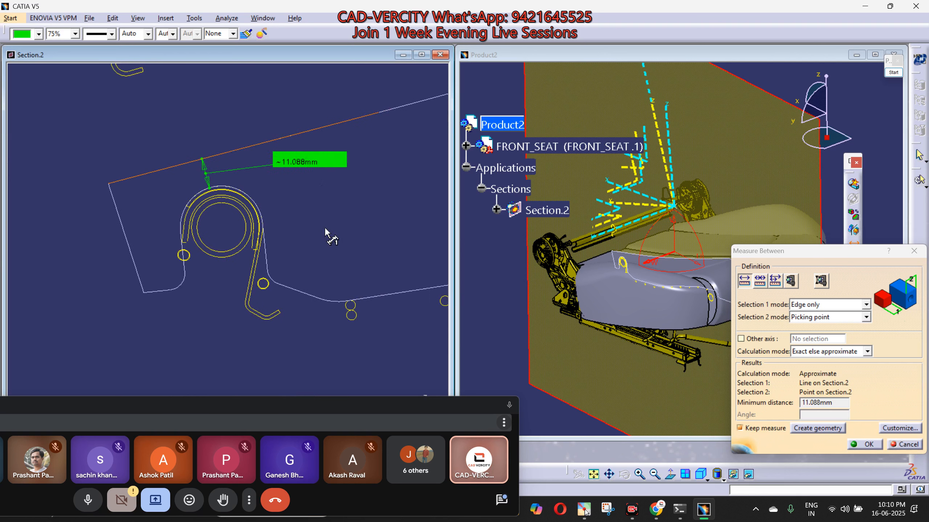
Set both measure selection modes to Edge only, measure the minimum distance between the front tube's outer circle and the foam edge, and reposition the label.
middle_click_drag(325, 243, 287, 172)
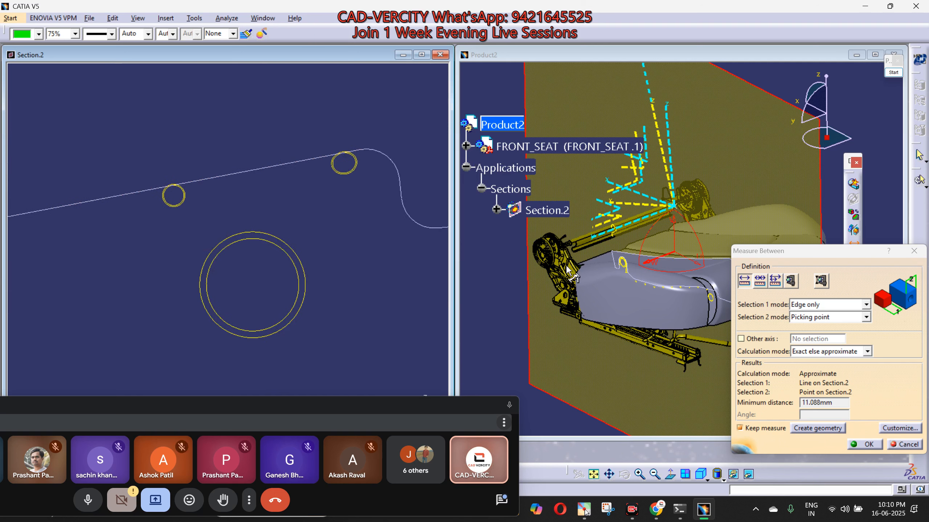
left_click(866, 305)
left_click(821, 316)
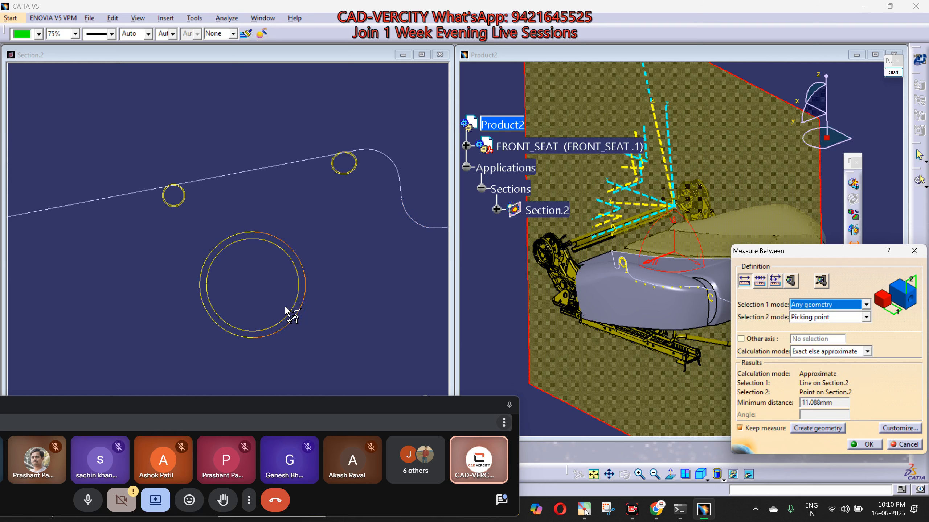
left_click(840, 311)
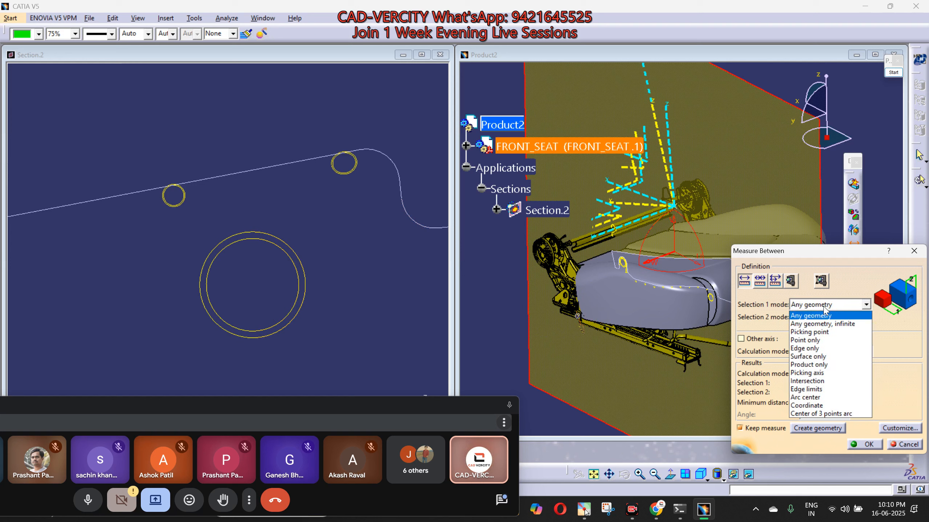
left_click(813, 349)
left_click(812, 316)
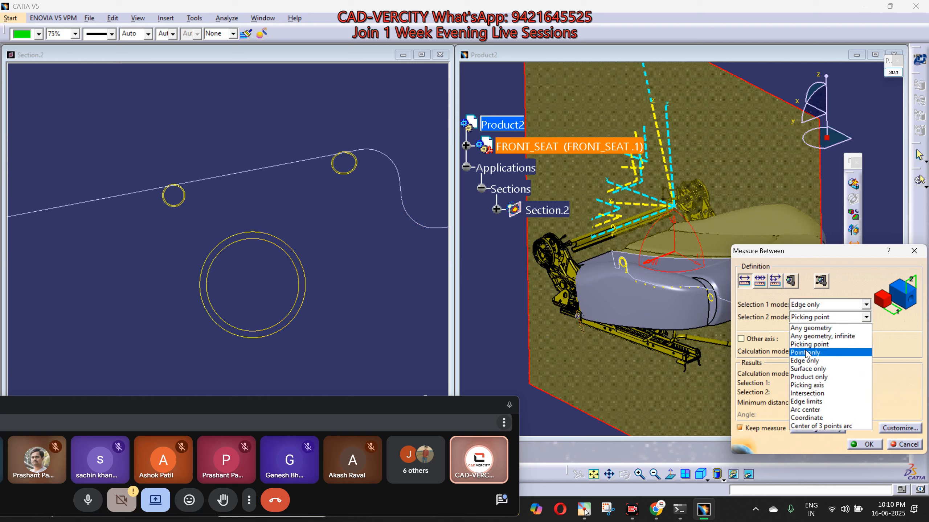
left_click(808, 354)
left_click(258, 233)
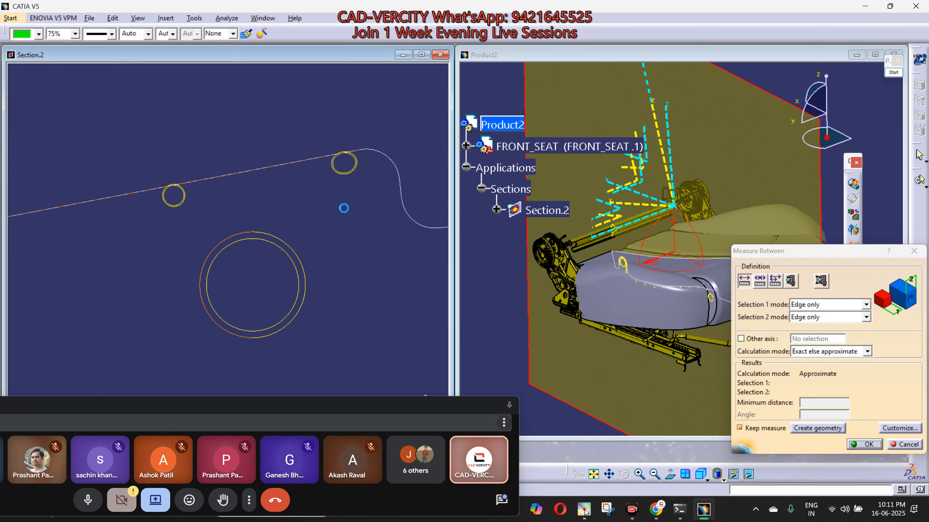
left_click(236, 174)
left_click_drag(242, 209, 364, 110)
Discard the measurement, accept the section definition, and maximize the product window.
middle_click_drag(380, 227, 444, 321, "ctrl")
middle_click_drag(444, 321, 204, 260)
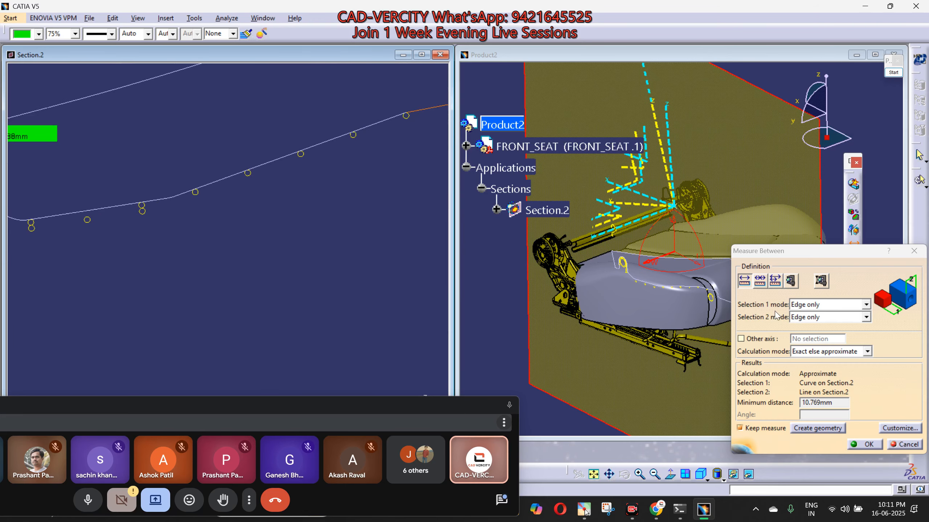
left_click(911, 446)
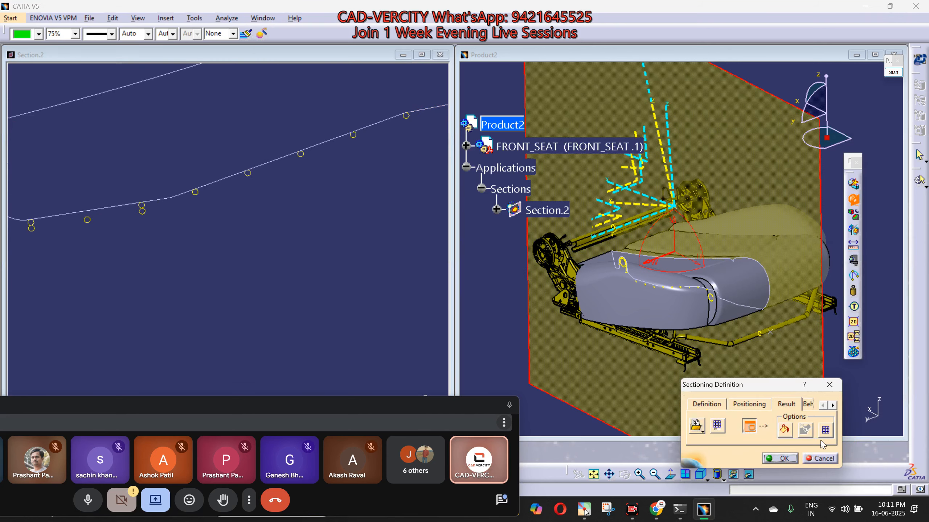
left_click(780, 461)
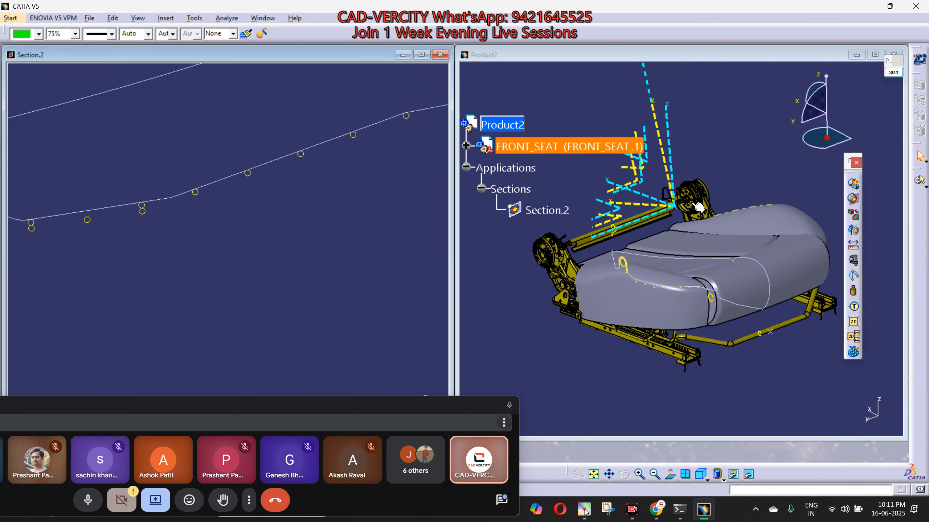
double_click(754, 54)
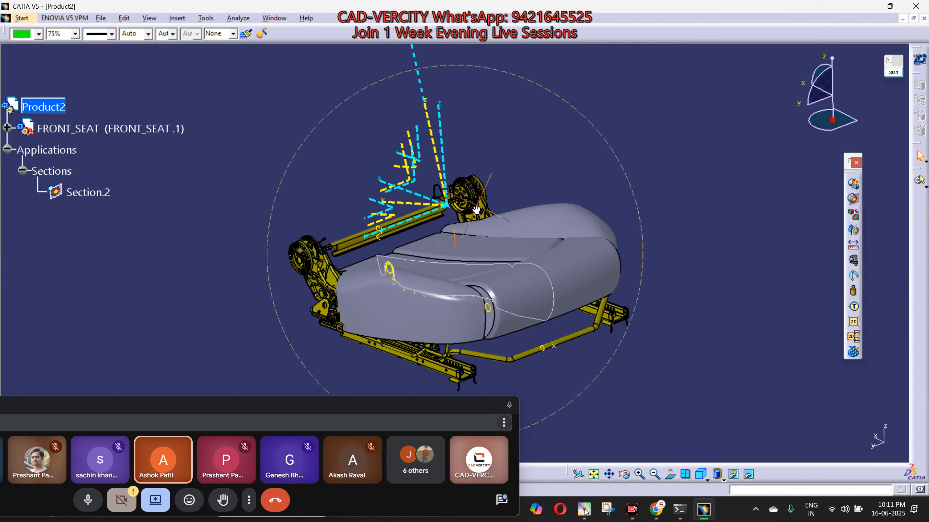
middle_click_drag(479, 207, 377, 249, "ctrl")
Bring up the FRONT_SEAT part document and collapse the FINAL_CUSHION_WITH_B_TOOL body in the specification tree.
key("ctrl+Tab")
key("ctrl+Tab")
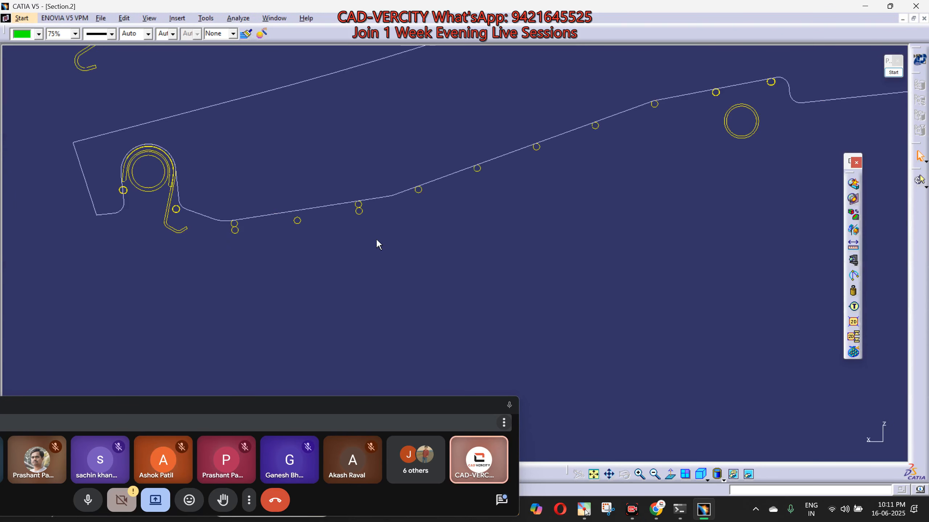
key("ctrl+s")
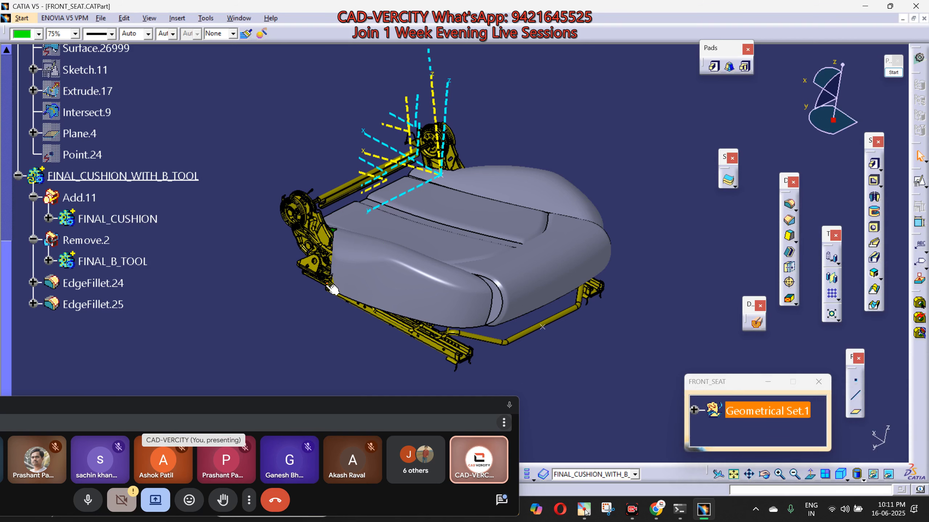
key("ctrl+Tab")
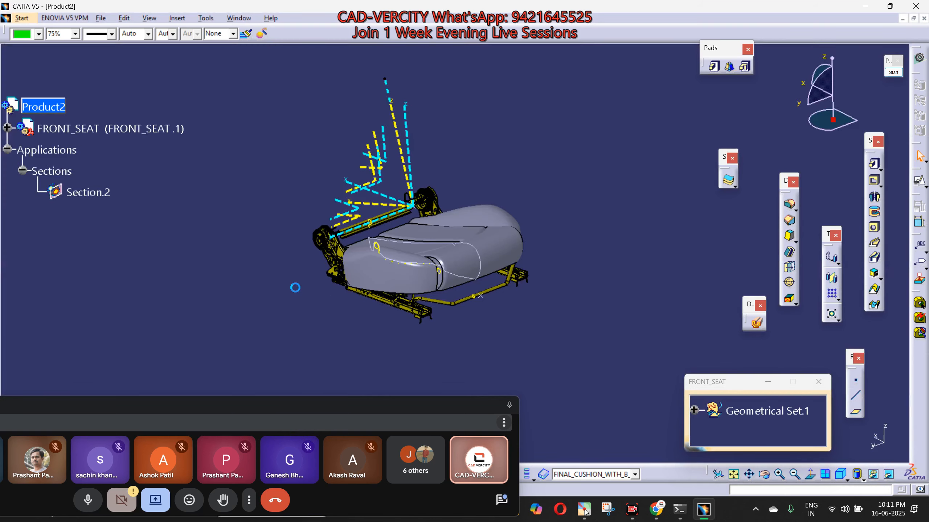
key("ctrl+Tab")
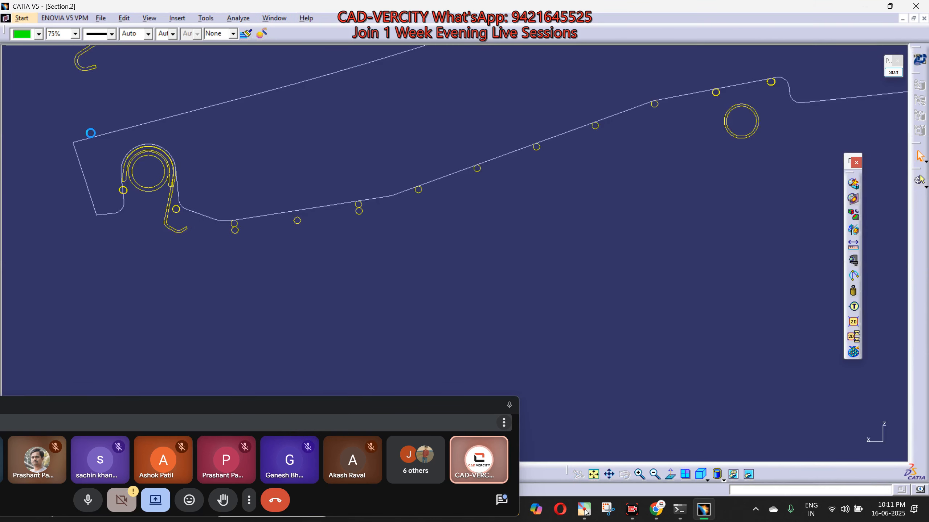
key("ctrl+Tab")
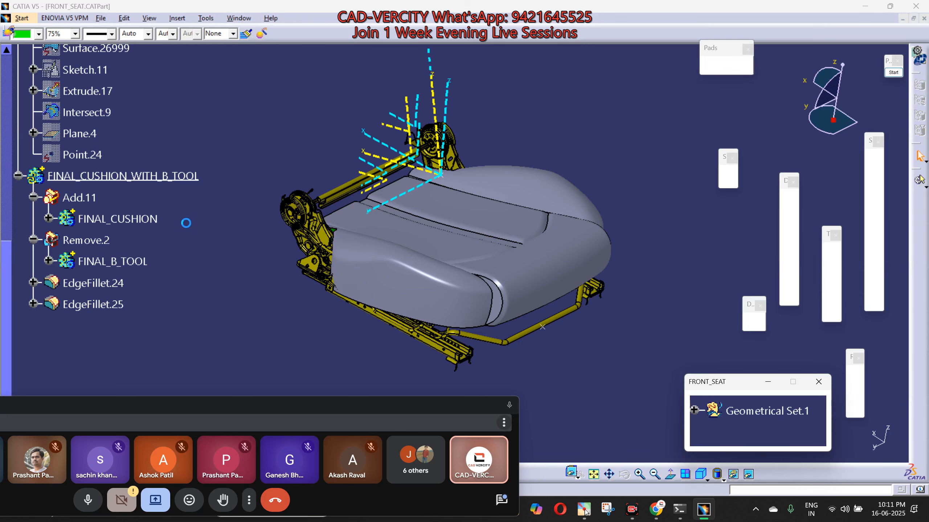
scroll(144, 211, "up", 6)
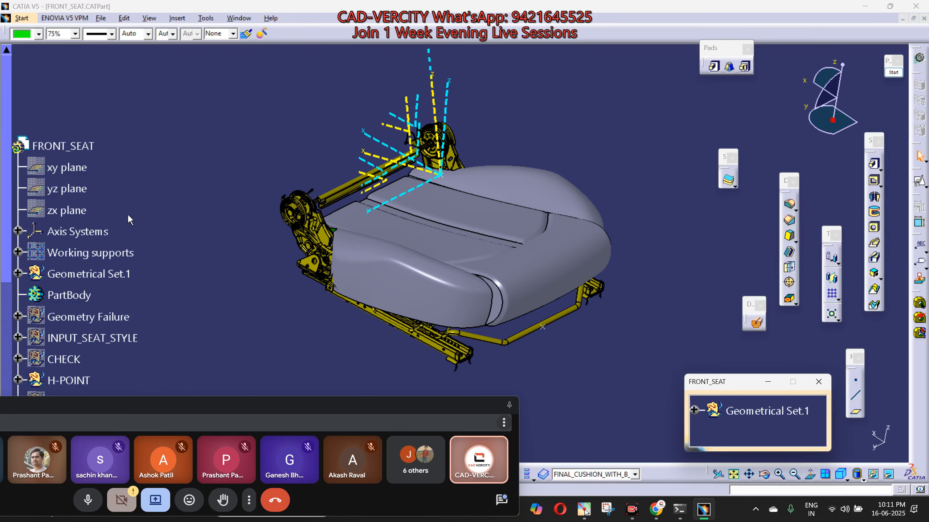
scroll(128, 213, "down", 6)
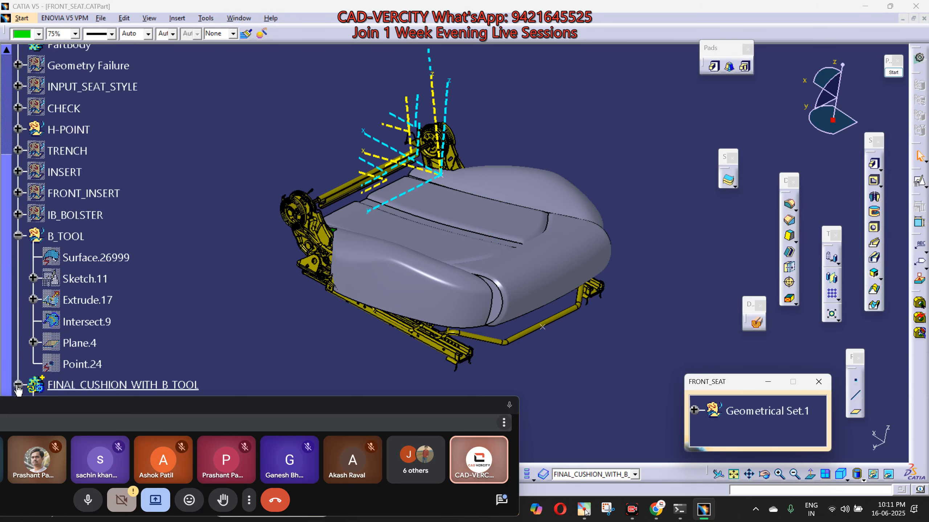
left_click(17, 387)
Hide Geometrical Set.1 containing the seat frame and turn the cushion to show its underside.
middle_click_drag(452, 245, 405, 280)
scroll(405, 280, "up", 1)
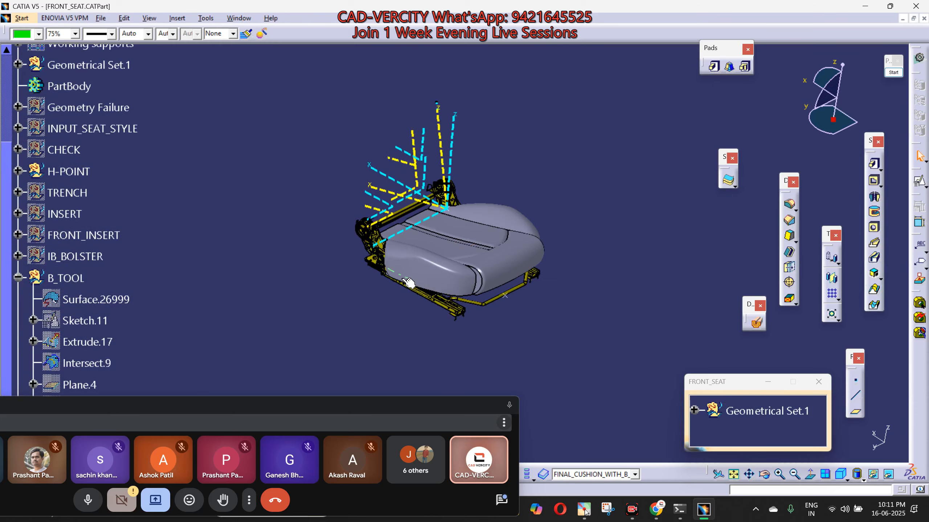
left_click(781, 414)
key("space")
middle_click_drag(548, 315, 634, 297)
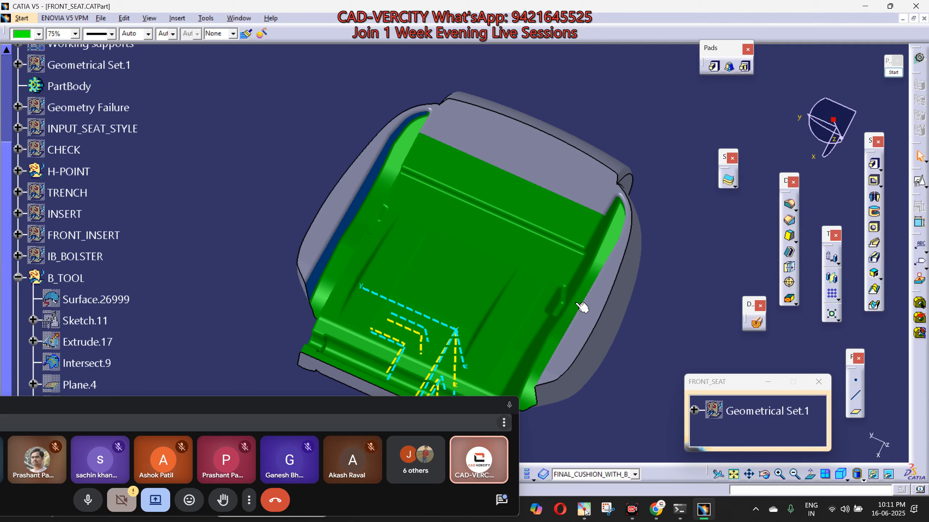
Switch to the Google Meet window and look through the list of call contributors.
left_click(497, 405)
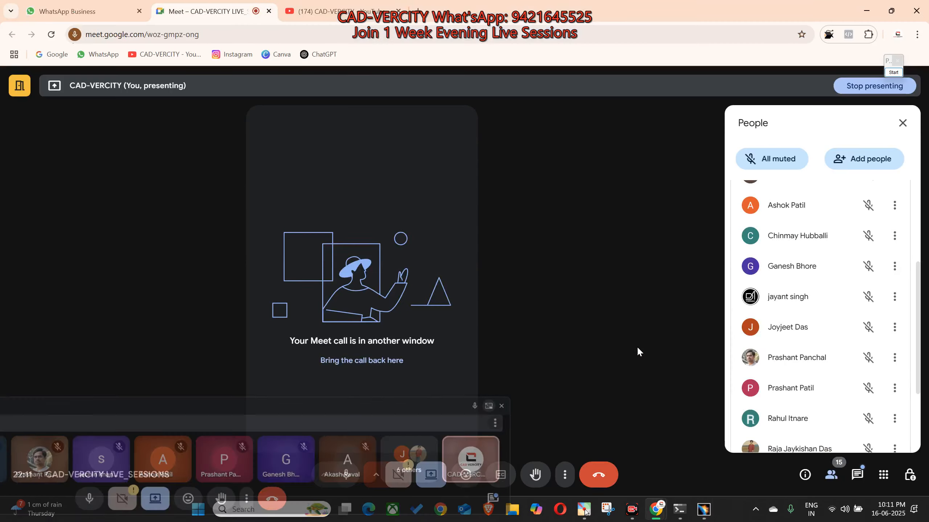
scroll(819, 317, "up", 3)
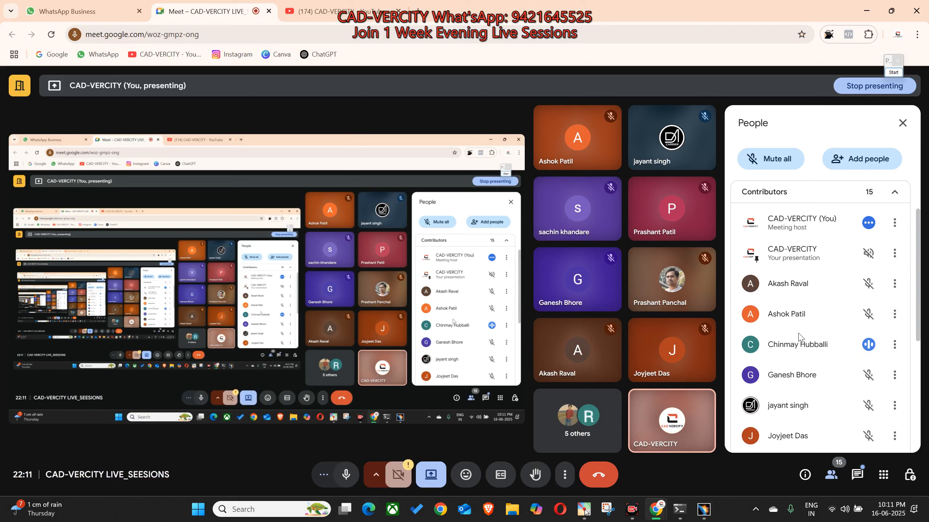
scroll(806, 345, "down", 3)
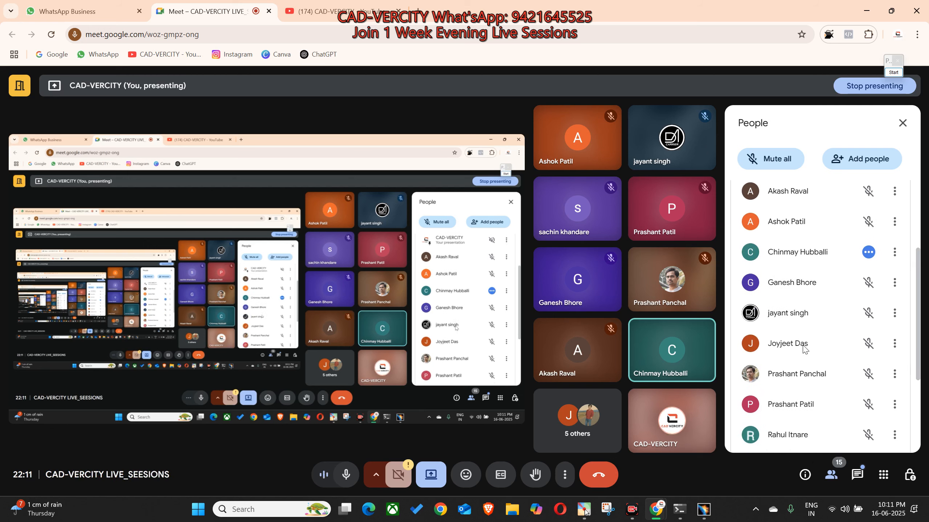
scroll(803, 349, "down", 2)
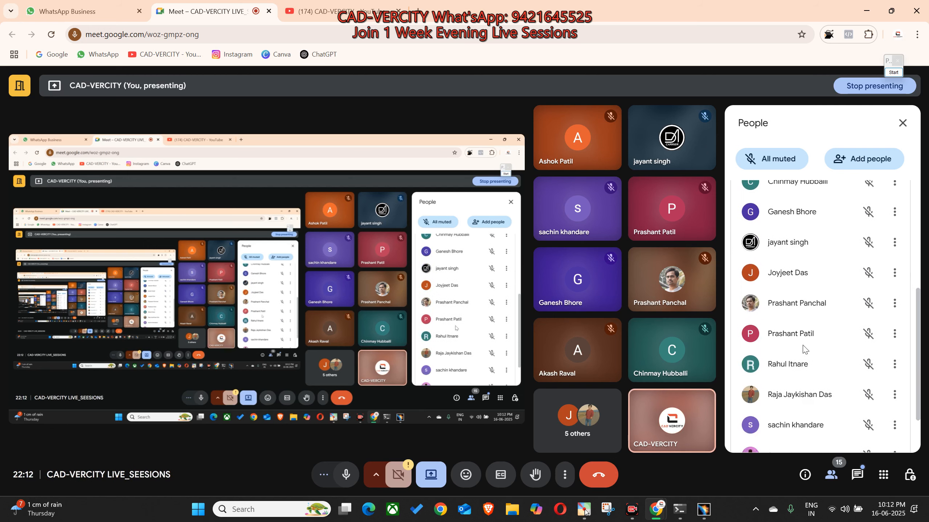
scroll(803, 350, "down", 2)
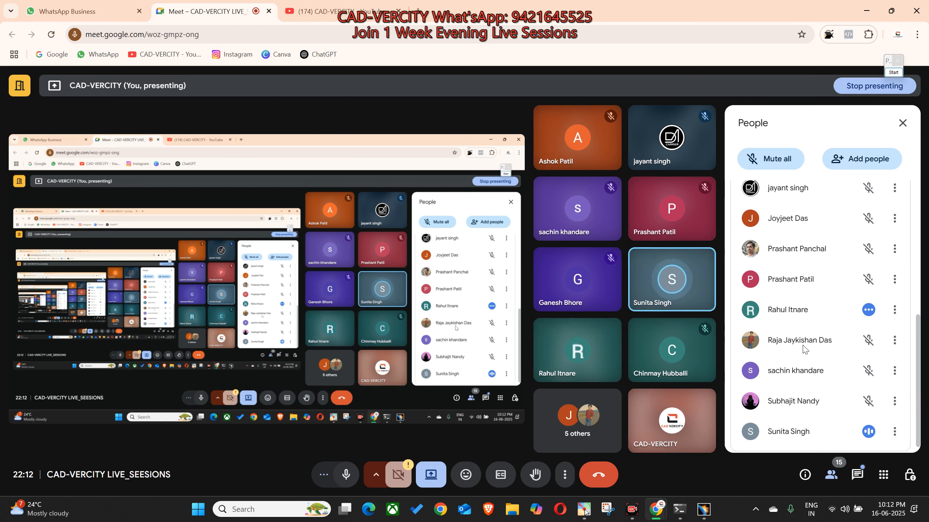
scroll(803, 350, "up", 5)
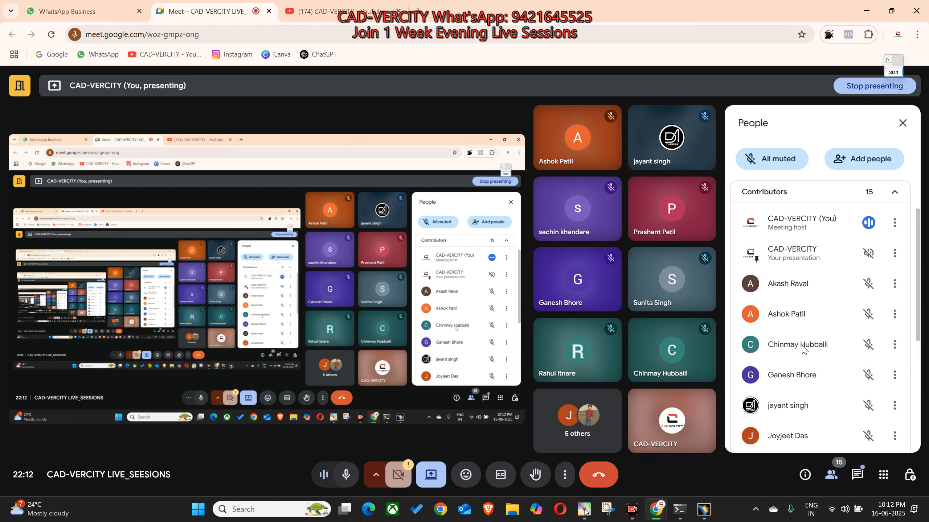
scroll(803, 350, "down", 2)
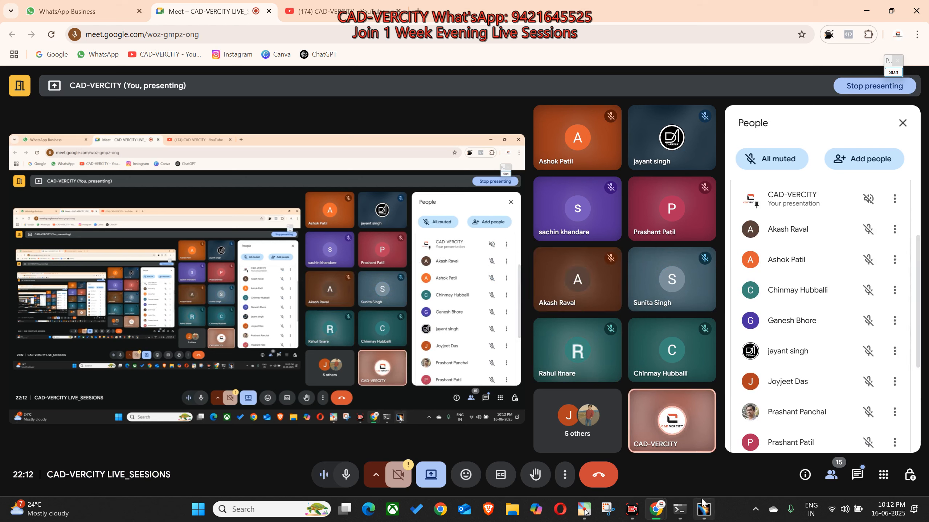
mouse_move(557, 193)
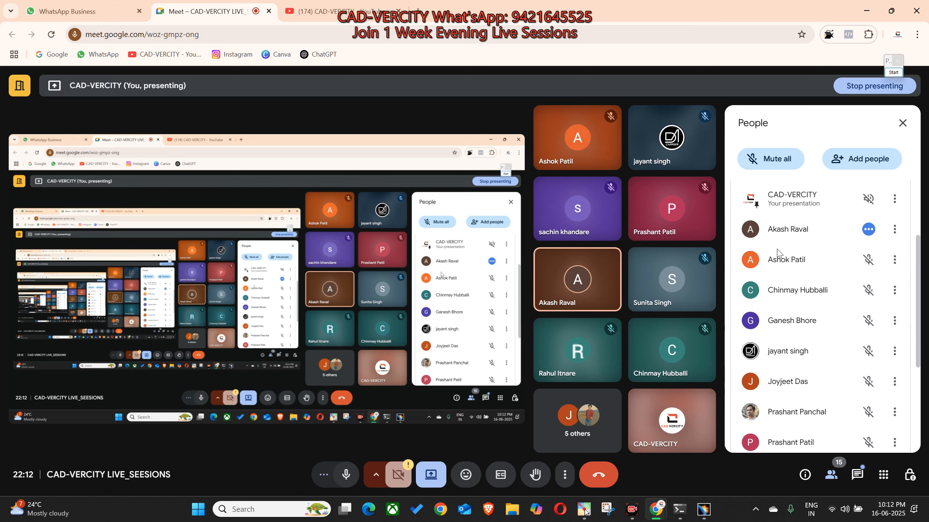
scroll(777, 252, "down", 2)
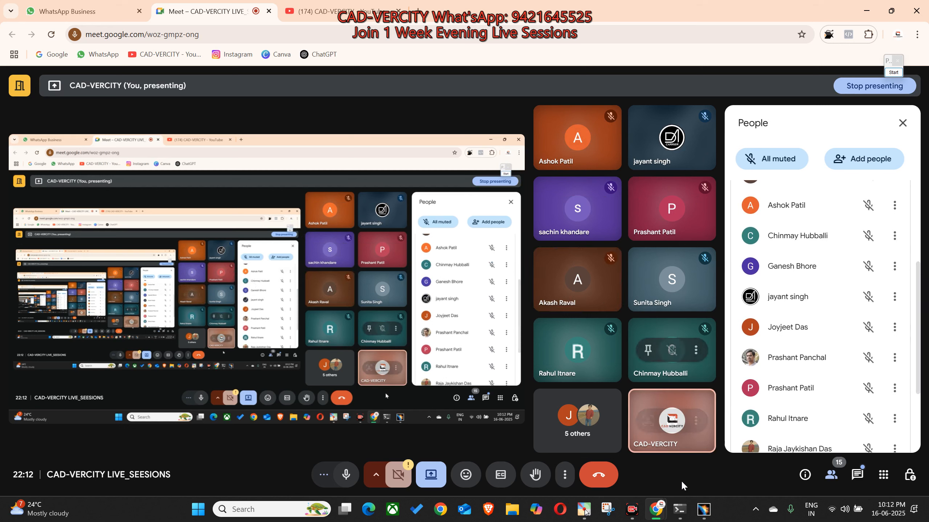
Return to CATIA and show the INPUT_SEAT_STYLE set over the cushion, inspecting it from the front and rear.
left_click(703, 510)
middle_click_drag(442, 117, 413, 453)
scroll(413, 454, "up", 1)
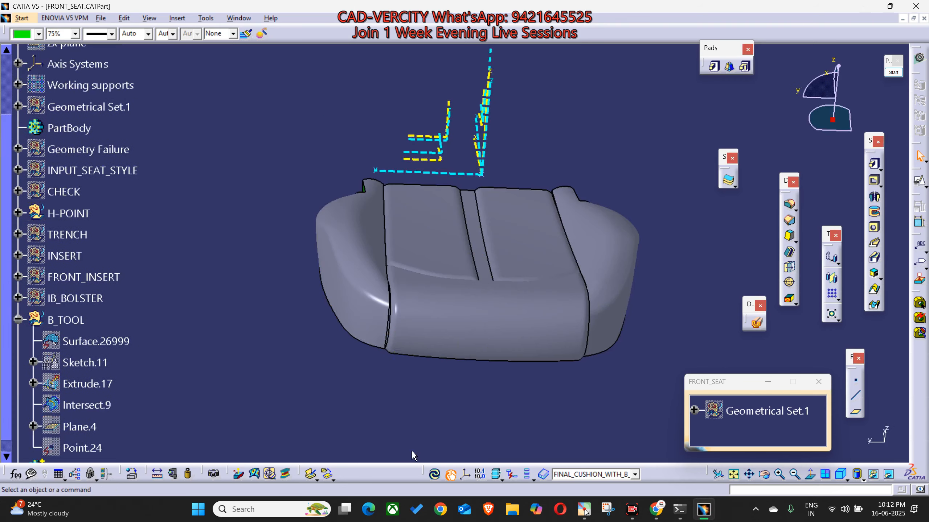
scroll(468, 267, "down", 1)
mouse_move(467, 267)
middle_mouse_down()
mouse_move(487, 259)
mouse_move(470, 269)
middle_mouse_up()
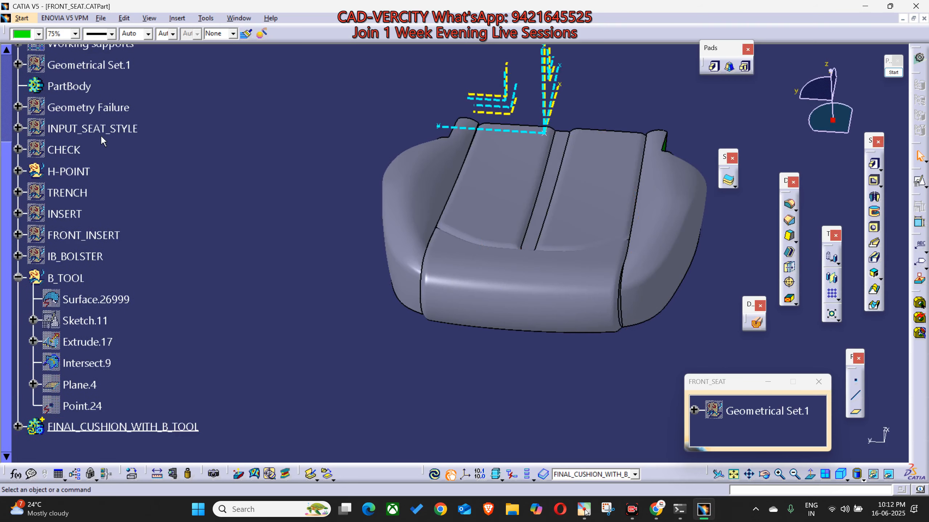
right_click(92, 129)
left_click(117, 159)
middle_click_drag(395, 307, 380, 322)
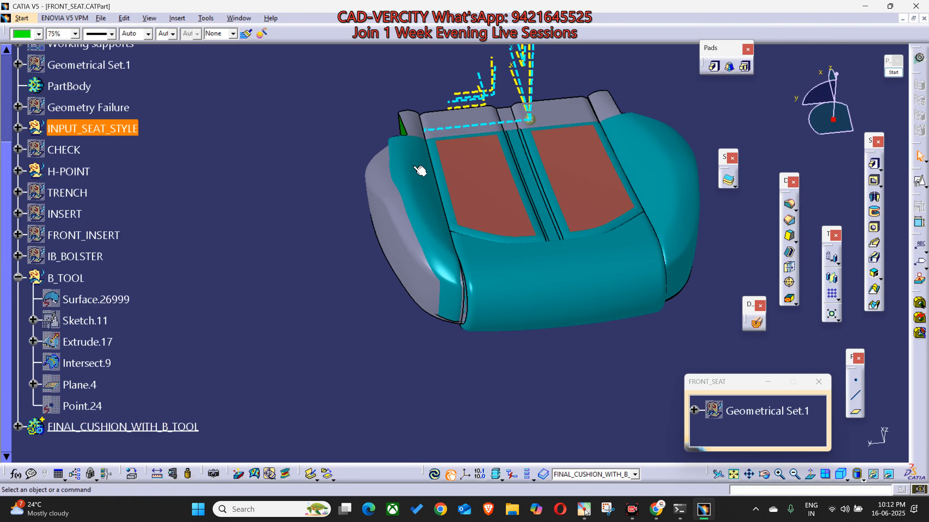
middle_click_drag(445, 263, 599, 311)
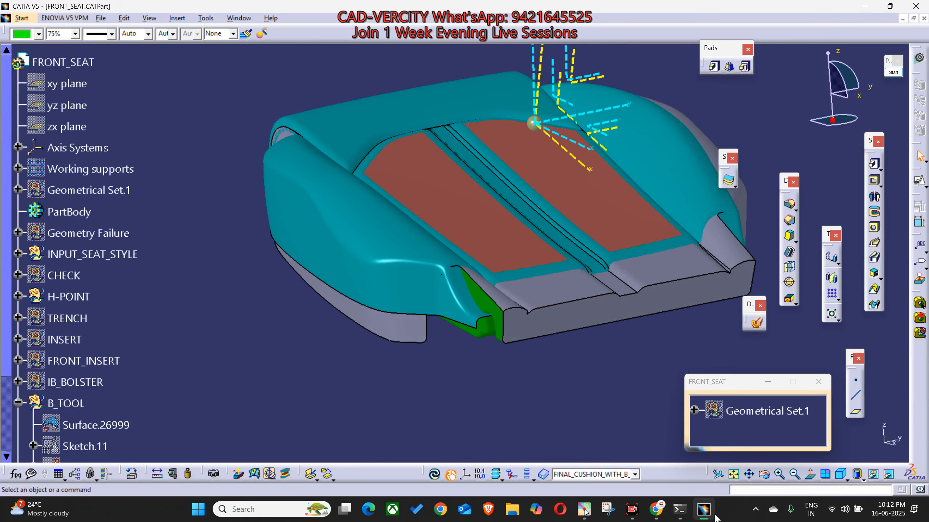
Go back to the Google Meet call and check the remaining entries in the People list.
mouse_move(675, 505)
left_click(597, 454)
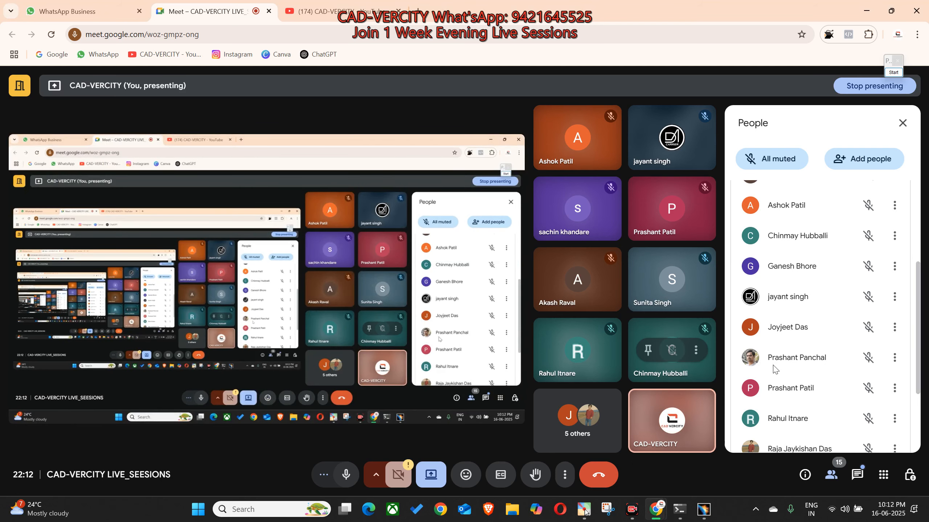
scroll(772, 369, "down", 3)
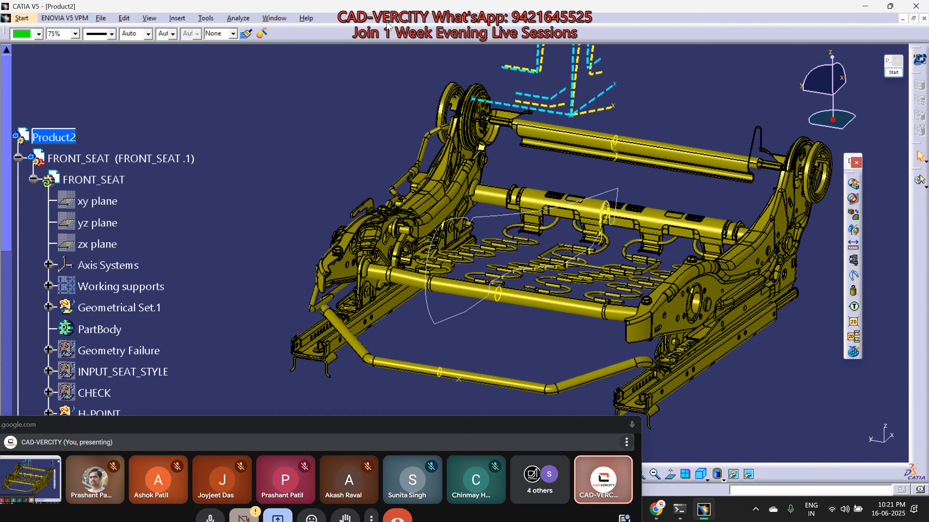
middle_click_drag(439, 183, 442, 200, "ctrl")
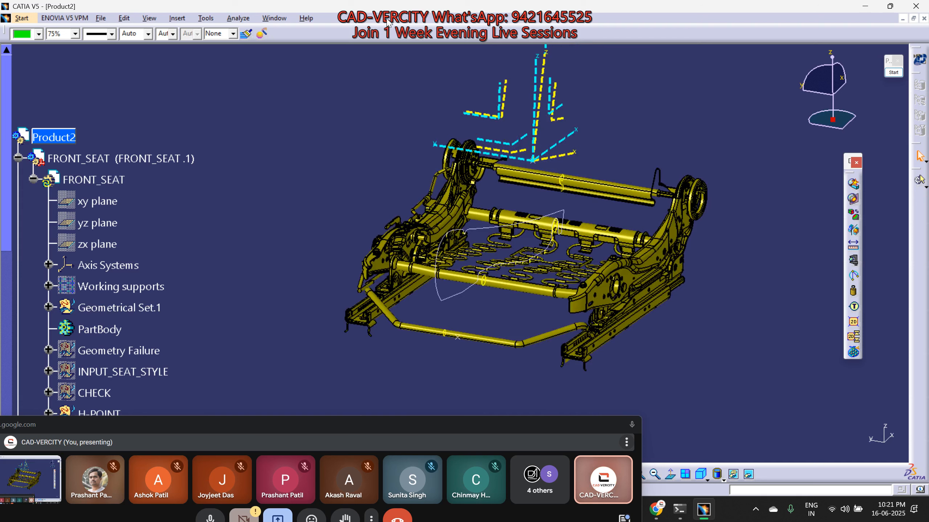
middle_click_drag(401, 141, 426, 175, "ctrl")
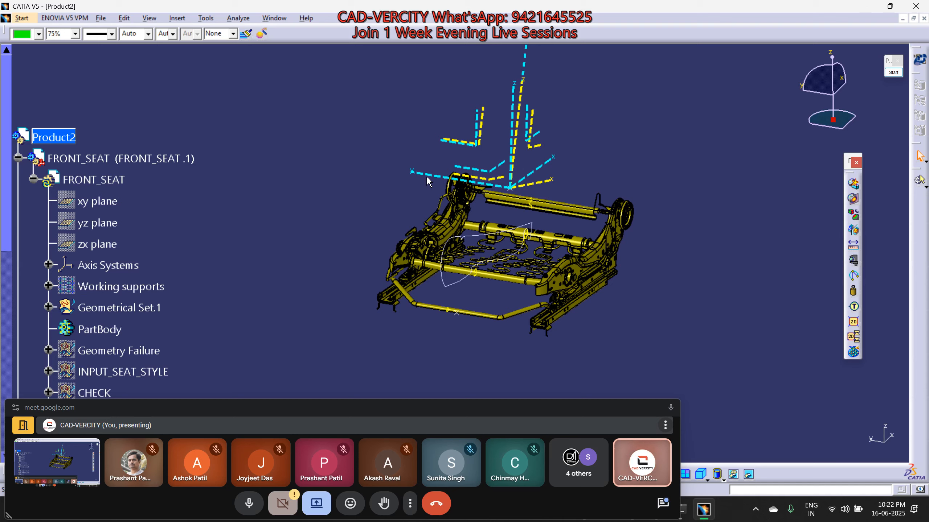
Inspect the seat frame's side brackets, spring mat and outer side member close up from several angles, moving the Meet window lower.
middle_click_drag(482, 330, 425, 326)
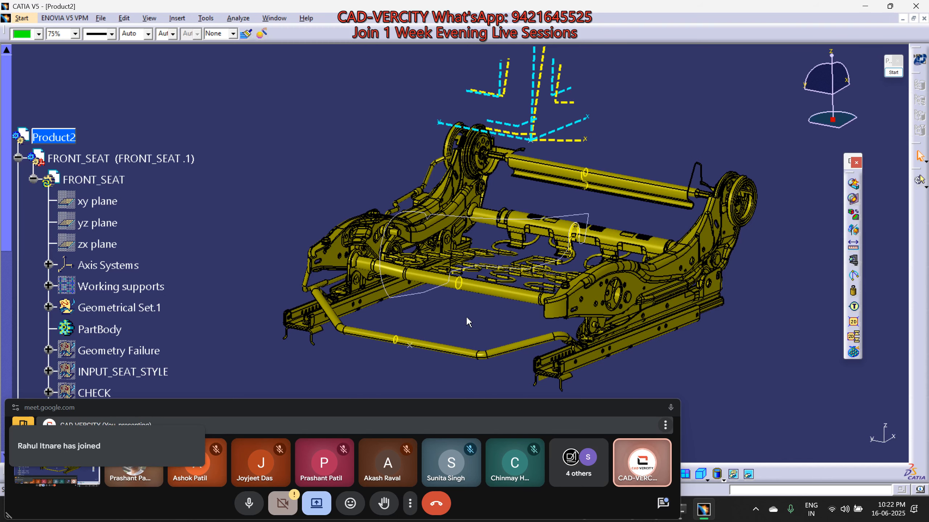
middle_click_drag(465, 315, 380, 275)
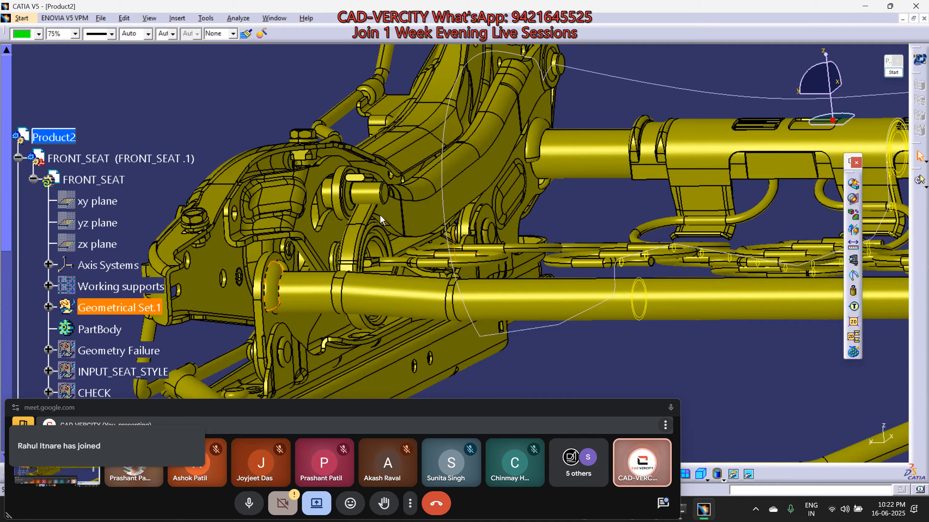
middle_click_drag(282, 252, 594, 339)
left_click(589, 334)
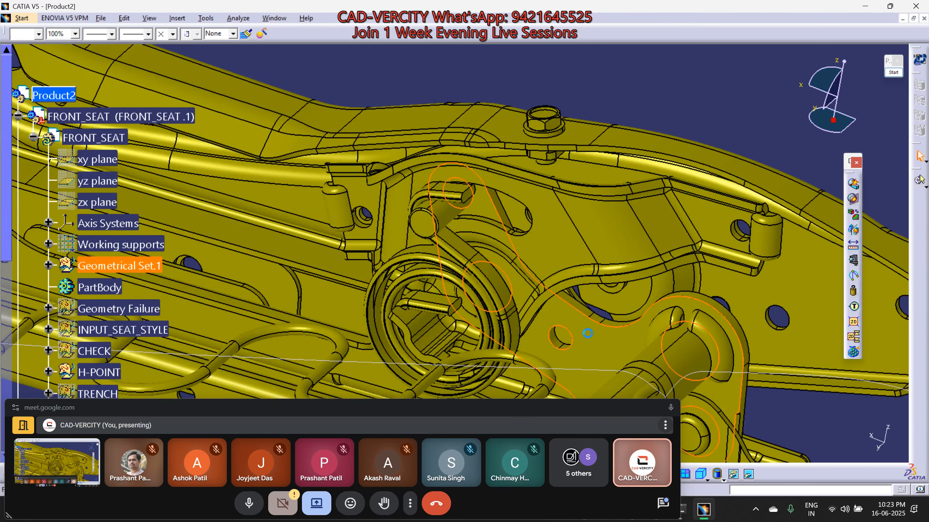
middle_click_drag(459, 317, 399, 235)
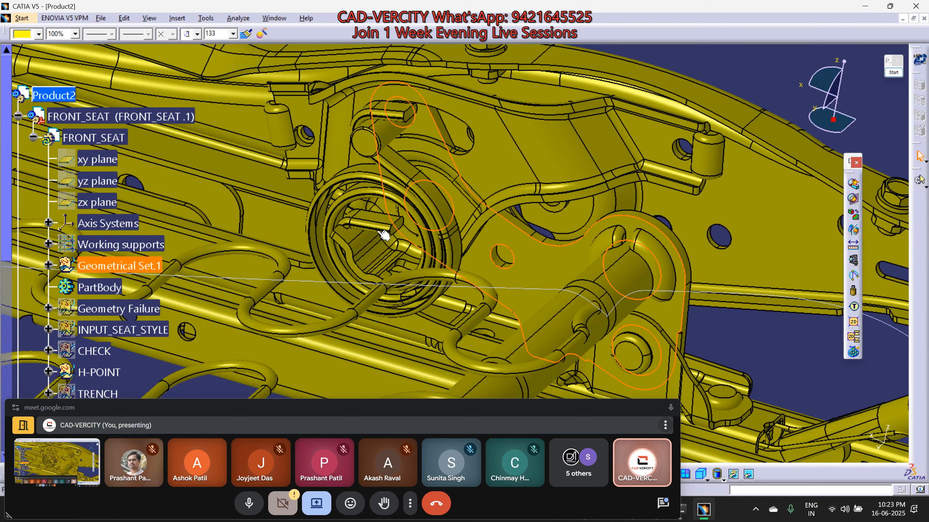
left_click_drag(460, 412, 445, 425)
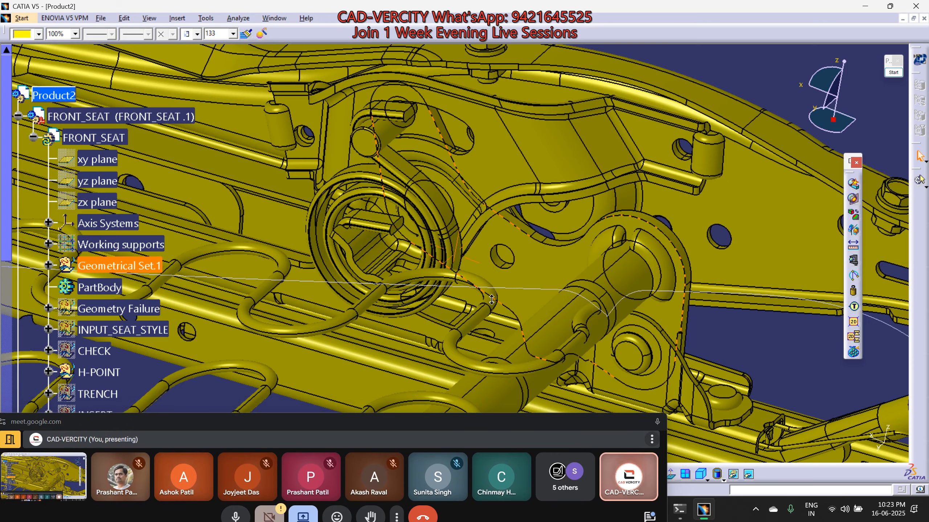
middle_click_drag(463, 278, 414, 314, "ctrl")
middle_click_drag(268, 315, 284, 269)
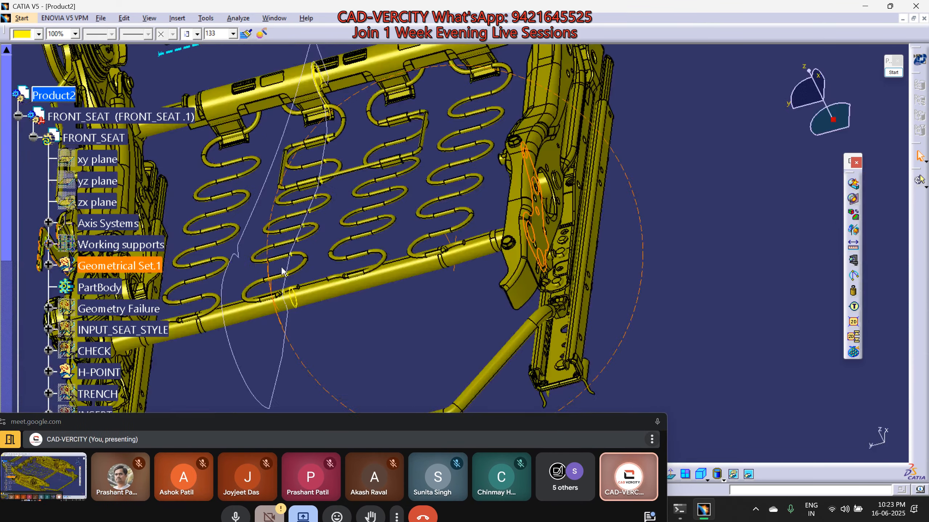
middle_click_drag(456, 277, 338, 256)
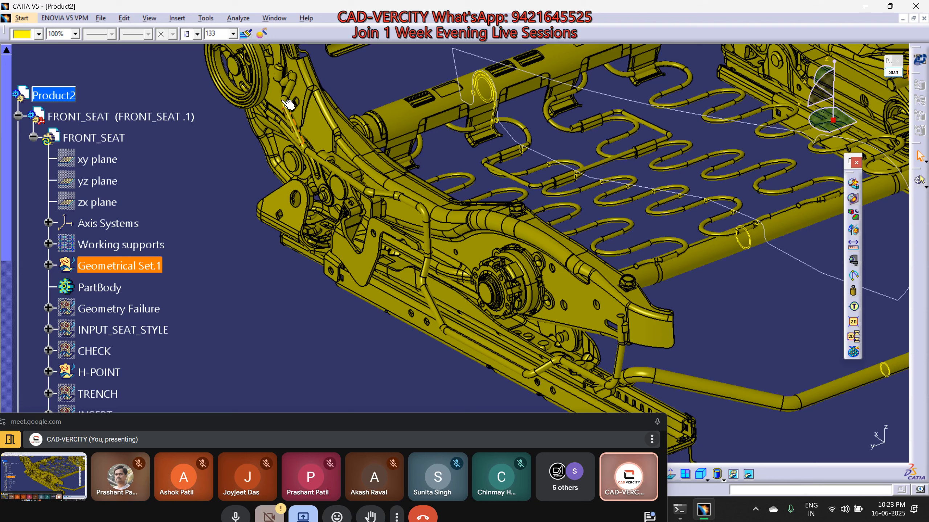
Start the screen annotation and trace a white polyline along the bent wire on the frame's outer side, up to its front end.
left_click(893, 73)
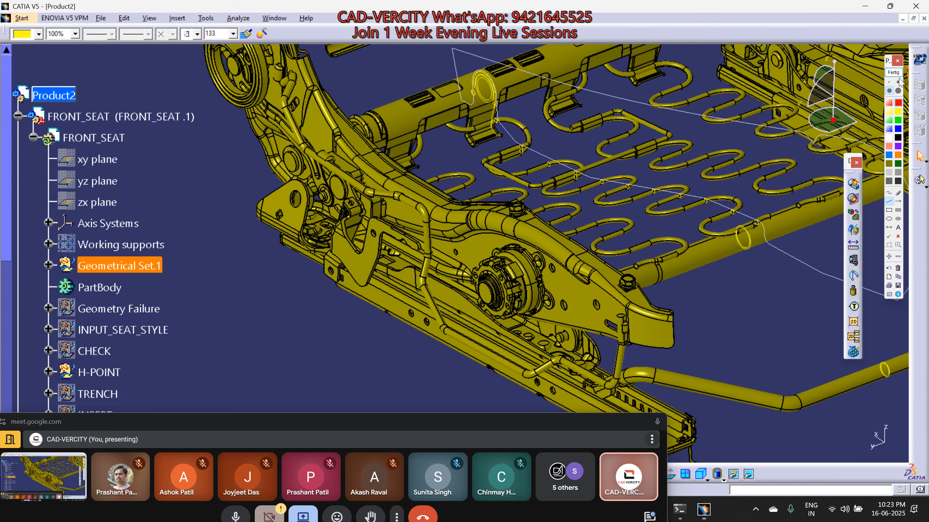
left_click(888, 140)
mouse_move(356, 175)
left_mouse_down()
mouse_move(421, 208)
mouse_move(430, 235)
mouse_move(423, 285)
mouse_move(442, 332)
left_mouse_up()
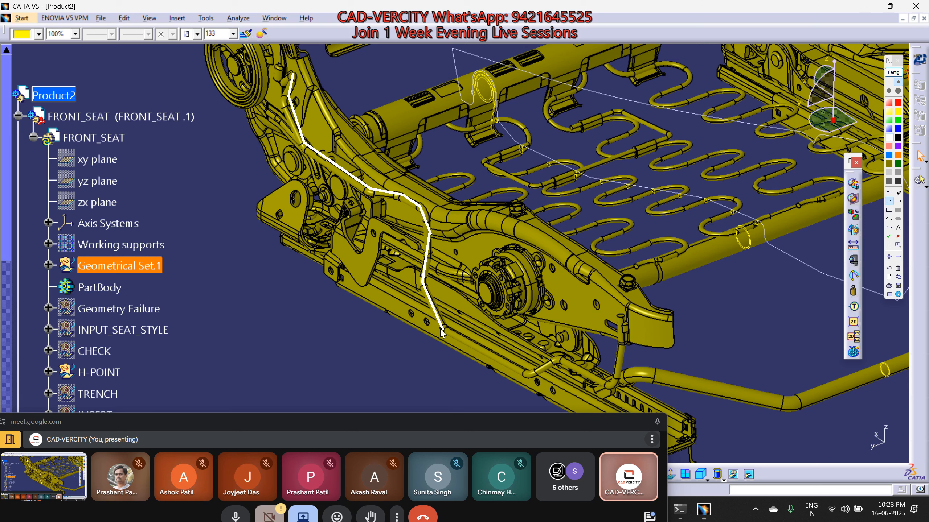
left_click_drag(515, 381, 612, 383)
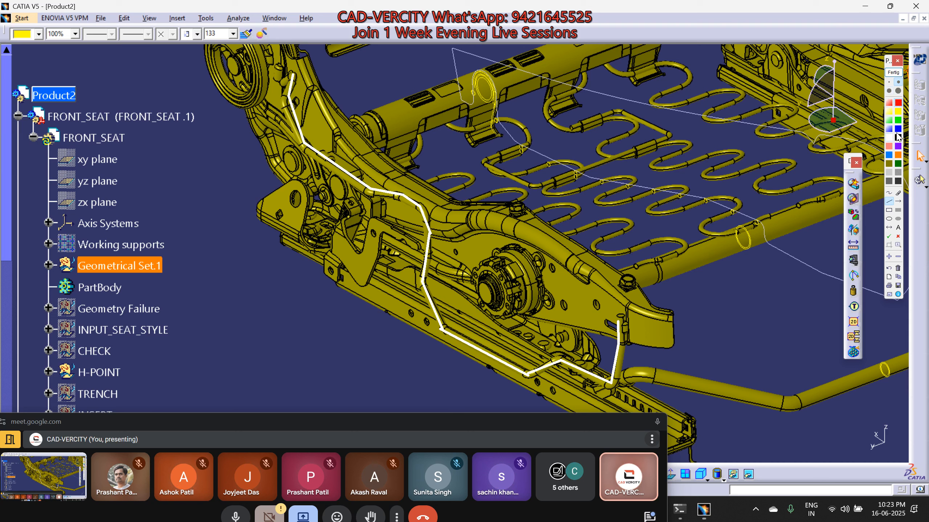
Mark up a green freehand side cover outline, an inner box, small marks and a tick over the side member, then end the annotation.
left_click(889, 192)
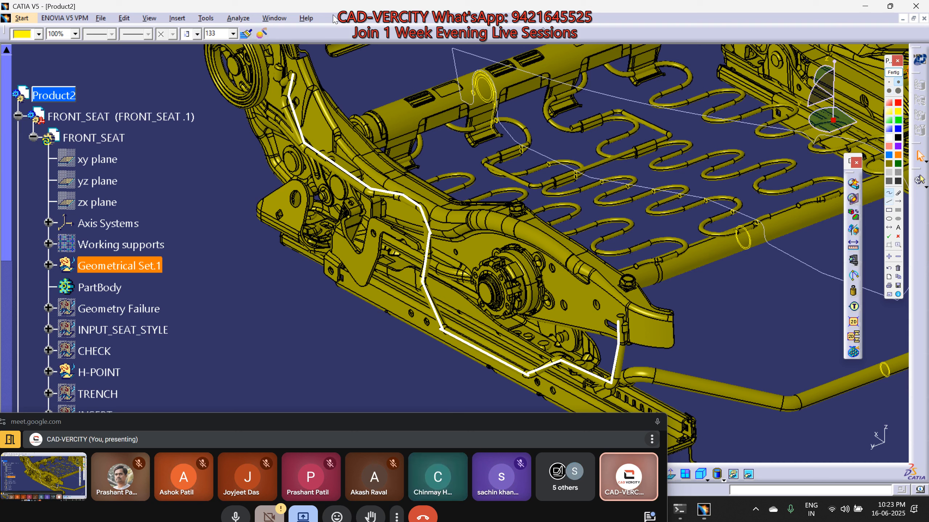
mouse_move(266, 27)
left_mouse_down()
mouse_move(324, 73)
mouse_move(353, 142)
mouse_move(420, 210)
mouse_move(624, 292)
left_mouse_up()
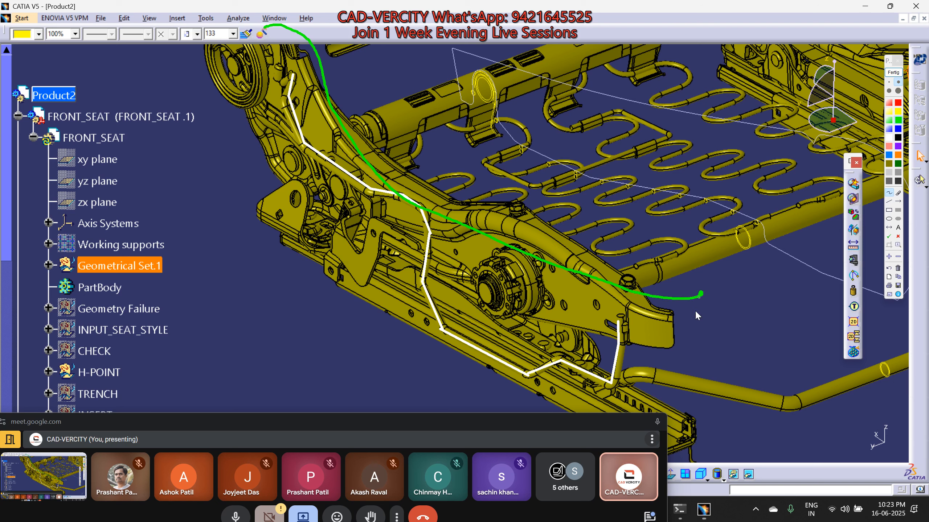
left_click_drag(646, 380, 499, 387)
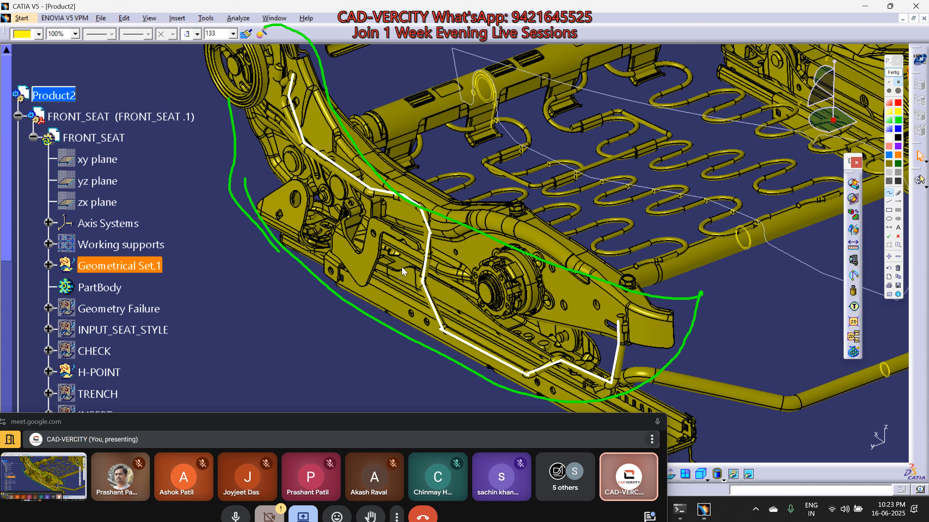
mouse_move(418, 259)
left_mouse_down()
mouse_move(513, 286)
mouse_move(513, 325)
mouse_move(457, 311)
mouse_move(388, 274)
left_mouse_up()
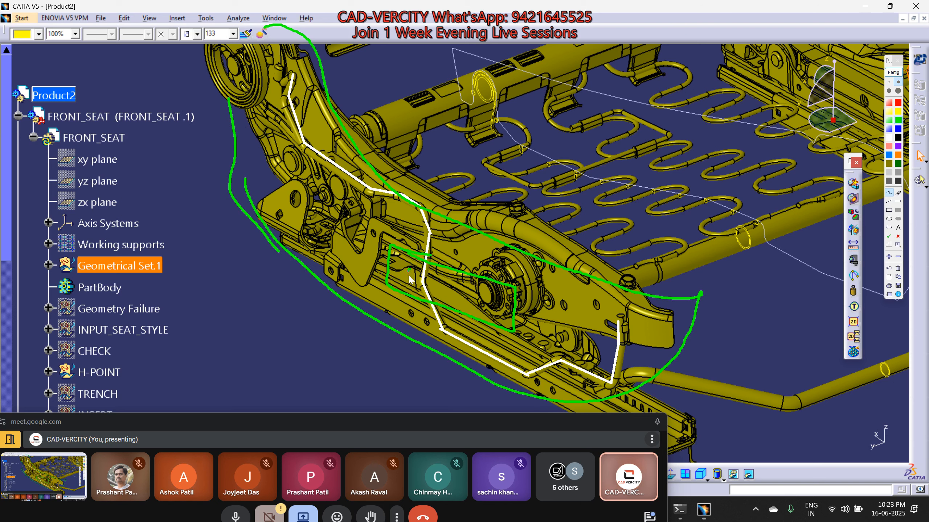
left_click_drag(478, 287, 481, 287)
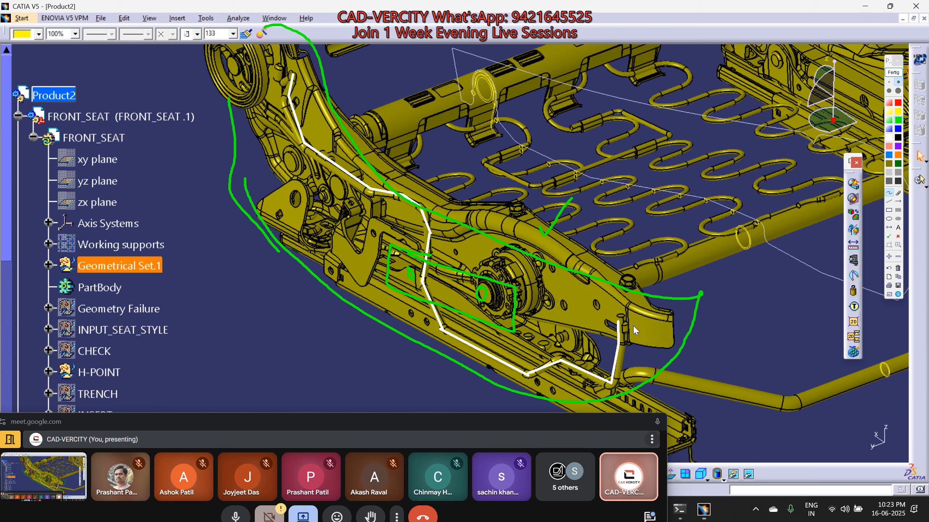
left_click(890, 74)
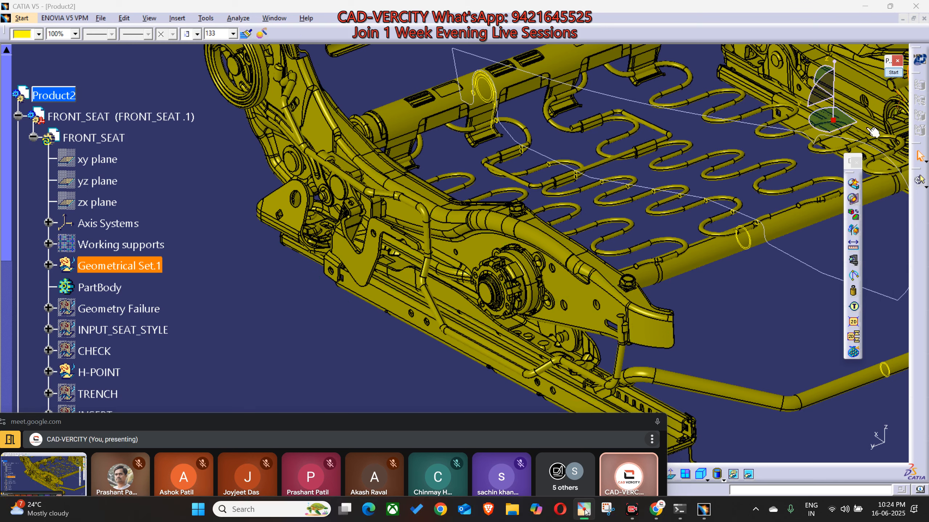
Examine the front end of the bent wire where it attaches to the side member beside the slot, and its run below.
middle_click(615, 337)
middle_click_drag(607, 348, 618, 120)
middle_click(551, 183)
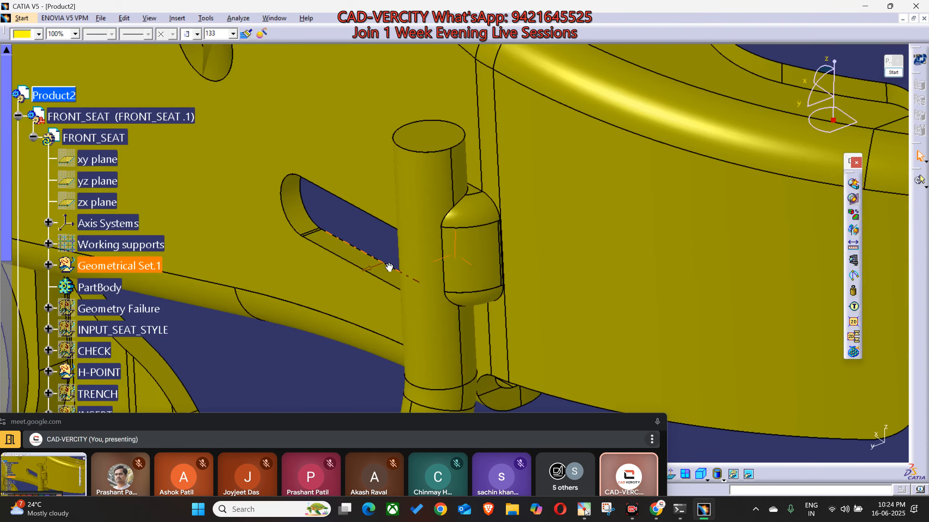
middle_click_drag(387, 268, 465, 228)
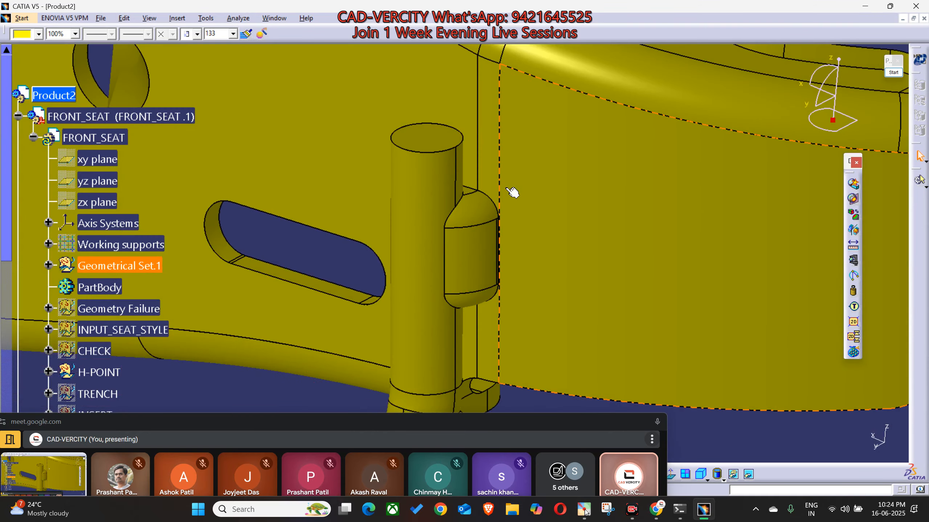
middle_click_drag(455, 281, 583, 255)
middle_click(369, 253)
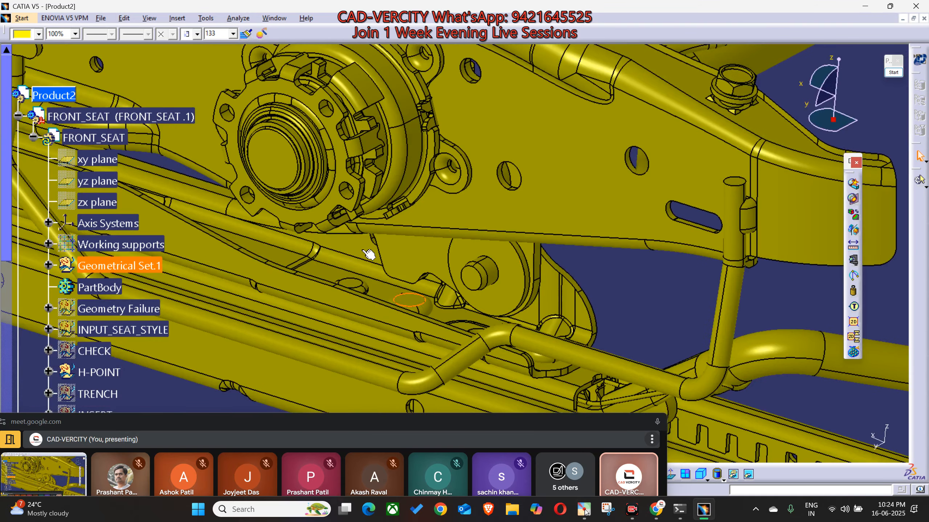
Follow the bent wire rearward along the side member to its upper end near the recliner disc, checking its attachment points.
middle_click_drag(234, 216, 462, 253)
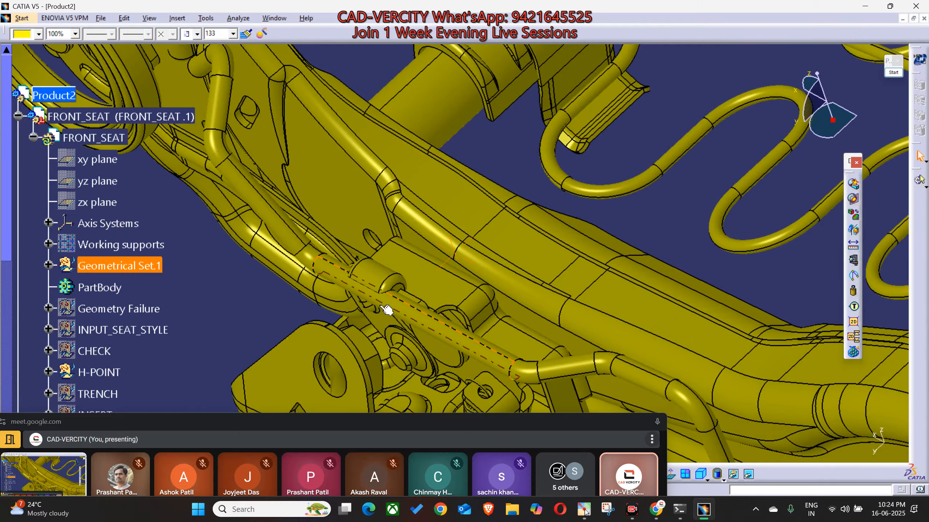
middle_click_drag(387, 310, 480, 310)
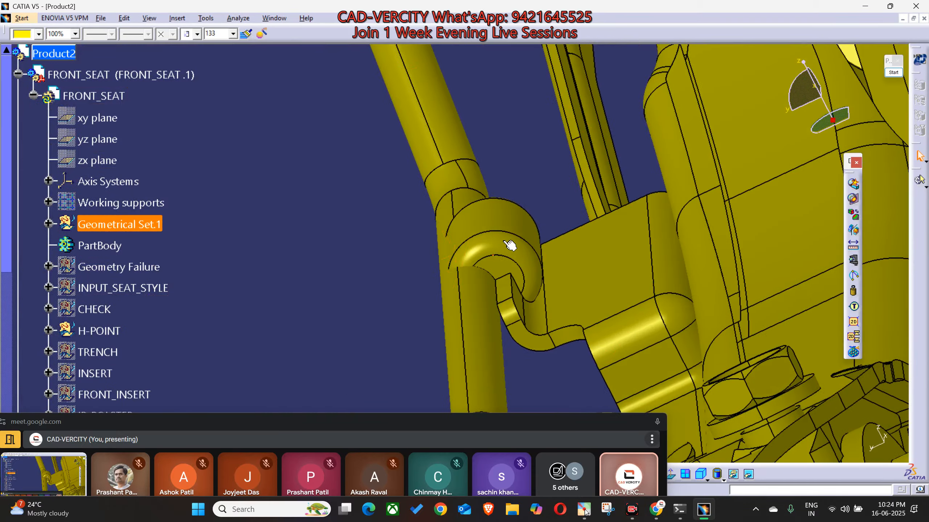
middle_click_drag(525, 253, 370, 201)
middle_click(362, 198)
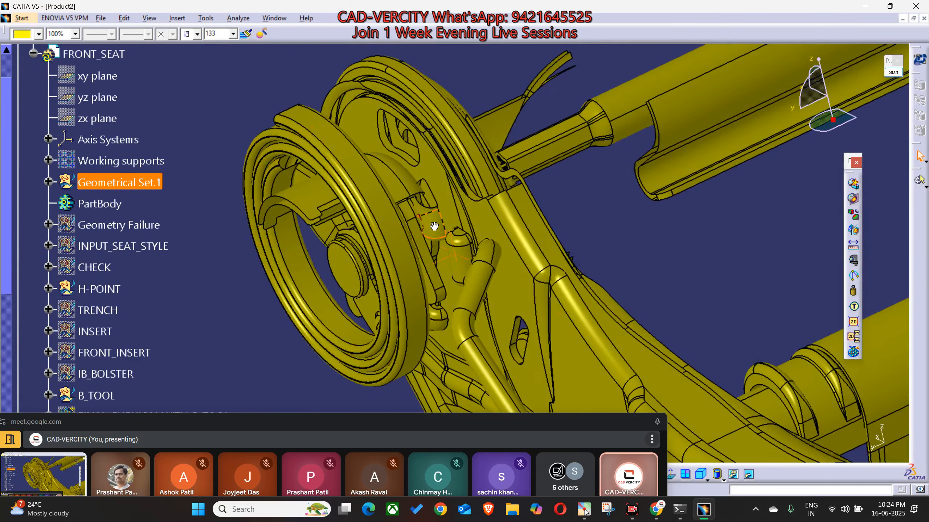
middle_click_drag(435, 228, 551, 247)
middle_click(552, 247)
middle_click_drag(515, 307, 446, 150)
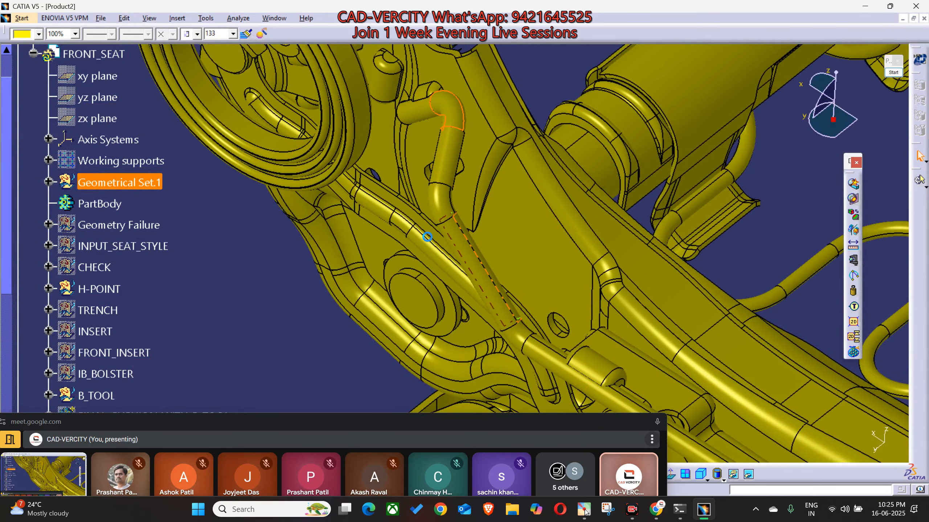
middle_click_drag(432, 230, 360, 149)
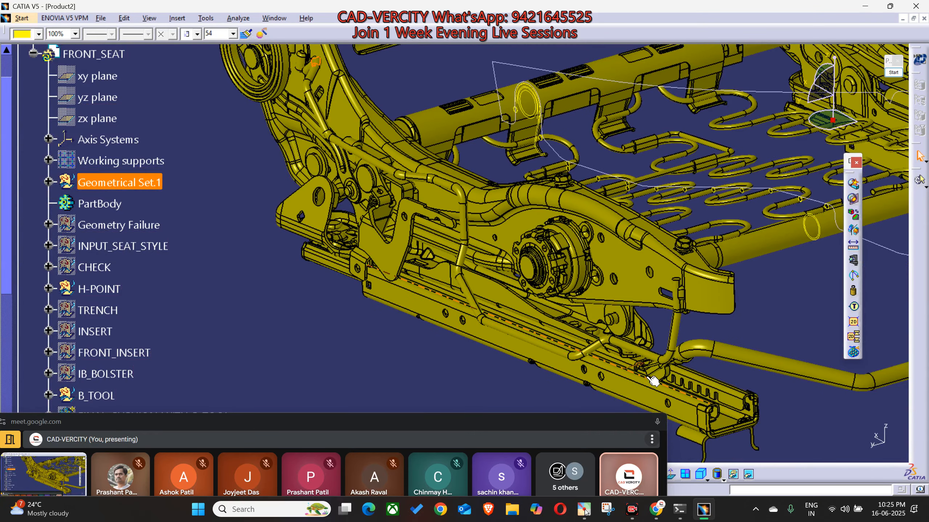
Review the whole seat frame with the cushion section profile from oblique views and both straight side views.
left_click_drag(498, 426, 482, 425)
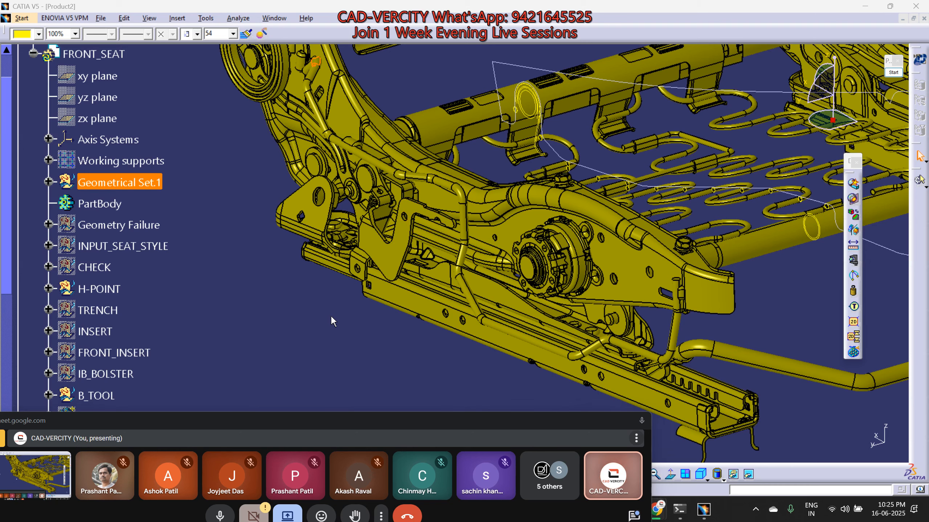
middle_click_drag(402, 278, 377, 303)
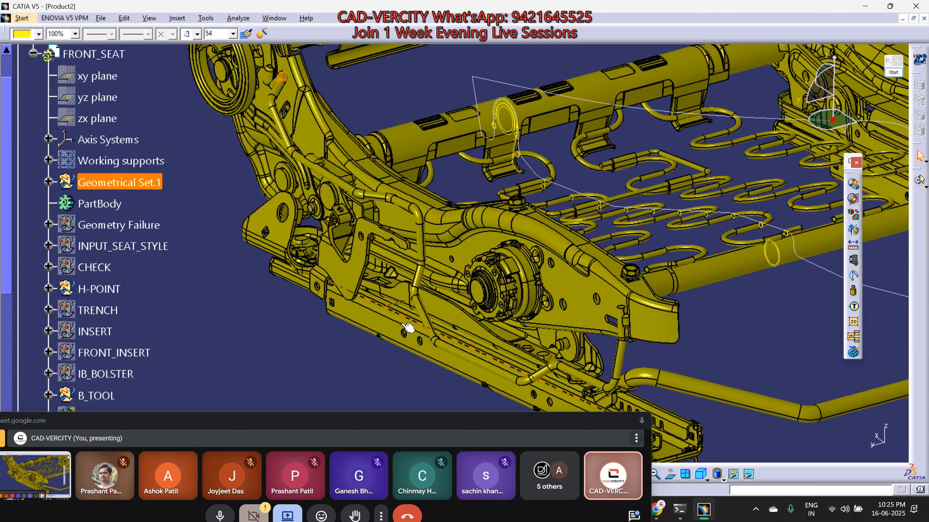
middle_click_drag(370, 232, 438, 82)
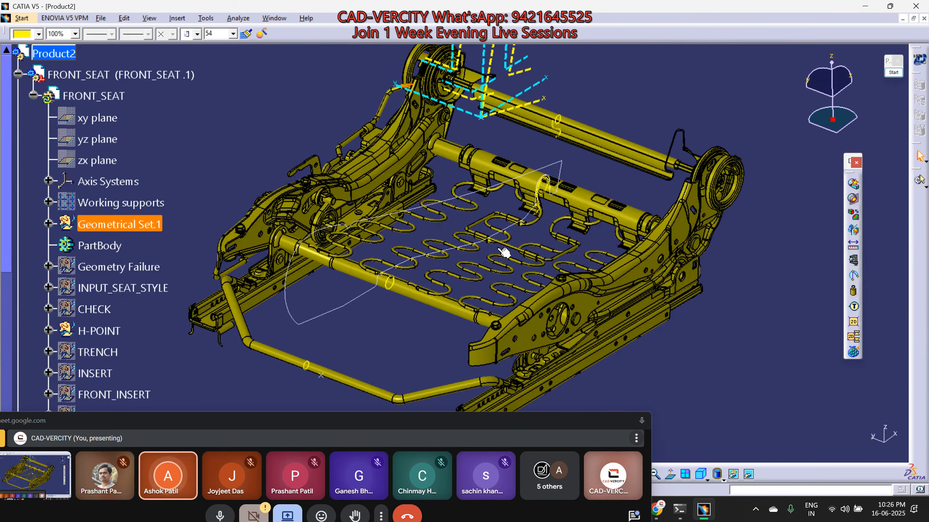
middle_click_drag(501, 252, 472, 303)
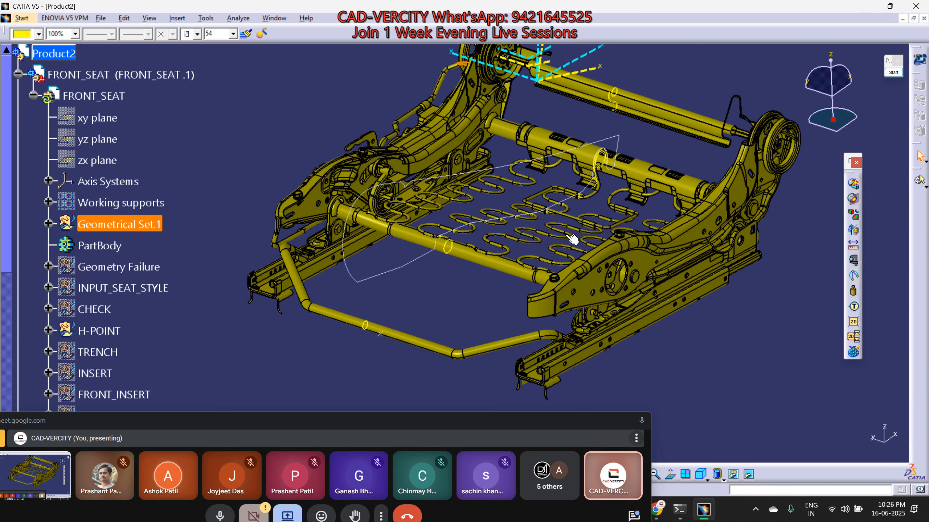
middle_click_drag(489, 279, 545, 207)
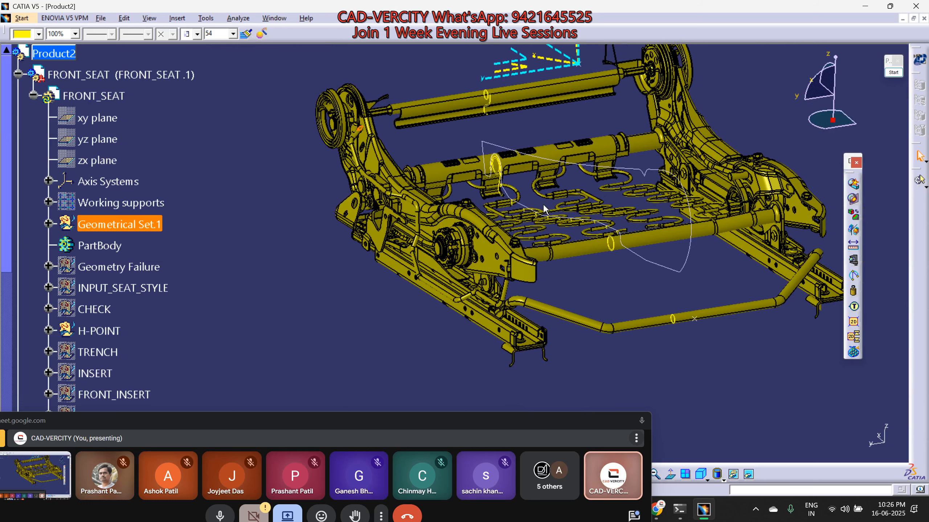
middle_click_drag(544, 264, 512, 144)
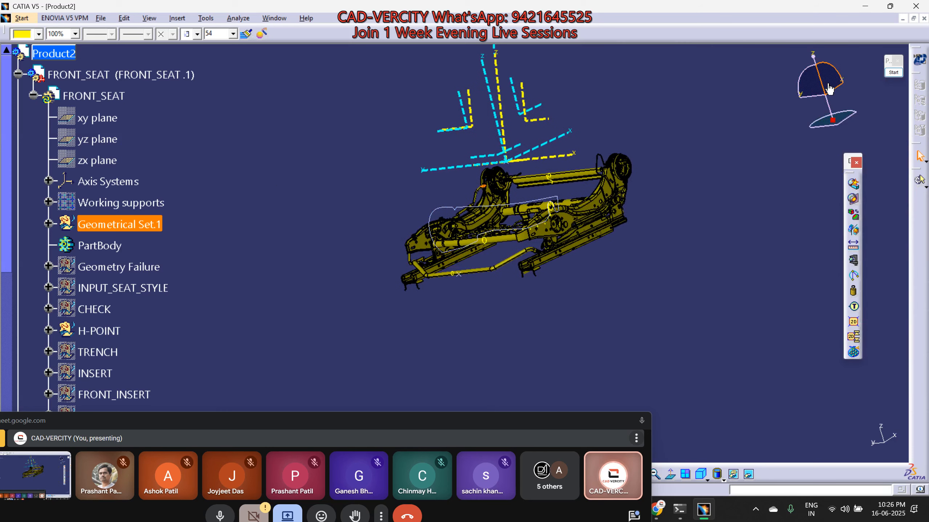
left_click(800, 92)
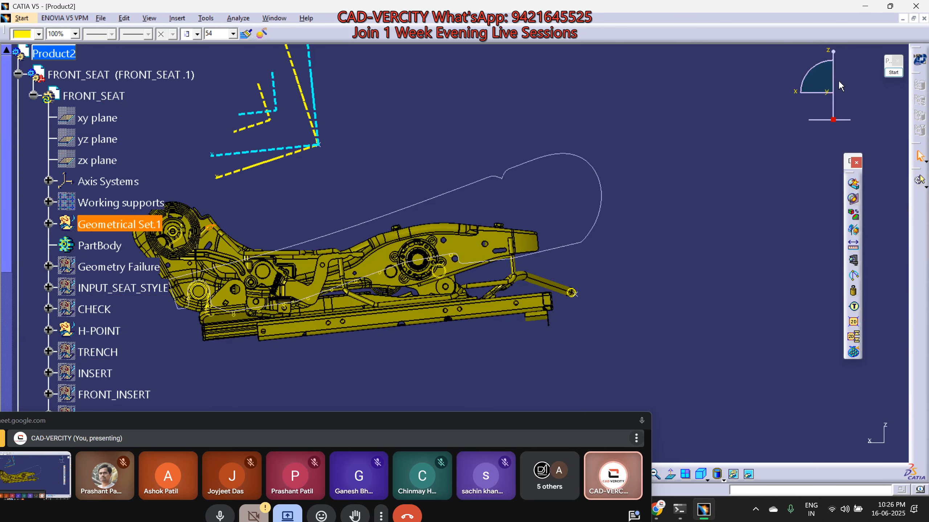
left_click(817, 79)
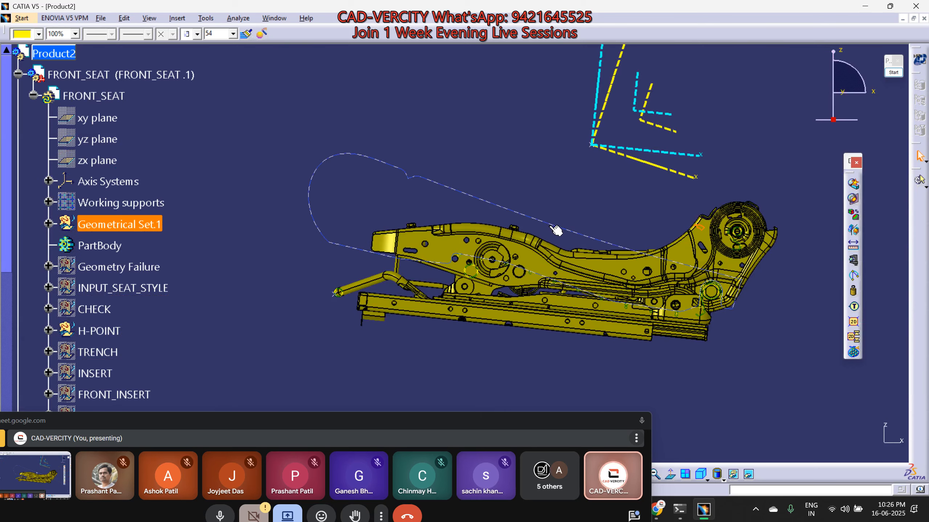
Annotate the rear cross tube area with a red curve, green hatching between it and the section line, and a 5 mm gap dimension.
mouse_move(690, 276)
middle_mouse_down()
mouse_move(612, 244)
mouse_move(648, 216)
mouse_move(338, 182)
mouse_move(541, 176)
mouse_move(567, 186)
mouse_move(635, 242)
mouse_move(631, 249)
middle_mouse_up()
scroll(629, 245, "down", 1)
left_click(893, 72)
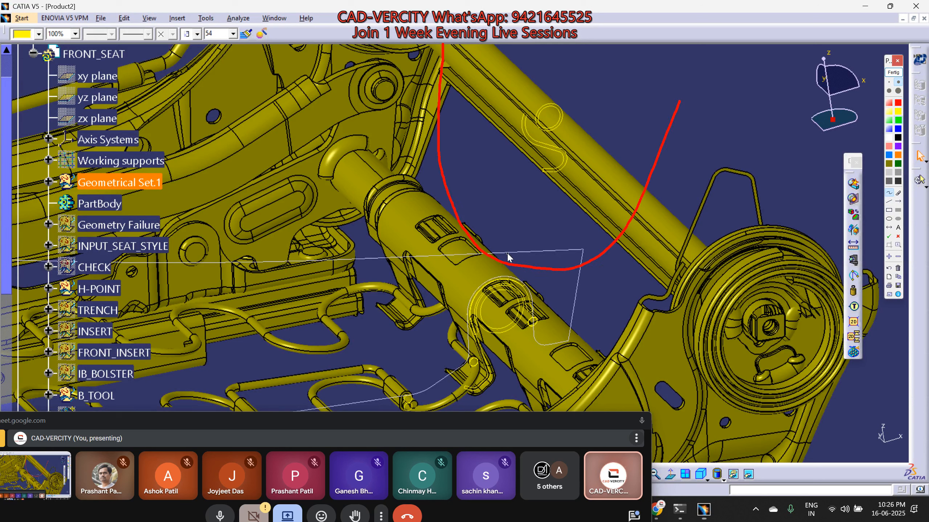
left_click_drag(500, 261, 507, 253)
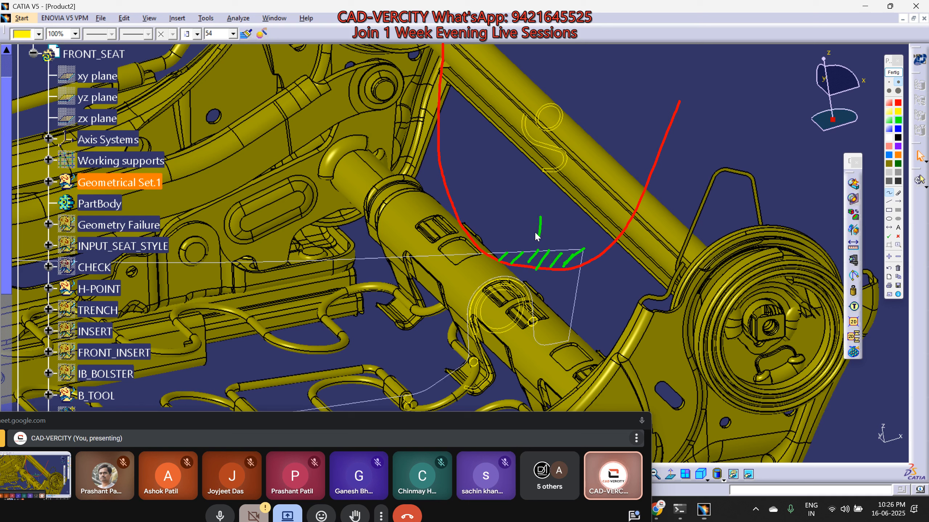
left_click_drag(535, 226, 549, 226)
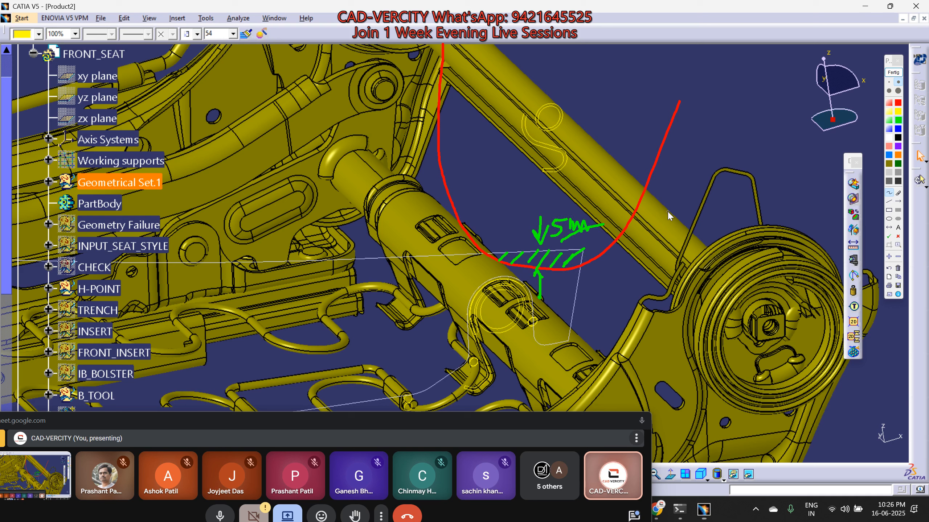
Capture the annotated rear cross tube view and send the image to the CAD-VERCITY ADVANCED WhatsApp group.
key("super+shift+s")
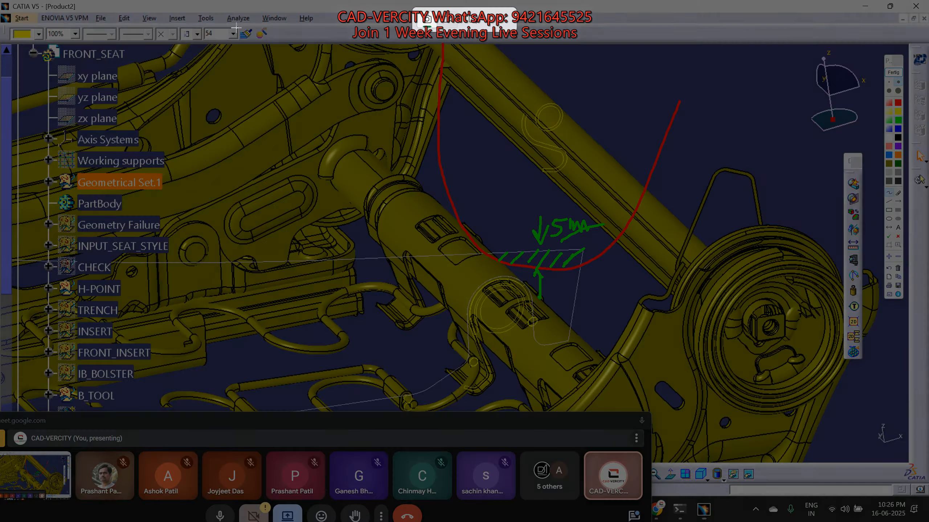
left_click_drag(235, 26, 802, 484)
left_click(893, 73)
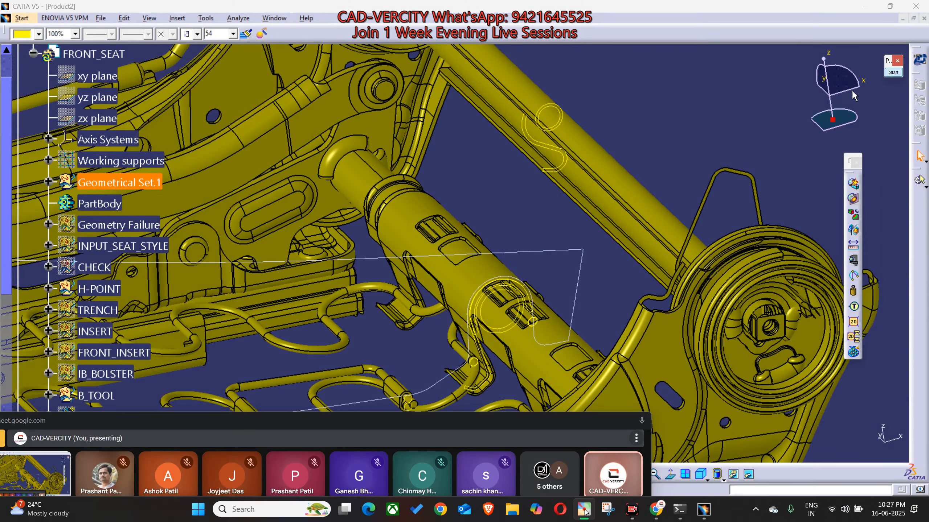
mouse_move(500, 230)
middle_mouse_down("ctrl")
mouse_move(448, 280)
mouse_move(608, 290)
middle_mouse_up("ctrl")
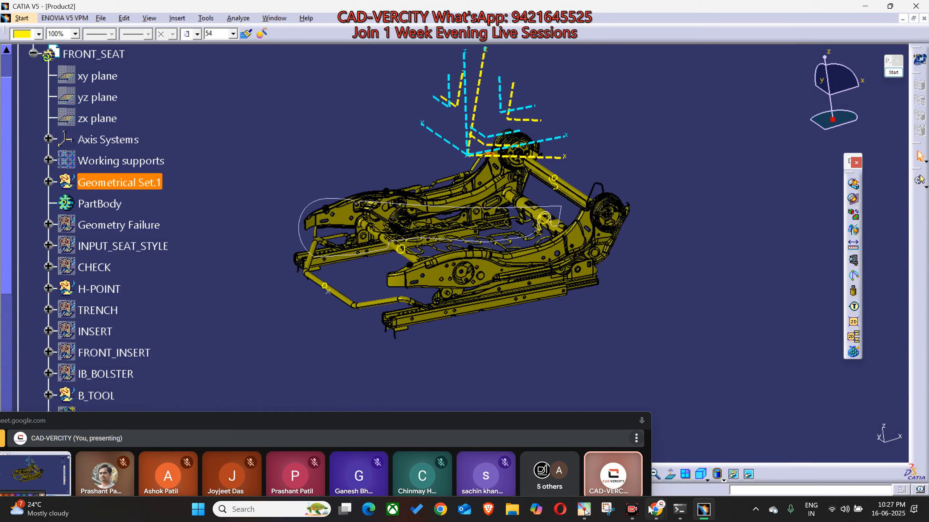
mouse_move(656, 509)
left_click(535, 467)
key("ctrl+v")
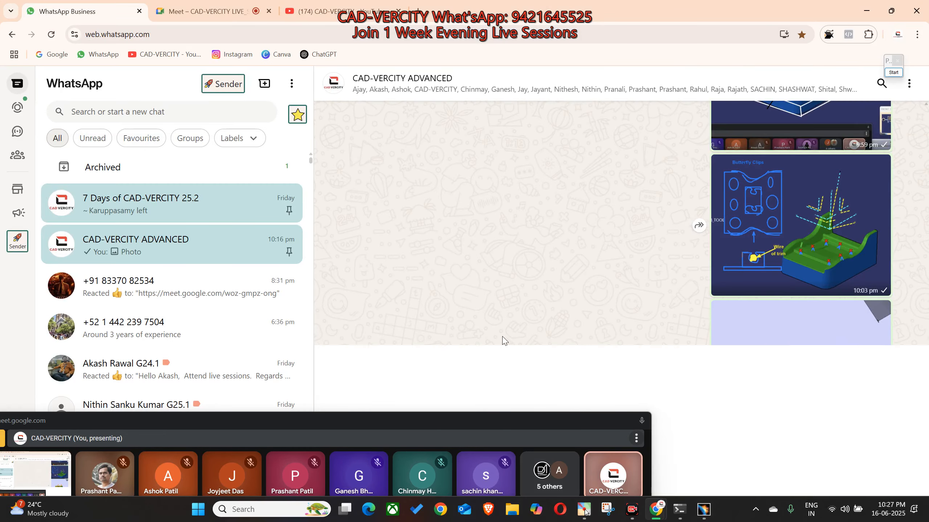
key("Return")
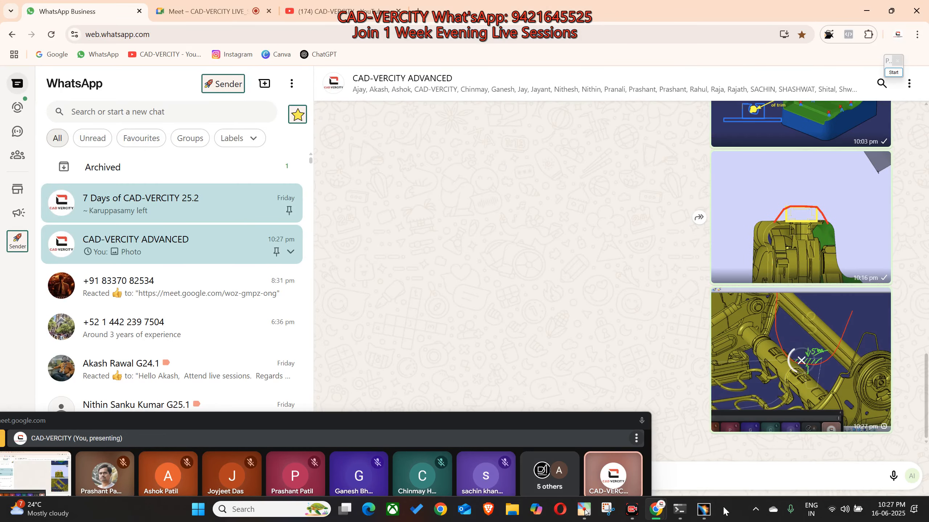
Switch back to CATIA and show the FINAL_CUSHION body over the seat frame, checking it from rear and oblique views.
left_click(704, 509)
middle_click_drag(532, 303, 172, 217)
scroll(117, 291, "down", 5)
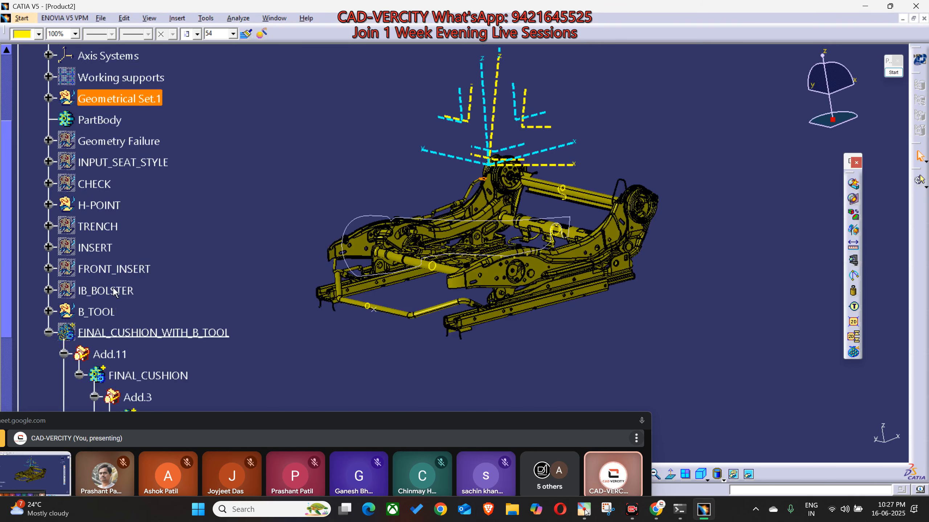
left_click(125, 210)
key("space")
middle_click_drag(481, 227, 475, 272)
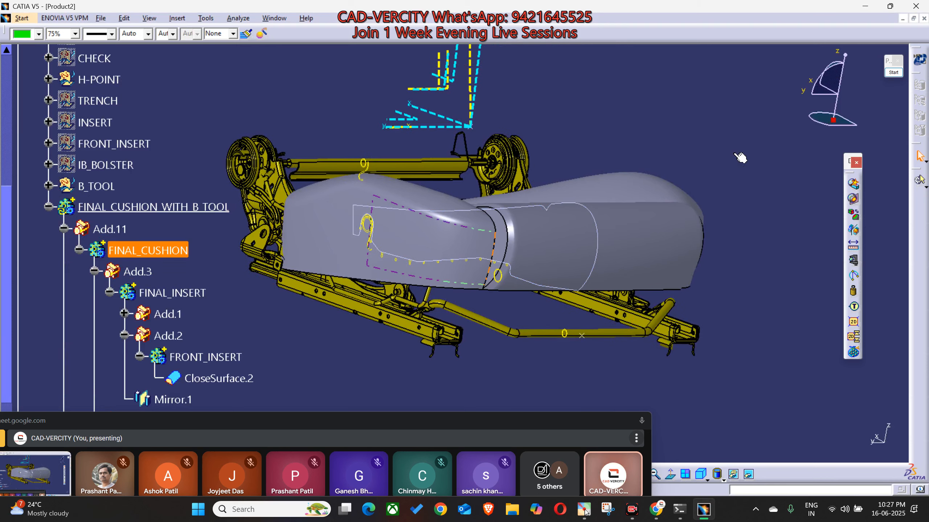
left_click(811, 81)
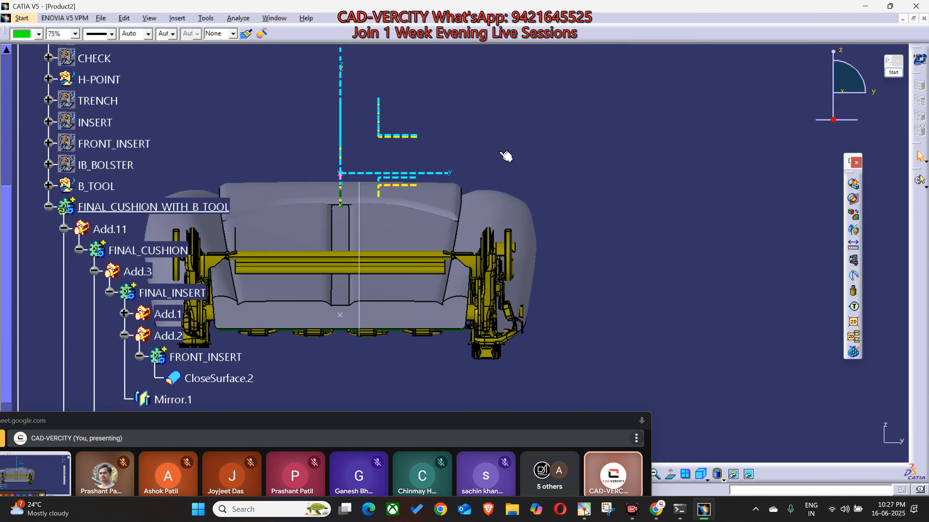
middle_click_drag(506, 154, 353, 198)
scroll(421, 197, "down", 1)
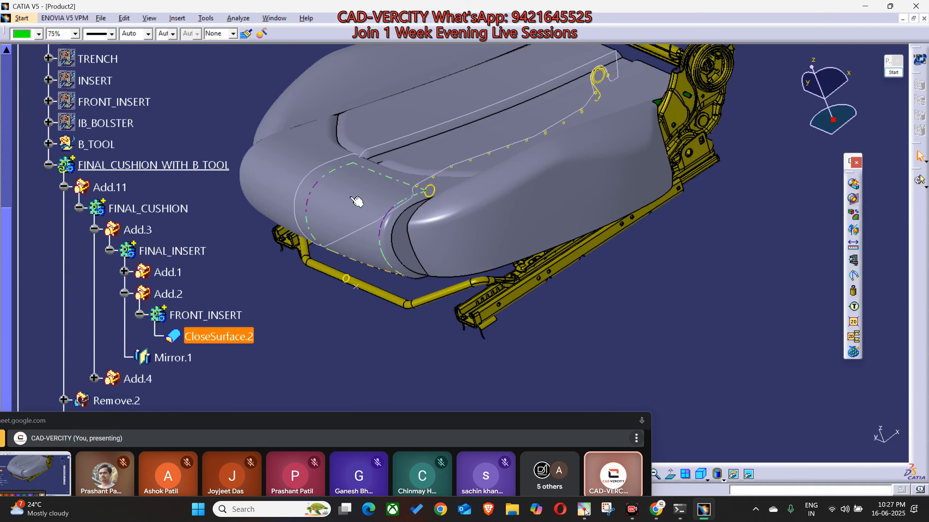
Open the cushion's Section.2 for editing and tile the section and Product2 windows side by side.
double_click(323, 165)
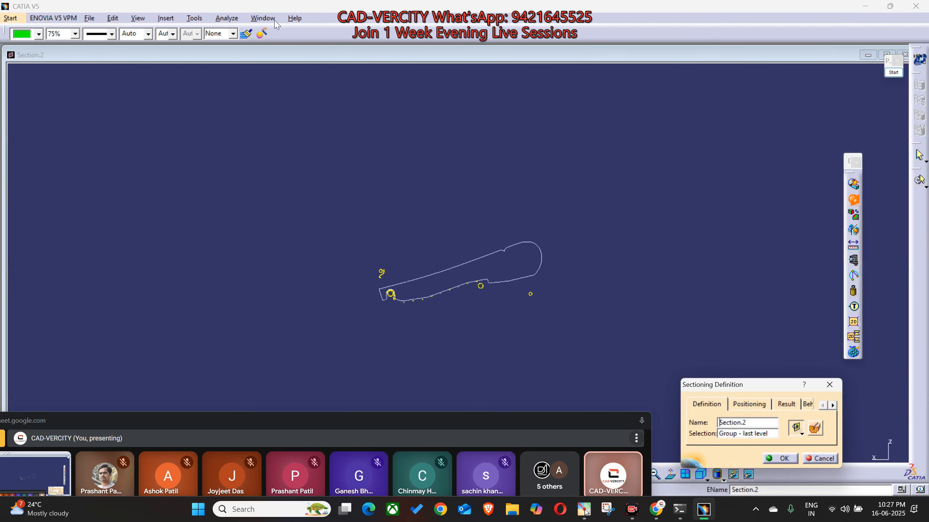
left_click(263, 18)
left_click(278, 44)
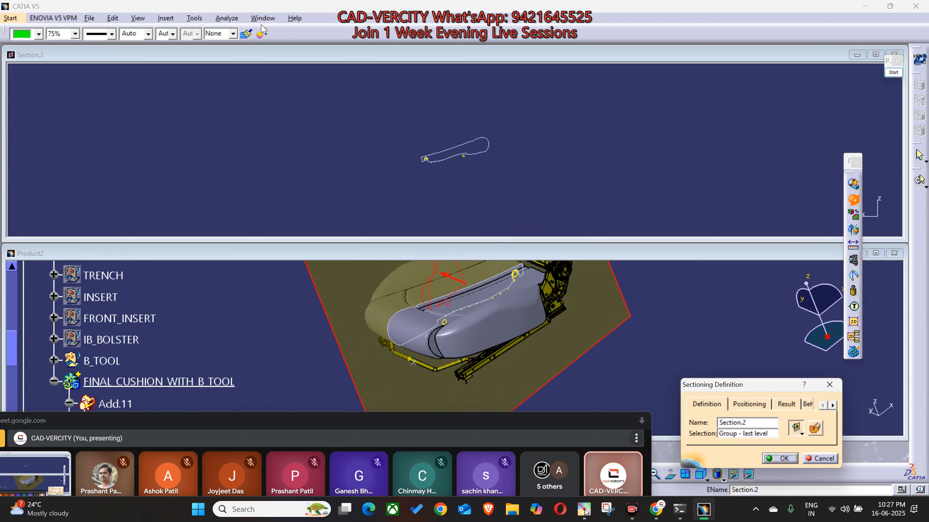
left_click(263, 18)
left_click(278, 56)
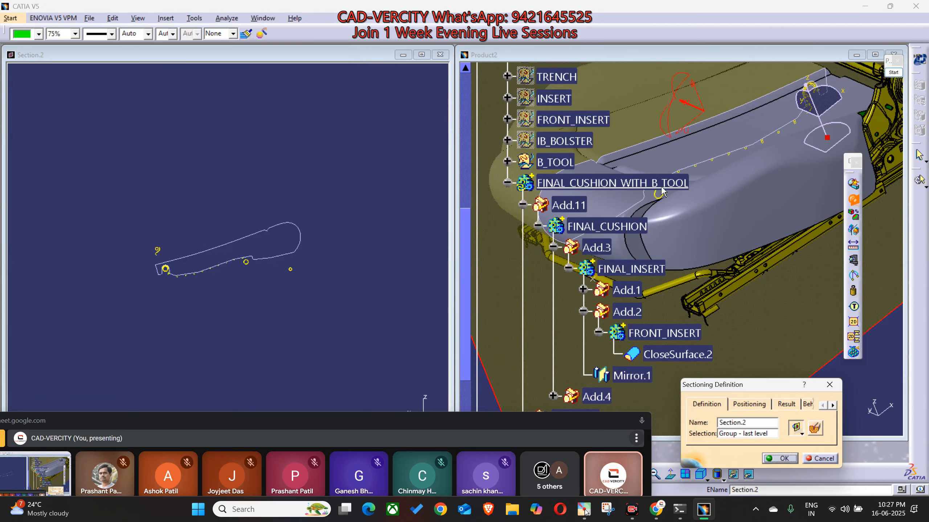
left_click(724, 187)
middle_click_drag(726, 217, 744, 284, "ctrl")
scroll(744, 285, "down", 10)
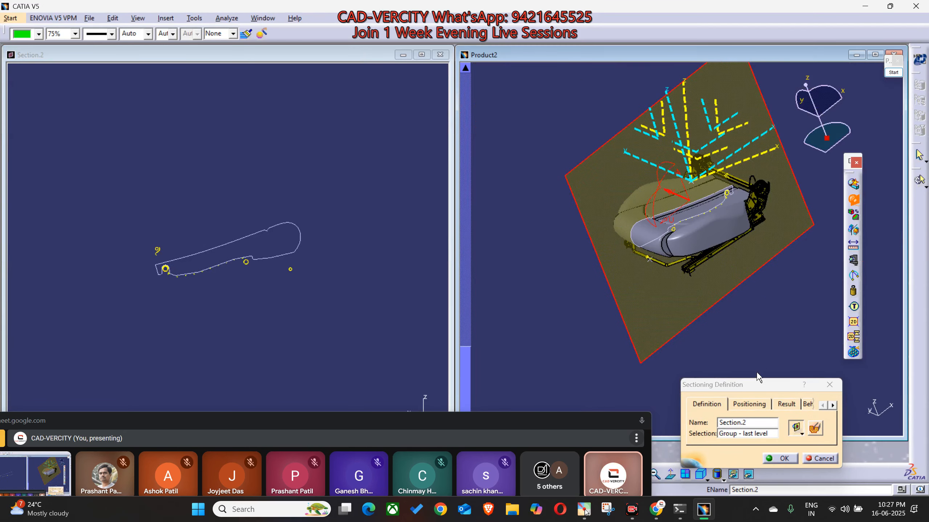
Set the section plane normal to X and shift the plane through the cushion to cut the side bolster and side member.
left_click(749, 403)
left_click(760, 419)
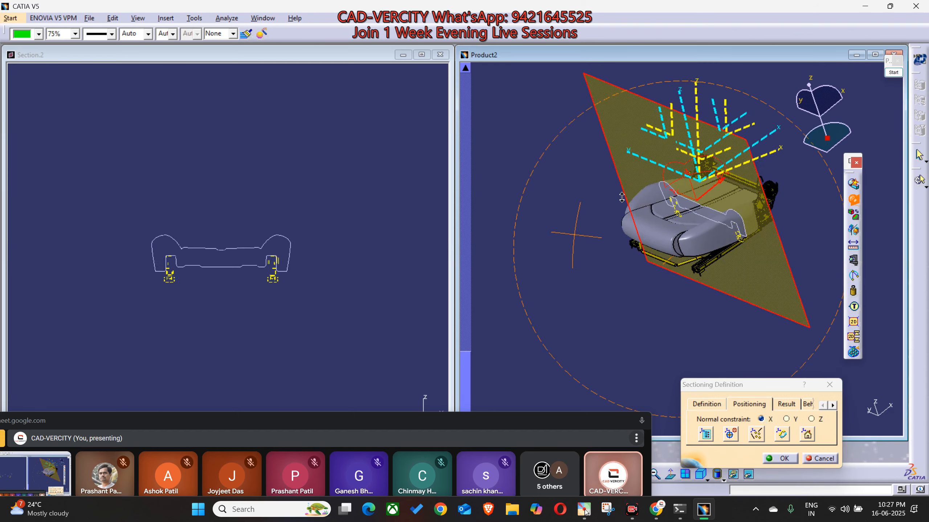
middle_click_drag(622, 198, 640, 183)
left_click_drag(785, 261, 774, 271)
middle_click_drag(370, 272, 370, 248, "ctrl")
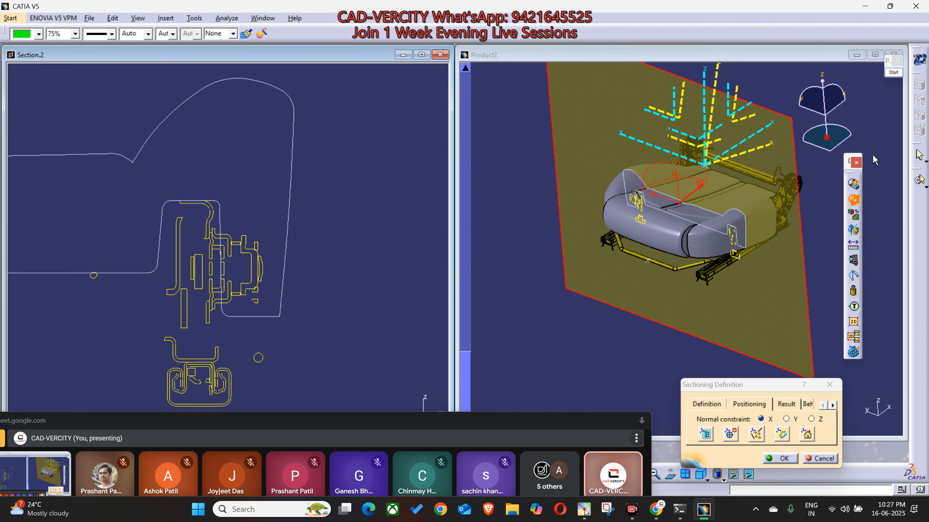
Annotate the section with an orange outline outside the bolster and a yellow circle at its upper contact point, and capture the screen.
left_click(893, 73)
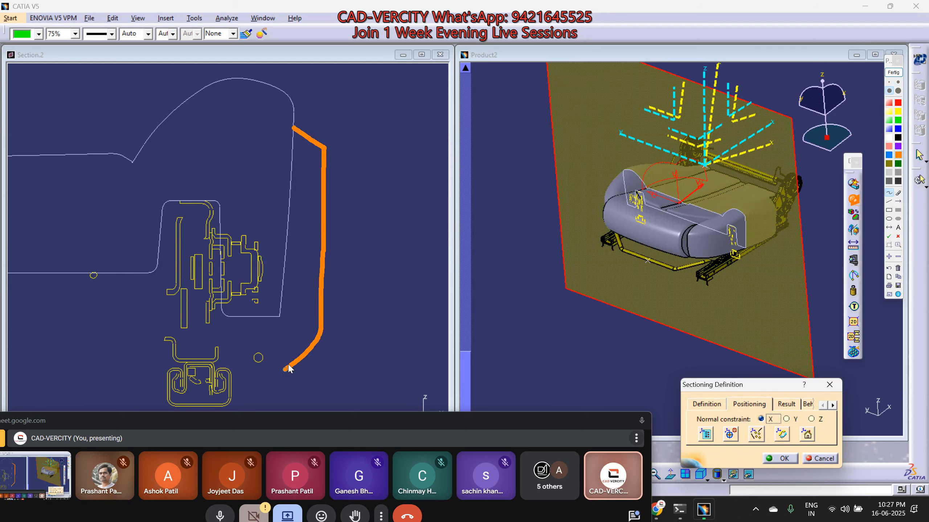
left_click_drag(319, 164, 325, 182)
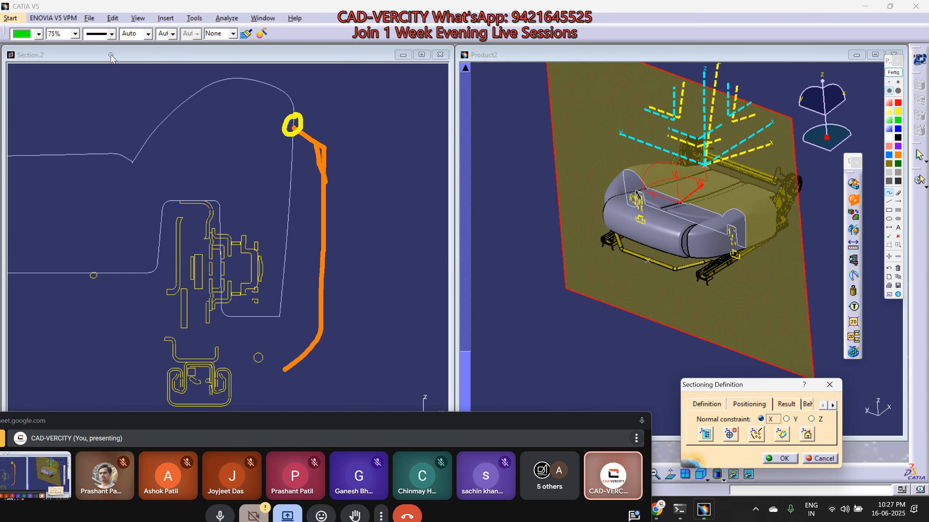
key("super+shift+s")
left_click_drag(117, 50, 860, 456)
Send the captured section annotation to the CAD-VERCITY ADVANCED WhatsApp group.
mouse_move(657, 509)
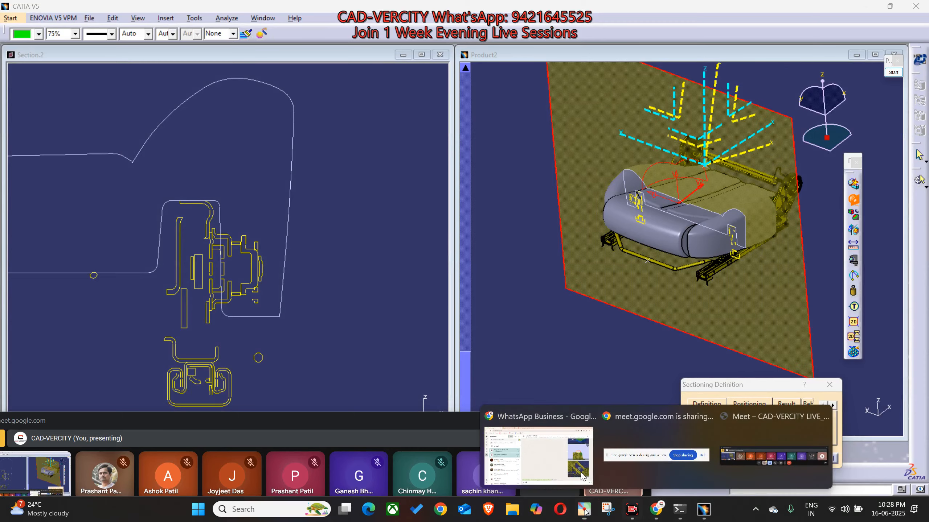
left_click(538, 455)
key("ctrl+v")
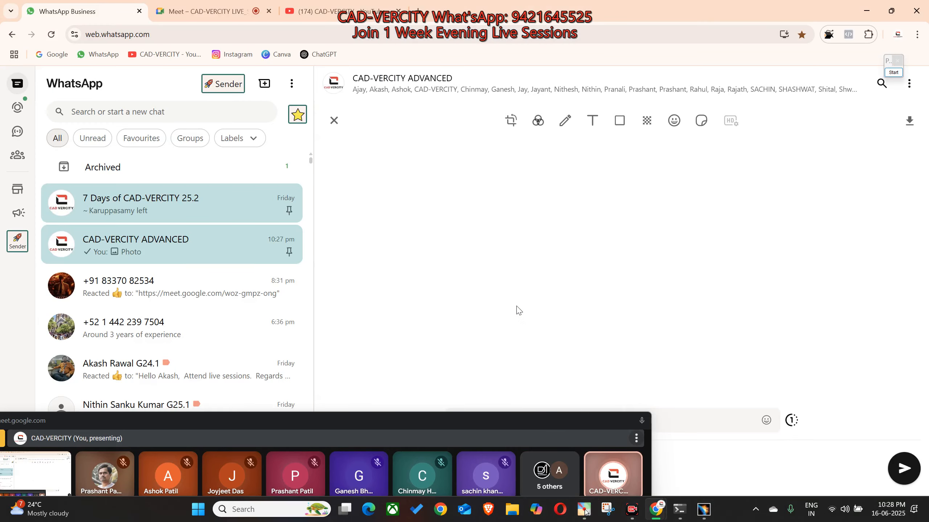
key("Return")
Return to CATIA, enlarge the bolster's upper outer corner in the section view and move the Meet window clear of it.
left_click(703, 509)
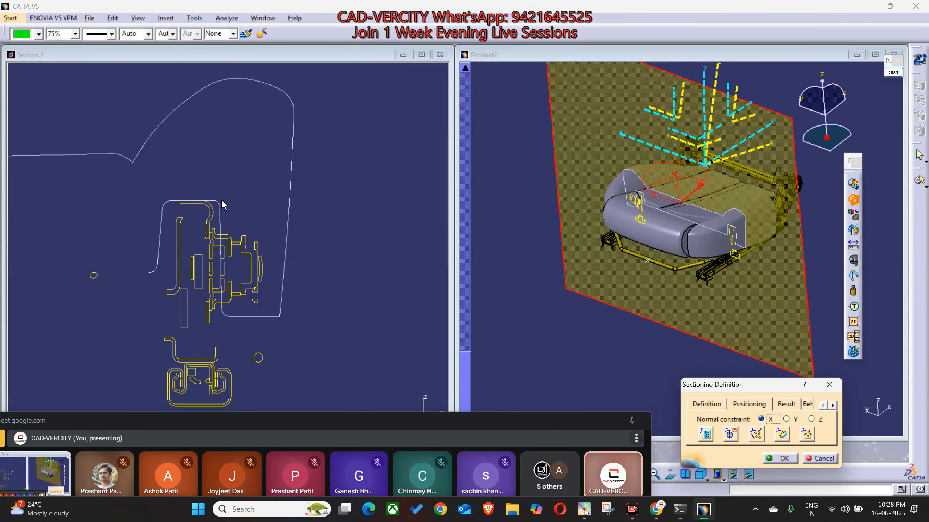
middle_click_drag(221, 201, 228, 248)
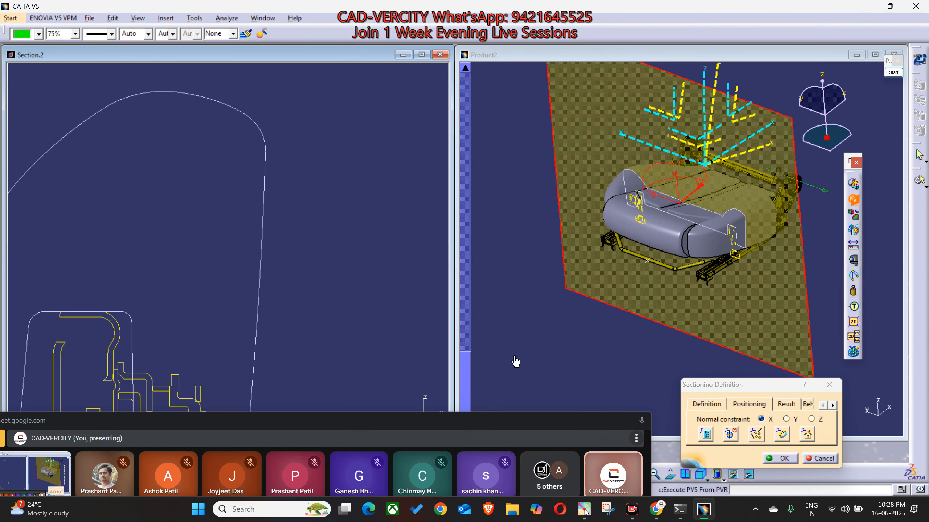
left_click_drag(423, 422, 420, 491)
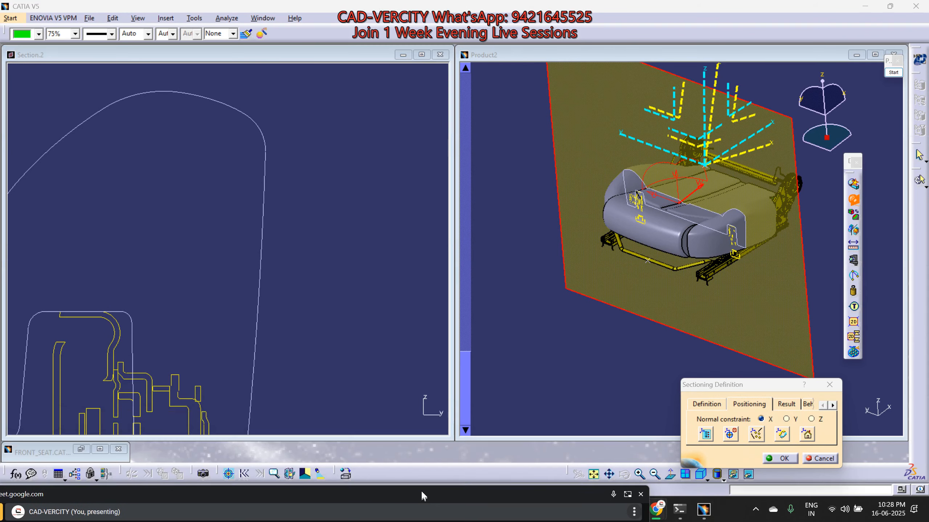
Try sketching a thick yellow outline from the bolster's outer side downward, with two short red lines at its upper end.
left_click(893, 73)
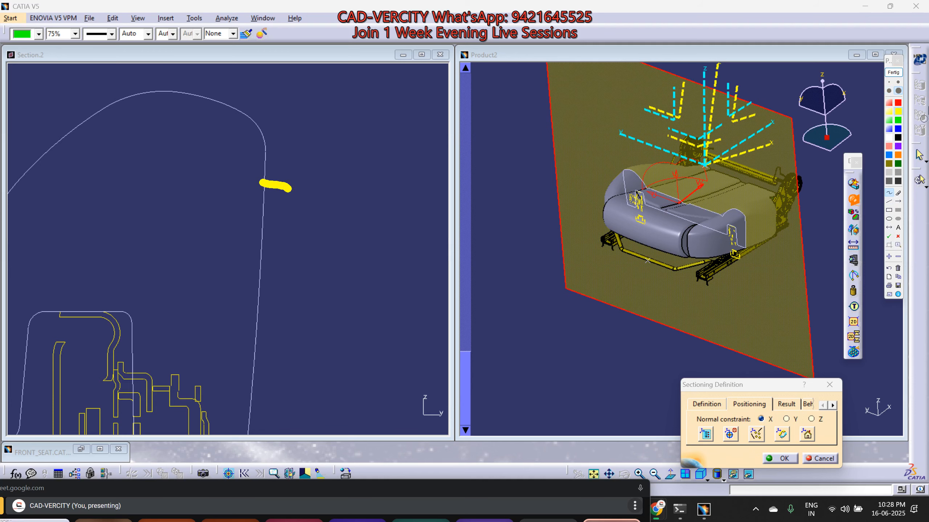
left_click(894, 73)
left_click(893, 72)
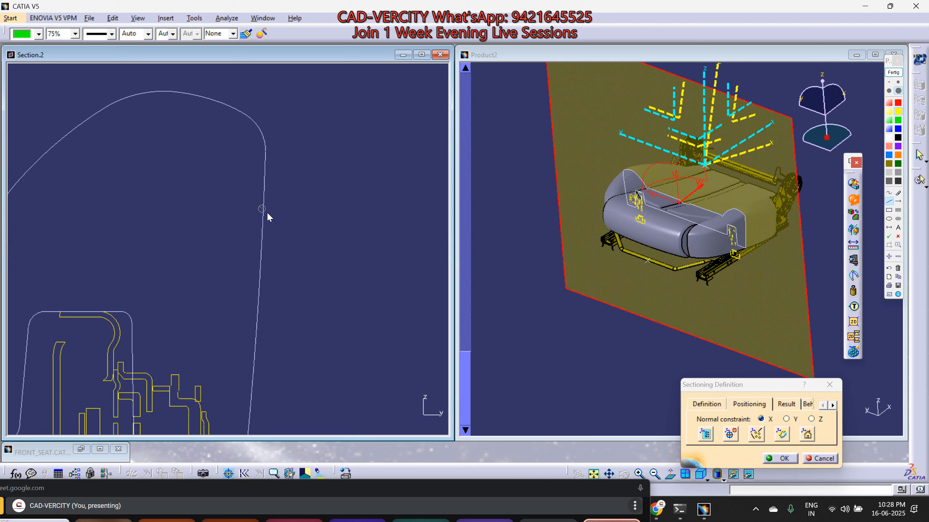
left_click(318, 241)
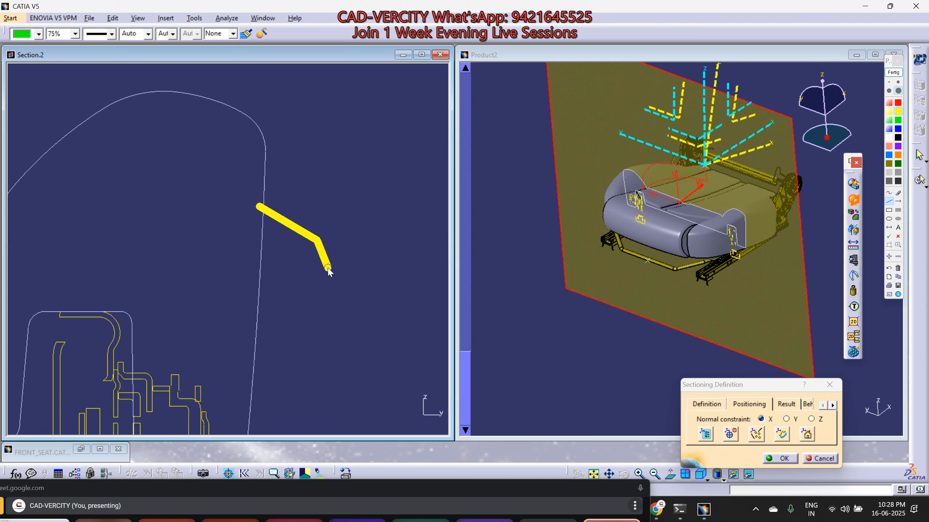
left_click(336, 327)
double_click(333, 438)
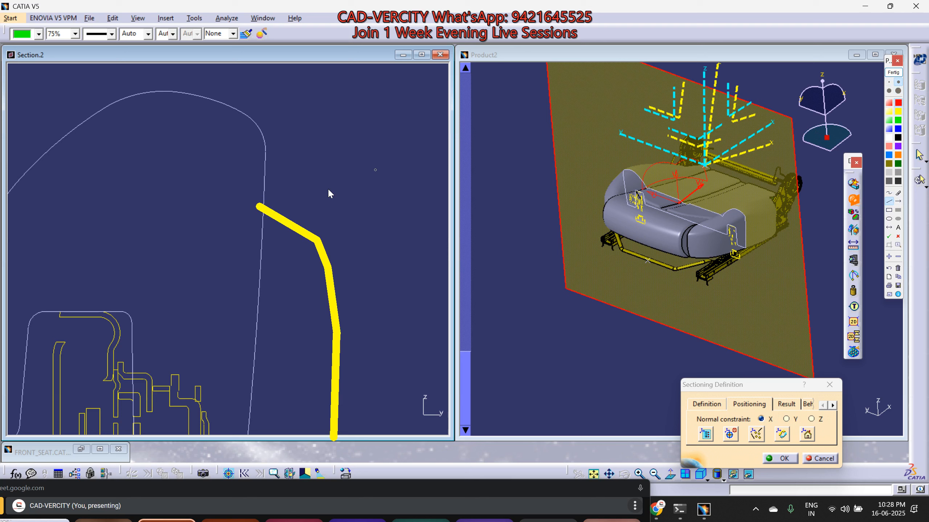
left_click_drag(256, 207, 265, 160)
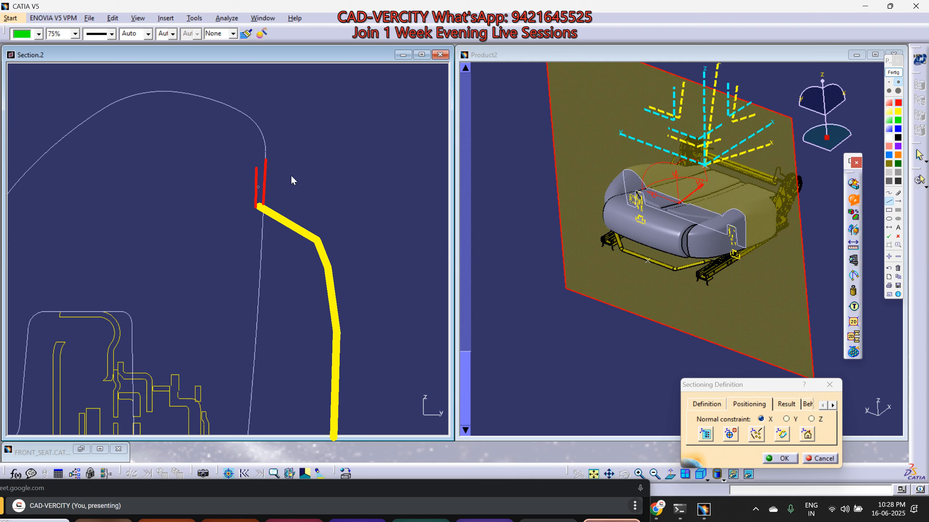
left_click(888, 73)
Annotate the section with a thick yellow outline beside the bolster, a green offset contour and a red "2mm Clash" dimension where they overlap.
left_click(892, 73)
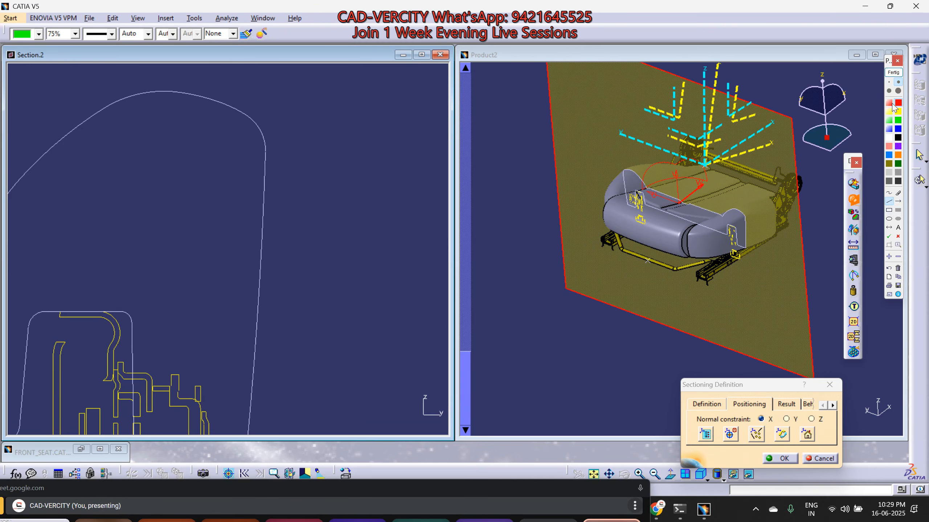
left_click(898, 90)
mouse_move(269, 193)
left_mouse_down()
mouse_move(298, 207)
mouse_move(333, 251)
mouse_move(345, 324)
mouse_move(341, 432)
left_mouse_up()
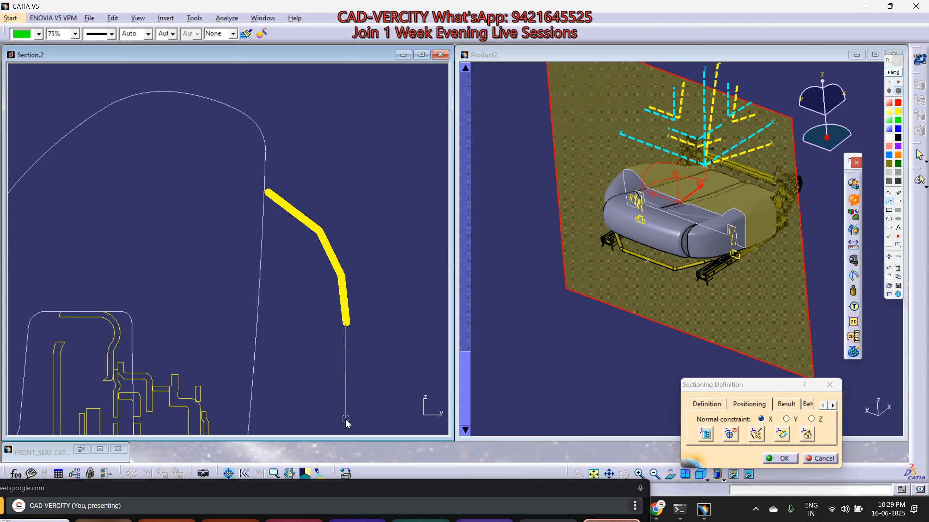
left_click(892, 206)
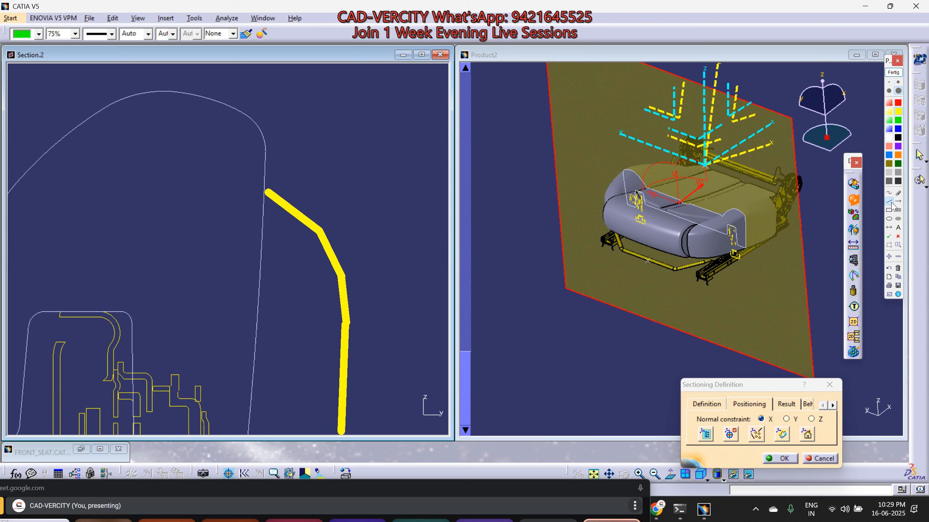
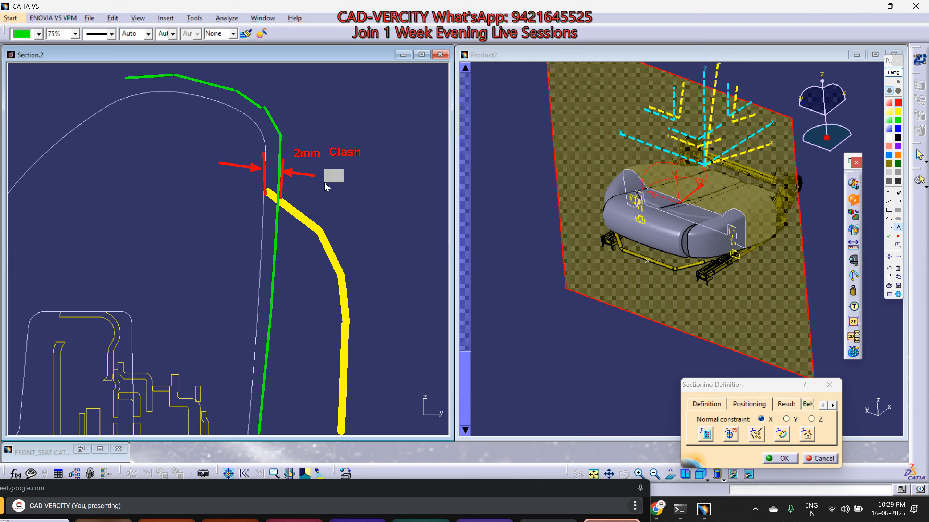
Add the red notes "To avoid visible gap" and "Rat Hole" beneath the 2mm Clash dimension on the section.
type("To avoid")
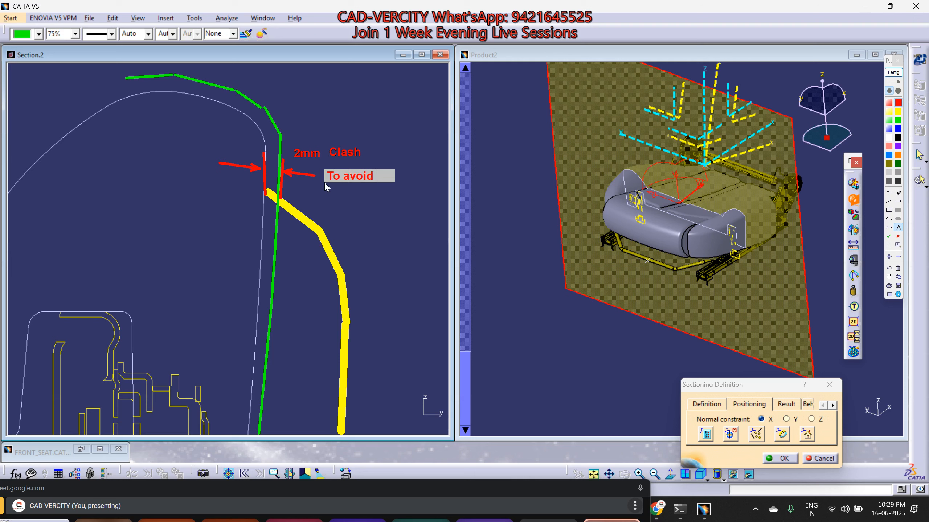
type(" visible ga")
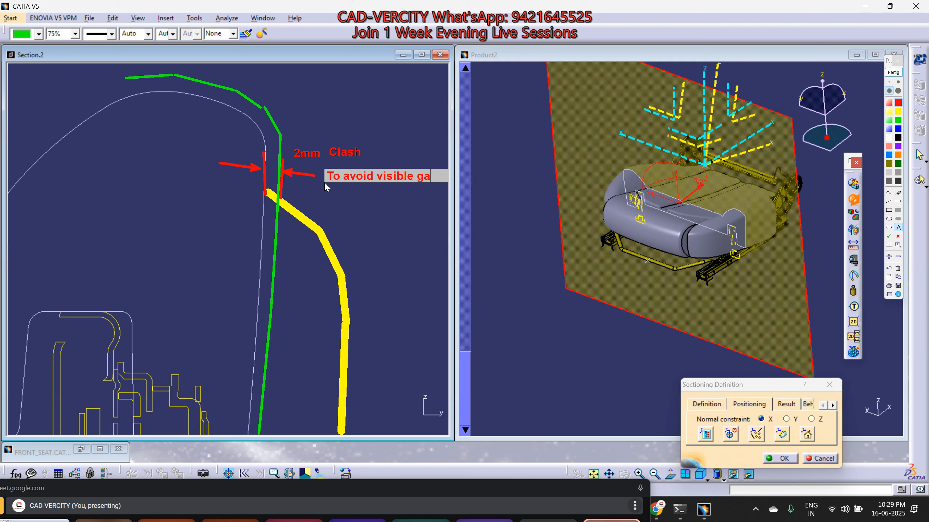
type("p")
left_click(327, 187)
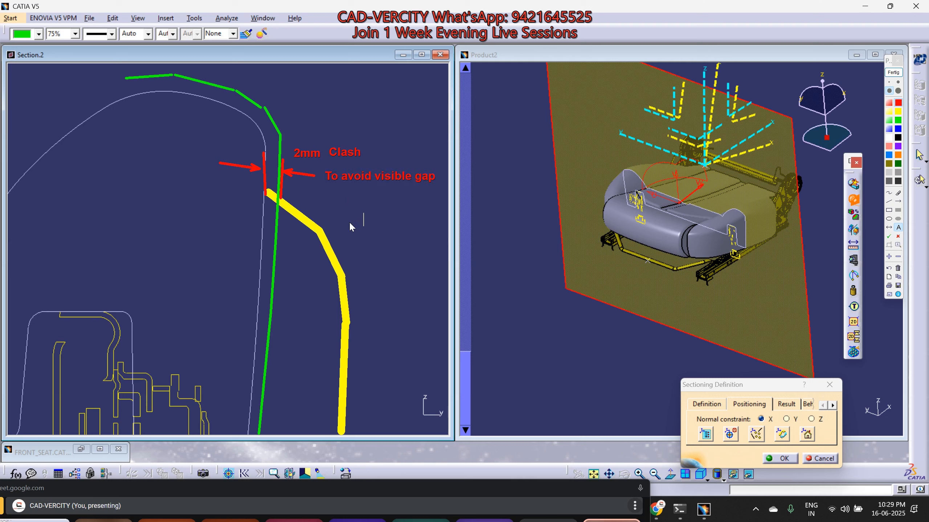
left_click(325, 216)
type("Rat Hol")
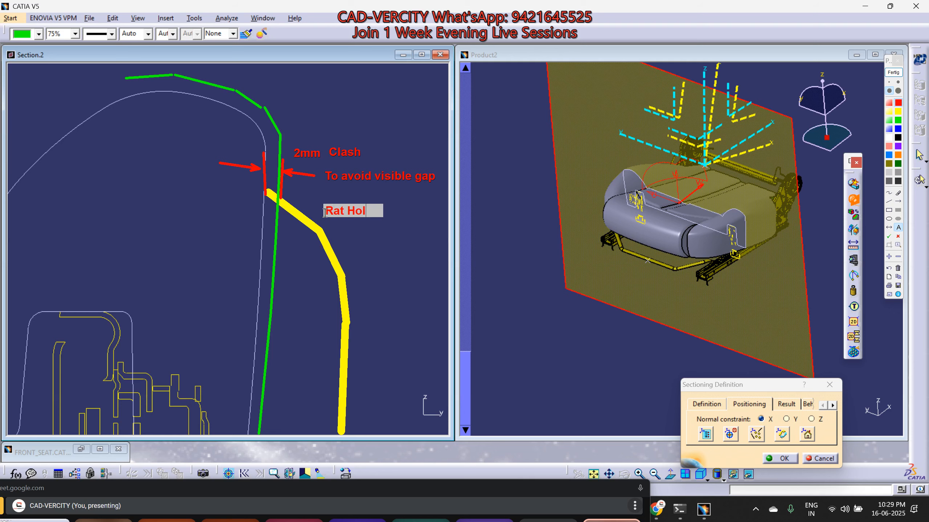
type("e")
key("Return")
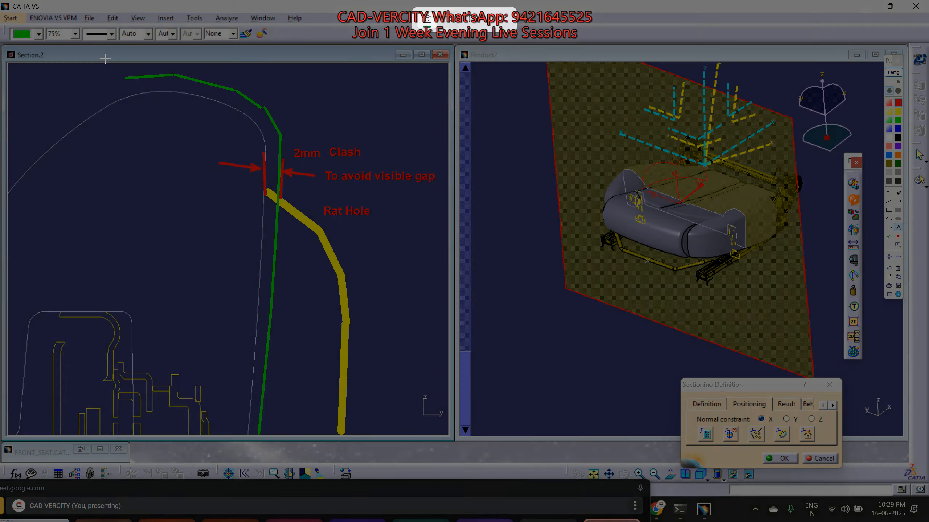
Capture the annotated section and 3D views, end annotation mode and send the capture to the CAD-VERCITY ADVANCED WhatsApp group.
left_click_drag(105, 58, 819, 476)
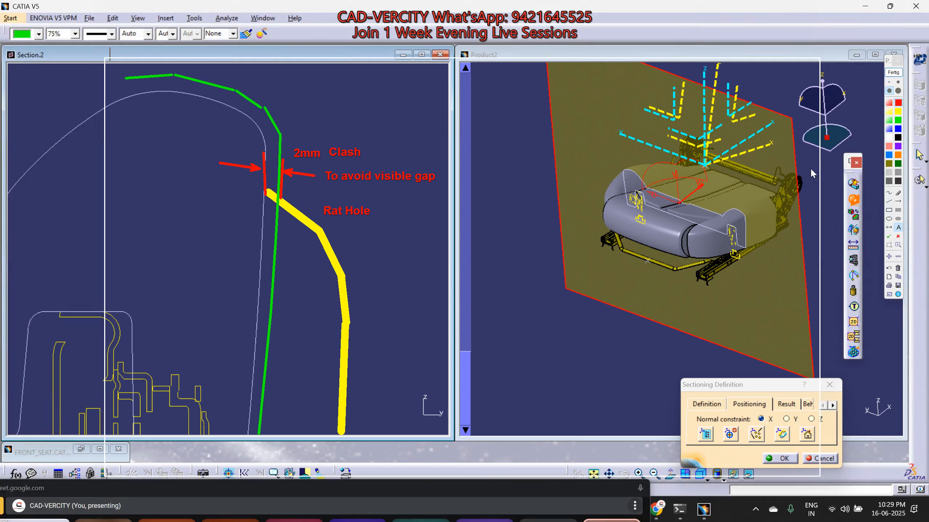
left_click(893, 73)
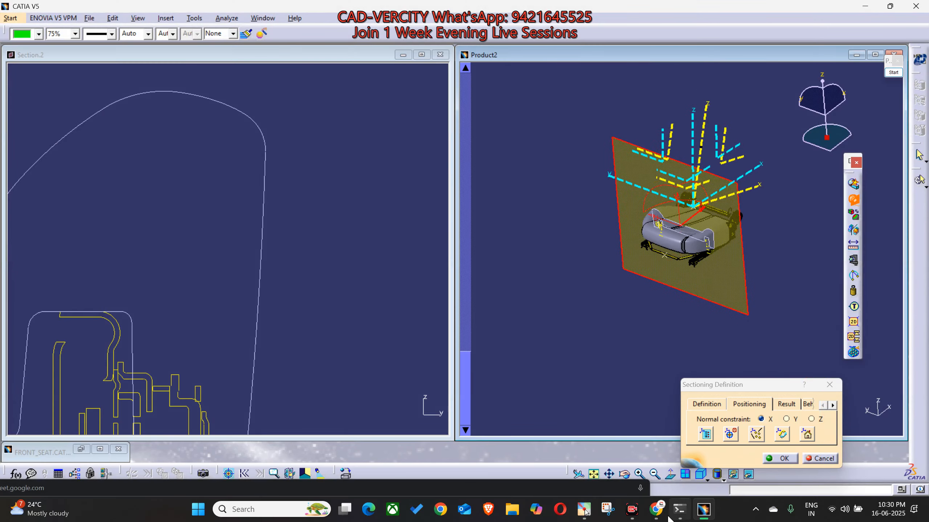
mouse_move(656, 510)
left_click(541, 472)
key("ctrl+v")
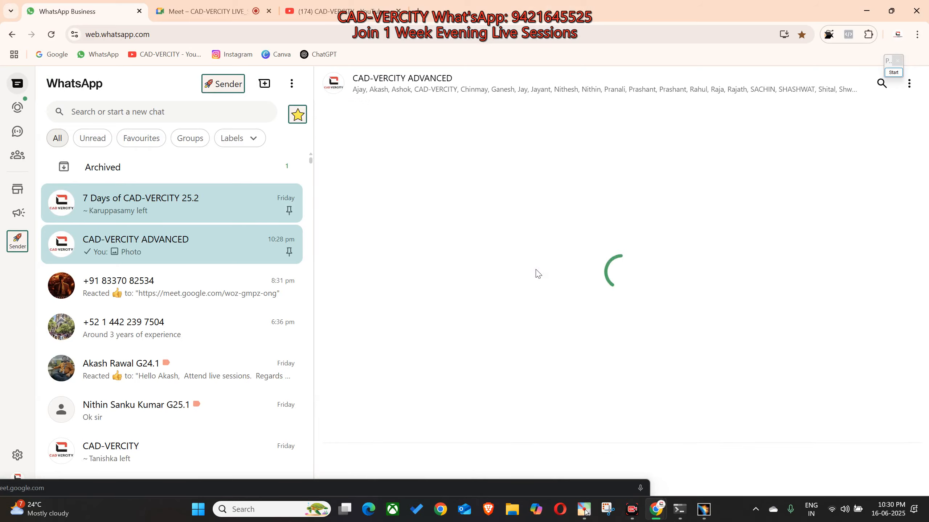
key("Return")
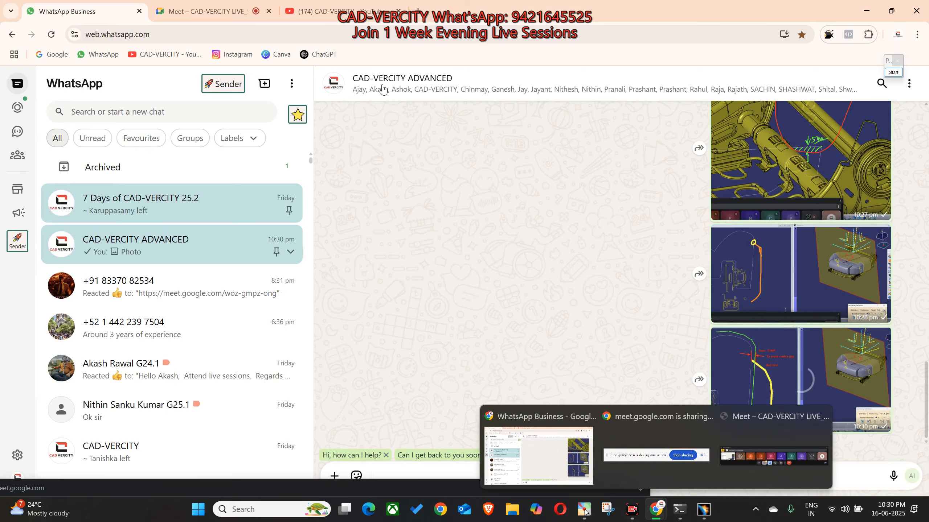
Switch to the Meet call and look through the participants list.
left_click(234, 14)
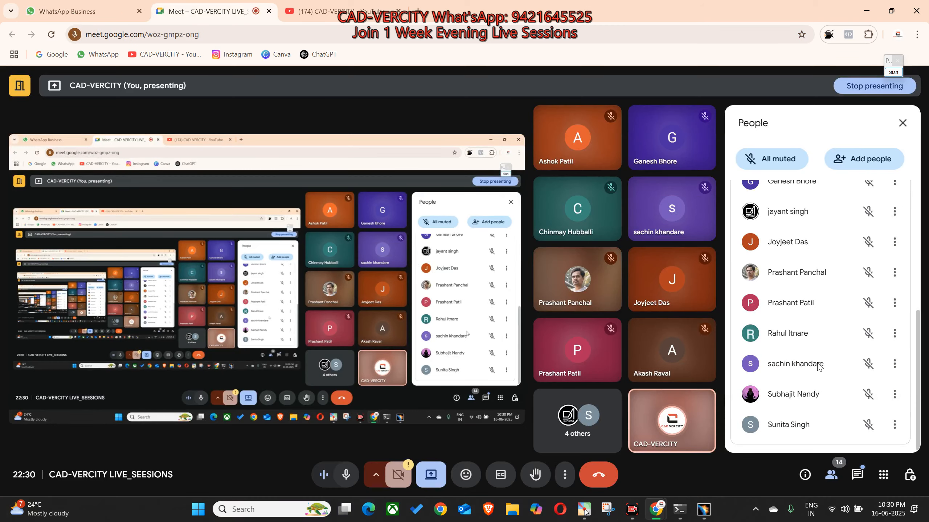
scroll(808, 381, "up", 4)
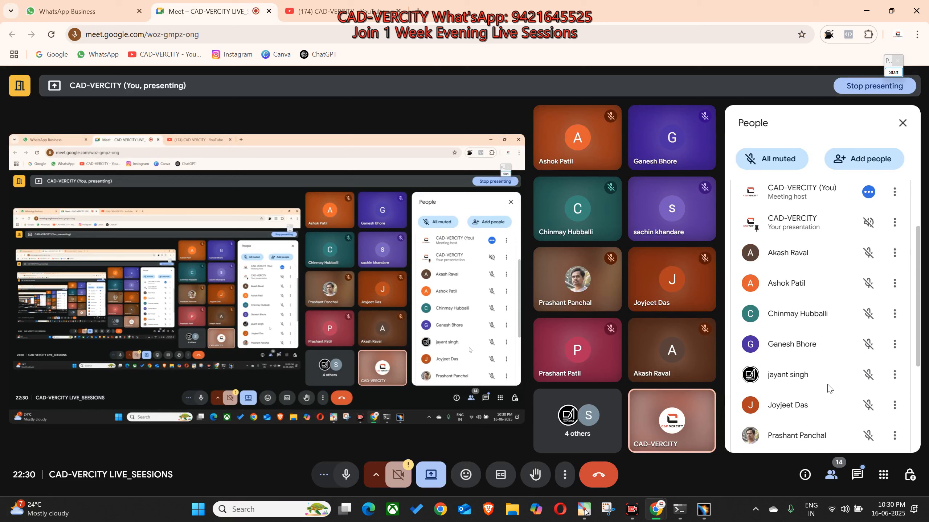
scroll(837, 347, "down", 2)
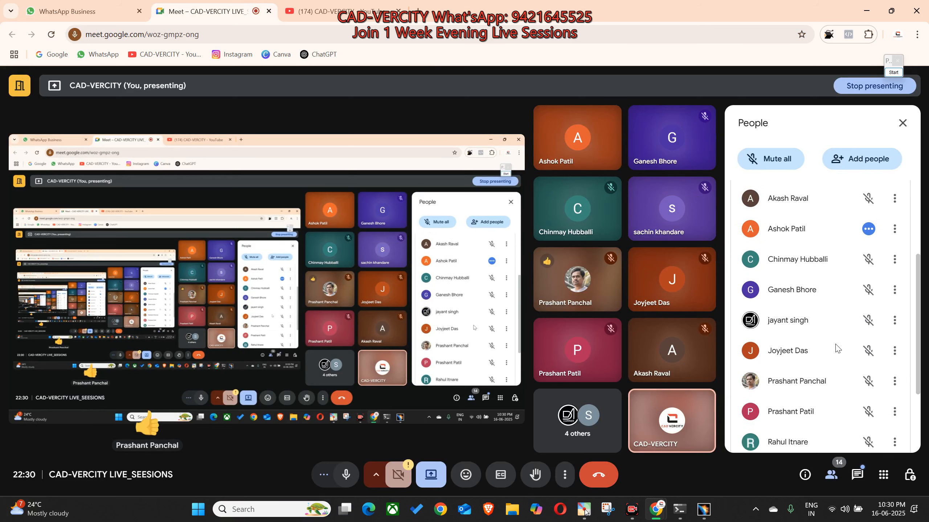
scroll(836, 349, "up", 2)
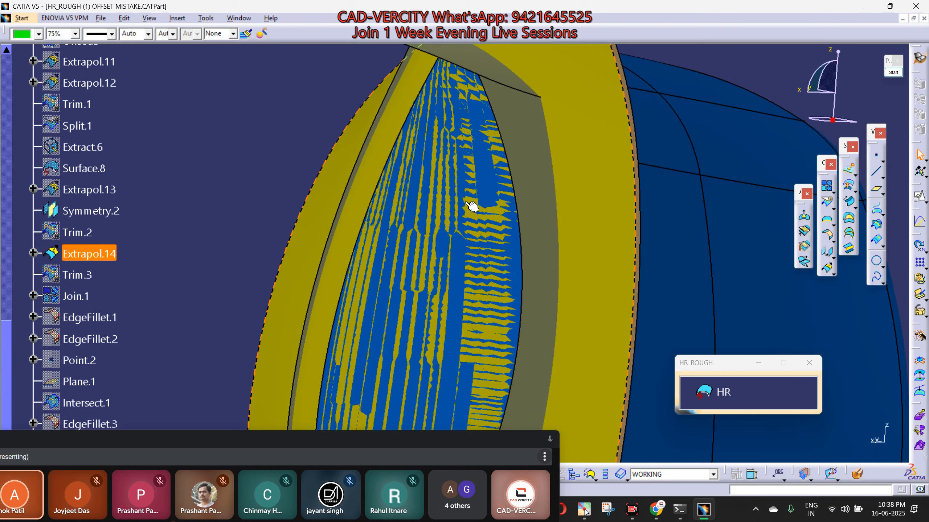
Try replacing Extrapol.14 with the Offset.6 surface in the headrest part.
scroll(472, 227, "down", 2)
middle_click_drag(446, 256, 617, 230)
right_click(553, 147)
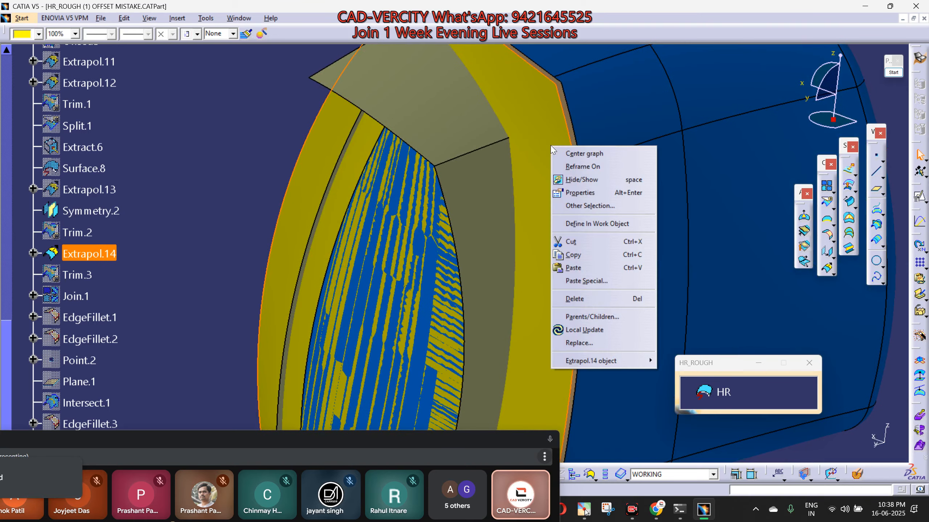
middle_click_drag(533, 101, 501, 240, "ctrl")
right_click(500, 238)
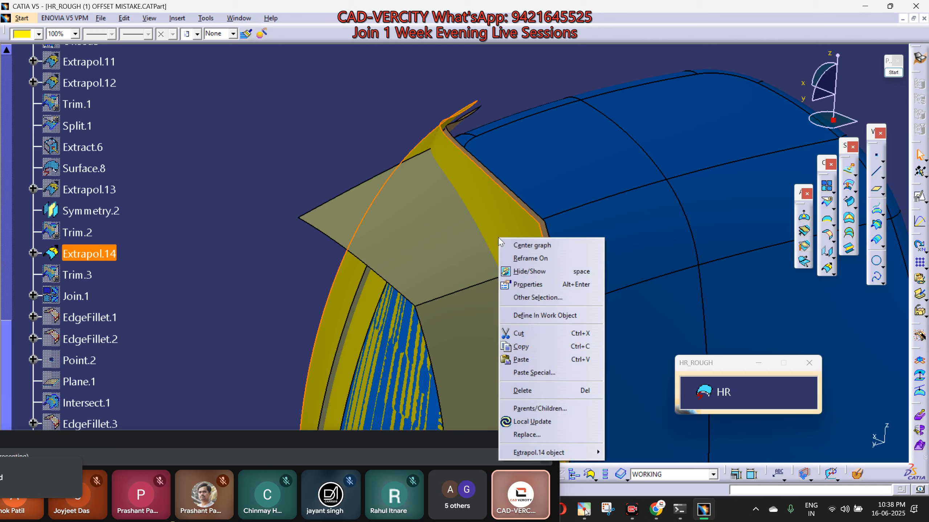
left_click(541, 435)
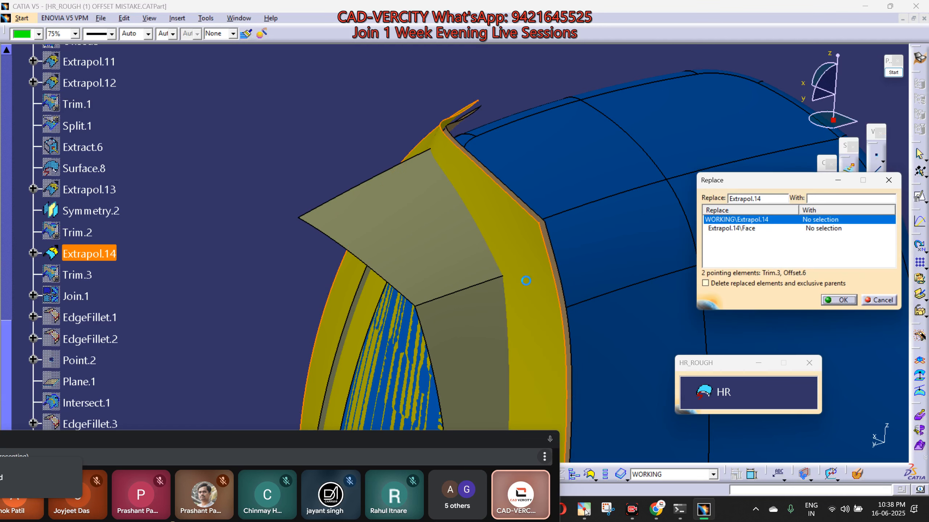
middle_click_drag(579, 376, 539, 234)
left_click(547, 199)
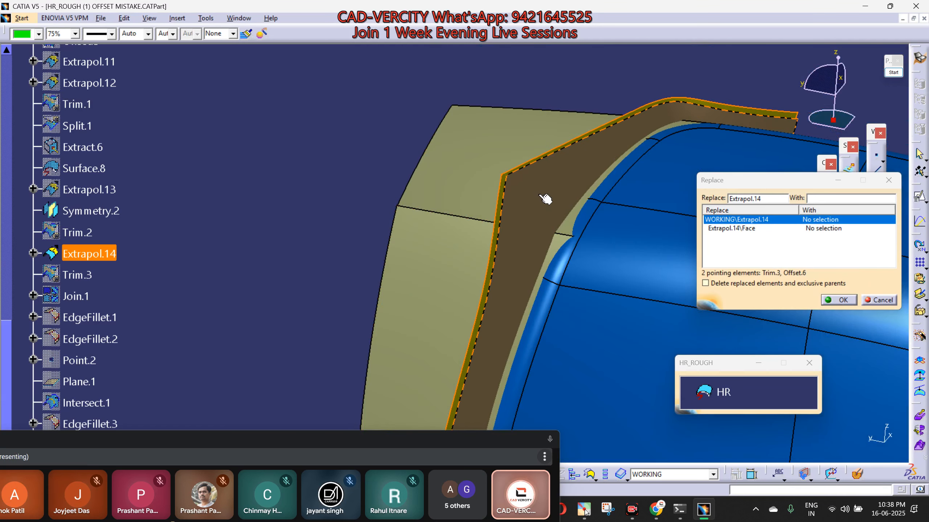
middle_click_drag(499, 207, 462, 272)
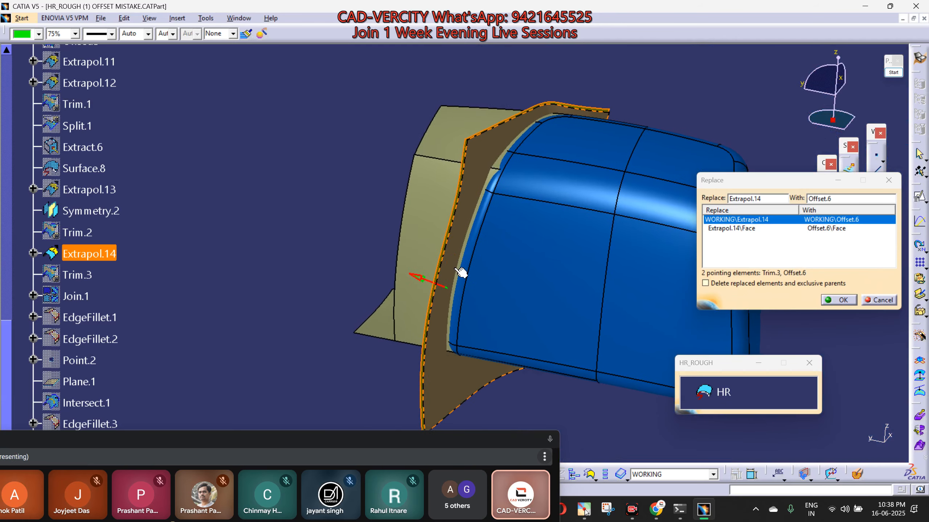
middle_click_drag(411, 346, 433, 246)
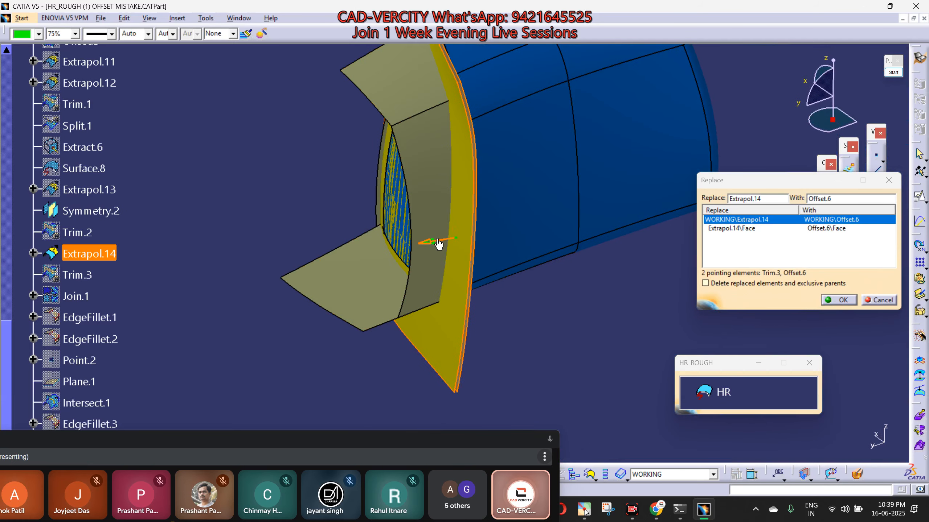
left_click(838, 300)
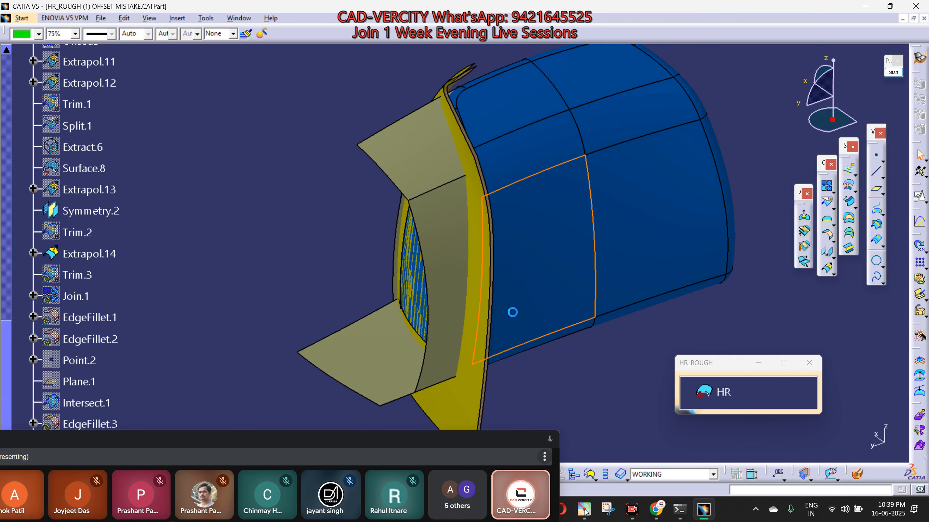
Hide the blue HR surface, the offset surface and the extrapolated side surface.
left_click(483, 258)
key("space")
left_click(460, 225)
key("space")
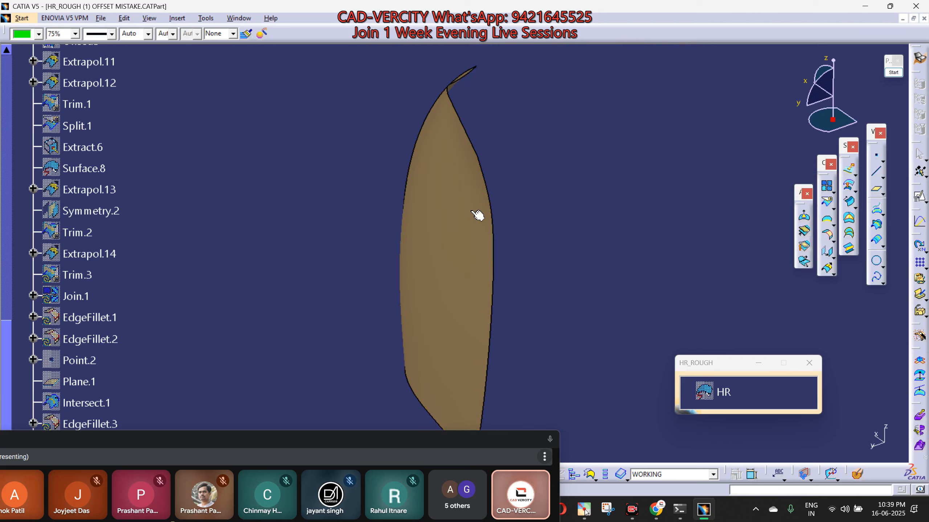
left_click(477, 216)
key("space")
Find EdgeFillet.4 near the end of the specification tree and show it.
scroll(96, 351, "down", 5)
scroll(98, 259, "up", 2)
left_click(80, 299)
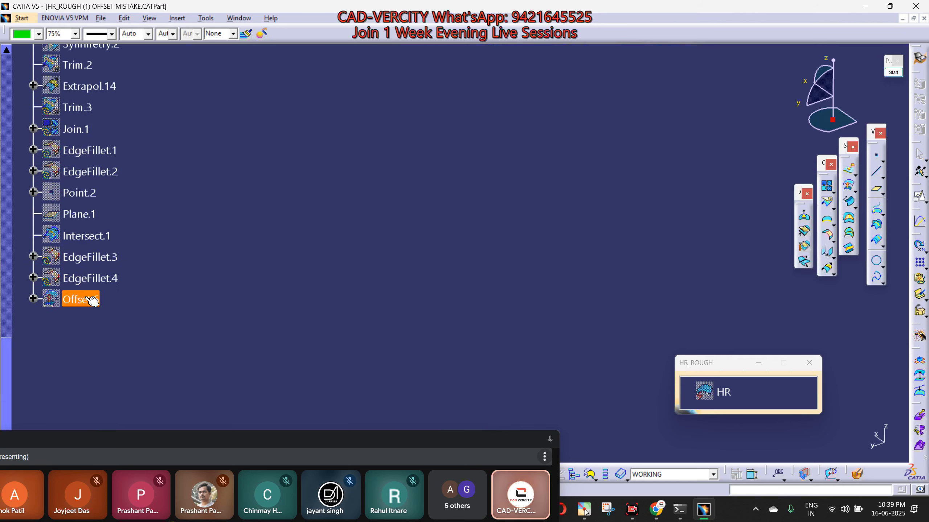
scroll(90, 298, "up", 10)
scroll(89, 300, "down", 8)
left_click(90, 303)
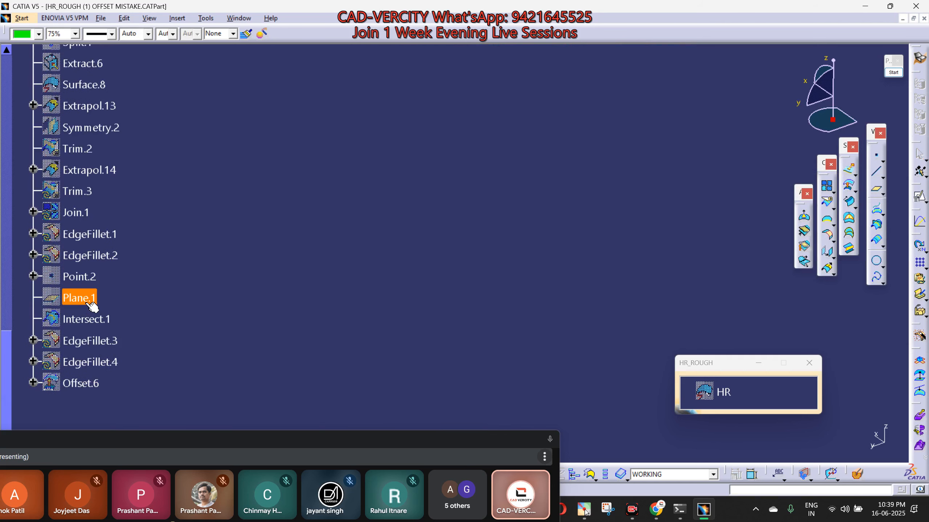
left_click(89, 320)
left_click(90, 362)
key("space")
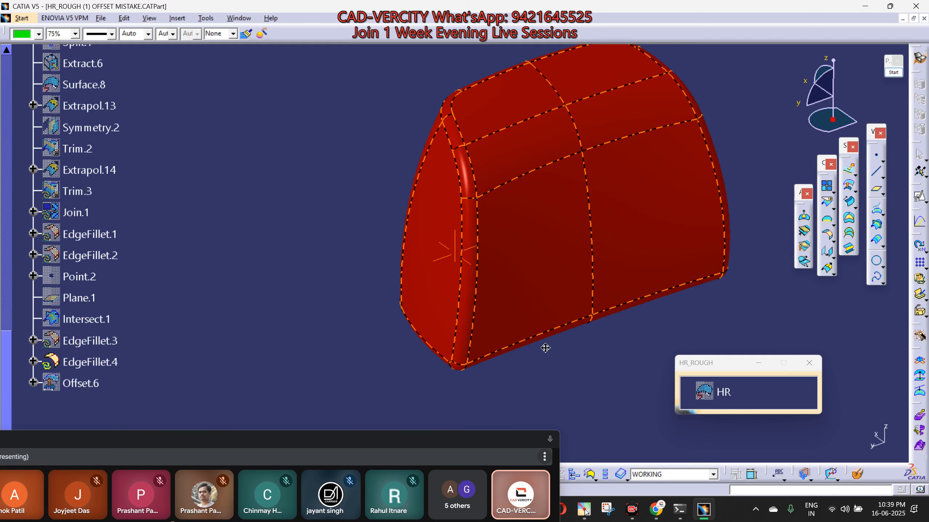
Update EdgeFillet.4 locally so the headrest surface rebuilds.
middle_click_drag(545, 348, 554, 338)
right_click(110, 362)
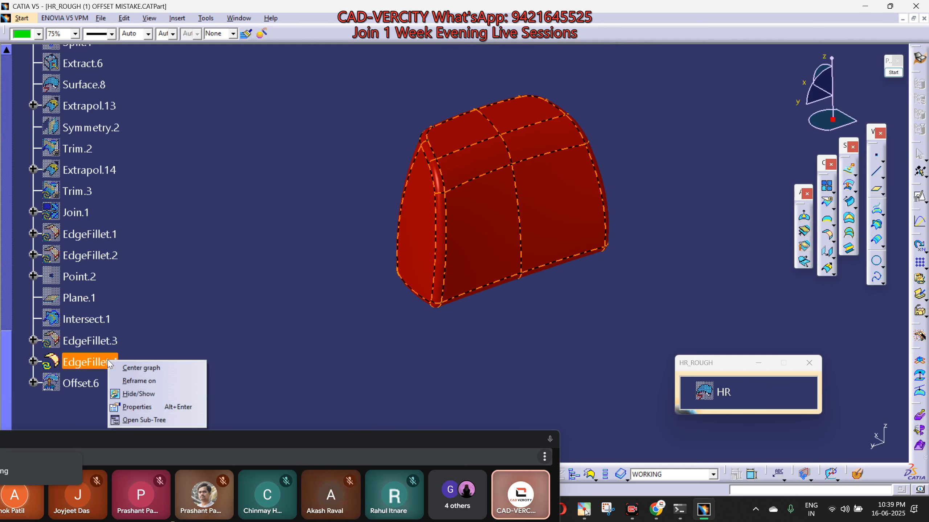
left_click(242, 377)
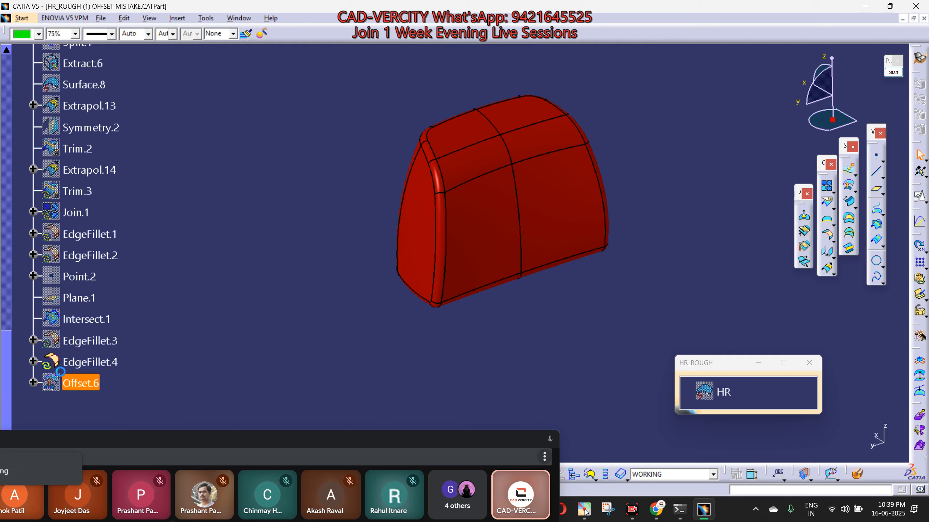
right_click(72, 366)
left_click(104, 325)
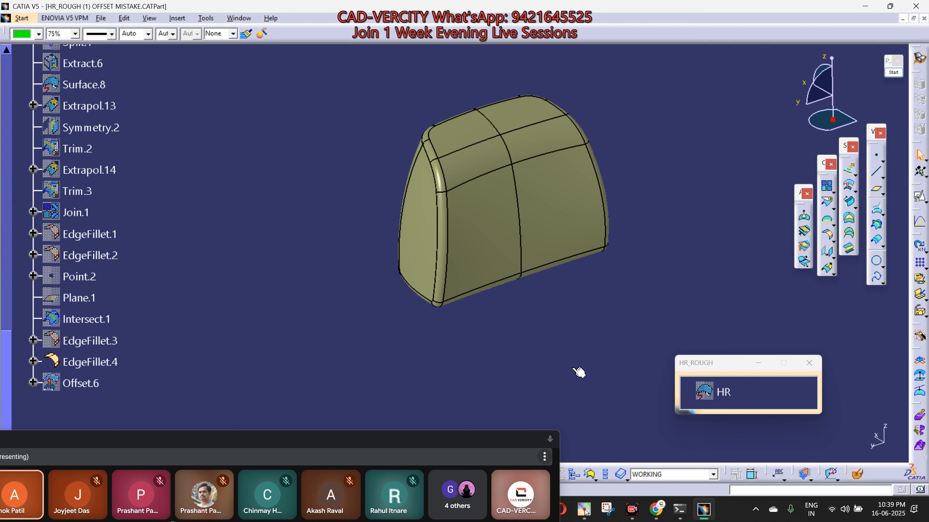
Show the HR surface together with the rebuilt EdgeFillet.4 and examine the headrest from several sides.
middle_click_drag(577, 371, 628, 393)
left_click(722, 391)
key("space")
middle_click_drag(585, 361, 502, 278)
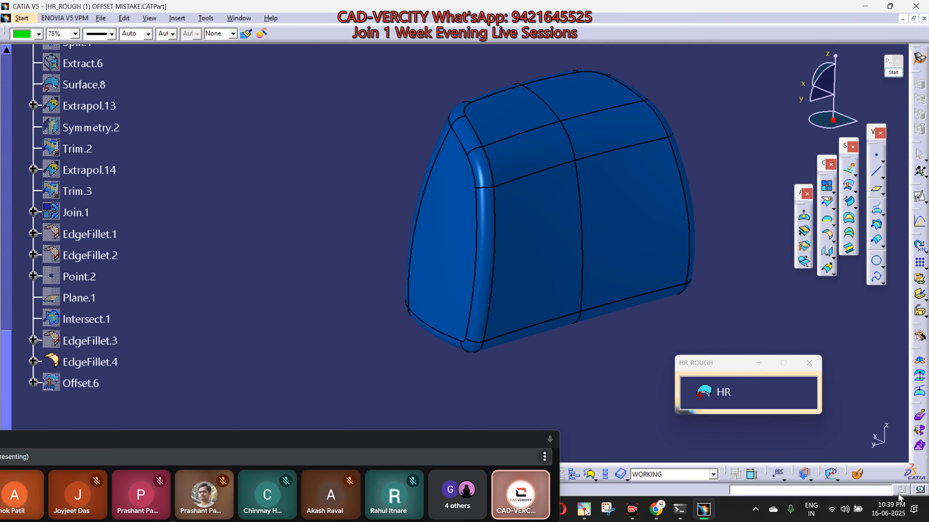
left_click(582, 210)
middle_click_drag(506, 236, 480, 181)
middle_click_drag(603, 231, 575, 410)
key("Escape")
middle_click_drag(506, 381, 537, 275)
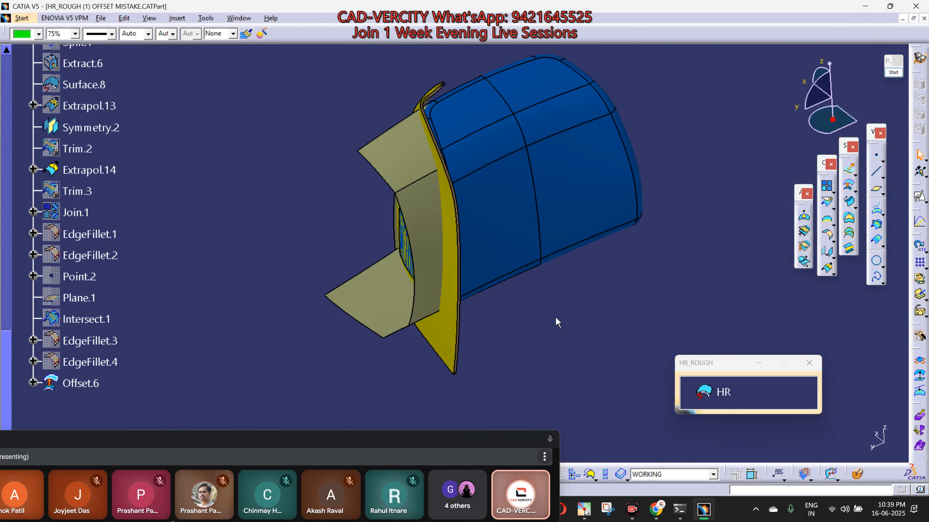
Undo the recent visibility changes, the Extrapol.14 replacement and the Offset.6 surface.
key("ctrl+z")
key("ctrl+z")
key("ctrl+z")
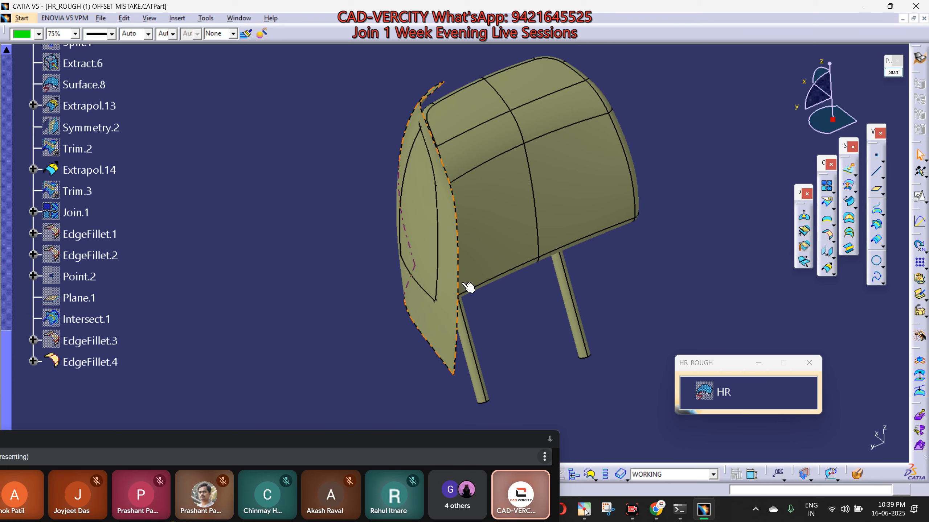
key("ctrl+z")
key("ctrl+z")
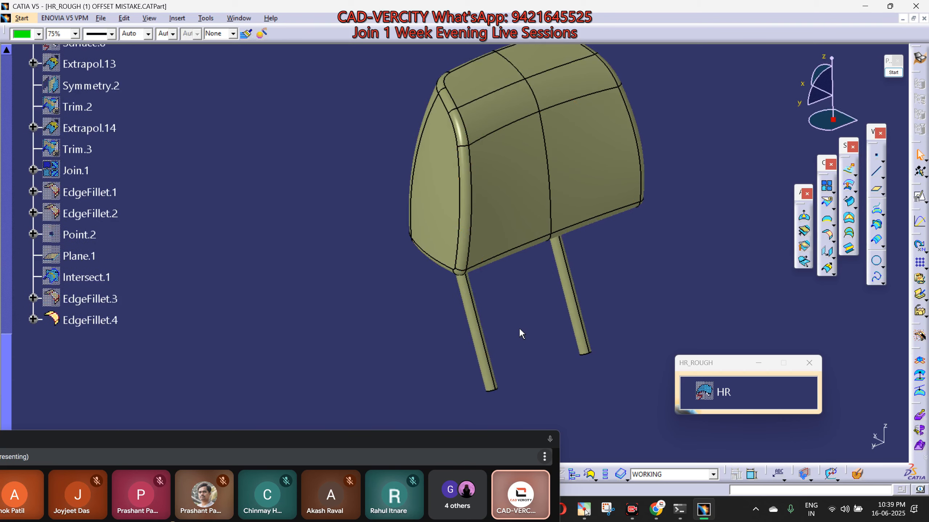
Hide the headrest rods and show the HR surface over EdgeFillet.4 to compare the two shapes.
left_click(472, 317)
key("space")
left_click(725, 392)
key("space")
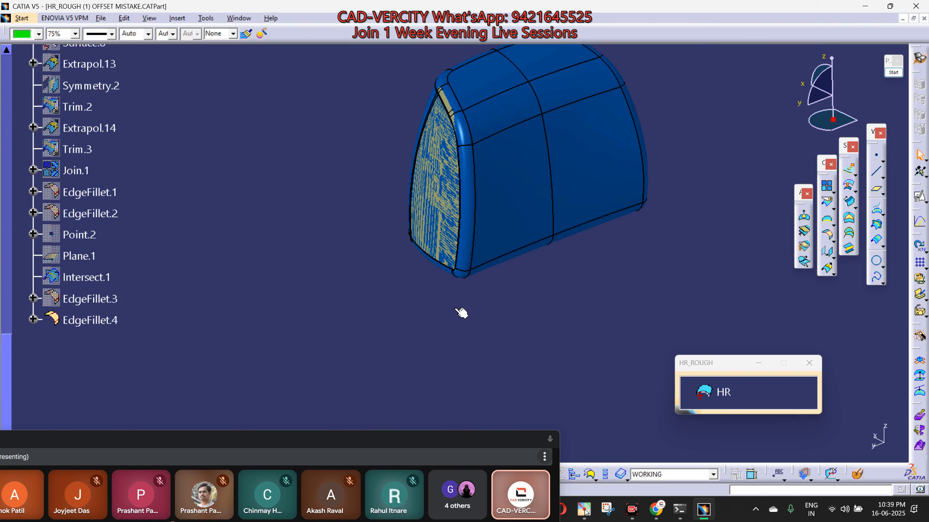
middle_click_drag(462, 312, 538, 219)
left_click(102, 320)
middle_click_drag(446, 234, 541, 289)
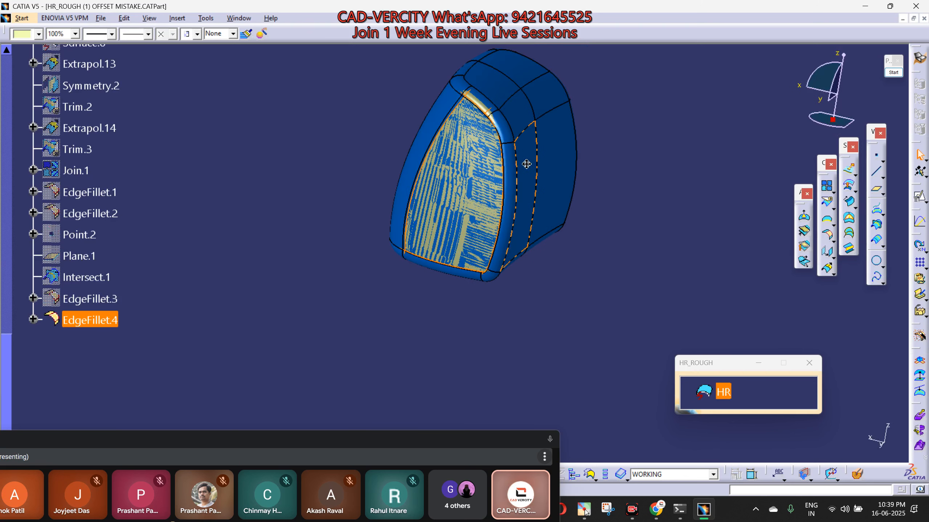
middle_click_drag(483, 220, 498, 160)
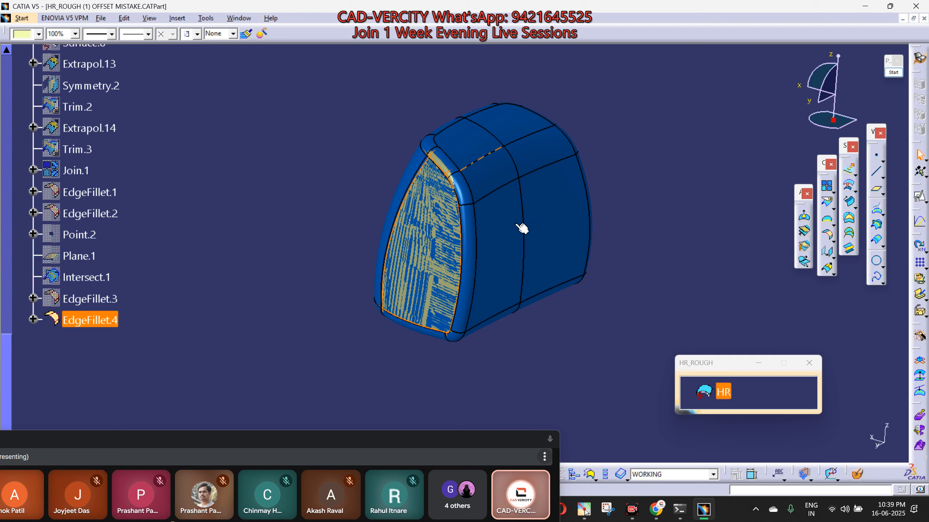
middle_click_drag(452, 272, 591, 255)
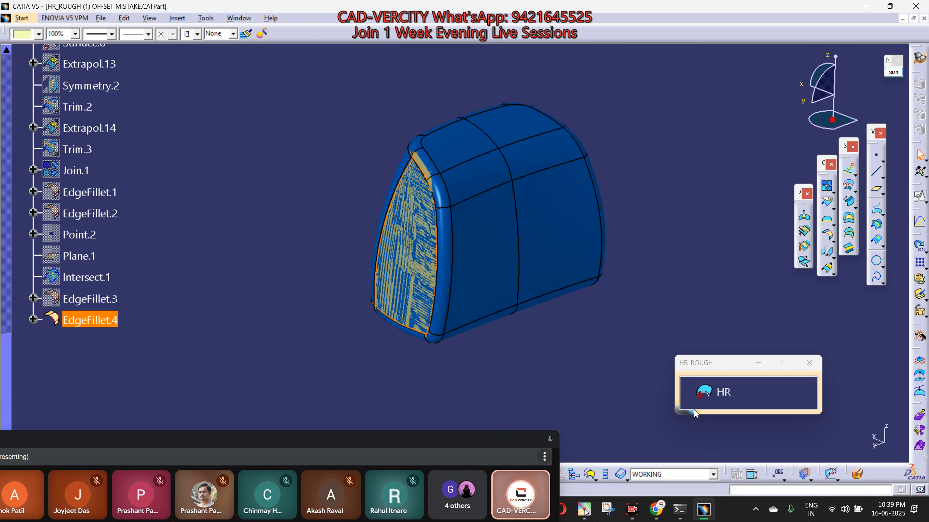
Toggle the HR surface over EdgeFillet.4 to compare both headrest shapes from different angles, leaving HR hidden.
left_click(715, 397)
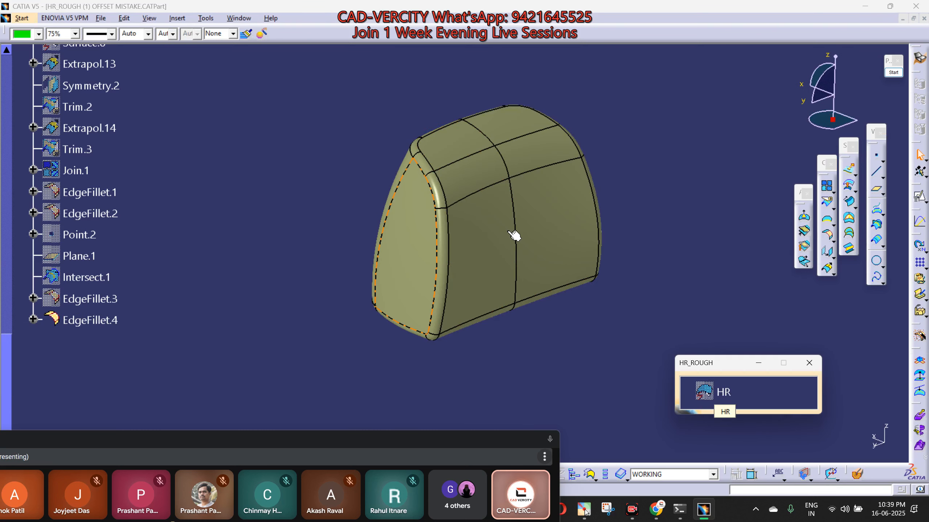
middle_click_drag(530, 249, 505, 235)
middle_click_drag(479, 343, 444, 219)
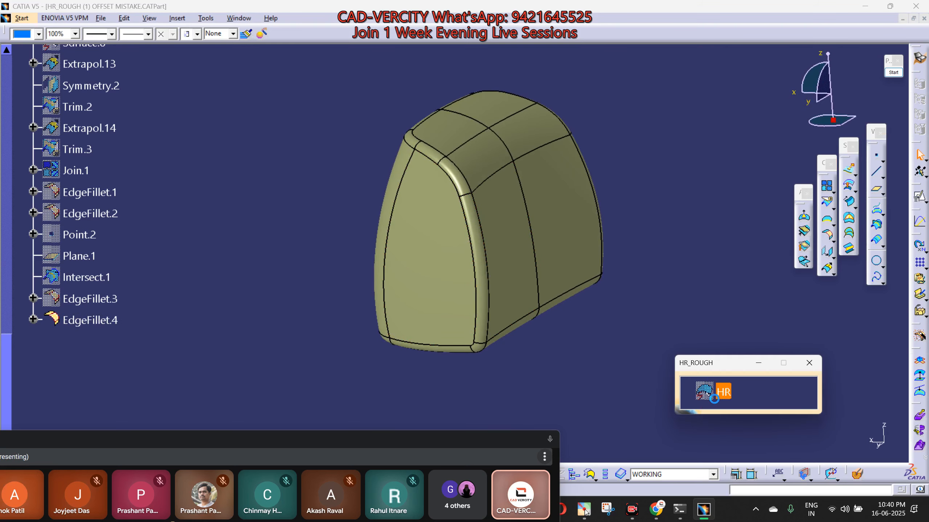
left_click(442, 242)
left_click(724, 390)
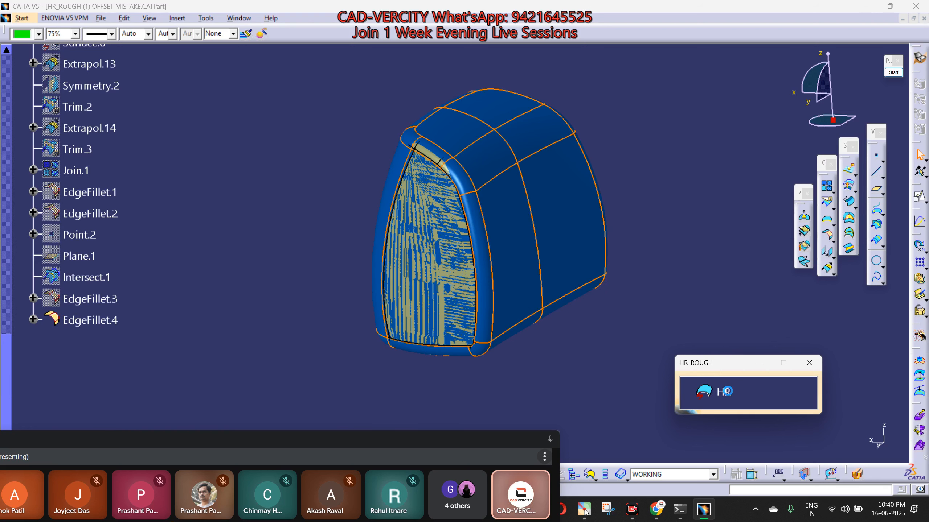
key("space")
middle_click_drag(453, 251, 504, 365)
left_click(446, 291)
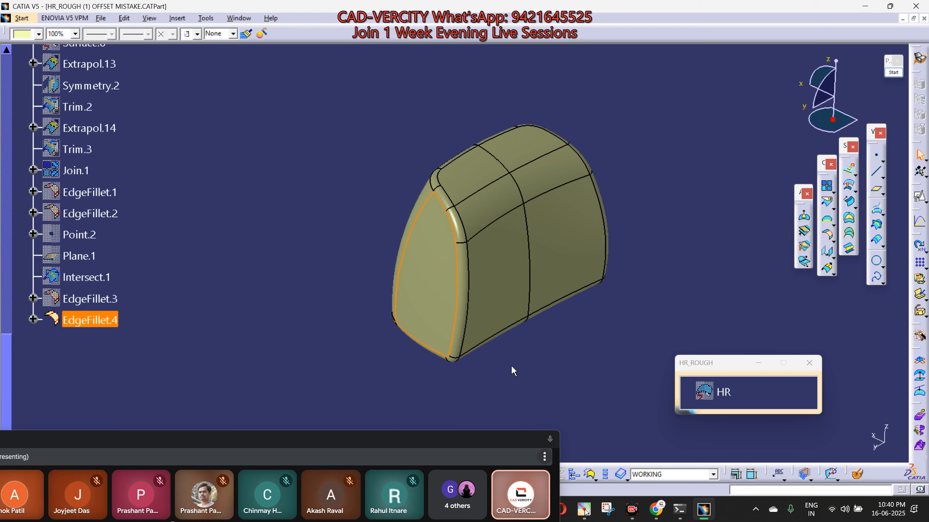
Examine the EdgeFillet.4 headrest surface on its own, moving the meeting window and clearing the selection.
left_click_drag(382, 444, 440, 441)
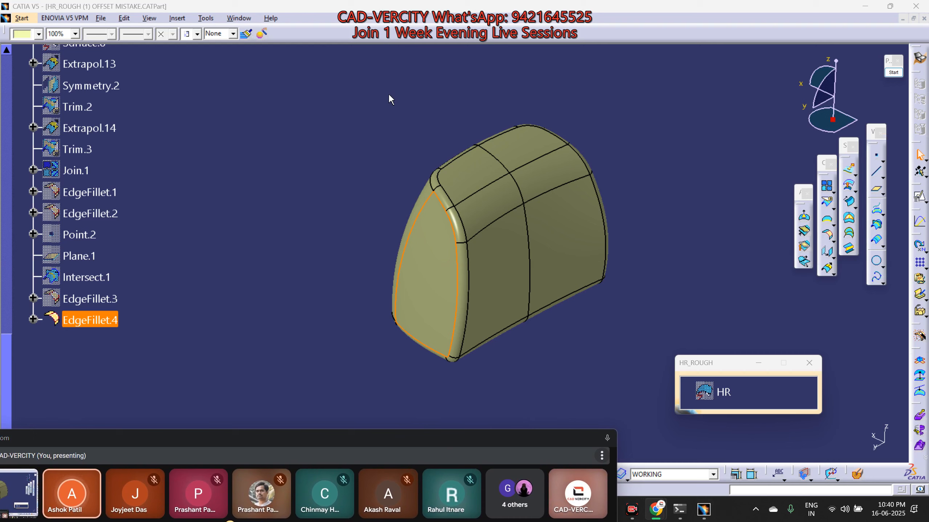
middle_click_drag(400, 128, 410, 142)
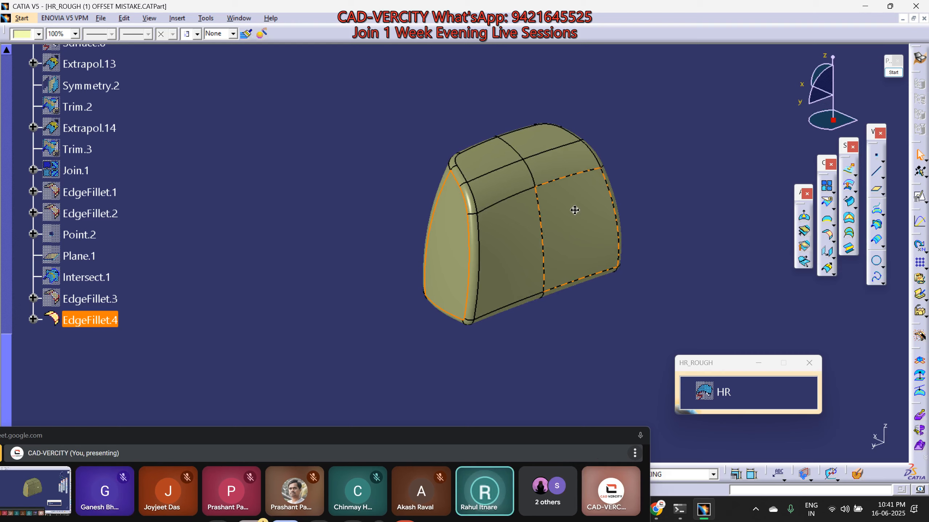
middle_click_drag(574, 210, 665, 160)
left_click(706, 135)
middle_click_drag(706, 135, 676, 159)
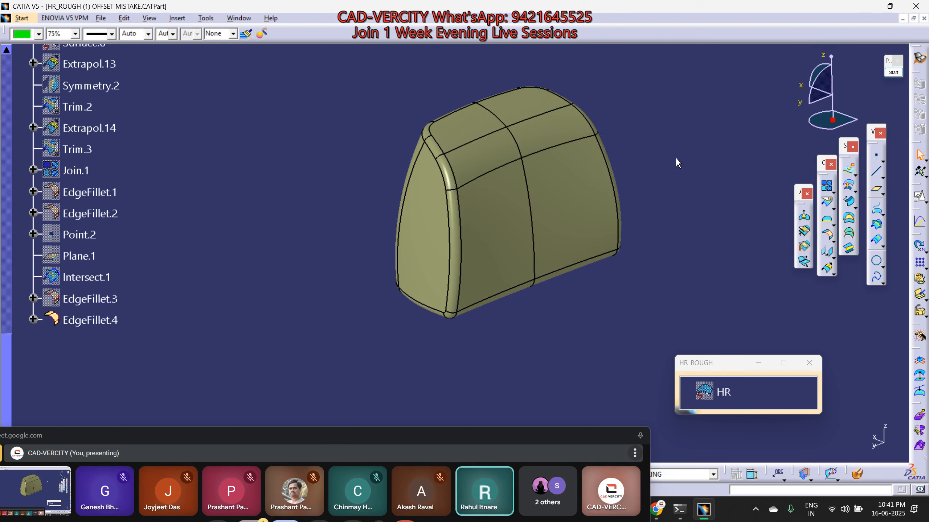
left_click(594, 179)
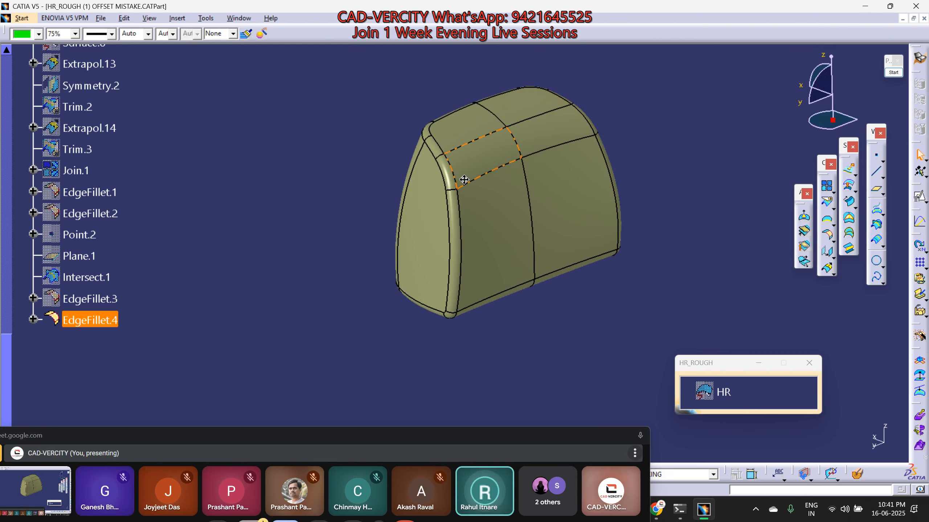
middle_click_drag(464, 180, 461, 215)
left_click(639, 180)
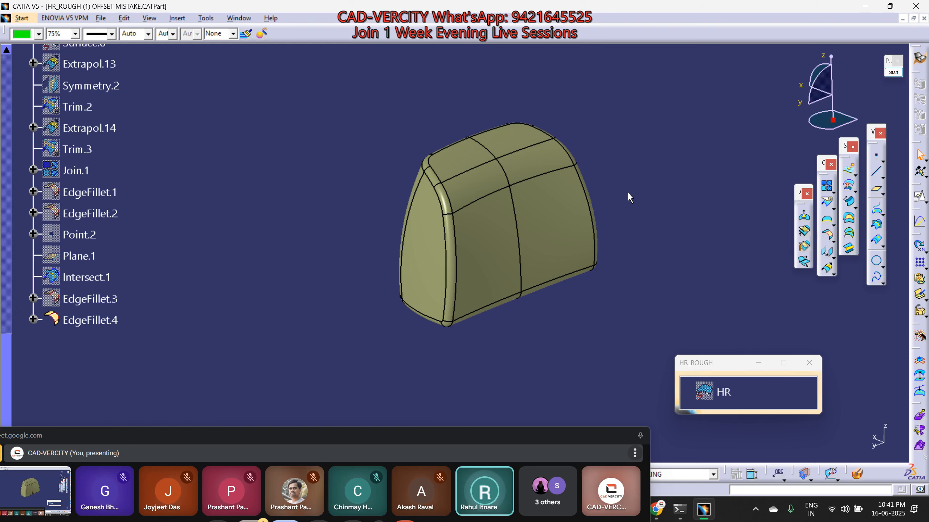
Start a screen annotation and draw a descending column of eight red rectangles in the empty space beside the headrest.
middle_click_drag(685, 242, 452, 233)
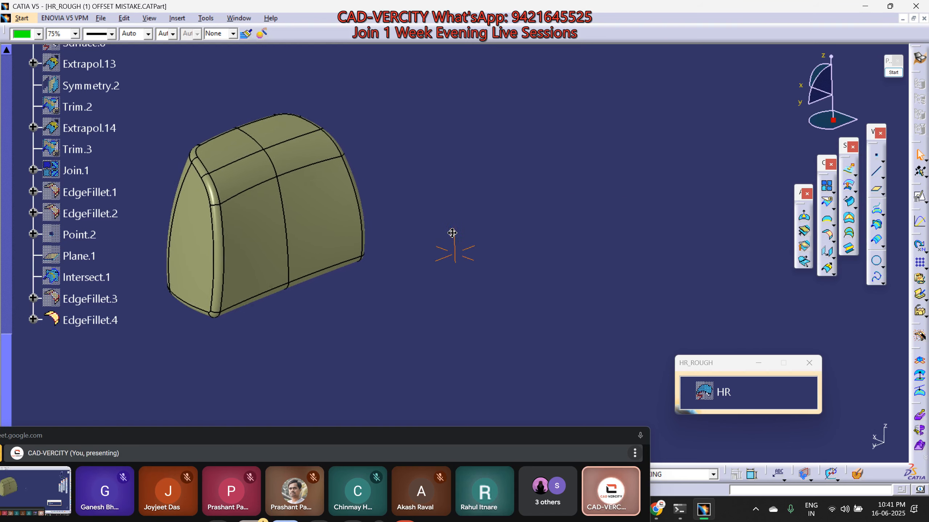
left_click(893, 72)
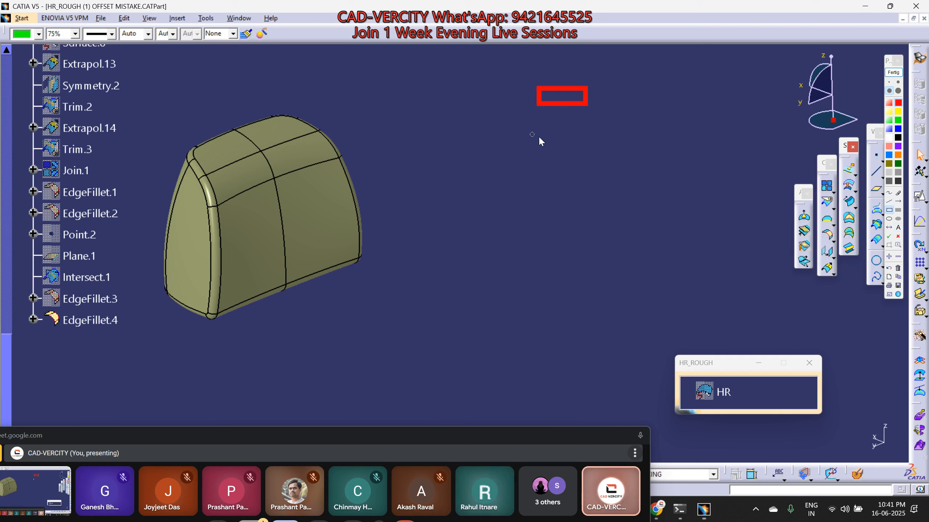
left_click_drag(531, 133, 586, 149)
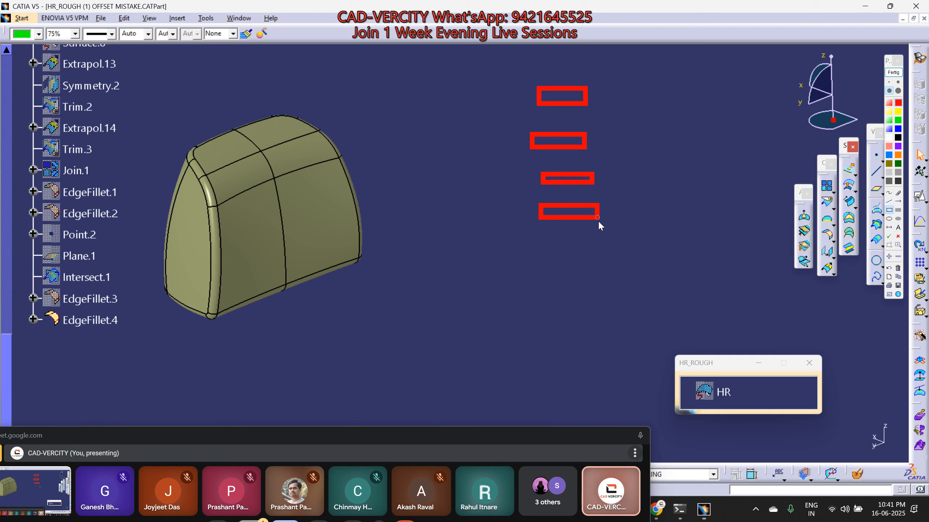
left_click_drag(499, 242, 542, 259)
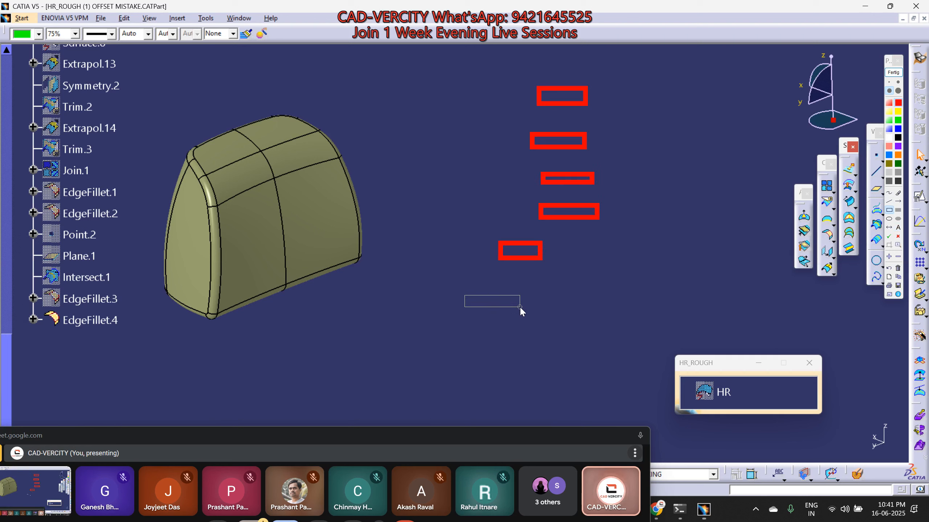
left_click_drag(519, 306, 520, 308)
left_click_drag(437, 346, 499, 365)
left_click_drag(429, 395, 494, 406)
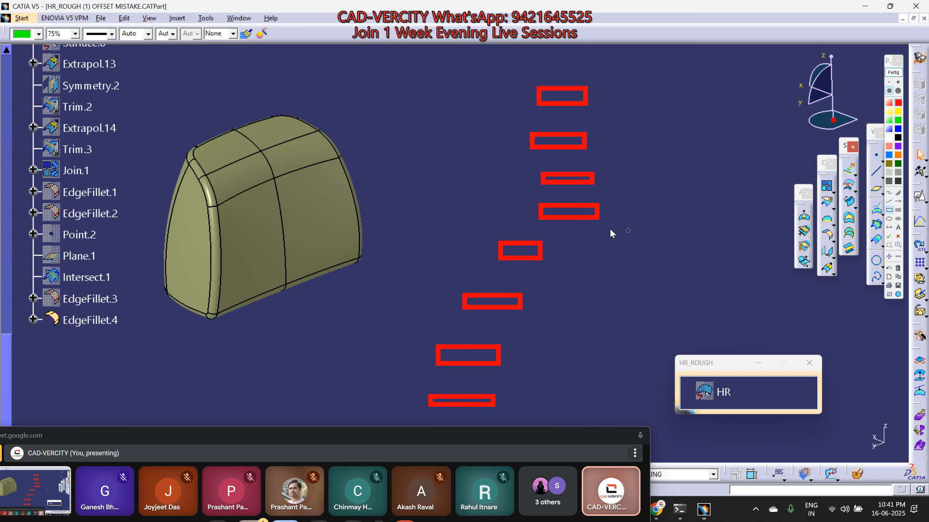
Draw a column of four green rectangles next to the lower red ones.
left_click(899, 121)
left_click_drag(605, 288, 664, 301)
left_click_drag(612, 328, 672, 343)
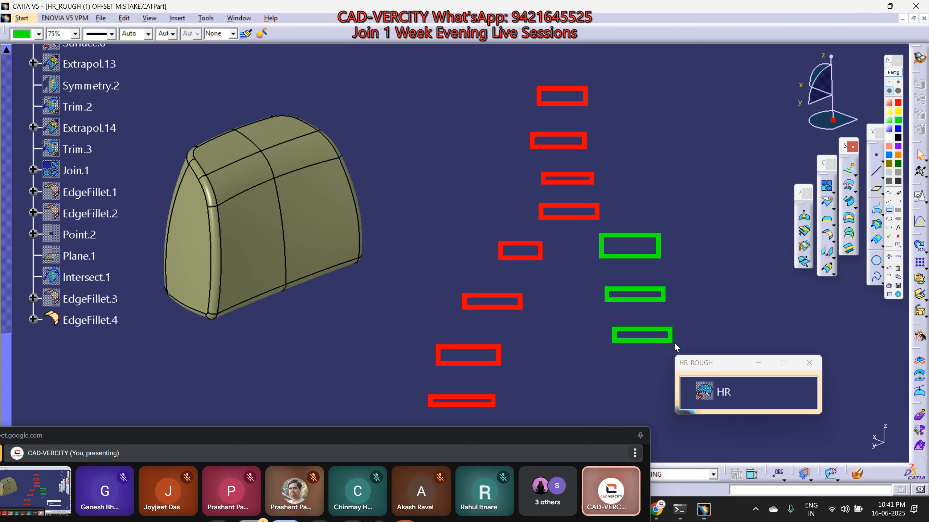
left_click_drag(604, 383, 663, 393)
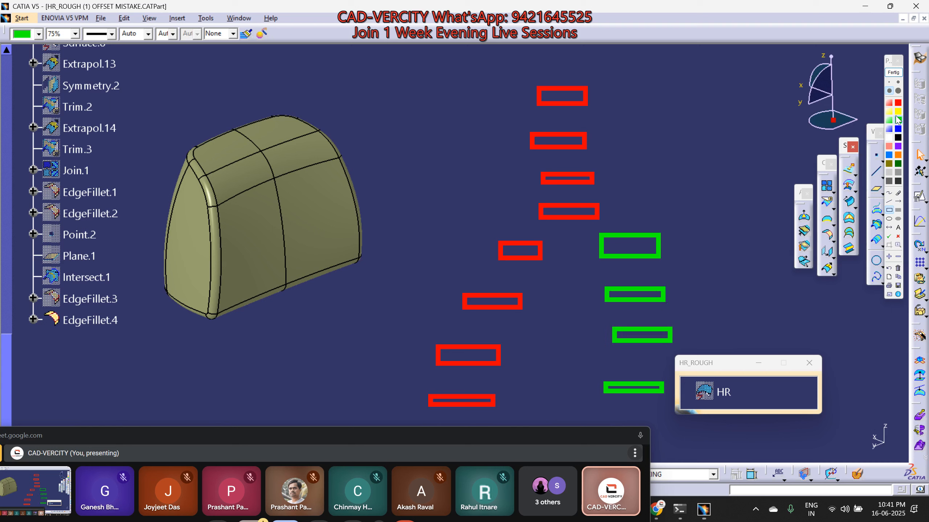
Draw a descending row of four yellow rectangles beside the green column.
left_click(899, 121)
mouse_move(694, 230)
left_mouse_down()
mouse_move(759, 245)
mouse_move(780, 279)
left_mouse_up()
left_click_drag(754, 332, 810, 344)
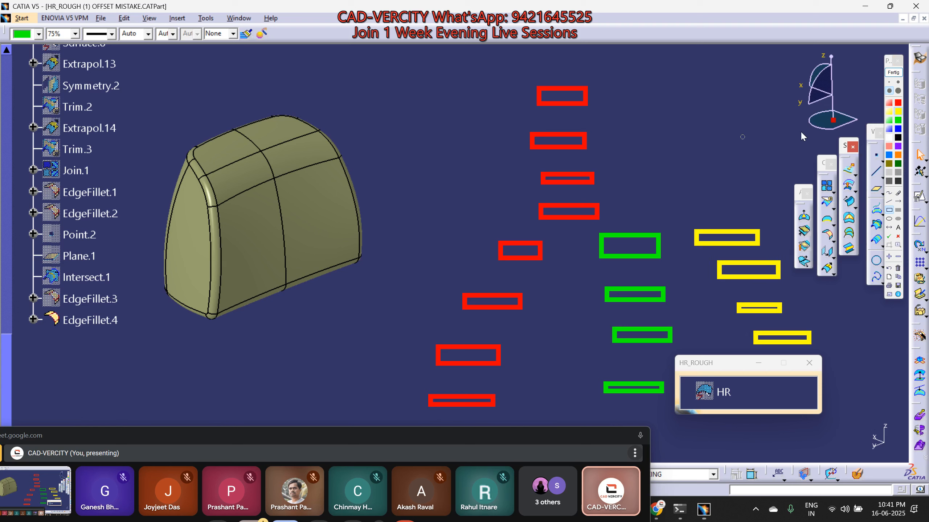
Place check marks beside the first and third red rectangles.
left_click(890, 236)
left_click(596, 101)
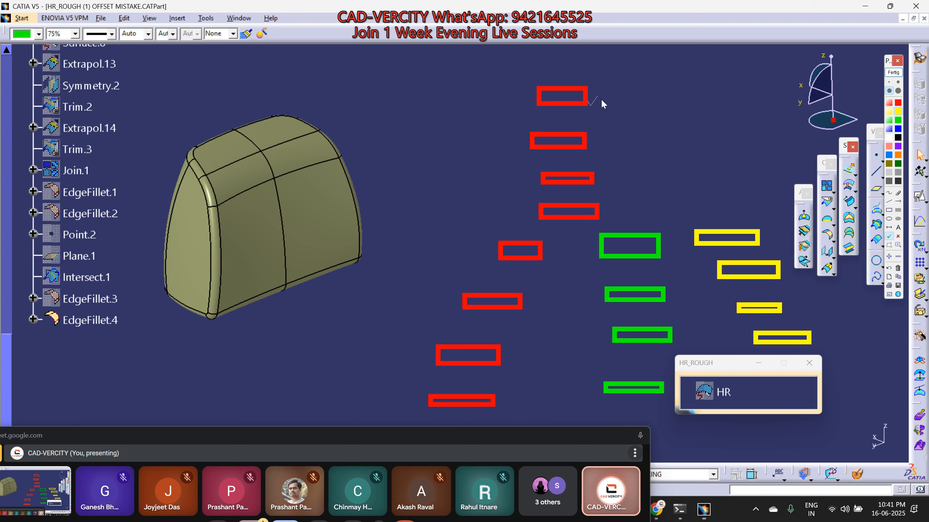
left_click(607, 177)
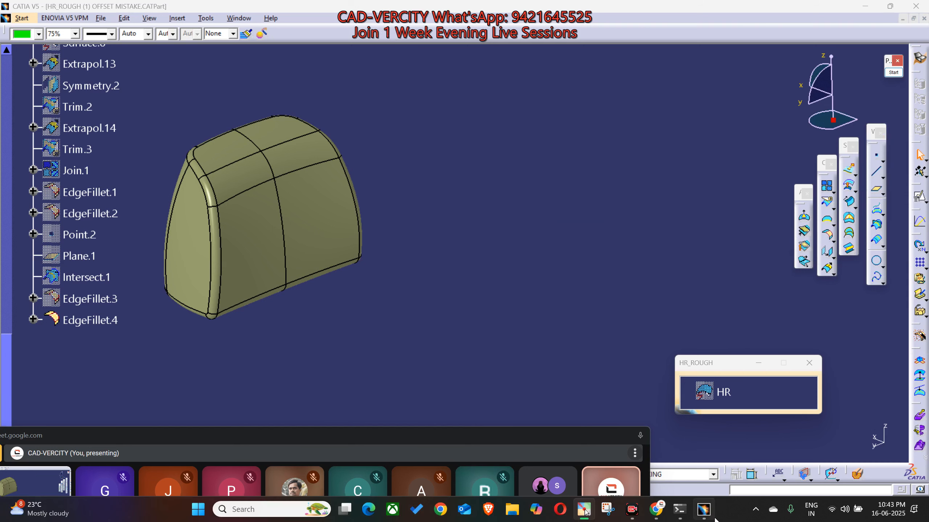
Switch to WhatsApp and send the annotated headrest capture to the CAD-VERCITY ADVANCED group.
mouse_move(656, 509)
left_click(520, 457)
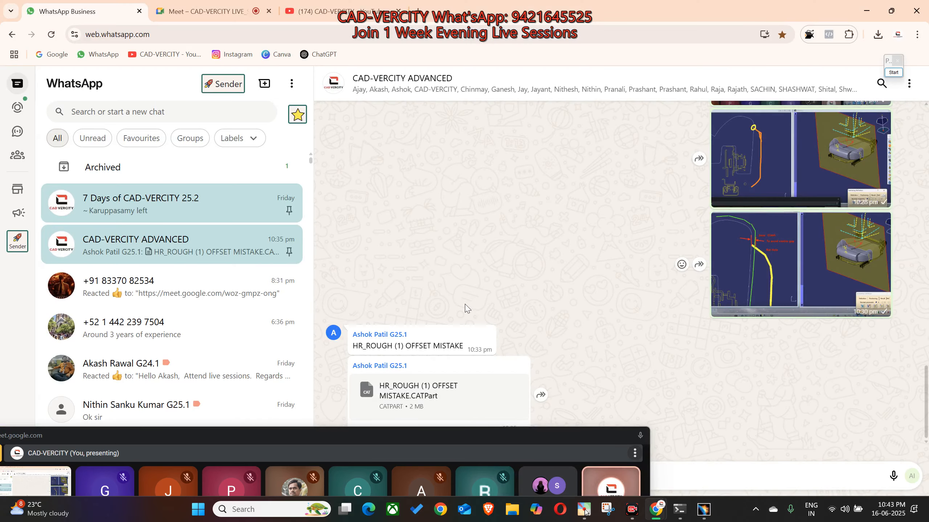
key("ctrl+v")
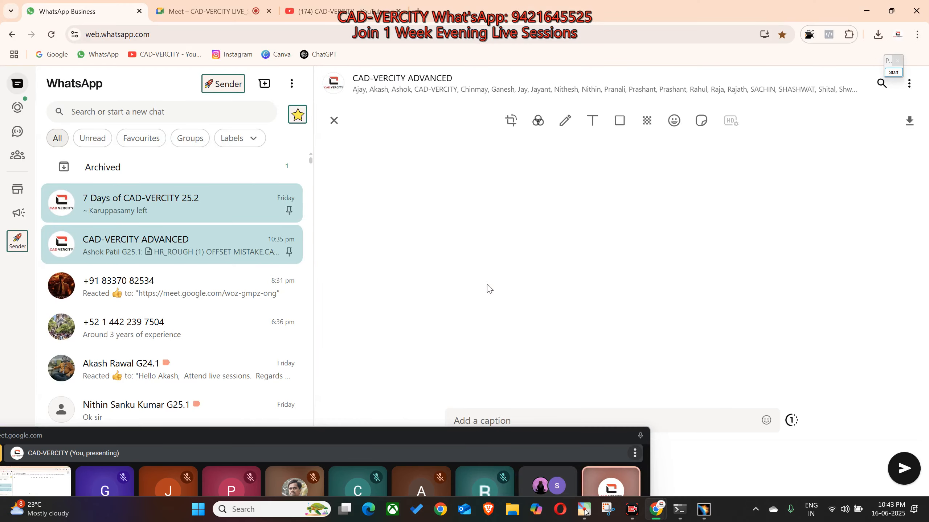
key("Return")
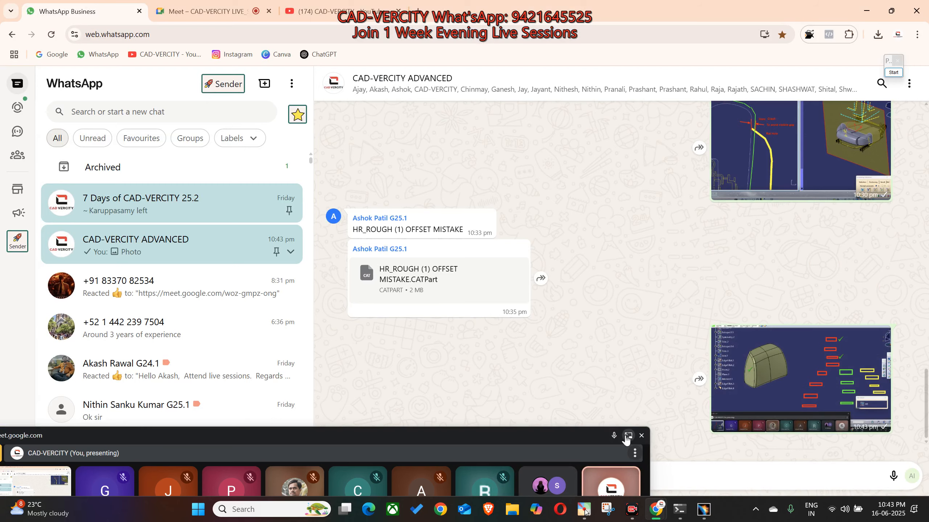
Return to the Google Meet call and look through the participant list.
left_click(627, 438)
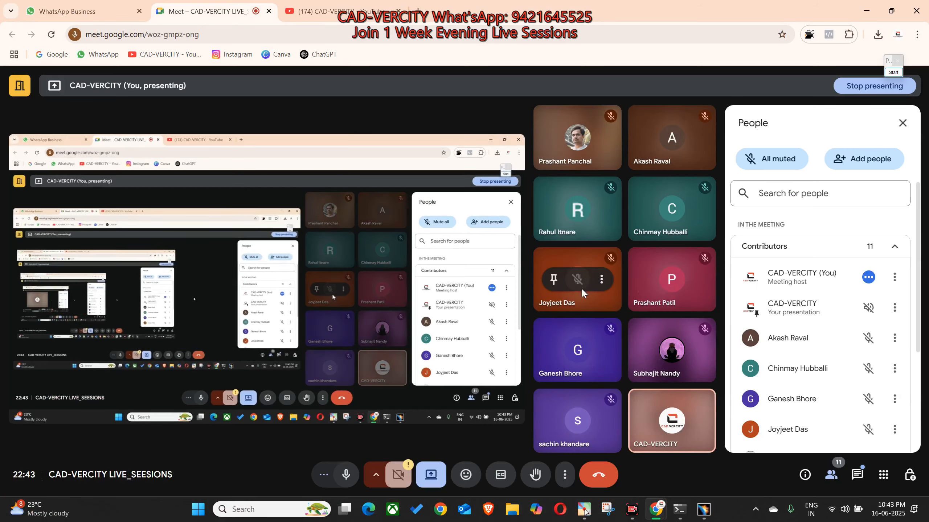
scroll(789, 340, "down", 5)
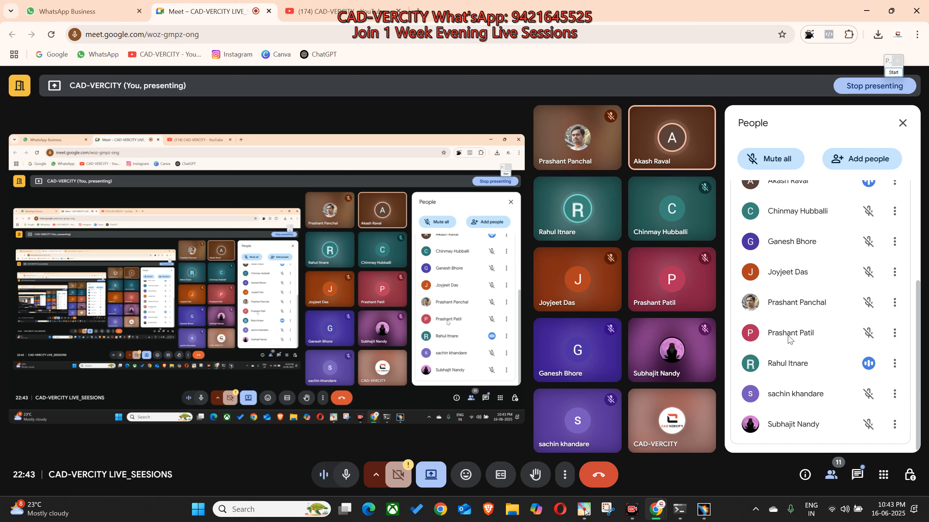